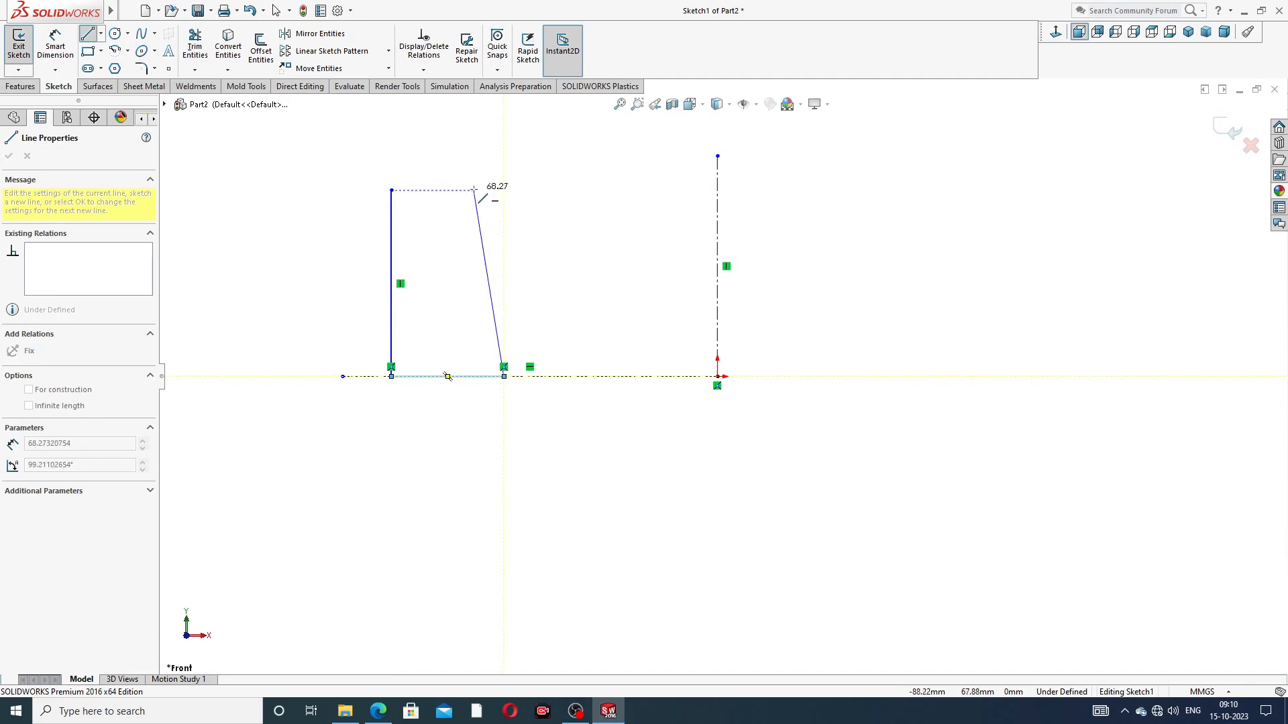
Step: Close the profile with a slanted line from the base line's inner end and a horizontal top line about 20 mm long
left_click(448, 190)
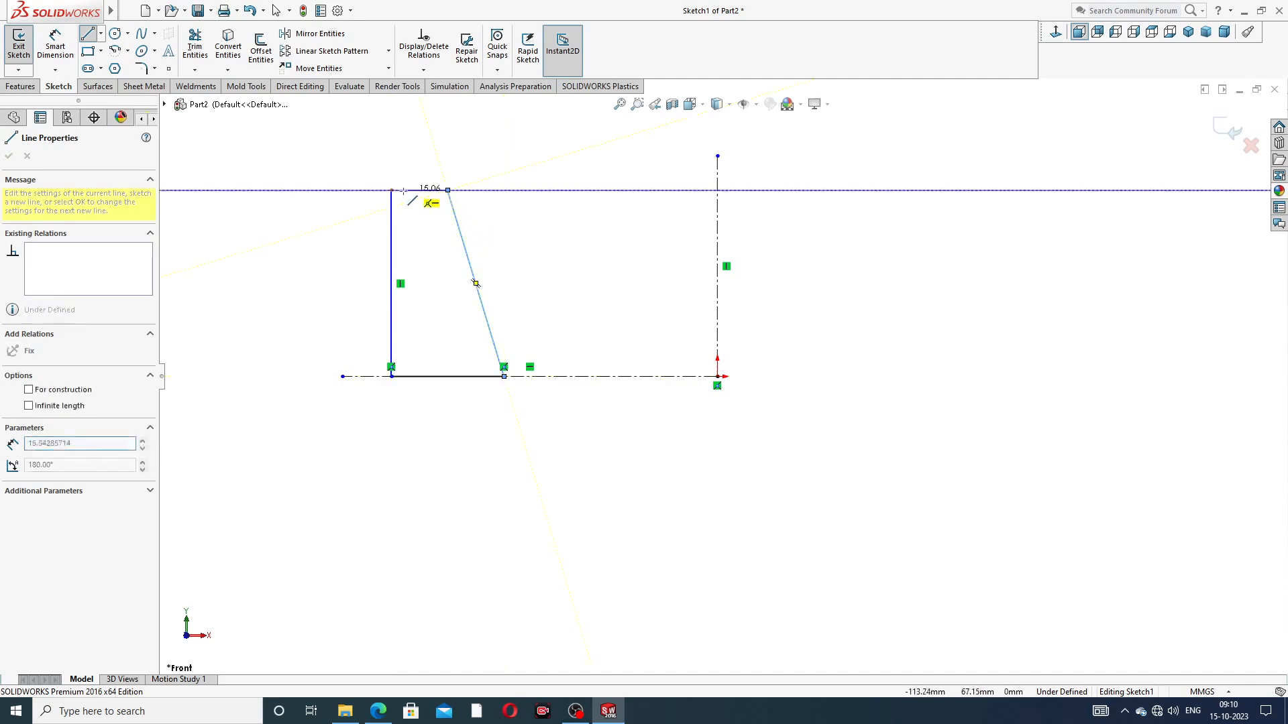
left_click(391, 190)
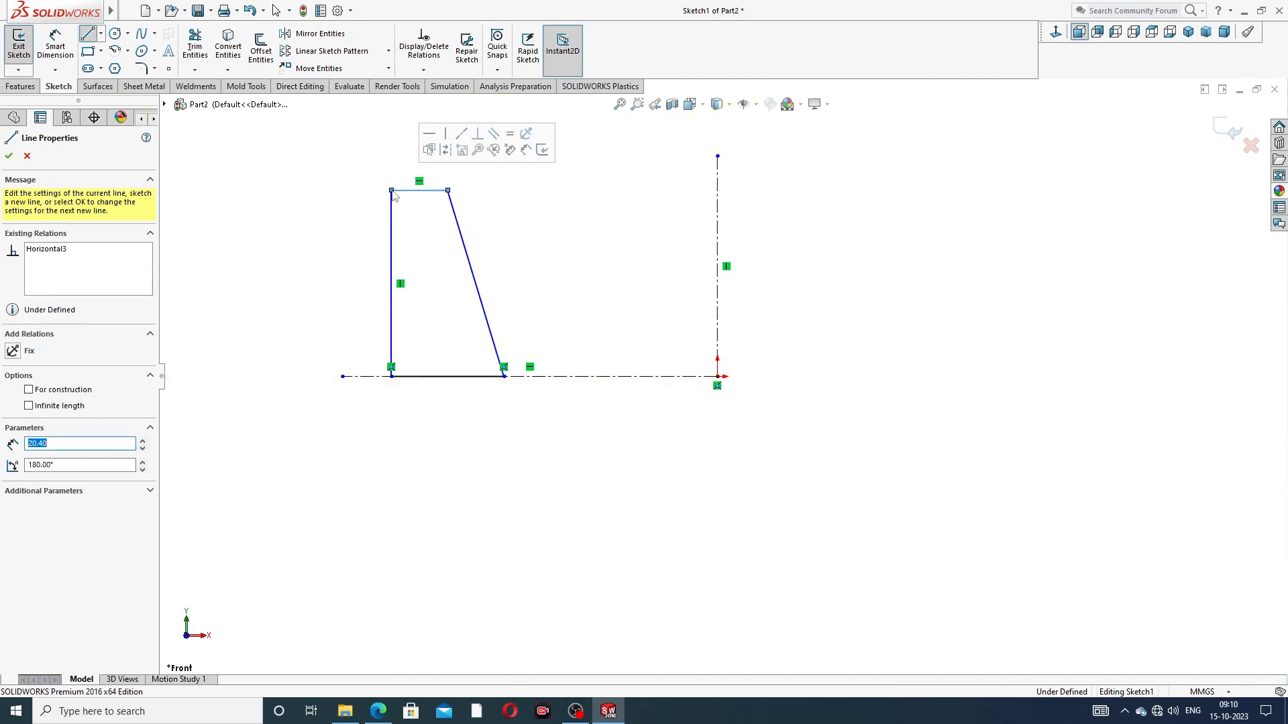
right_click(556, 190)
left_click(591, 201)
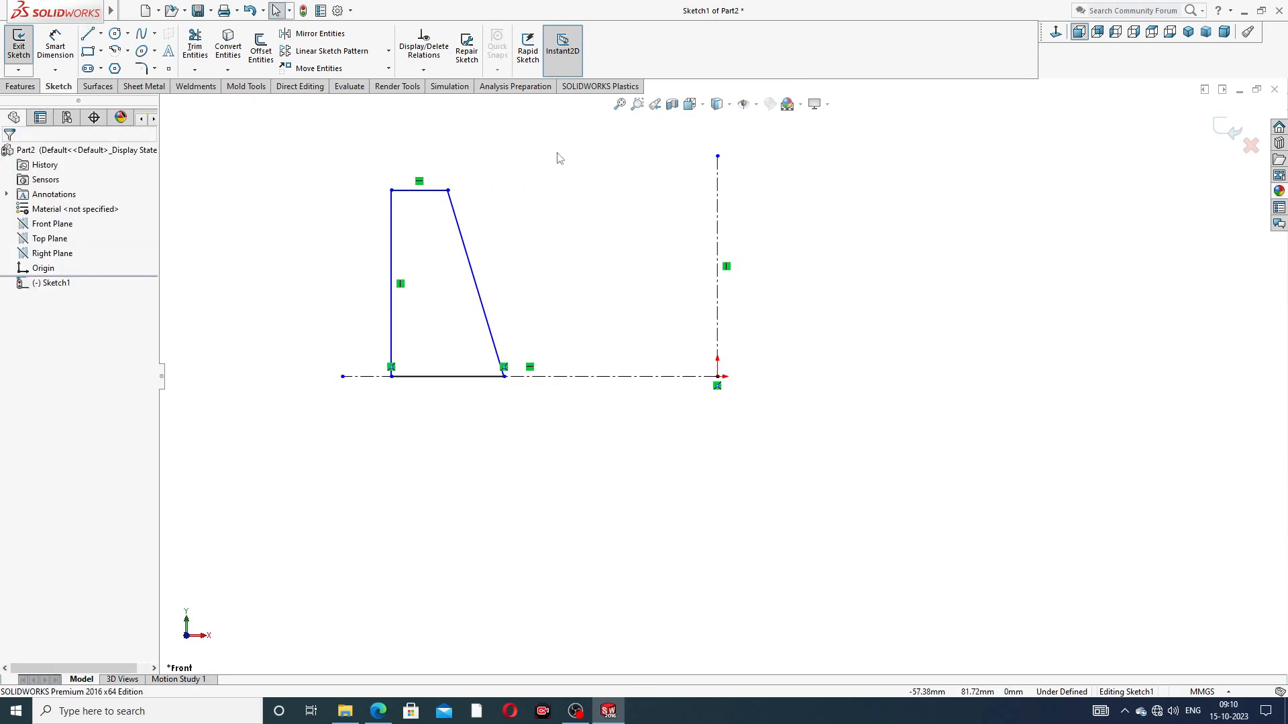
scroll(497, 230, "down", 2)
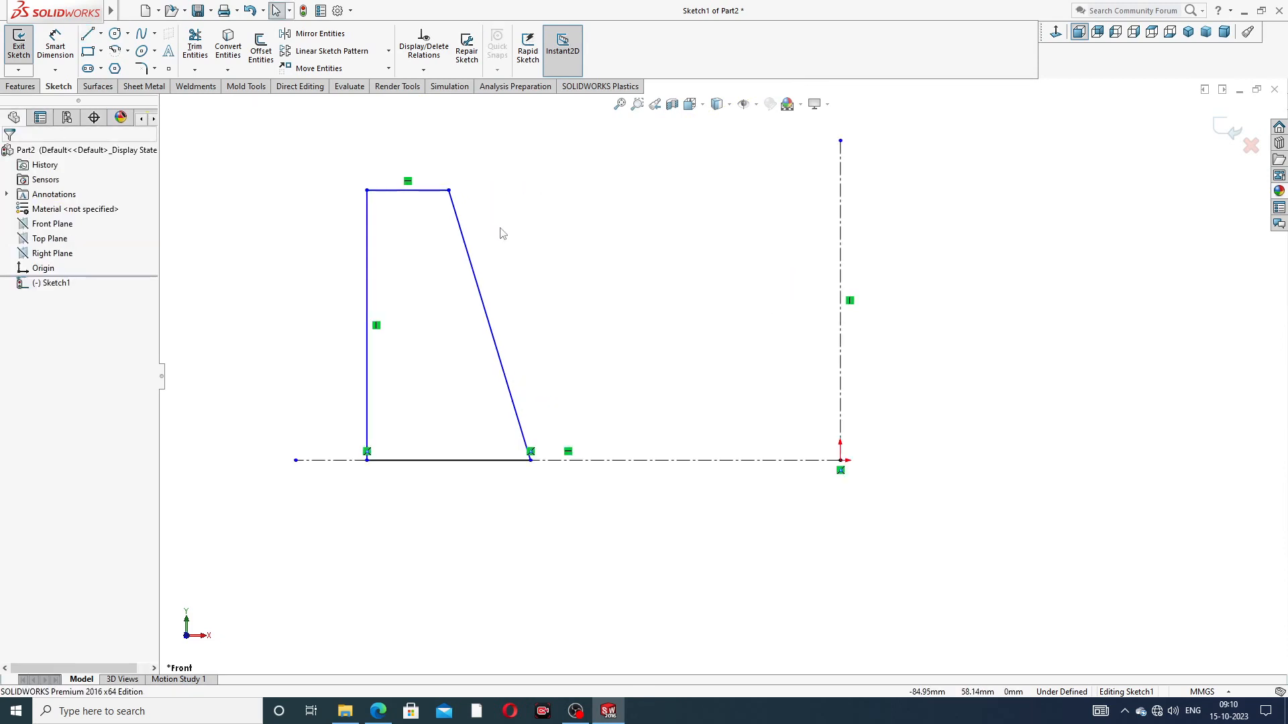
scroll(501, 228, "up", 3)
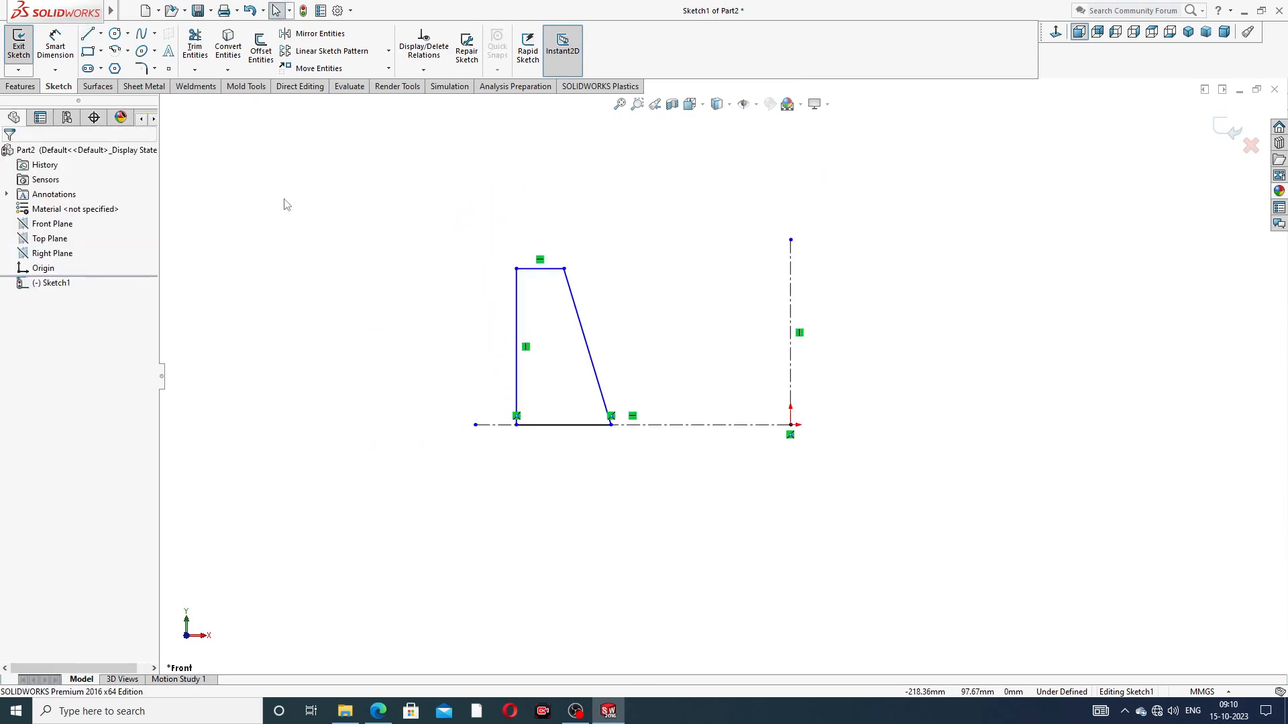
Step: Consult the outer ring PDF drawing, then dimension the profile's vertical edge to the vertical centerline as 30.5 mm in SOLIDWORKS
left_click(55, 46)
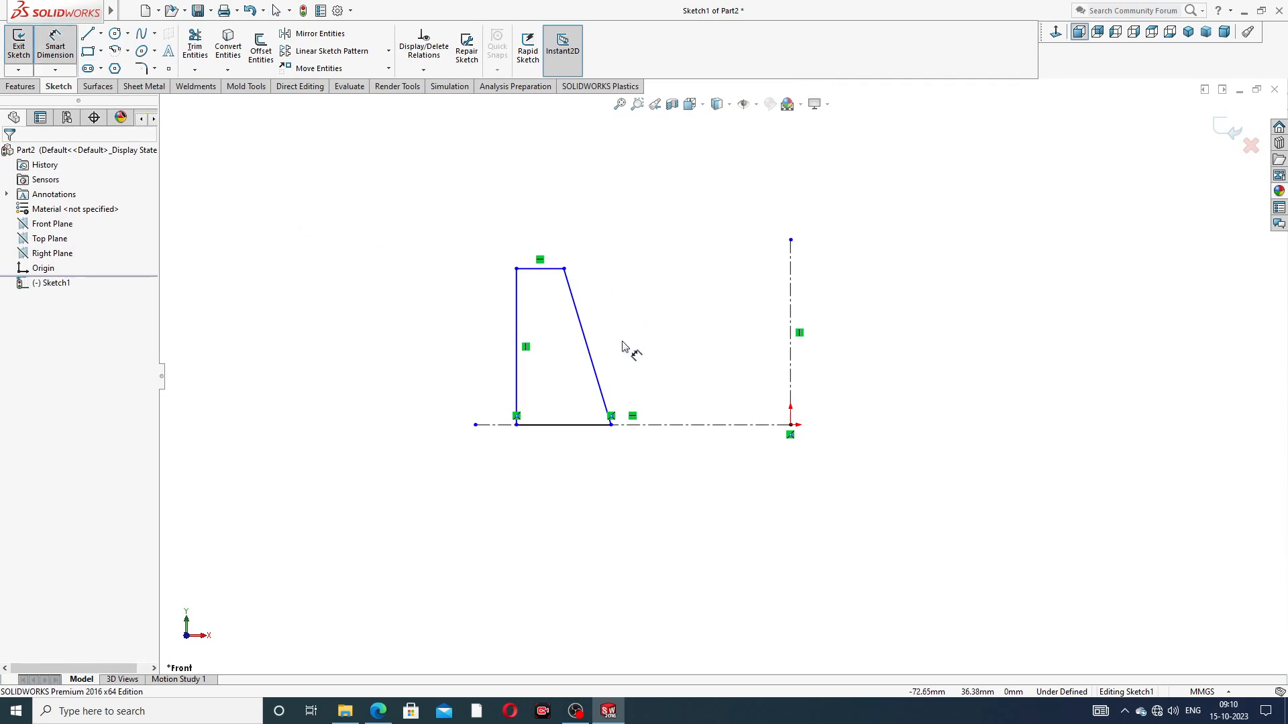
scroll(622, 346, "down", 1)
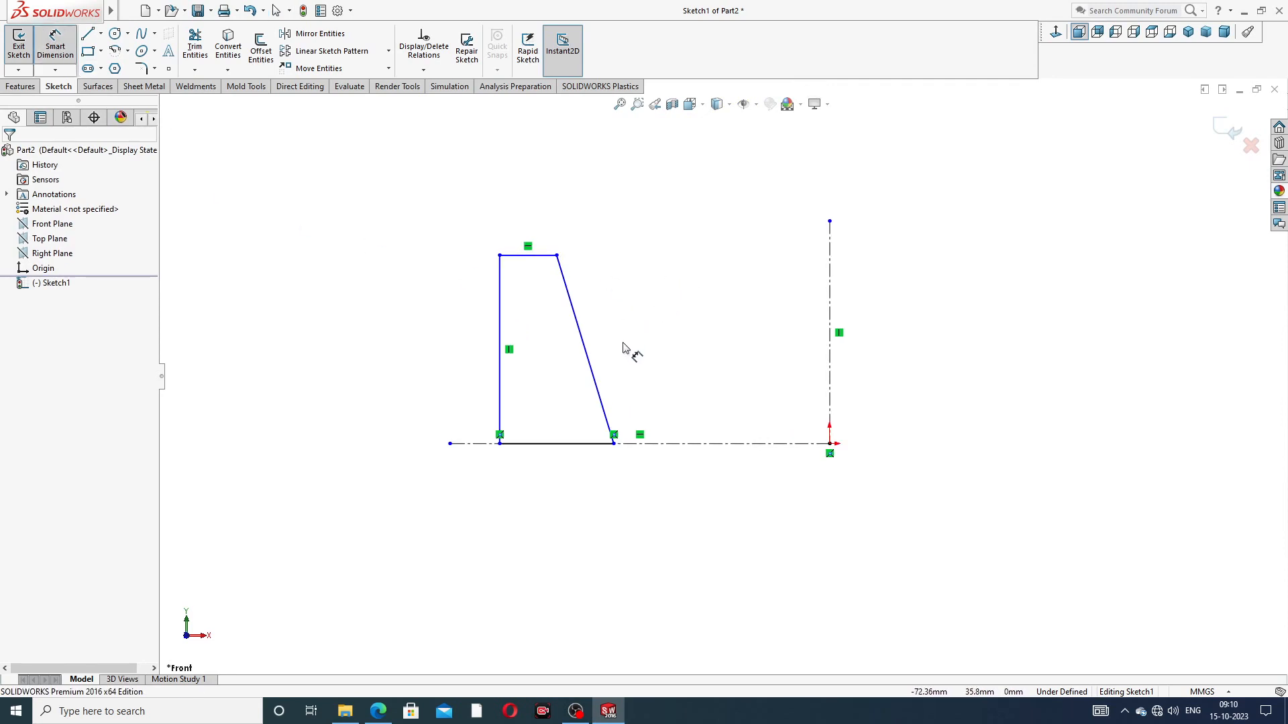
left_click(378, 711)
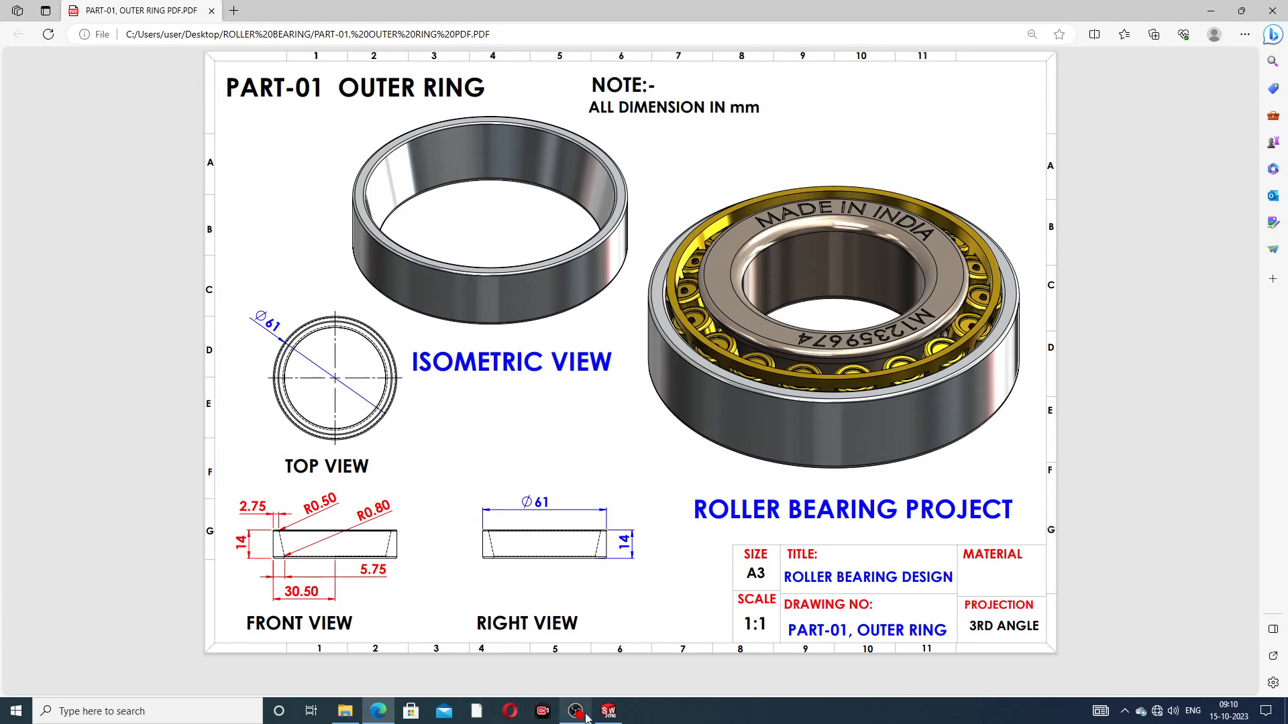
left_click(609, 711)
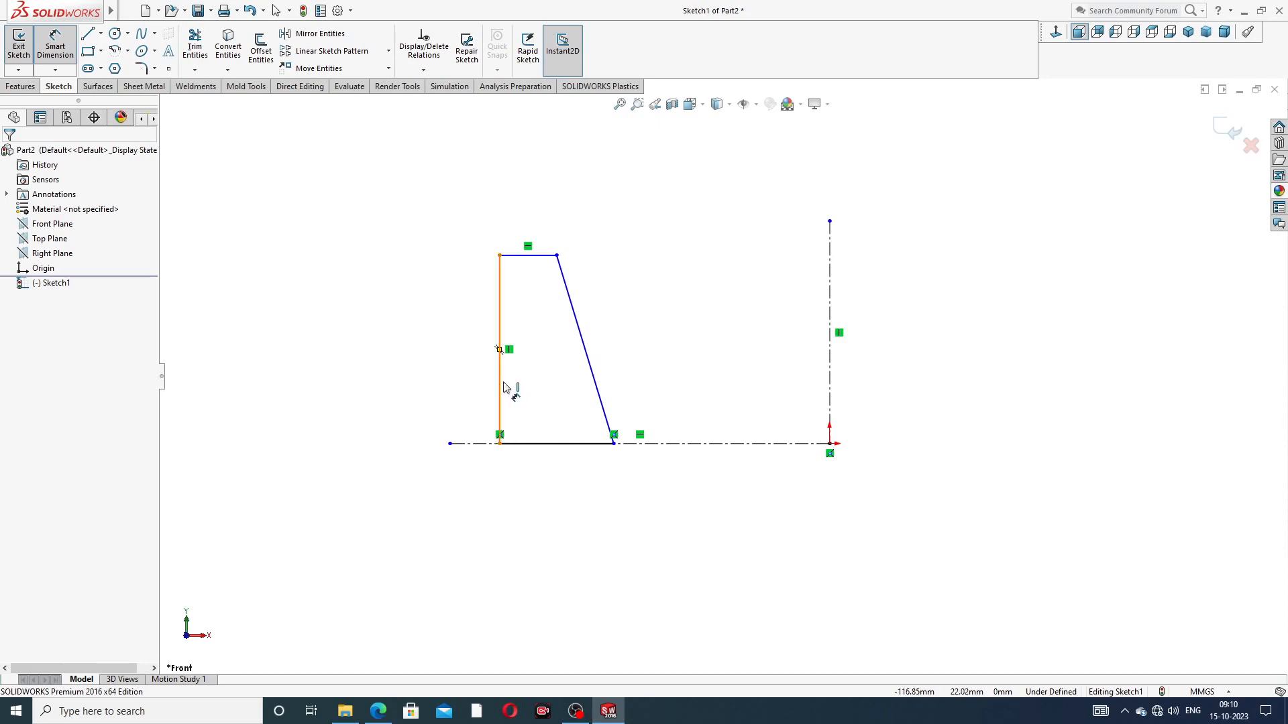
left_click(504, 388)
left_click(830, 402)
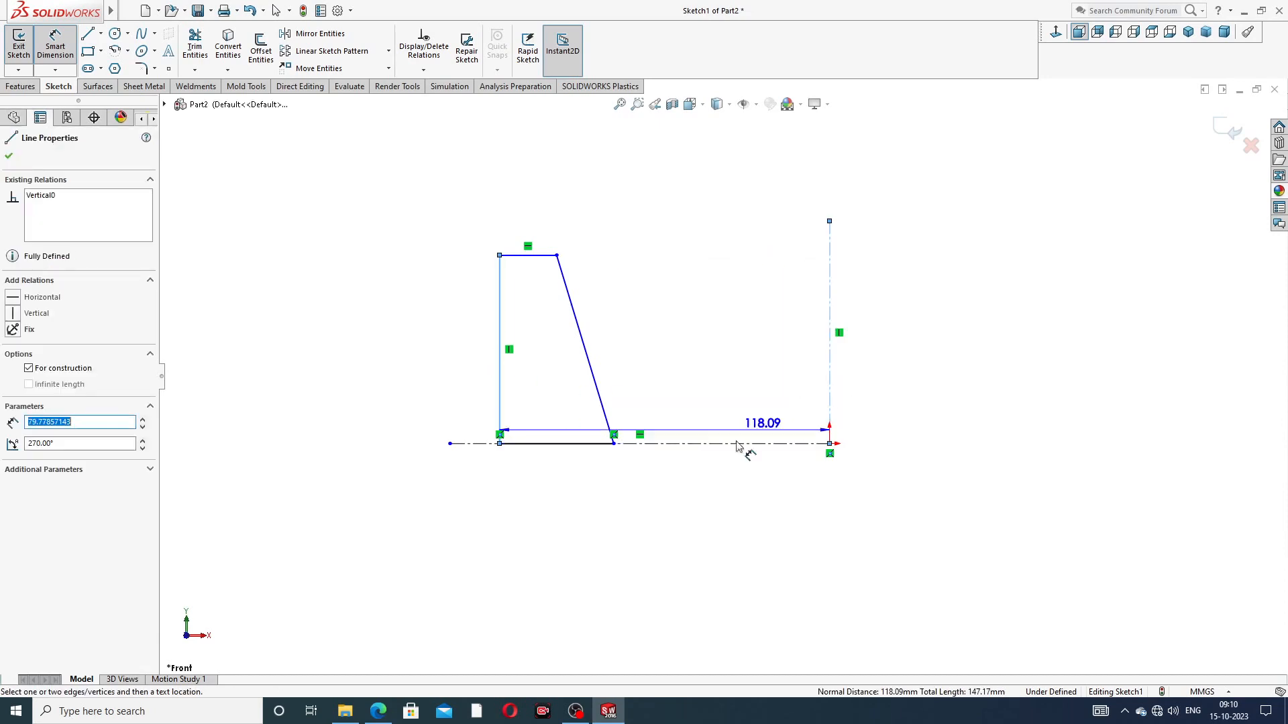
left_click(610, 500)
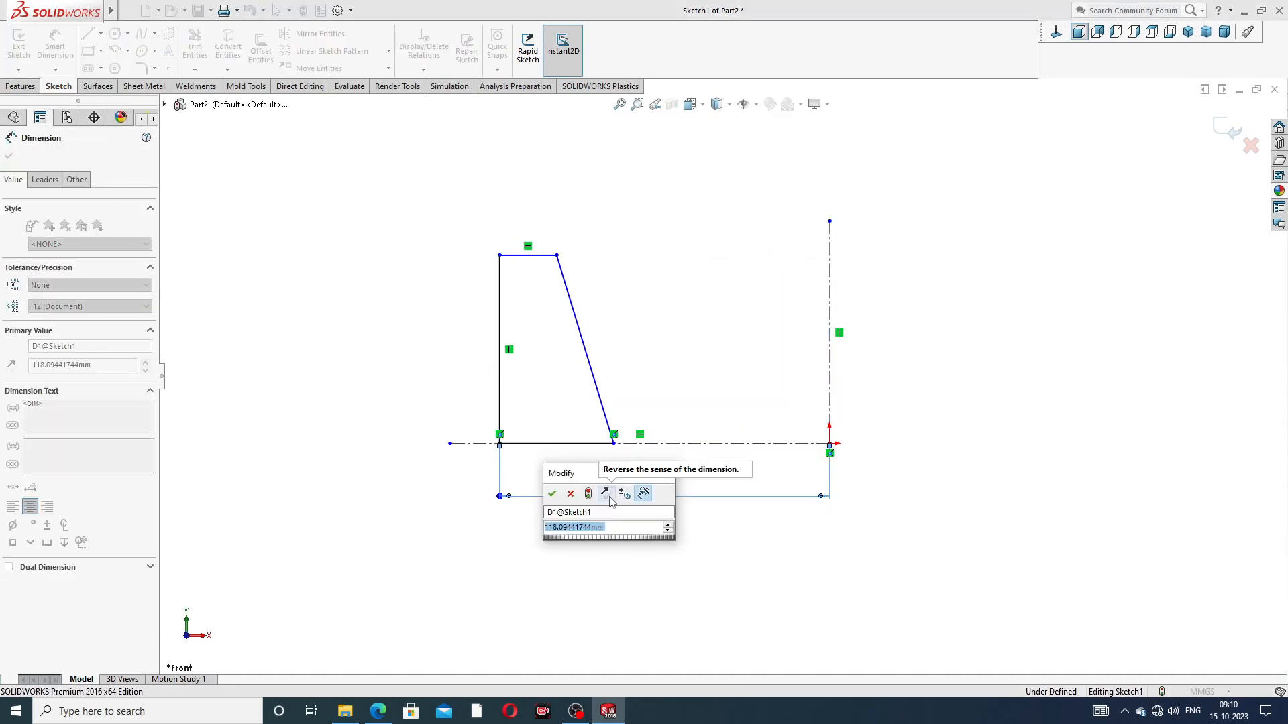
type("30.5")
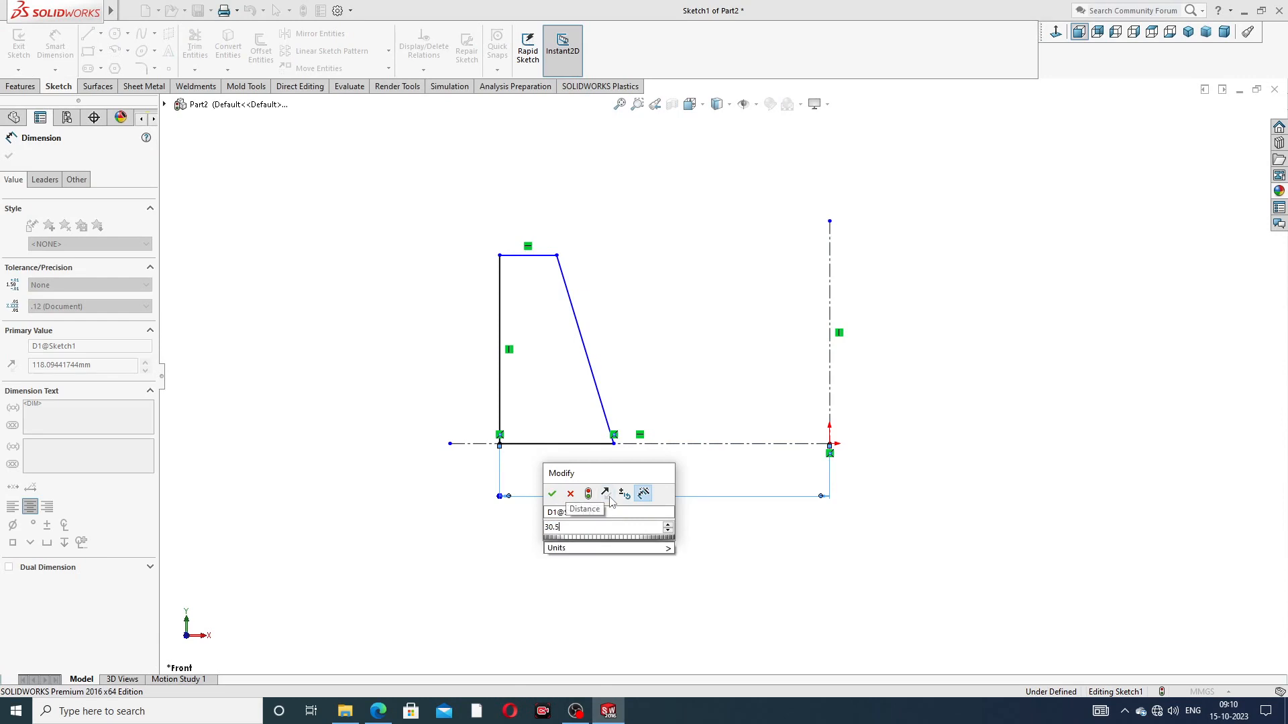
key("Return")
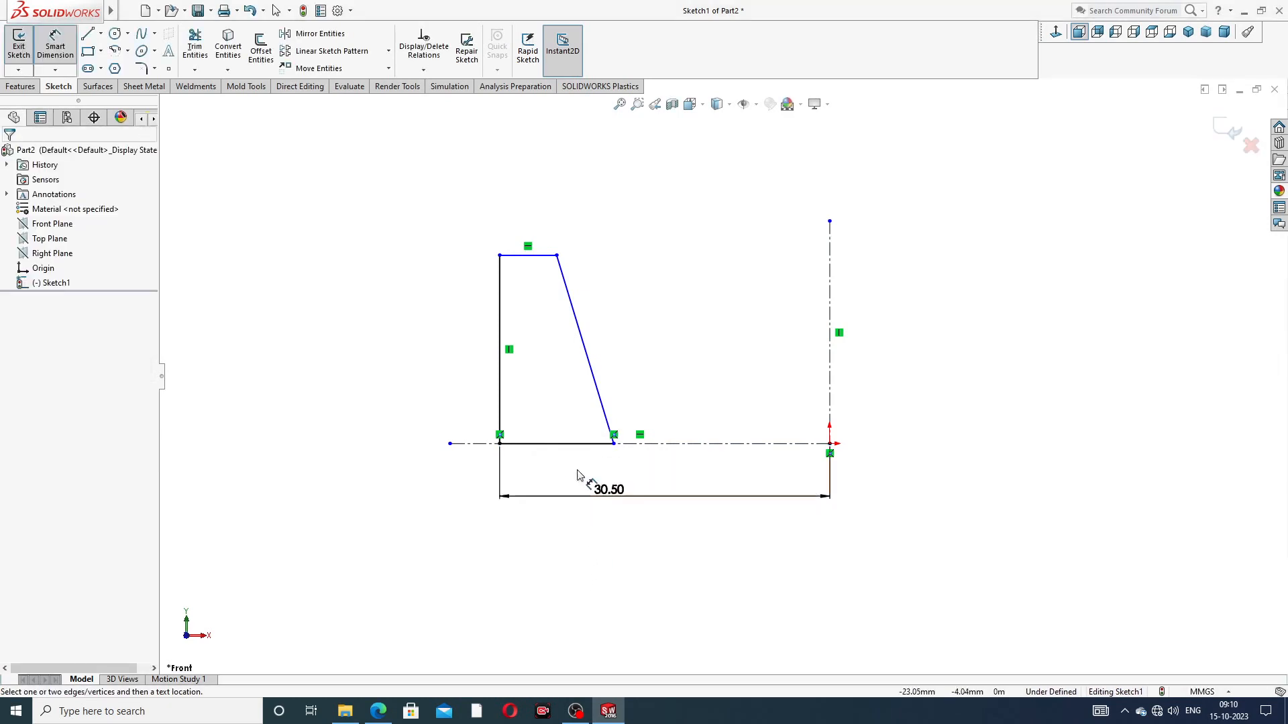
Step: Dimension the profile's bottom line with a length of 5.75 mm
left_click(541, 444)
left_click(543, 468)
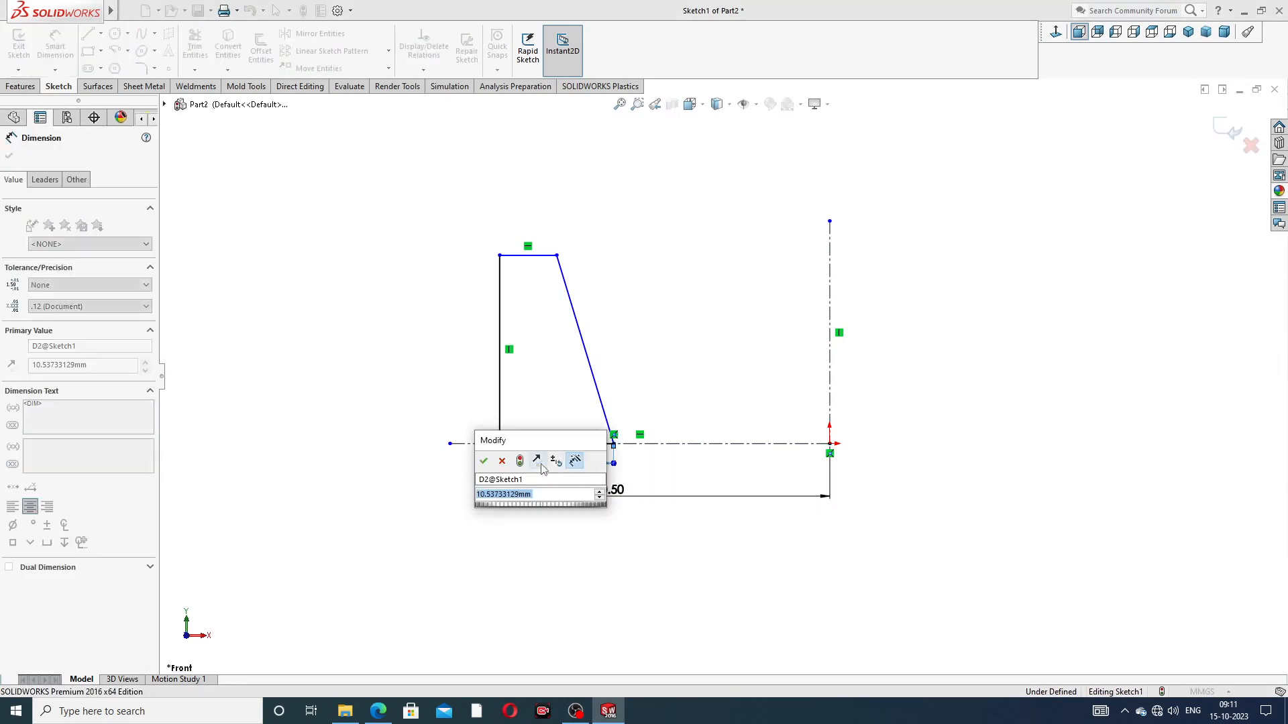
type("5.")
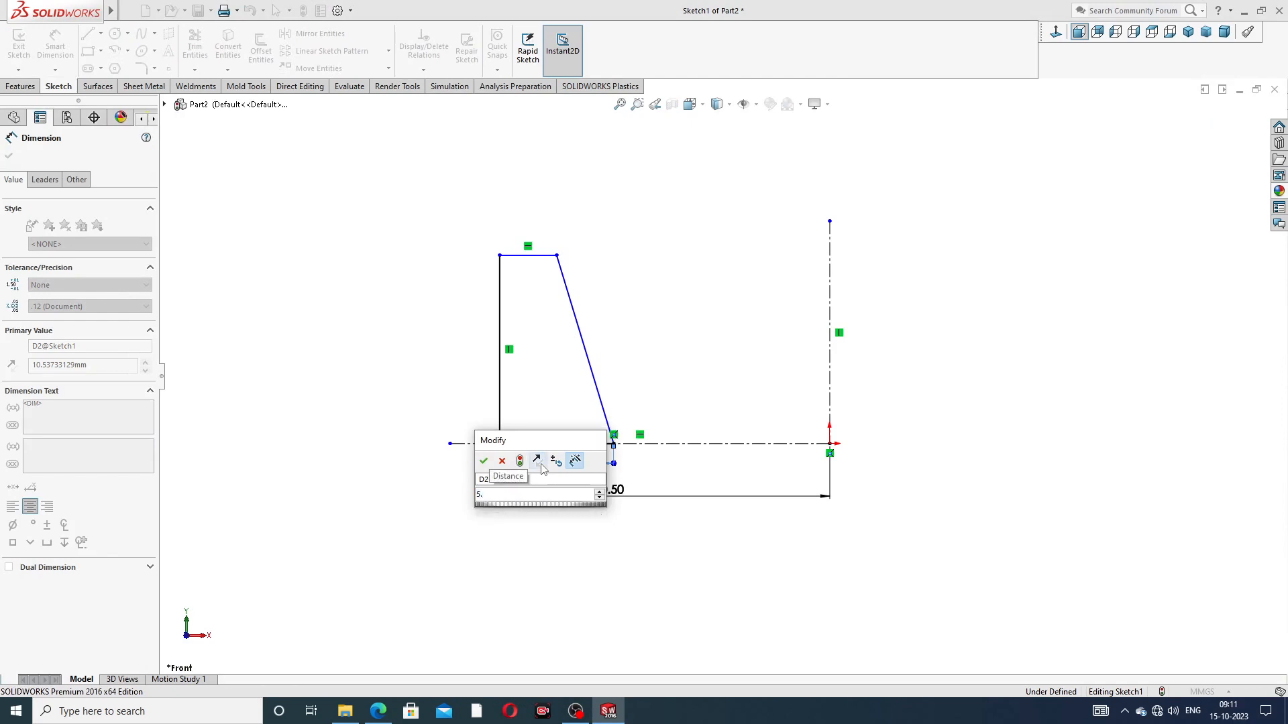
type("75")
key("Return")
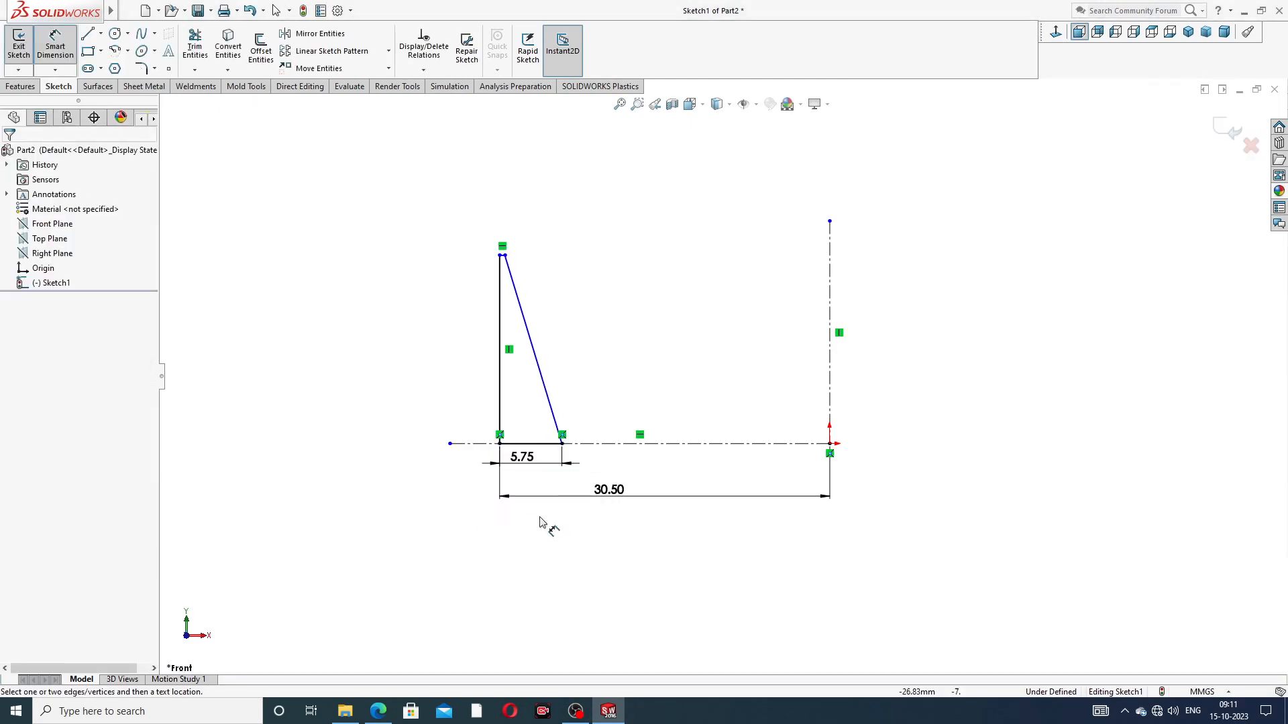
Step: Dimension the profile's short top line with a length of 2.75 mm
scroll(506, 291, "down", 5)
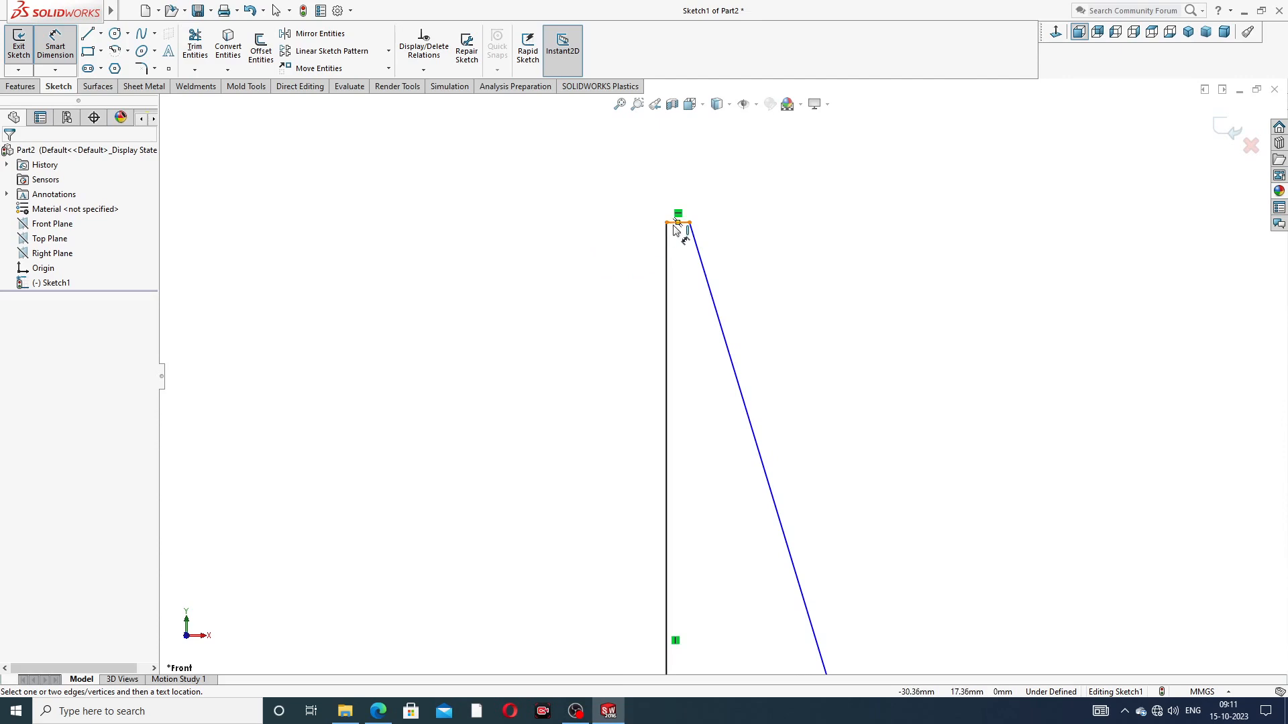
left_click(676, 224)
left_click(679, 201)
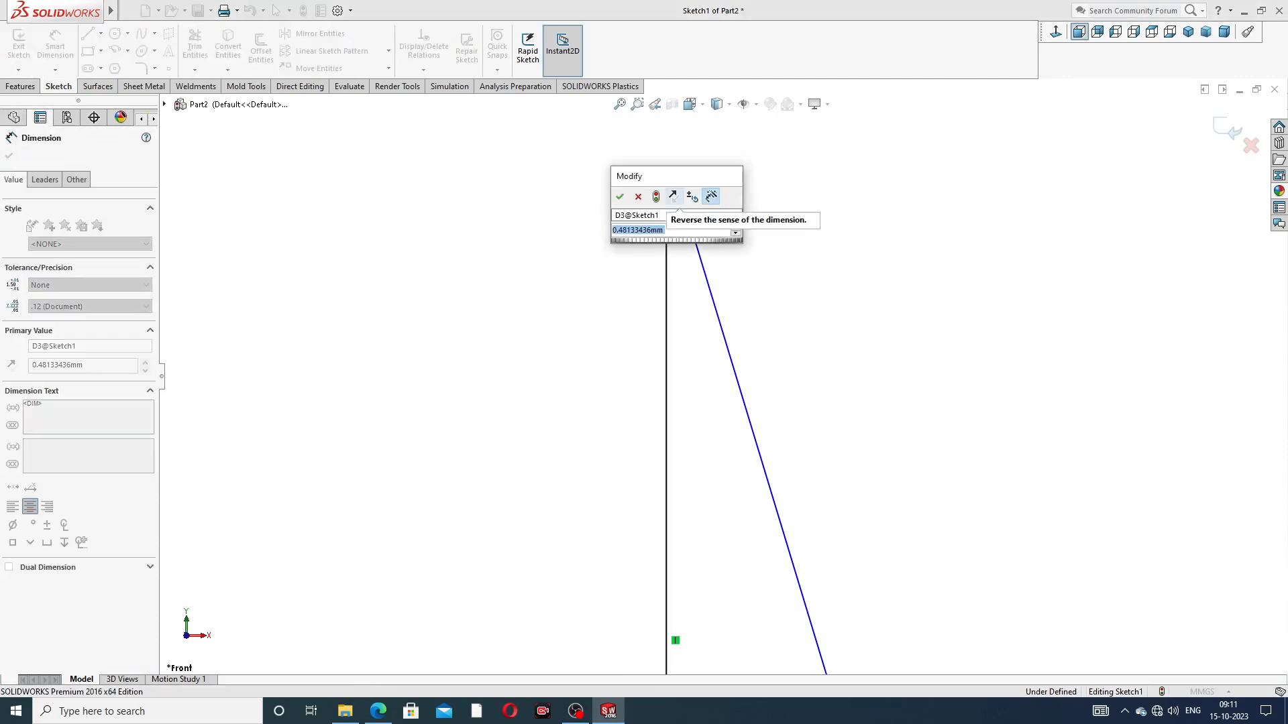
type("2.75")
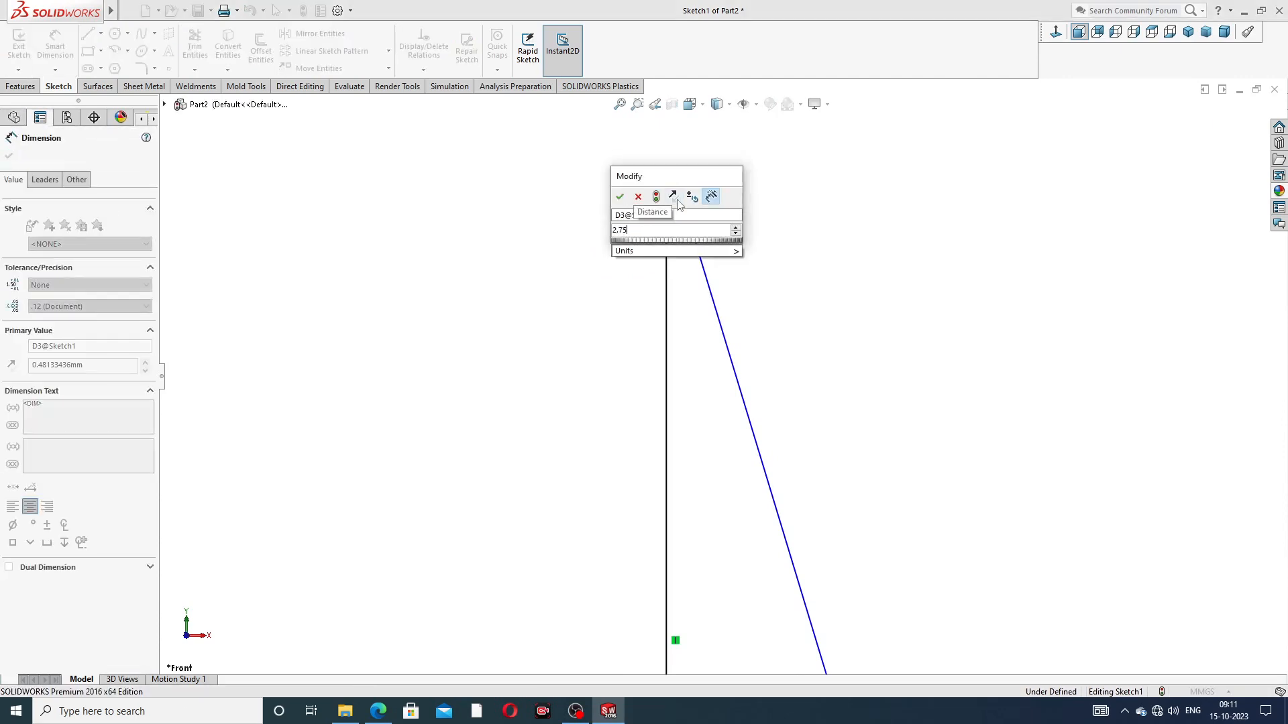
key("Return")
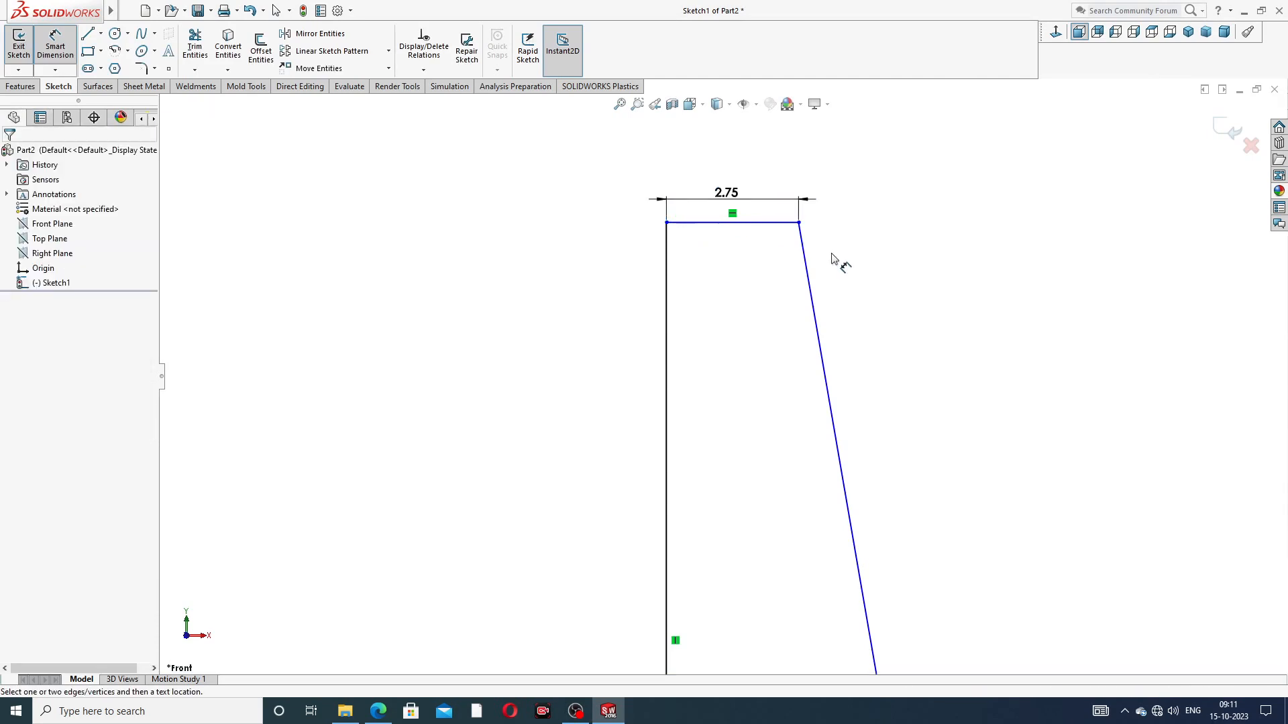
Step: Dimension the profile's vertical outer edge with a height of 14 mm
left_click(669, 312)
left_click(629, 369)
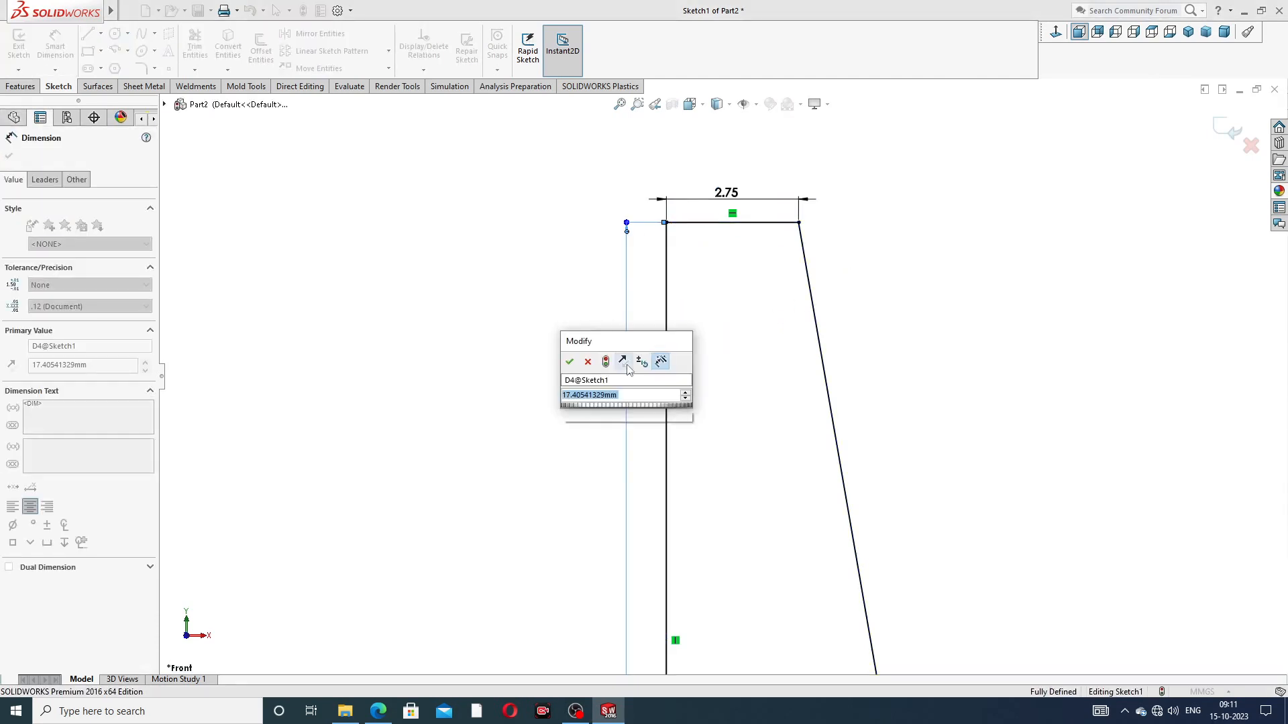
type("14")
key("Return")
left_click(978, 334)
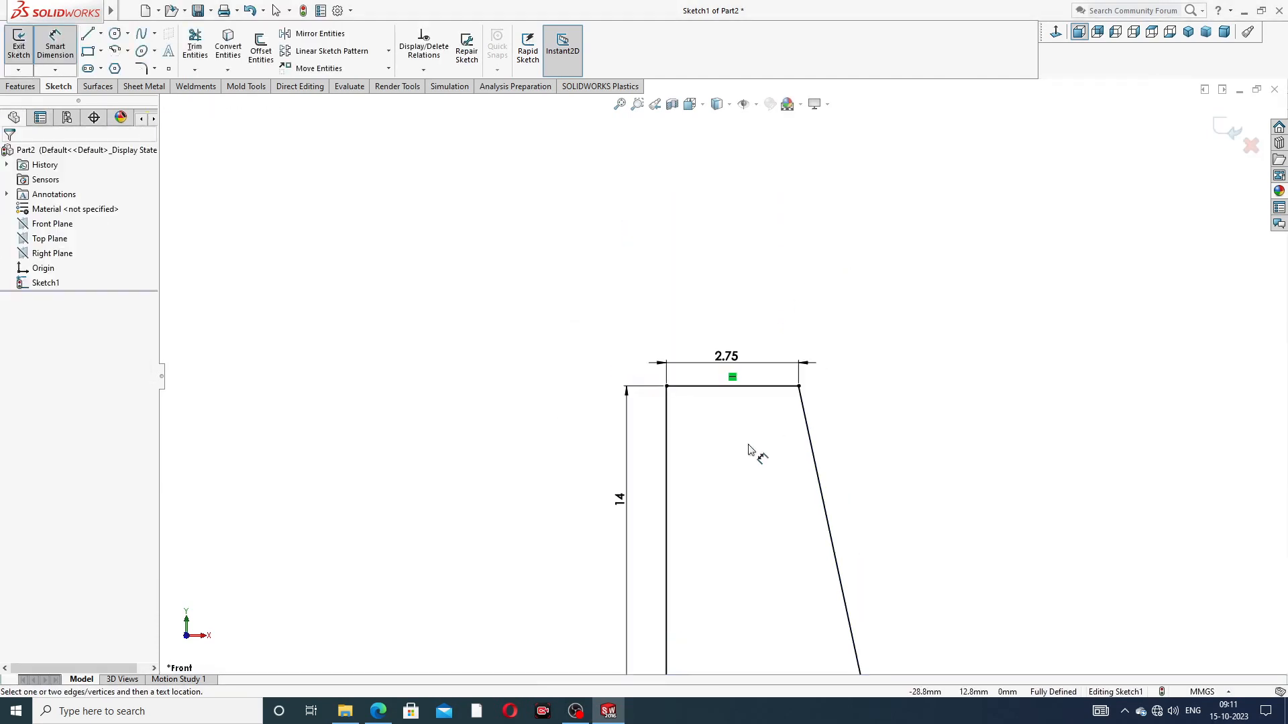
Step: Rearrange the height, top width, base width and centerline distance dimensions so they sit clear of the profile, and end dimensioning
scroll(750, 446, "up", 9)
left_click_drag(696, 400, 680, 431)
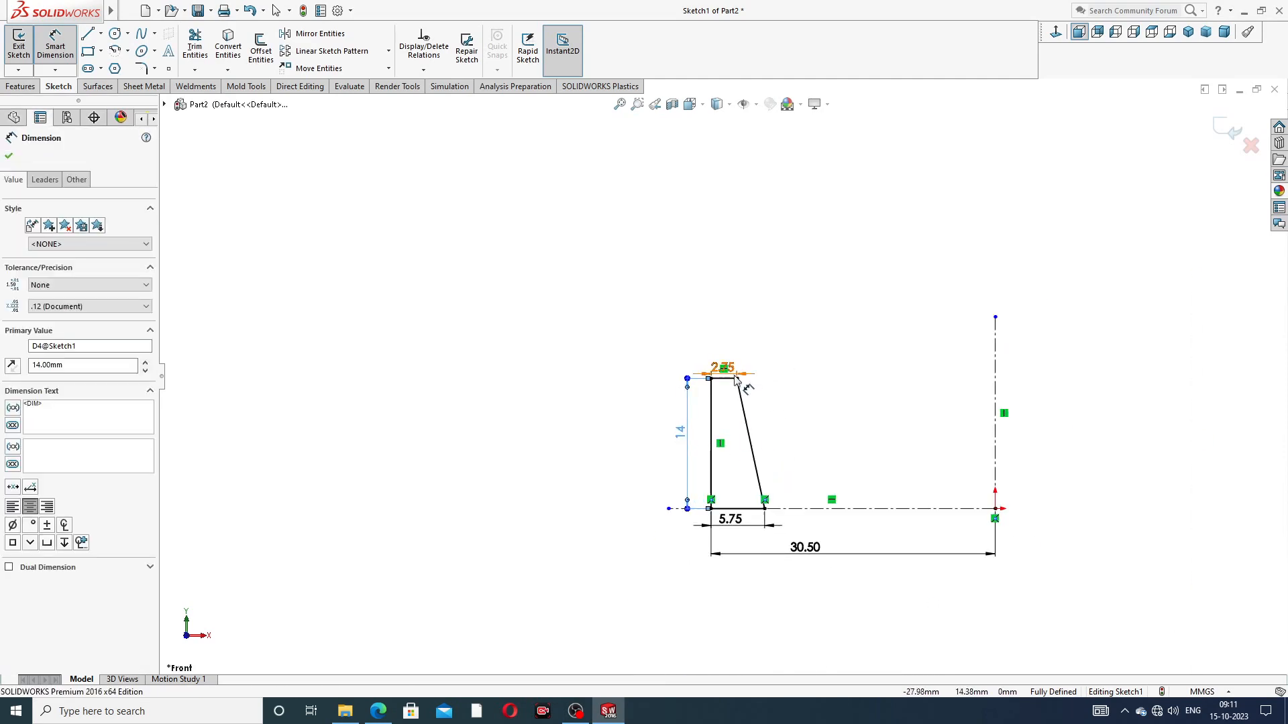
left_click_drag(734, 374, 738, 328)
left_click(771, 352)
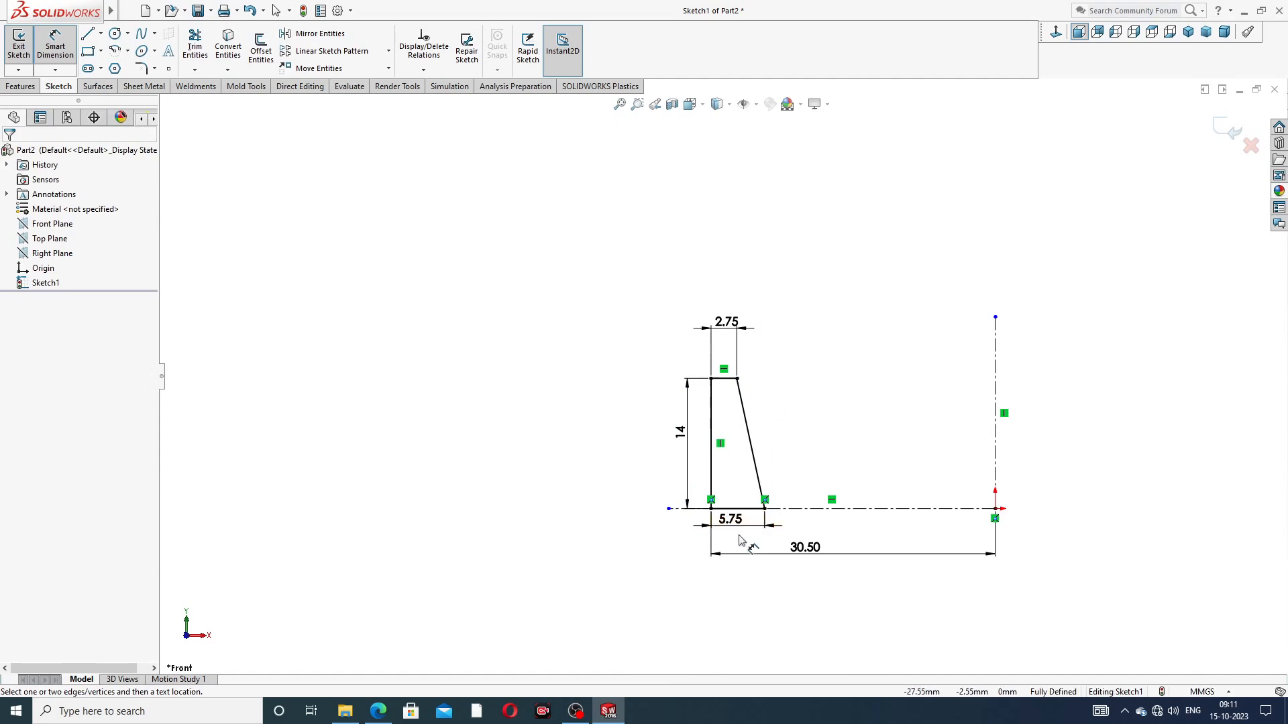
left_click_drag(771, 554, 772, 577)
left_click_drag(731, 520, 738, 537)
left_click(864, 433)
scroll(883, 495, "down", 3)
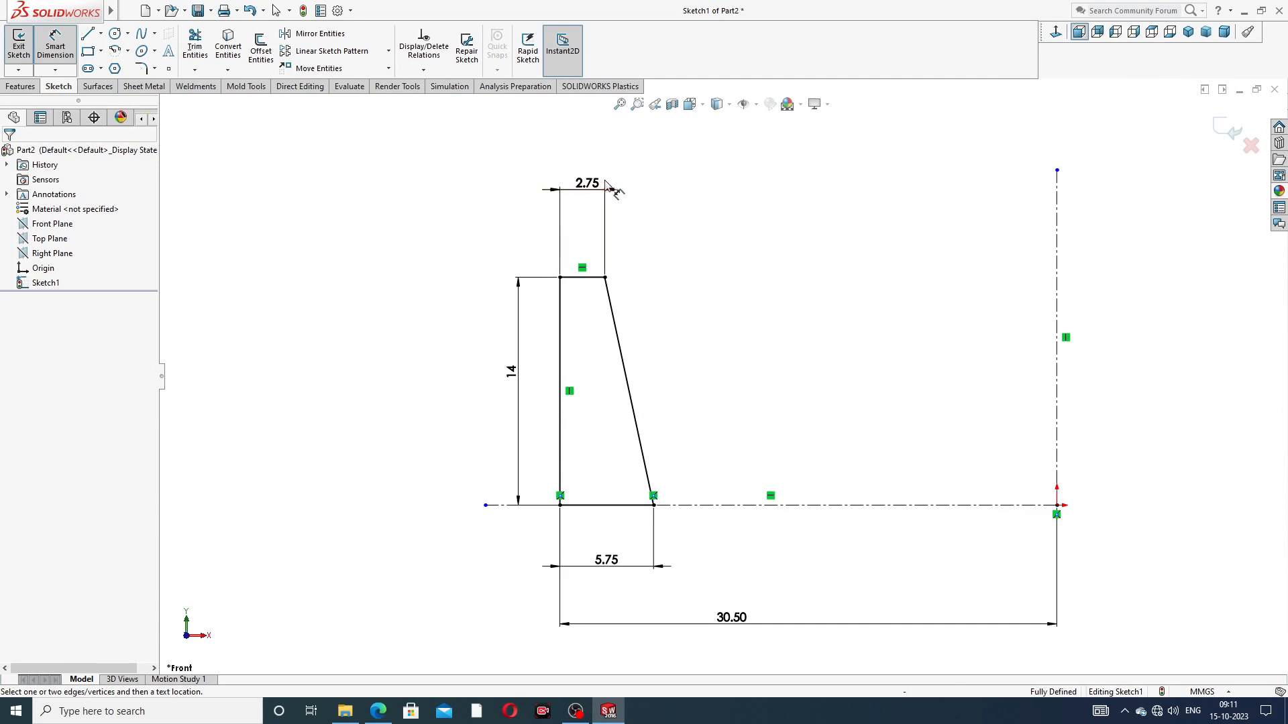
left_click_drag(587, 184, 597, 234)
right_click(755, 208)
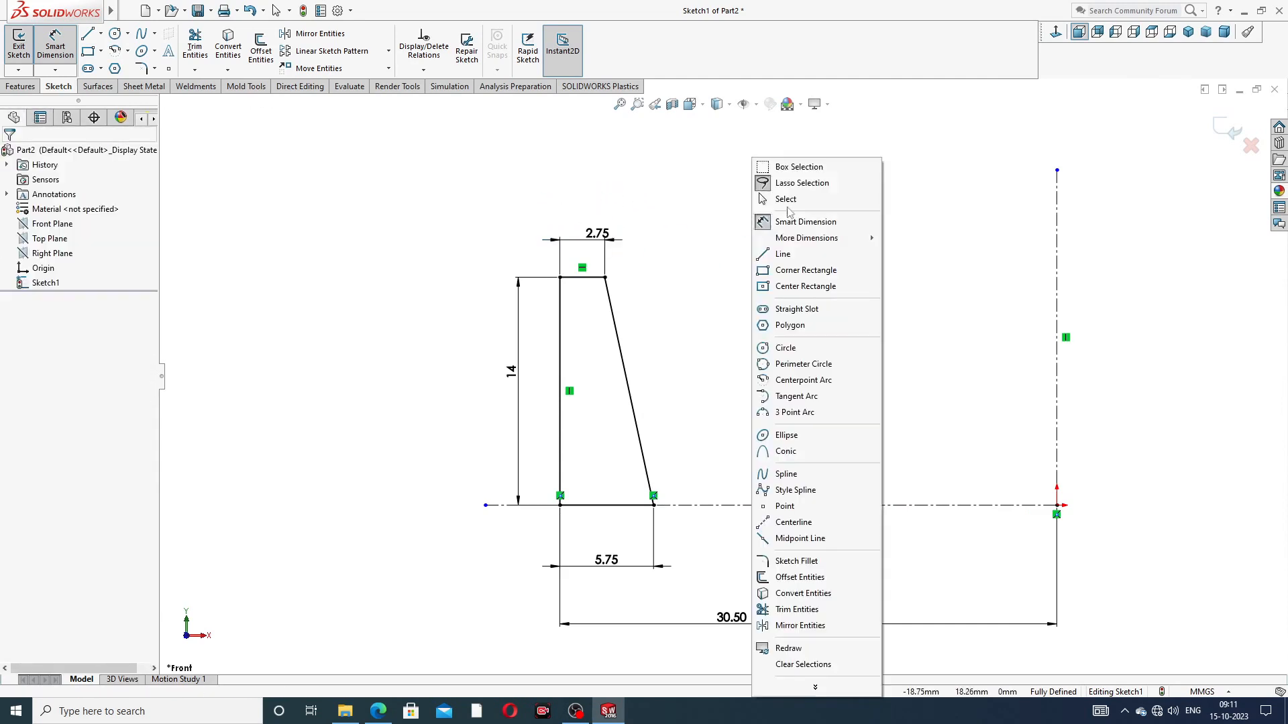
left_click(791, 199)
Step: Round the profile's two bottom corners with 0.80 mm sketch fillets
left_click(154, 68)
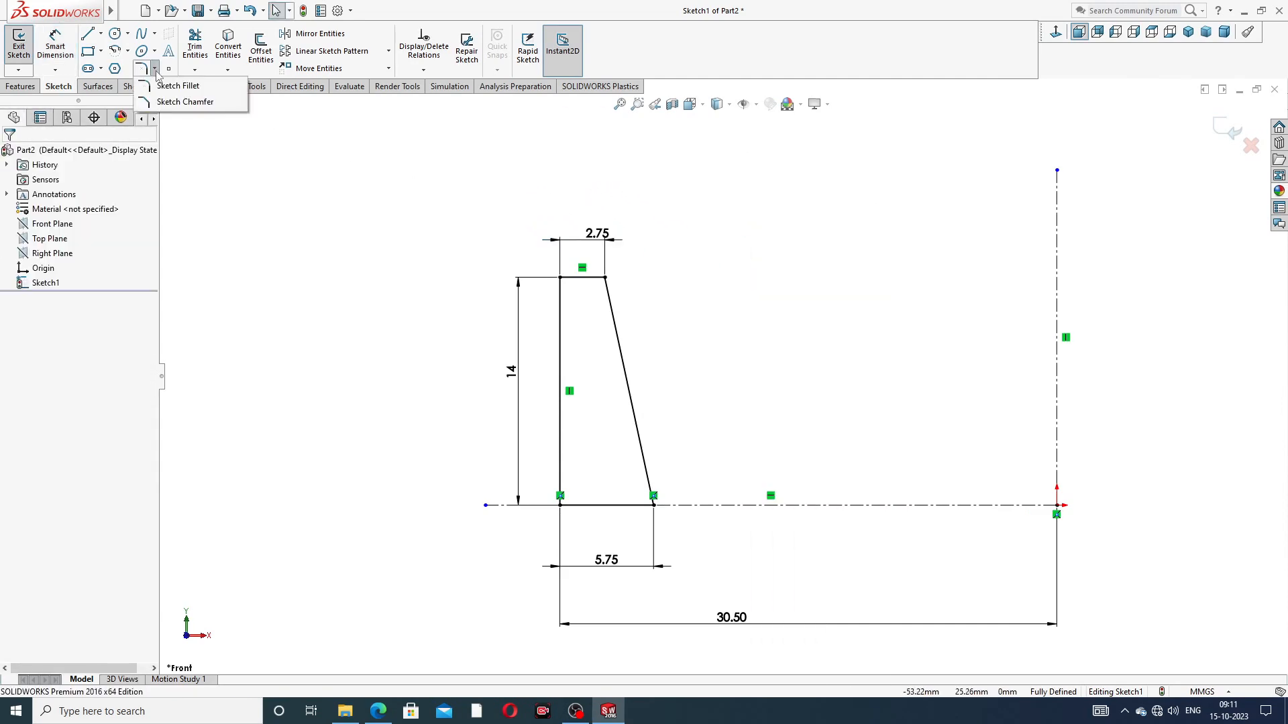
left_click(175, 86)
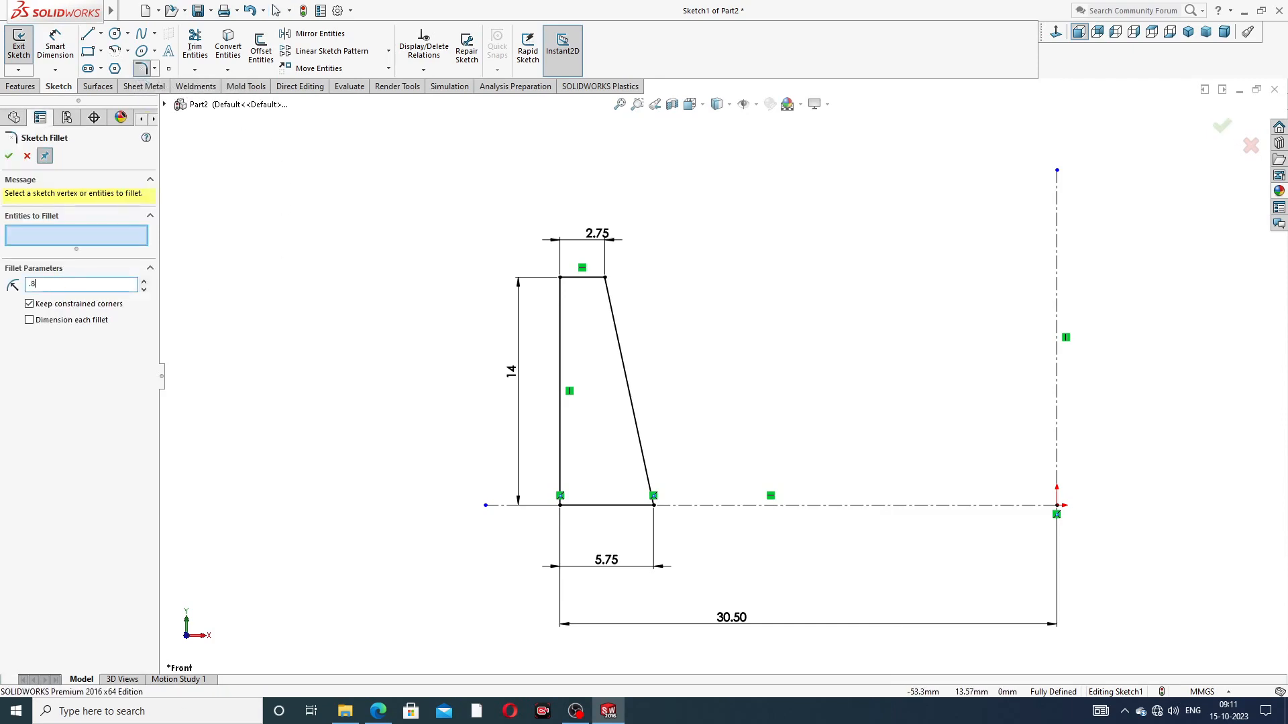
left_click(563, 507)
left_click(654, 505)
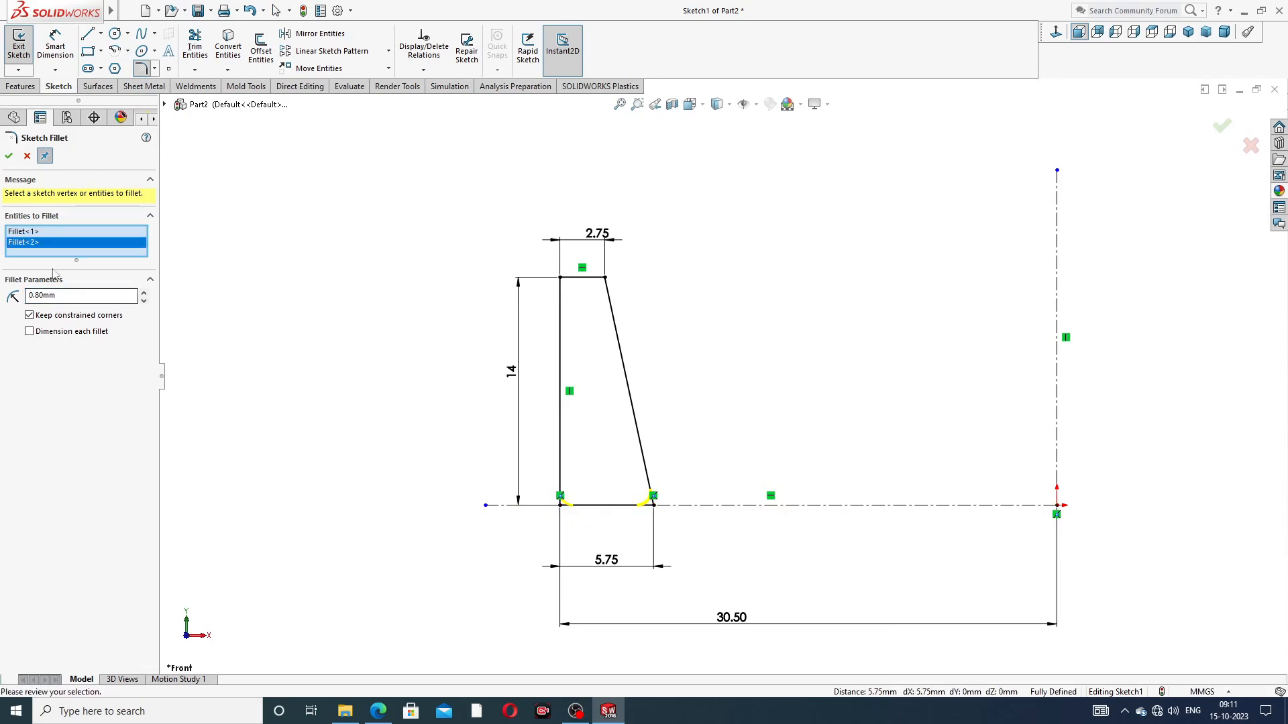
left_click(9, 156)
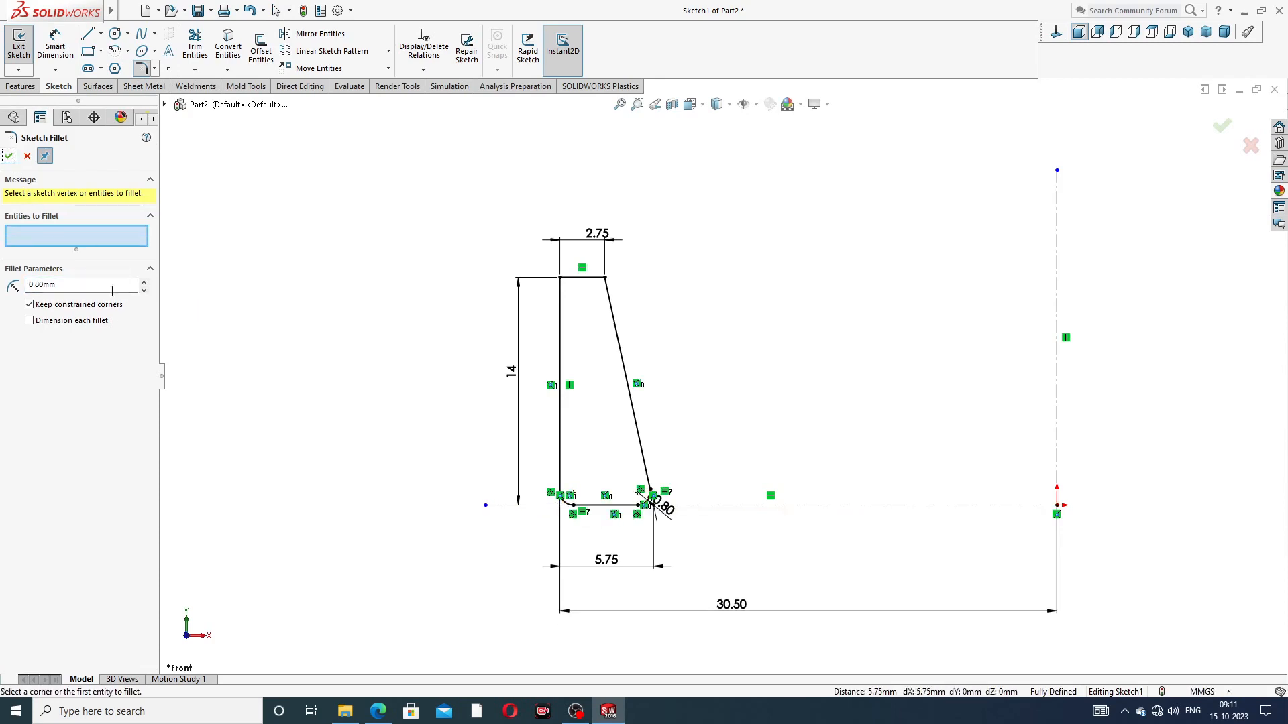
Step: Round the profile's two top corners with 0.50 mm sketch fillets and finish the fillet command
left_click_drag(64, 282, 3, 290)
left_click(605, 278)
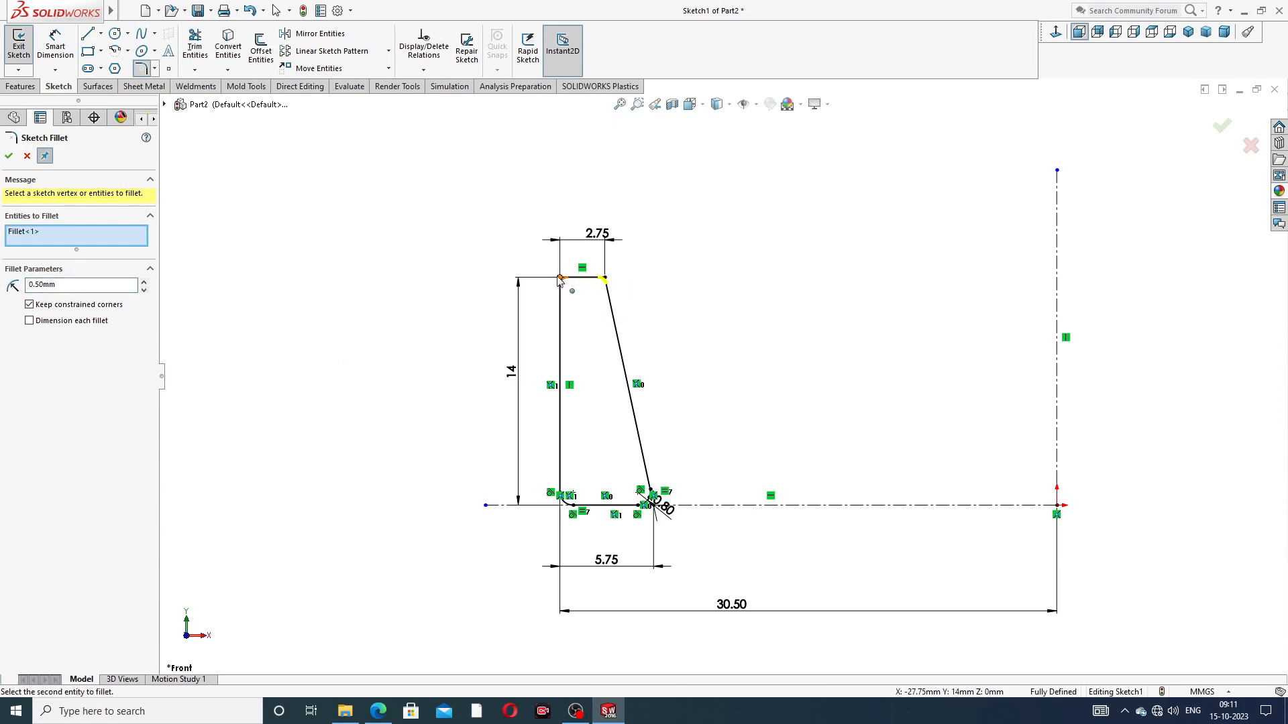
left_click(556, 278)
left_click(8, 157)
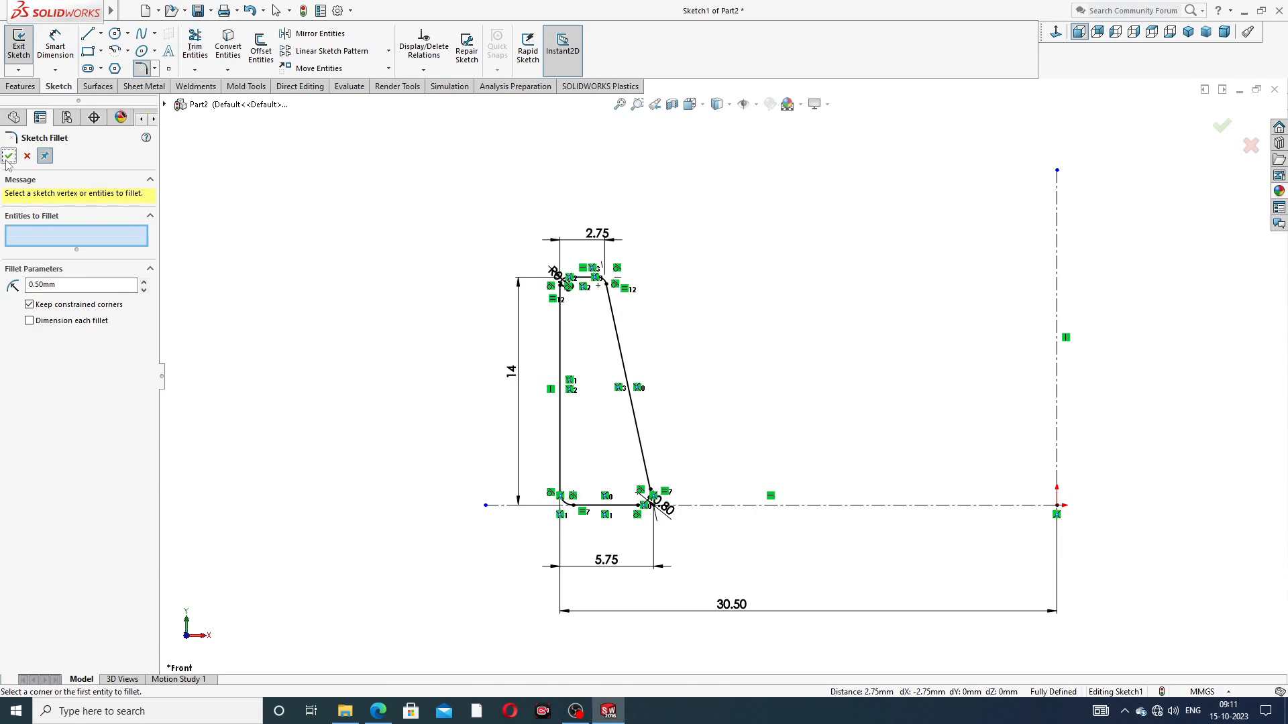
left_click(9, 156)
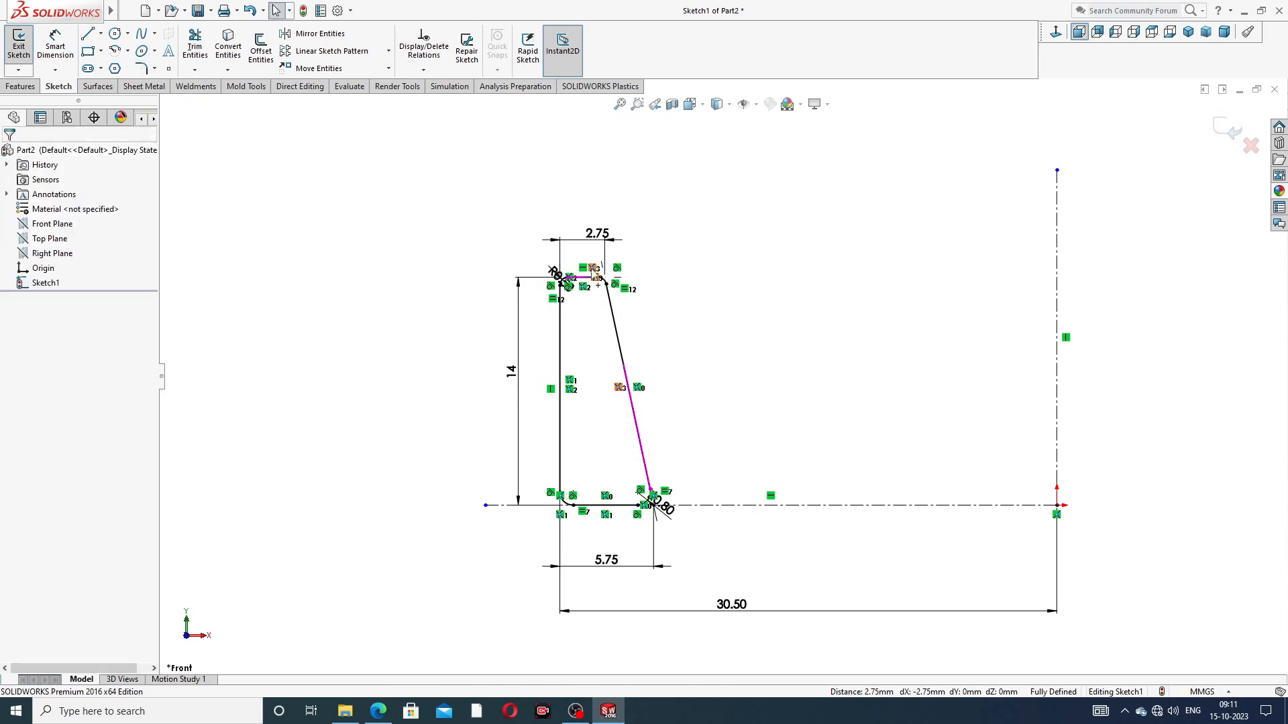
Step: Center the 2.75 top dimension text and move the R0.50 and R0.80 radius labels outside the profile
left_click_drag(597, 234, 581, 233)
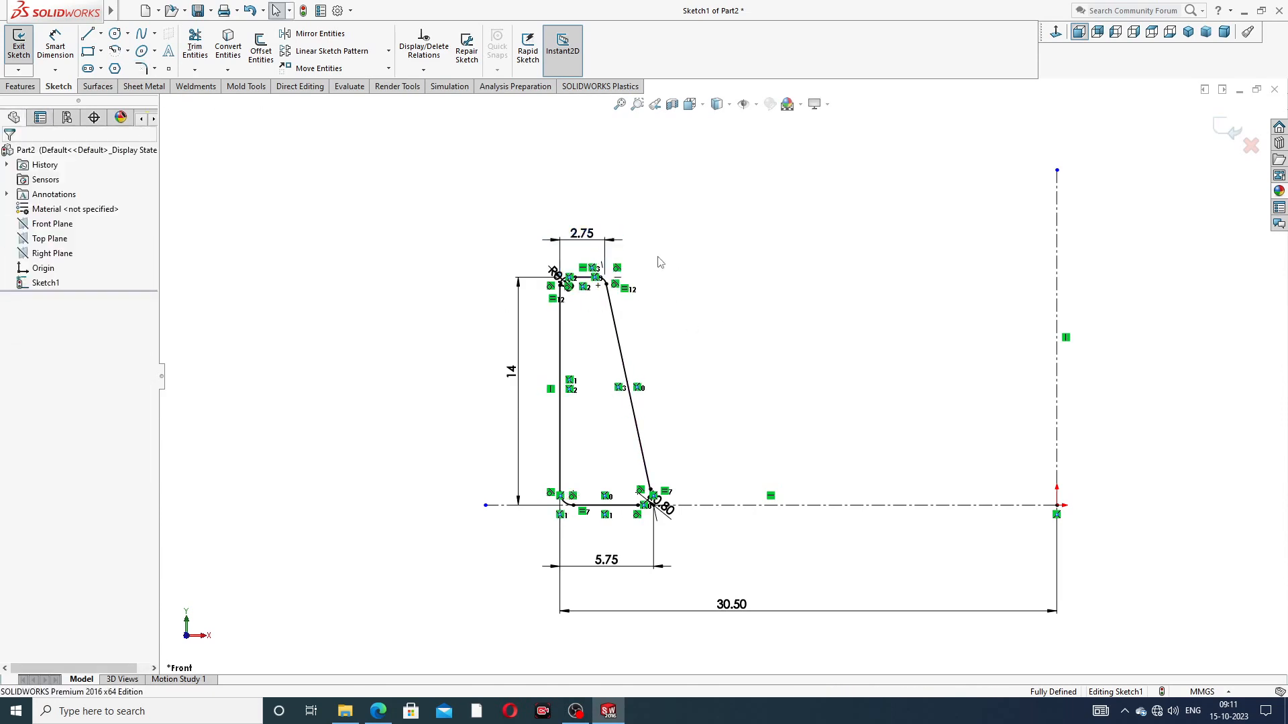
left_click_drag(551, 275, 526, 244)
left_click_drag(664, 508, 709, 536)
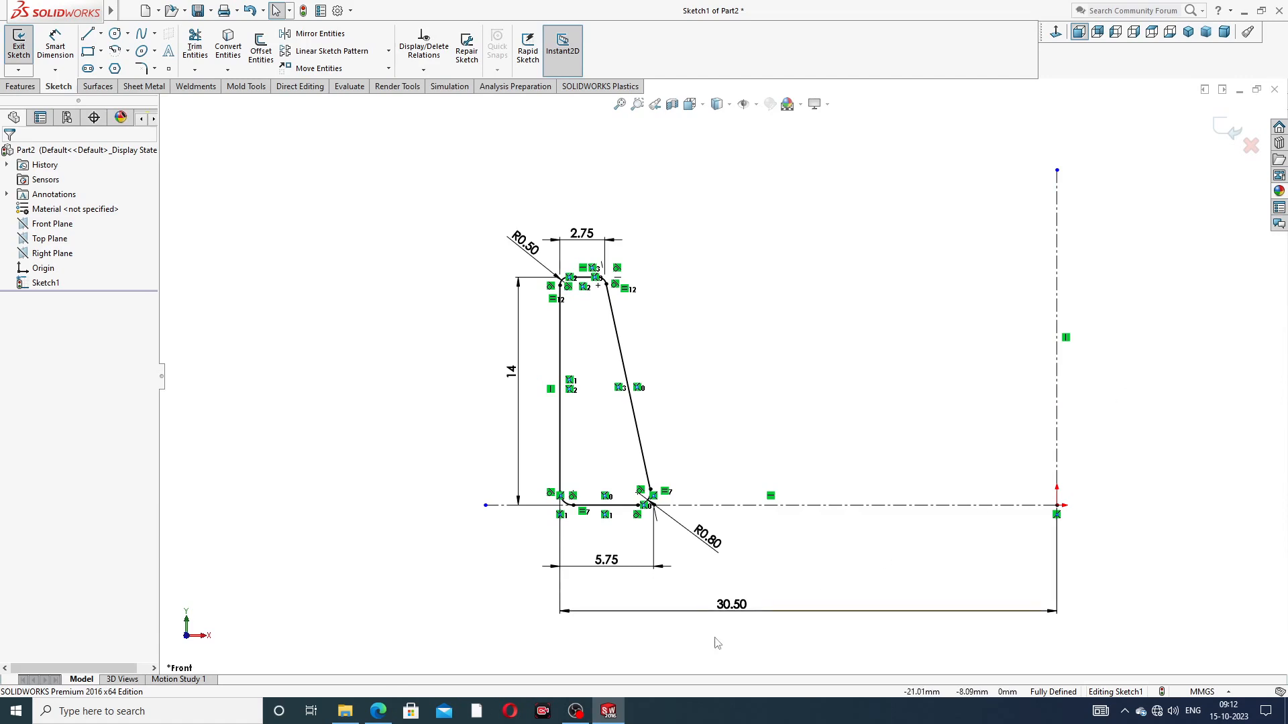
Step: Move the 30.50 centerline distance dimension slightly closer to the profile and fit the whole sketch in view
left_click_drag(679, 613, 689, 604)
left_click(821, 395)
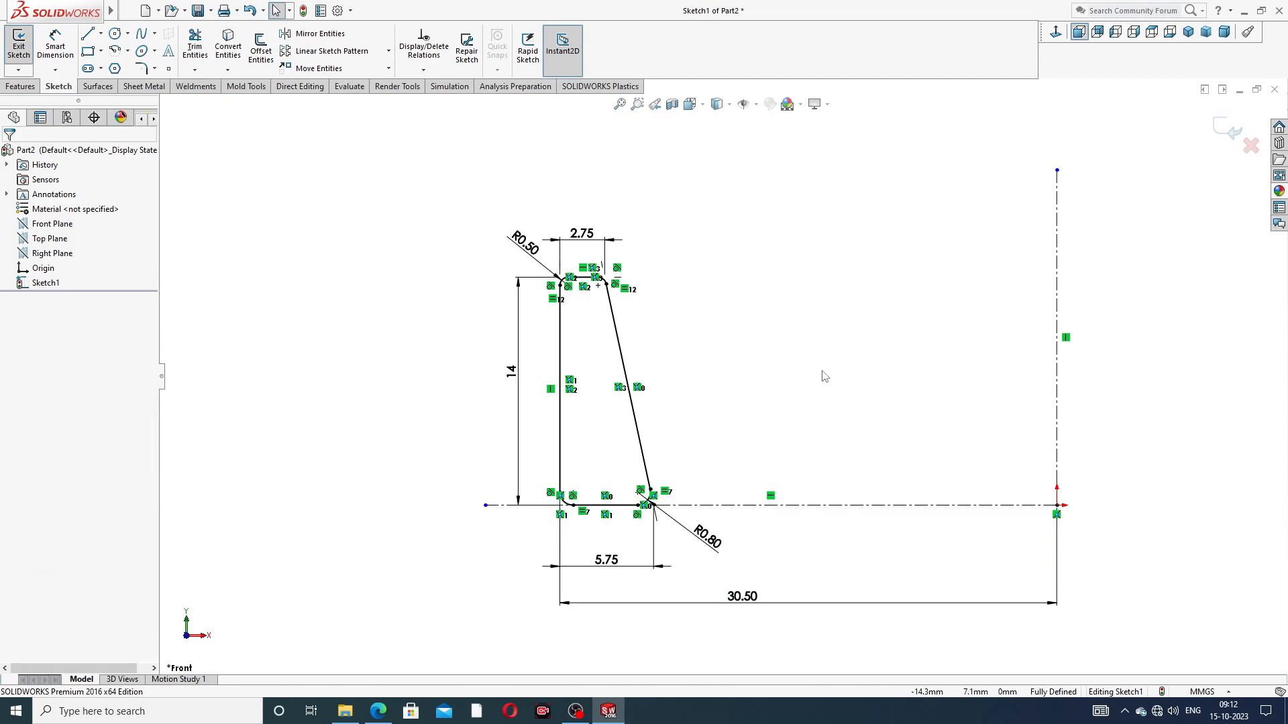
key("f")
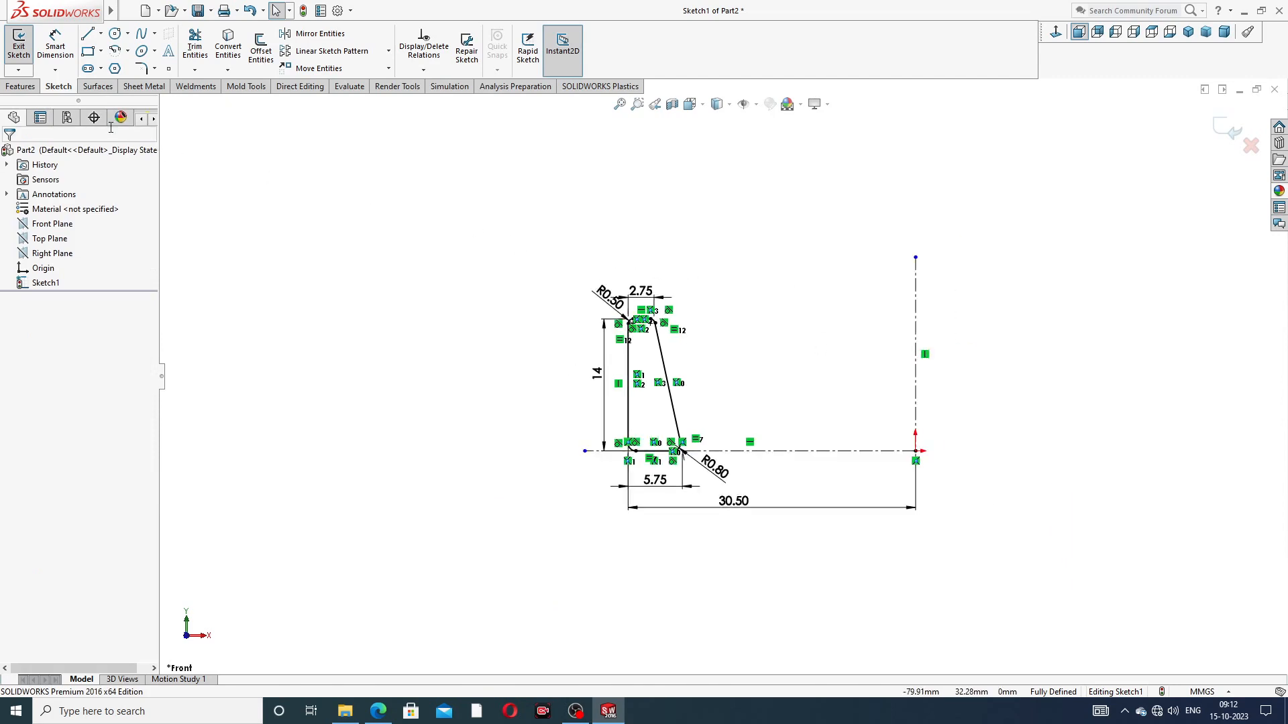
Step: Revolve the profile 360 degrees about the vertical centerline to form the solid outer ring
left_click(20, 87)
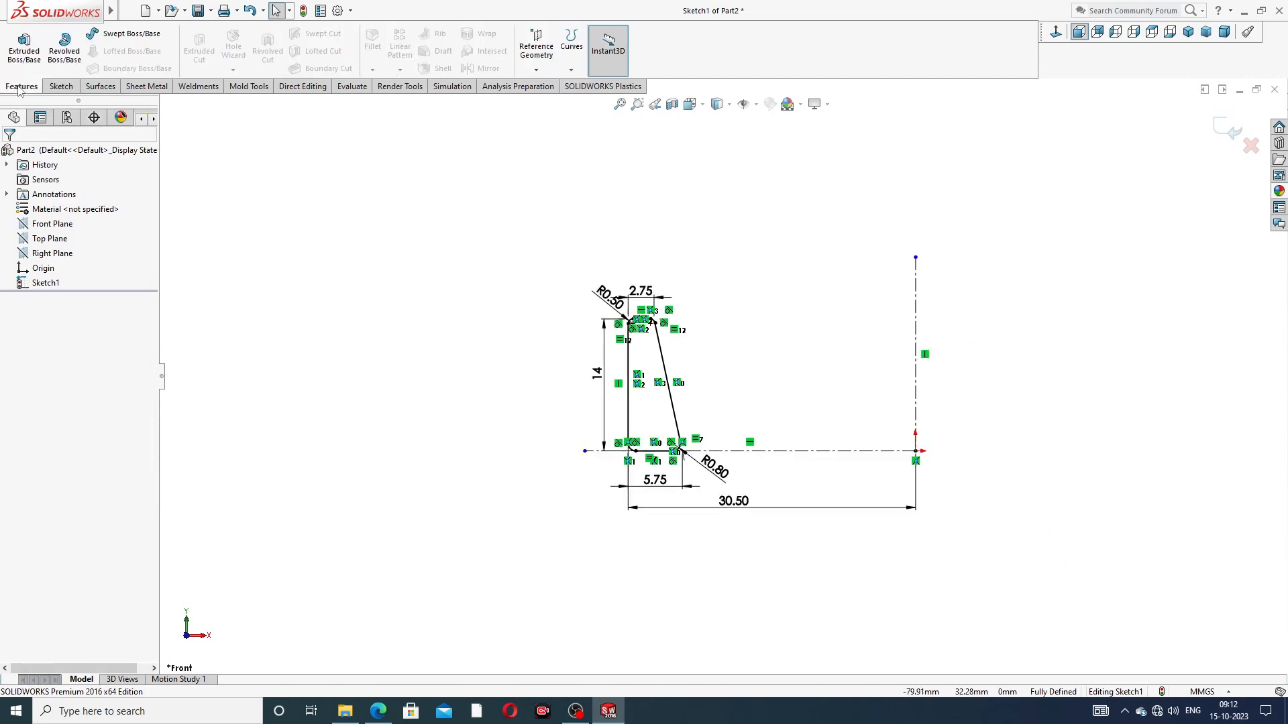
left_click(62, 59)
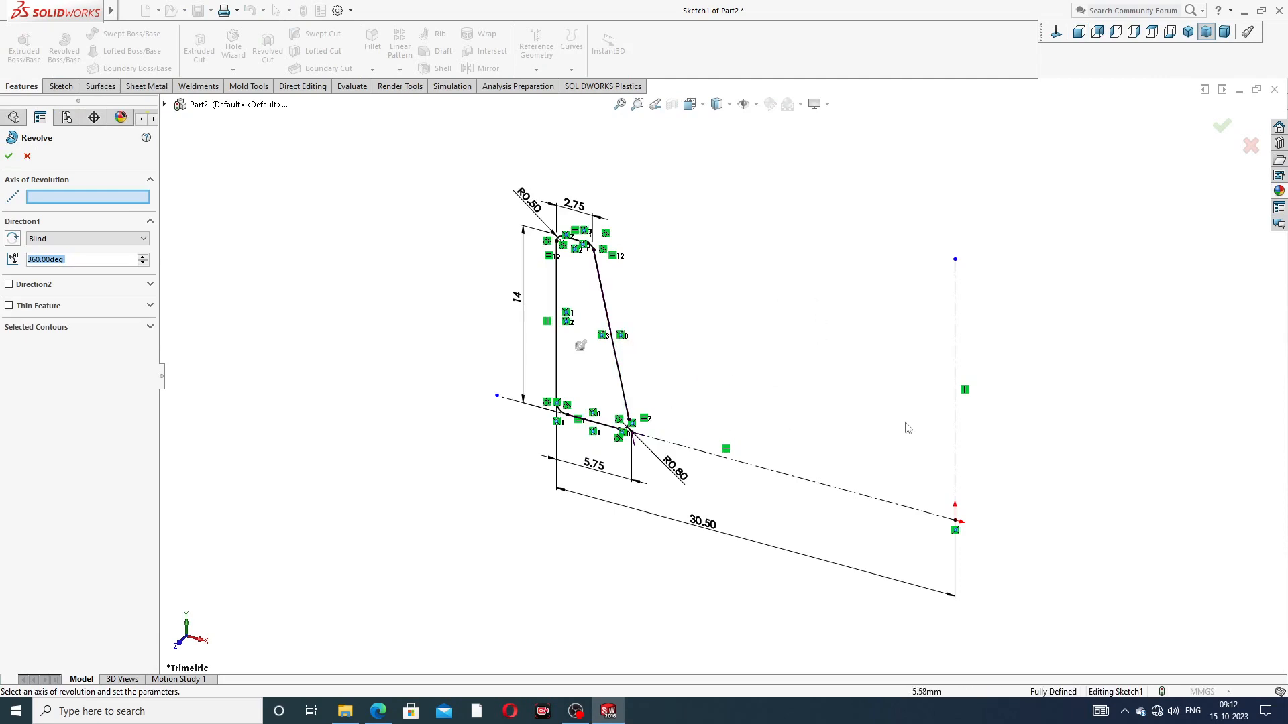
left_click(956, 333)
key("z")
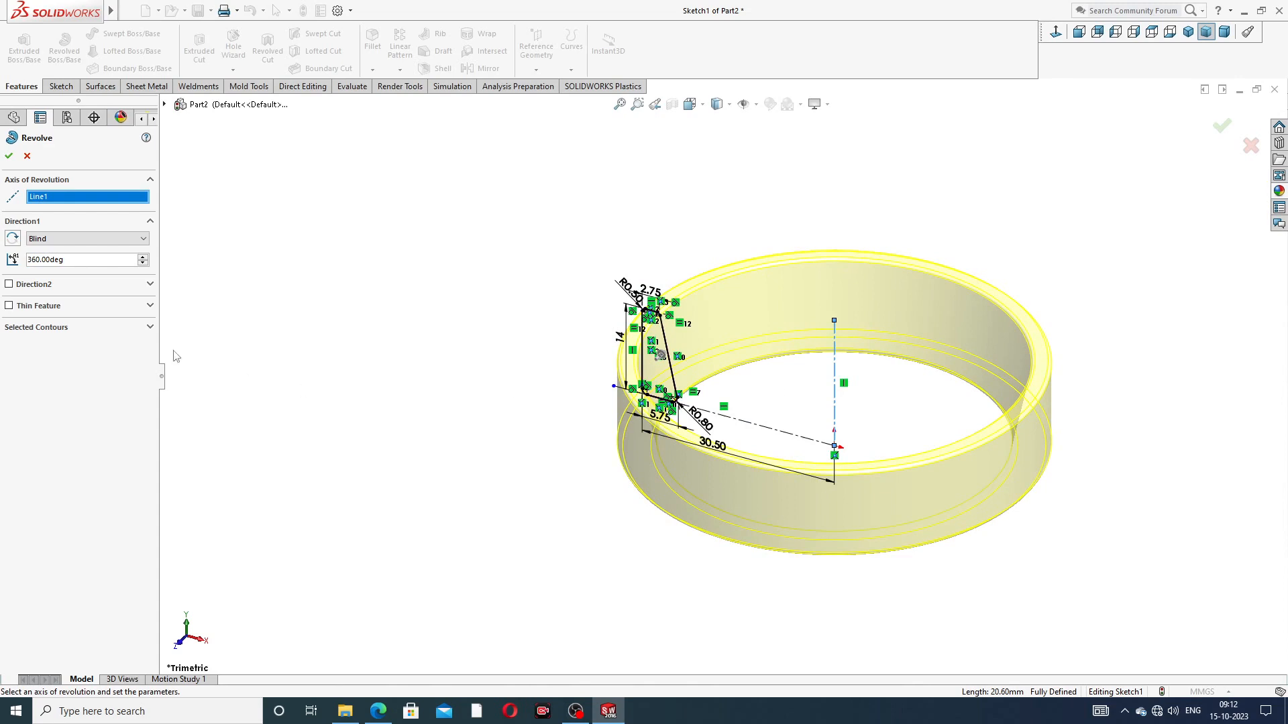
left_click(10, 156)
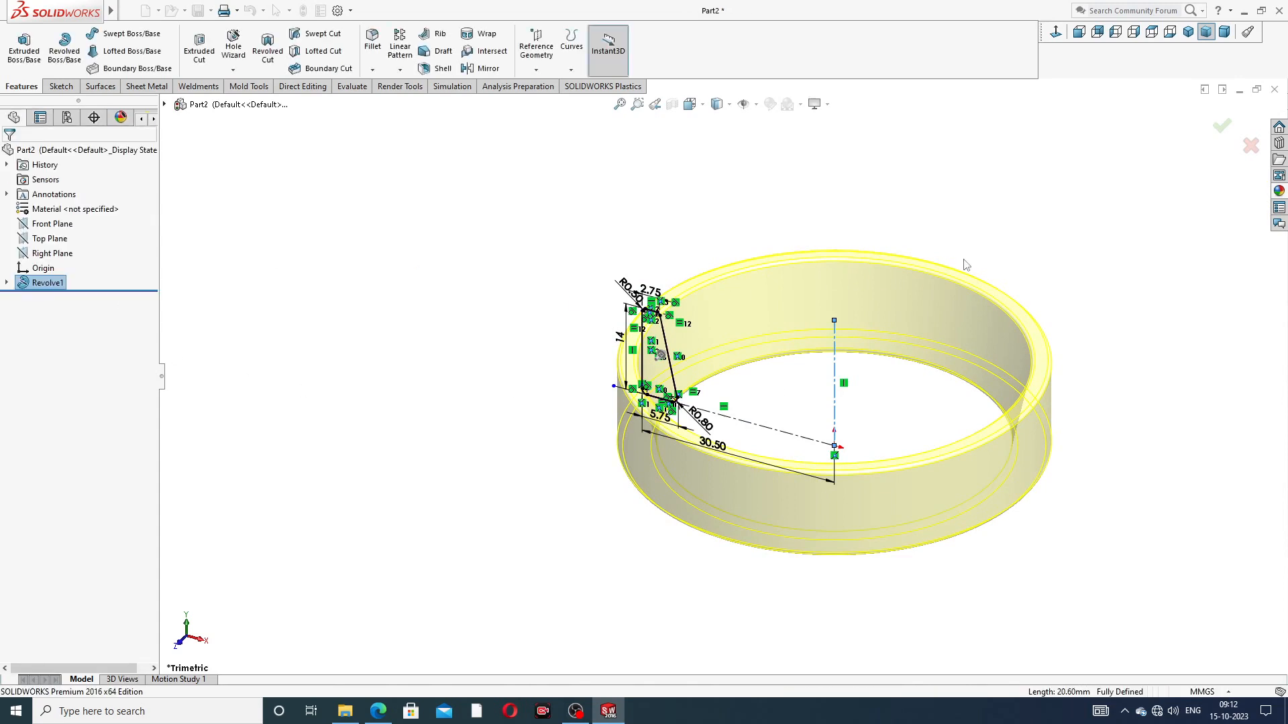
Step: Apply the chromium plate appearance from the Chrome metals to the whole ring
middle_click_drag(803, 411, 960, 276)
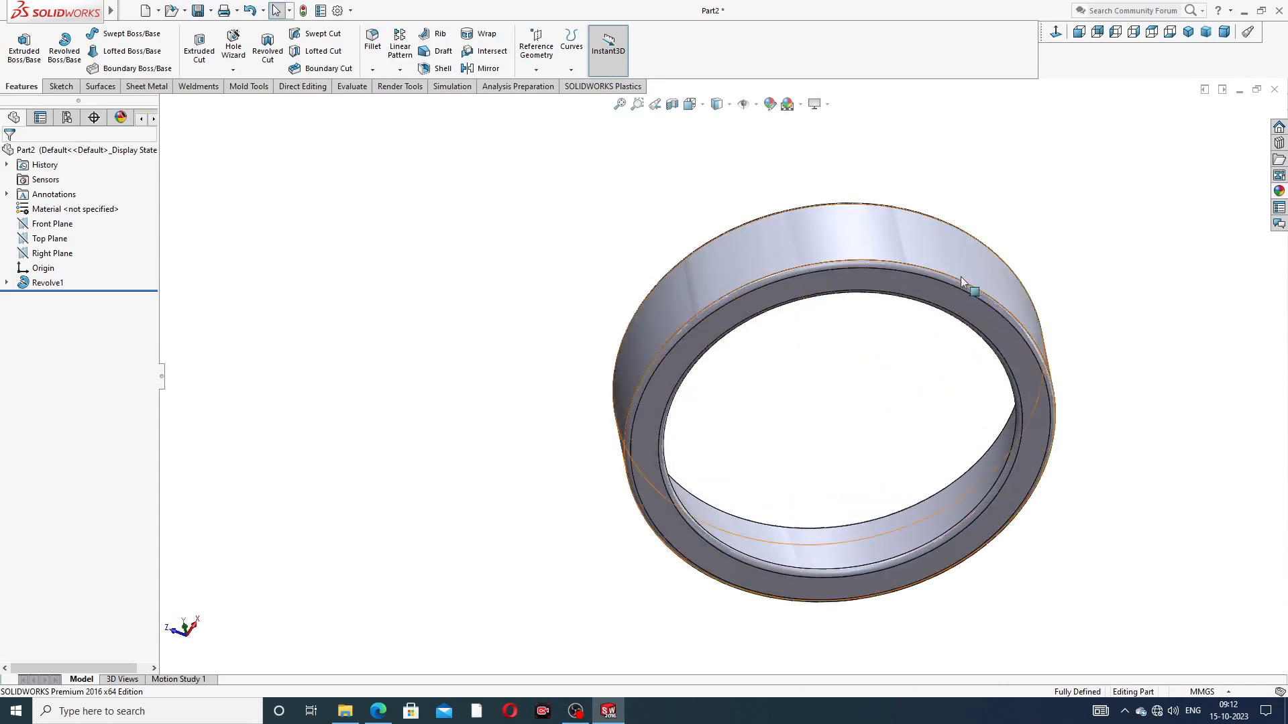
scroll(878, 299, "down", 5)
scroll(878, 299, "up", 5)
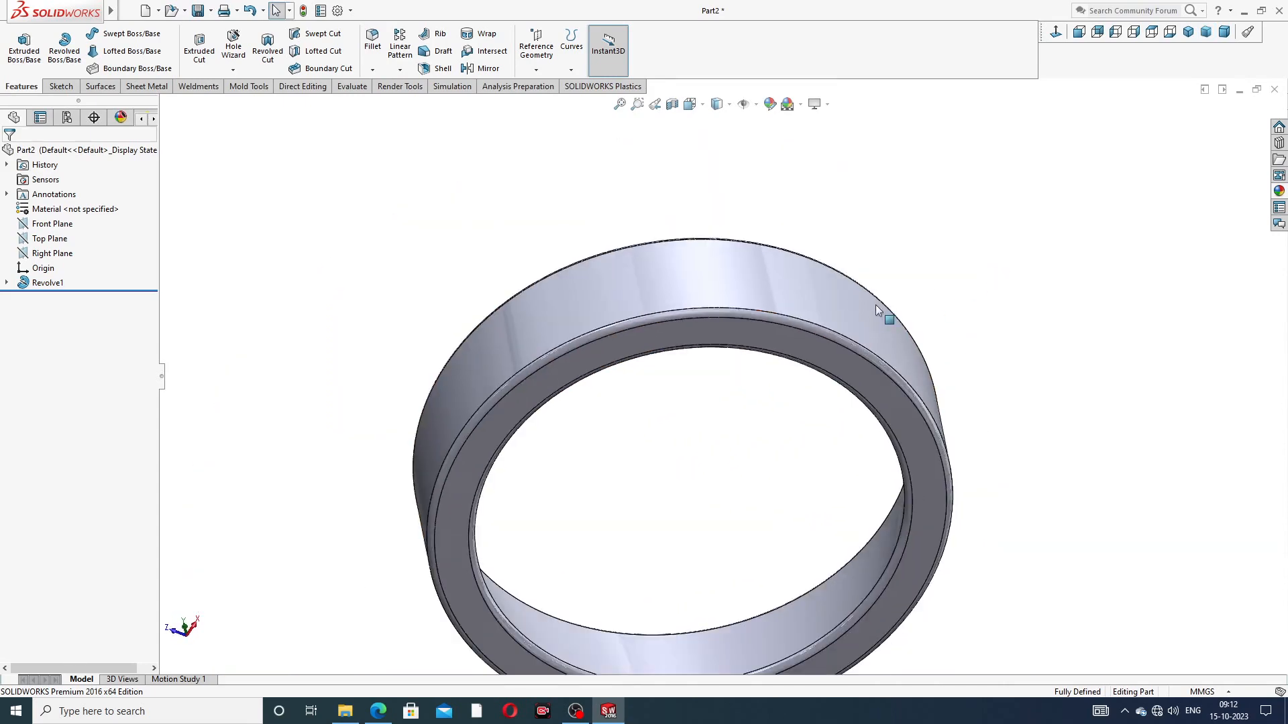
middle_click_drag(876, 304, 708, 403)
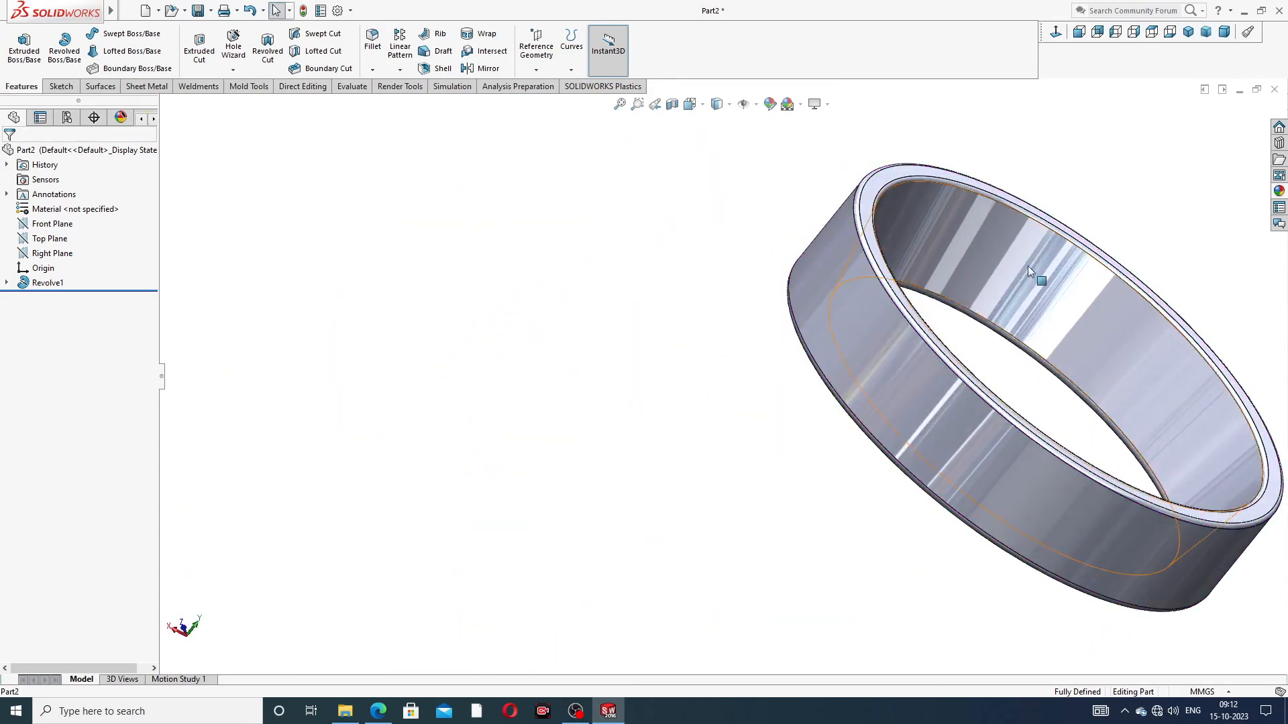
mouse_move(1032, 300)
middle_mouse_down()
mouse_move(1029, 313)
mouse_move(1045, 296)
middle_mouse_up()
scroll(1089, 259, "up", 4)
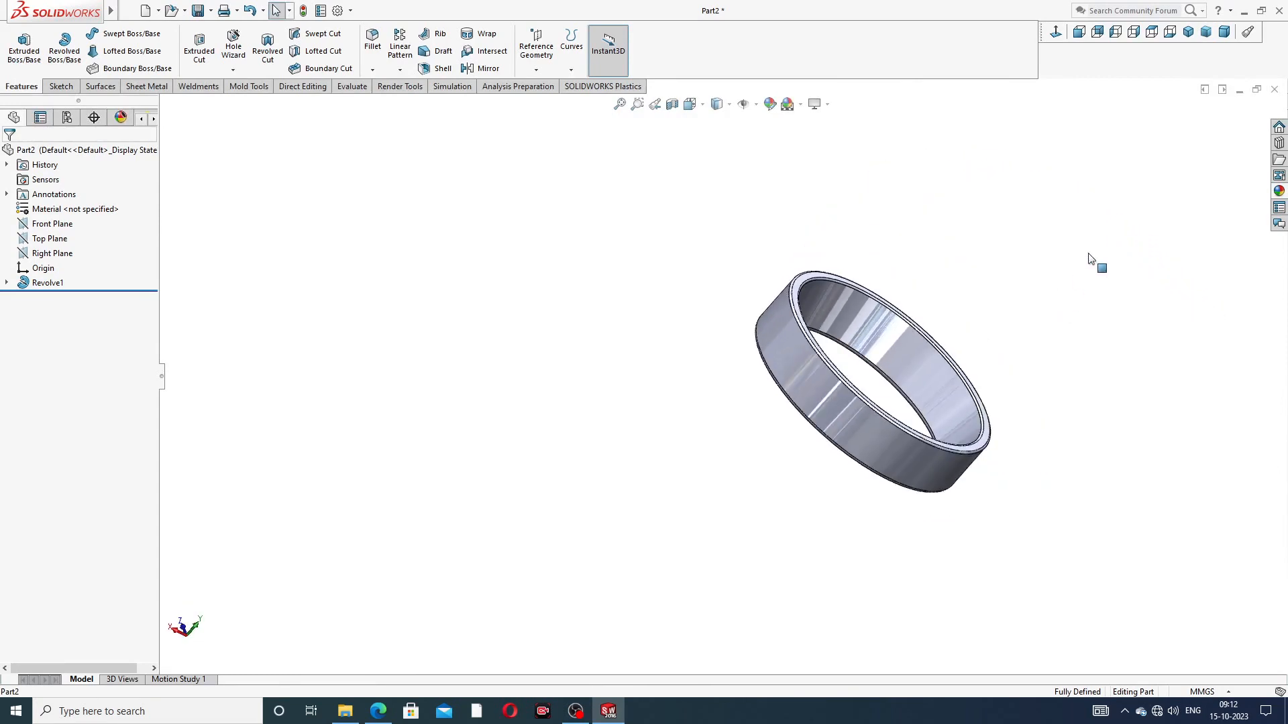
left_click(1280, 192)
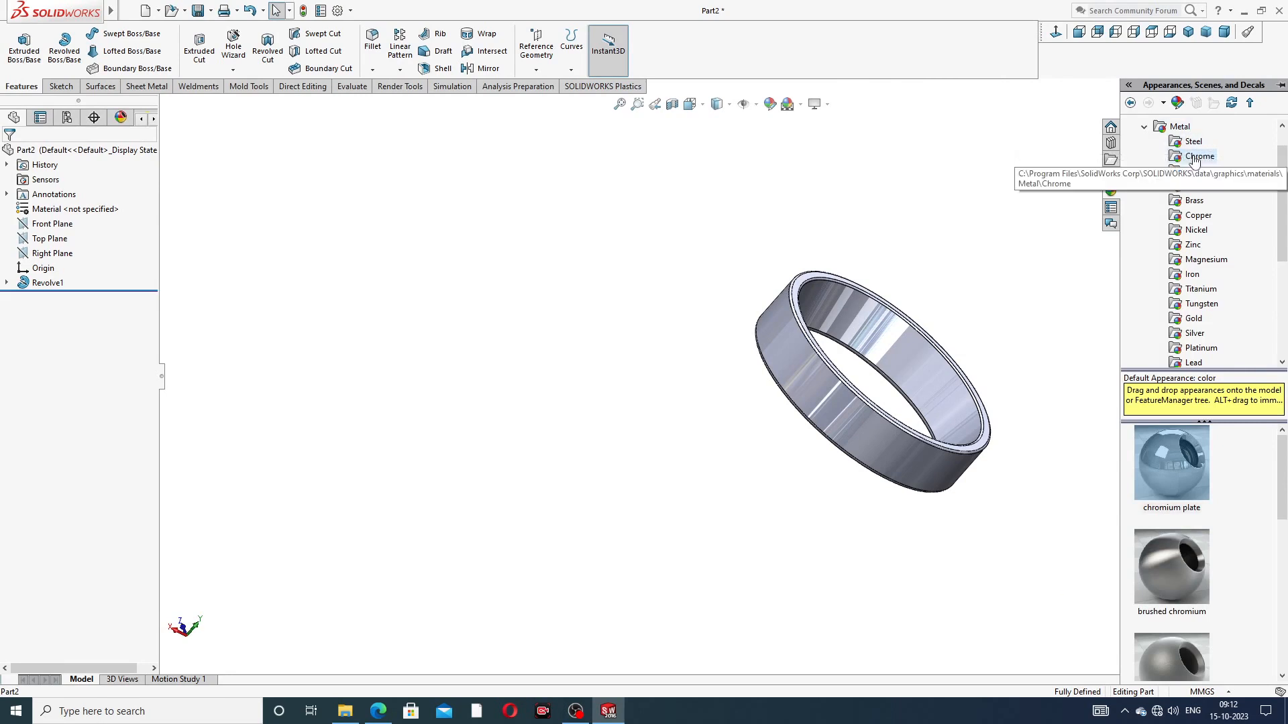
double_click(1174, 448)
left_click(1044, 403)
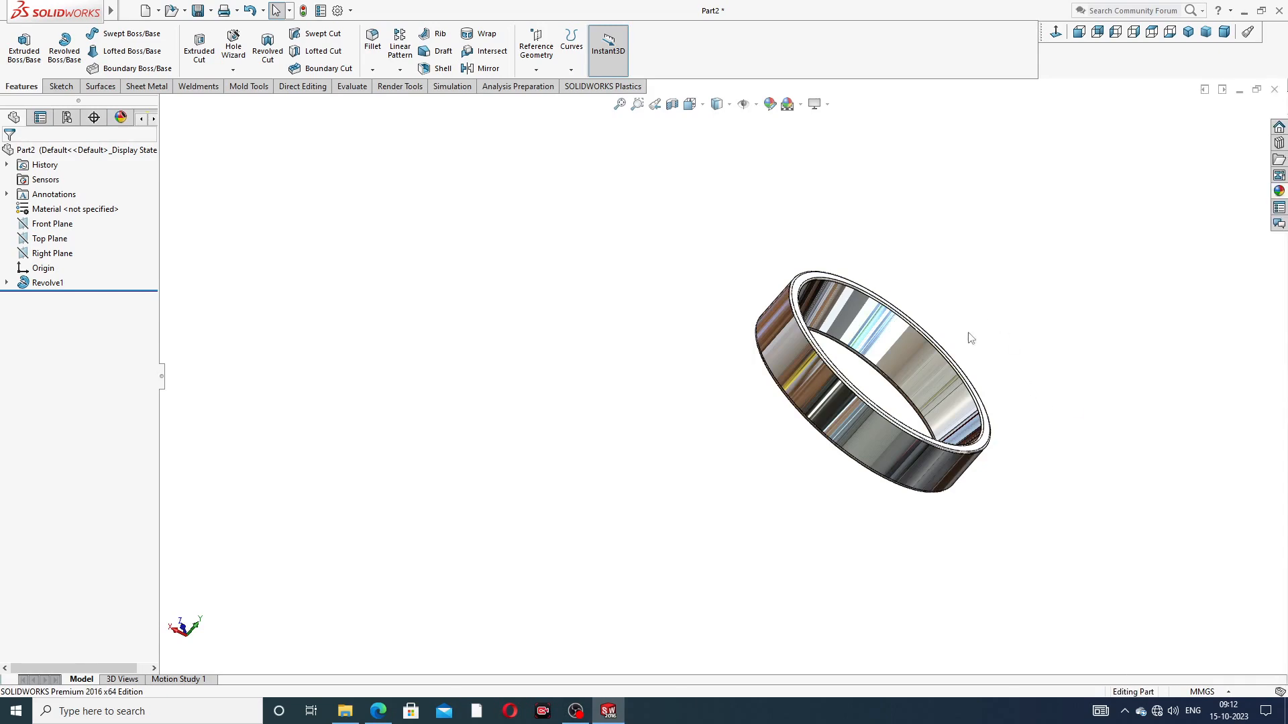
Step: Examine the ring's outer, inner and end faces from several angles and compare it with the outer ring PDF drawing
middle_click_drag(970, 337, 840, 481)
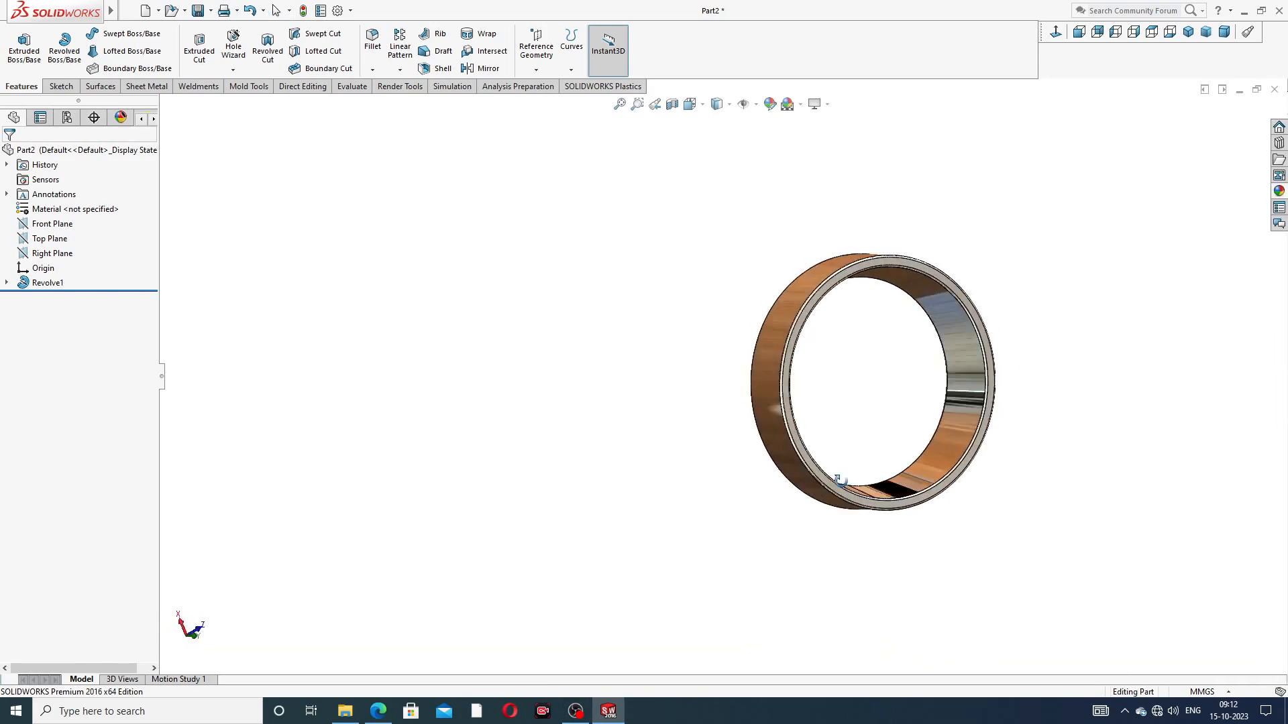
left_click(1188, 32)
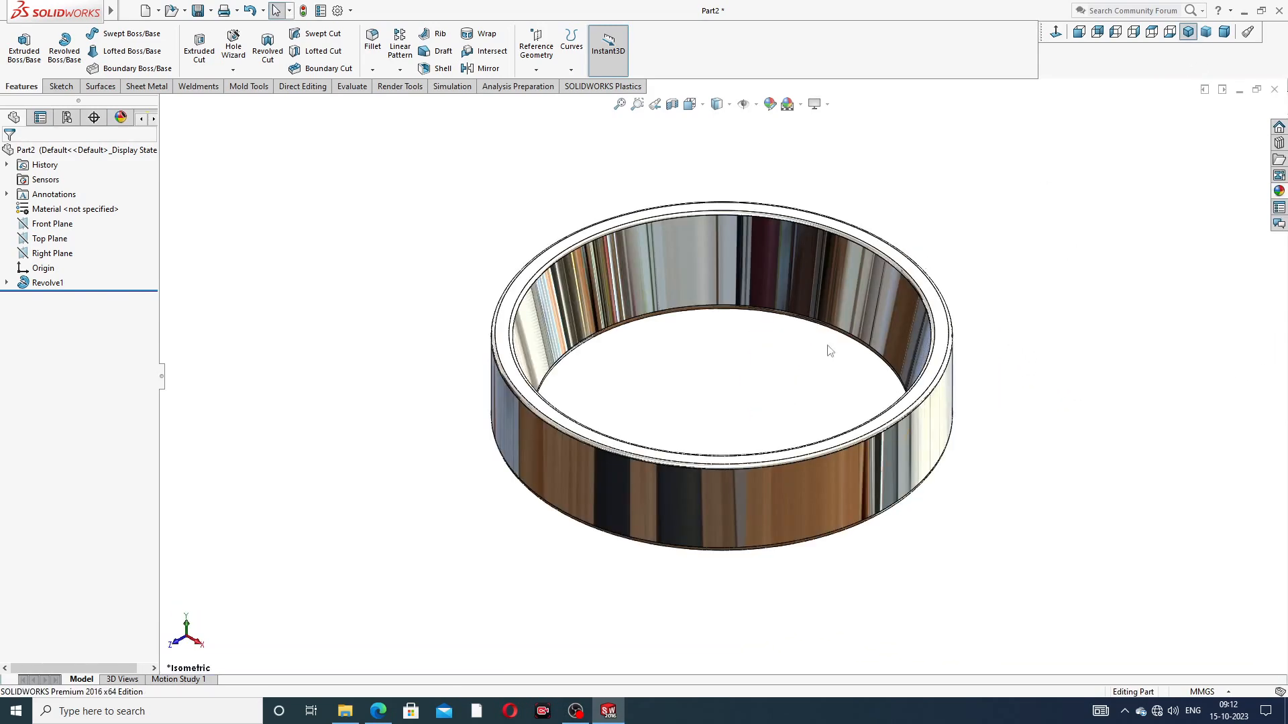
middle_click_drag(872, 355, 797, 210)
middle_click_drag(866, 333, 701, 369)
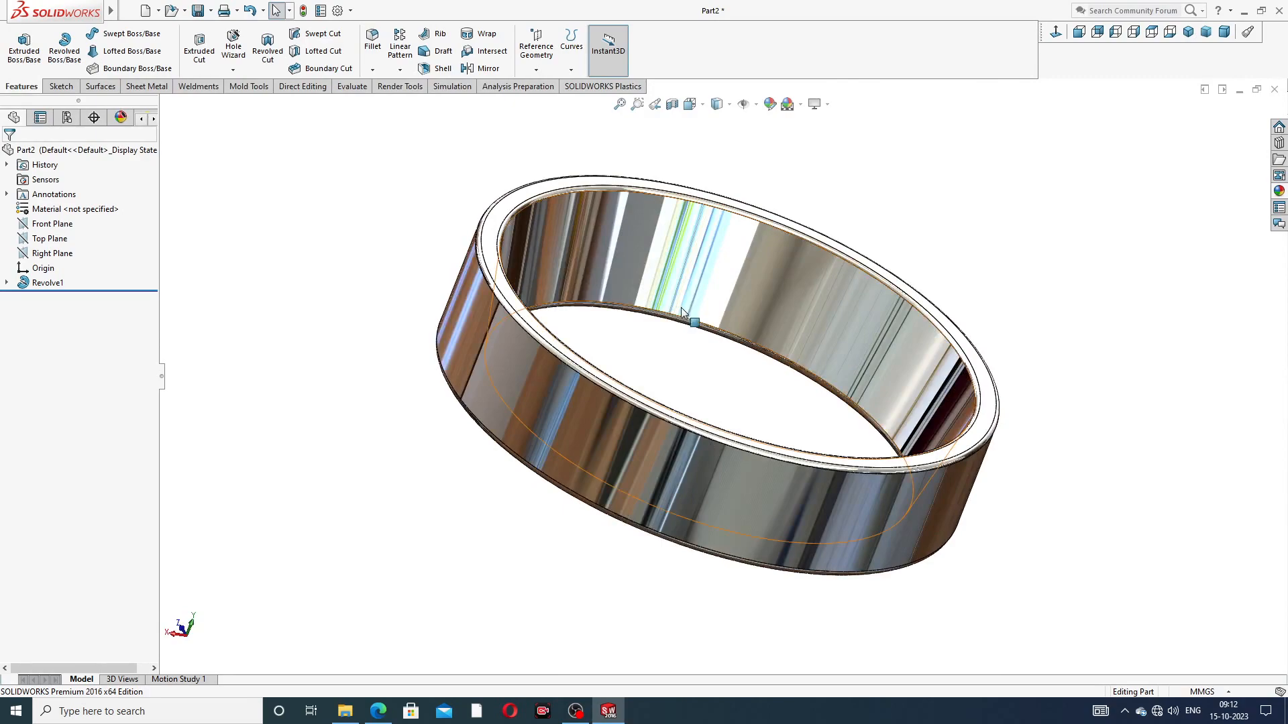
scroll(683, 313, "down", 2)
middle_click_drag(682, 313, 777, 353)
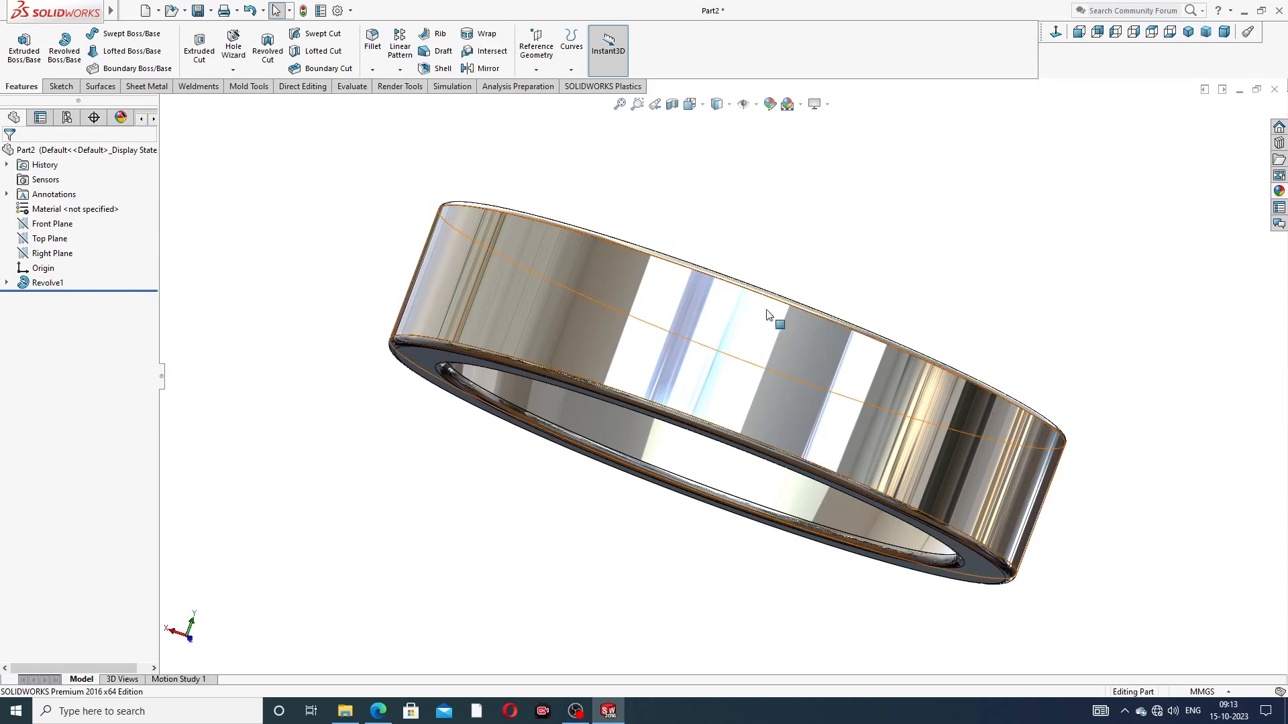
middle_click_drag(837, 234, 863, 319)
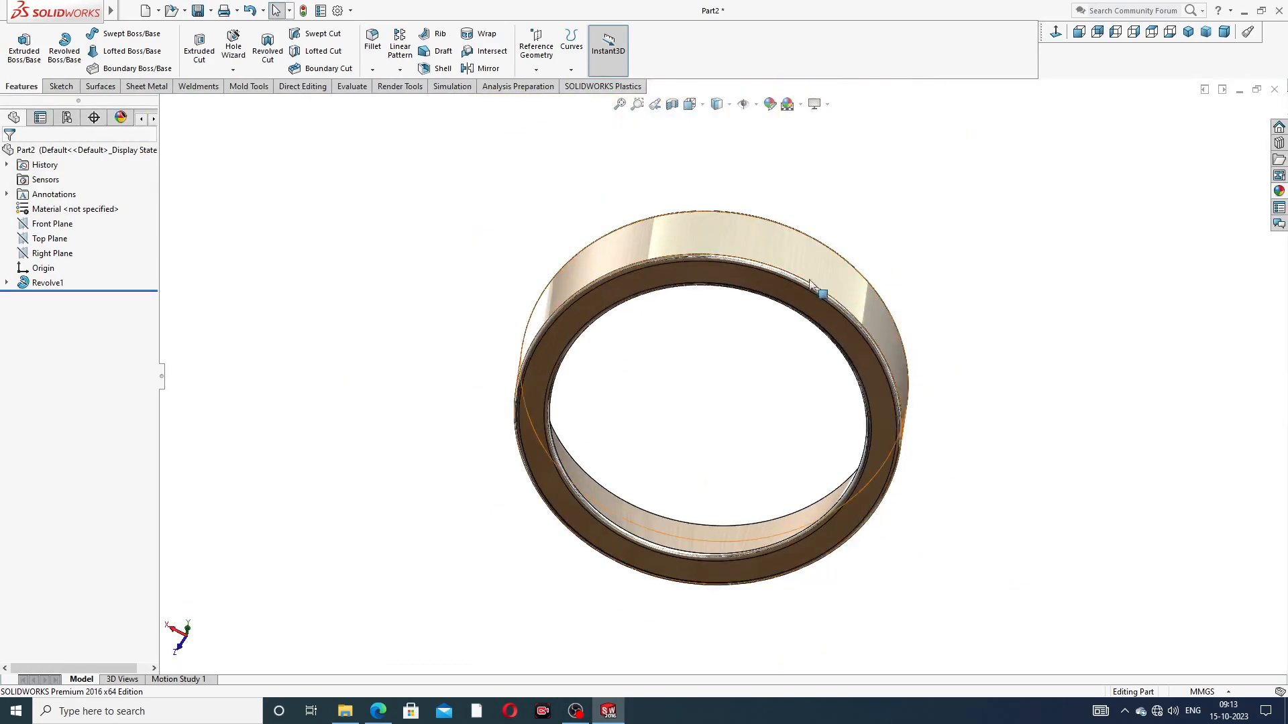
scroll(707, 224, "down", 2)
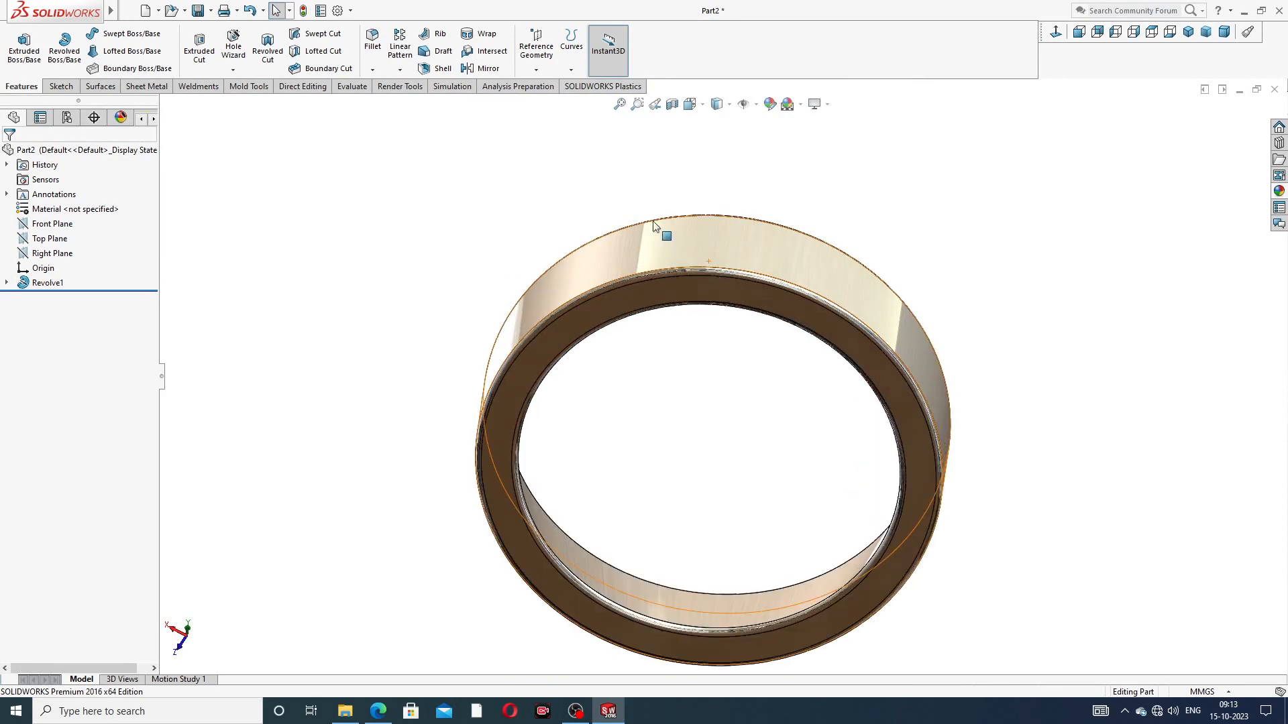
scroll(661, 261, "up", 3)
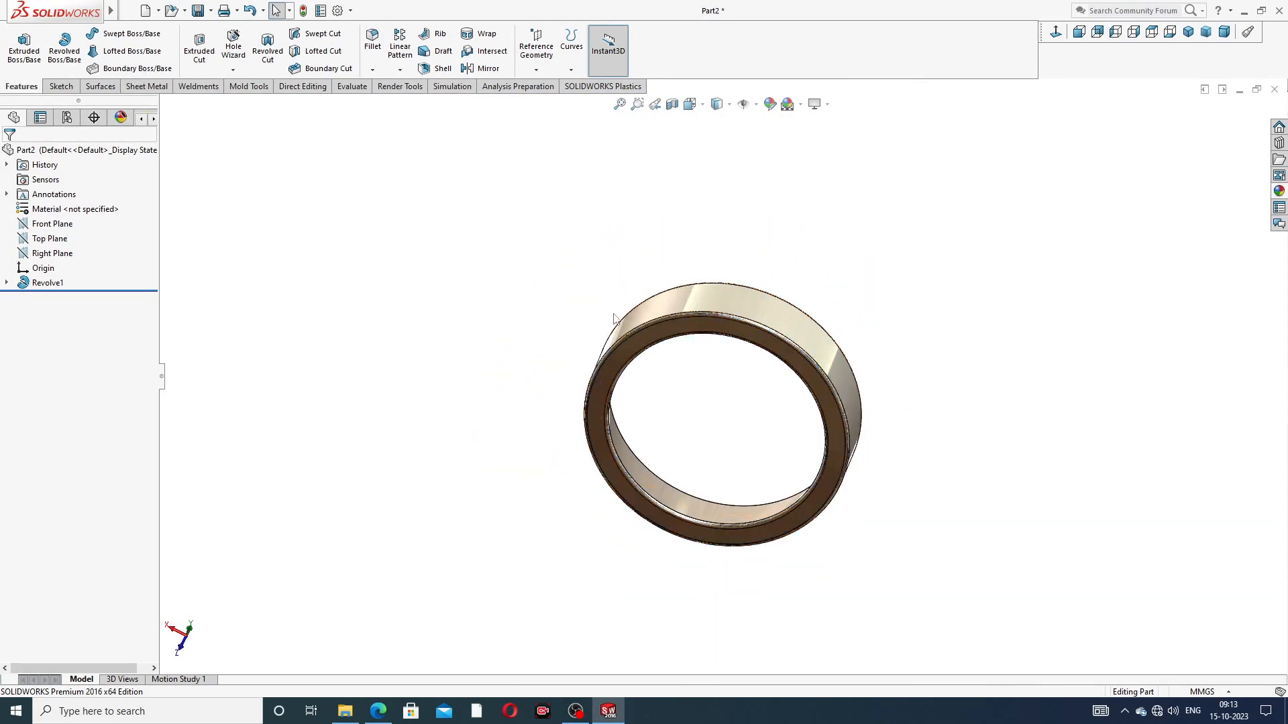
middle_click_drag(615, 360, 943, 260)
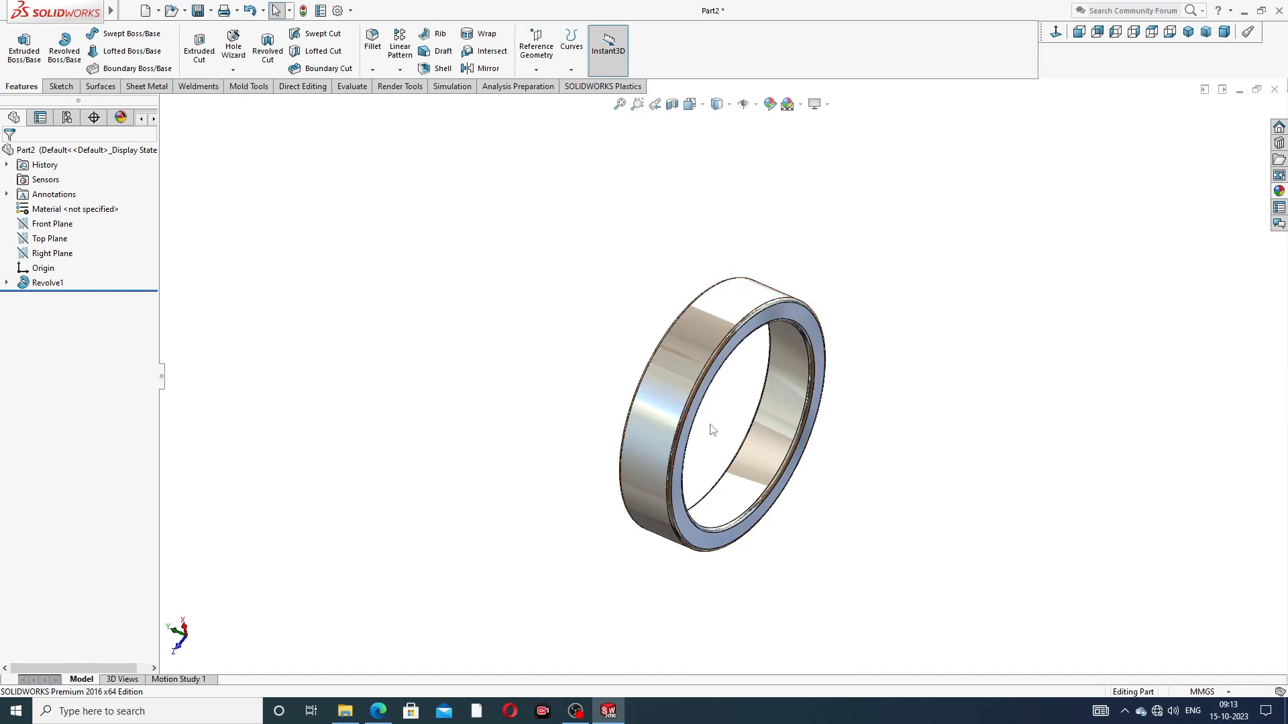
middle_click_drag(719, 455, 825, 424)
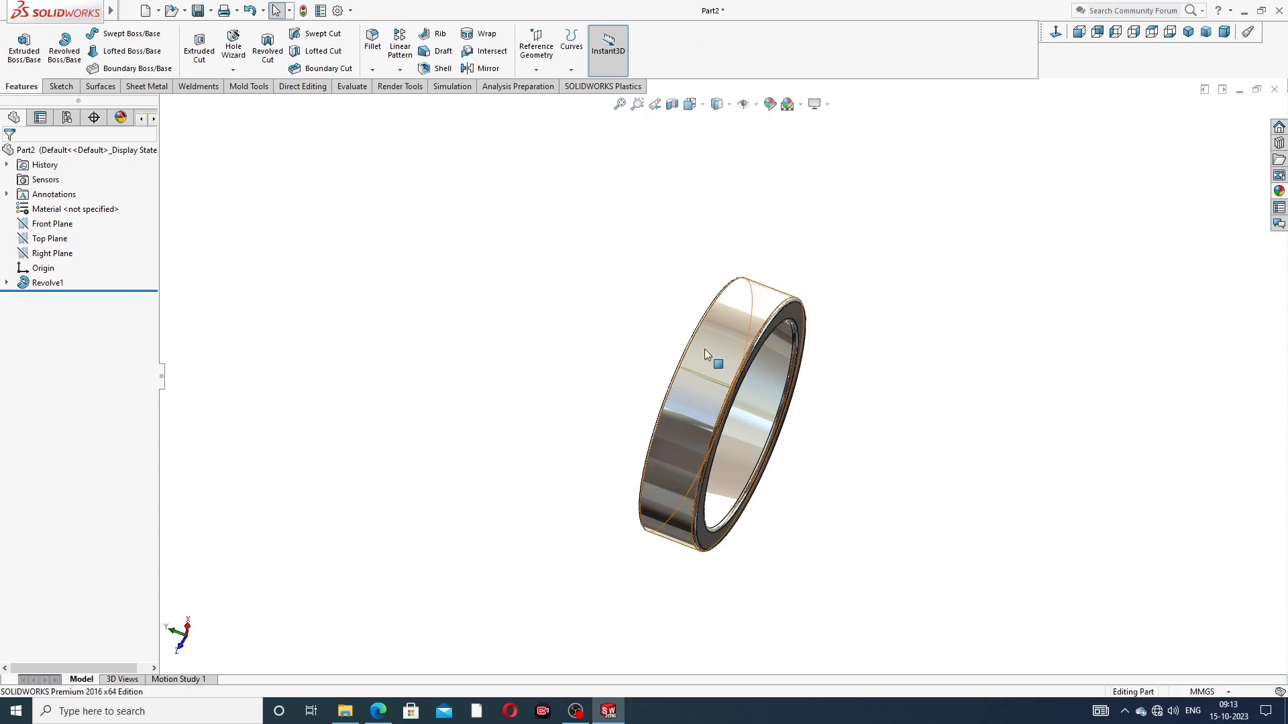
middle_click_drag(705, 349, 817, 336)
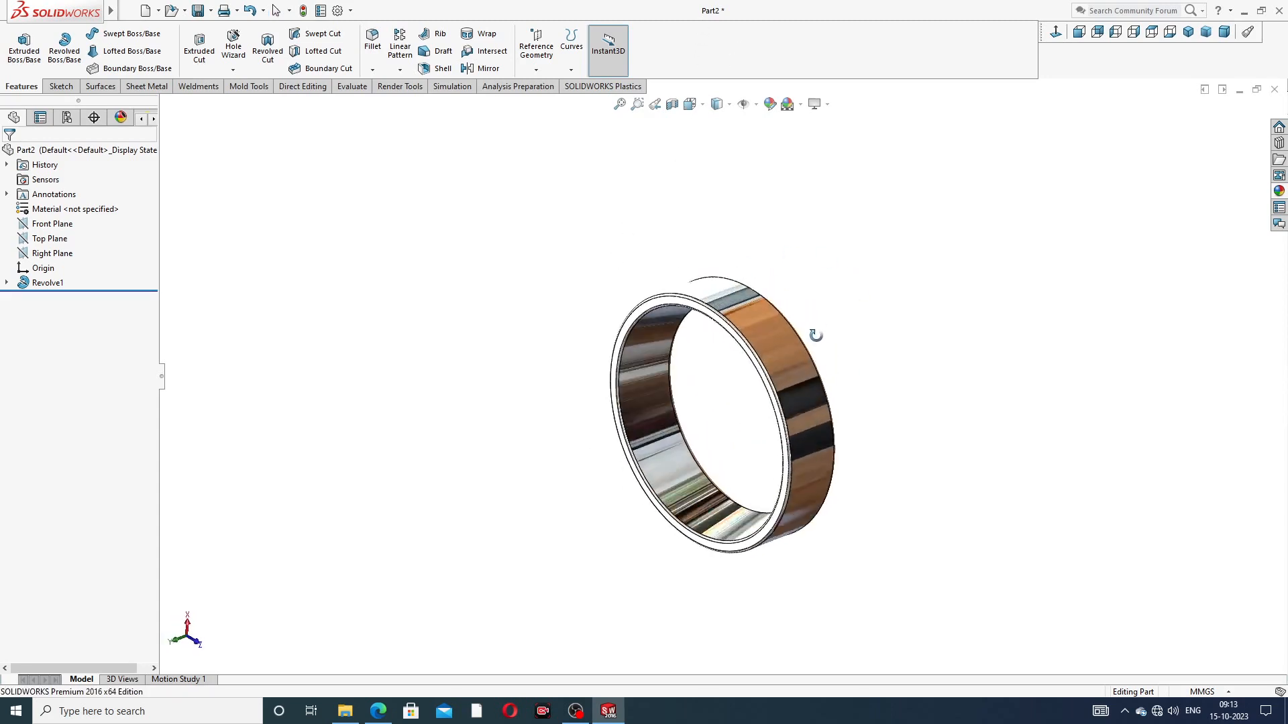
scroll(775, 419, "down", 5)
scroll(775, 420, "down", 1)
scroll(711, 346, "up", 3)
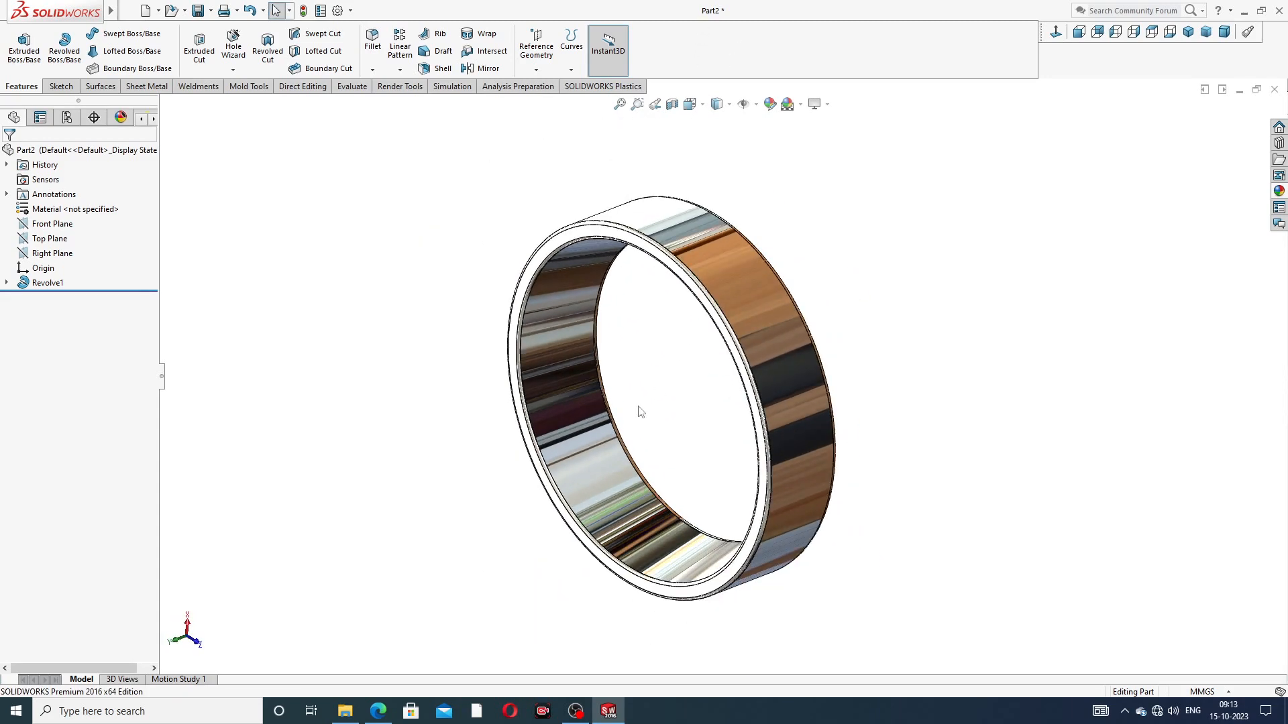
mouse_move(671, 395)
middle_mouse_down()
mouse_move(658, 403)
mouse_move(765, 369)
mouse_move(650, 385)
middle_mouse_up()
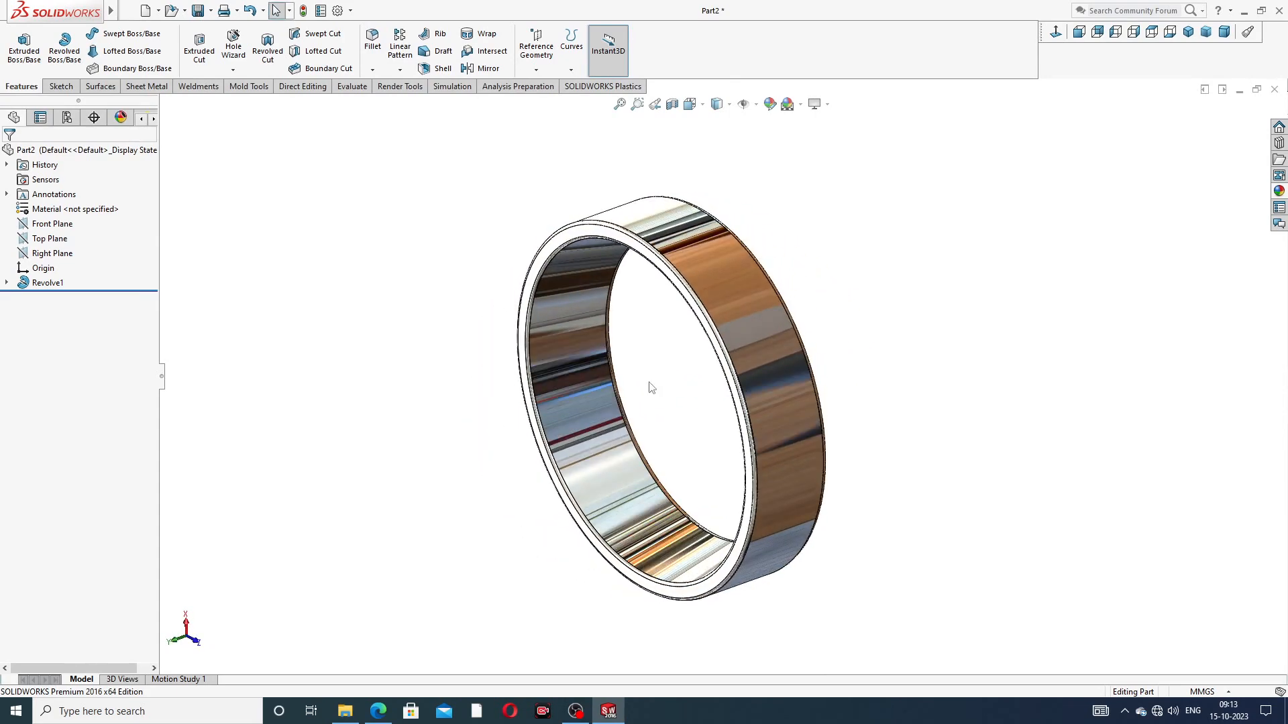
scroll(685, 367, "down", 1)
scroll(695, 382, "up", 1)
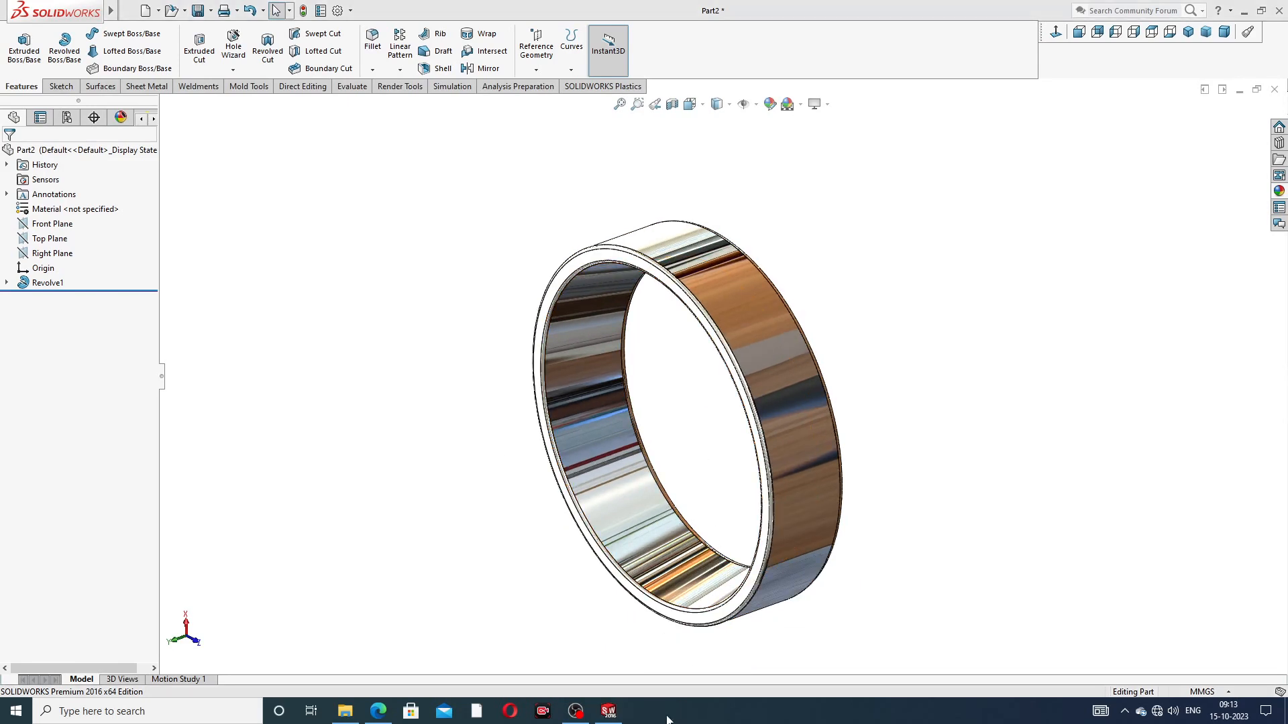
left_click(378, 712)
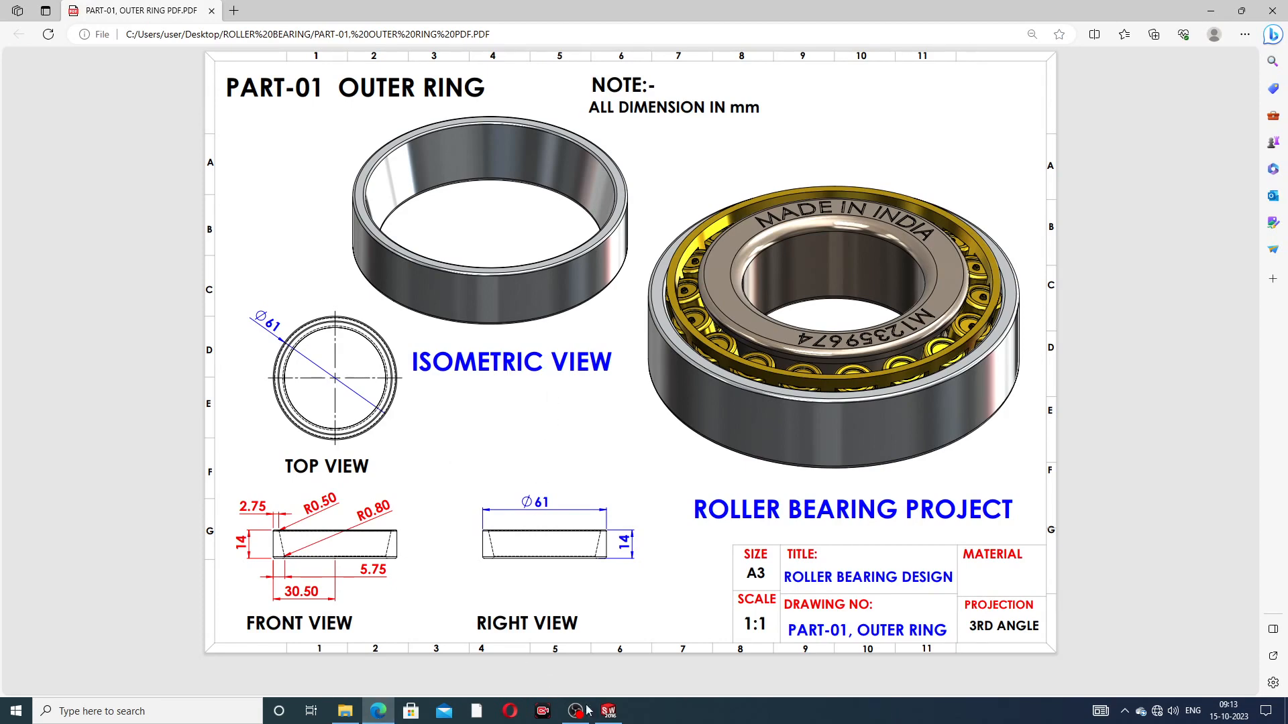
left_click(608, 711)
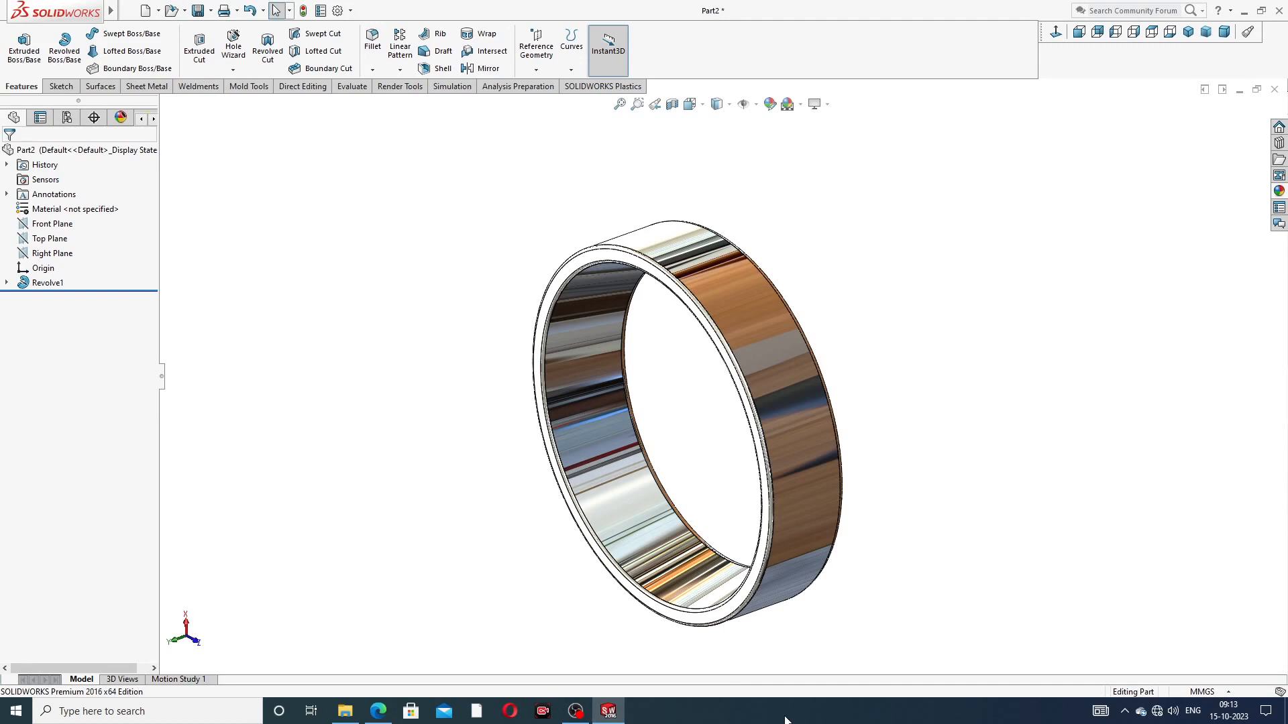
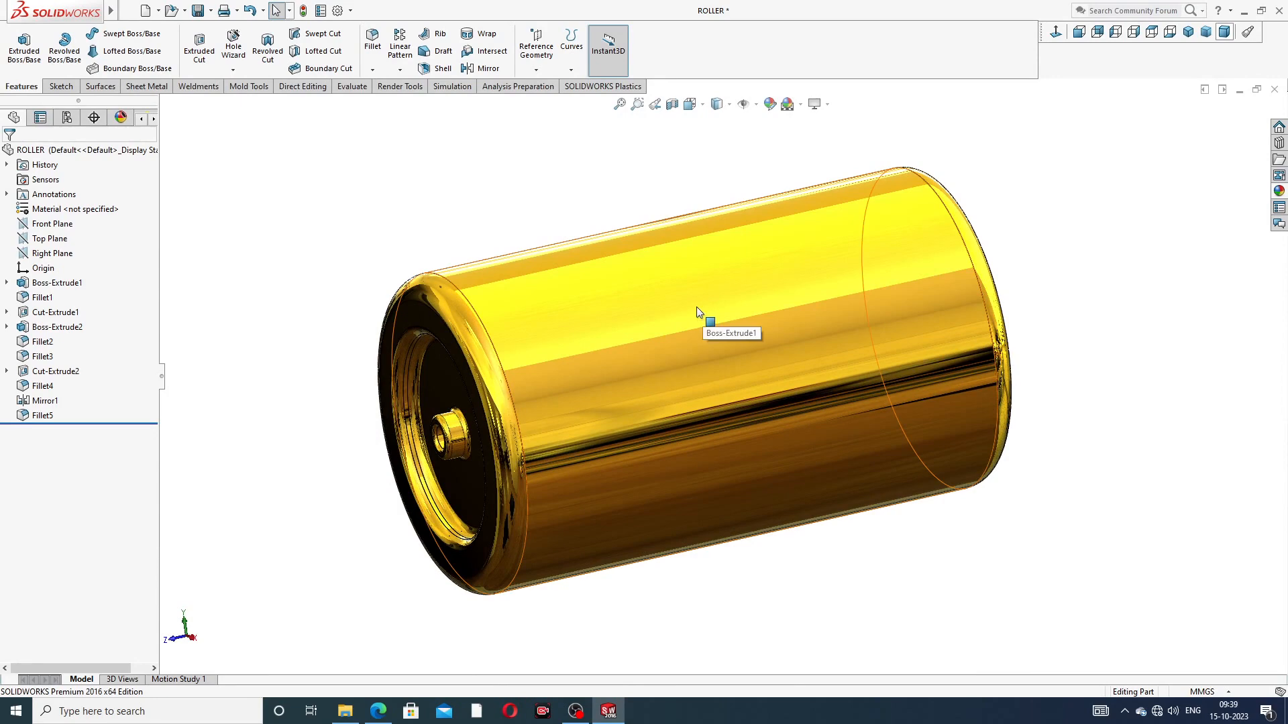
scroll(638, 362, "down", 3)
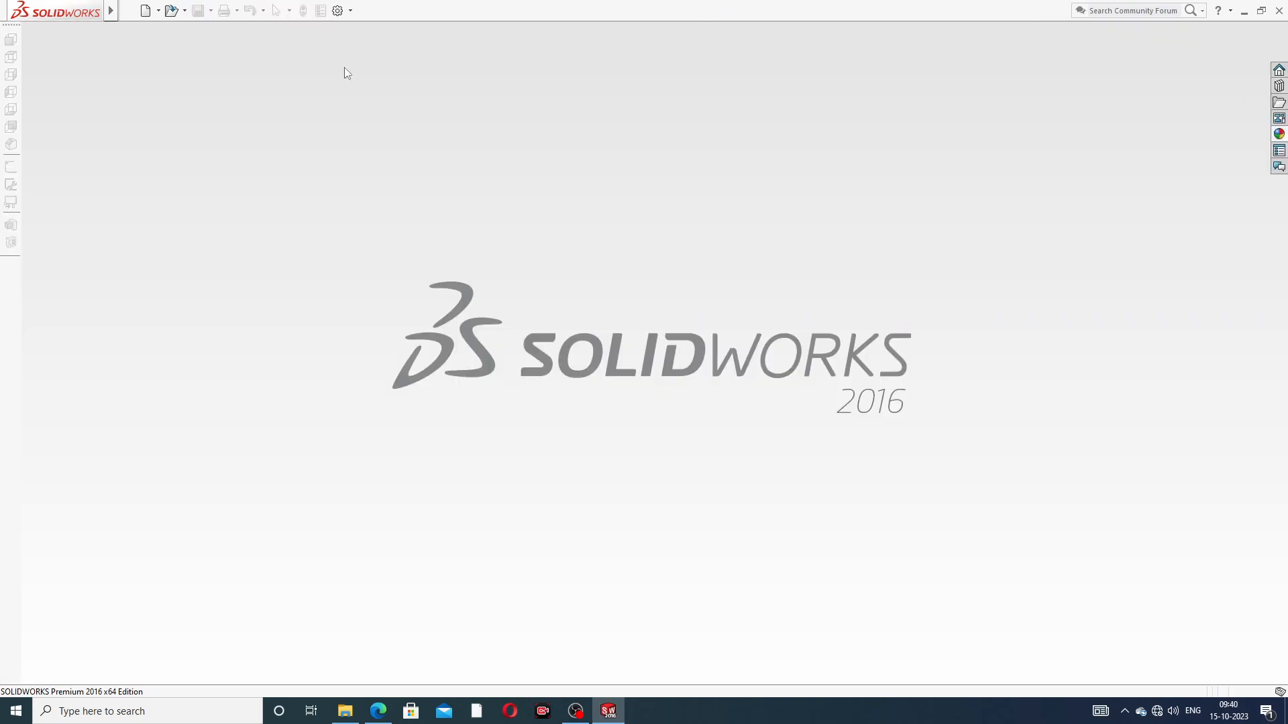
Step: Create a new part document and apply the Plain White scene to its background
left_click(146, 11)
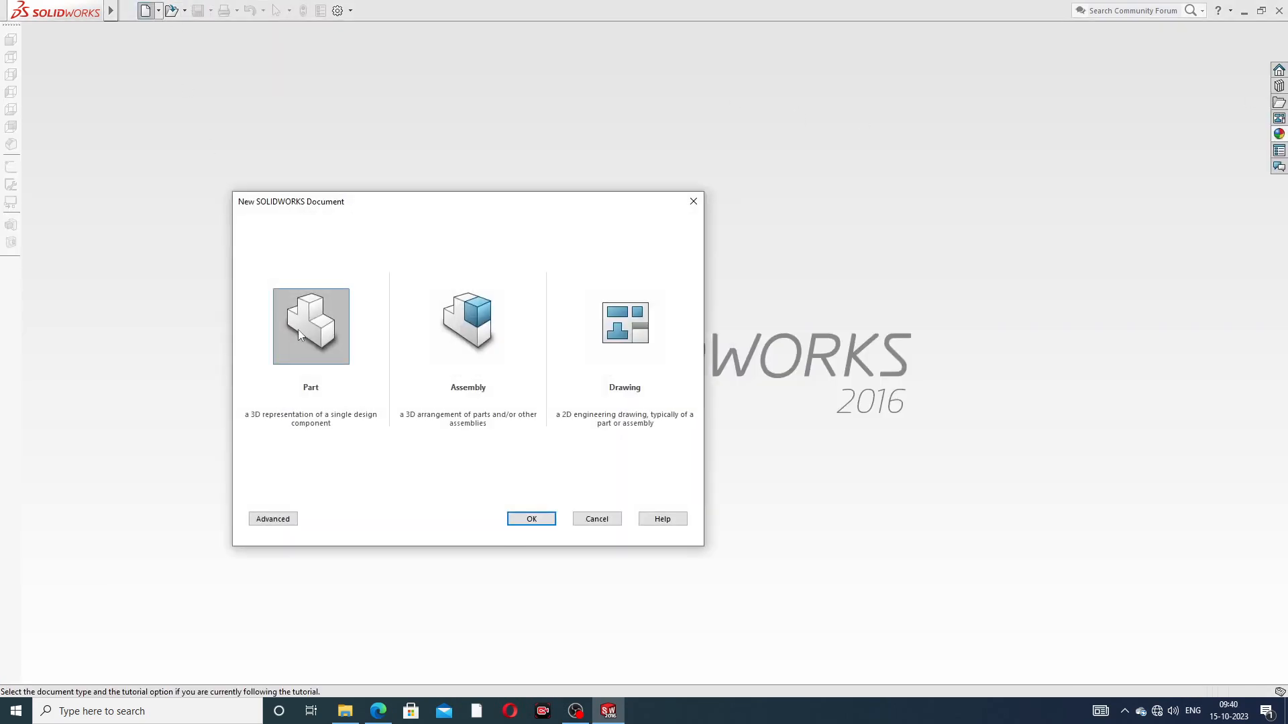
left_click(524, 521)
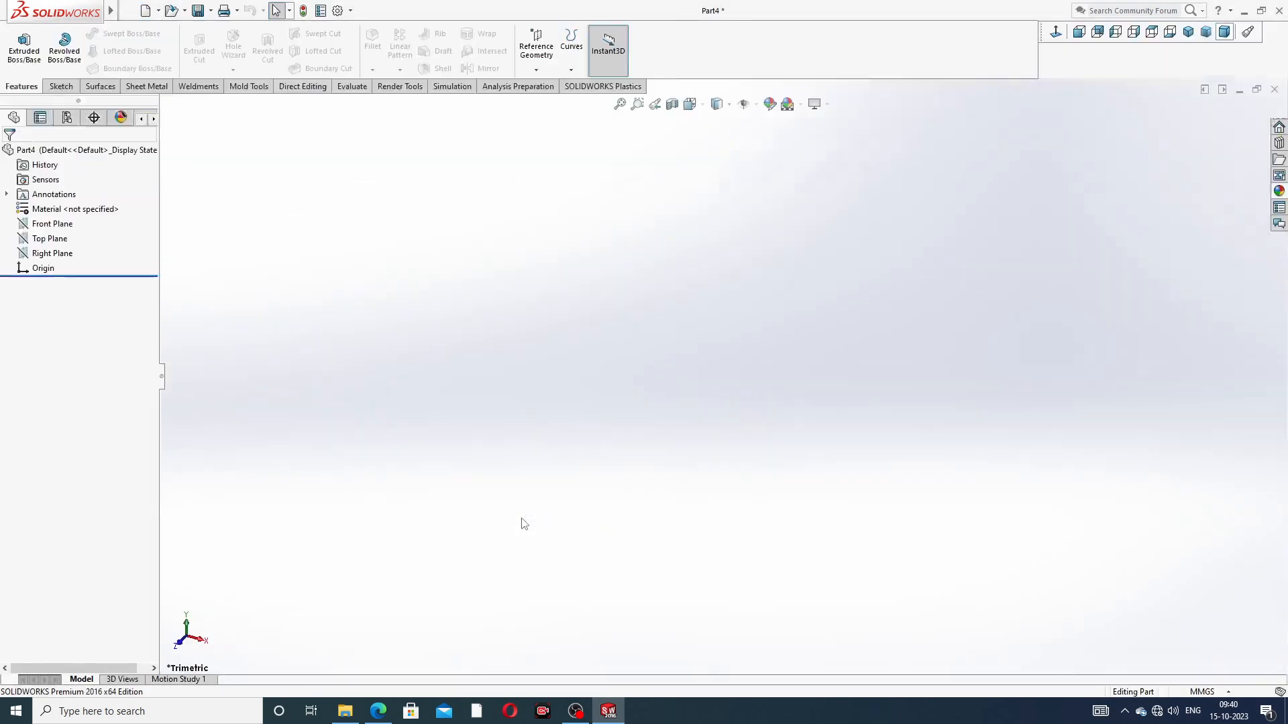
left_click(801, 105)
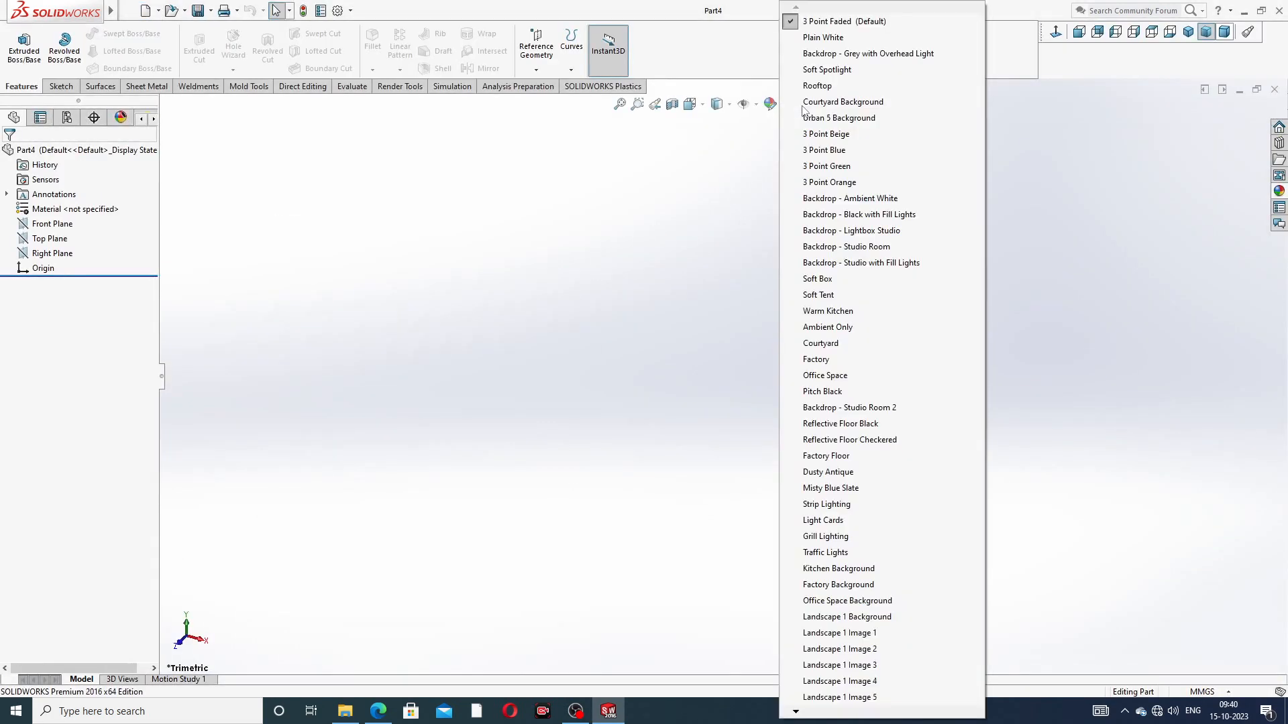
left_click(831, 39)
Step: Raise both the shaded and the wireframe image quality resolution in the new part's document properties
left_click(339, 12)
left_click(471, 129)
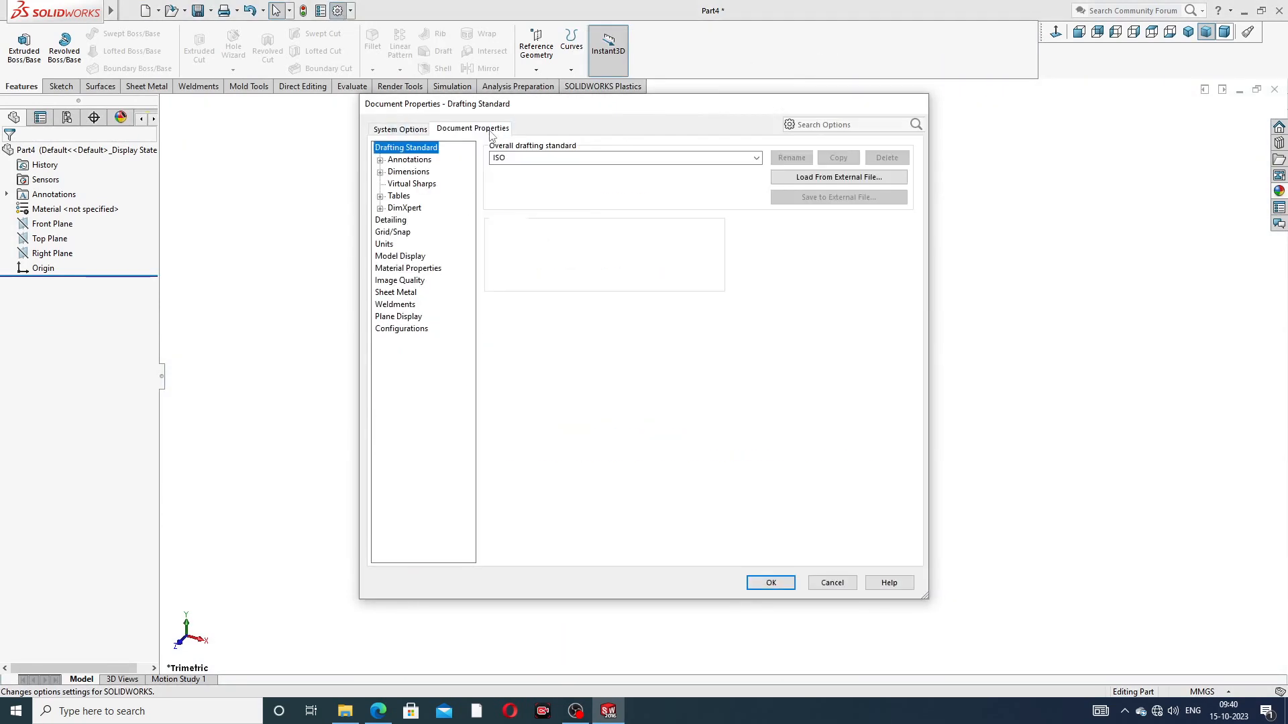
left_click(400, 281)
mouse_move(594, 167)
left_mouse_down()
mouse_move(732, 169)
mouse_move(776, 200)
left_mouse_up()
left_click_drag(612, 302, 783, 327)
left_click(772, 583)
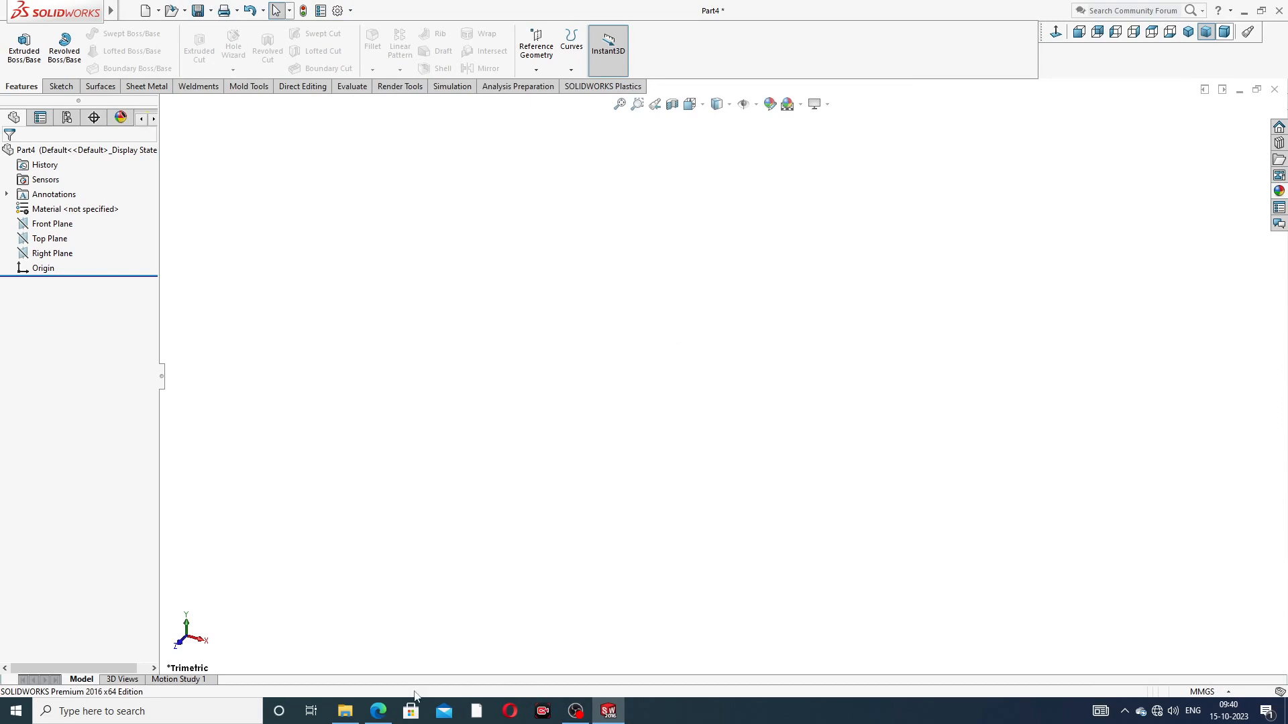
Step: Check the roller PDF drawing and sketch a circle of about 33 mm radius centred on the origin on the Front Plane
left_click(378, 711)
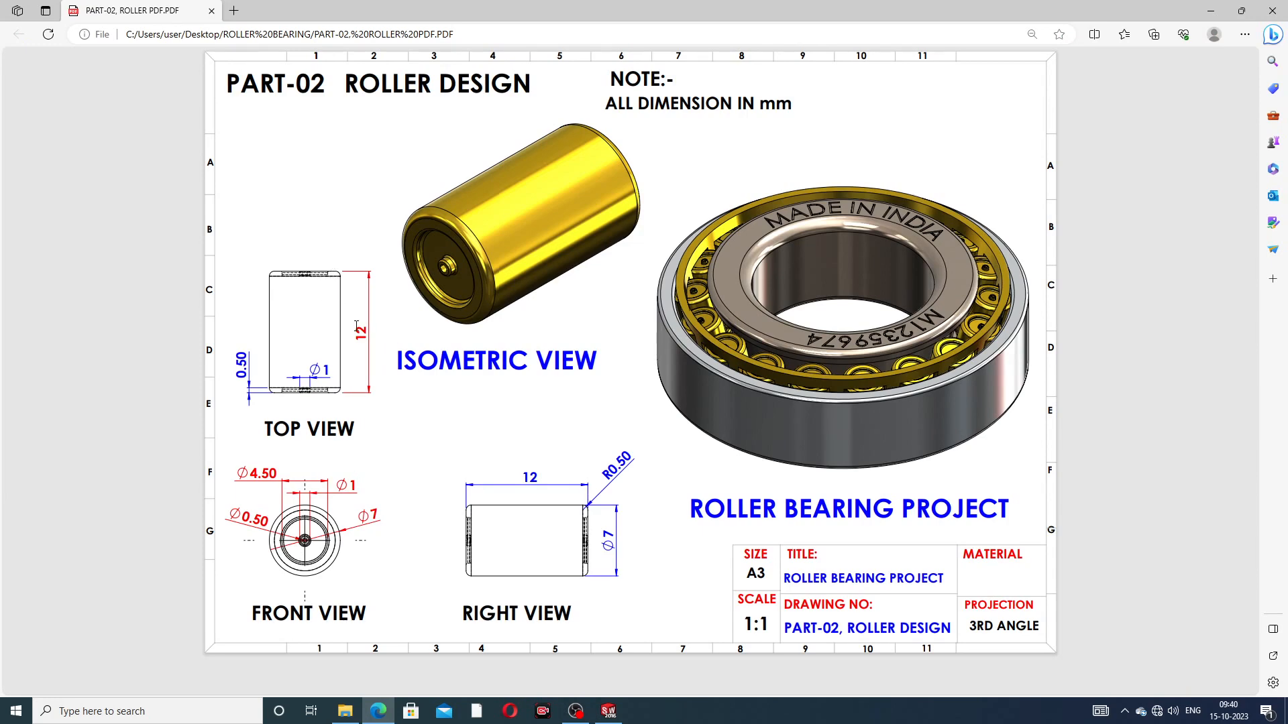
left_click(380, 712)
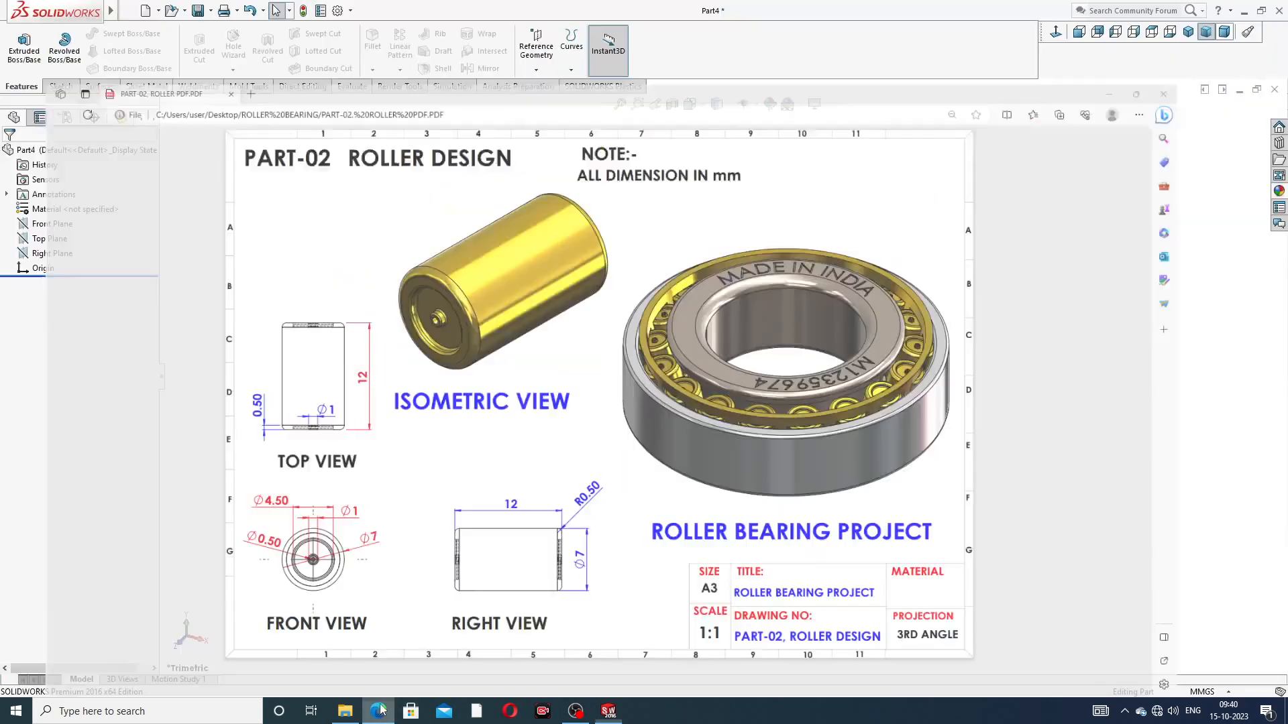
left_click(55, 228)
left_click(67, 212)
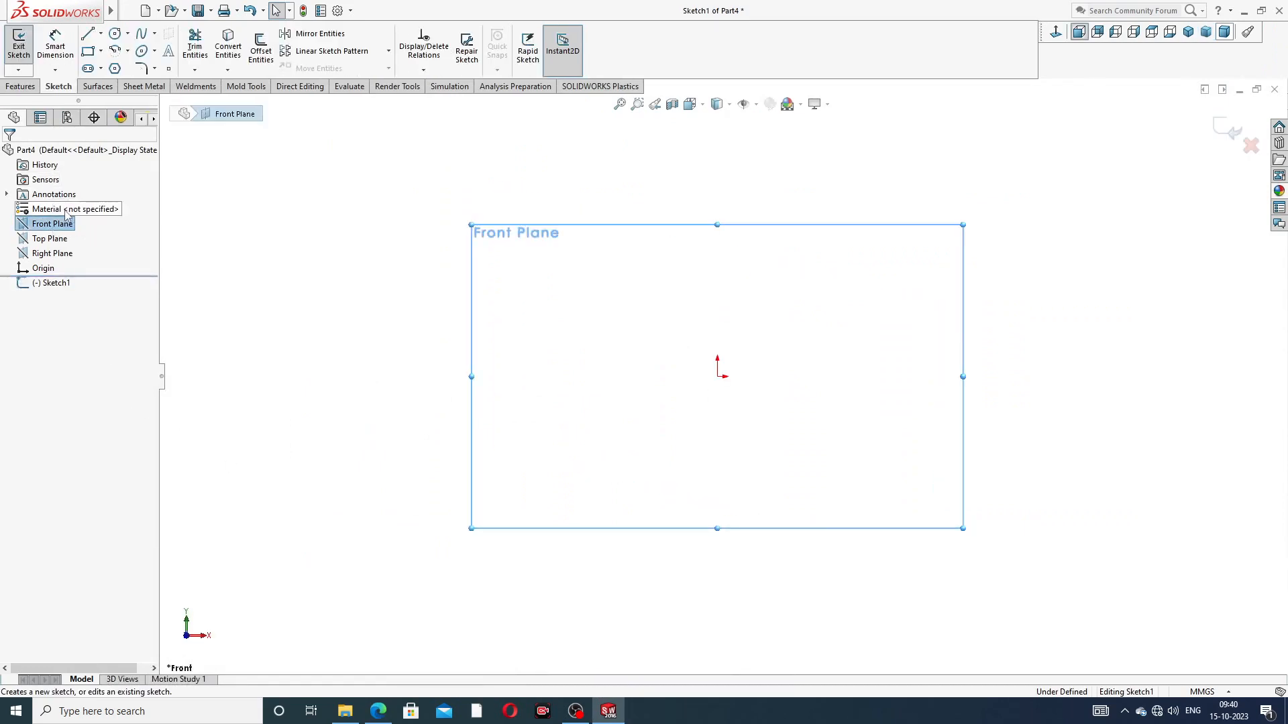
left_click(115, 33)
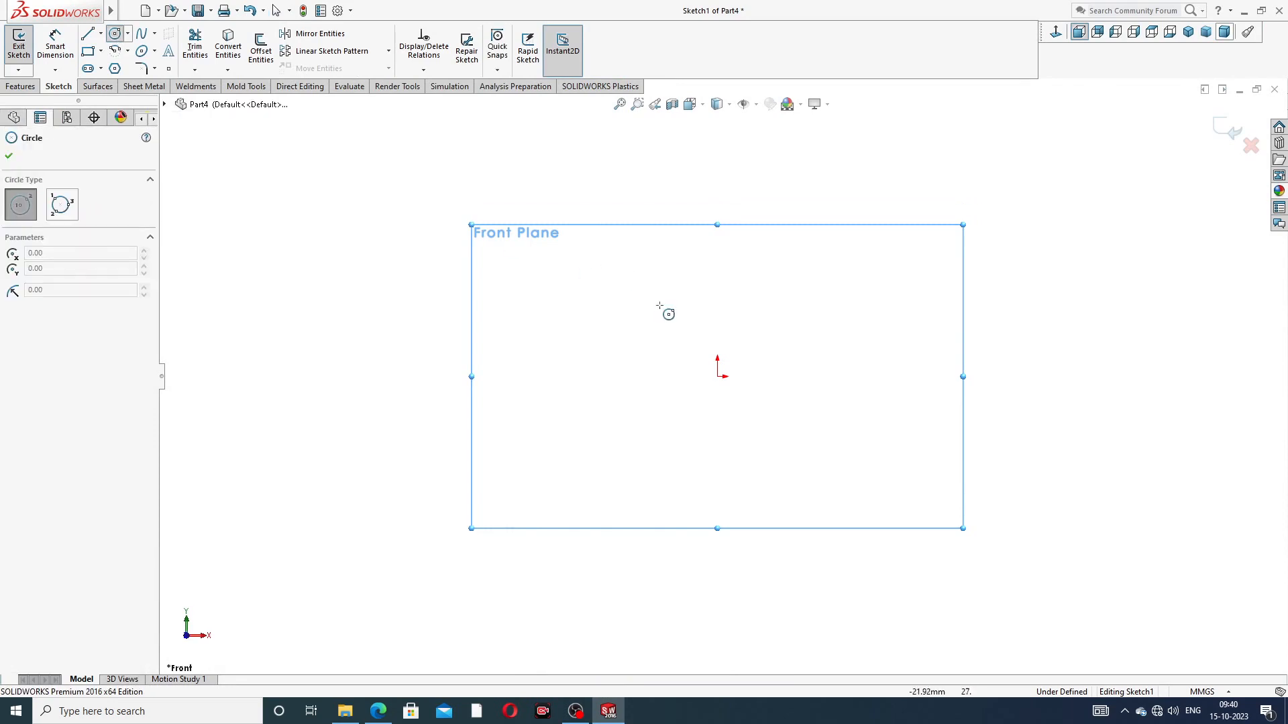
left_click(719, 375)
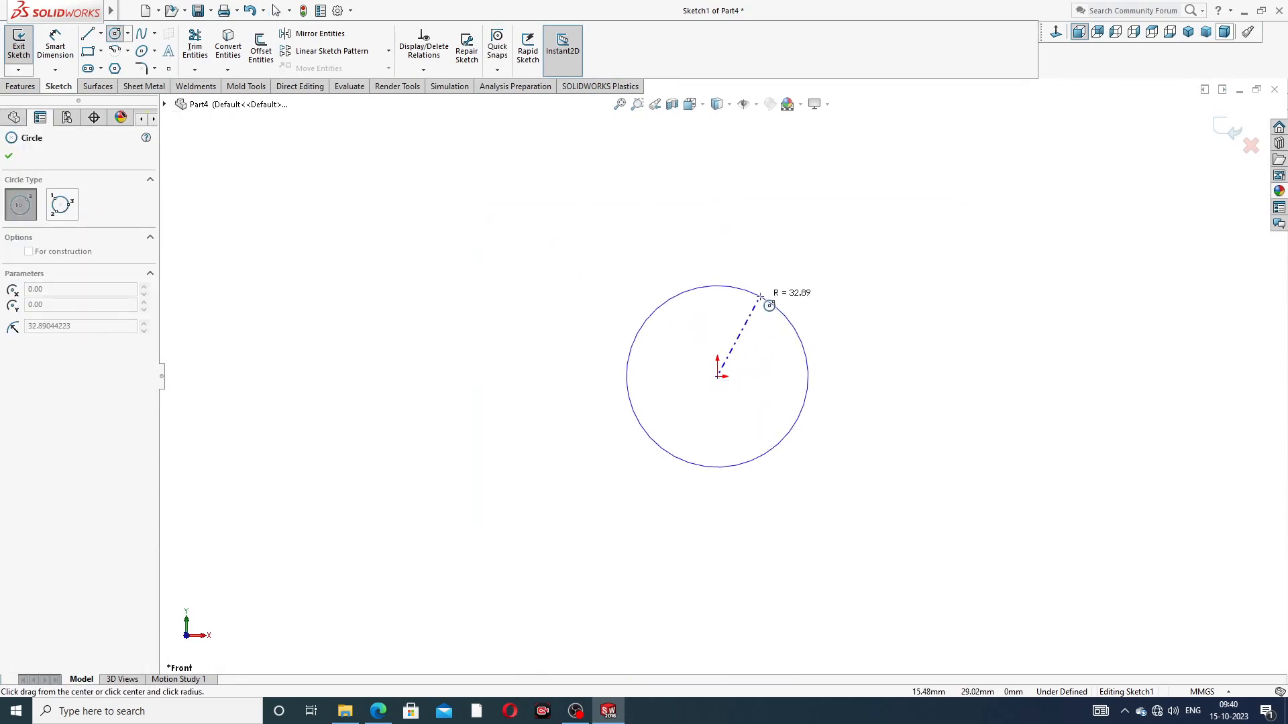
left_click(760, 296)
right_click(822, 279)
left_click(838, 283)
Step: Dimension the circle's diameter as 7 mm
left_click(42, 51)
left_click(792, 315)
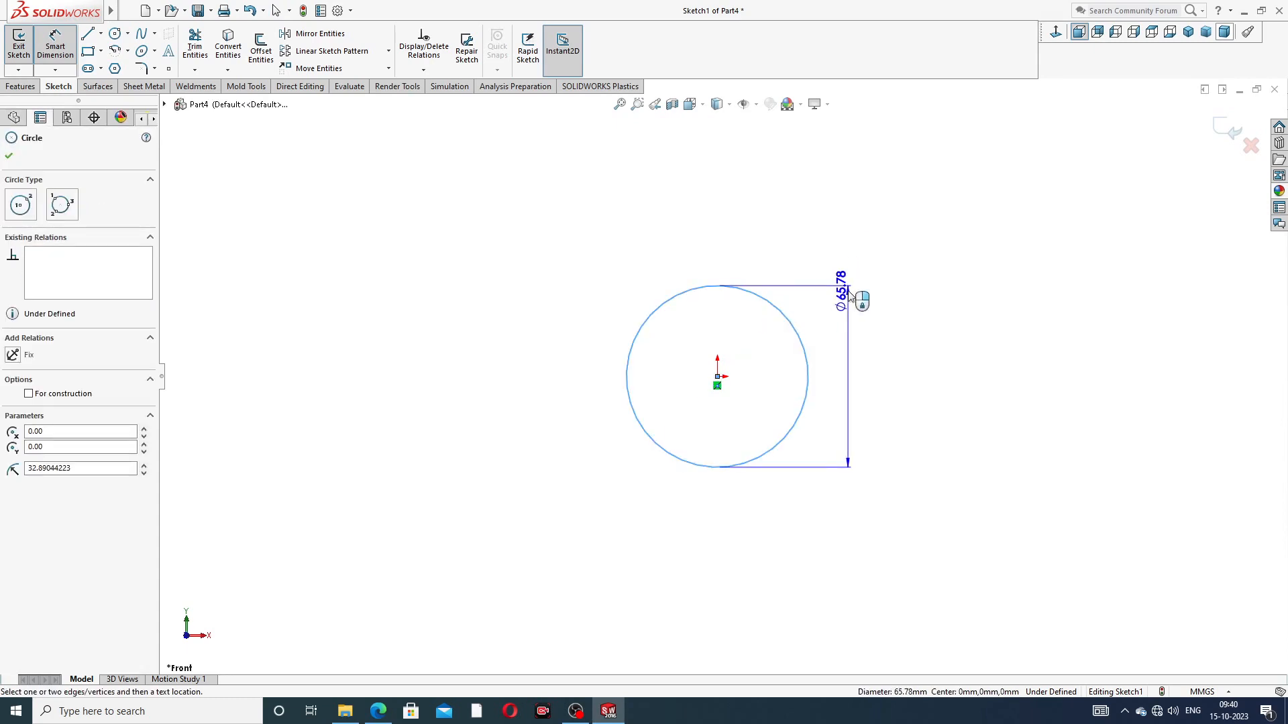
left_click(852, 275)
type("7")
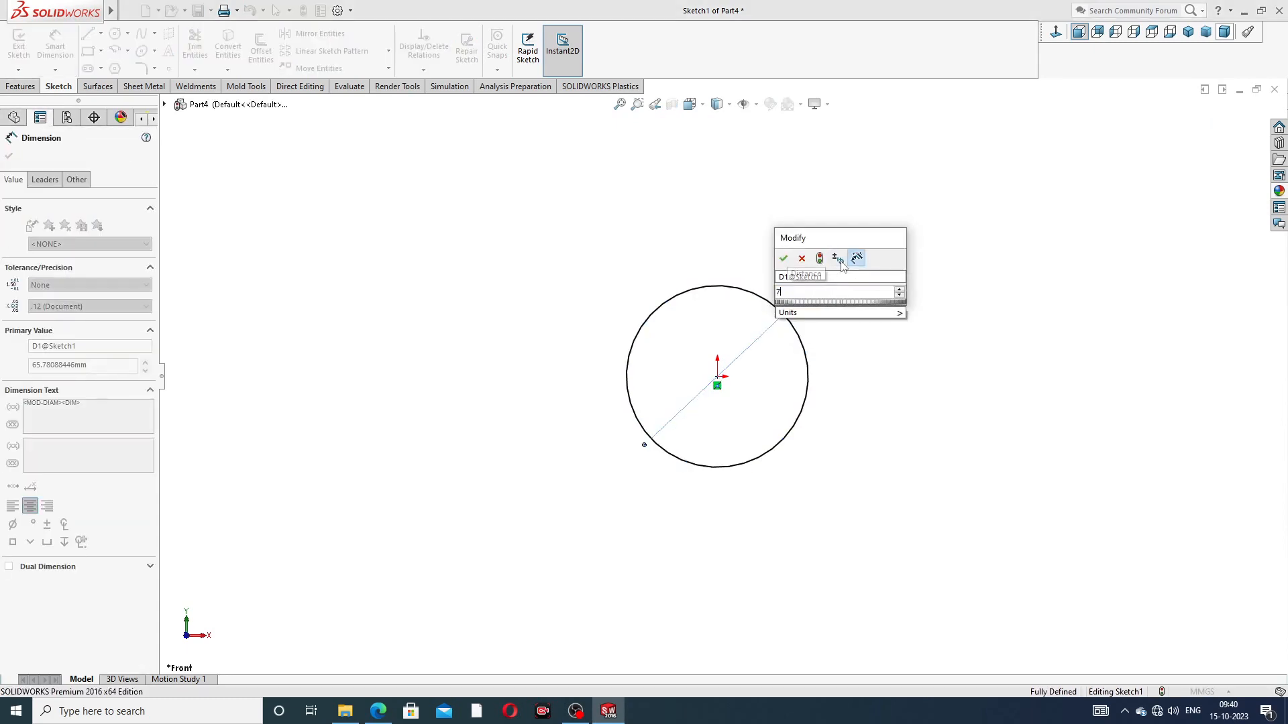
key("Return")
right_click(456, 230)
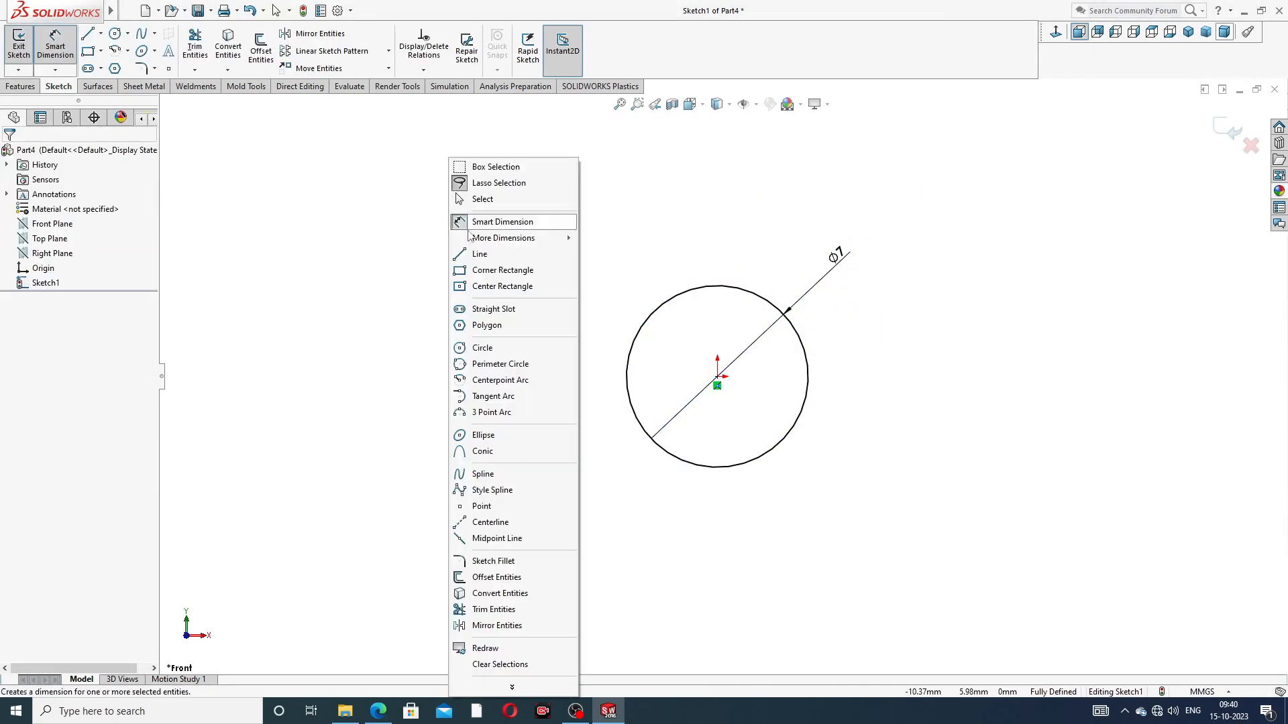
left_click(482, 199)
Step: Extrude the 7 mm circle 12 mm with the Mid Plane end condition to form the solid roller body
left_click(21, 88)
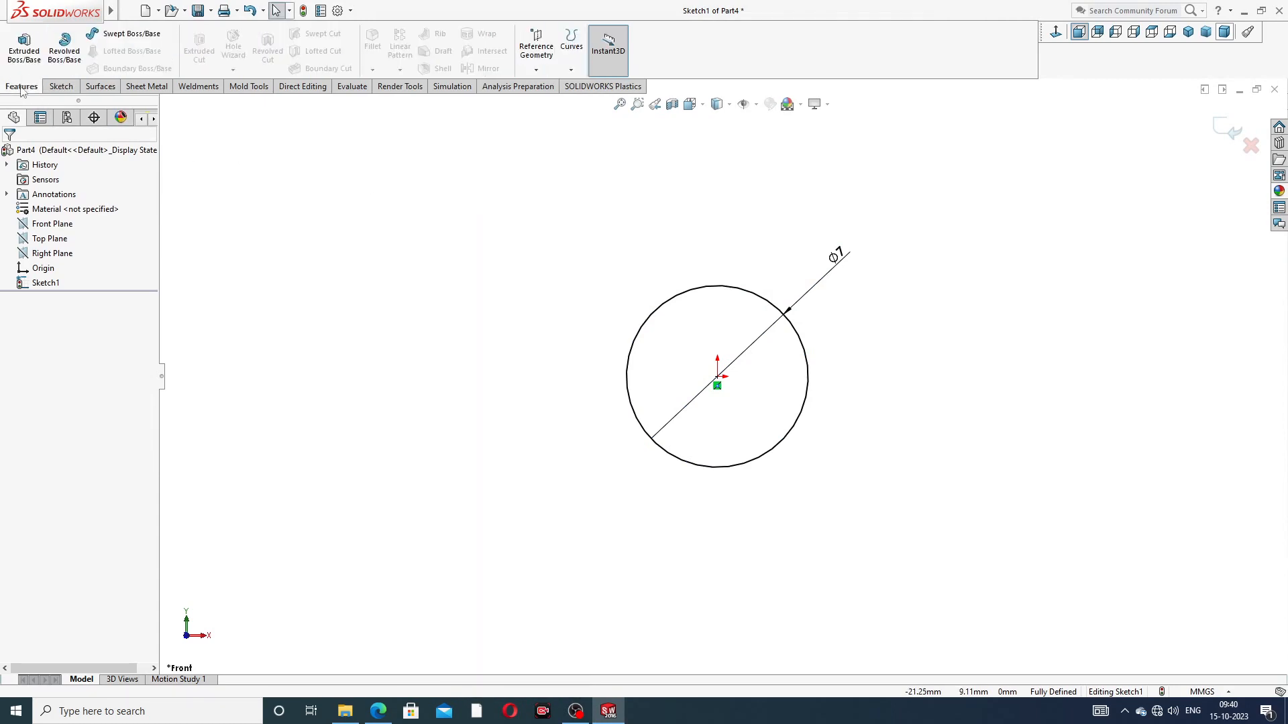
left_click(24, 47)
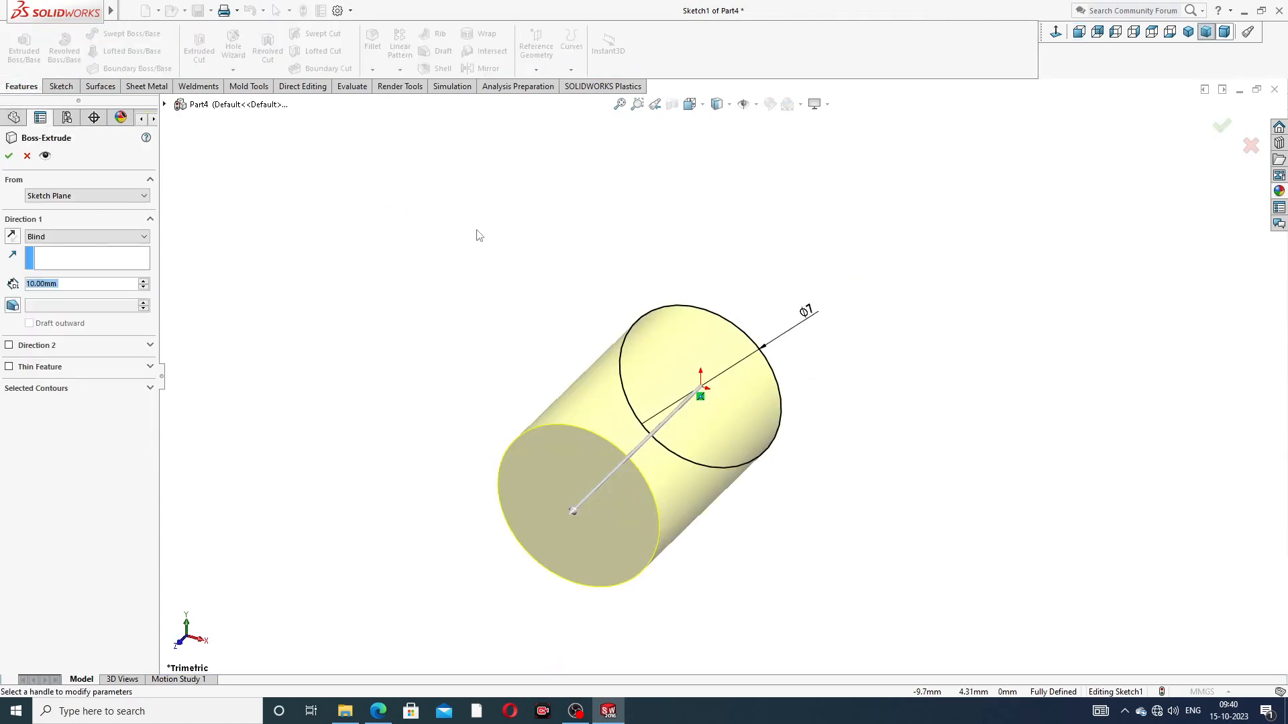
left_click(101, 237)
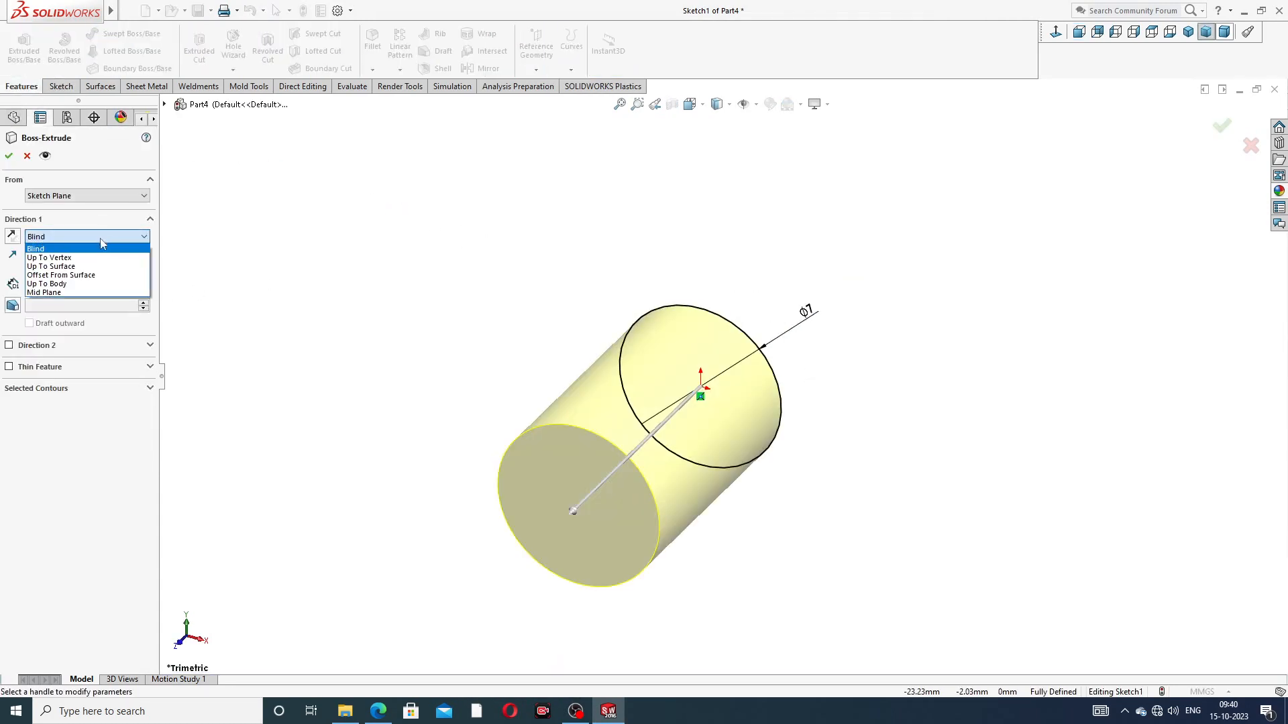
left_click(86, 294)
type("12")
key("Return")
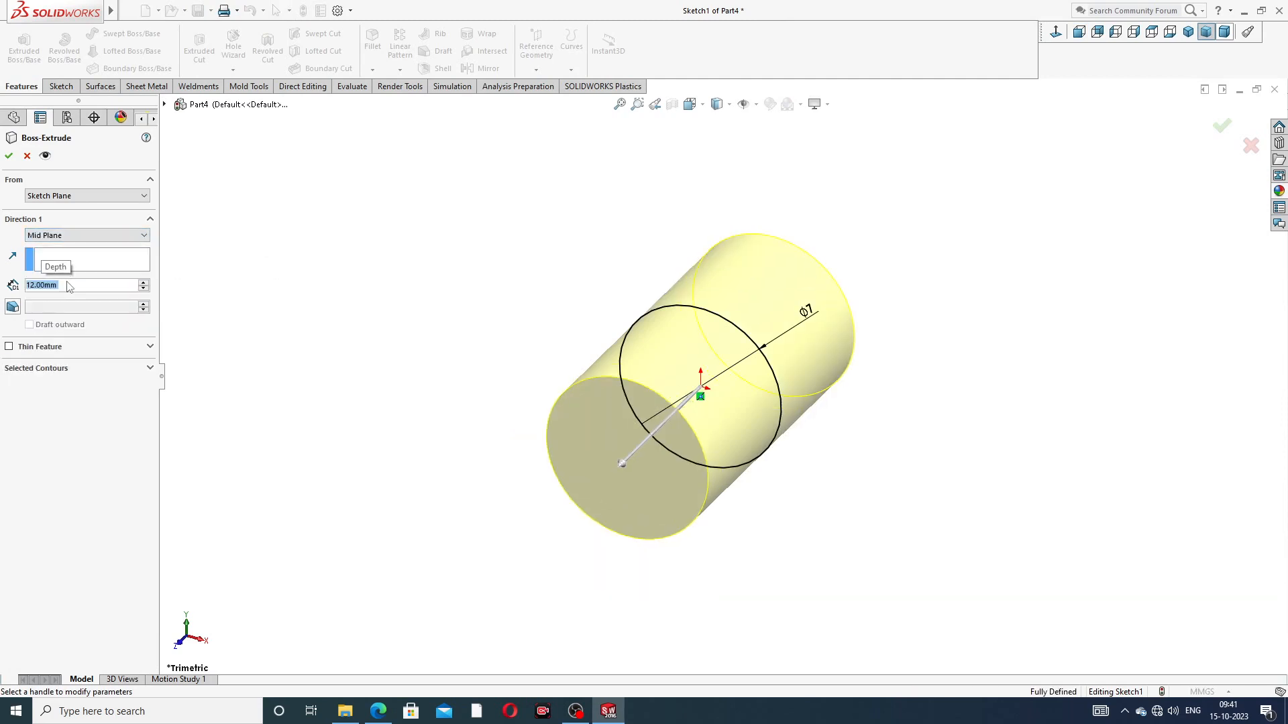
left_click(9, 157)
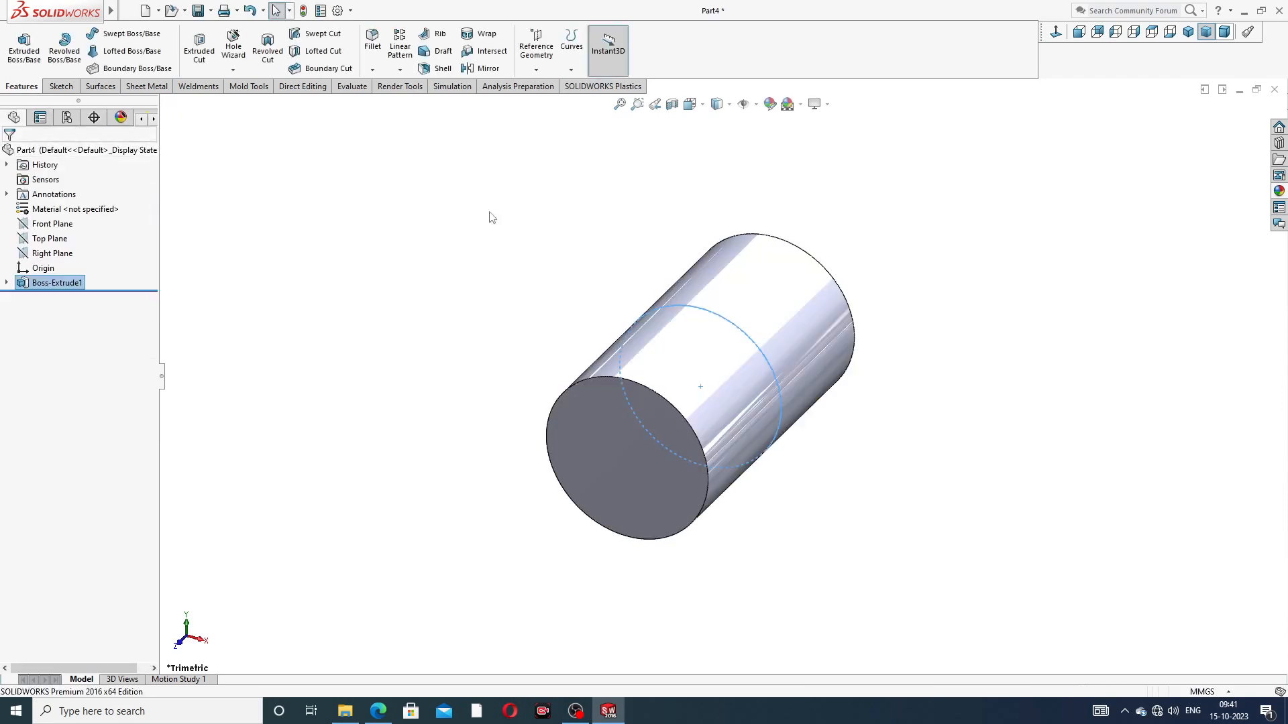
Step: Check the edge radius in the roller PDF drawing and fillet both circular end edges of the cylinder with a 0.5 mm radius
middle_click_drag(731, 338, 644, 483)
left_click(379, 710)
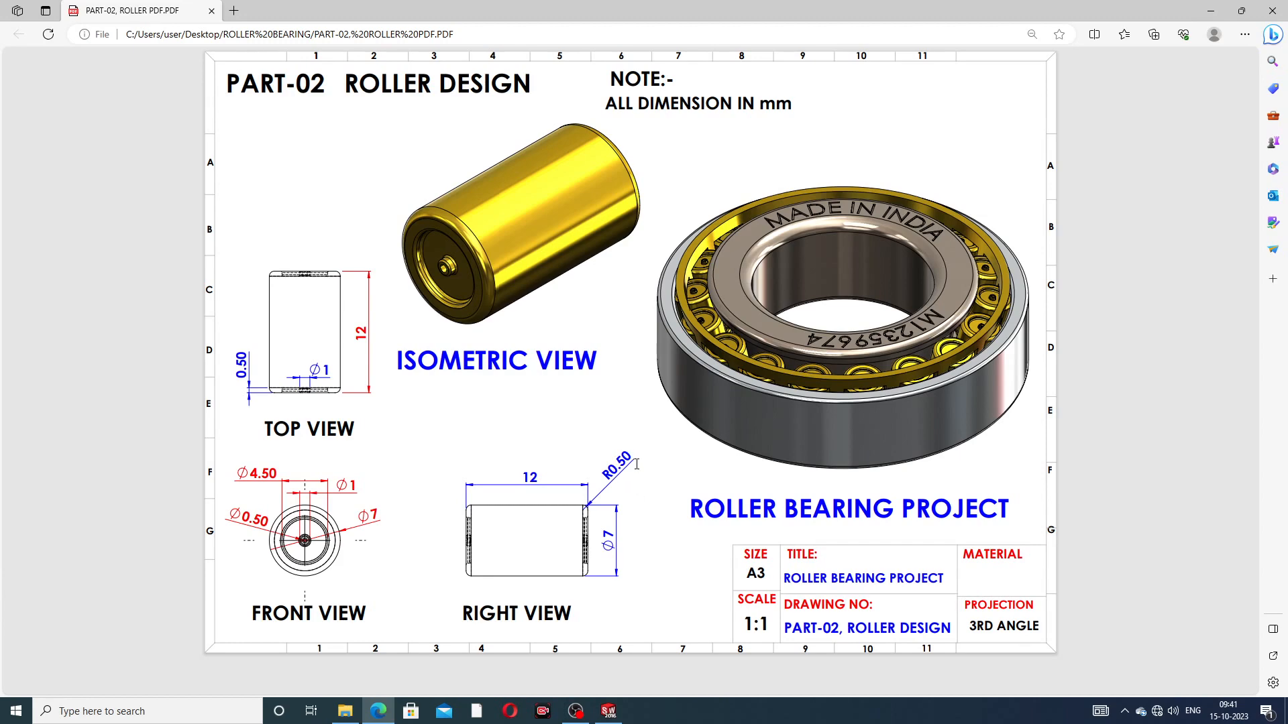
key("alt+Tab")
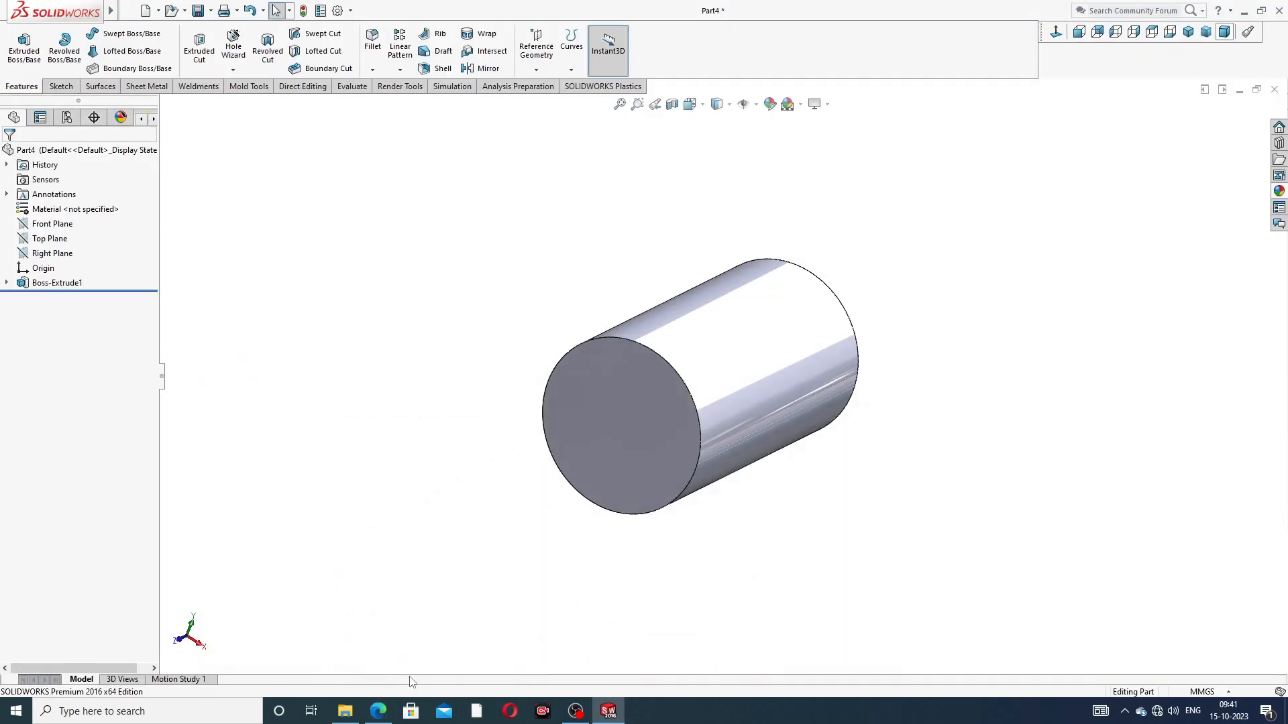
left_click(372, 41)
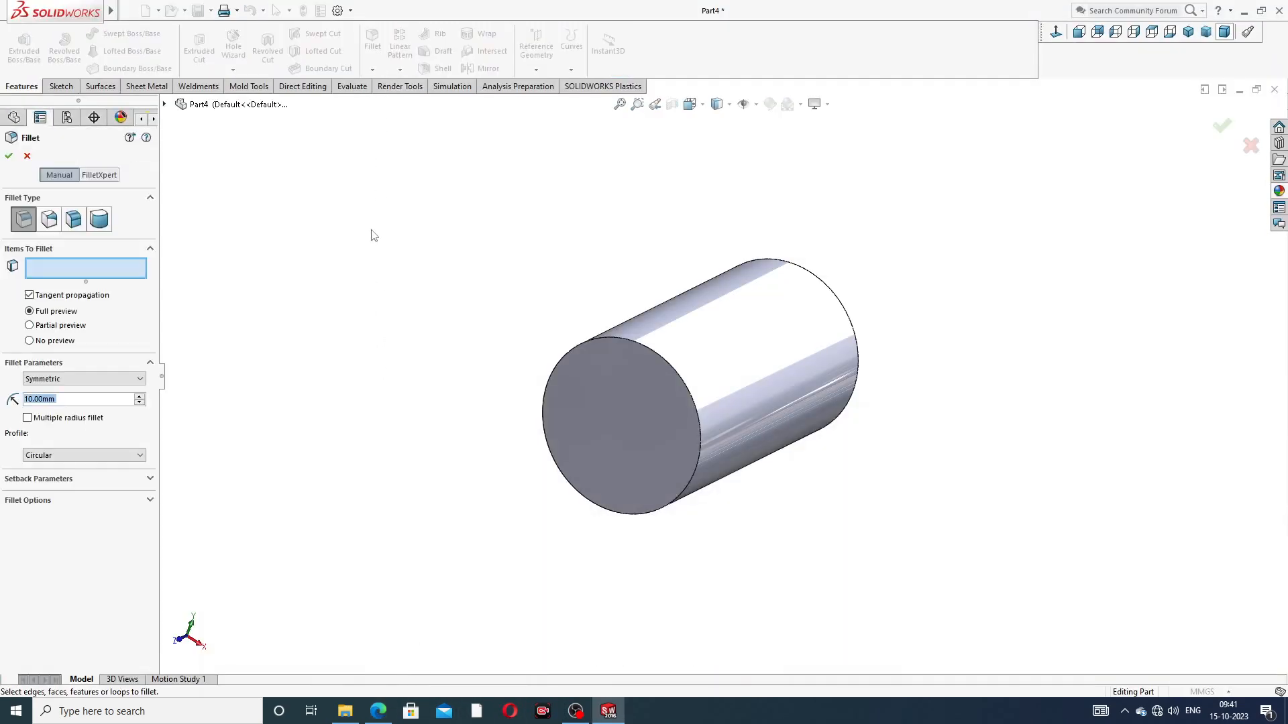
type("0.5")
key("Return")
left_click(630, 340)
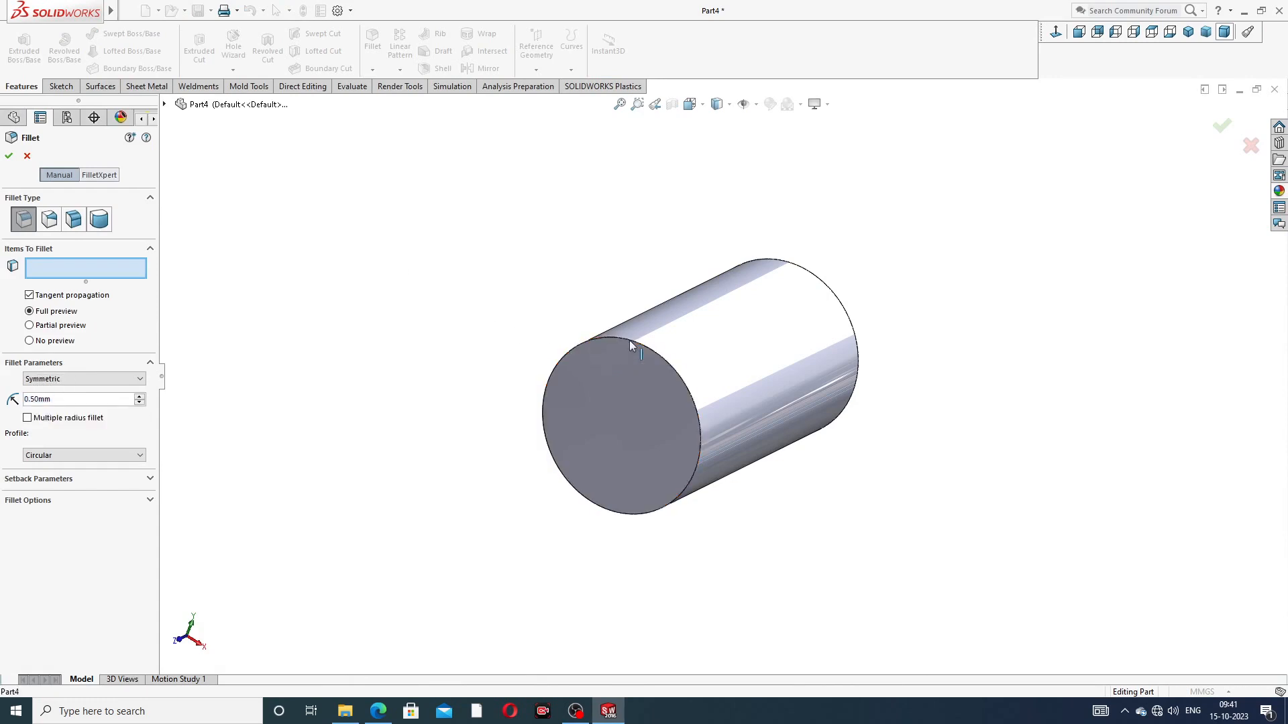
left_click(832, 296)
left_click(10, 158)
Step: Start a sketch on the roller's front end face and draw a circle of about 1.45 mm radius centred on the origin
left_click(525, 253)
middle_click_drag(525, 253, 556, 420)
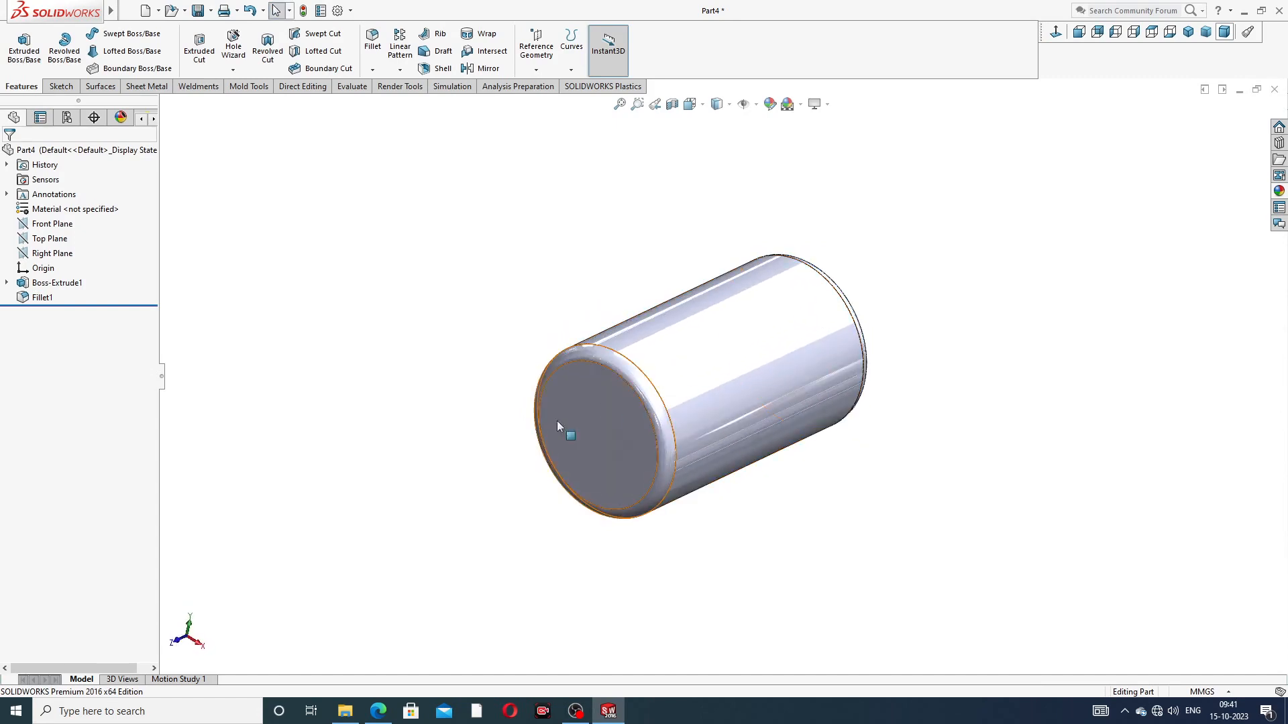
left_click(594, 404)
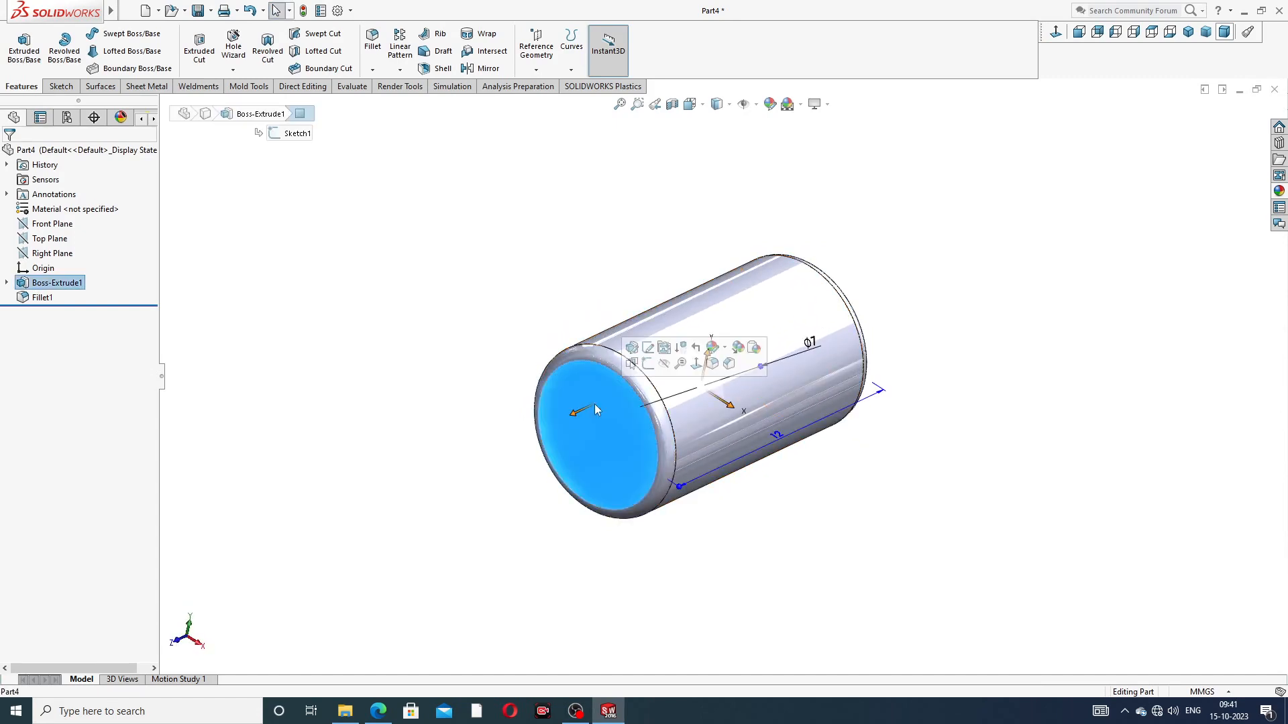
left_click(648, 364)
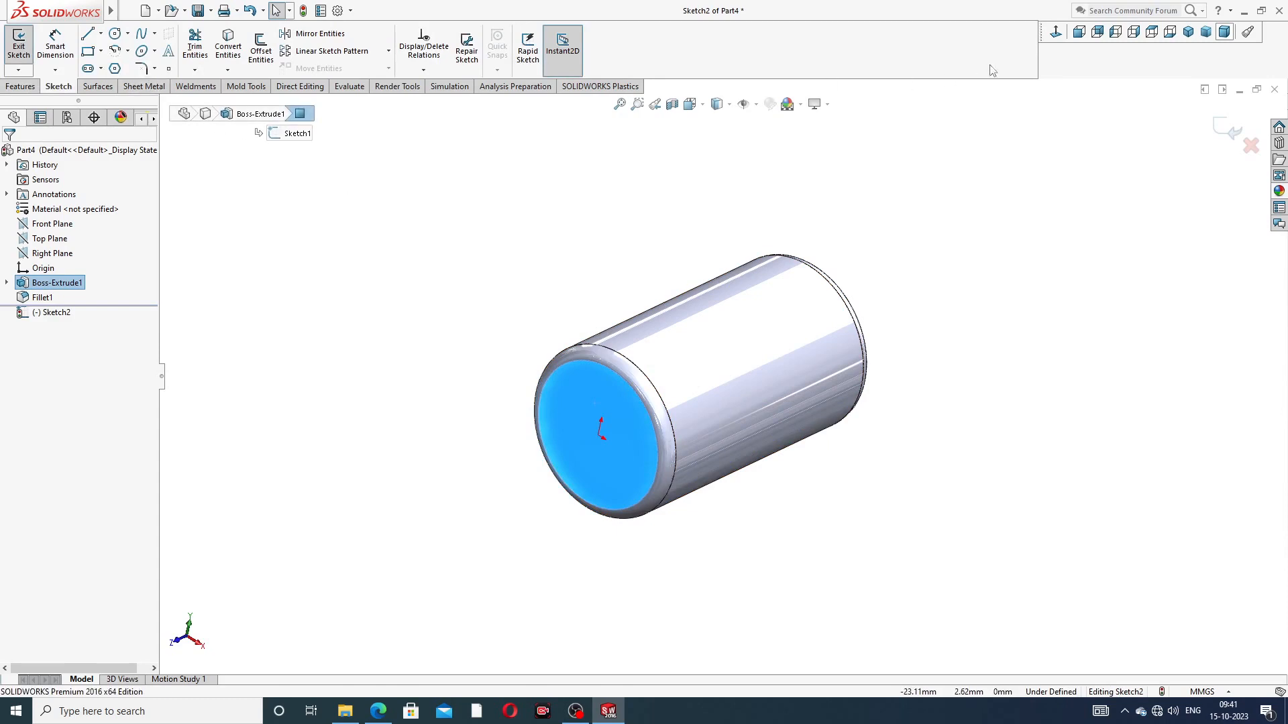
left_click(1056, 32)
left_click(115, 33)
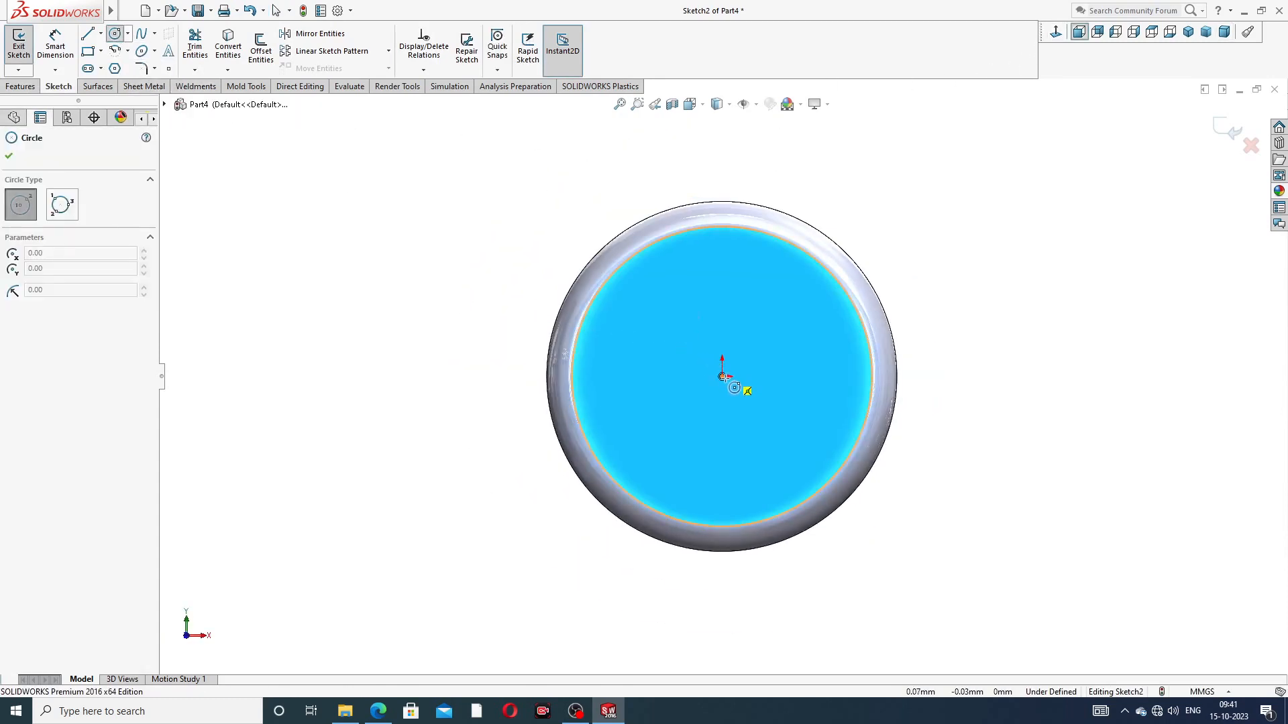
left_click(722, 376)
left_click(751, 309)
right_click(771, 283)
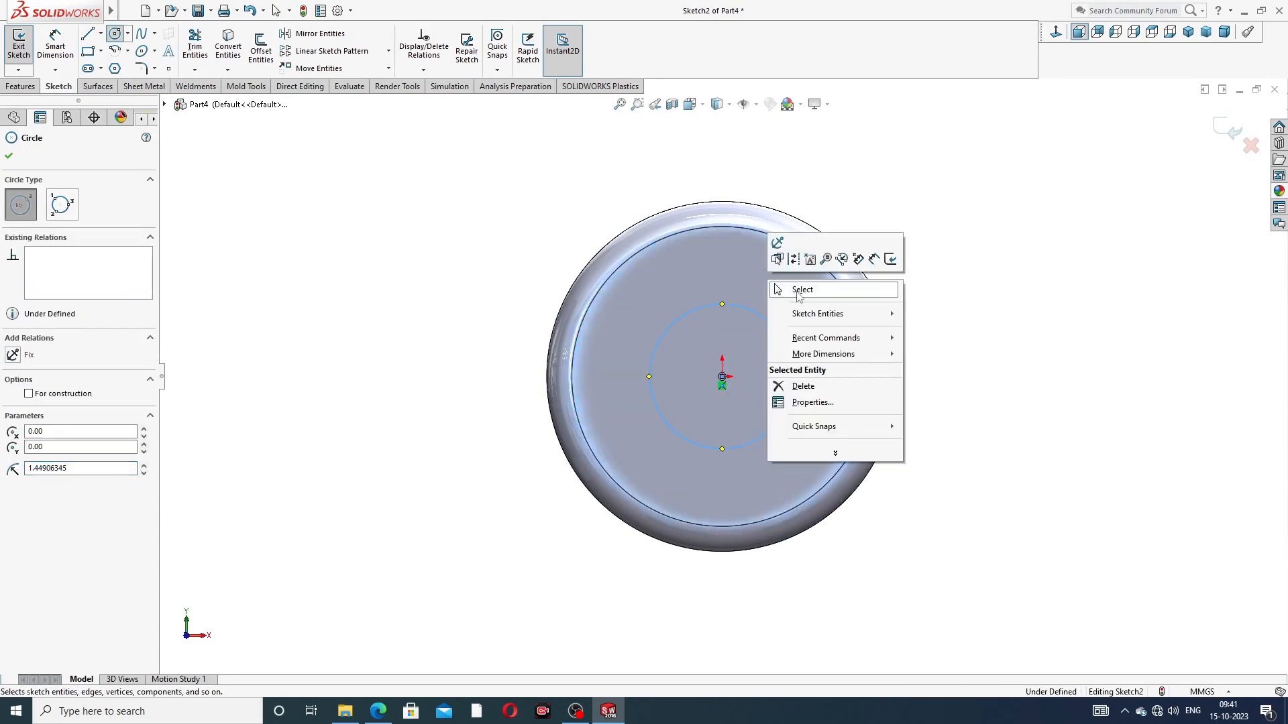
left_click(802, 290)
Step: Check the recess size in the roller PDF drawing and dimension the end-face circle's diameter as 4.5 mm
left_click(55, 47)
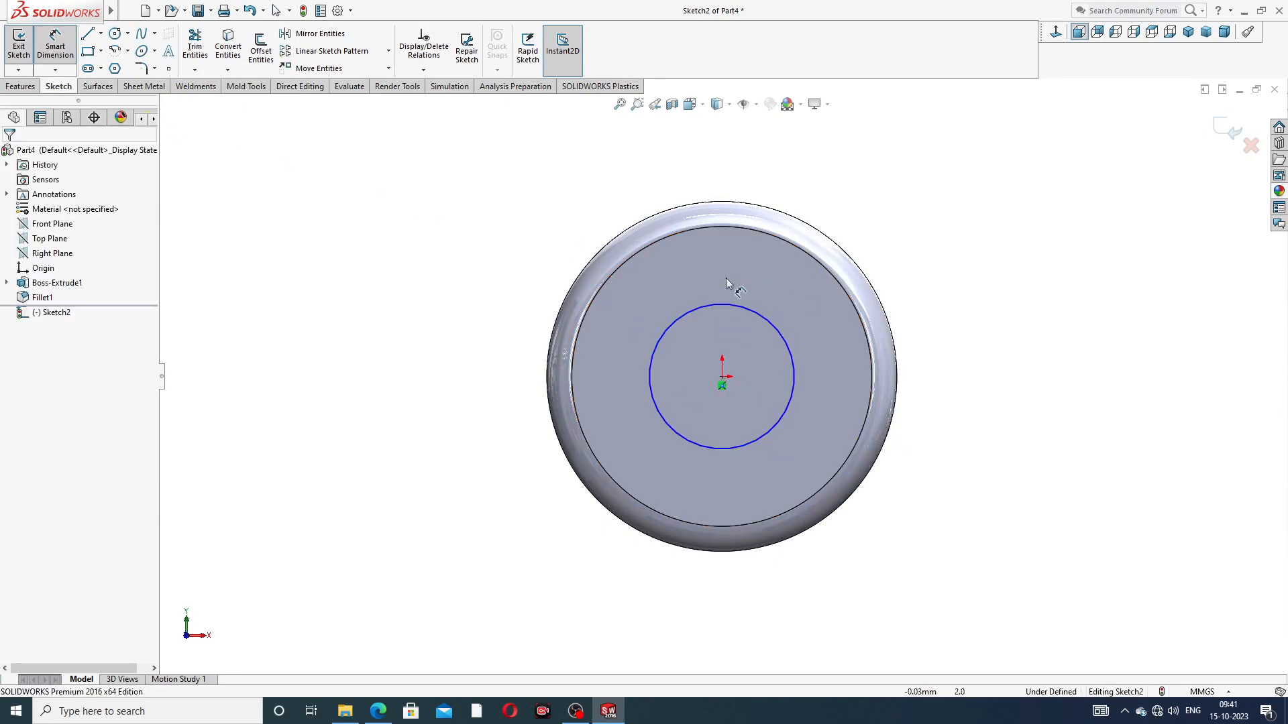
left_click(742, 305)
left_click(872, 231)
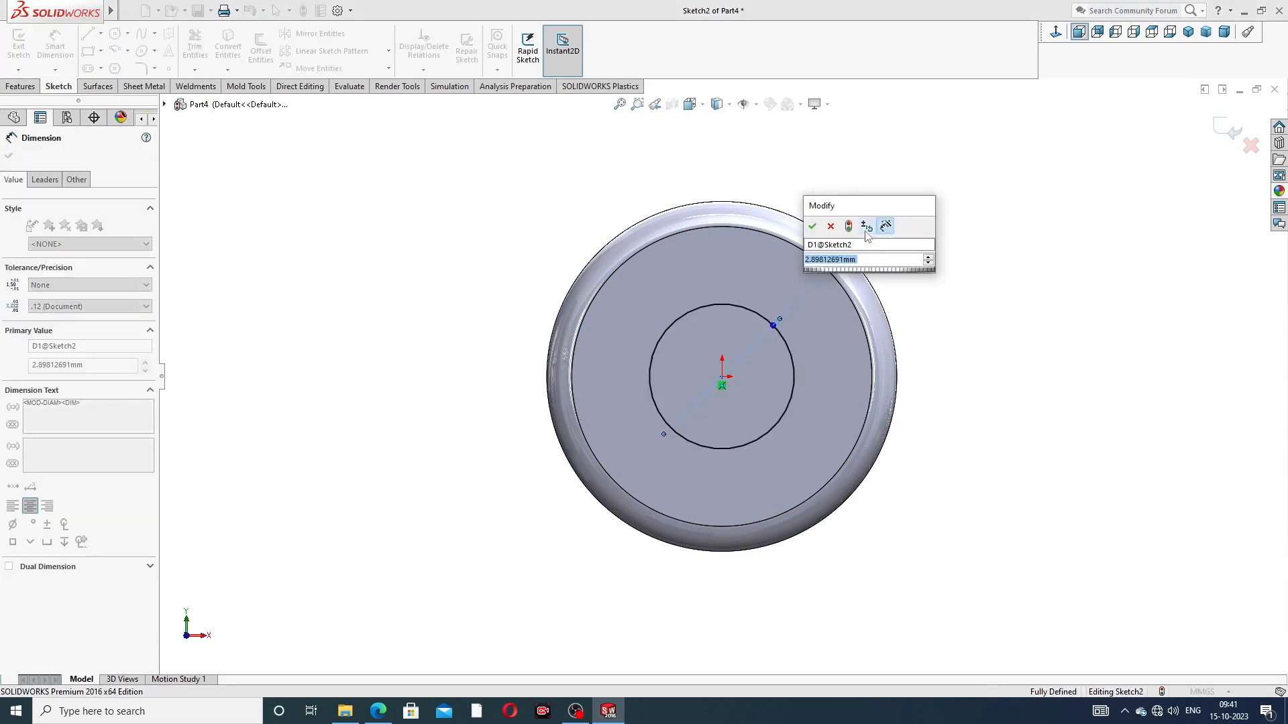
left_click(379, 712)
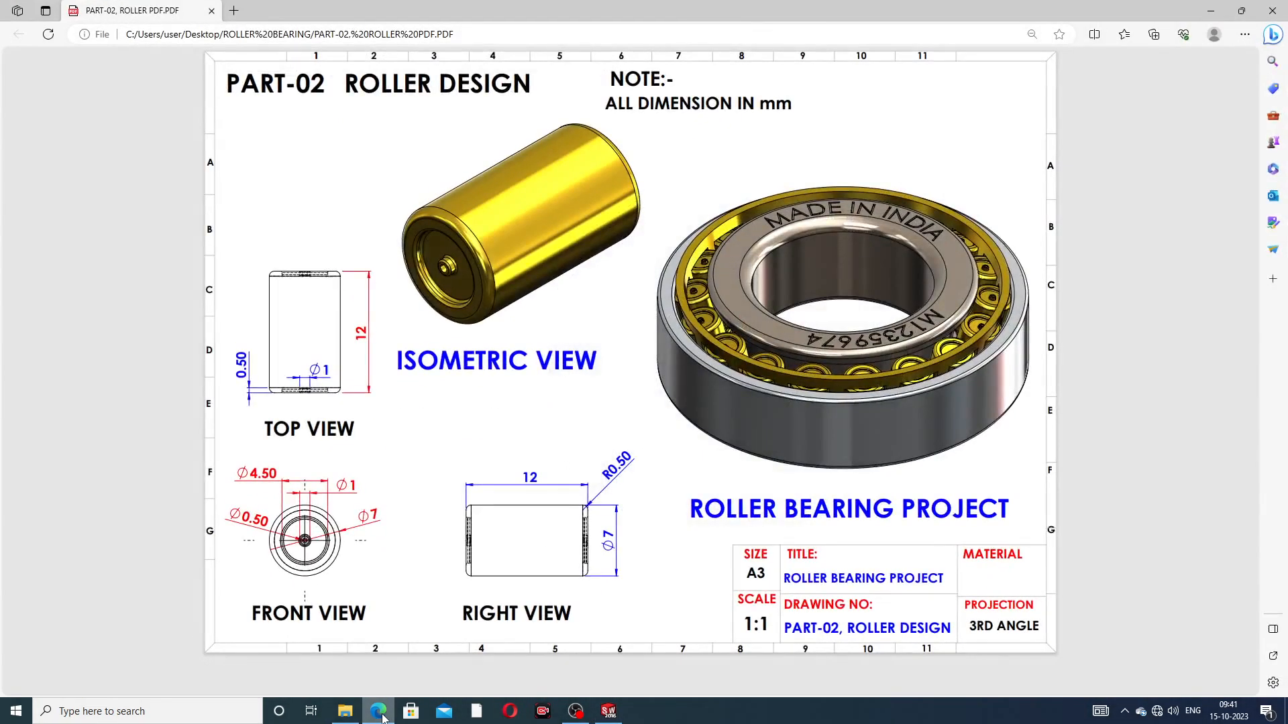
left_click(380, 713)
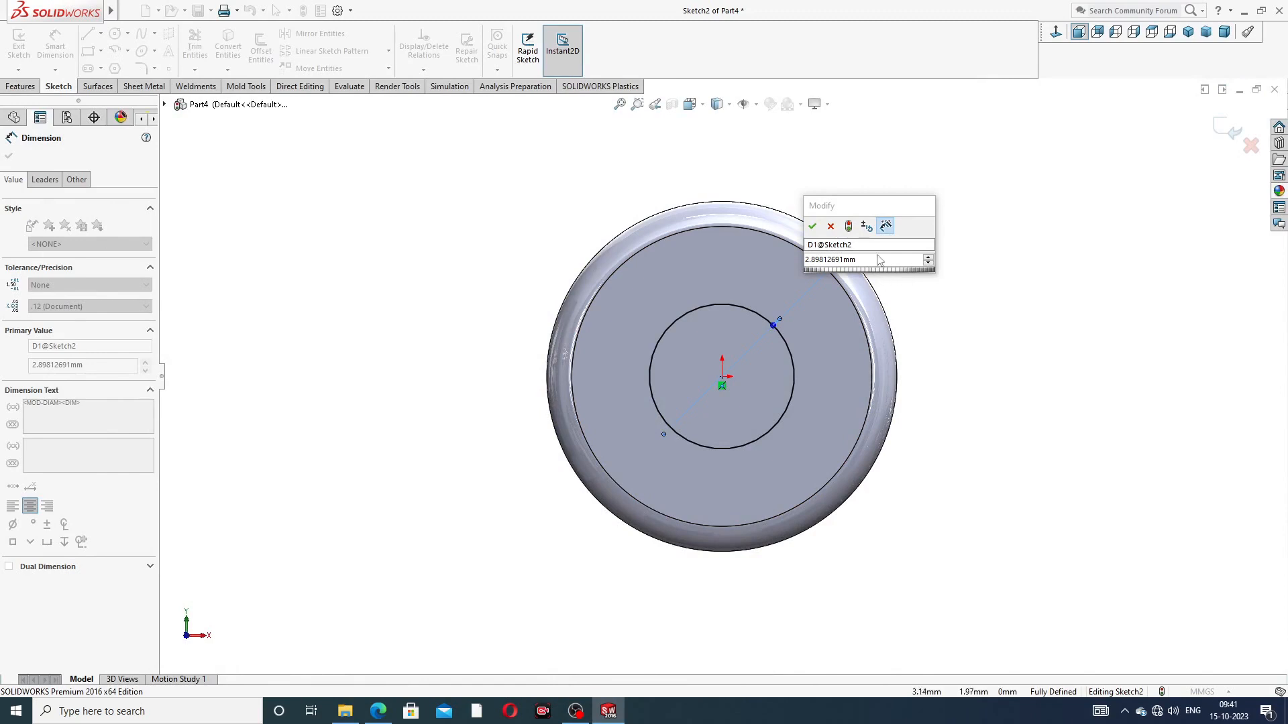
type("4.5")
key("Return")
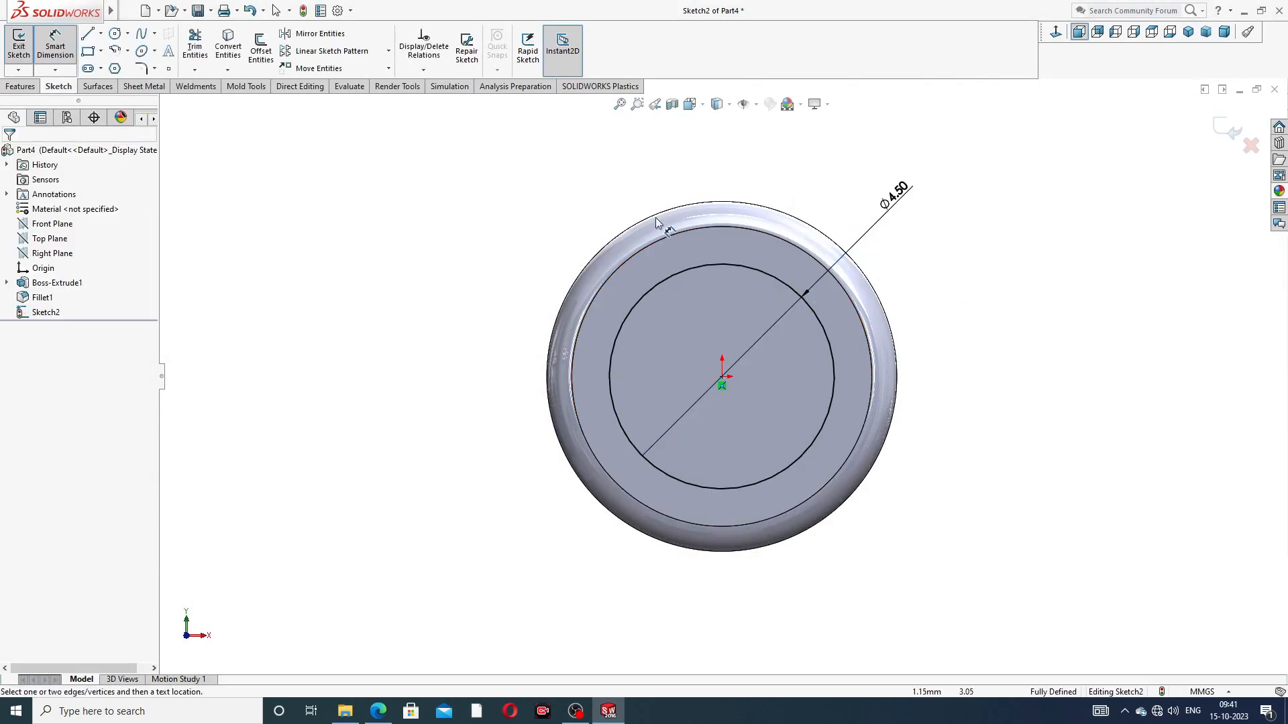
right_click(426, 228)
left_click(461, 202)
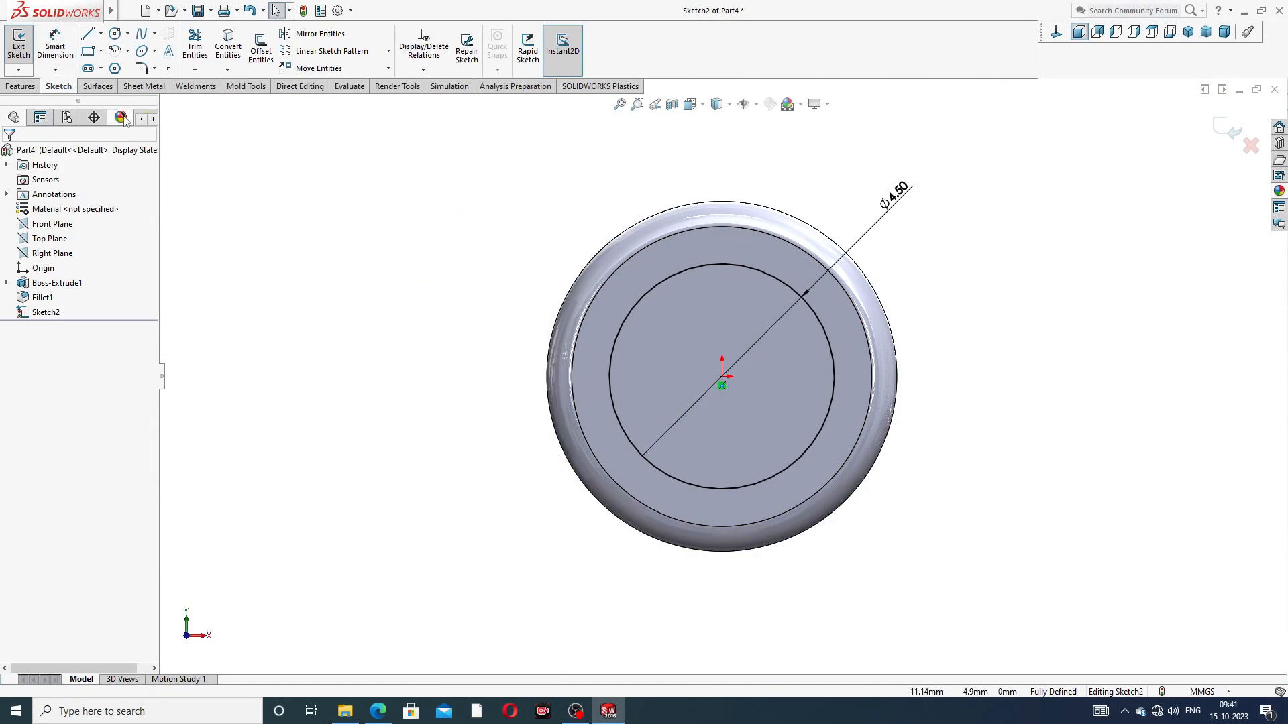
Step: Cut the 4.5 mm end-face circle 0.5 mm deep with a Blind Extruded Cut to form the recess
left_click(23, 86)
left_click(200, 47)
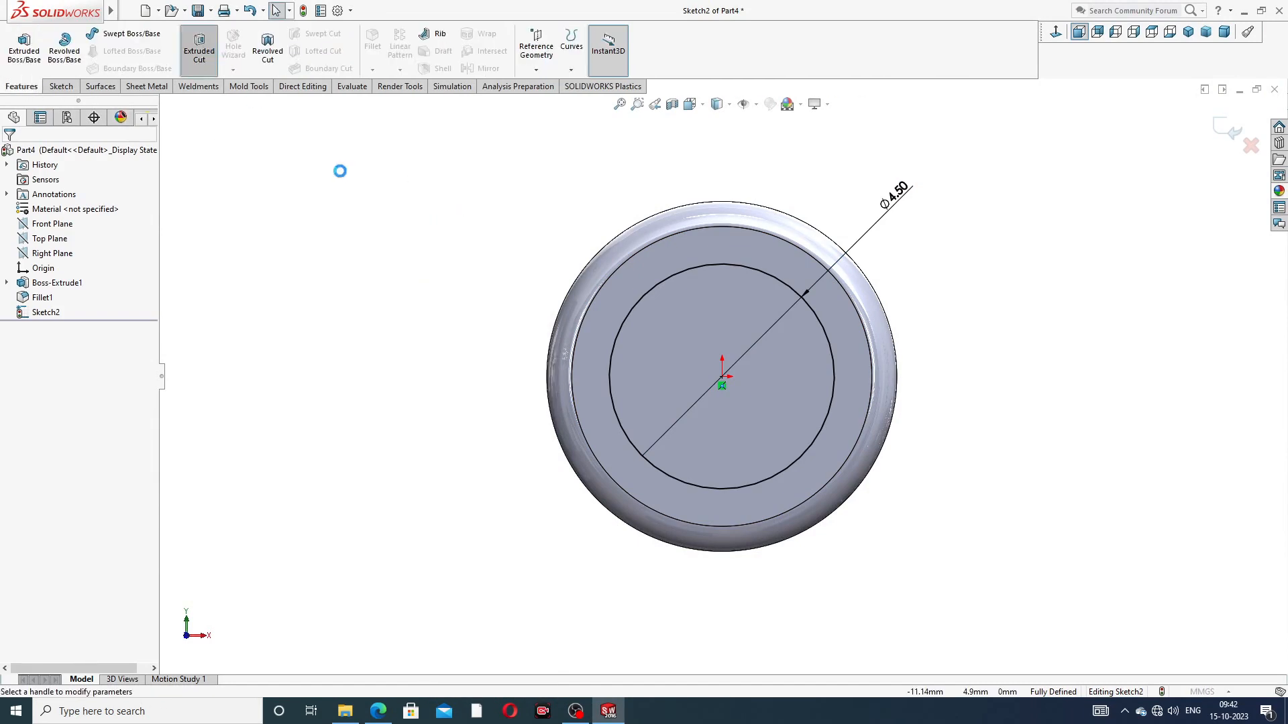
middle_click_drag(483, 299, 476, 298)
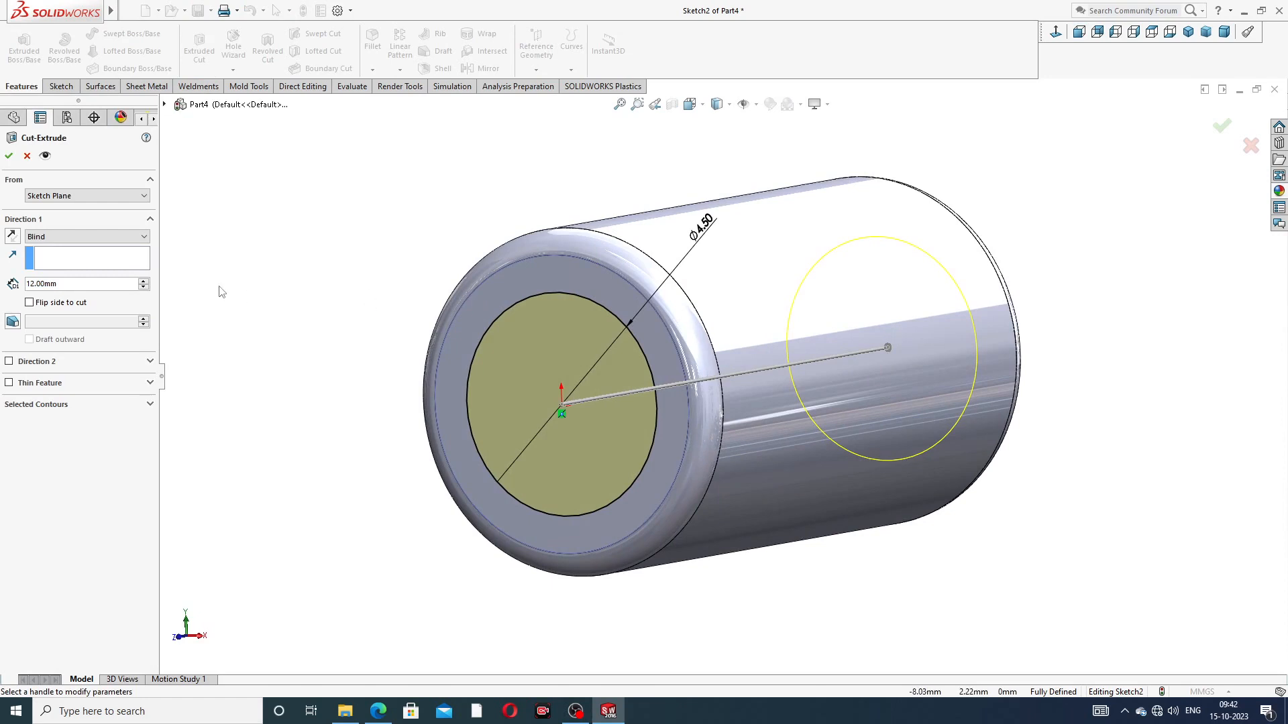
left_click_drag(83, 286, 20, 283)
type("0.5")
key("Return")
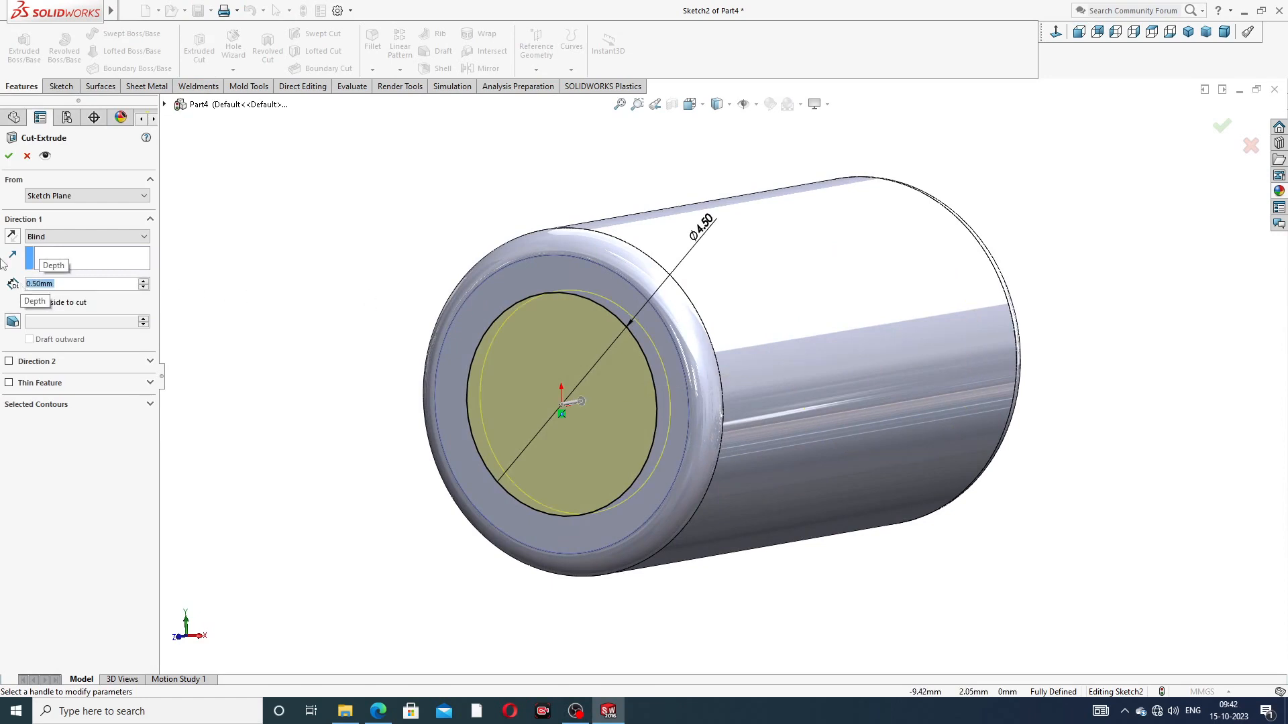
left_click(8, 156)
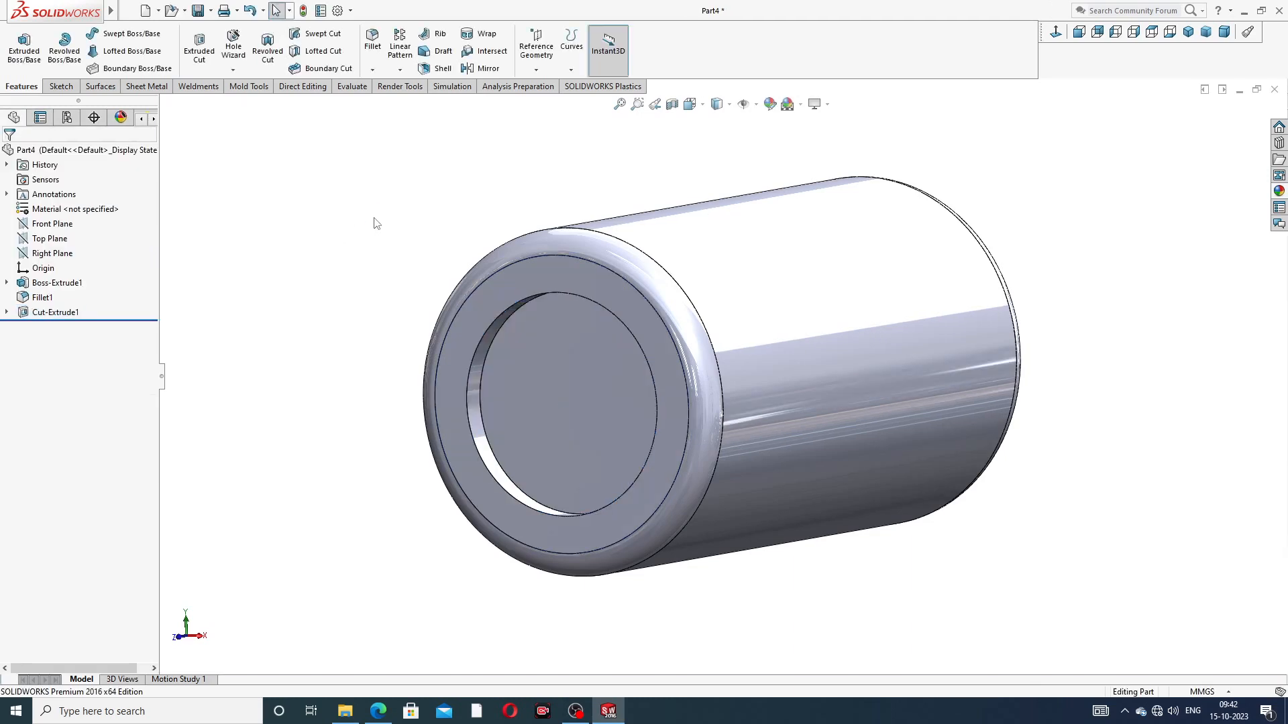
Step: Start a sketch on the recess floor and draw a circle about 1.8 mm in diameter centred on the origin
left_click(582, 356)
left_click(635, 317)
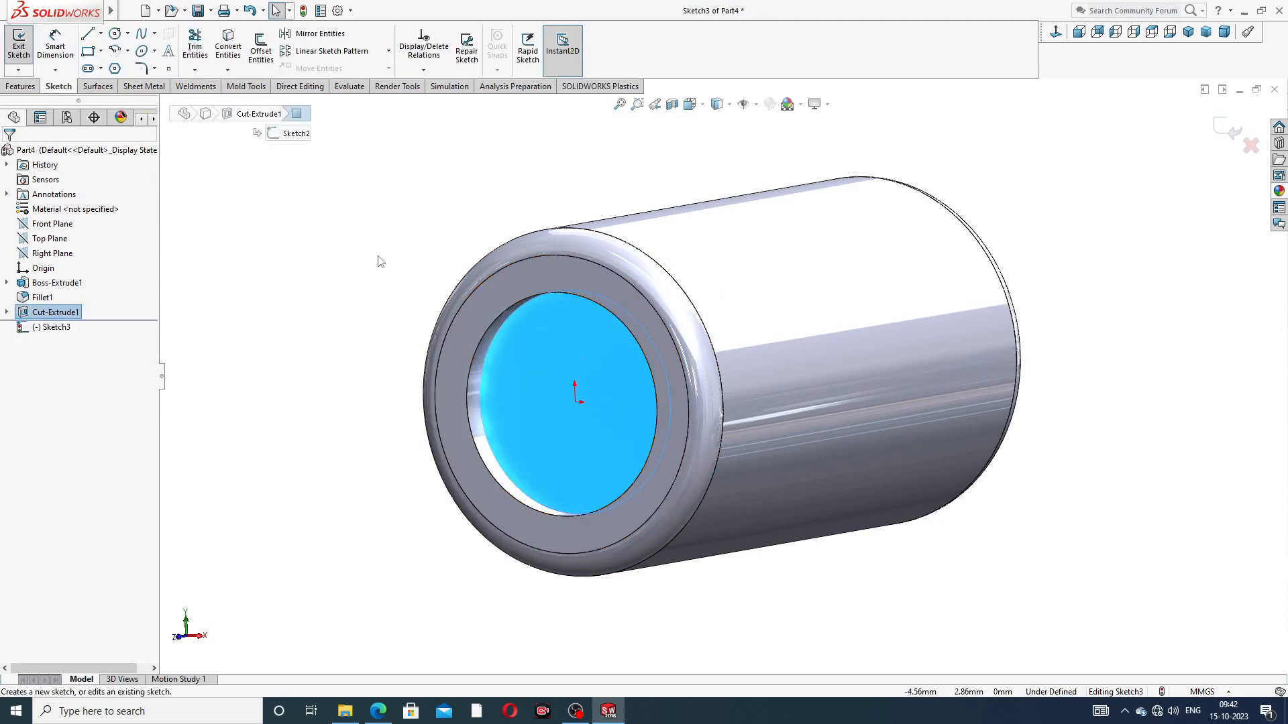
left_click(115, 35)
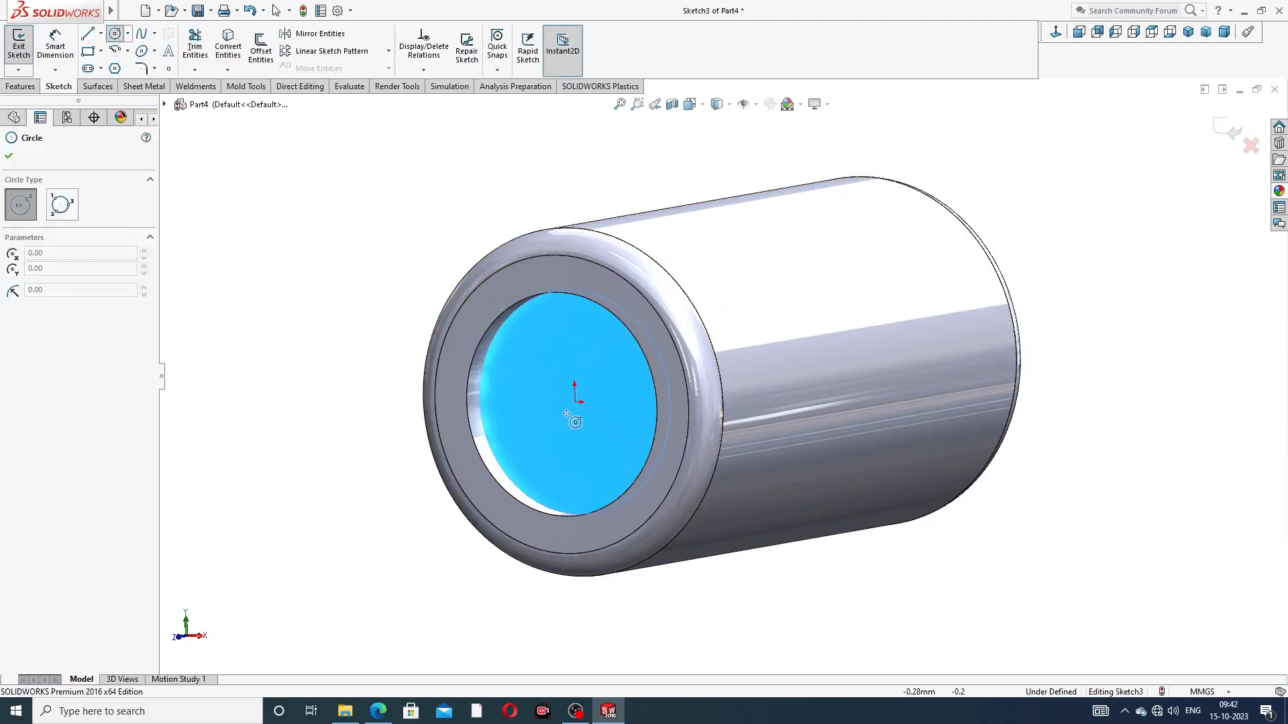
left_click_drag(575, 403, 602, 375)
right_click(602, 332)
left_click(641, 343)
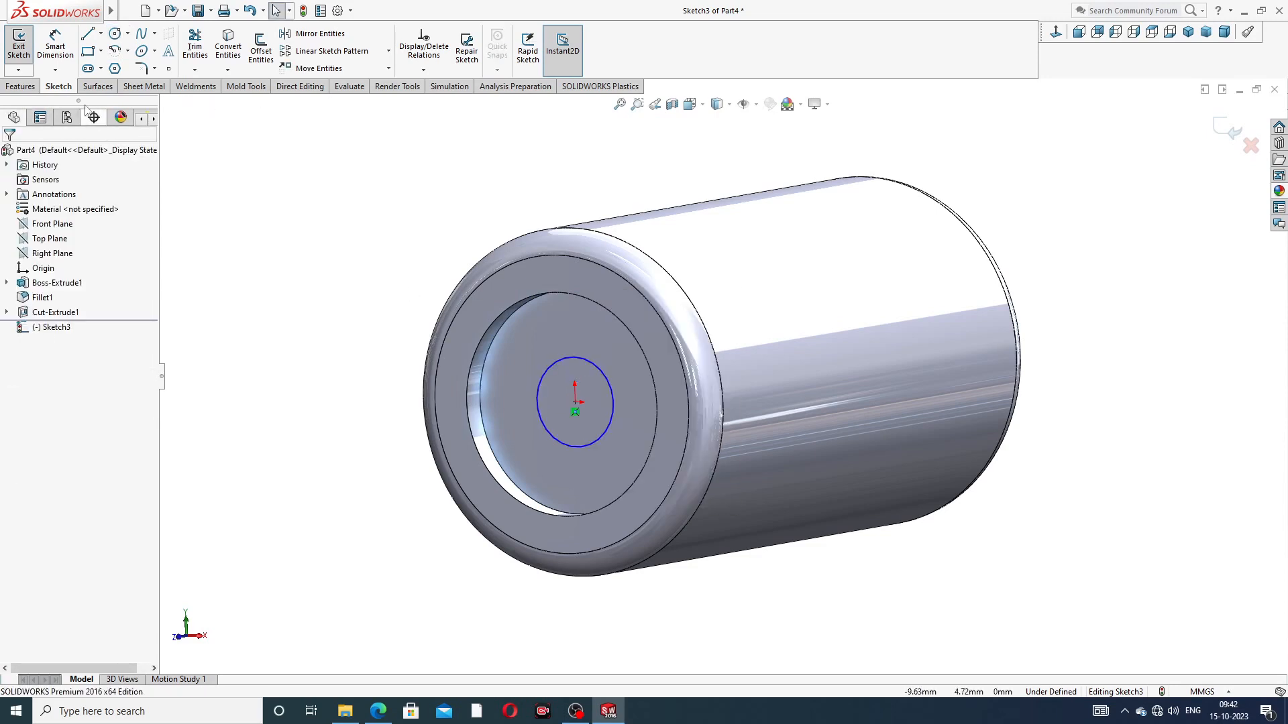
Step: Dimension the diameter of the circle on the recess floor as 1 mm
left_click(55, 47)
left_click(567, 359)
left_click(534, 342)
type("1")
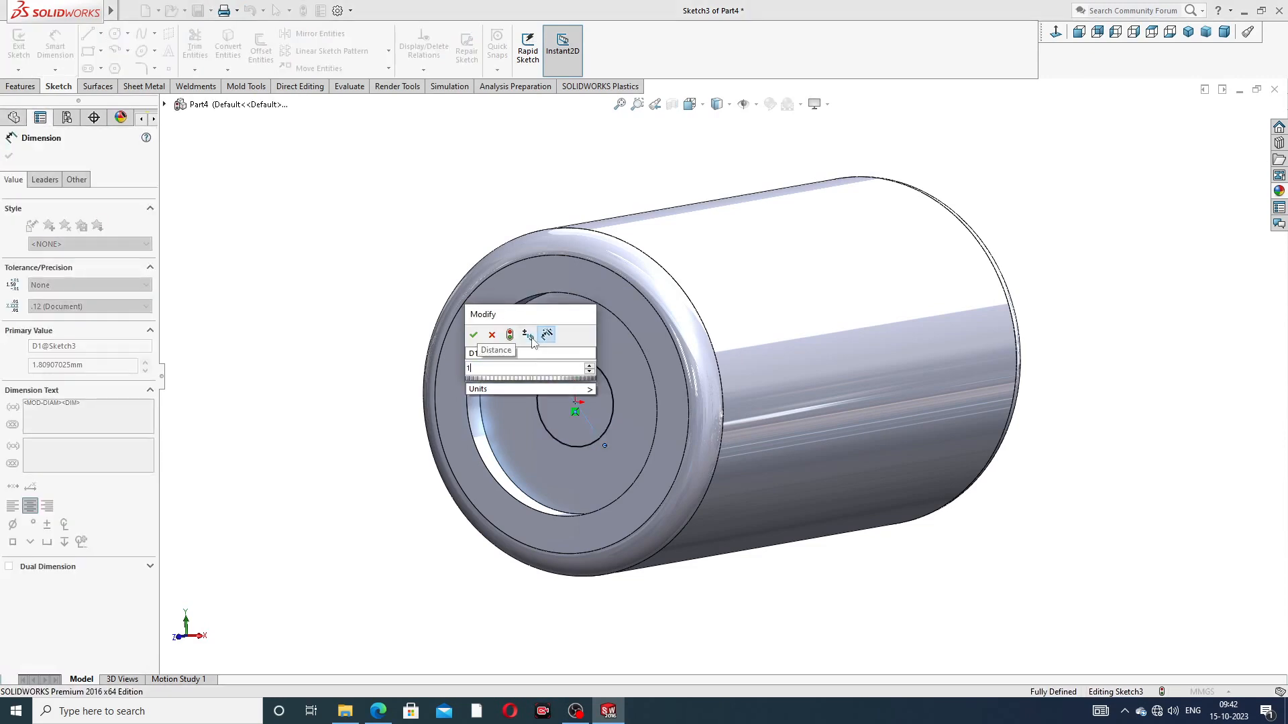
key("Return")
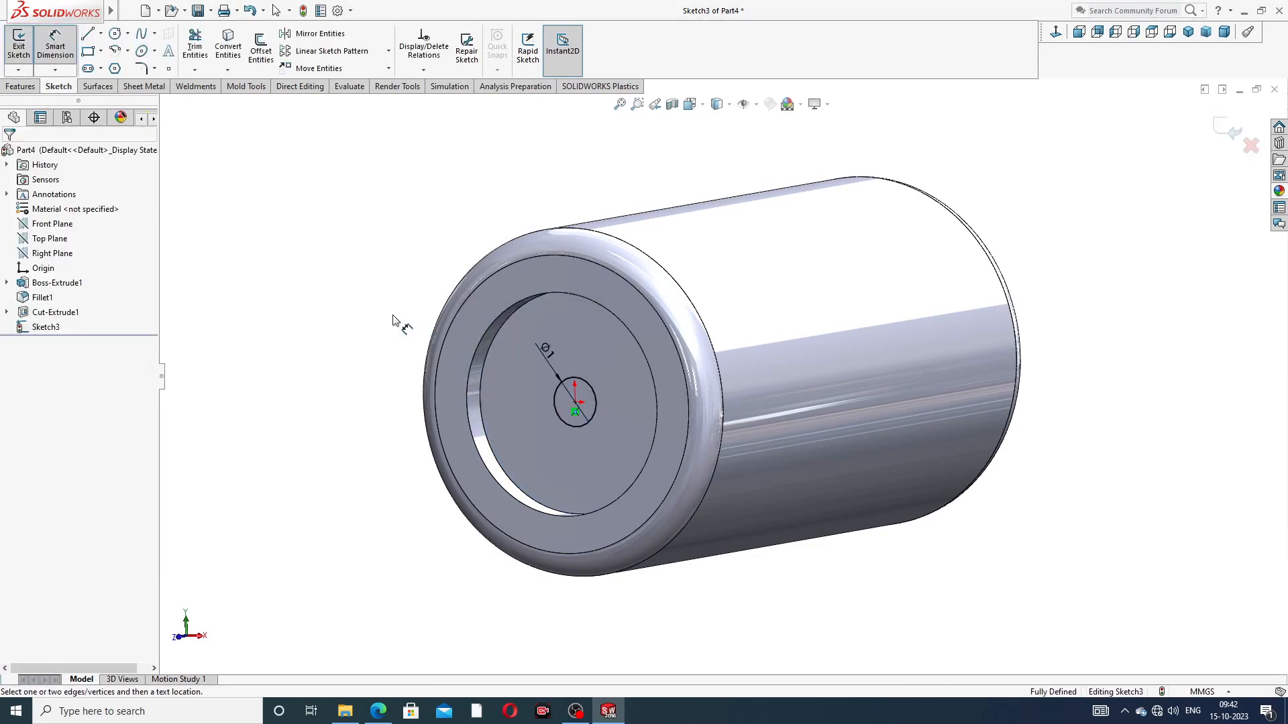
right_click(253, 223)
left_click(285, 201)
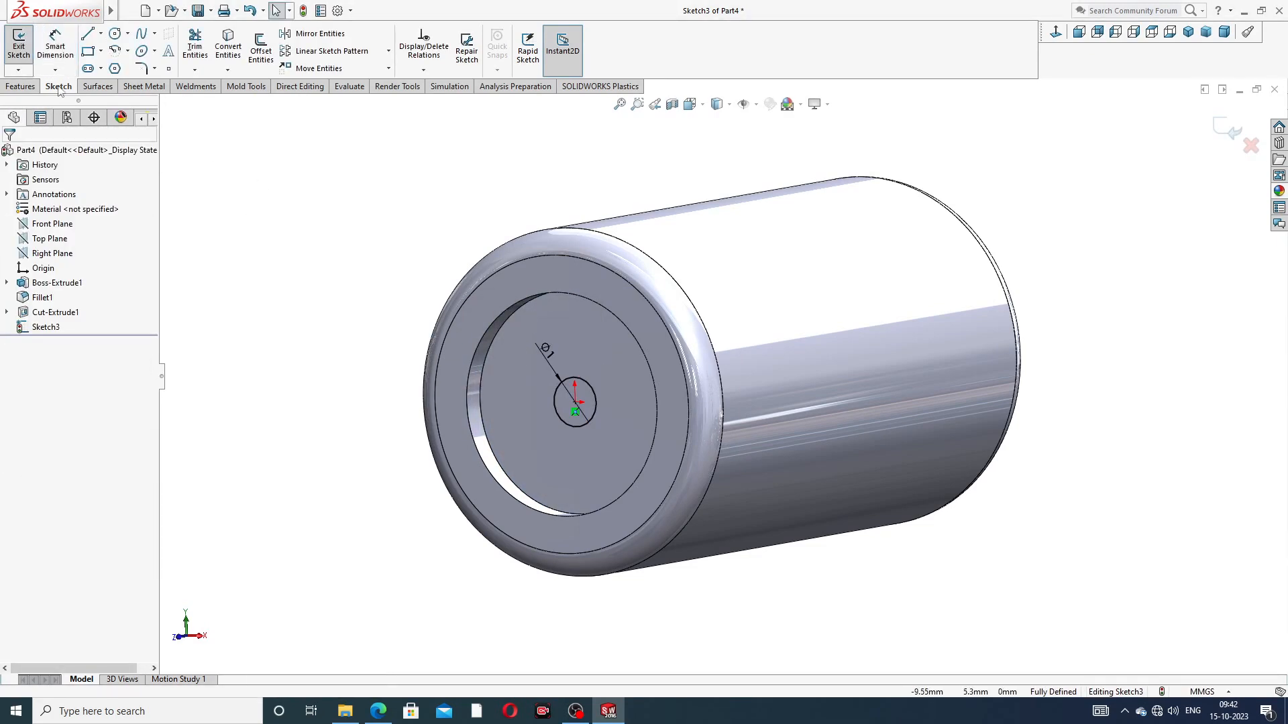
Step: Extrude the 1 mm circle as a 0.5 mm Blind boss merged with the roller body
left_click(20, 86)
left_click(23, 51)
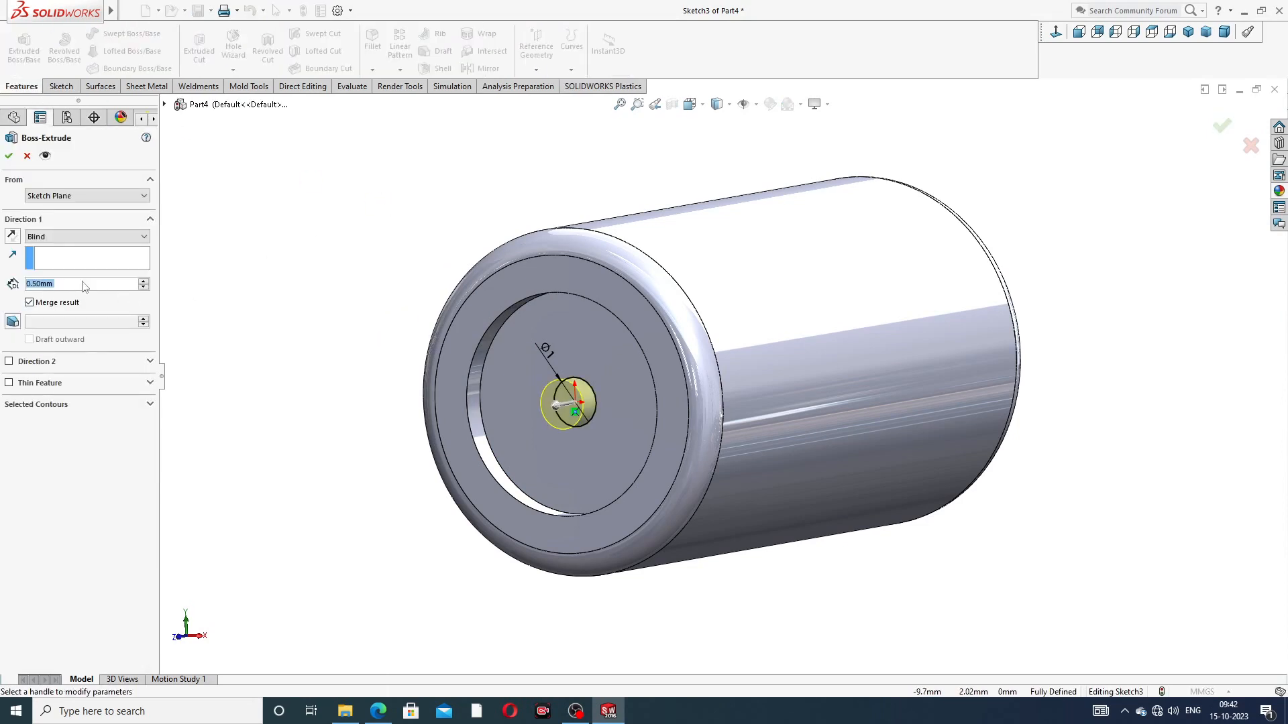
left_click(10, 156)
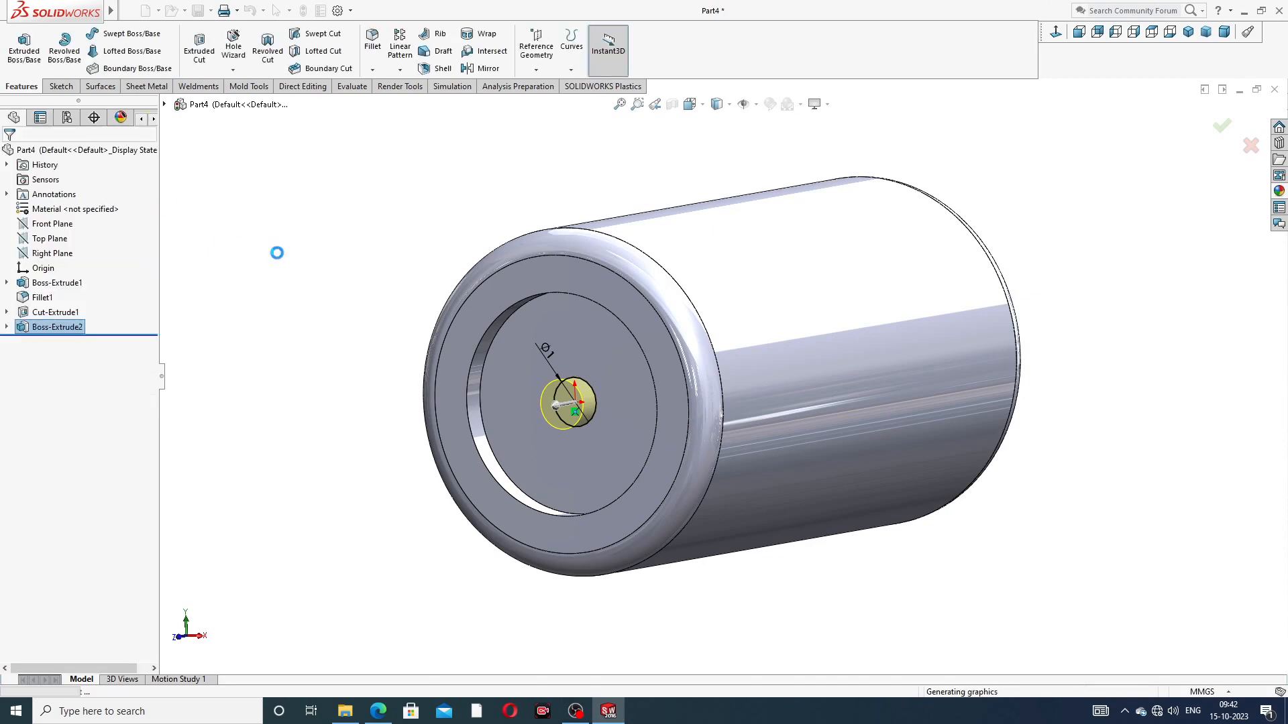
Step: Start a sketch on the central boss's end face and draw a circle about 0.47 mm in diameter centred on the origin
scroll(579, 433, "down", 5)
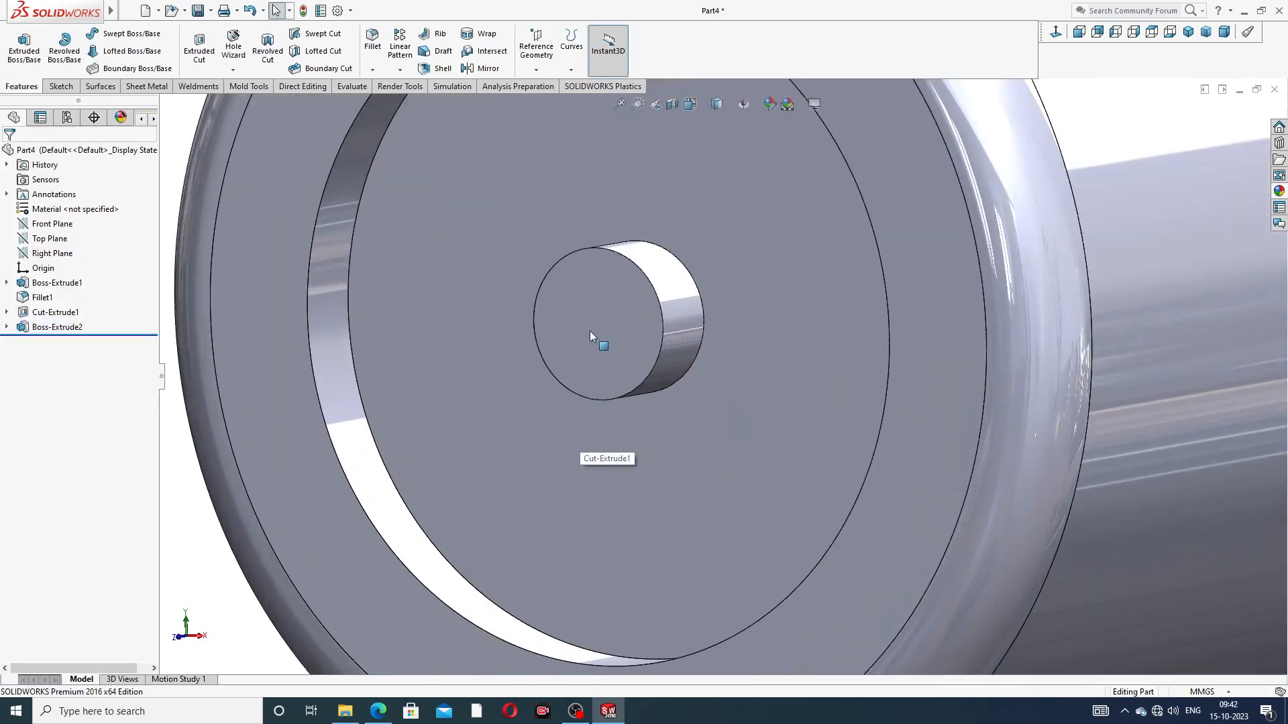
left_click(590, 327)
left_click(644, 285)
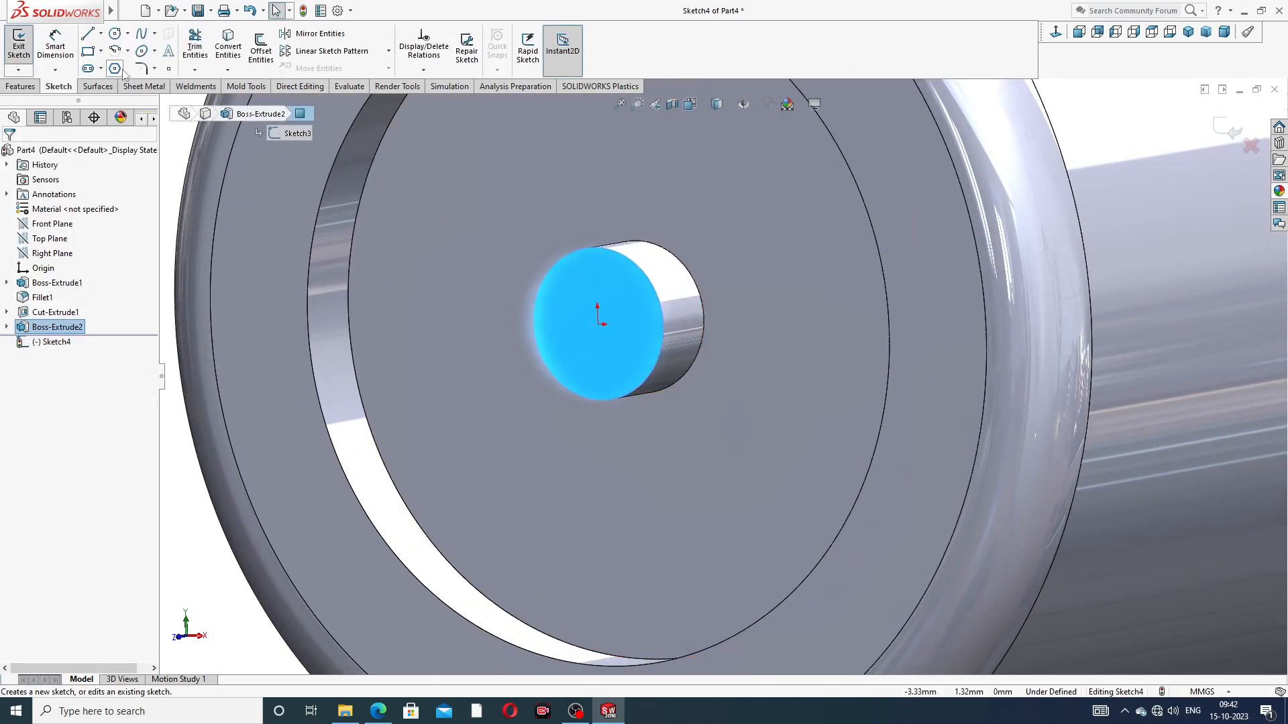
left_click(115, 34)
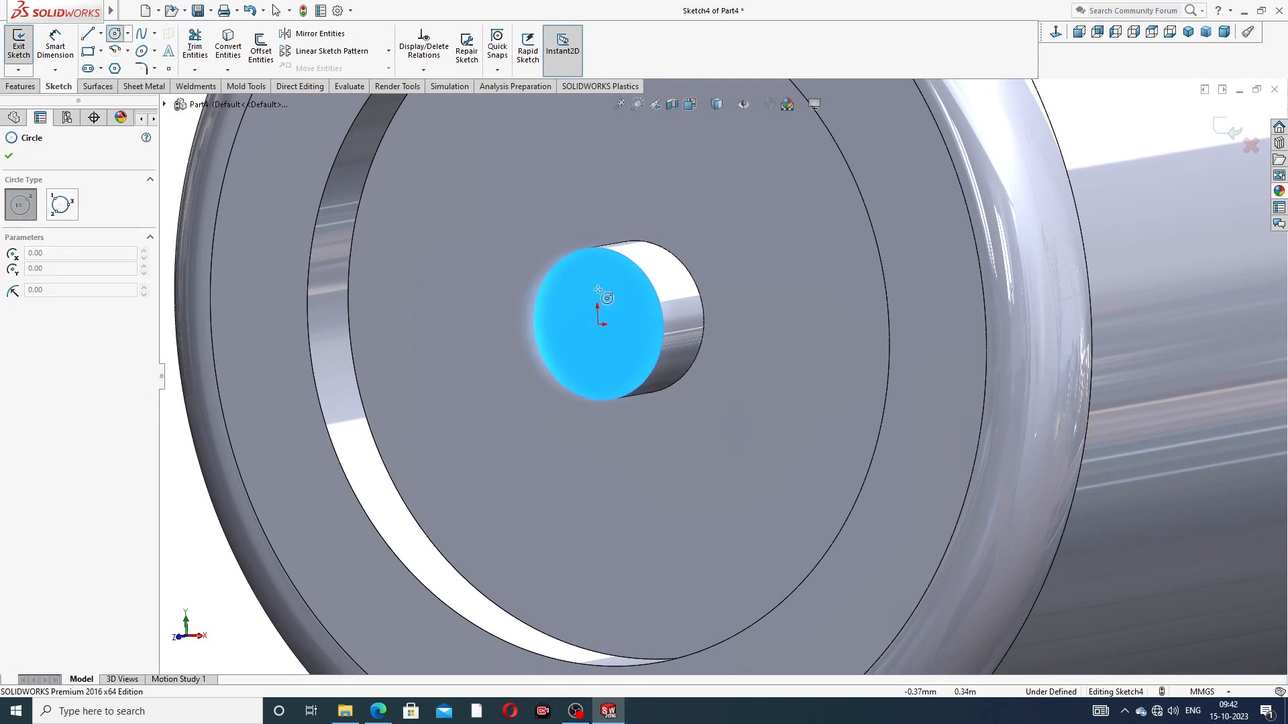
left_click(598, 324)
left_click(629, 325)
right_click(612, 275)
left_click(631, 282)
Step: Dimension the diameter of the circle on the central boss as 0.5 mm
left_click(55, 47)
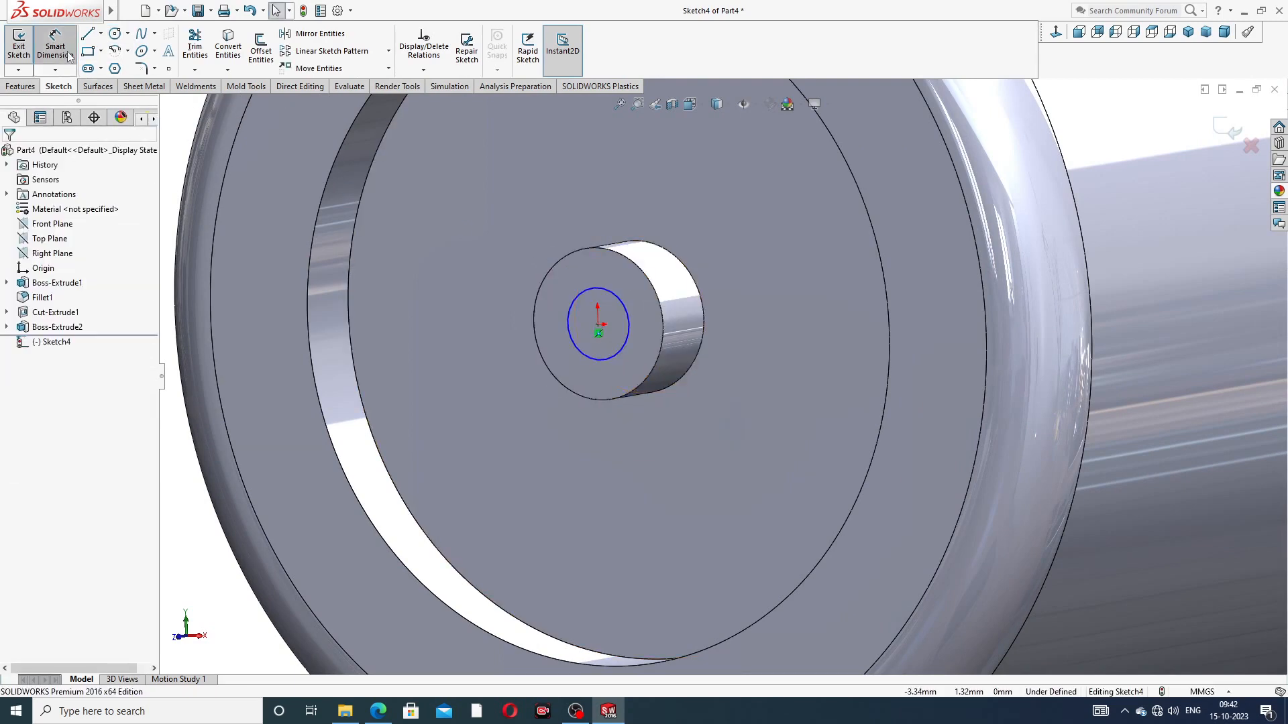
left_click(575, 303)
left_click(572, 216)
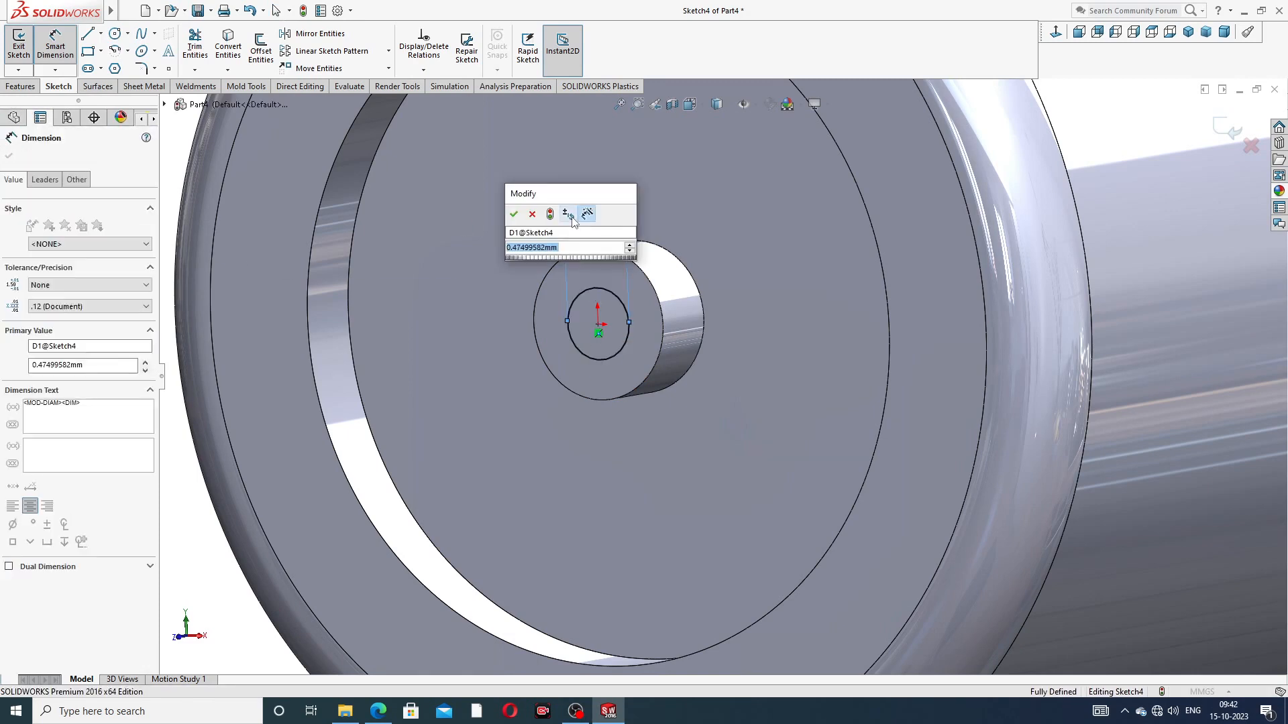
type("0.5")
key("Return")
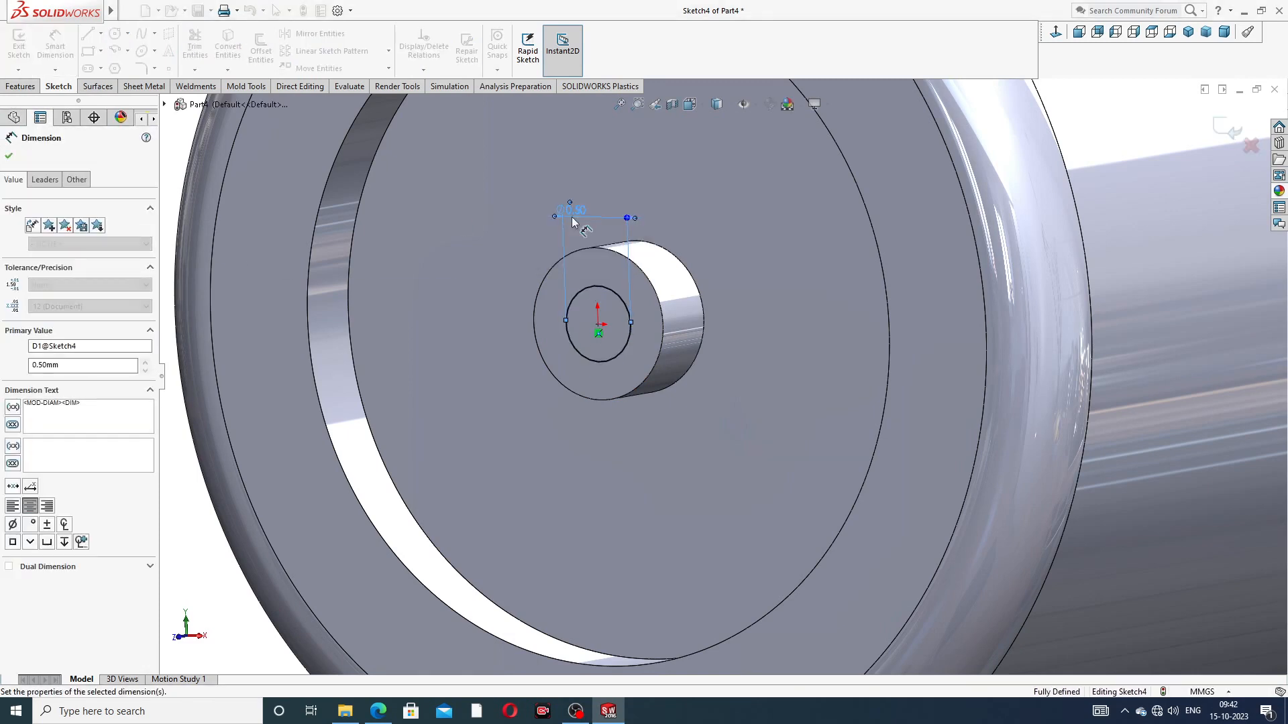
left_click(478, 210)
right_click(455, 178)
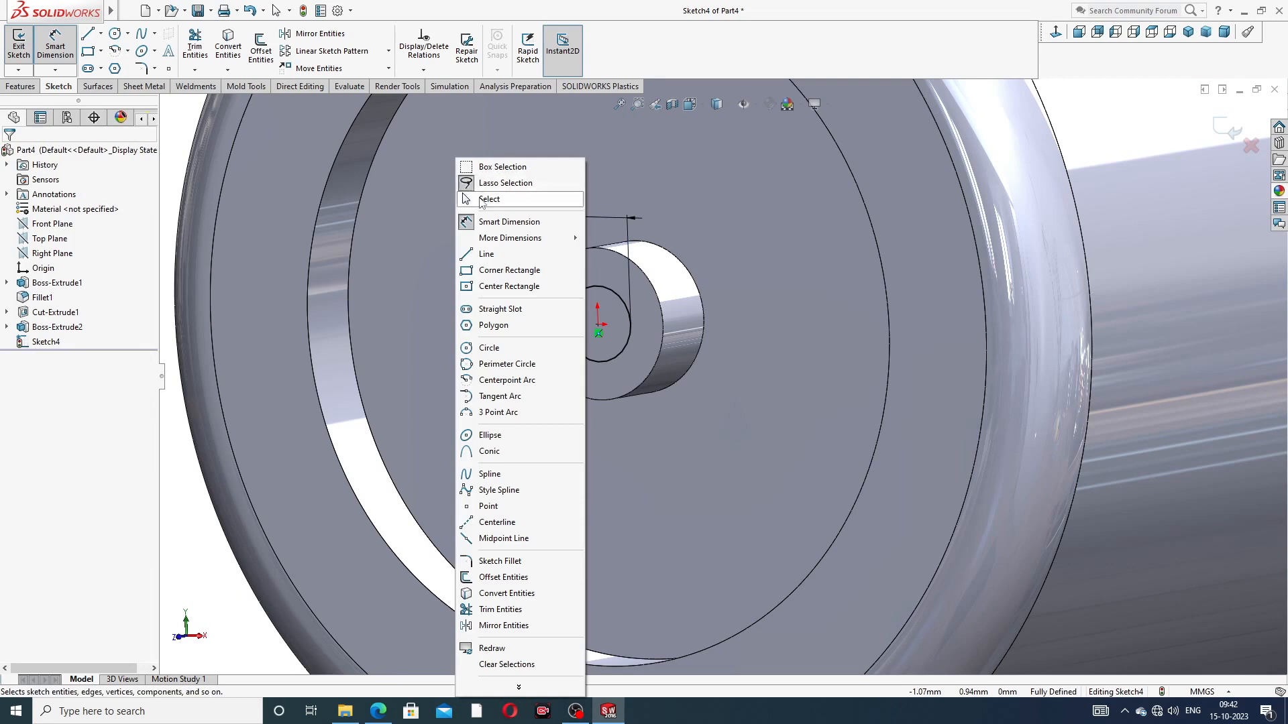
left_click(487, 199)
Step: Cut the 0.5 mm circle 0.5 mm deep into the central boss with a Blind Extruded Cut
left_click(20, 86)
left_click(199, 46)
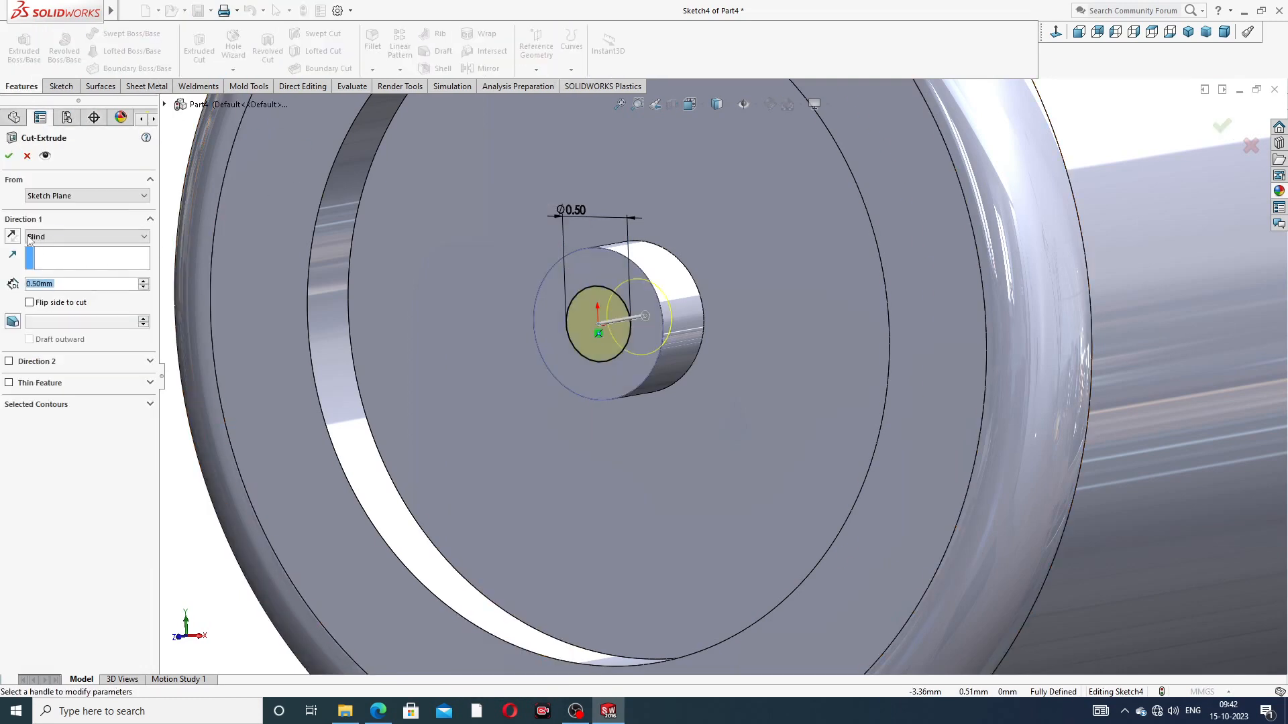
left_click(11, 157)
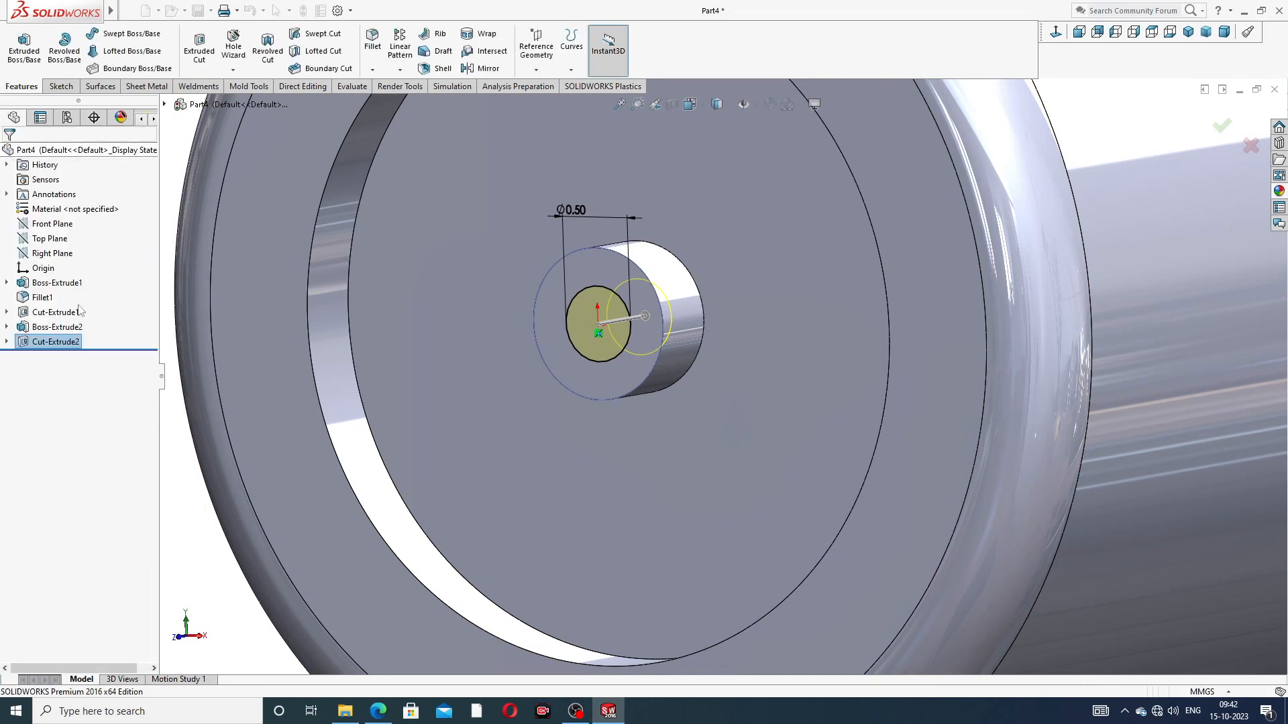
scroll(335, 456, "up", 4)
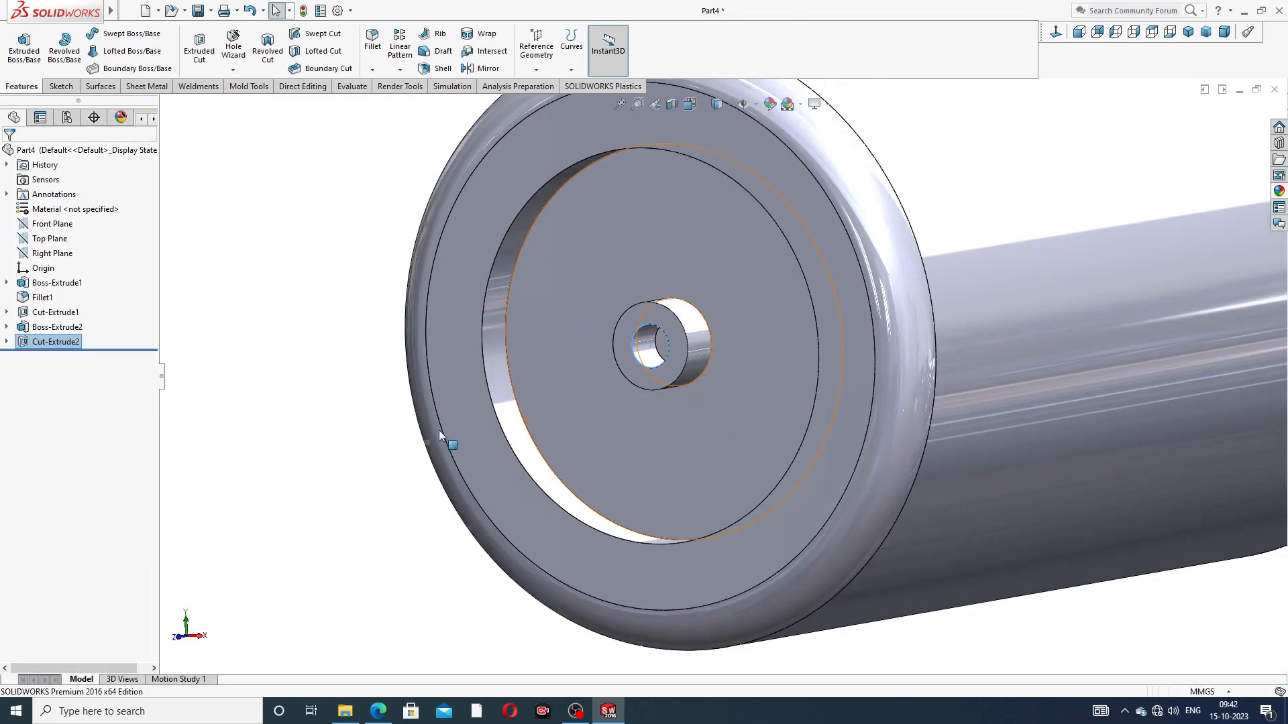
left_click(349, 254)
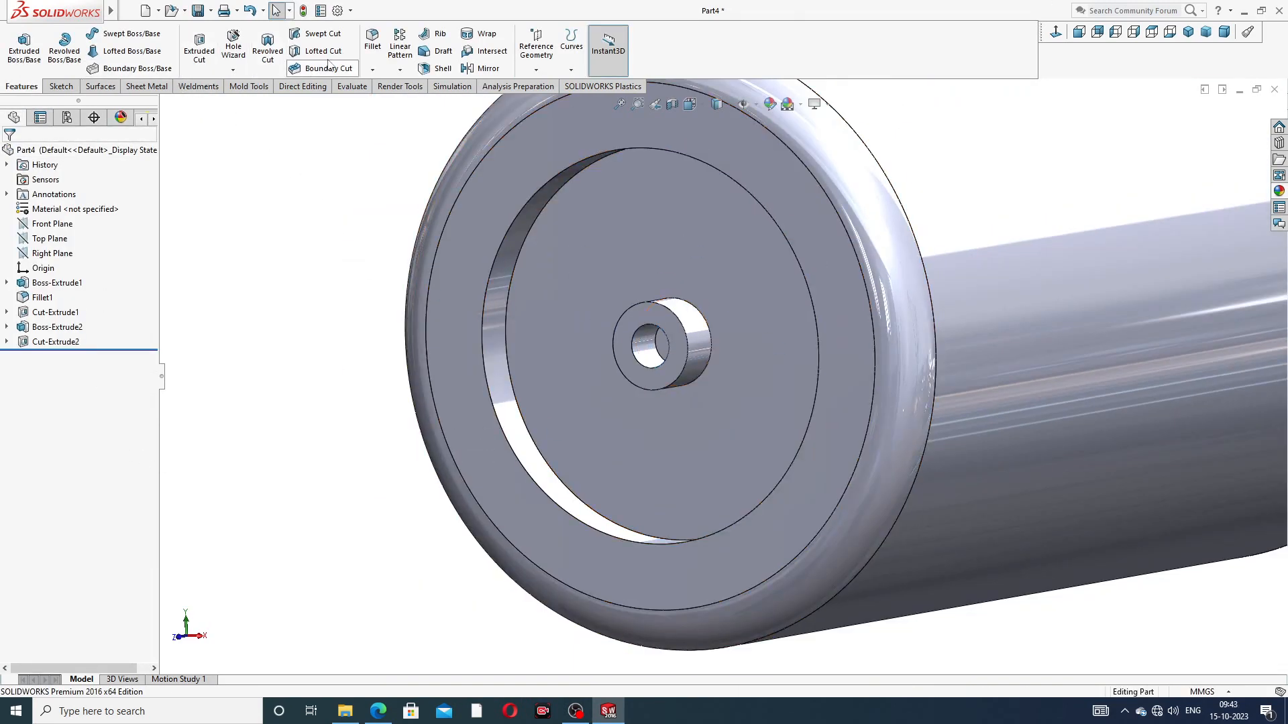
Step: Check the roller PDF drawing and set up a 0.2 mm Fillet on the floor and rim edges of the recess
left_click(378, 711)
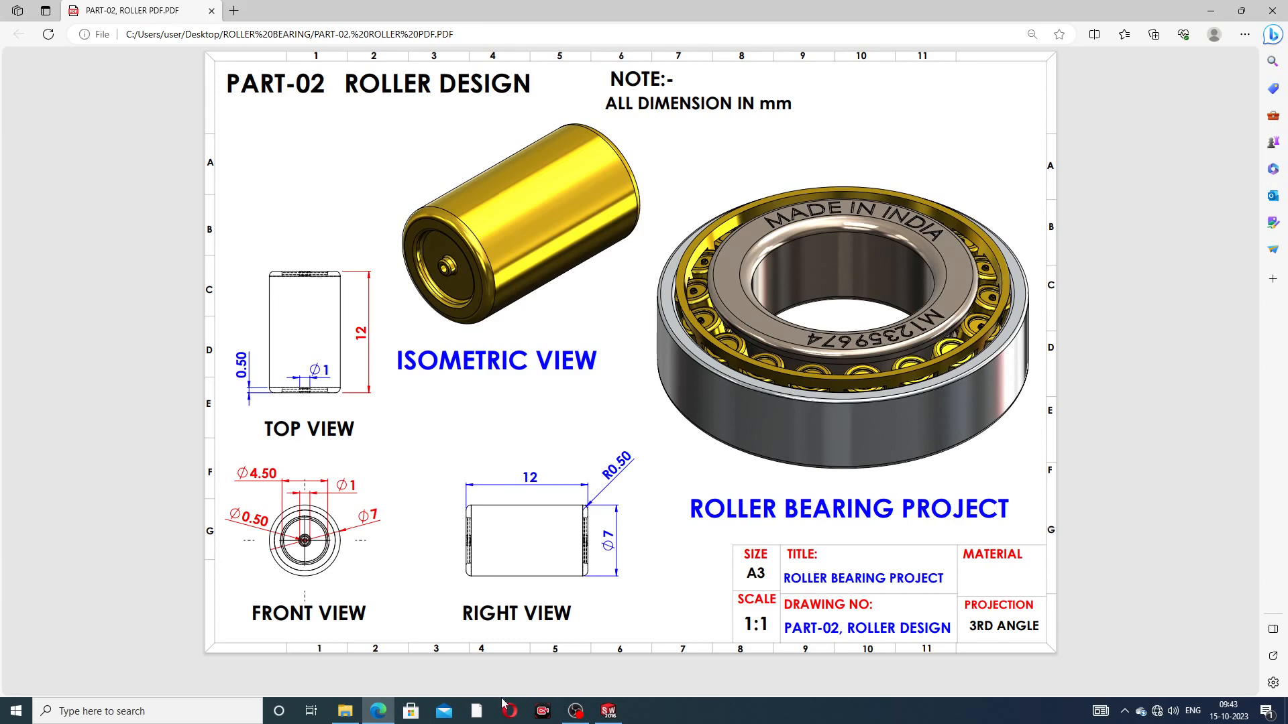
left_click(608, 712)
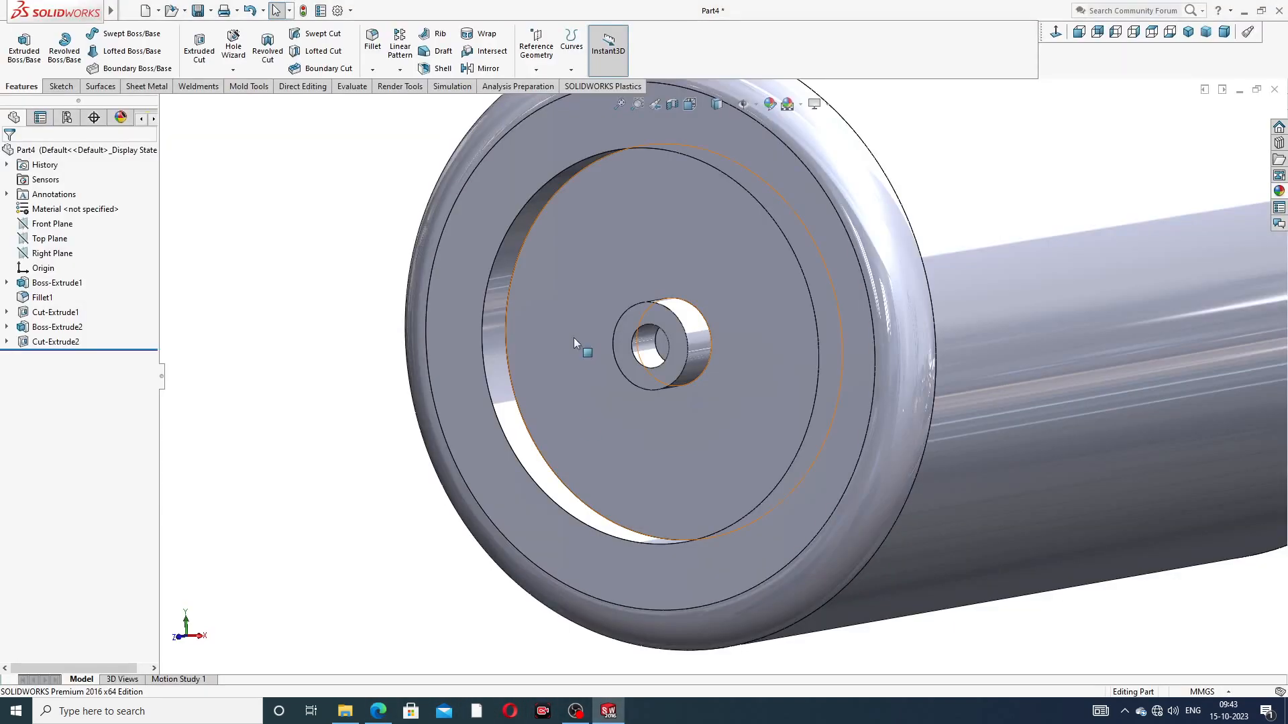
left_click(371, 42)
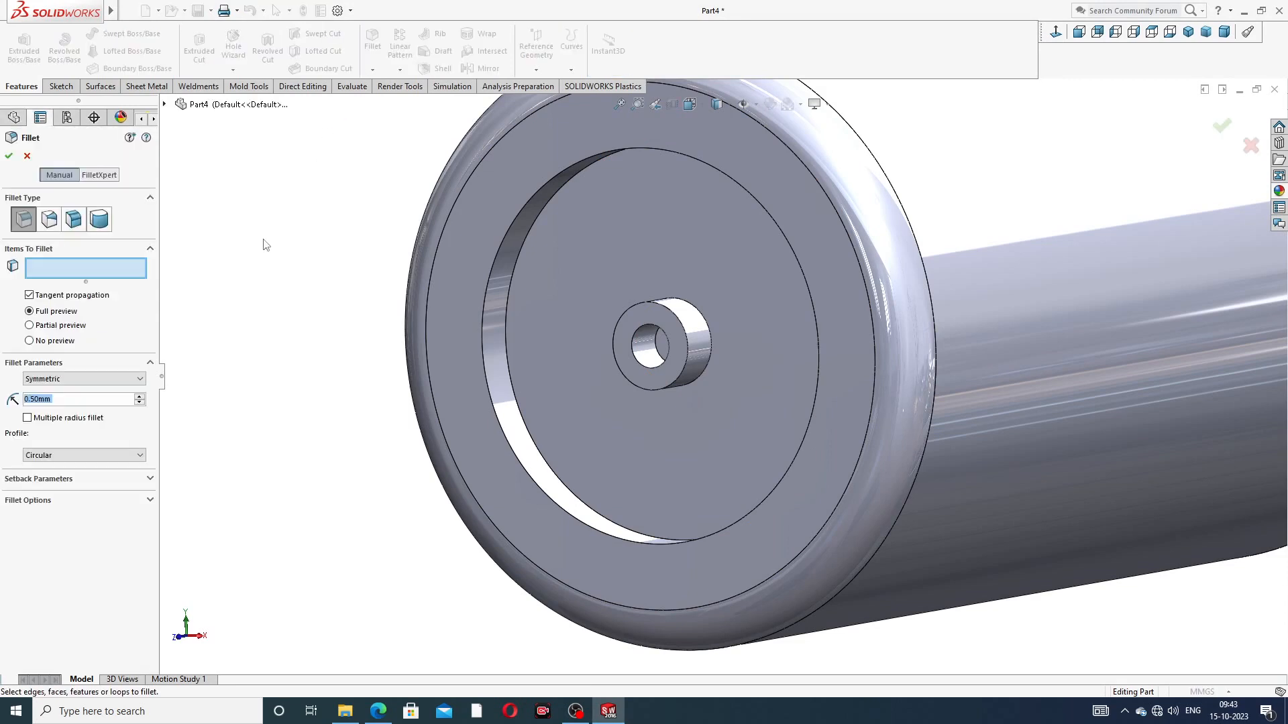
type("0.2")
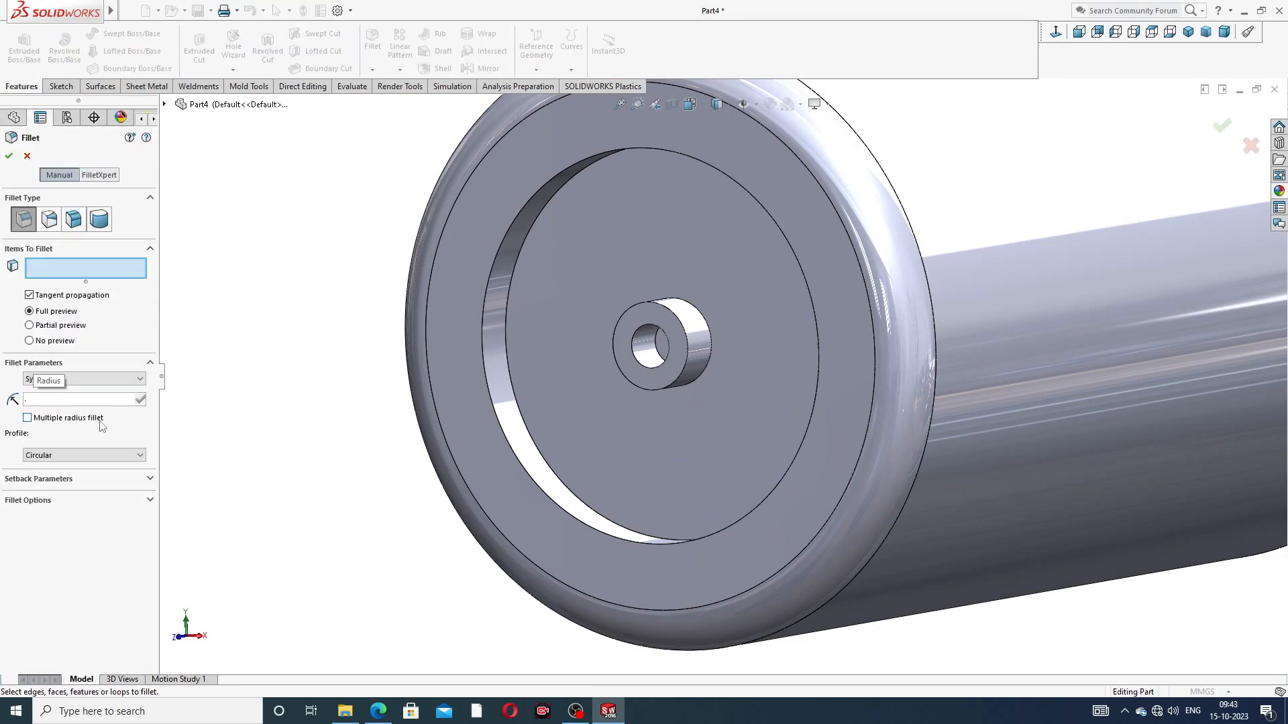
key("Return")
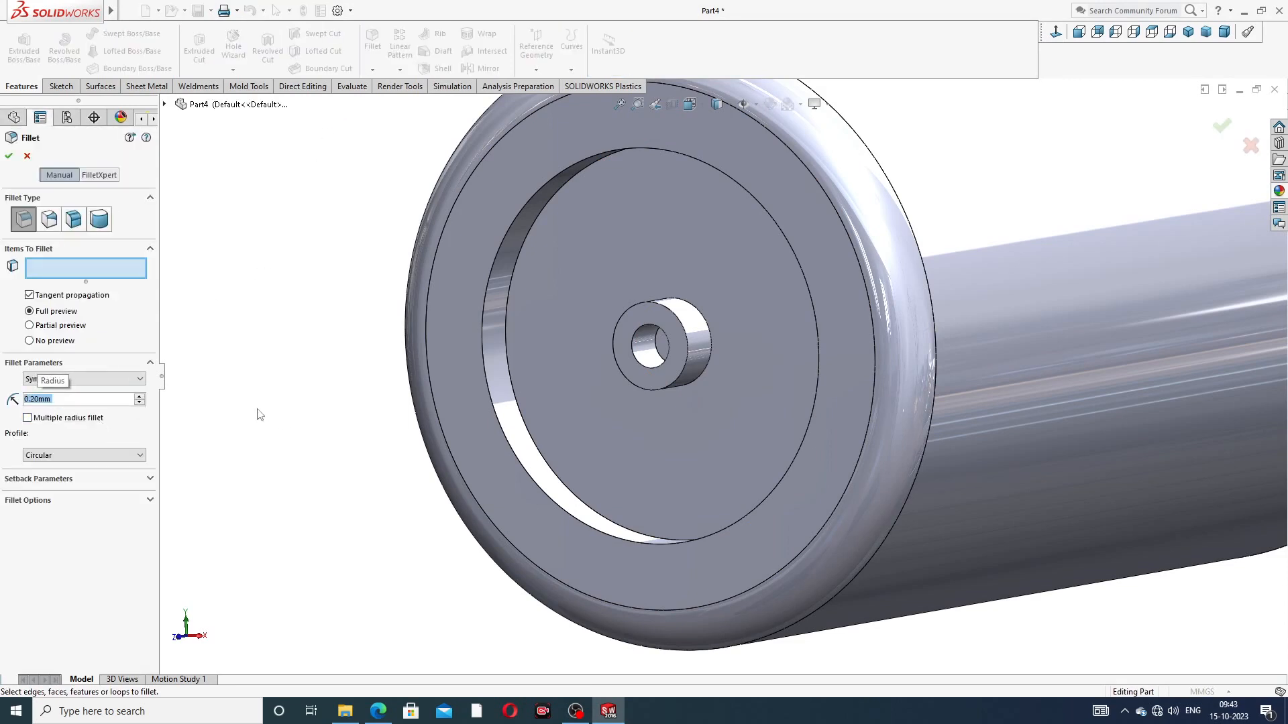
left_click(518, 258)
left_click(505, 244)
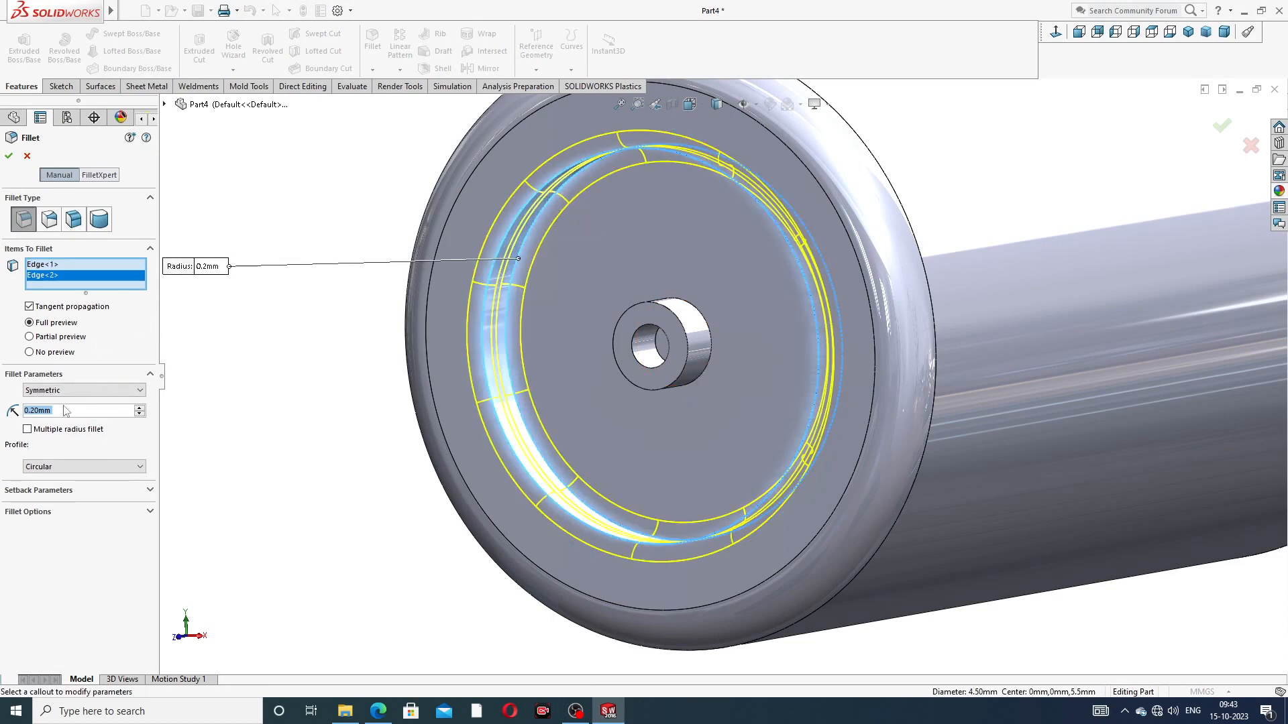
Step: Try a 0.1 mm radius for the fillet on the recess floor and rim edges
type(".1")
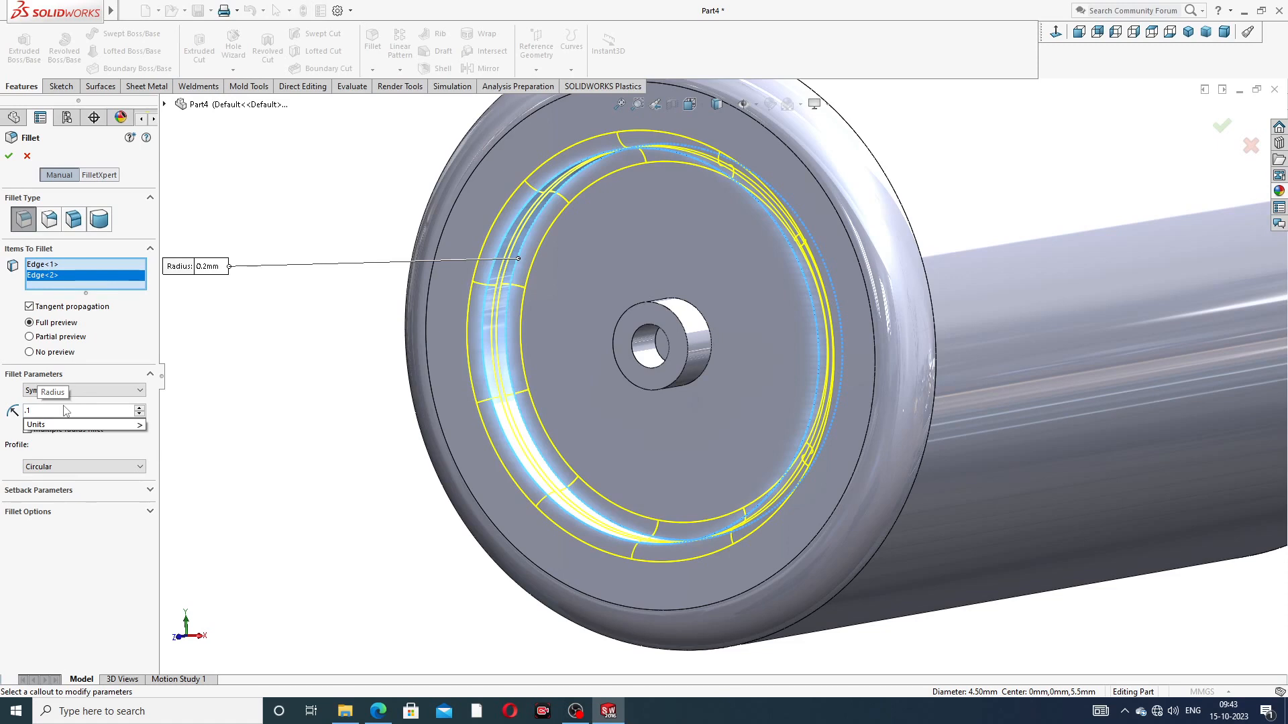
key("BackSpace")
key("BackSpace")
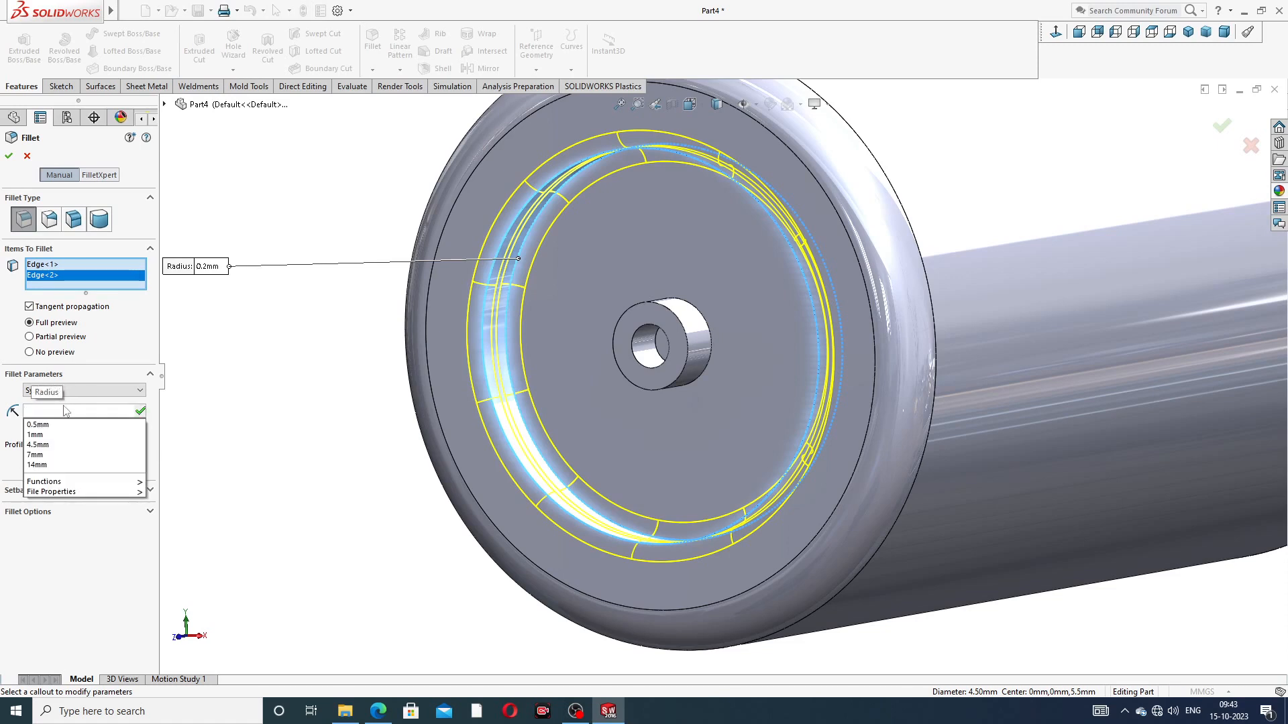
type(".")
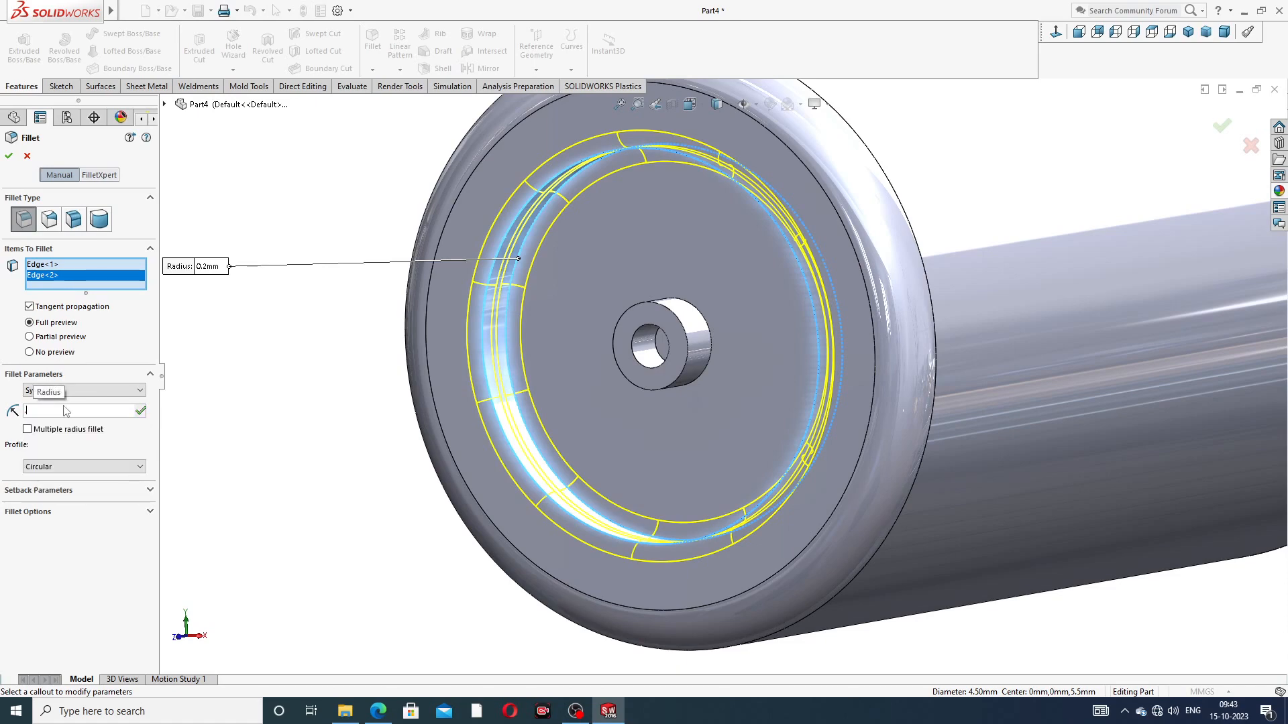
type("1")
key("Return")
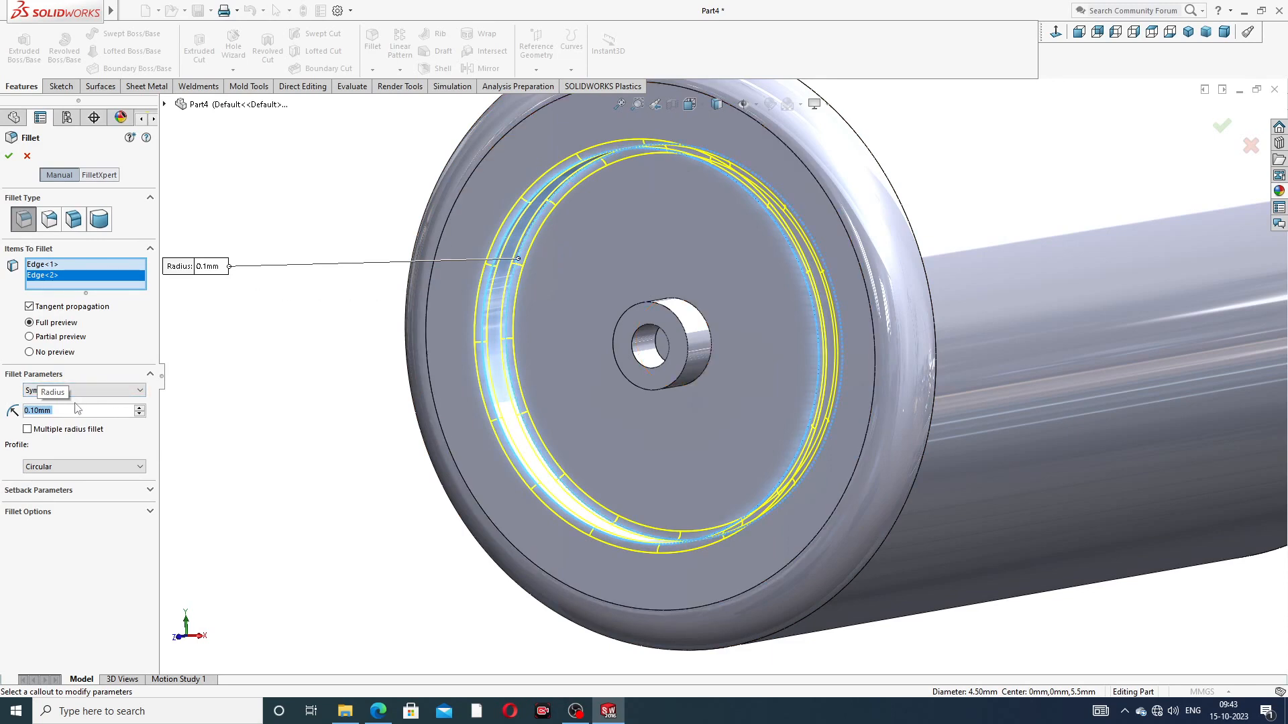
Step: Set the recess edge fillet's radius to 0.15 mm and create the fillet
key("BackSpace")
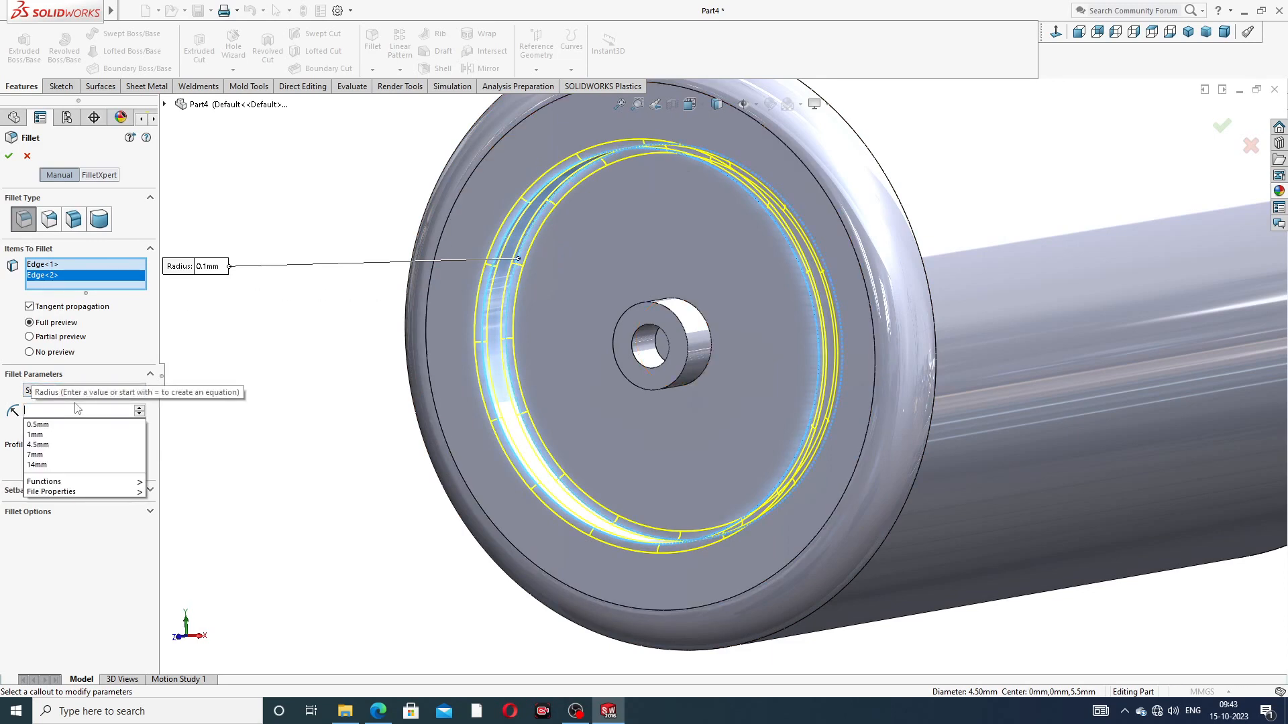
type(".15")
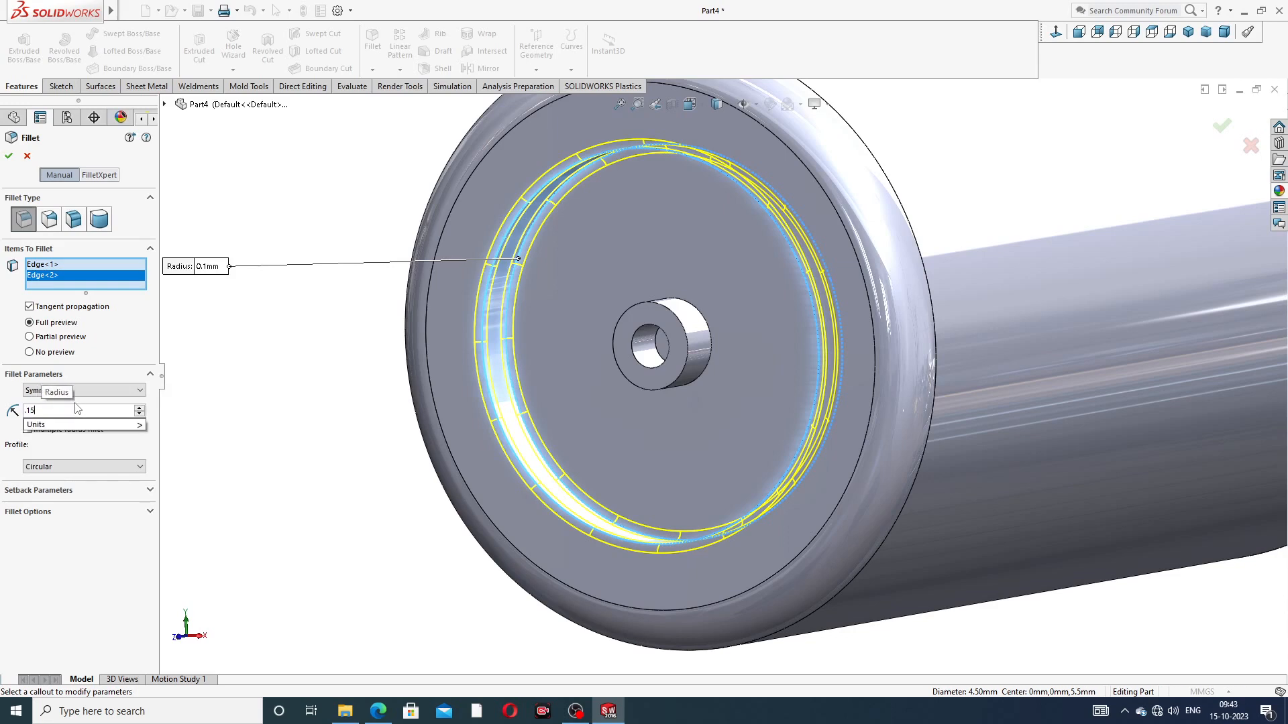
key("Return")
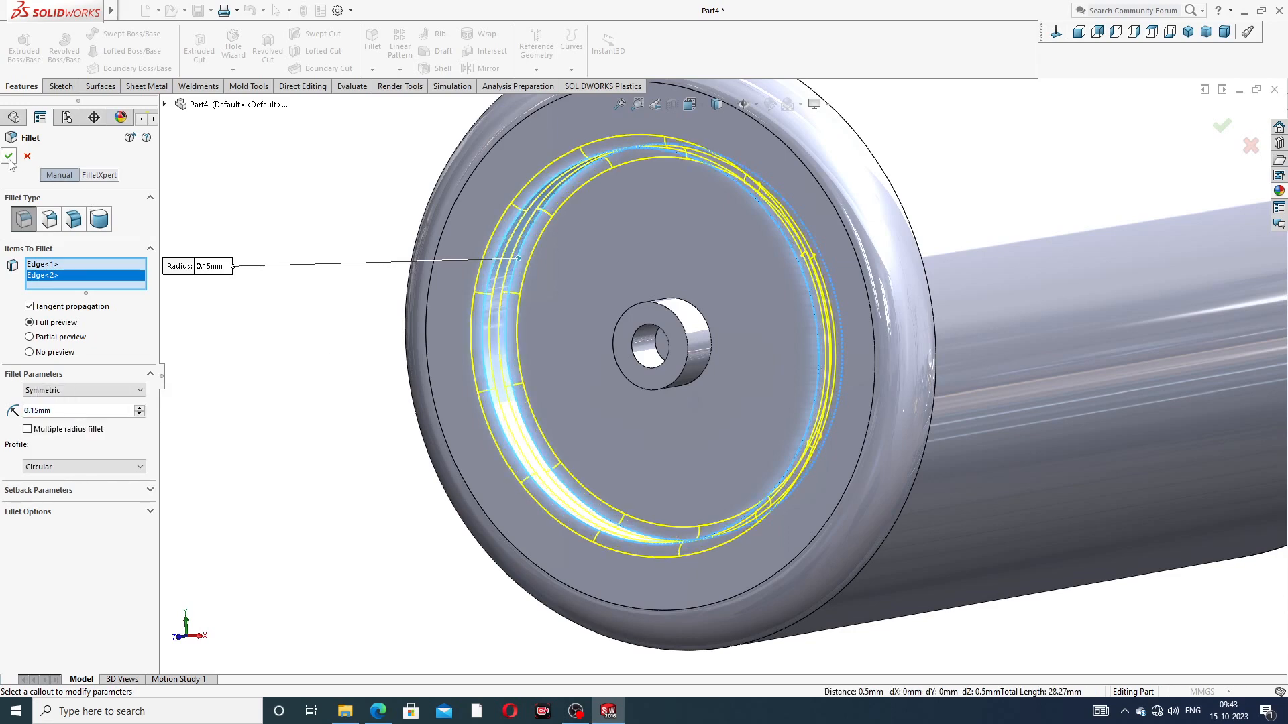
key("Return")
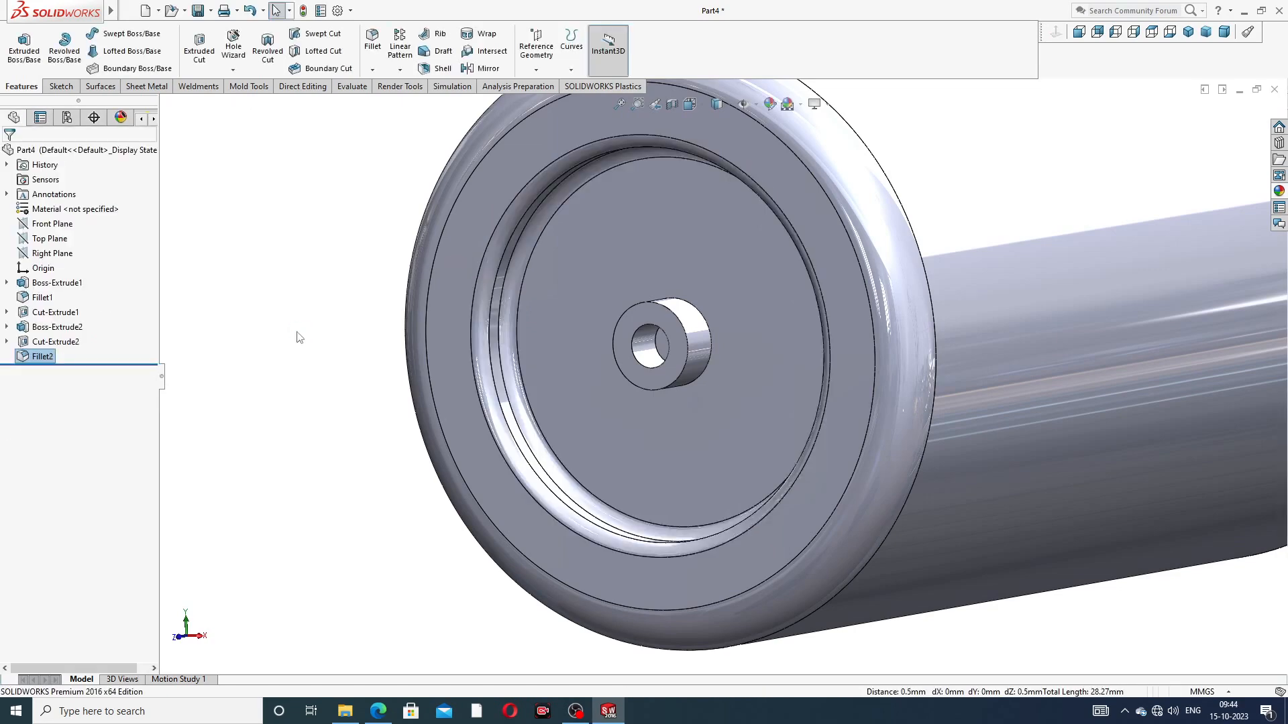
Step: Edit the recess edge fillet and set its radius to 0.13 mm
middle_click_drag(690, 259, 655, 230)
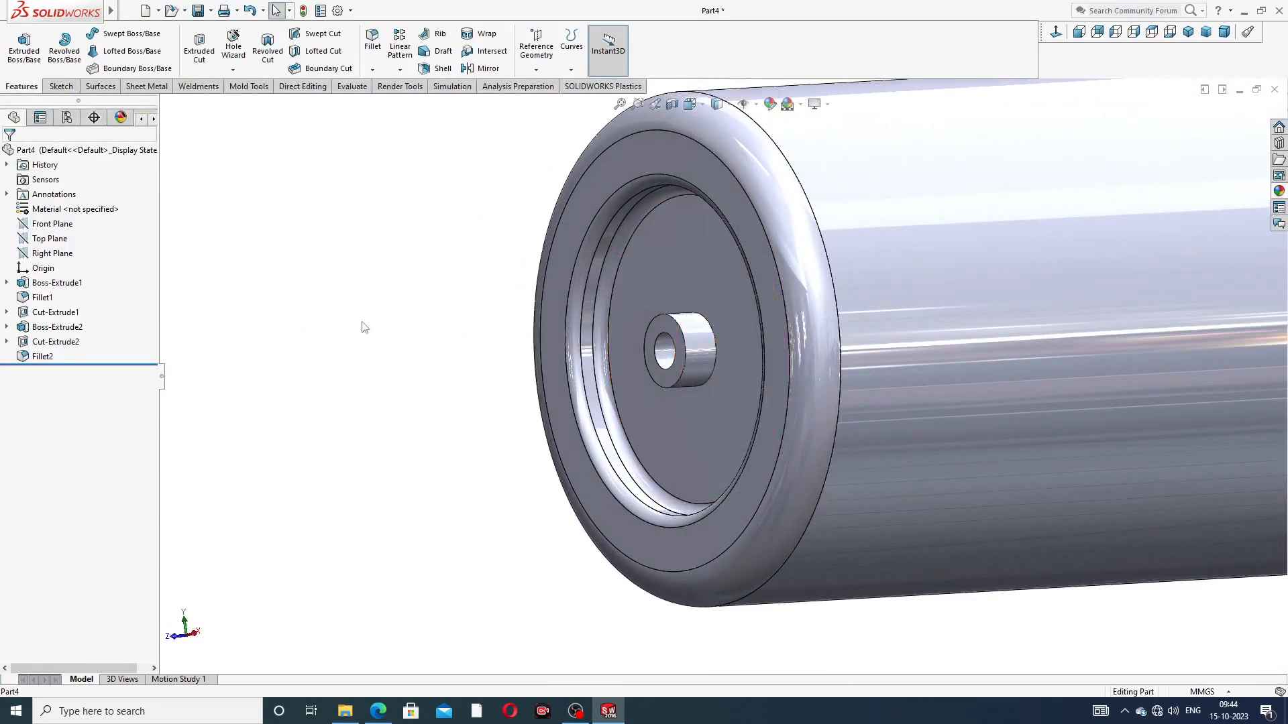
left_click(53, 356)
left_click(62, 322)
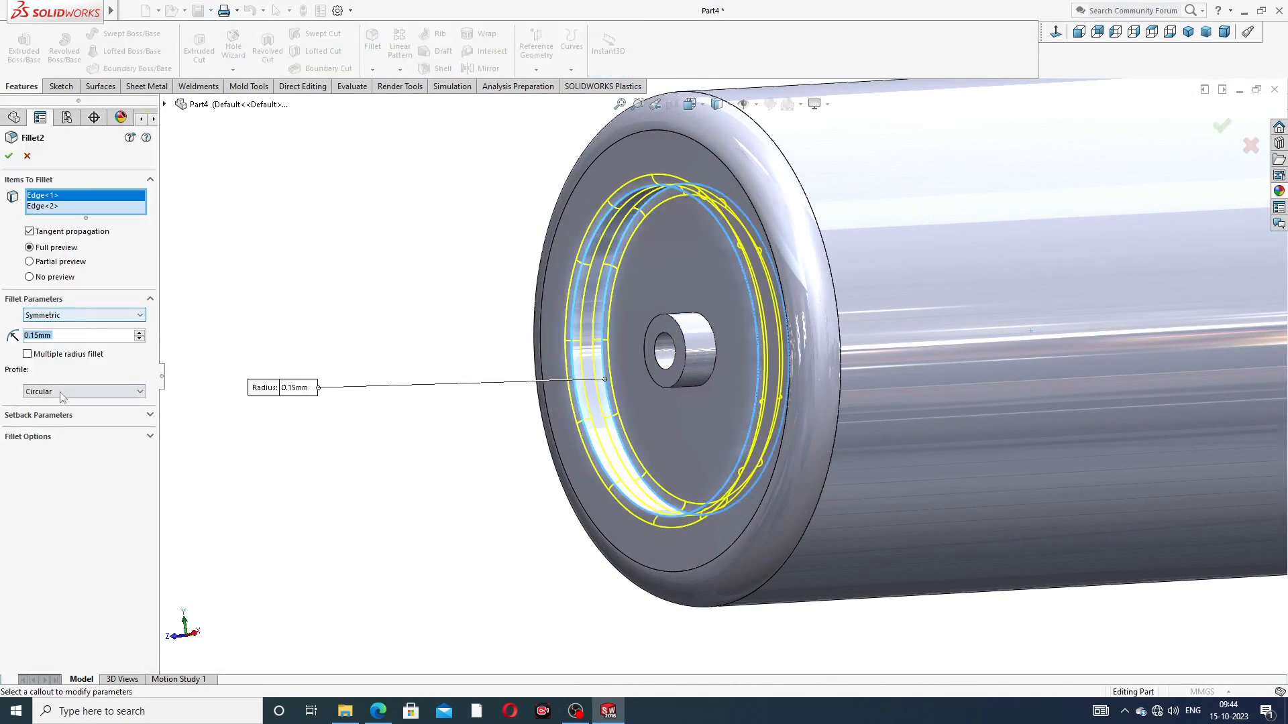
left_click(60, 337)
key("BackSpace")
key("BackSpace")
key("BackSpace")
key("BackSpace")
key("BackSpace")
key("BackSpace")
type(".13")
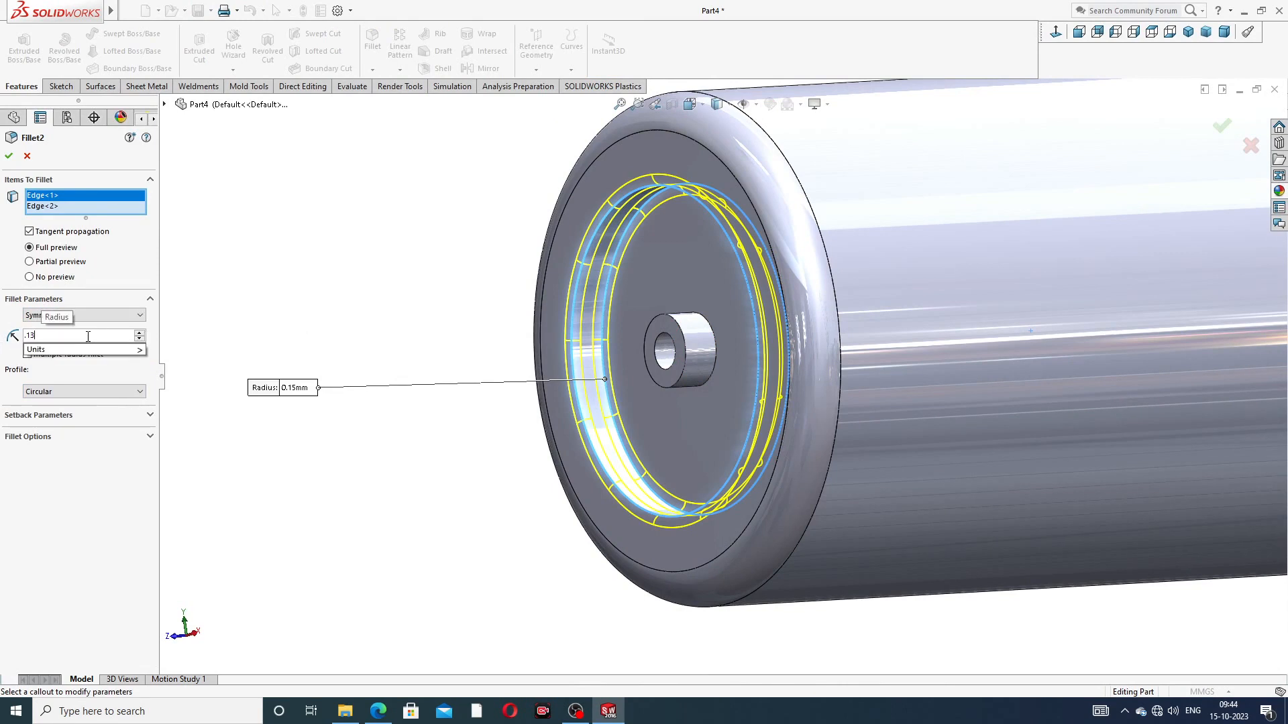
key("Return")
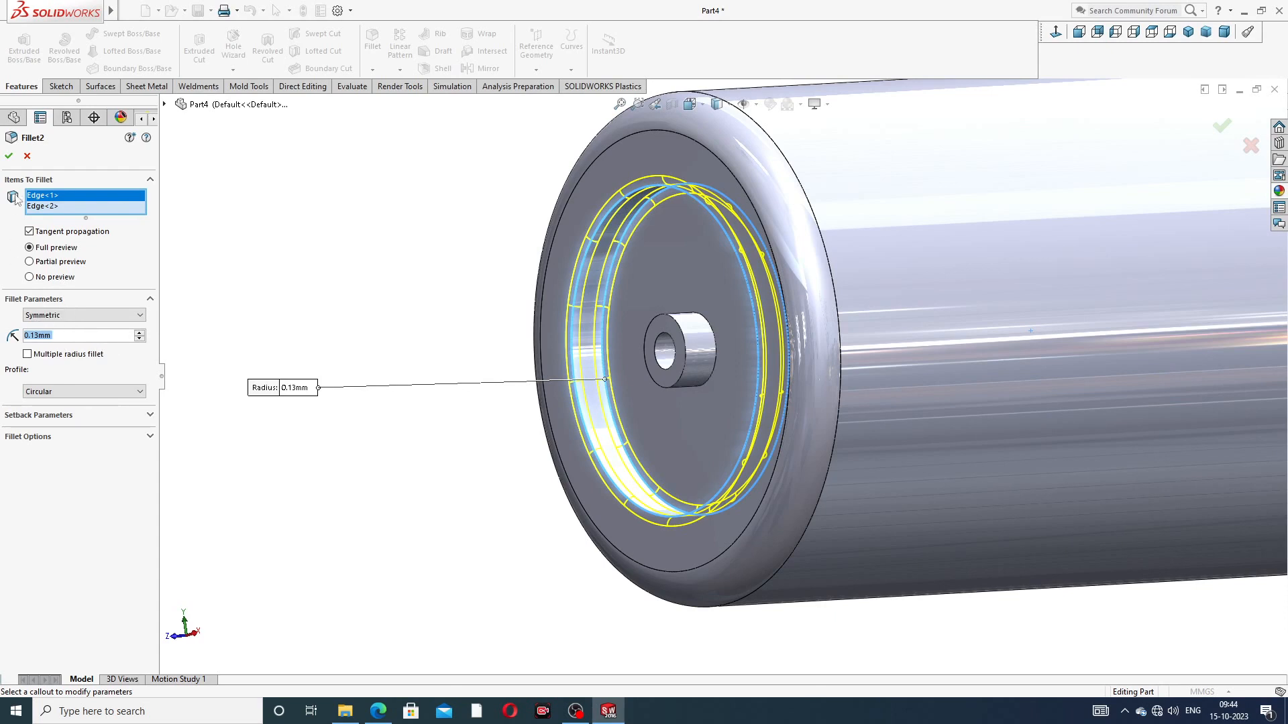
left_click(8, 156)
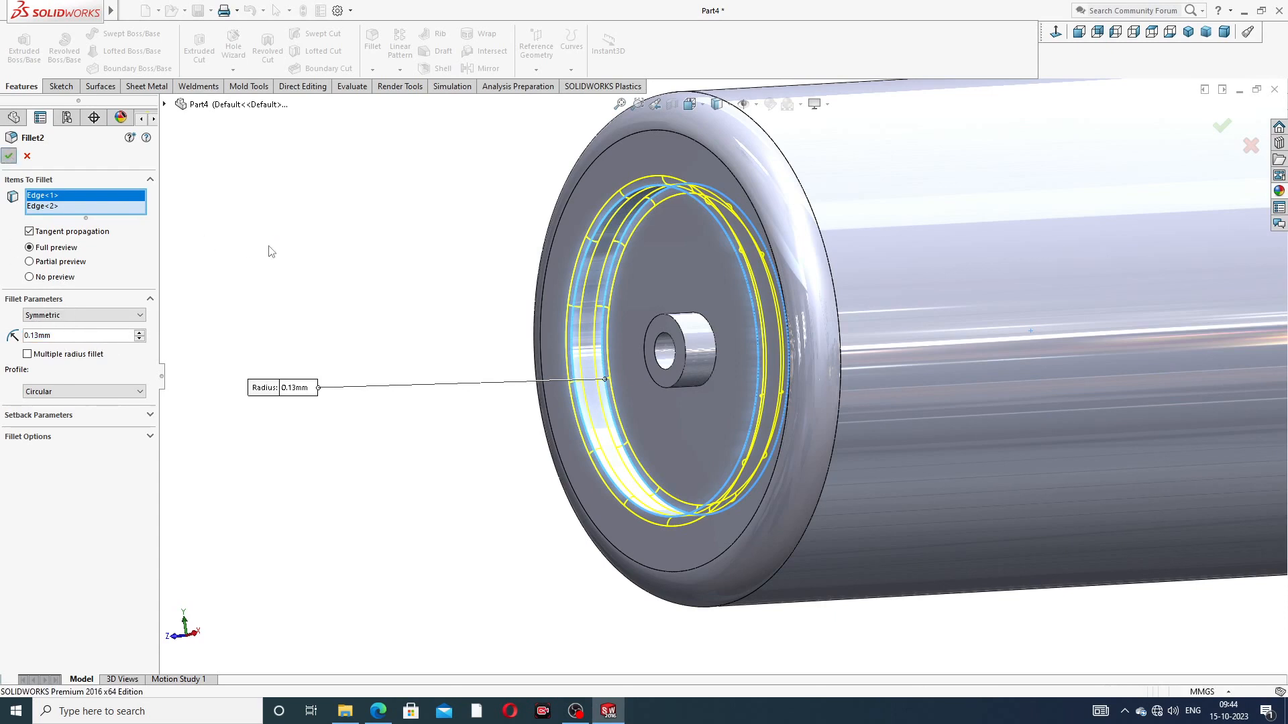
Step: Set up a 0.1 mm Fillet on the central boss's base edge, outer end edge and bore edge
left_click(372, 40)
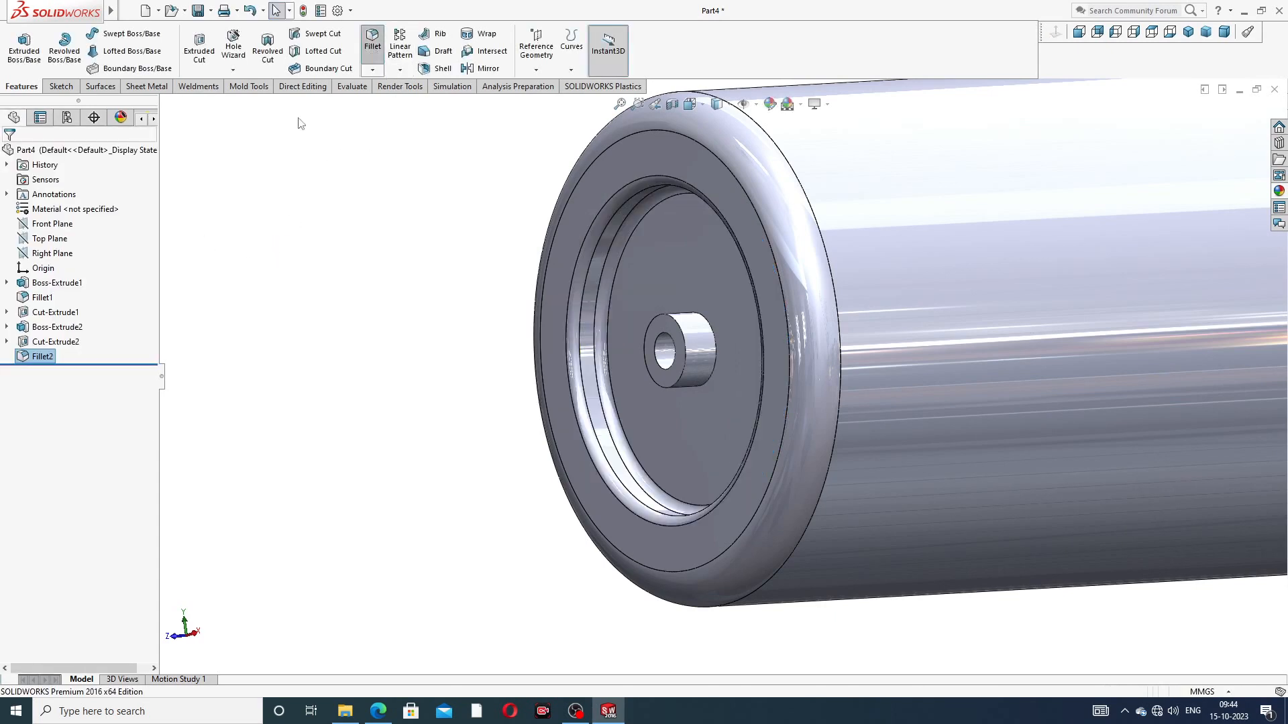
type(".1")
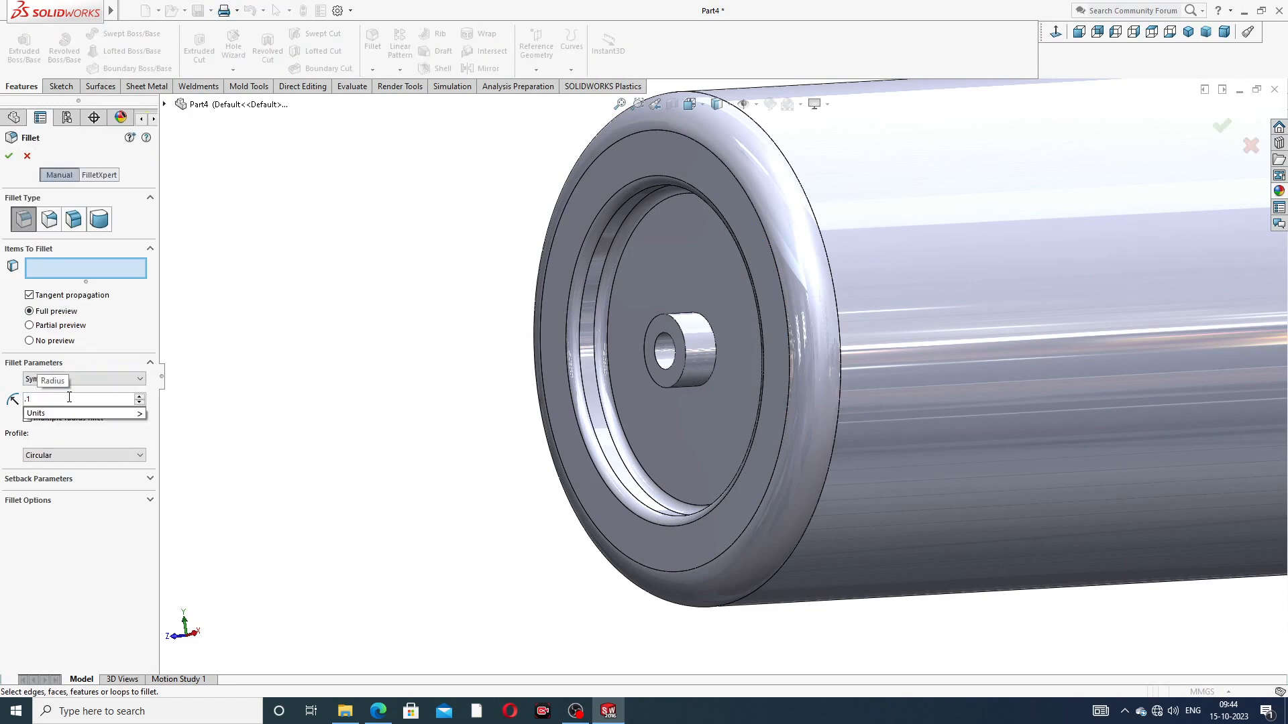
key("Return")
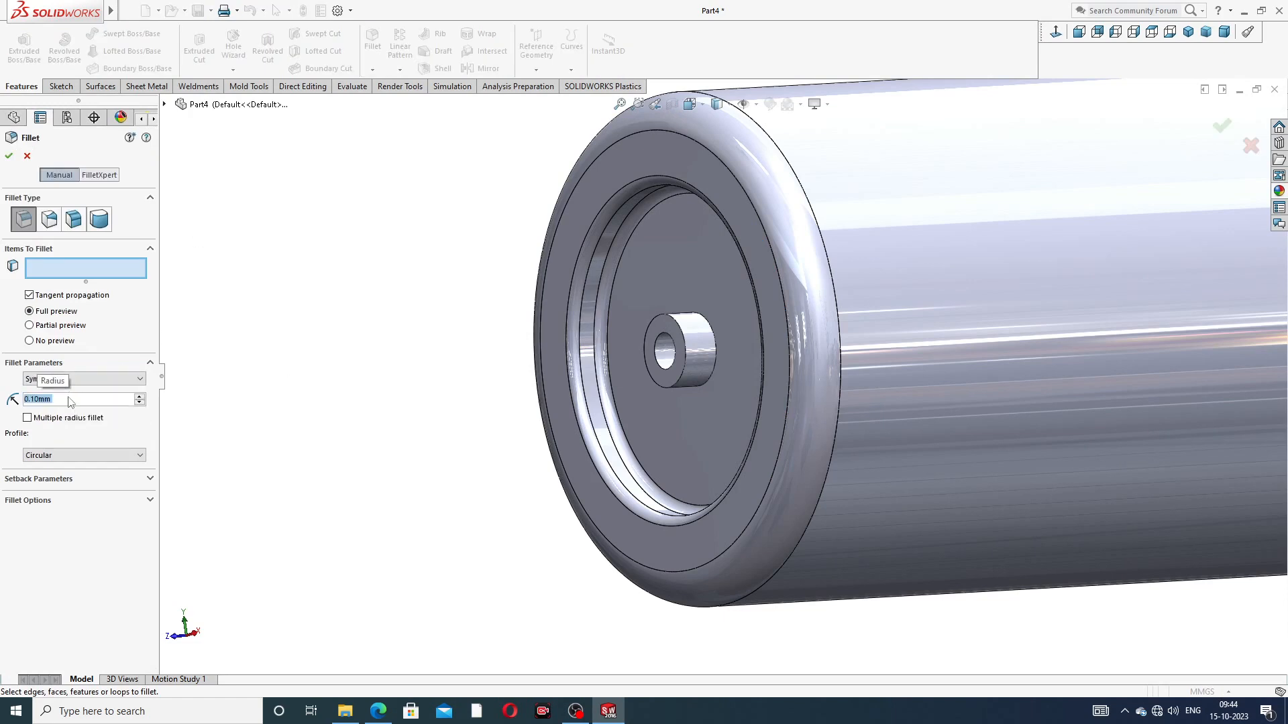
scroll(655, 352, "down", 5)
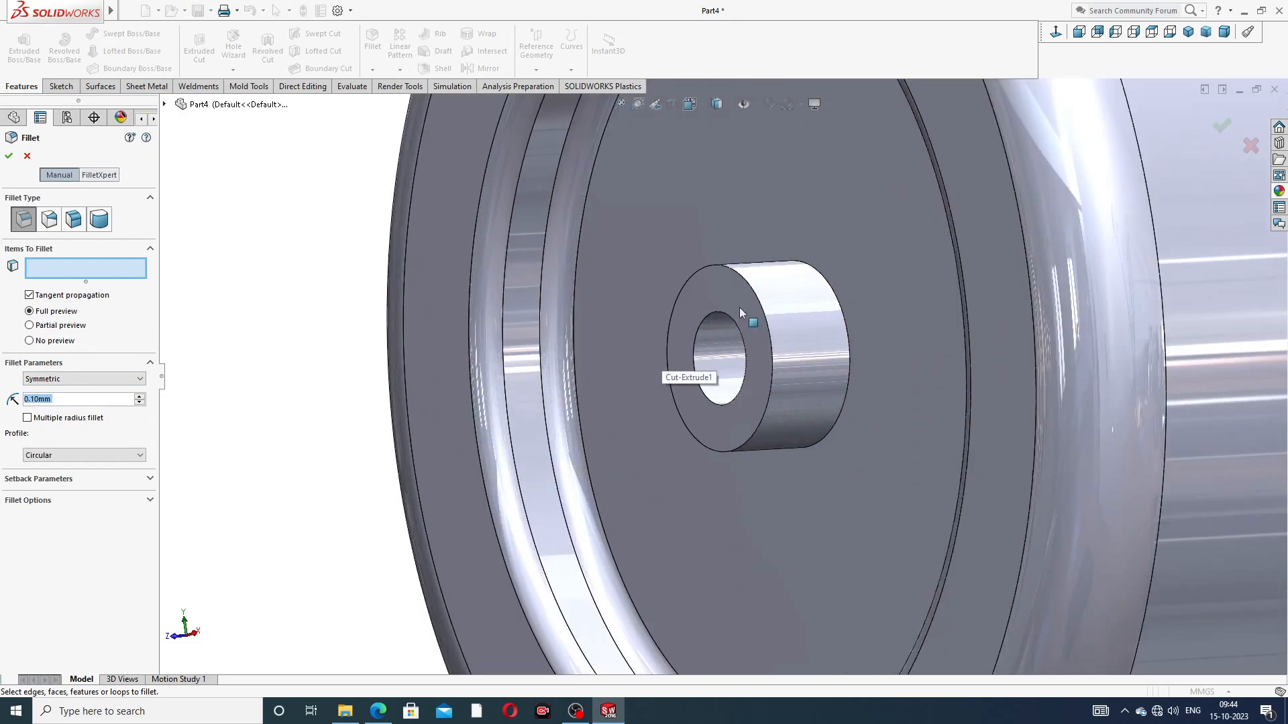
left_click(830, 287)
left_click(736, 275)
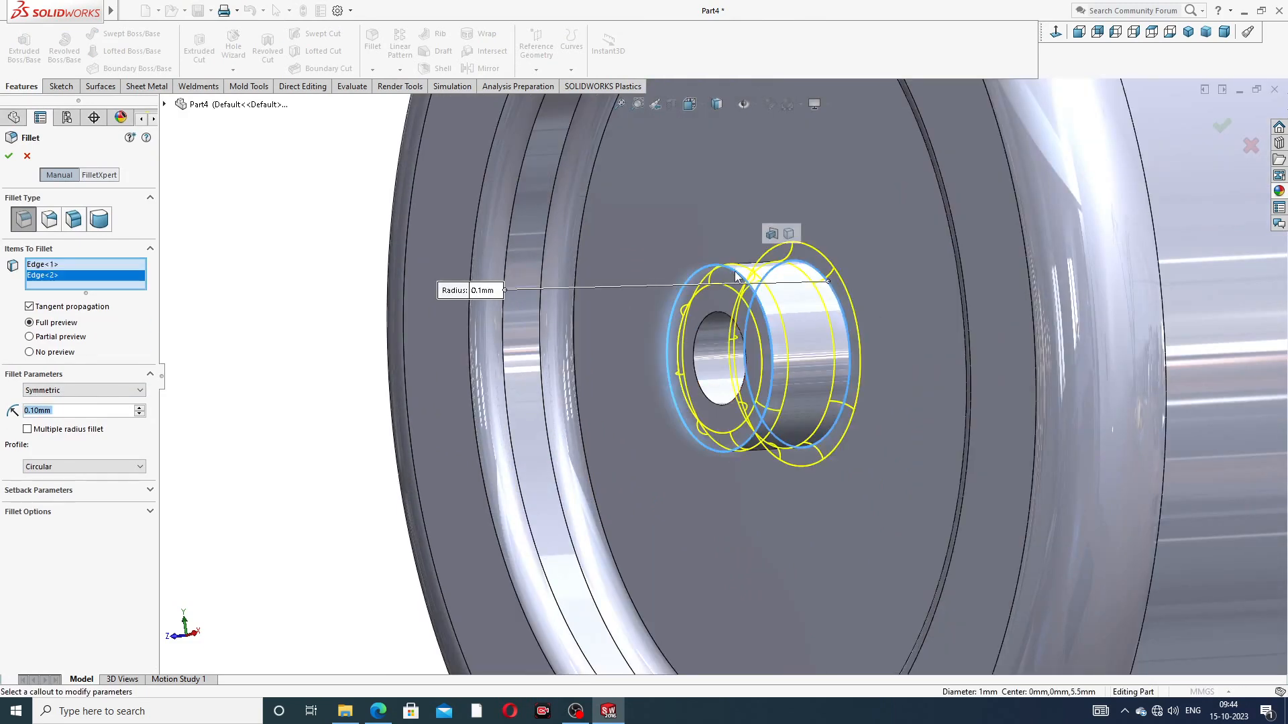
left_click(718, 314)
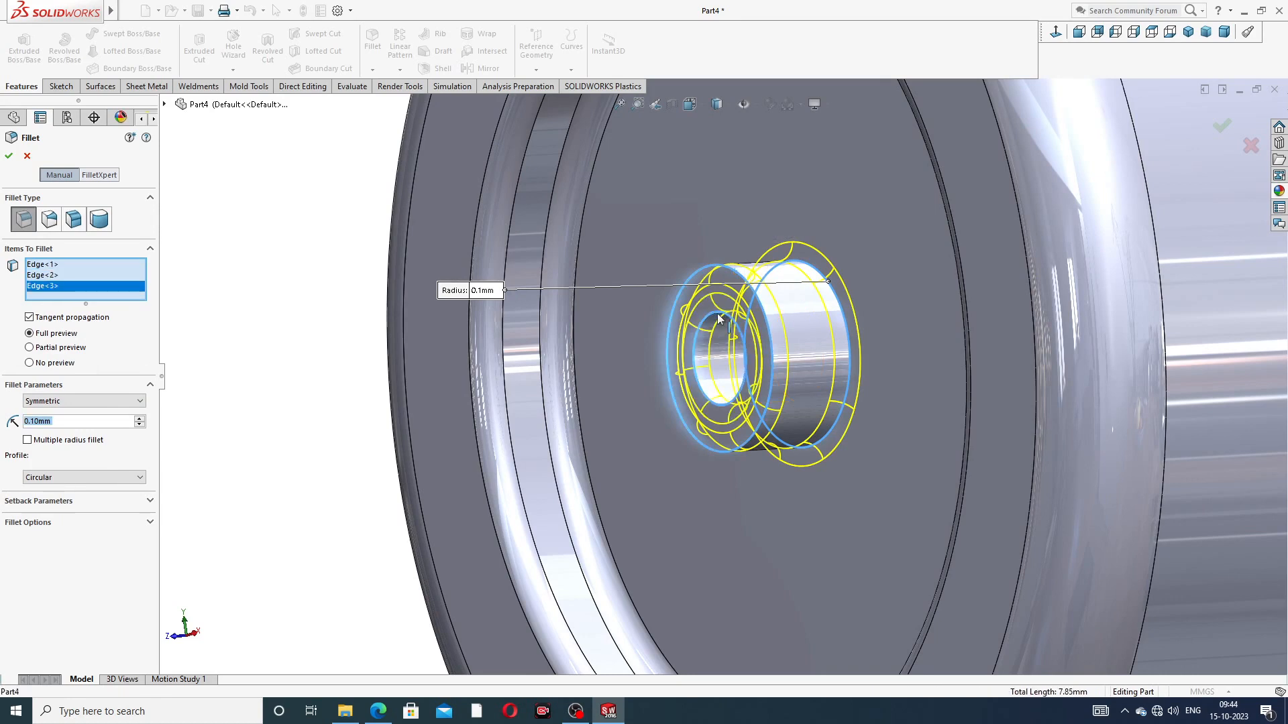
left_click(718, 312)
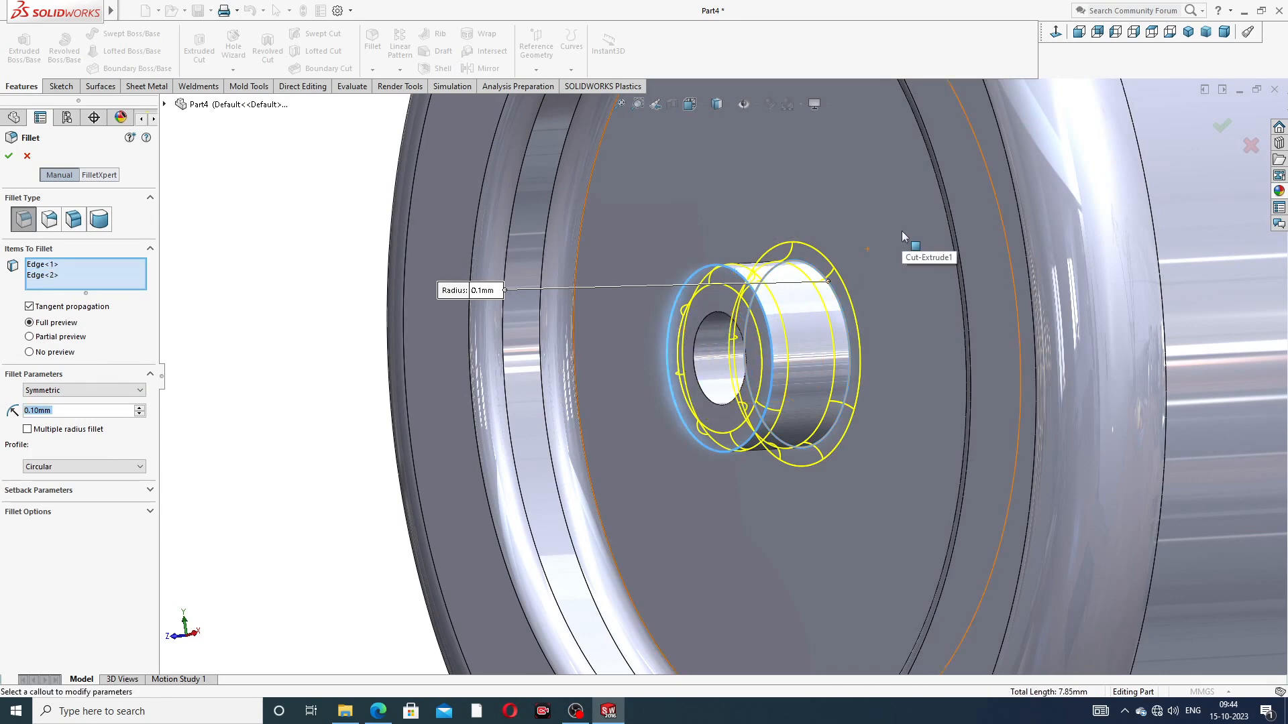
left_click(717, 314)
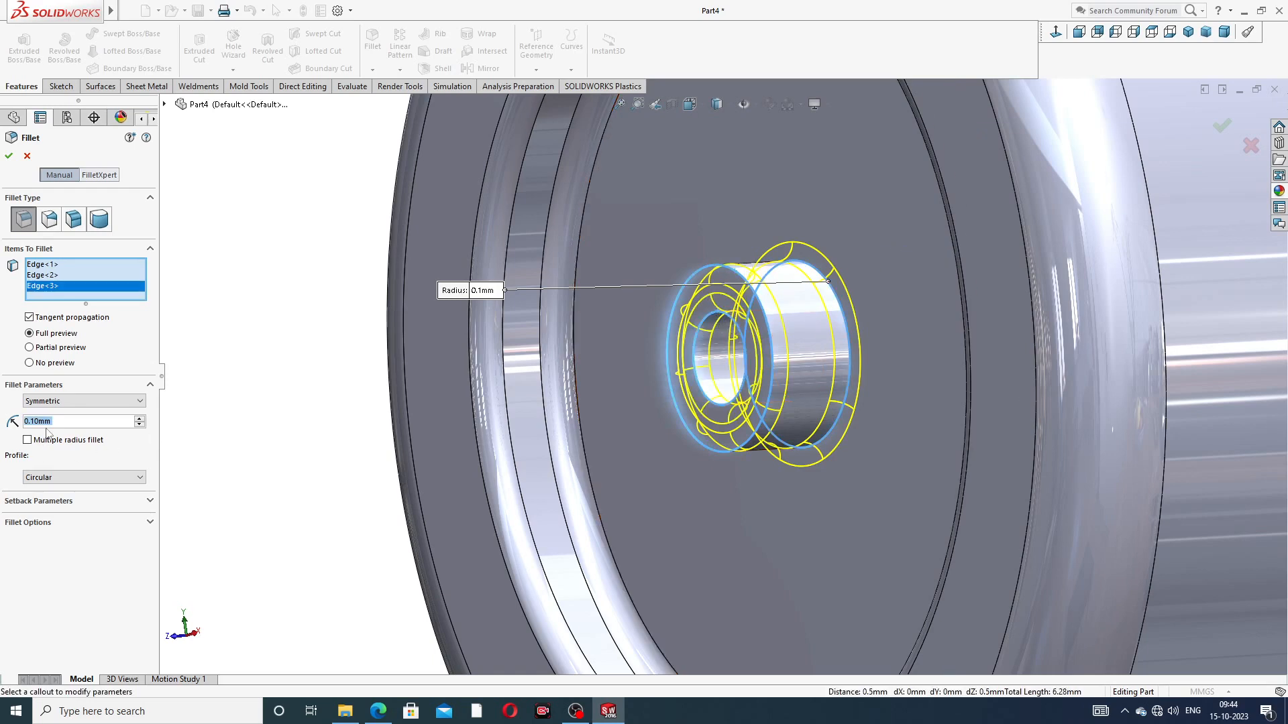
Step: Try radii of 0.07, 0.05, 0.09 and 0.01 mm for the central boss fillet
key("BackSpace")
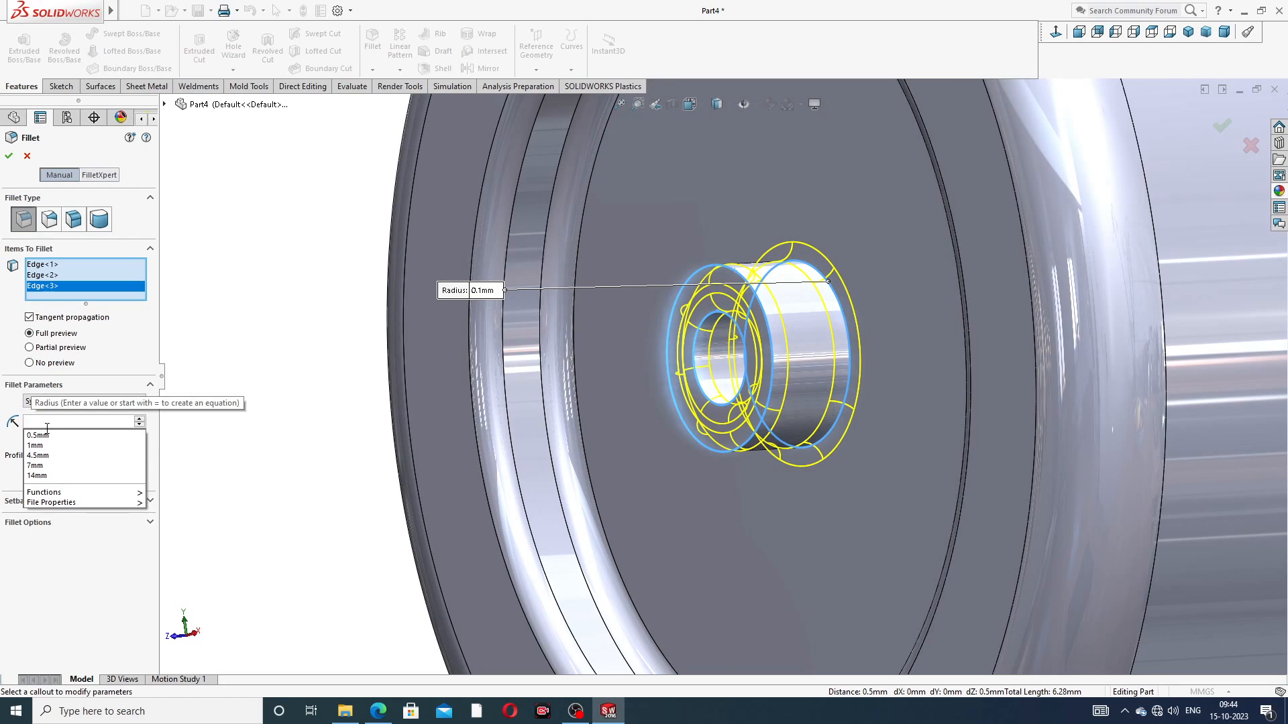
type(".0")
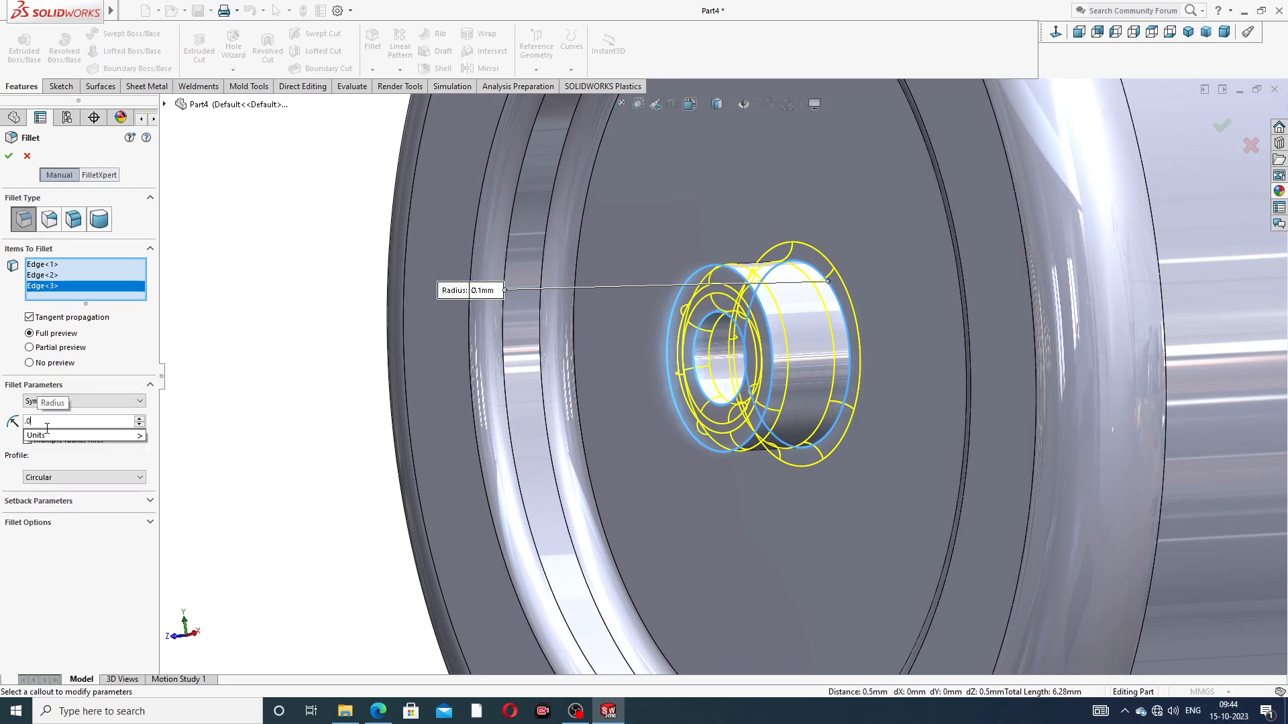
type("7")
key("Return")
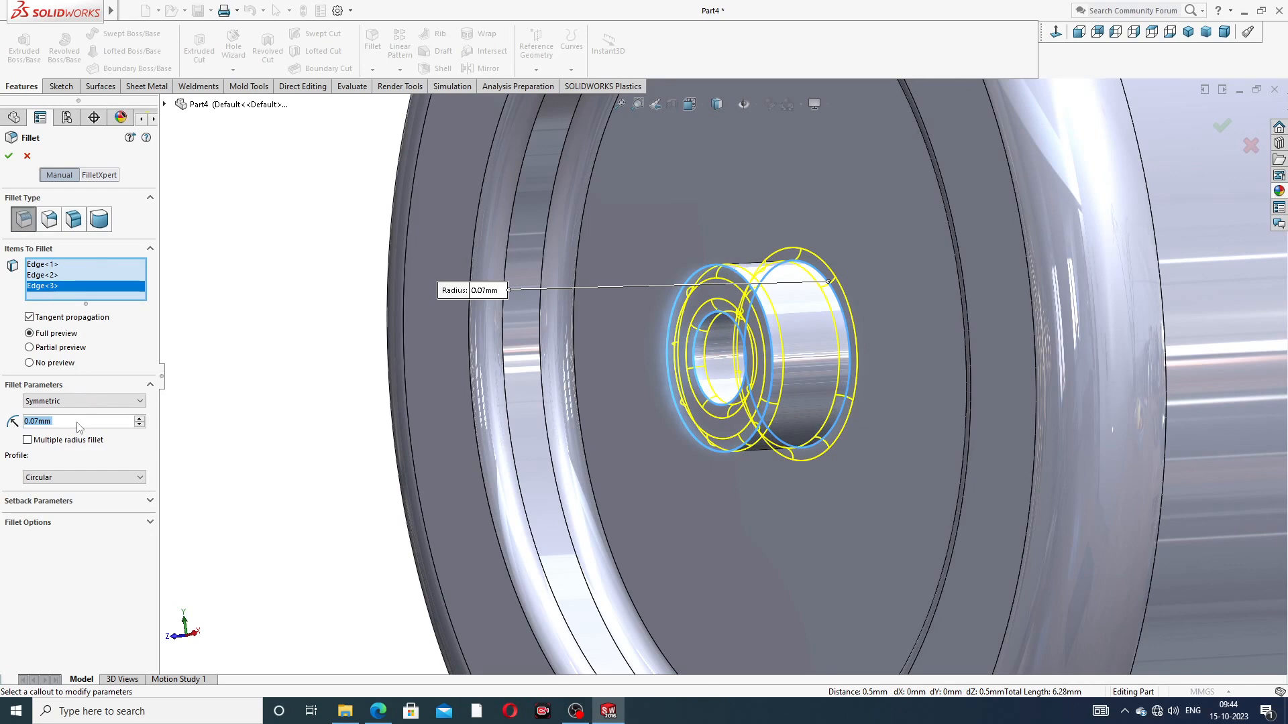
type(".05")
key("Return")
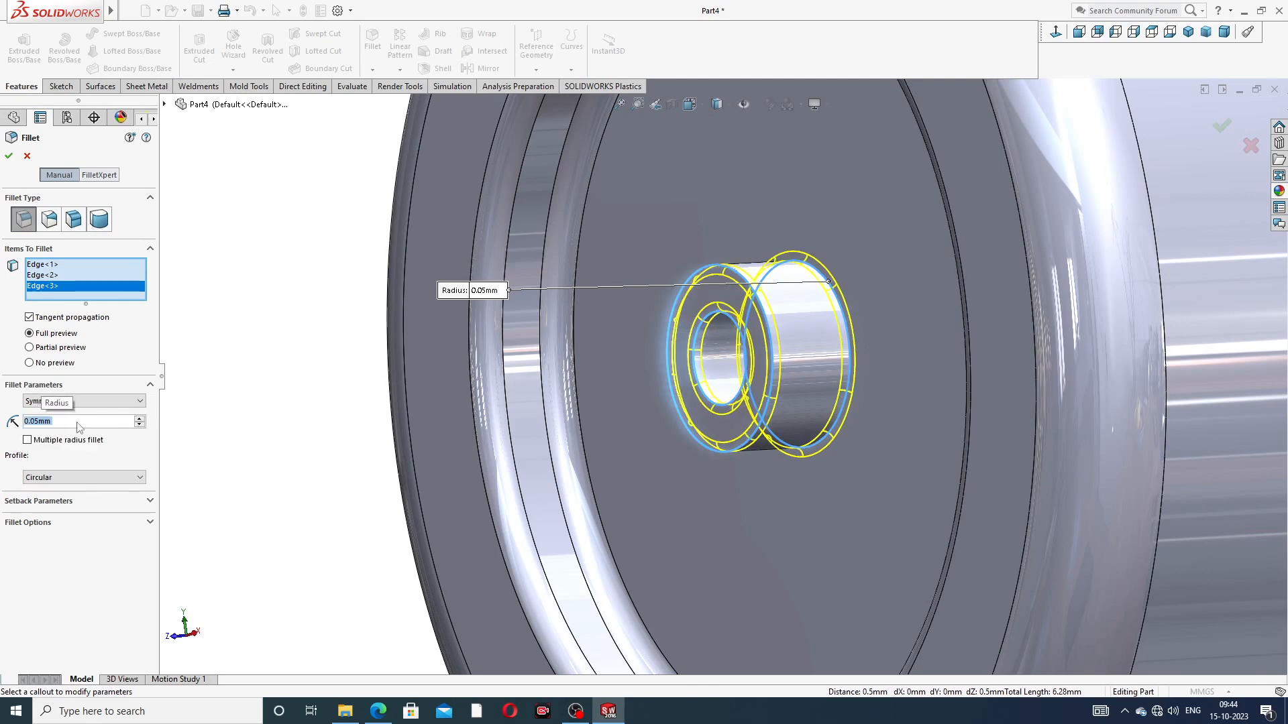
key("BackSpace")
type(".09")
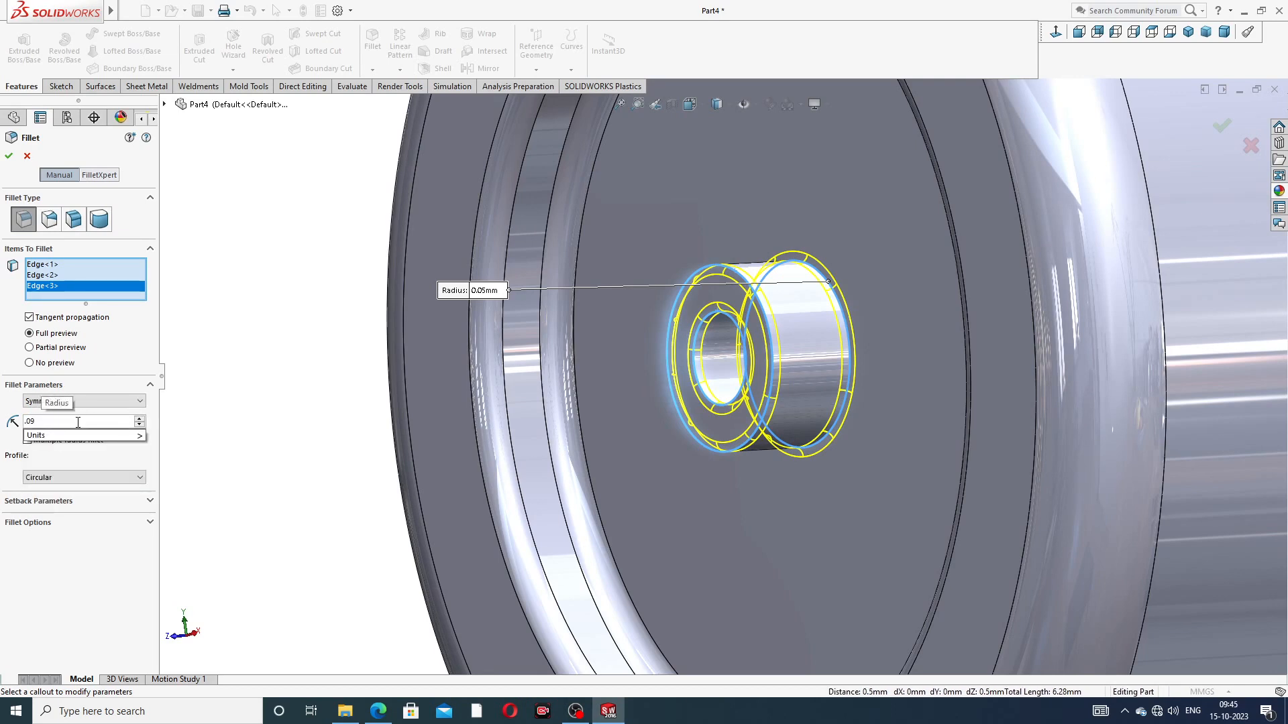
key("Return")
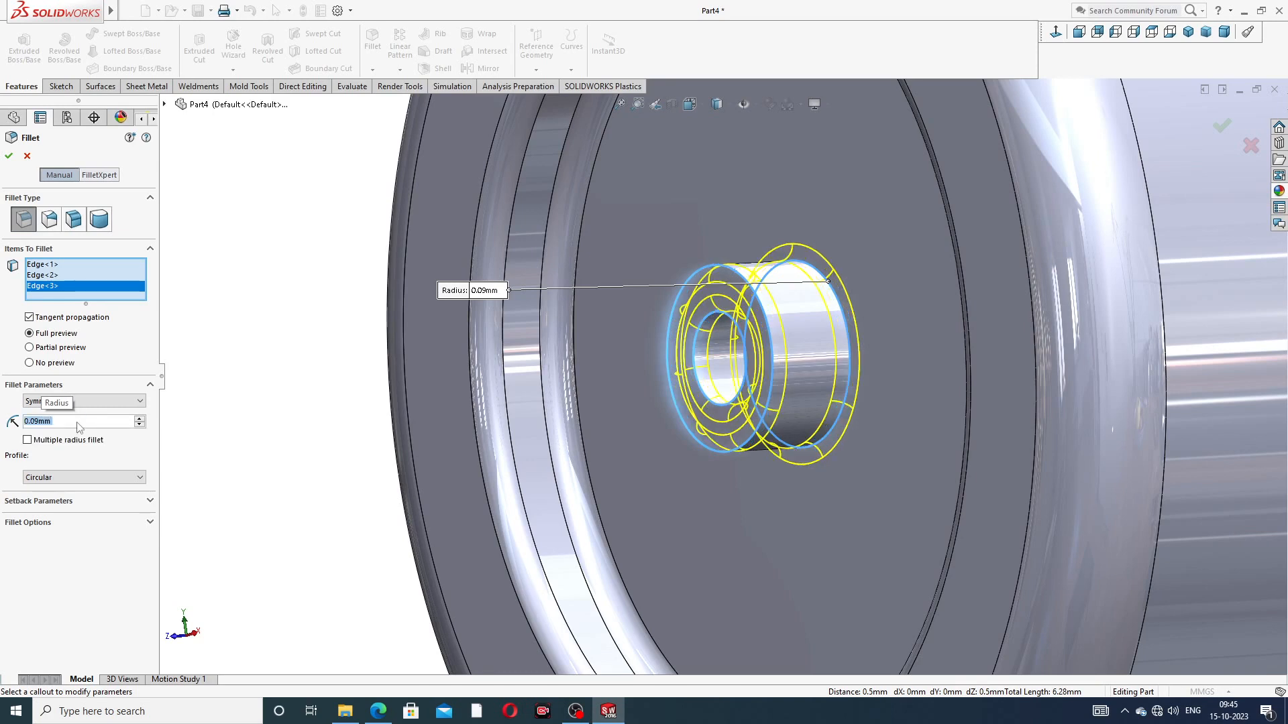
key("BackSpace")
type(".")
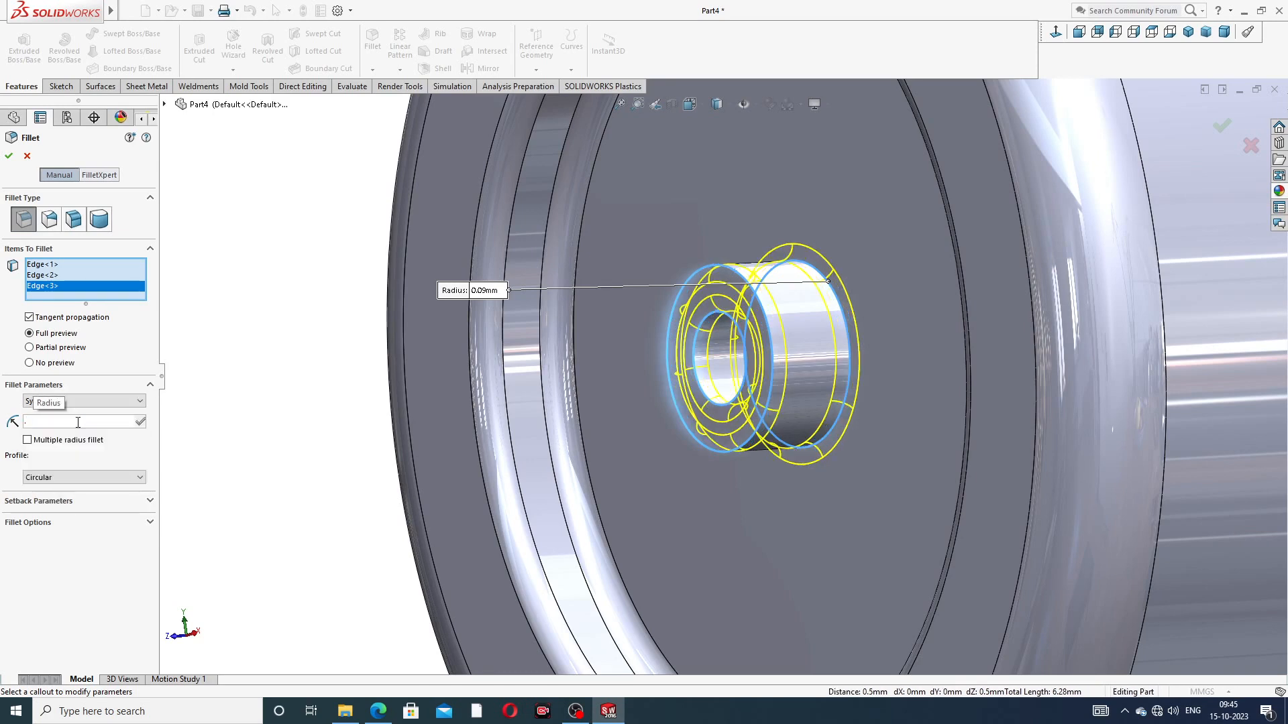
type("01mm")
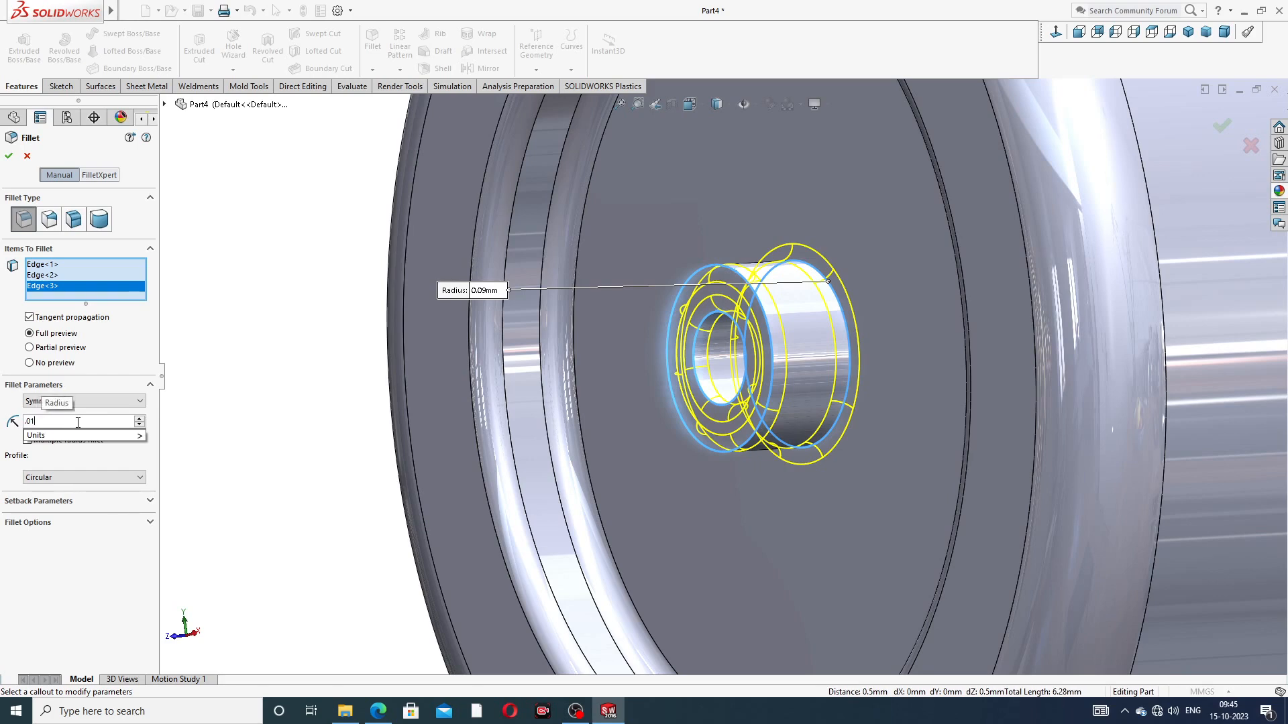
key("Return")
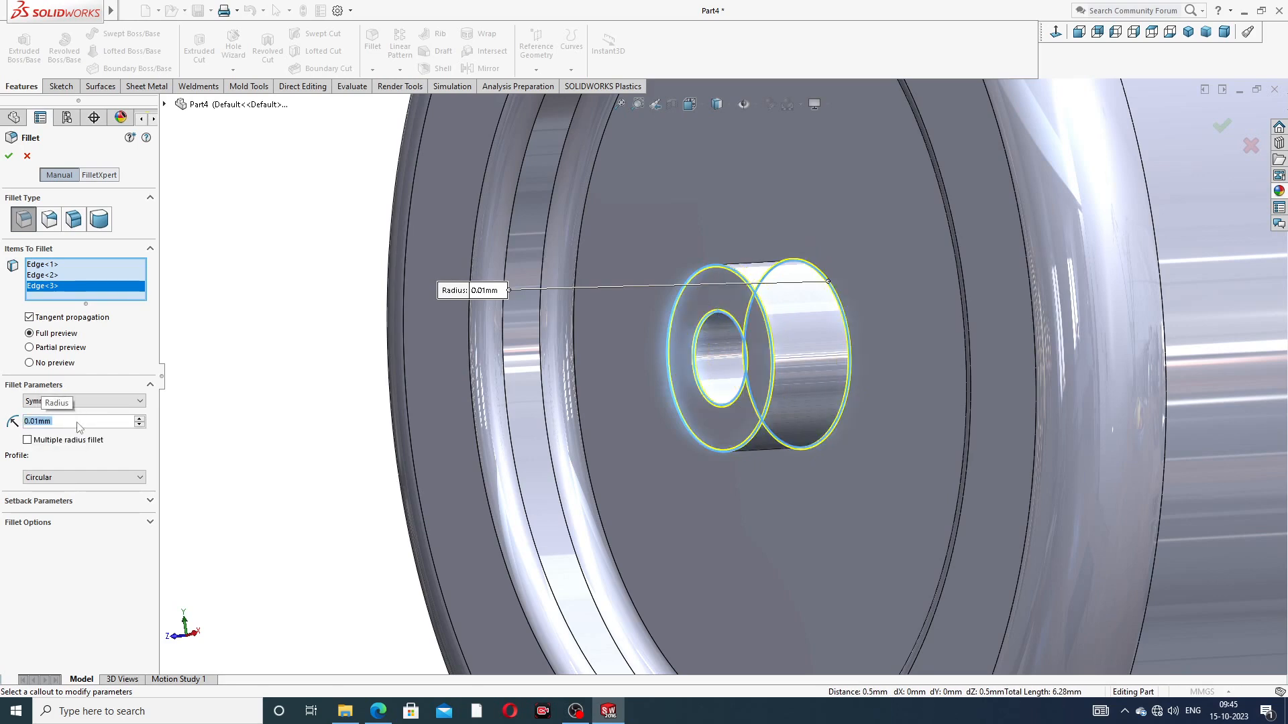
Step: Set the central boss fillet's radius to 0.04 mm and create it on the three selected edges
key("BackSpace")
type(".04")
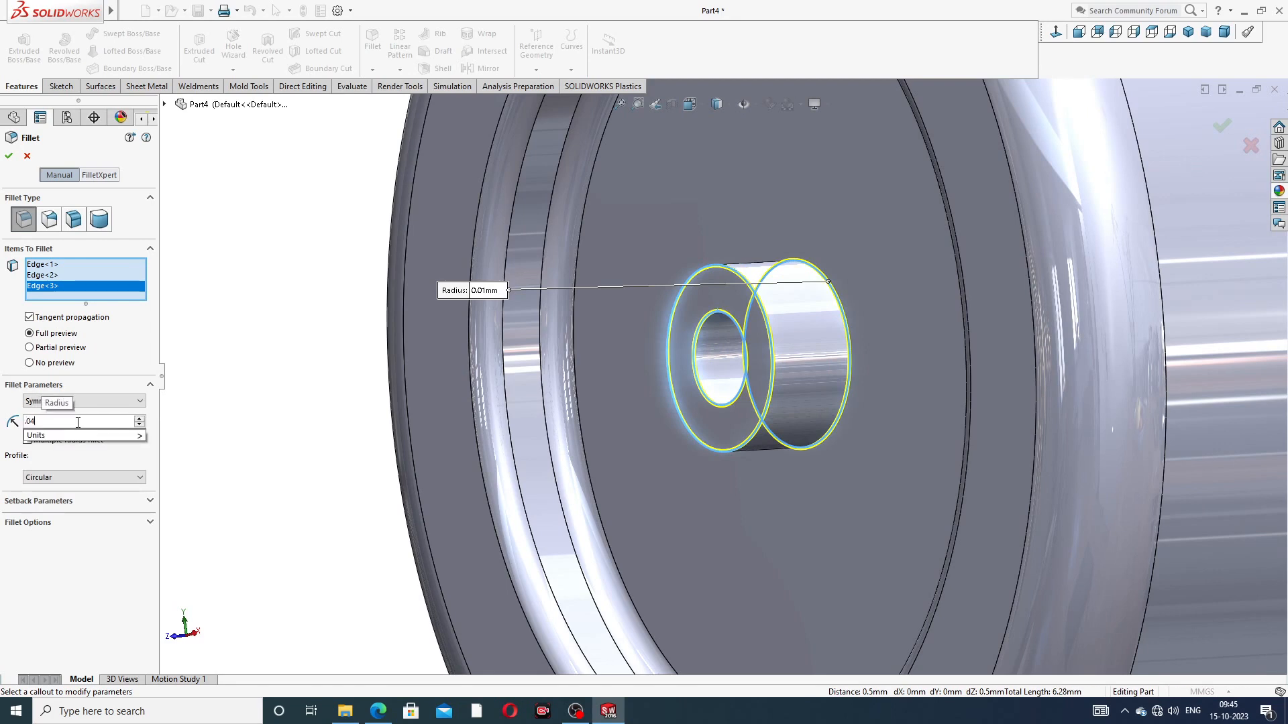
key("Return")
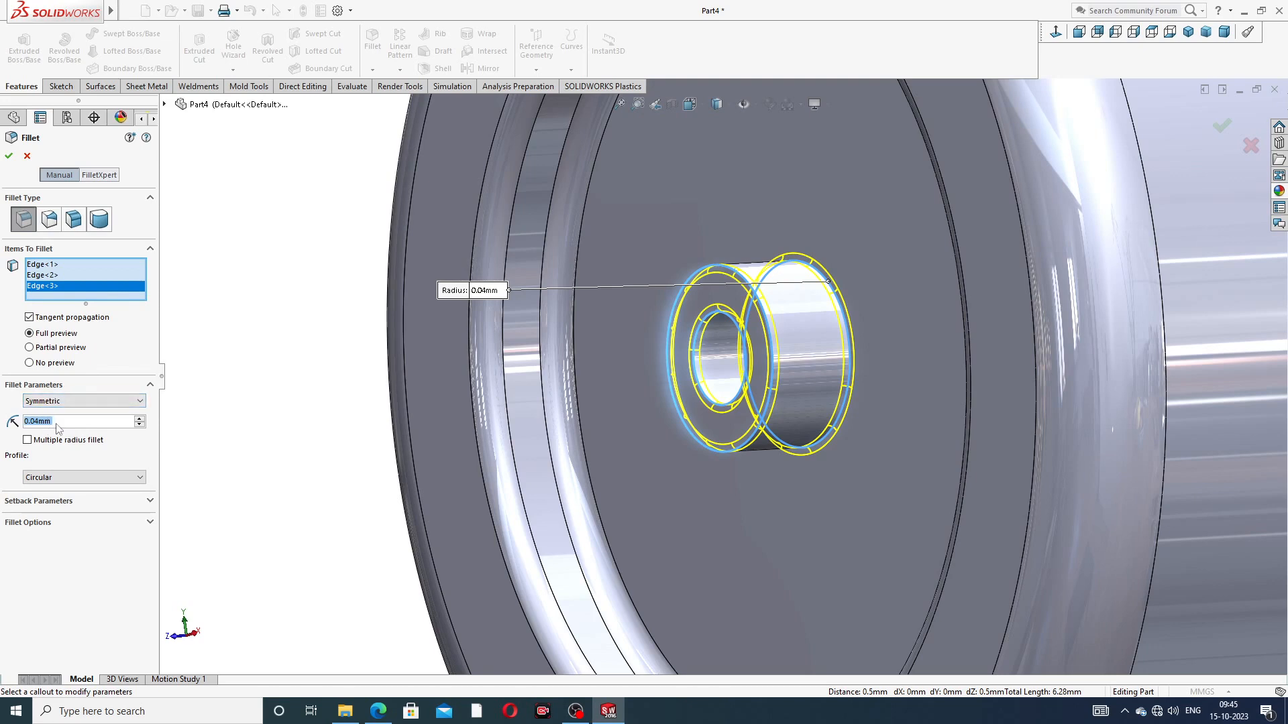
left_click(9, 156)
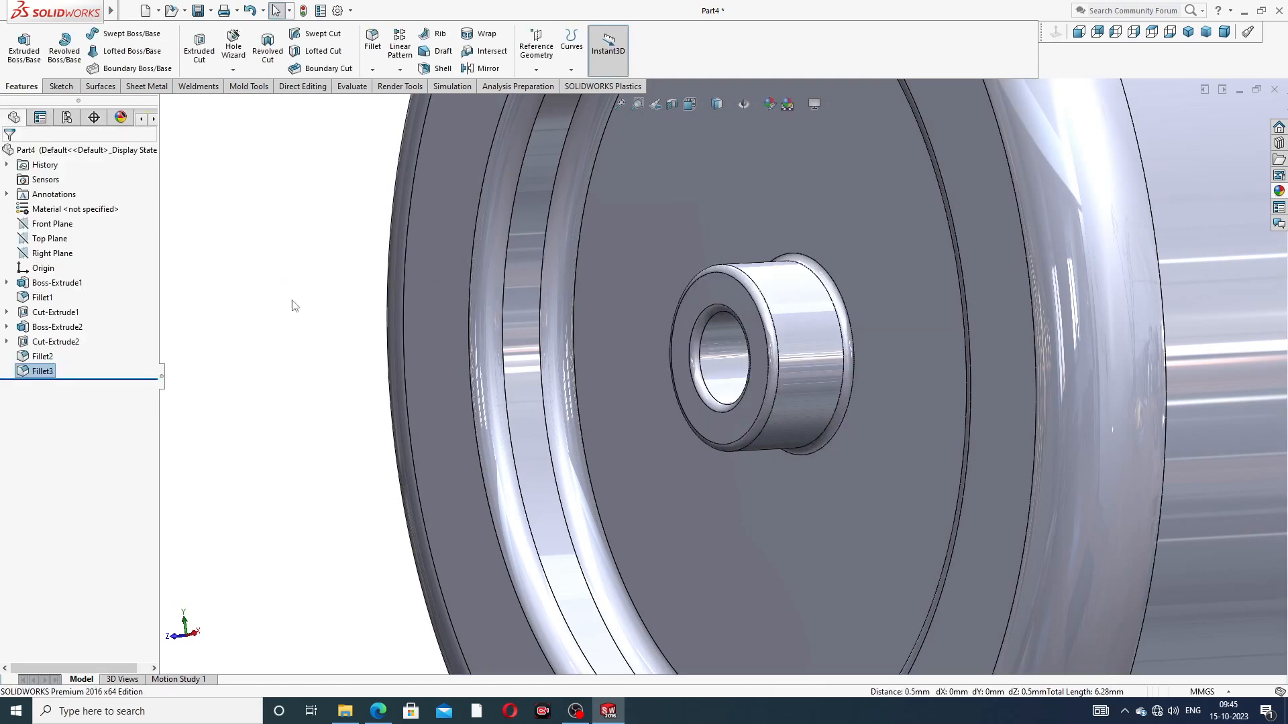
scroll(839, 308, "up", 5)
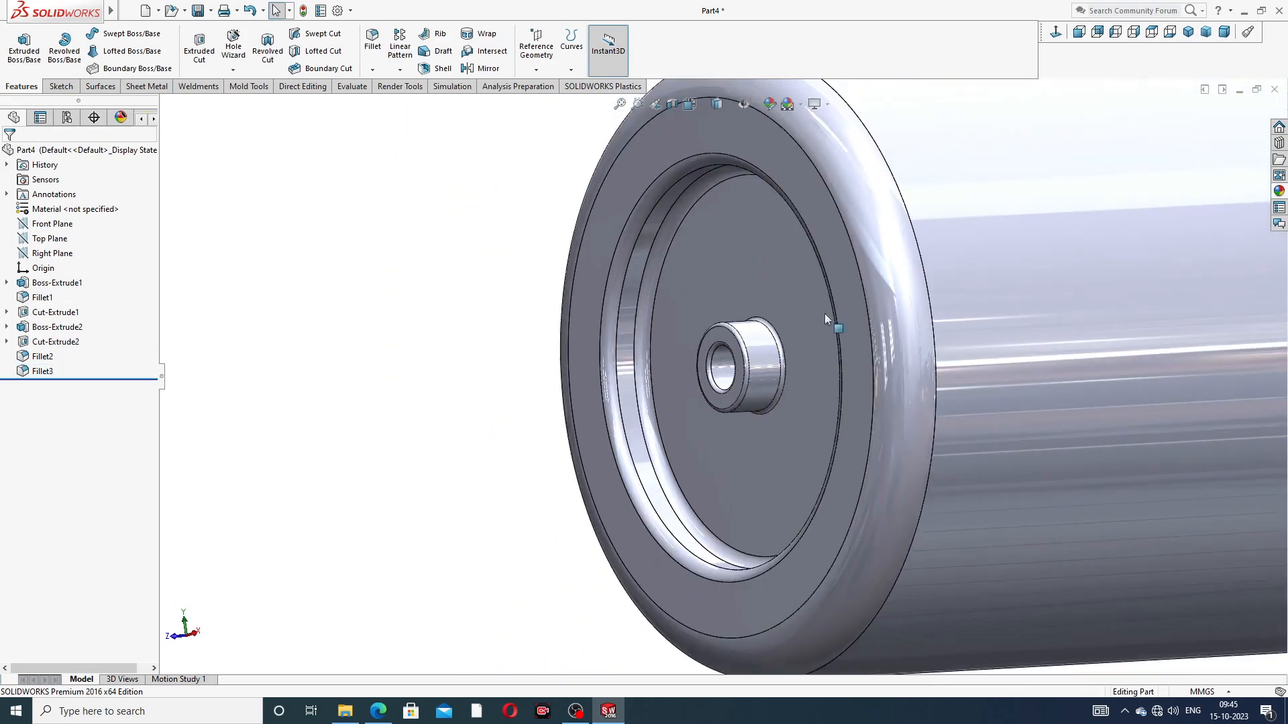
middle_click_drag(805, 334, 746, 396)
scroll(747, 396, "down", 4)
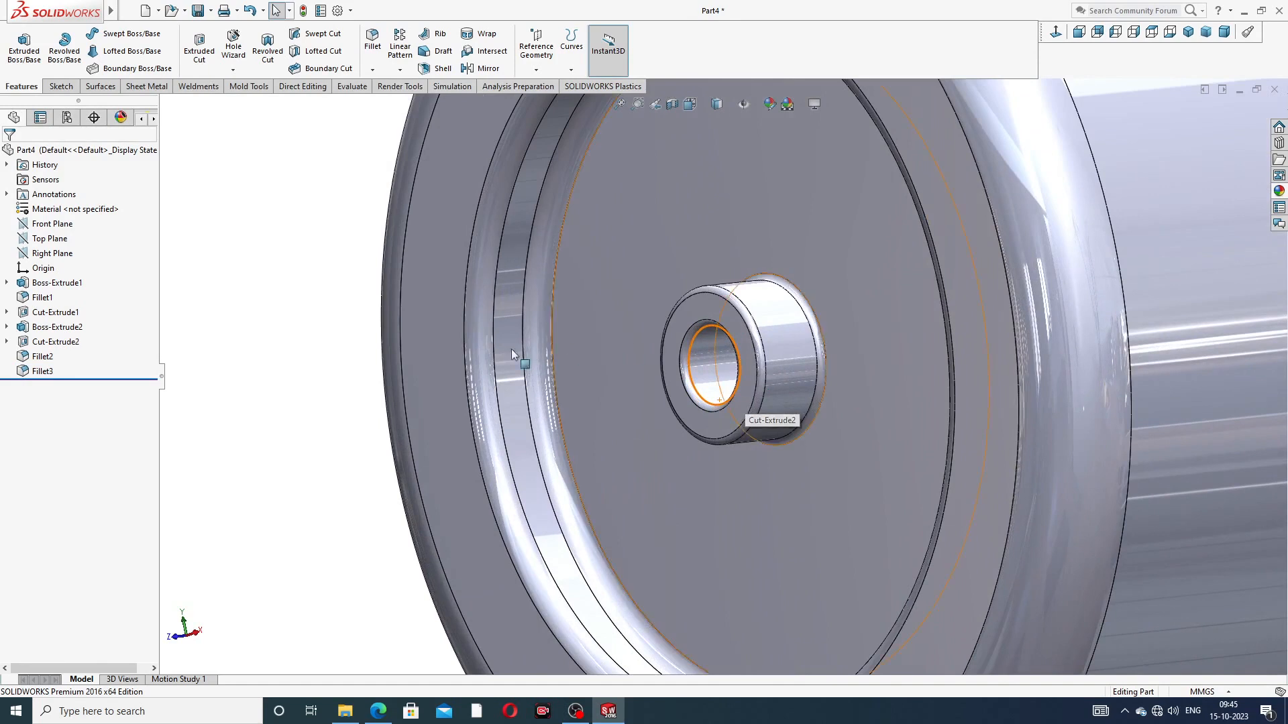
Step: Edit the central boss fillet and set its radius to 0.06 mm
left_click(50, 372)
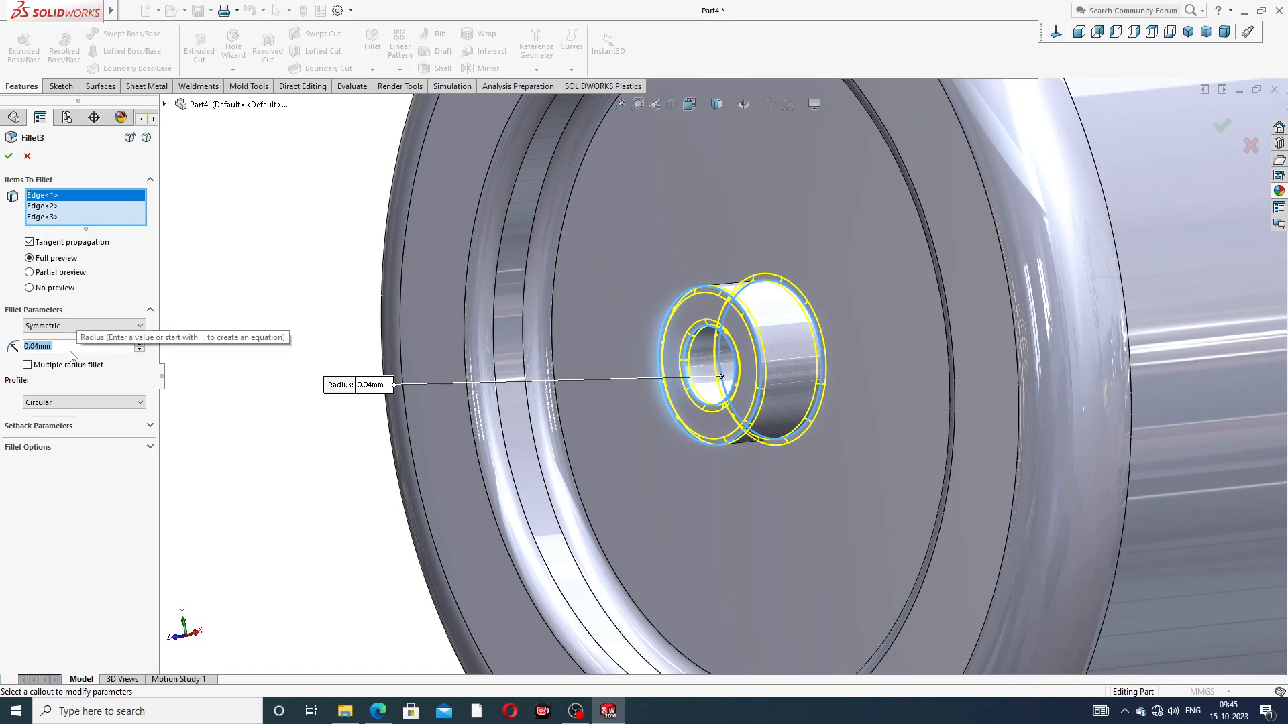
left_click(38, 348)
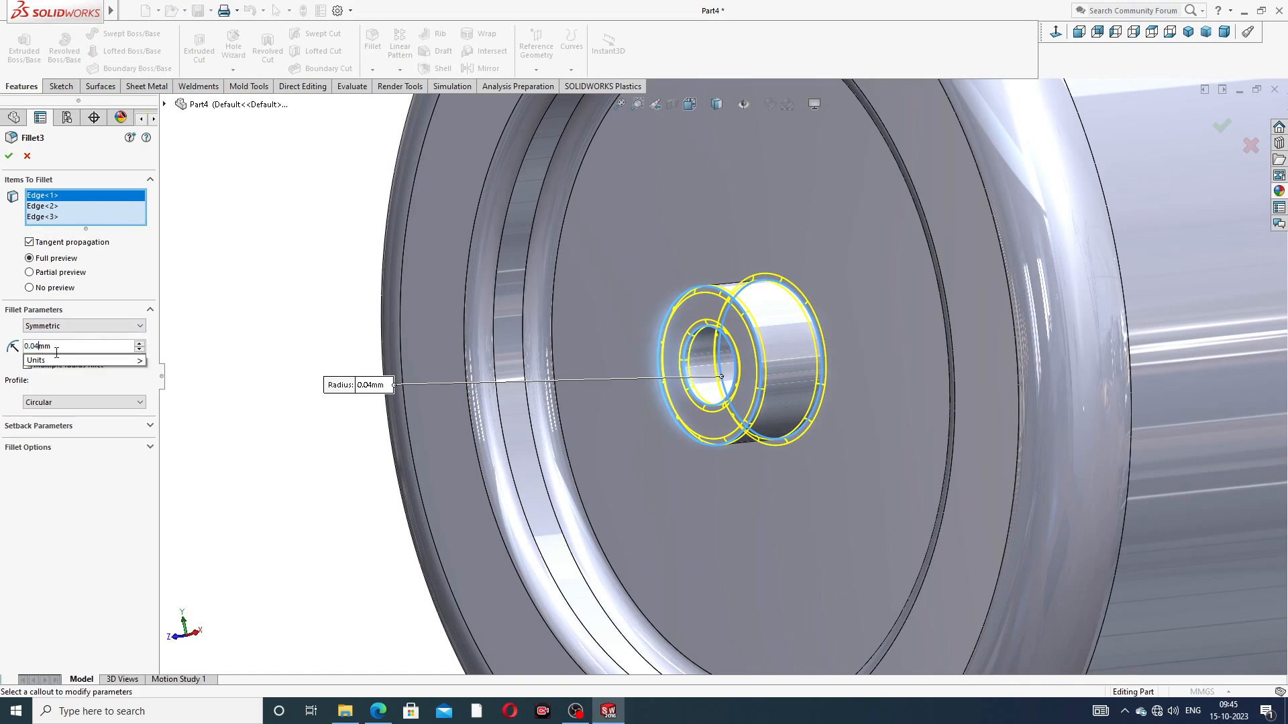
key("BackSpace")
type("6")
key("Return")
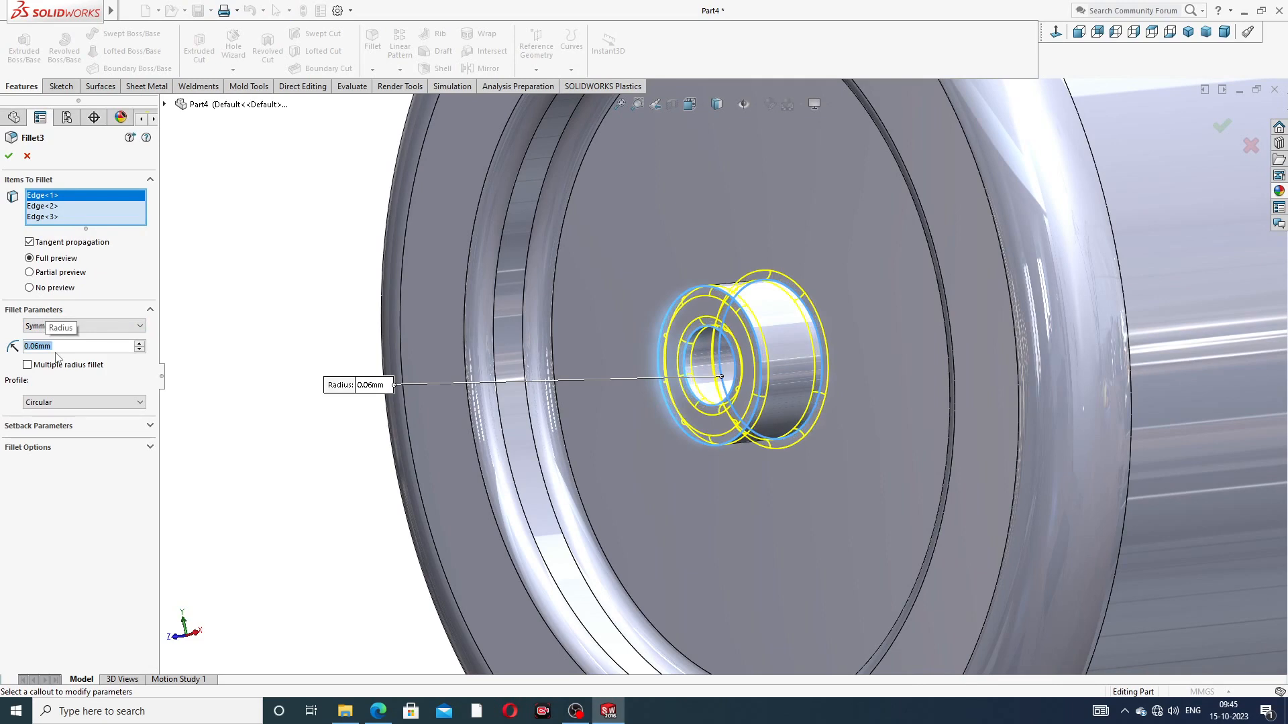
left_click(8, 155)
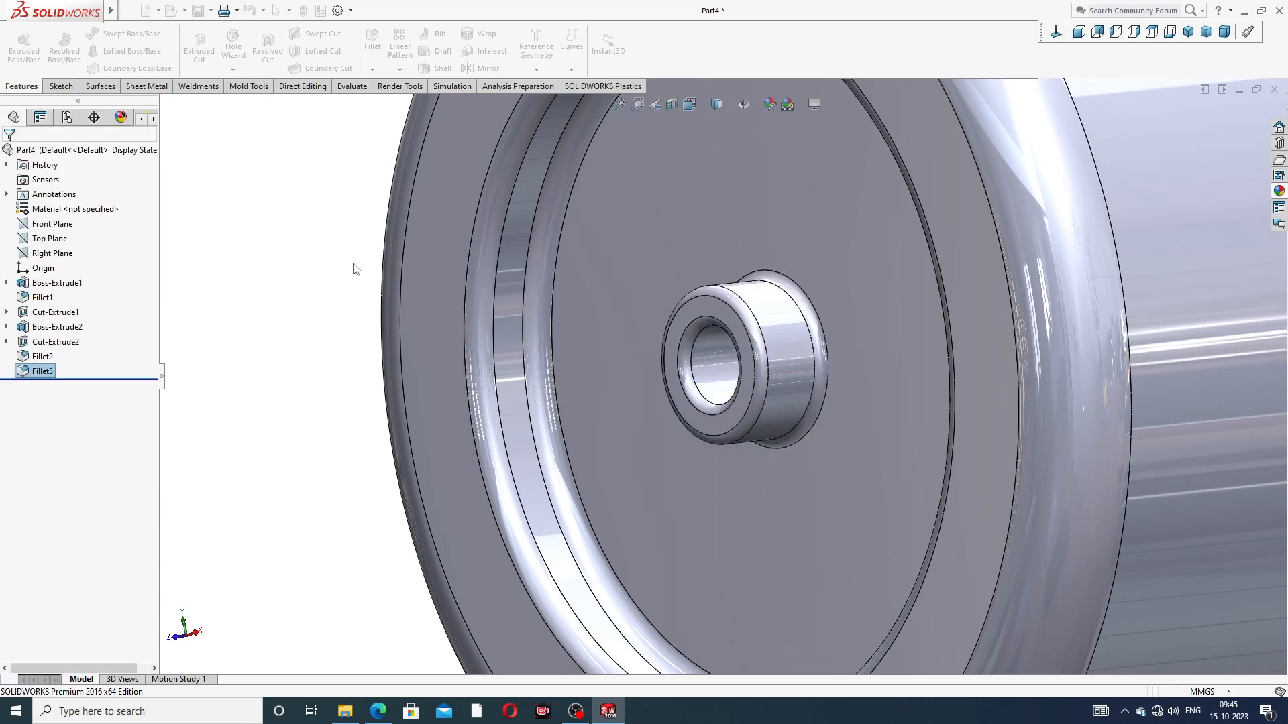
scroll(860, 324, "up", 3)
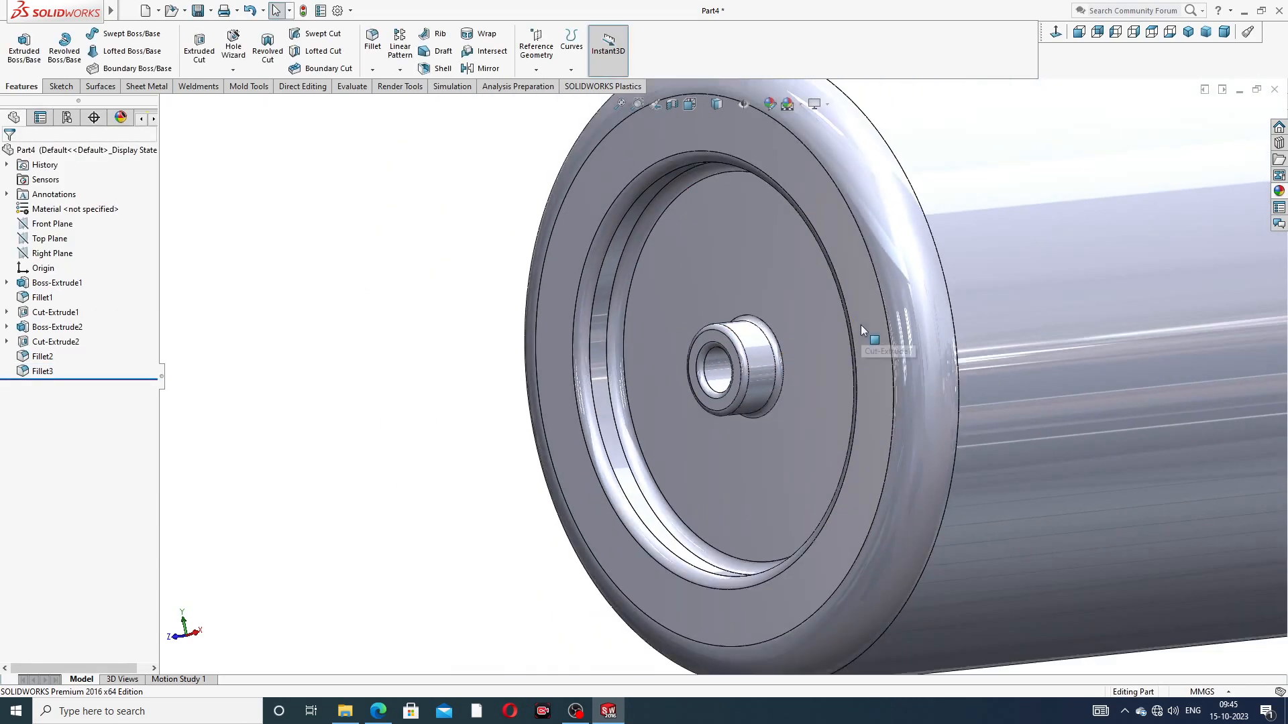
Step: Set up a Mirror about the Front Plane with the end recess cut and central boss, leaving out the roller's outer edge fillet
scroll(778, 360, "up", 2)
middle_click_drag(779, 372, 925, 336)
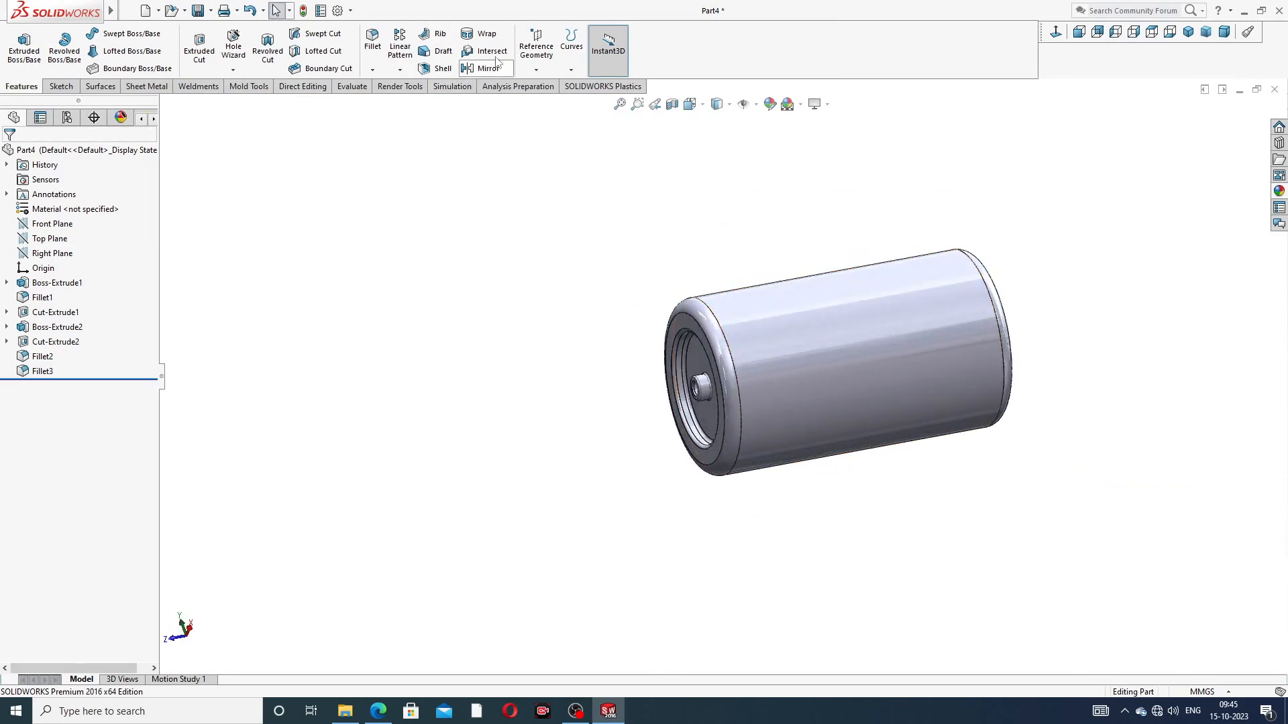
left_click(65, 226)
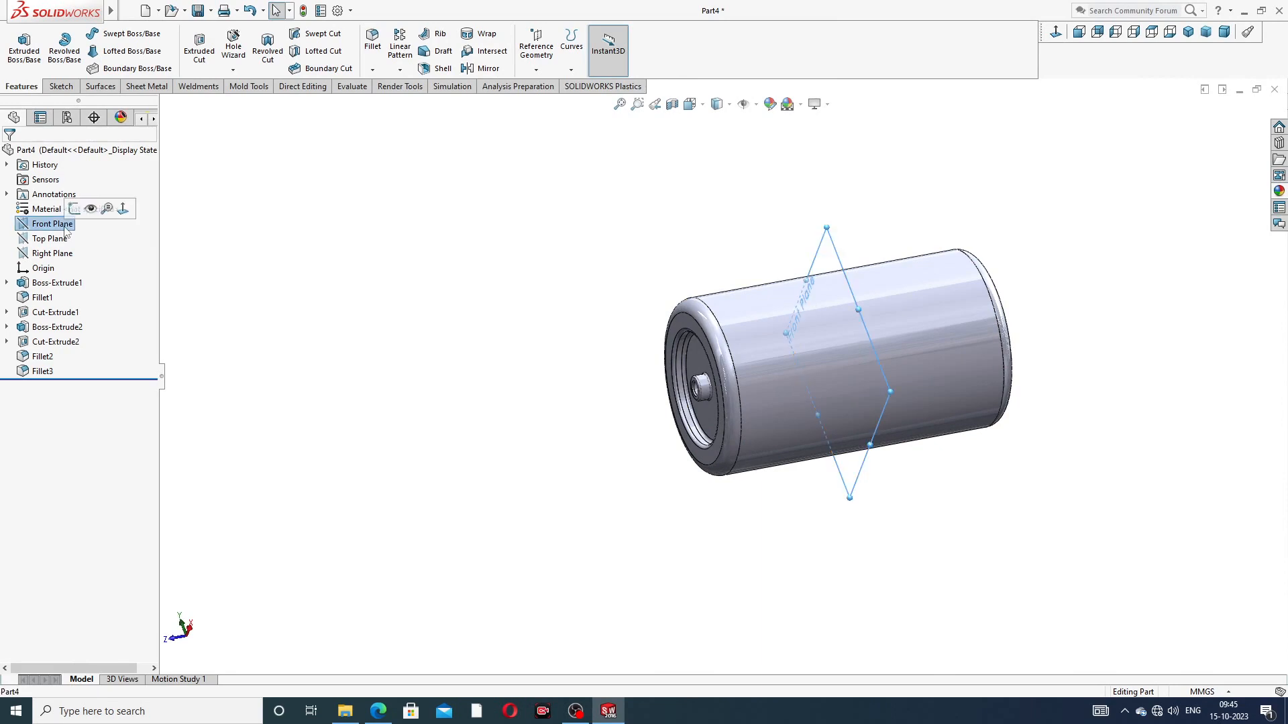
left_click(481, 69)
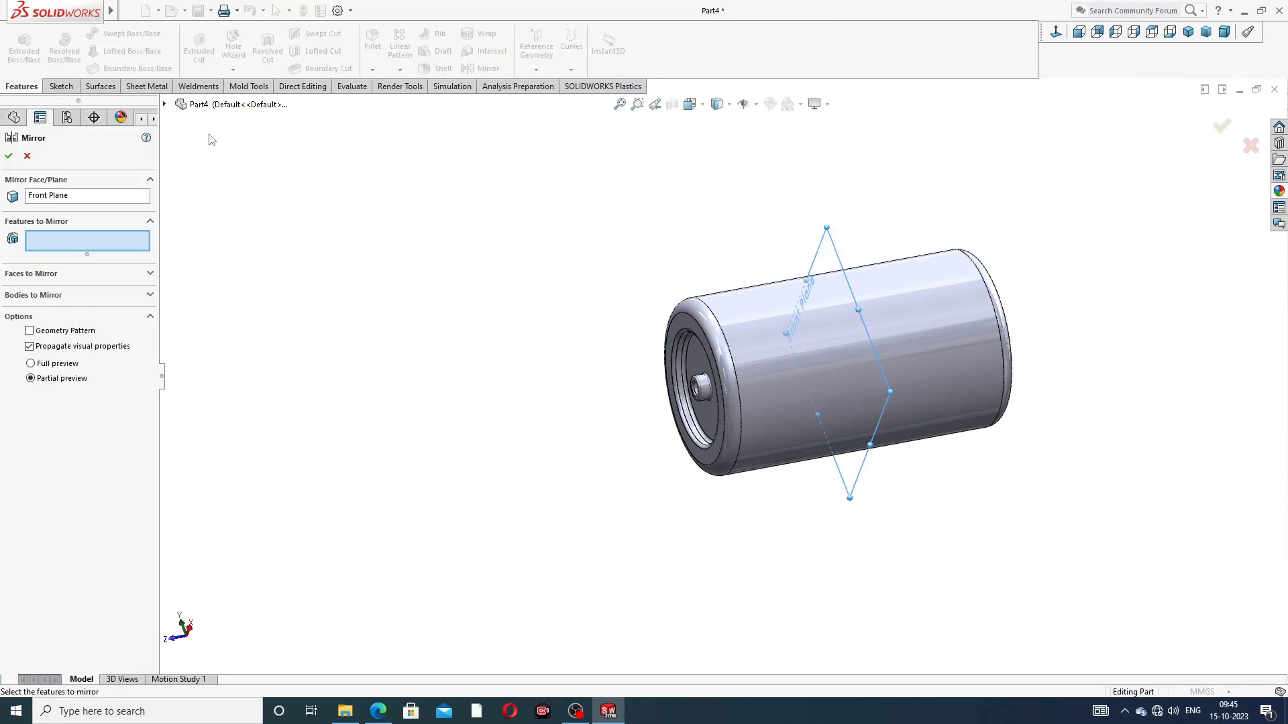
left_click(165, 105)
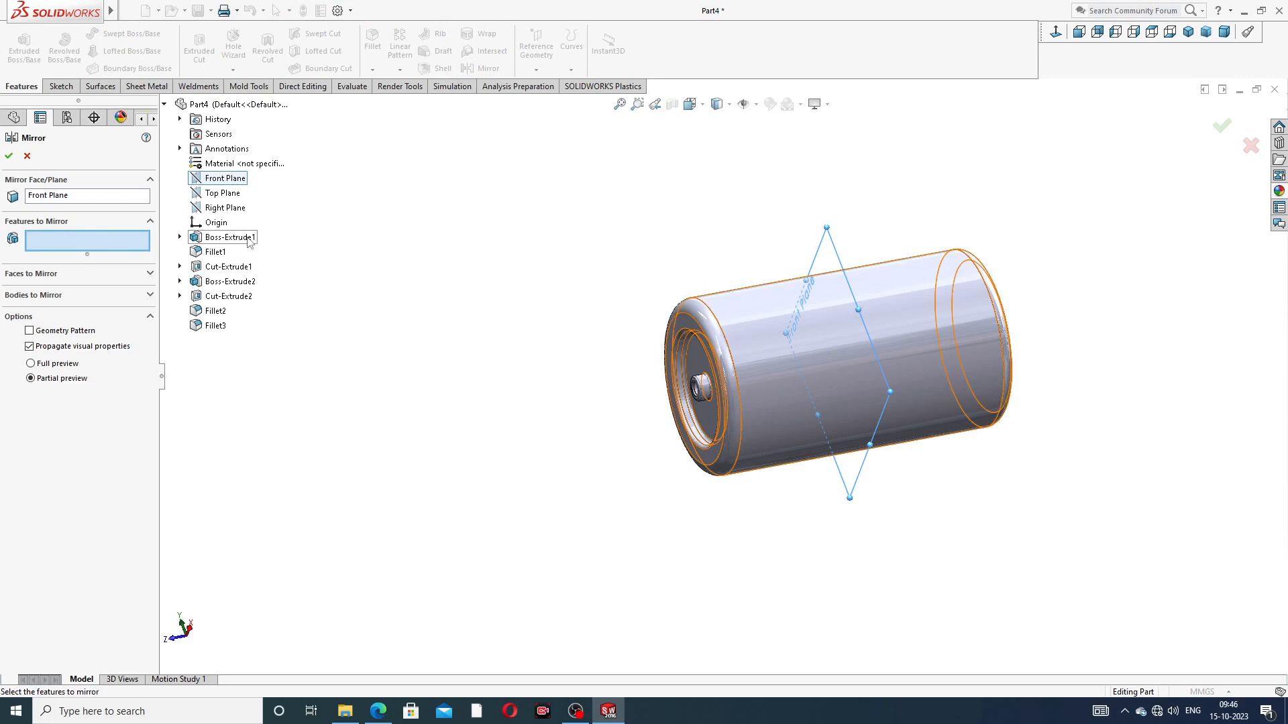
left_click(229, 267)
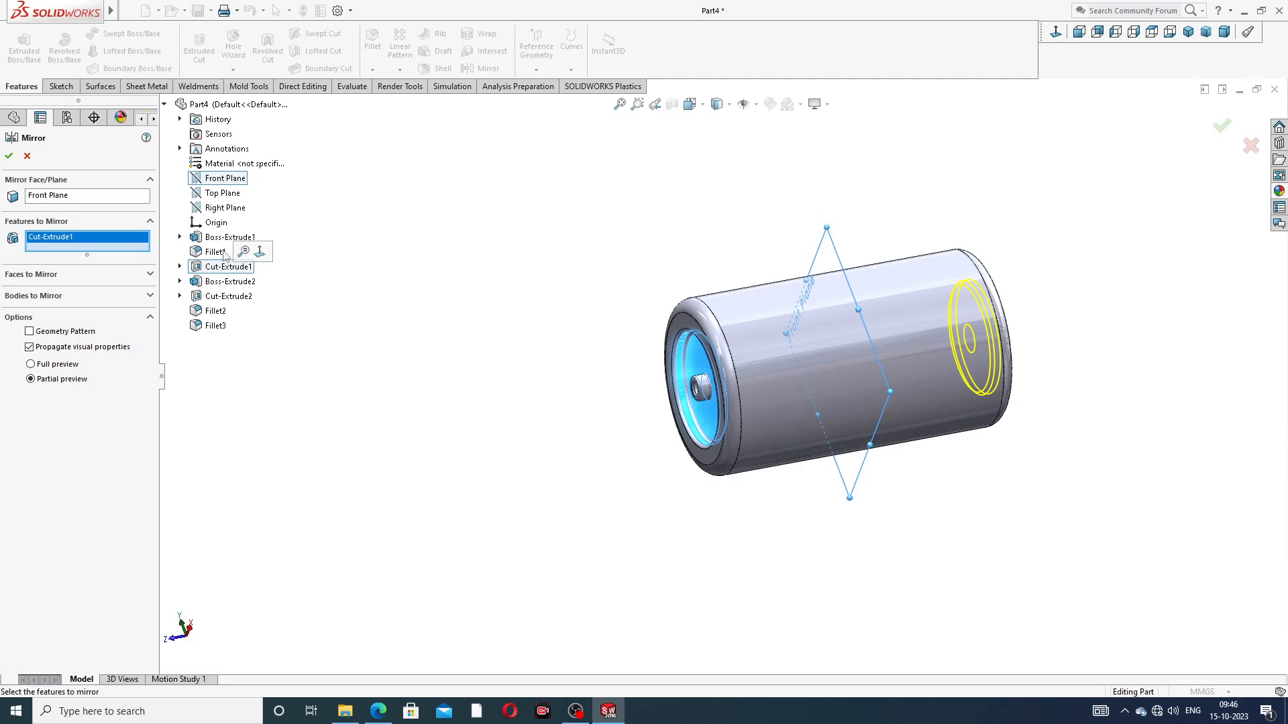
left_click(216, 252)
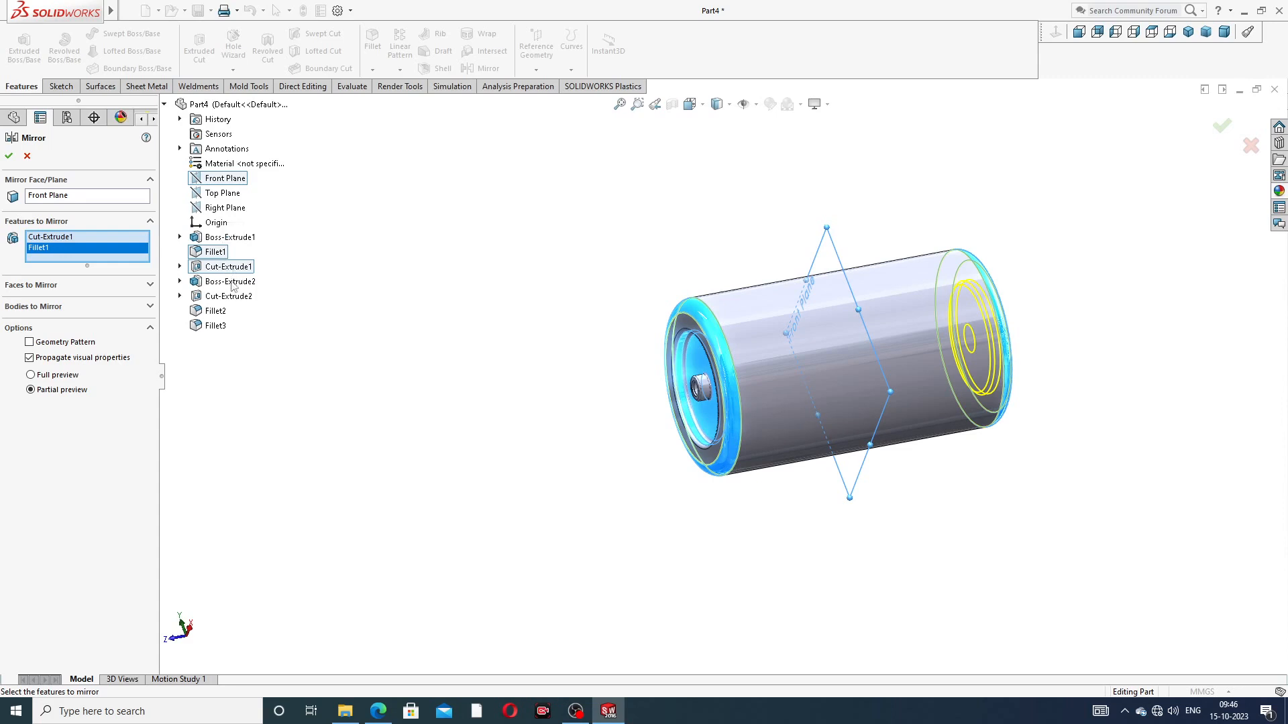
left_click(230, 282)
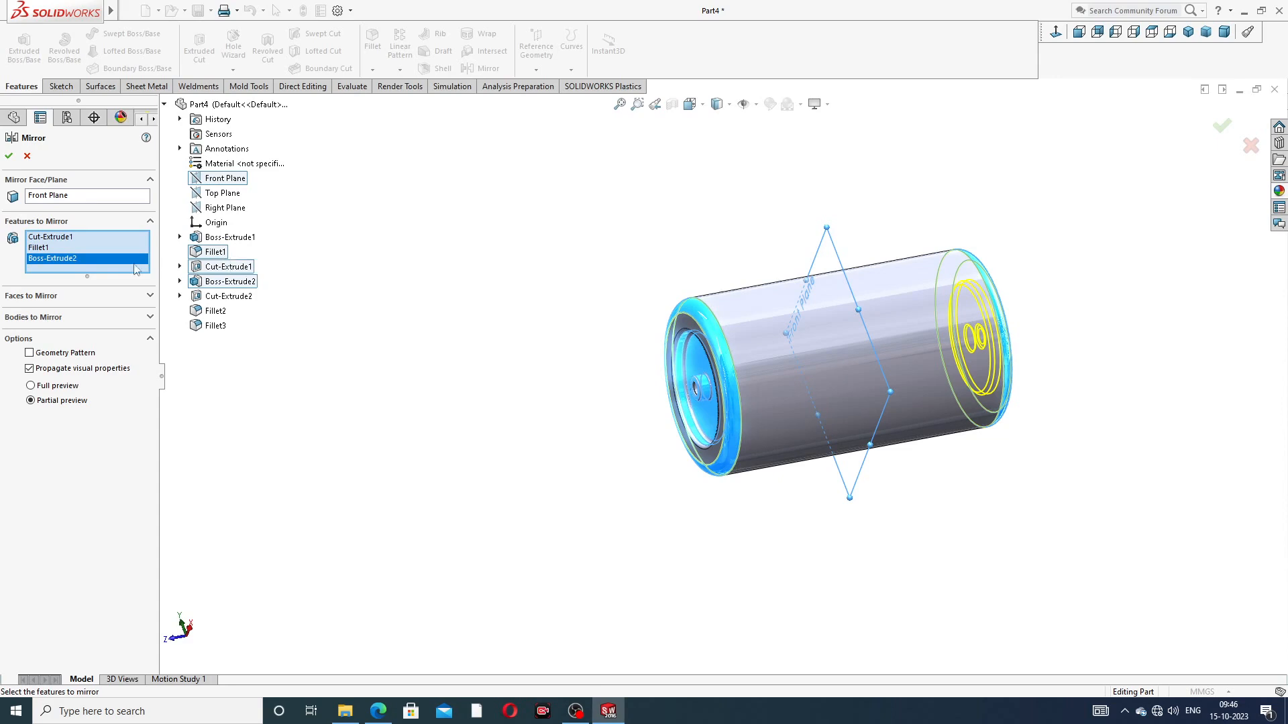
left_click(67, 248)
right_click(70, 248)
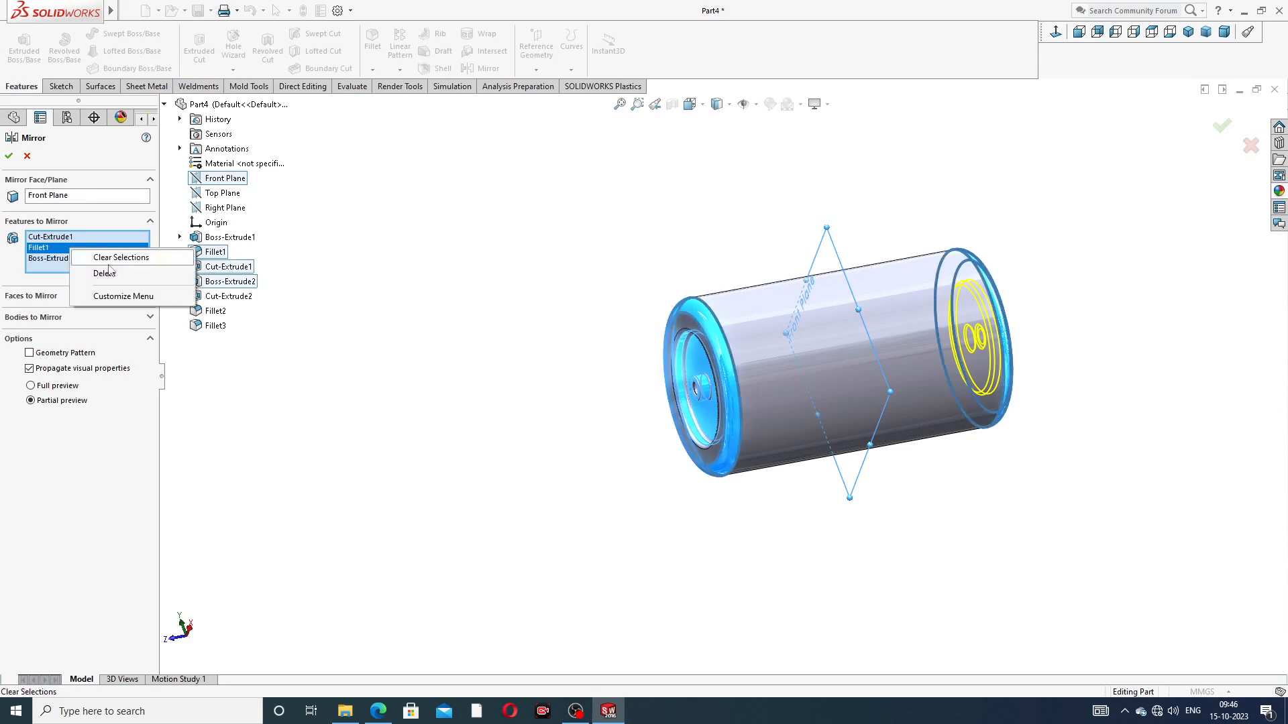
left_click(105, 274)
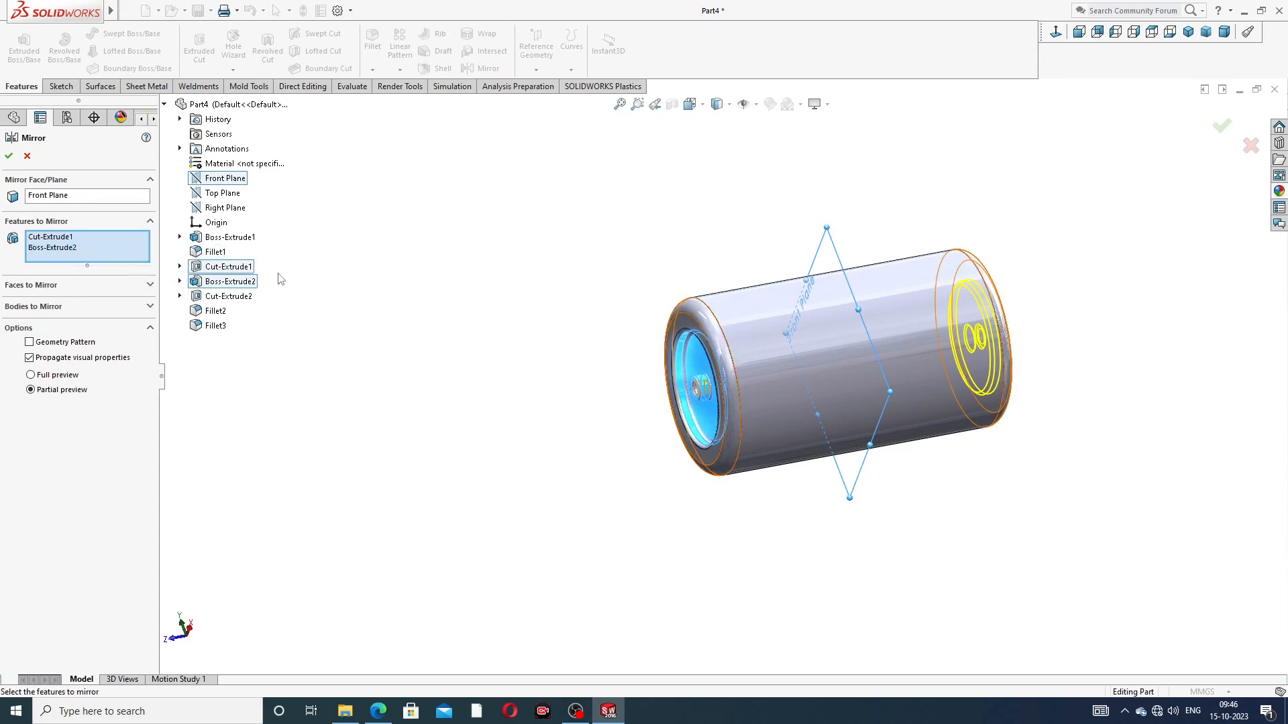
Step: Add the boss's bore cut, the recess edge fillet and the boss fillet to the mirrored features and create the mirror
scroll(693, 368, "down", 5)
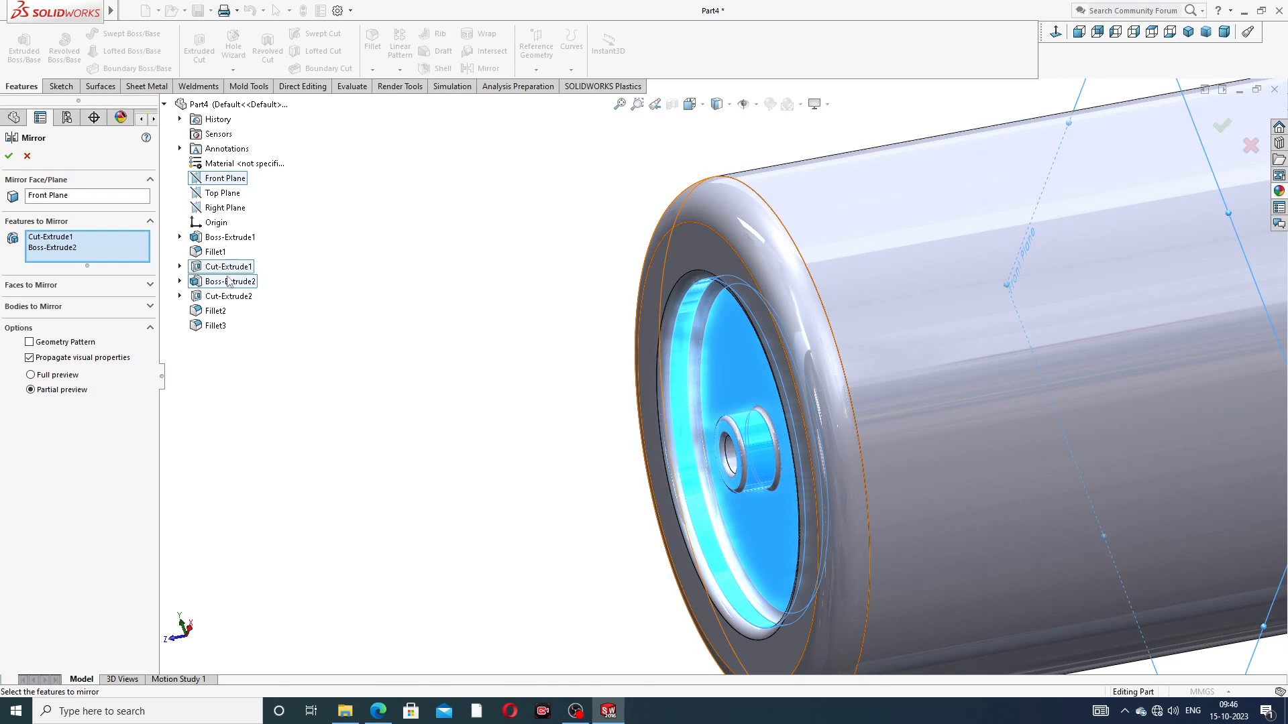
left_click(223, 298)
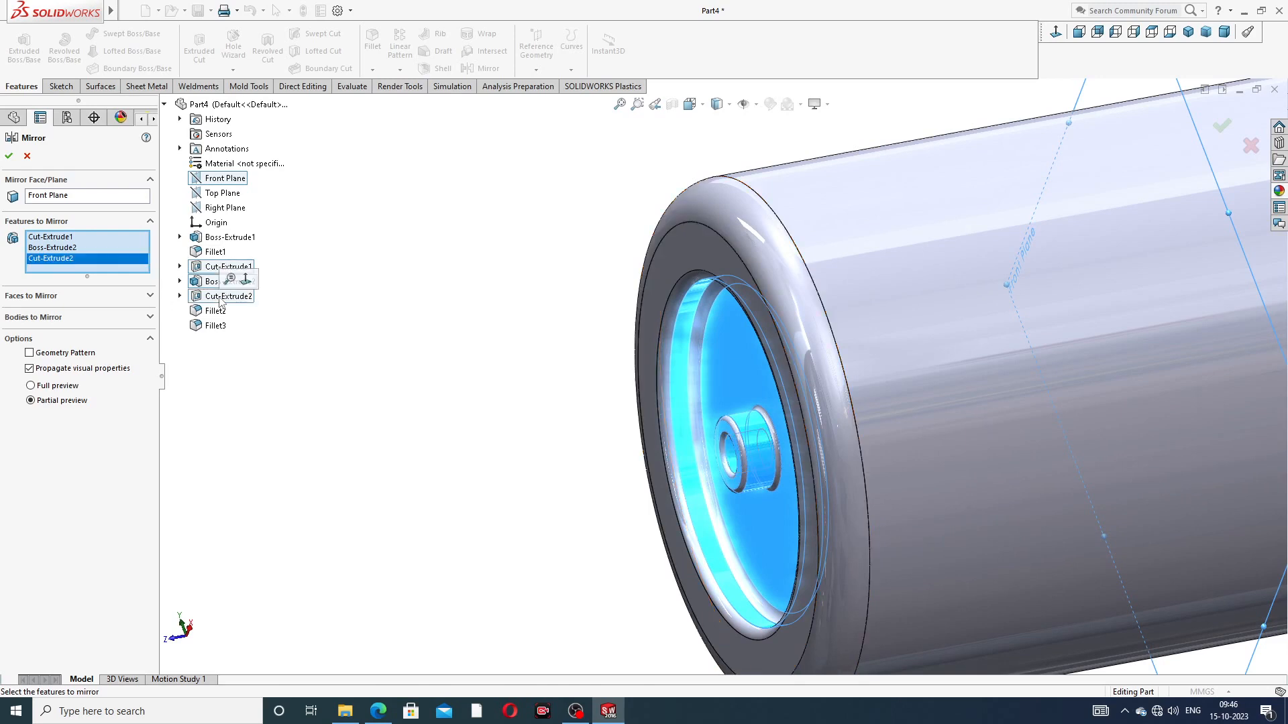
left_click(217, 312)
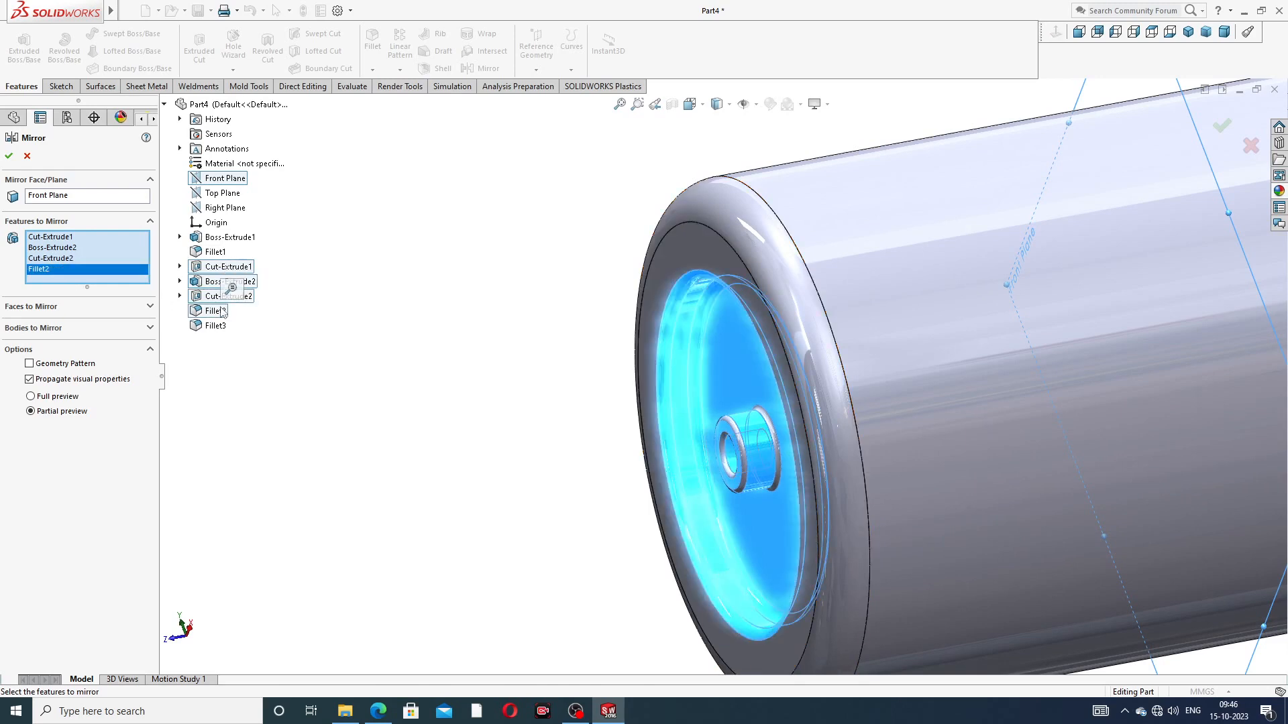
left_click(220, 326)
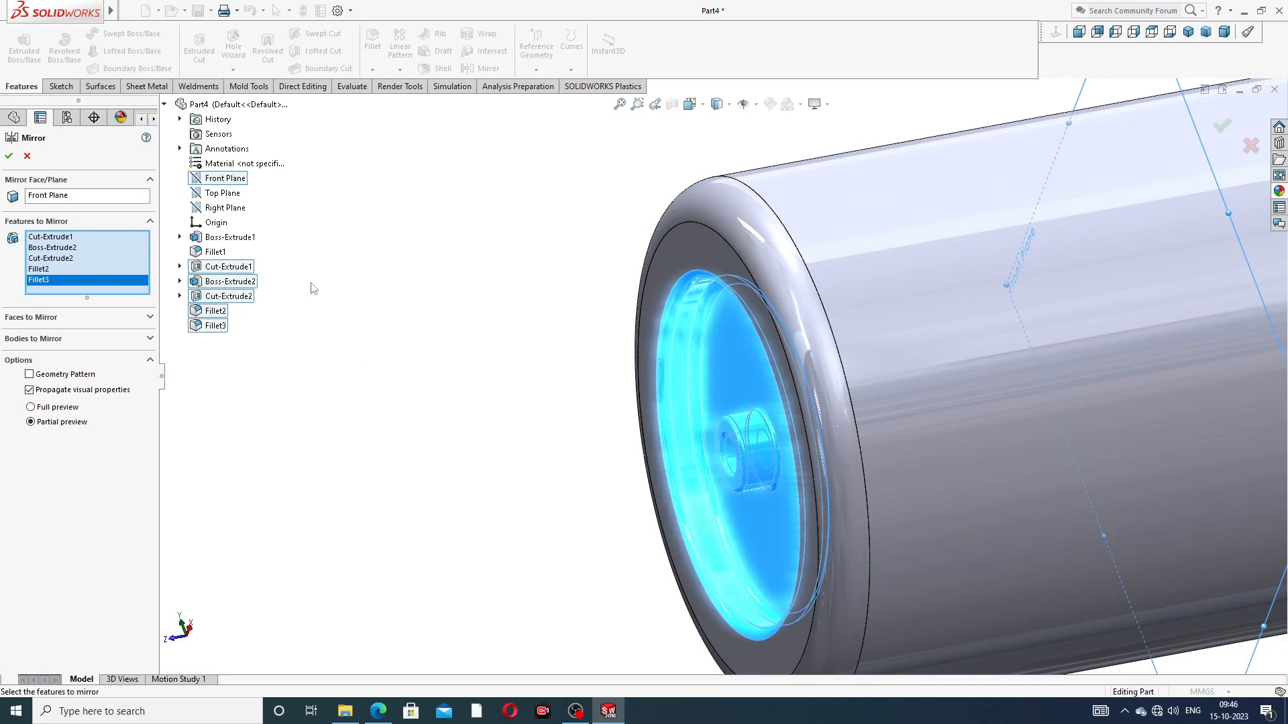
left_click(9, 156)
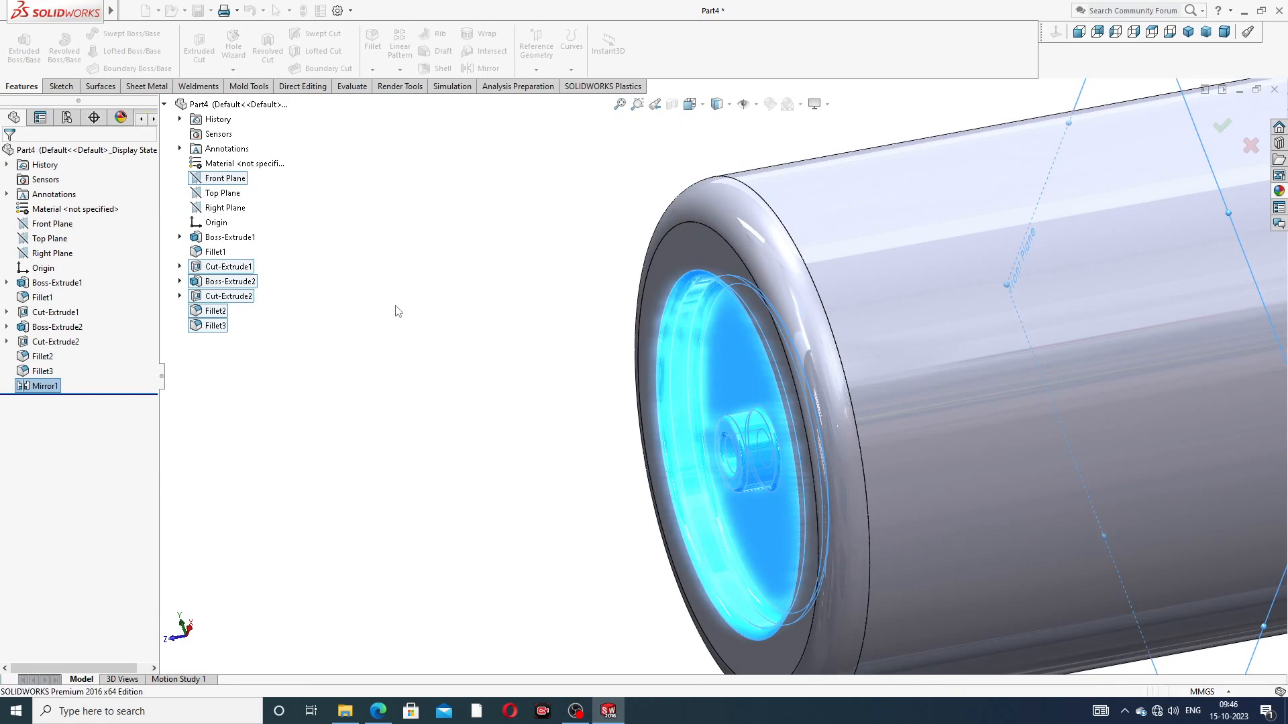
Step: Fillet the outer edge of the mirrored recess at the roller's opposite end with a 0.15 mm radius
scroll(835, 316, "up", 4)
middle_click_drag(1096, 290, 1047, 332)
scroll(1048, 329, "down", 5)
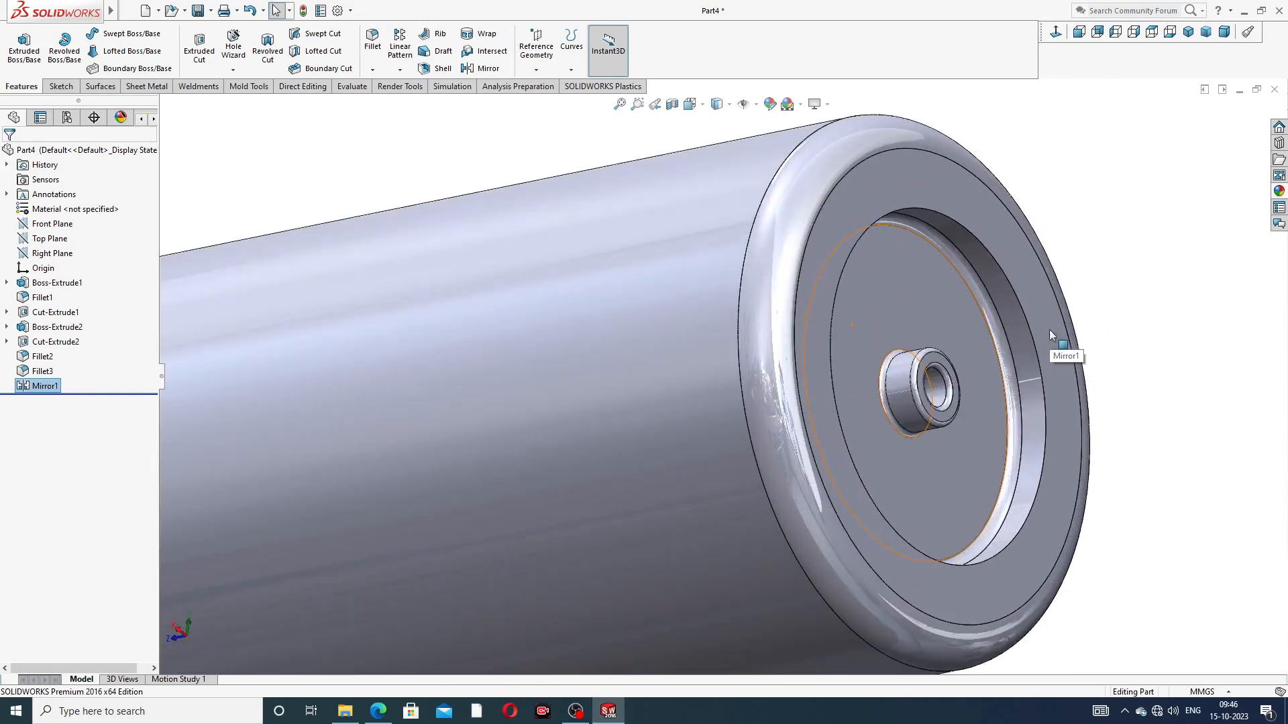
left_click(373, 41)
type("0.2")
key("Return")
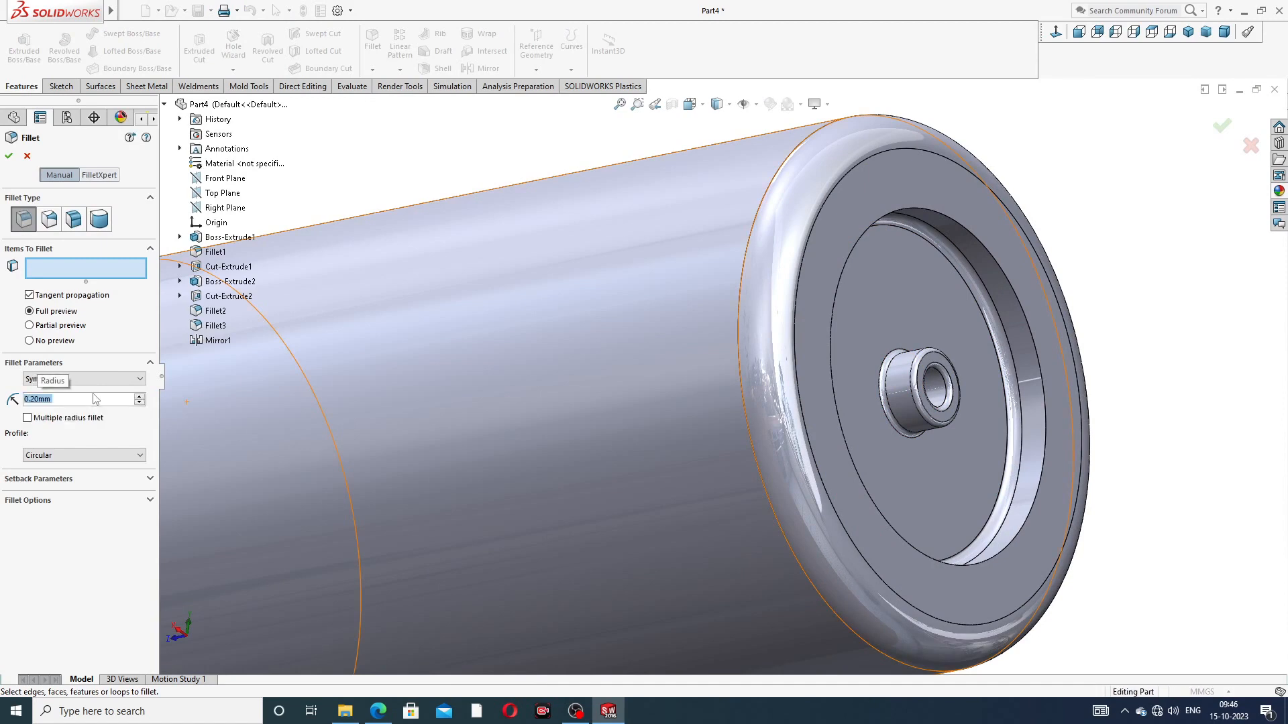
key("BackSpace")
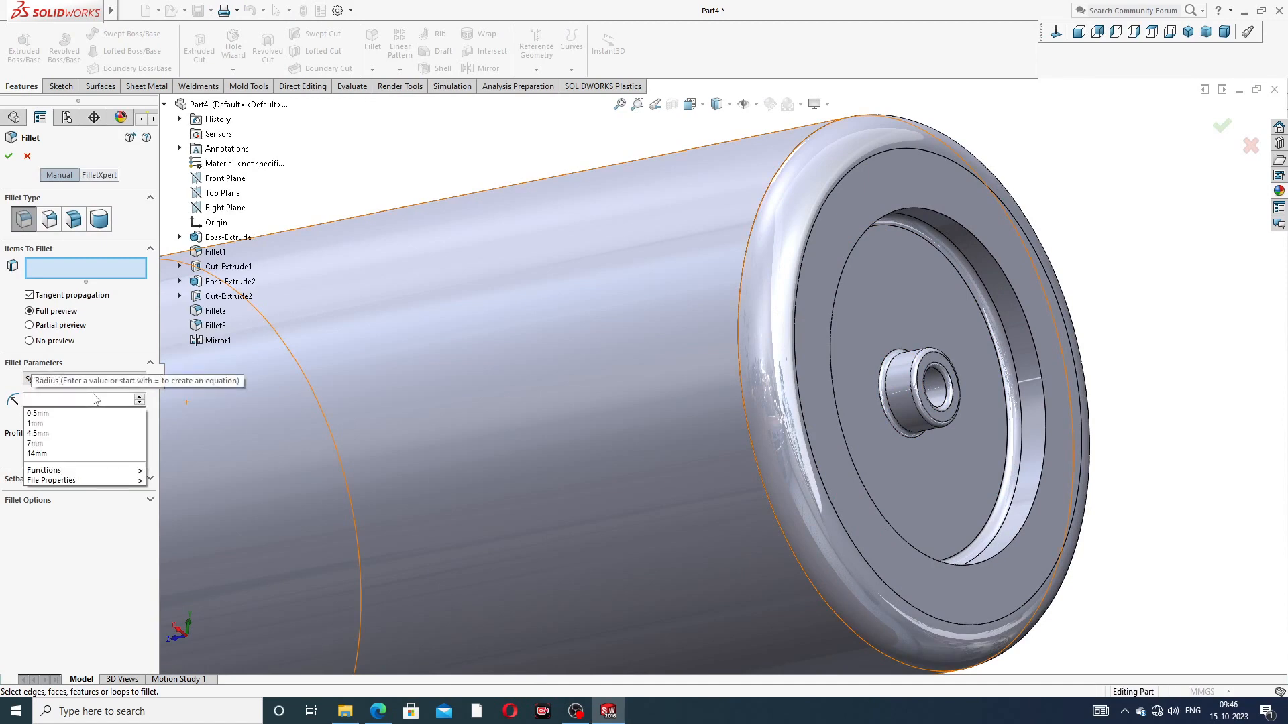
type(".15")
key("Return")
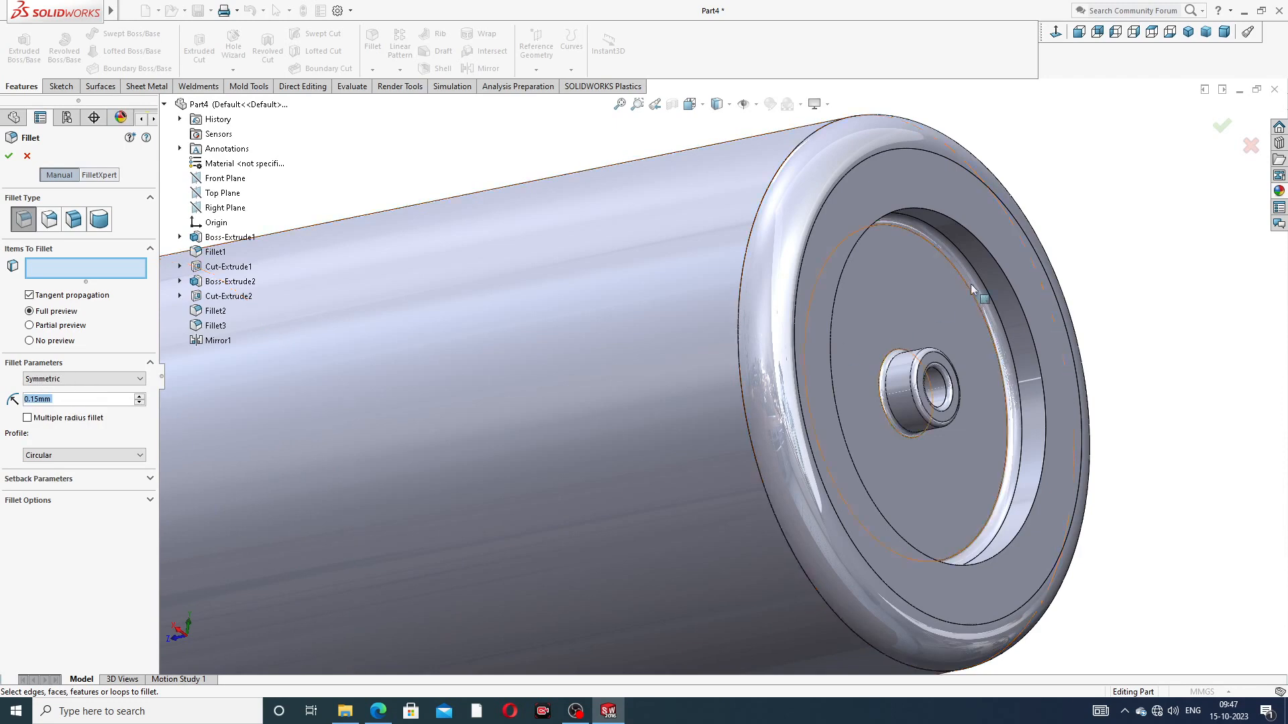
left_click(959, 230)
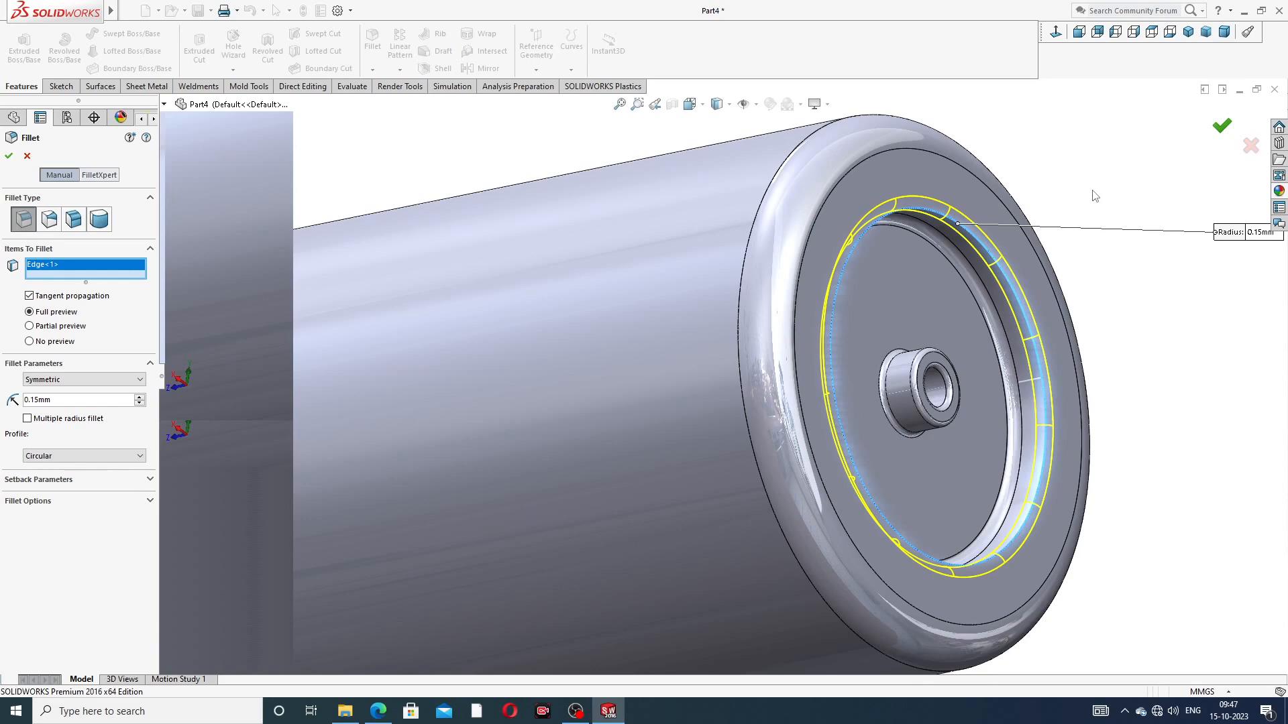
left_click(1222, 126)
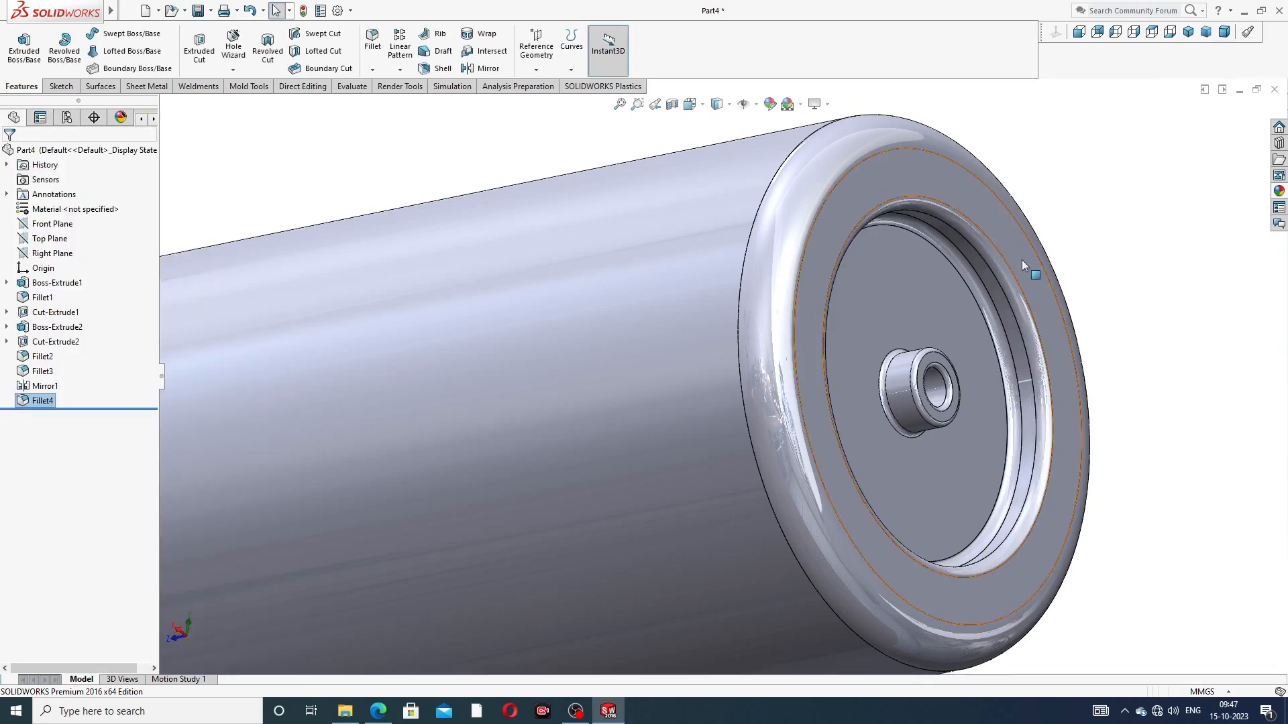
Step: Apply the polished brass appearance to the whole roller
scroll(779, 329, "up", 5)
middle_click_drag(693, 374, 600, 429)
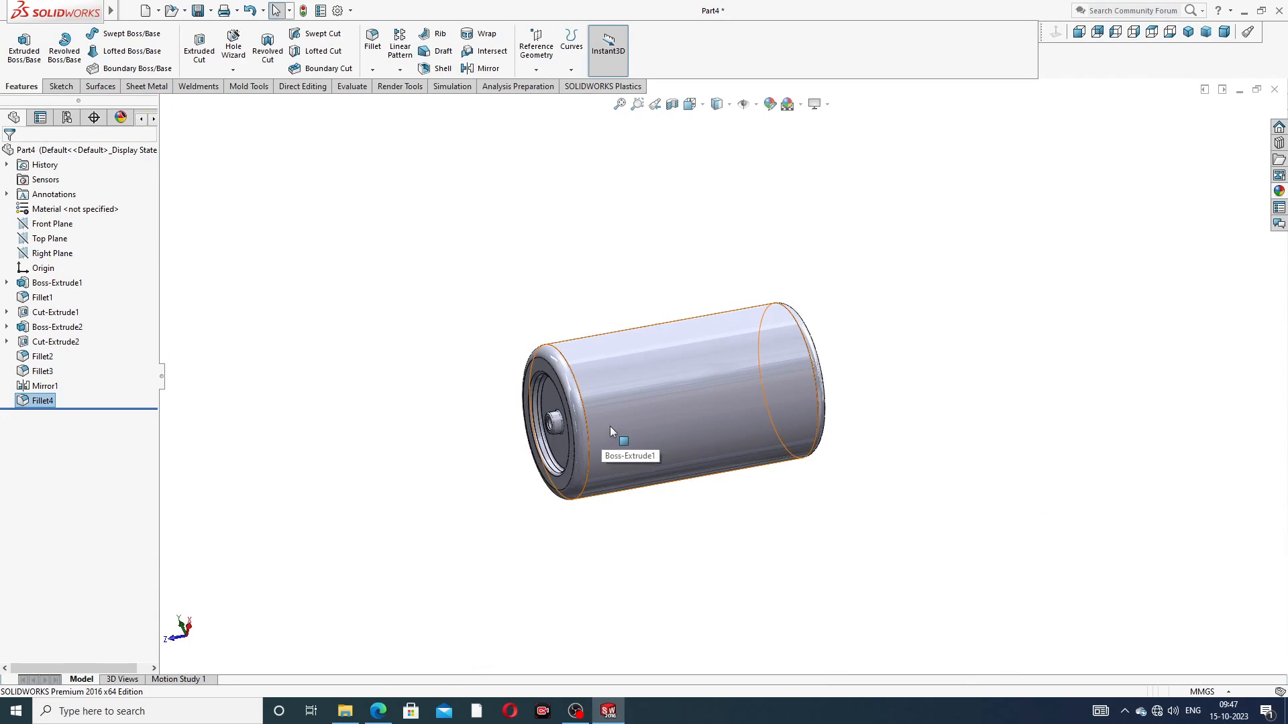
scroll(619, 420, "down", 4)
middle_click_drag(671, 398, 699, 376)
scroll(711, 368, "up", 3)
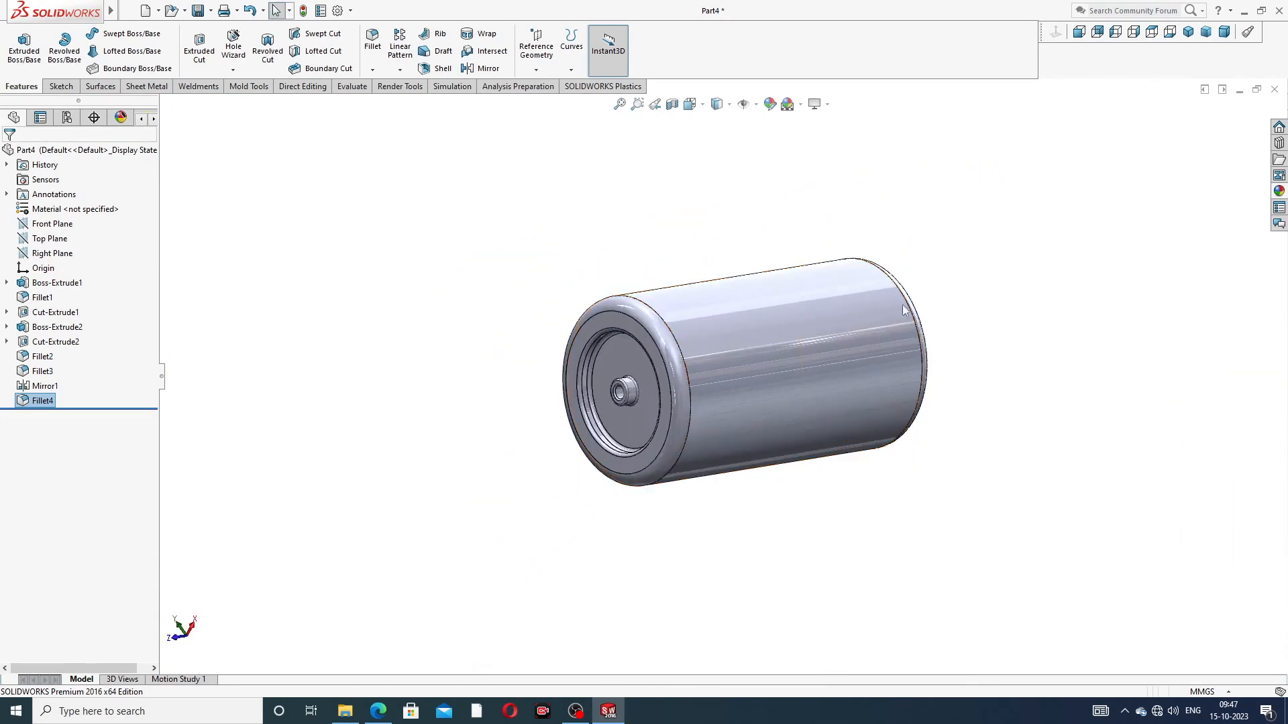
scroll(738, 446, "down", 2)
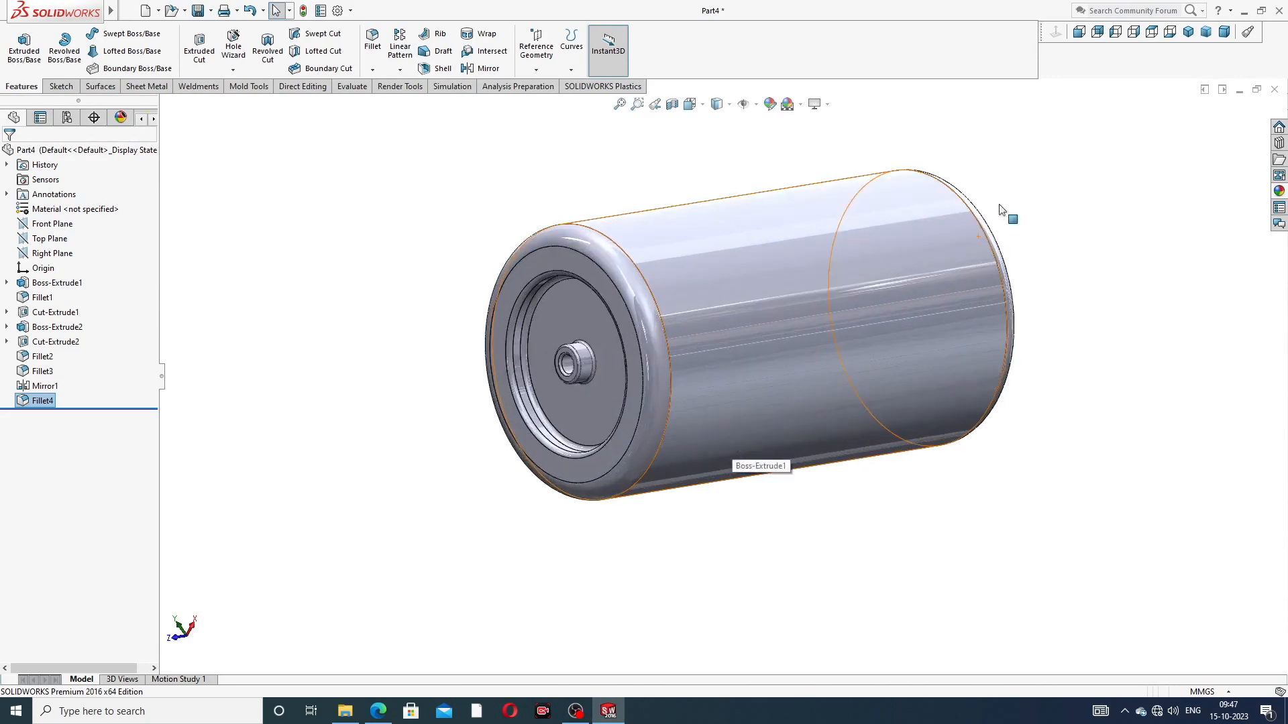
left_click(1279, 193)
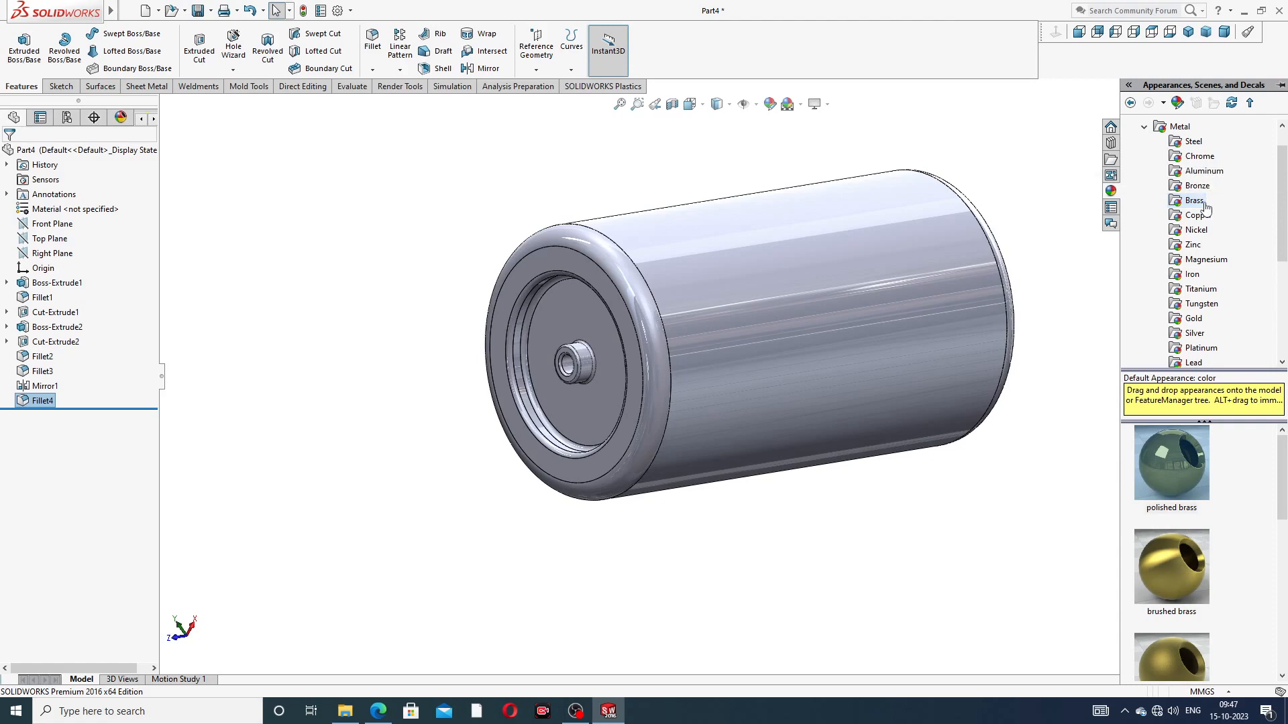
left_click(1167, 454)
double_click(1167, 453)
left_click(1018, 437)
scroll(966, 297, "up", 2)
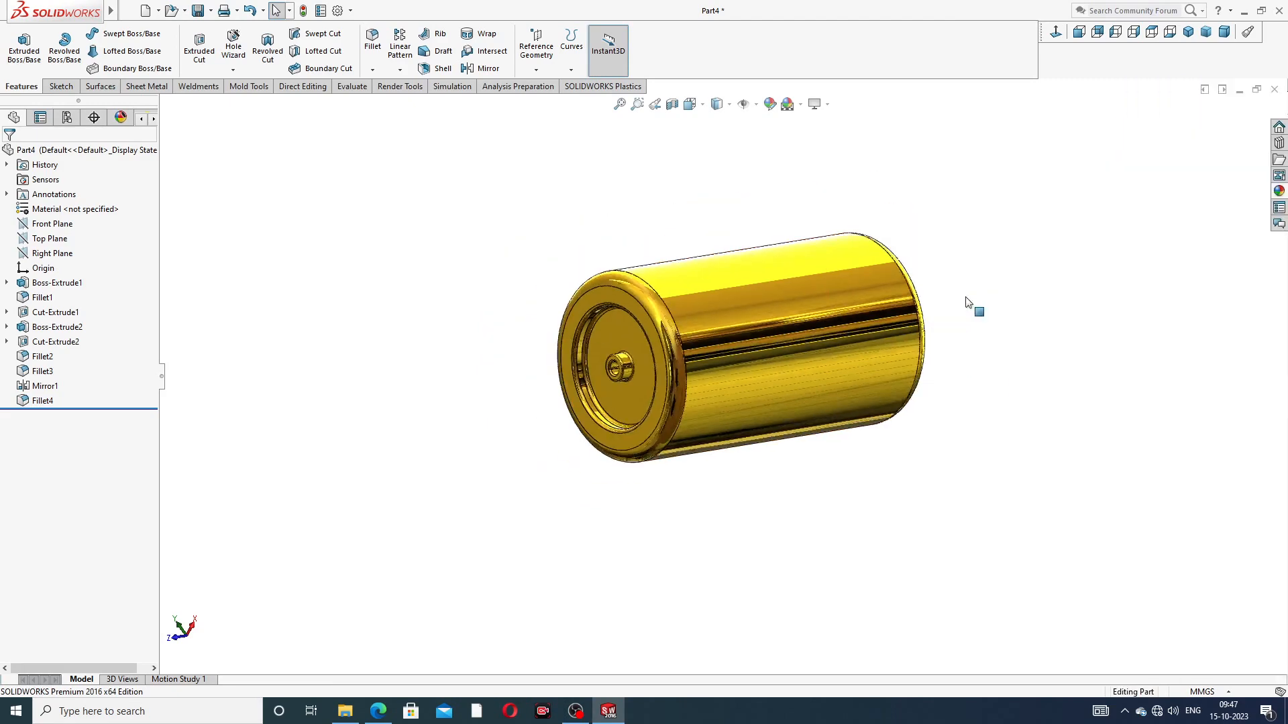
Step: Compare the roller in isometric view with the PART-02 roller PDF in Edge, returning to SOLIDWORKS with the isometric view set
scroll(966, 302, "up", 1)
middle_click_drag(870, 333, 789, 308)
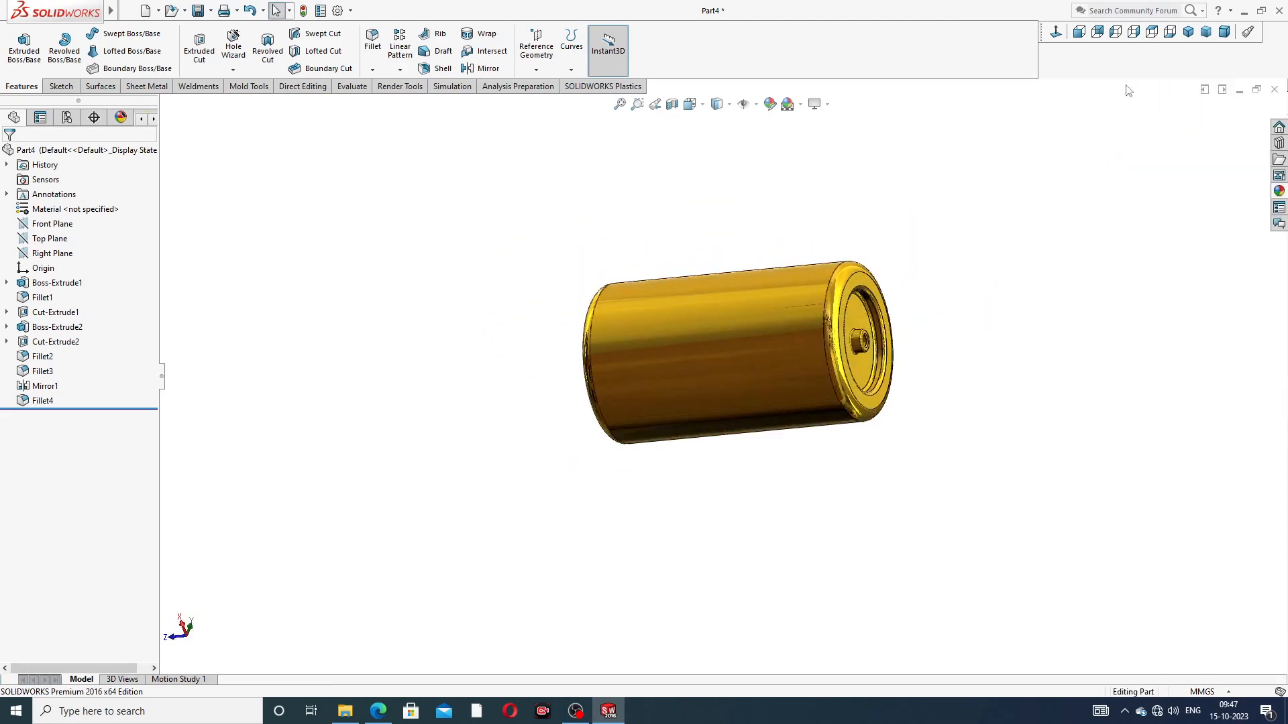
left_click(1188, 31)
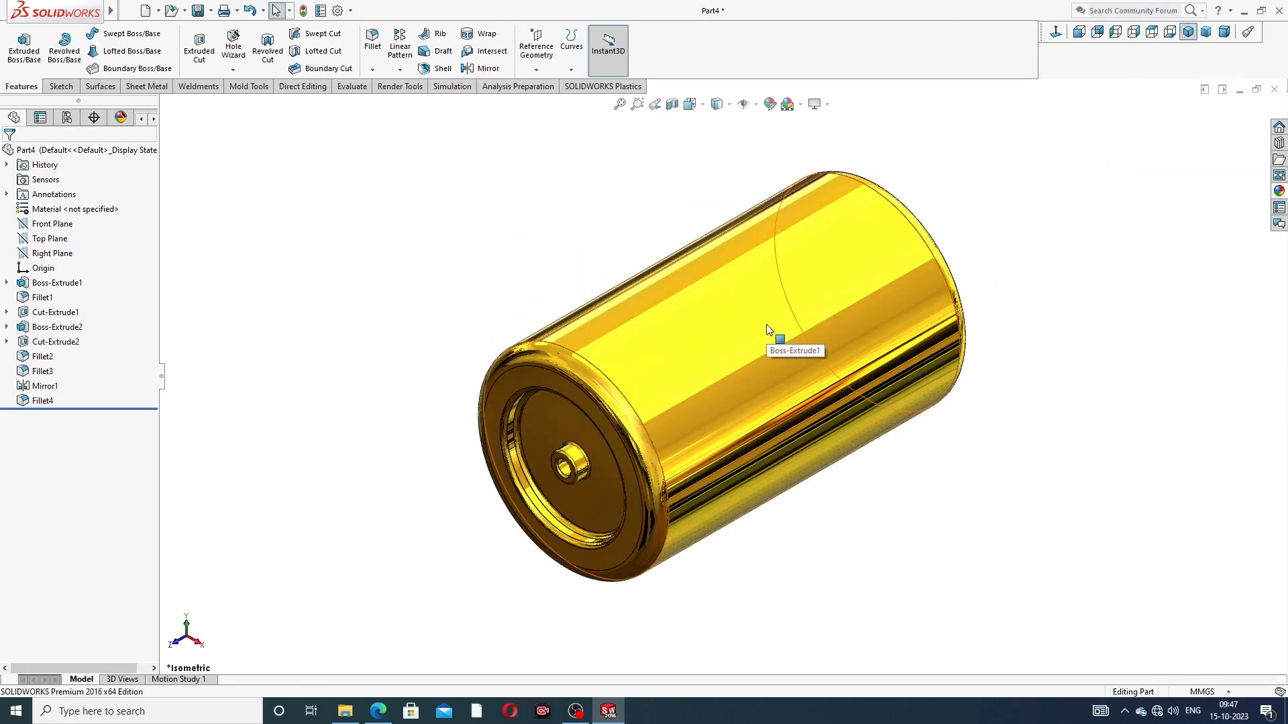
scroll(772, 335, "up", 2)
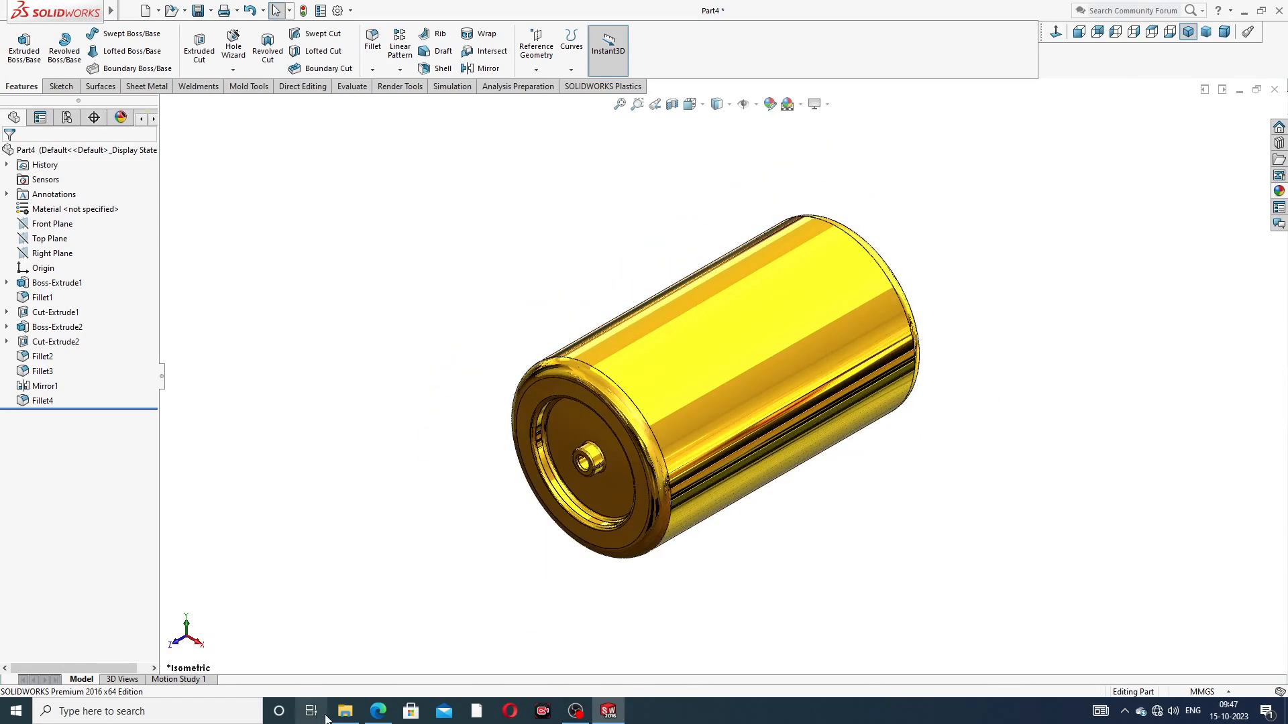
left_click(388, 709)
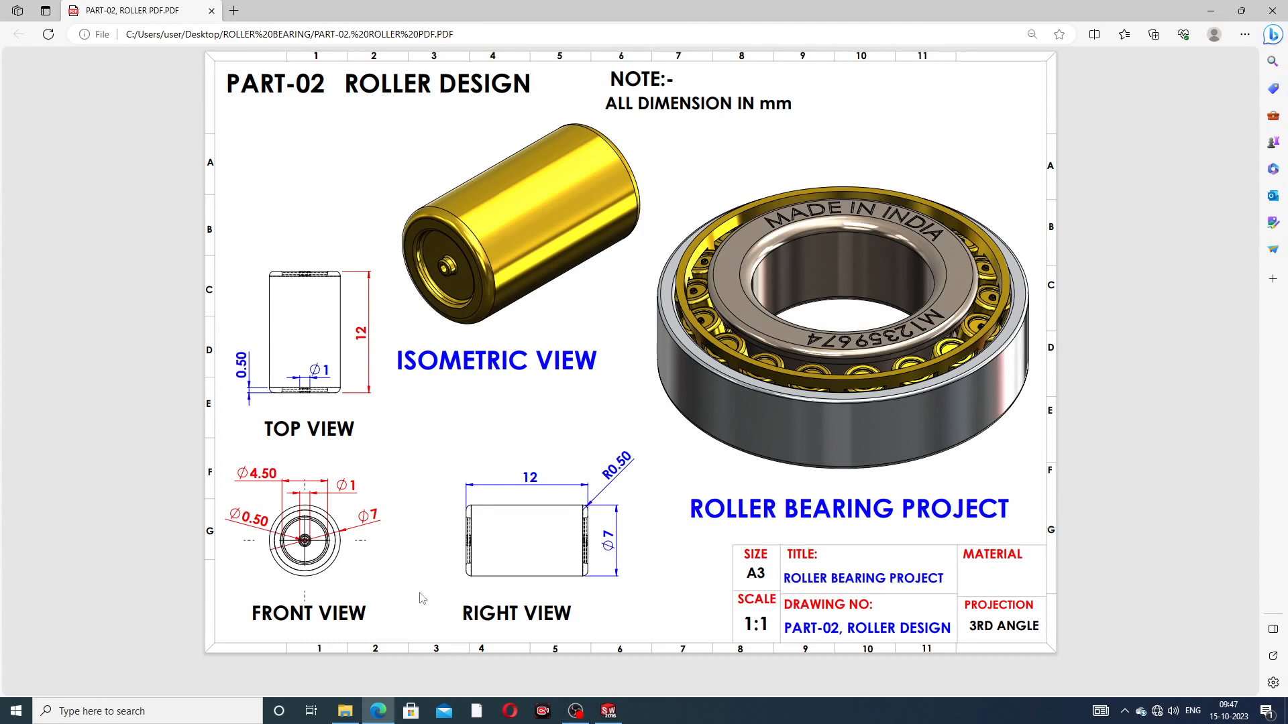
left_click(608, 711)
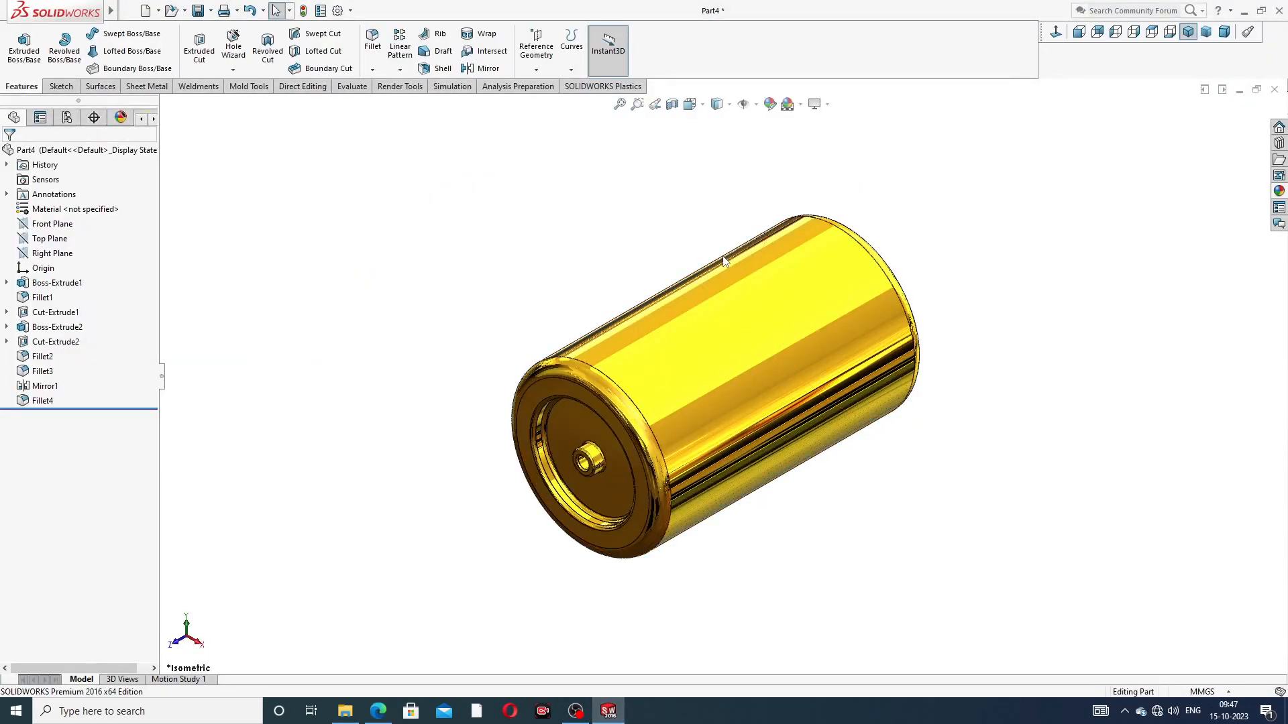
middle_click_drag(727, 324, 758, 352)
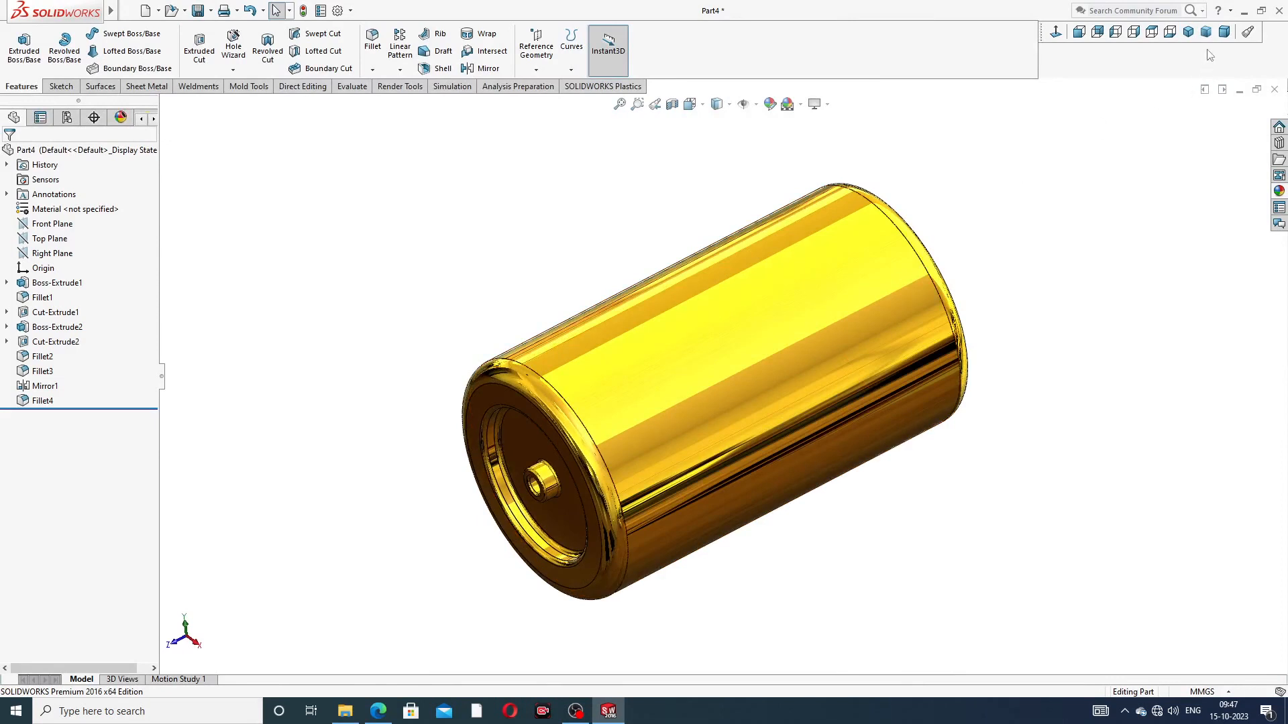
left_click(1188, 32)
scroll(842, 419, "down", 2)
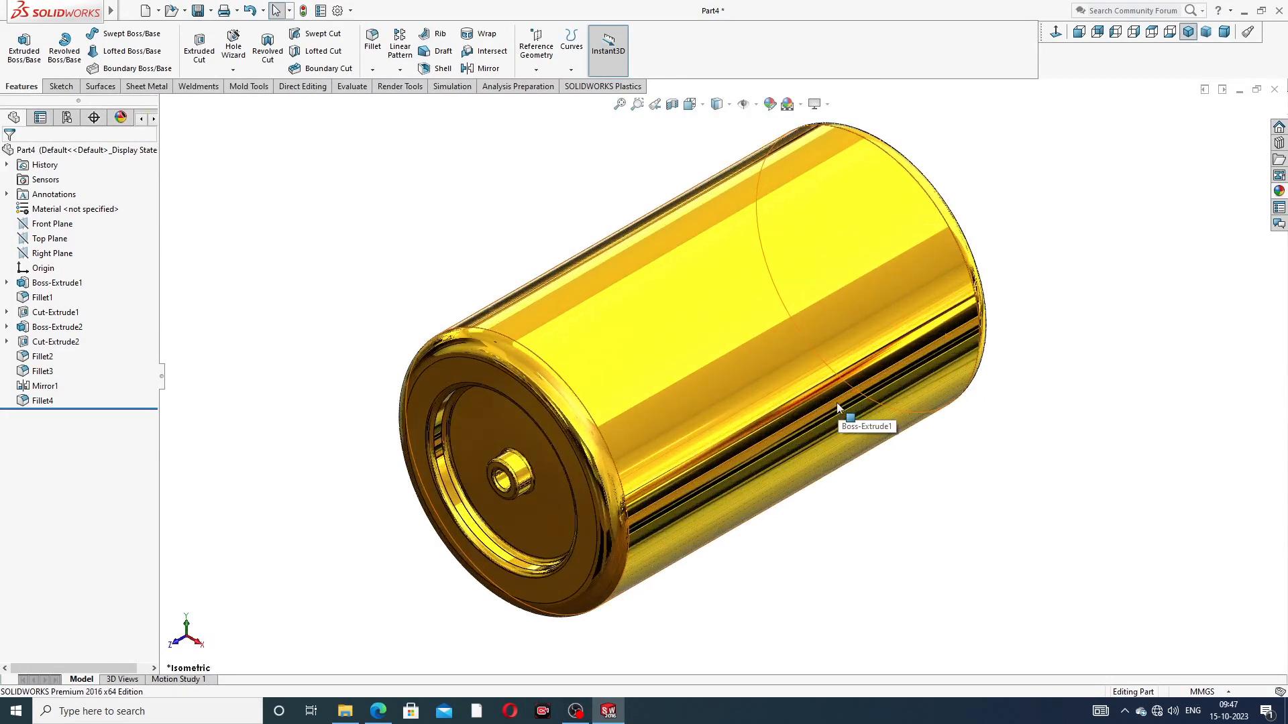
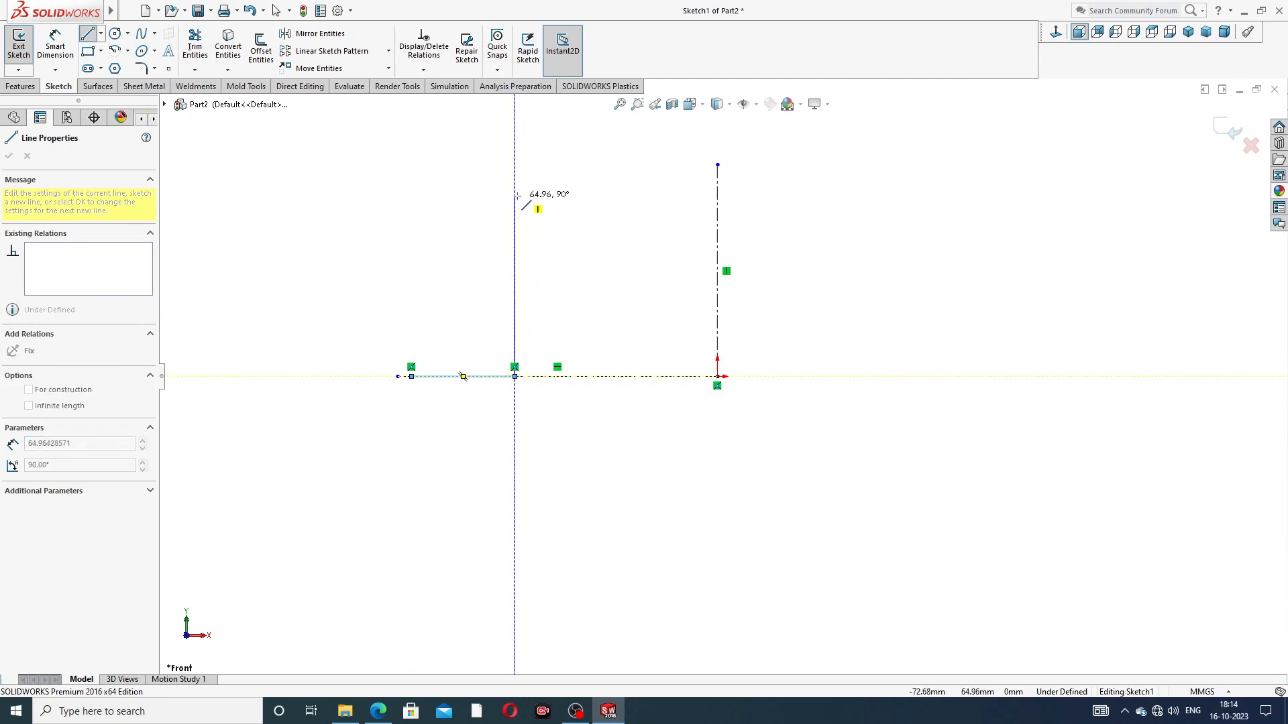
Step: Sketch the closed ring profile about 73 mm high and 51 mm wide at the top, with a stepped notch in its outer side
left_click(514, 173)
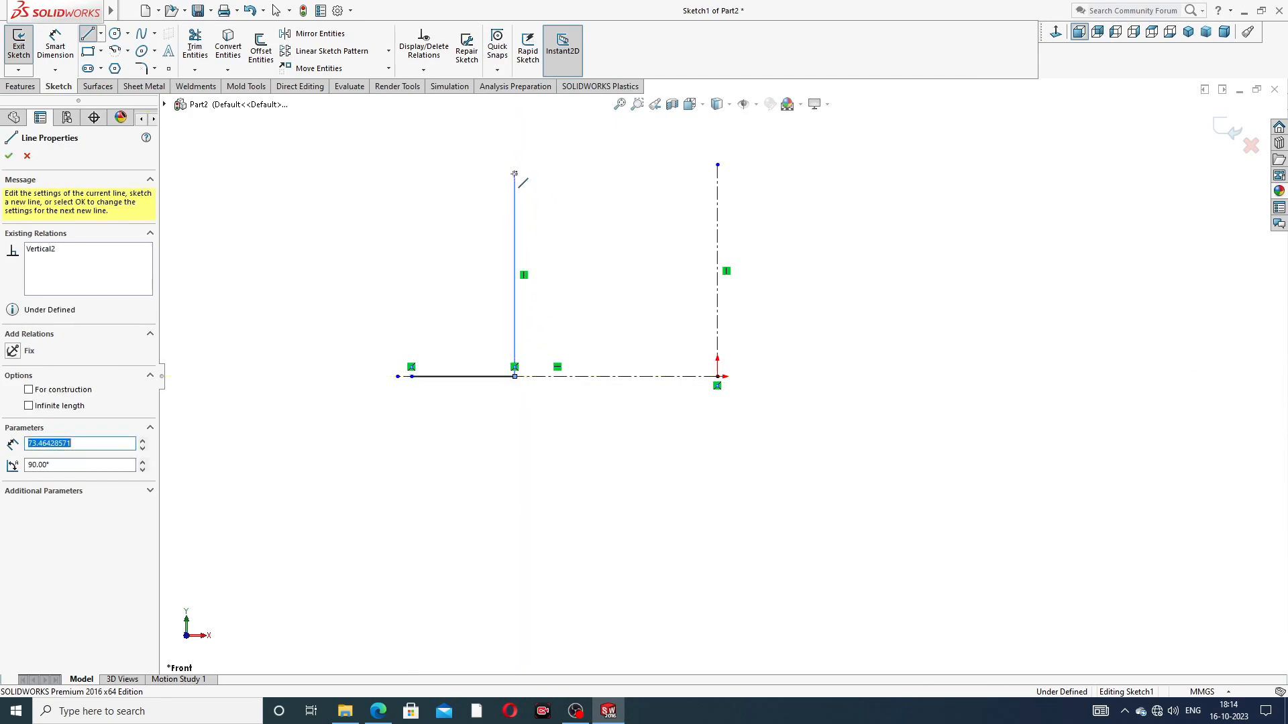
left_click(372, 174)
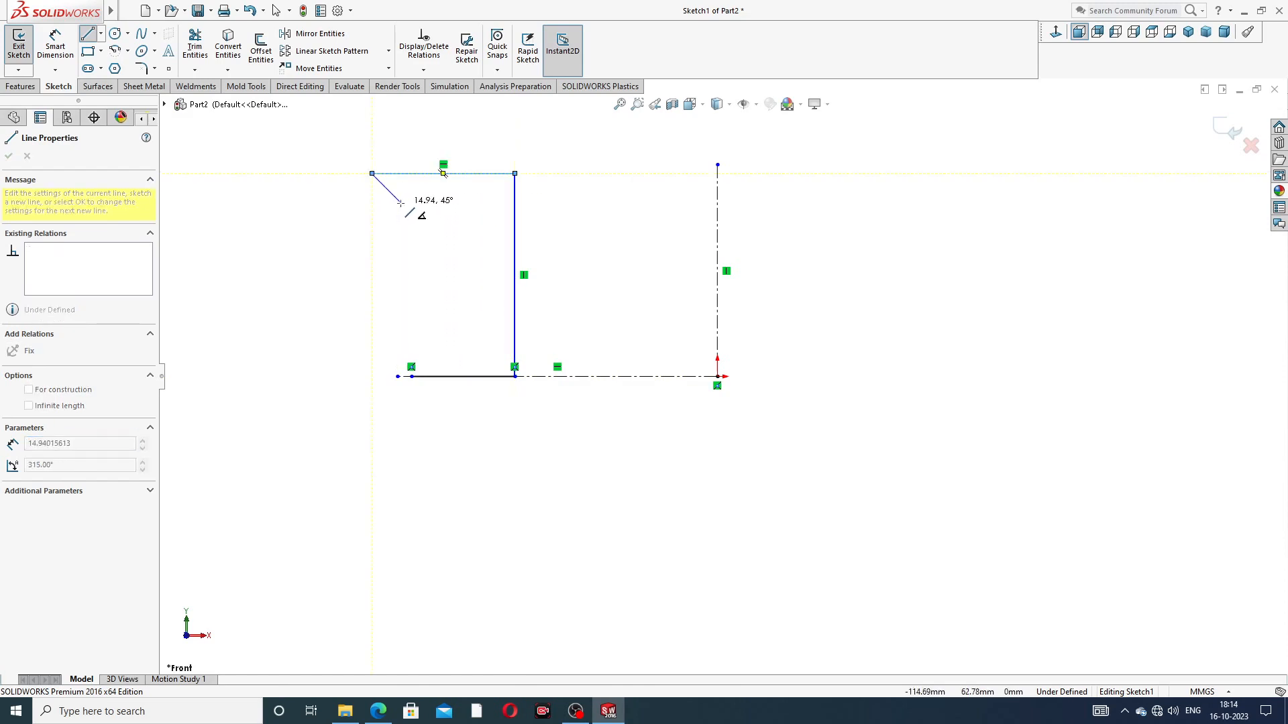
left_click(401, 202)
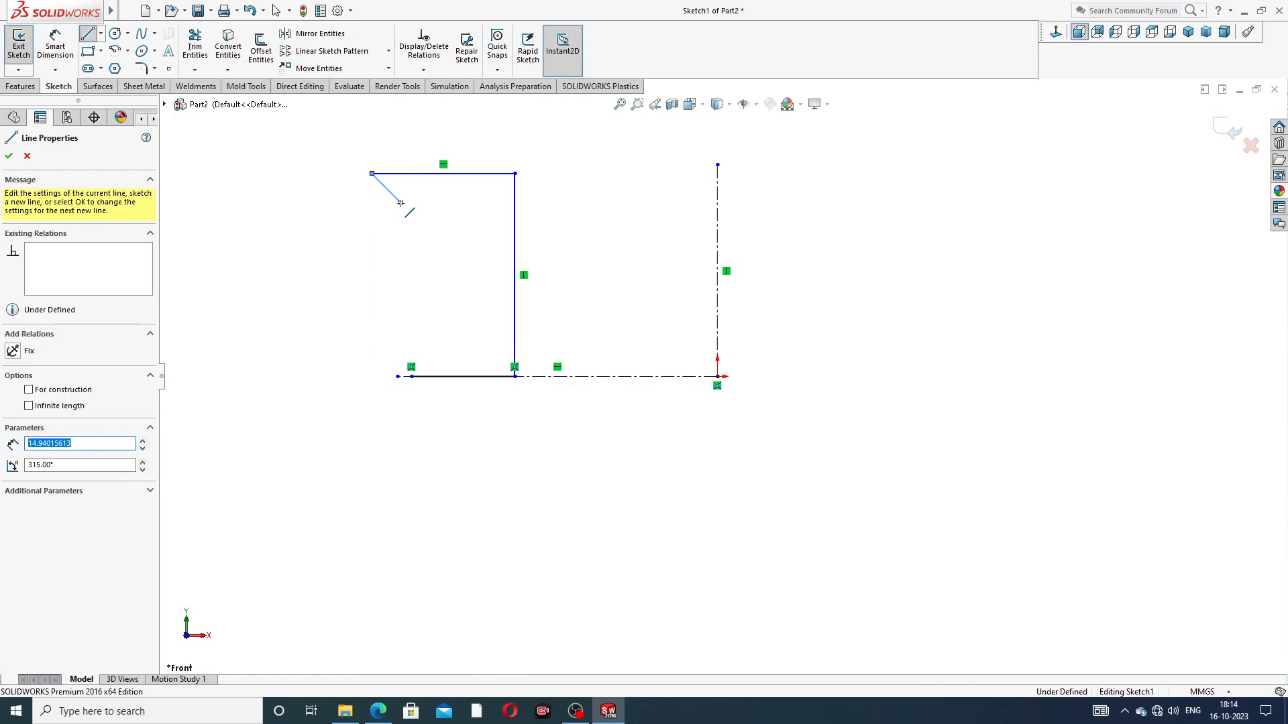
left_click(434, 195)
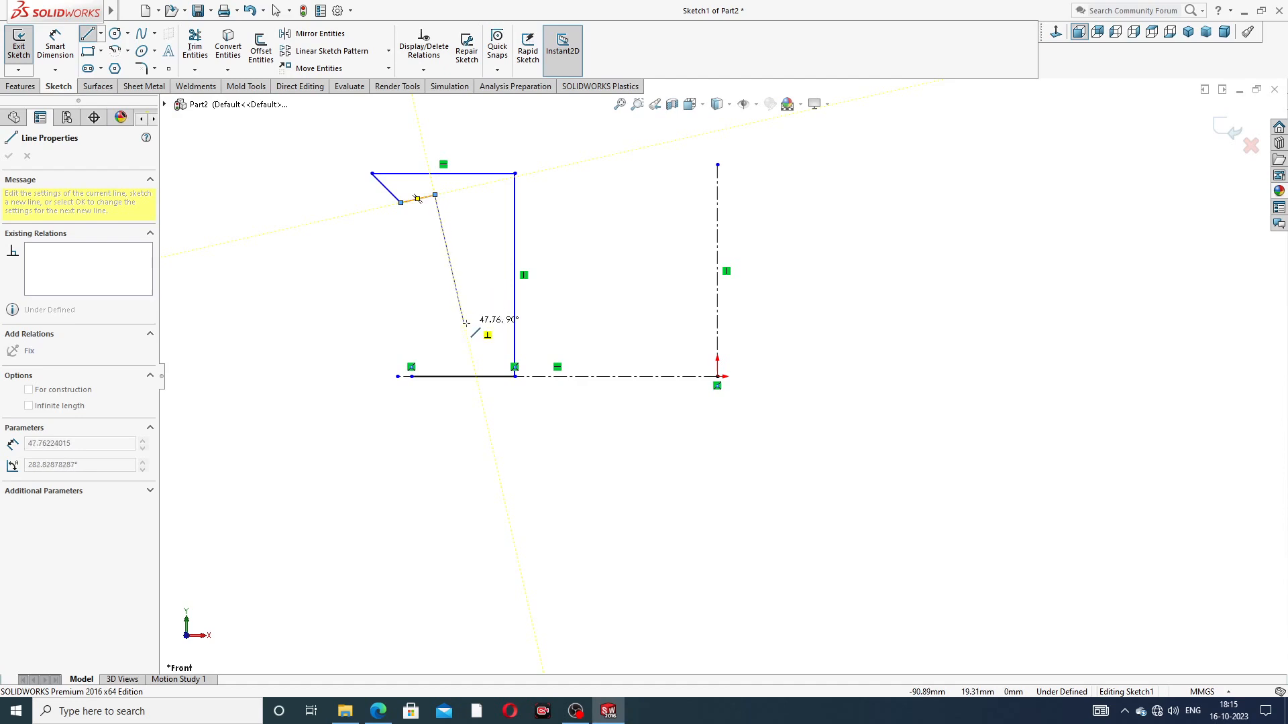
left_click(466, 324)
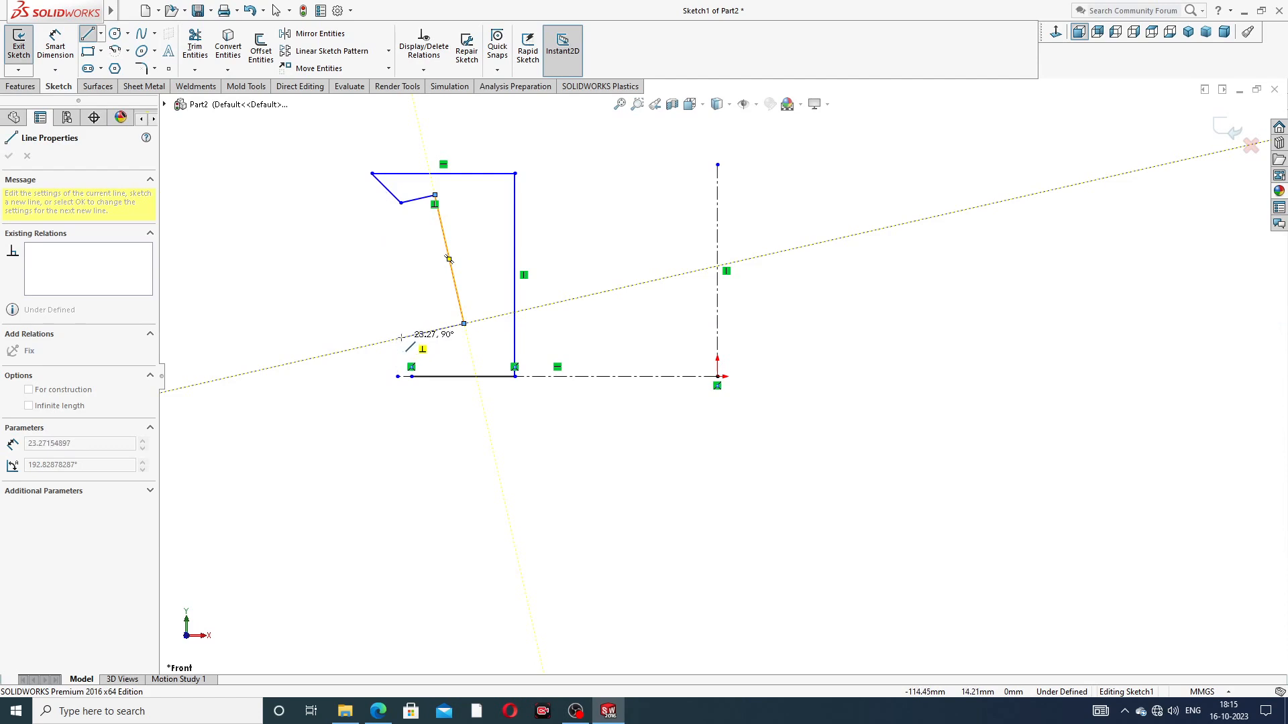
left_click(364, 346)
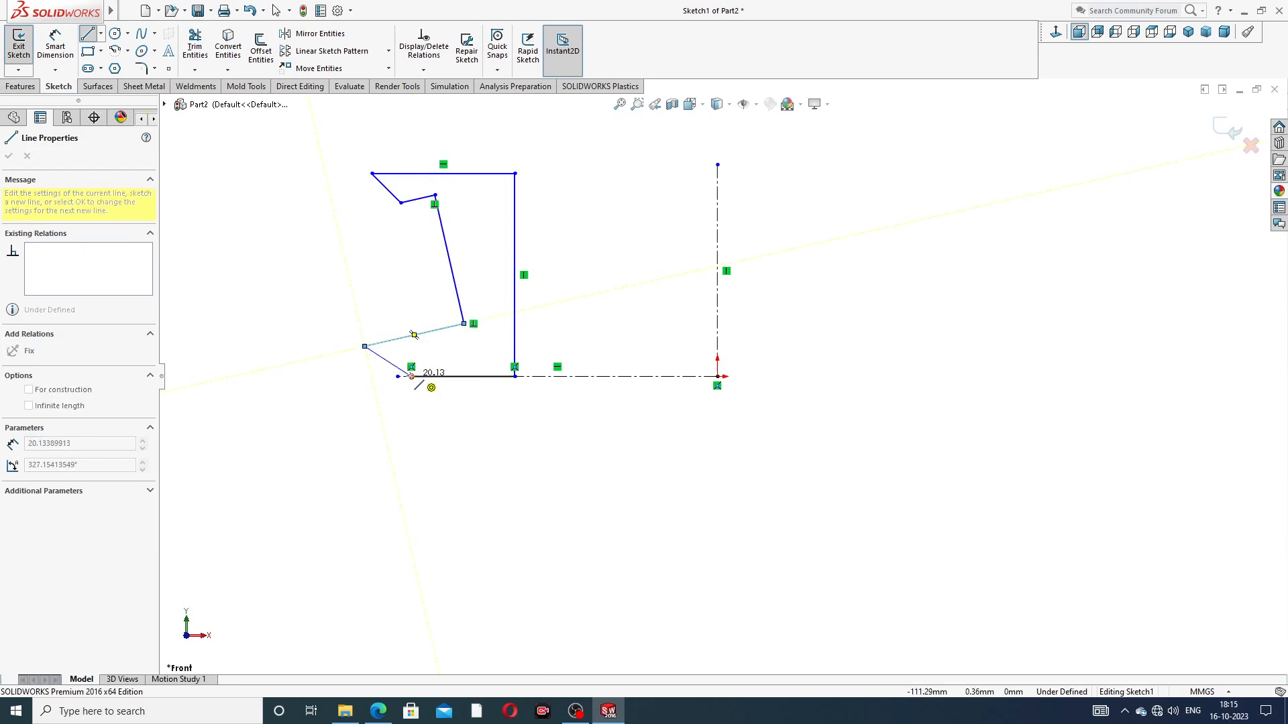
right_click(340, 296)
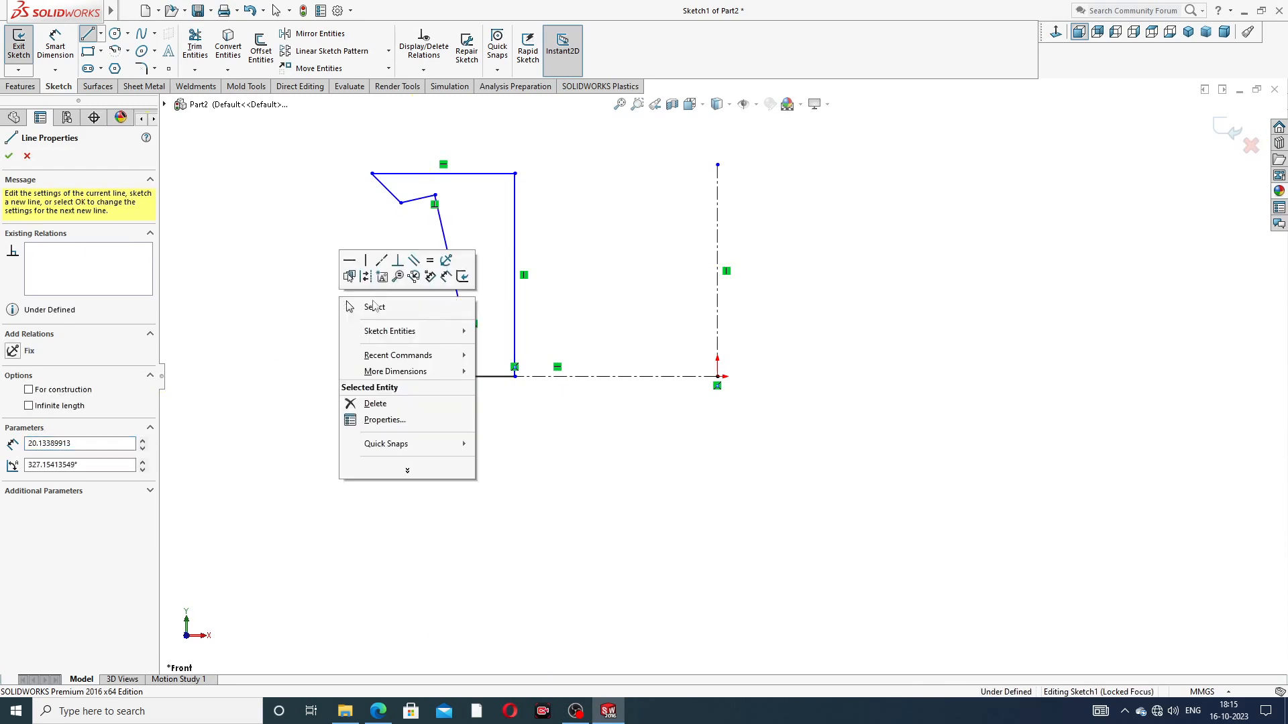
left_click(382, 307)
scroll(412, 279, "down", 2)
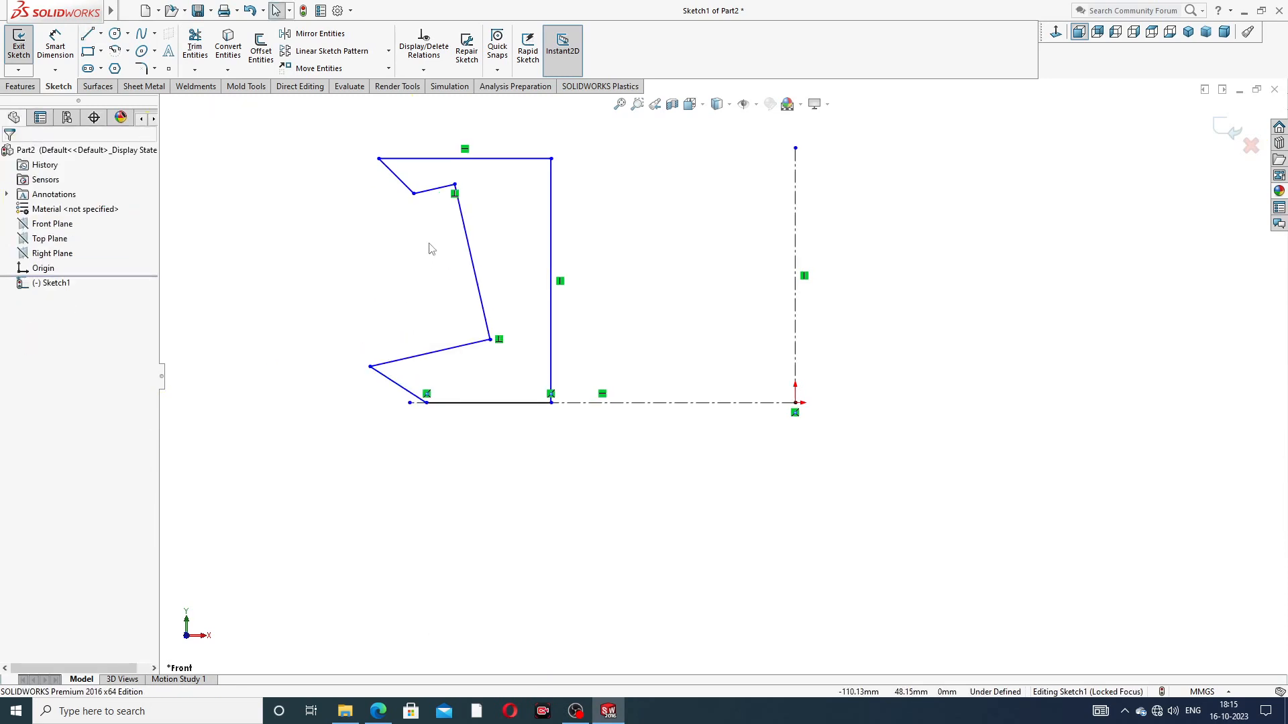
Step: Make the two short slanted lines above and below the notch collinear
scroll(443, 254, "up", 3)
left_click(499, 241)
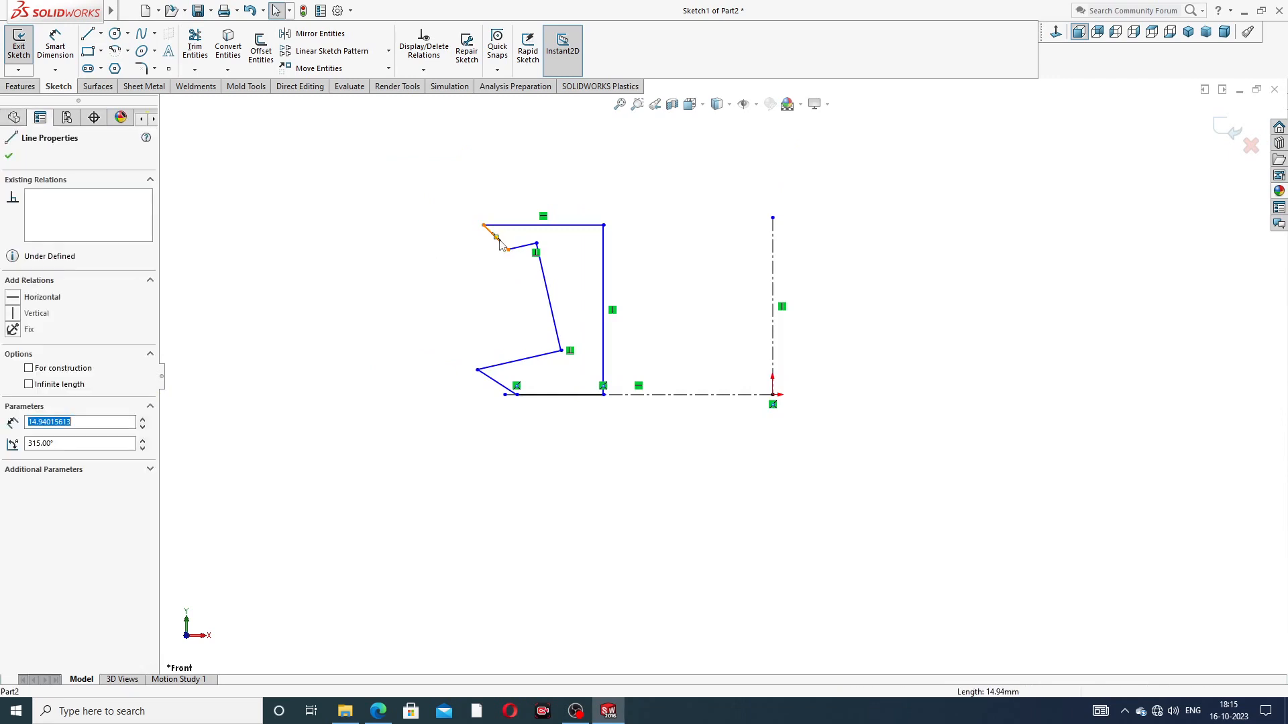
left_click(491, 383, "ctrl")
left_click(559, 324)
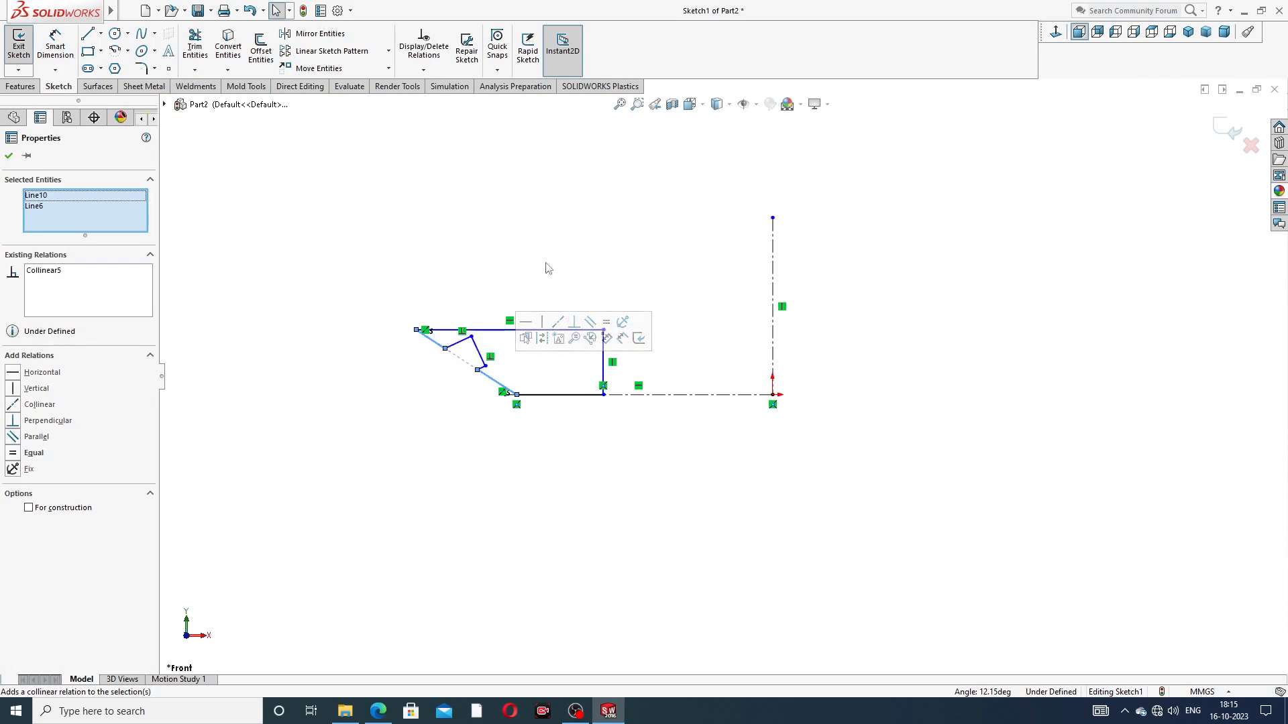
left_click(469, 291)
Step: Reposition the profile's top outer corner and the notch so the outer side slants and the notch cuts inward
left_click_drag(490, 333, 537, 287)
left_click_drag(338, 279, 487, 238)
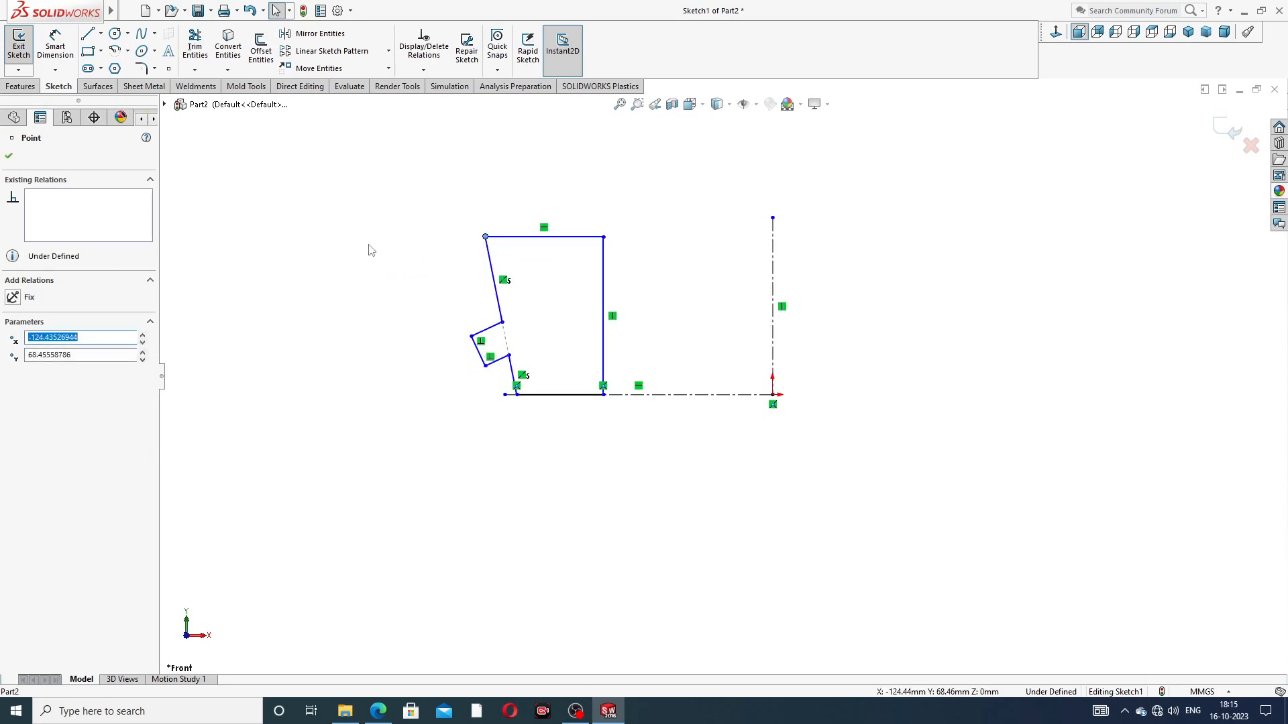
left_click(370, 247)
left_click_drag(476, 346, 505, 281)
left_click(417, 300)
left_click(403, 322)
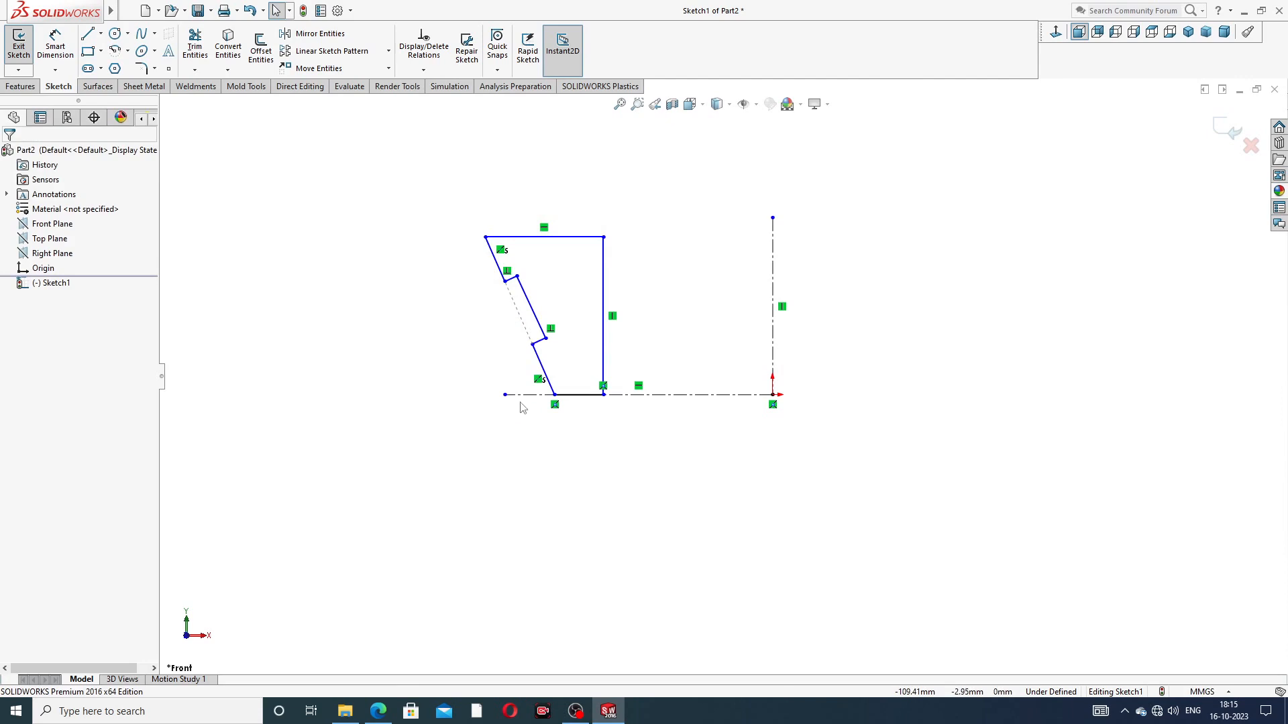
Step: Move the profile's lower outer corner outward, then raise the top edge and the notch's upper end
left_click_drag(554, 395, 521, 398)
left_click(468, 352)
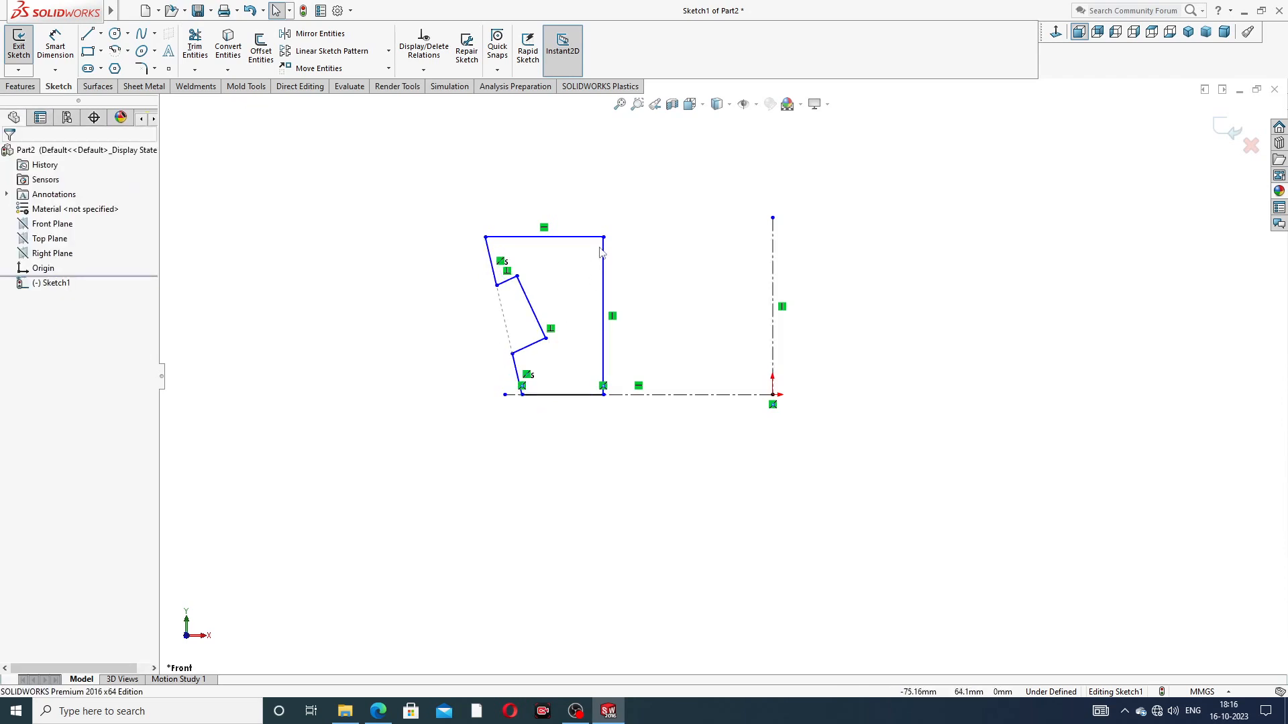
left_click_drag(583, 240, 590, 207)
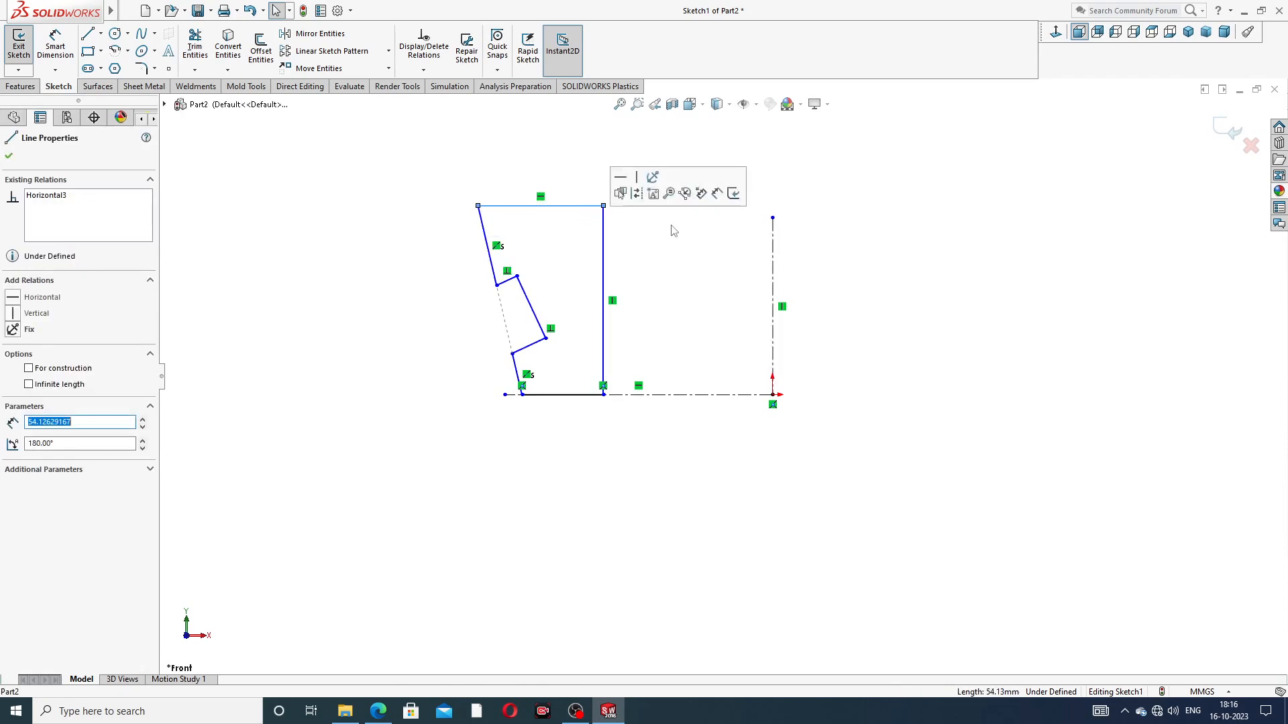
left_click(662, 255)
left_click_drag(497, 292, 494, 260)
left_click(433, 304)
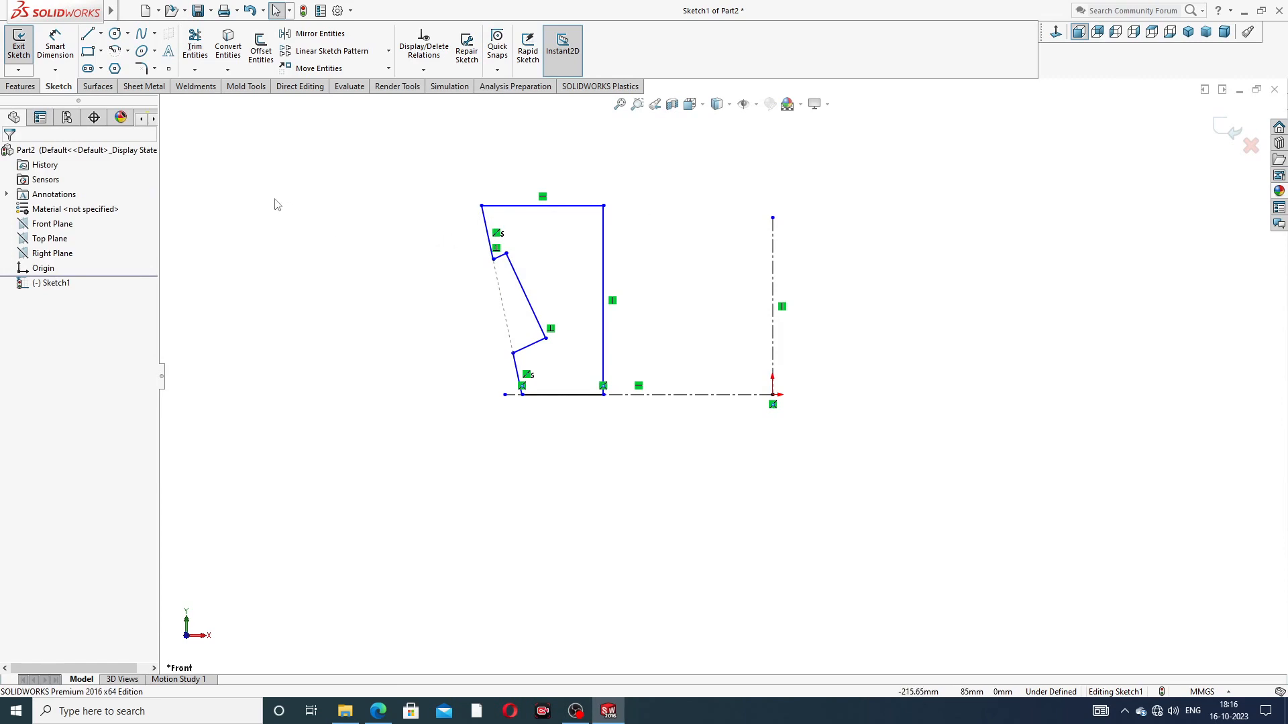
Step: Dimension the profile's inner side 15 mm from the vertical centreline and 16 mm high
left_click(55, 46)
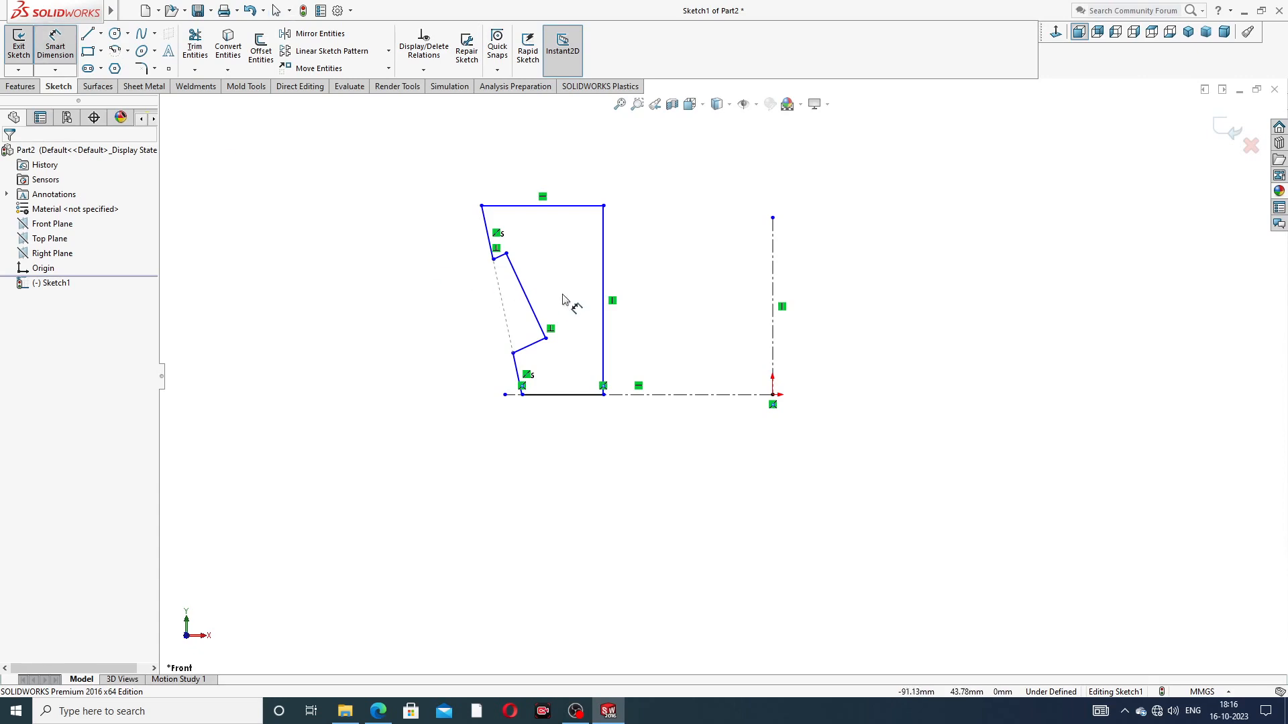
left_click(603, 394)
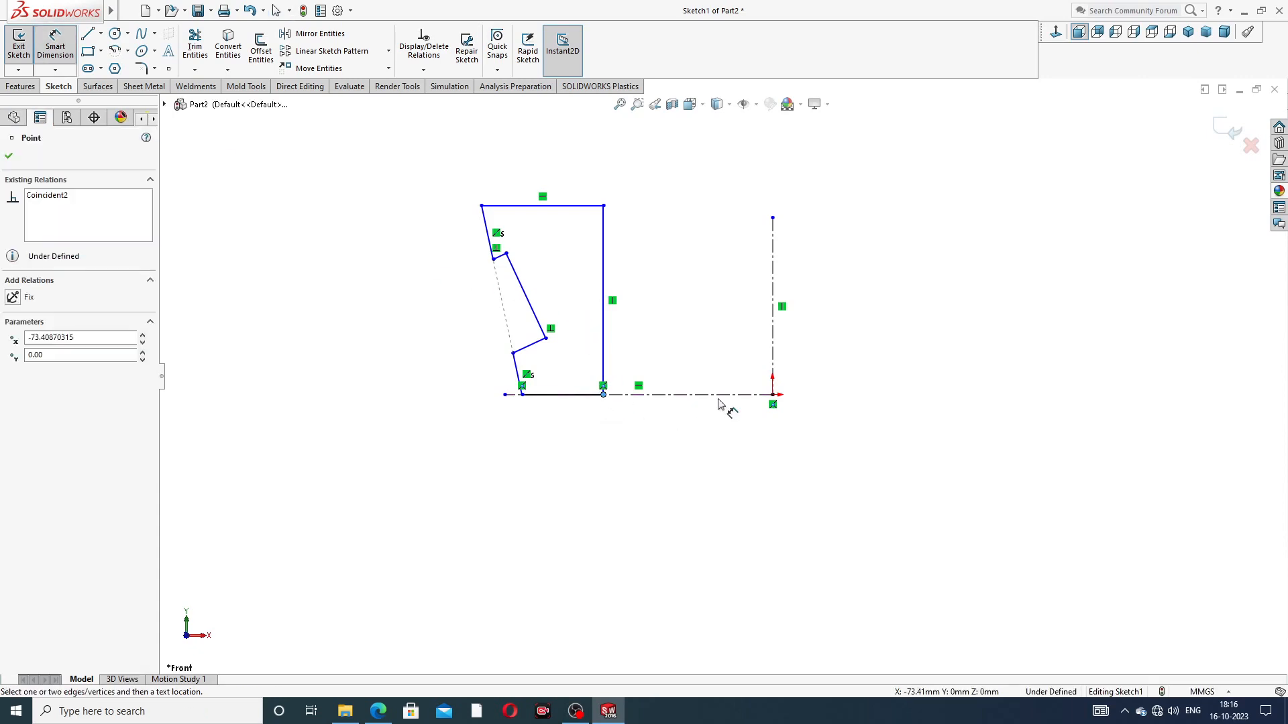
left_click(774, 384)
left_click(690, 449)
type("15")
key("Return")
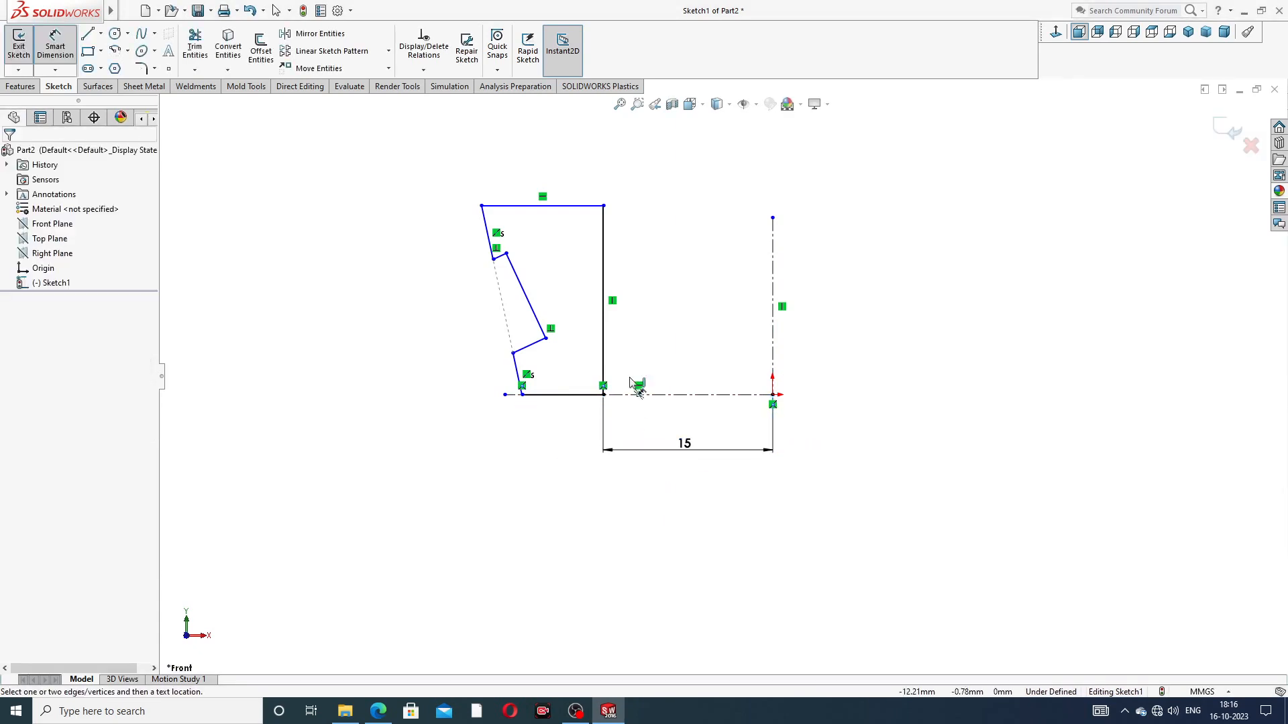
left_click(604, 322)
left_click(642, 320)
type("16")
key("Return")
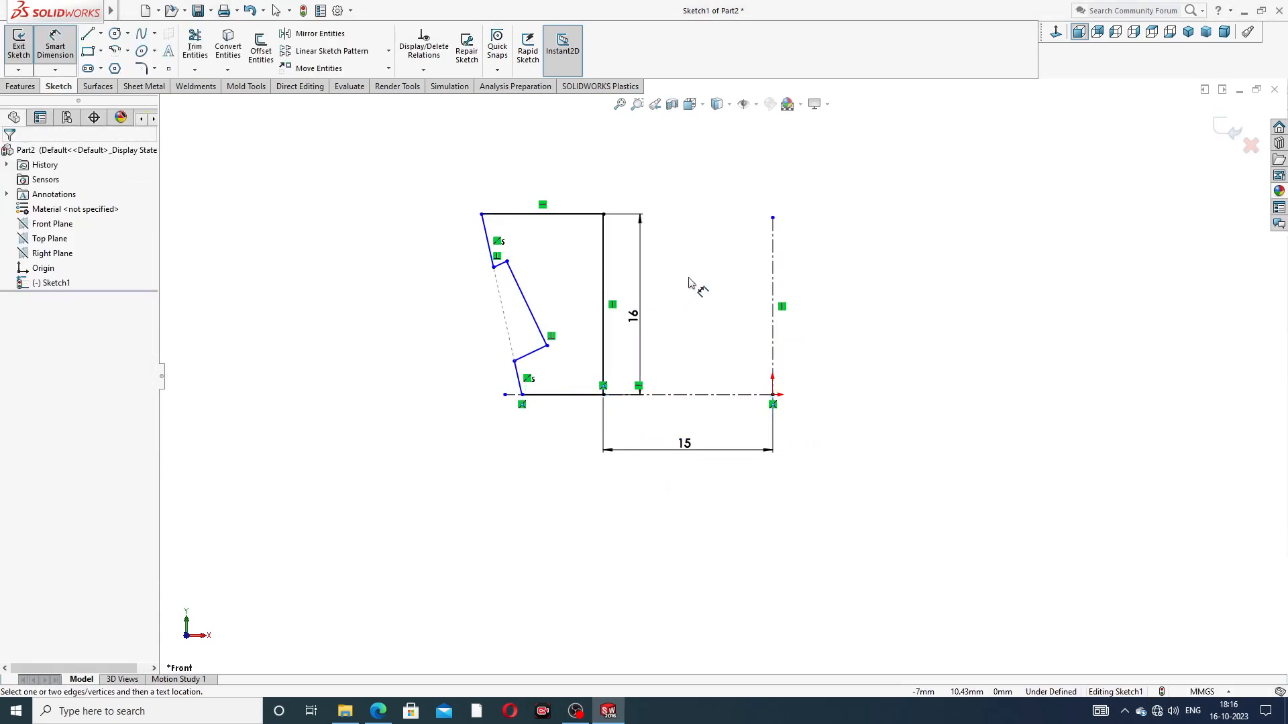
Step: Dimension the profile's top edge to 7.6 mm, checking the value in the PART-03 inner ring PDF in Edge
left_click(567, 215)
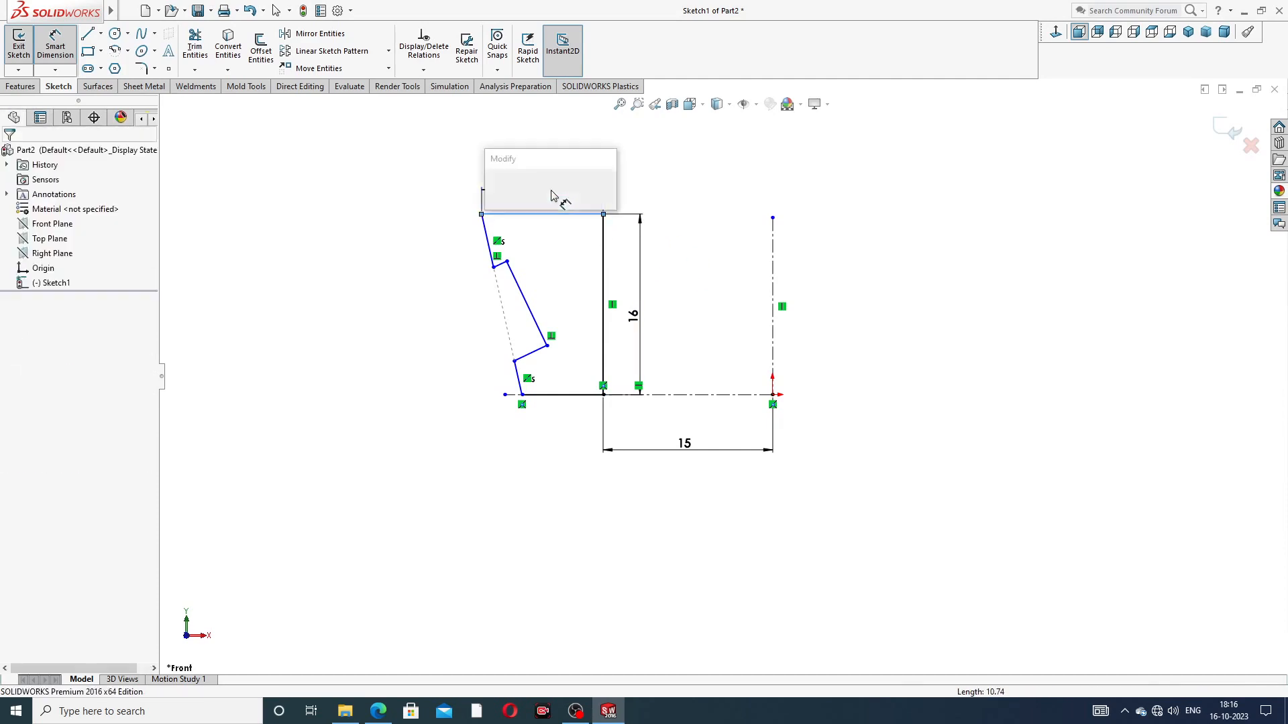
left_click(549, 191)
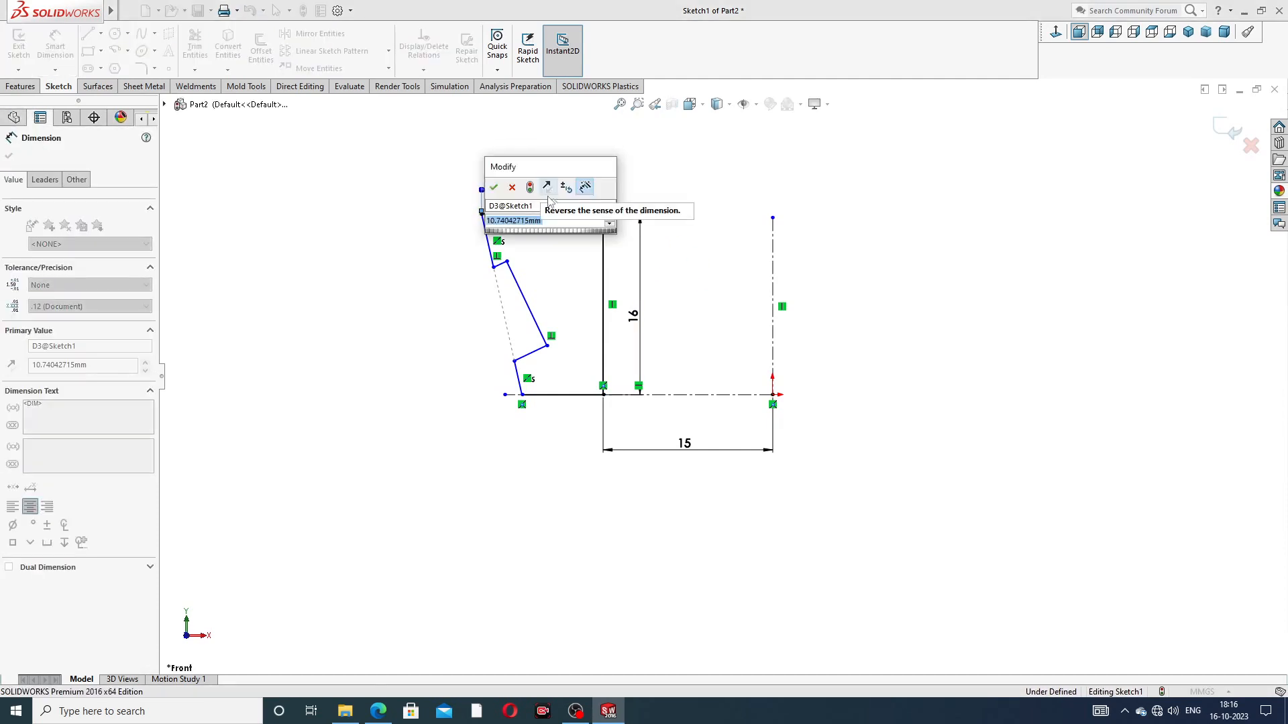
left_click(376, 712)
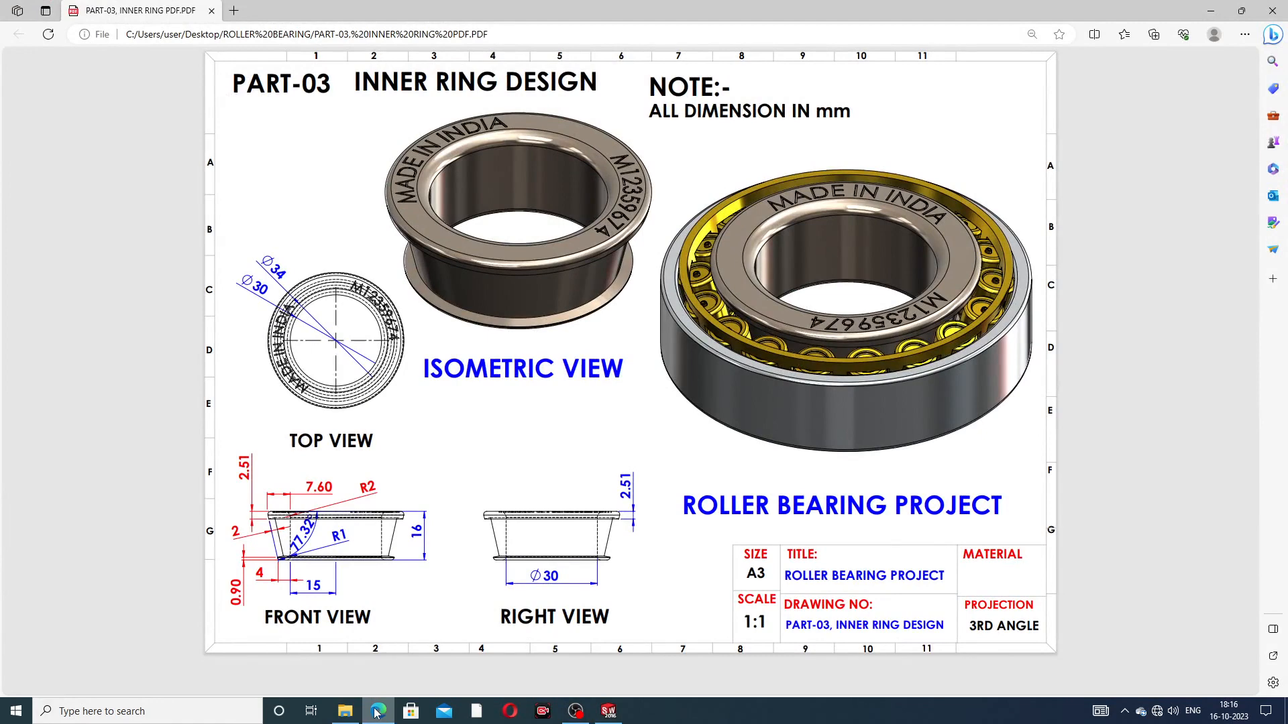
left_click(375, 711)
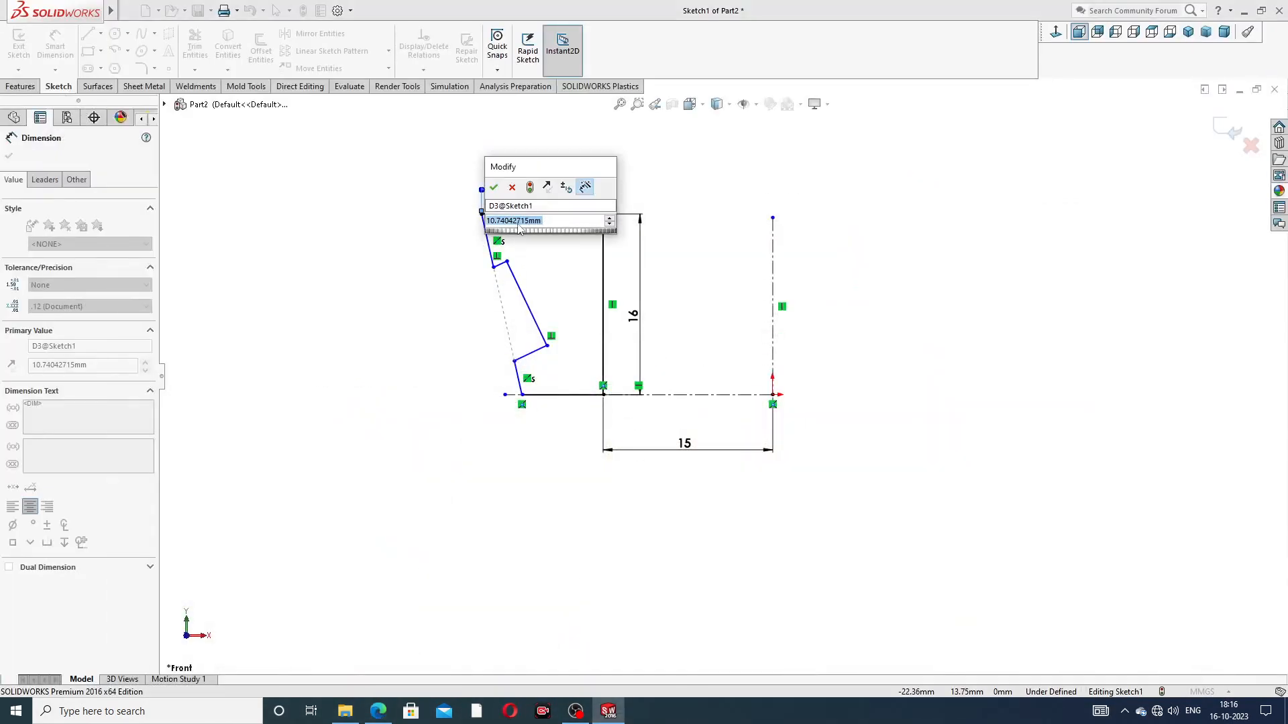
type("7.6")
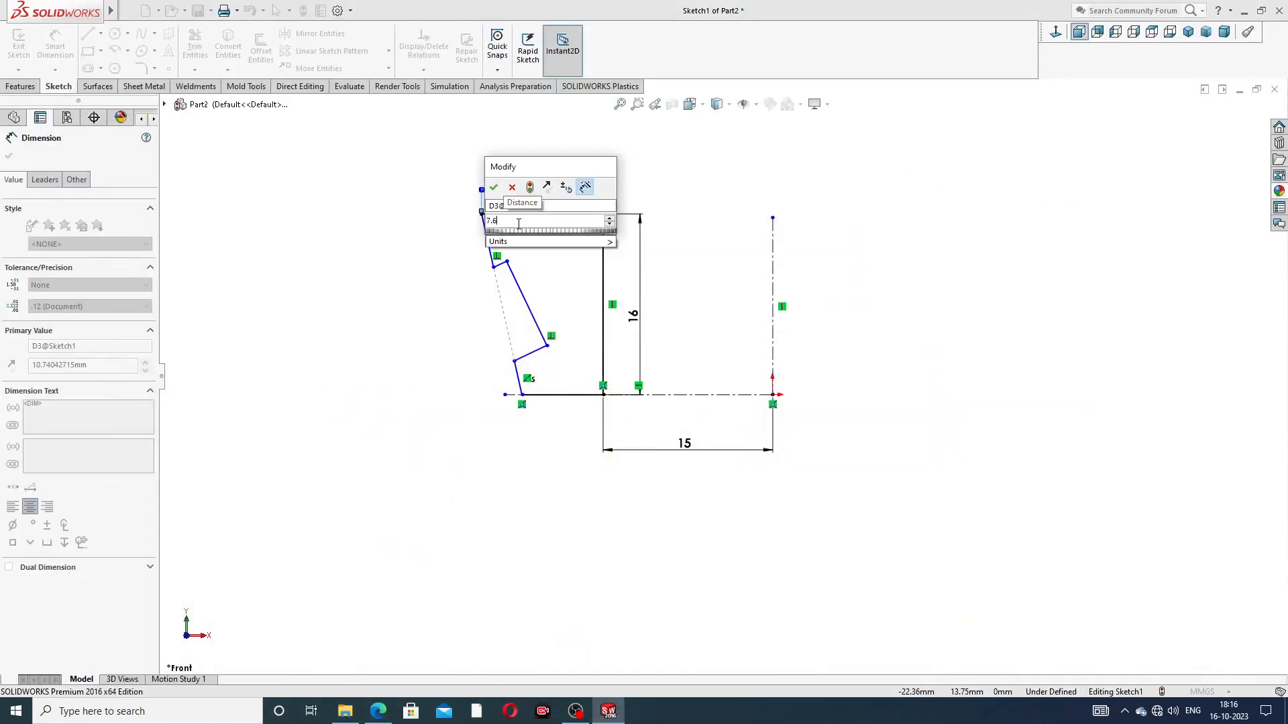
key("Return")
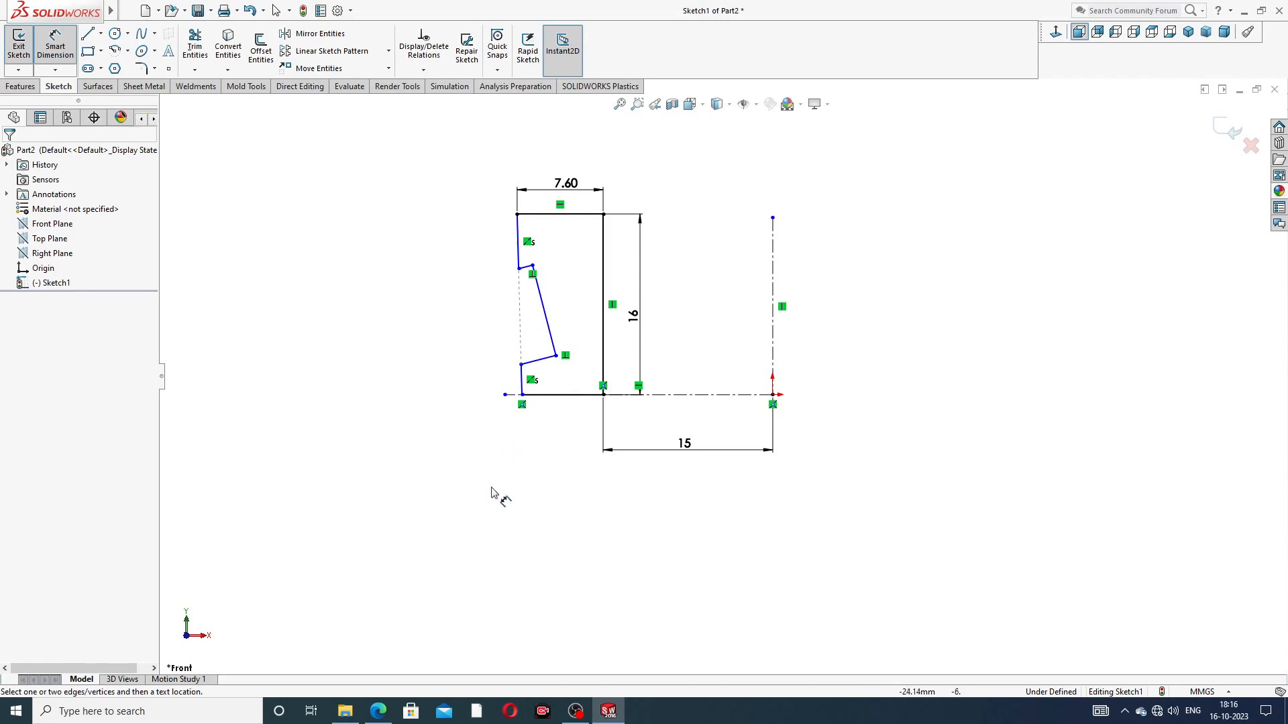
Step: Consult the PART-03 inner ring PDF in Edge and dimension the profile's bottom edge to 4 mm in SOLIDWORKS
left_click(378, 711)
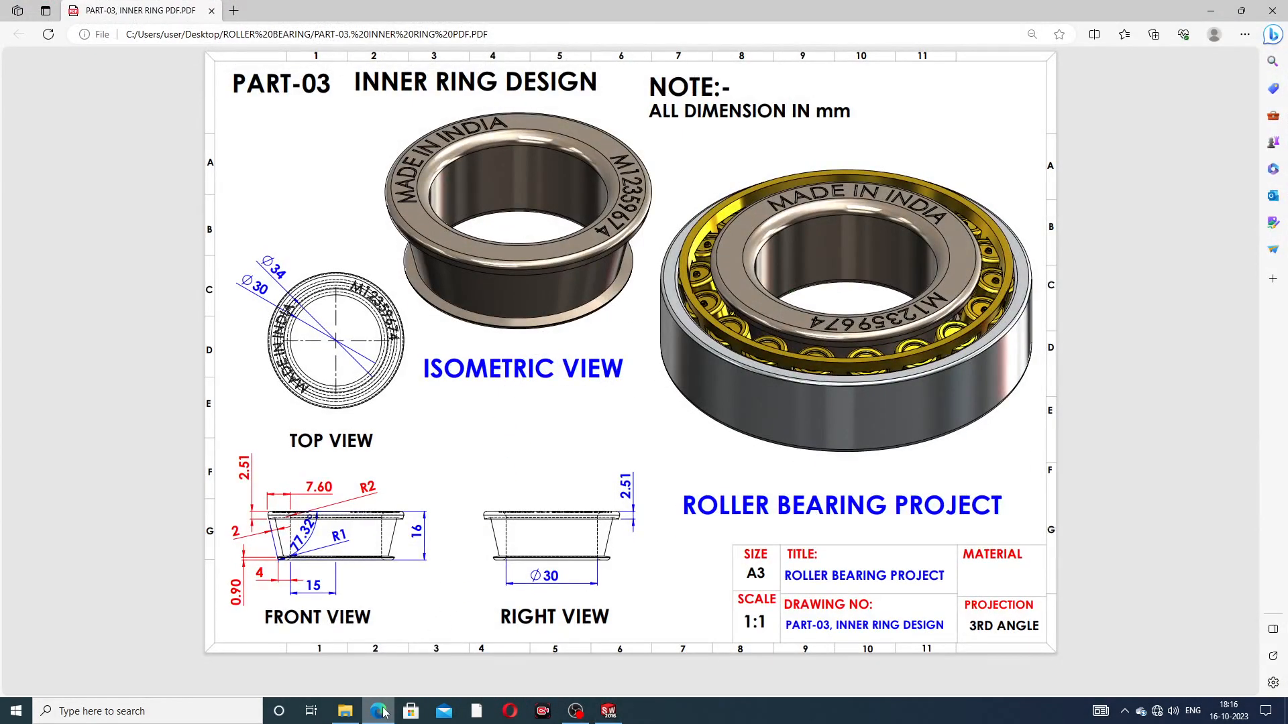
mouse_move(379, 711)
left_click(383, 709)
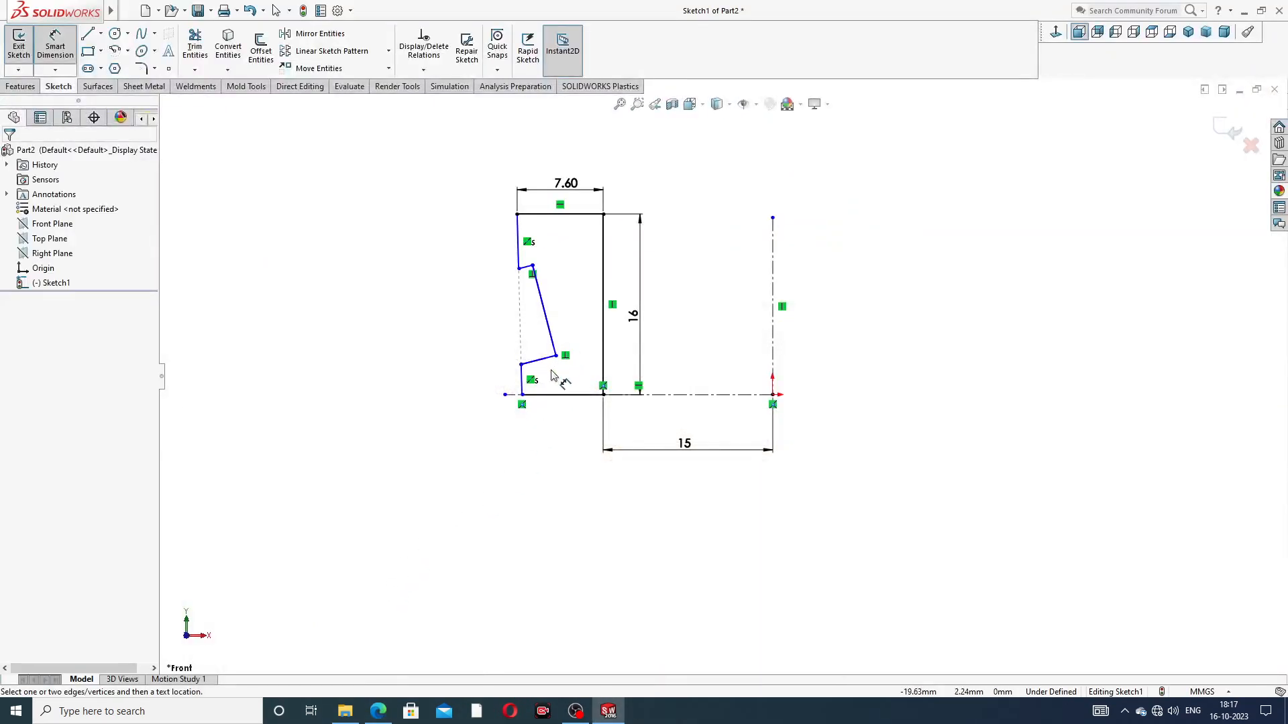
left_click(557, 395)
left_click(555, 428)
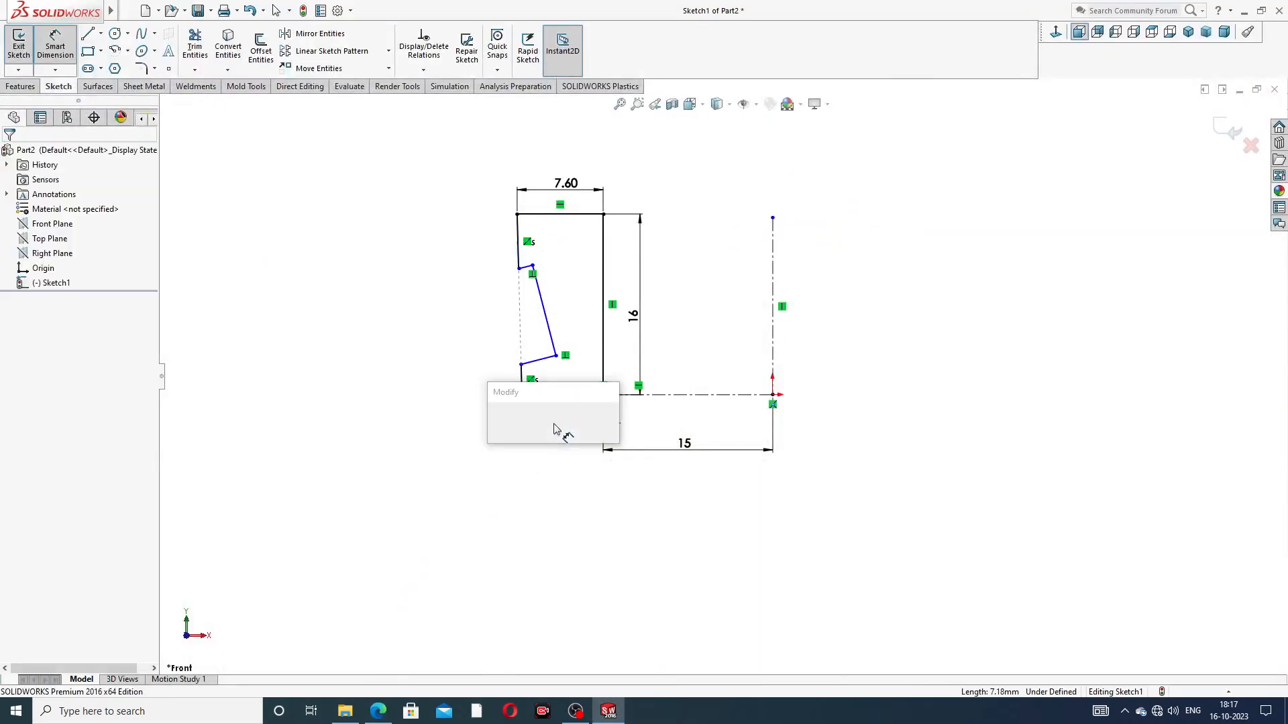
type("4")
key("Return")
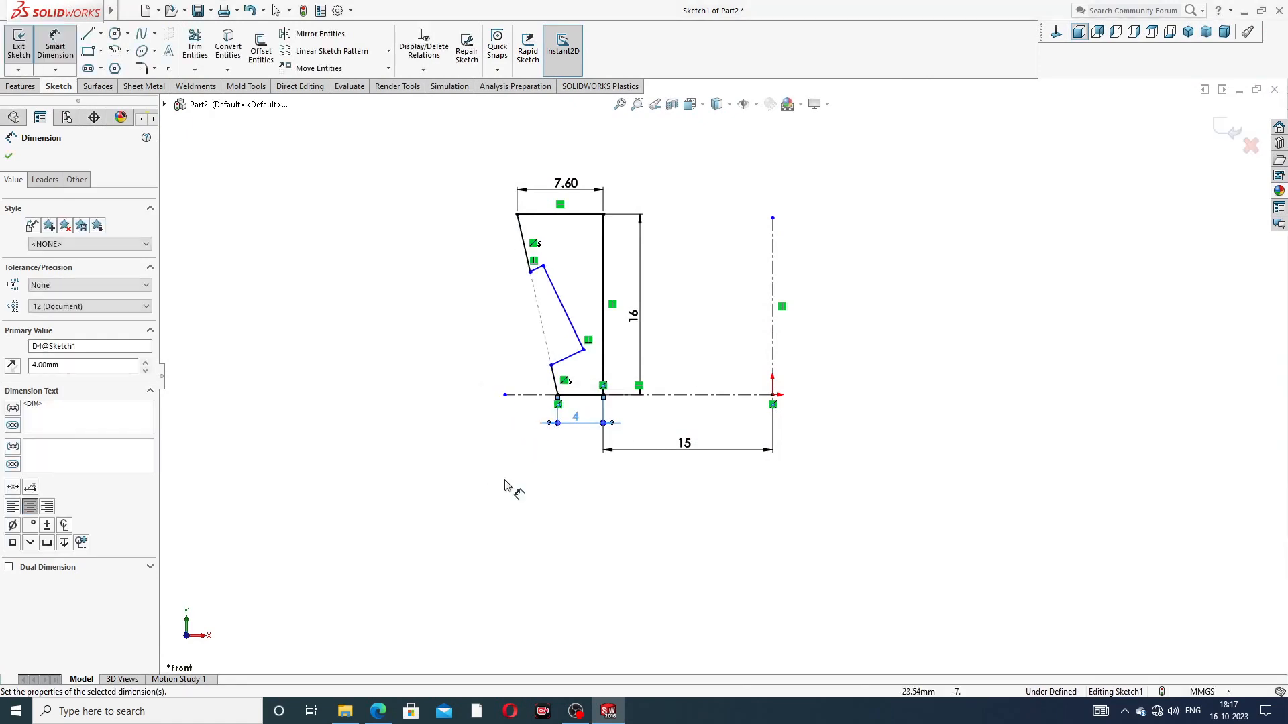
left_click(503, 487)
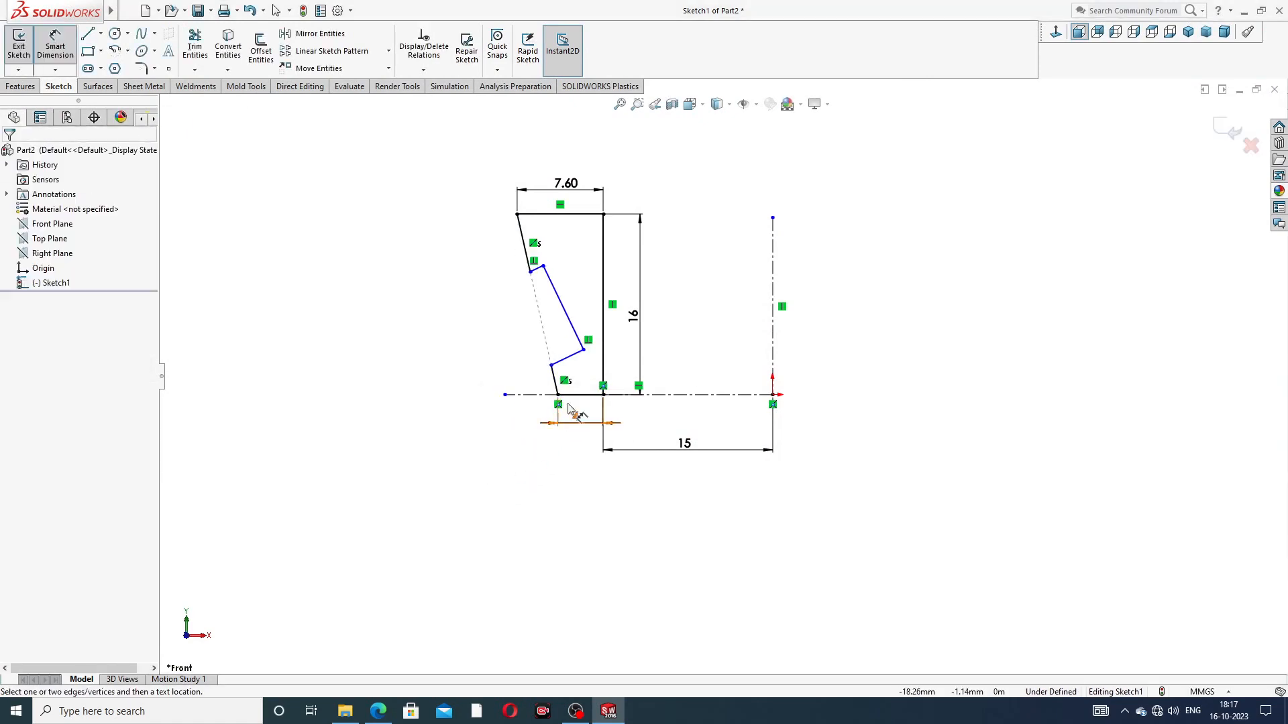
Step: Consult the PART-03 inner ring PDF in Edge and dimension the notch's upper end 2.51 mm below the profile's top edge in SOLIDWORKS
scroll(547, 275, "down", 5)
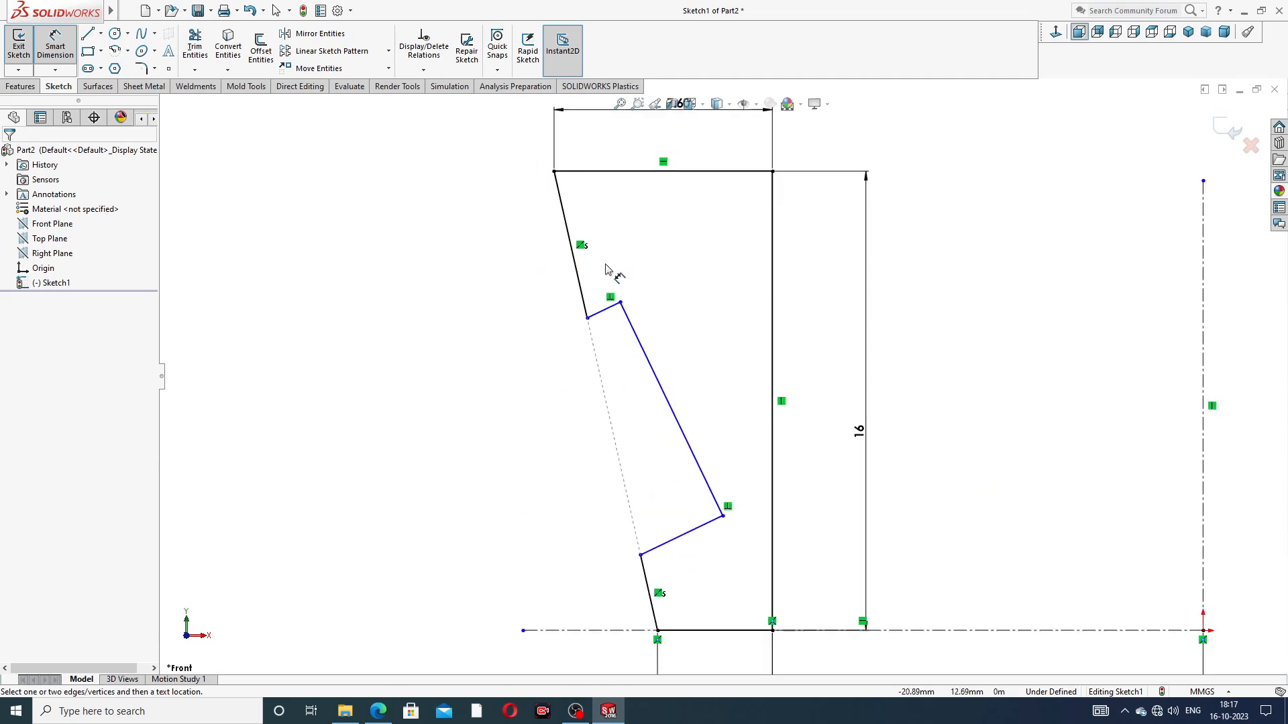
scroll(597, 218, "up", 2)
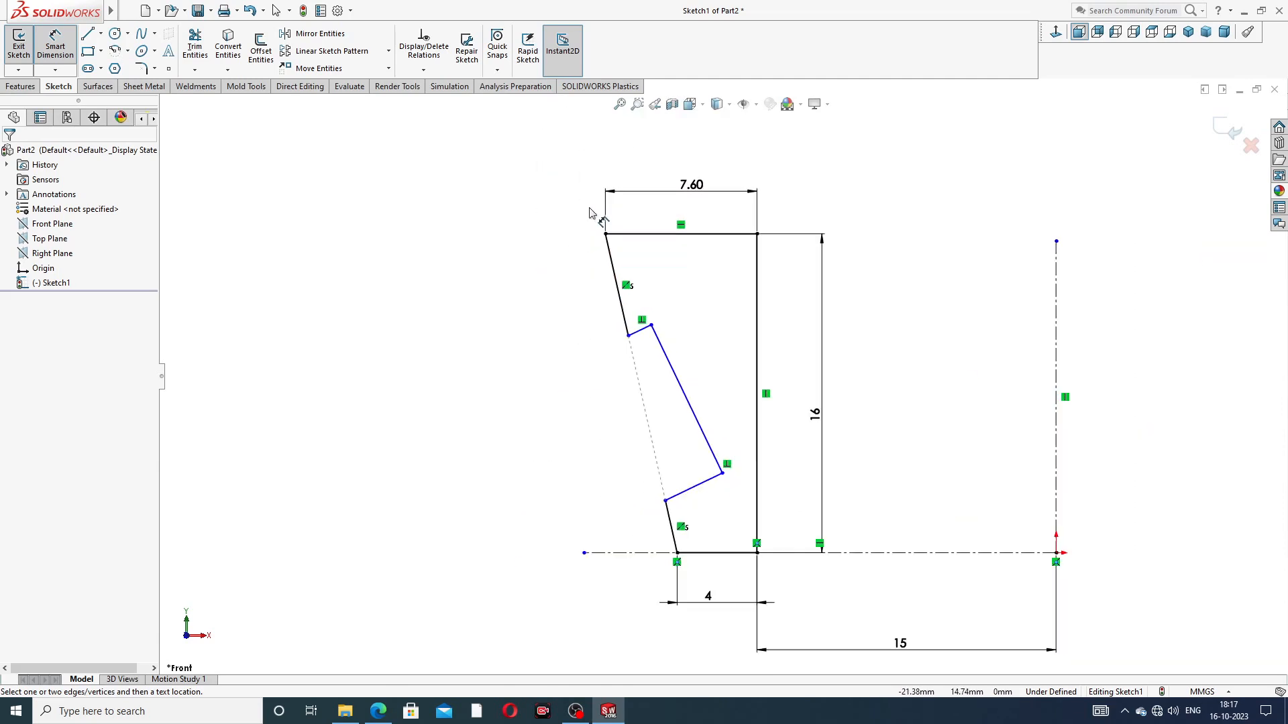
left_click(626, 235)
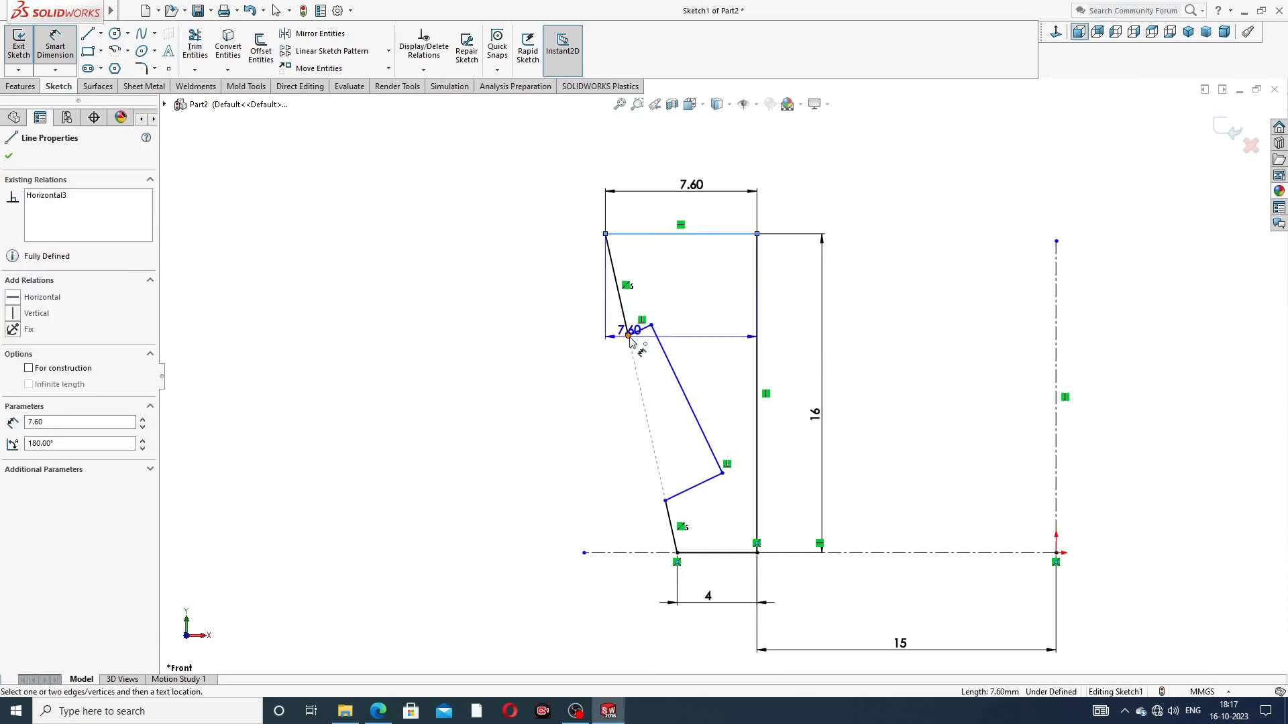
left_click(628, 336)
left_click(575, 279)
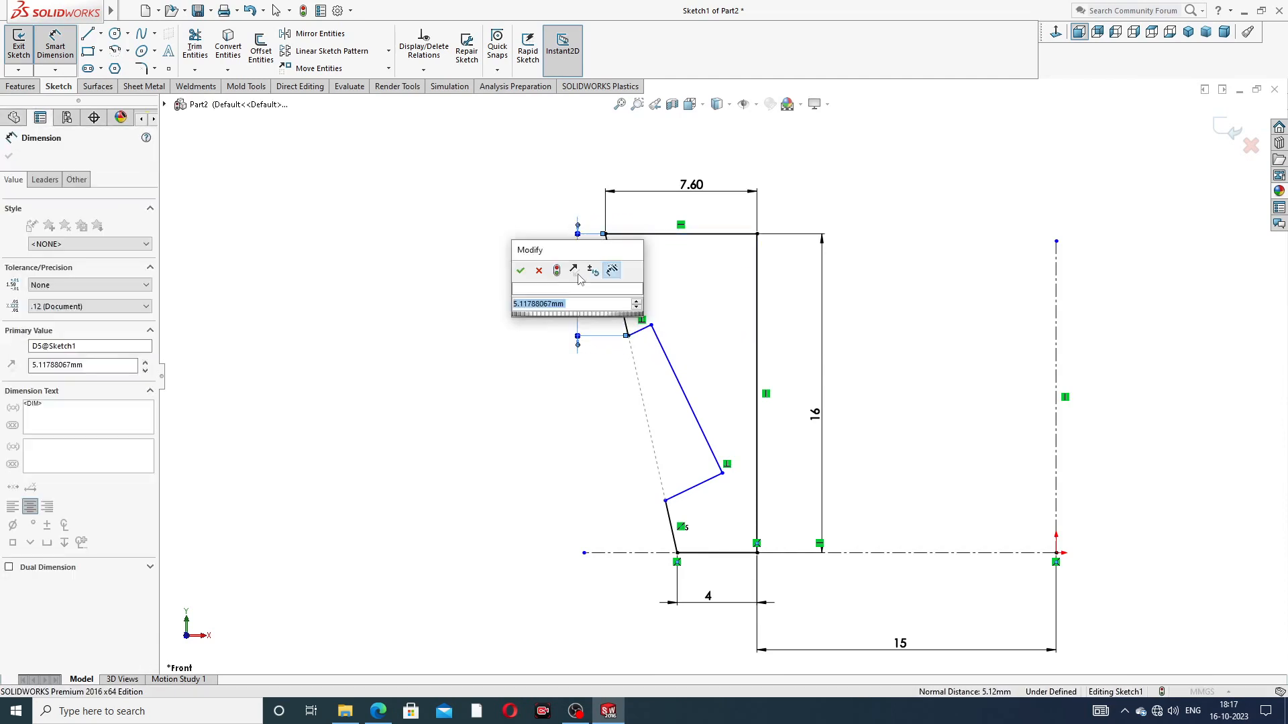
left_click(378, 711)
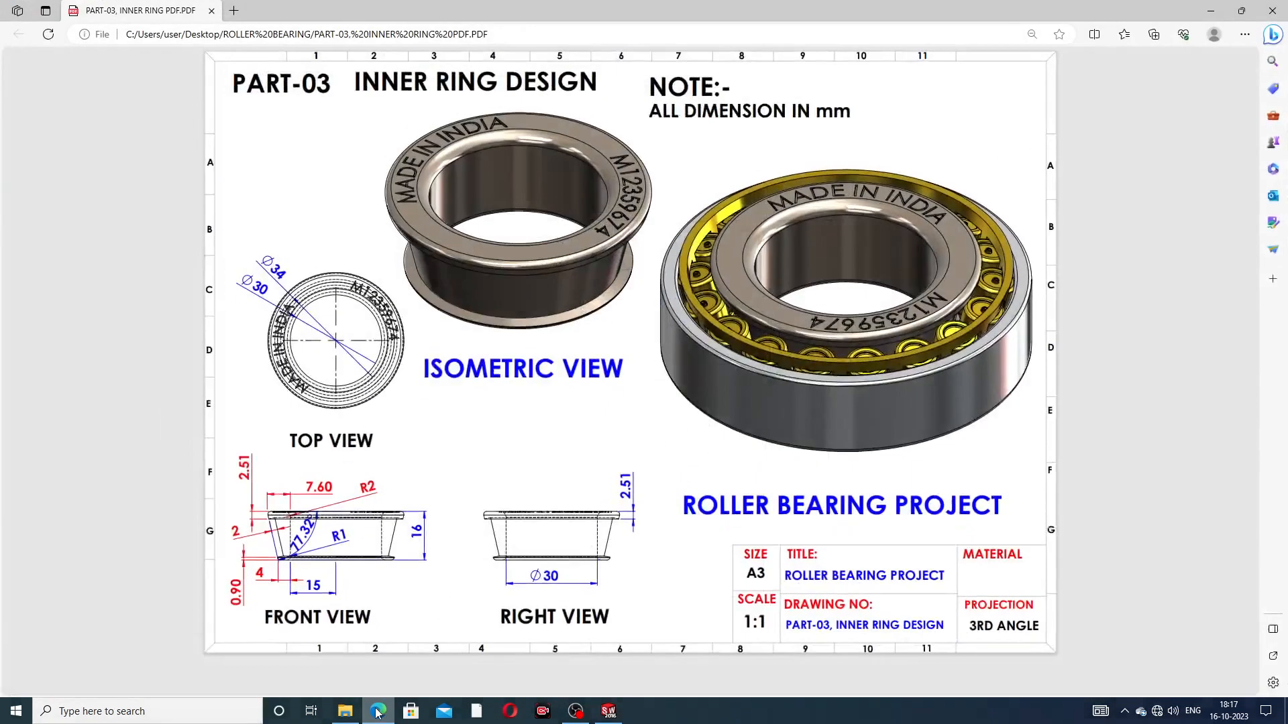
left_click(378, 711)
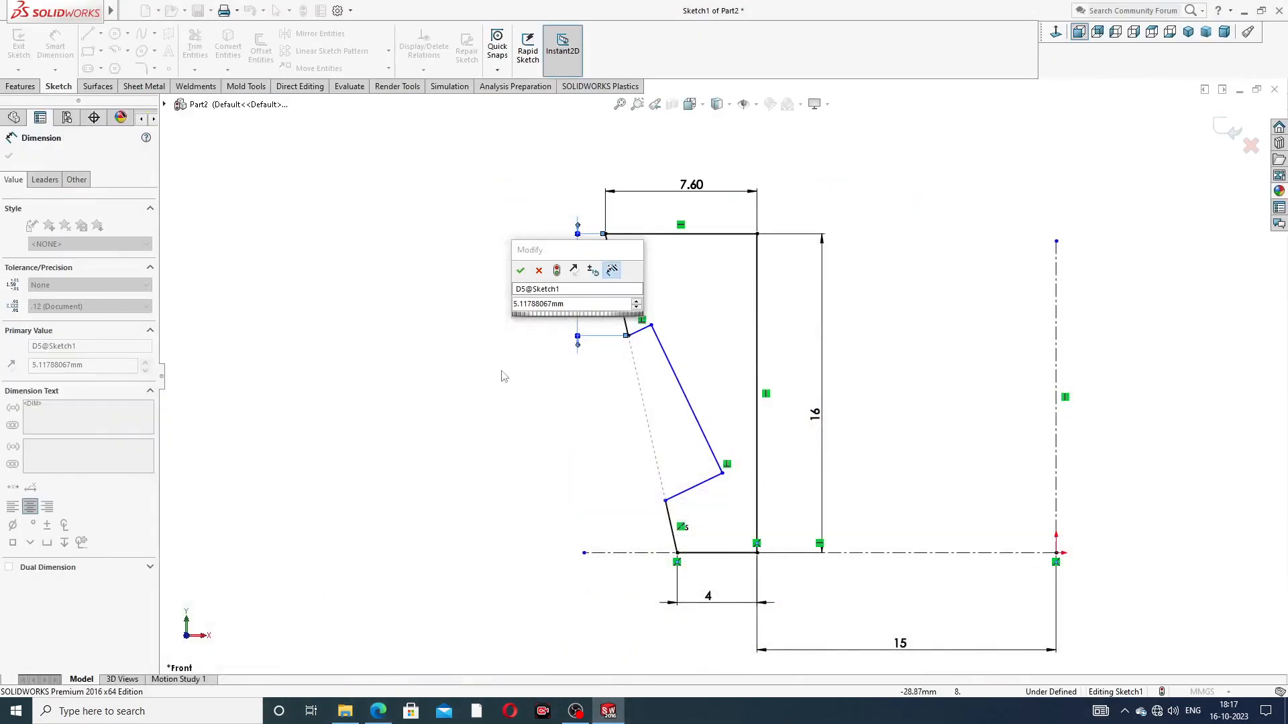
type("2")
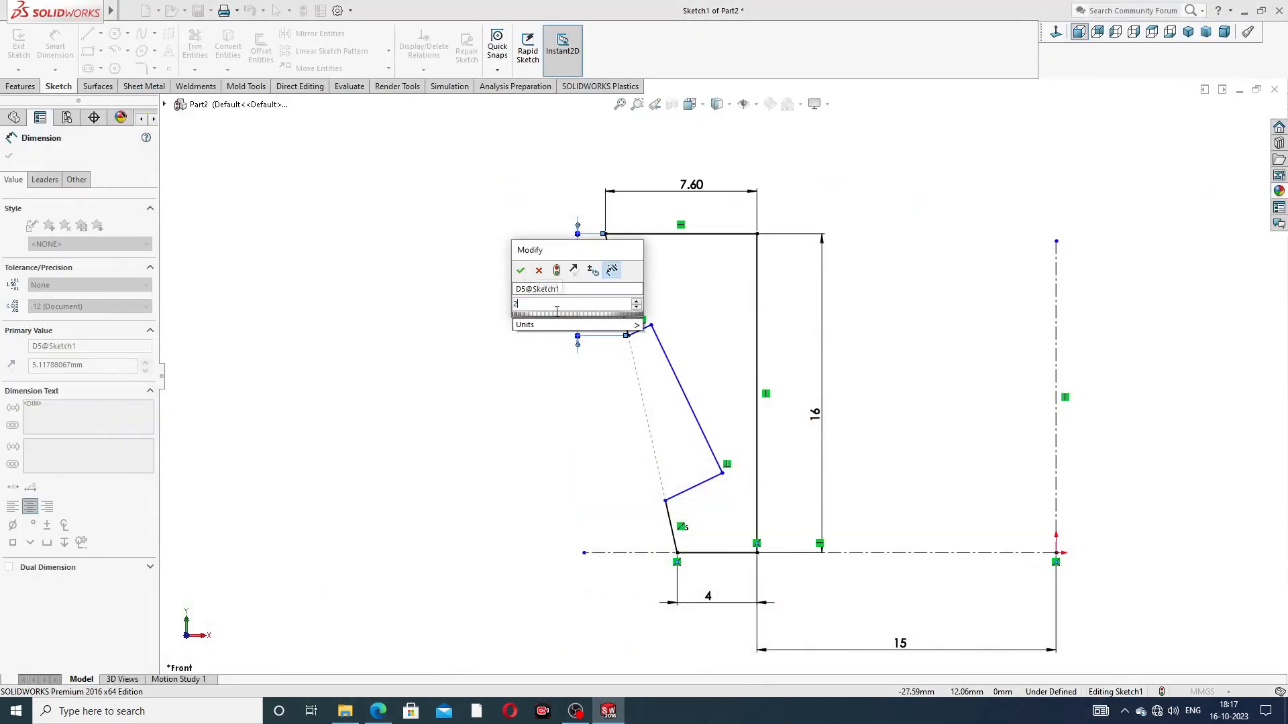
type(".51")
key("Return")
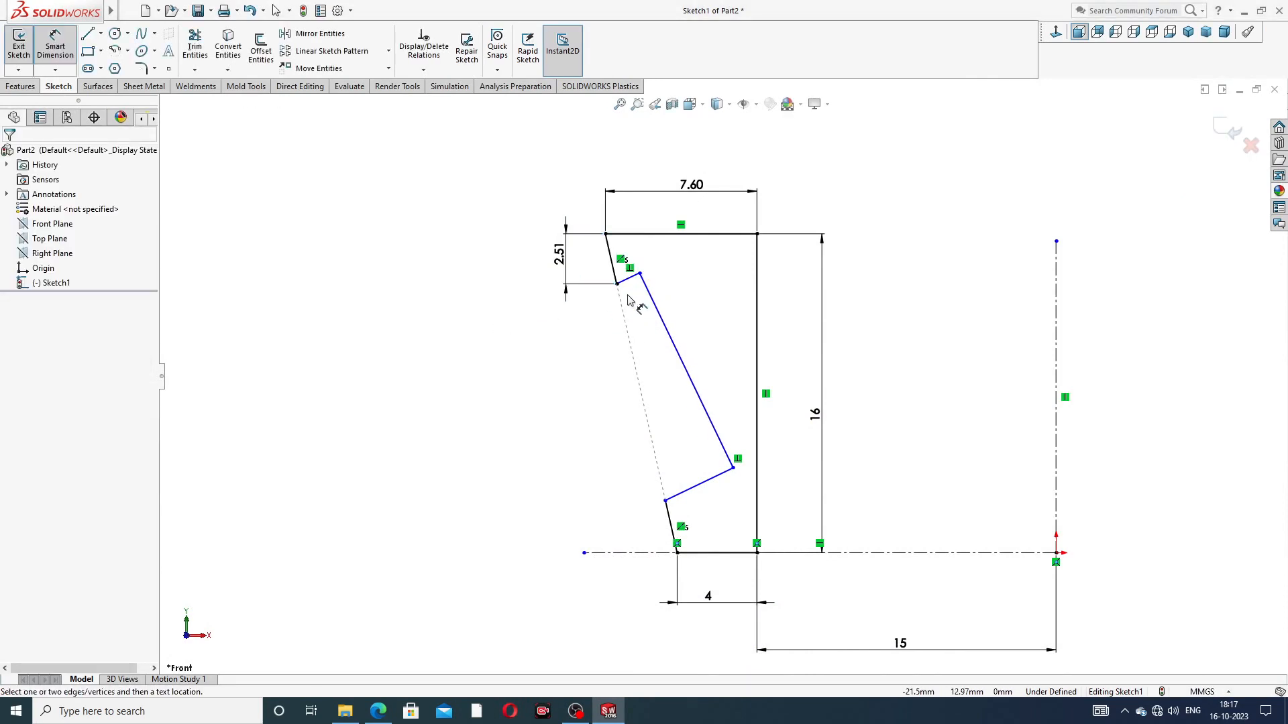
Step: Check the notch depth in the PART-03 PDF in Edge, try a 2 mm dimension from the short slanted outer edge, and undo it
scroll(631, 298, "down", 2)
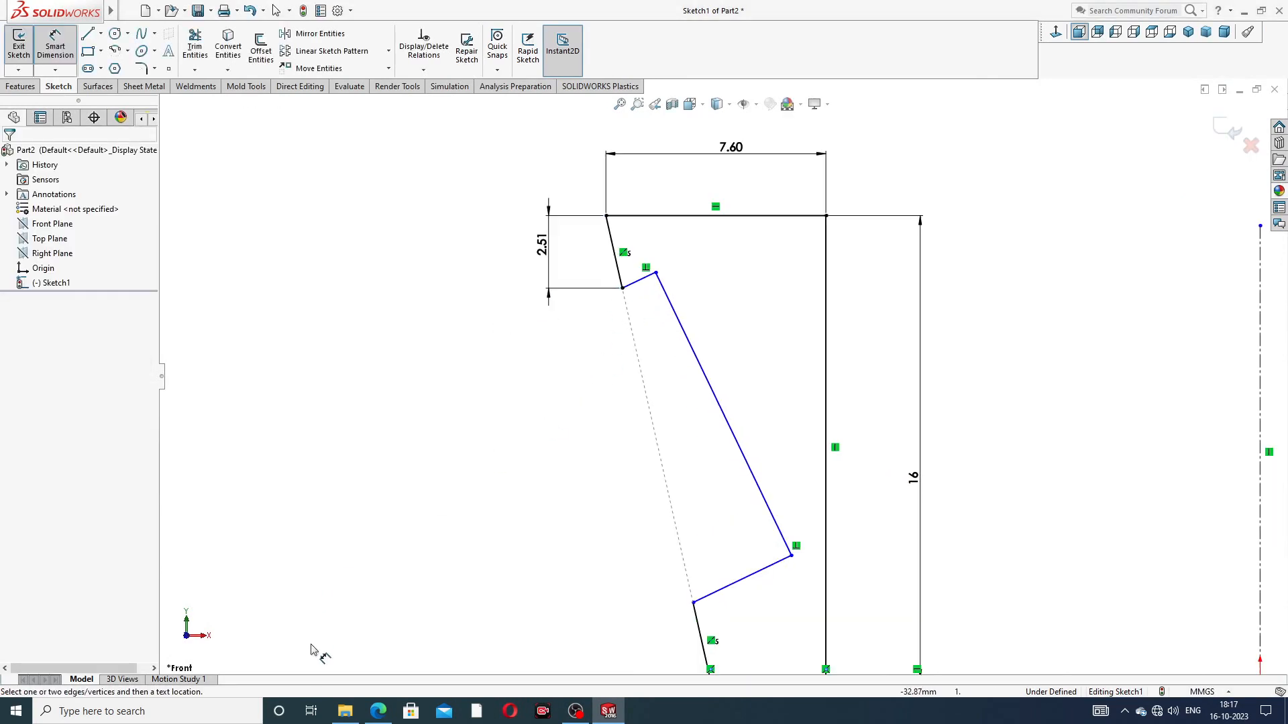
left_click(378, 711)
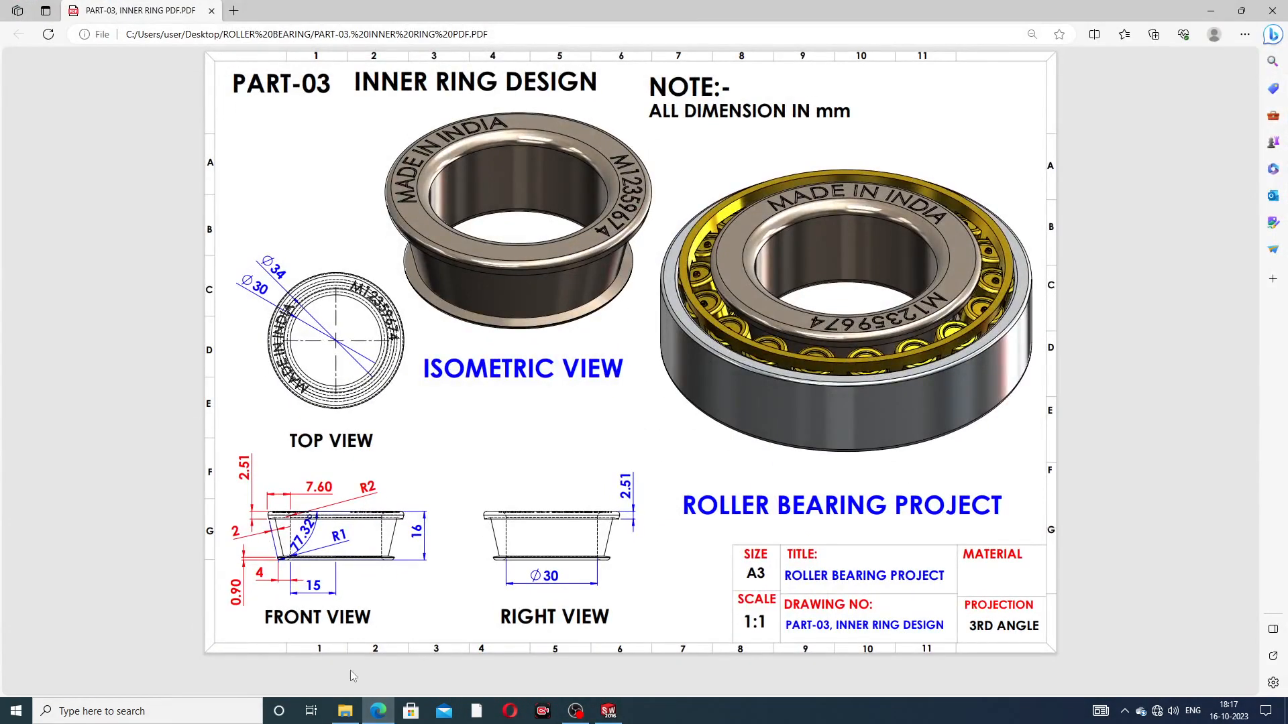
left_click(378, 711)
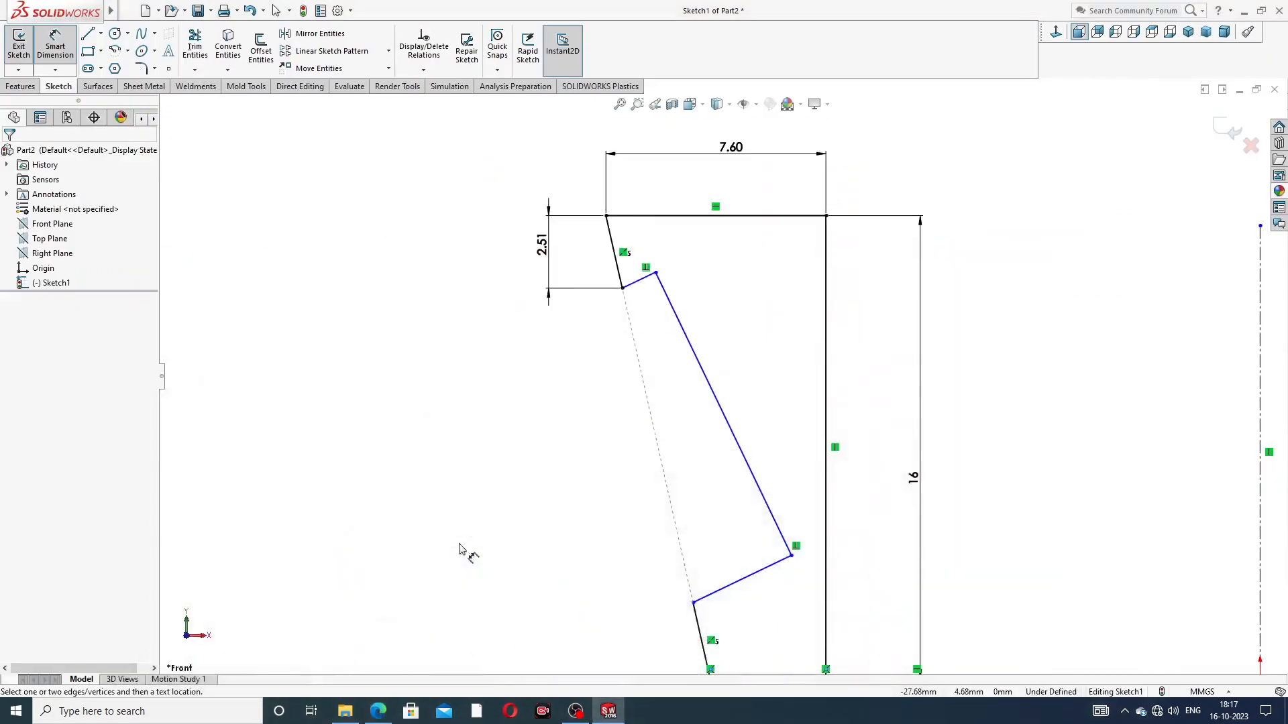
left_click(623, 287)
left_click(641, 281)
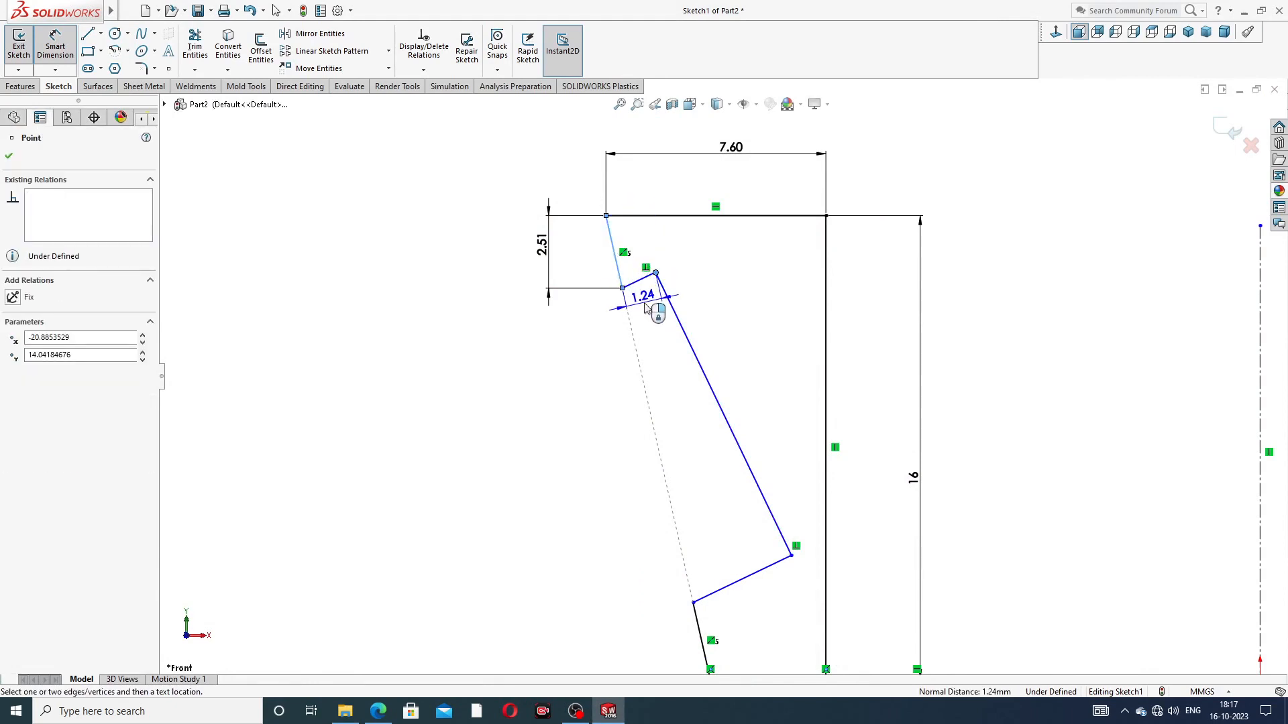
left_click(645, 307)
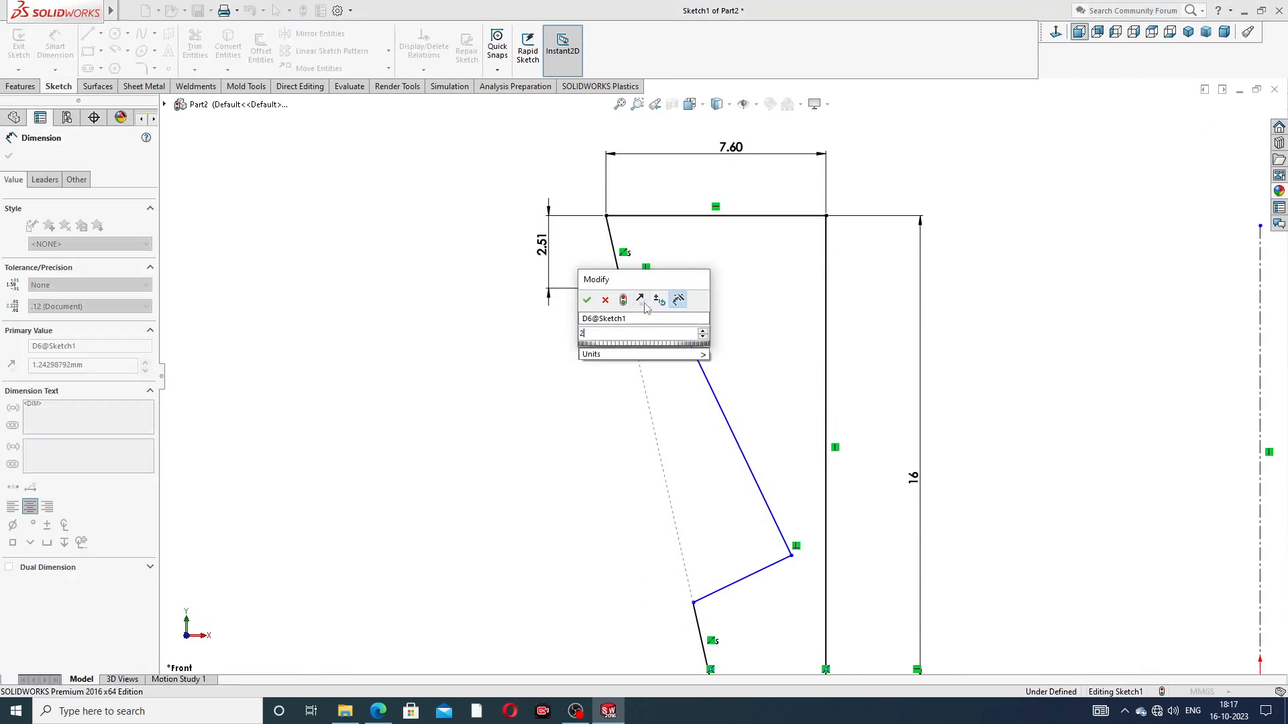
key("Return")
left_click(738, 285)
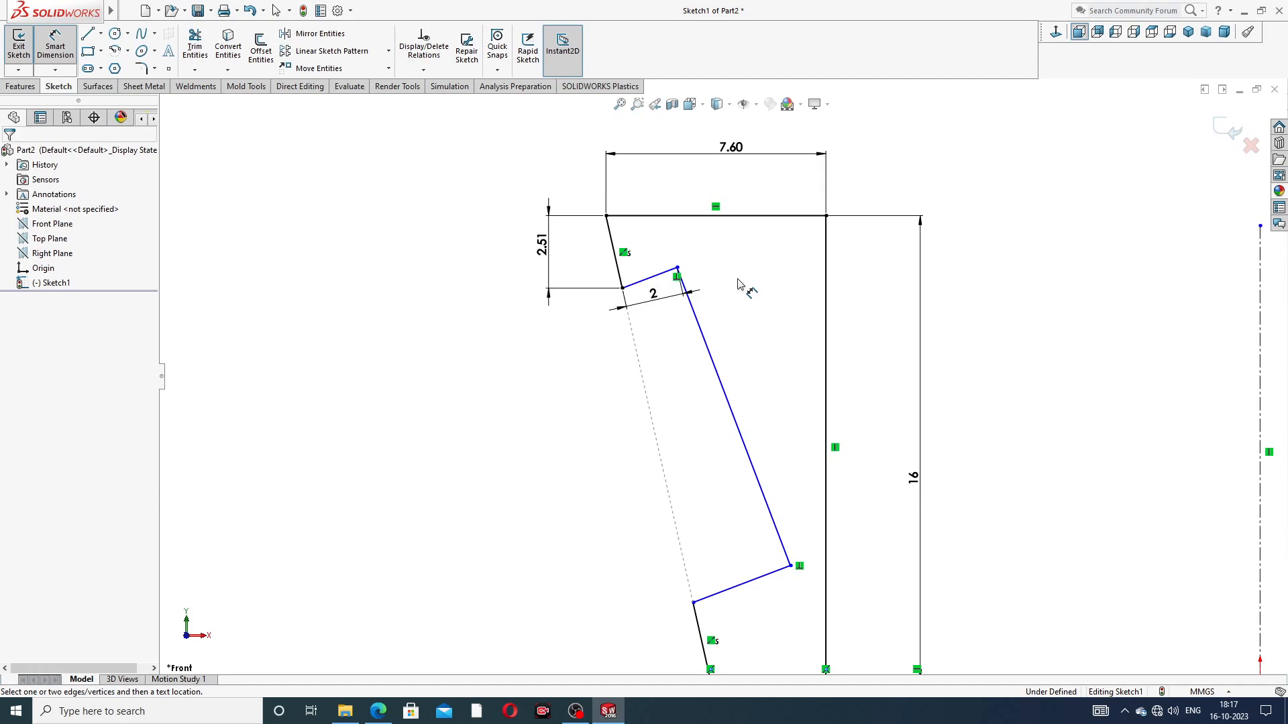
key("ctrl+z")
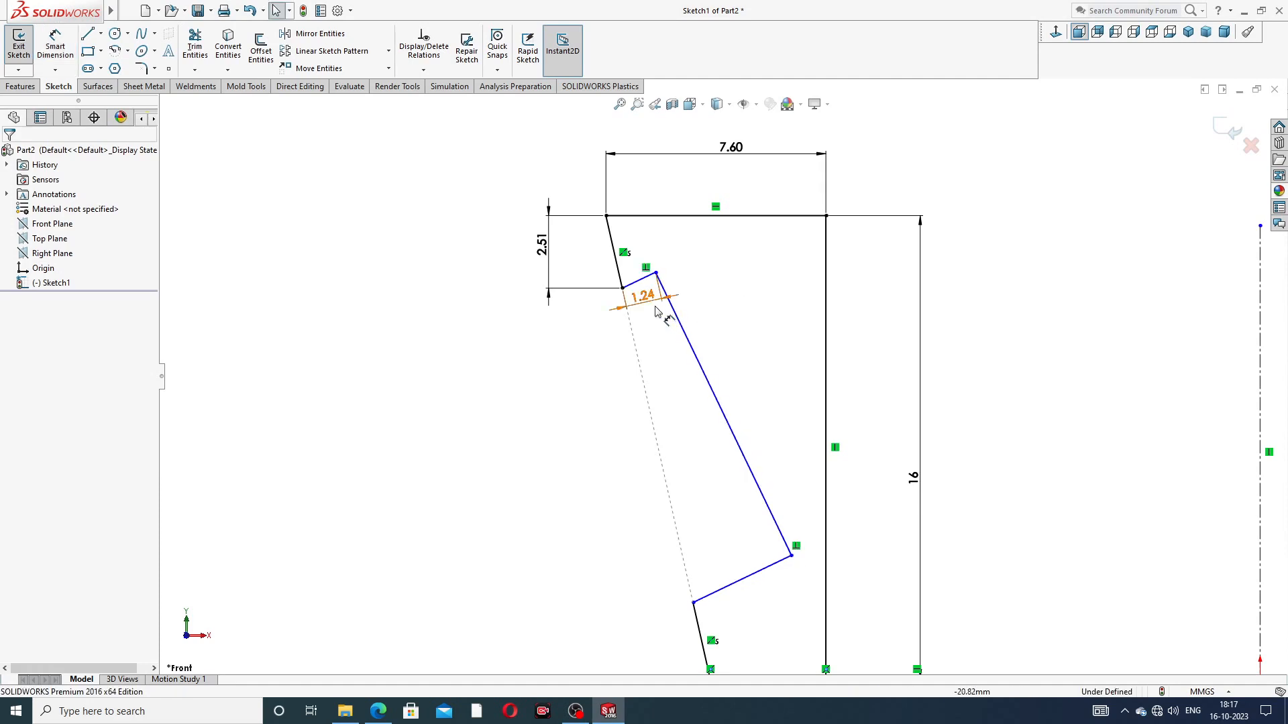
key("ctrl+z")
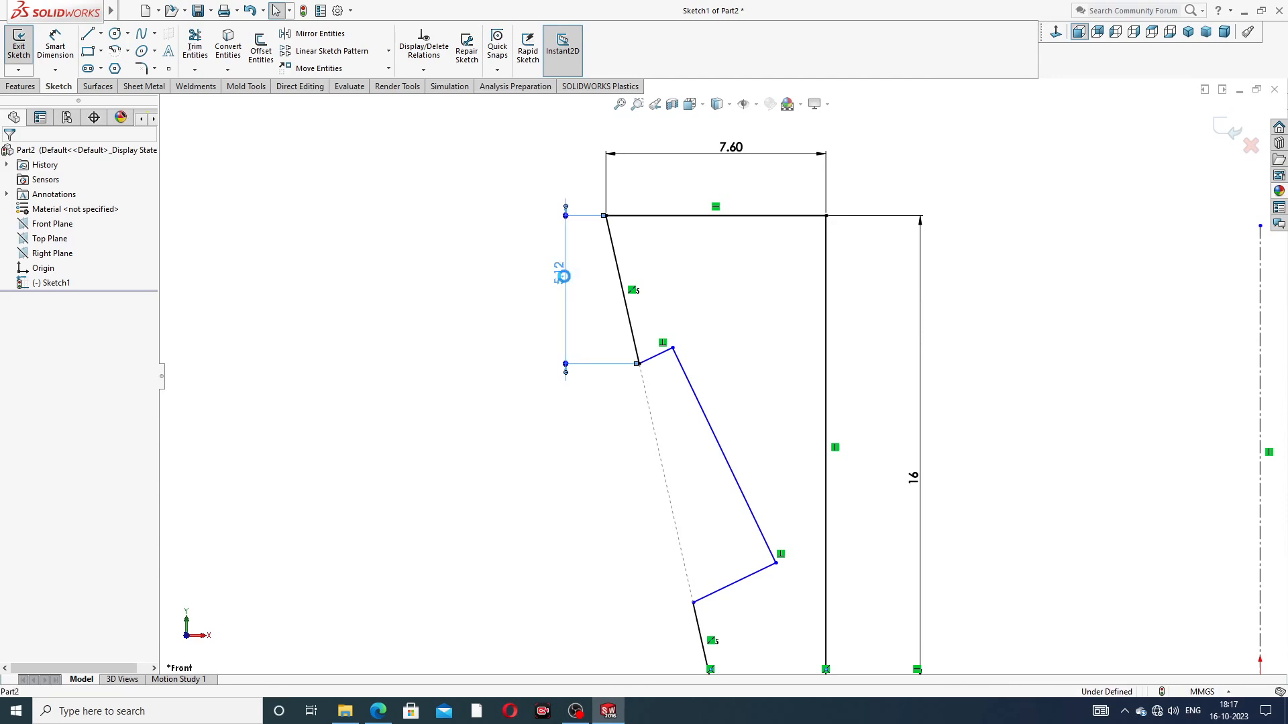
Step: Set the vertical dimension between the top edge and the notch's upper end back to 2.51 mm
double_click(562, 275)
type(".51")
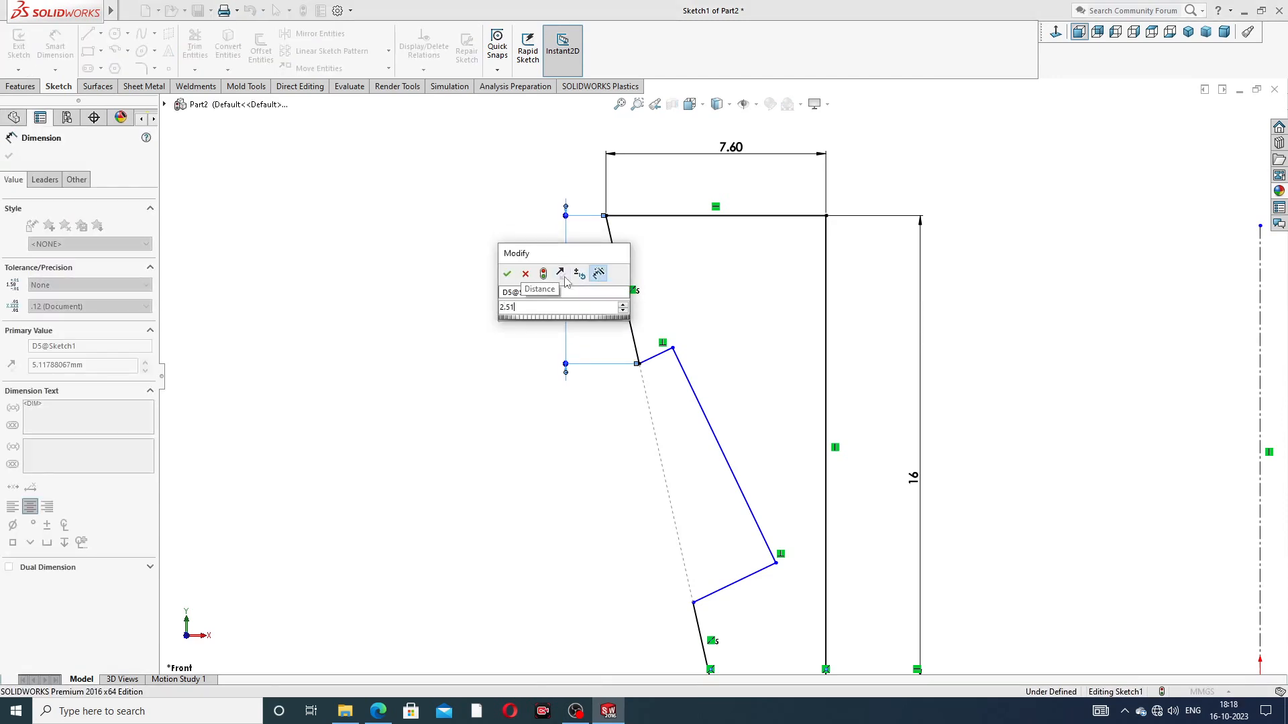
key("Return")
key("Escape")
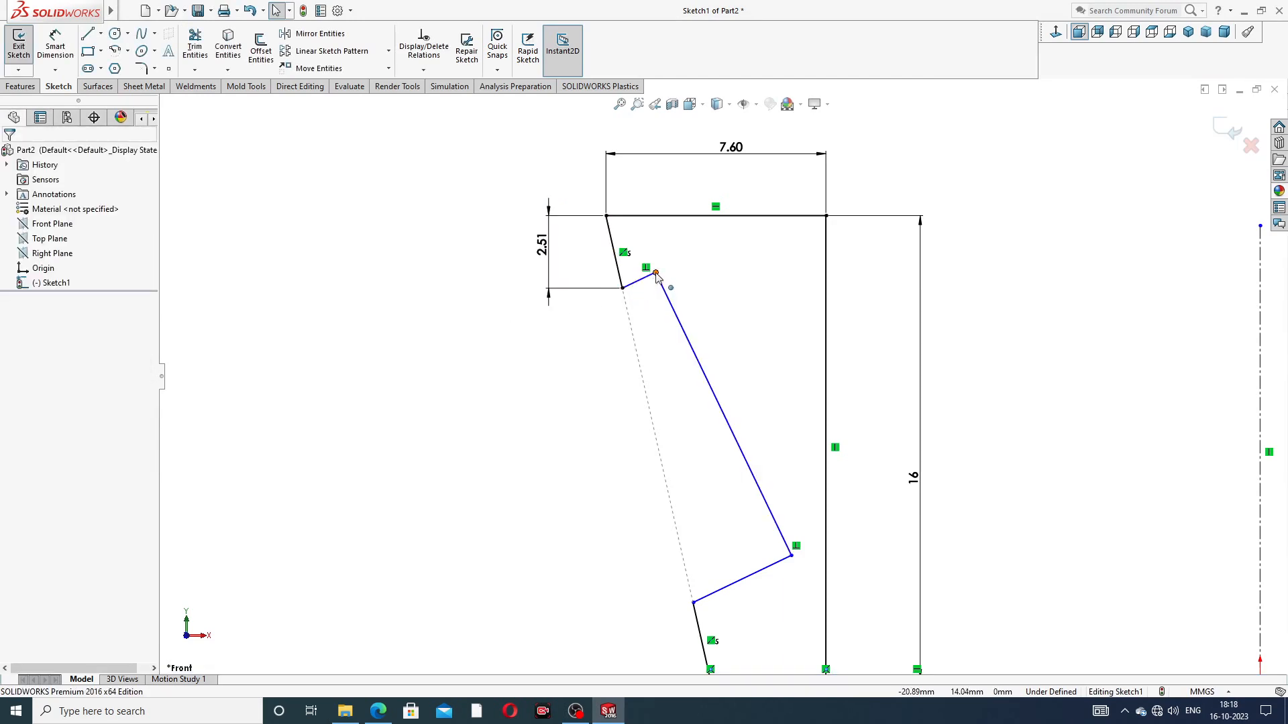
Step: Dimension the notch depth 2 mm from its upper outer end point to its long inner line
left_click(623, 288)
left_click(664, 295)
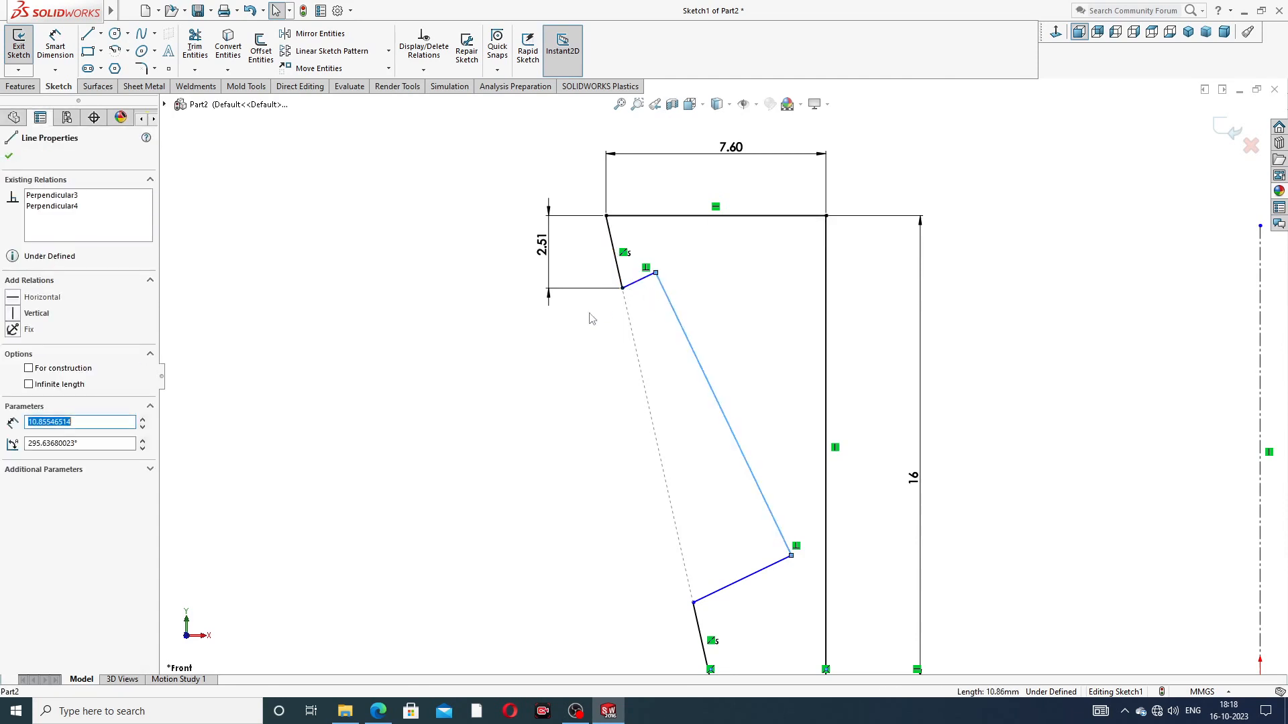
left_click(377, 255)
left_click(55, 46)
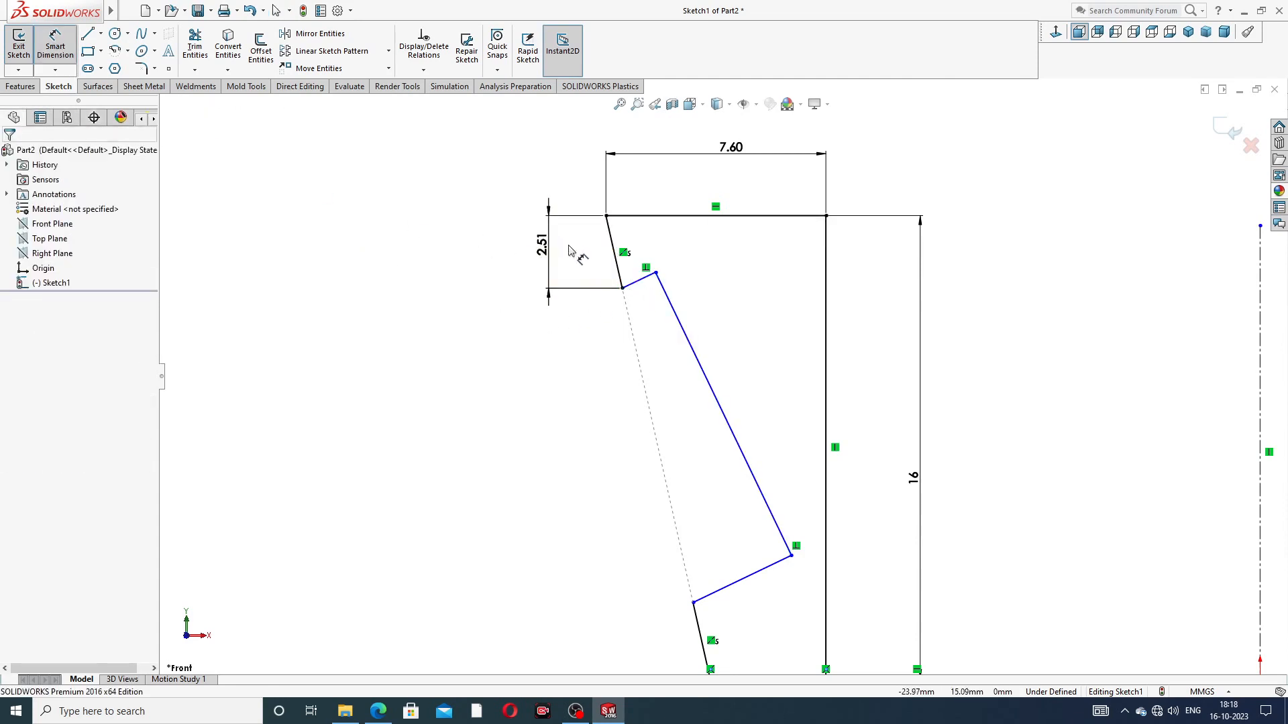
left_click(623, 288)
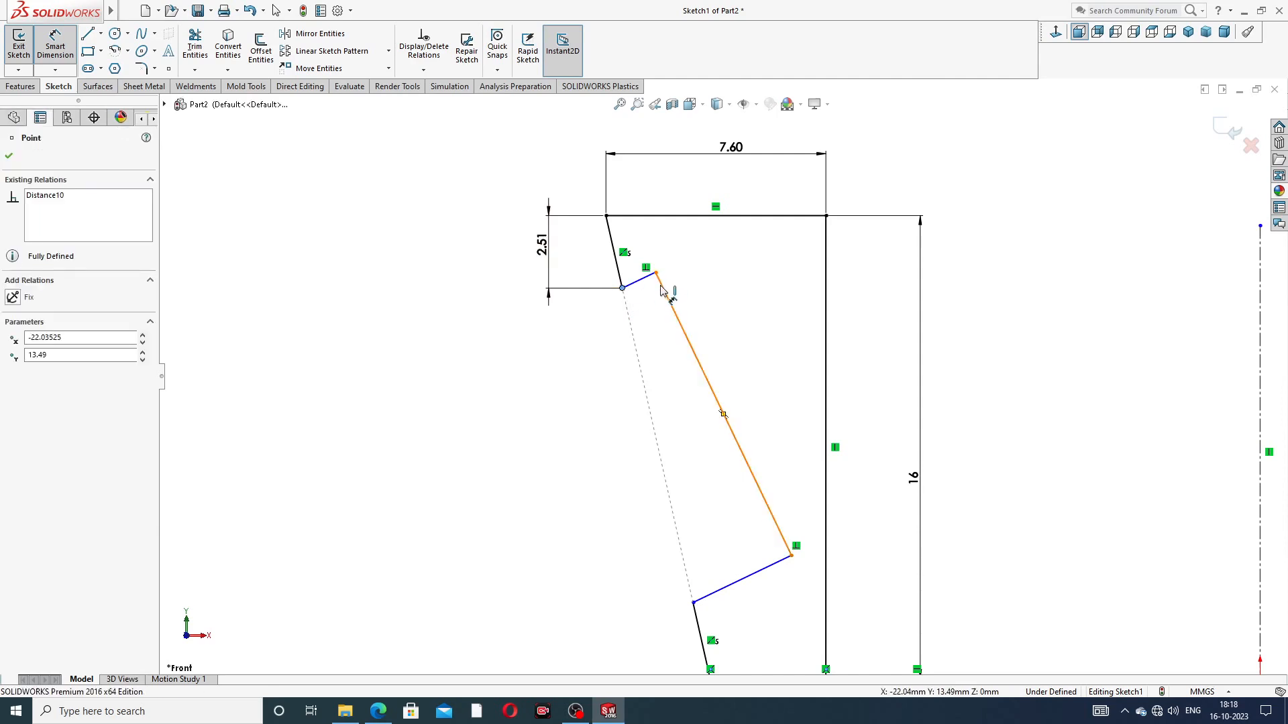
left_click(659, 281)
left_click(648, 308)
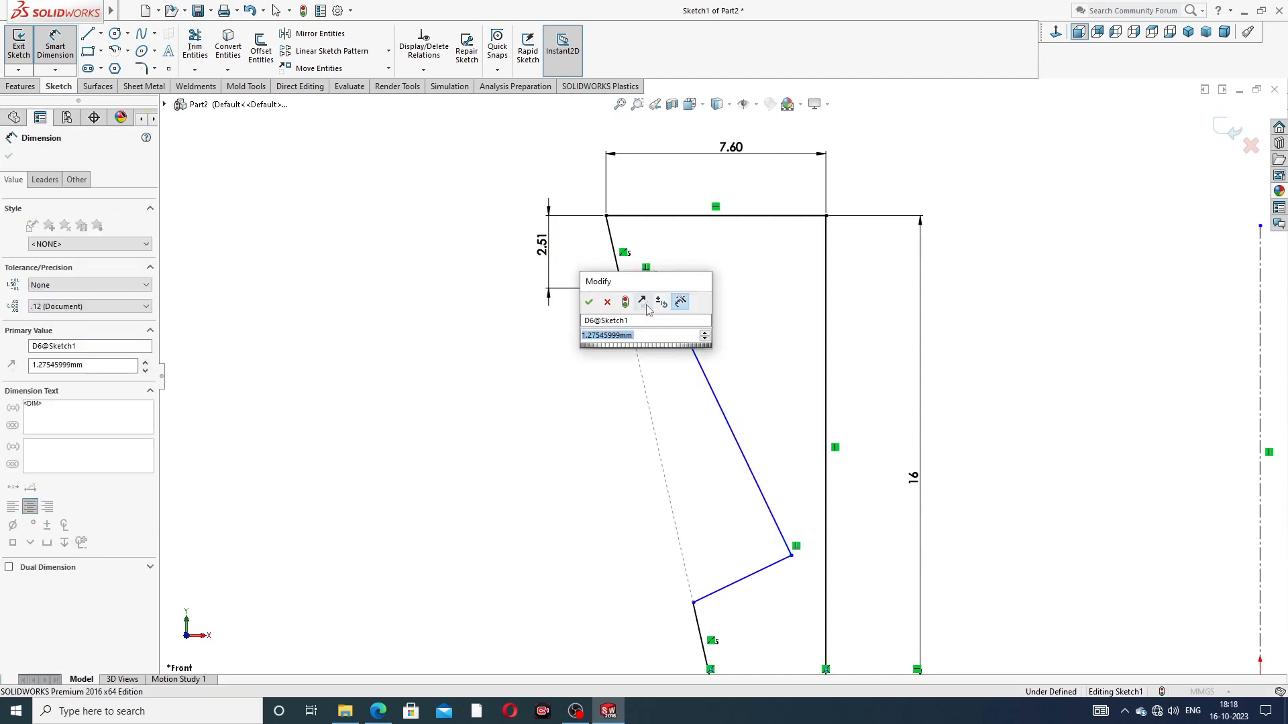
type("2")
key("Return")
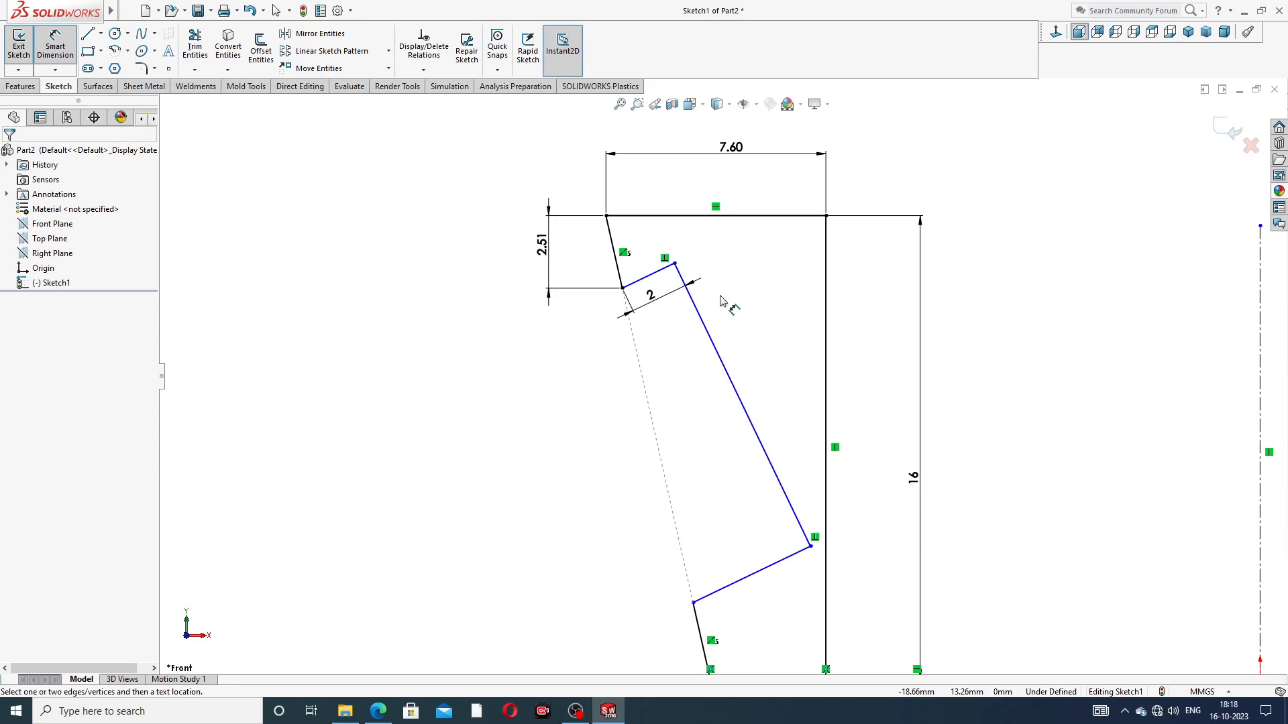
Step: Dimension the notch's lower end 0.9 mm above the profile's bottom edge
key("z")
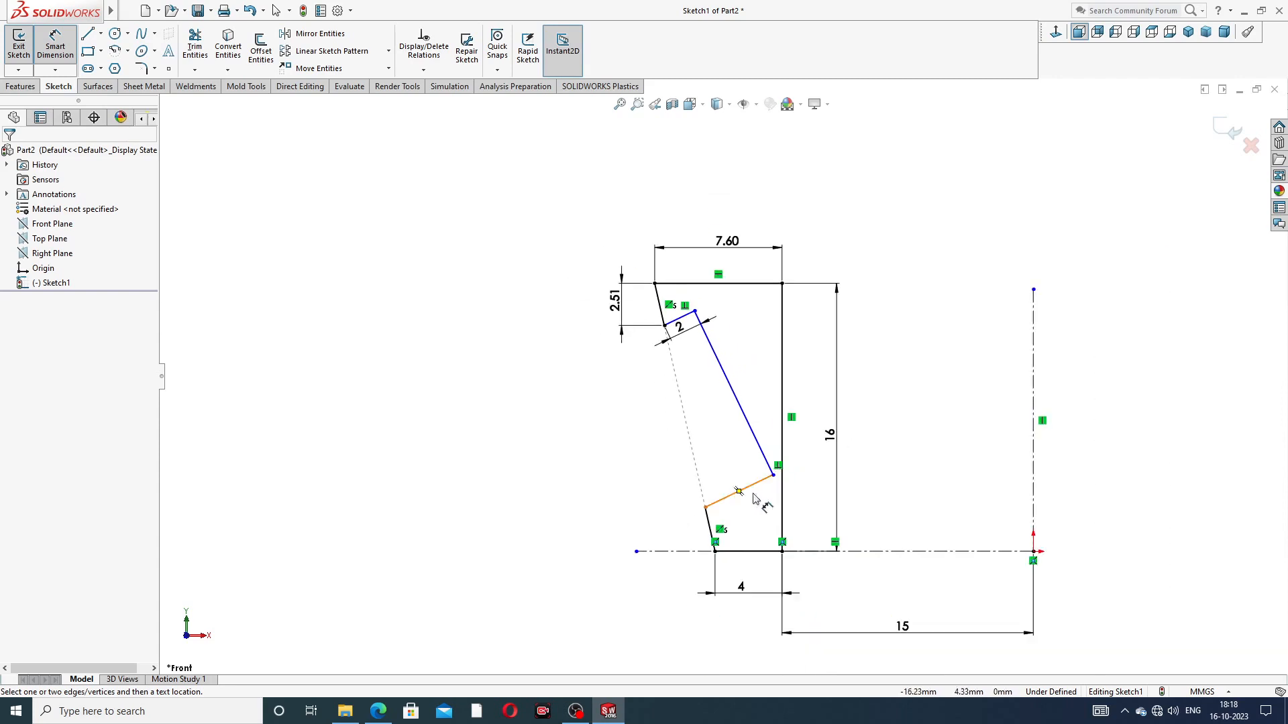
left_click(705, 507)
left_click(735, 551)
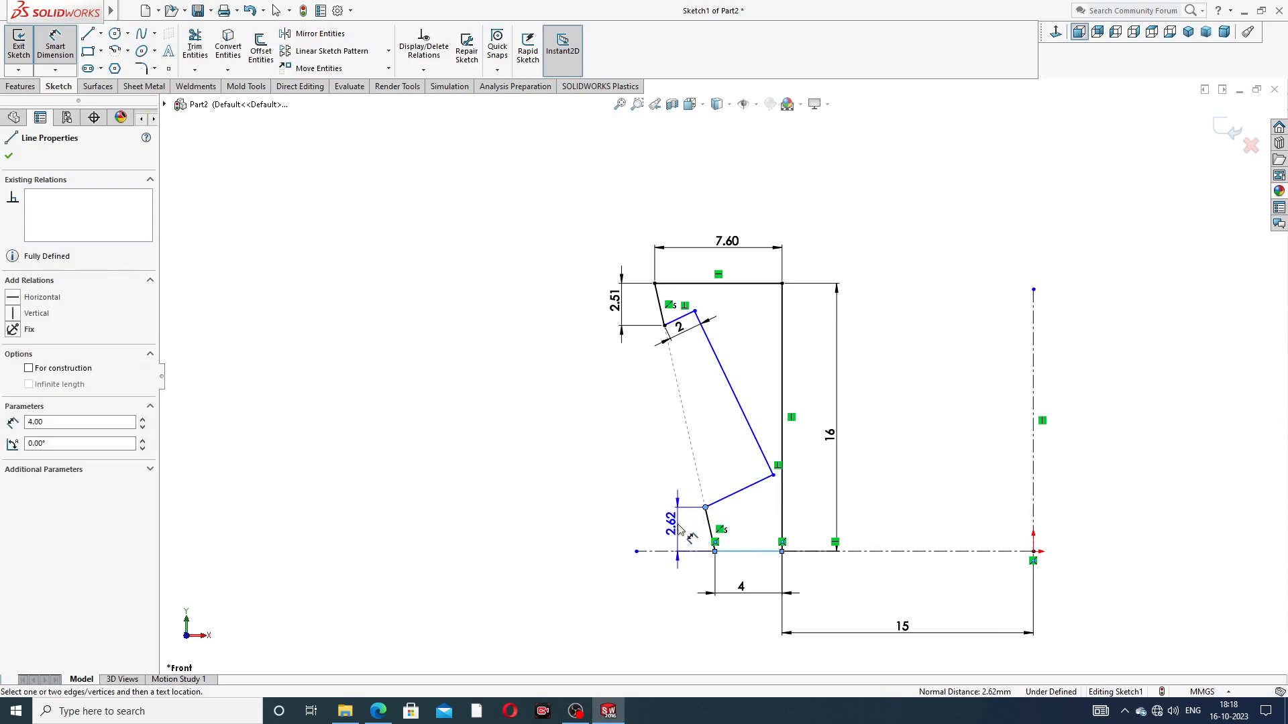
left_click(681, 530)
type(".9")
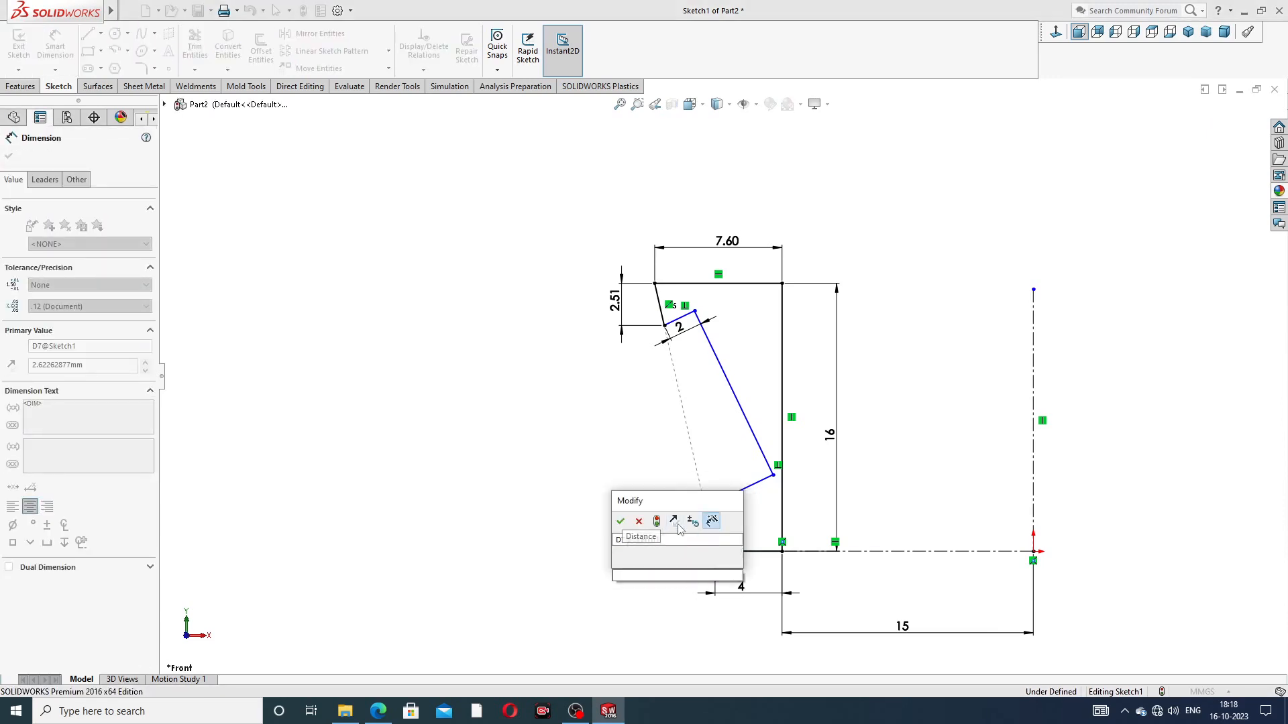
key("Return")
left_click(587, 495)
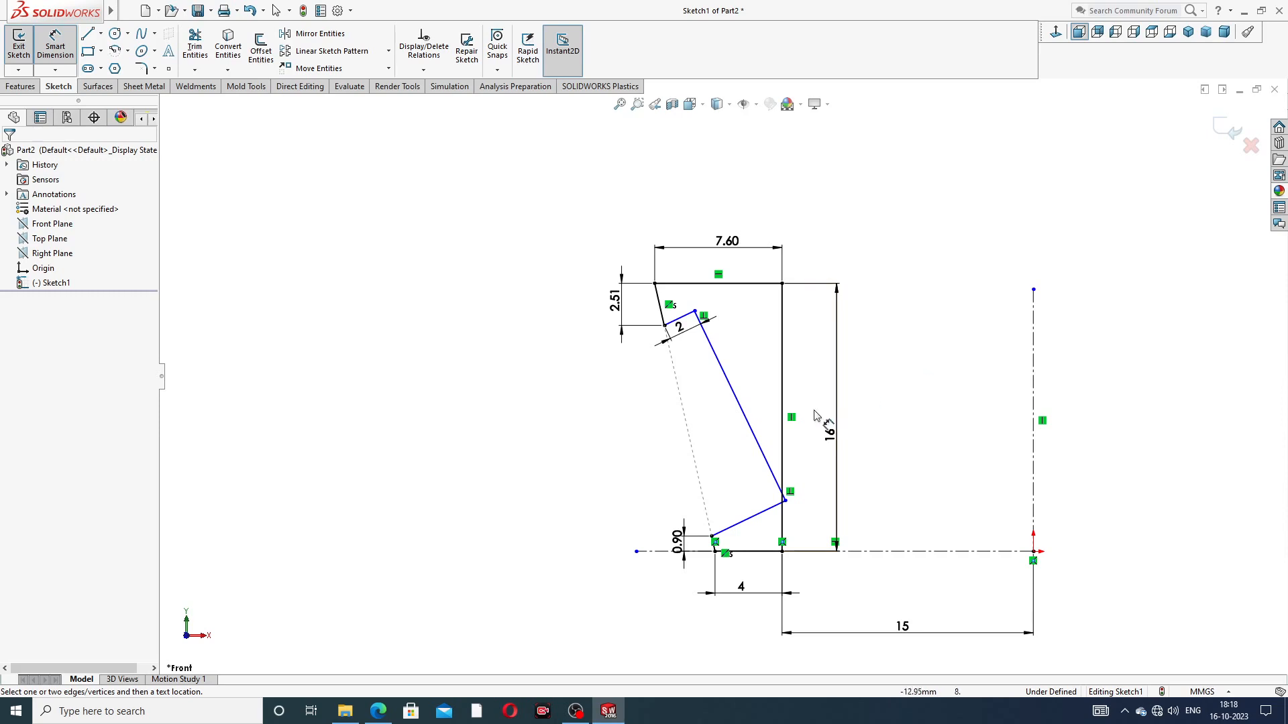
Step: Move the notch's lower inner corner back inside the profile and shift the 2 mm depth dimension lower, clear of the notch's upper side
right_click(899, 327)
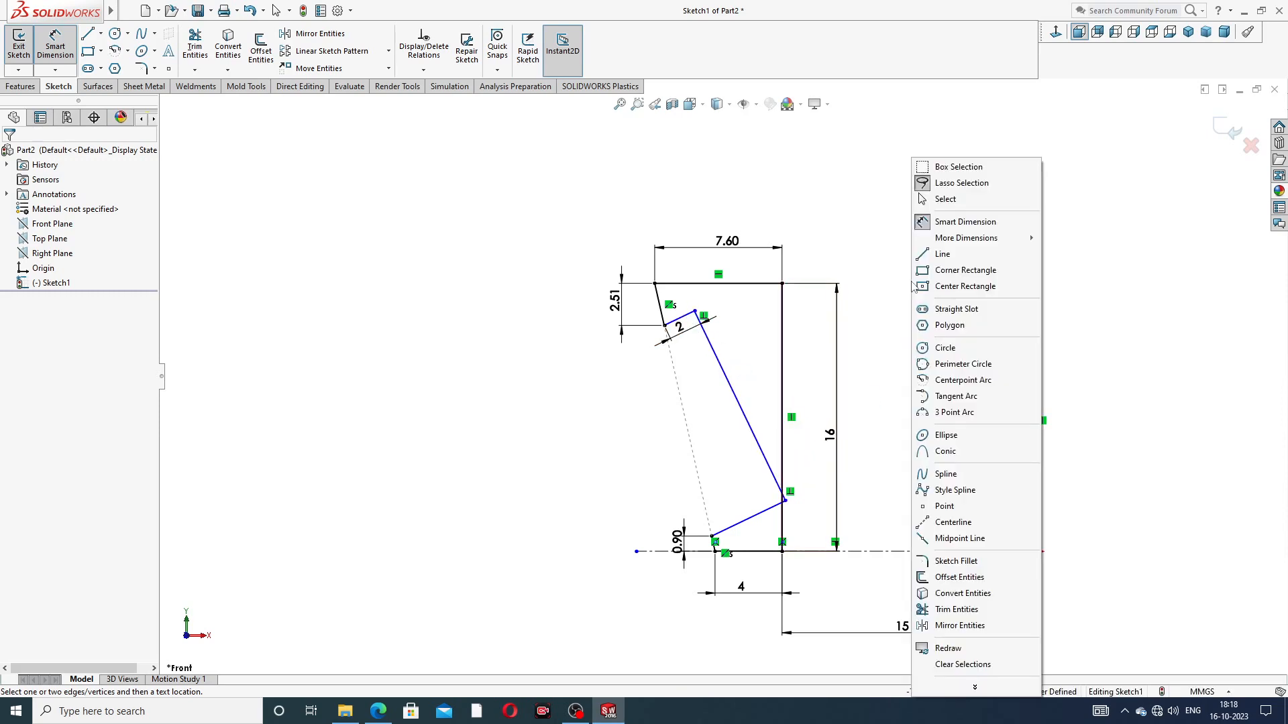
left_click(939, 197)
left_click_drag(786, 506, 732, 467)
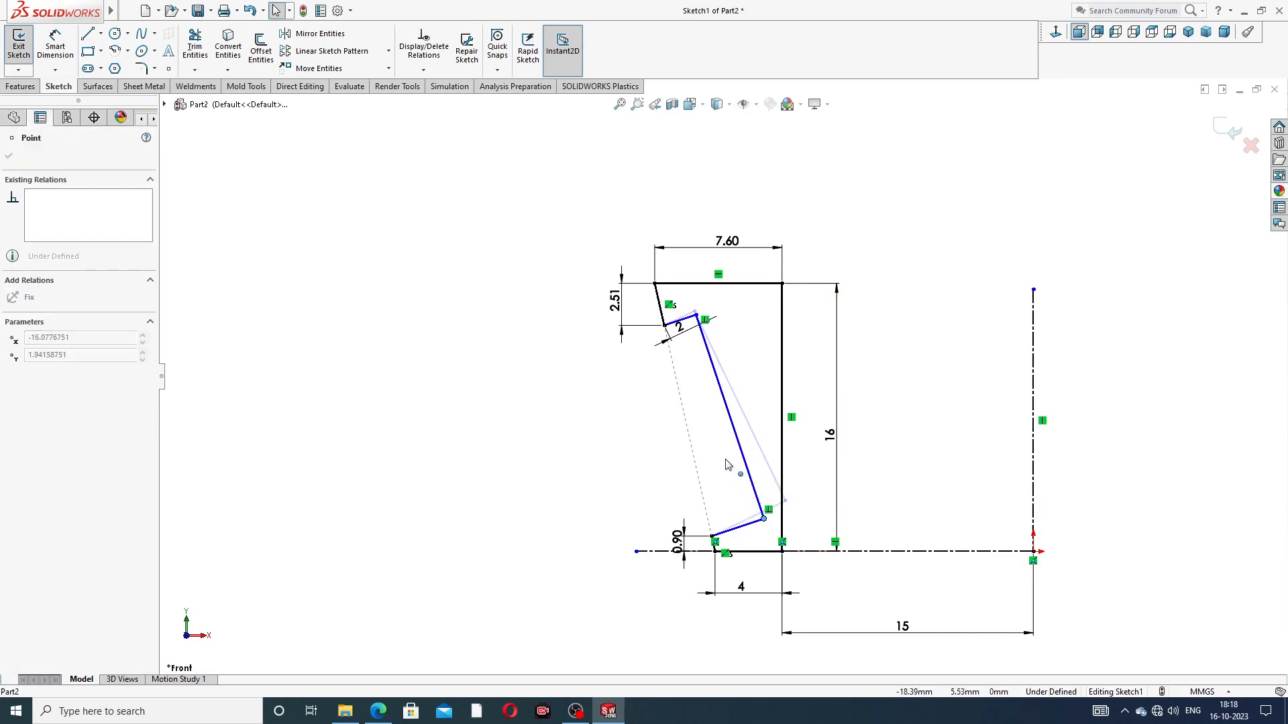
left_click(900, 393)
scroll(772, 385, "down", 2)
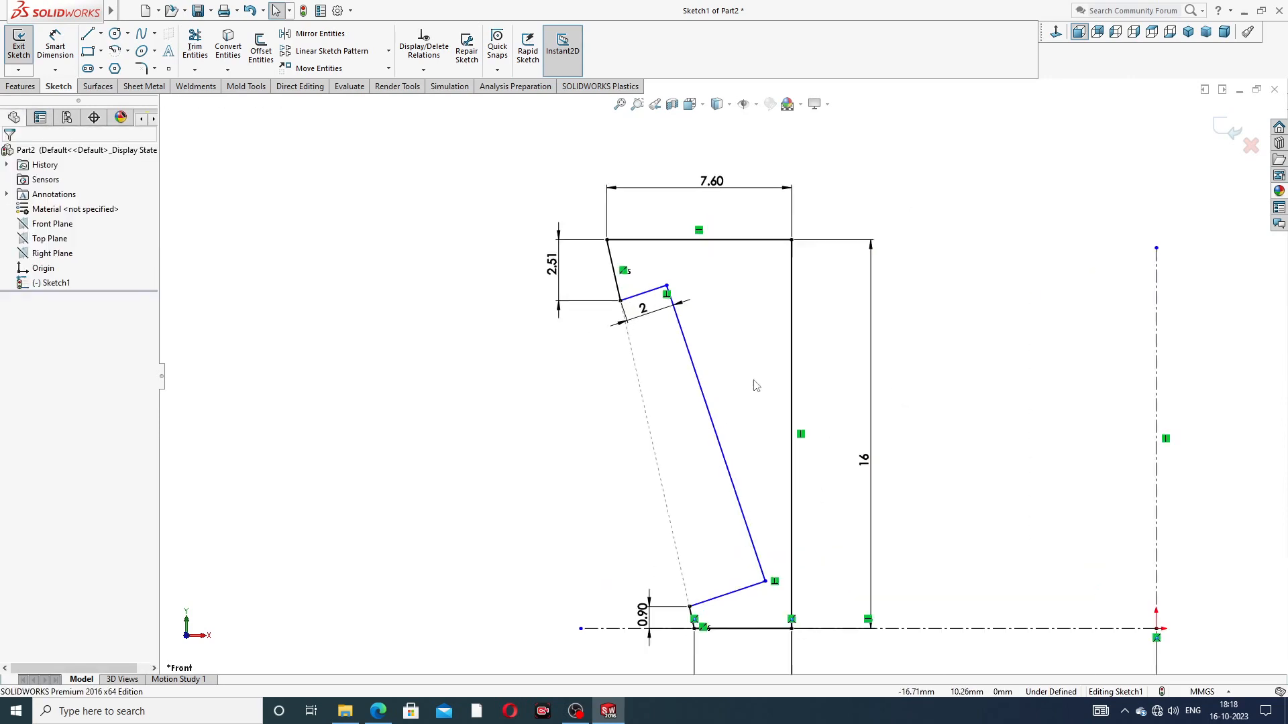
scroll(760, 375, "up", 2)
left_click_drag(675, 330, 680, 354)
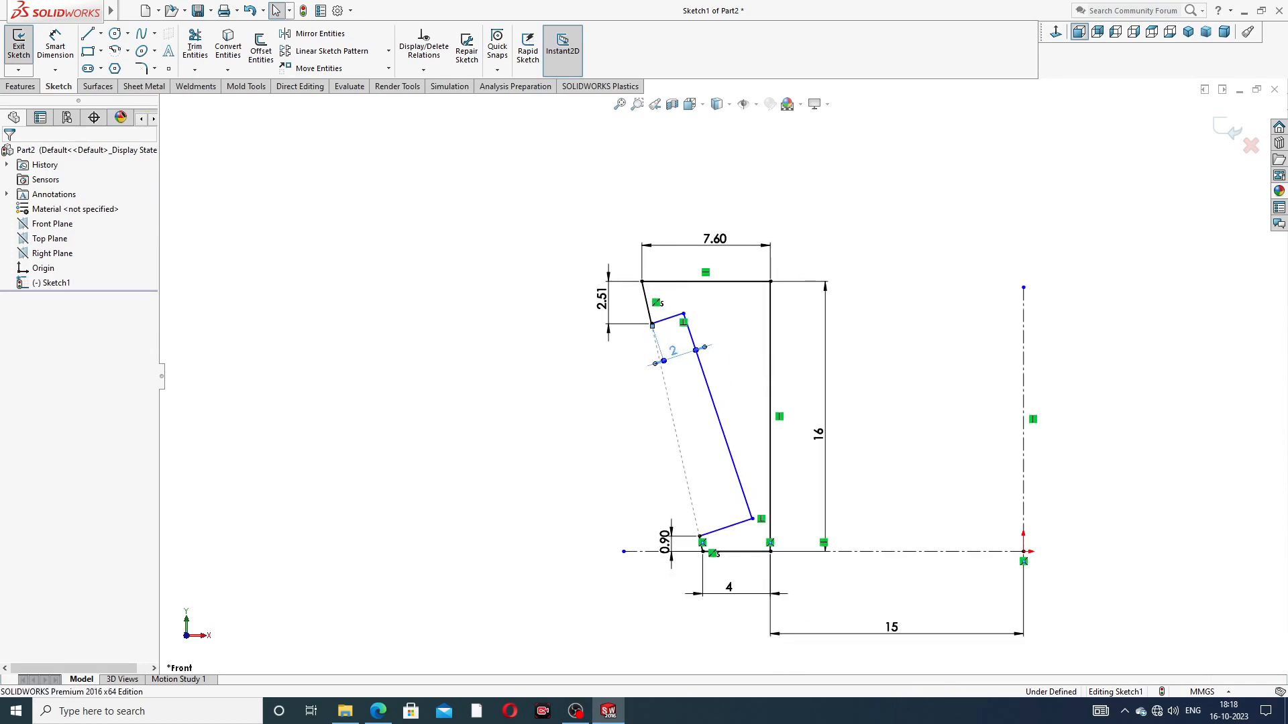
key("Escape")
Step: Add a driven angle dimension between the profile's top edge and upper slanted edge, and place its text clear of the notch
left_click(55, 47)
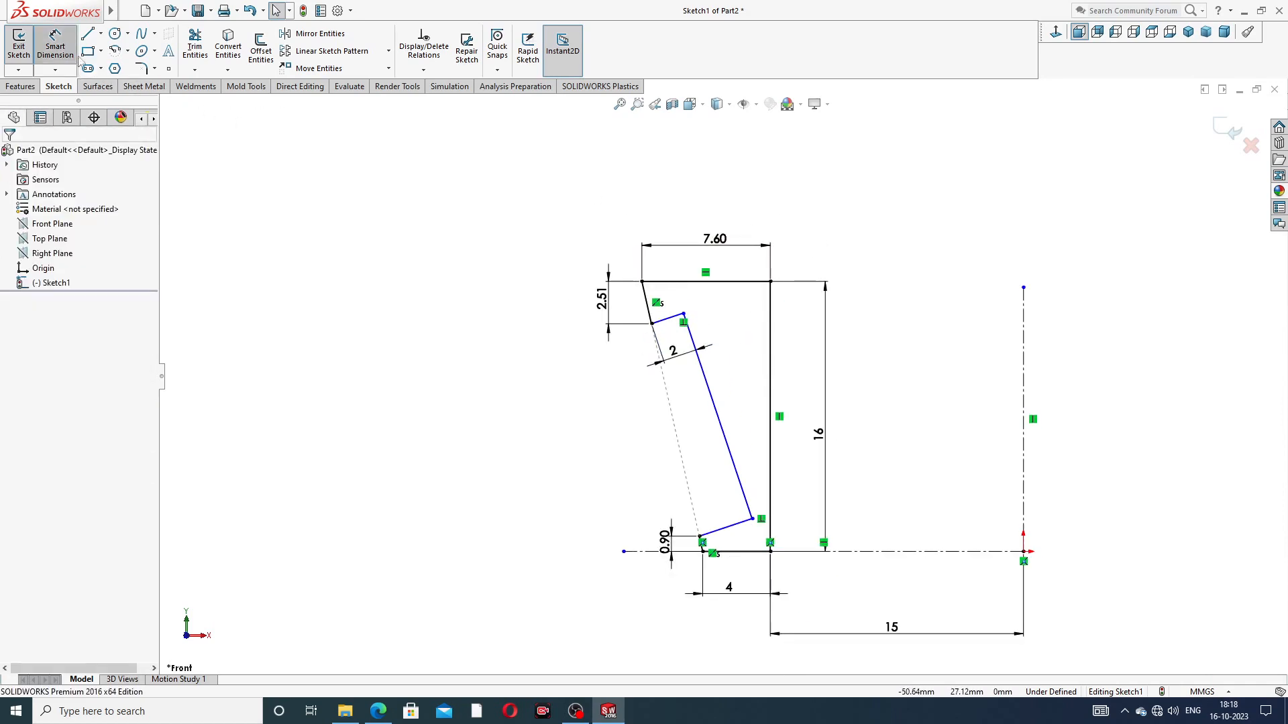
left_click(664, 282)
left_click(646, 299)
left_click(691, 303)
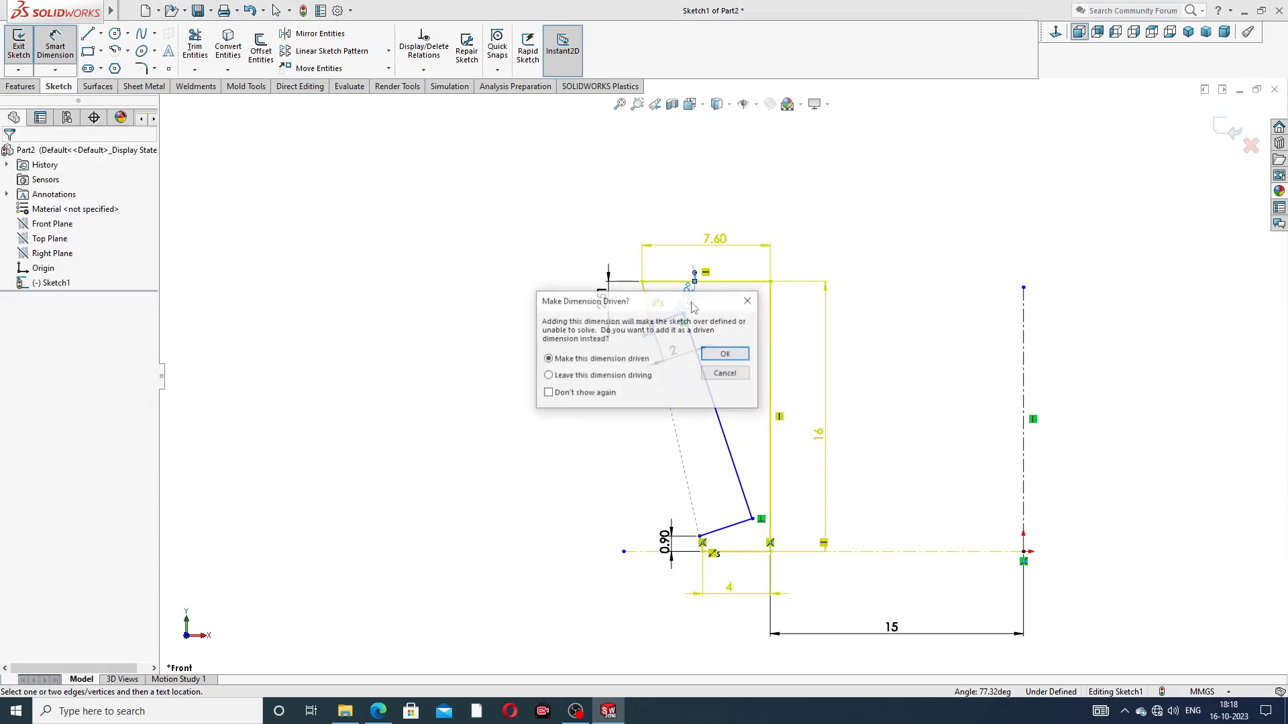
left_click(725, 354)
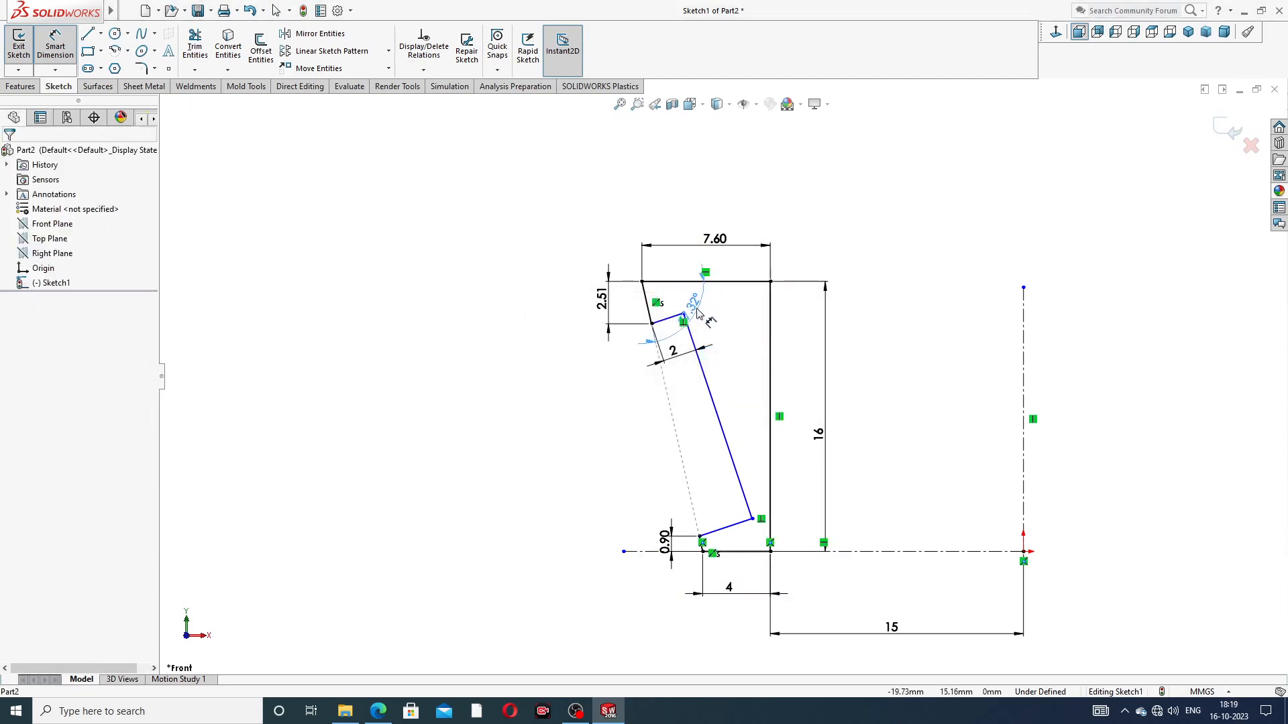
left_click(716, 325)
left_click(803, 229)
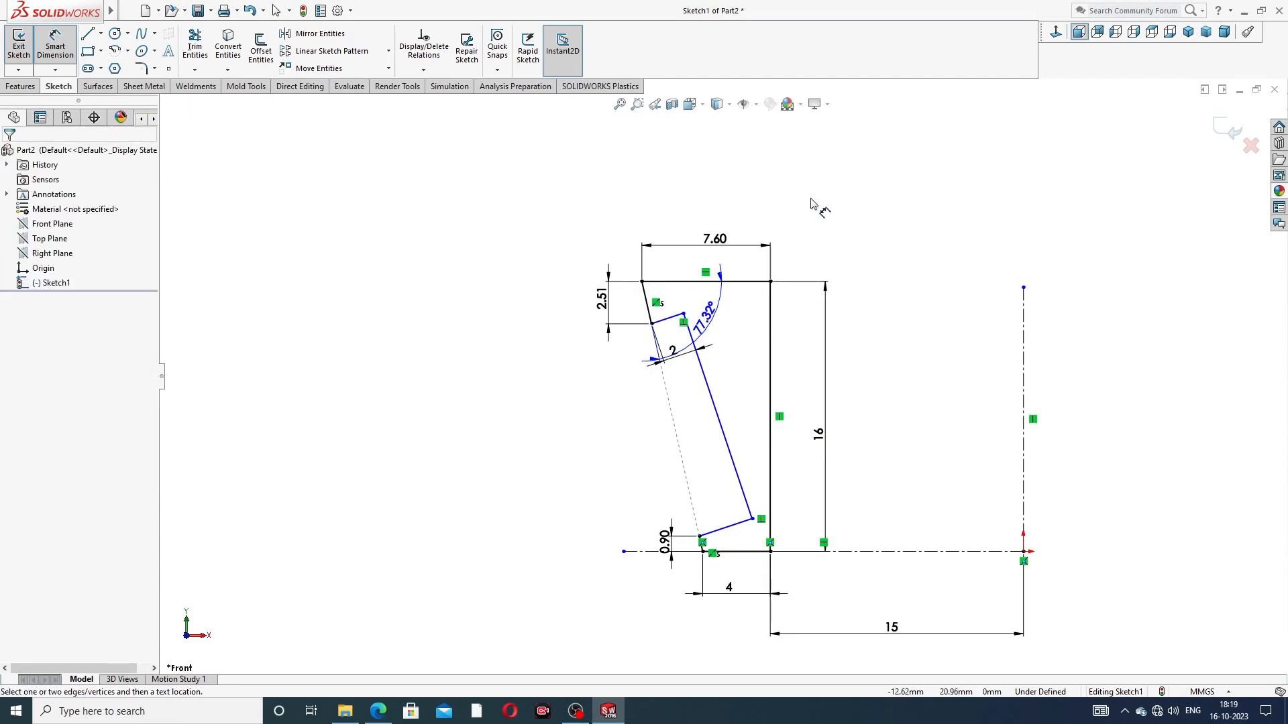
Step: Consult the PART-03 inner ring PDF drawing and examine the notch's corners and dimensions in the sketch
right_click(810, 204)
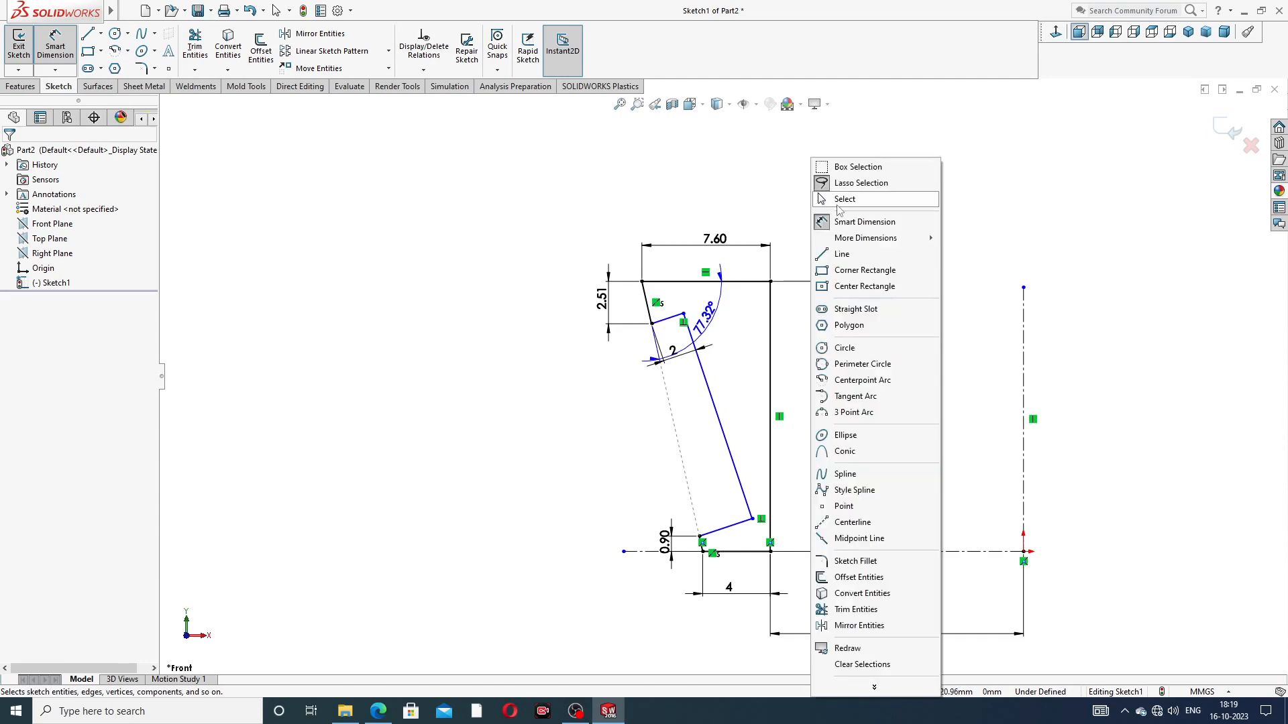
left_click(836, 203)
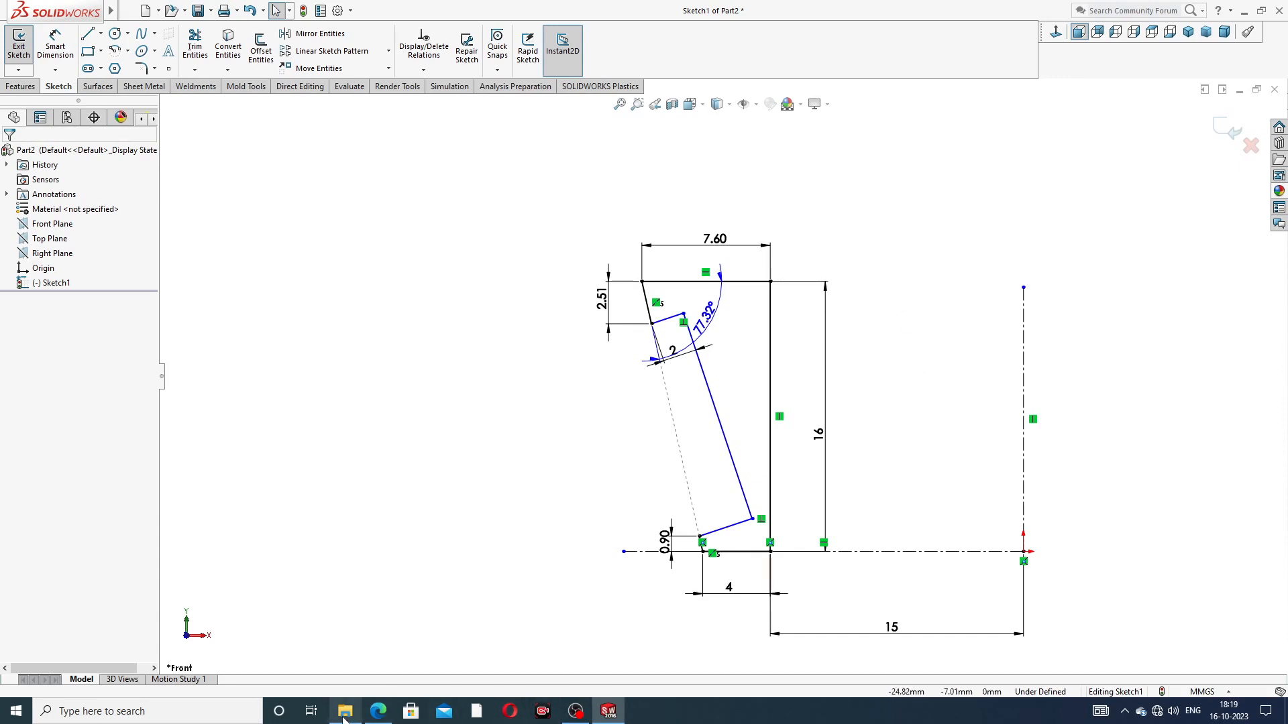
left_click(378, 711)
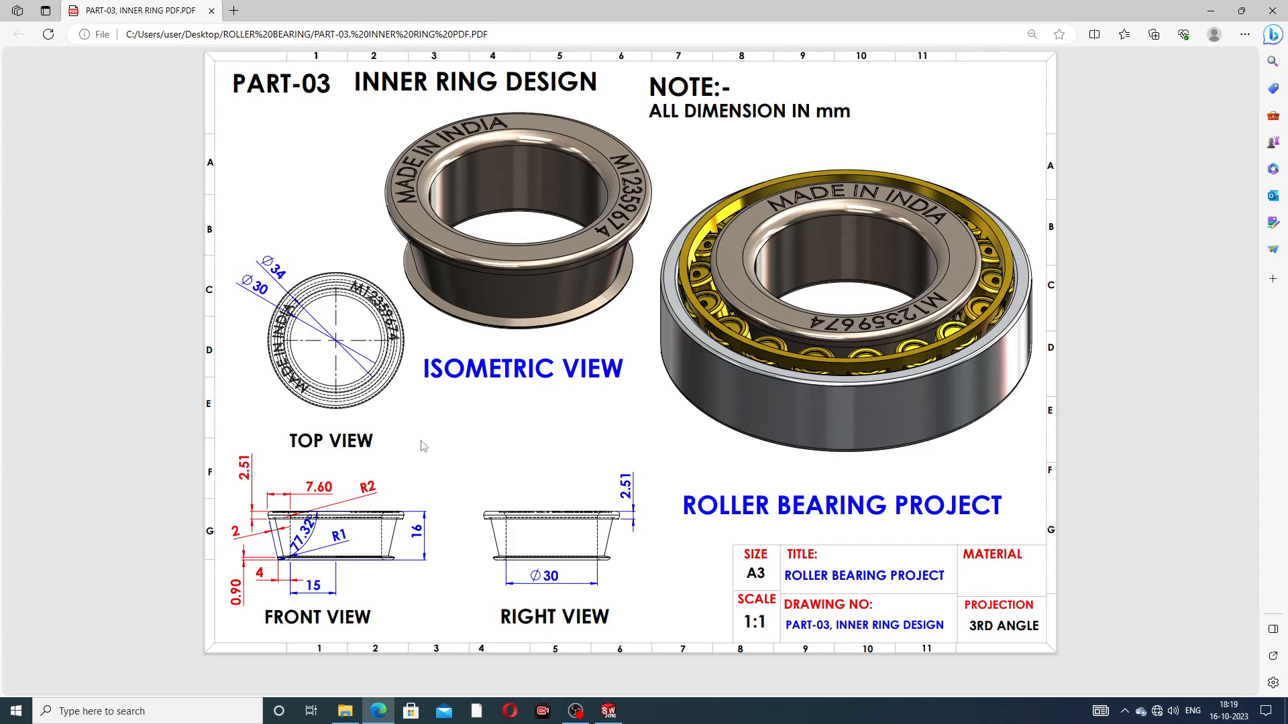
left_click(378, 711)
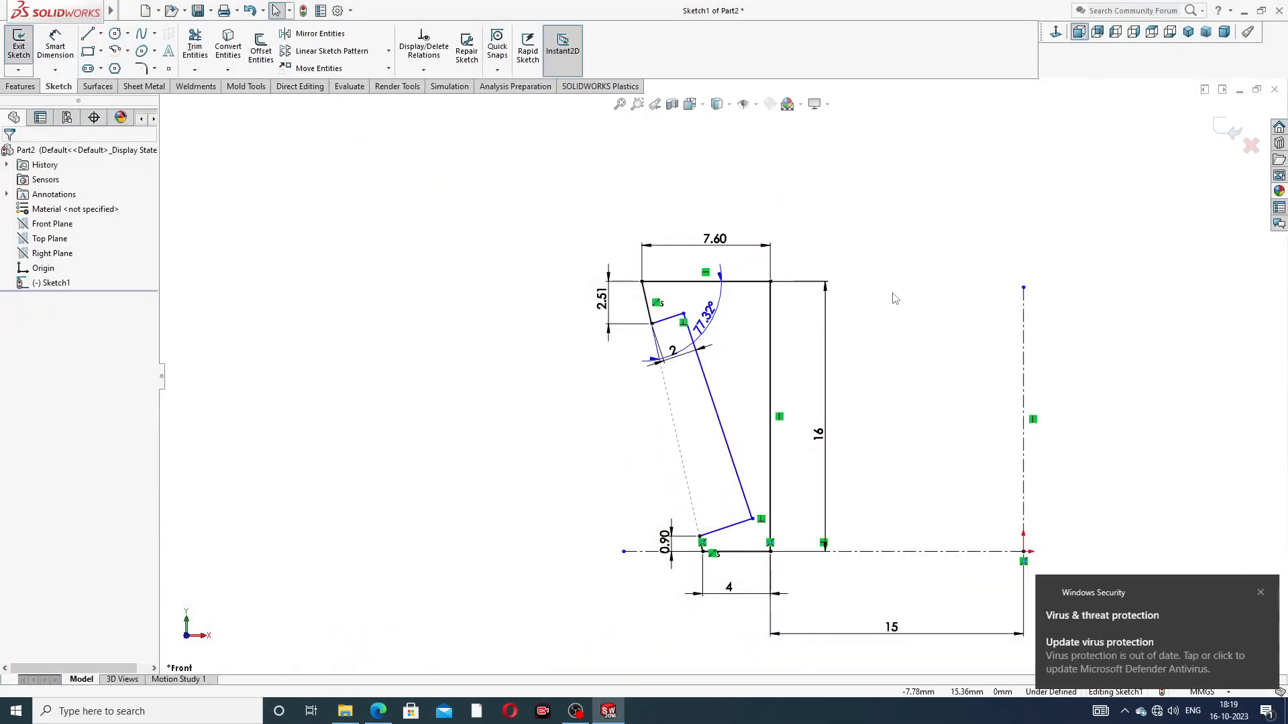
left_click(1258, 594)
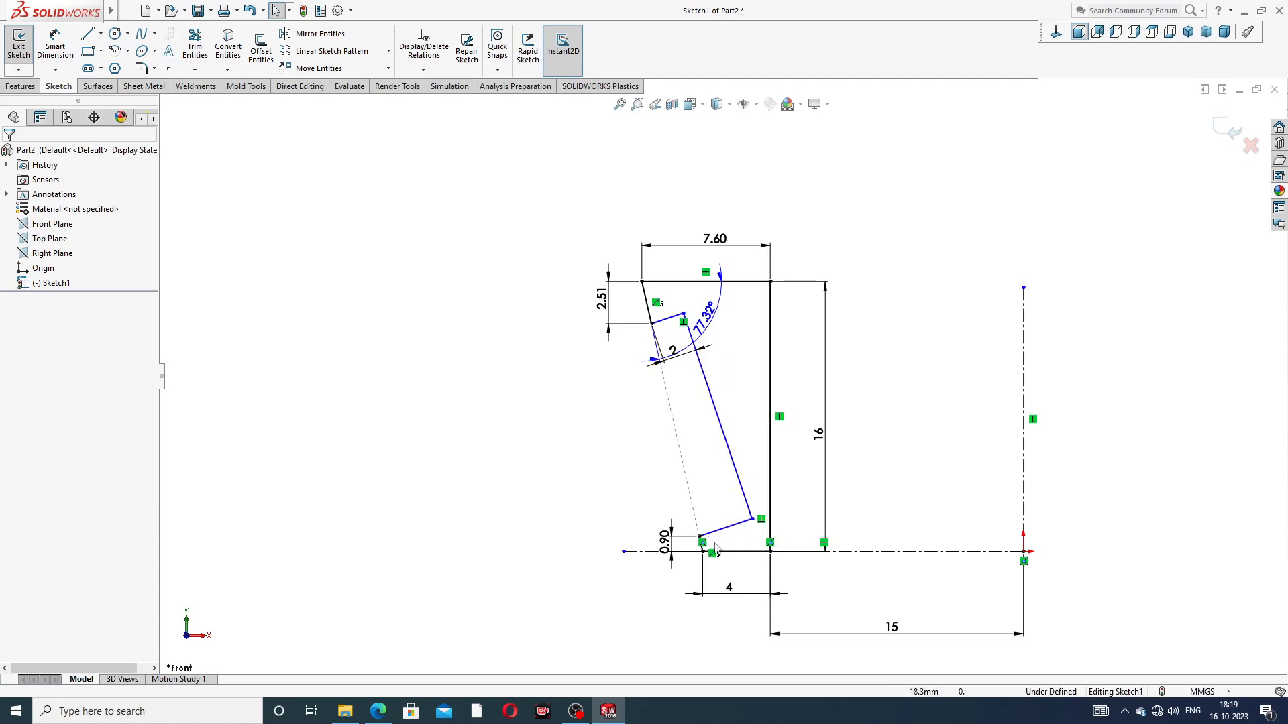
scroll(719, 554, "down", 3)
scroll(719, 553, "down", 3)
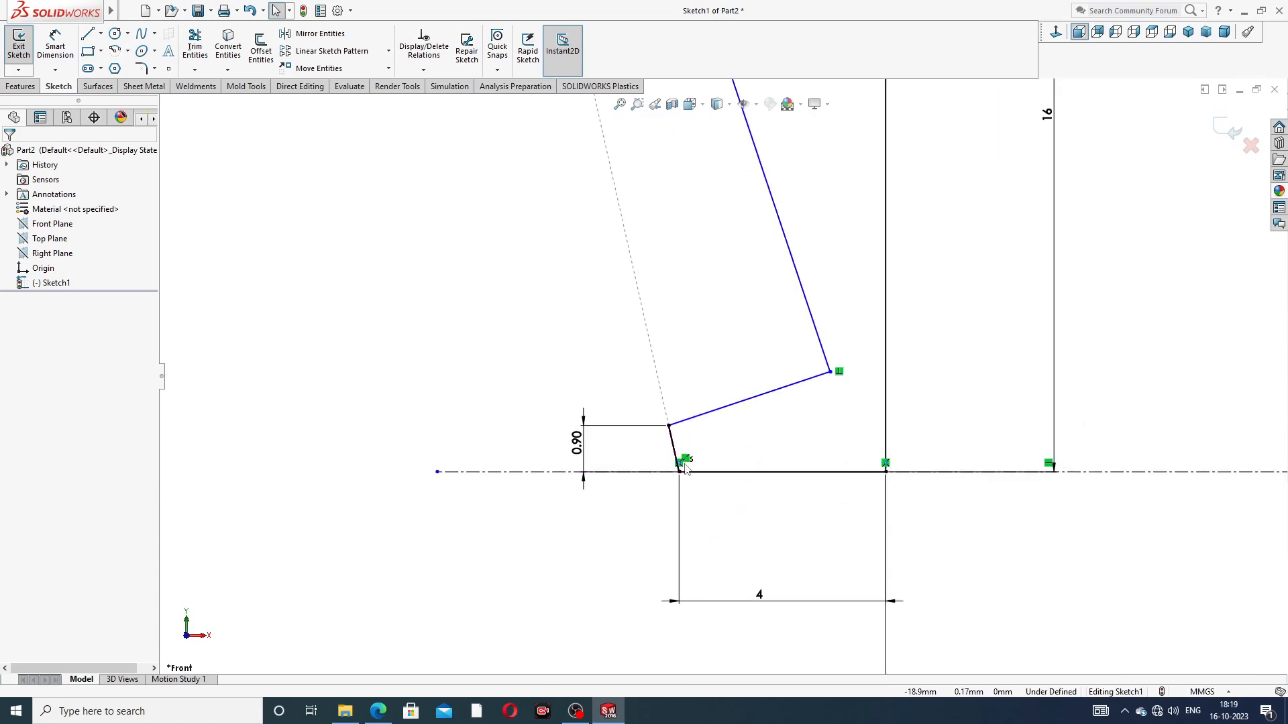
scroll(721, 376, "up", 2)
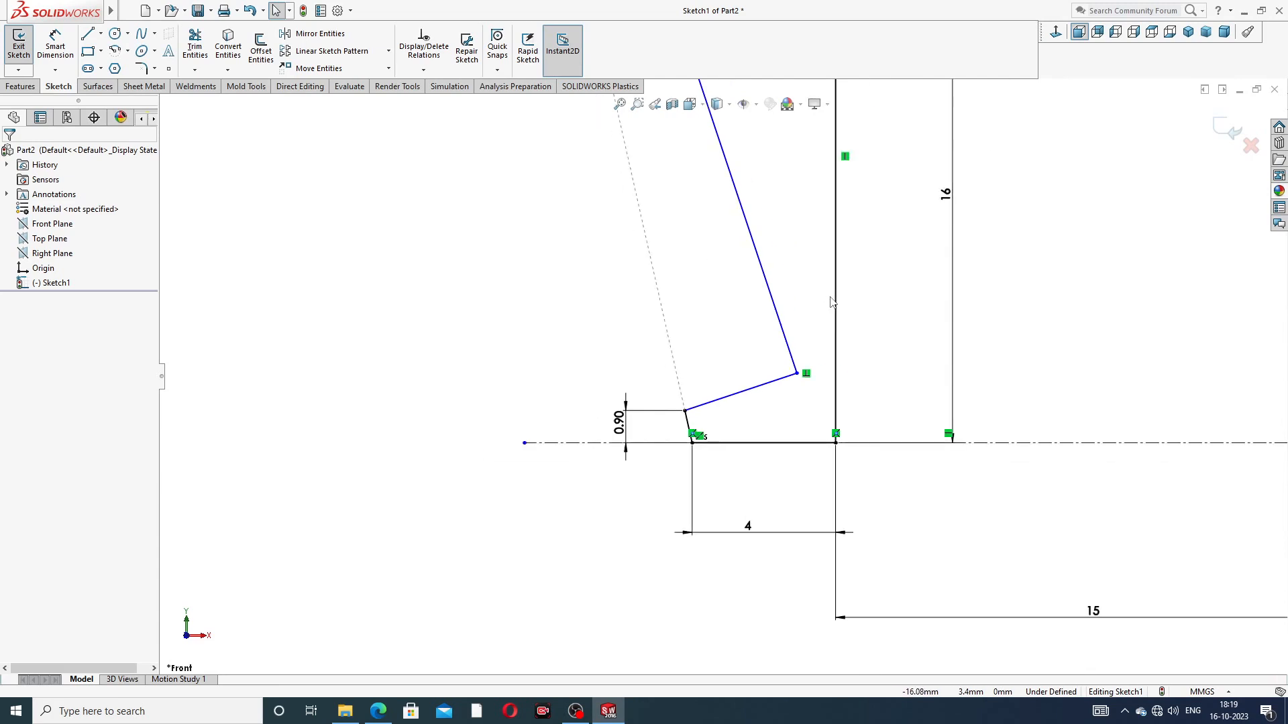
scroll(712, 455, "down", 3)
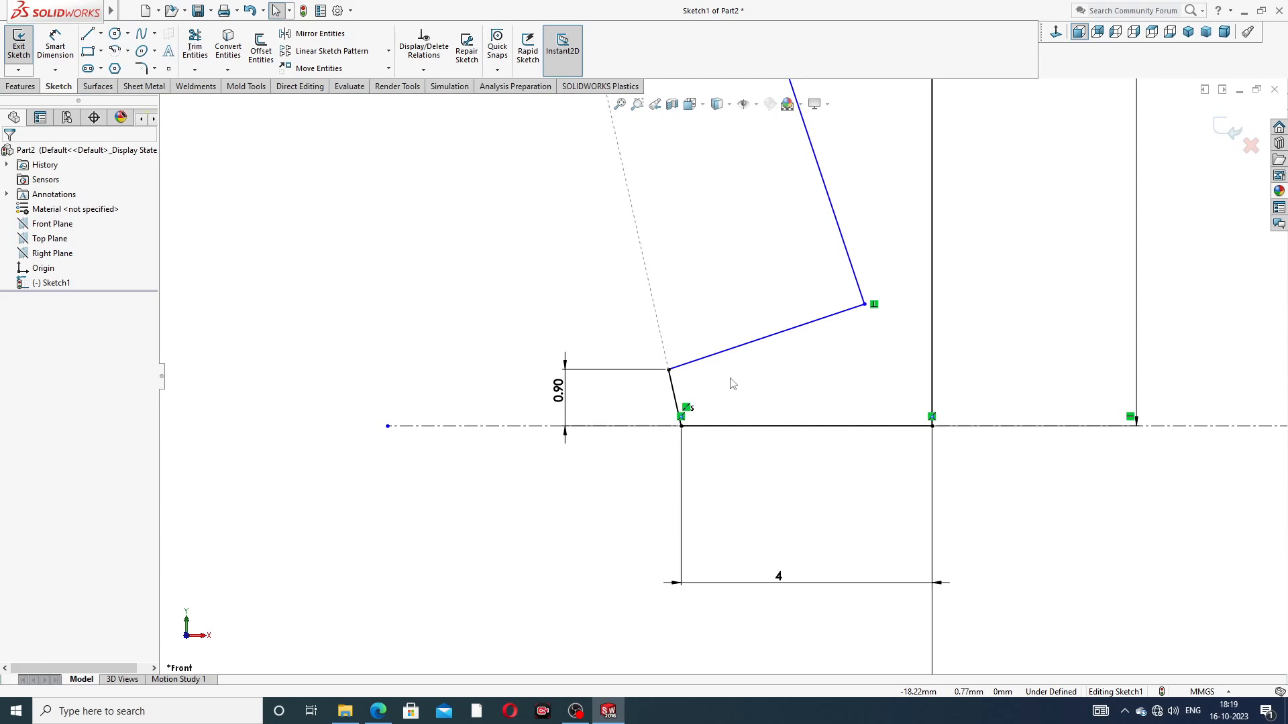
scroll(868, 295, "up", 4)
scroll(750, 194, "down", 2)
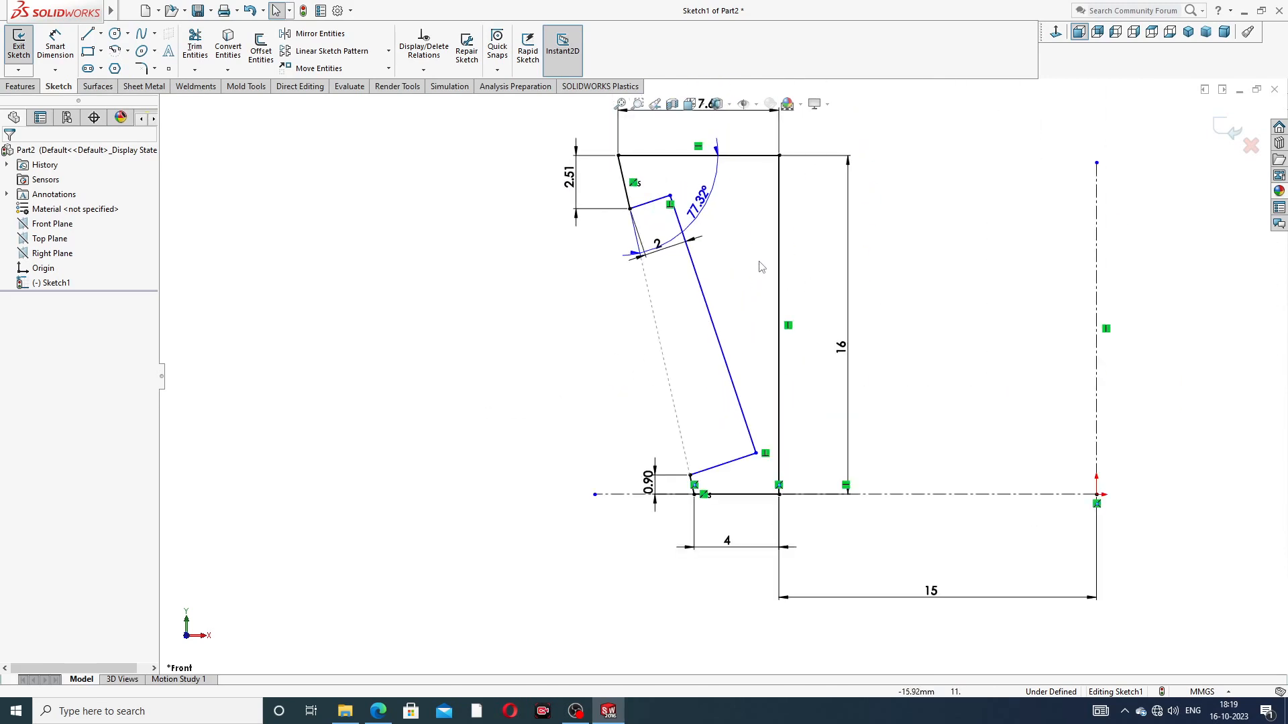
scroll(724, 376, "up", 1)
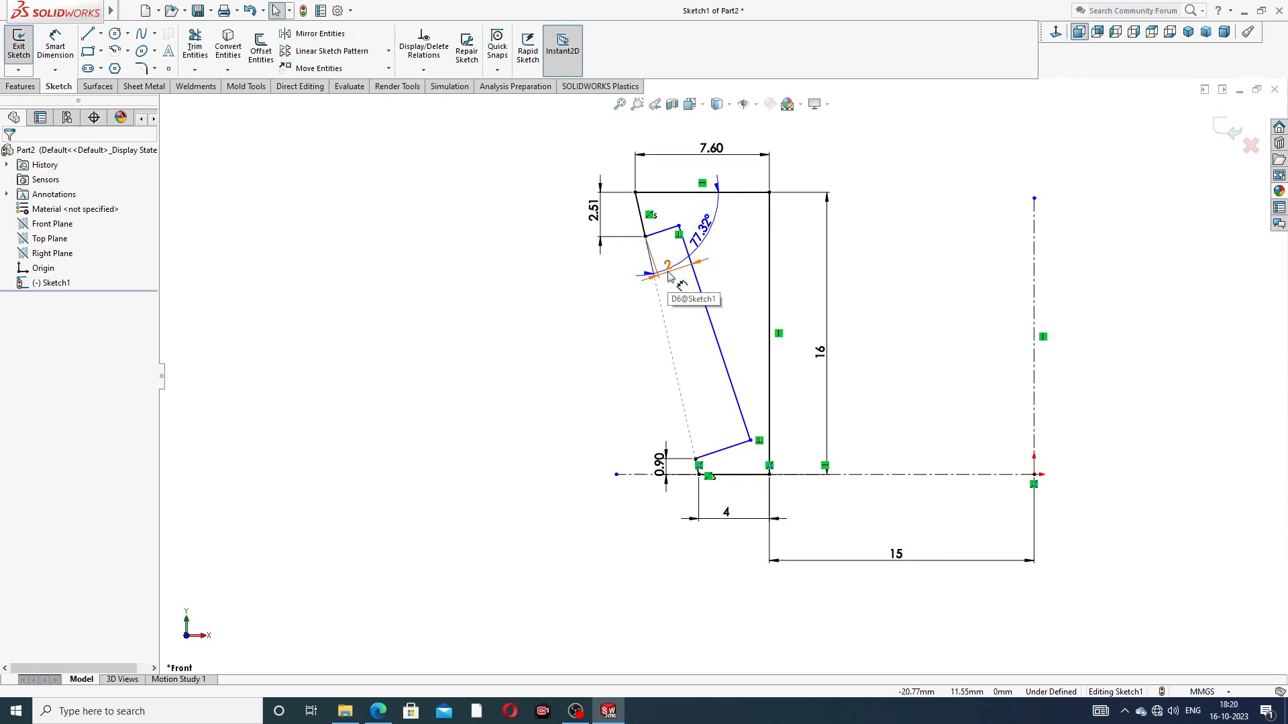
Step: Delete the notch's 2 mm depth dimension and move the notch's upper inner corner further into the profile
left_click_drag(667, 272, 662, 257)
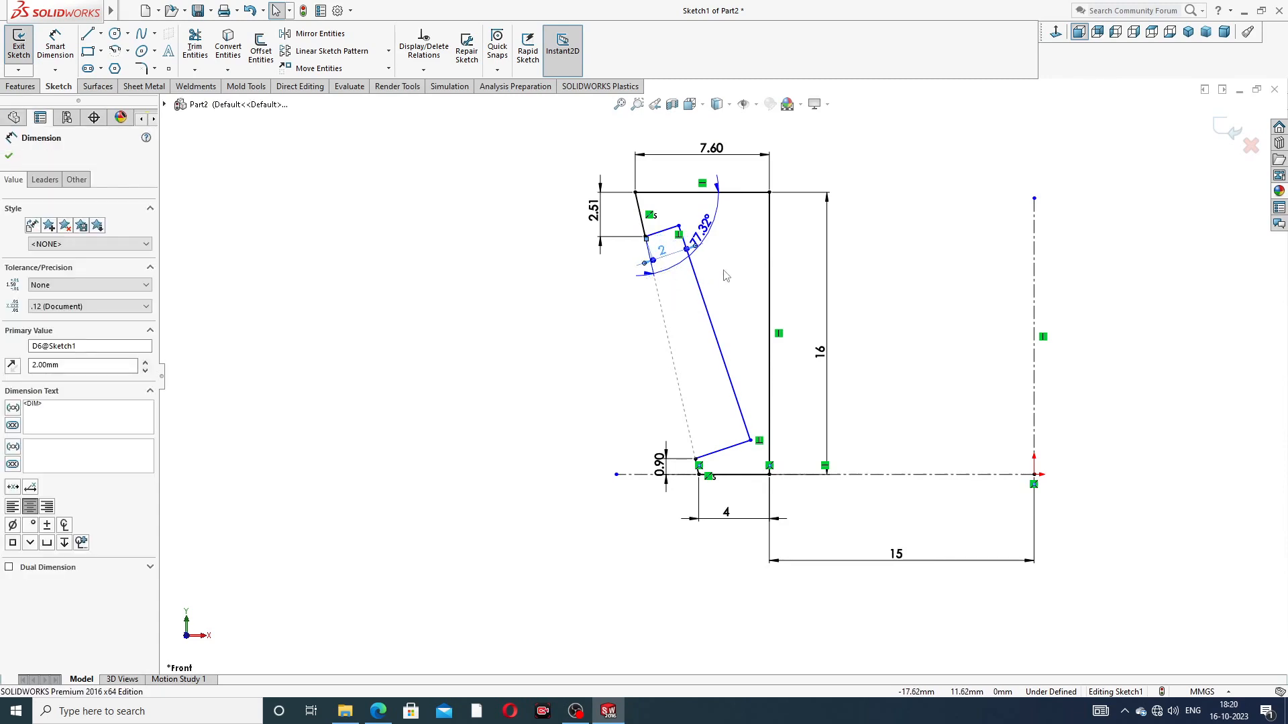
key("Delete")
mouse_move(680, 230)
left_mouse_down()
mouse_move(685, 254)
mouse_move(689, 237)
left_mouse_up()
left_click(871, 200)
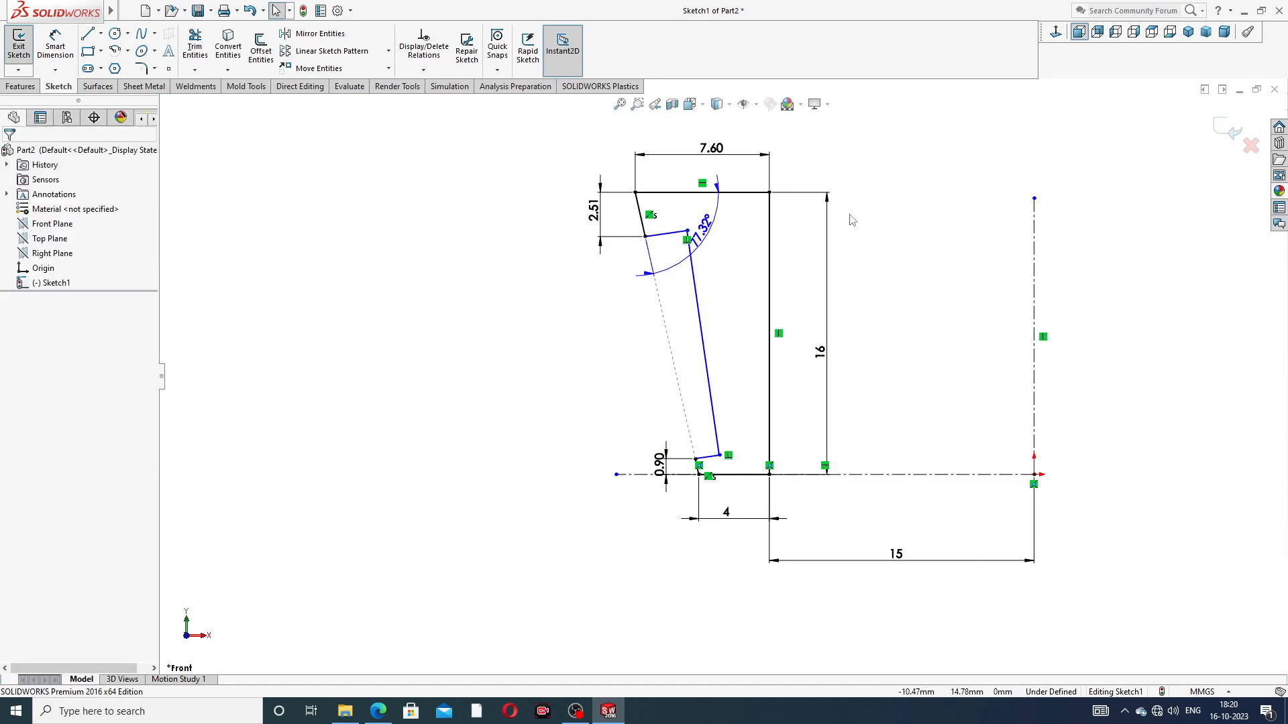
Step: Move the angle dimension up clear of the notch, and dimension the notch depth 2 mm from the upper slanted edge to the notch's upper inner corner
scroll(719, 253, "down", 5)
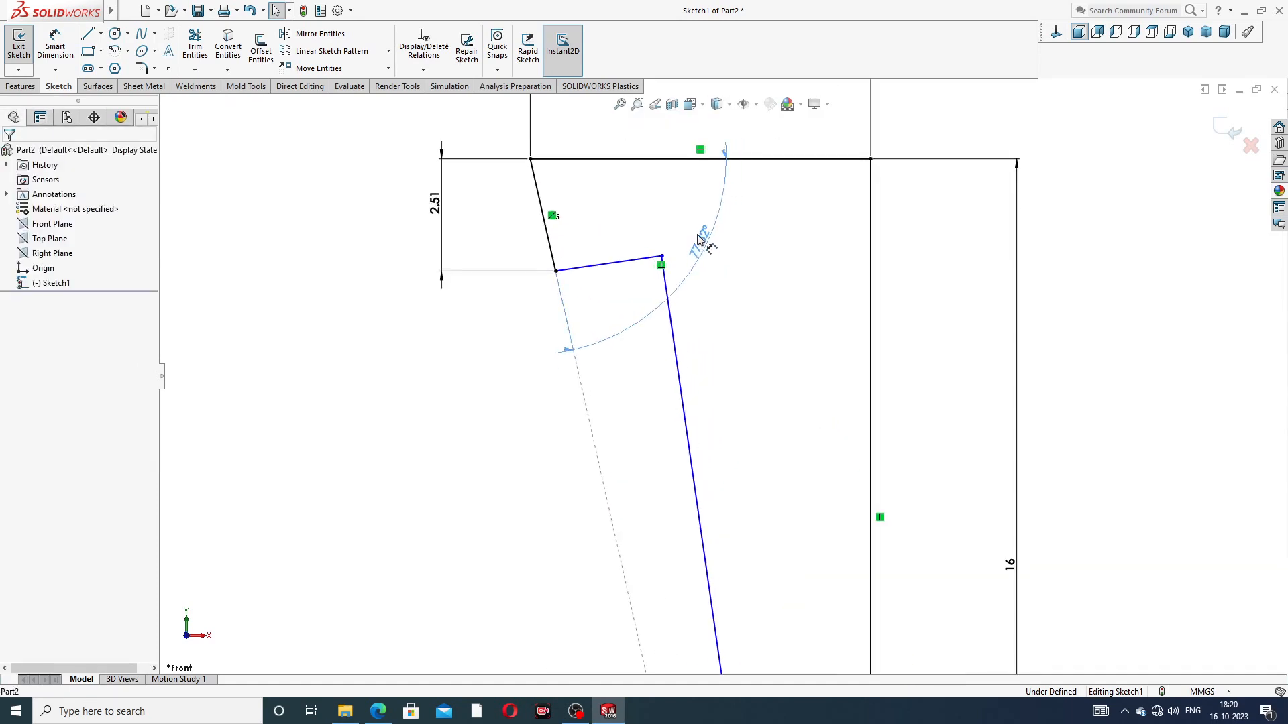
left_click_drag(631, 209, 624, 209)
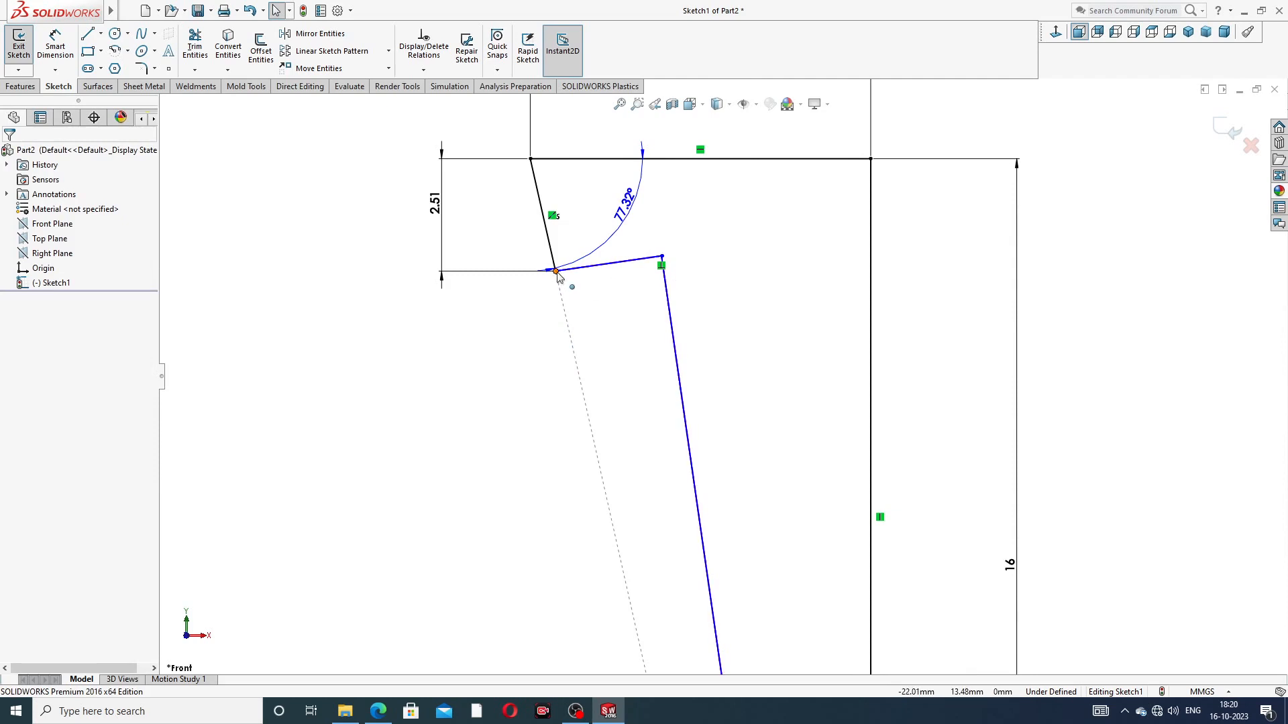
left_click(55, 46)
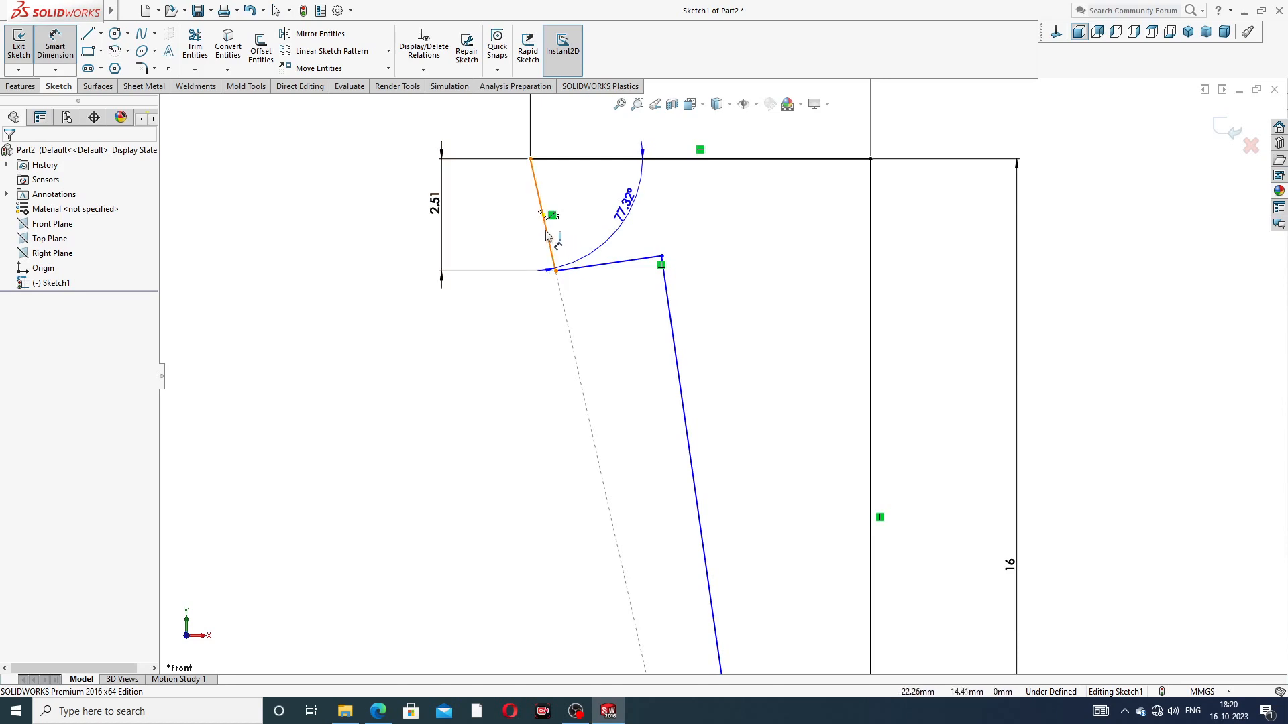
left_click(554, 267)
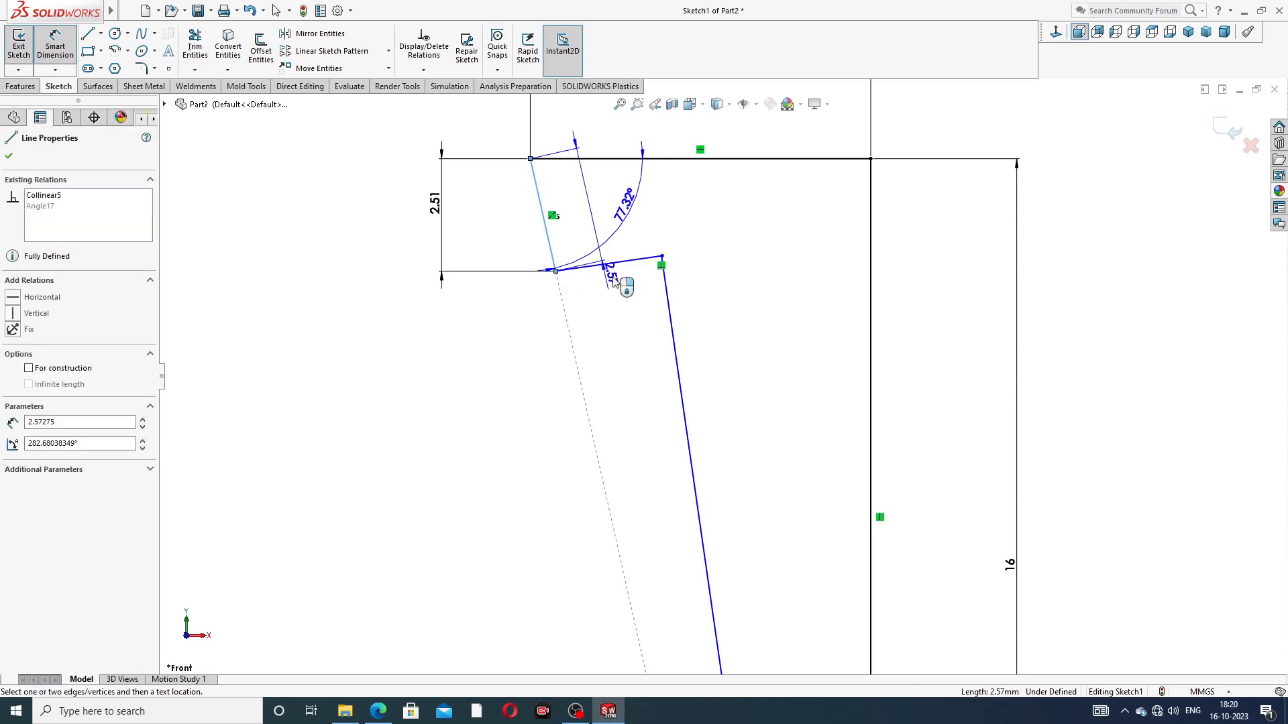
left_click(662, 256)
left_click(629, 295)
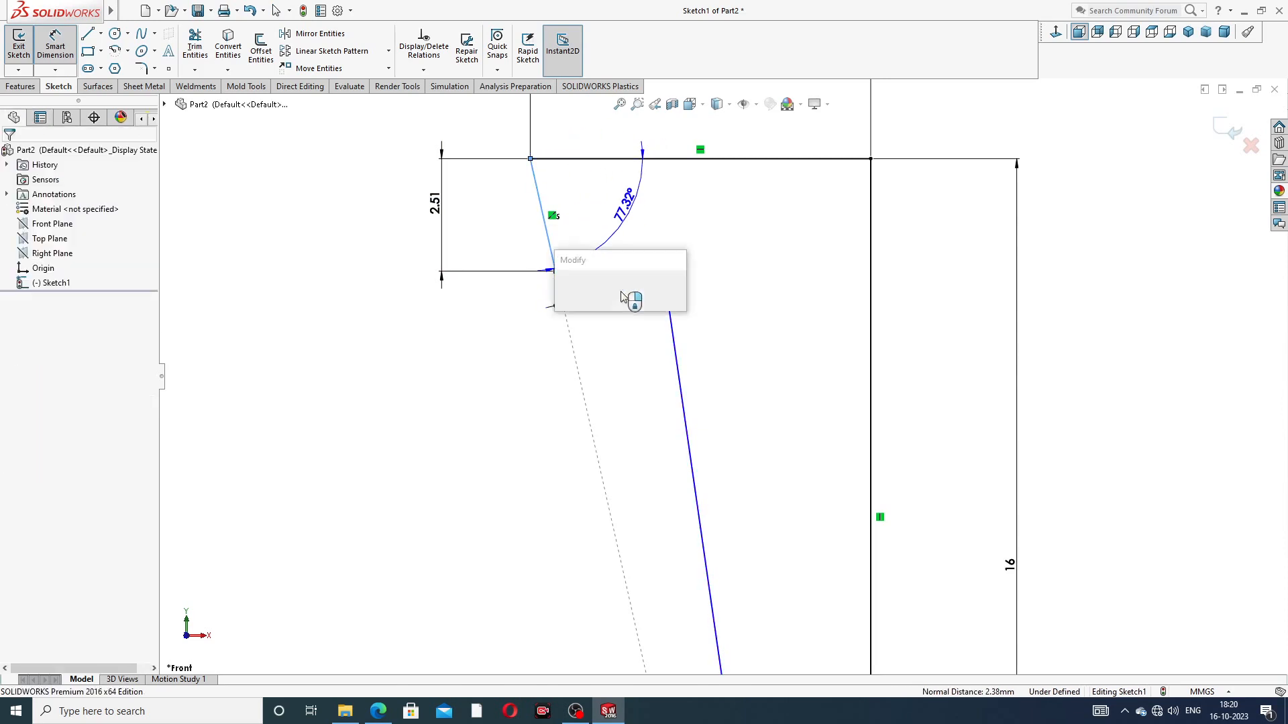
type("2")
key("Return")
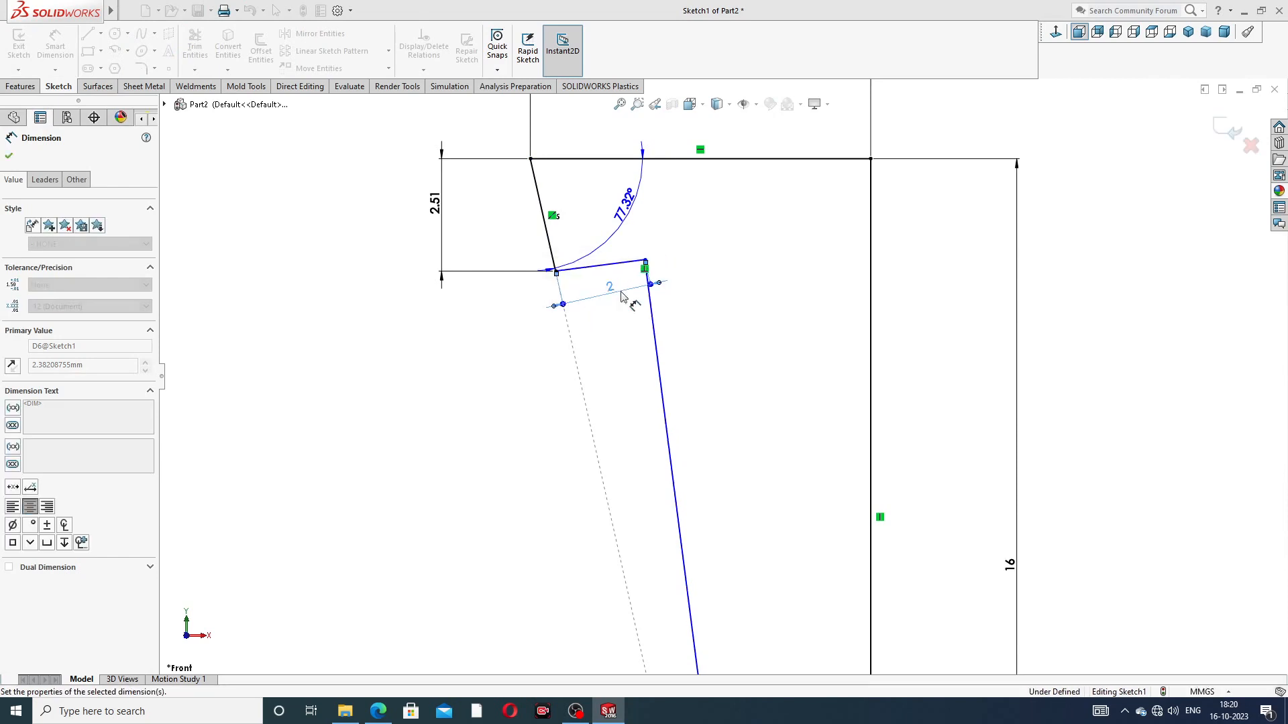
left_click(696, 283)
mouse_move(607, 293)
left_mouse_down()
mouse_move(596, 292)
mouse_move(599, 313)
mouse_move(596, 299)
left_mouse_up()
left_click(706, 263)
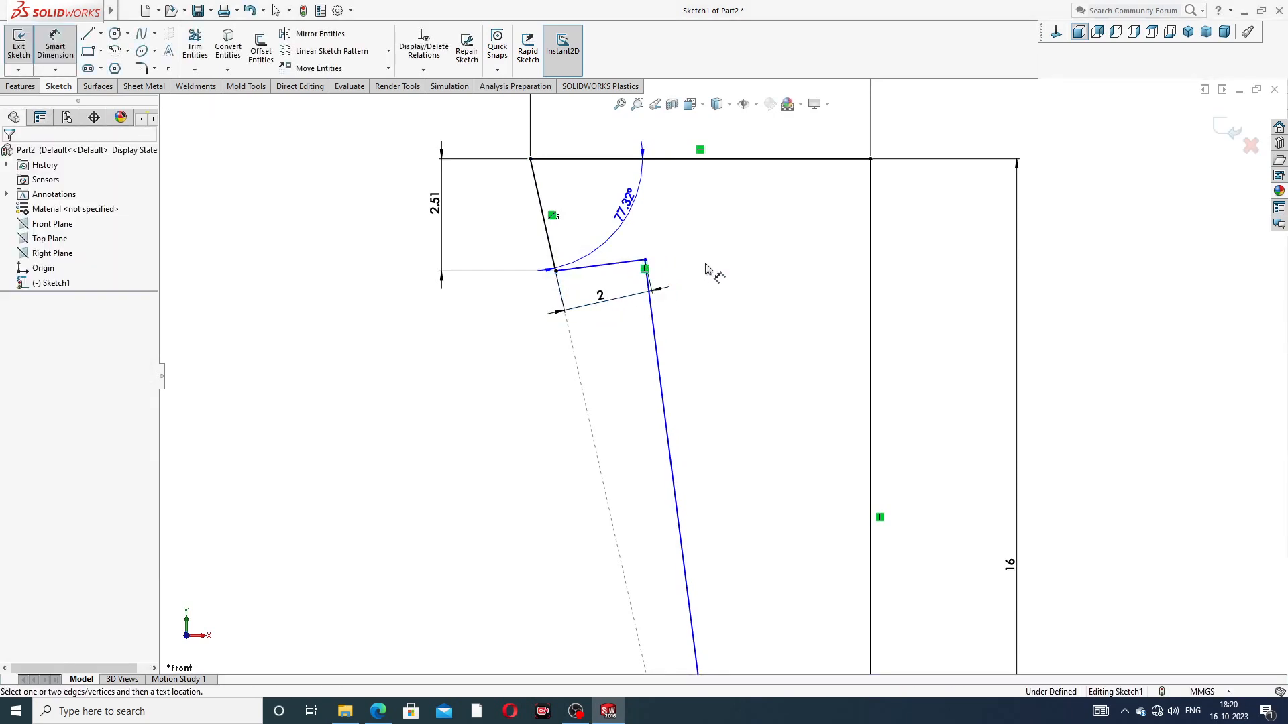
Step: Examine the notch's lower end and its height dimension above the profile's bottom edge
scroll(708, 263, "up", 2)
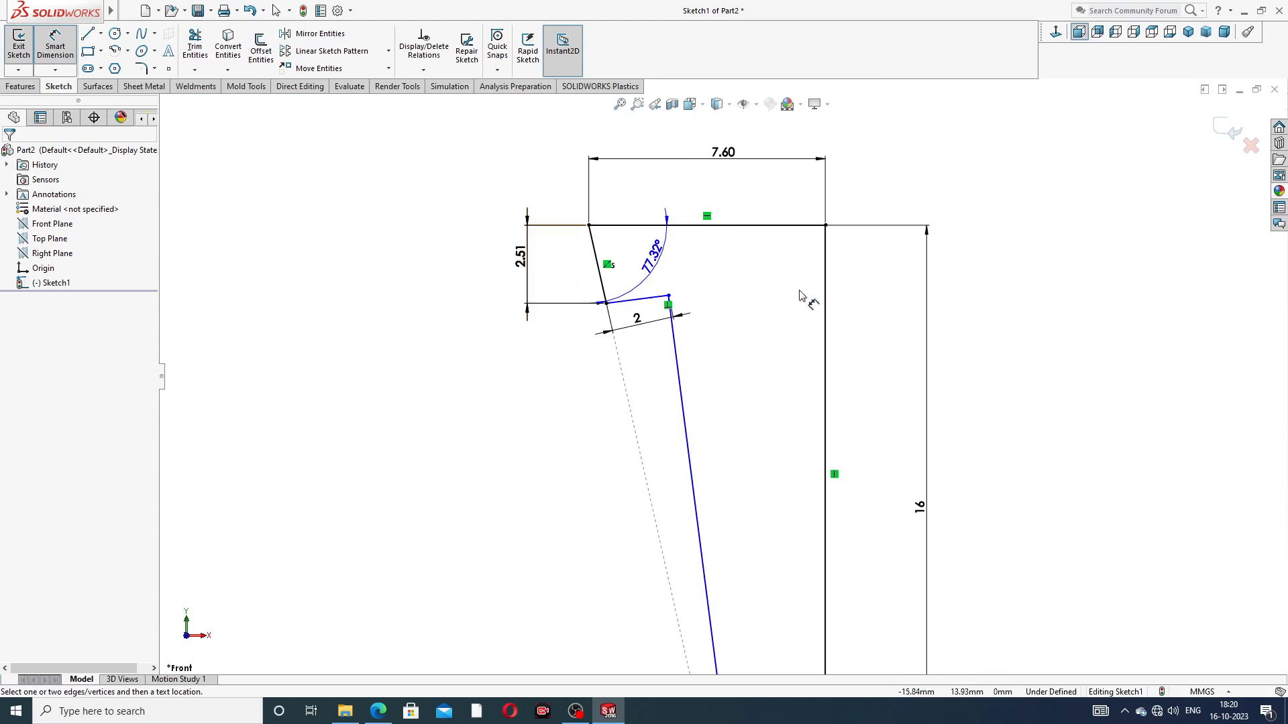
scroll(747, 372, "up", 4)
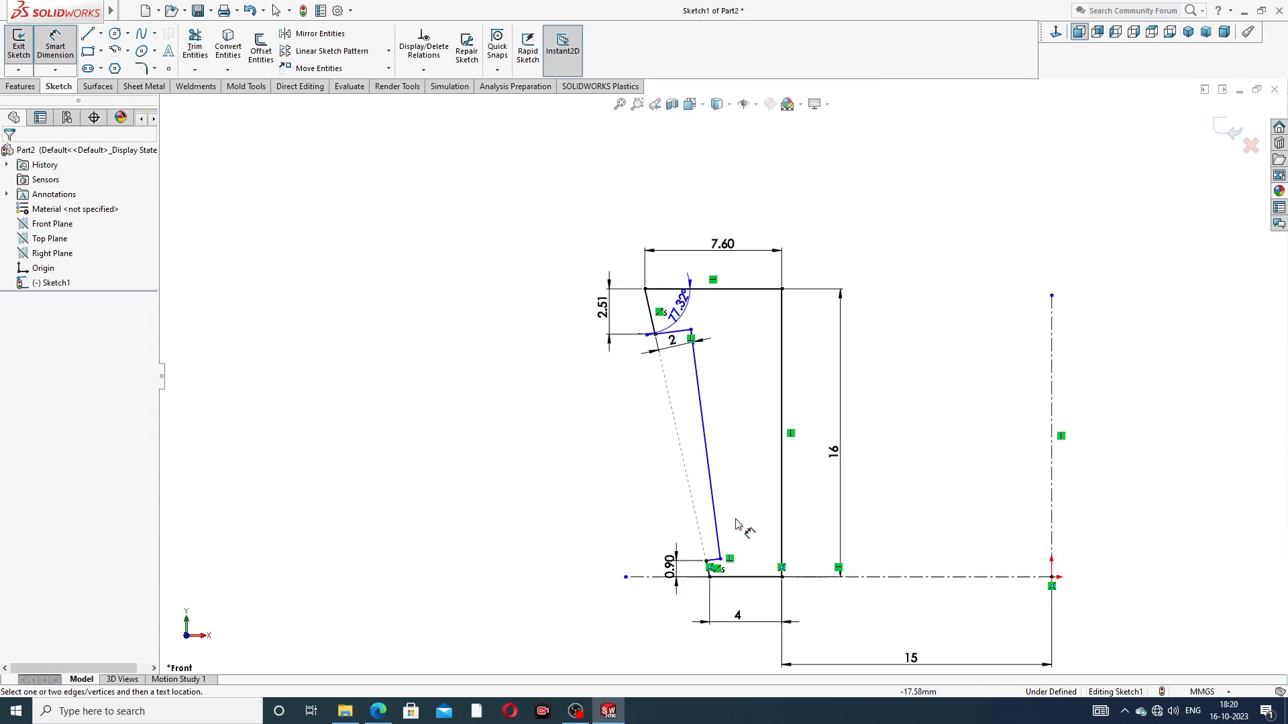
scroll(738, 537, "down", 6)
scroll(711, 584, "down", 4)
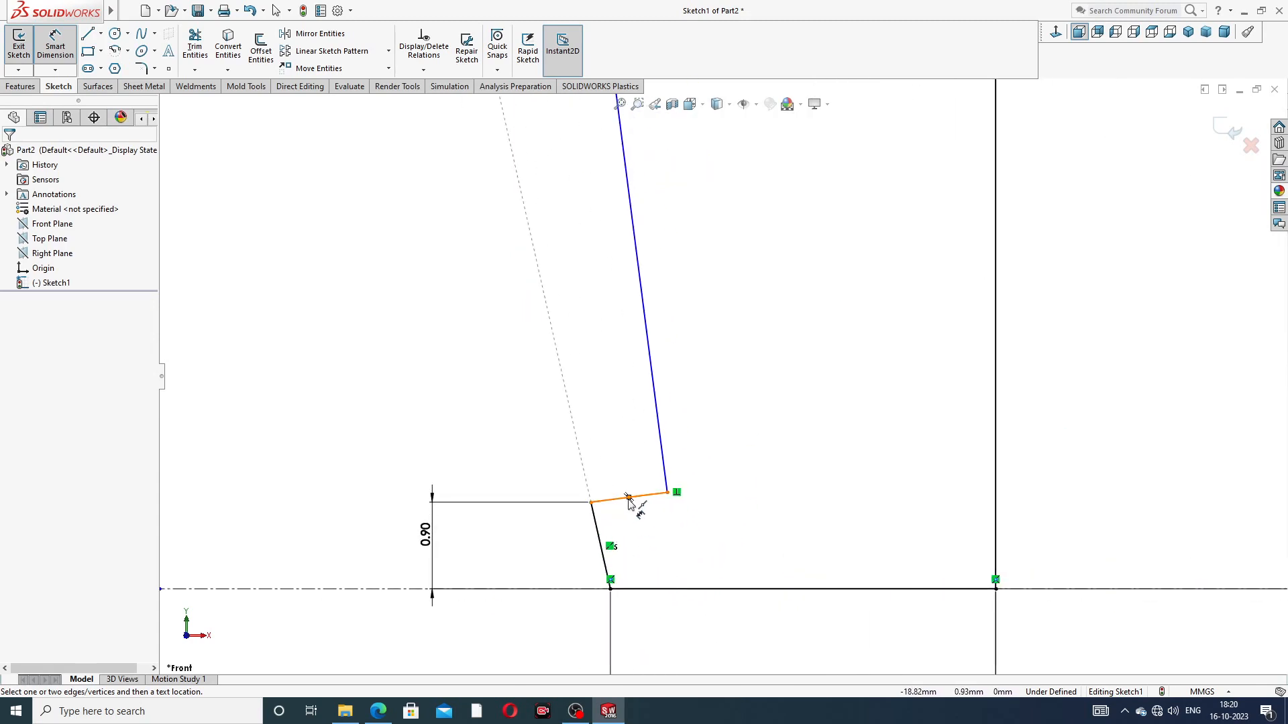
scroll(745, 523, "up", 3)
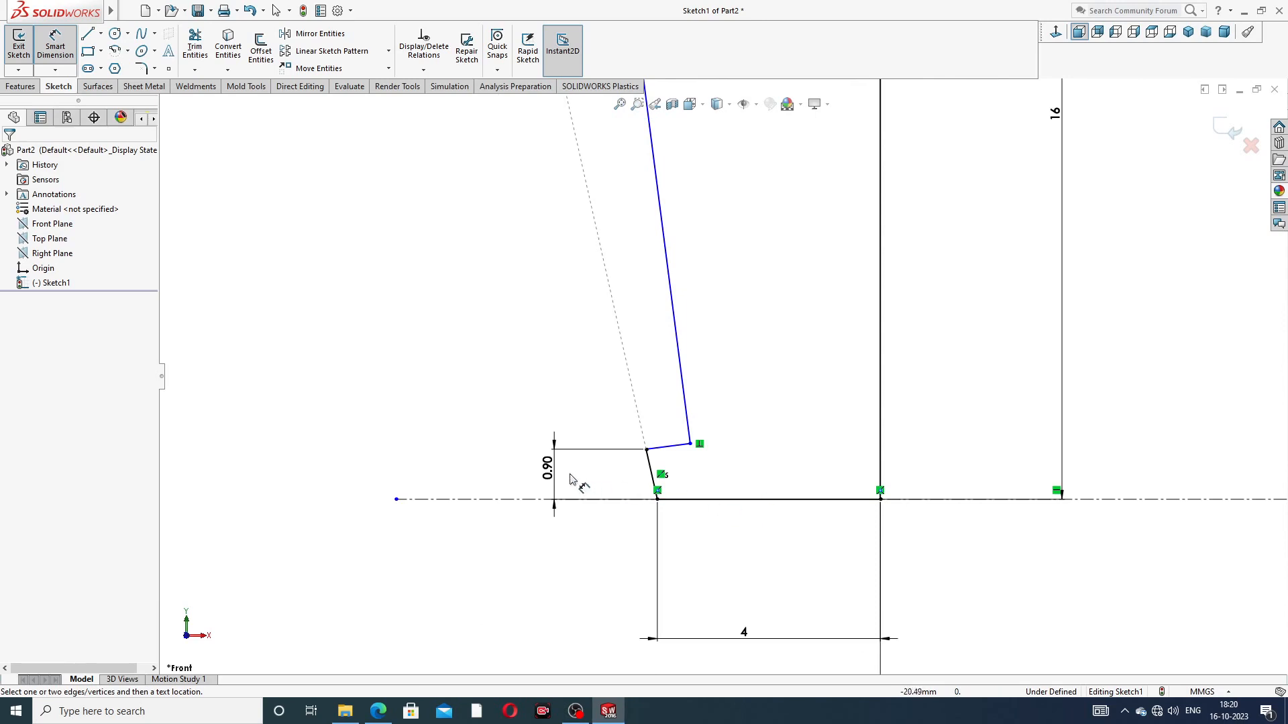
left_click(550, 468)
scroll(793, 230, "up", 3)
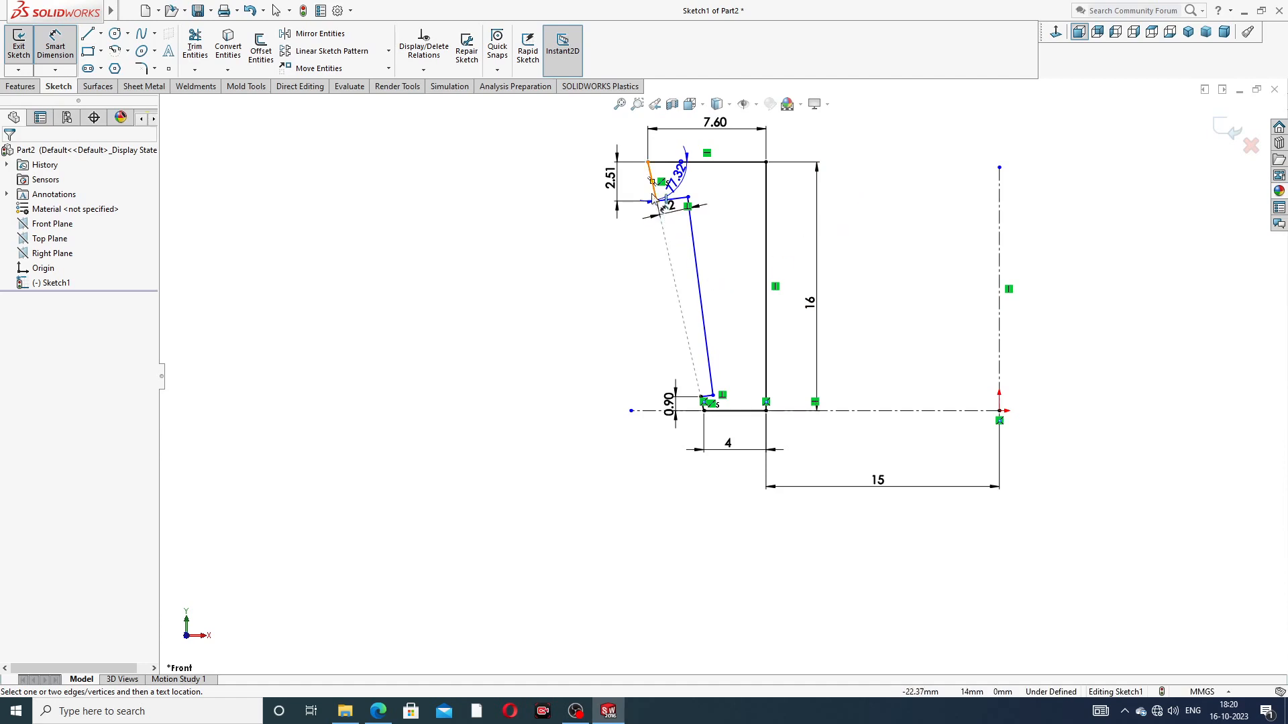
right_click(863, 262)
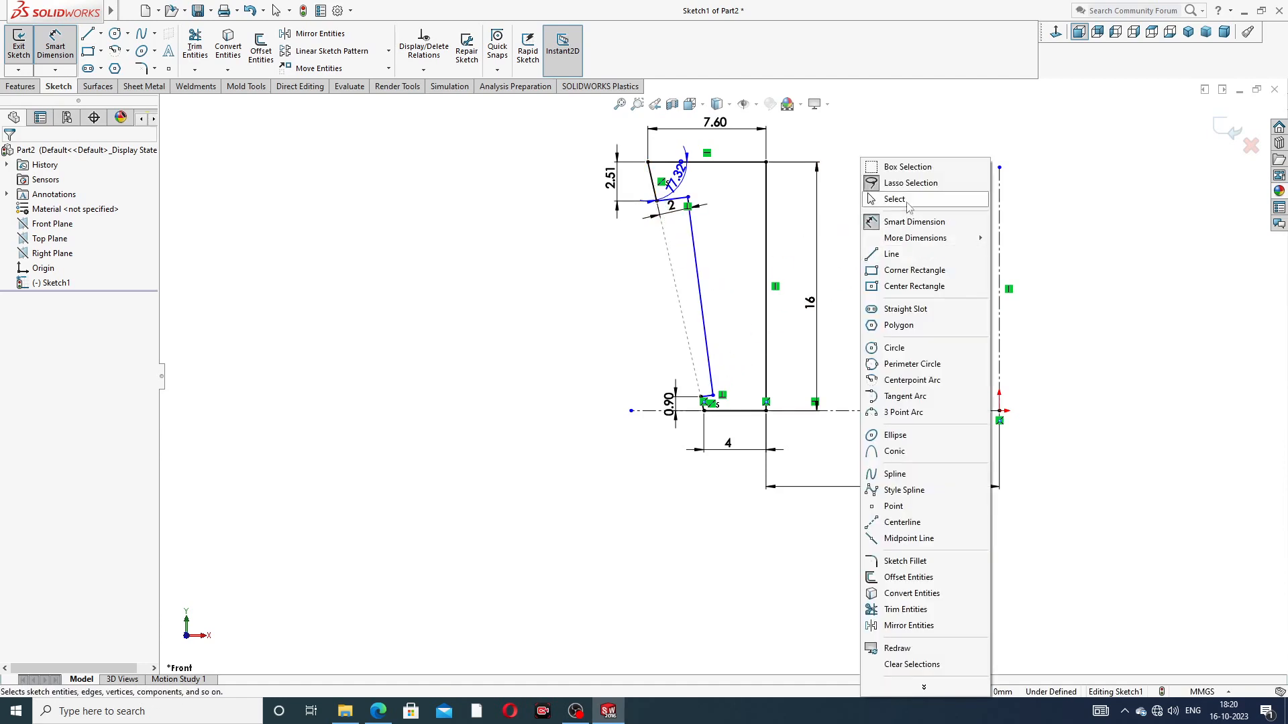
left_click(899, 200)
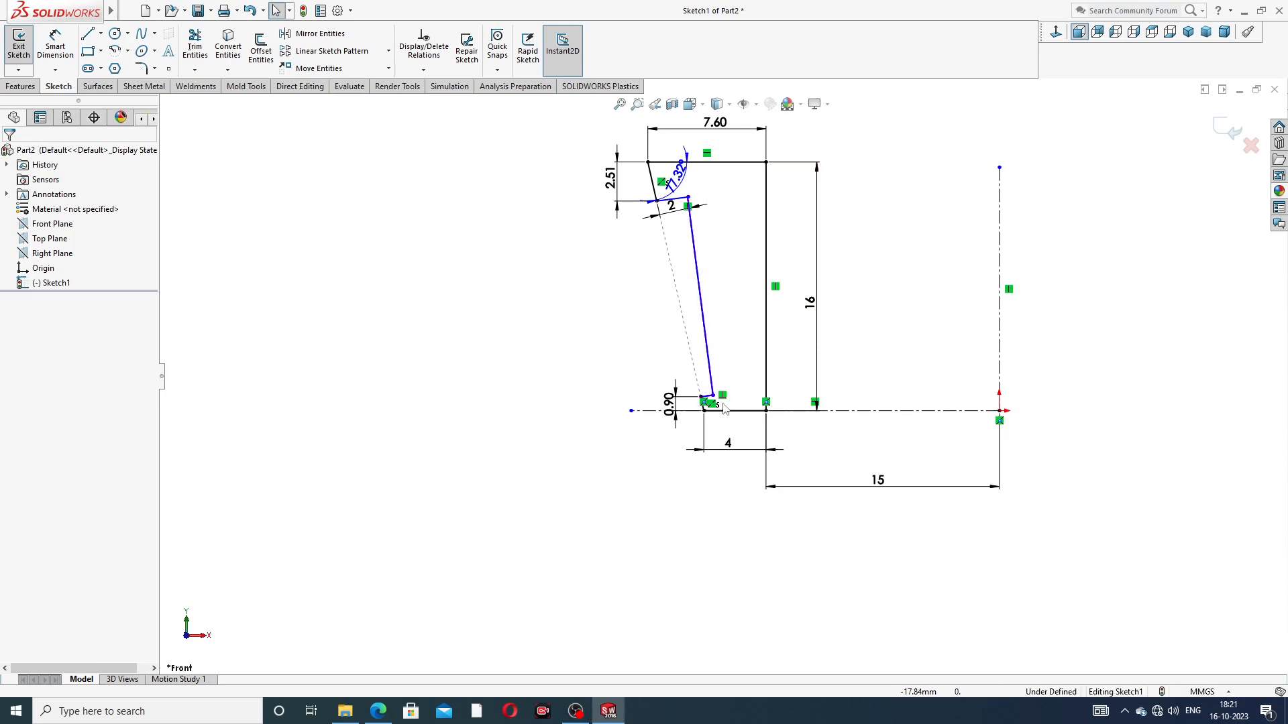
Step: Make the notch's upper side perpendicular to the profile's upper slanted edge
scroll(724, 399, "down", 5)
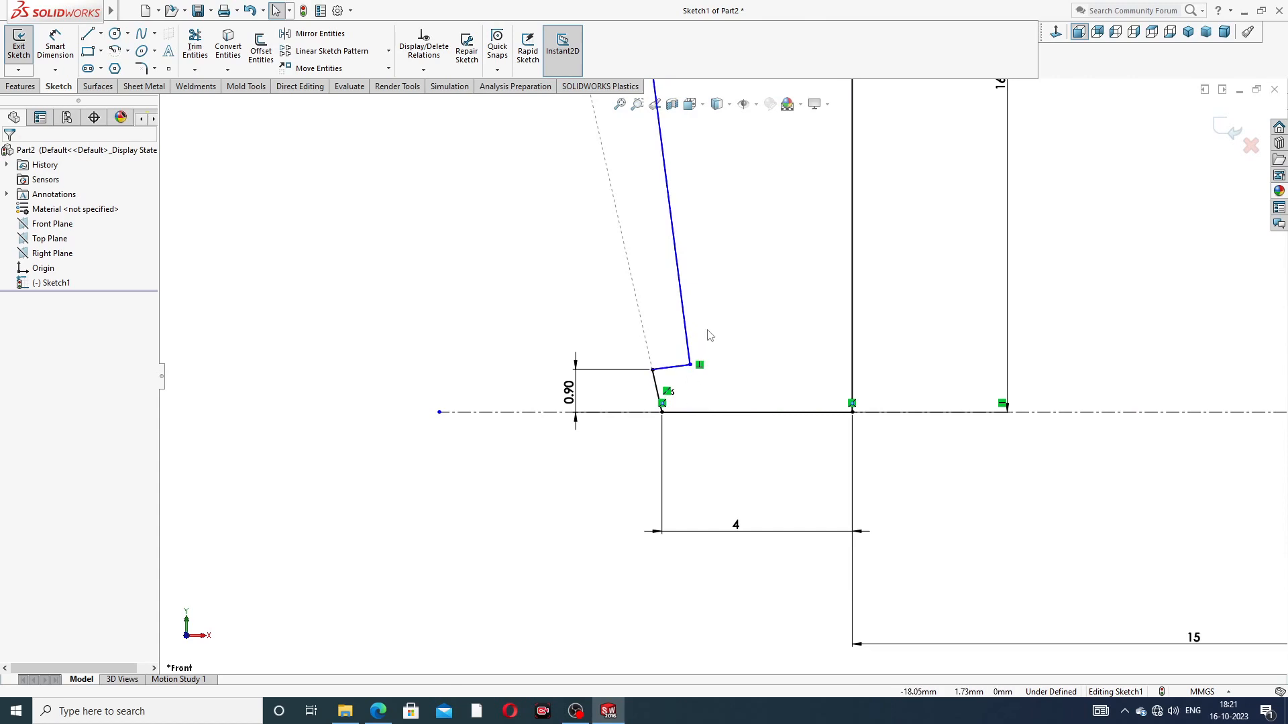
scroll(705, 337, "up", 5)
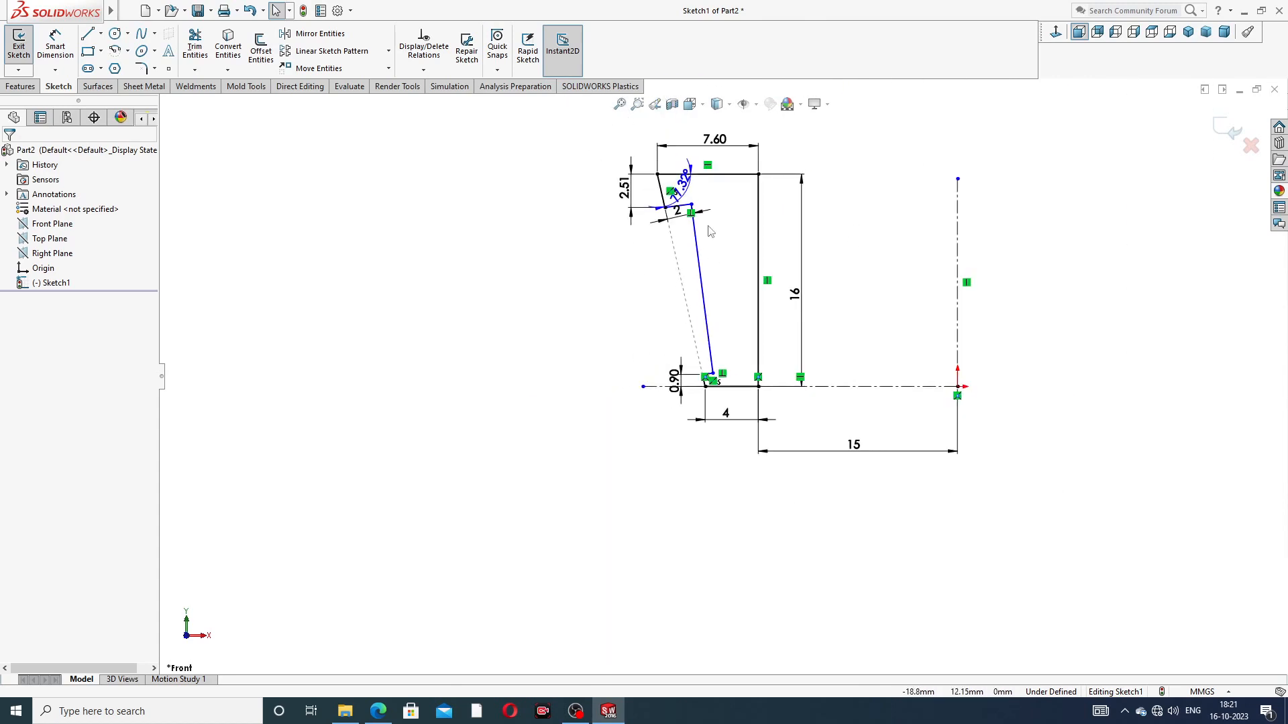
scroll(693, 232, "down", 5)
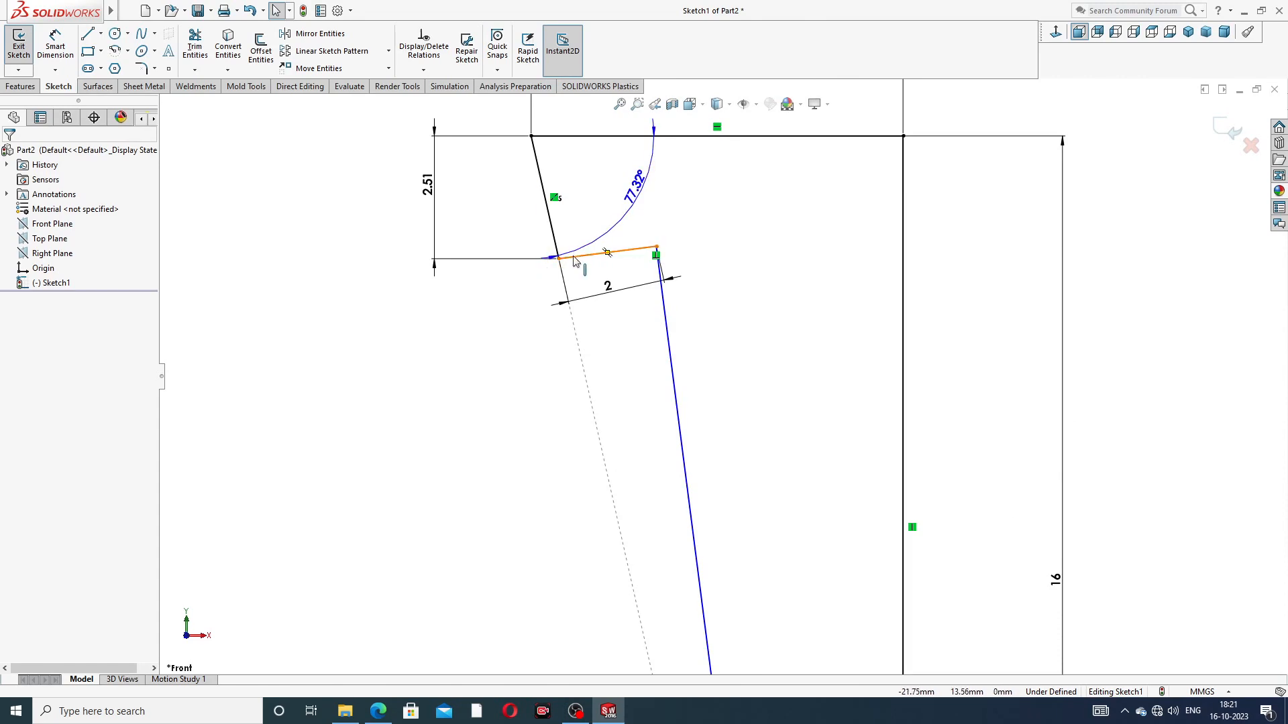
left_click(573, 262)
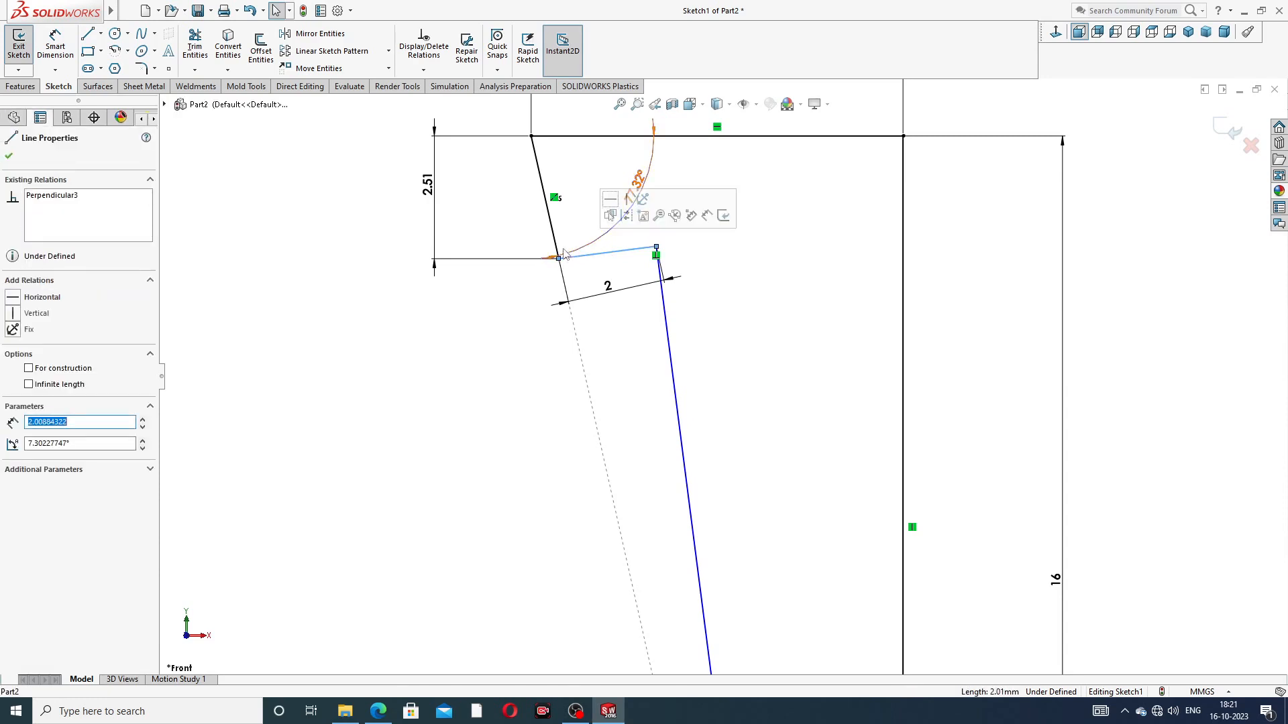
left_click(557, 241, "ctrl")
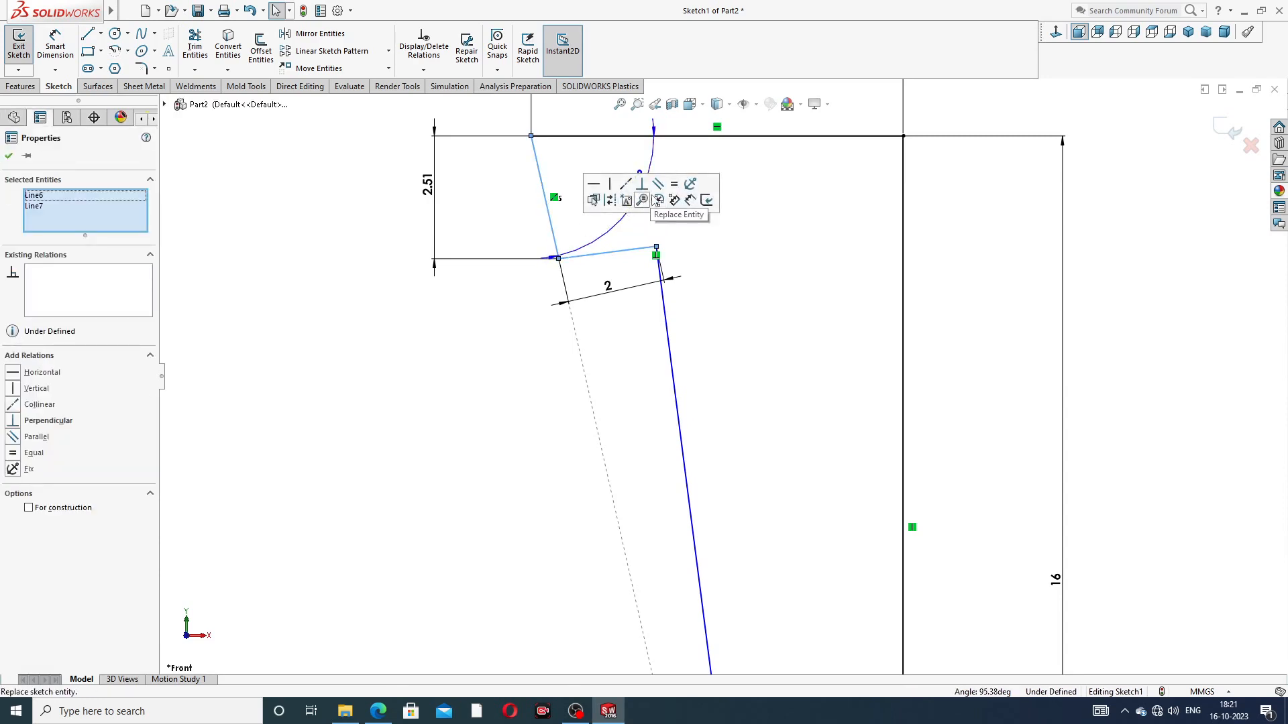
left_click(642, 184)
left_click(705, 288)
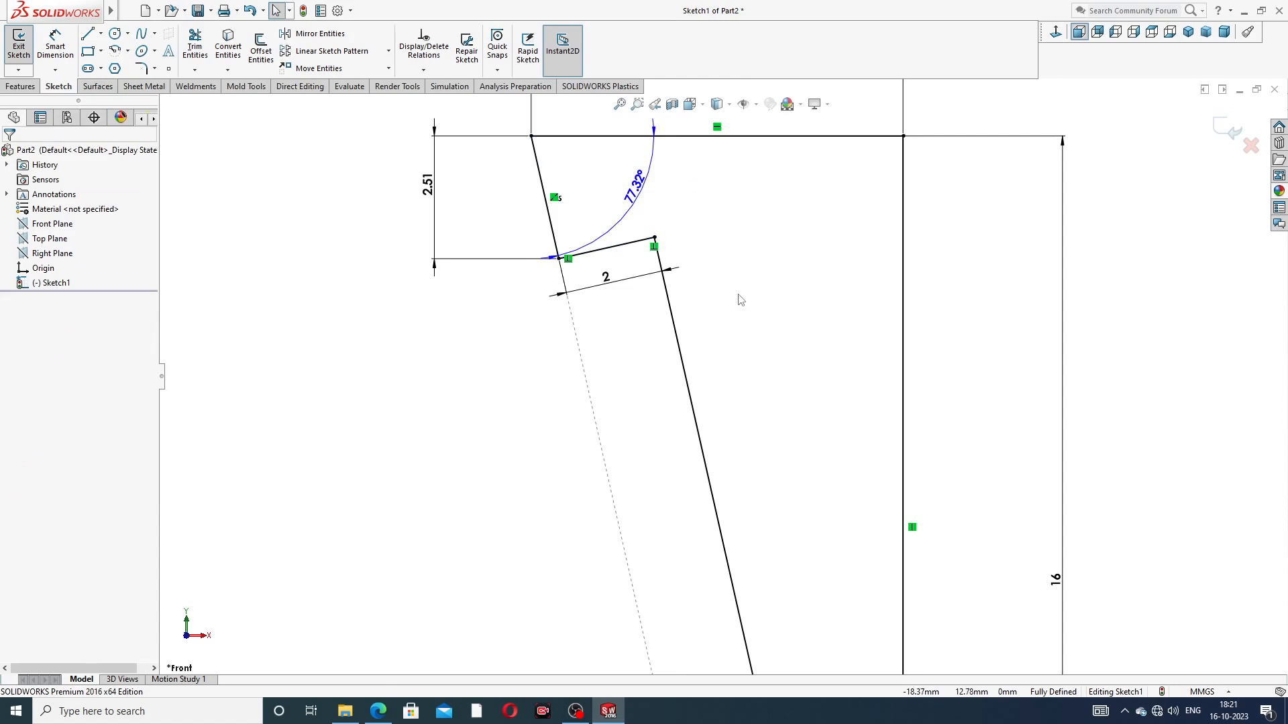
Step: Shift the notch's 2 mm depth dimension slightly lower, further from the notch's upper side
scroll(739, 293, "up", 3)
scroll(740, 300, "up", 3)
scroll(725, 337, "down", 6)
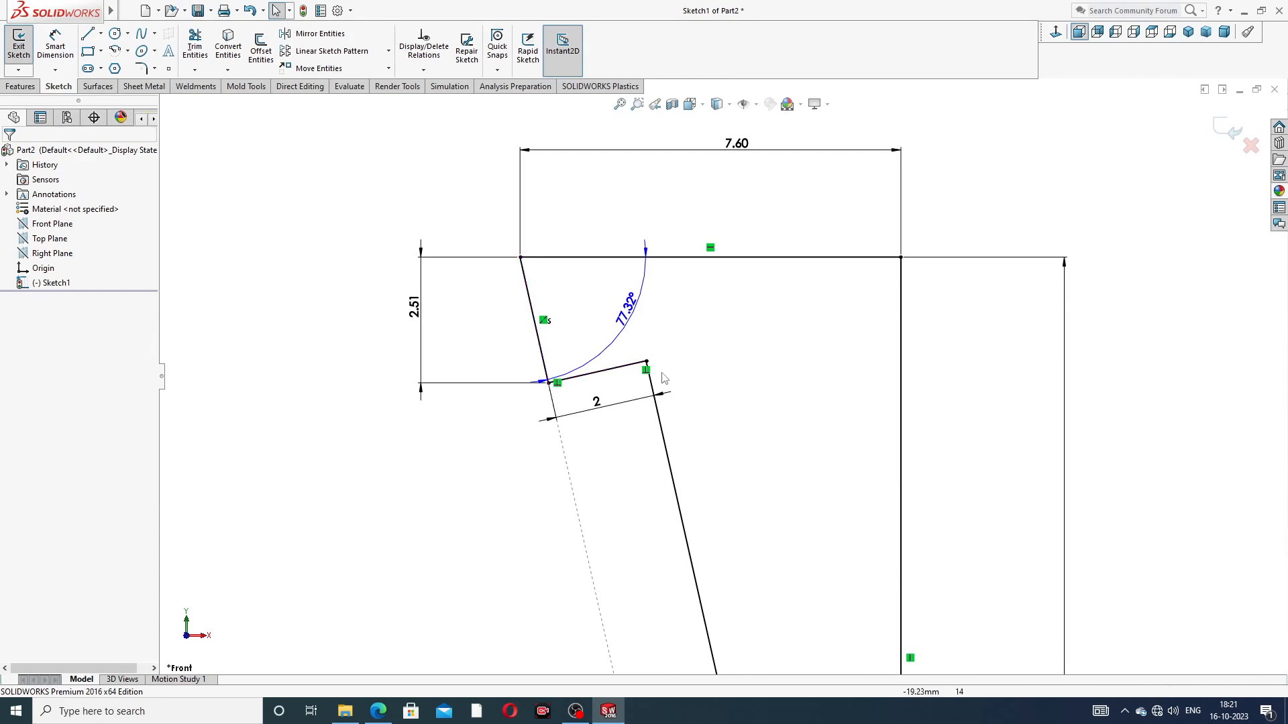
left_click(597, 405)
left_click(758, 386)
scroll(759, 390, "up", 2)
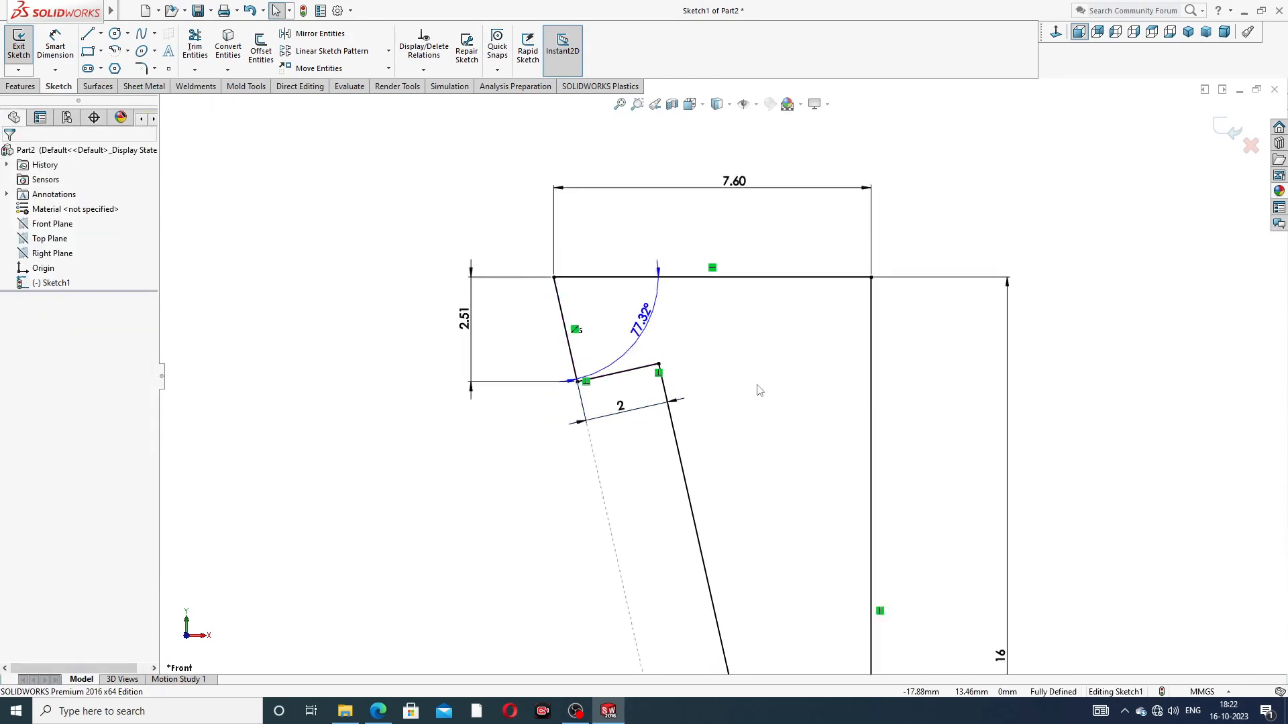
scroll(759, 390, "up", 3)
scroll(805, 503, "down", 3)
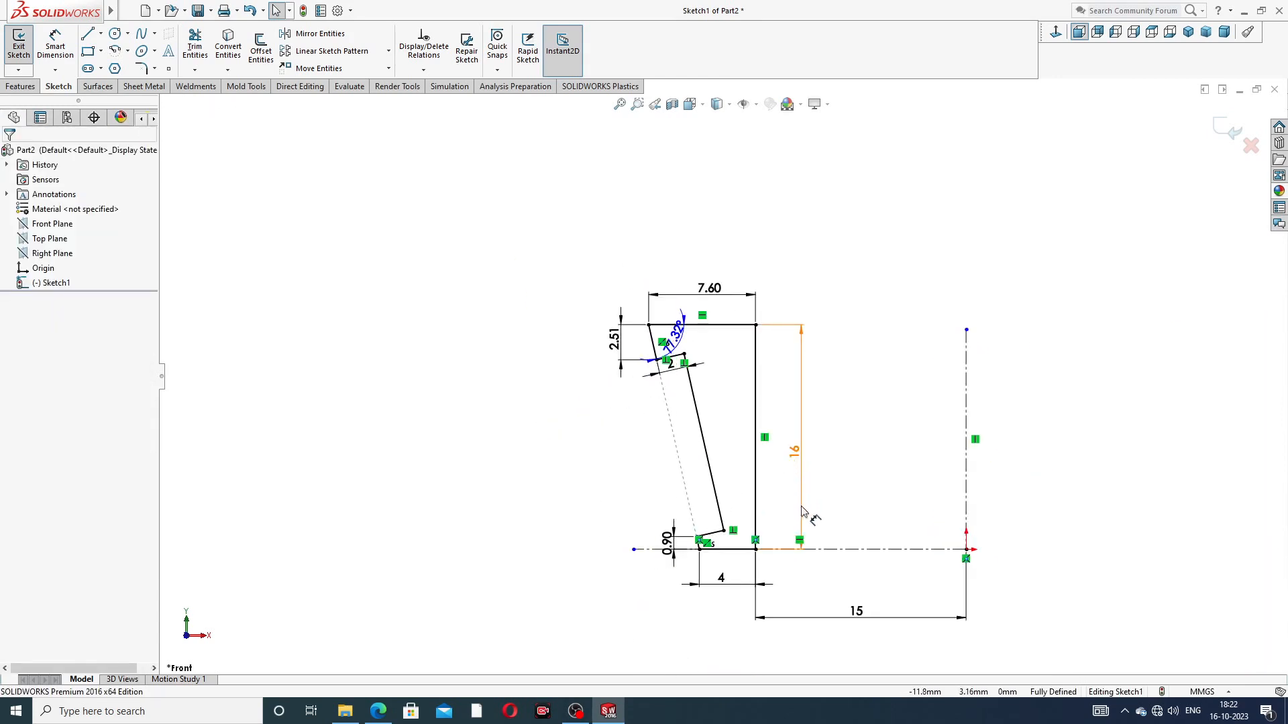
Step: Move the 0.90 mm height dimension up, clear of the notch's lower end
scroll(805, 512, "up", 3)
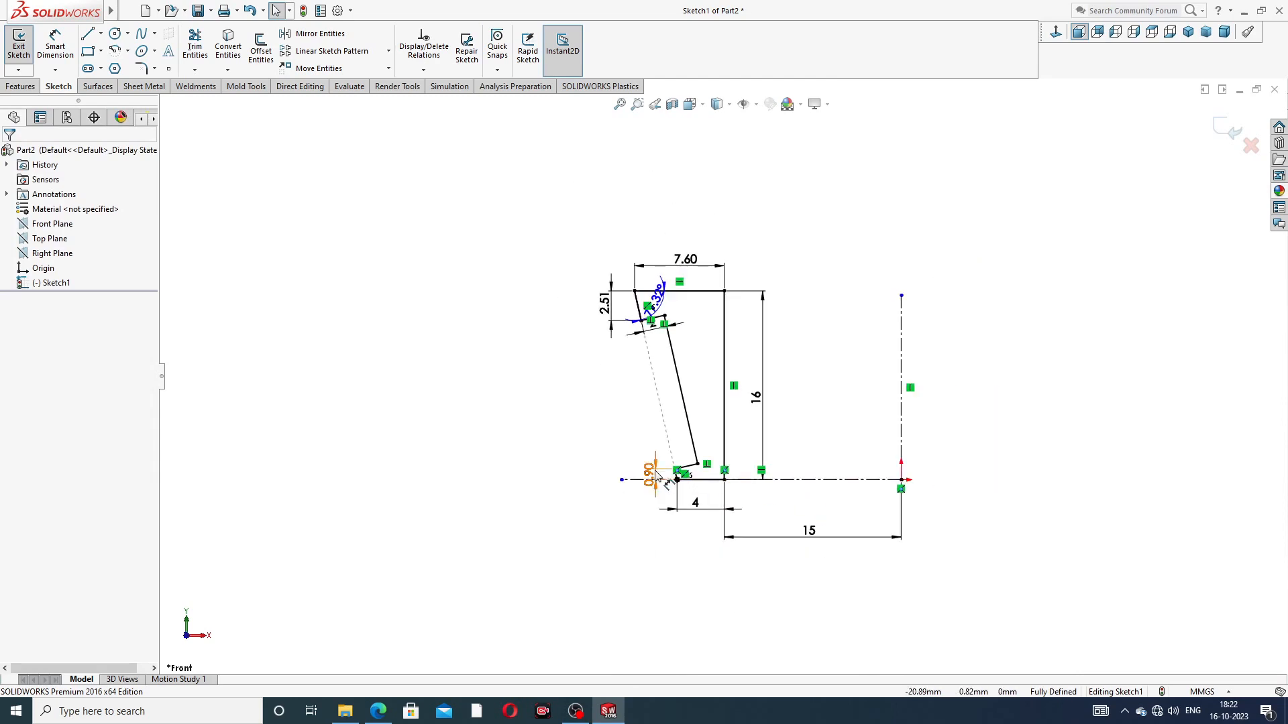
scroll(665, 460, "down", 3)
left_click_drag(666, 468, 629, 430)
left_click(940, 387)
scroll(991, 322, "up", 2)
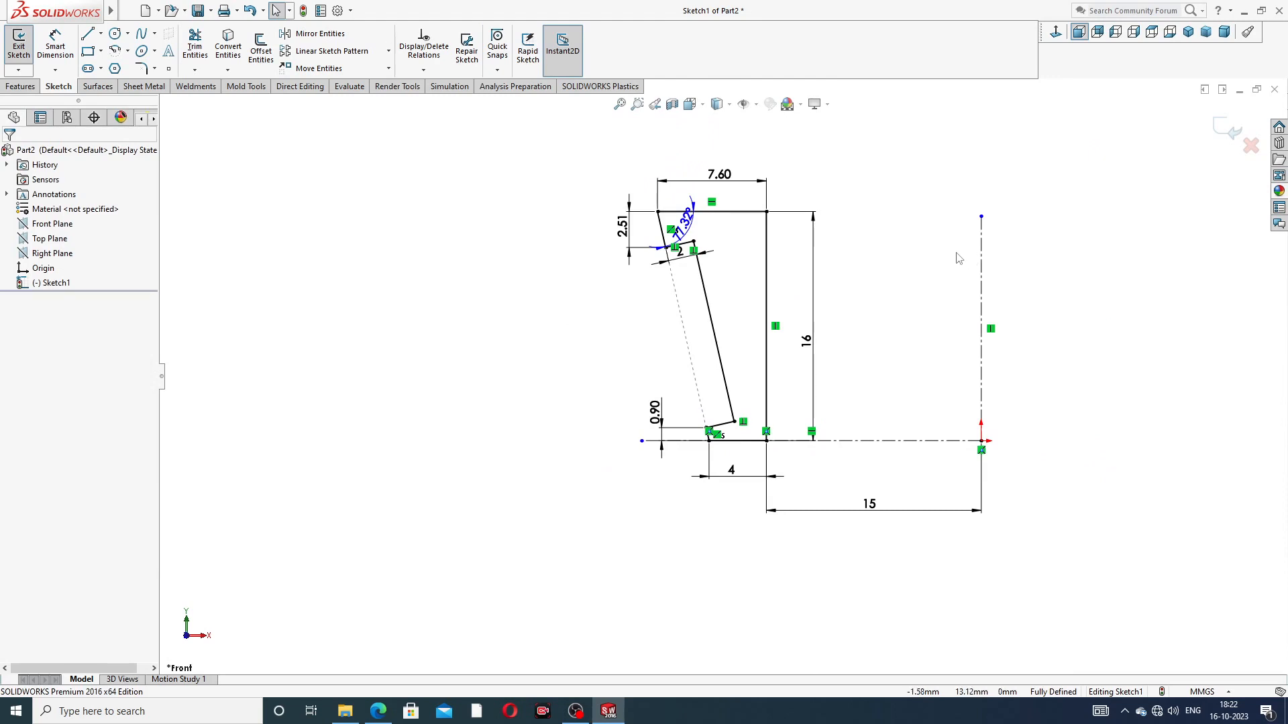
scroll(919, 290, "down", 1)
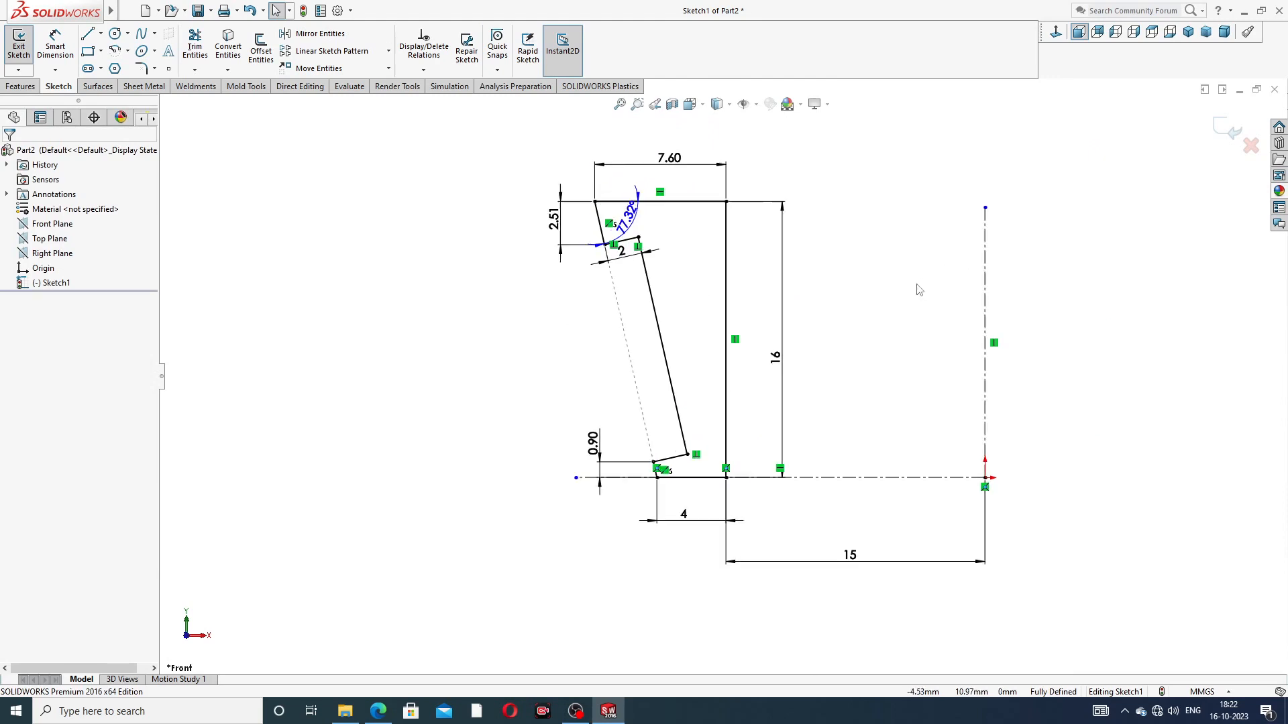
Step: Check the fillet radii in the PART-03 inner ring PDF drawing, and fillet the profile's upper corner nearest the axis with a 2 mm radius
left_click(379, 711)
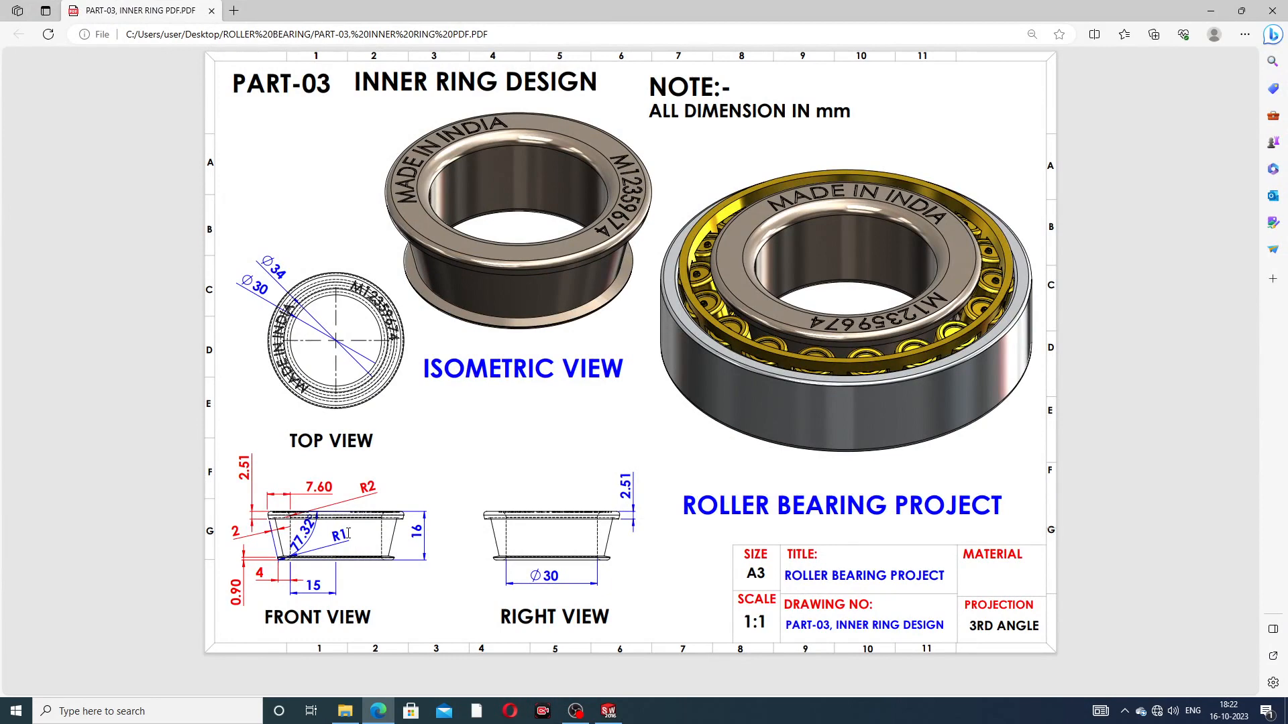
left_click(384, 712)
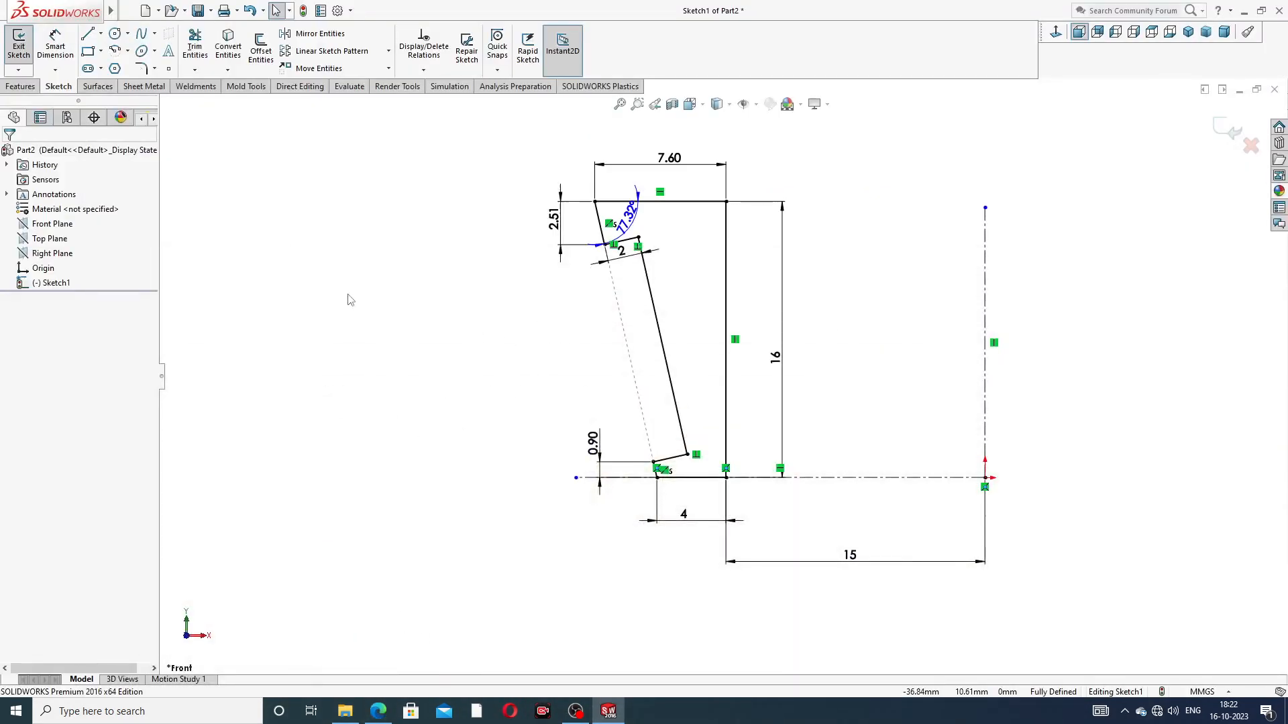
left_click(142, 70)
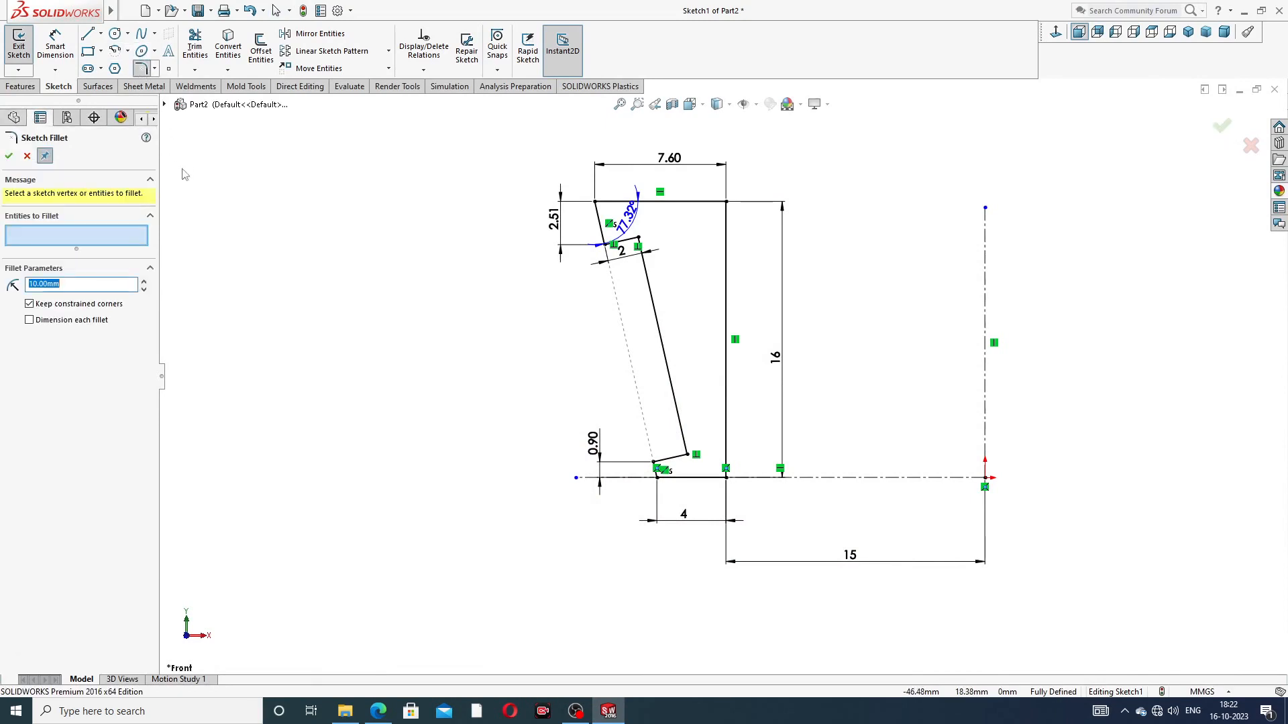
type("2")
left_click(726, 202)
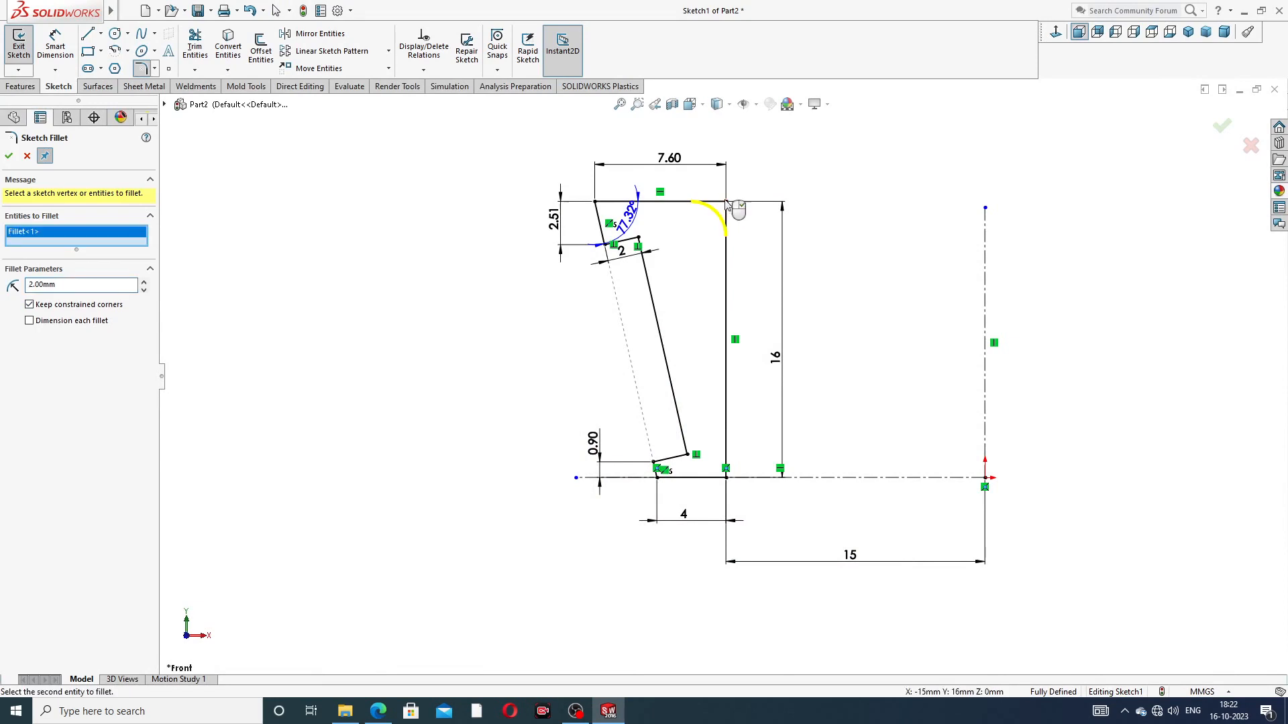
left_click(8, 155)
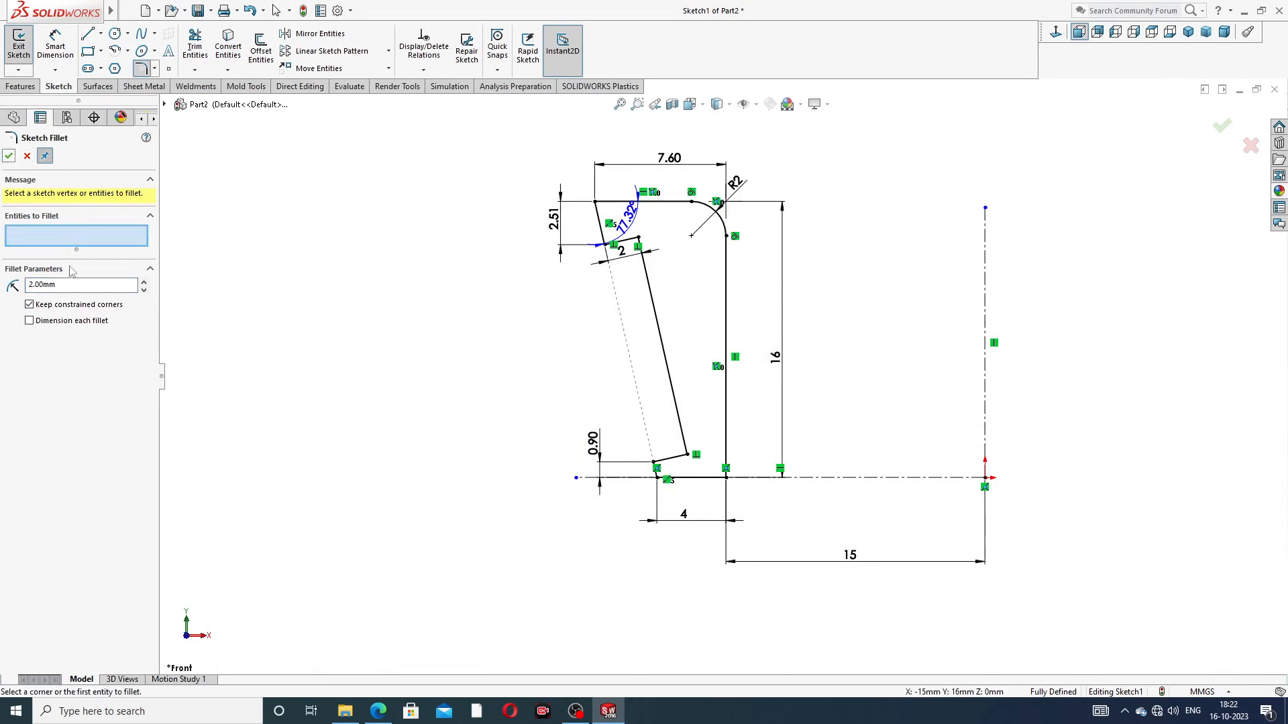
Step: Fillet the profile's upper outer corner and both bottom corners with a 1 mm radius
double_click(55, 284)
type("1")
scroll(604, 213, "down", 3)
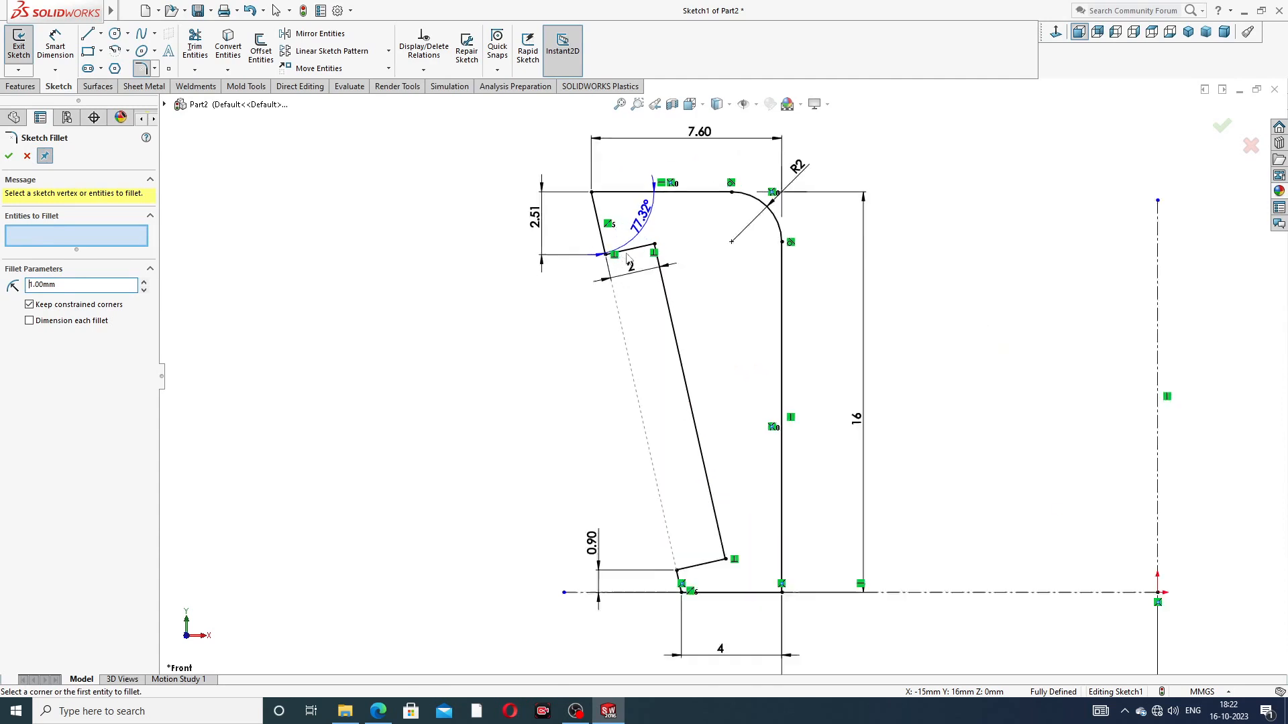
left_click(592, 194)
scroll(719, 315, "up", 3)
scroll(770, 542, "down", 3)
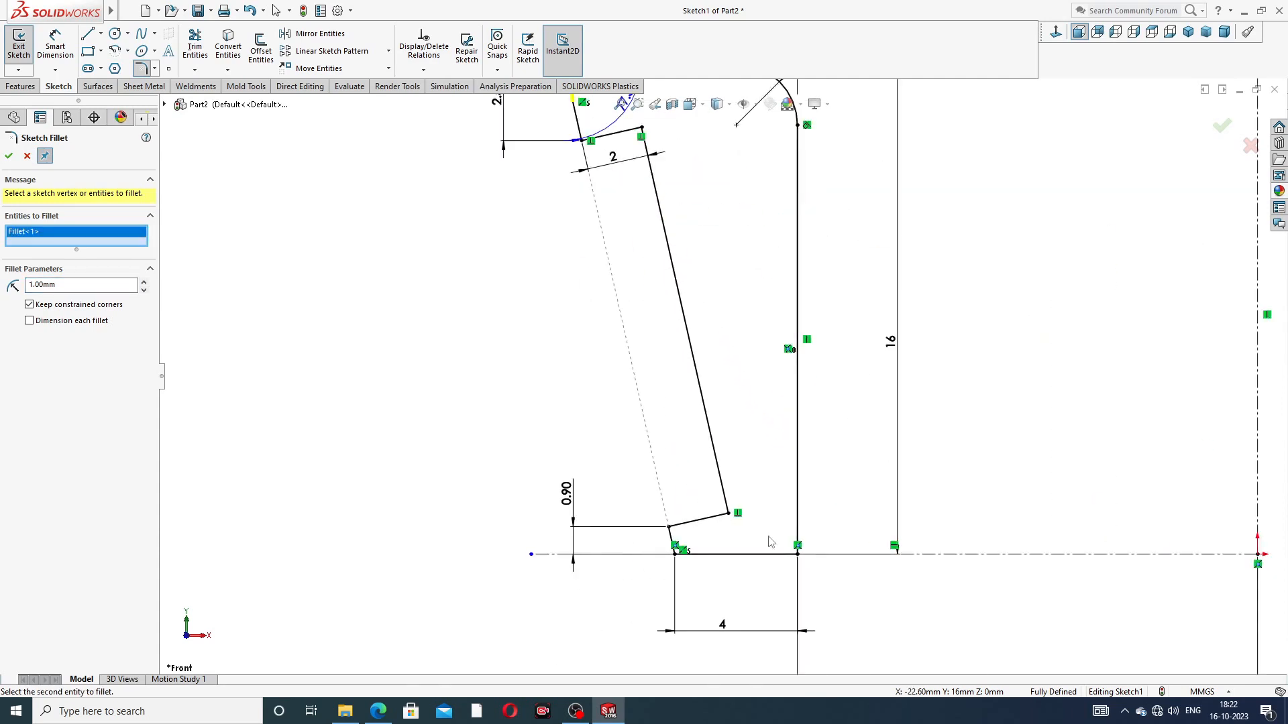
scroll(770, 542, "down", 2)
left_click(604, 542)
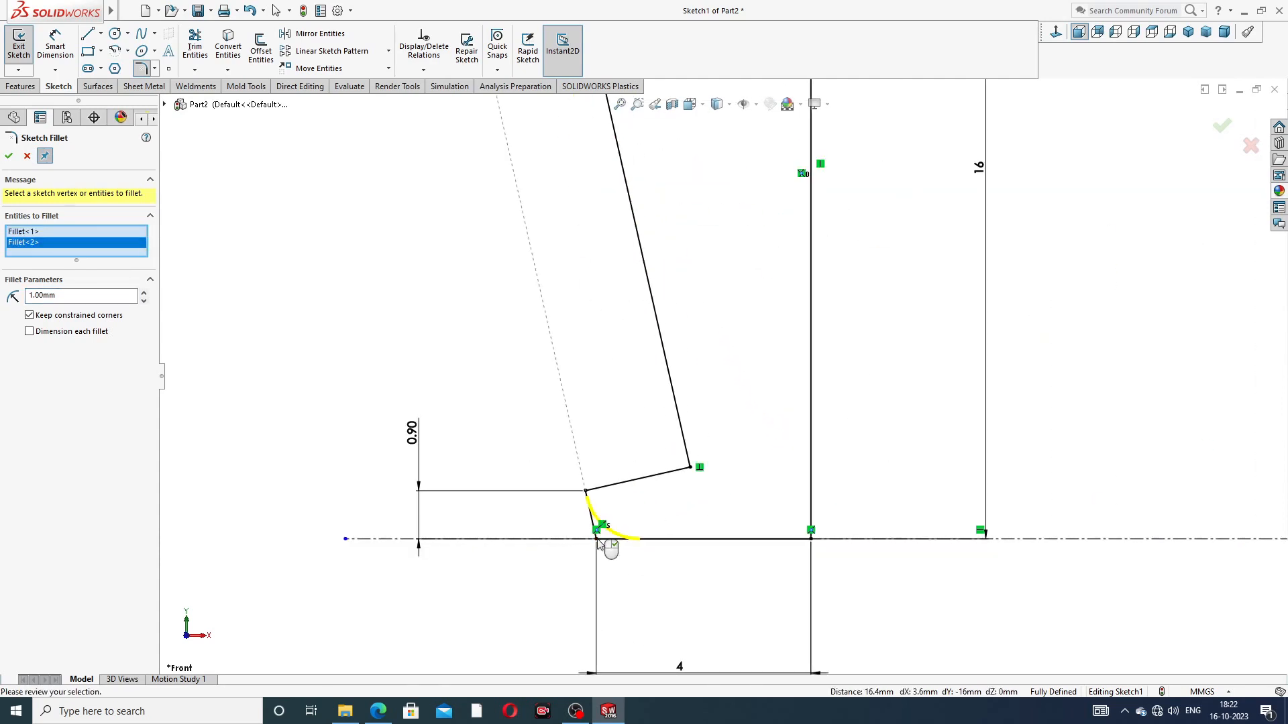
left_click(811, 541)
scroll(722, 370, "up", 2)
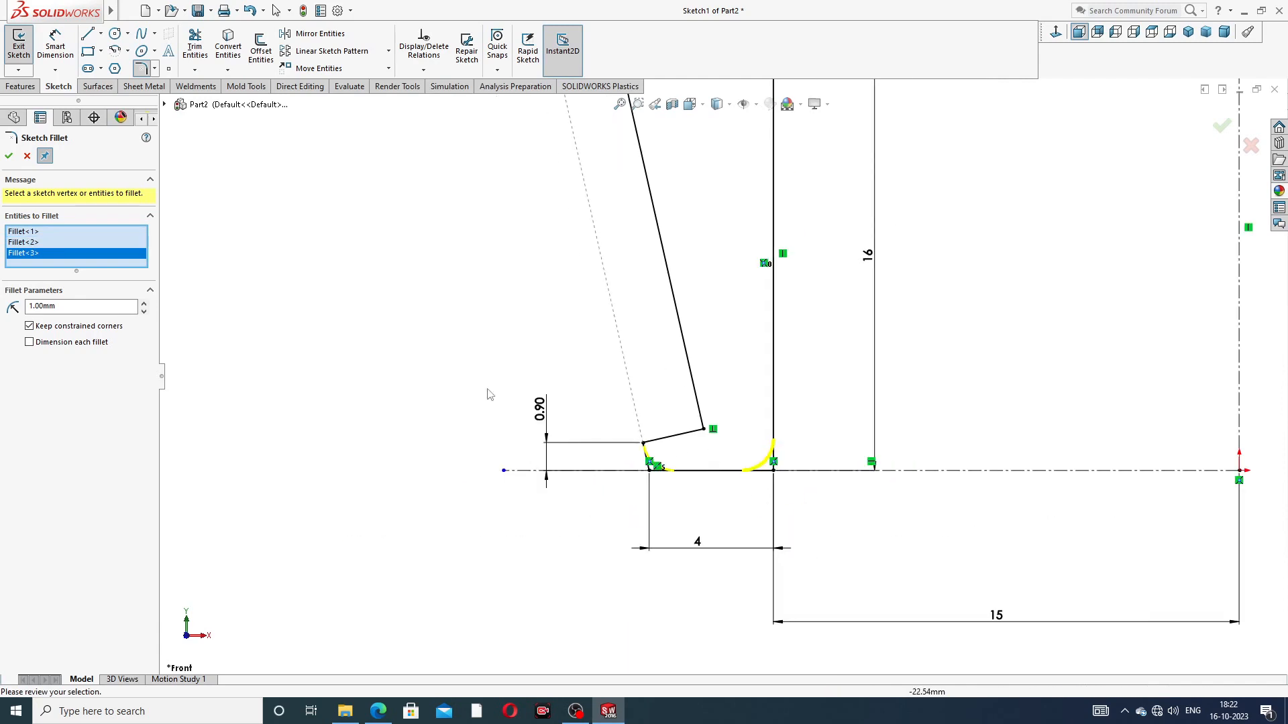
left_click(8, 155)
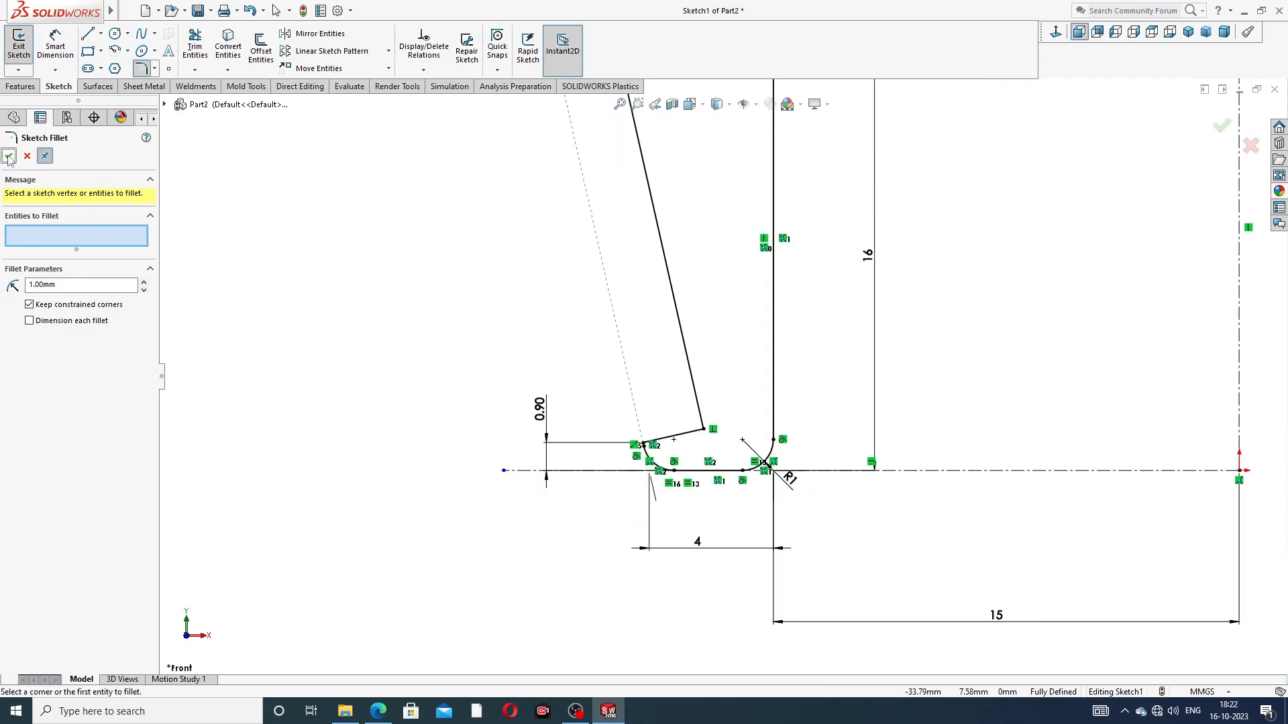
left_click(9, 156)
Step: Move the 0.90 mm height, 2 mm notch depth, R2 and R1 dimensions outward, clear of the profile
scroll(797, 261, "up", 4)
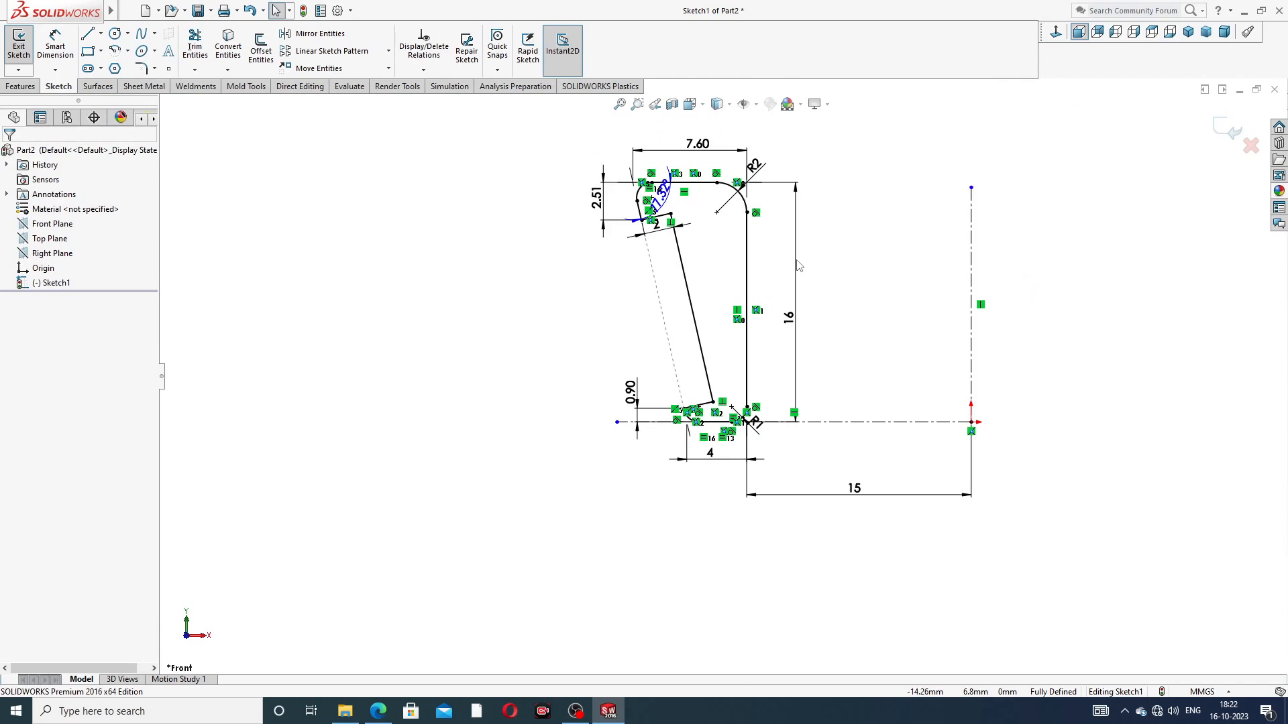
scroll(797, 265, "down", 2)
scroll(821, 328, "up", 2)
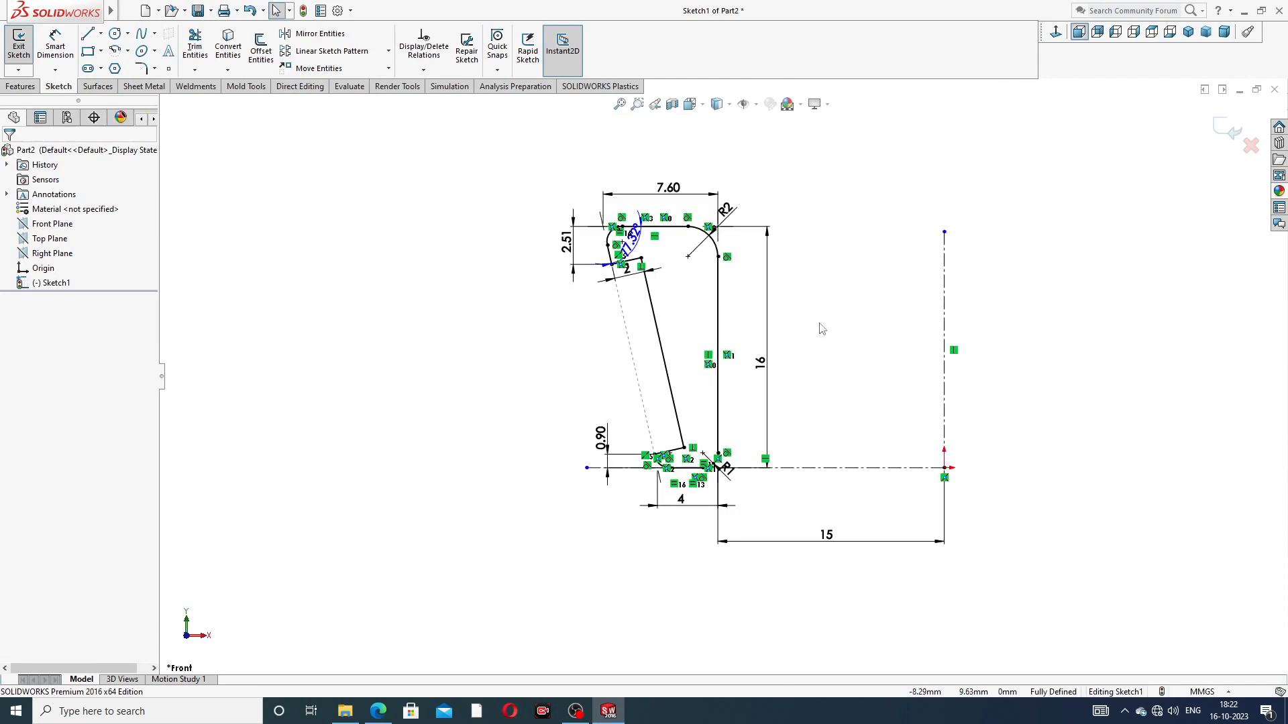
scroll(822, 329, "down", 1)
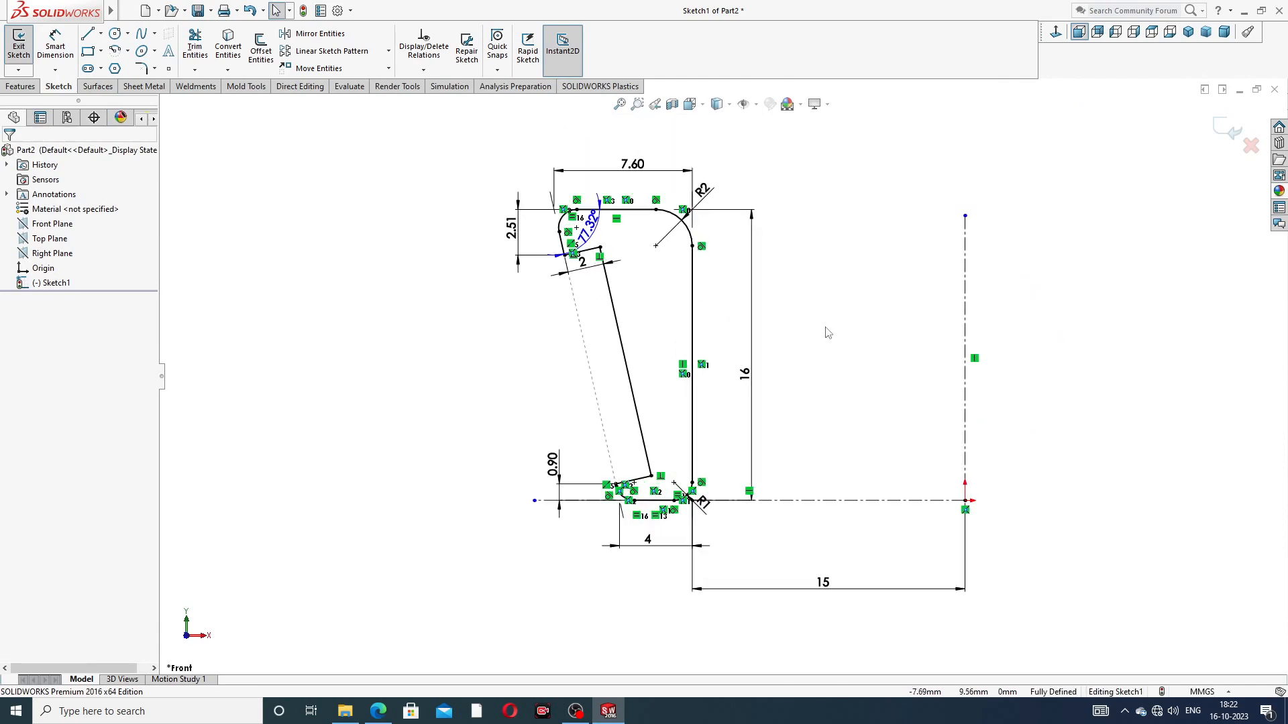
left_click_drag(551, 465, 549, 444)
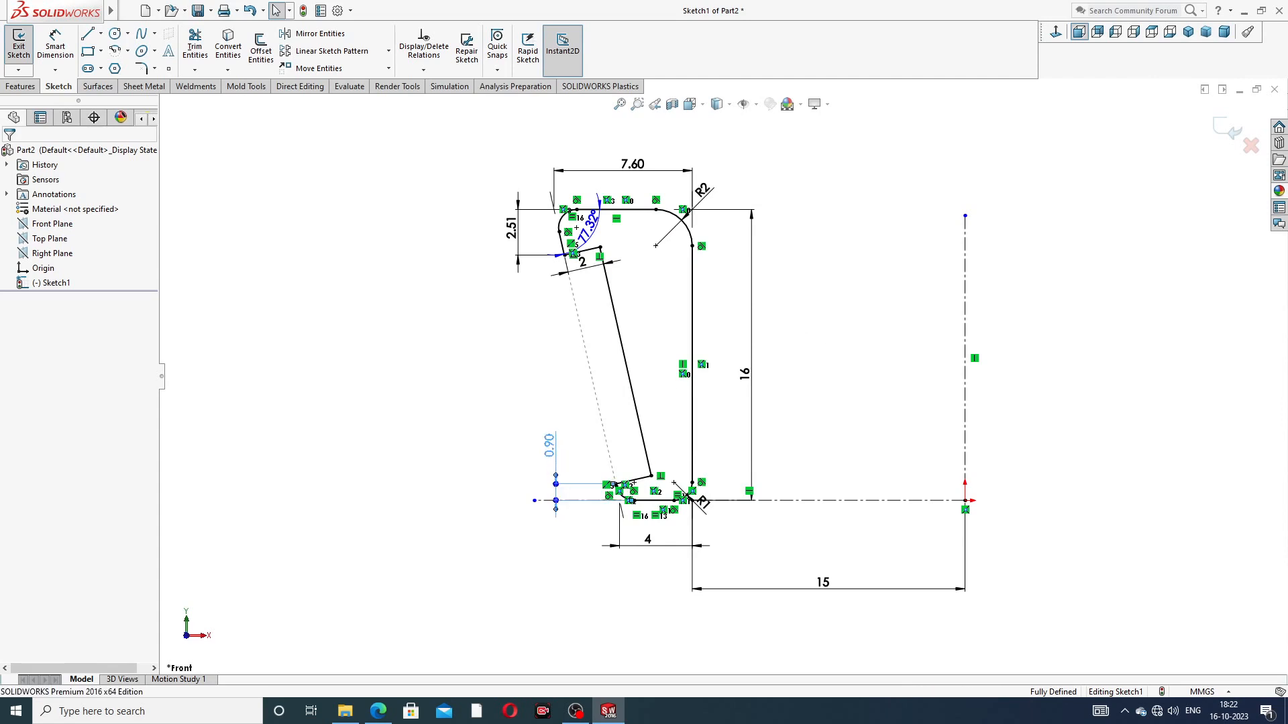
left_click(784, 408)
left_click_drag(583, 262, 534, 308)
left_click(658, 289)
left_click_drag(704, 192, 735, 168)
left_click_drag(701, 504, 740, 526)
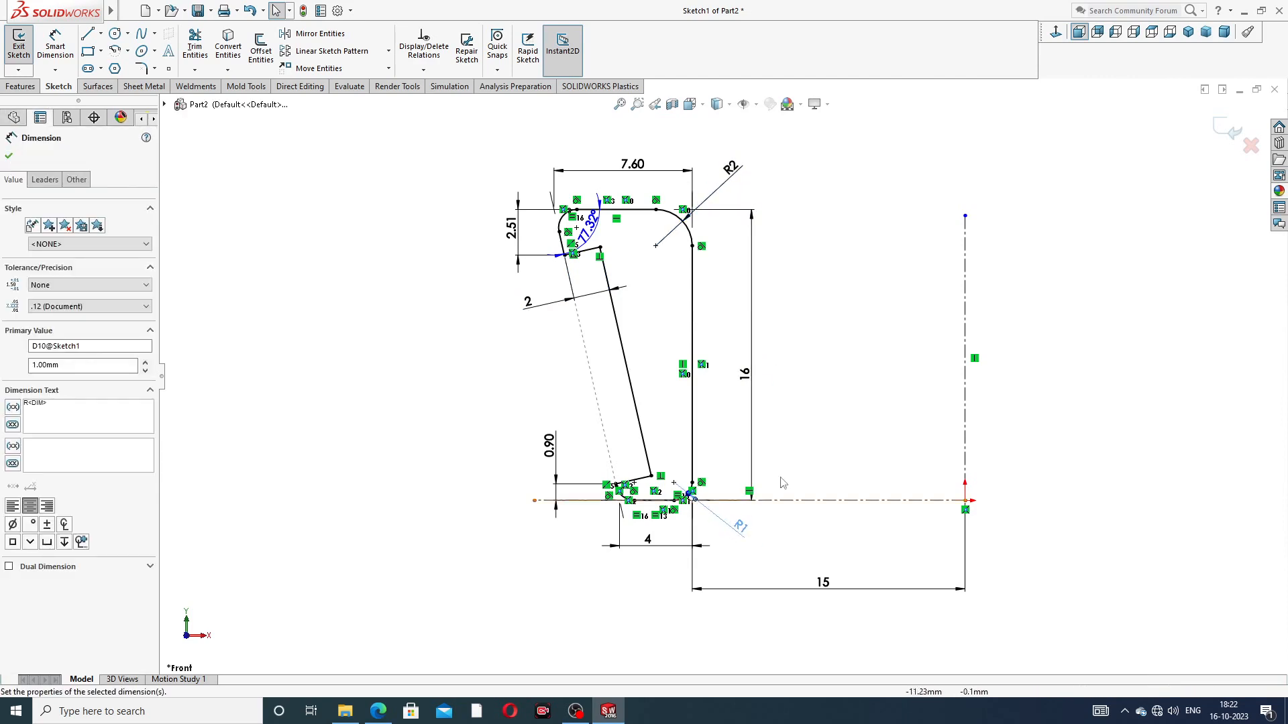
left_click(854, 391)
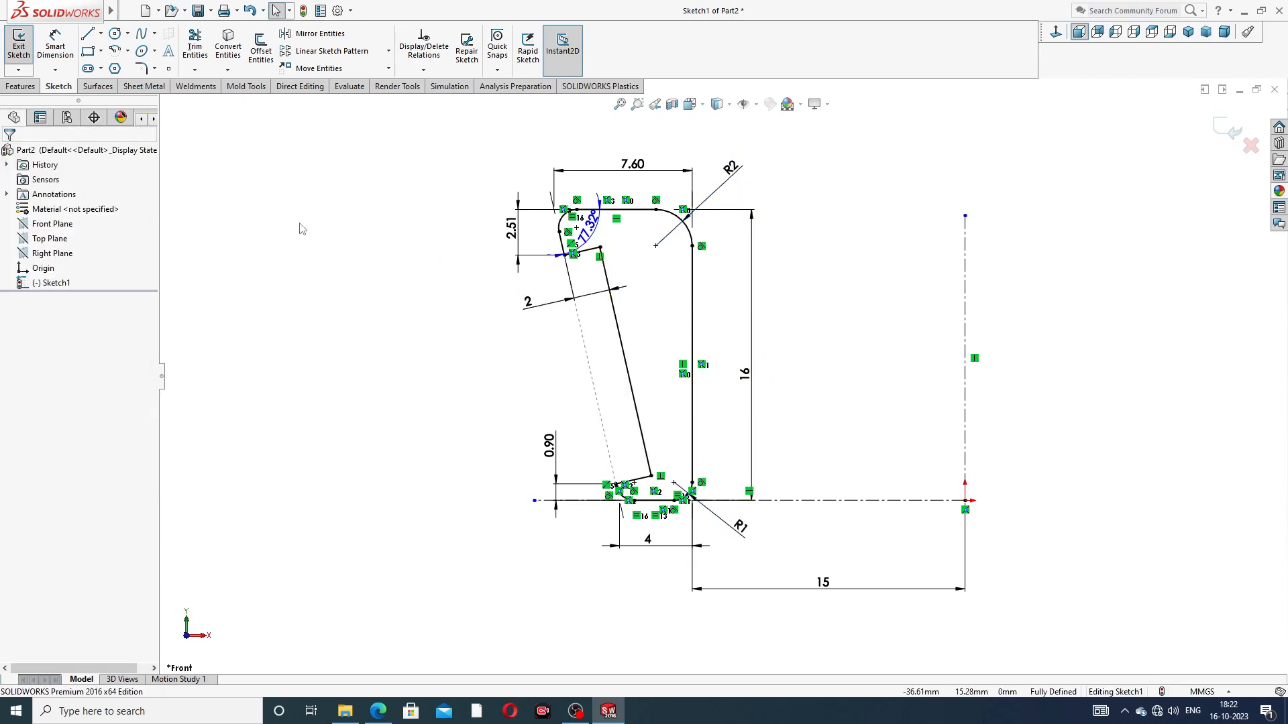
Step: Revolve the profile 360 degrees about the vertical centerline through the origin
left_click(37, 88)
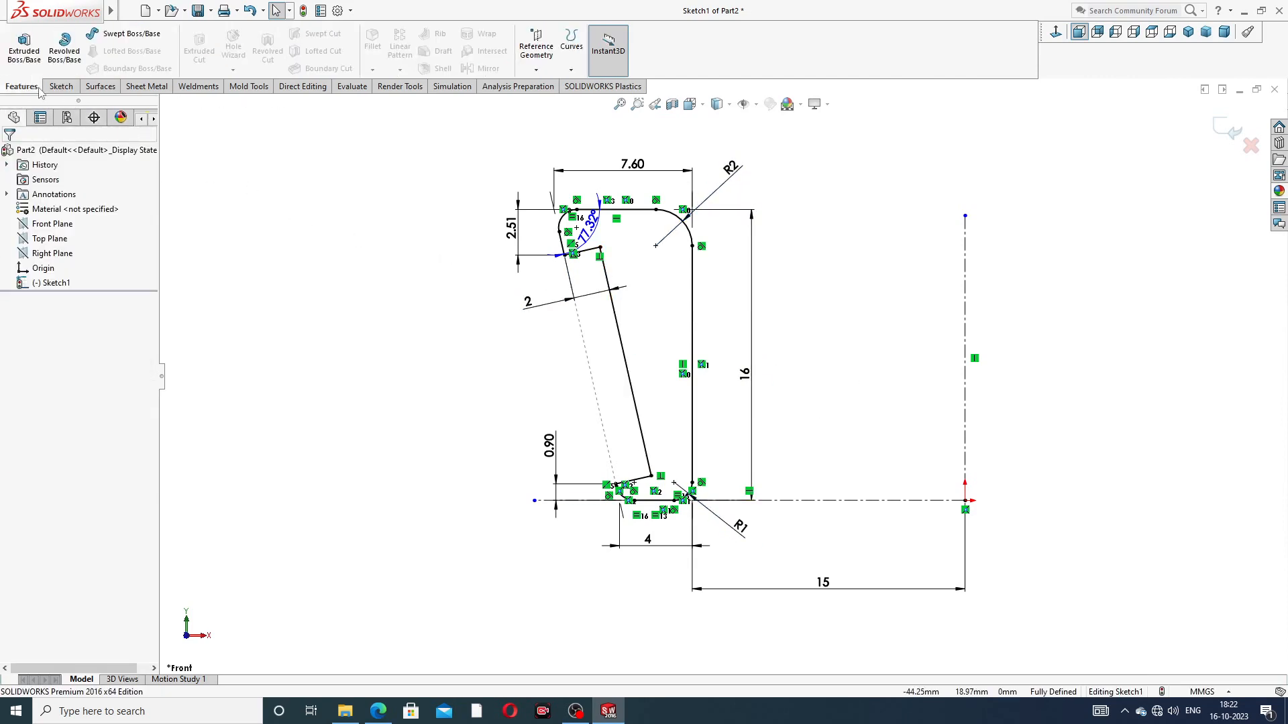
left_click(64, 59)
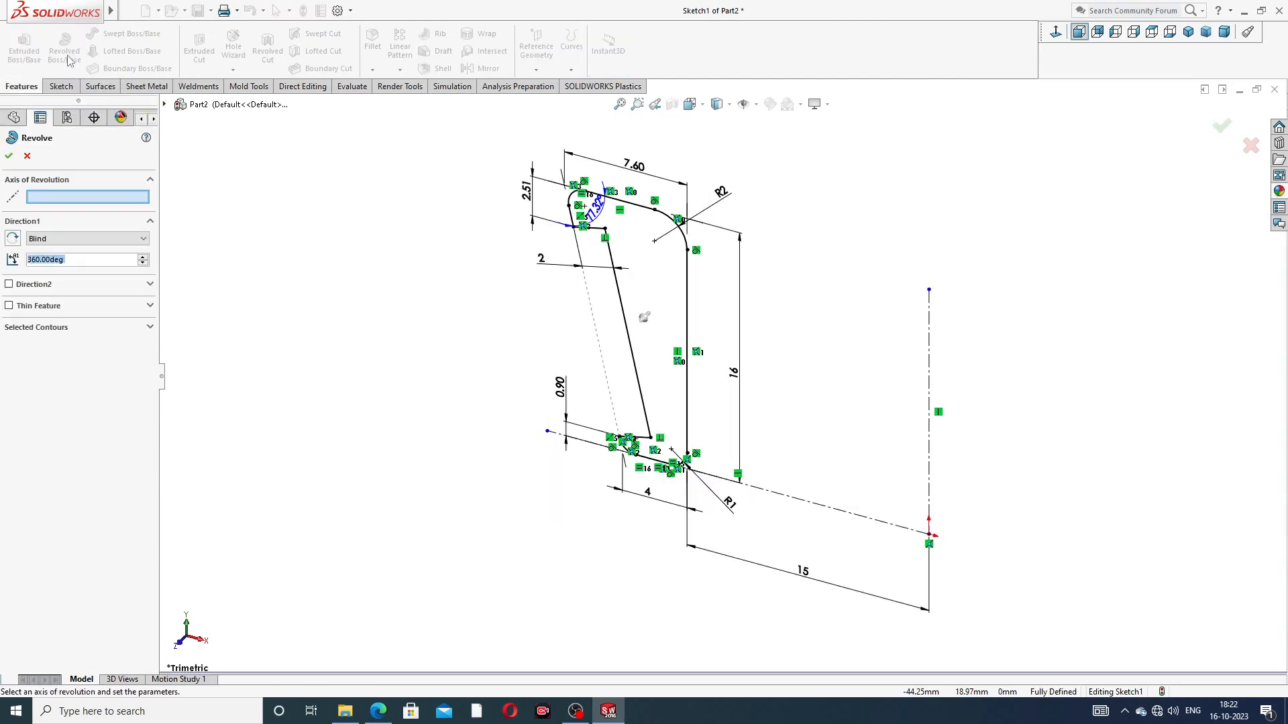
left_click(932, 333)
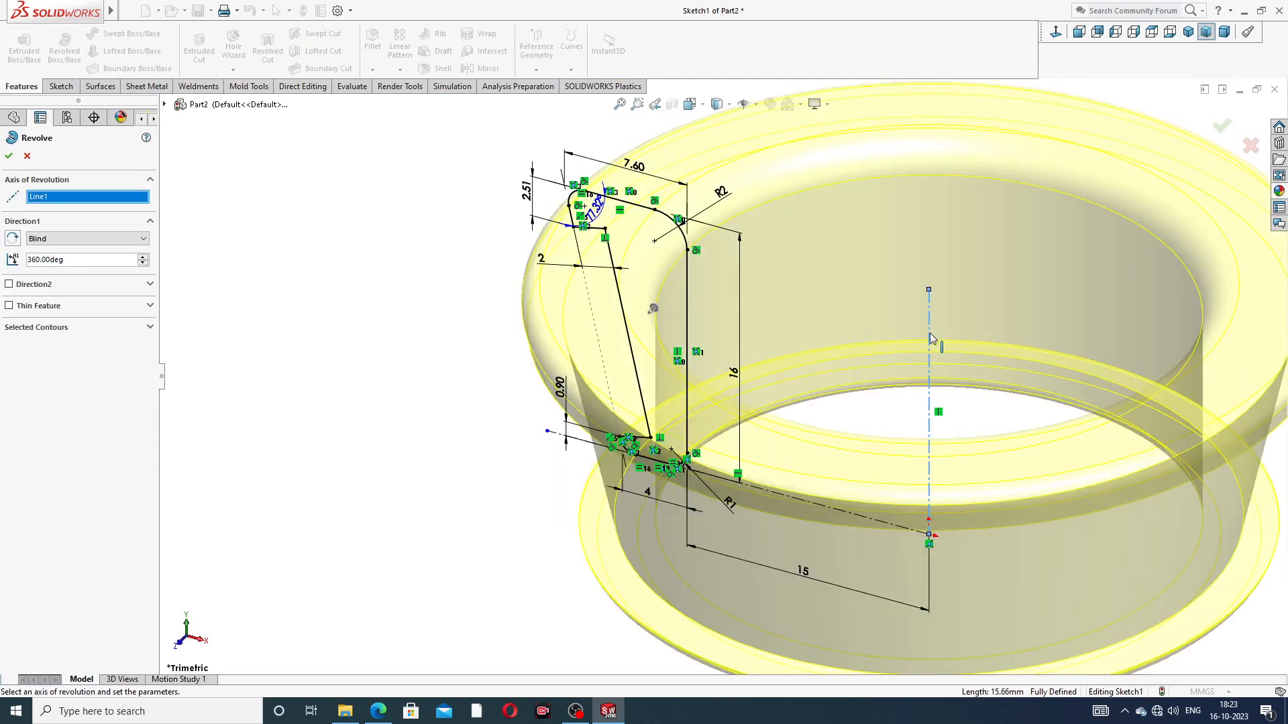
left_click(9, 156)
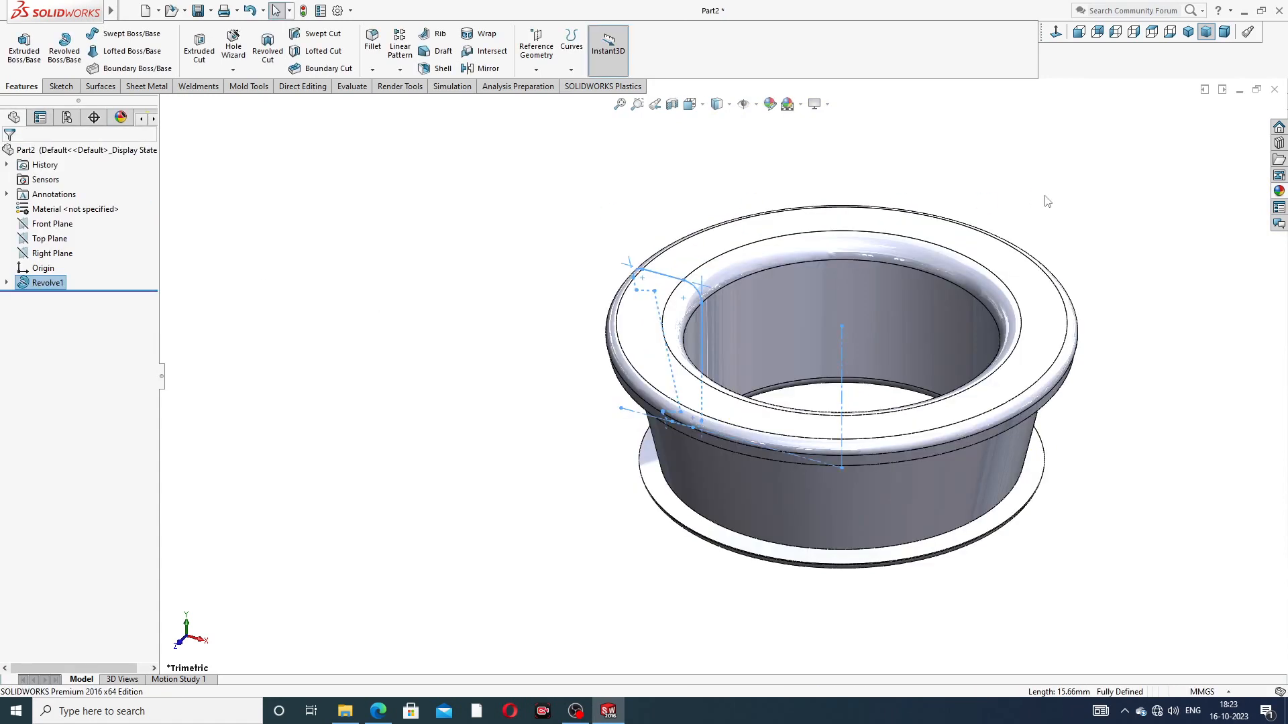
left_click(1048, 202)
scroll(1052, 250, "up", 3)
Step: Start a sketch on the ring's flat top face and draw a circle of about 19 mm radius centred on the origin
mouse_move(933, 338)
middle_mouse_down()
mouse_move(949, 253)
mouse_move(1061, 284)
mouse_move(1006, 349)
mouse_move(929, 405)
mouse_move(906, 227)
mouse_move(965, 277)
mouse_move(952, 360)
mouse_move(1067, 354)
mouse_move(905, 277)
middle_mouse_up()
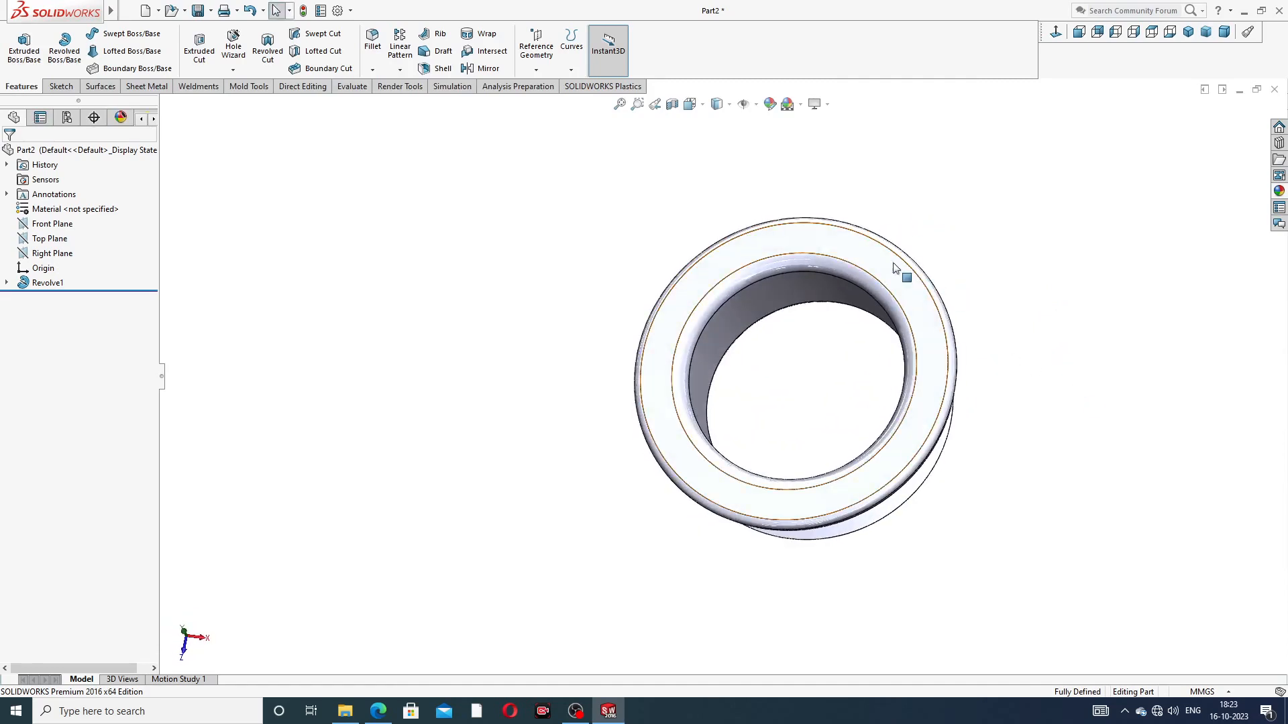
left_click(880, 251)
left_click(1031, 195)
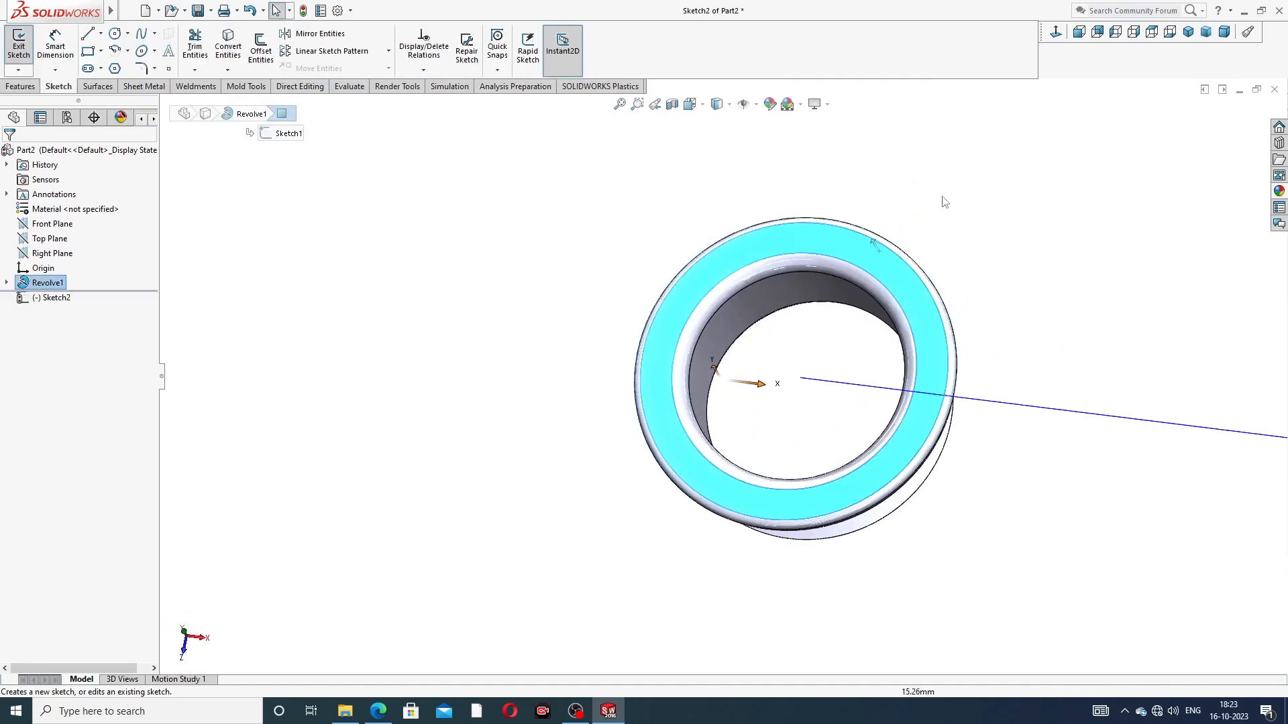
left_click(1056, 31)
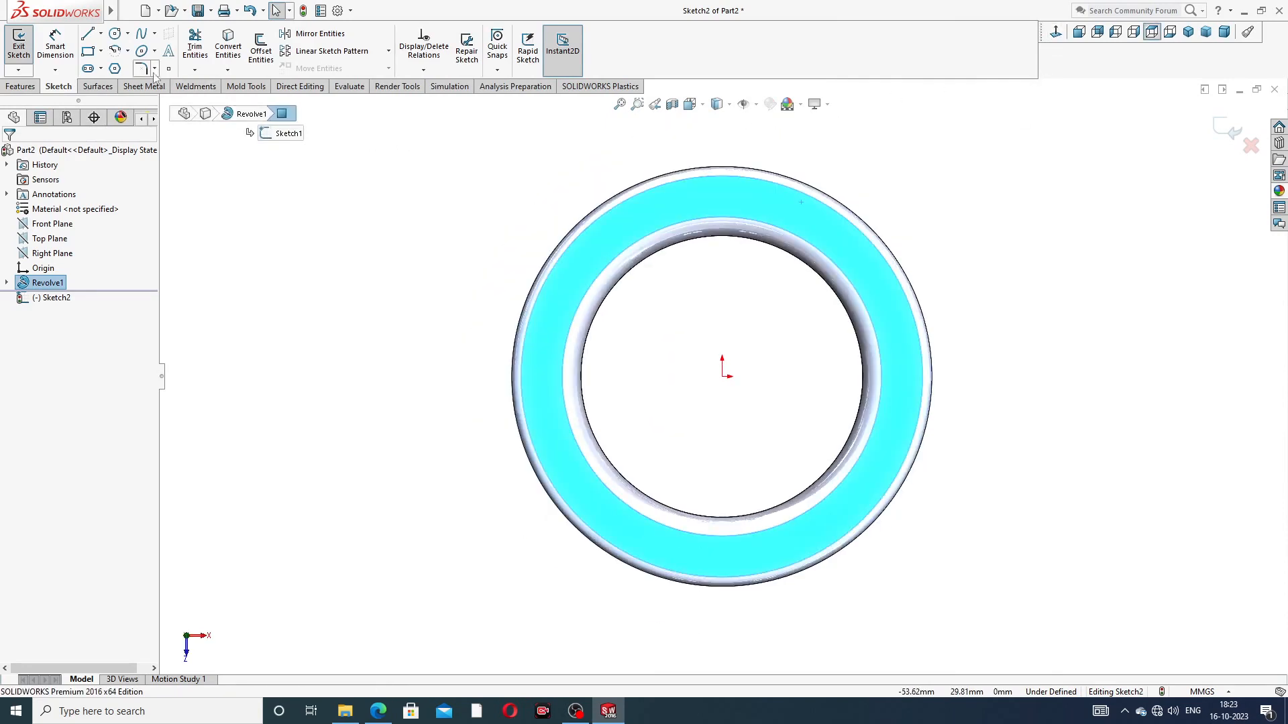
left_click(115, 33)
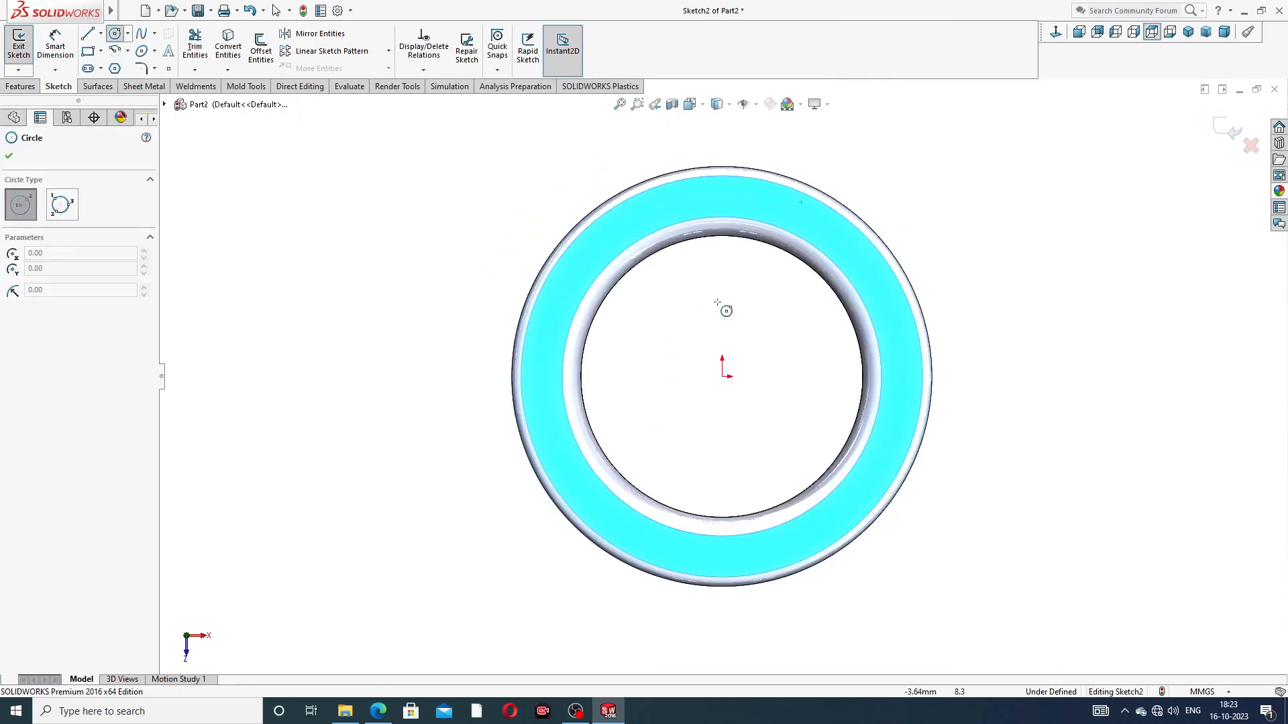
left_click(724, 375)
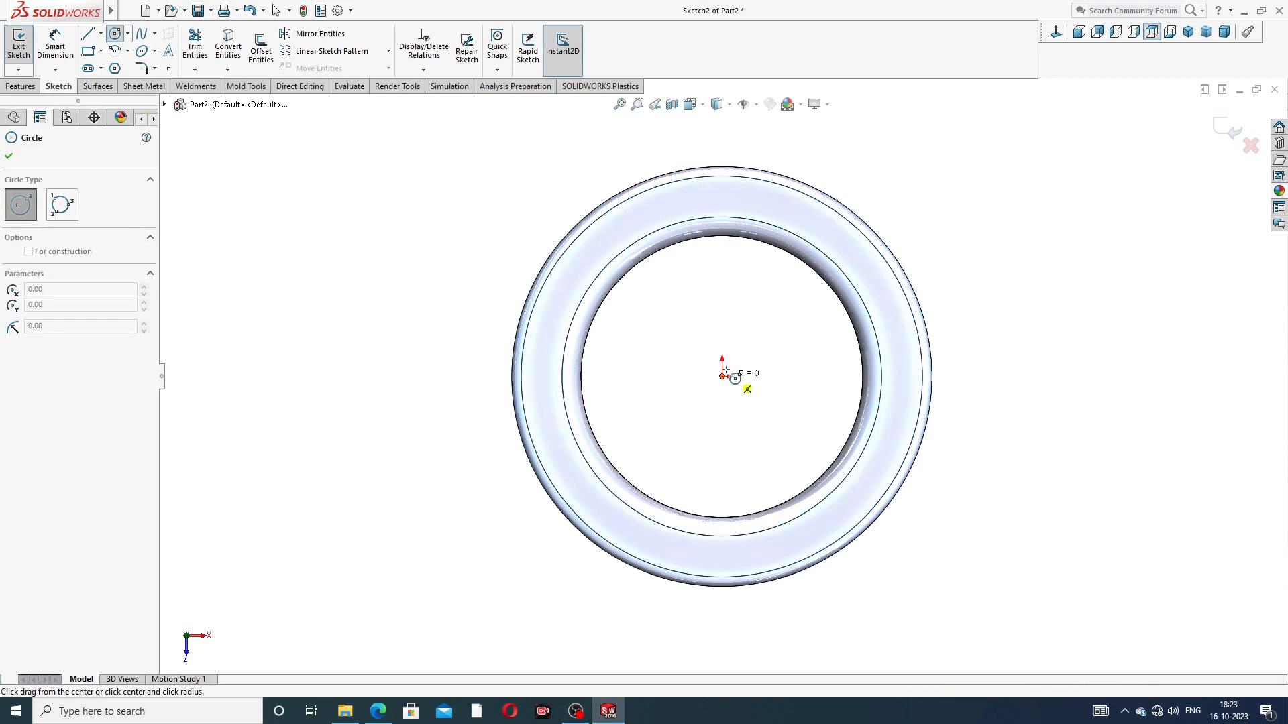
left_click(765, 203)
right_click(912, 178)
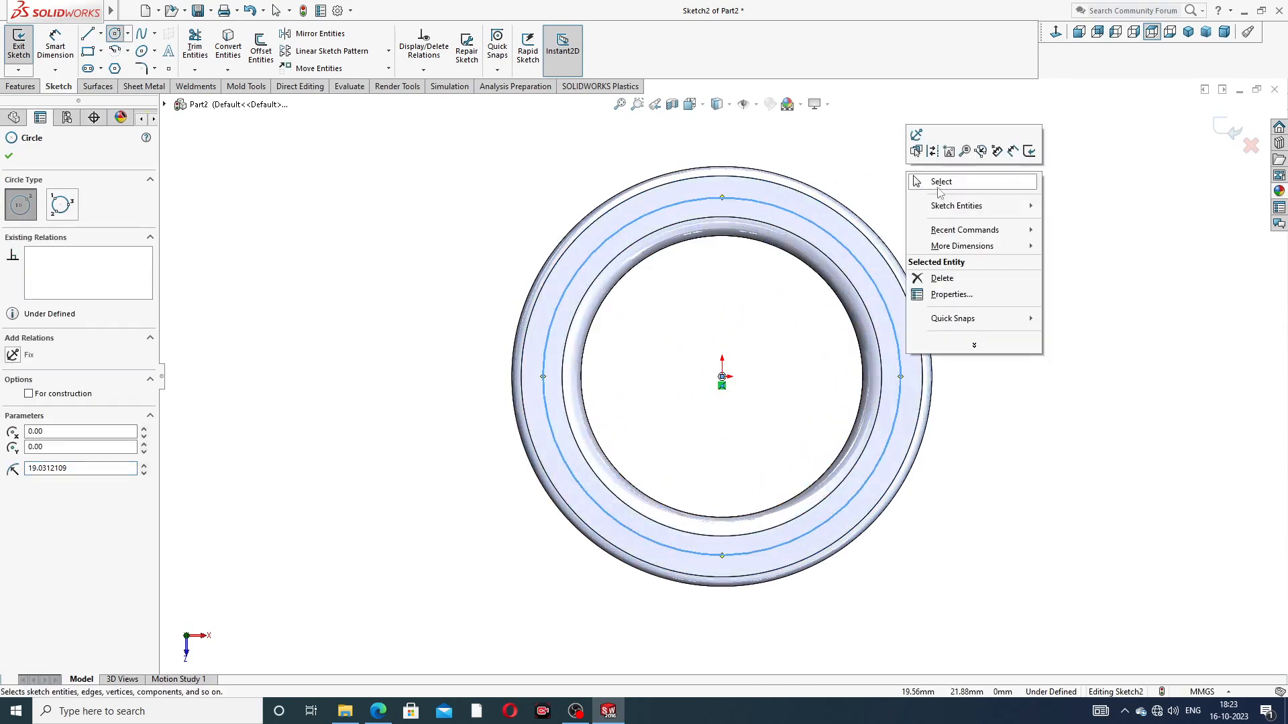
left_click(941, 182)
Step: Change the circle on the ring's top face to construction geometry
left_click(775, 205)
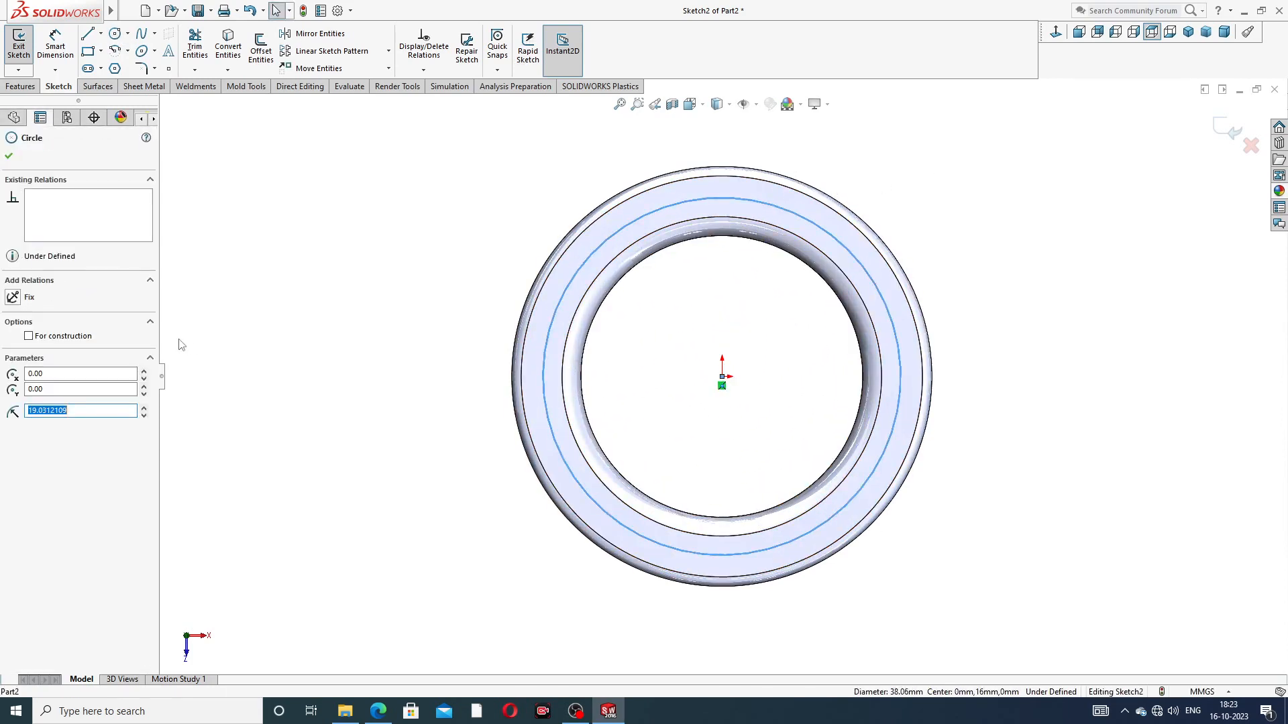
left_click(65, 337)
left_click(9, 155)
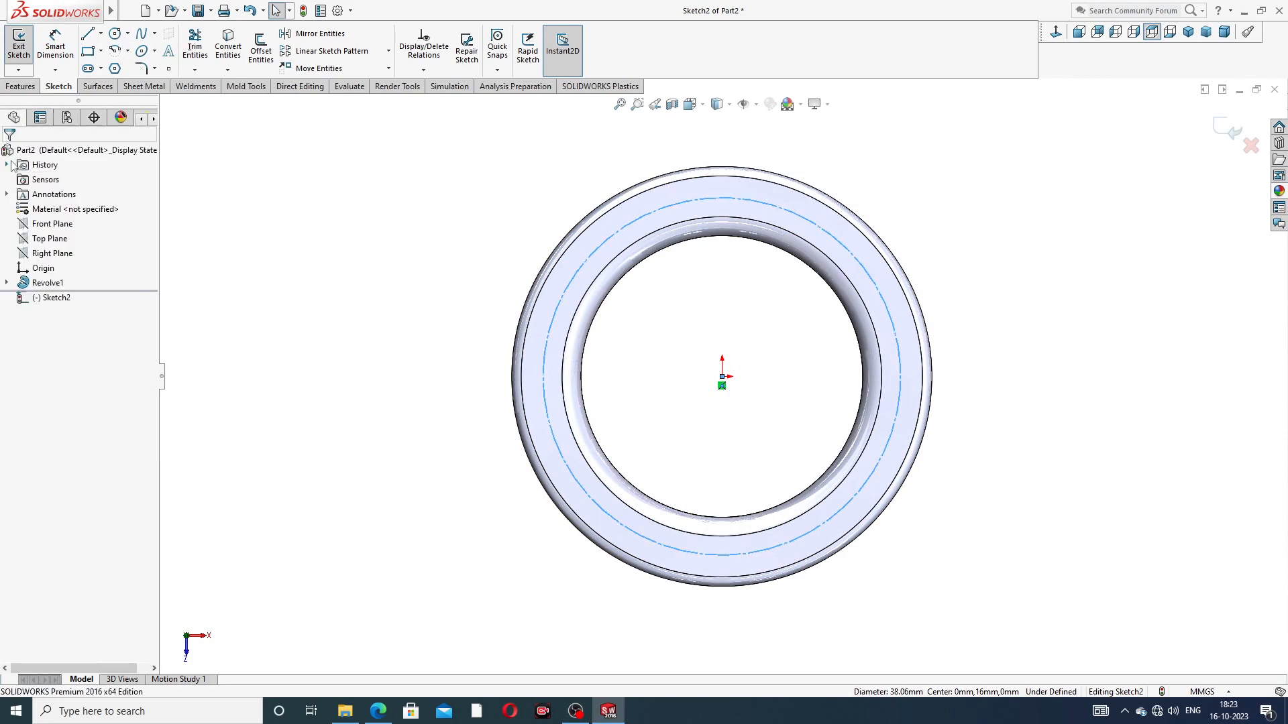
Step: Dimension the construction circle on the ring's top face and set its diameter to 35.28 mm
left_click(56, 47)
left_click(569, 285)
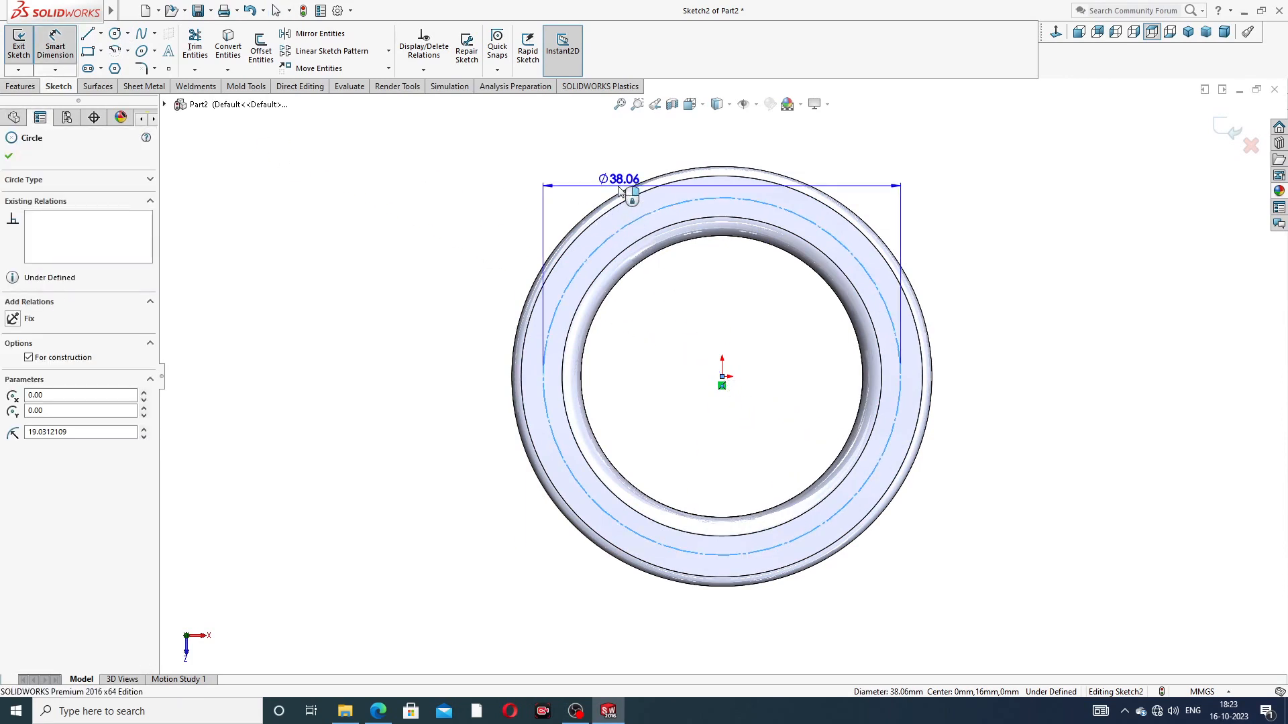
left_click(740, 161)
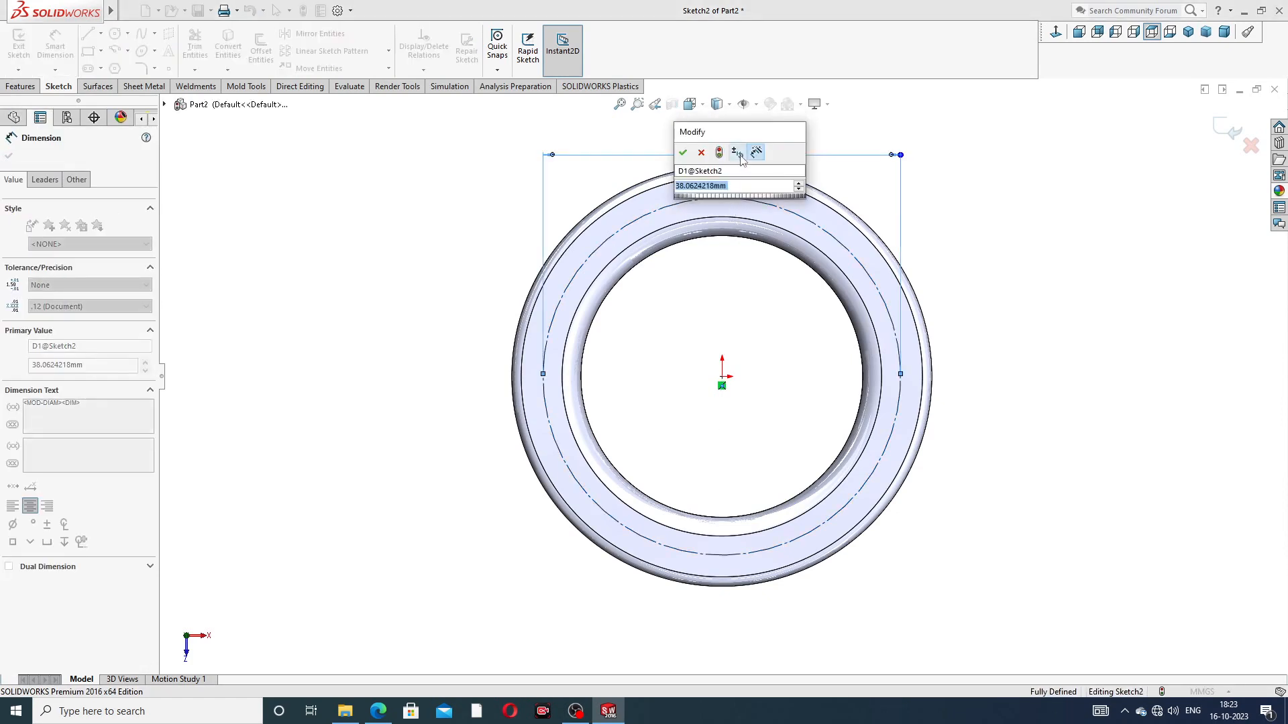
key("Return")
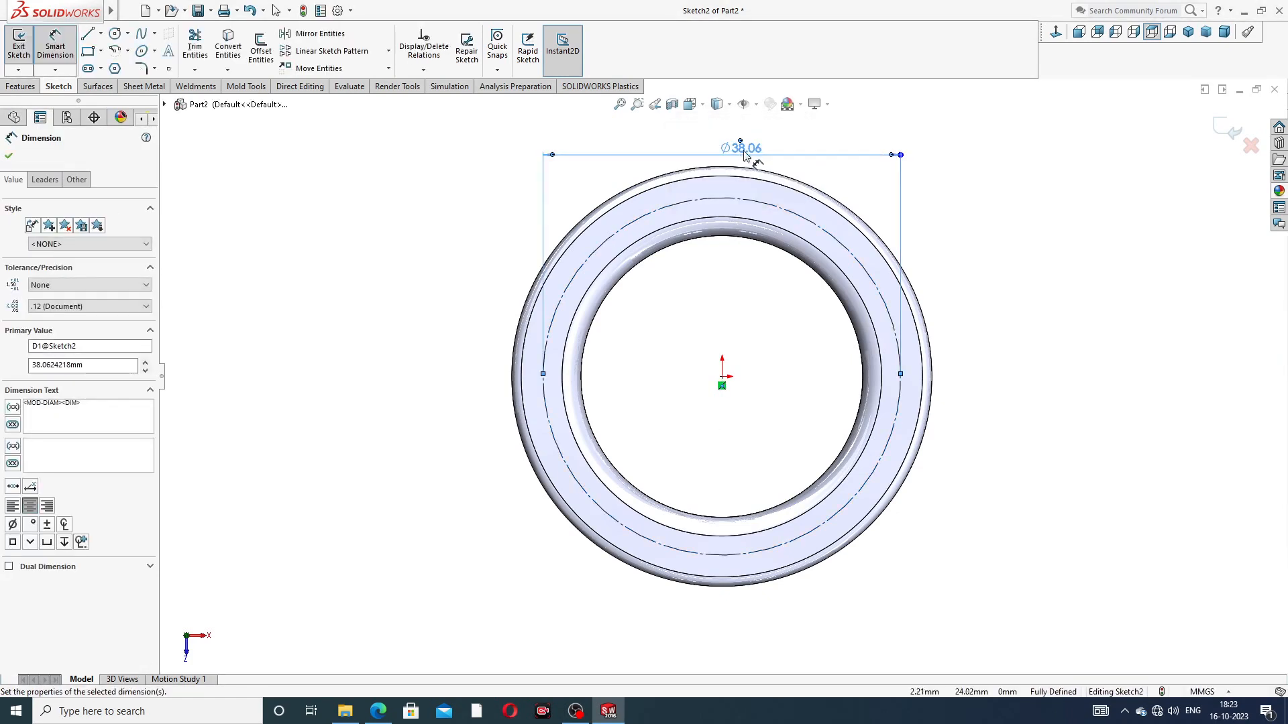
double_click(744, 149)
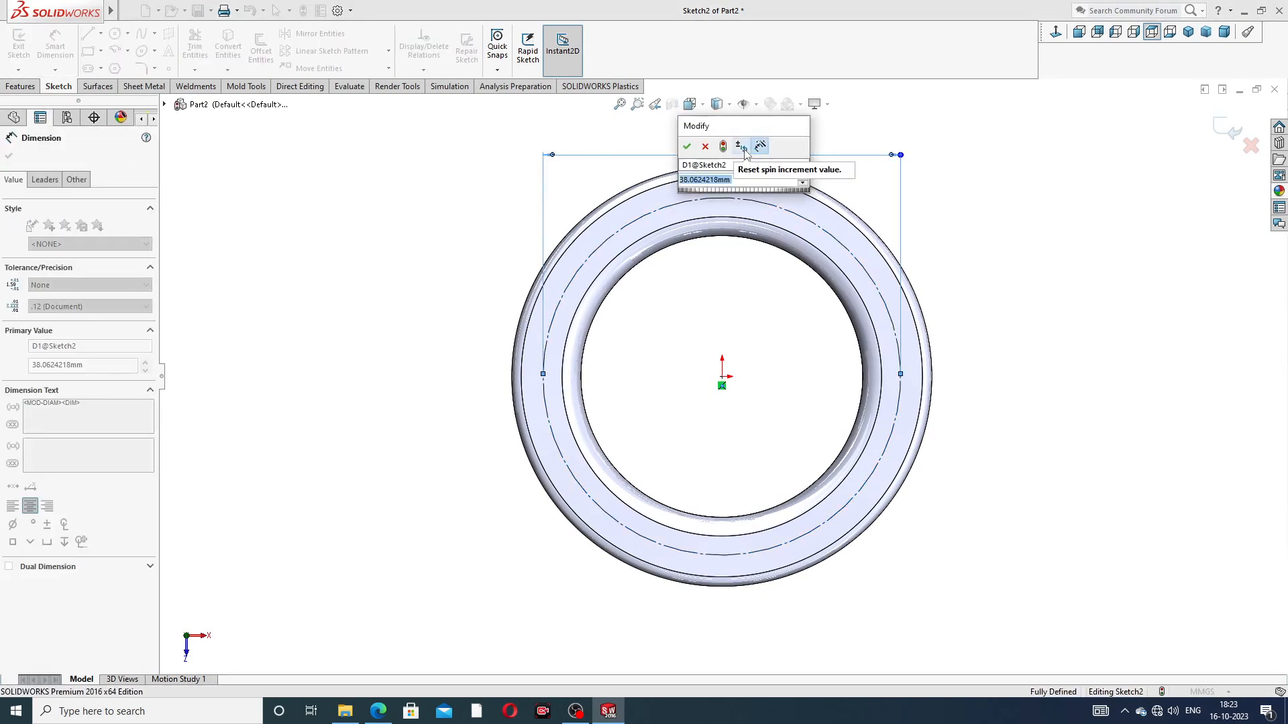
type("35.")
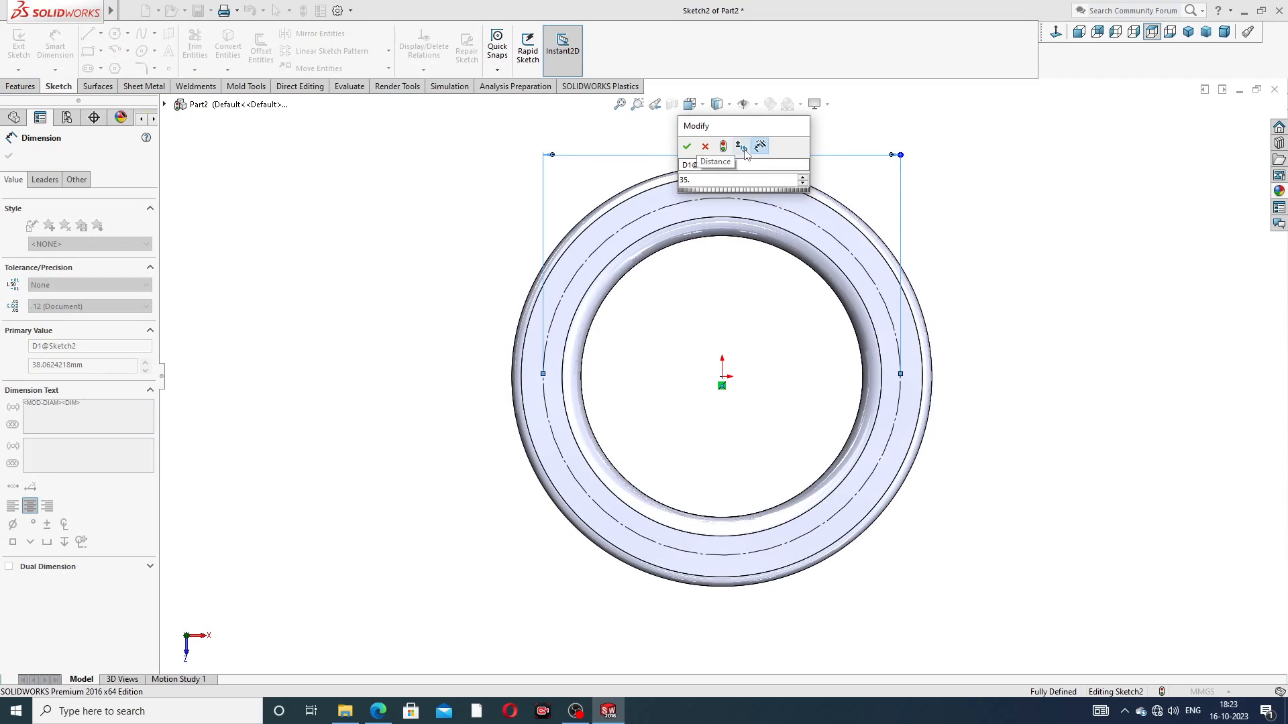
type("28")
key("Return")
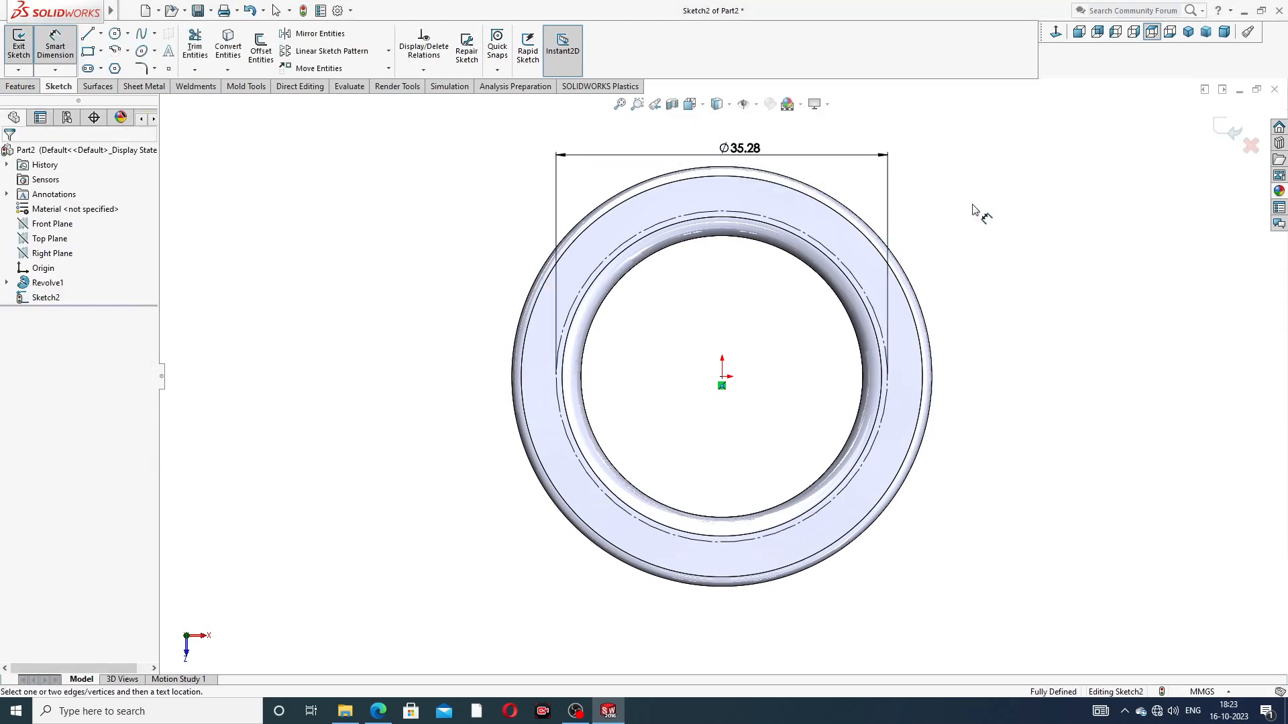
Step: Move the 35.28 mm diameter dimension slightly farther outward from the ring
right_click(975, 204)
left_click(992, 199)
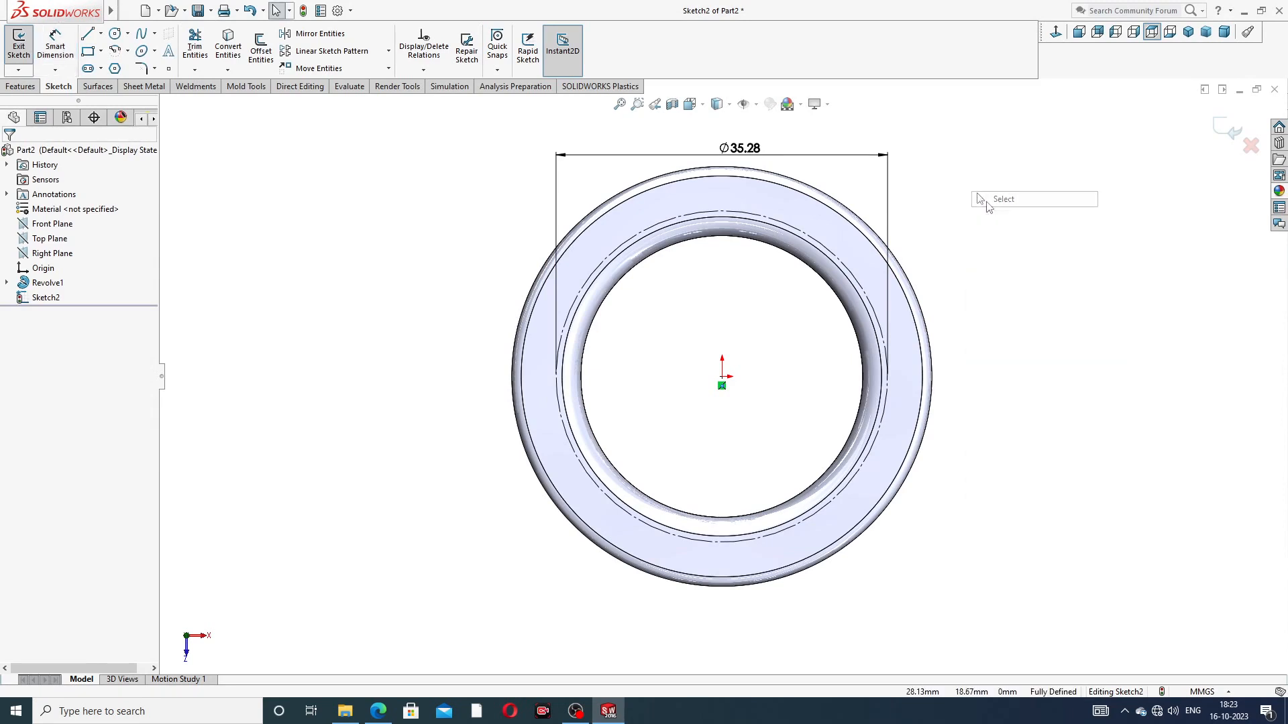
left_click_drag(748, 155, 742, 142)
left_click(1014, 147)
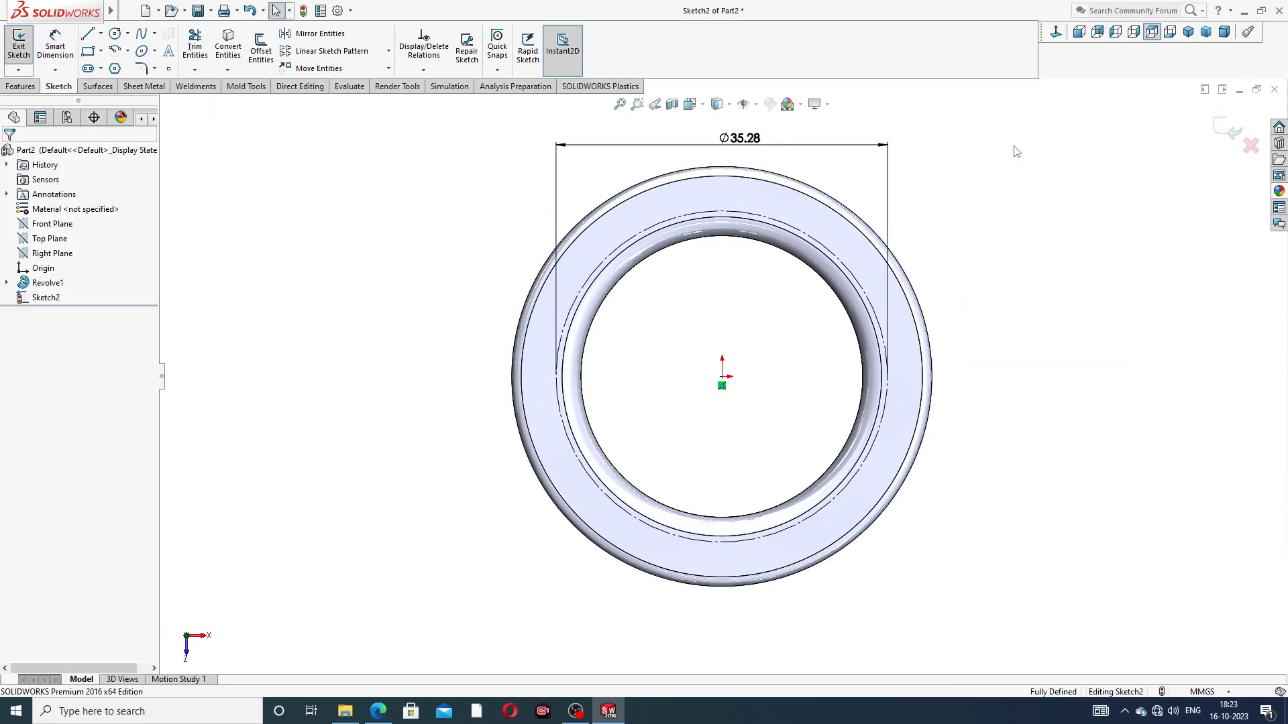
Step: Create sketch text along the construction circle reading MADE IN INDIA, a wide gap of spaces, and MT12
left_click(168, 53)
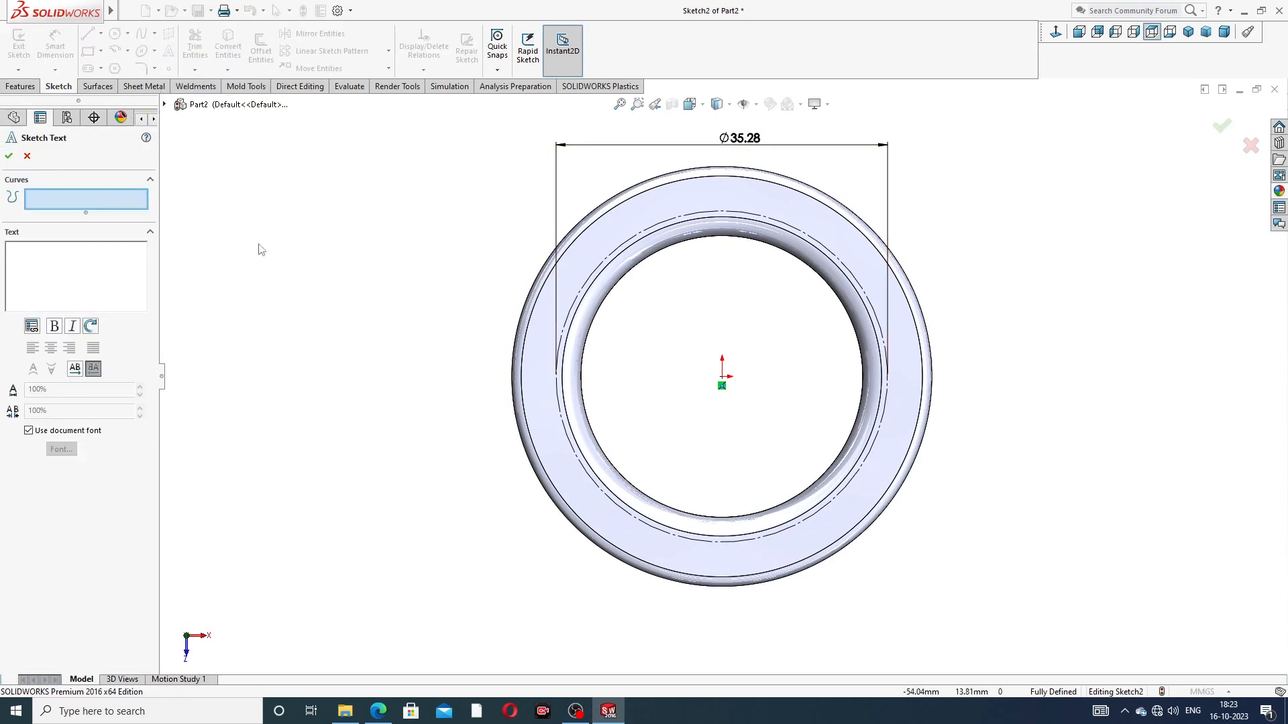
left_click(657, 230)
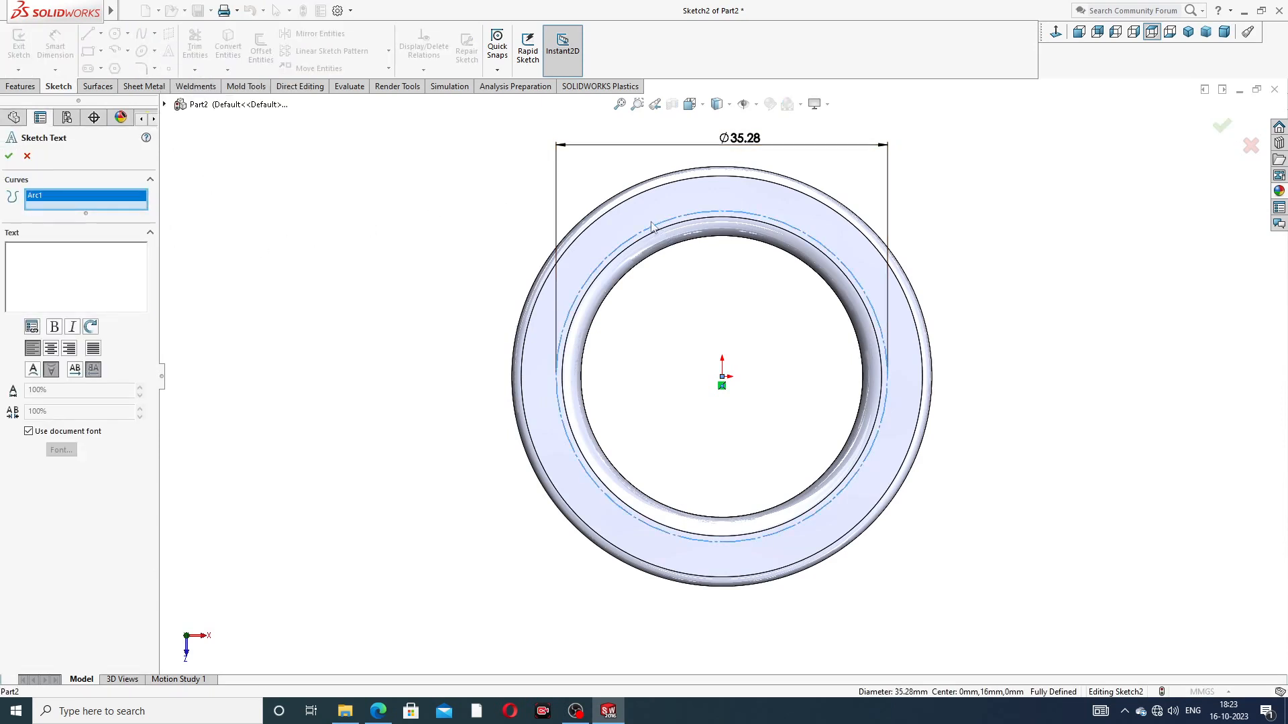
left_click(26, 256)
type("MA")
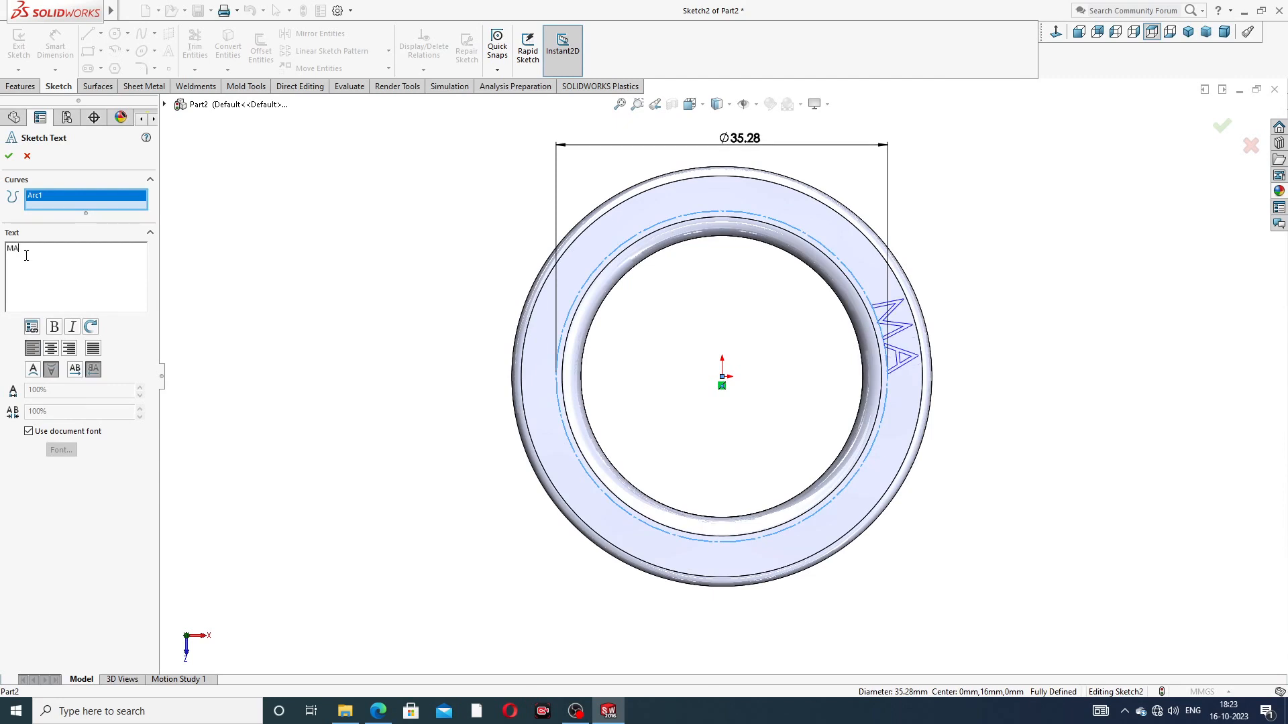
type("DE IN INDIA          ")
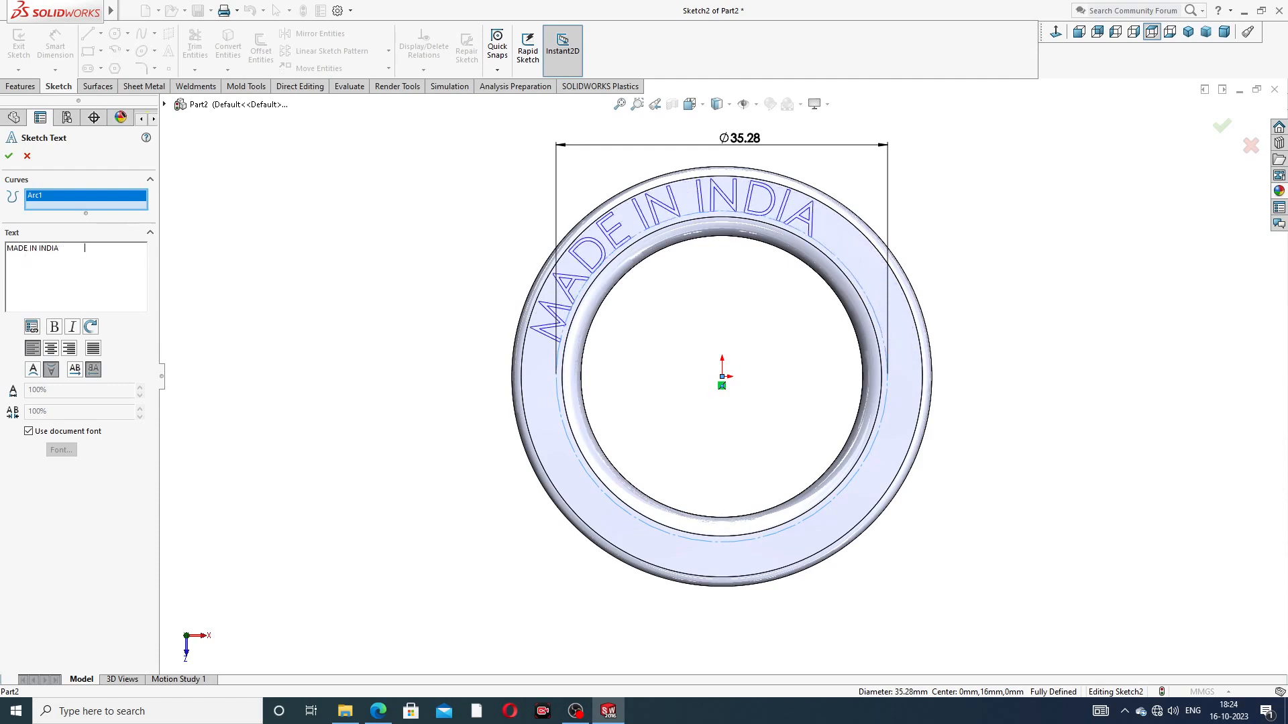
type("  MT")
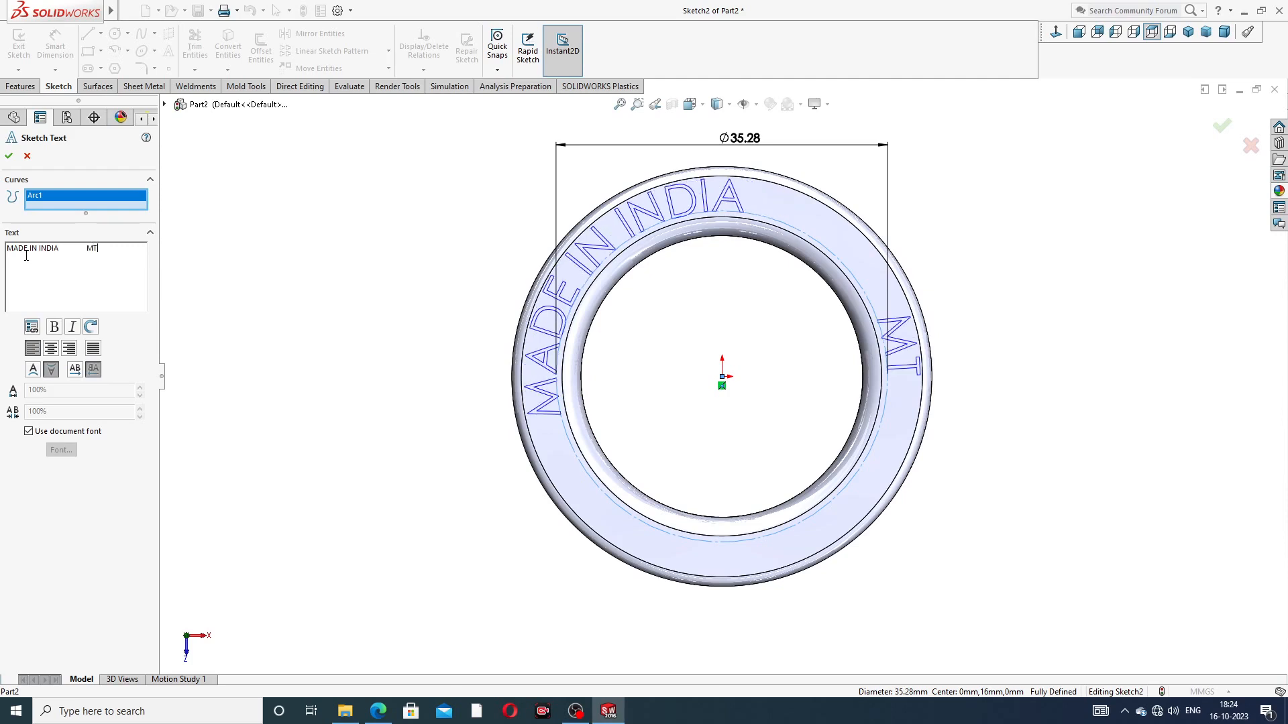
type("12")
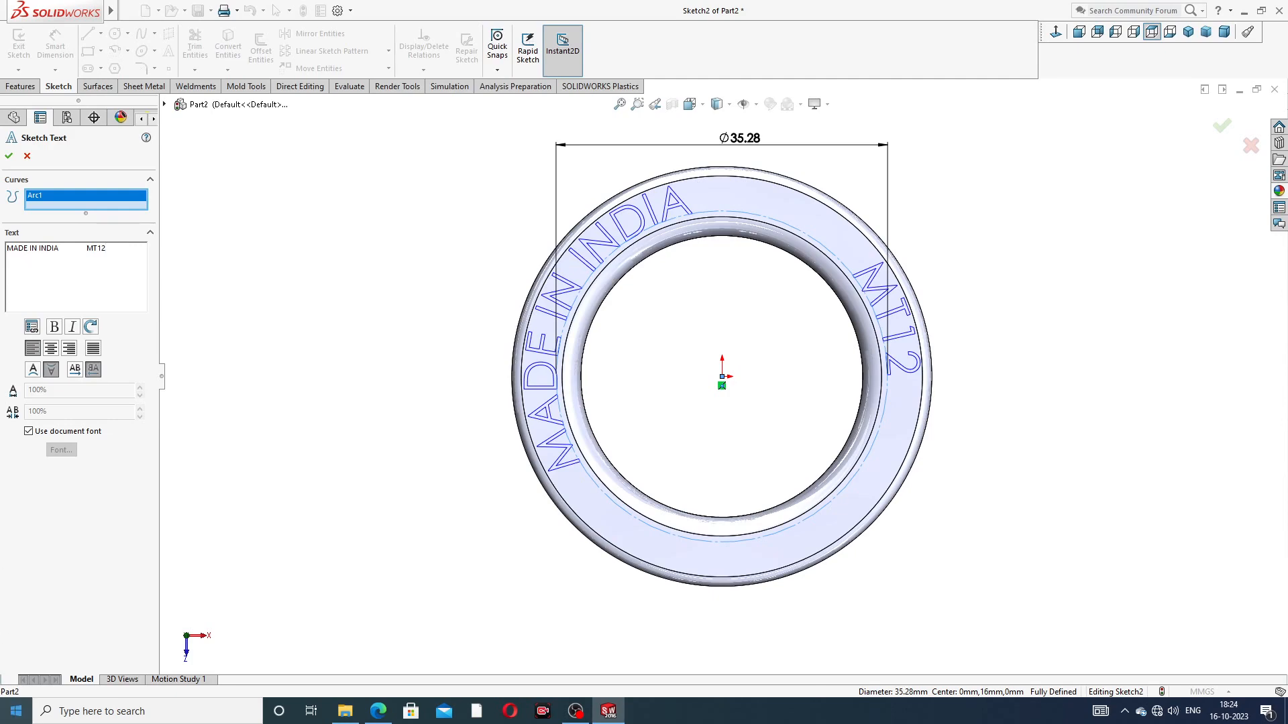
Step: Check the lettering in the PART-03 inner ring PDF in the browser and complete the sketch text's code as MT12359674
left_click(378, 711)
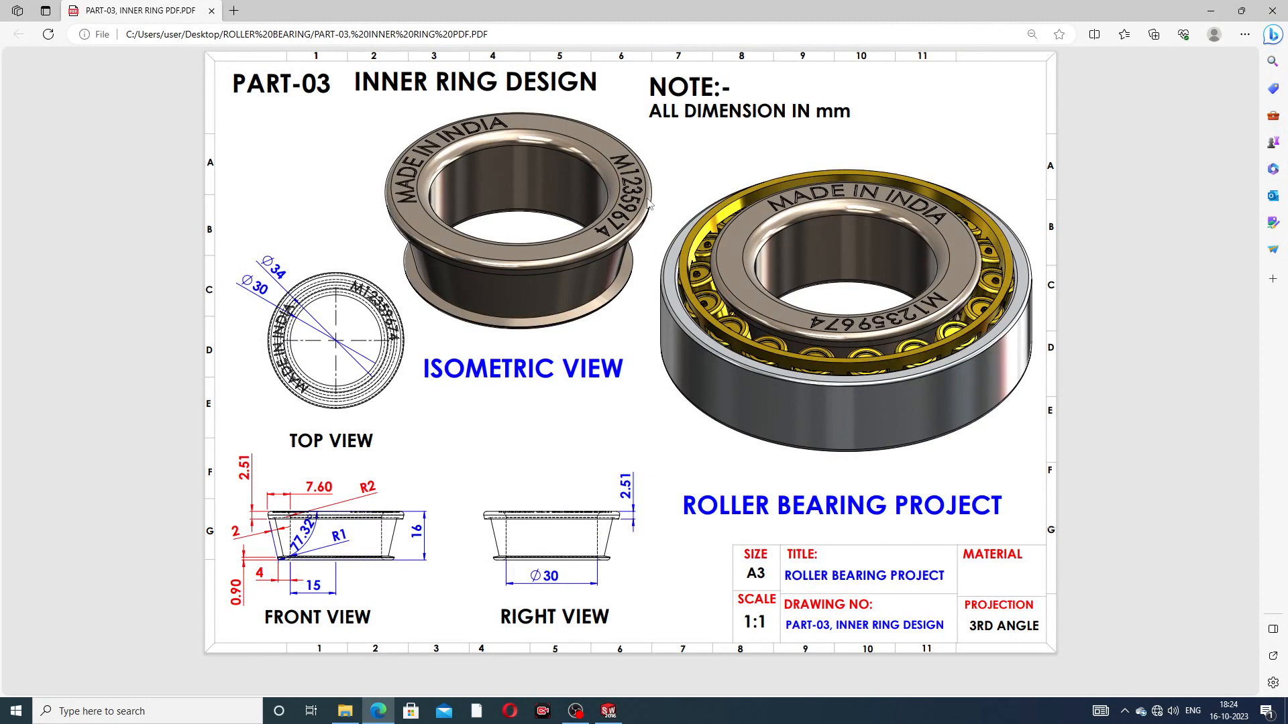
left_click(375, 713)
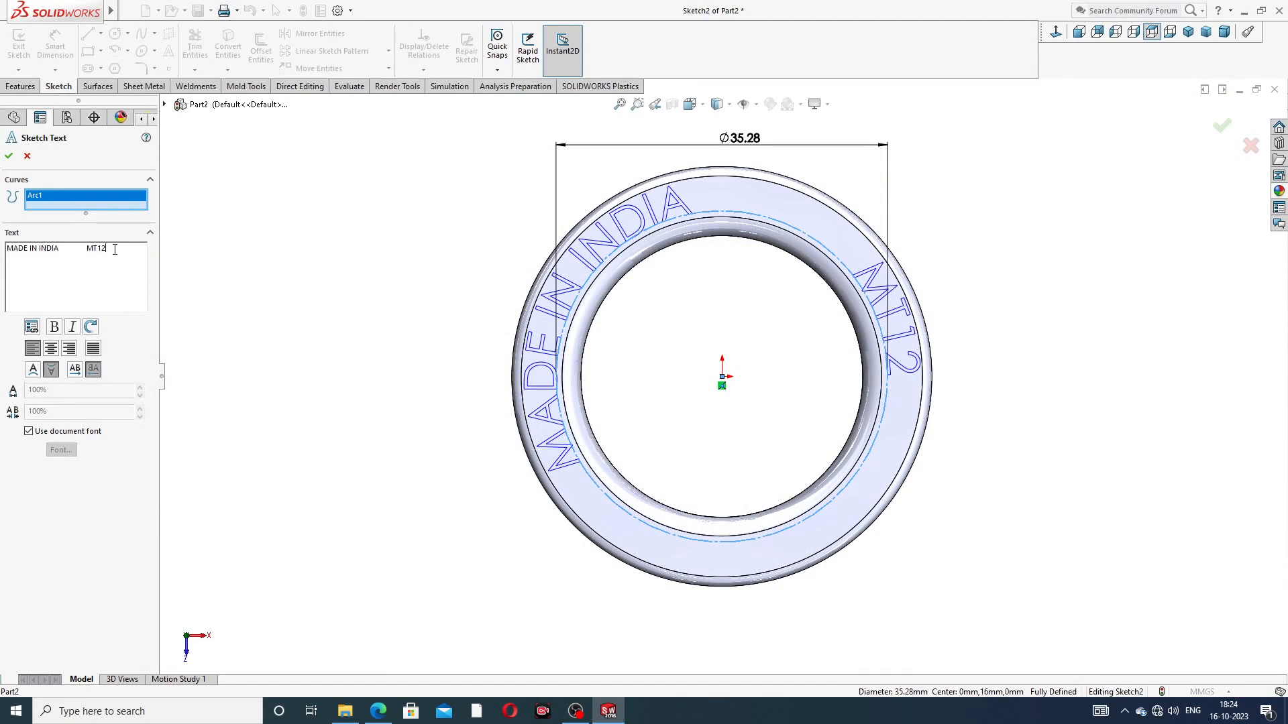
type("3")
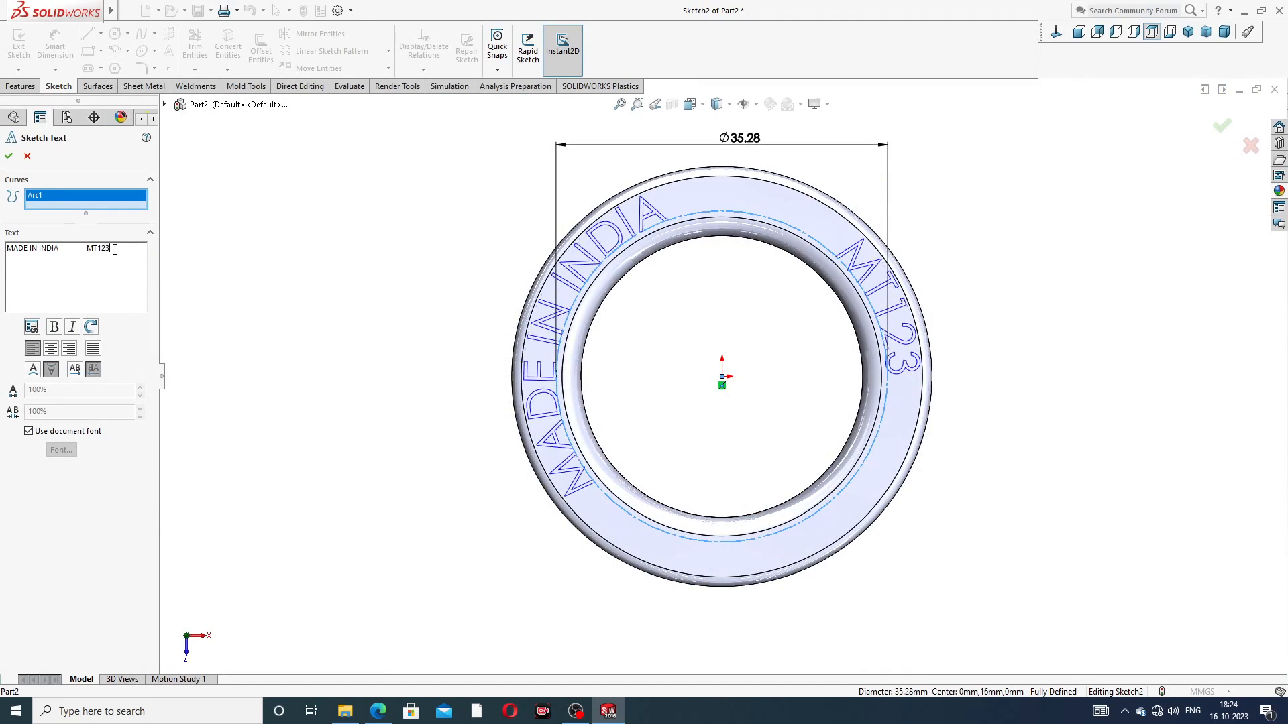
type("59674")
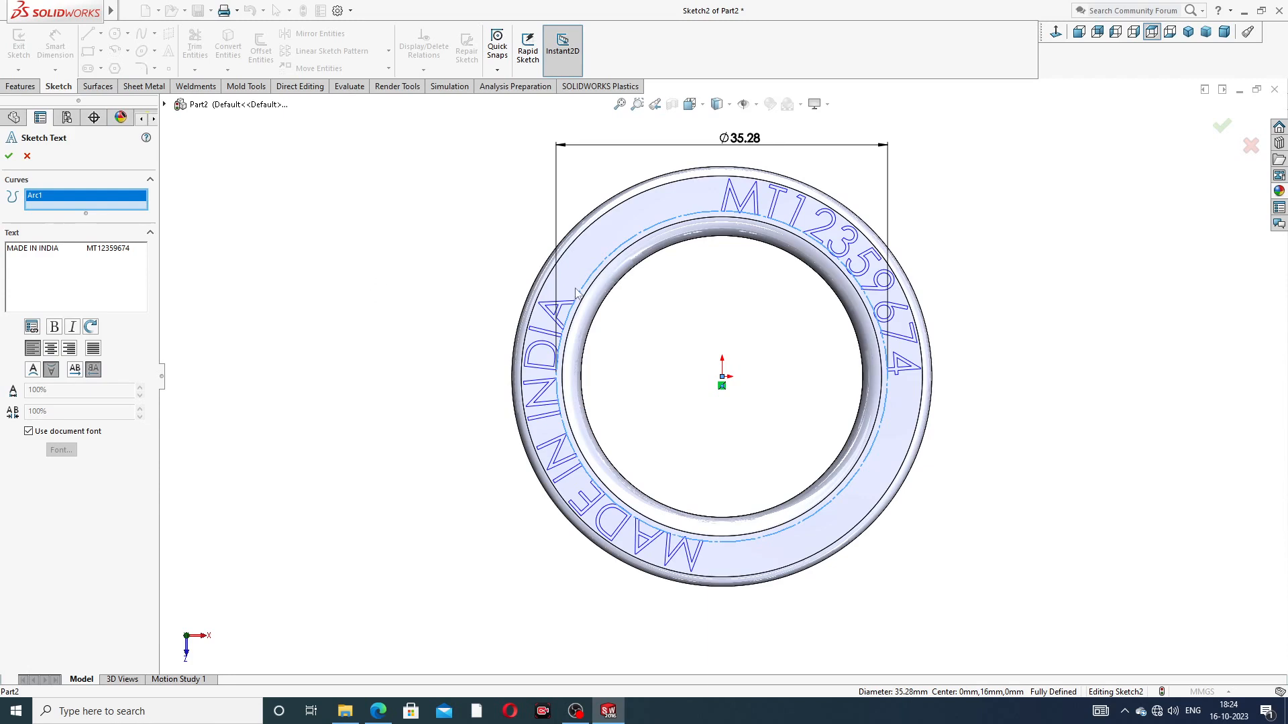
Step: Shorten the gap between MADE IN INDIA and MT12359674 by four spaces and accept the sketch text
left_click(87, 252)
key("BackSpace")
key("BackSpace")
key("BackSpace")
key("BackSpace")
key("BackSpace")
key("BackSpace")
key("BackSpace")
key("BackSpace")
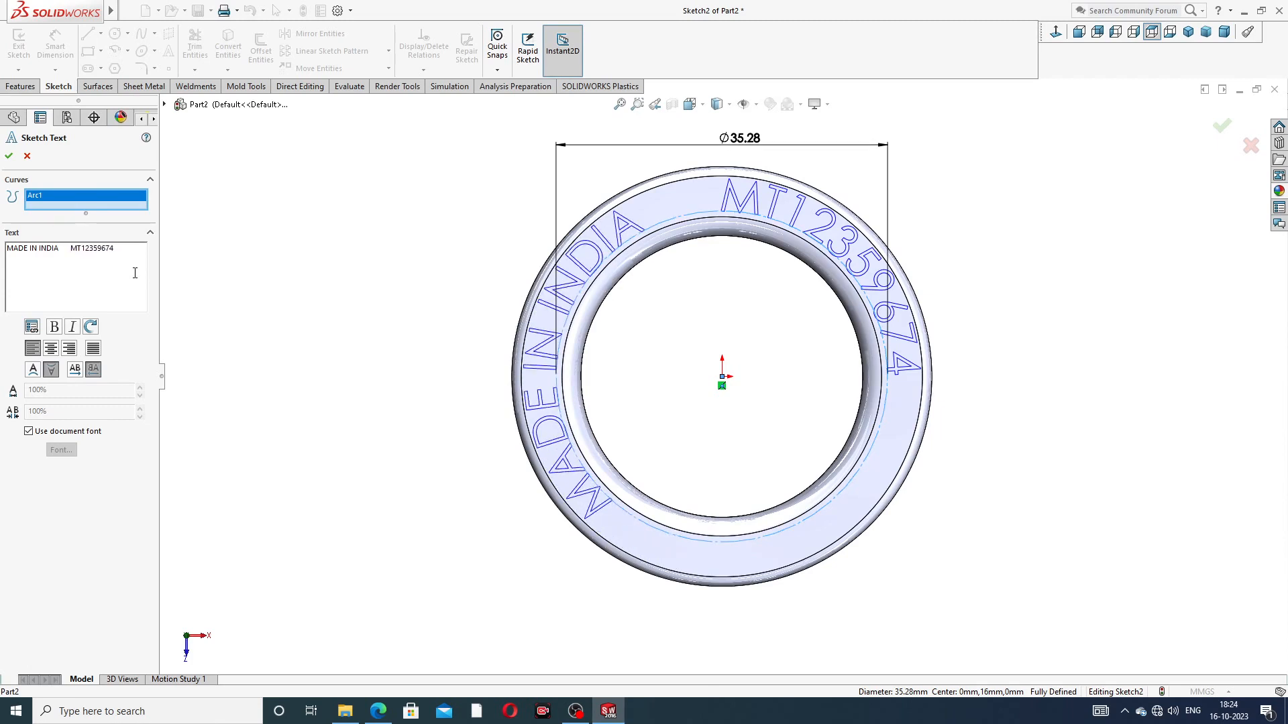
left_click(8, 157)
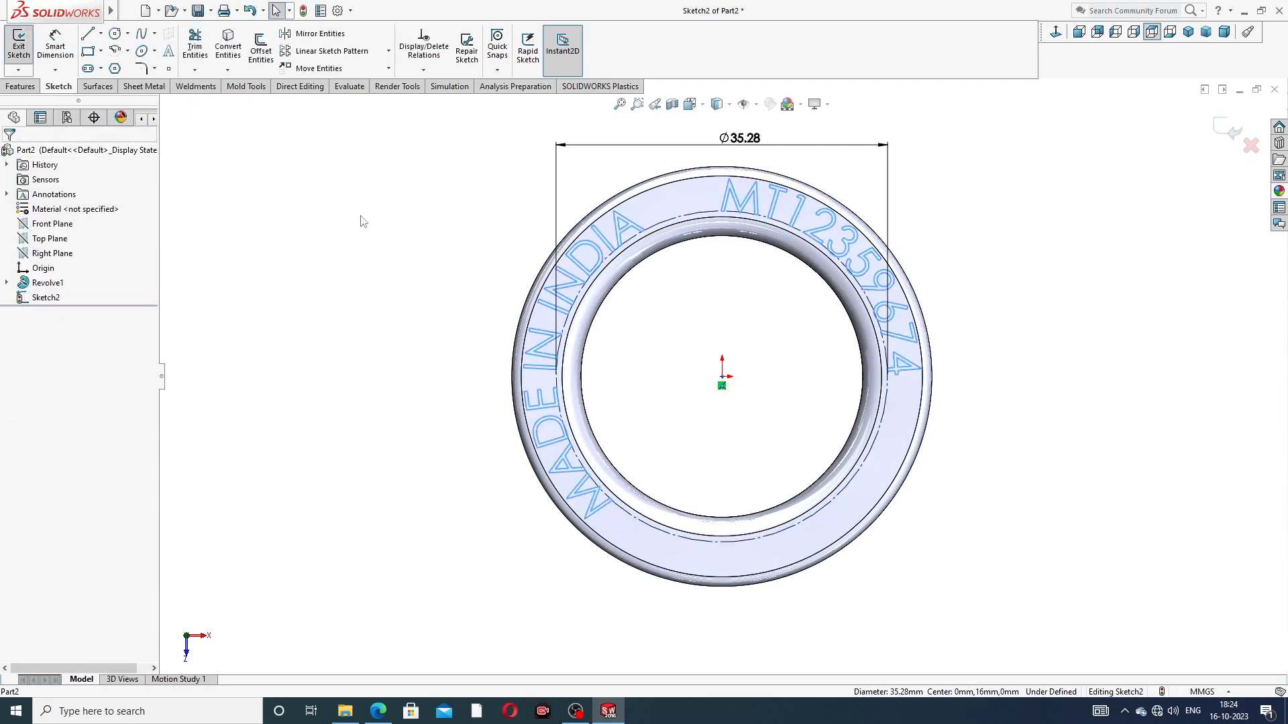
Step: Edit the ring's sketch text to stop using the document font and give it a smaller font height in units
left_click(624, 226)
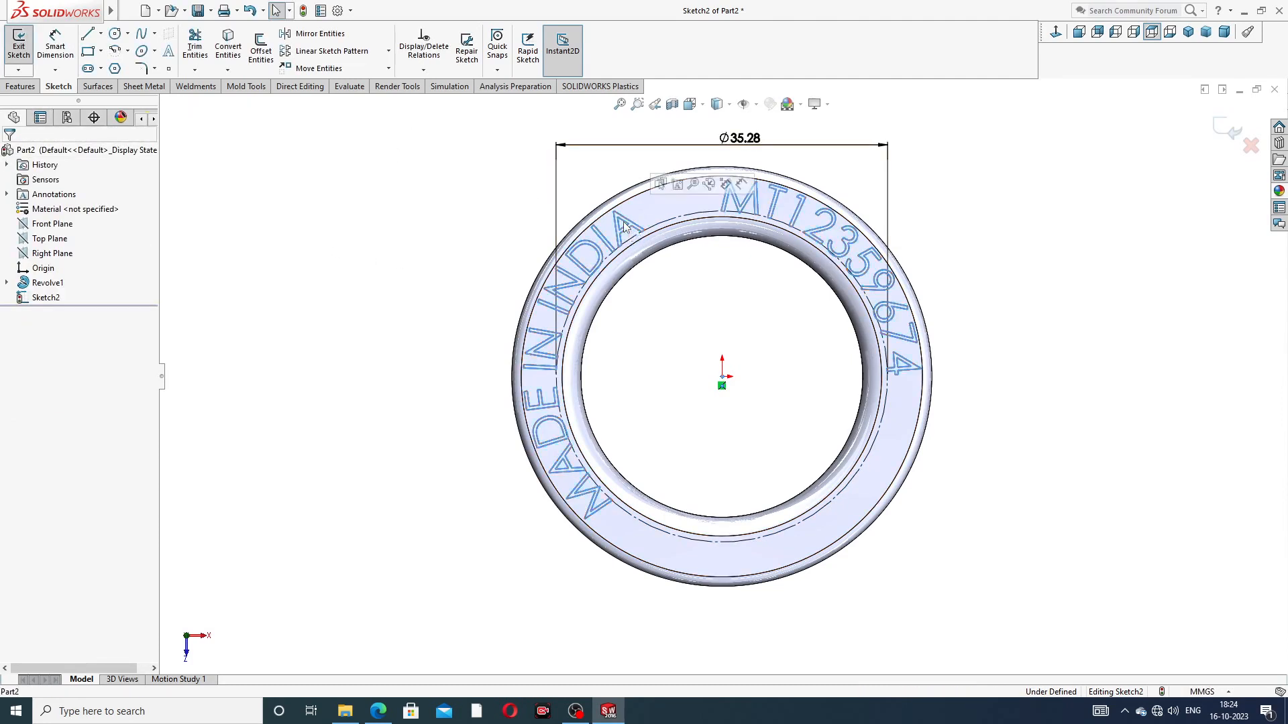
double_click(624, 227)
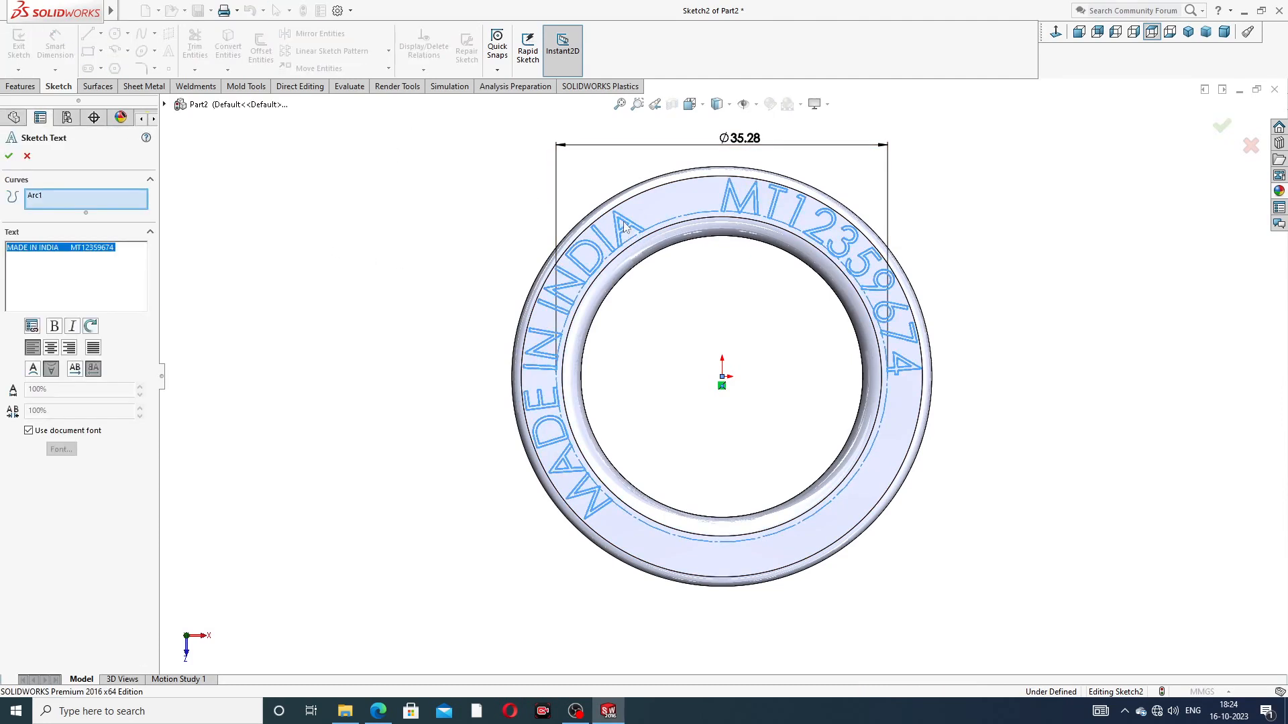
left_click(81, 431)
left_click(61, 449)
left_click(734, 293)
left_click_drag(736, 293, 683, 303)
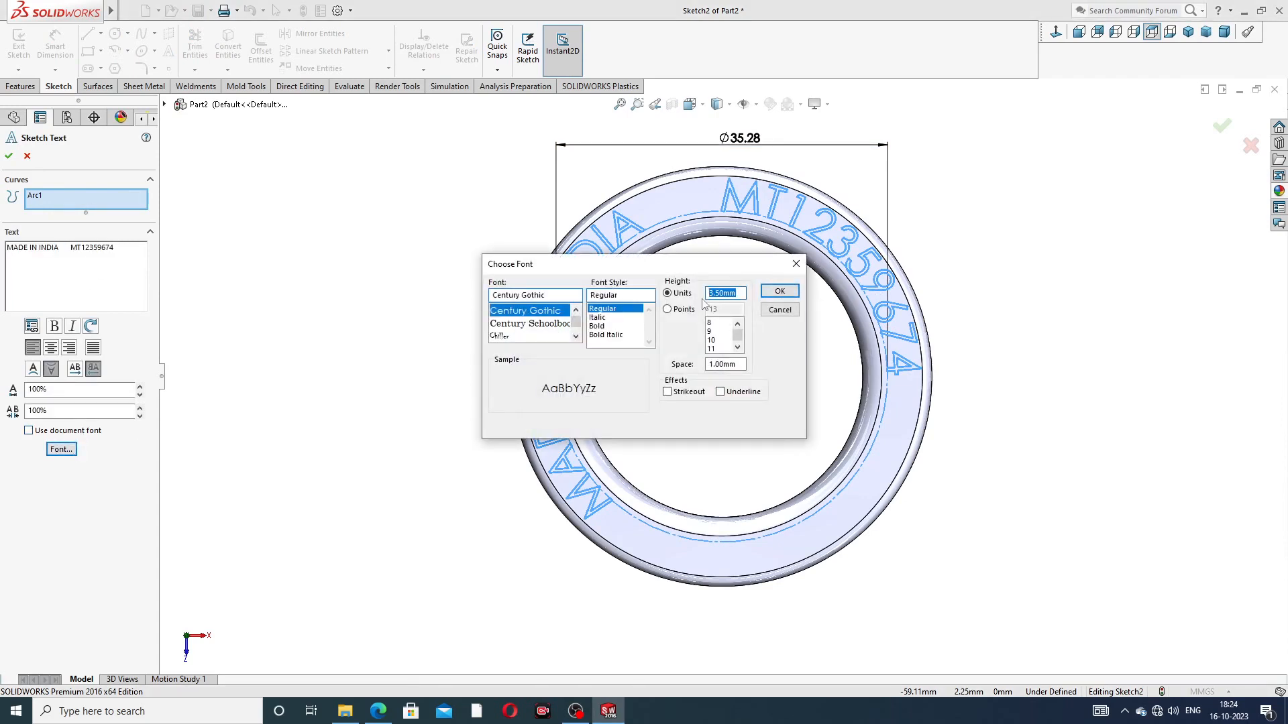
type("2.8")
key("Return")
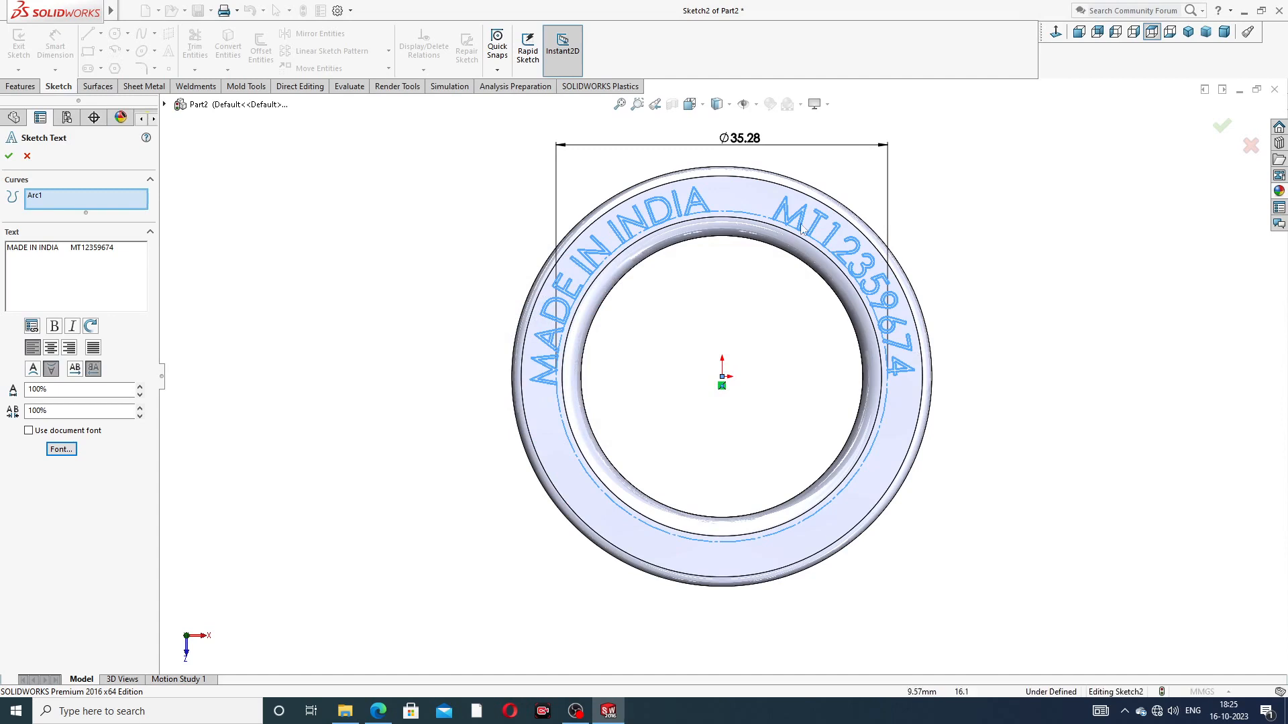
left_click(9, 156)
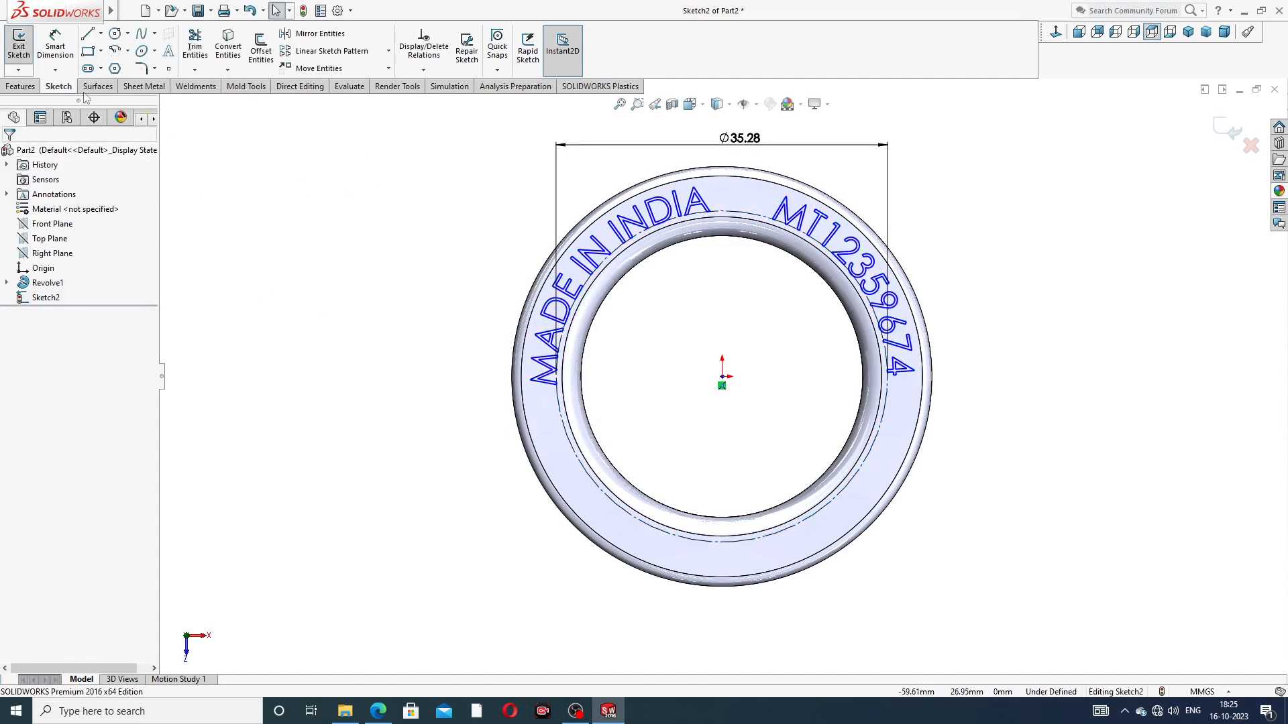
Step: Cut-extrude the lettering sketch blind into the ring's top face to a depth of 0.40 mm
left_click(27, 87)
left_click(199, 47)
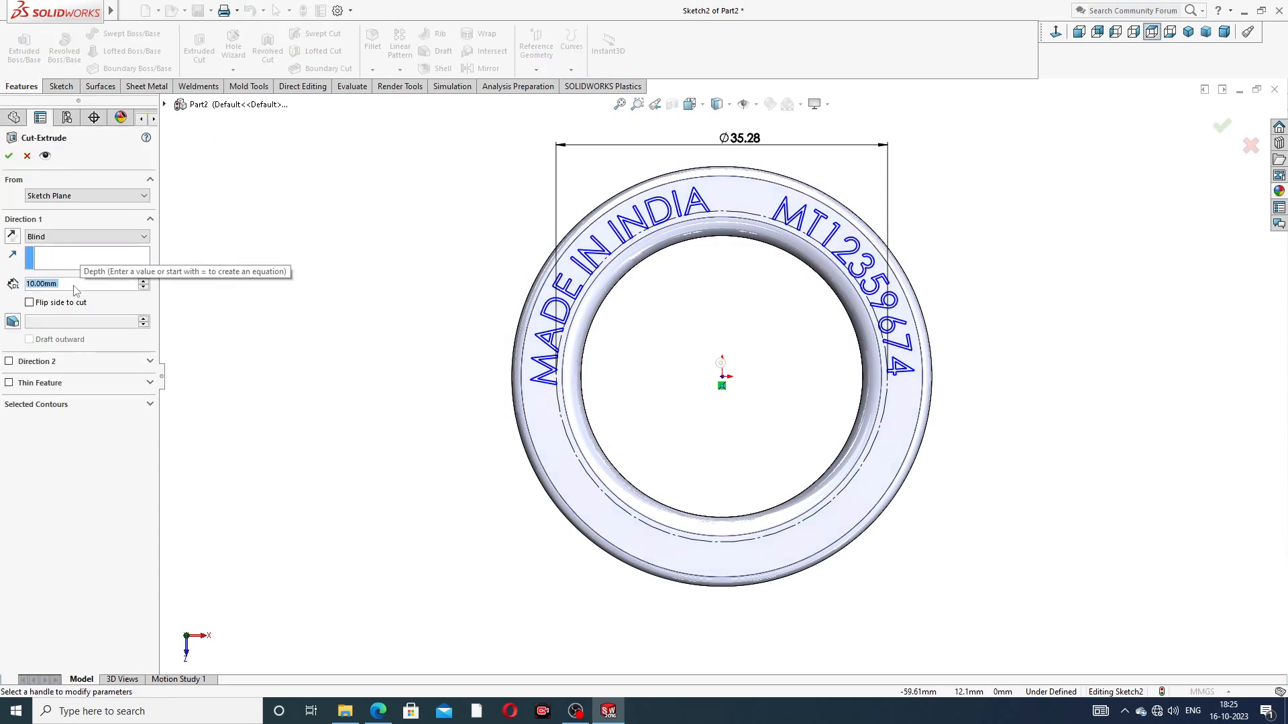
type(".")
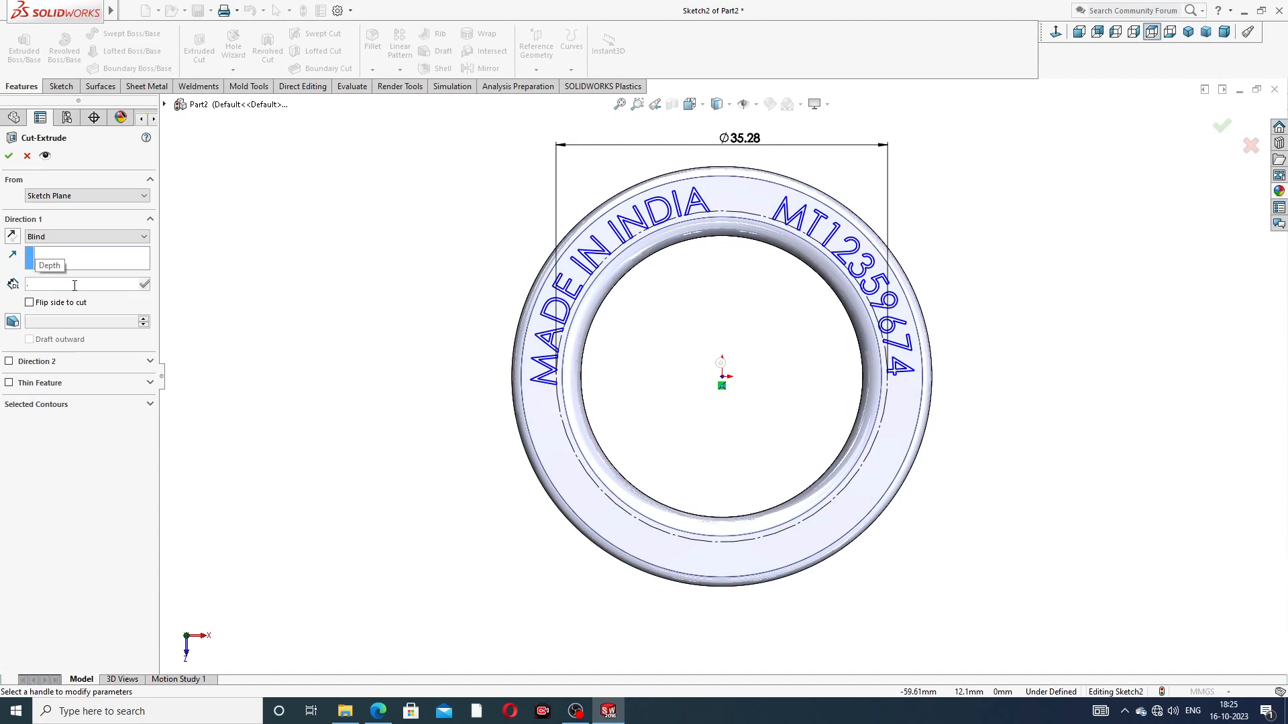
type("4")
key("Return")
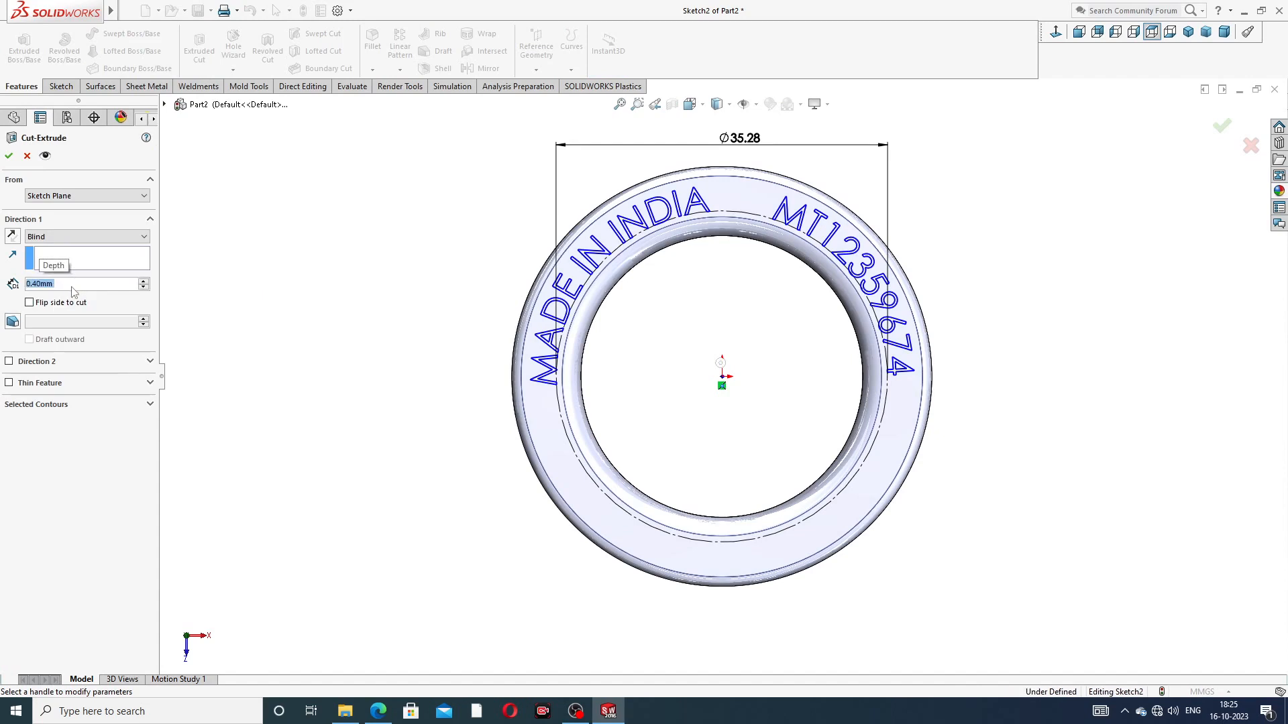
left_click(9, 156)
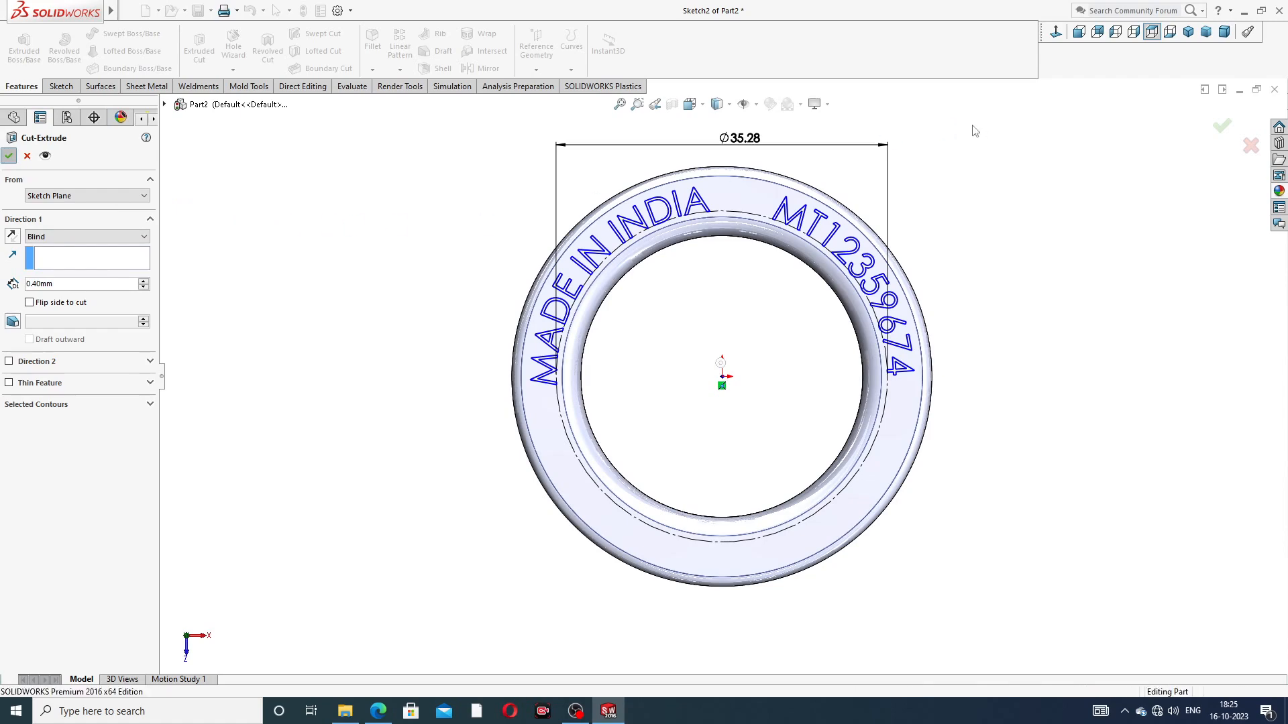
left_click(963, 203)
Step: Apply the polished nickel metal appearance to the whole inner ring
middle_click_drag(943, 243, 1006, 245)
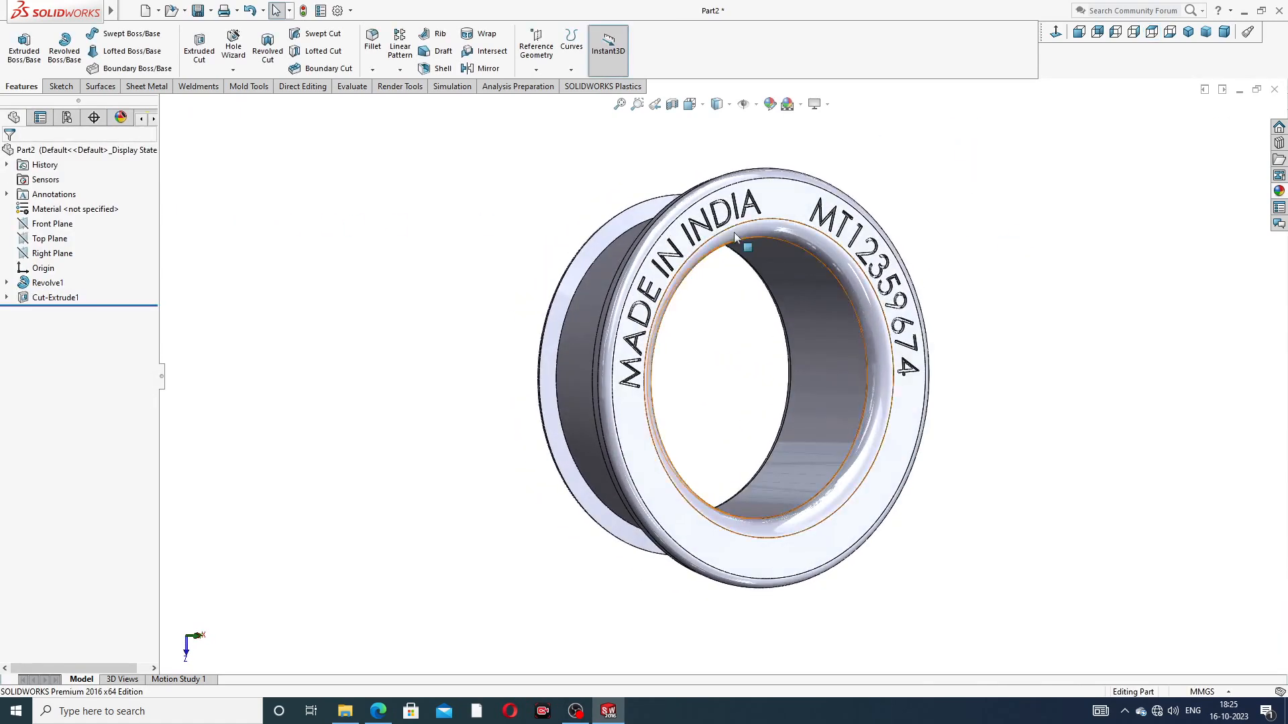
mouse_move(704, 222)
middle_mouse_down()
mouse_move(858, 282)
mouse_move(808, 295)
mouse_move(703, 247)
middle_mouse_up()
left_click(705, 248)
scroll(706, 252, "down", 2)
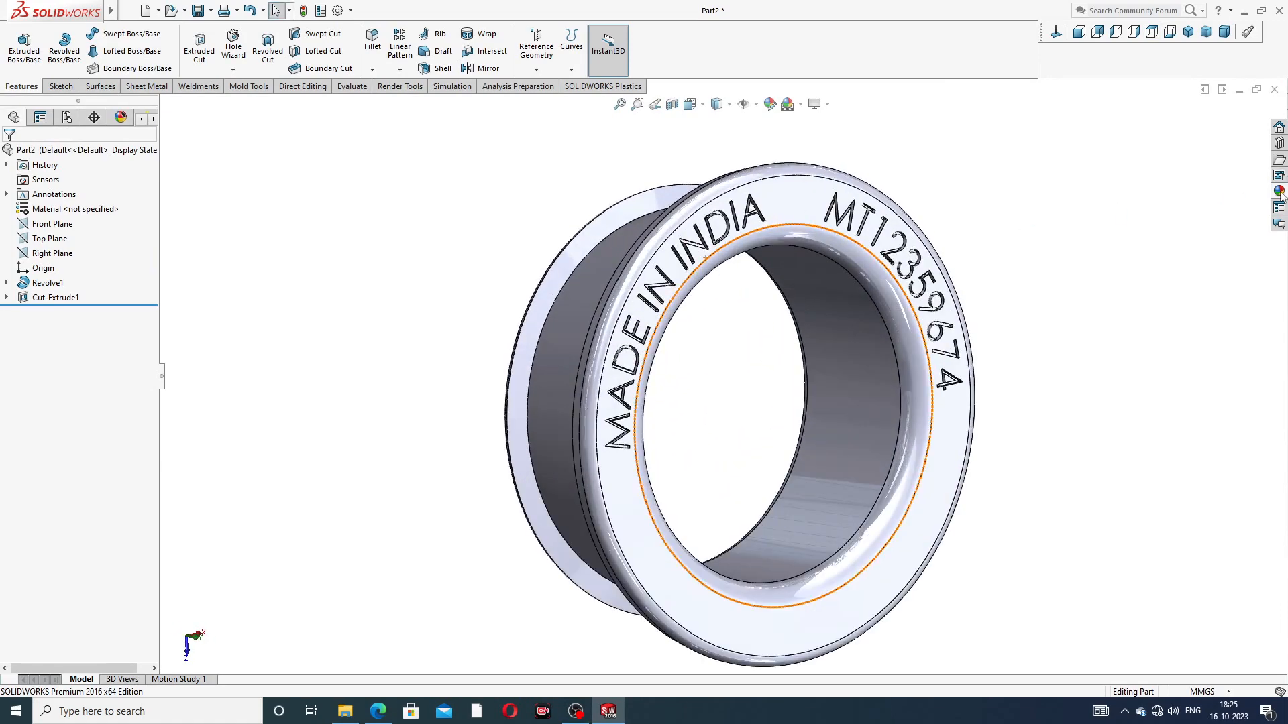
left_click(1279, 191)
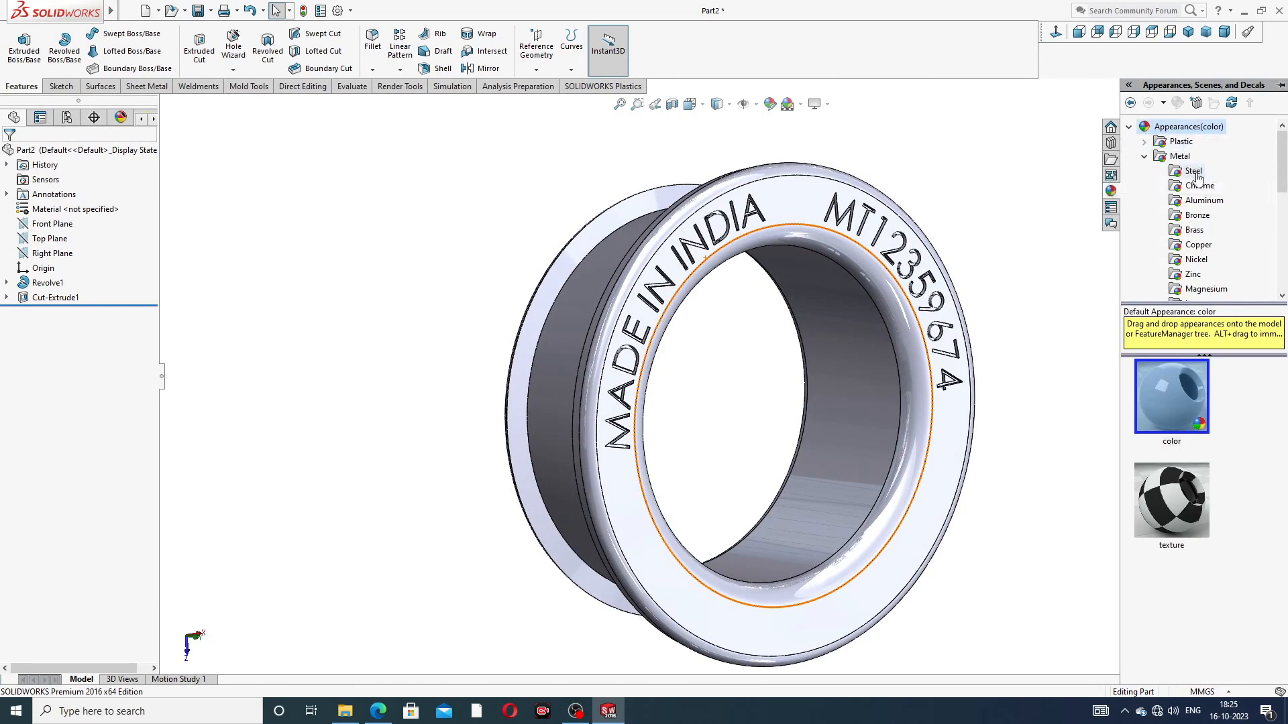
left_click(1197, 260)
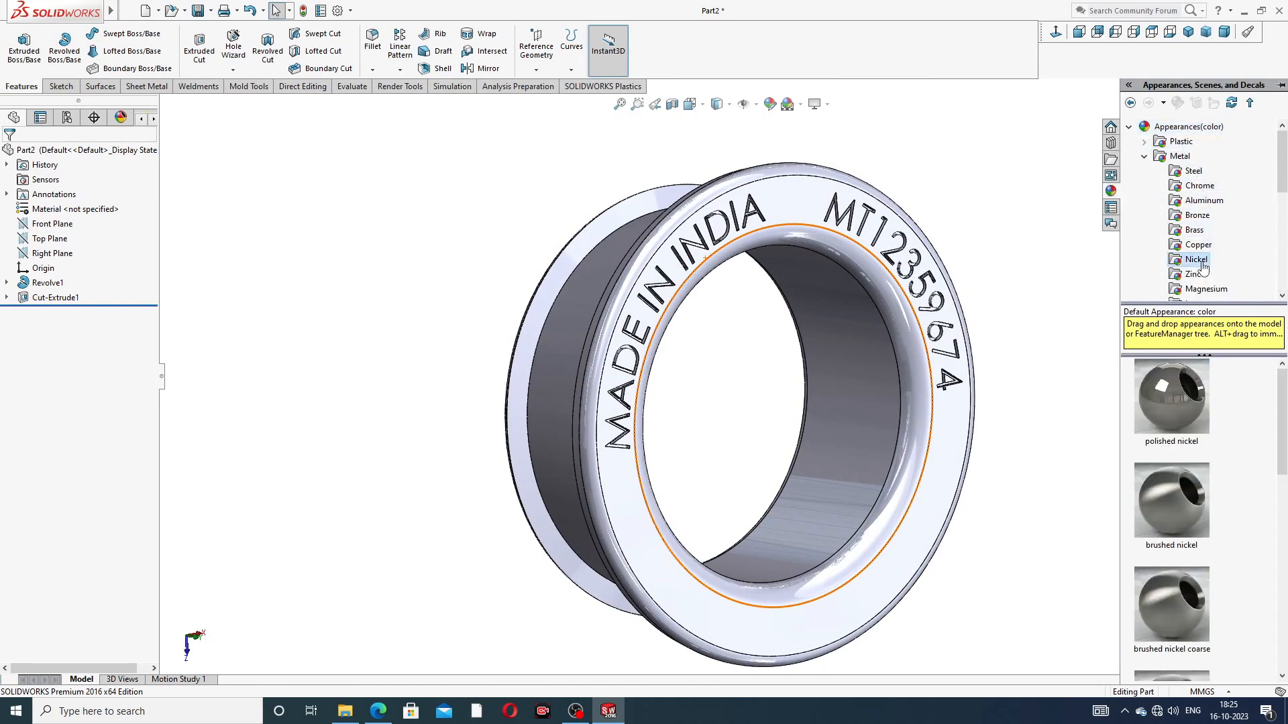
double_click(1165, 408)
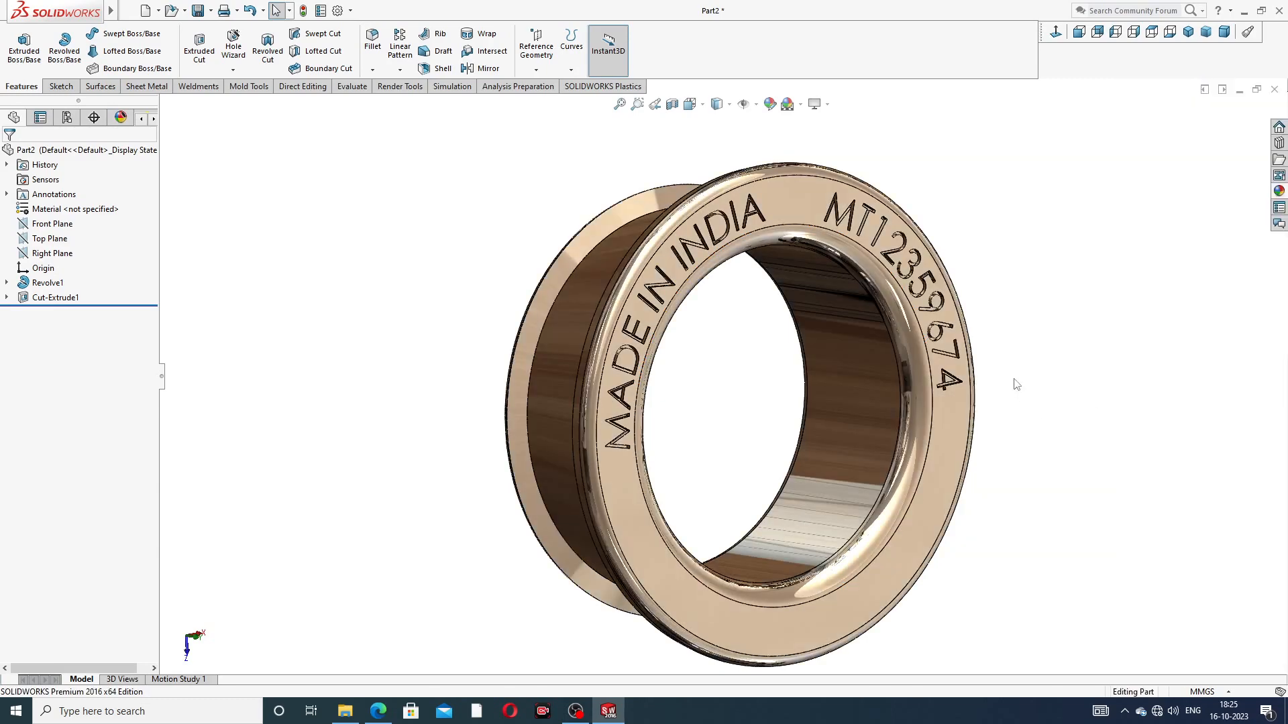
scroll(935, 362, "up", 3)
middle_click_drag(934, 362, 754, 376)
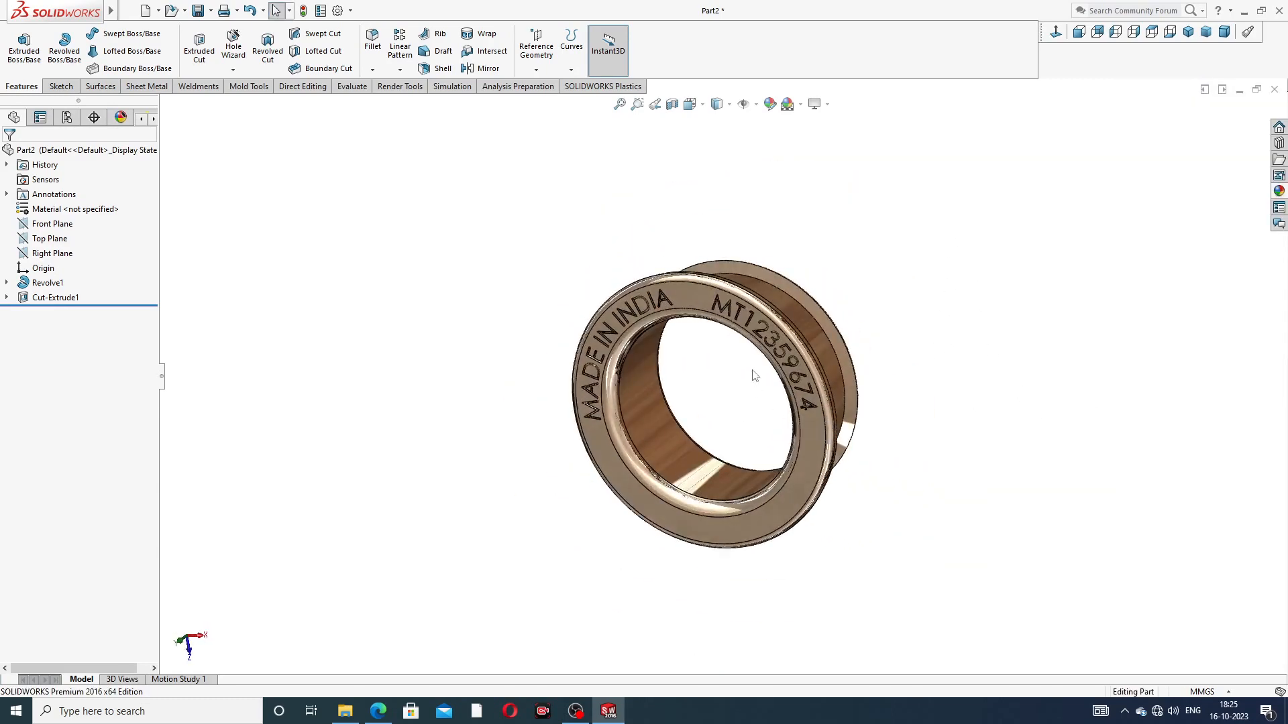
Step: Apply a dark grey colour (RGB 64, 64, 64) to the engraved lettering cut for all display states
scroll(754, 376, "down", 2)
left_click(75, 298)
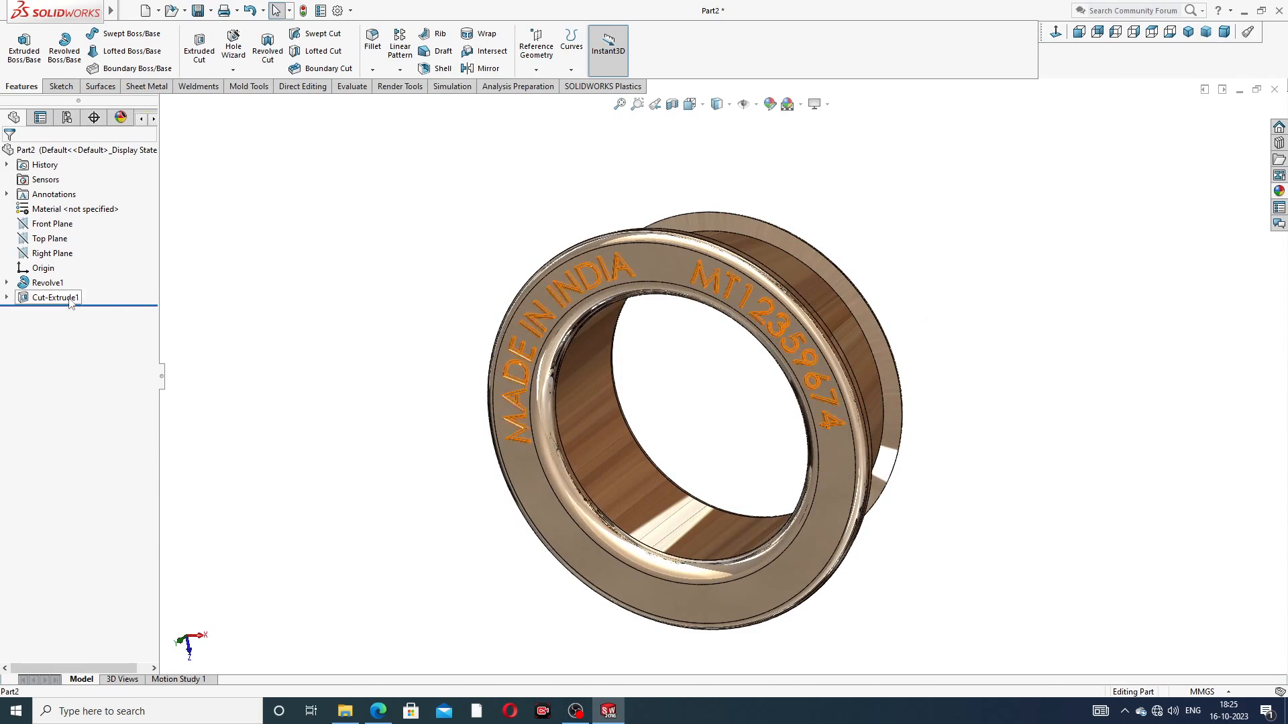
left_click(769, 104)
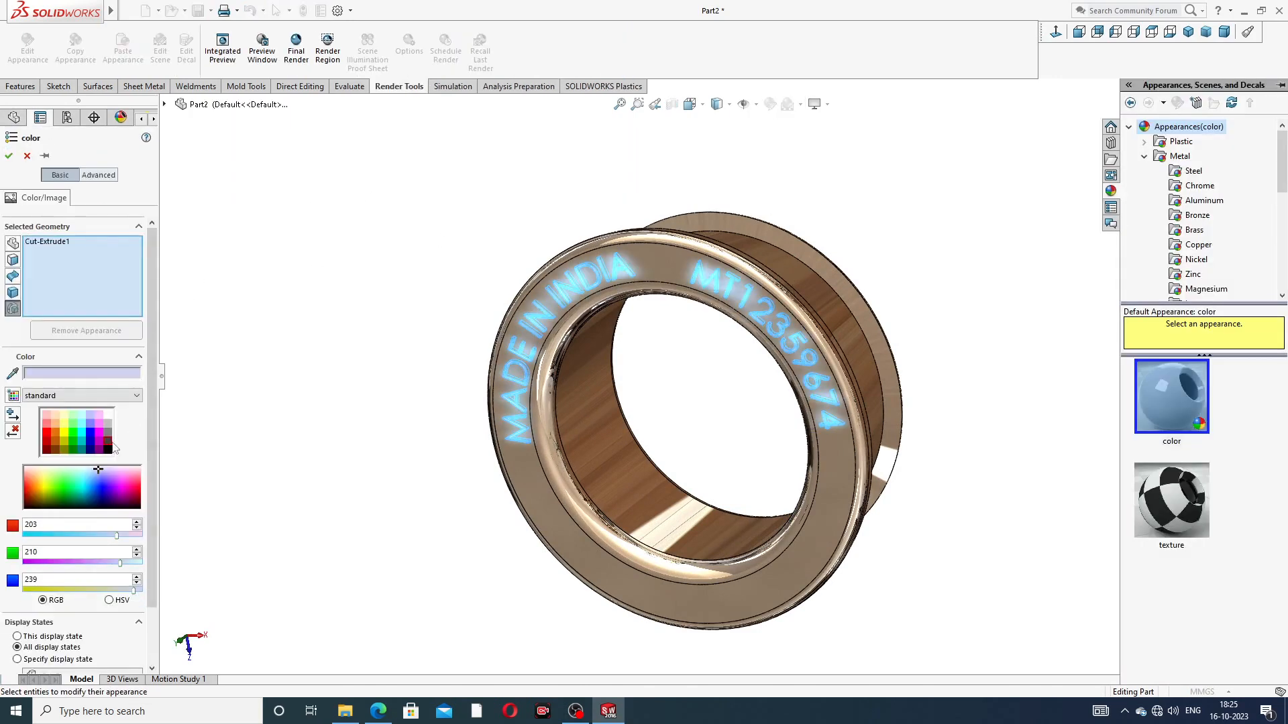
left_click(107, 444)
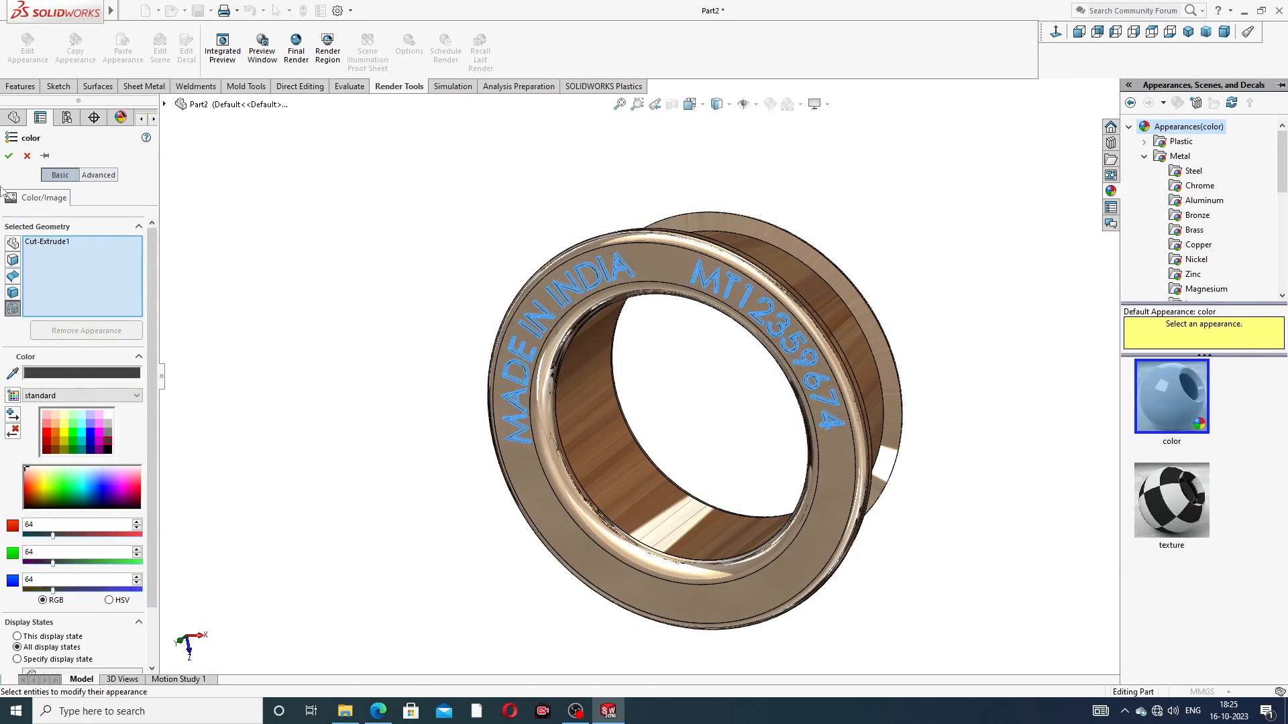
left_click(8, 156)
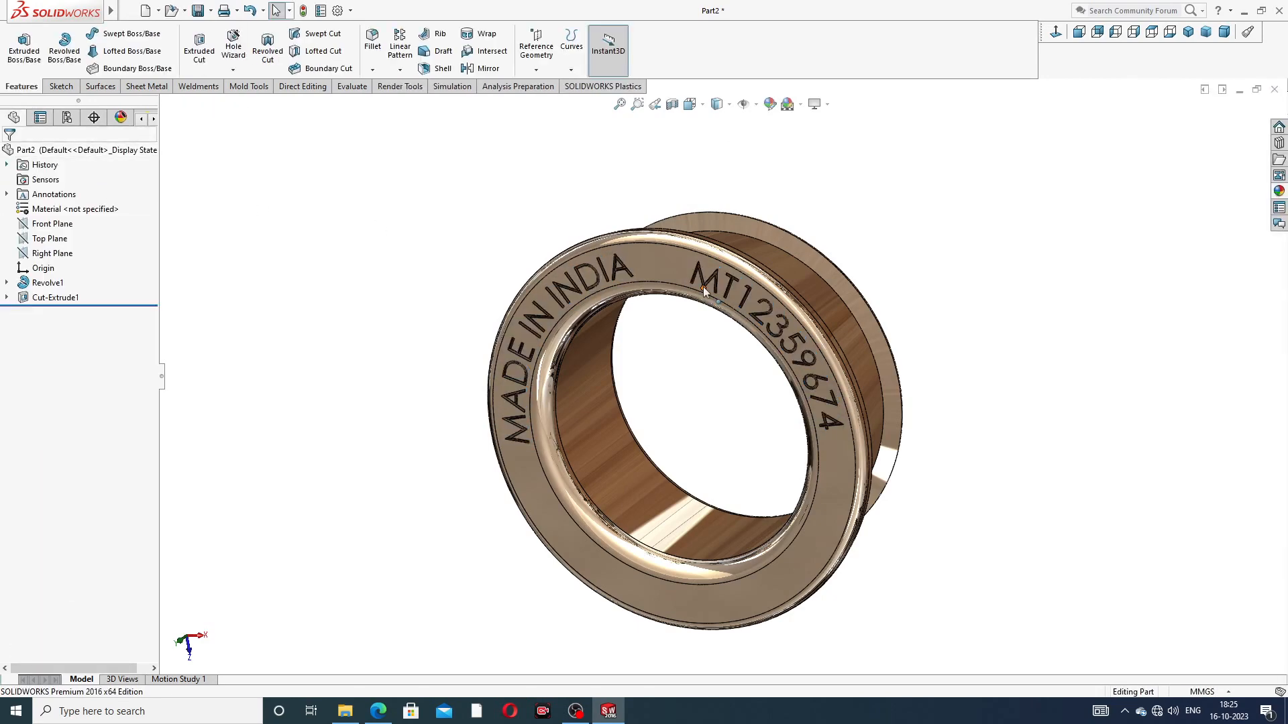
Step: Inspect the finished inner ring from several angles and compare it with the PART-03 PDF drawing in the browser
key("ctrl+5")
scroll(719, 291, "up", 2)
middle_click_drag(719, 297, 654, 335)
left_click(1187, 32)
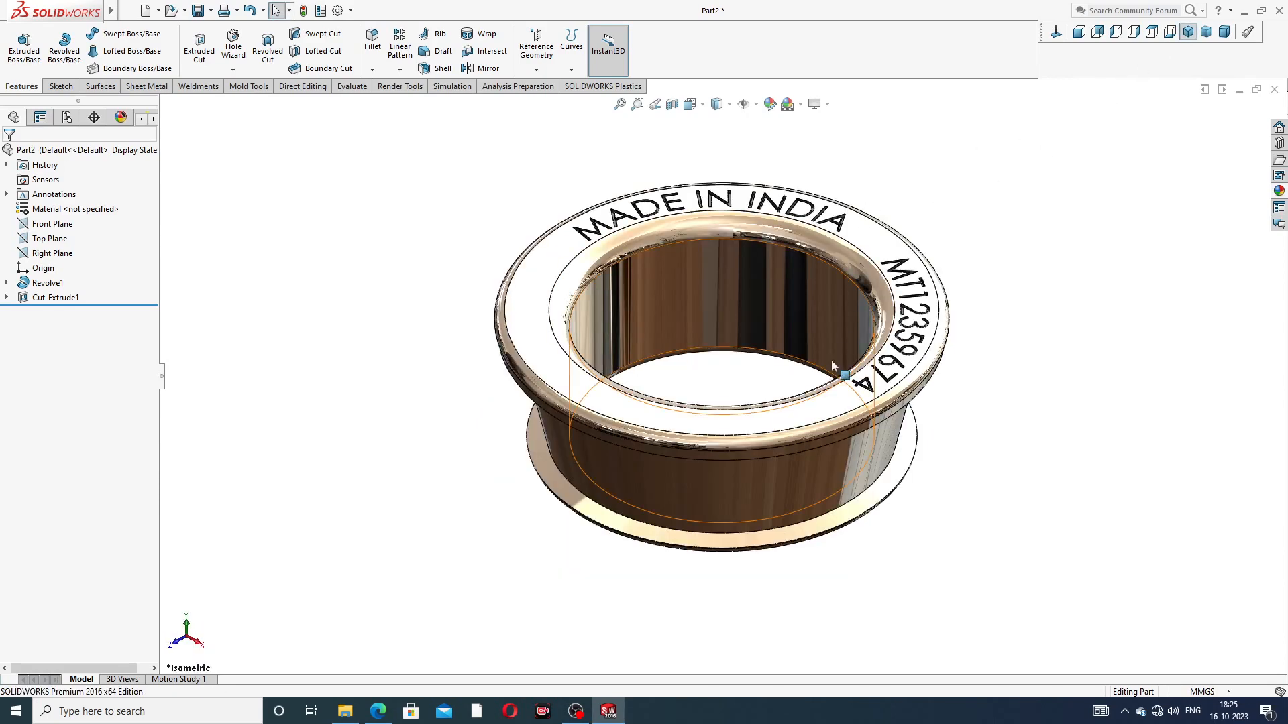
middle_click_drag(781, 282, 701, 342)
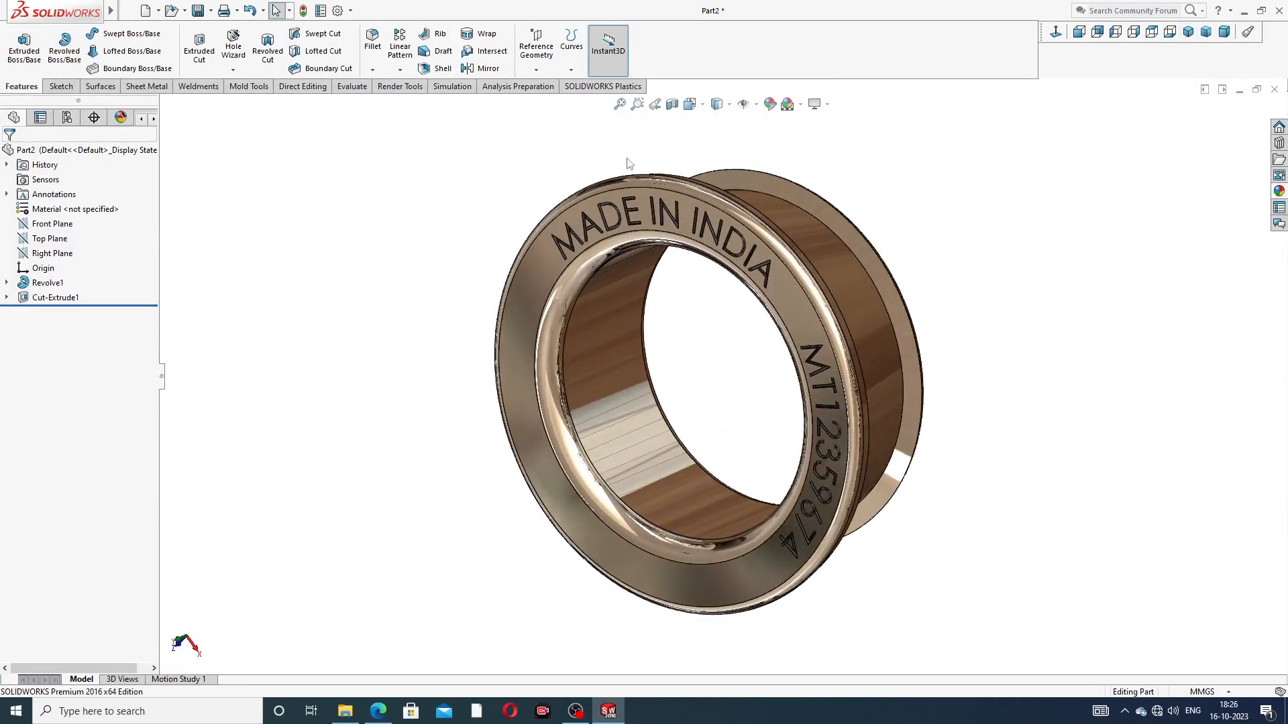
scroll(678, 300, "up", 2)
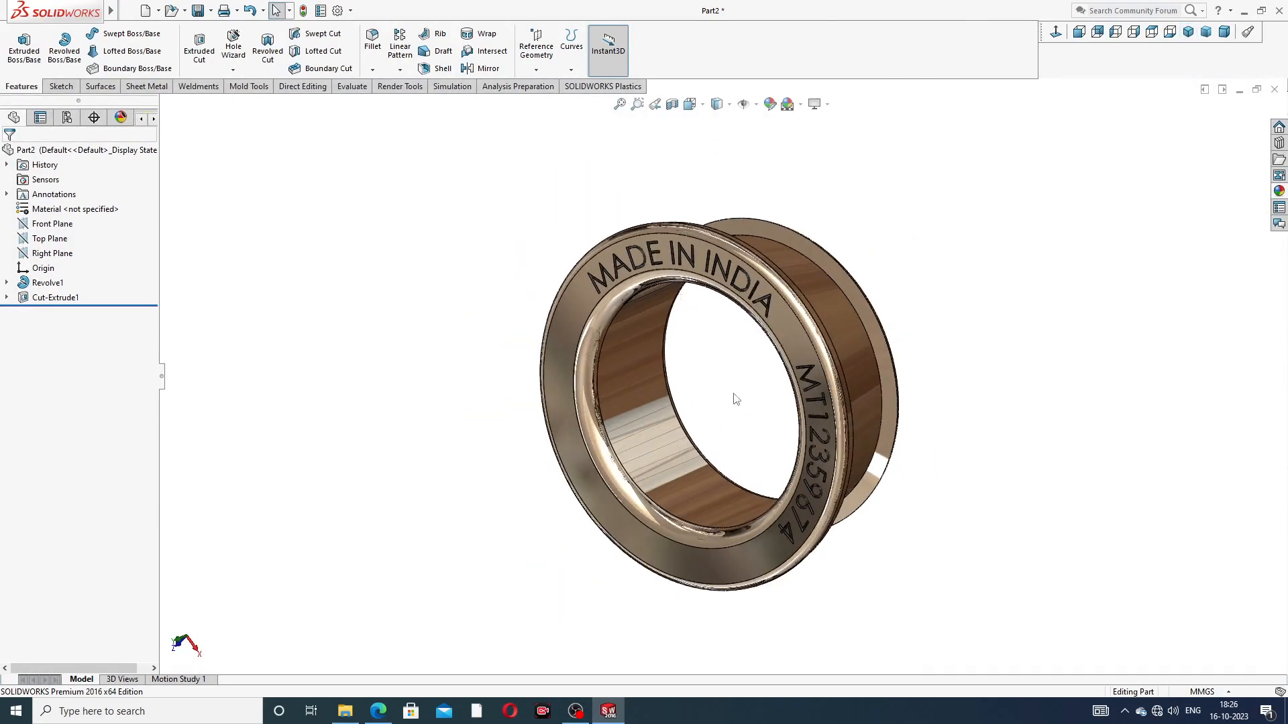
scroll(735, 399, "down", 2)
scroll(739, 464, "down", 1)
scroll(747, 453, "up", 1)
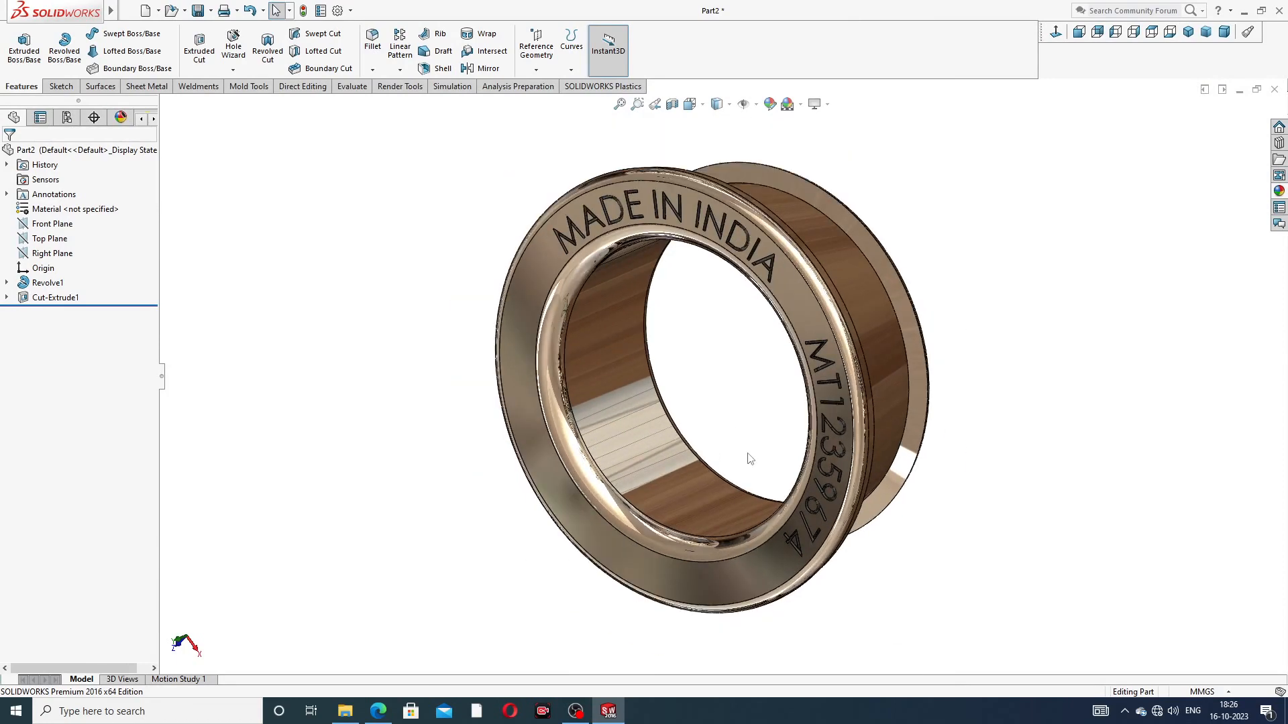
left_click(377, 711)
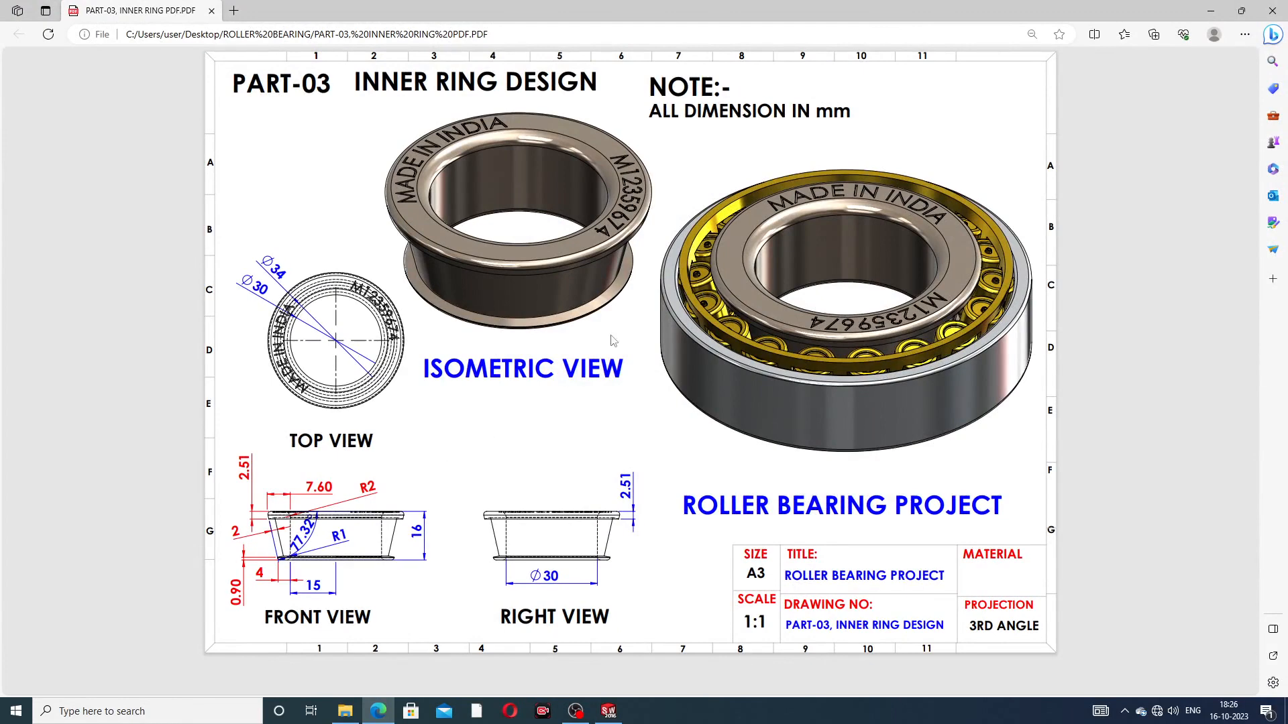
left_click(608, 712)
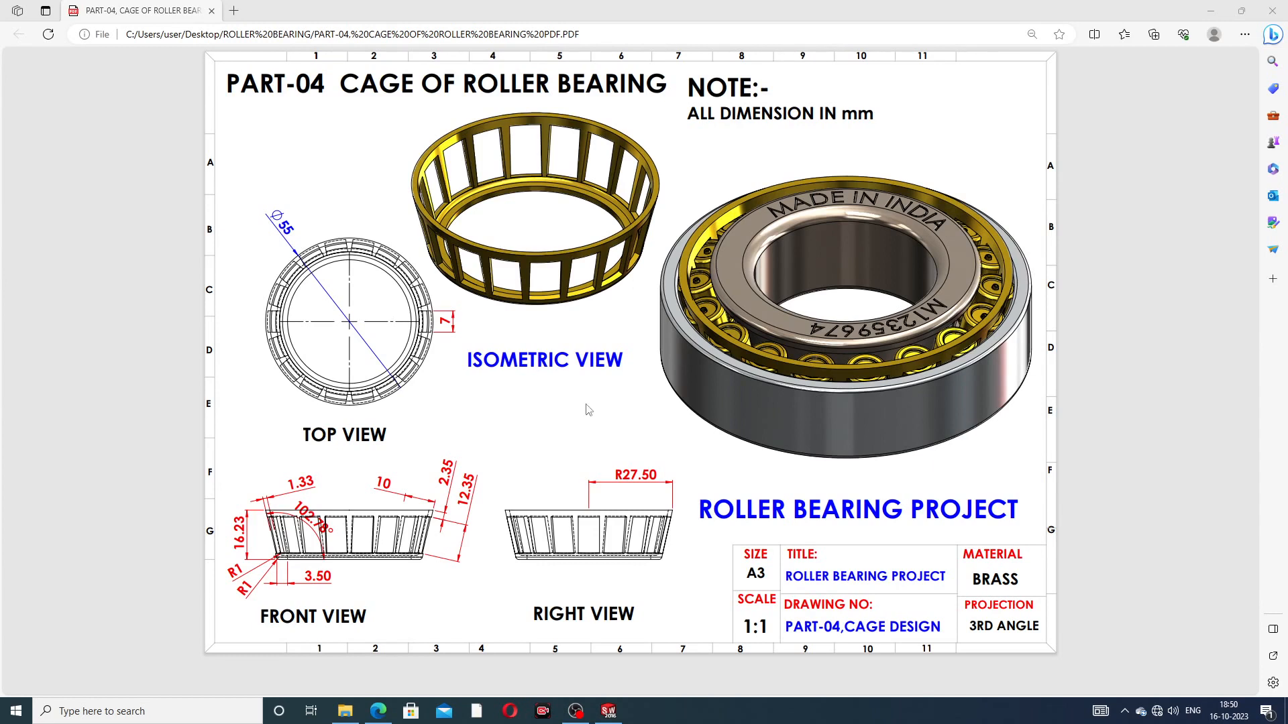
Step: Switch to SOLIDWORKS and examine the completed cage model from several angles and in the isometric view
left_click(611, 715)
middle_click_drag(800, 339, 661, 339)
scroll(764, 358, "up", 2)
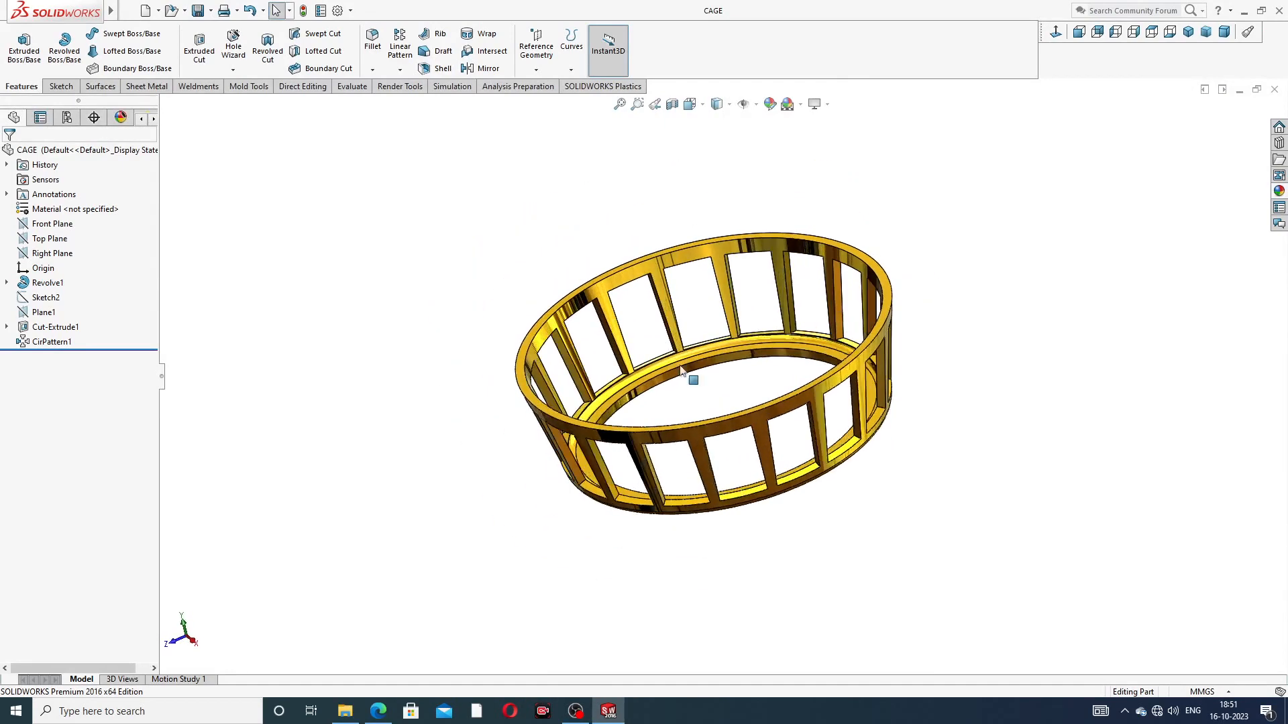
middle_click_drag(722, 279, 731, 360)
middle_click_drag(815, 284, 929, 403)
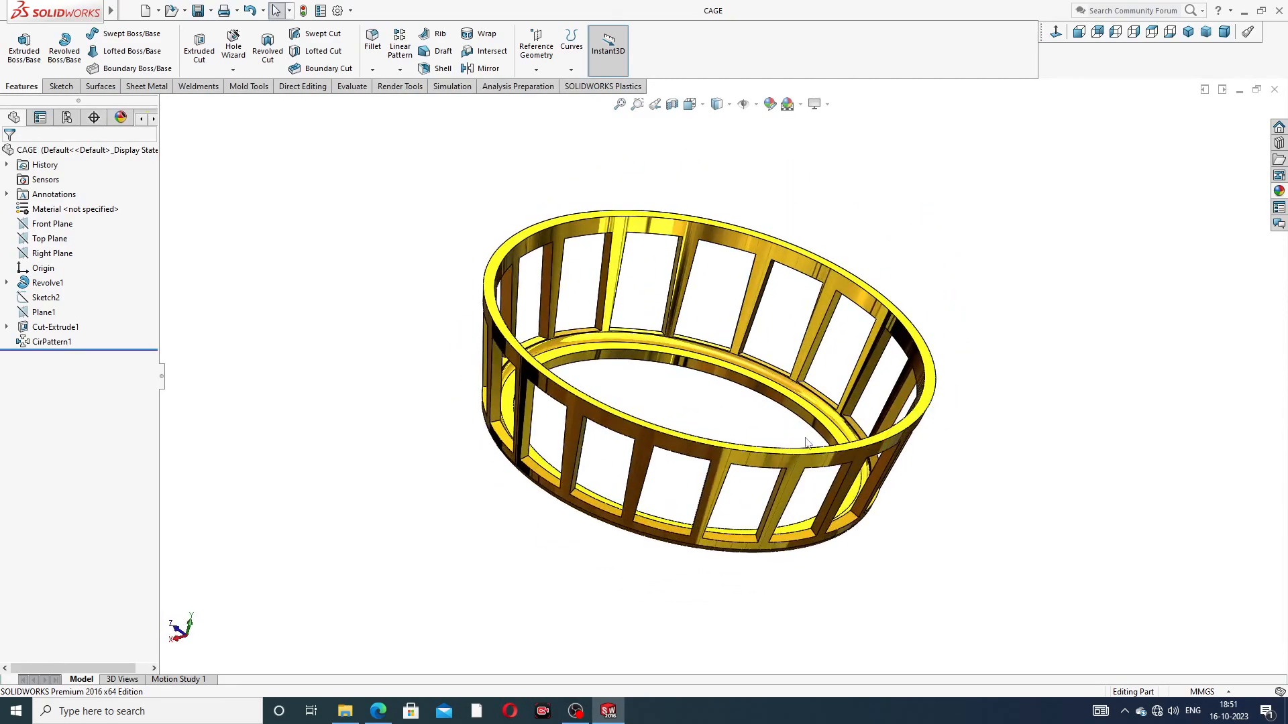
scroll(787, 443, "down", 2)
middle_click_drag(1024, 325, 1152, 145)
left_click(1188, 31)
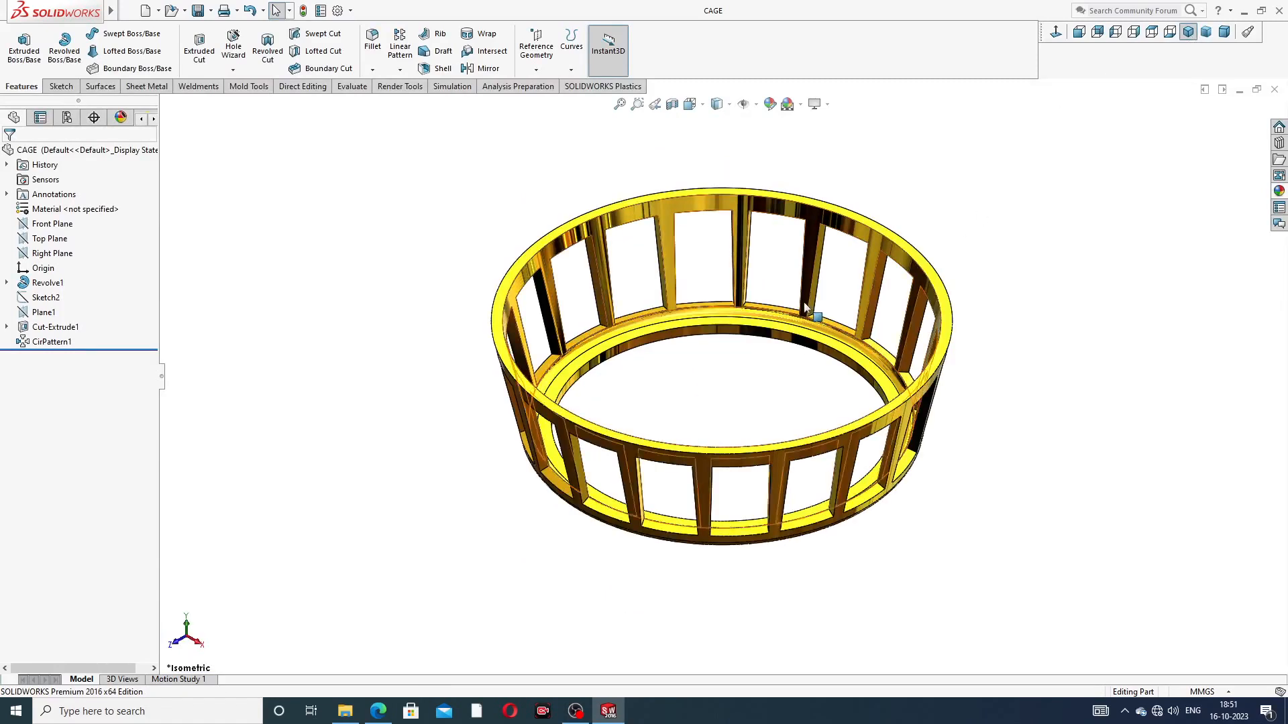
scroll(807, 307, "down", 2)
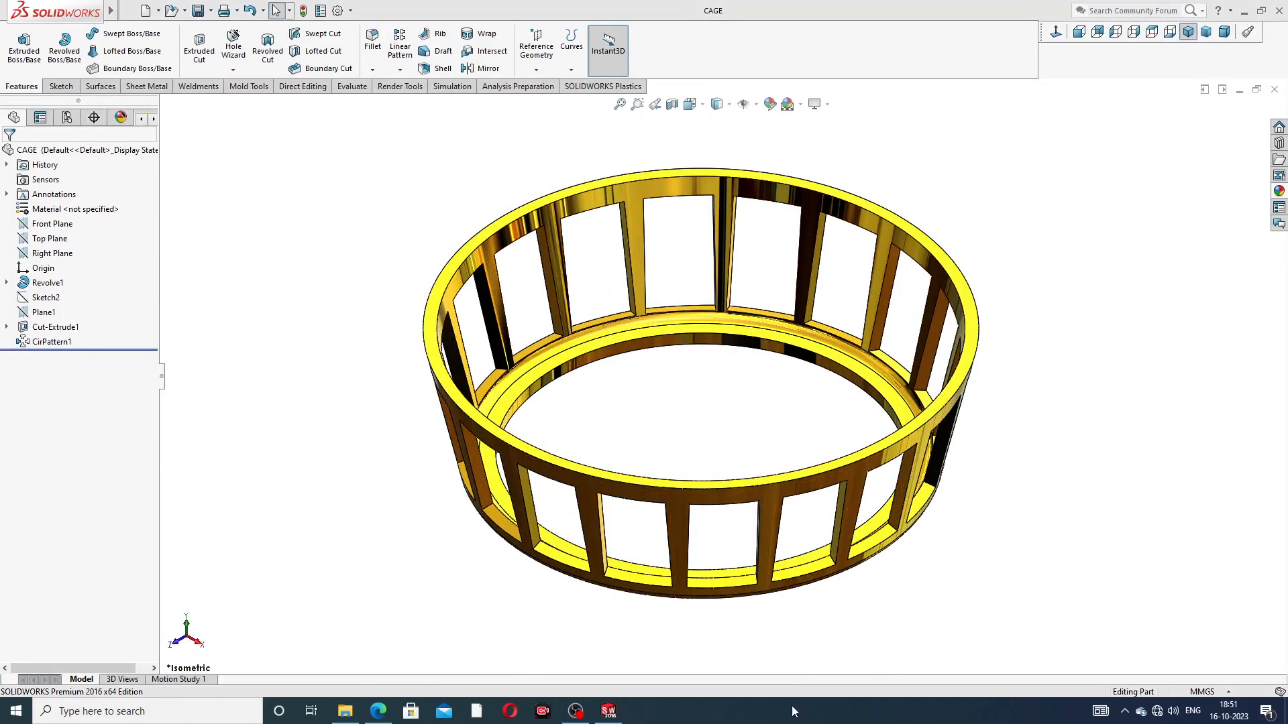
Step: Close the cage model and create a new part with the Plain White scene
left_click(1276, 90)
left_click(145, 12)
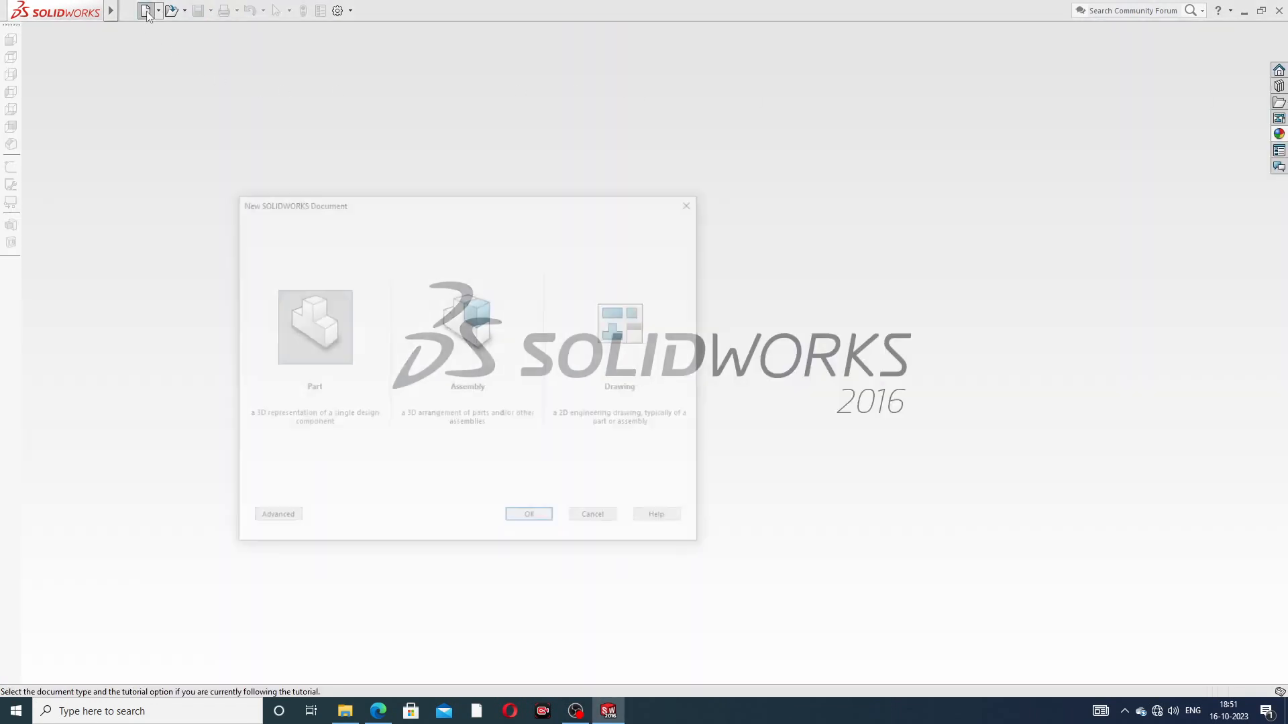
left_click(531, 519)
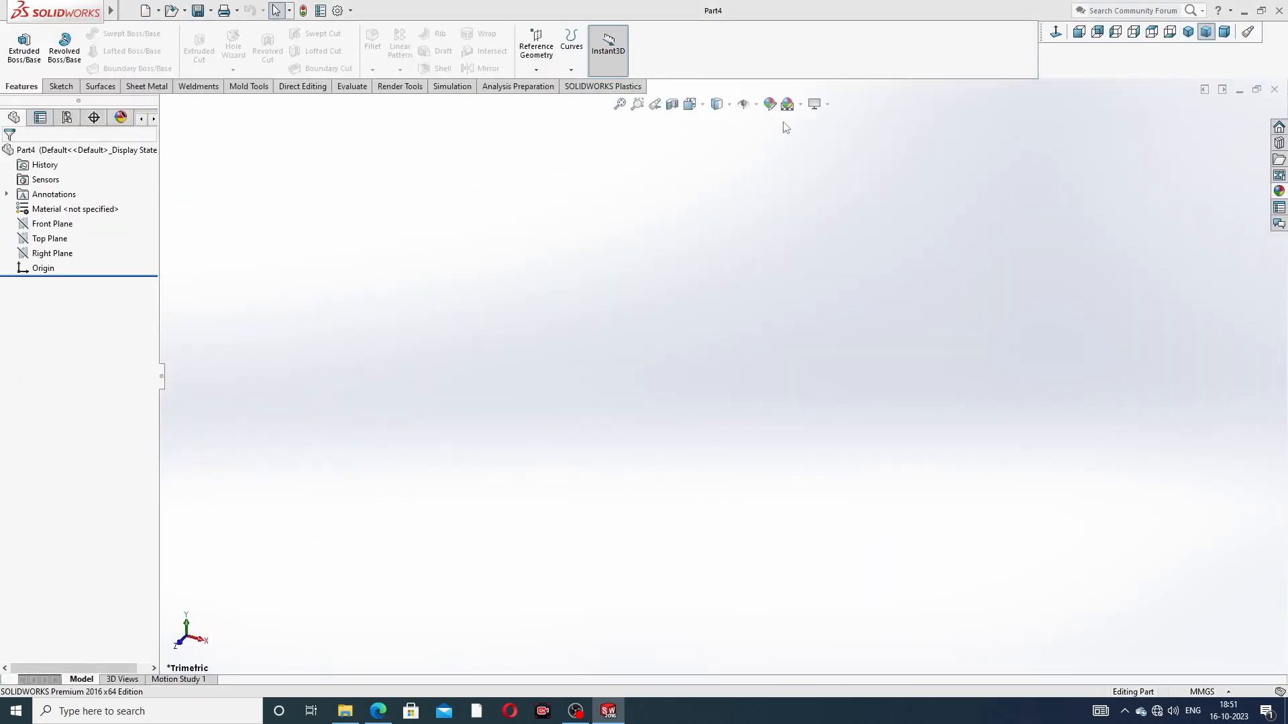
left_click(801, 106)
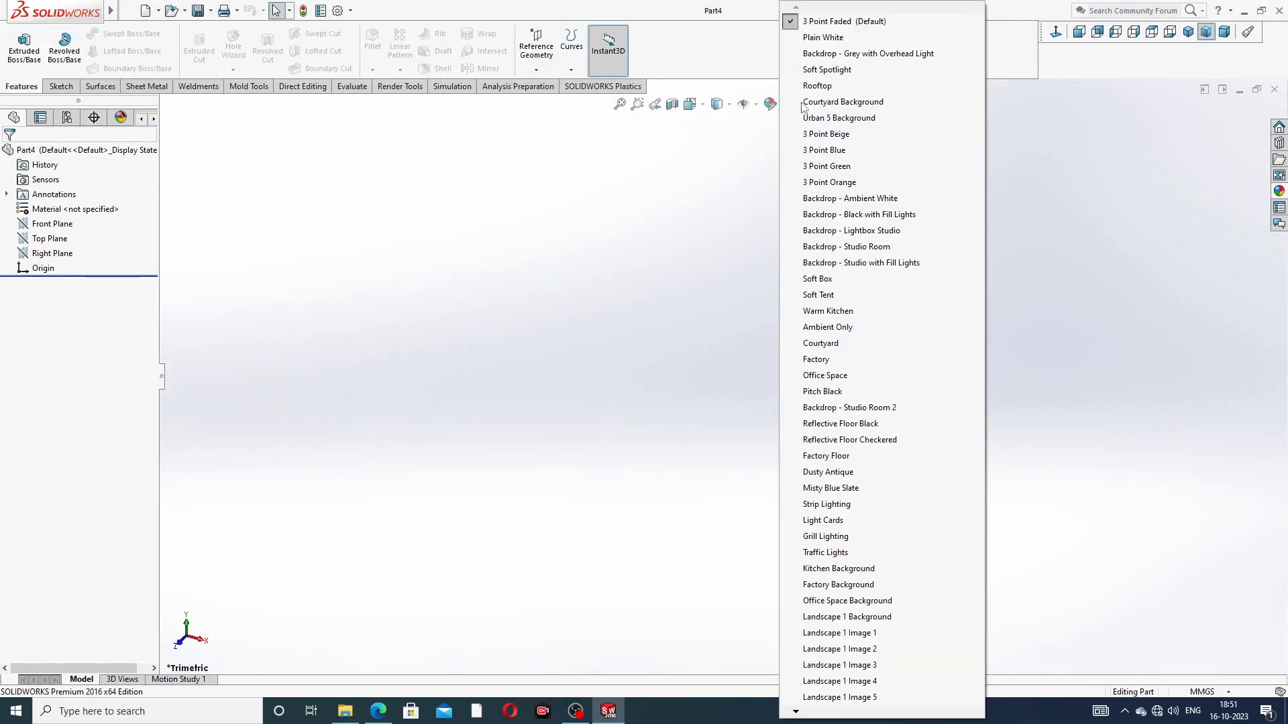
left_click(823, 38)
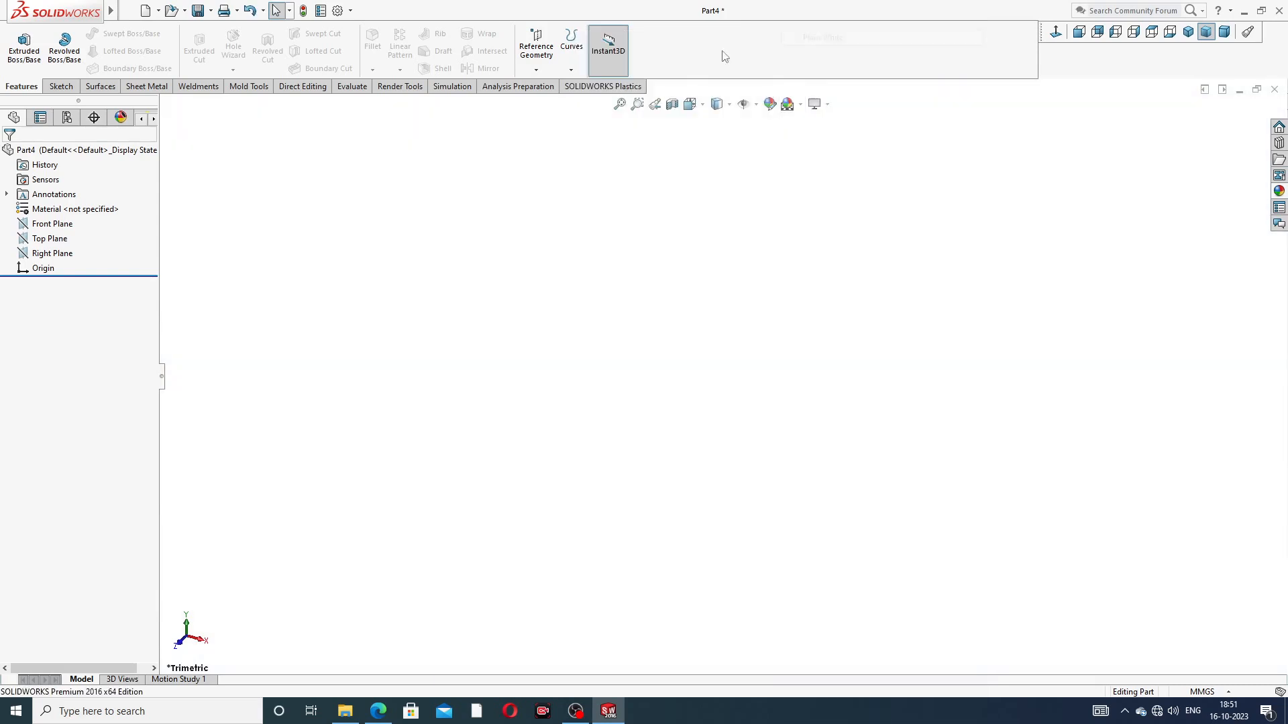
Step: Set both the shaded and the wireframe image quality of the new part to the highest resolution
left_click(337, 11)
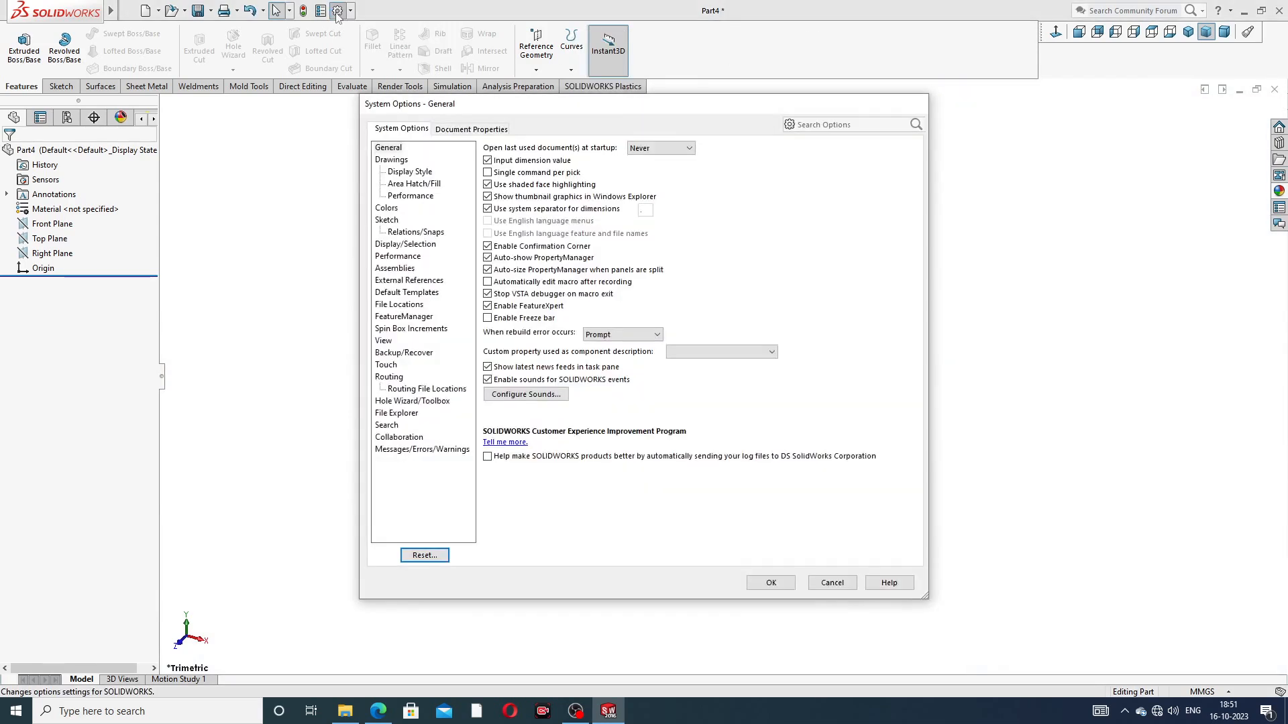
left_click(444, 128)
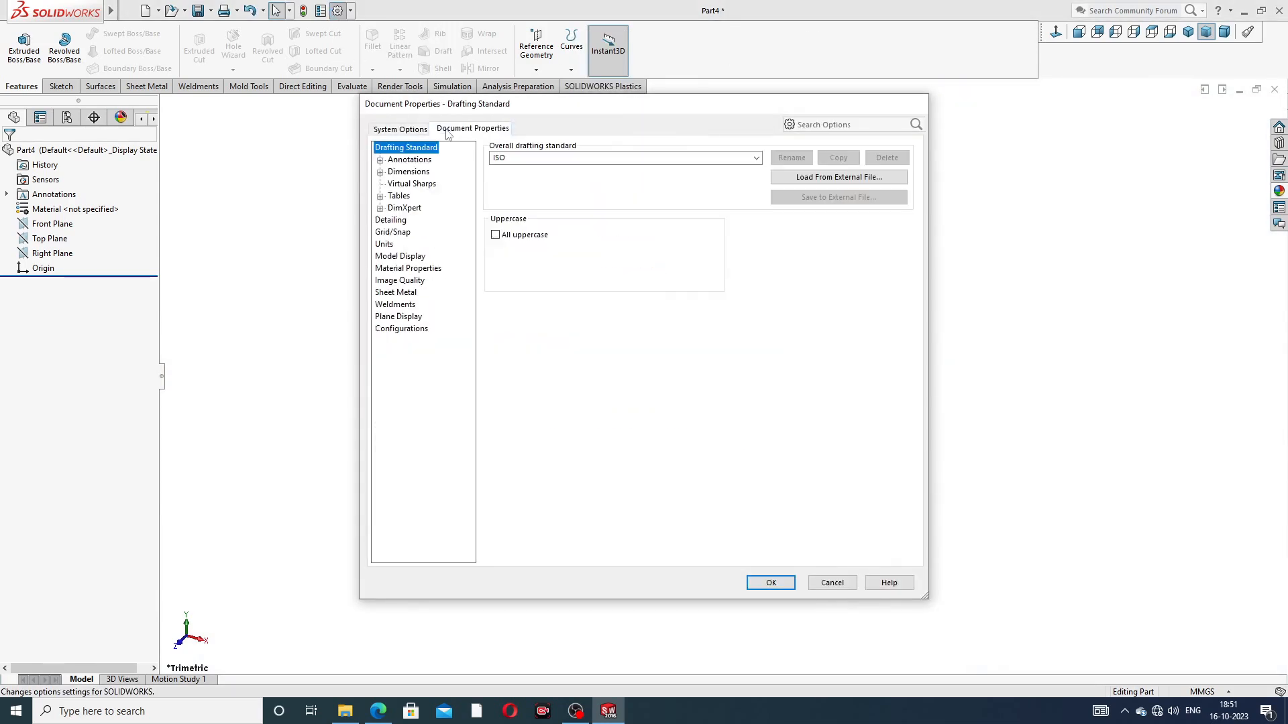
left_click(410, 280)
left_click_drag(601, 168, 739, 167)
left_click_drag(614, 304, 738, 301)
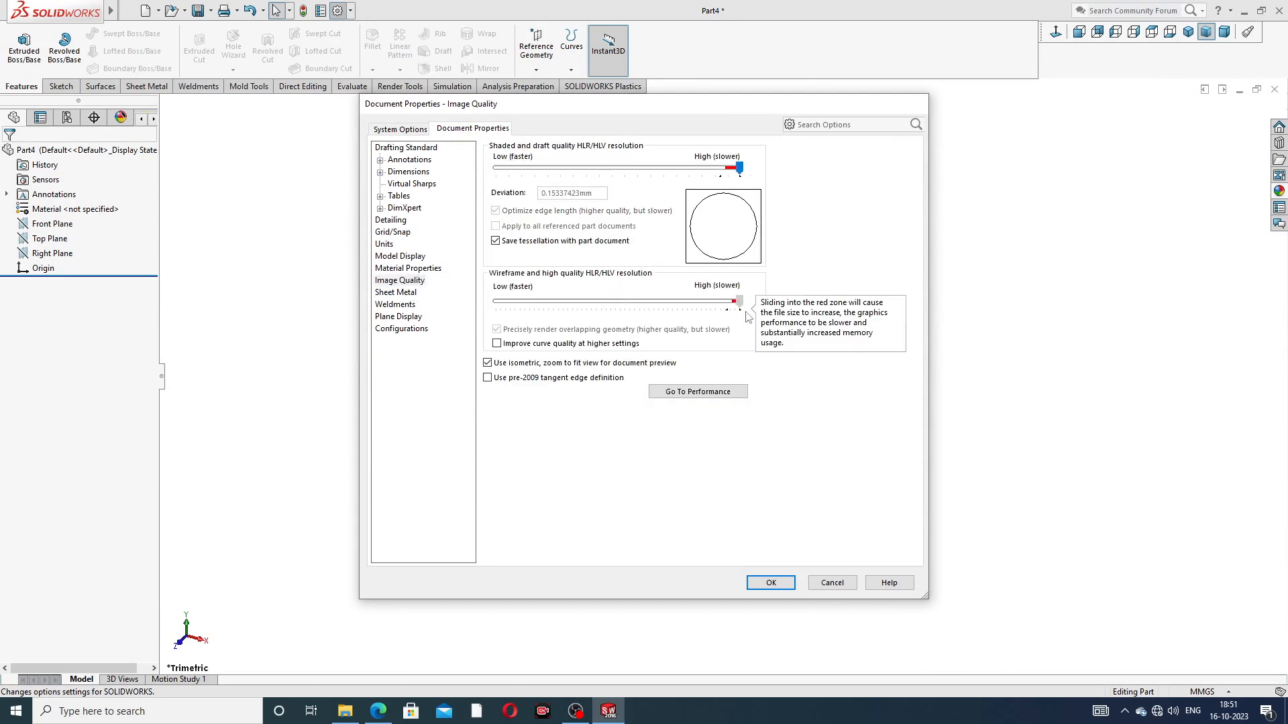
left_click(771, 583)
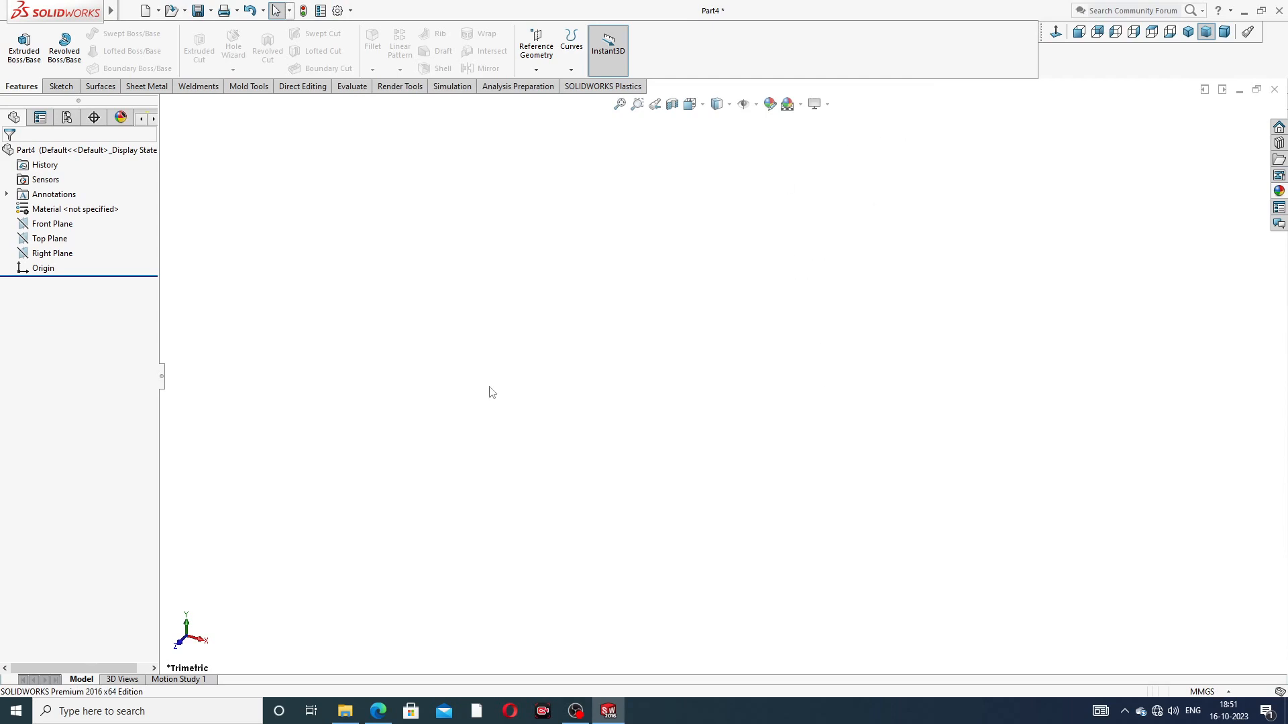
Step: Consult the PART-04 cage drawing and sketch a vertical and an about 115 mm long horizontal centerline from the origin on the Front Plane
left_click(380, 710)
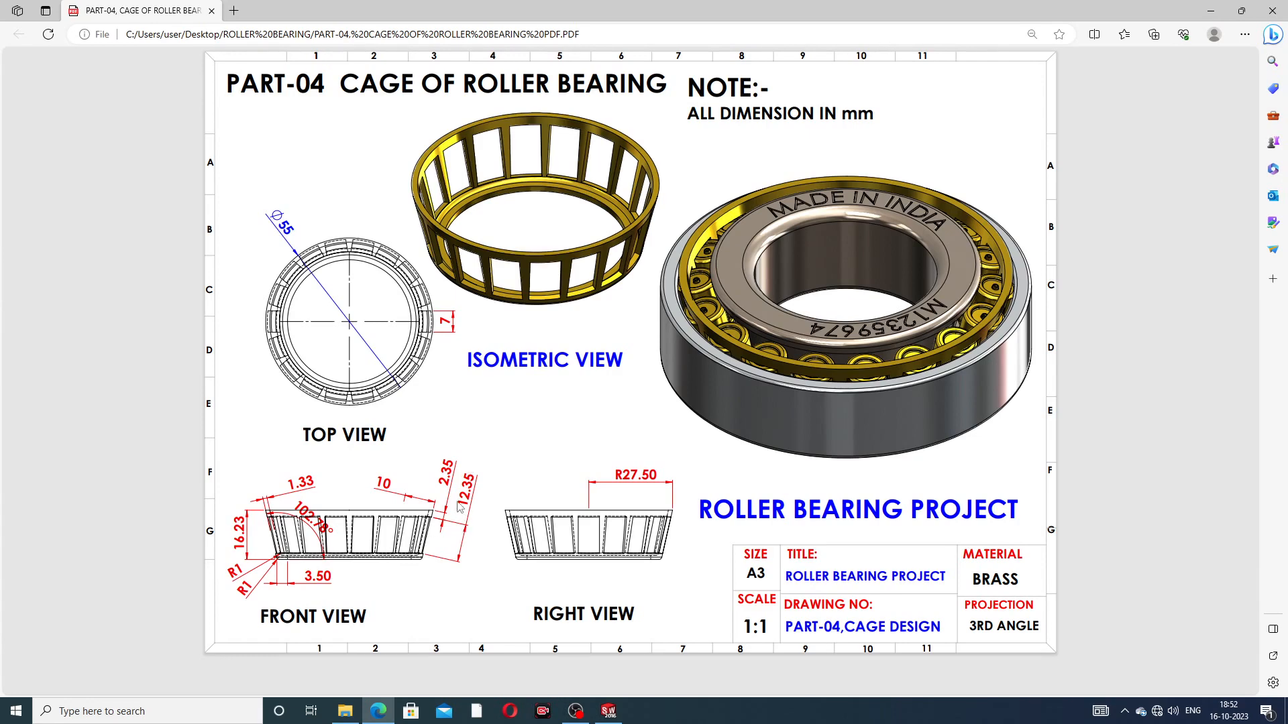
left_click(609, 711)
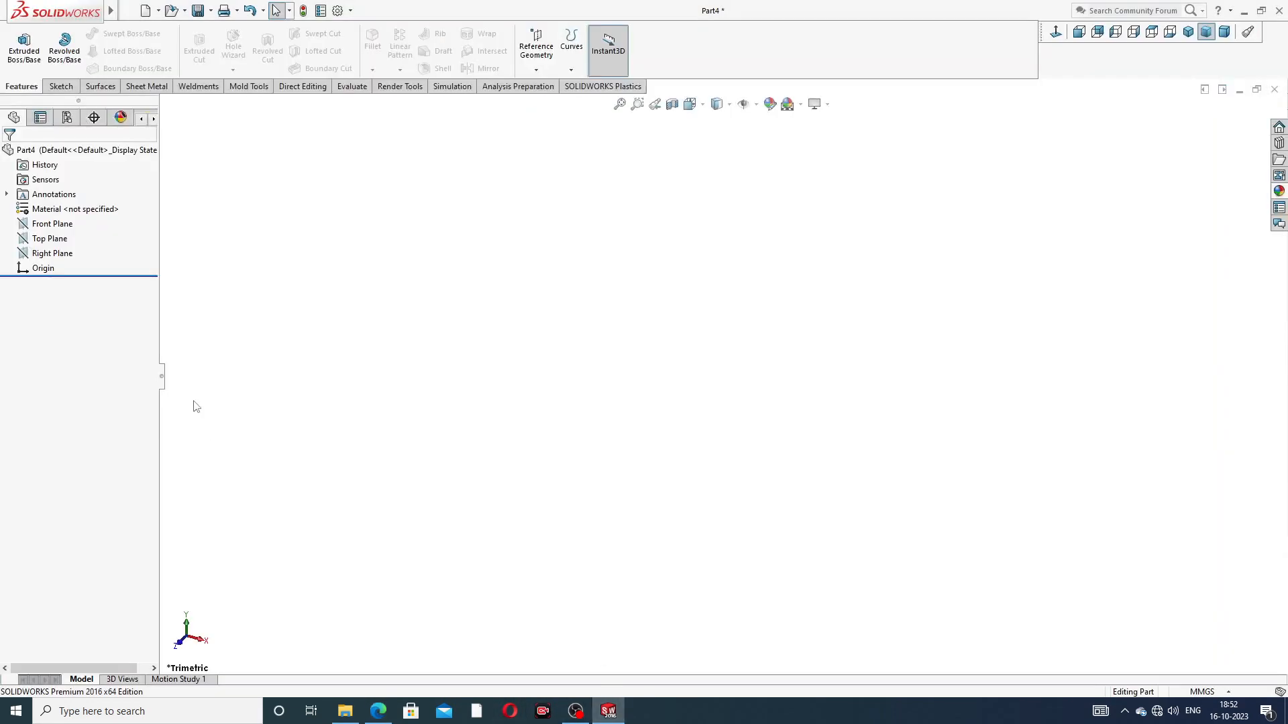
left_click(52, 224)
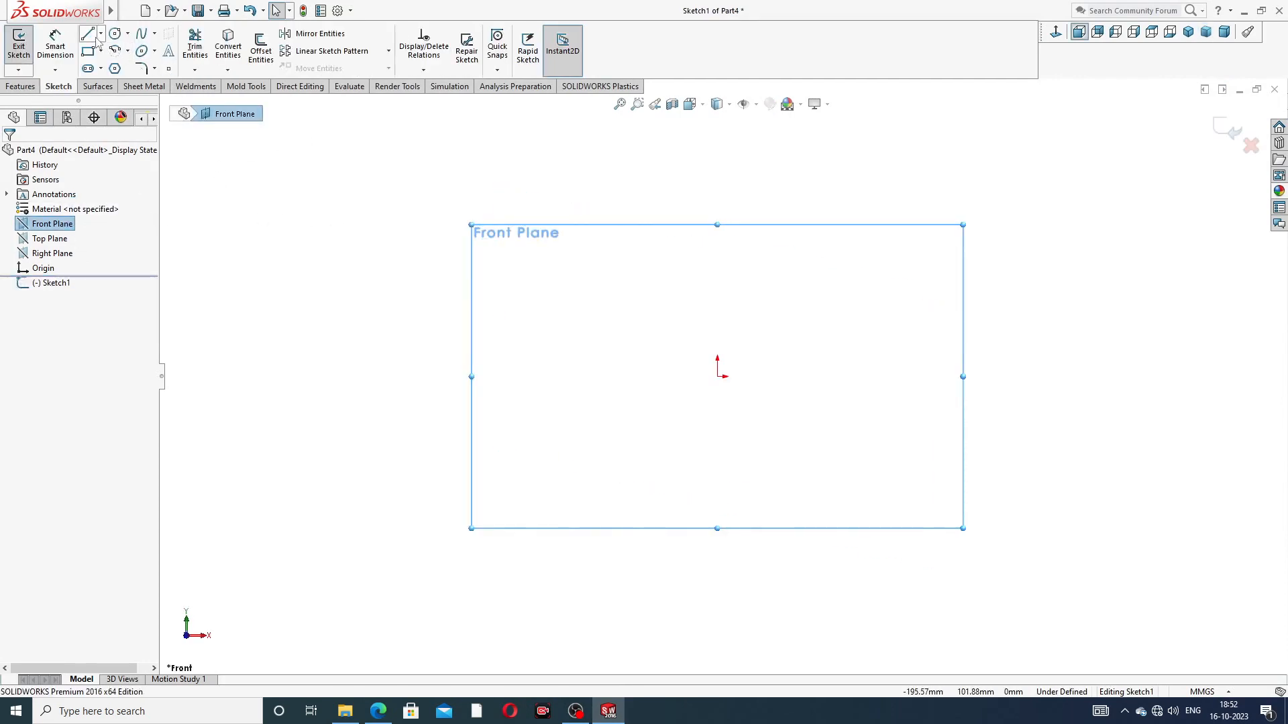
left_click(100, 33)
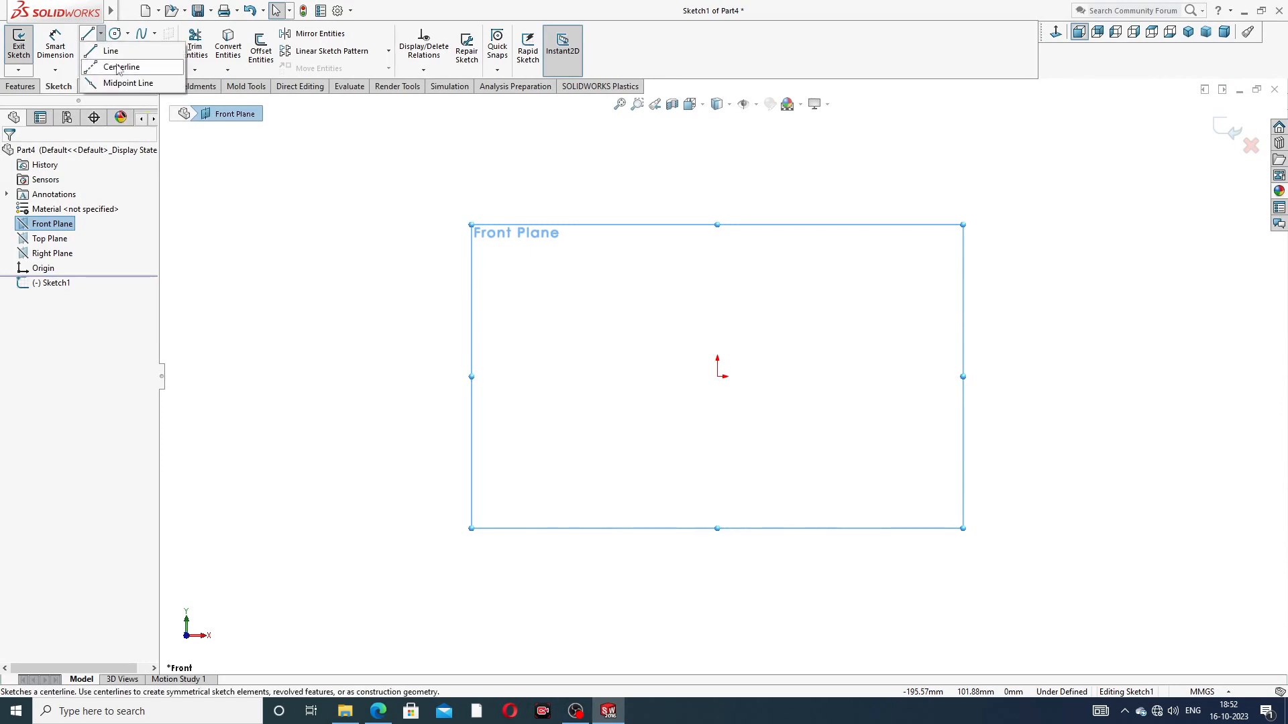
left_click(110, 65)
left_click(718, 173)
left_click(717, 377)
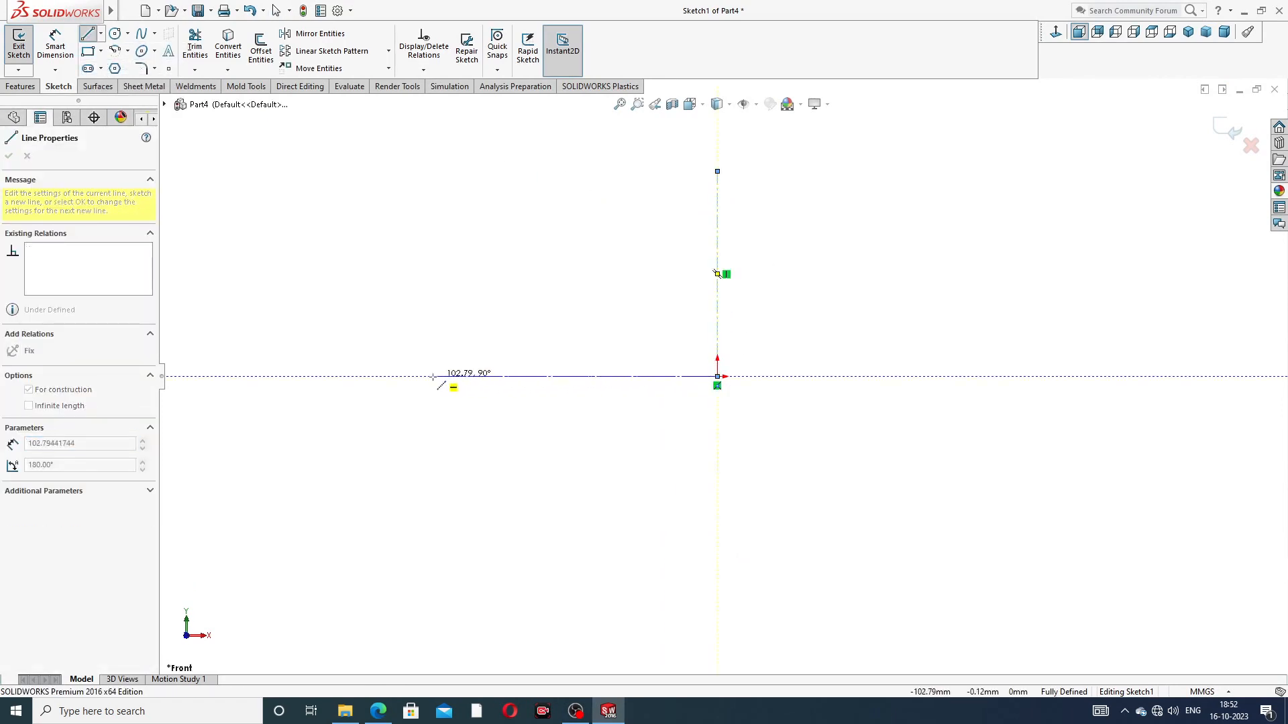
left_click(398, 376)
right_click(494, 269)
left_click(527, 323)
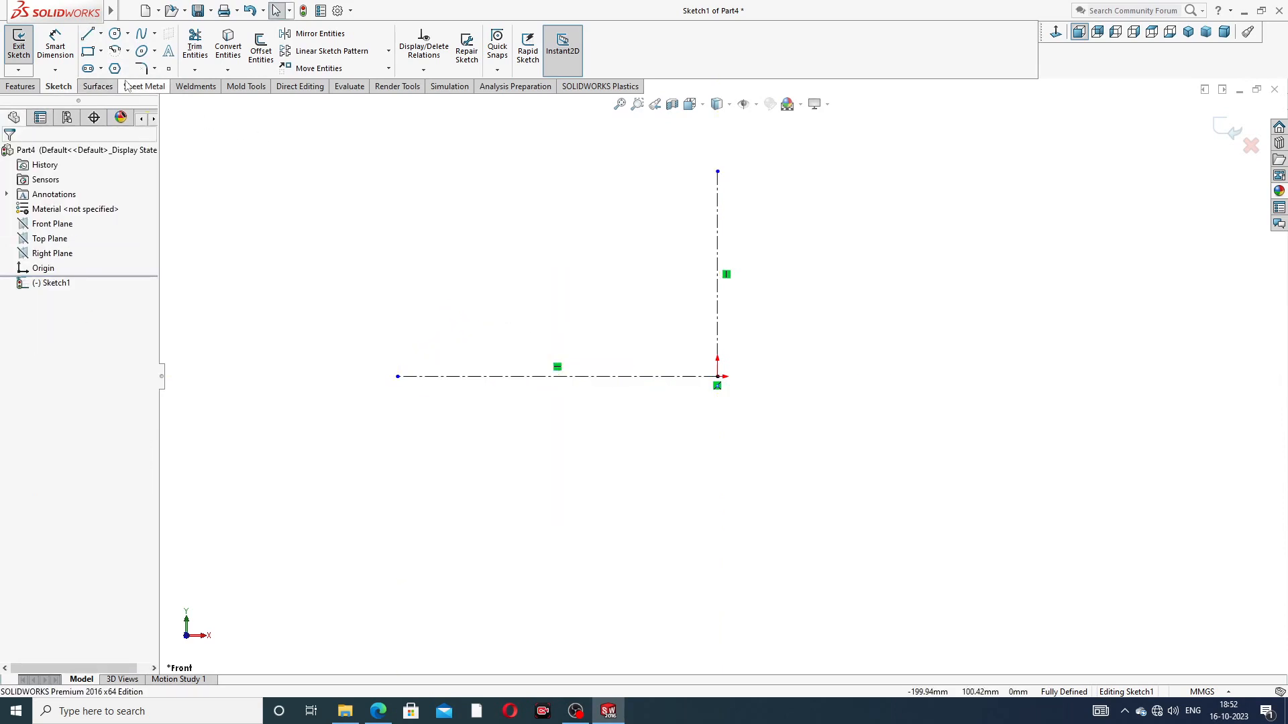
Step: Sketch an about 71 mm slanted line down to the horizontal centerline's outer end, continuing with a short line inward along that centerline
left_click(87, 33)
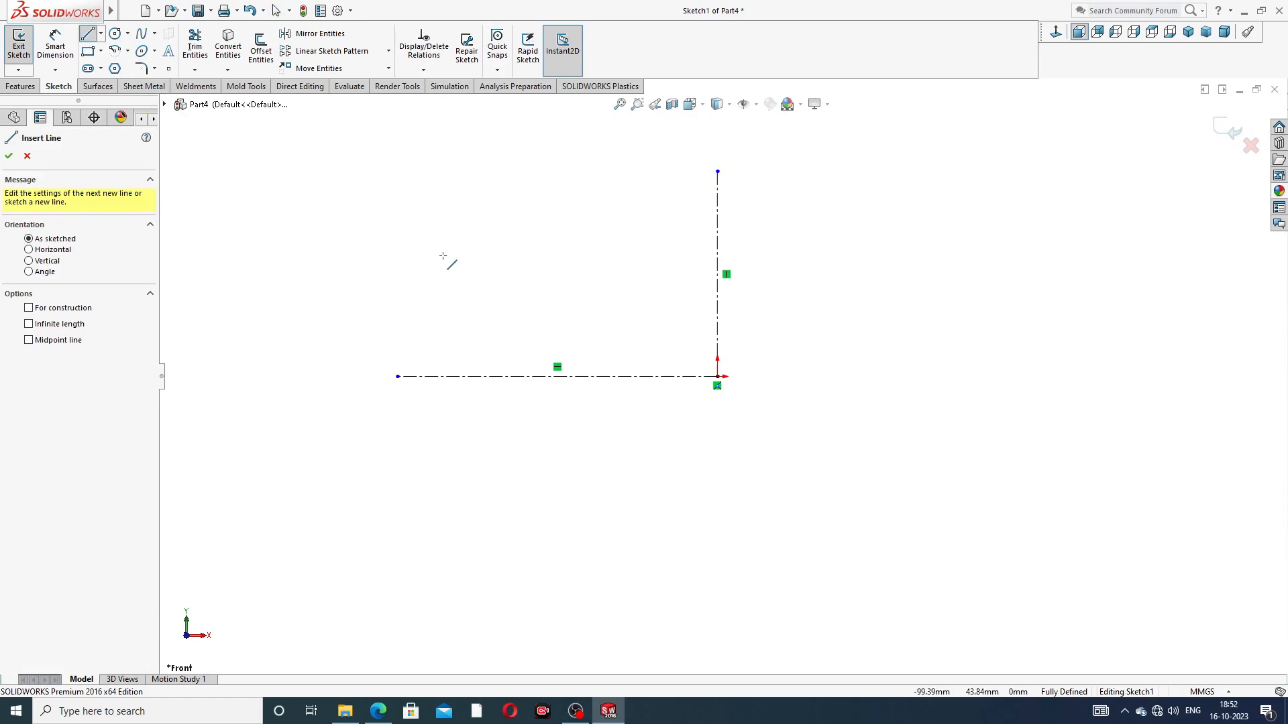
left_click(328, 193)
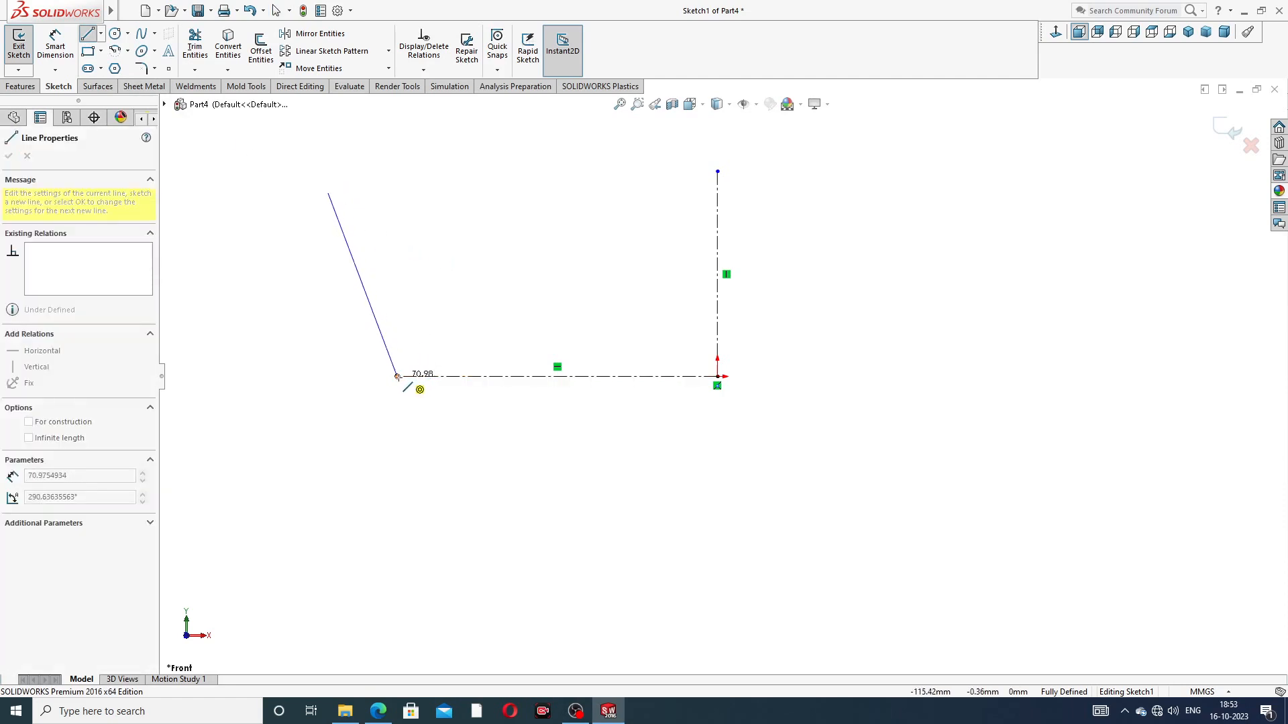
left_click(397, 377)
left_click(474, 376)
right_click(505, 324)
left_click(532, 334)
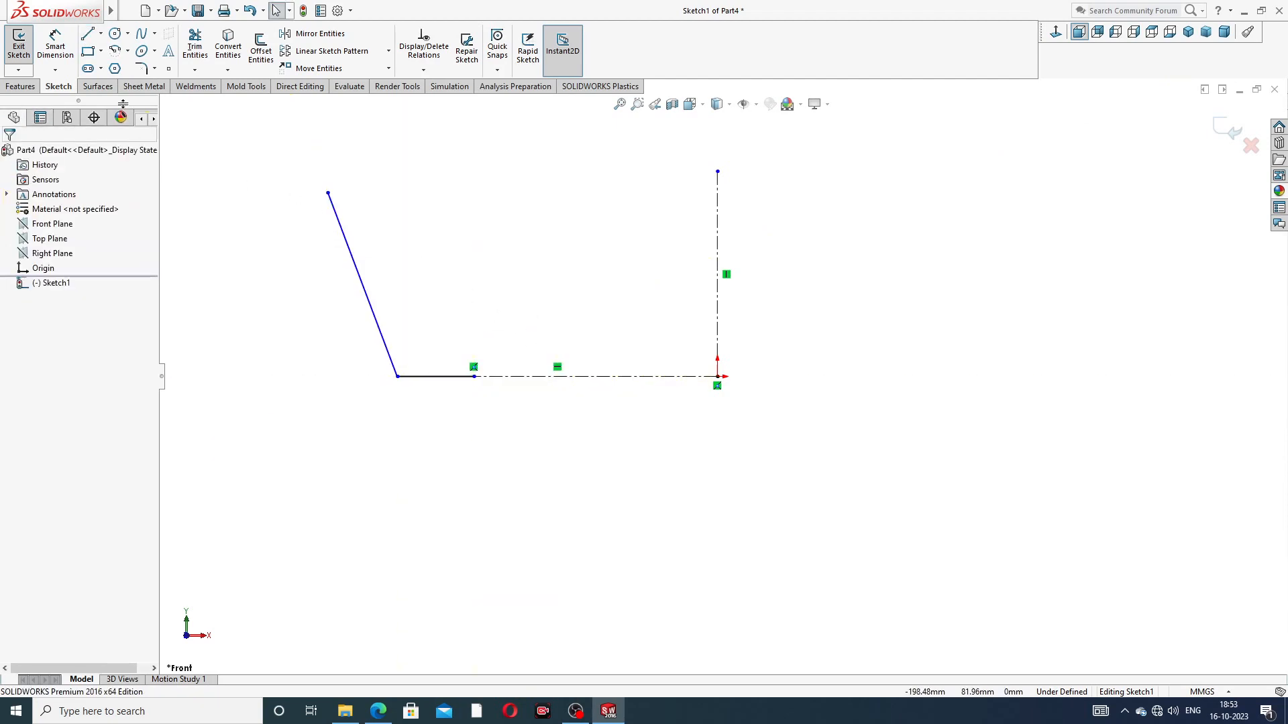
Step: Dimension the horizontal distance from the slanted line's upper end to the vertical centerline as 27.5 mm
left_click(63, 50)
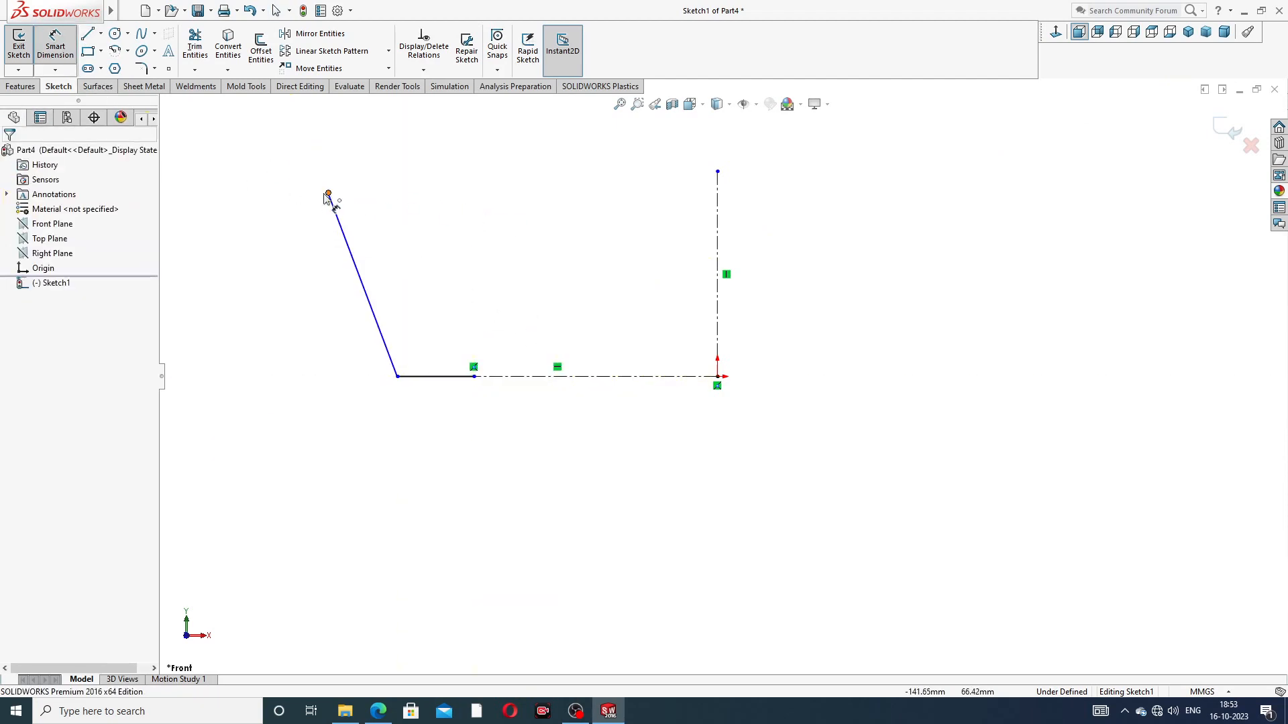
left_click(328, 194)
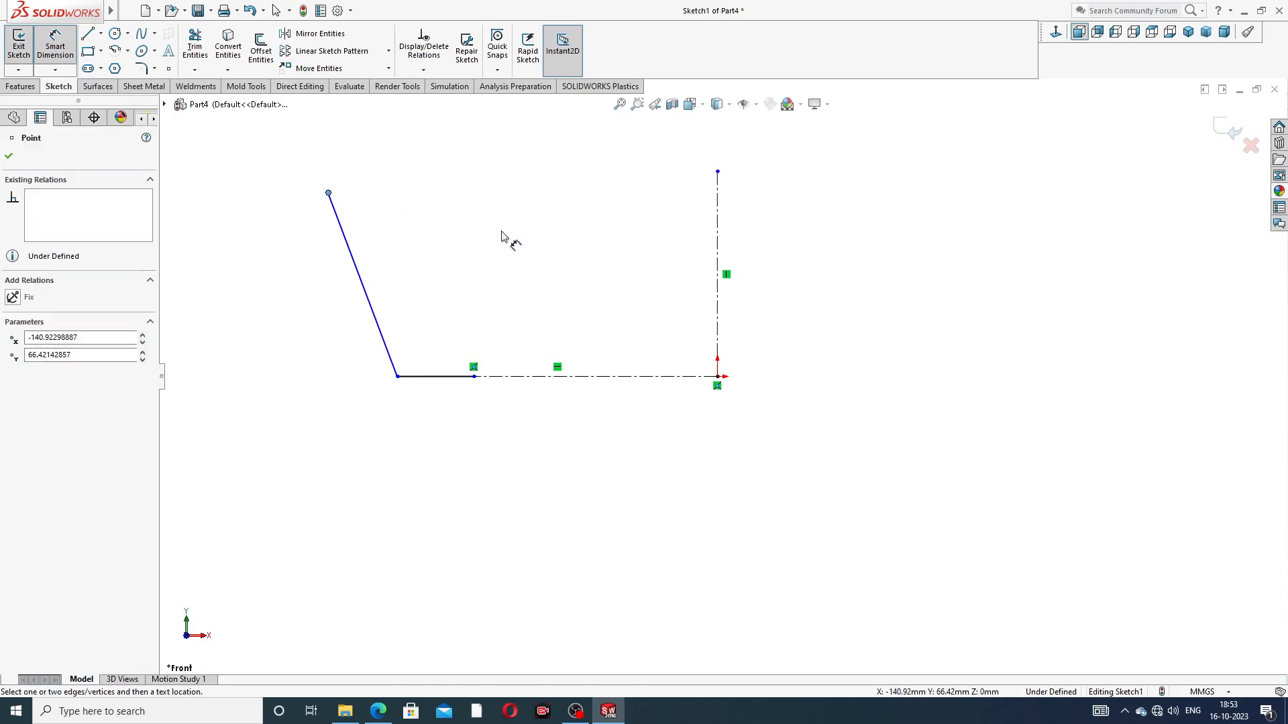
left_click(717, 210)
left_click(561, 181)
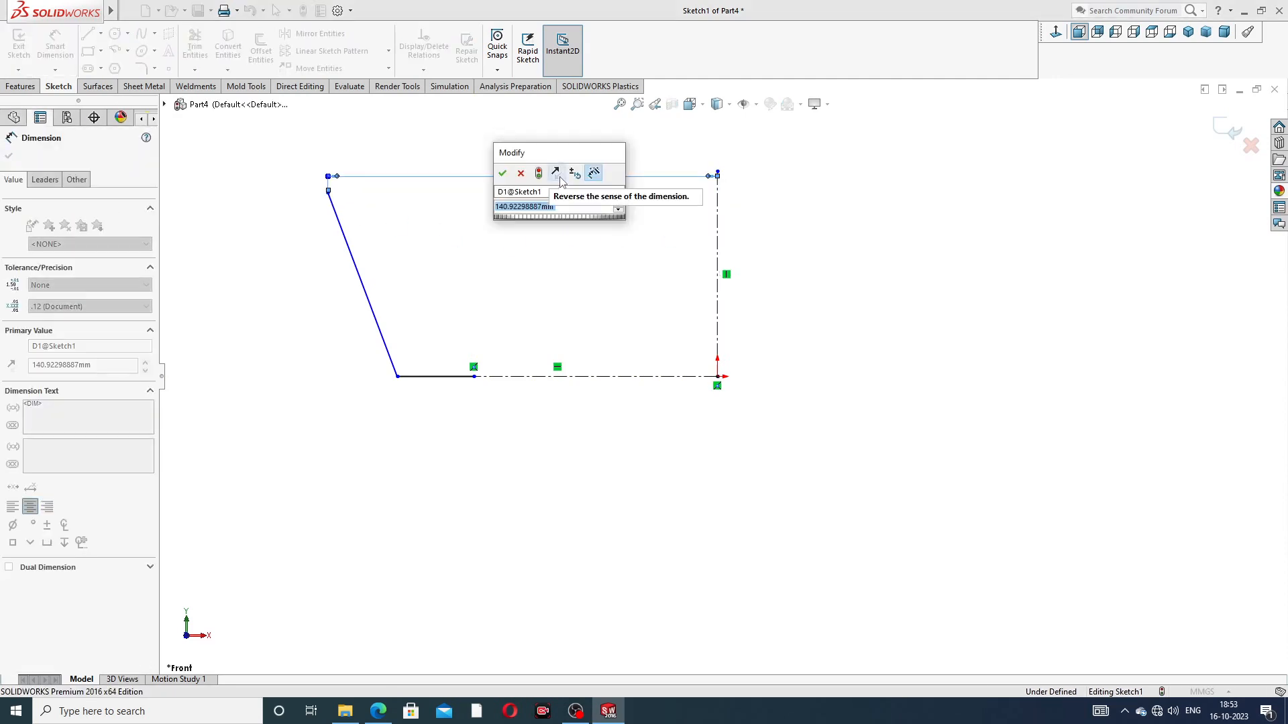
type("27.5")
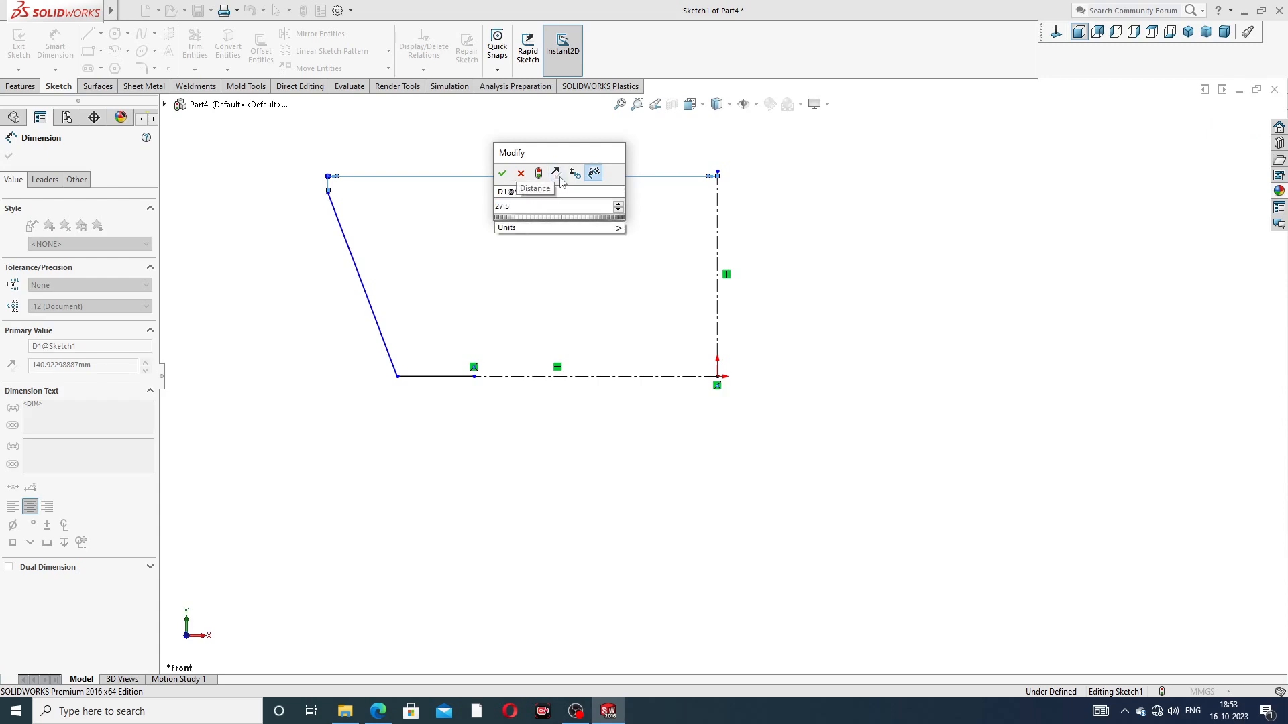
key("Return")
left_click(813, 205)
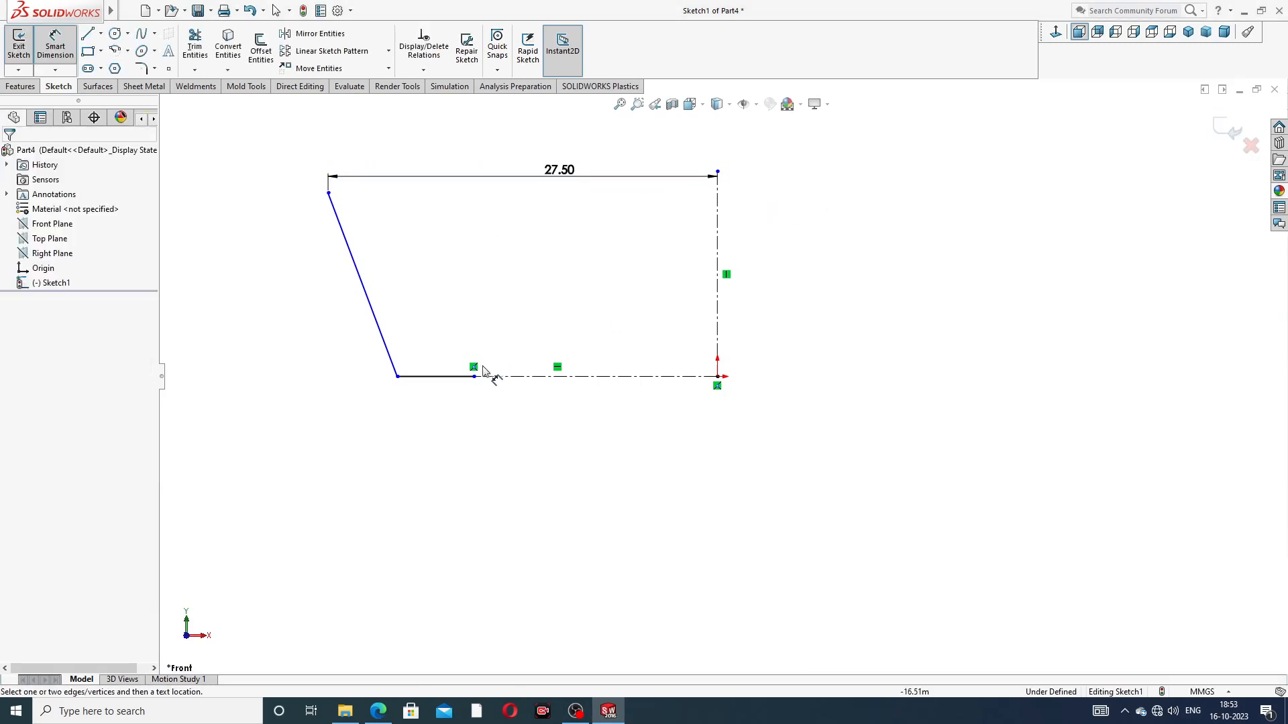
Step: Dimension the short horizontal line at the foot of the slanted line to a length of 3.5 mm
left_click(446, 376)
left_click(444, 420)
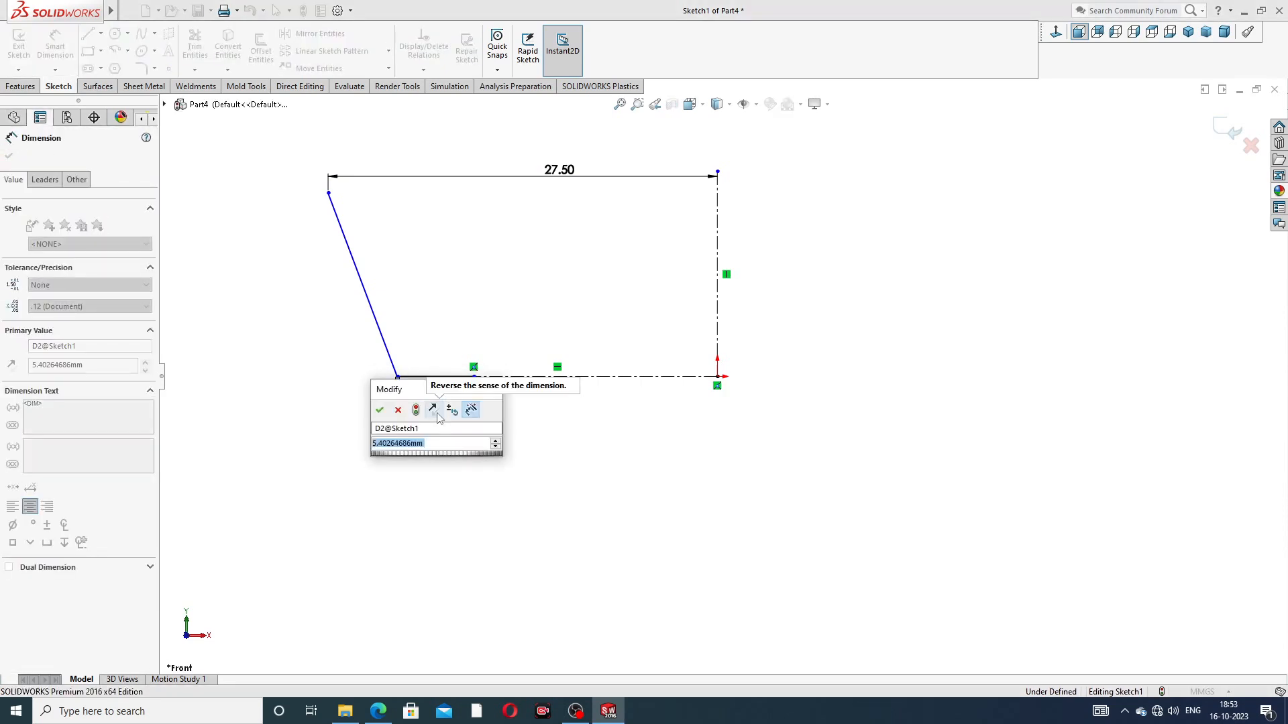
type("3.5")
key("Return")
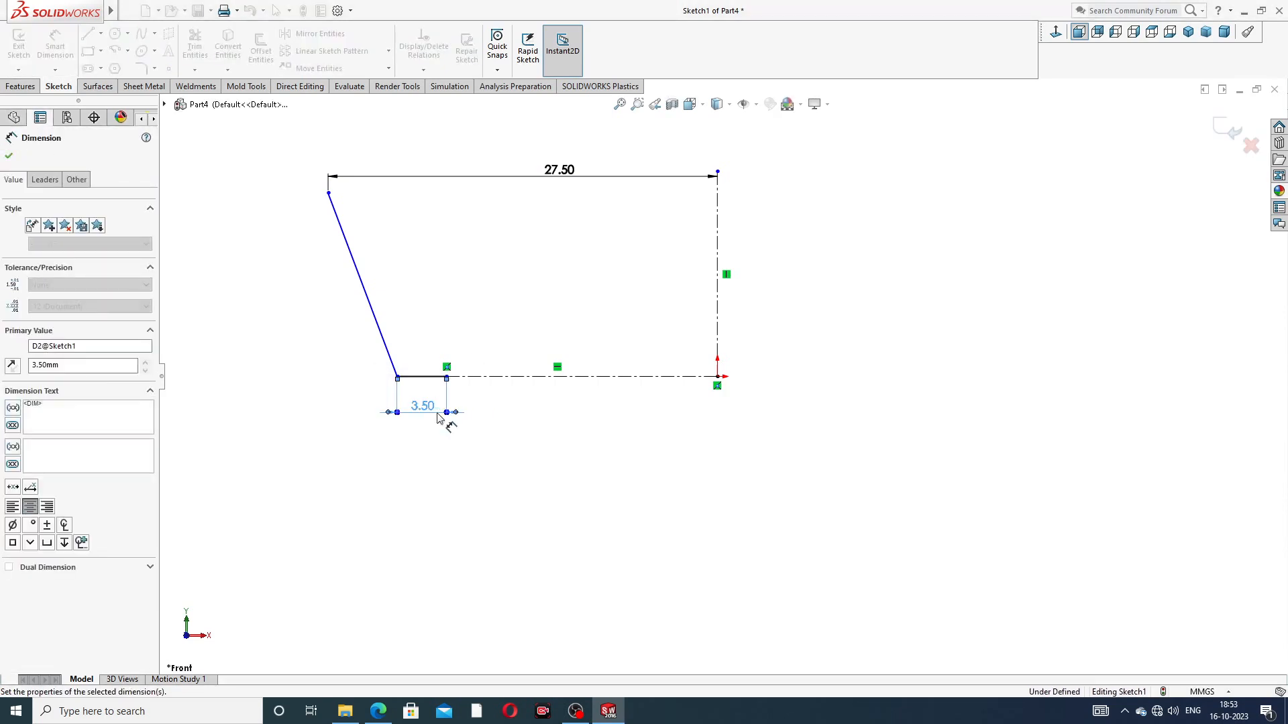
left_click(517, 453)
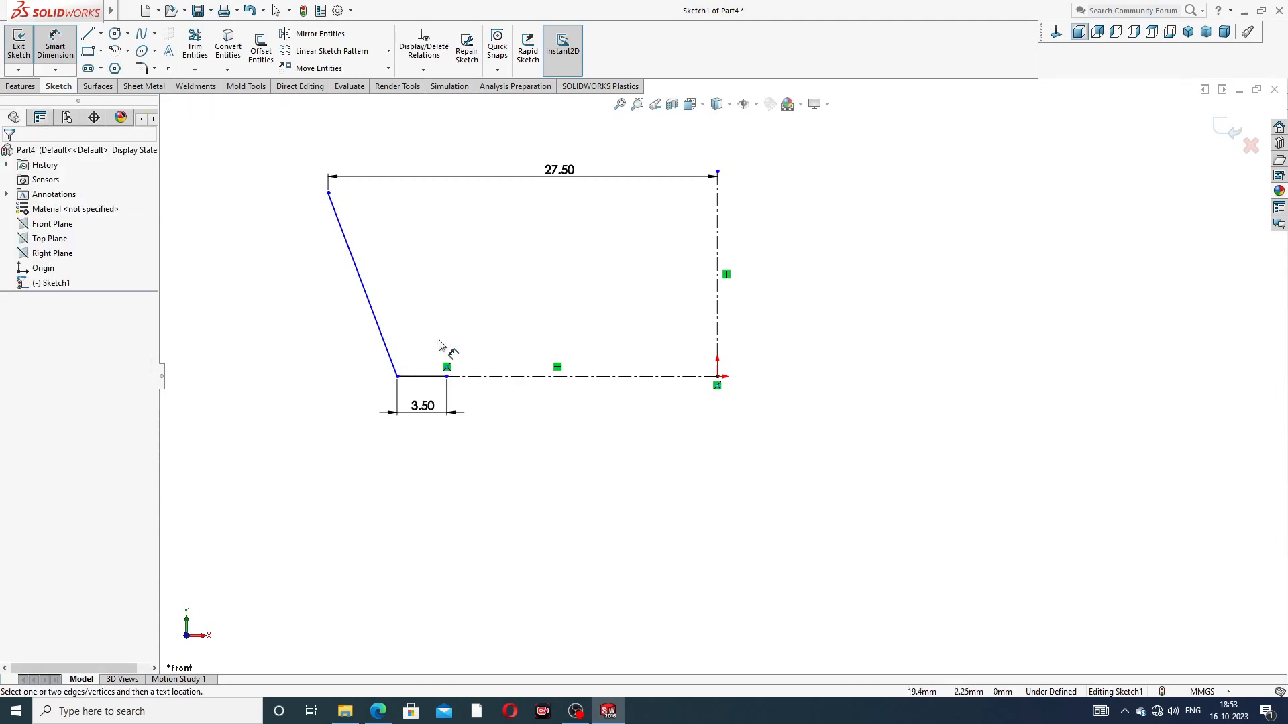
Step: Dimension the vertical height between the slanted line's two endpoints as 16.23 mm
left_click(329, 193)
left_click(398, 377)
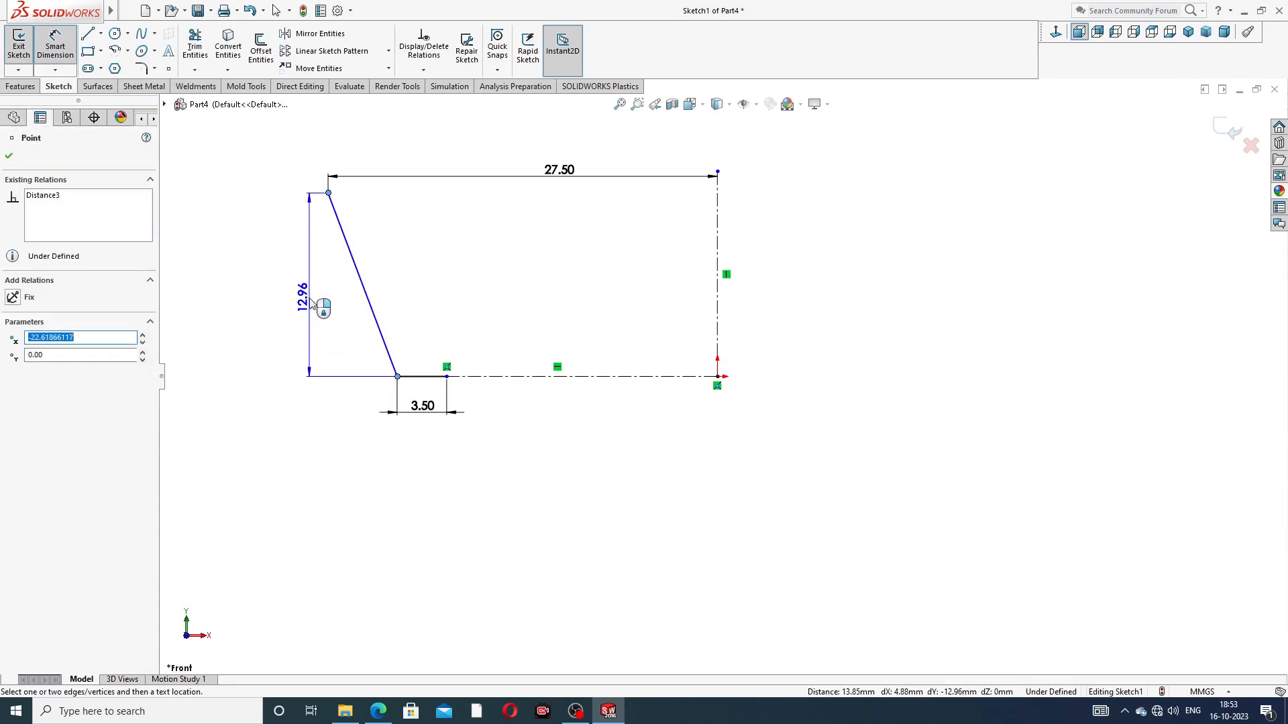
left_click(309, 302)
type("16.23")
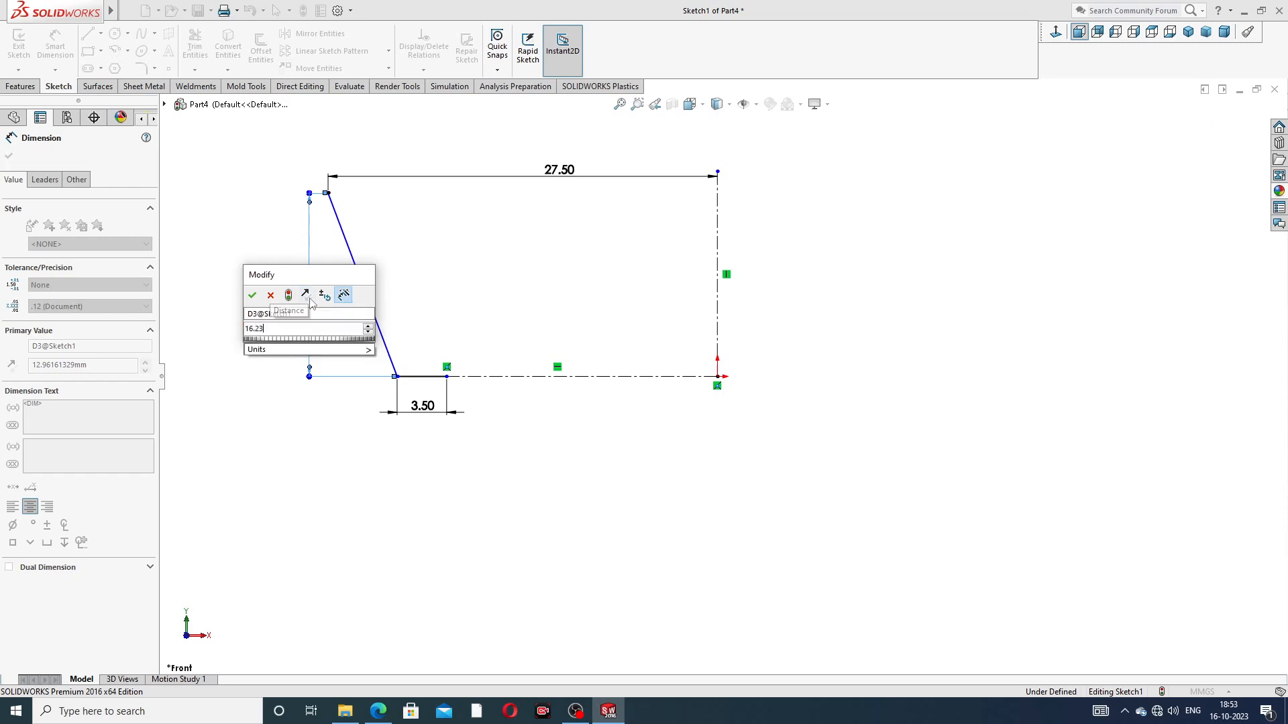
key("Return")
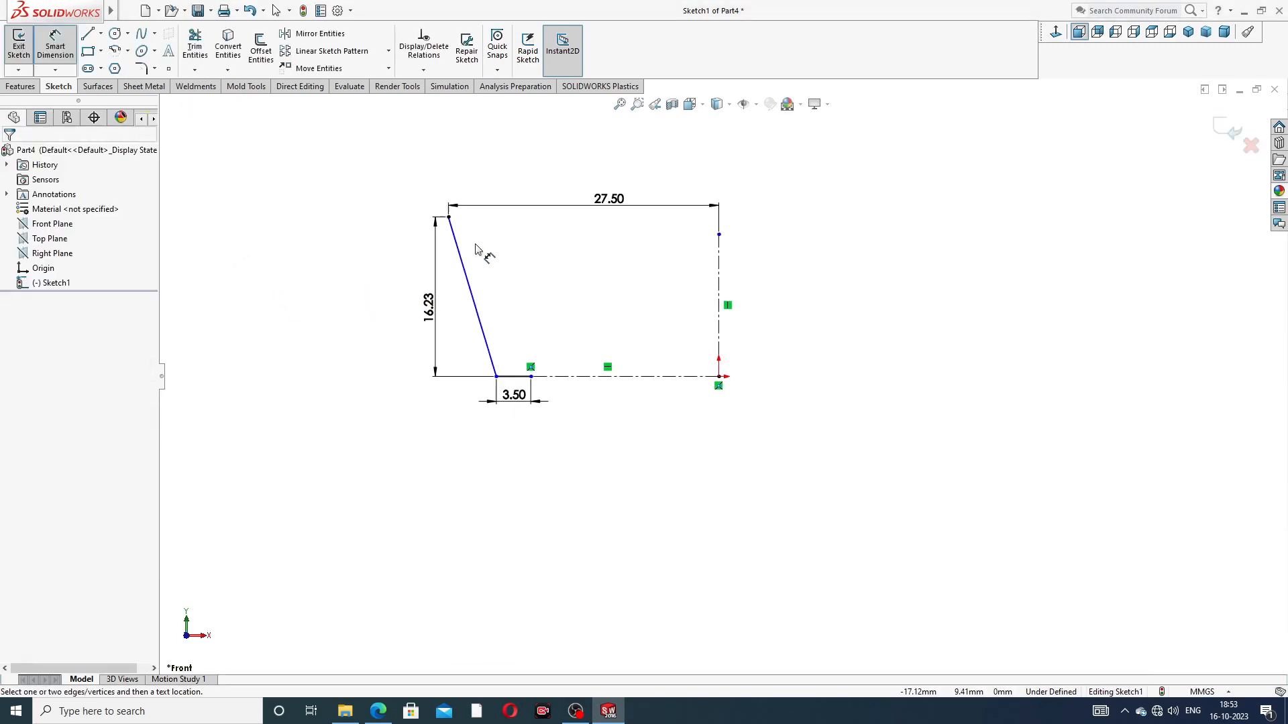
Step: Dimension the angle between the slanted line and the short horizontal line as 102.78° and place its text clear of the profile
scroll(486, 366, "down", 3)
left_click(526, 360)
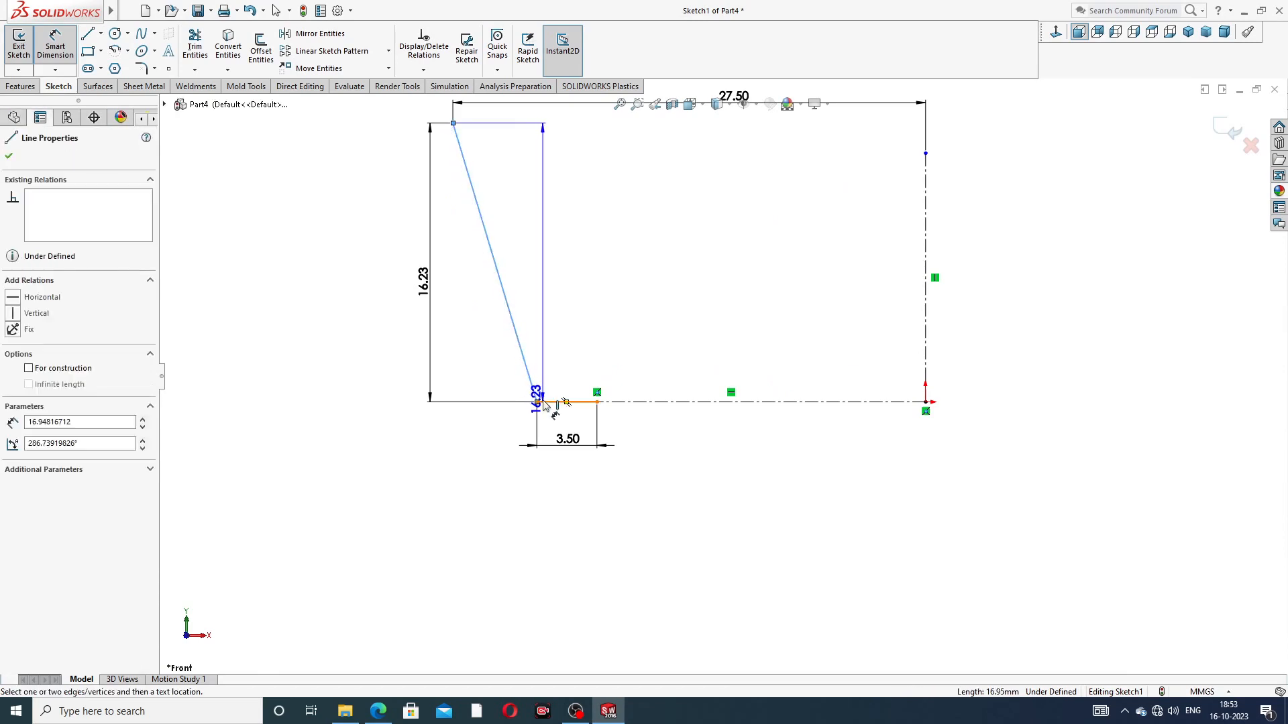
left_click(545, 403)
left_click(569, 368)
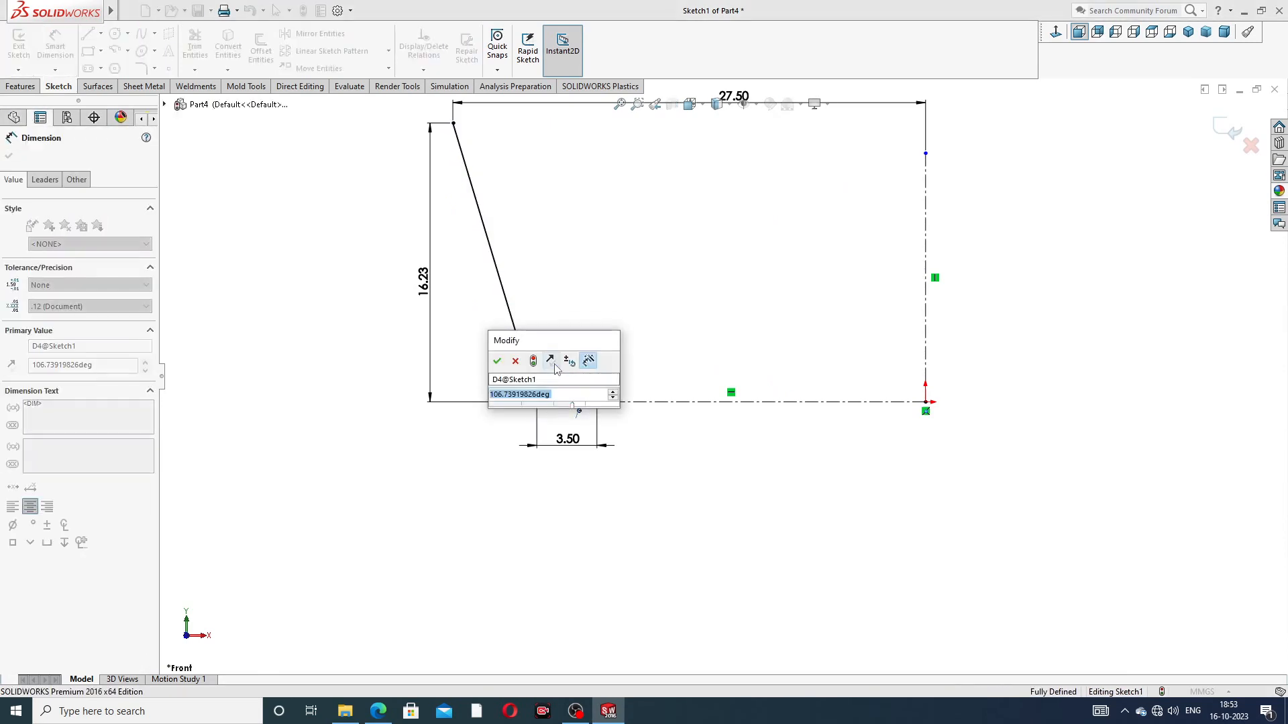
type("1")
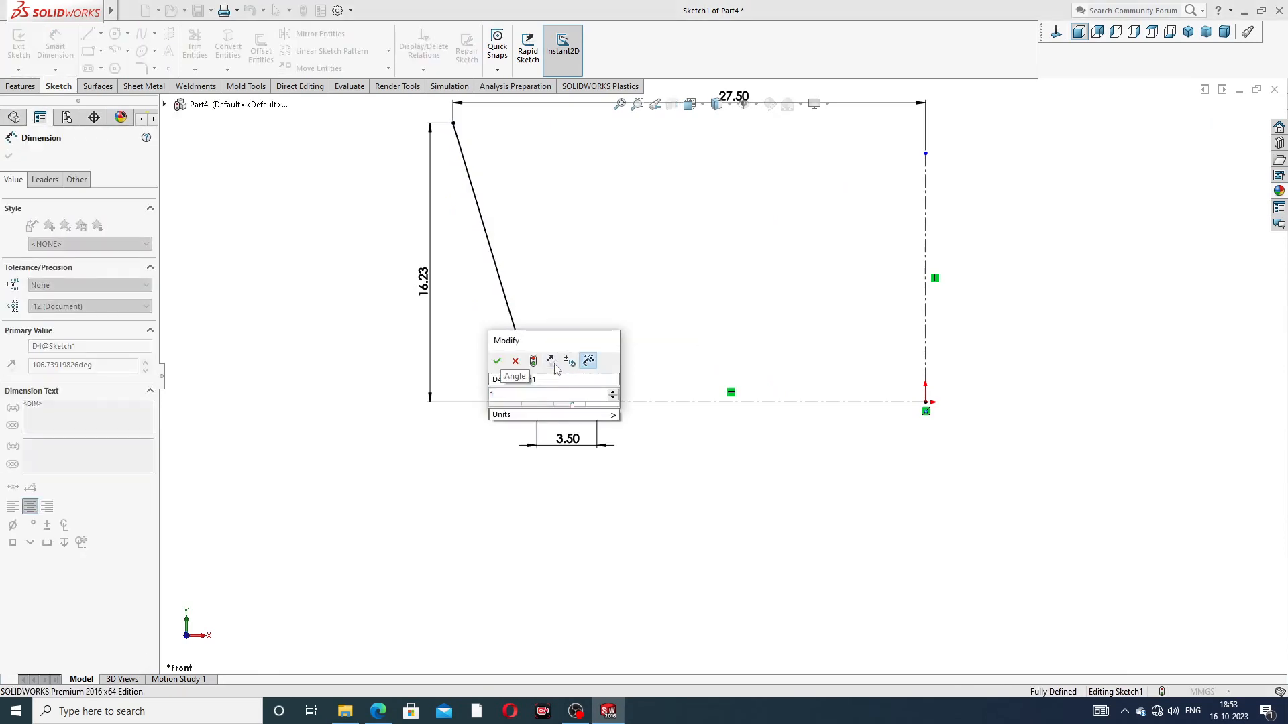
type("02.")
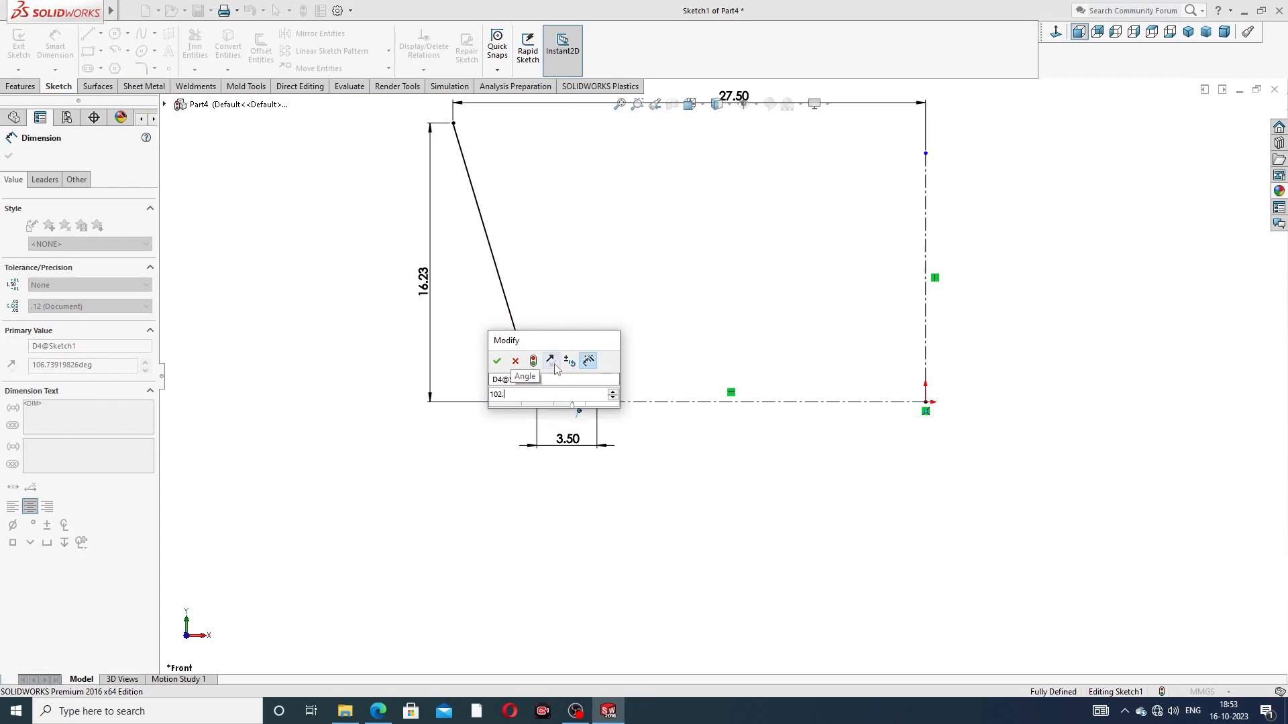
type("78")
key("Return")
left_click(586, 318)
left_click_drag(543, 359, 567, 347)
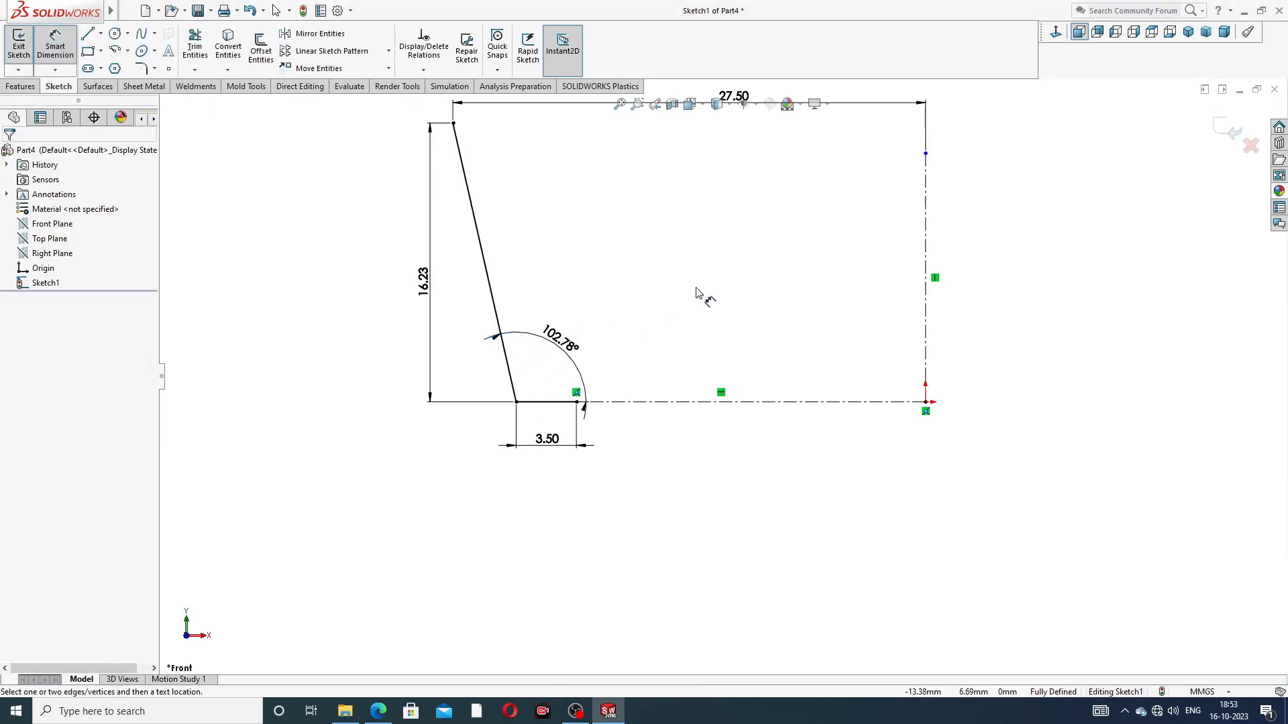
key("z")
Step: Consult the PART-04 cage drawing and round the corner between the slanted and short horizontal lines with a 1 mm sketch fillet
left_click(377, 711)
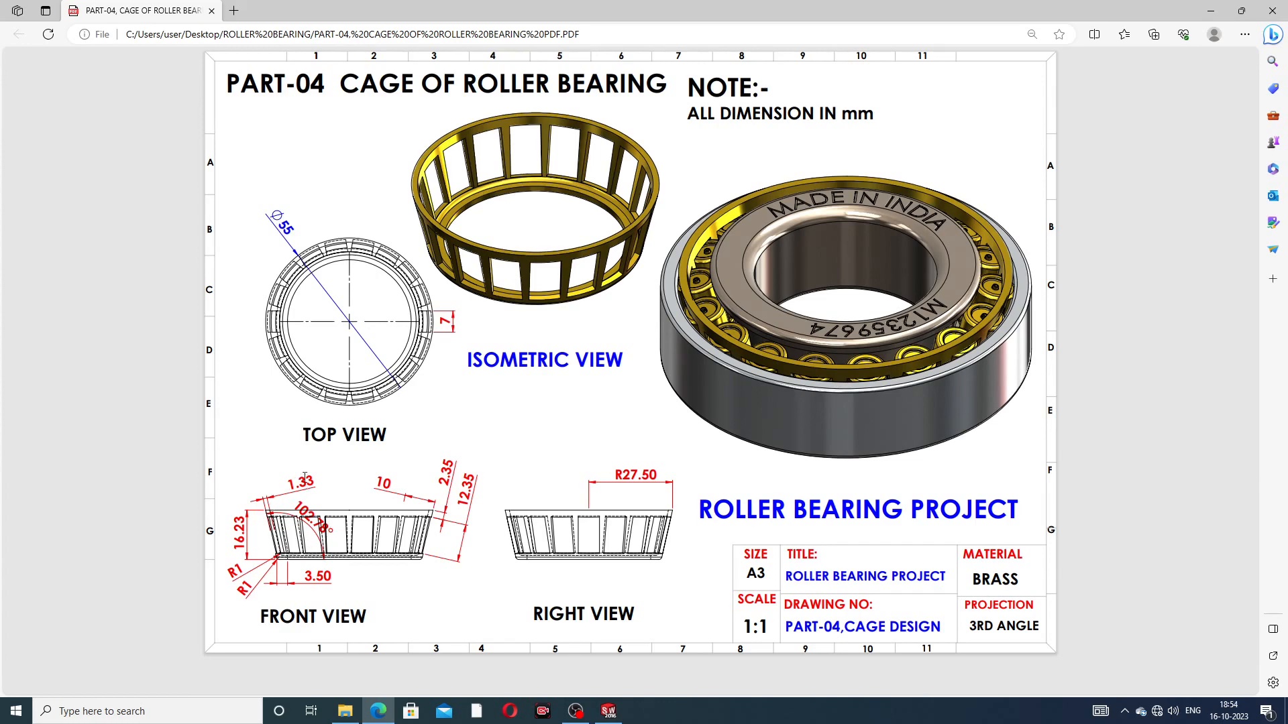
left_click(377, 713)
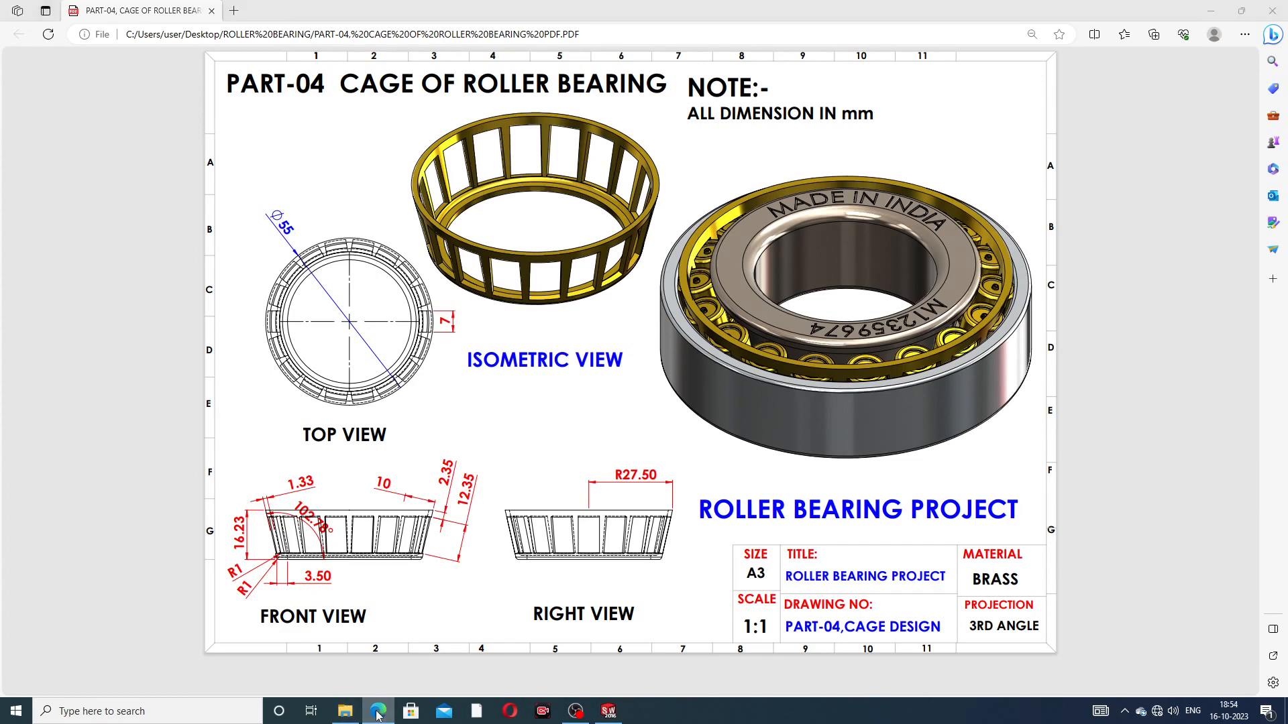
right_click(253, 164)
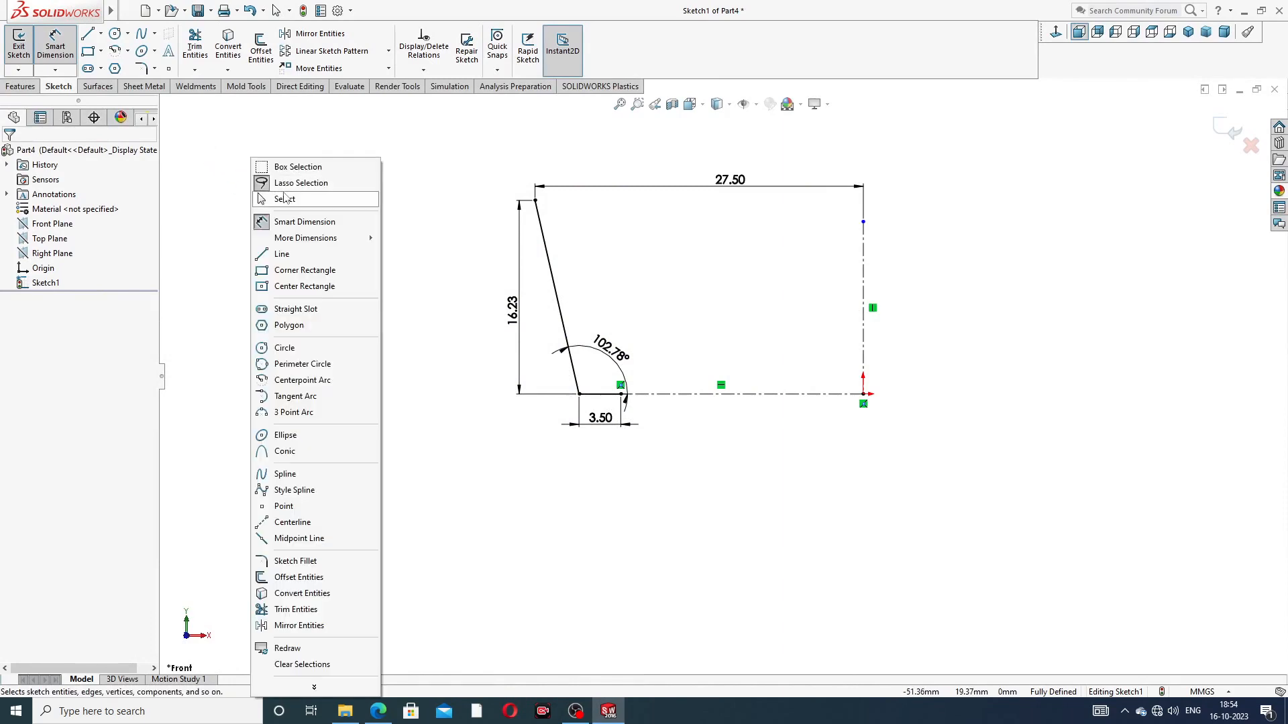
left_click(285, 195)
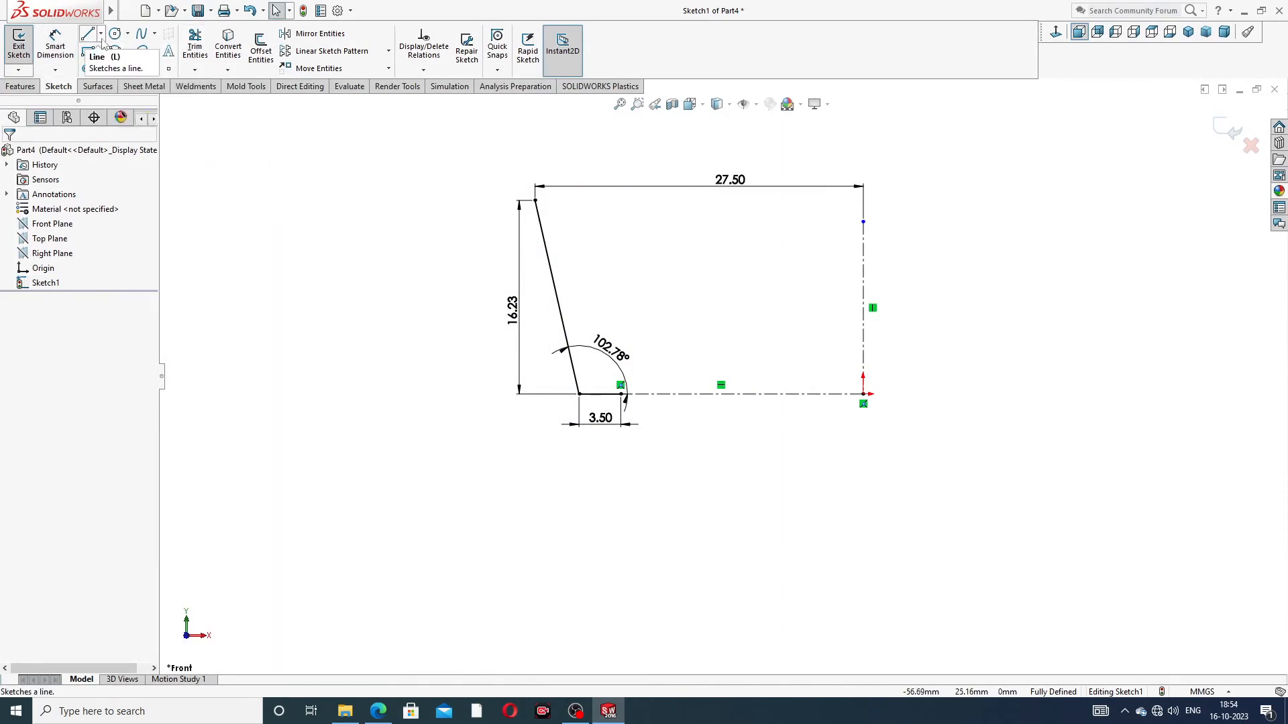
left_click(154, 68)
left_click(175, 86)
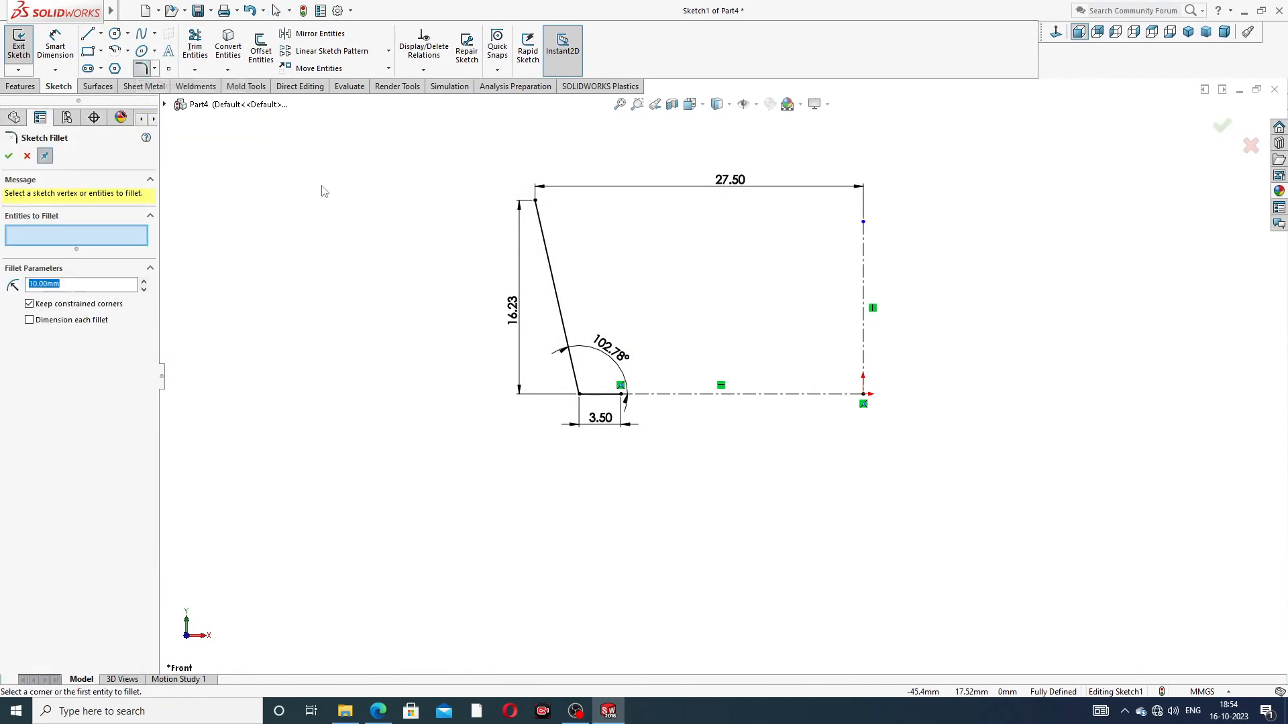
type("1")
left_click(580, 392)
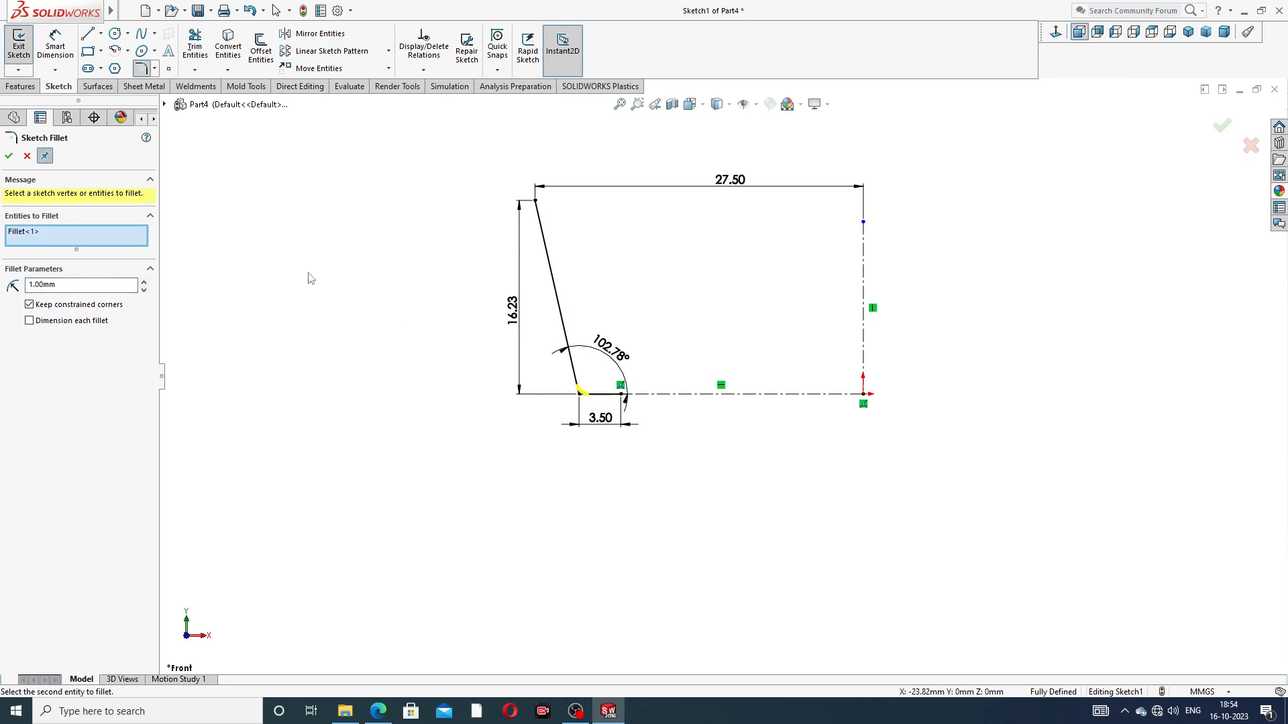
left_click(9, 156)
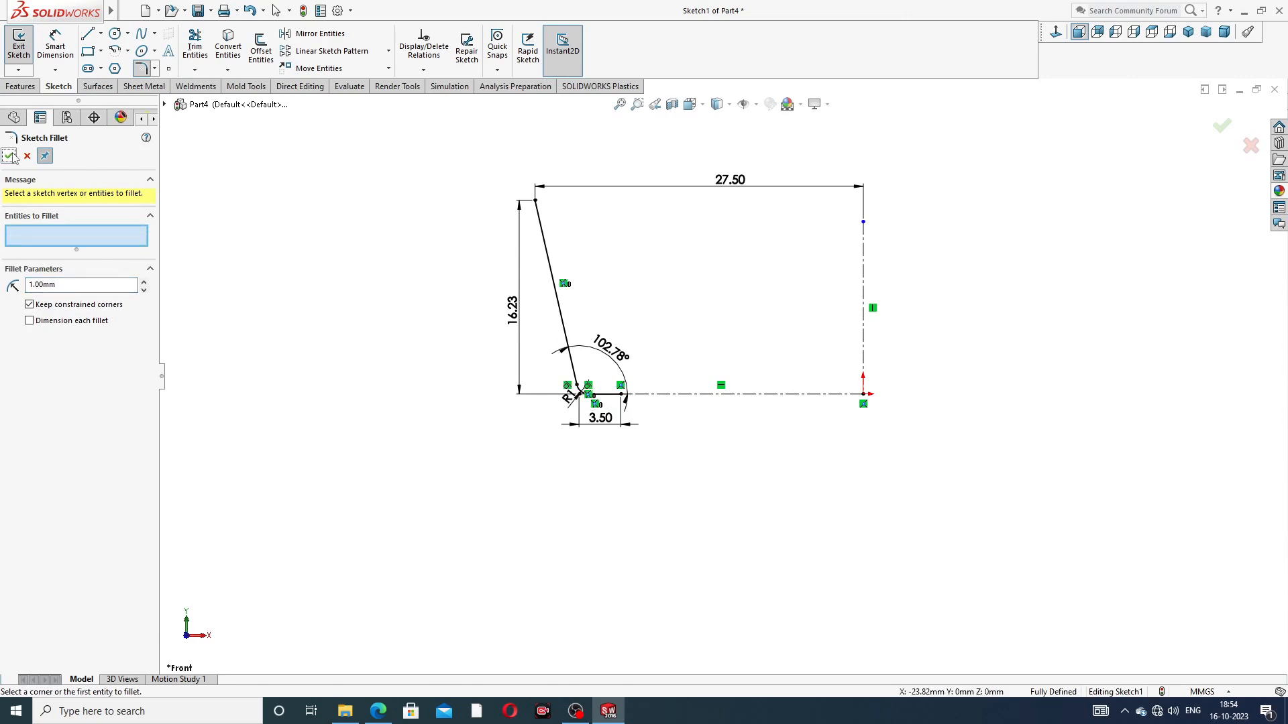
left_click(10, 155)
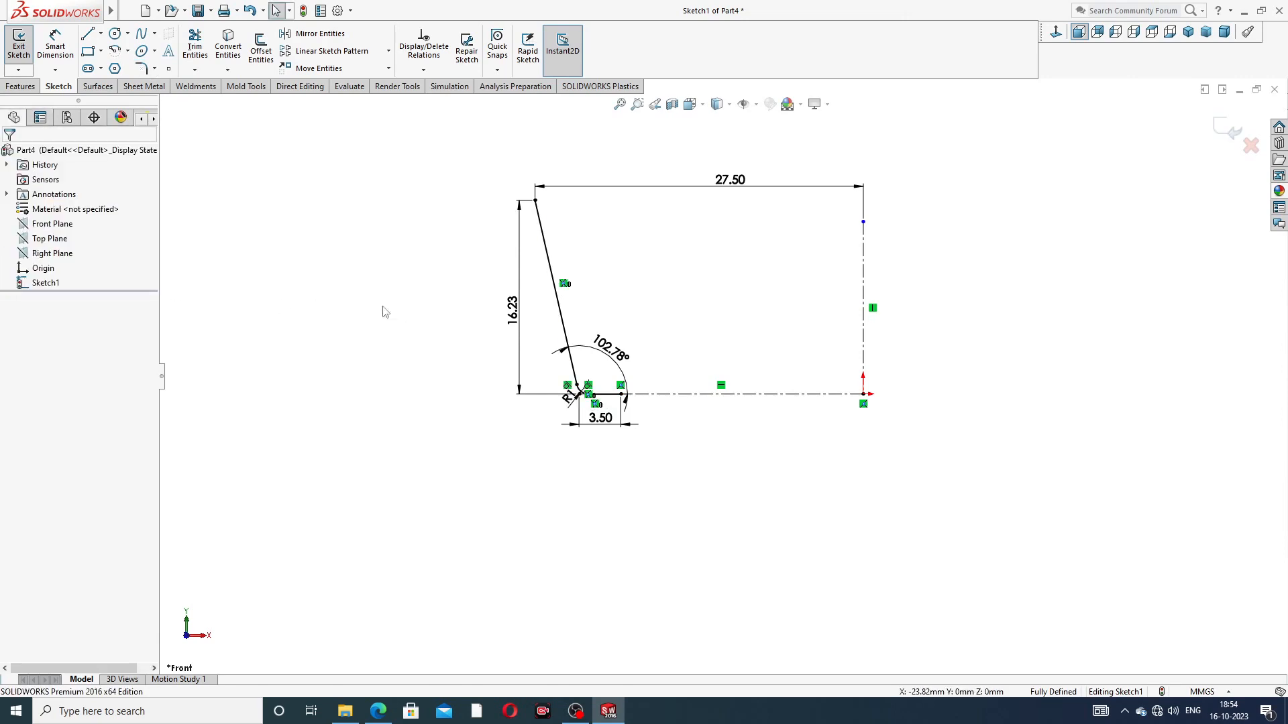
Step: Reposition the corner fillet's radius dimension outside the profile, clear of the corner
scroll(584, 386, "down", 2)
left_click_drag(578, 411, 565, 436)
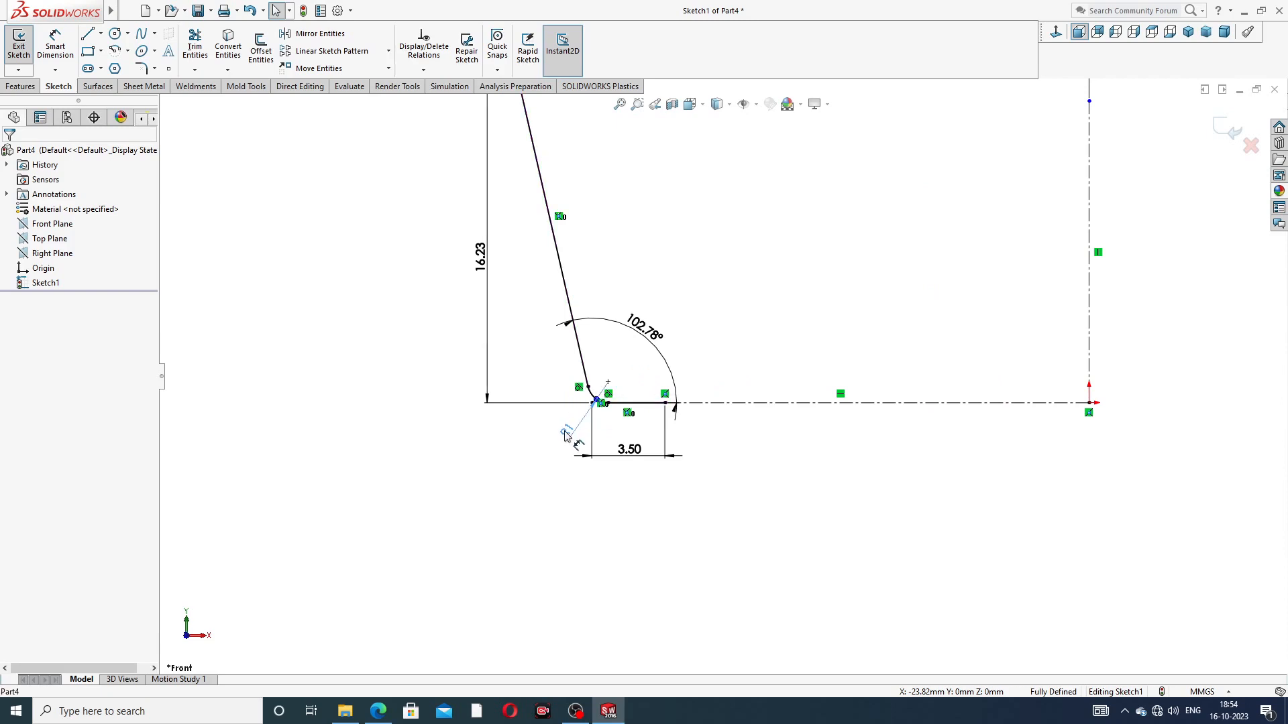
left_click(506, 463)
scroll(526, 309, "up", 3)
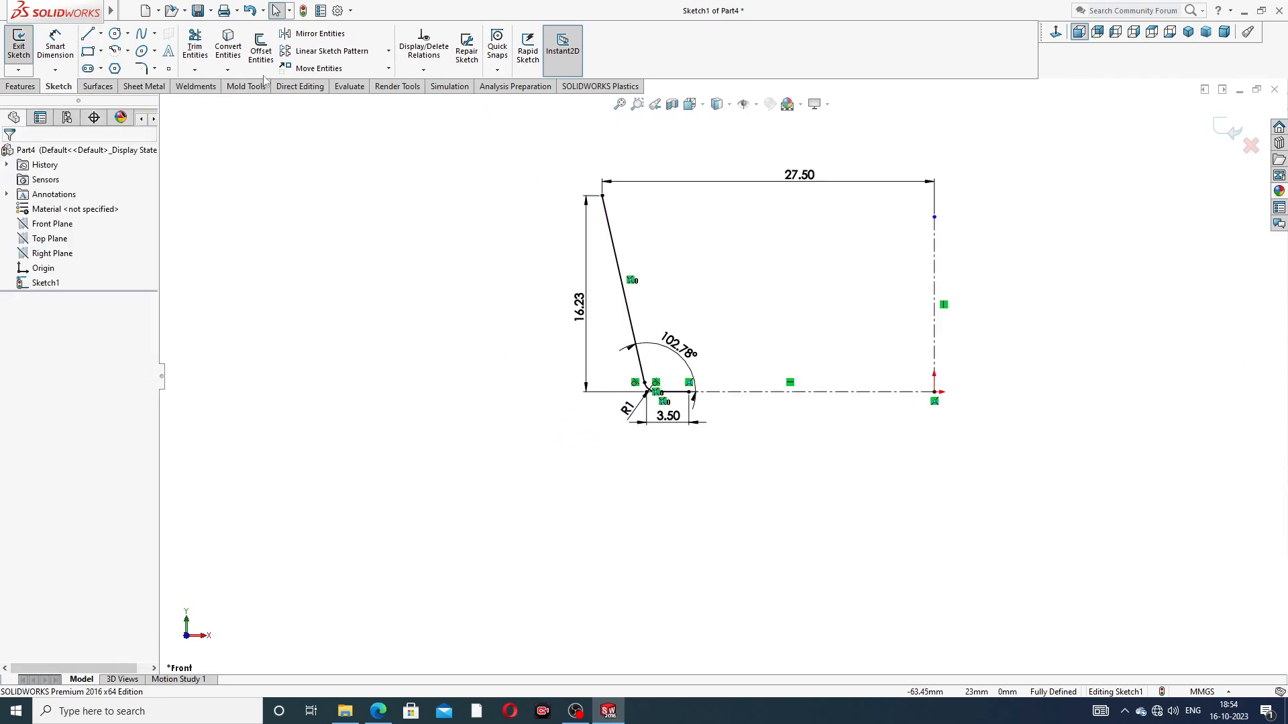
Step: Offset the filleted line chain 1.33 mm toward the inside of the profile and move the offset dimension clear of the lines
left_click(226, 53)
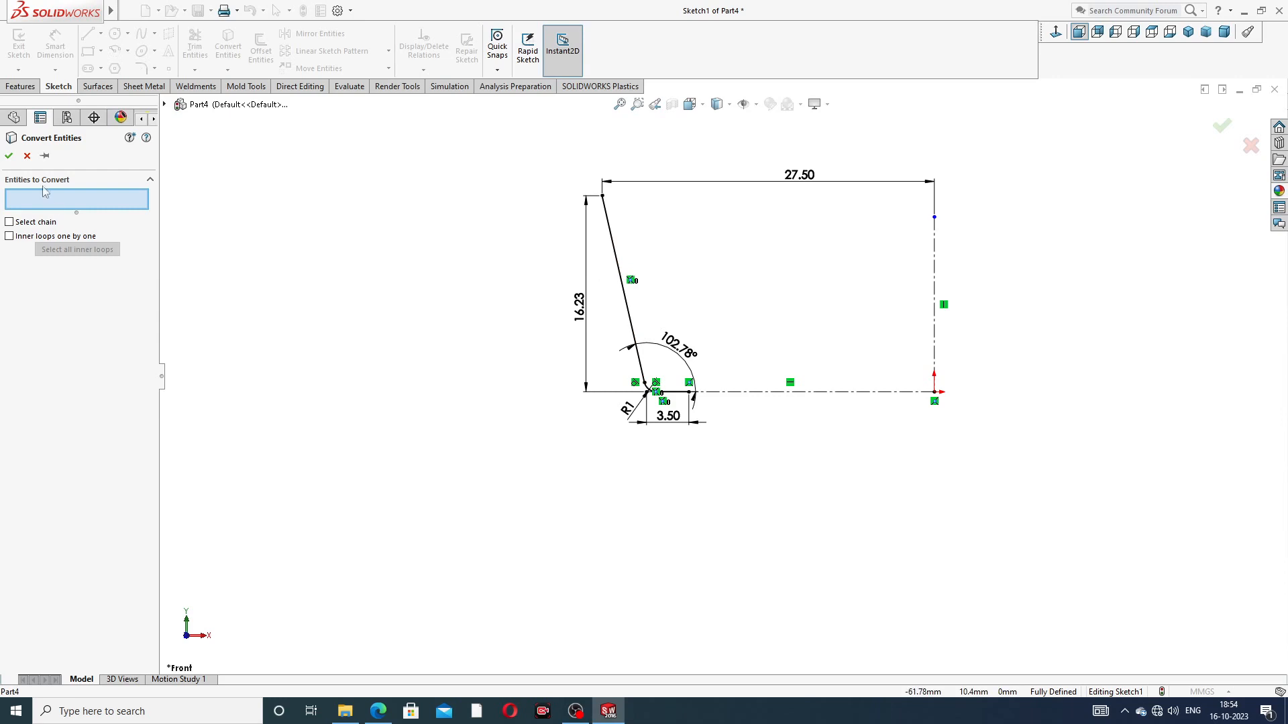
left_click(27, 156)
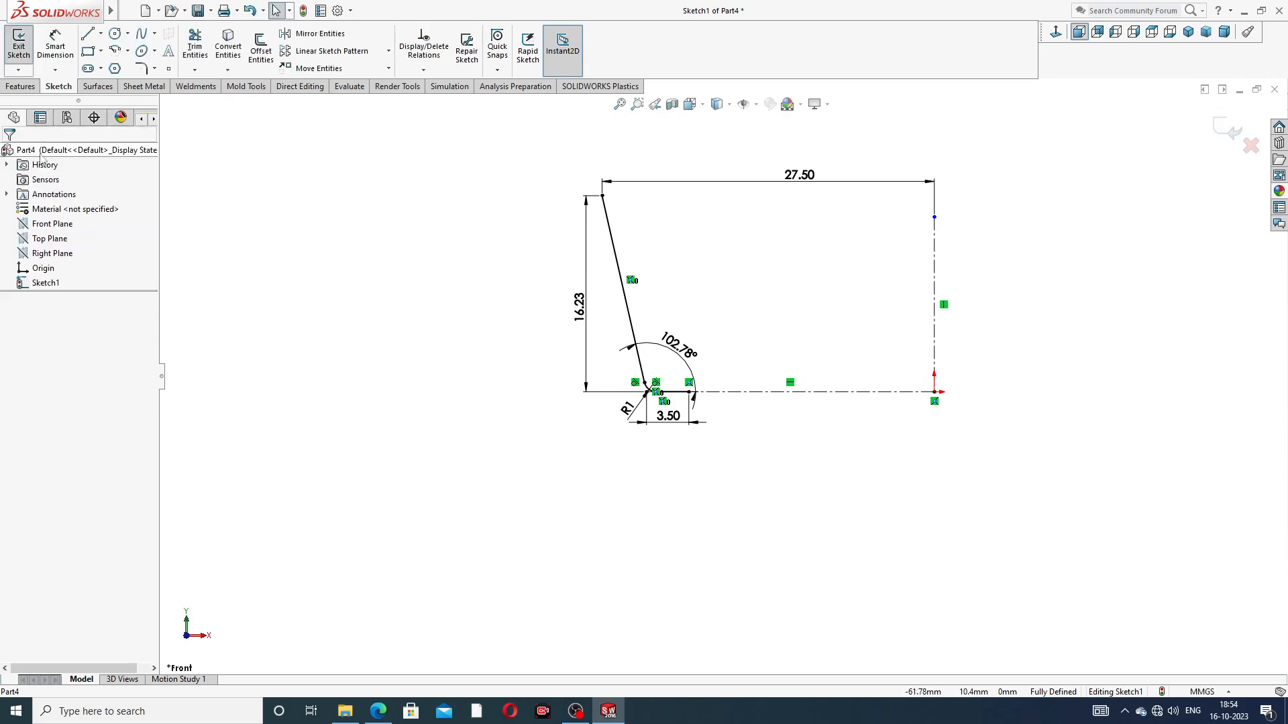
left_click(266, 55)
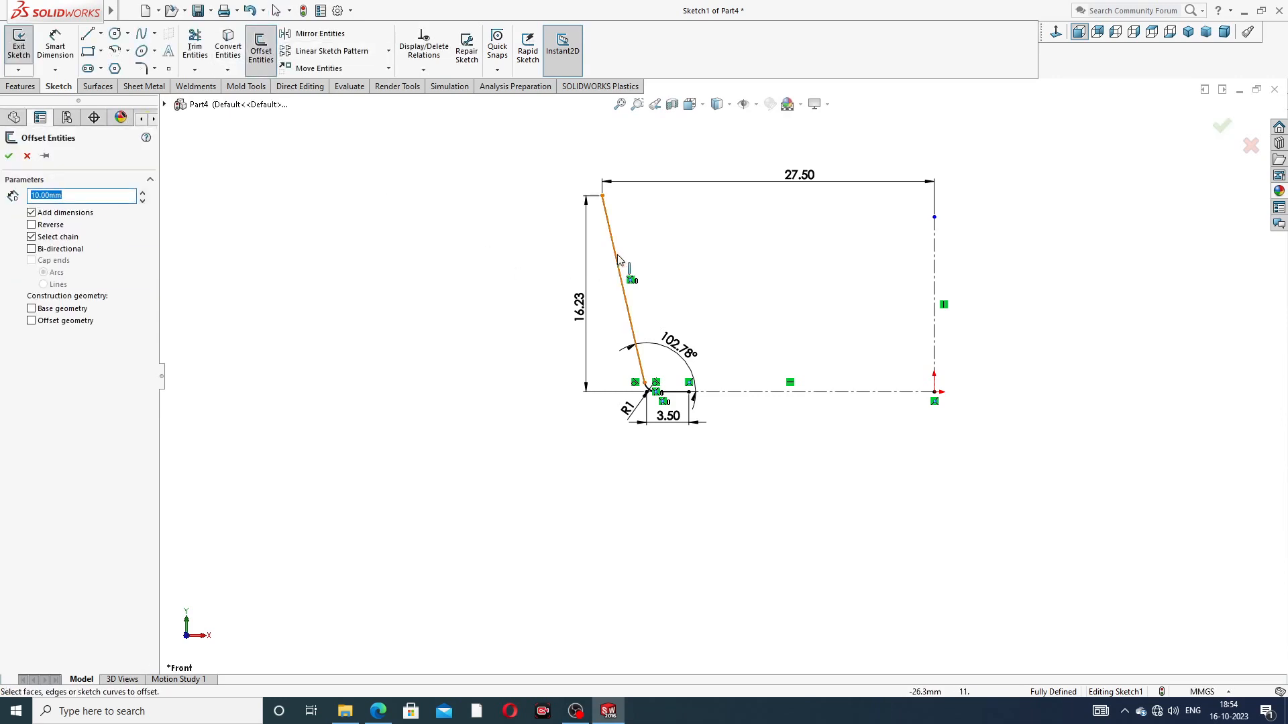
left_click(617, 263)
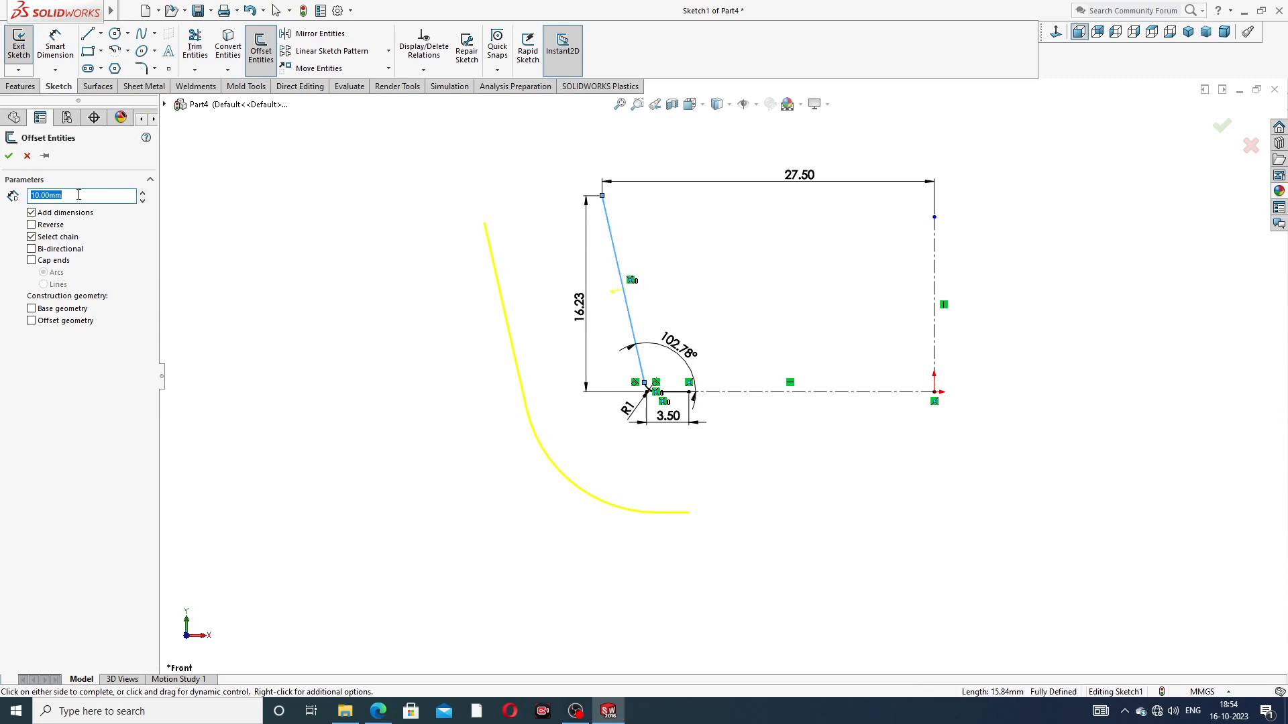
type("1.33")
key("Return")
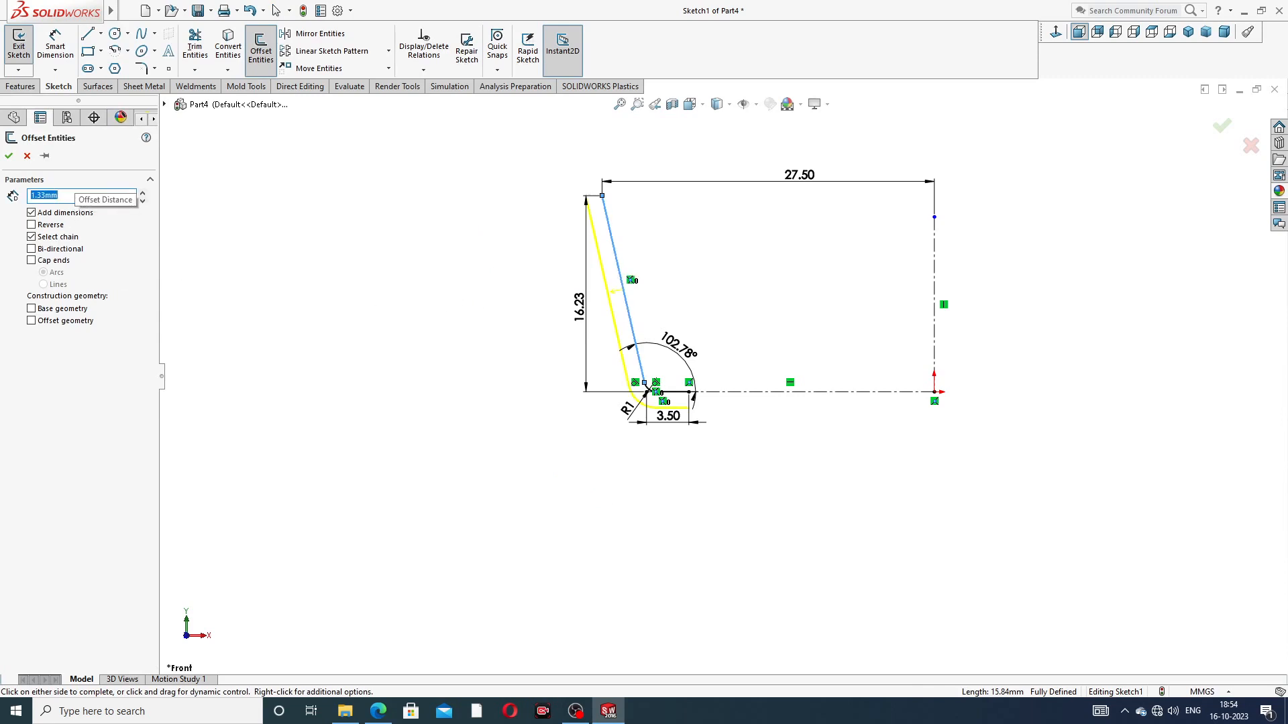
left_click(51, 226)
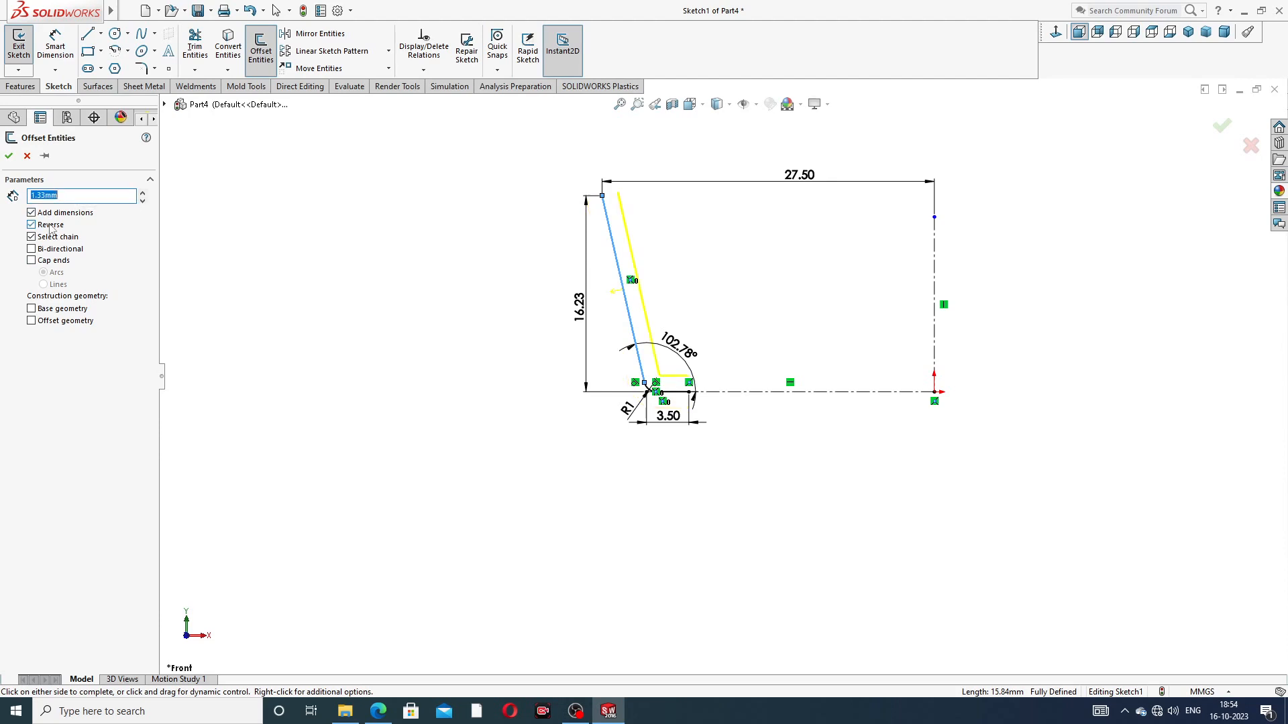
left_click(9, 155)
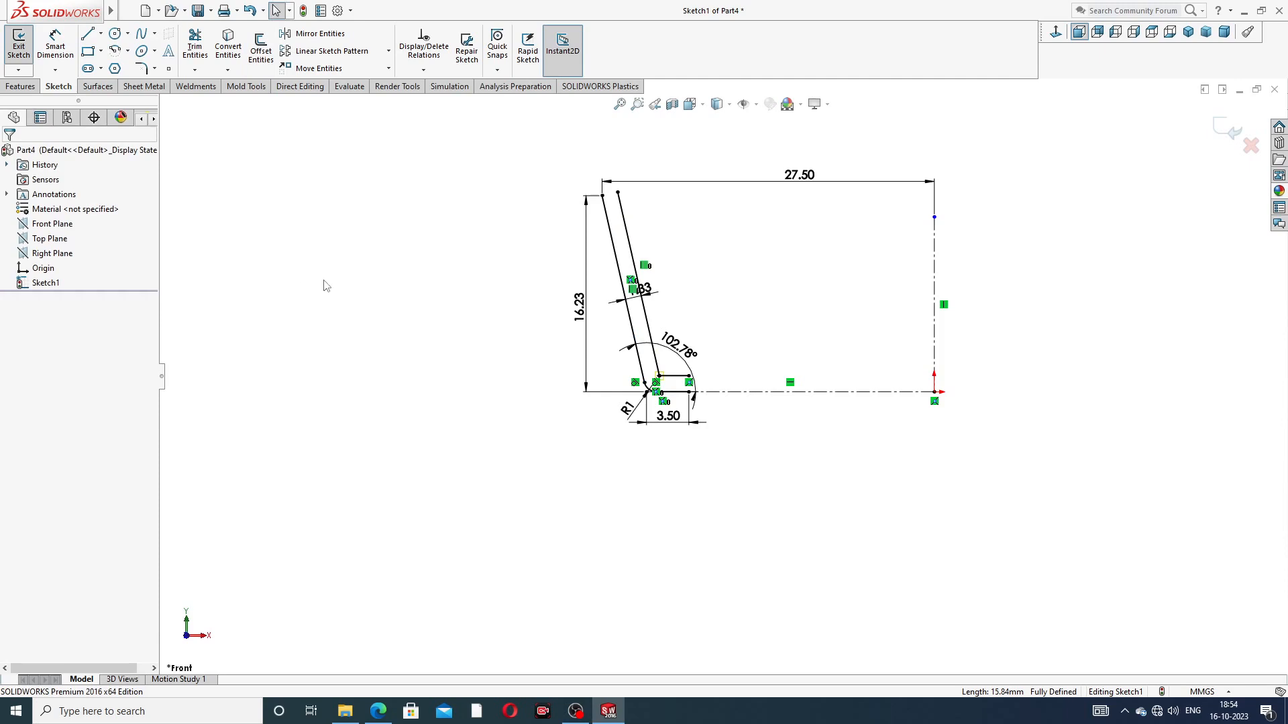
left_click_drag(646, 288, 679, 289)
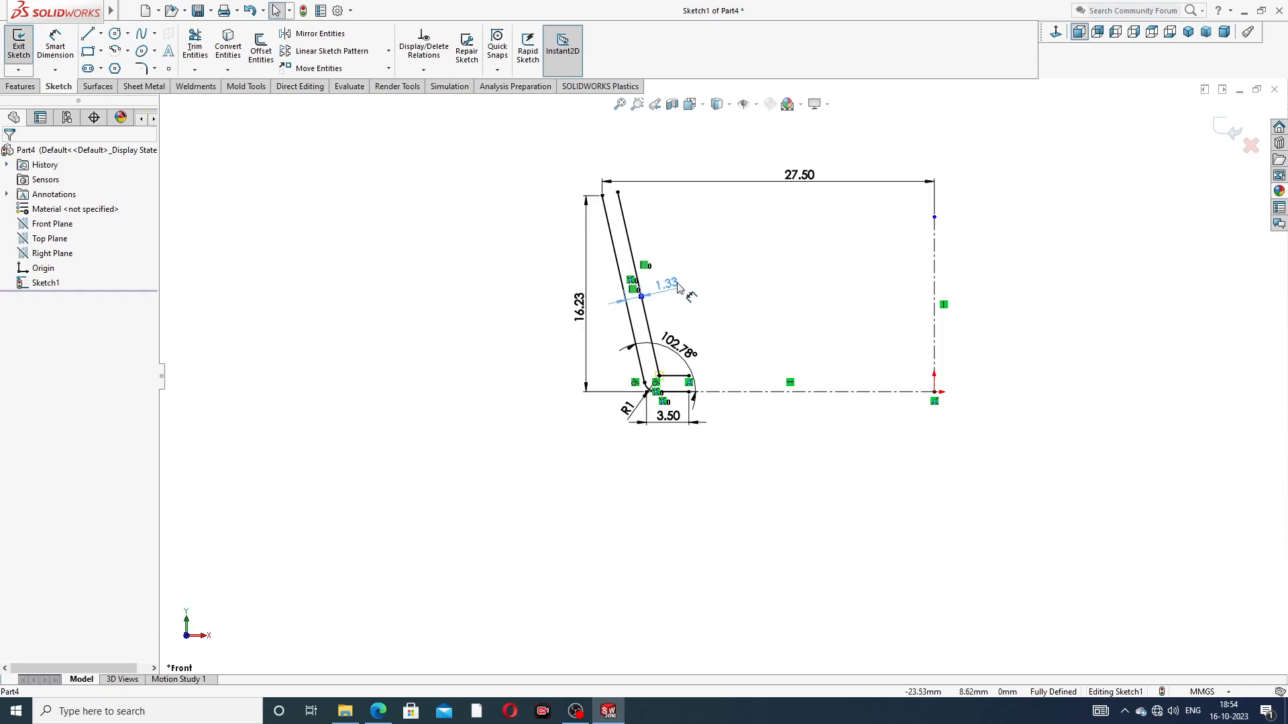
scroll(679, 384, "down", 3)
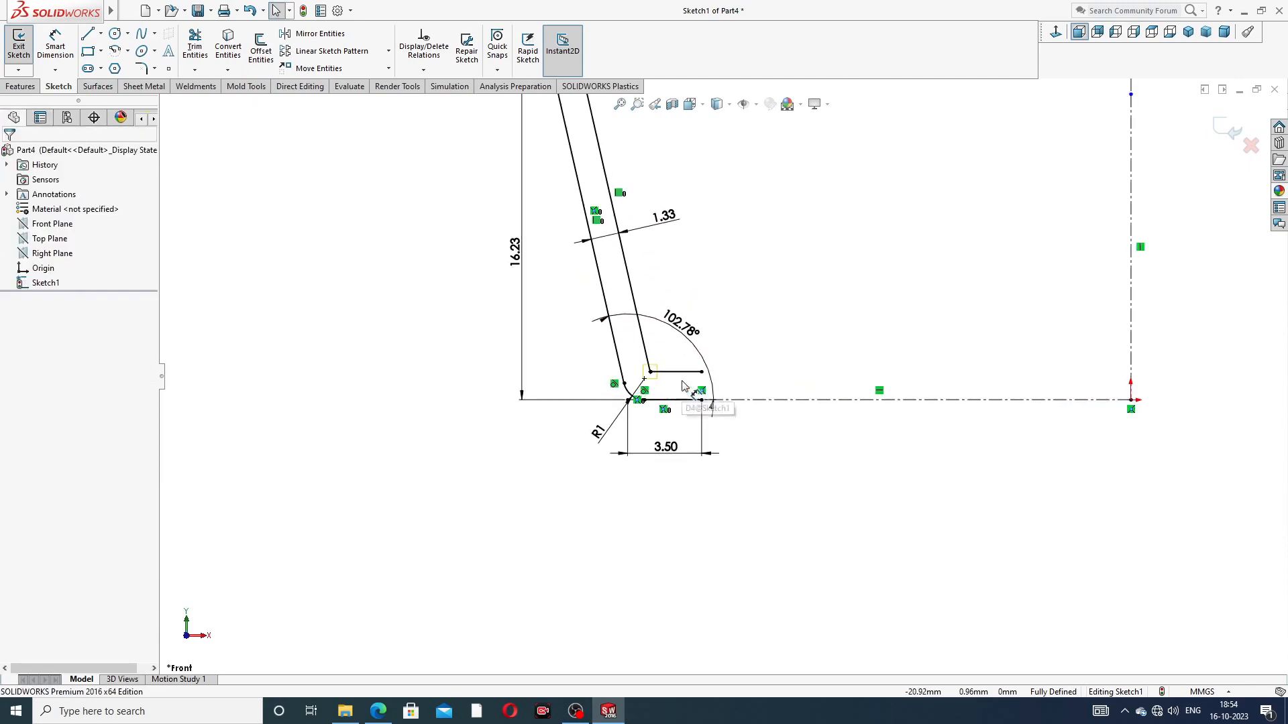
Step: Close the profile's short horizontal leg with a vertical line joining the free ends of the inner and outer lines
scroll(737, 375, "up", 2)
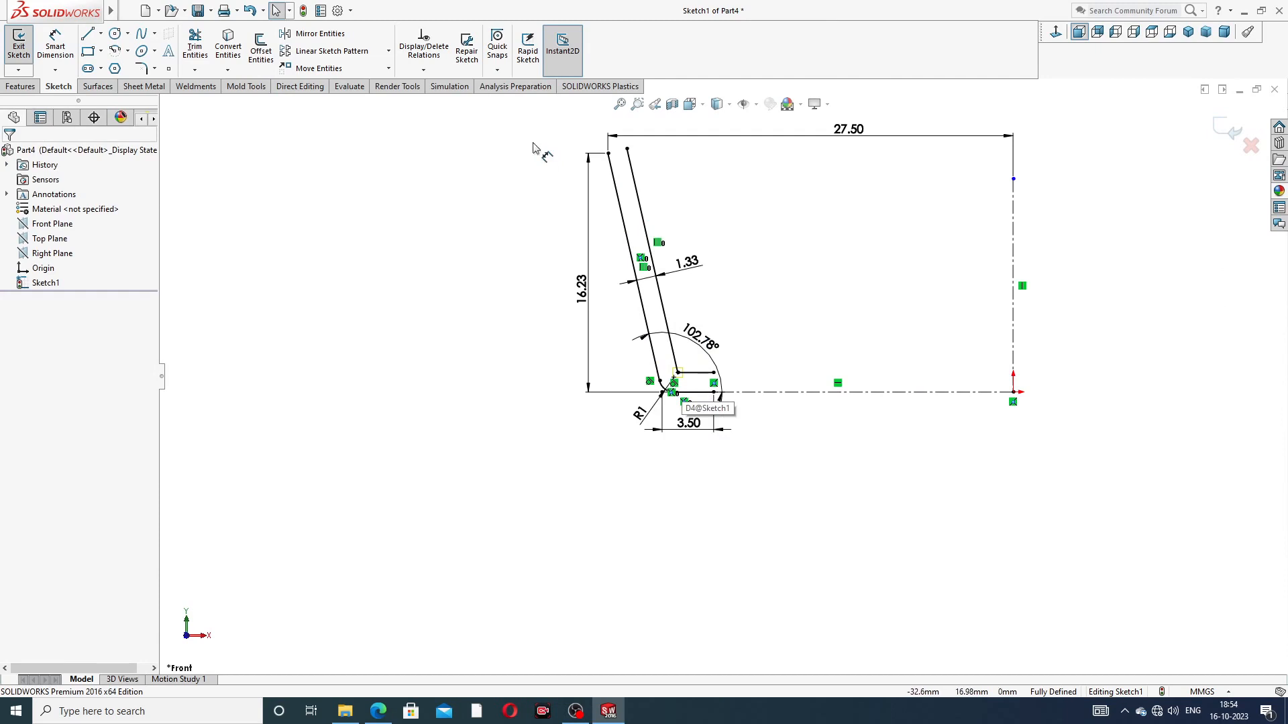
left_click(88, 35)
scroll(724, 377, "down", 3)
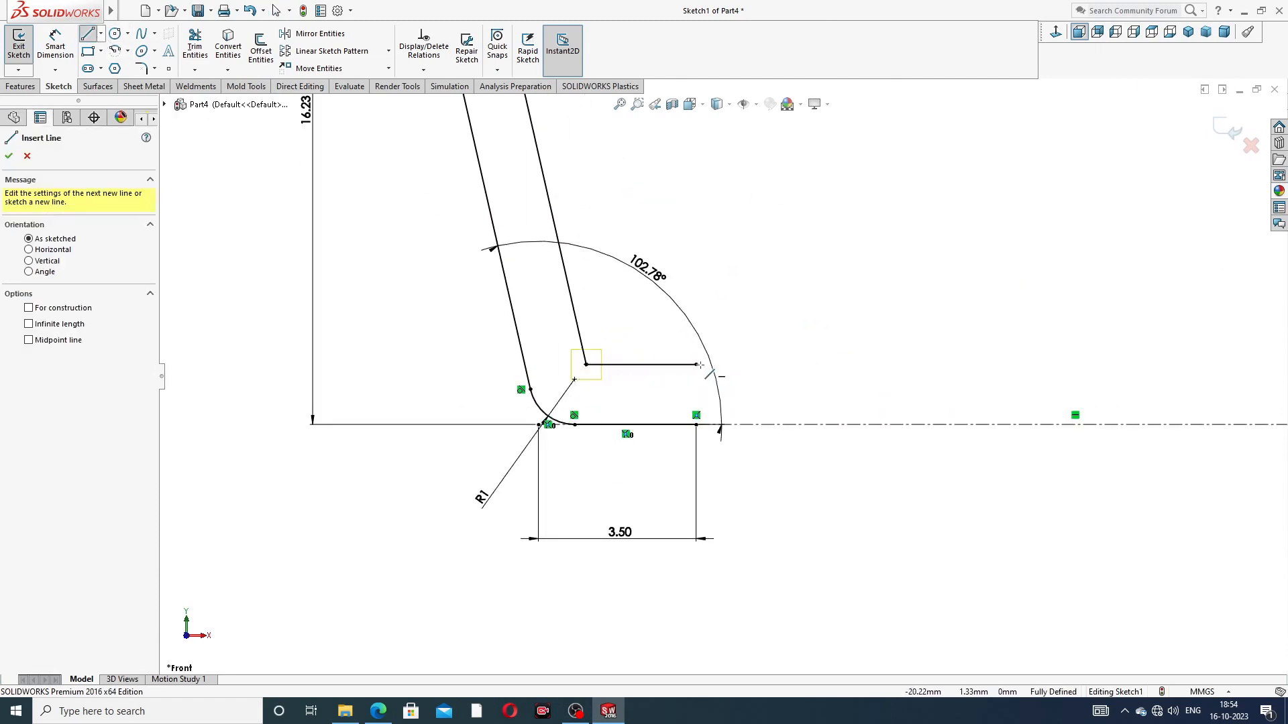
left_click(696, 365)
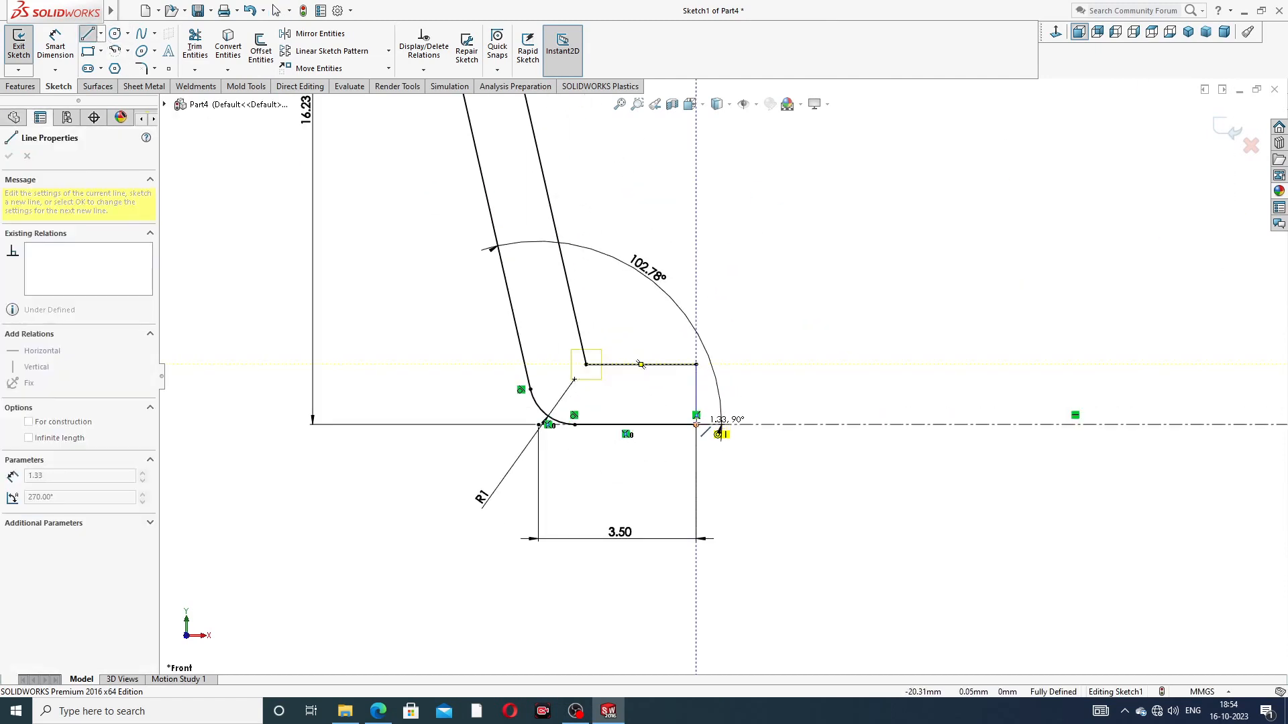
double_click(696, 394)
scroll(636, 180, "up", 5)
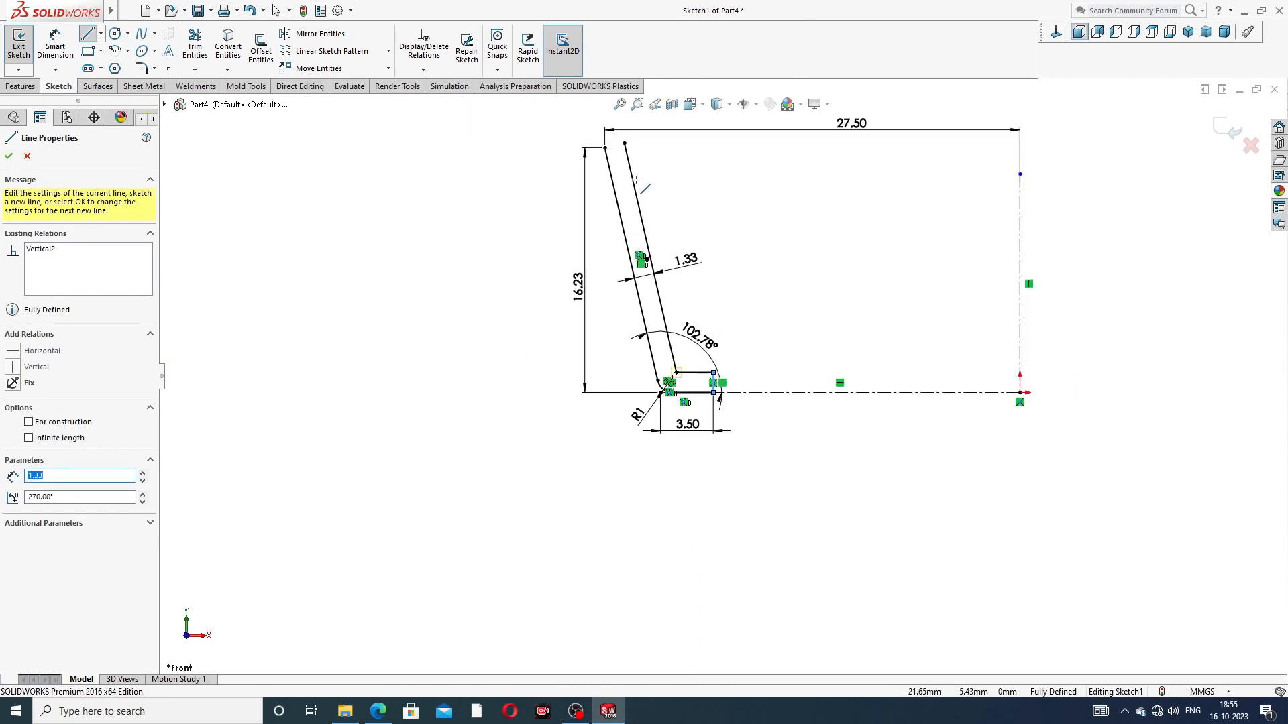
Step: Draw a horizontal line from the outer slanted line's upper endpoint across to the inner slanted line
scroll(622, 159, "down", 3)
scroll(623, 159, "down", 3)
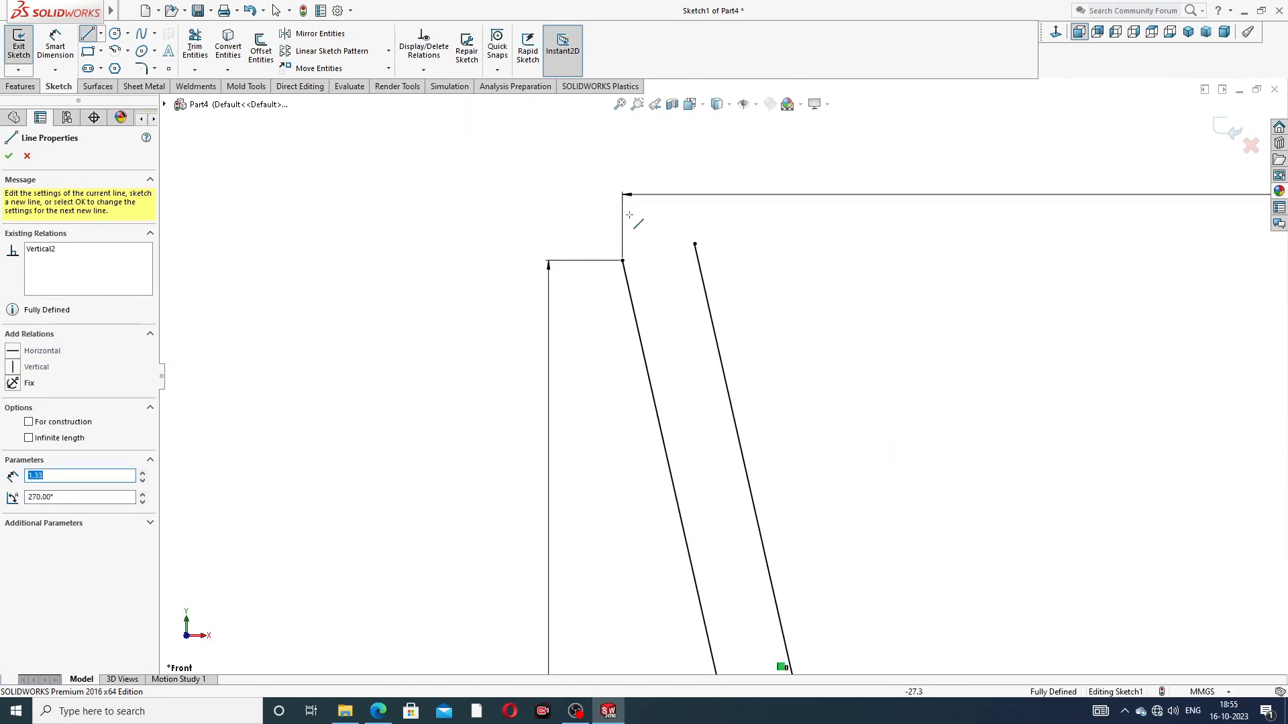
left_click(623, 260)
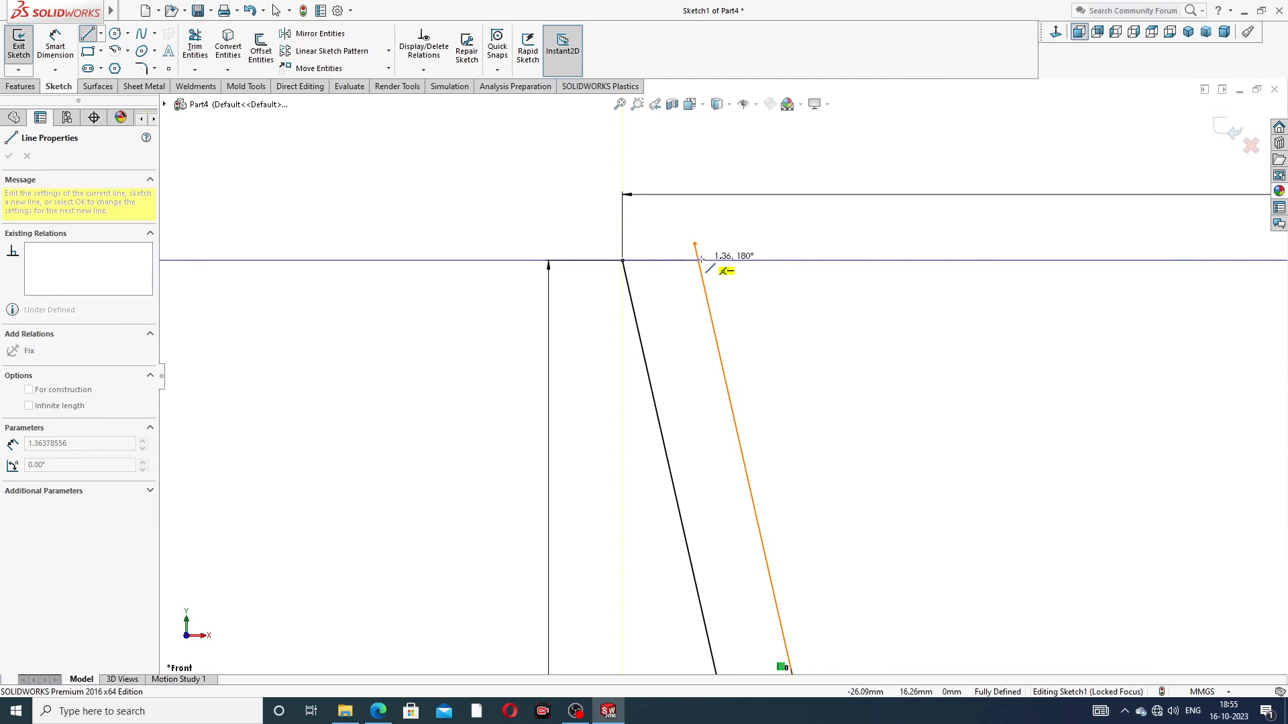
left_click(699, 260)
right_click(771, 245)
left_click(774, 251)
scroll(697, 250, "down", 2)
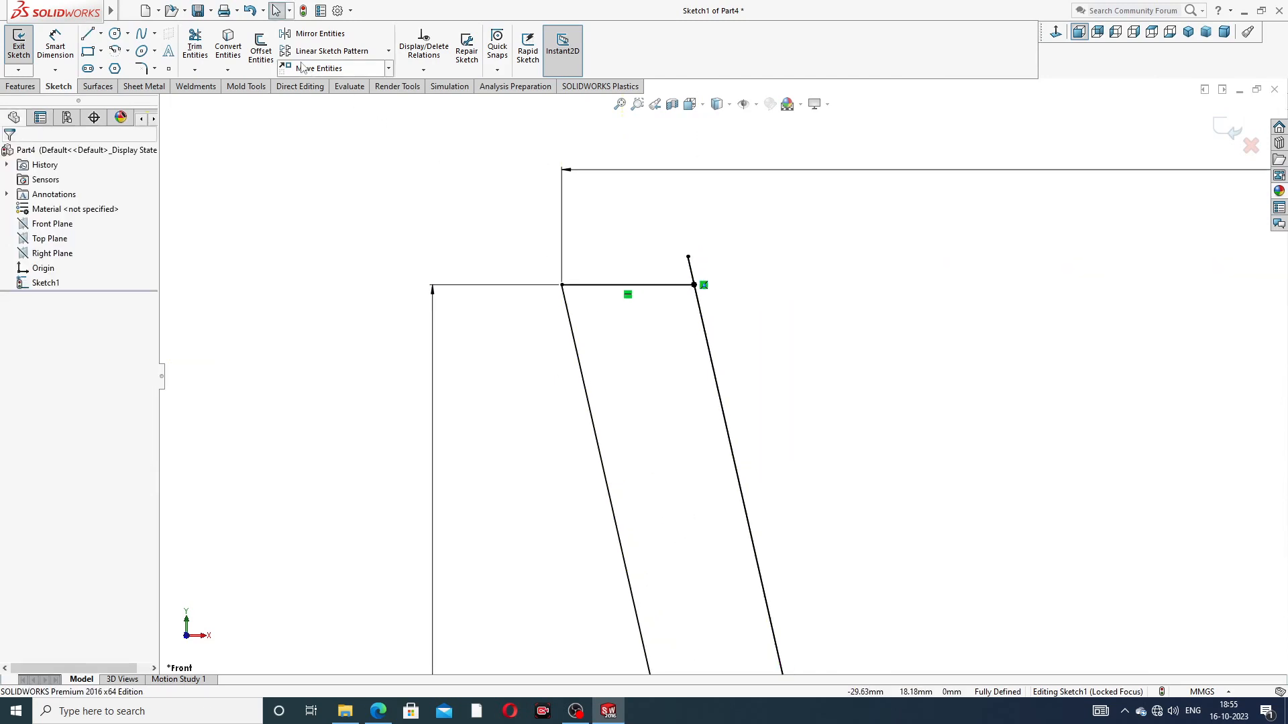
Step: Trim away the inner slanted line's stub projecting above the horizontal closing line
left_click(195, 47)
left_click(691, 270)
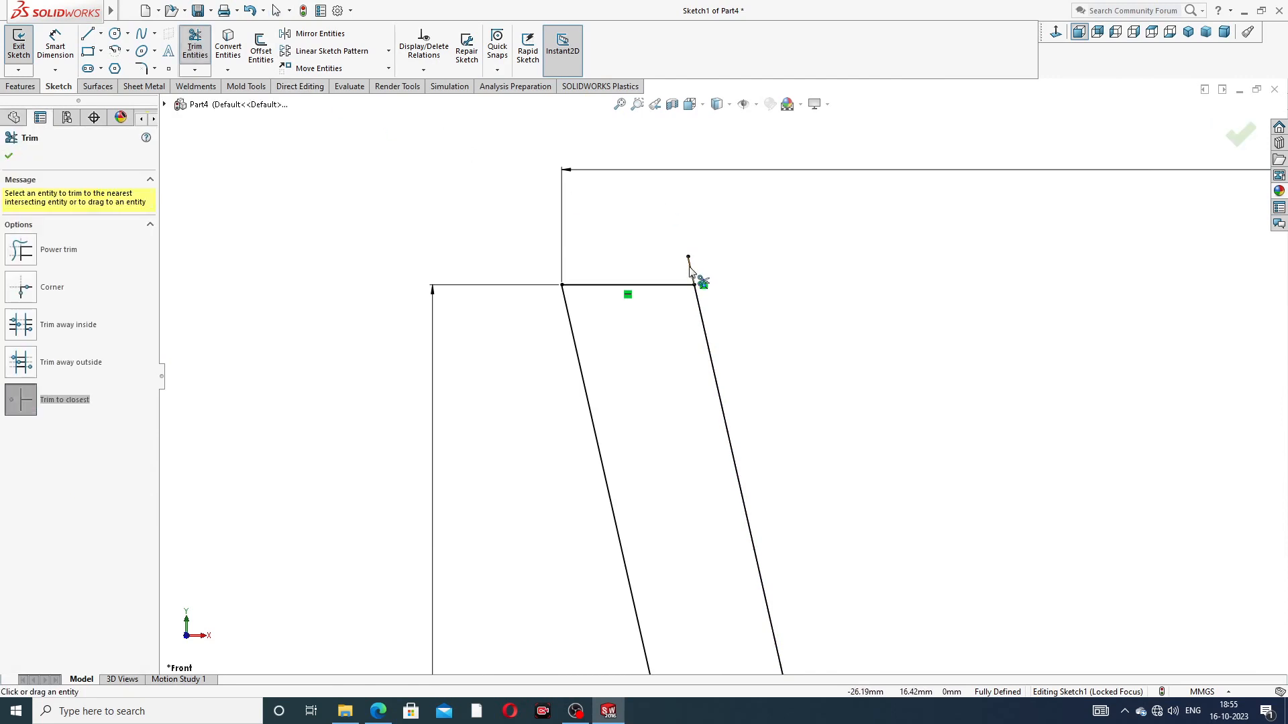
scroll(699, 288, "down", 2)
scroll(650, 264, "up", 6)
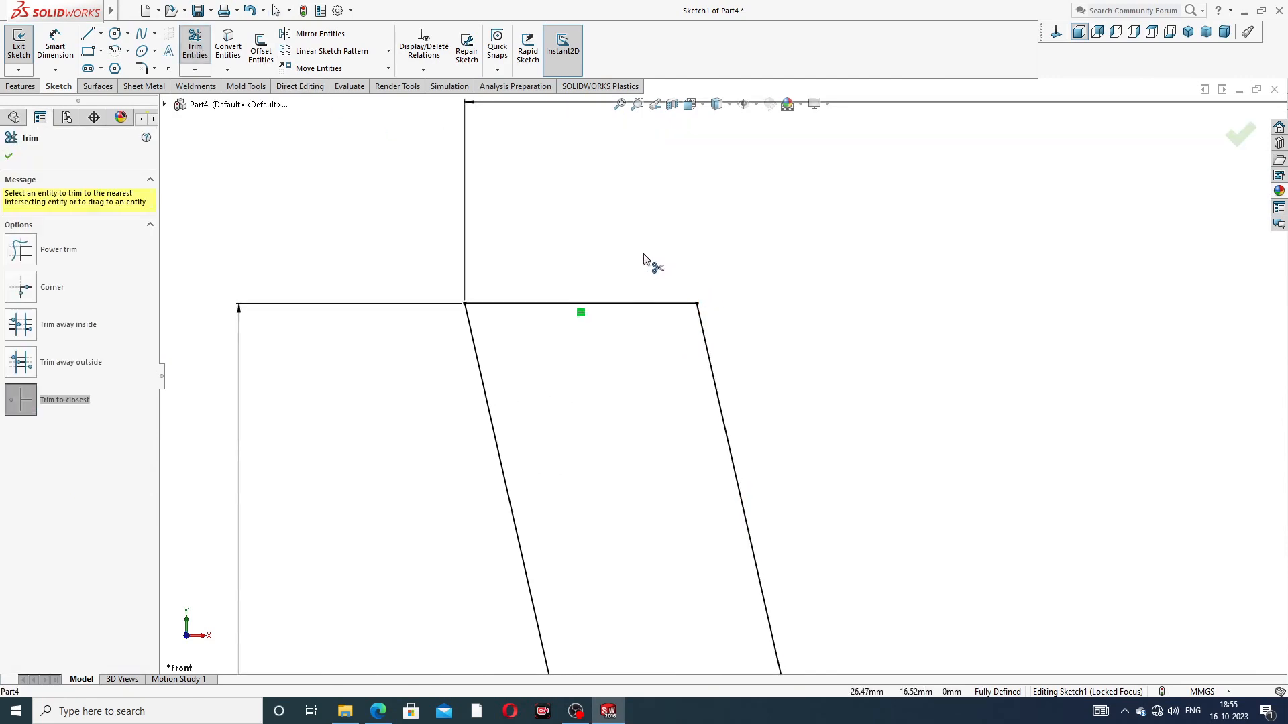
scroll(796, 551, "up", 3)
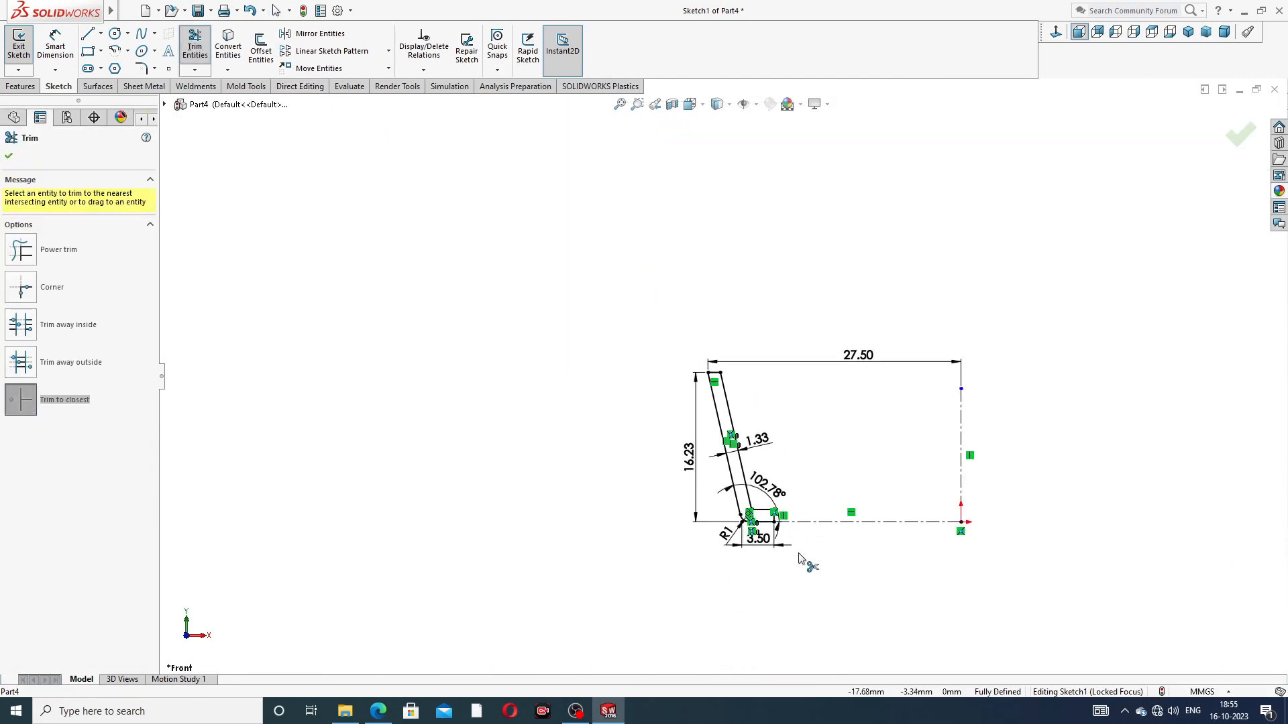
scroll(797, 550, "down", 3)
right_click(496, 300)
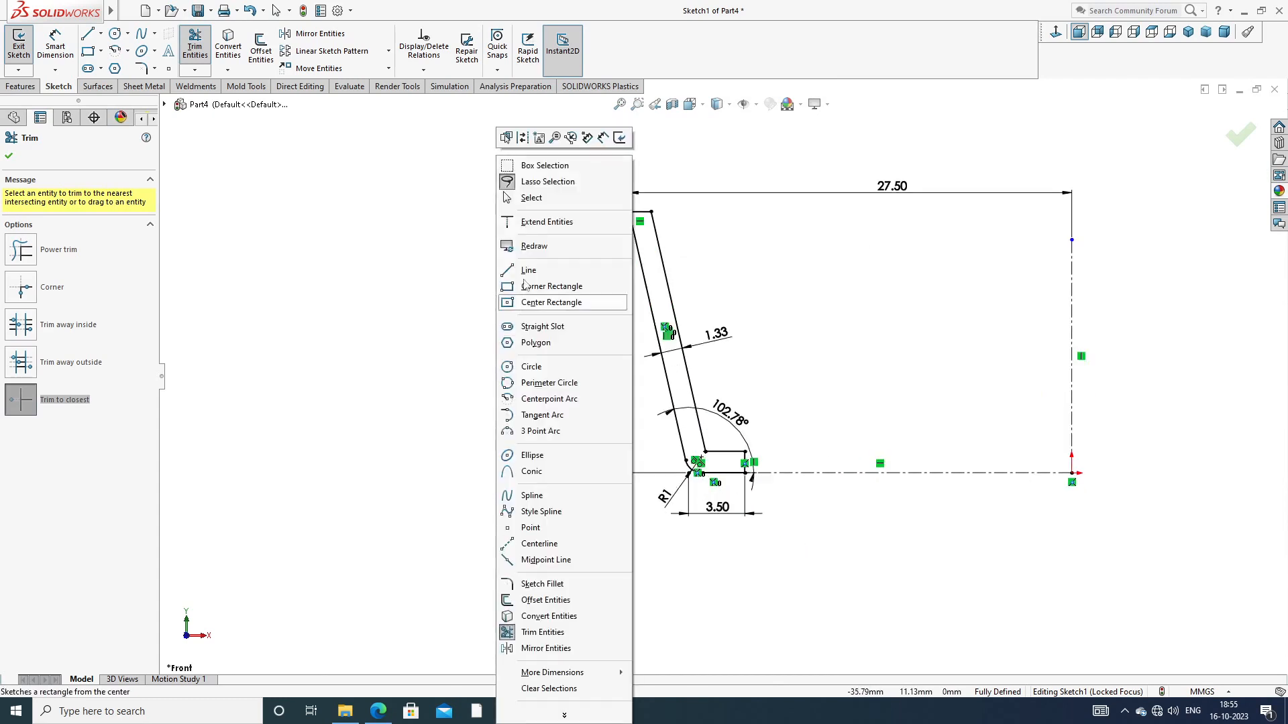
left_click(519, 194)
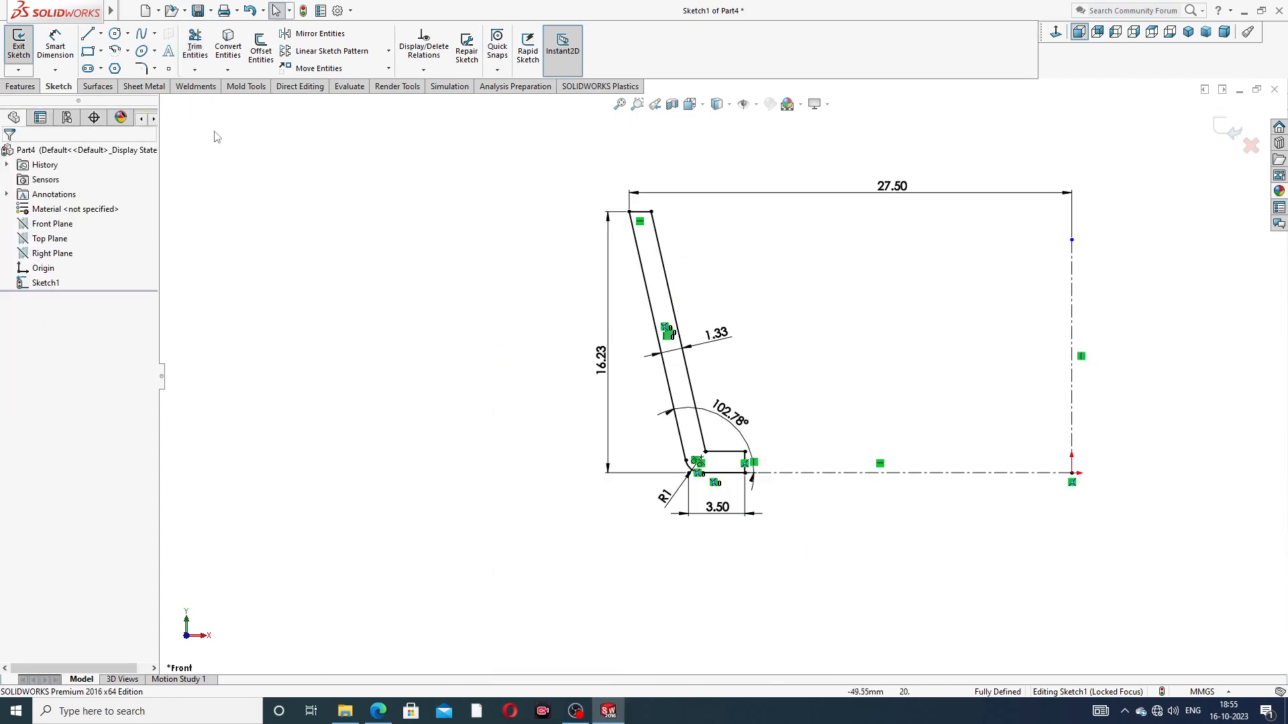
Step: Round the inner corner between the offset slanted and horizontal lines with a 1 mm sketch fillet
left_click(141, 68)
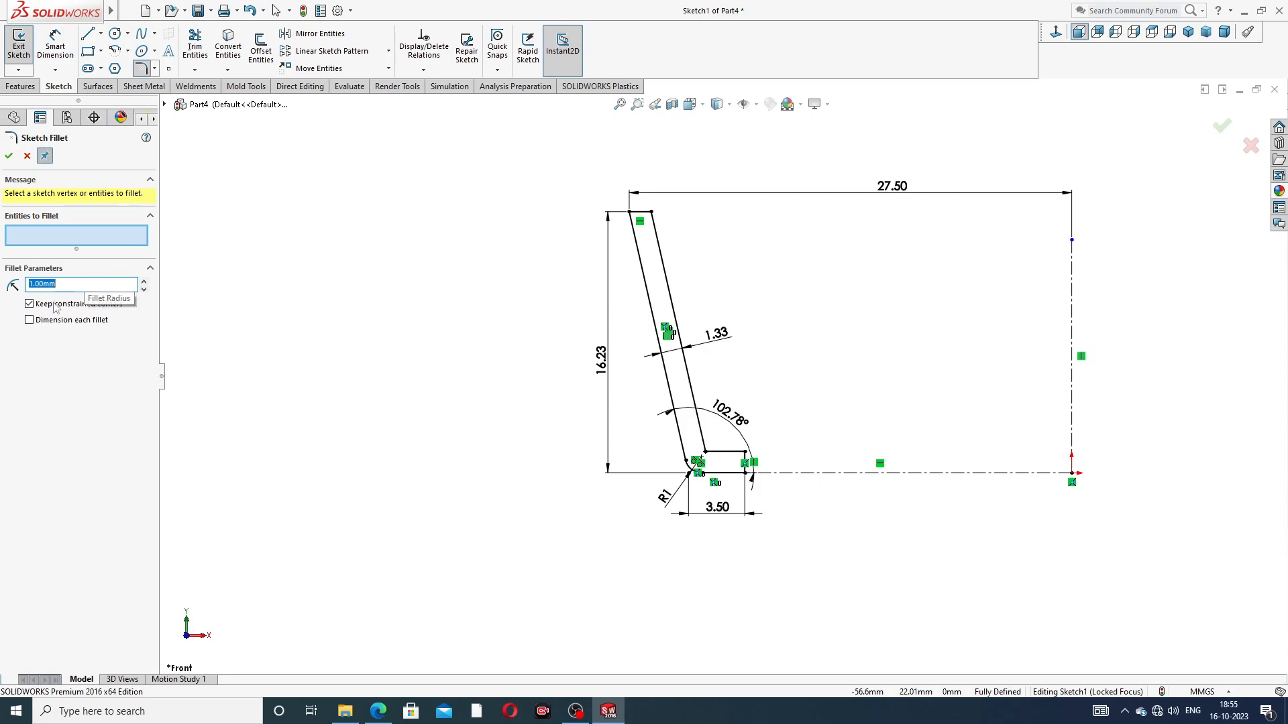
scroll(702, 469, "down", 5)
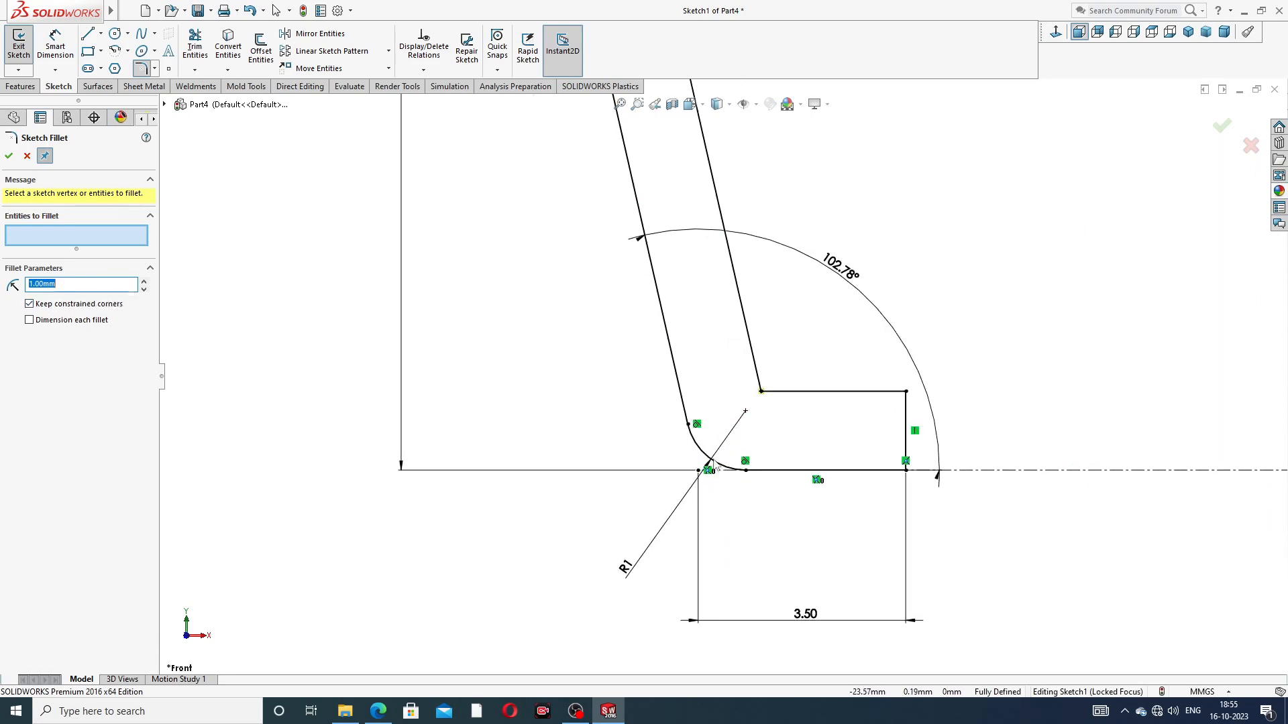
left_click(762, 392)
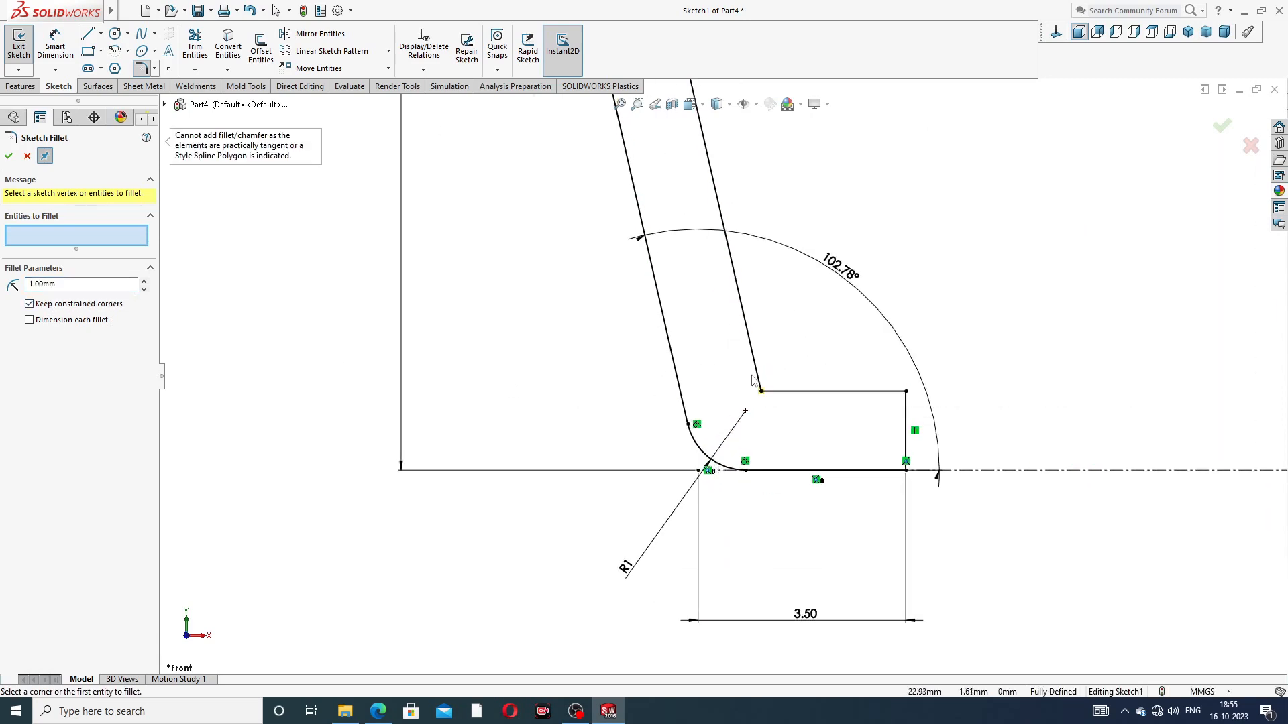
left_click(759, 376)
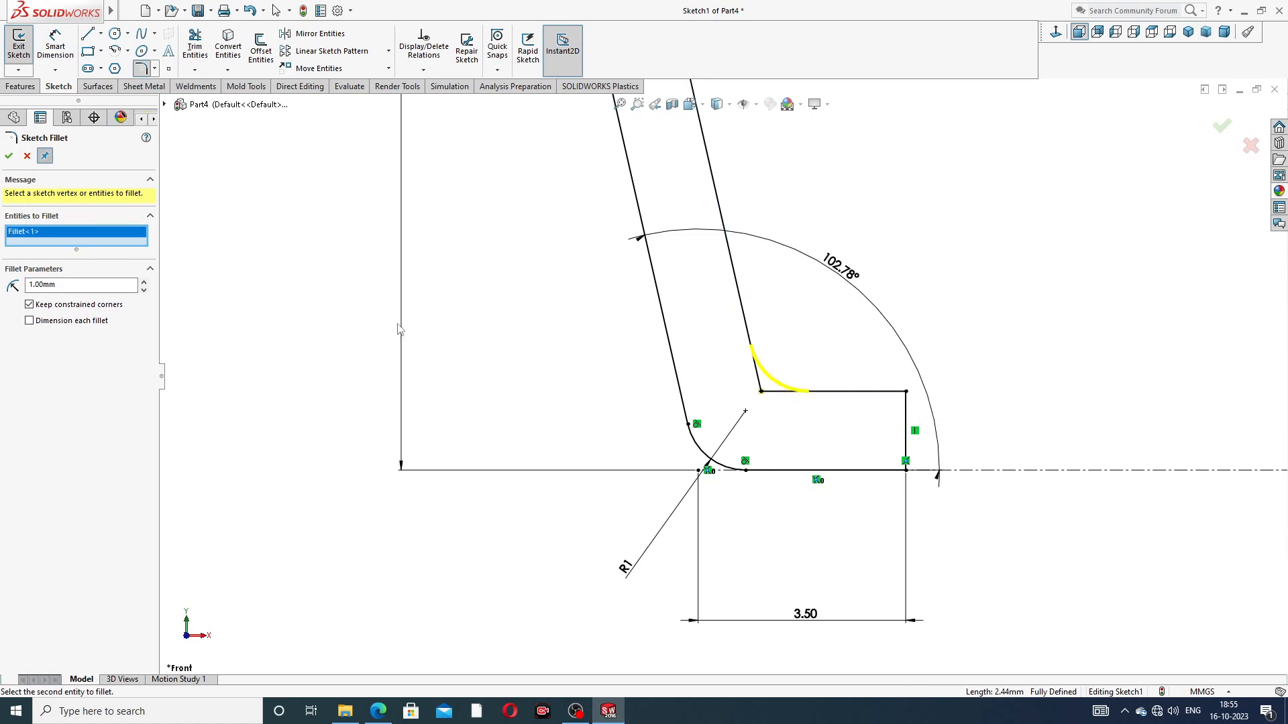
left_click(8, 157)
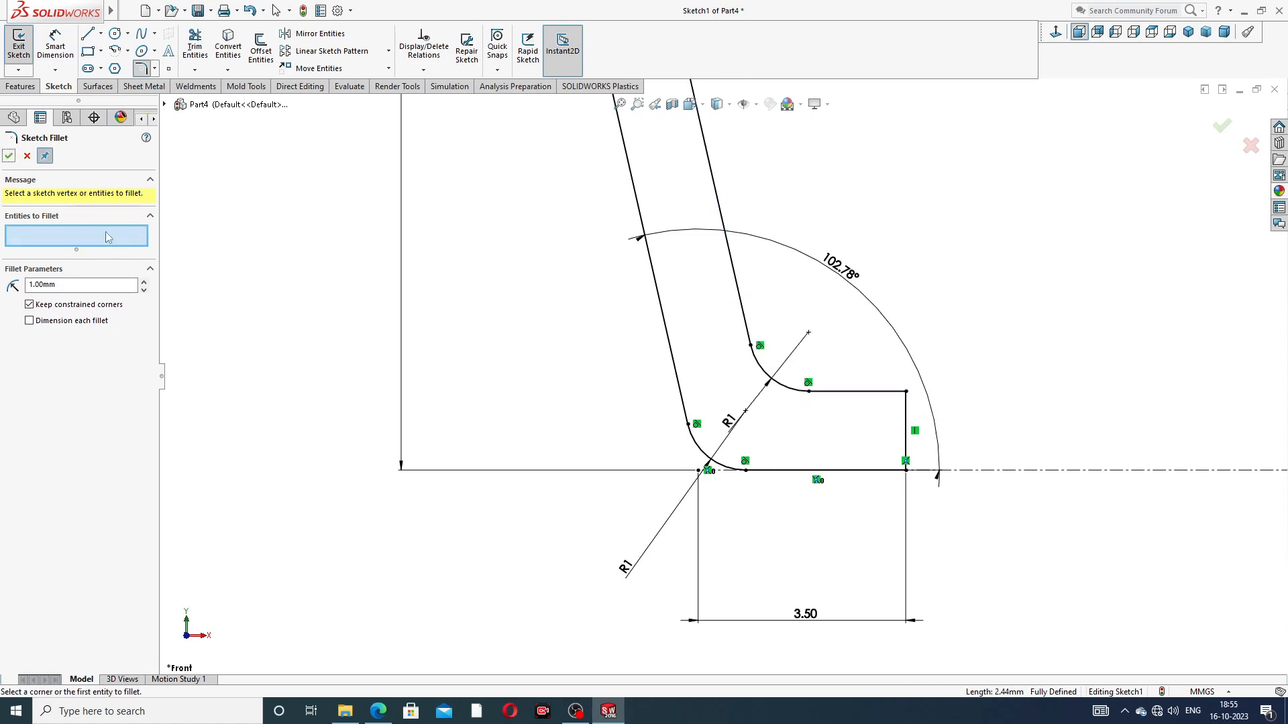
left_click(9, 156)
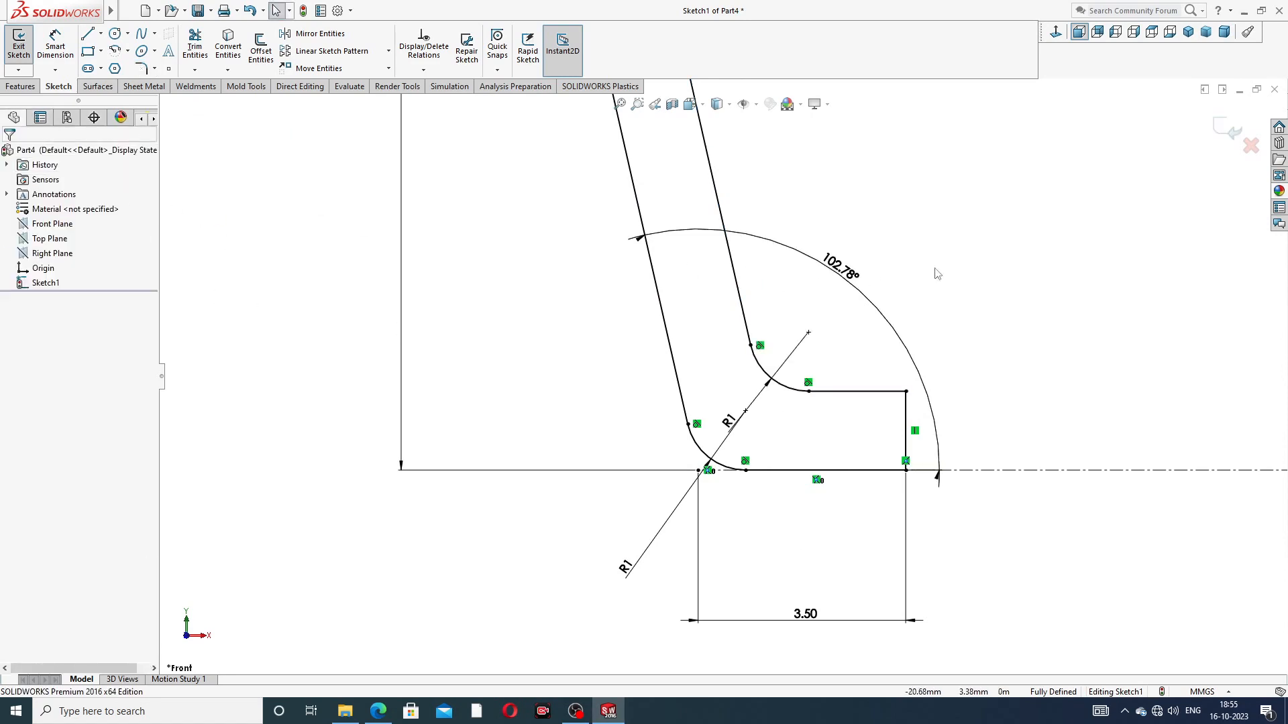
Step: Reposition the radius dimensions of the inner and outer corner fillets so their texts sit clear of each other
left_click_drag(729, 421, 721, 388)
left_click(859, 362)
left_click_drag(626, 567, 626, 527)
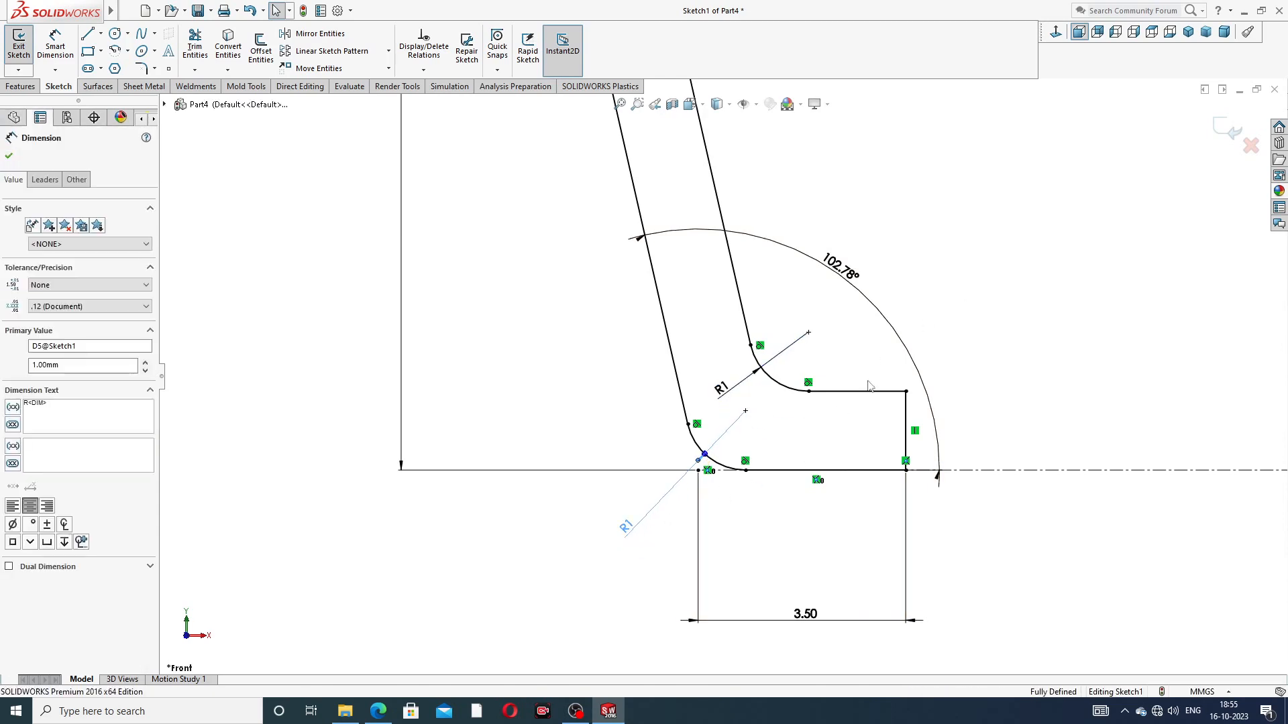
left_click(974, 296)
key("z")
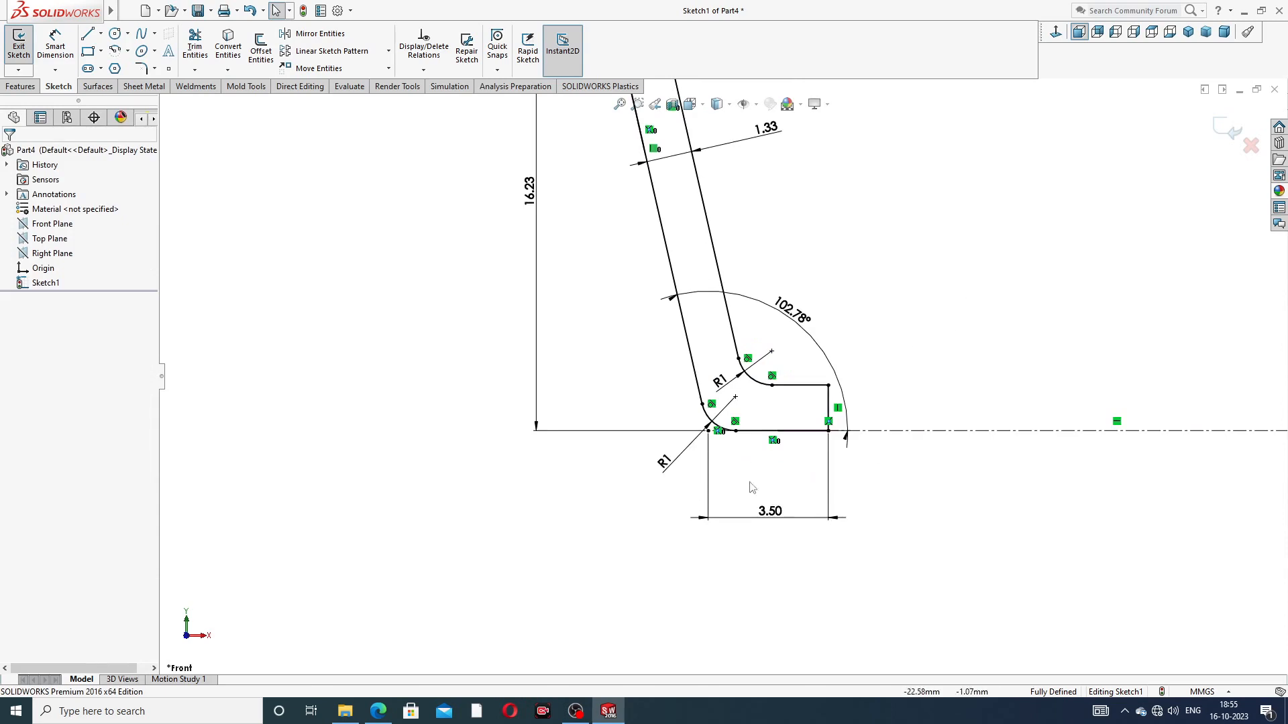
Step: Tidy the profile's 3.50, 102.78° and 27.50 dimensions, placing the 3.50 dimension closer beneath the short leg
left_click_drag(768, 514, 757, 477)
left_click_drag(792, 316, 804, 310)
left_click(901, 303)
key("z")
key("z")
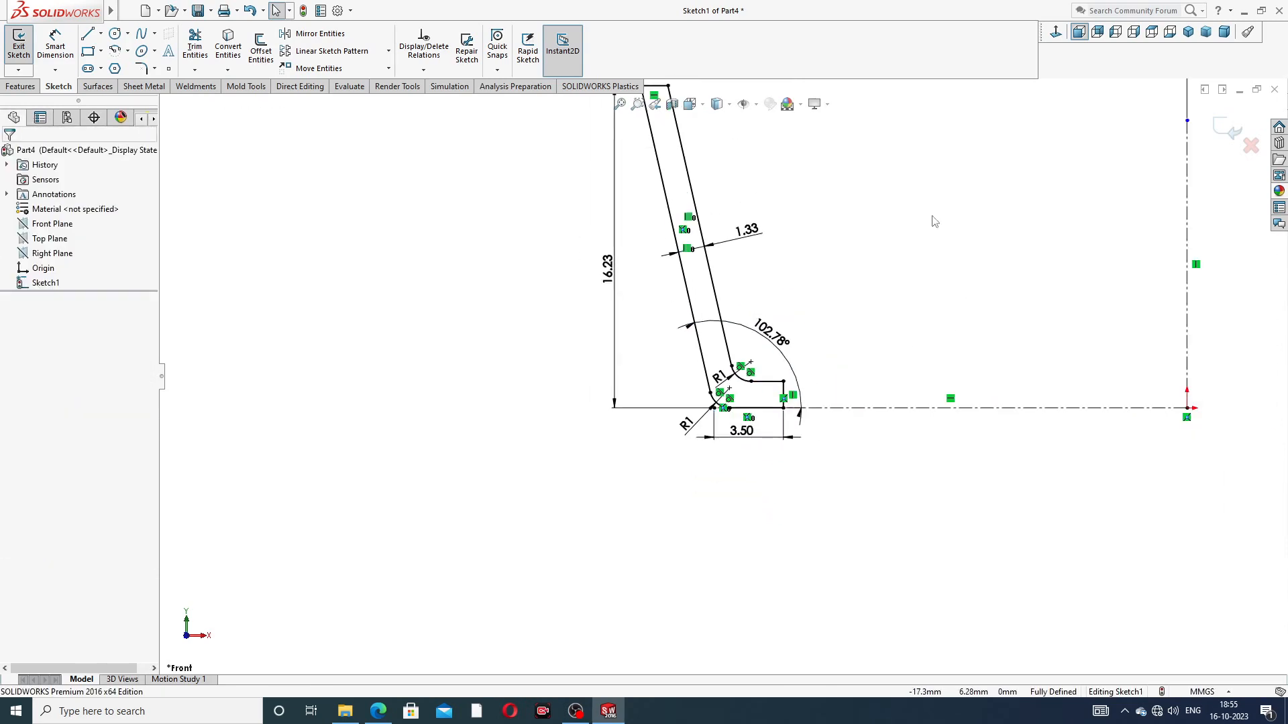
mouse_move(891, 152)
left_mouse_down()
mouse_move(682, 154)
mouse_move(873, 152)
left_mouse_up()
left_click(1071, 203)
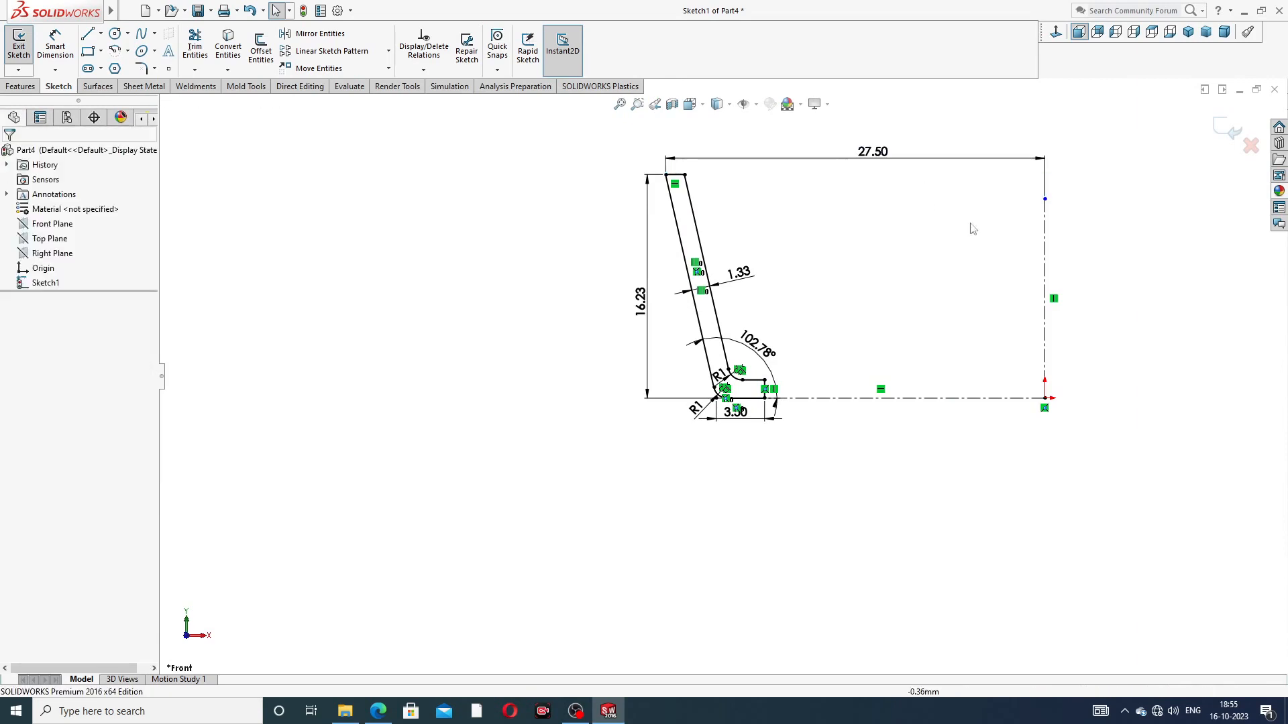
scroll(875, 238, "down", 2)
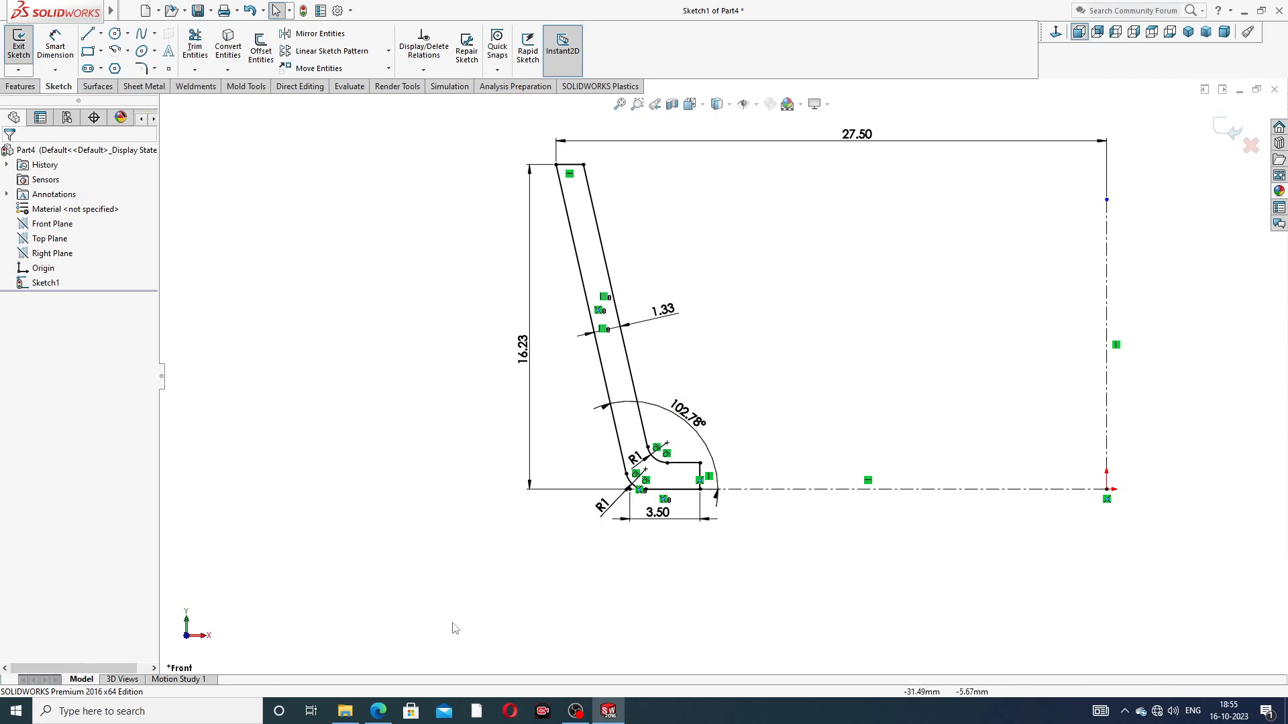
Step: Check the PART-04 cage drawing and revolve the closed profile 360° about the vertical centerline
left_click(379, 711)
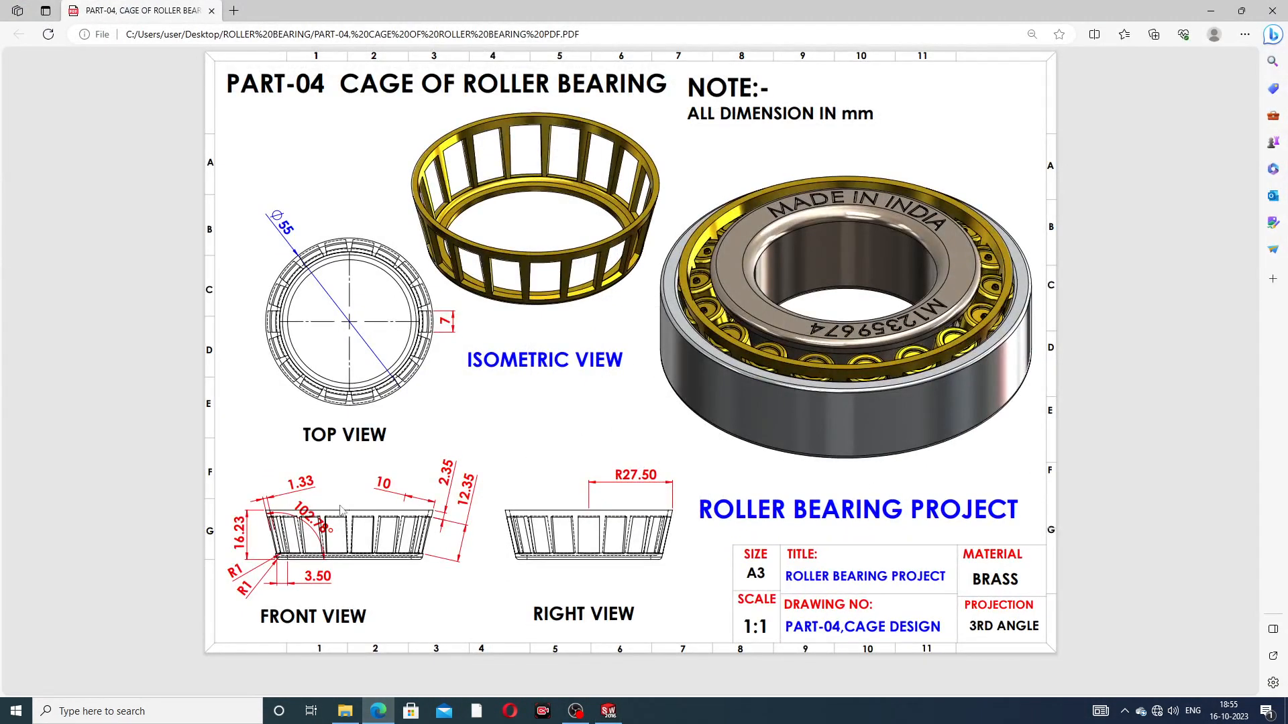
left_click(379, 711)
left_click(20, 87)
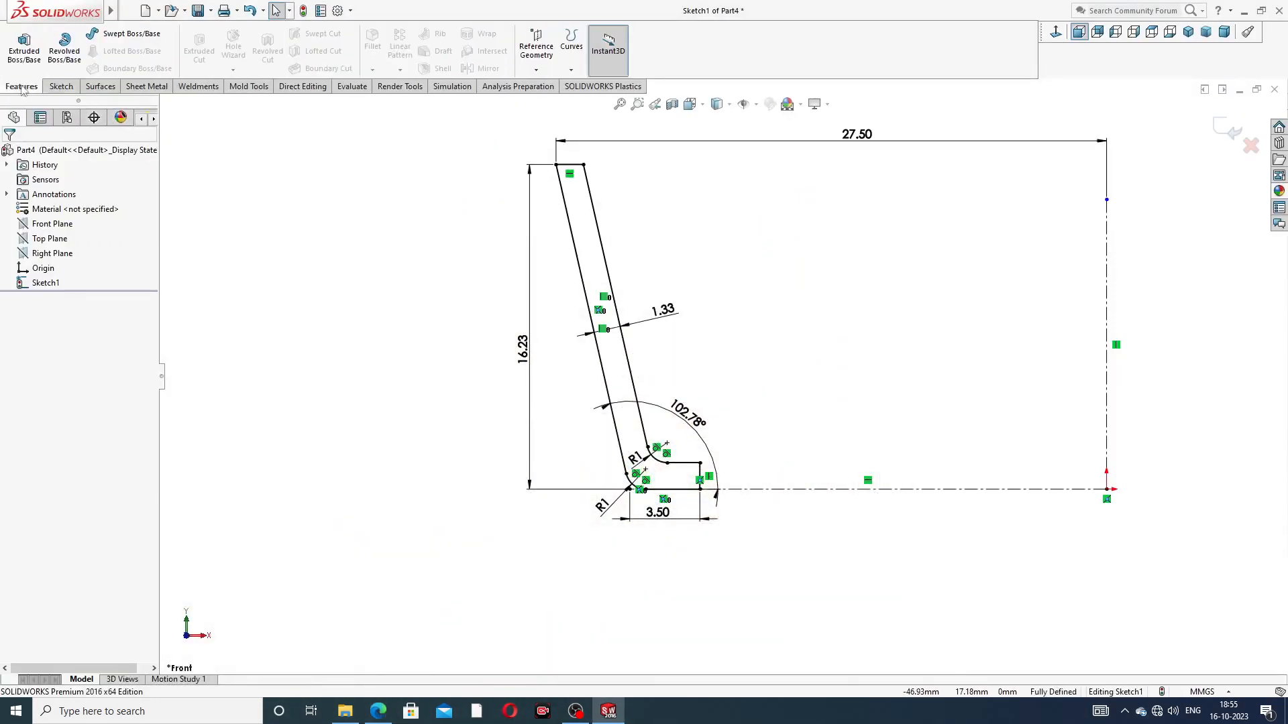
left_click(64, 47)
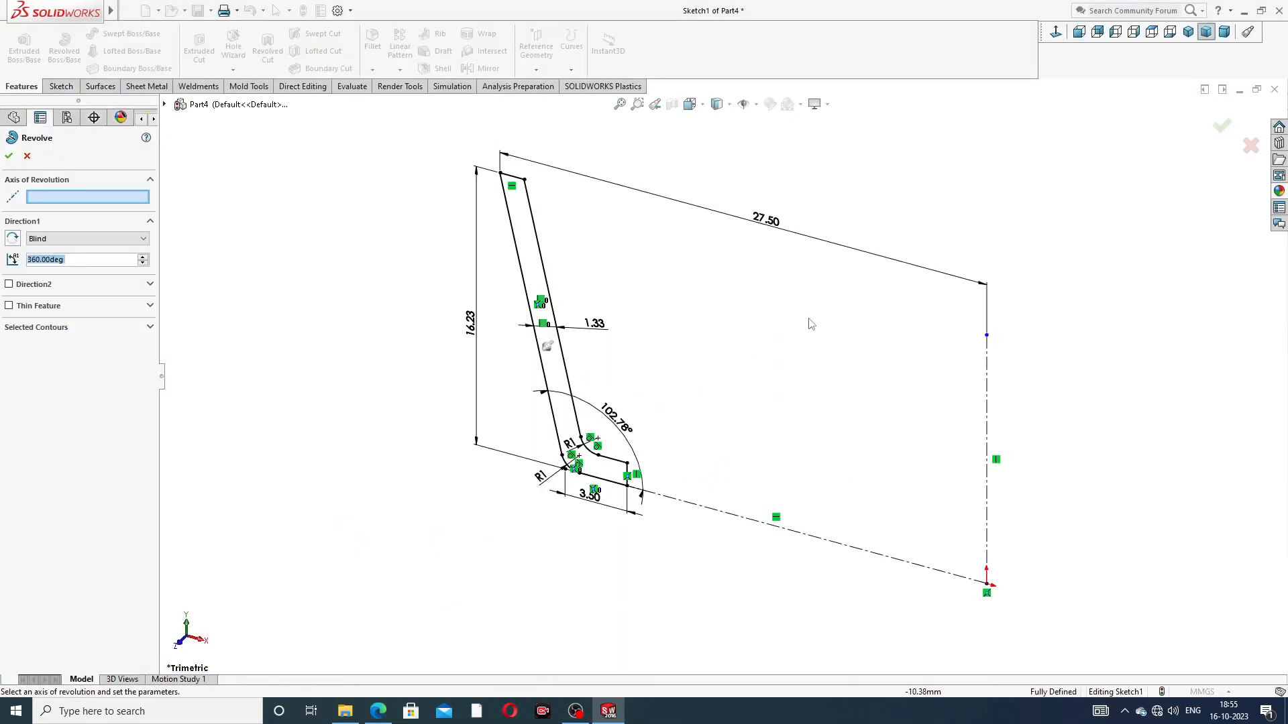
left_click(985, 362)
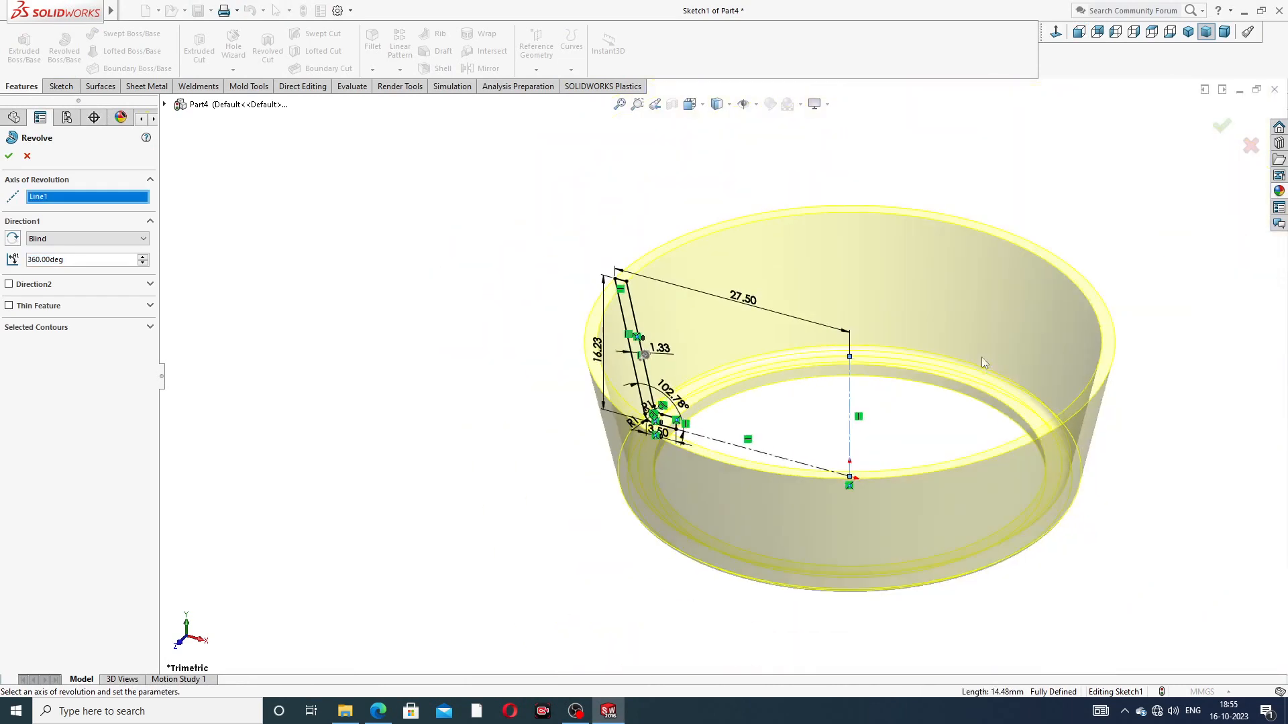
left_click(9, 156)
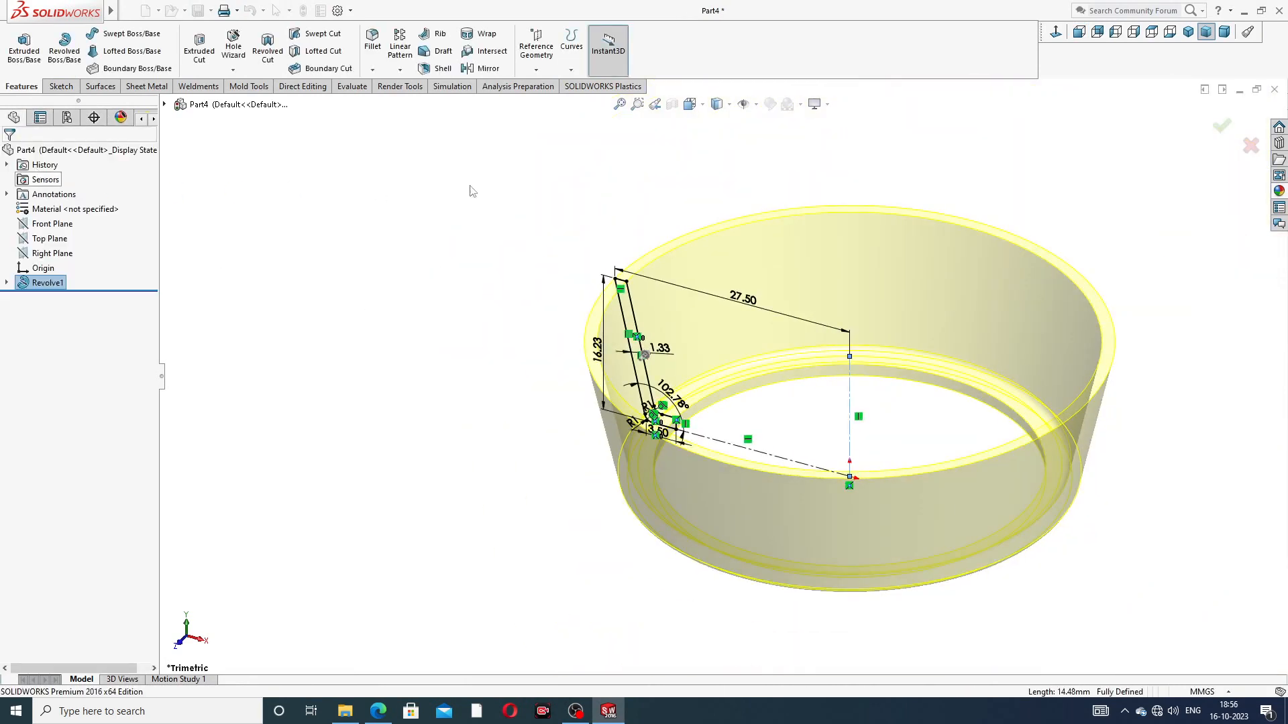
Step: Start a sketch on the Front Plane and convert the revolved cage's slanted silhouette edge on the +X side into a sketch line
middle_click_drag(954, 316, 1008, 257)
middle_click_drag(977, 363, 1004, 404)
scroll(989, 405, "up", 1)
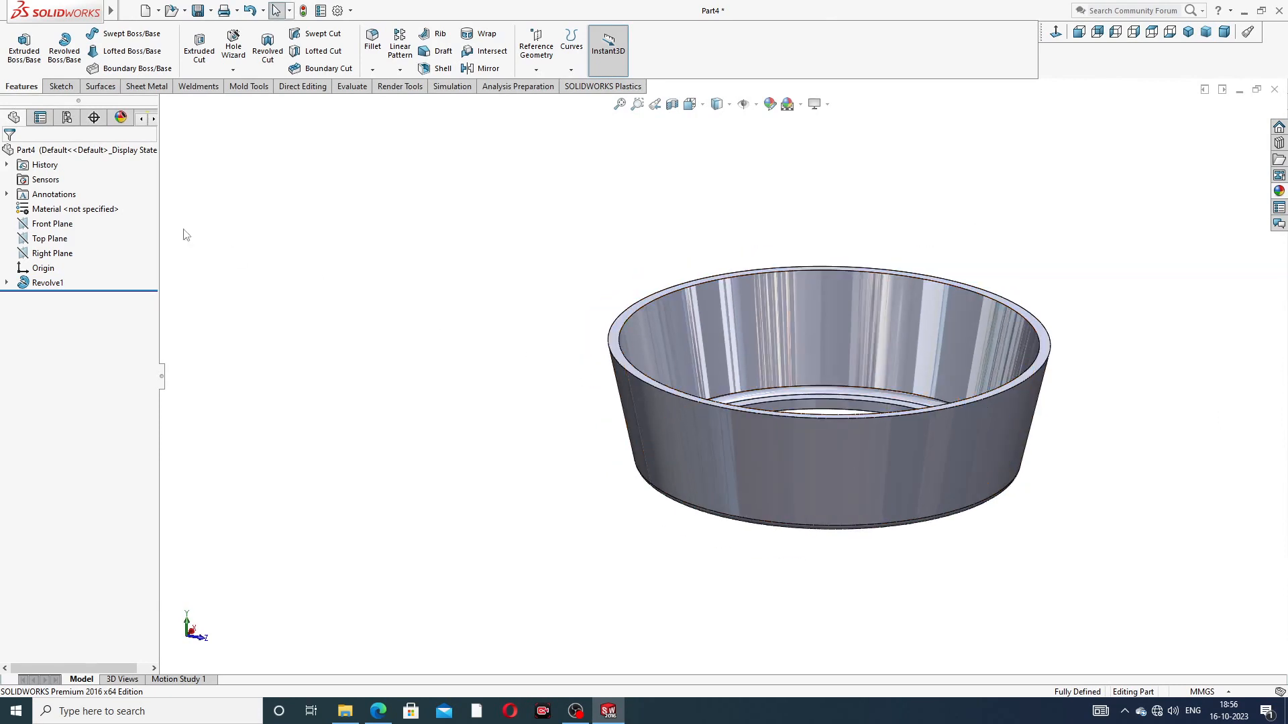
left_click(53, 224)
left_click(66, 208)
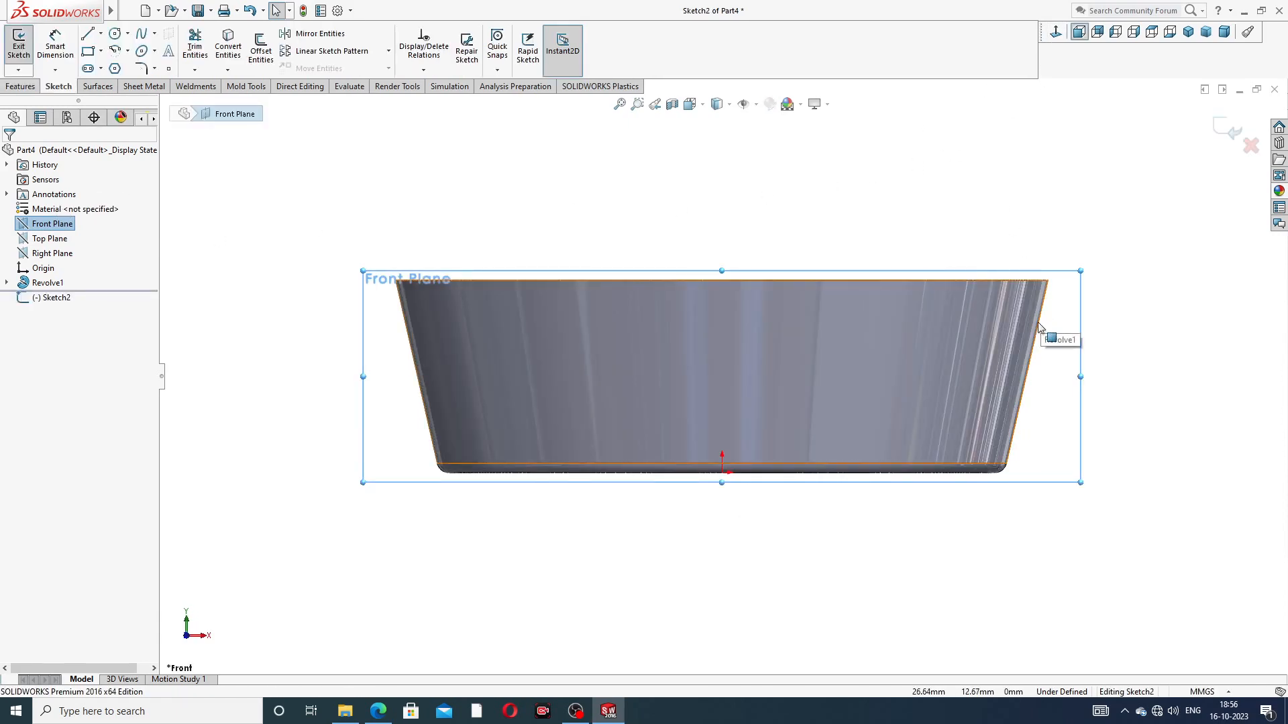
left_click(1038, 334)
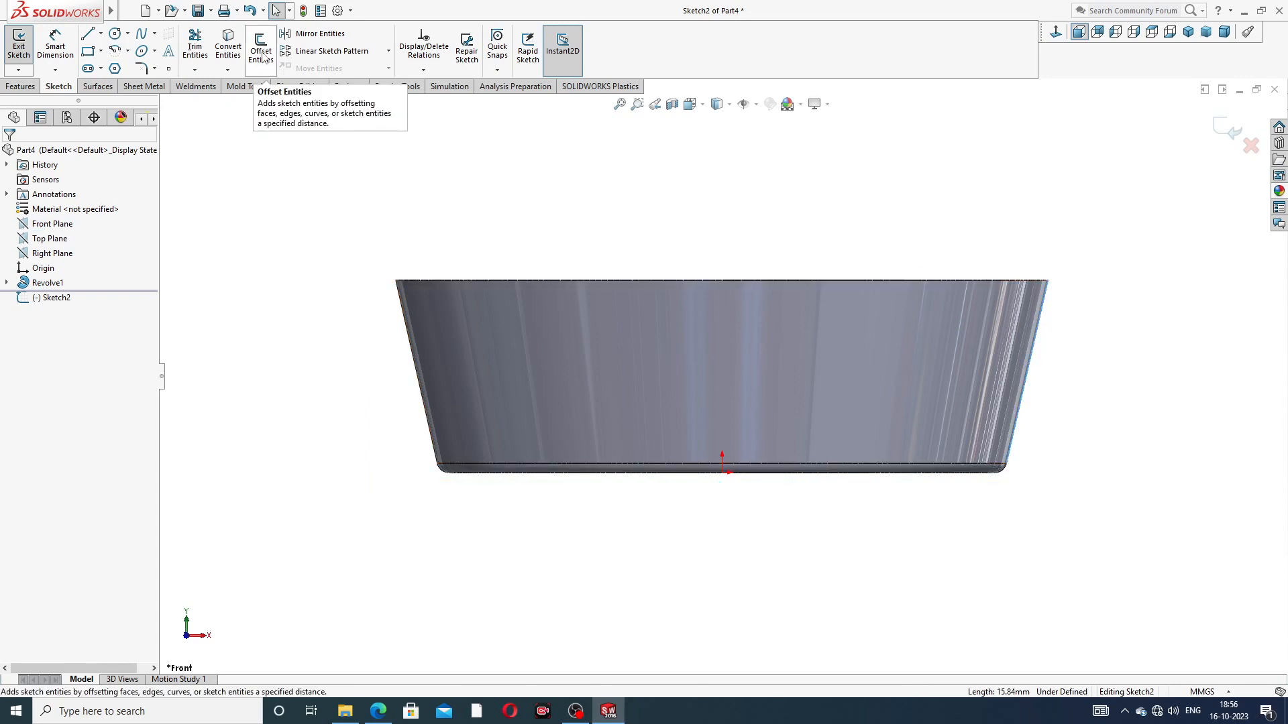
left_click(228, 47)
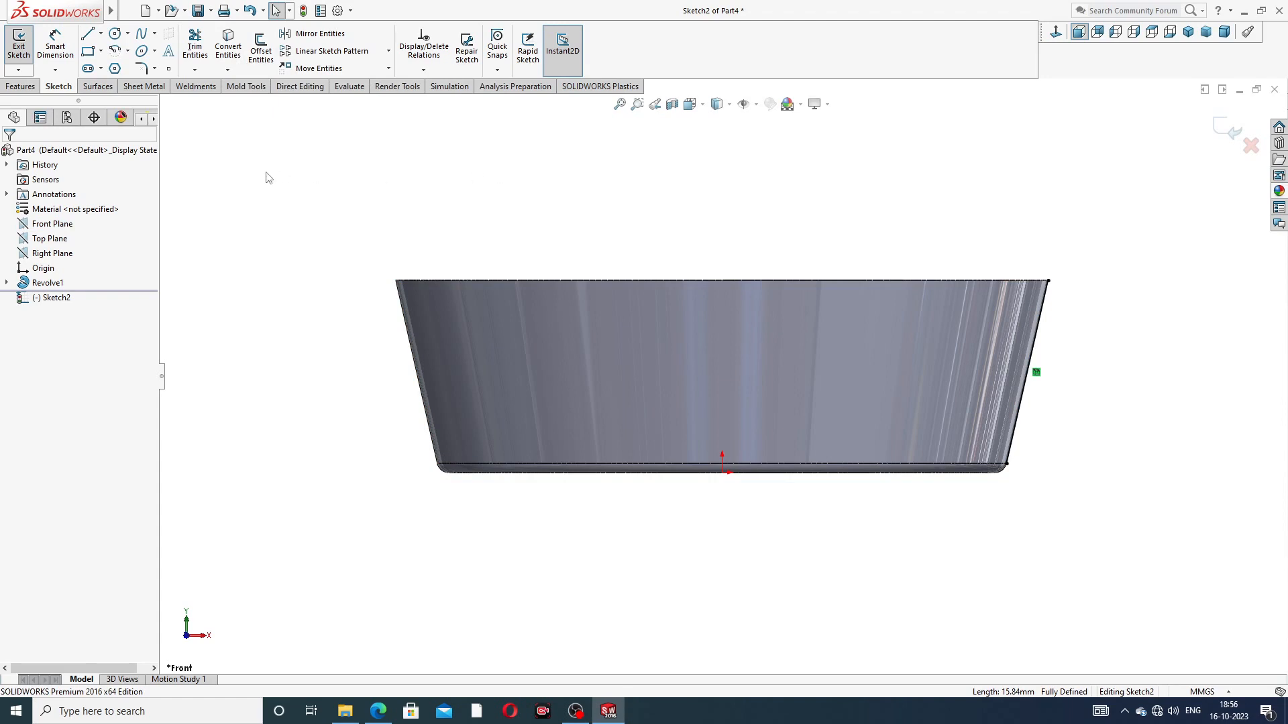
scroll(1033, 343, "down", 2)
Step: Change the converted slanted line to construction geometry
left_click(1002, 322)
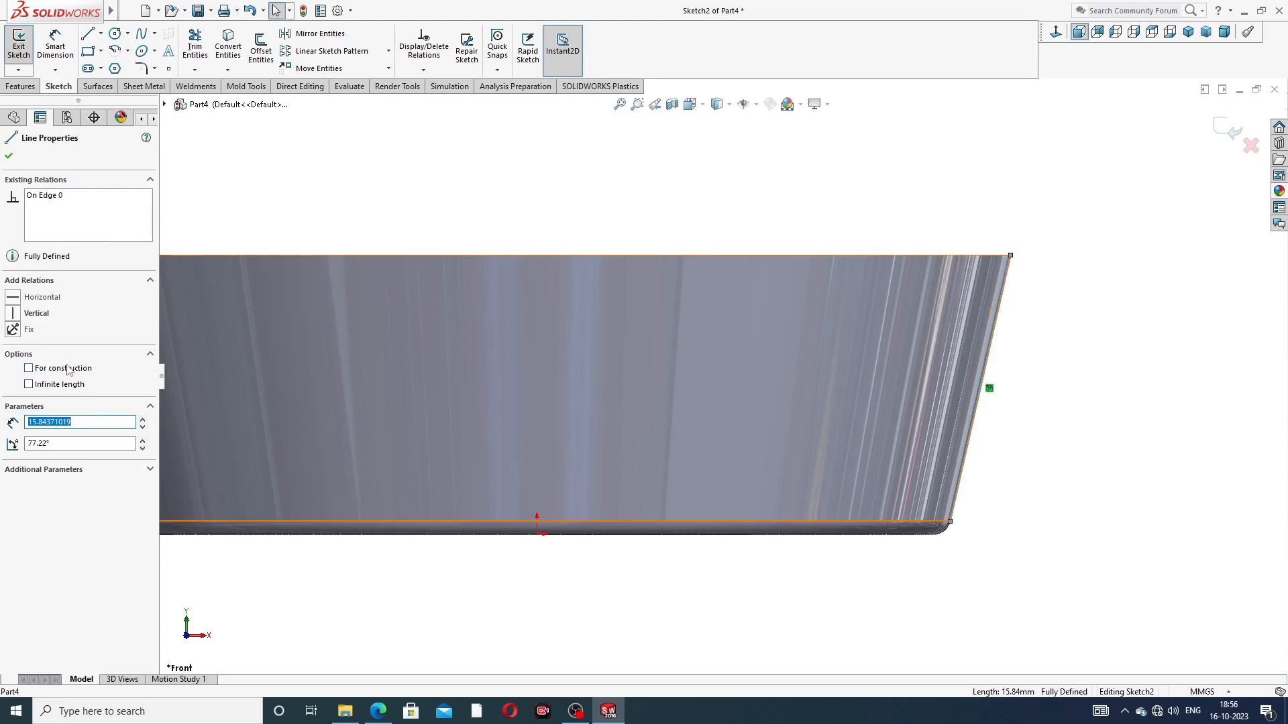
left_click(754, 164)
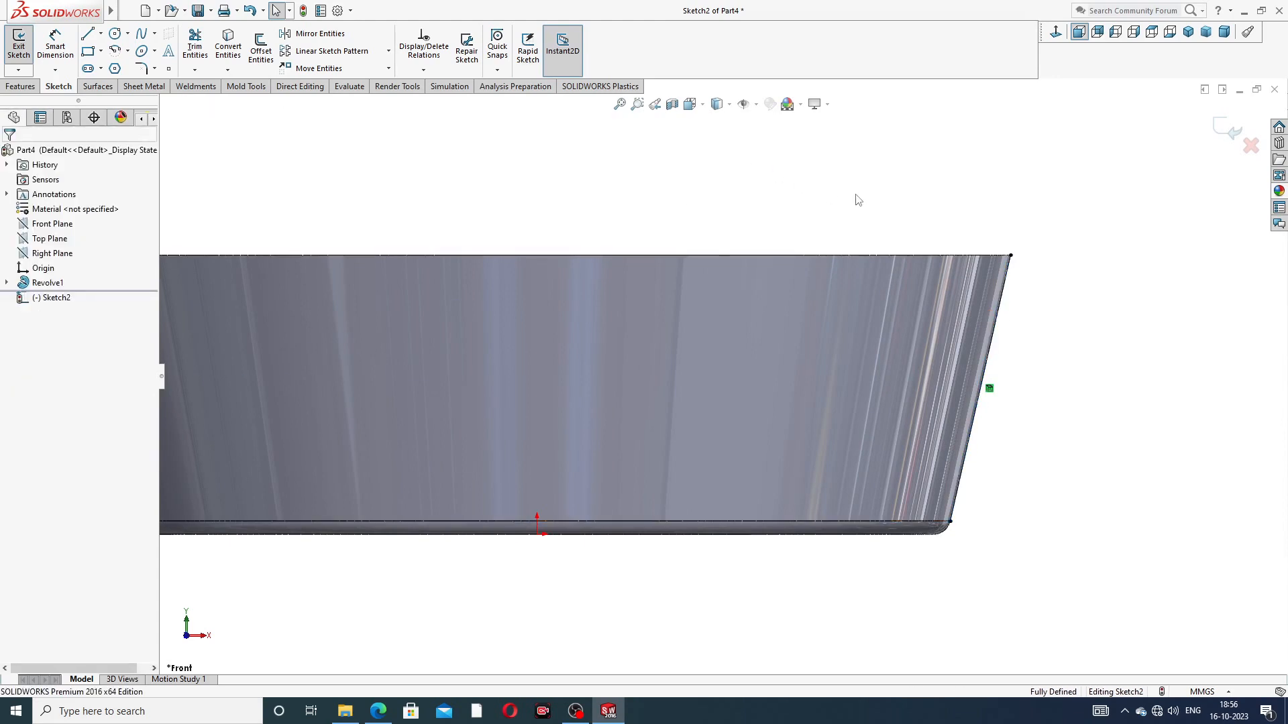
scroll(978, 355, "up", 3)
middle_click_drag(908, 377, 899, 416)
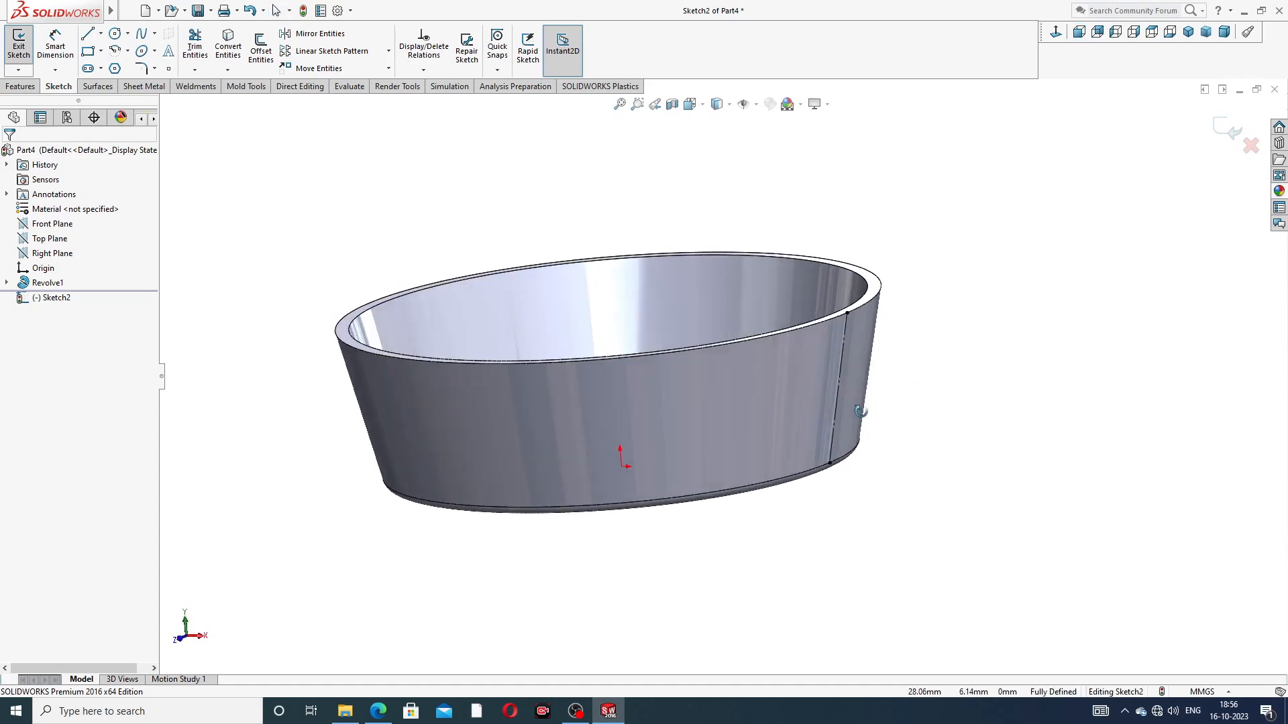
Step: Close the sketch and create a reference plane perpendicular to the Front Plane and coincident with the slanted construction line
left_click(1232, 131)
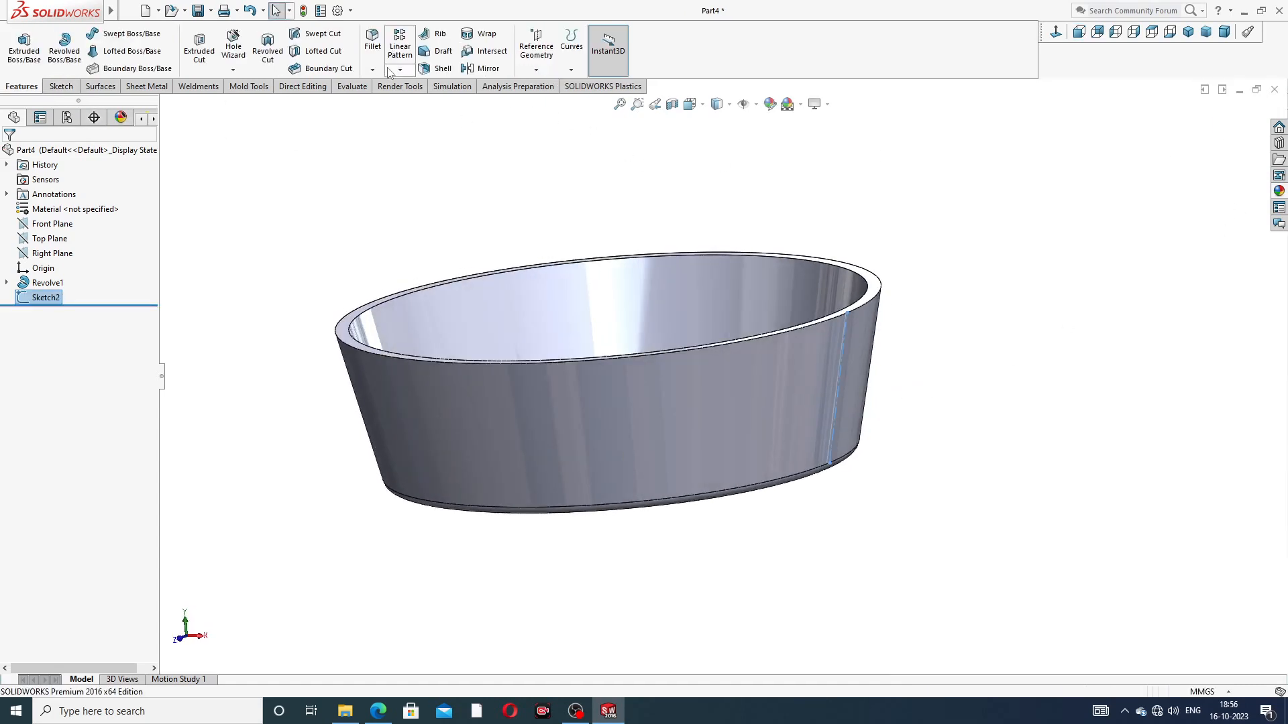
left_click(536, 70)
left_click(549, 87)
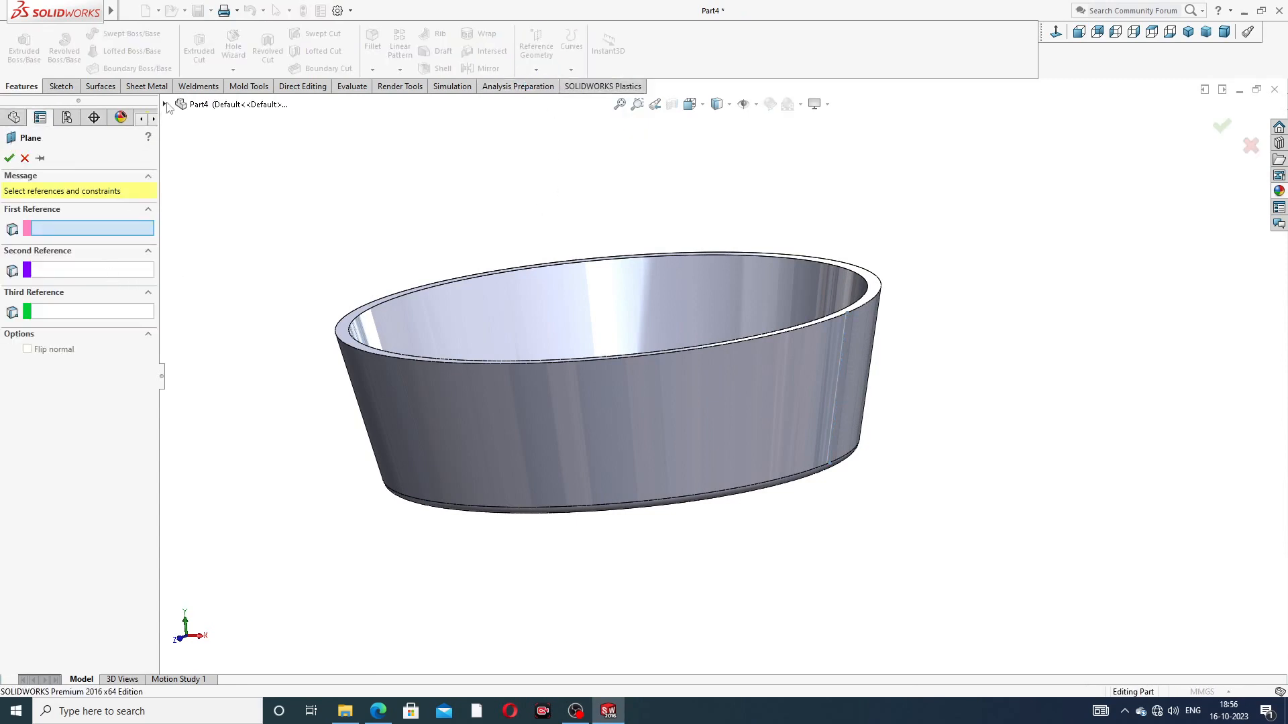
left_click(166, 105)
left_click(218, 180)
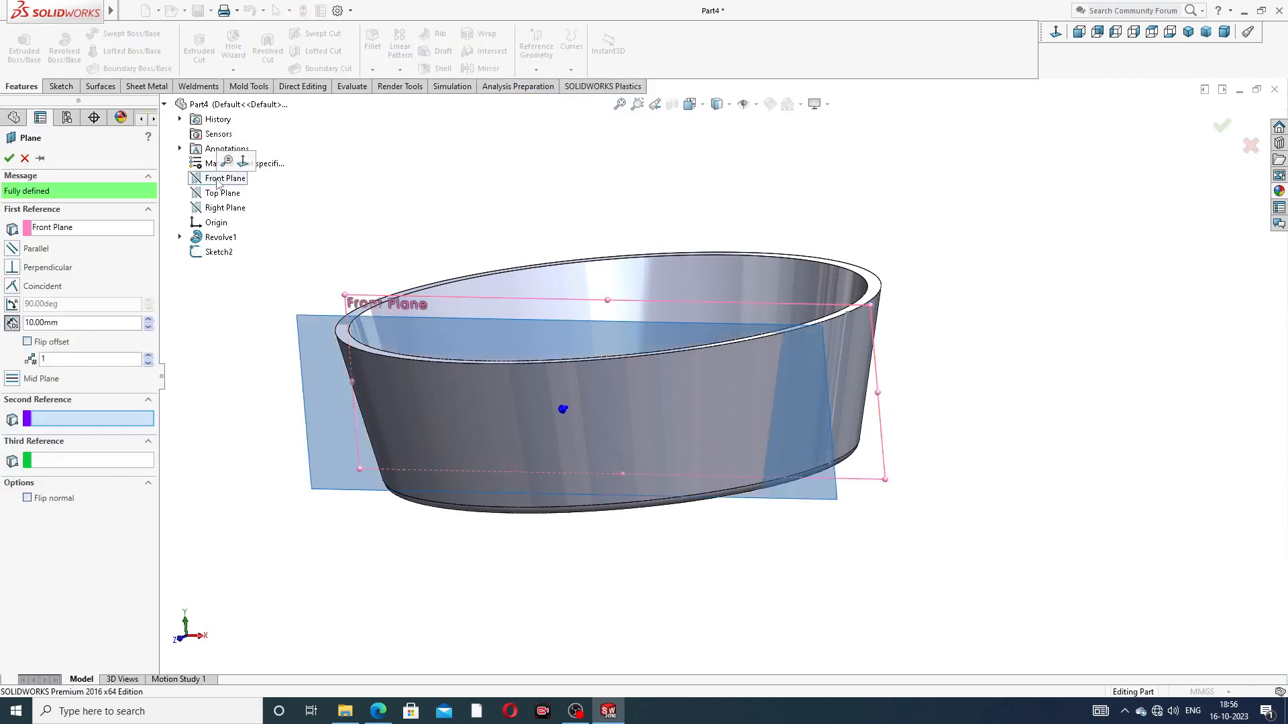
left_click(846, 324)
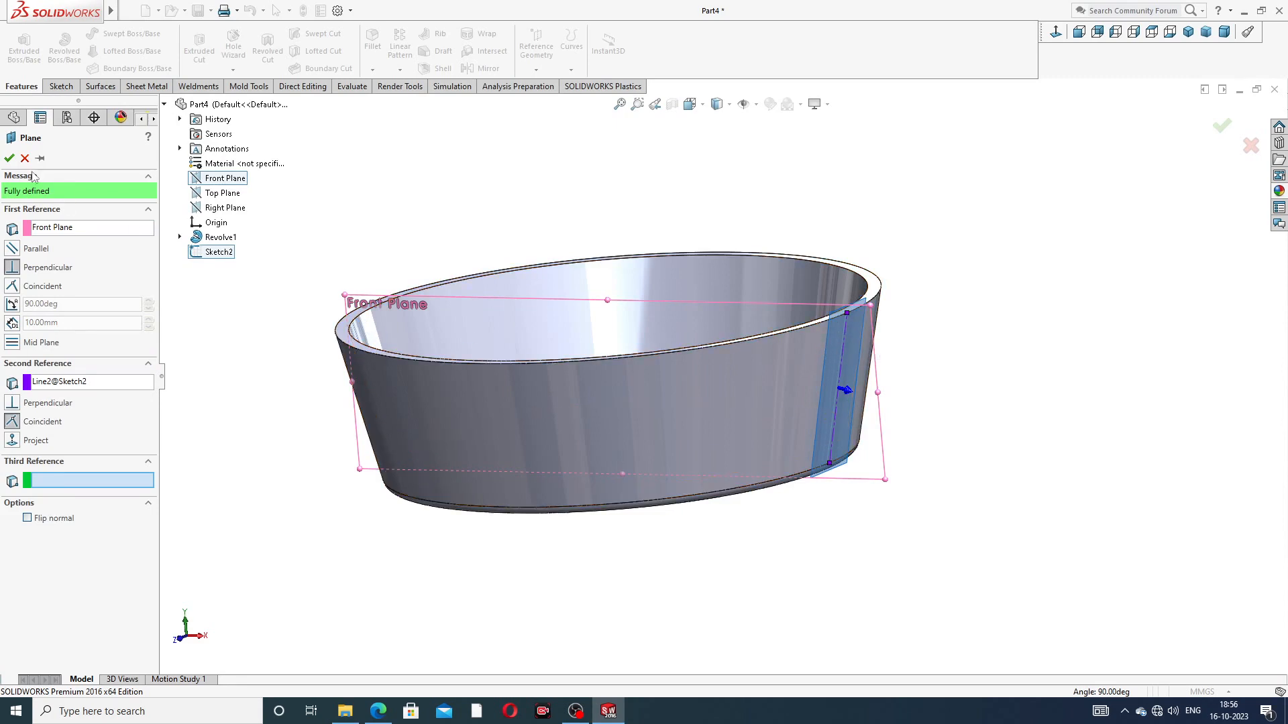
left_click(10, 159)
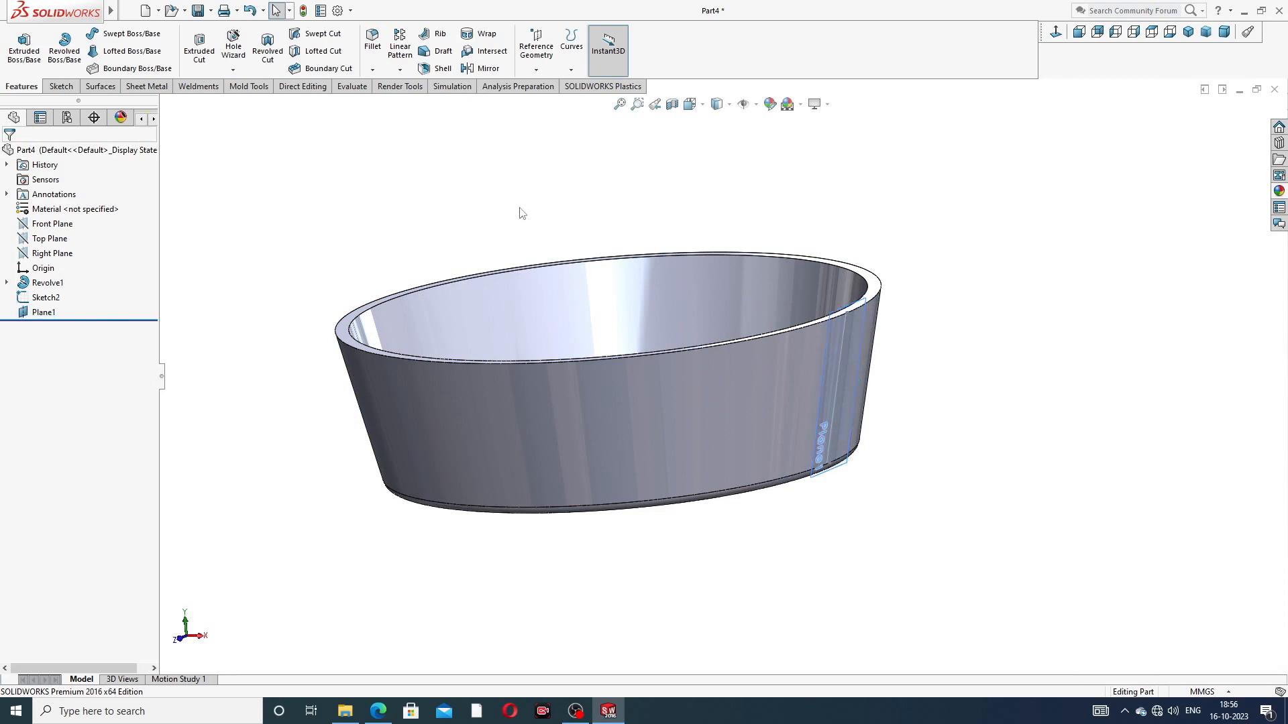
Step: Start a sketch on the new slanted plane and draw a horizontal centerline about 21.9 mm long from the origin to the wide rim
left_click(860, 364)
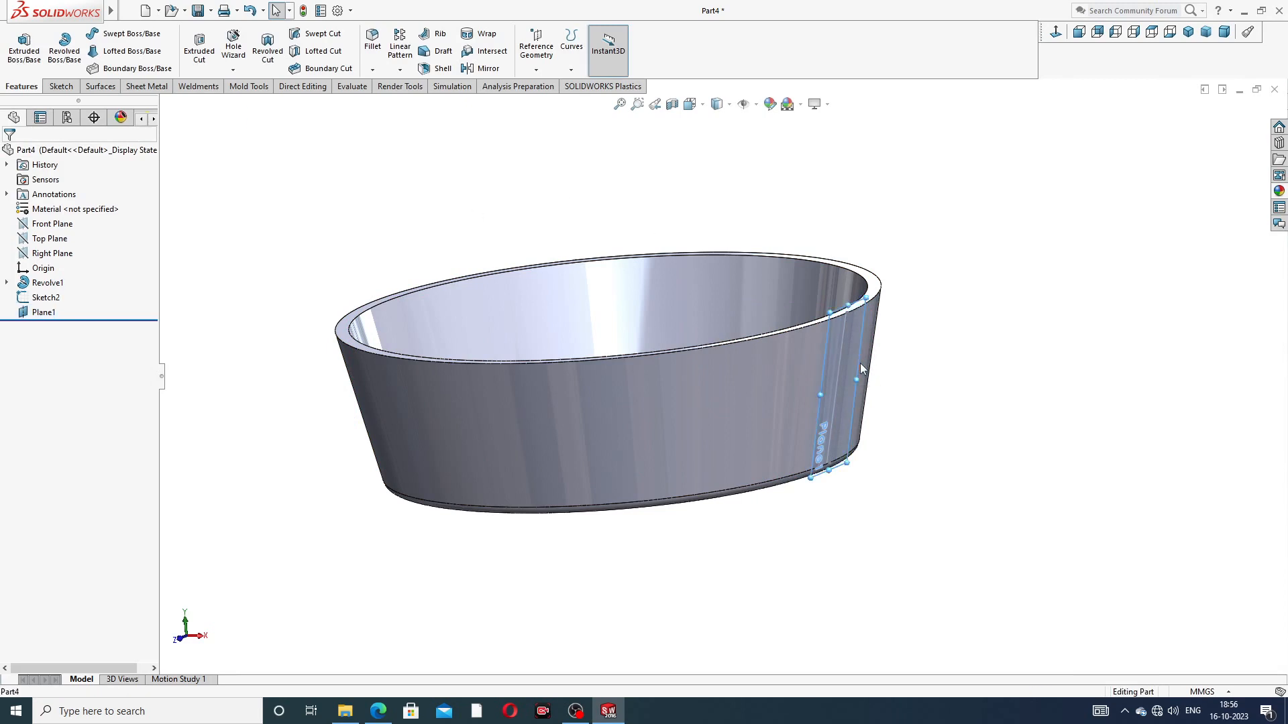
left_click(907, 326)
left_click(1056, 32)
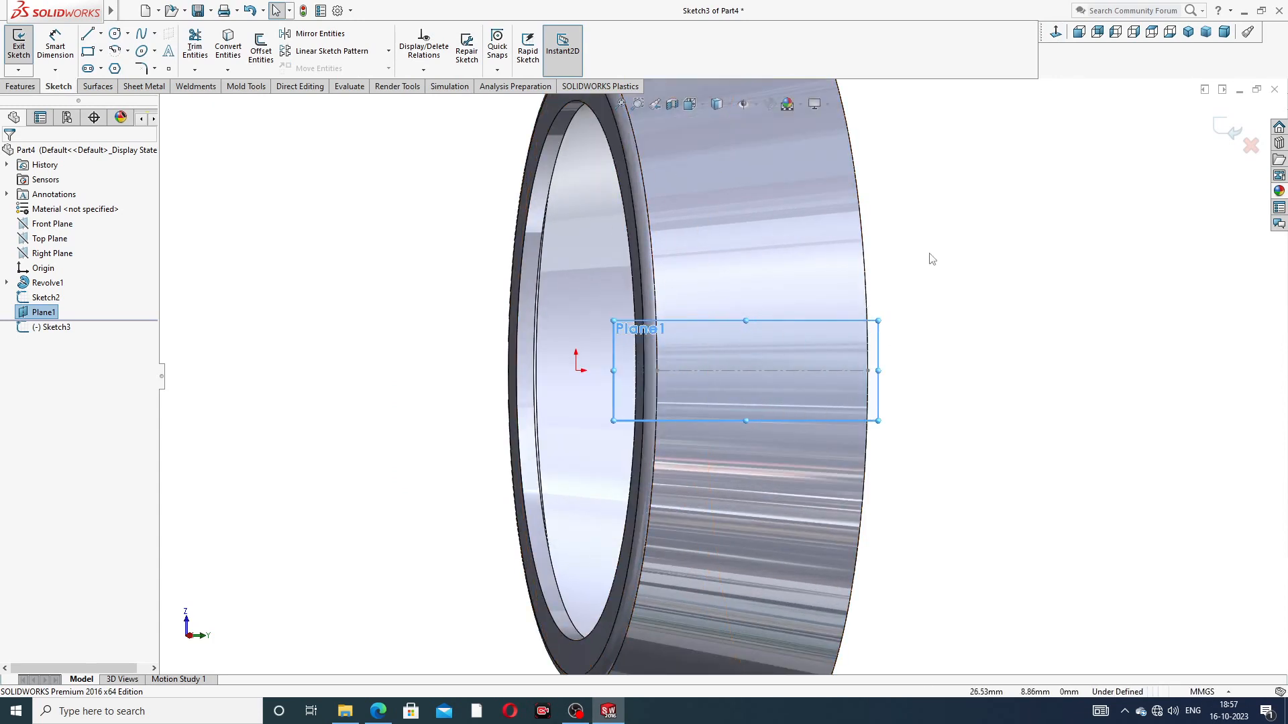
left_click(101, 34)
left_click(118, 66)
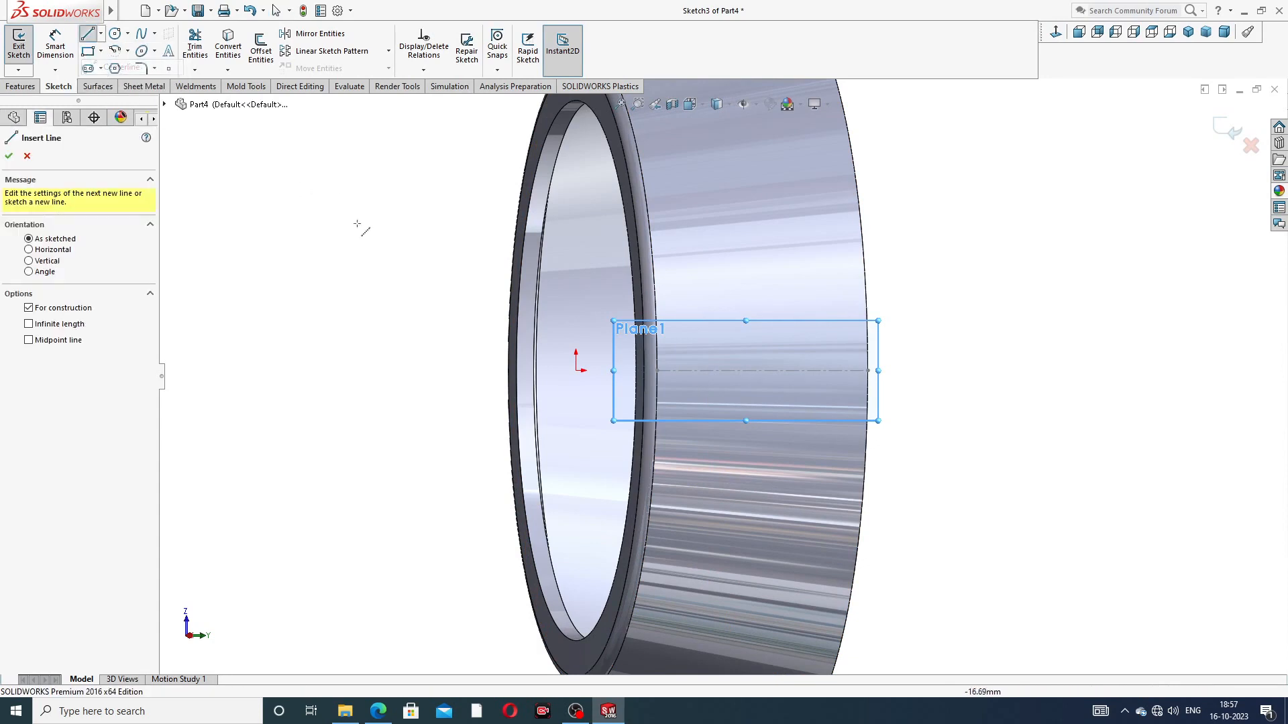
left_click(580, 371)
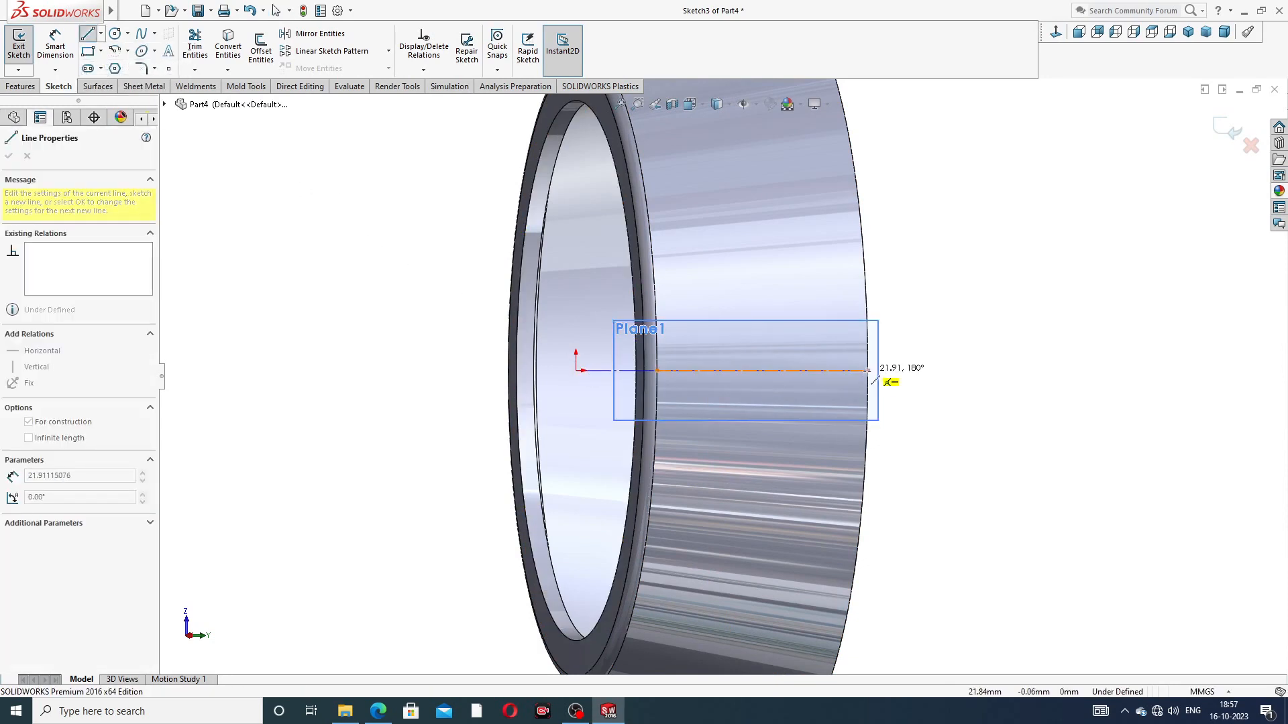
left_click(869, 370)
right_click(917, 231)
left_click(919, 306)
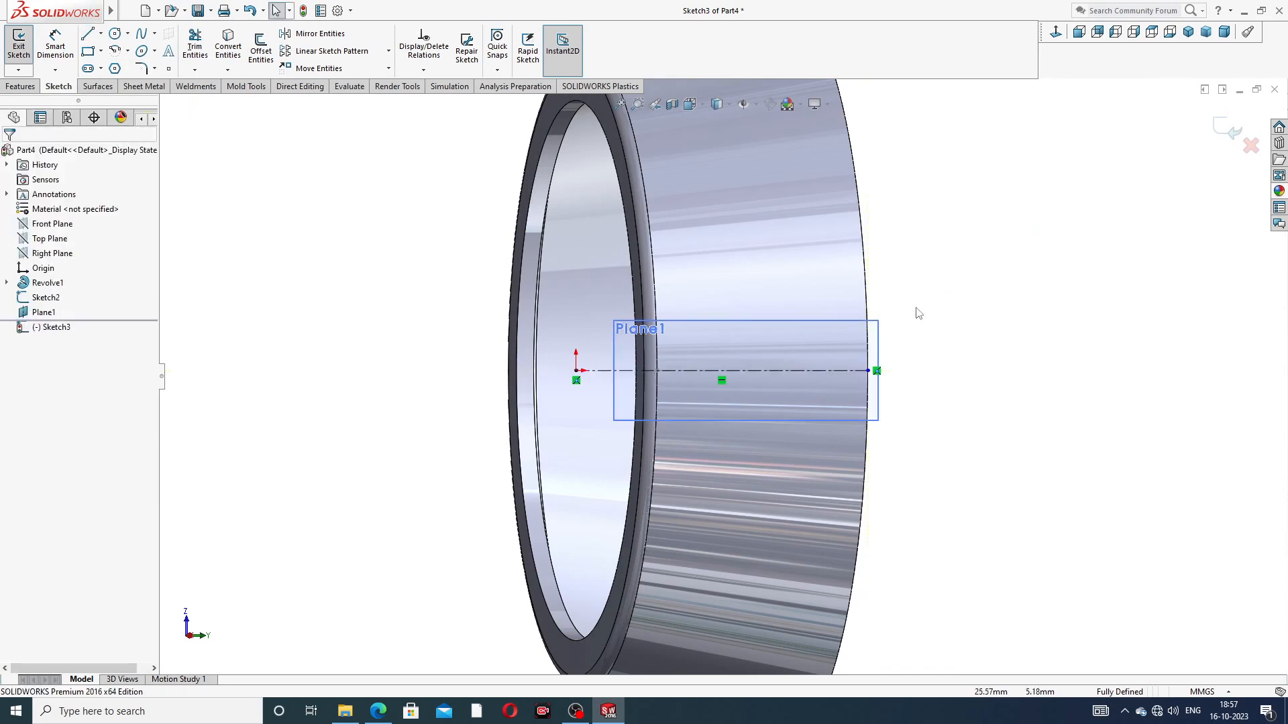
Step: Sketch a corner rectangle about 12.4 mm long across the centerline and make its two long sides symmetric about that centerline
left_click(100, 51)
left_click(134, 63)
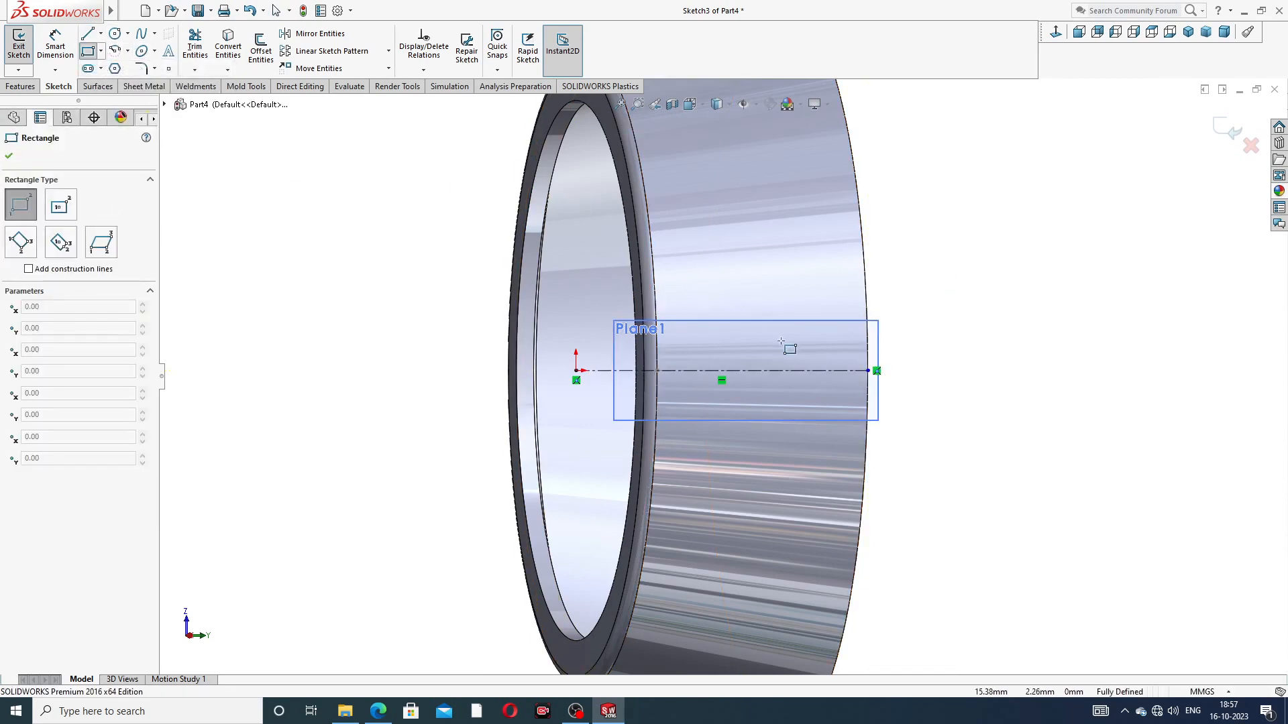
scroll(783, 341, "down", 2)
left_click_drag(869, 340, 630, 435)
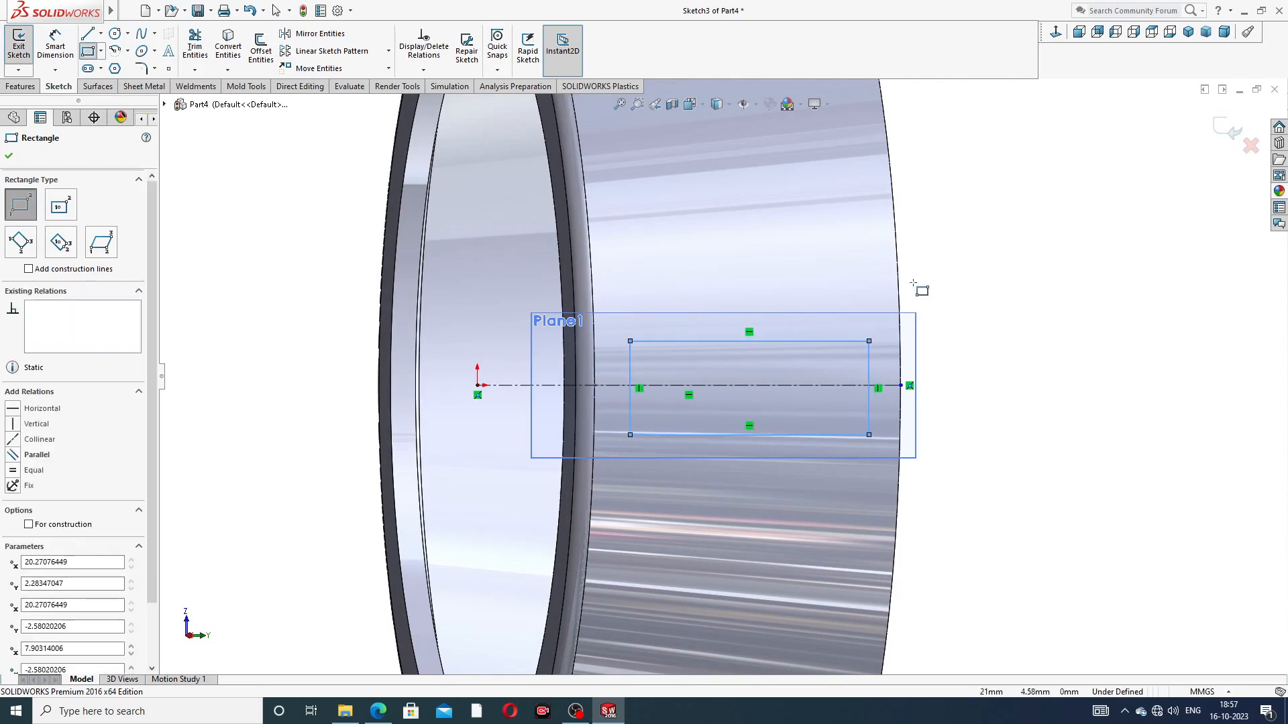
right_click(959, 273)
left_click(969, 279)
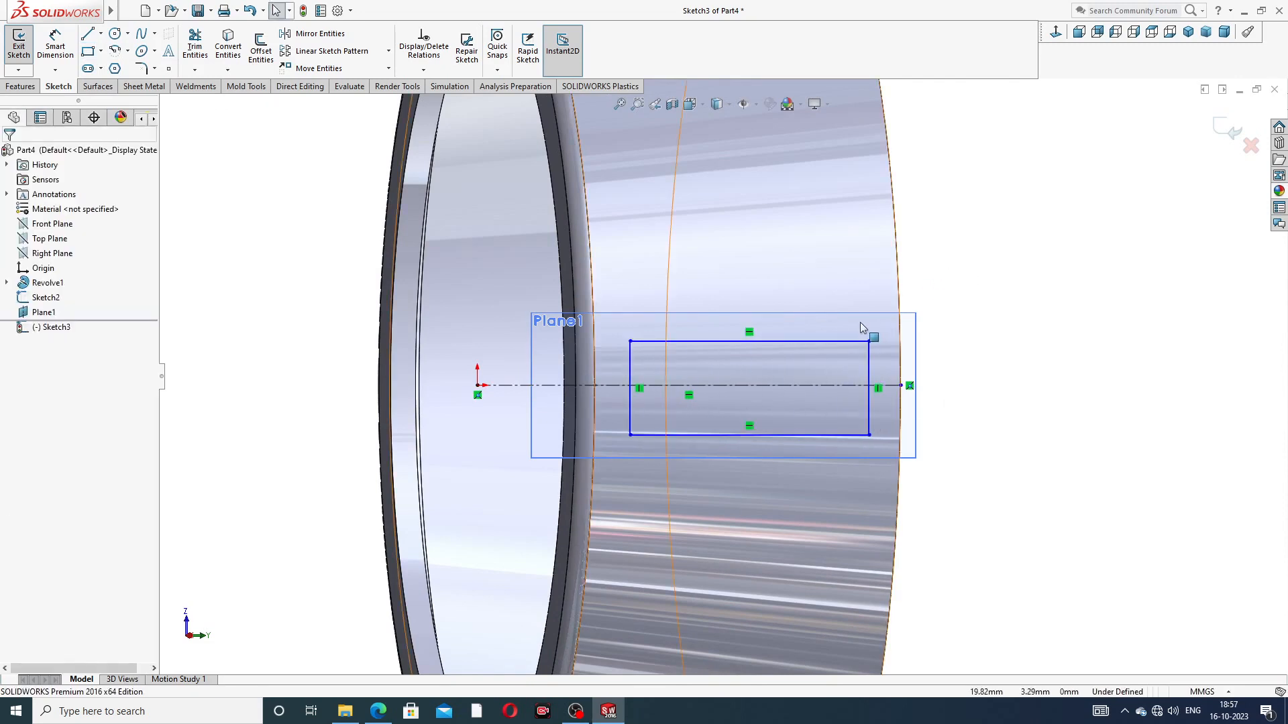
mouse_move(687, 323)
left_mouse_down()
mouse_move(716, 394)
mouse_move(763, 444)
mouse_move(815, 392)
left_mouse_up()
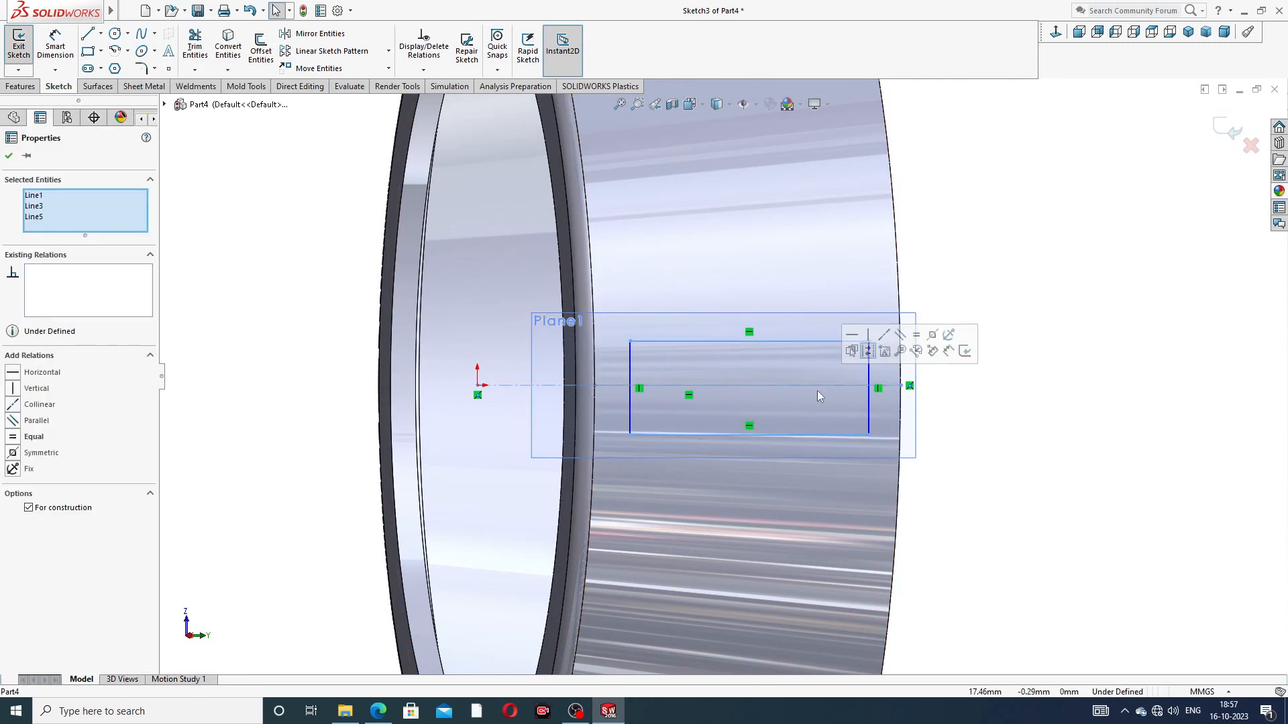
left_click(933, 336)
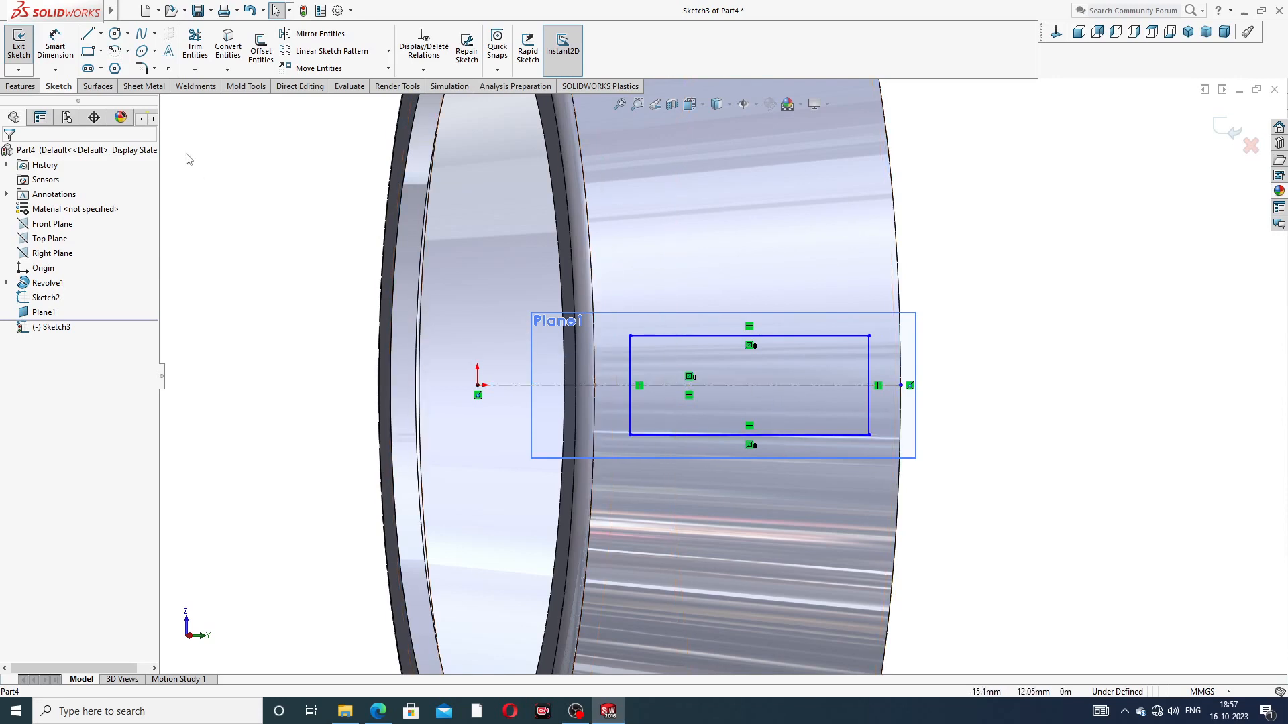
Step: Start dimensioning the window rectangle and look up its sizes in the PART-04 cage PDF drawing in the browser
left_click(59, 53)
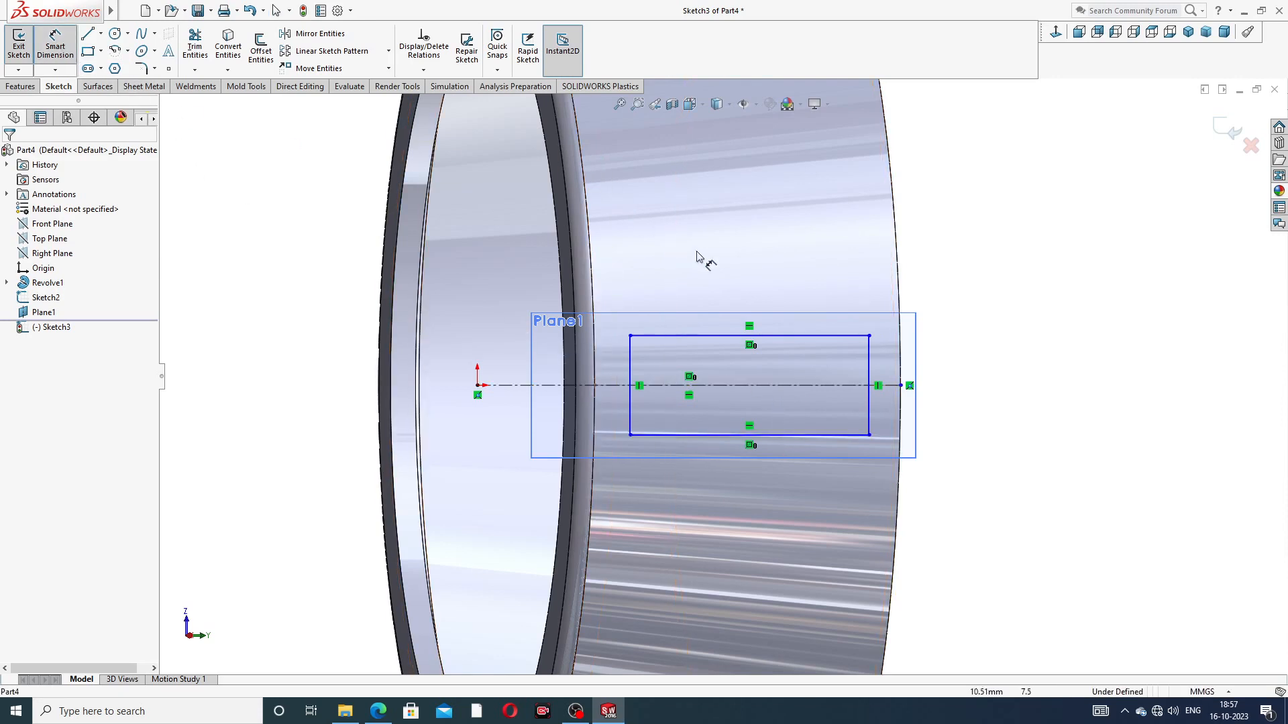
left_click(378, 711)
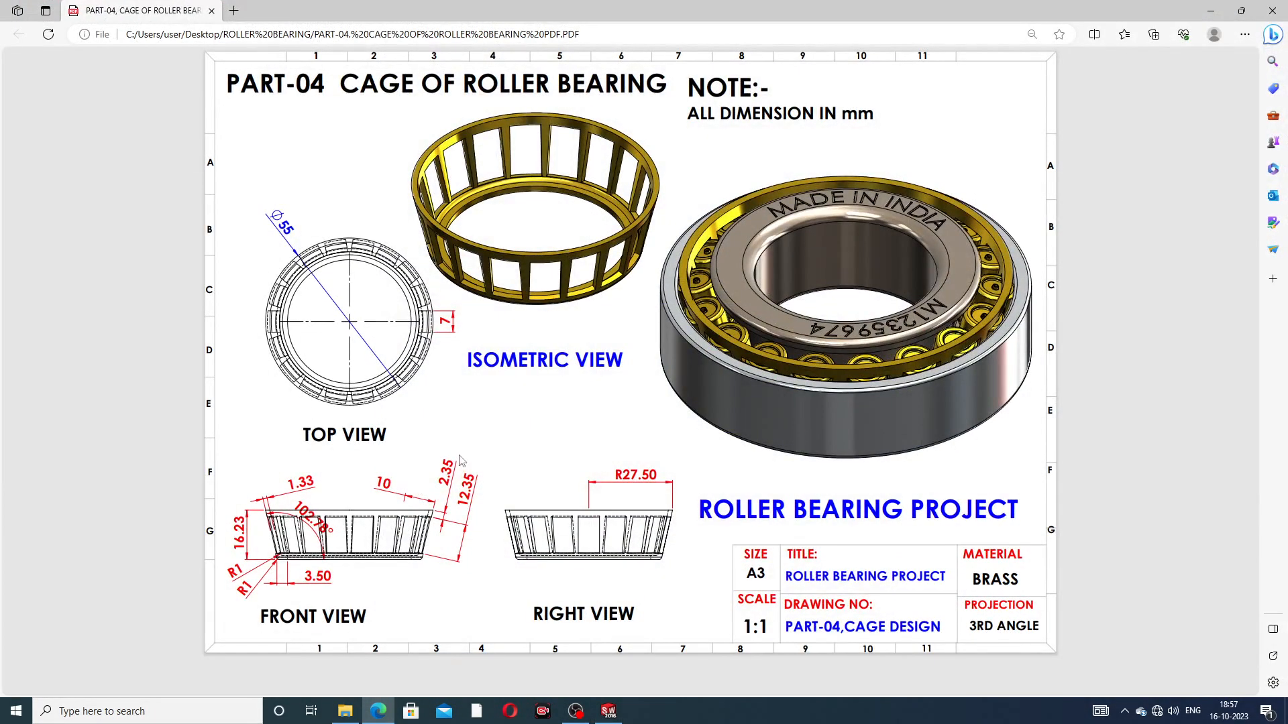
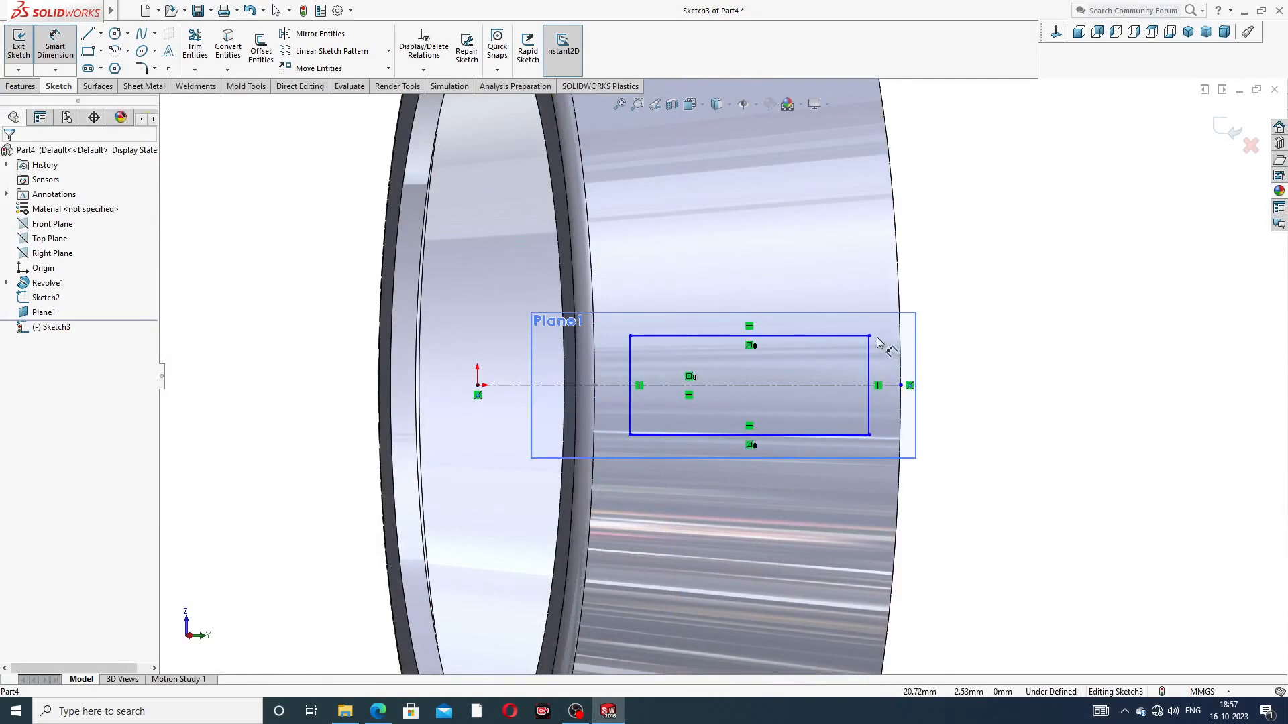
left_click(870, 336)
left_click(900, 385)
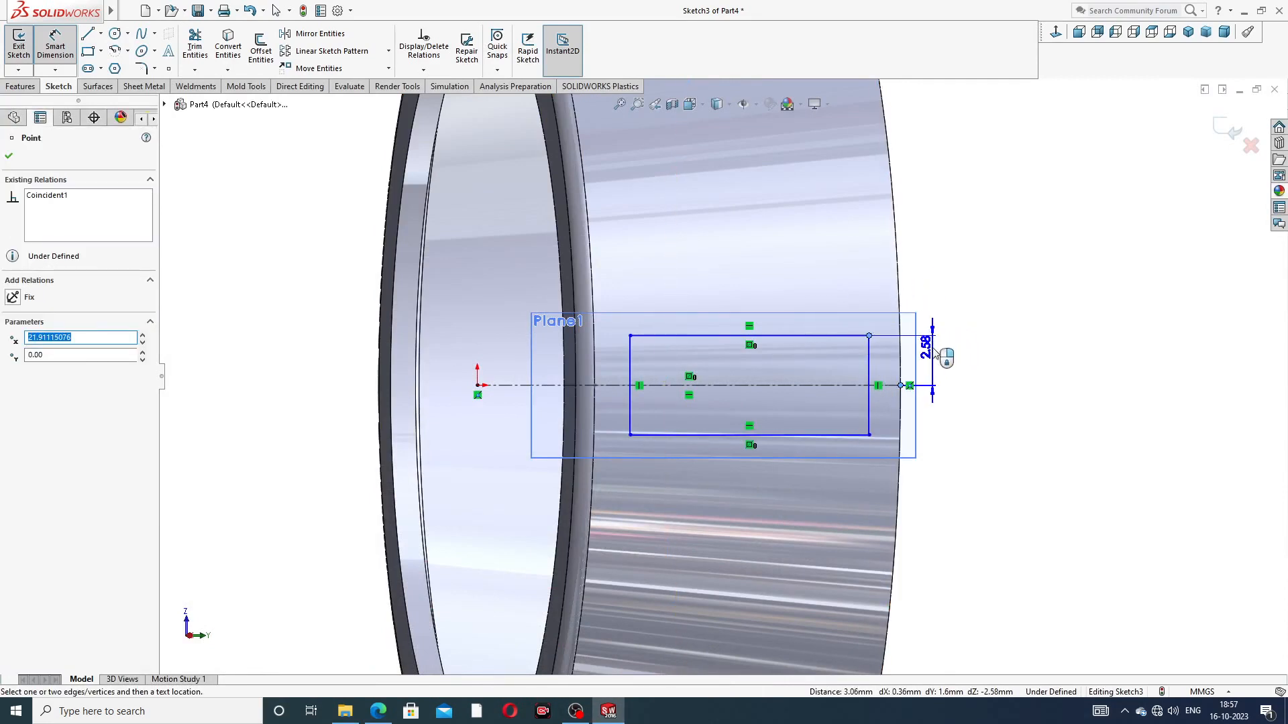
key("Escape")
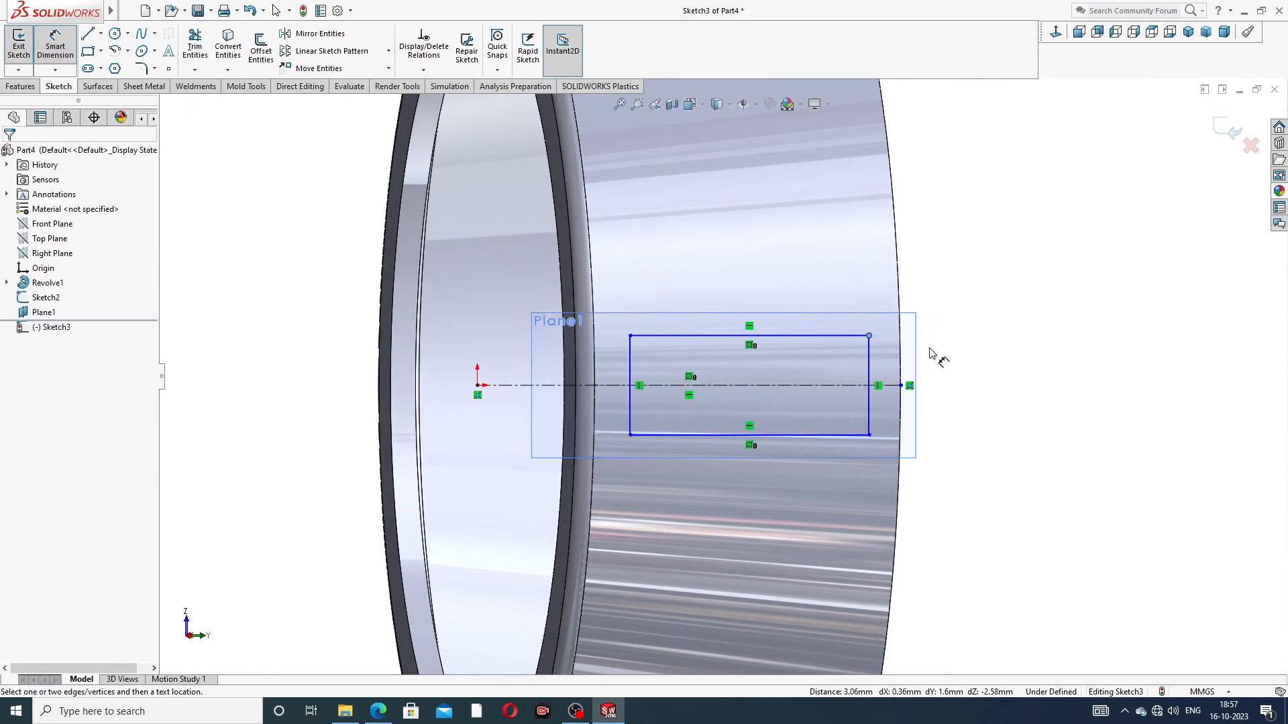
Step: Dimension the rectangle's rim-side short edge 2.35 mm from the centerline's outer endpoint
left_click(870, 357)
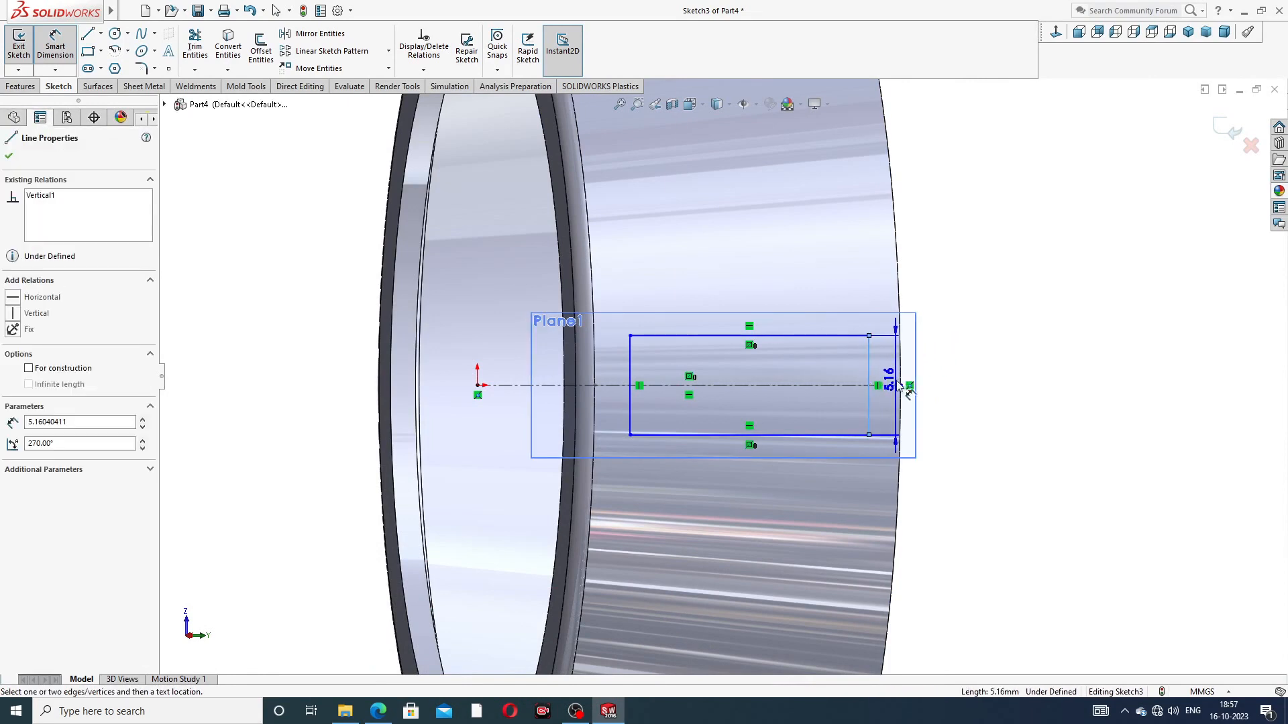
left_click(901, 385)
left_click(933, 306)
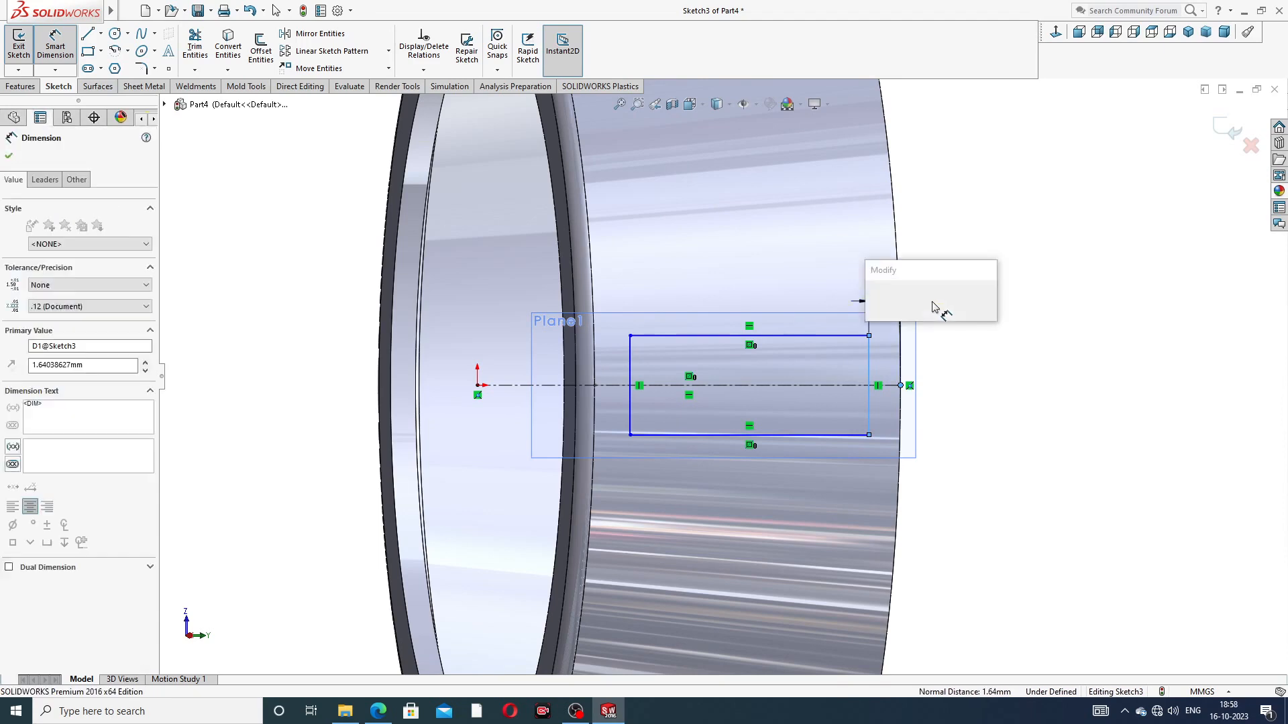
type("2.")
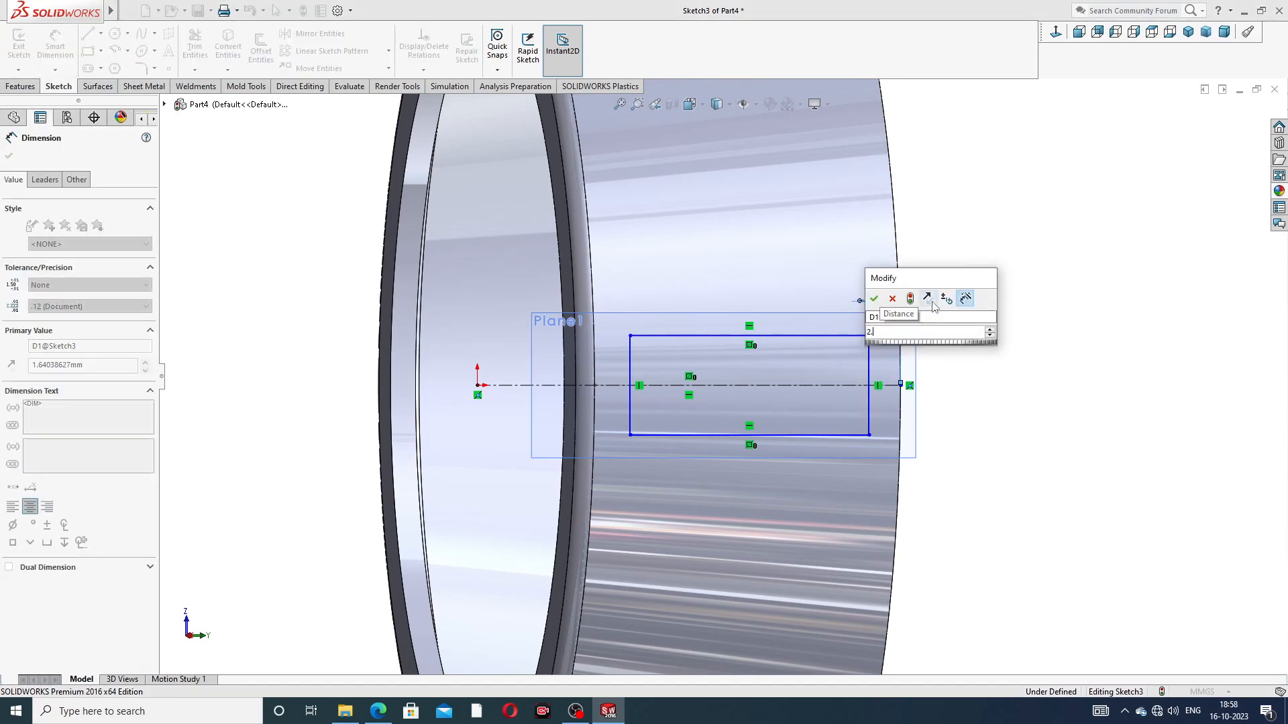
type("35")
key("Return")
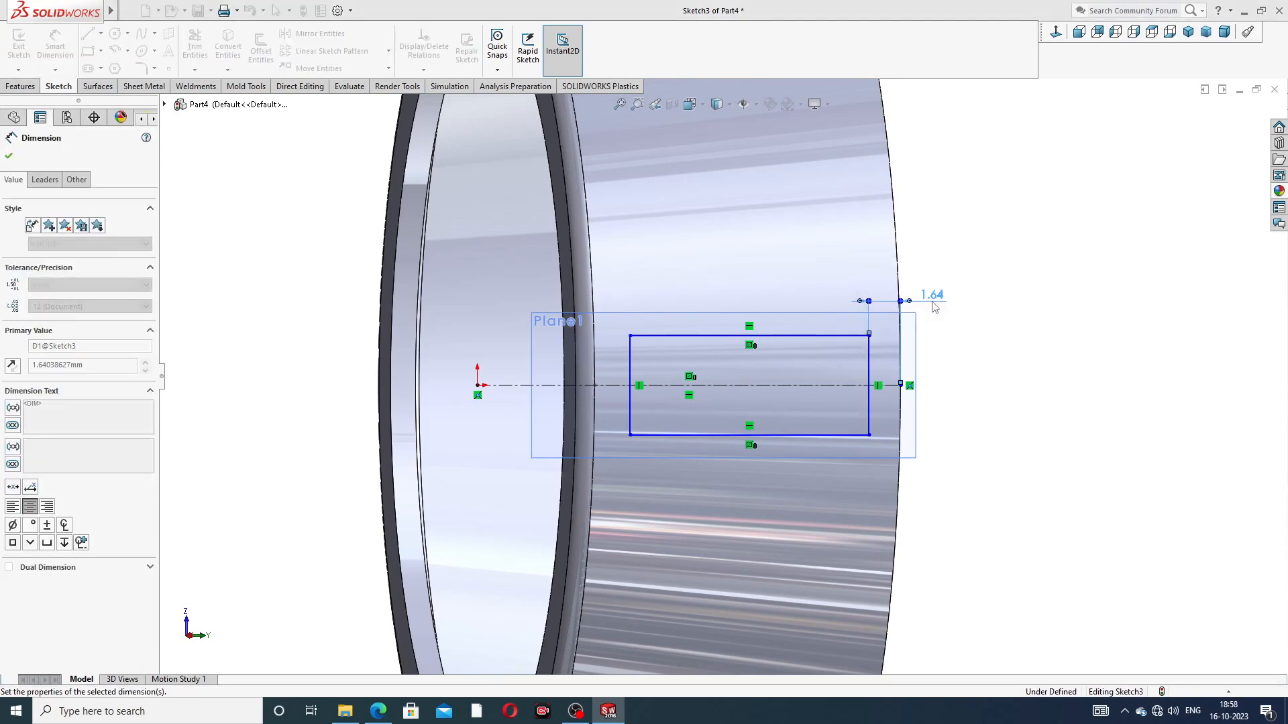
left_click_drag(954, 301, 964, 295)
Step: Dimension the window rectangle 12.35 mm long and 7 mm wide, and end dimensioning
left_click(805, 335)
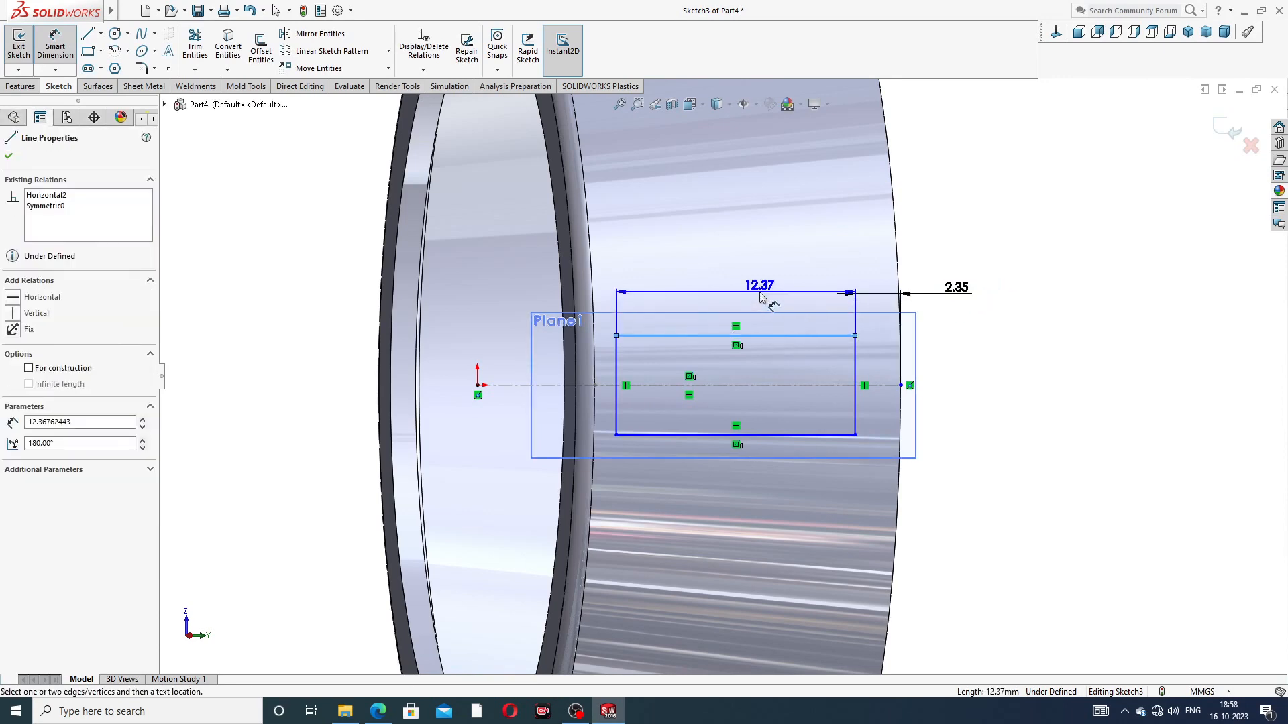
left_click(762, 296)
type("12")
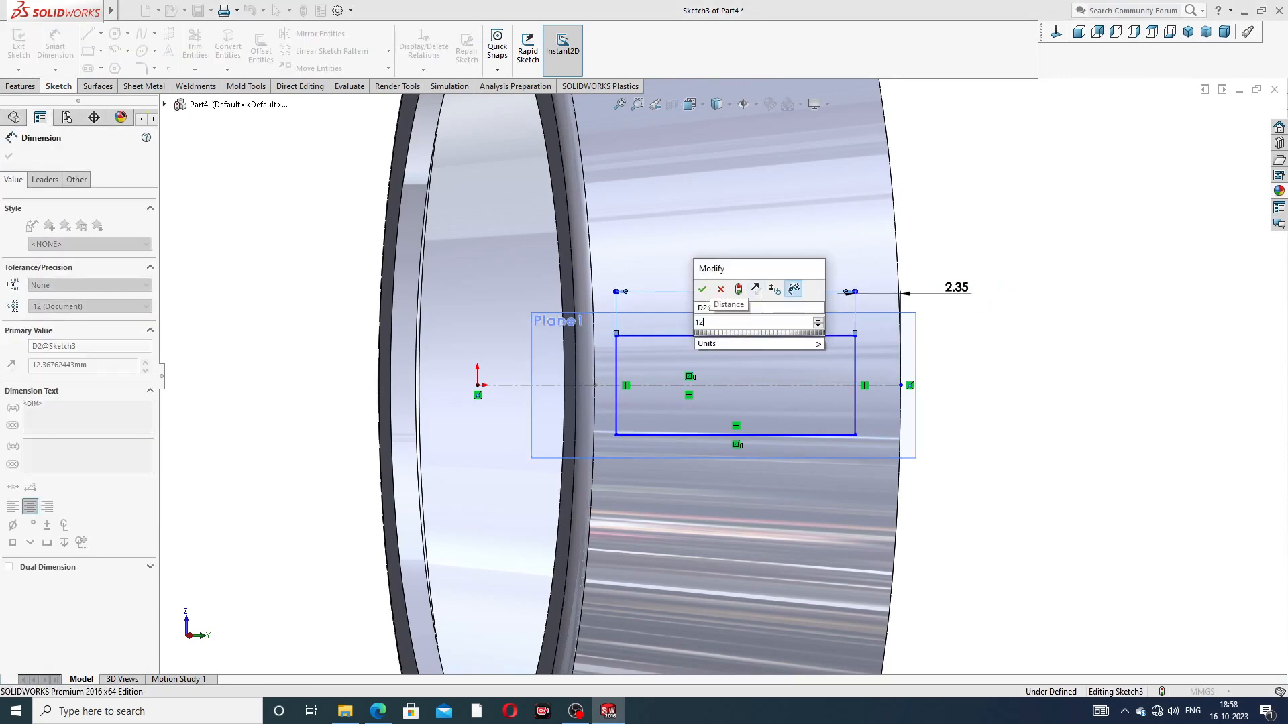
type(".35")
key("Return")
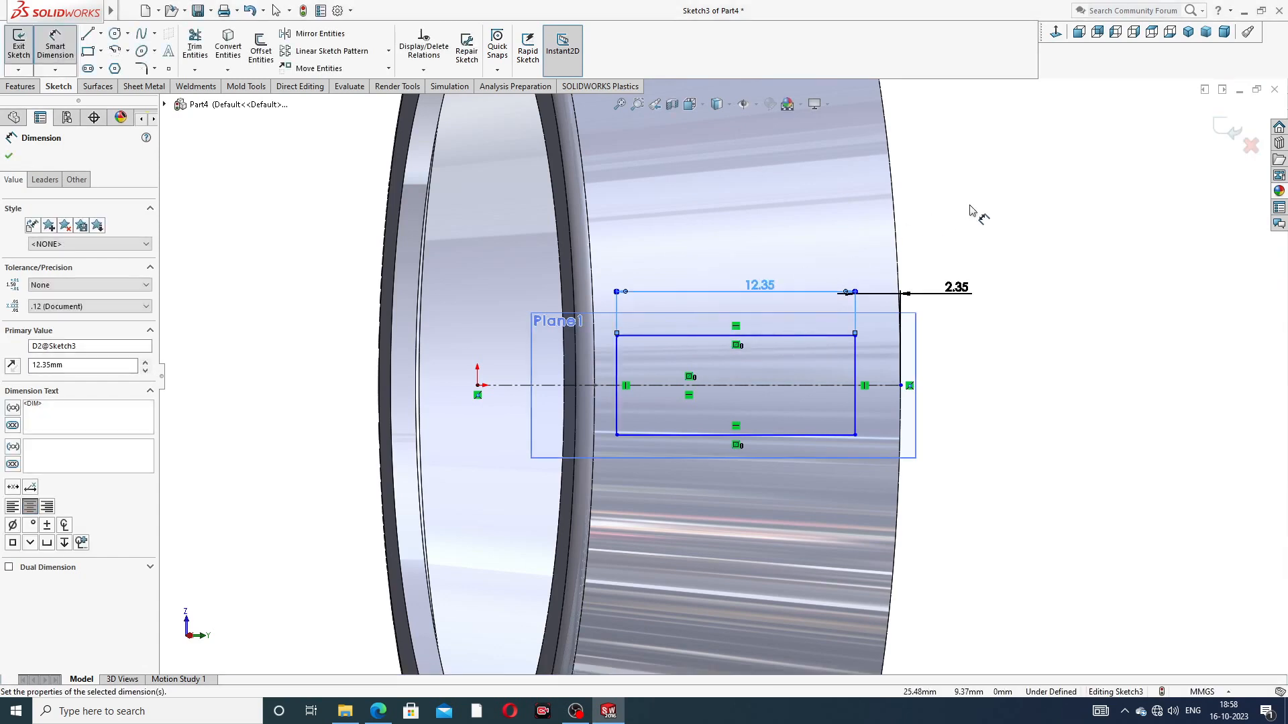
left_click(856, 361)
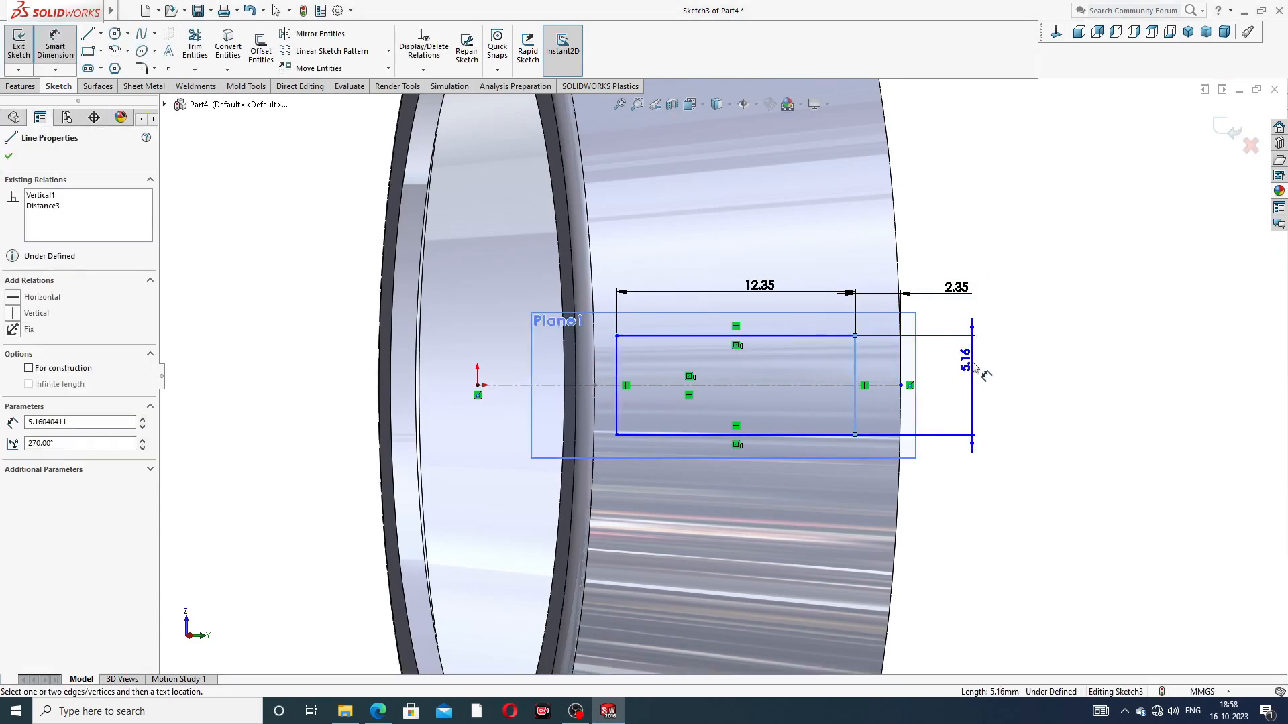
left_click(970, 370)
key("Return")
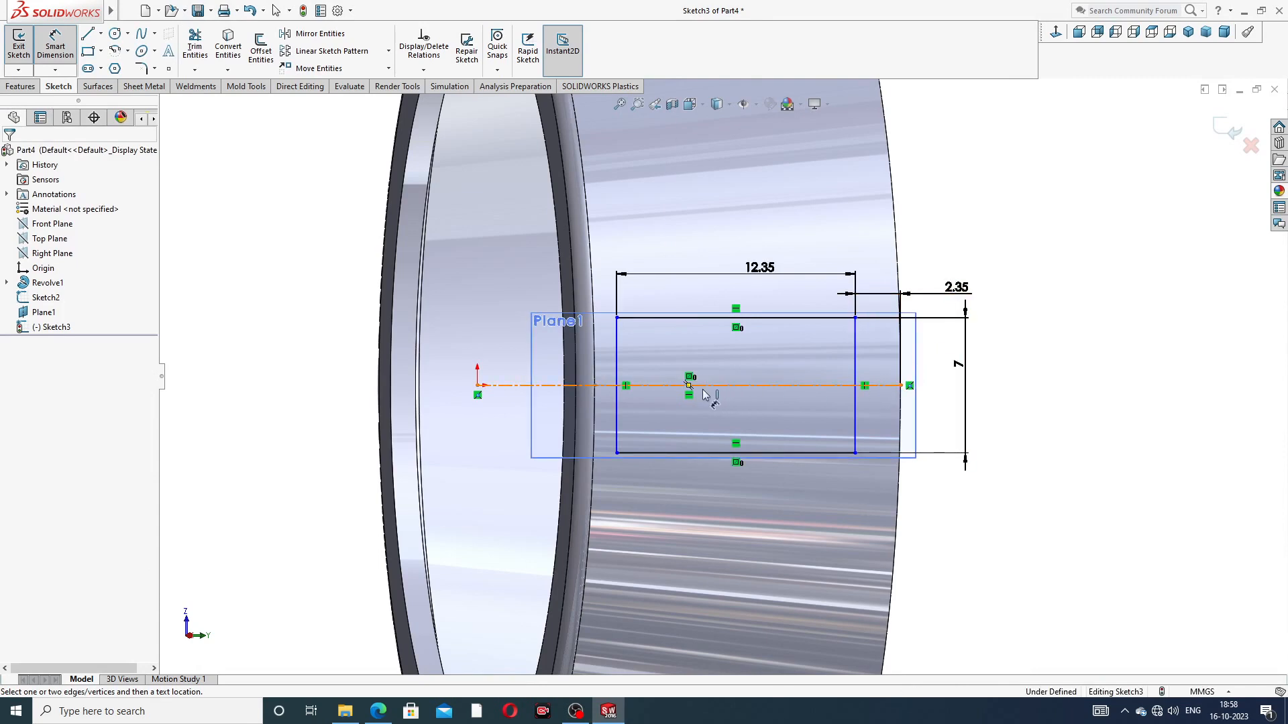
right_click(965, 226)
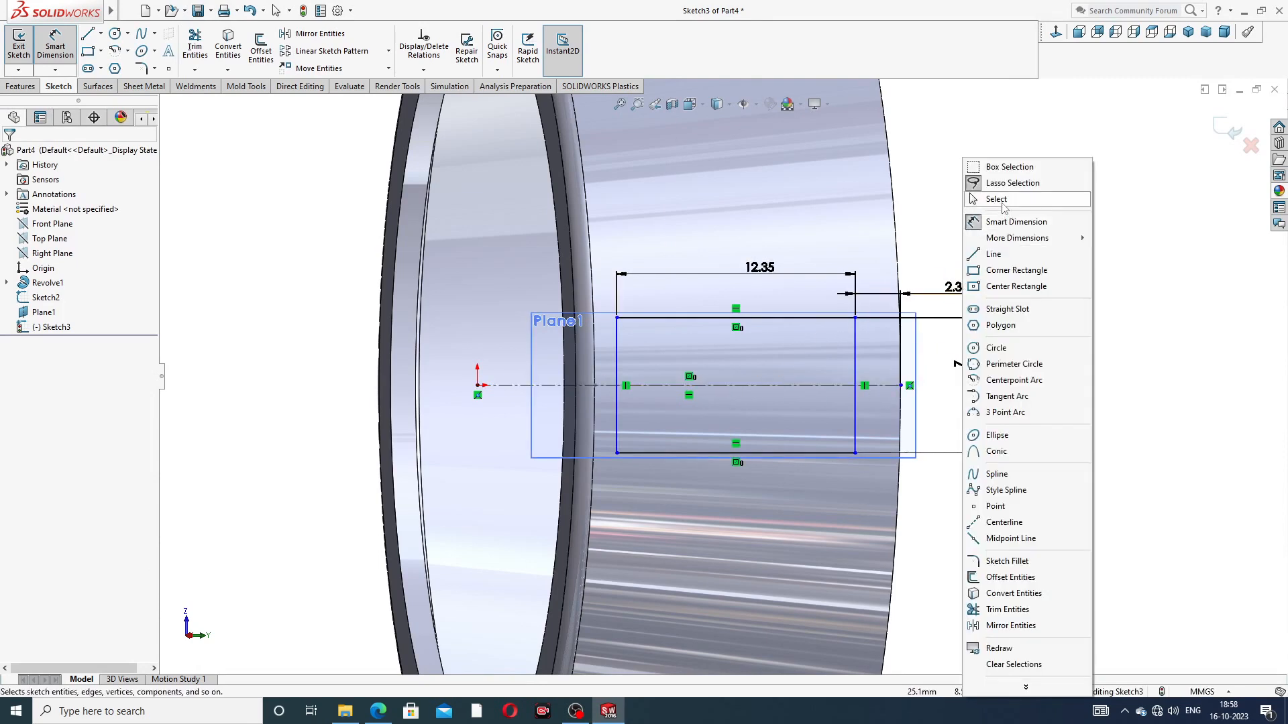
left_click(986, 198)
Step: Reposition the 12.35 mm length and 2.35 mm rim offset dimensions above the window rectangle
left_click_drag(762, 271, 732, 280)
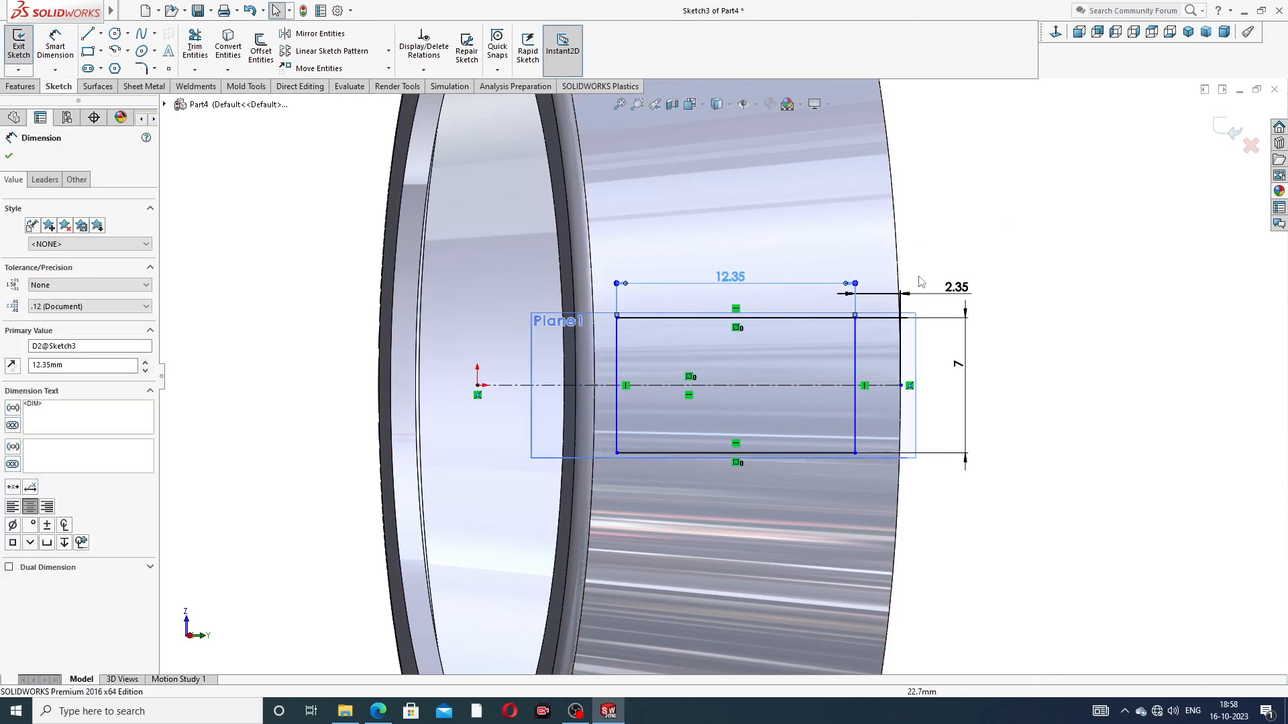
left_click_drag(956, 287, 960, 273)
left_click(991, 316)
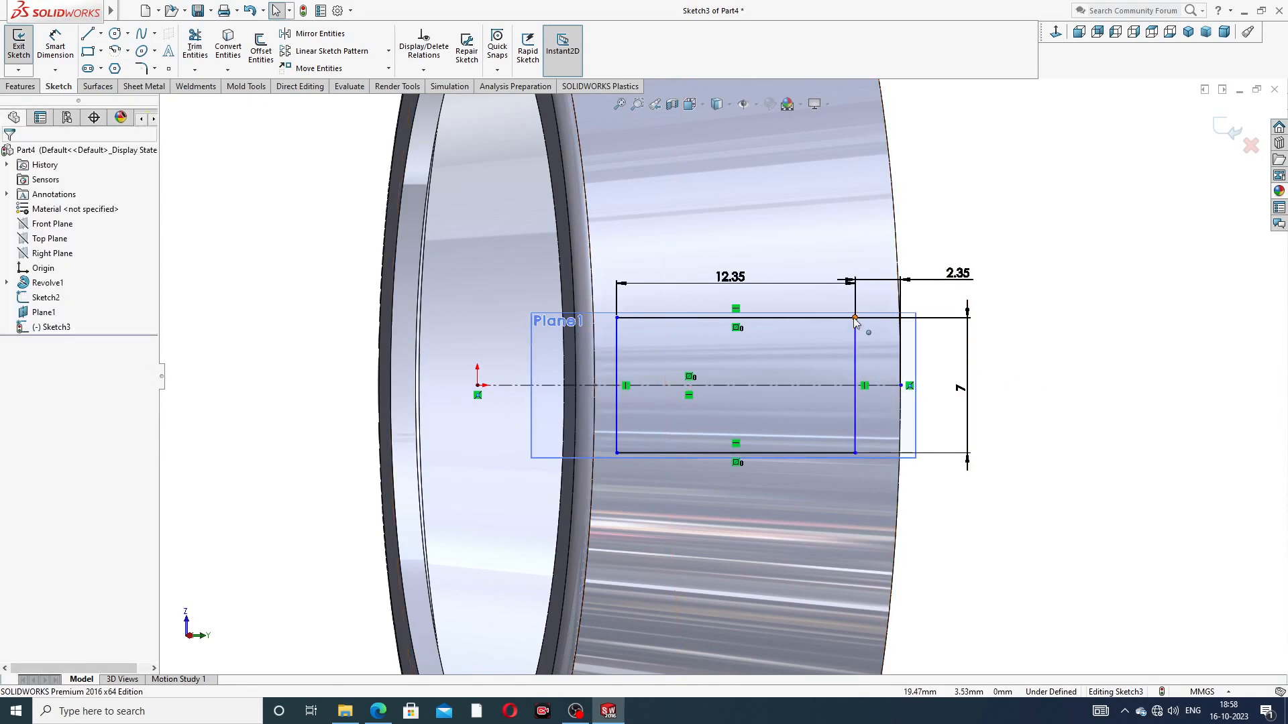
left_click(750, 319)
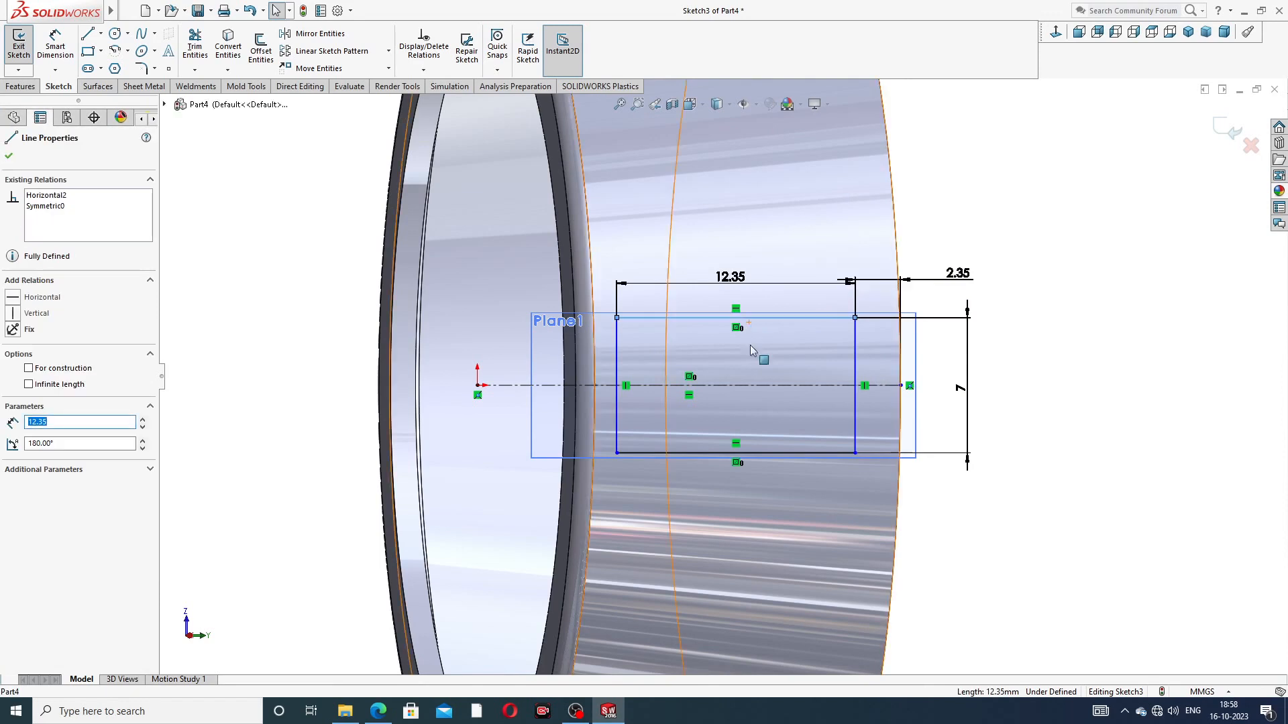
left_click(758, 385, "ctrl")
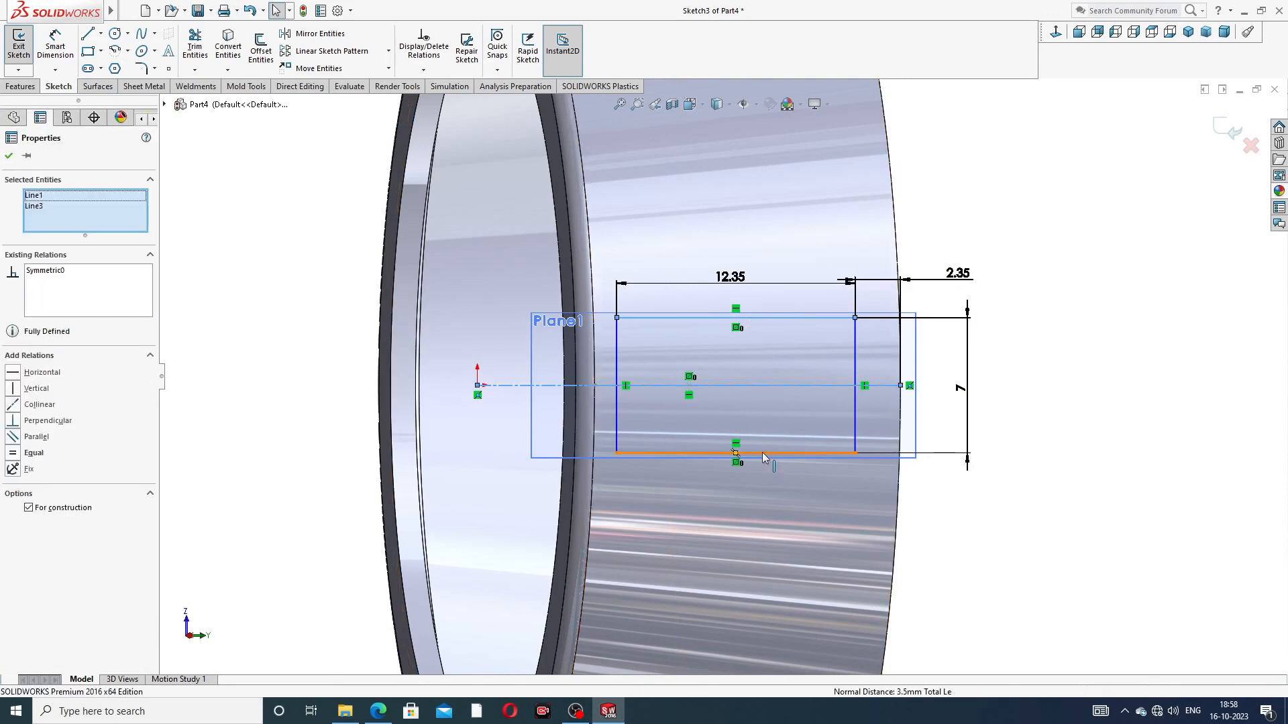
left_click(762, 454, "ctrl")
left_click(880, 396)
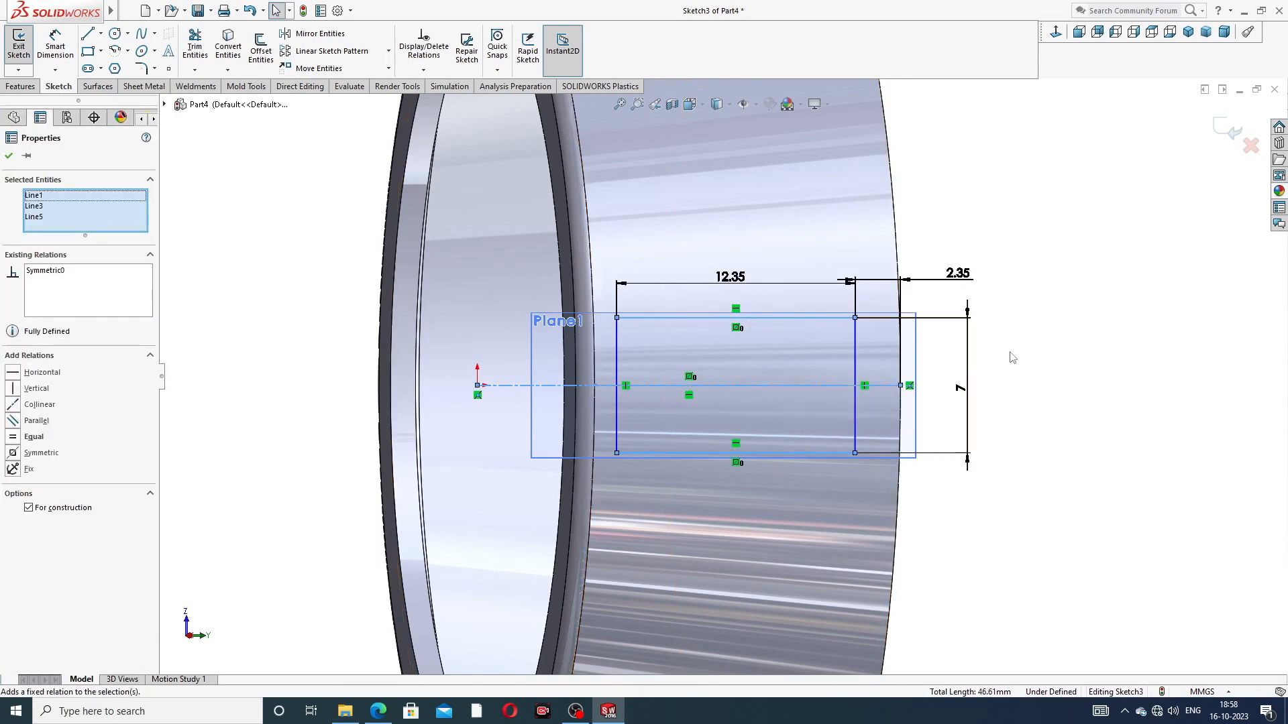
left_click(1038, 340)
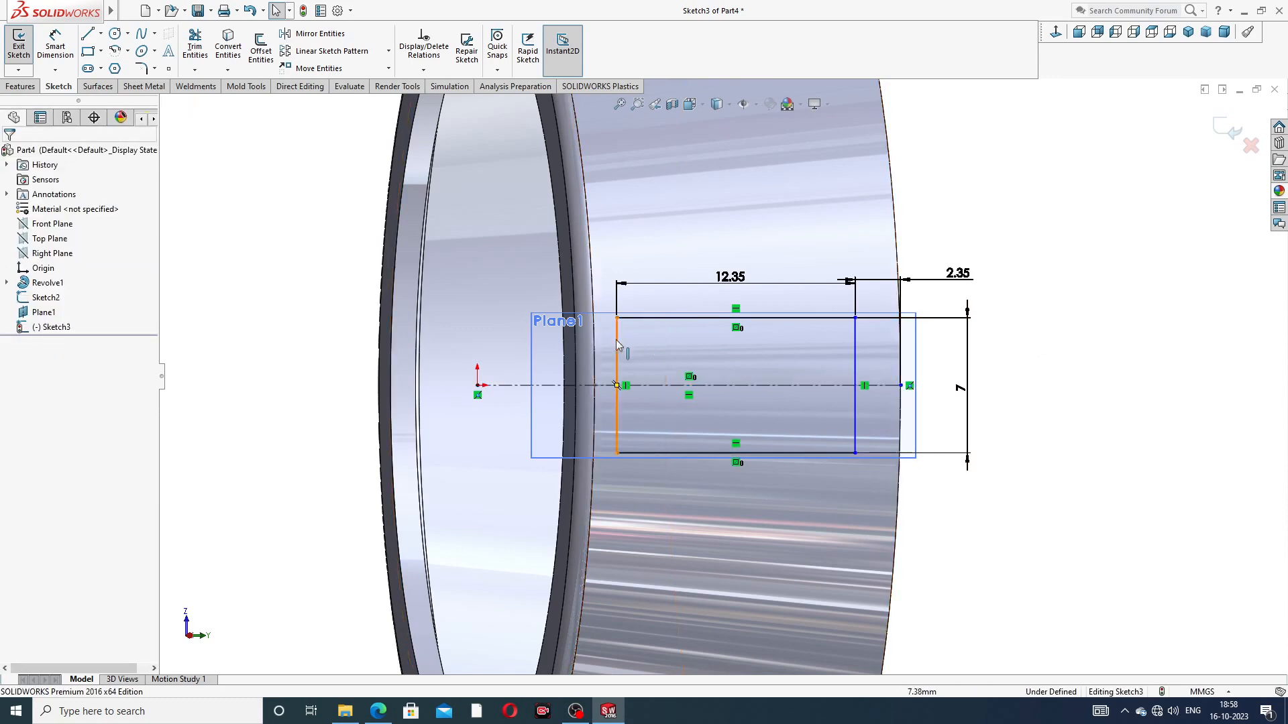
Step: Shift the window rectangle along the centerline toward the wide rim and delete its 2.35 mm offset dimension
mouse_move(614, 340)
left_mouse_down()
mouse_move(652, 340)
mouse_move(621, 344)
mouse_move(649, 345)
mouse_move(639, 348)
left_mouse_up()
left_click(1050, 222)
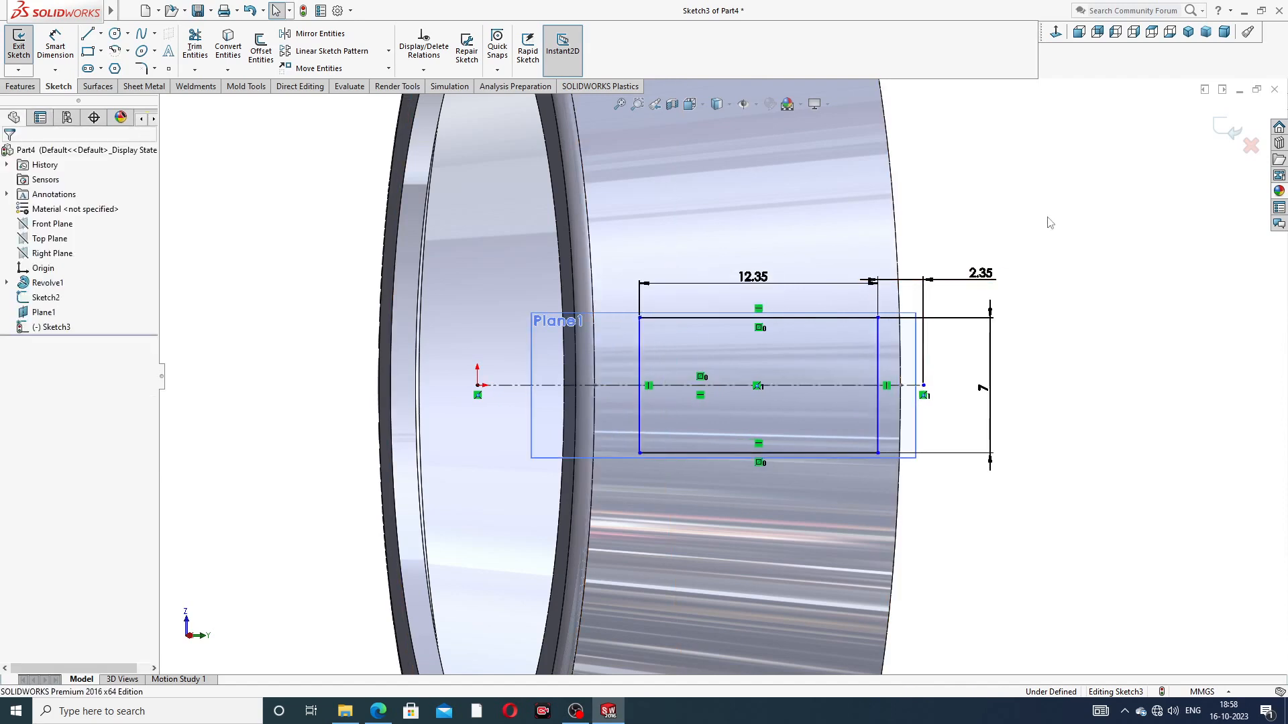
left_click(990, 278)
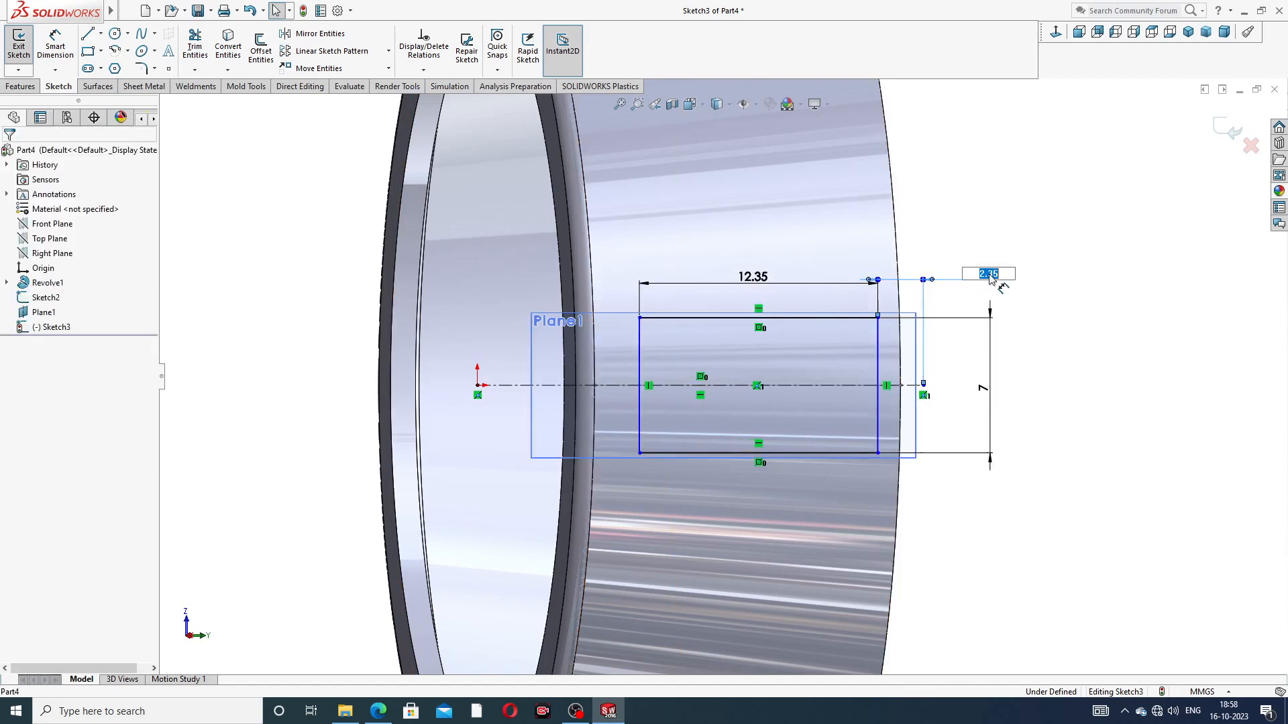
key("Return")
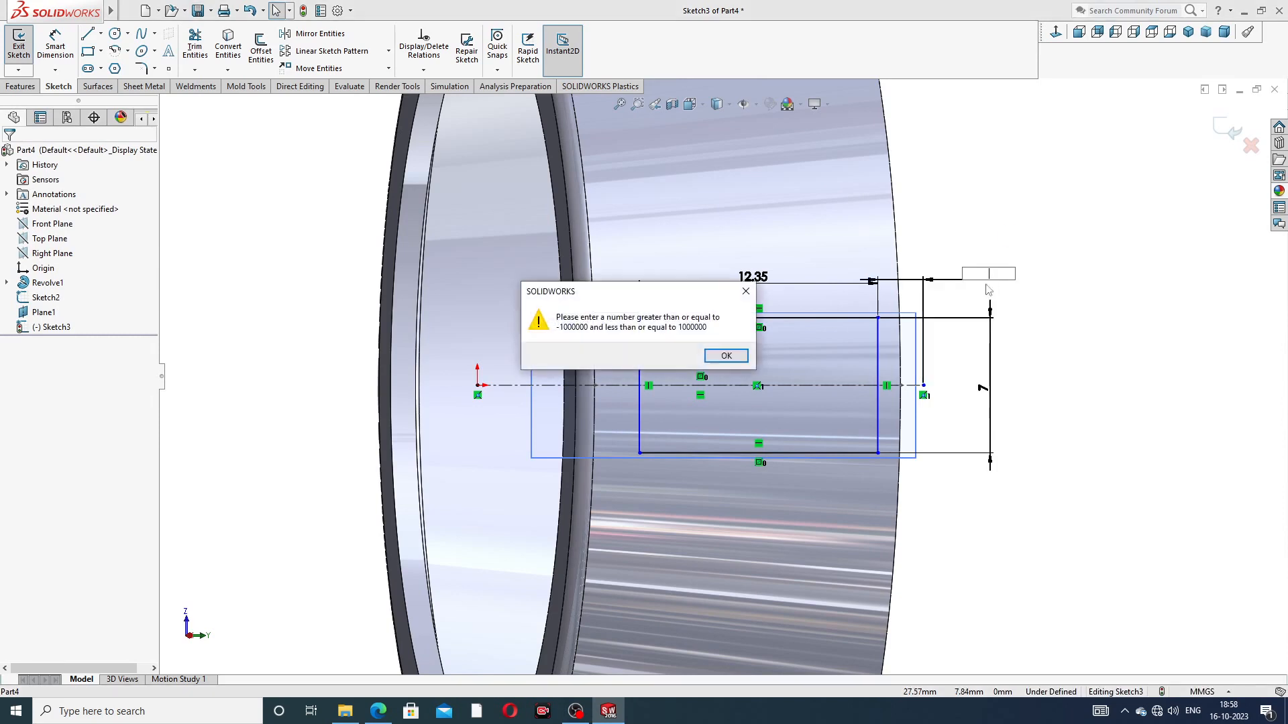
key("Return")
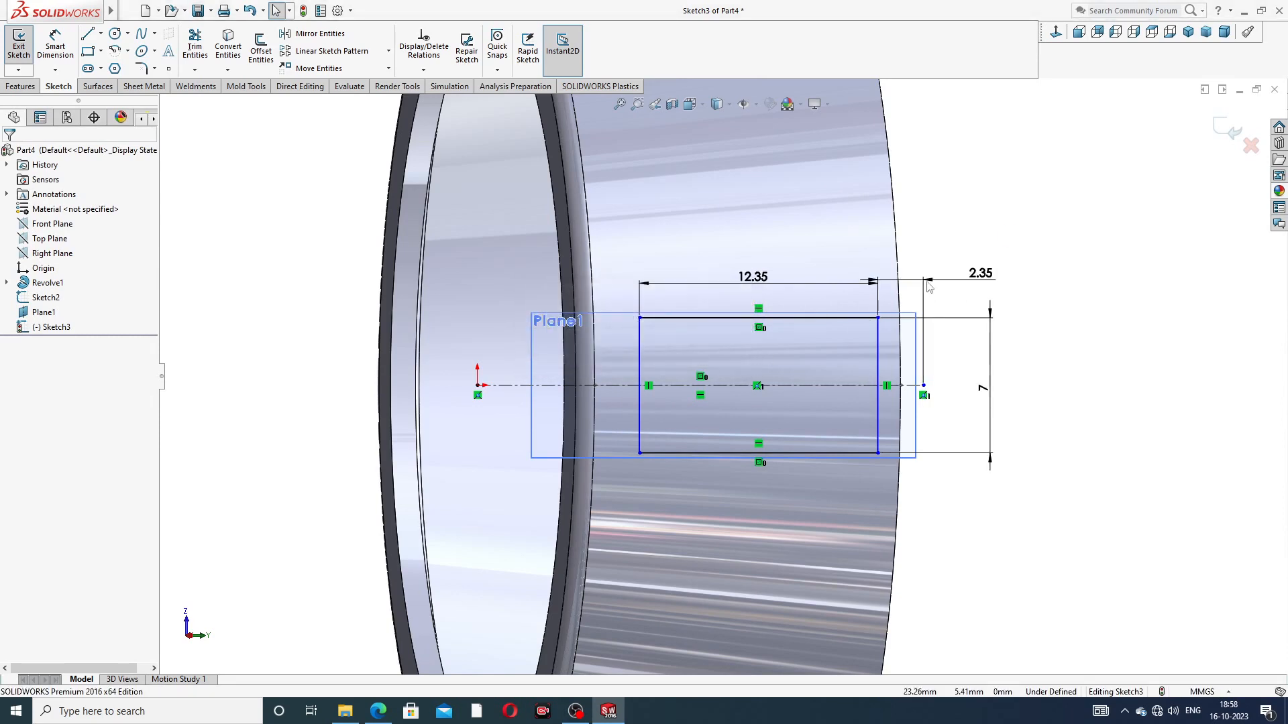
left_click(928, 281)
key("Delete")
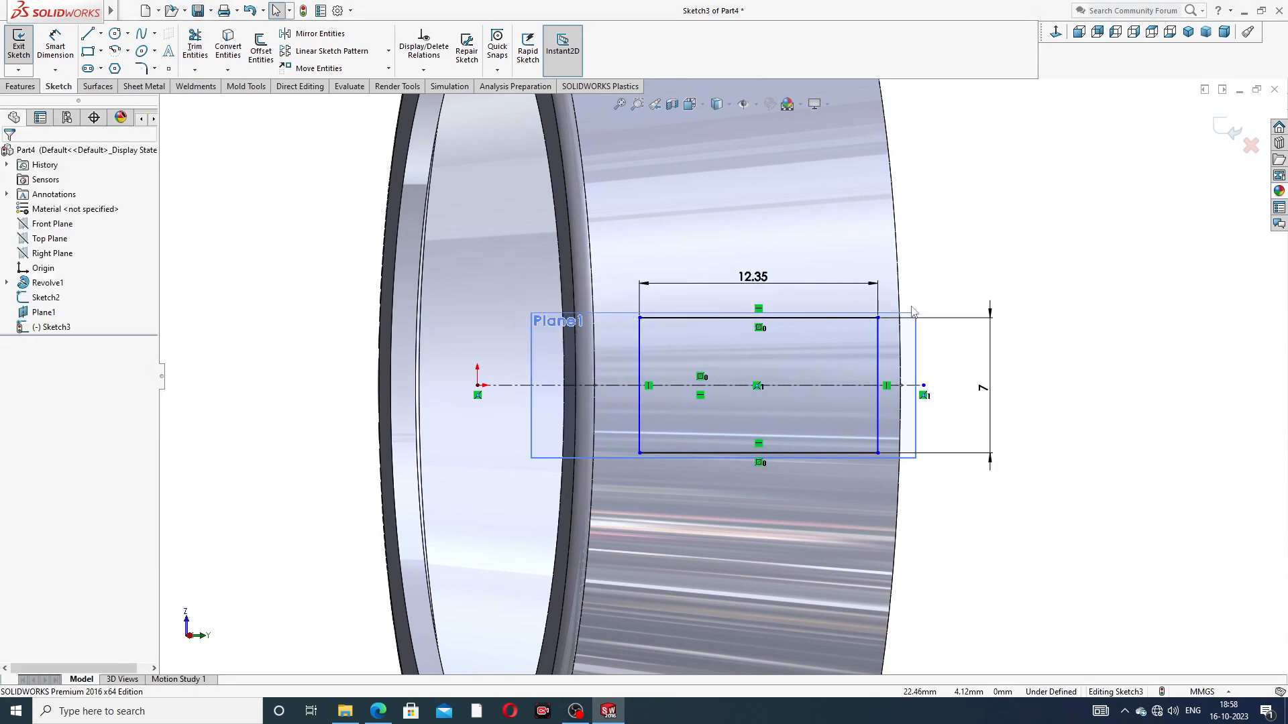
scroll(914, 311, "down", 3)
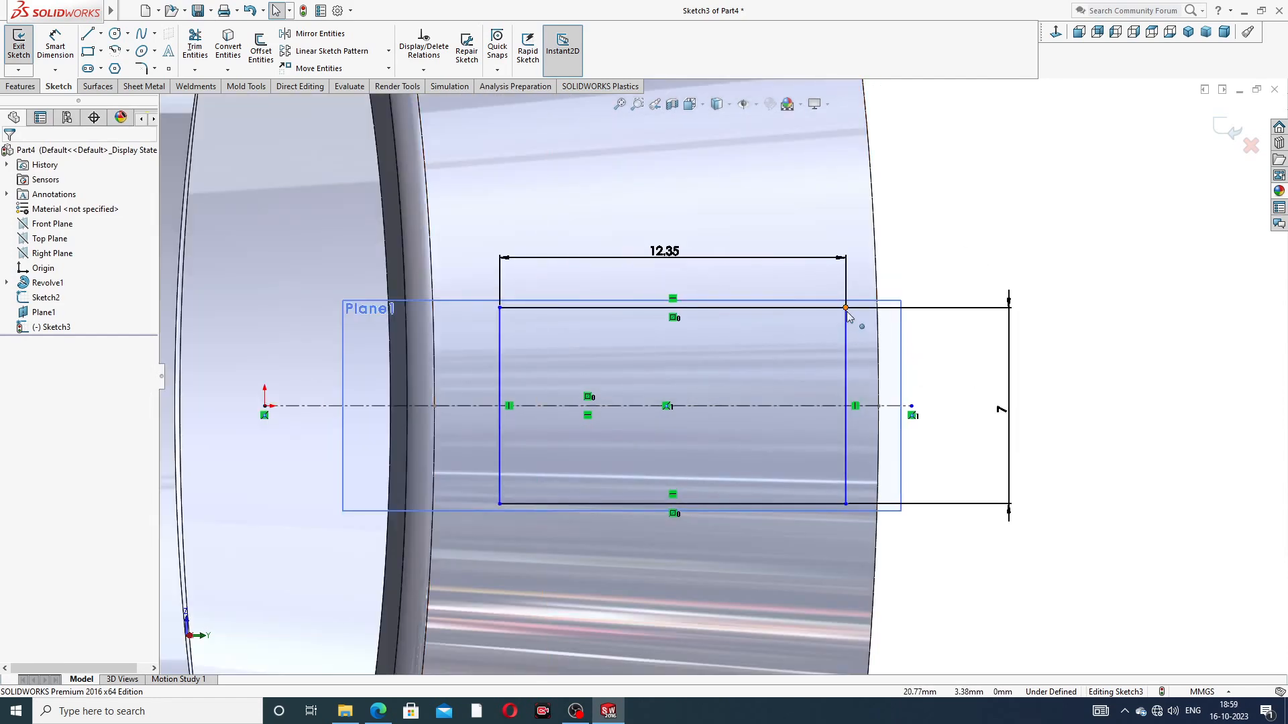
left_click(66, 47)
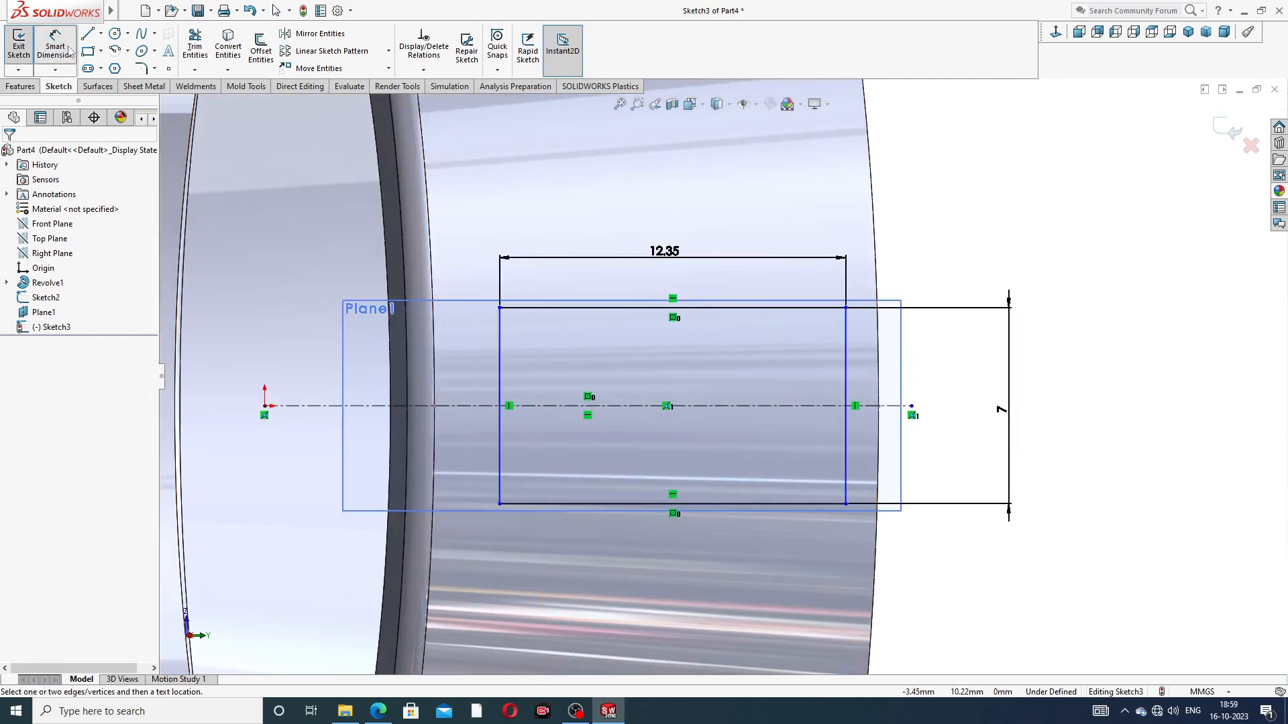
left_click(846, 308)
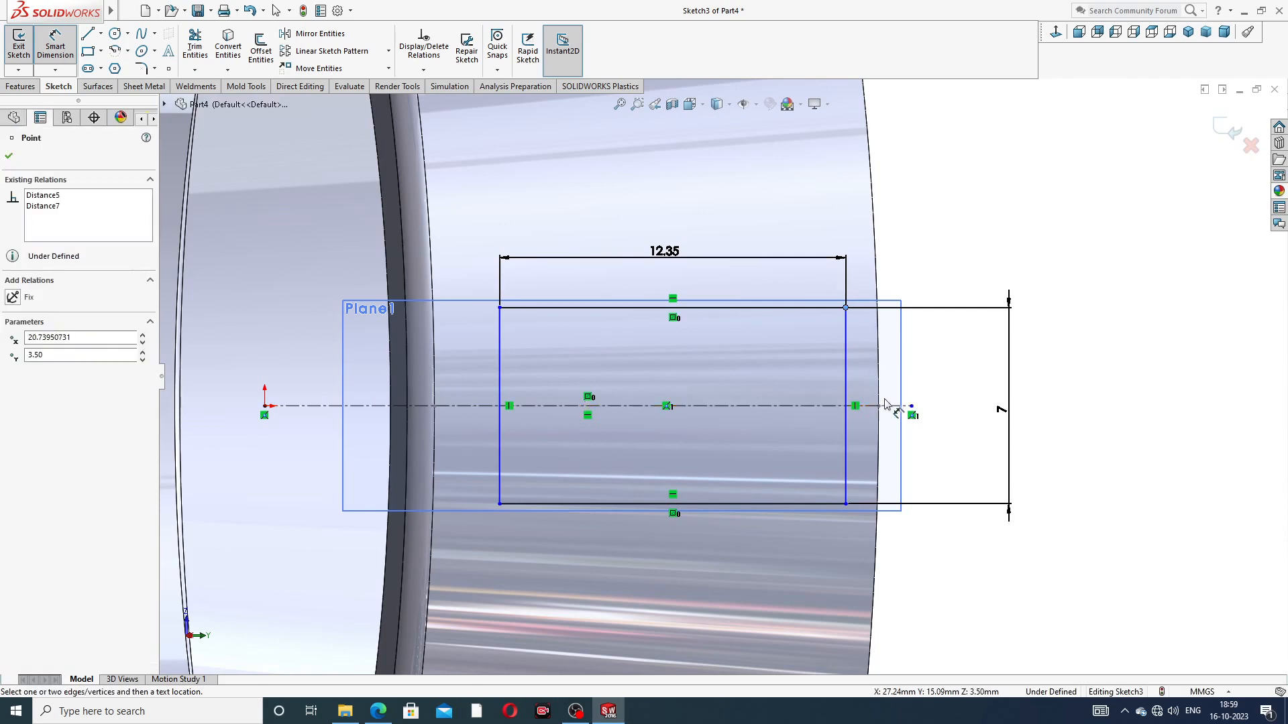
left_click(1056, 32)
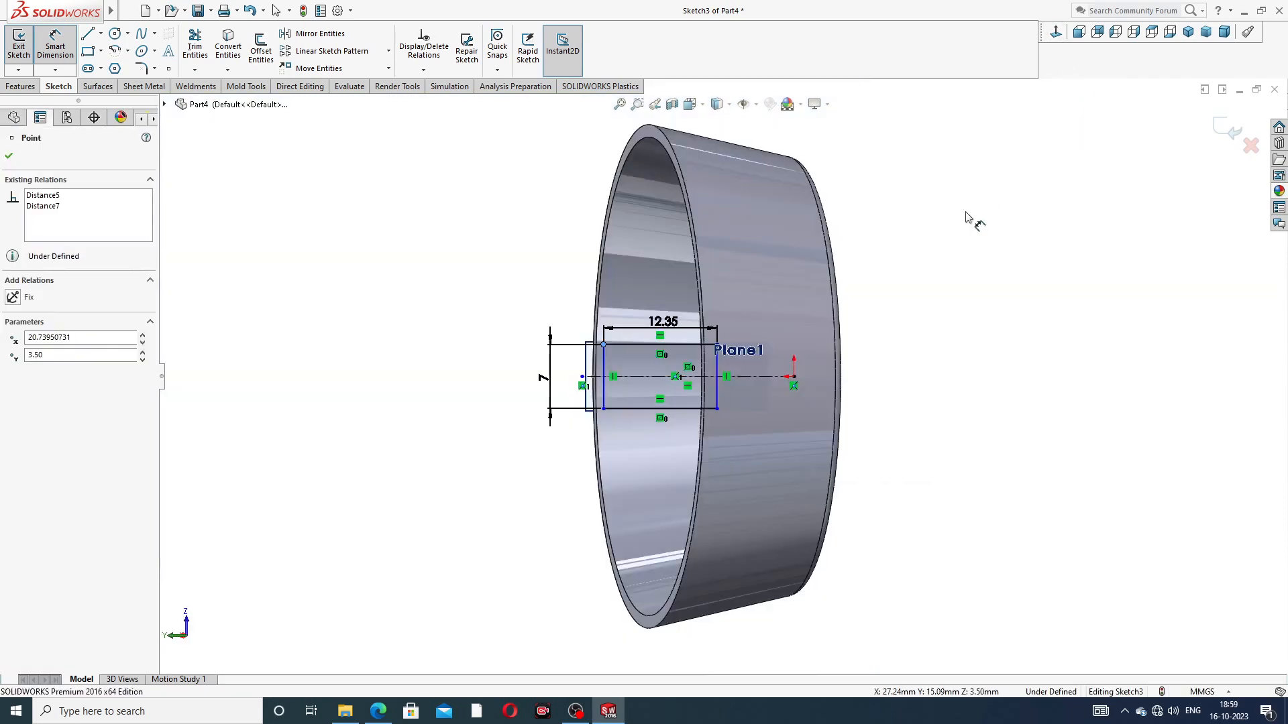
left_click(1056, 32)
scroll(865, 389, "down", 3)
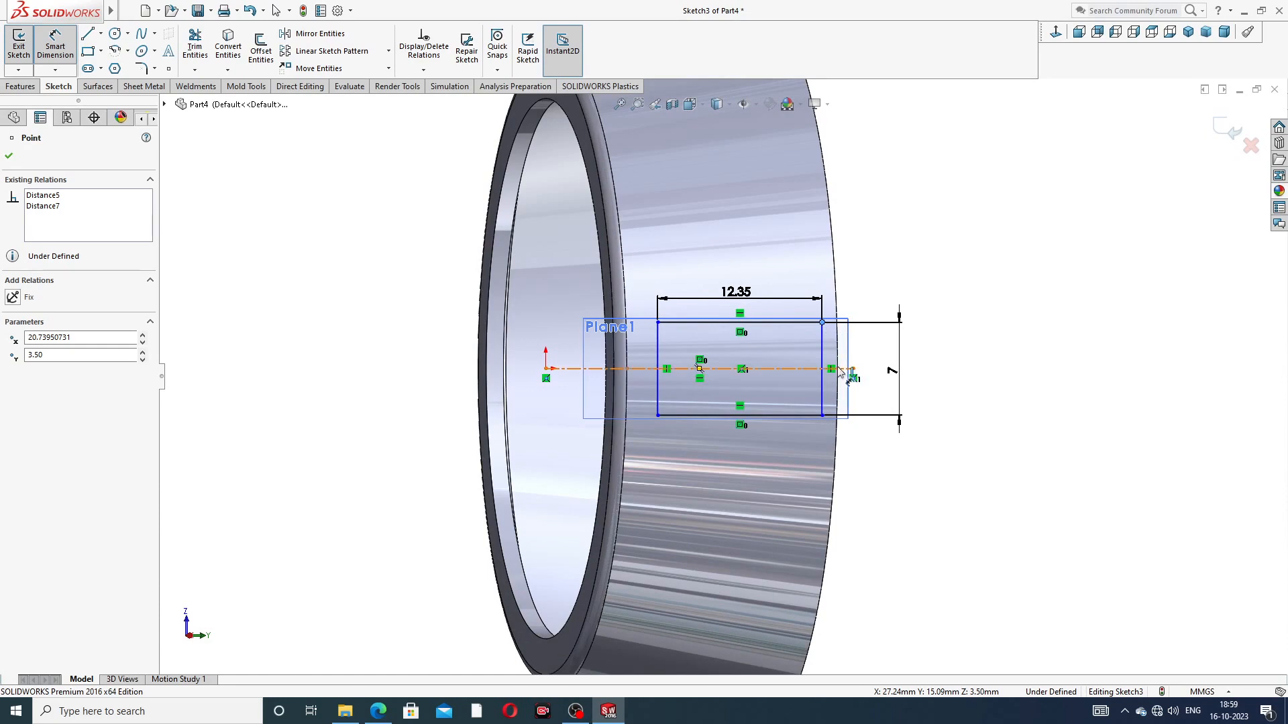
right_click(916, 224)
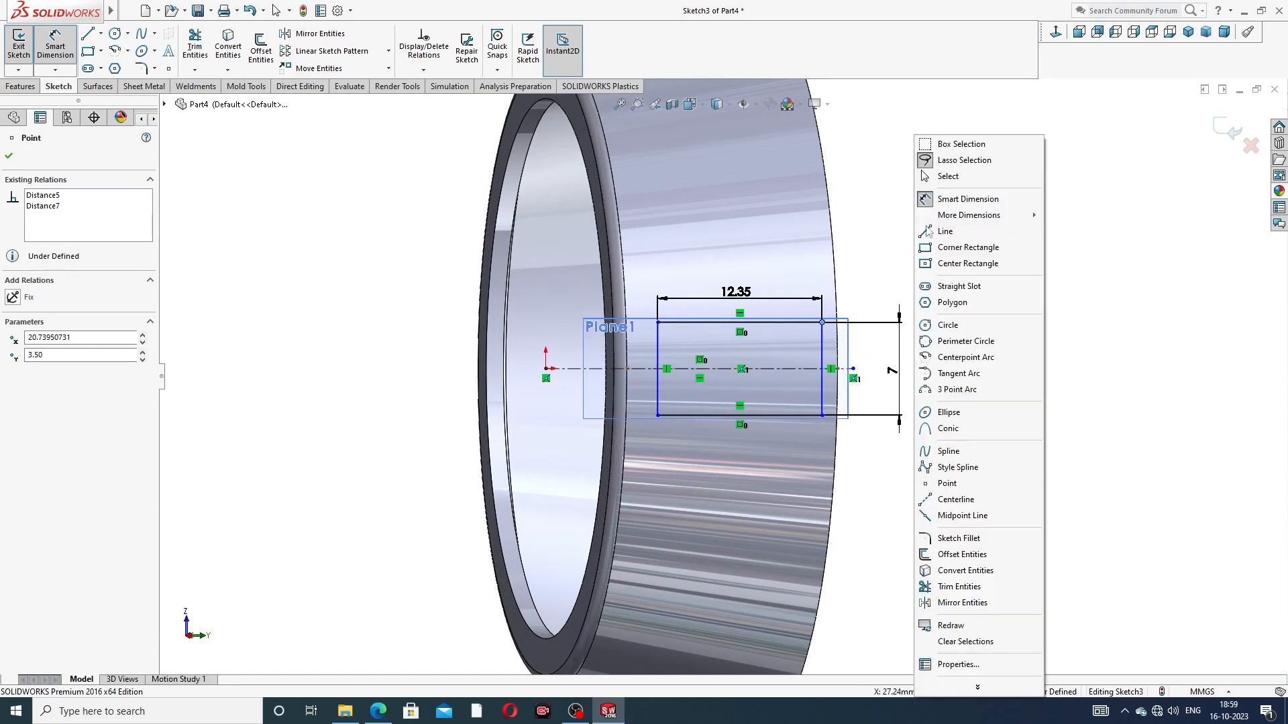
left_click(960, 178)
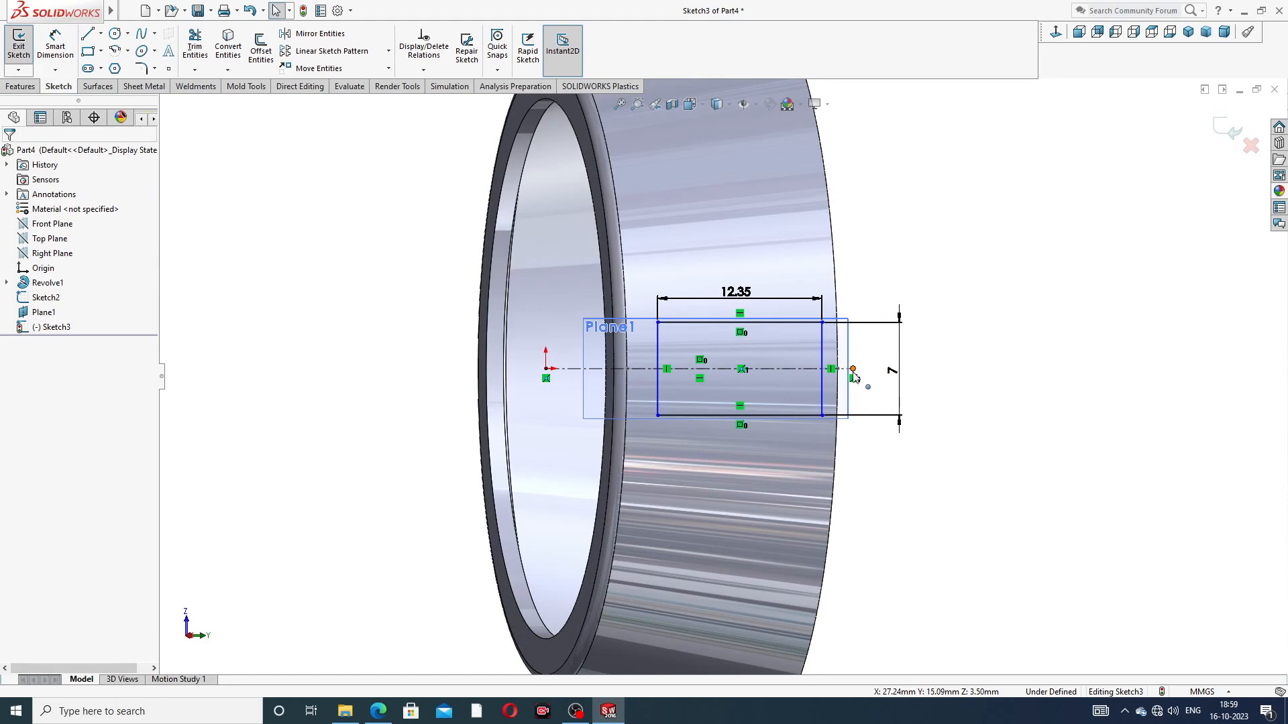
Step: Nudge the centerline's outer endpoint slightly near the wide rim
left_click_drag(853, 369, 853, 369)
left_click(952, 262)
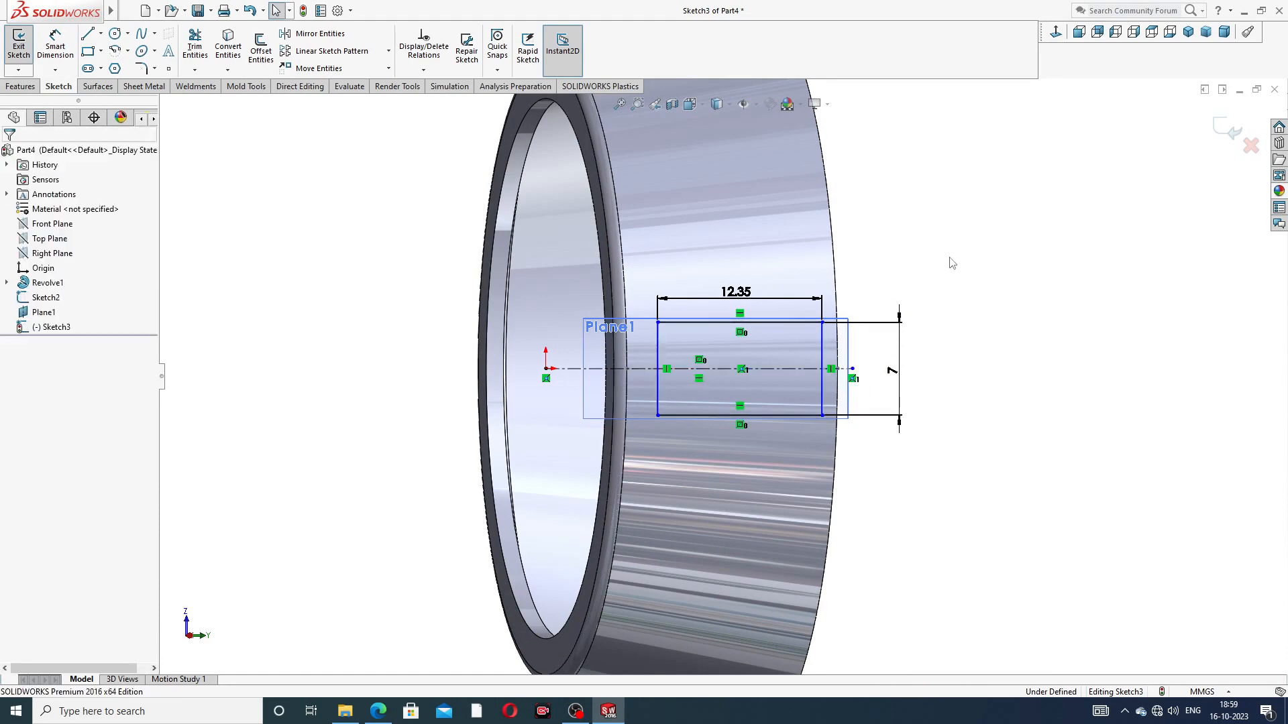
key("ctrl+8")
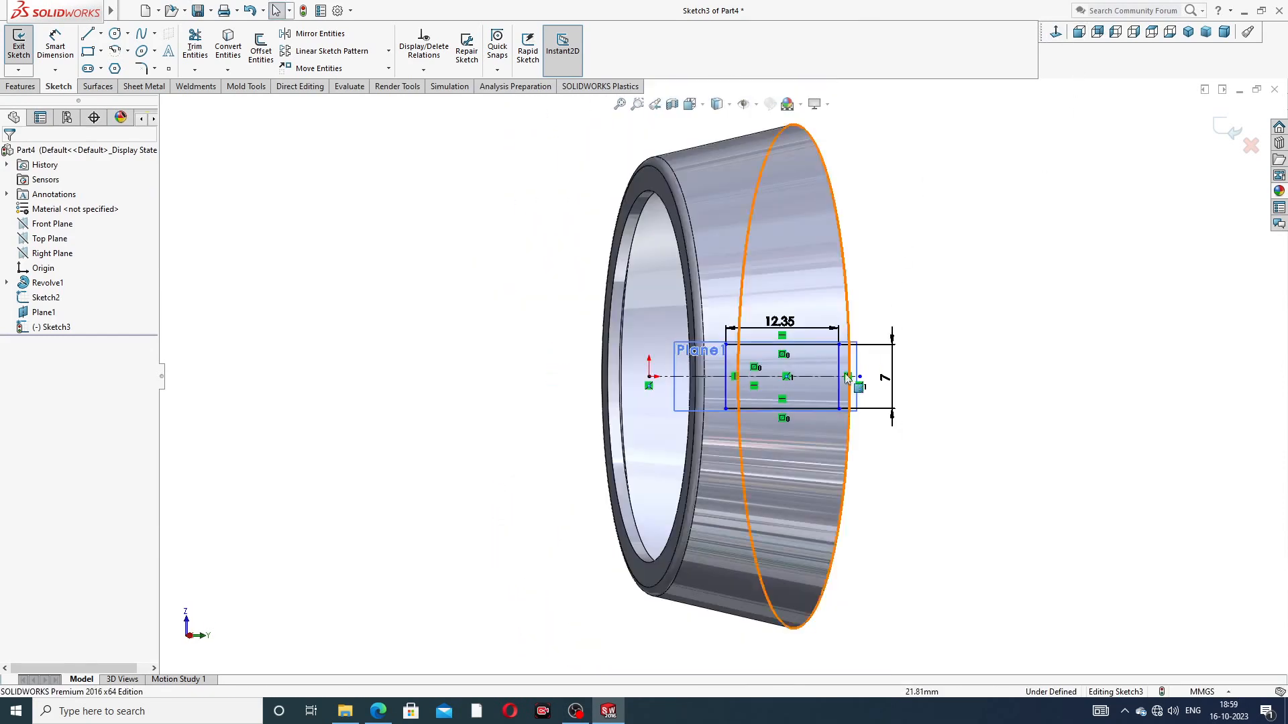
left_click(1057, 32)
left_click(55, 43)
scroll(830, 384, "down", 3)
scroll(830, 384, "down", 1)
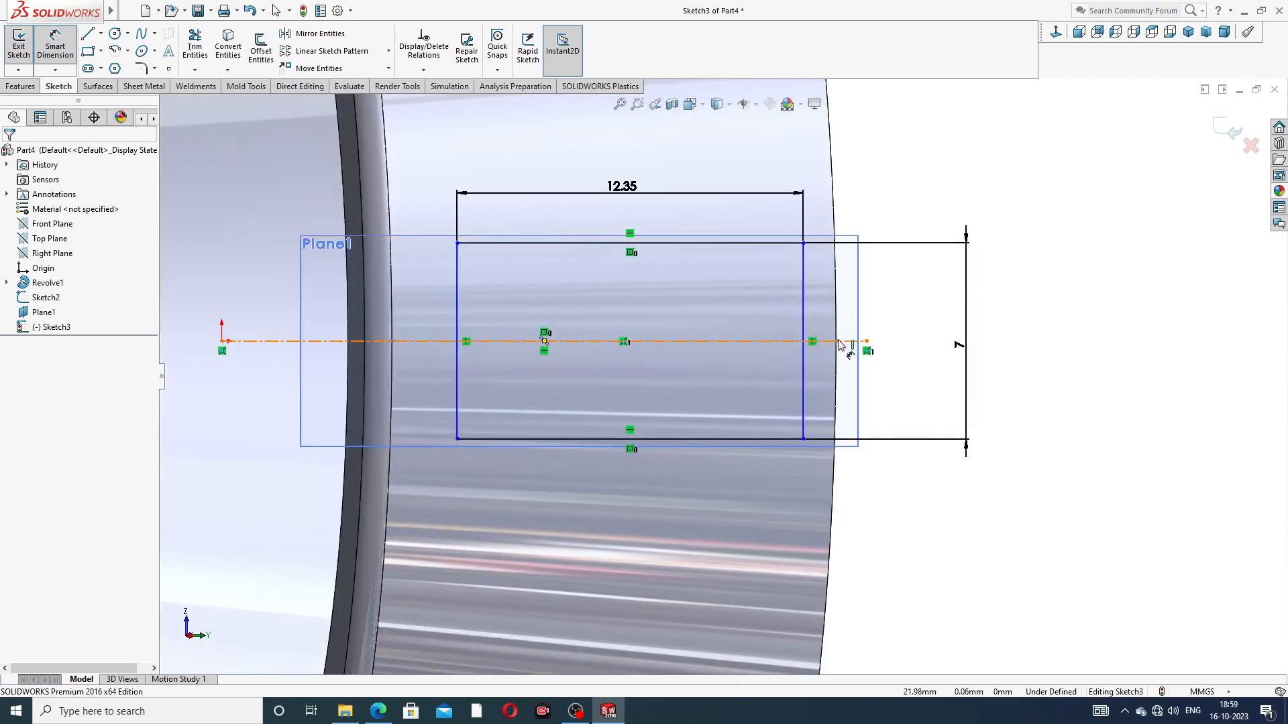
left_click(803, 243)
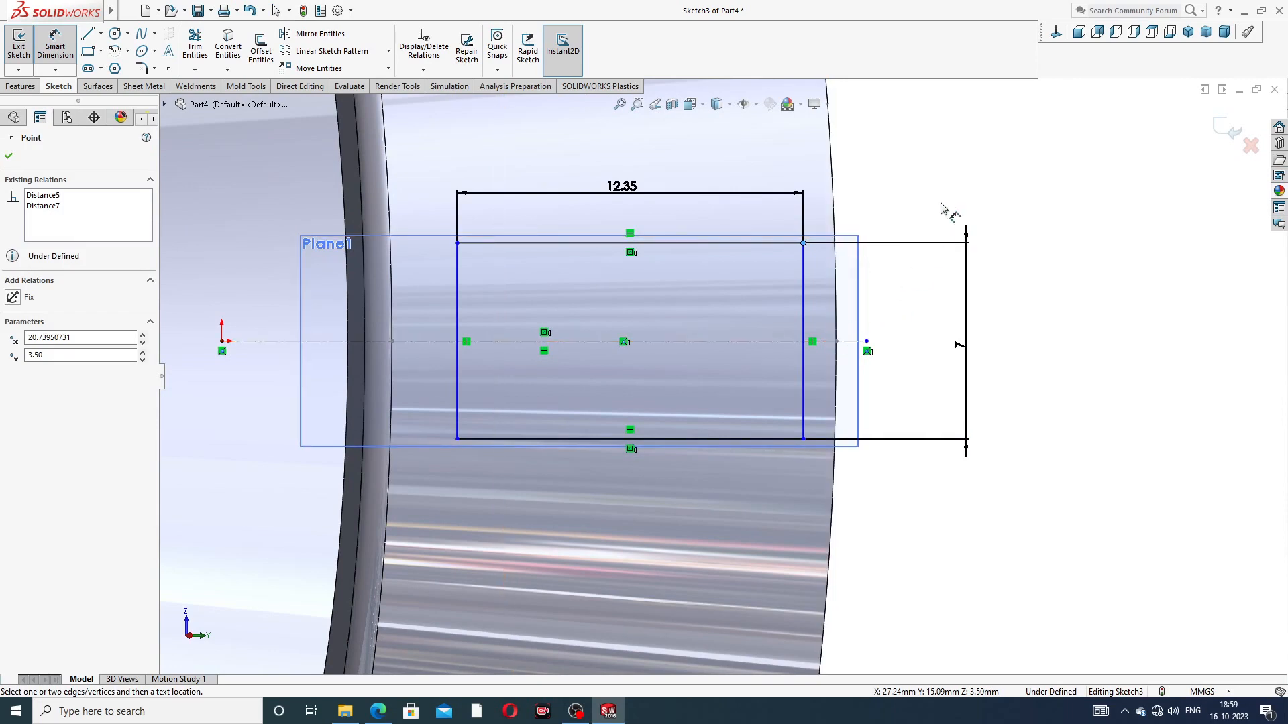
right_click(1021, 232)
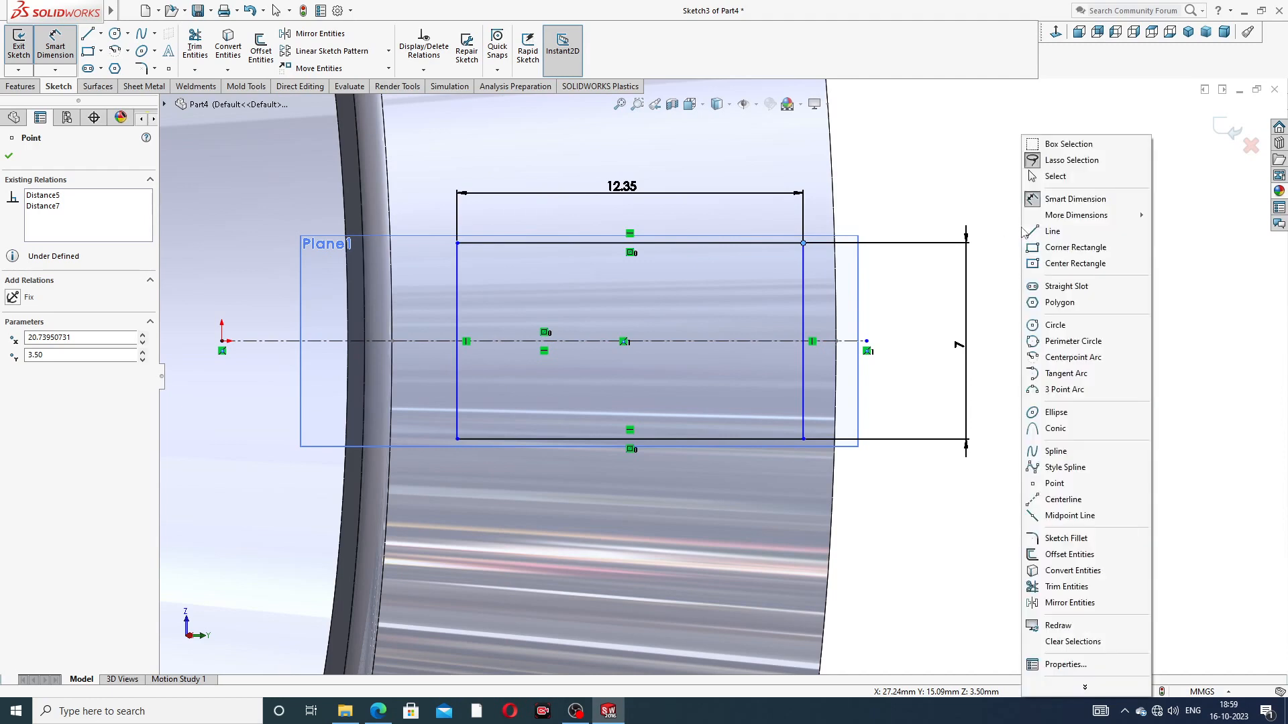
left_click(1053, 176)
Step: Pull the centerline's outer endpoint back to the wide rim and dimension it 2.35 mm from the window rectangle's nearest corner
left_click_drag(867, 341, 836, 341)
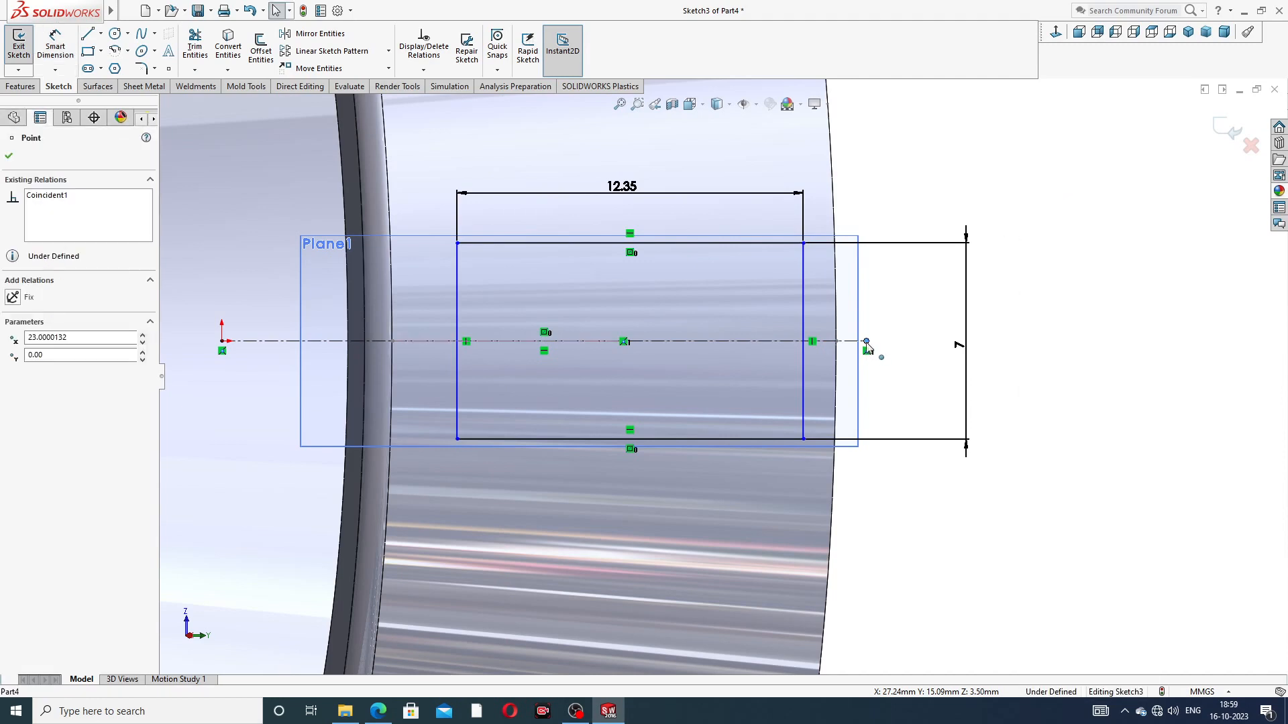
left_click(897, 337)
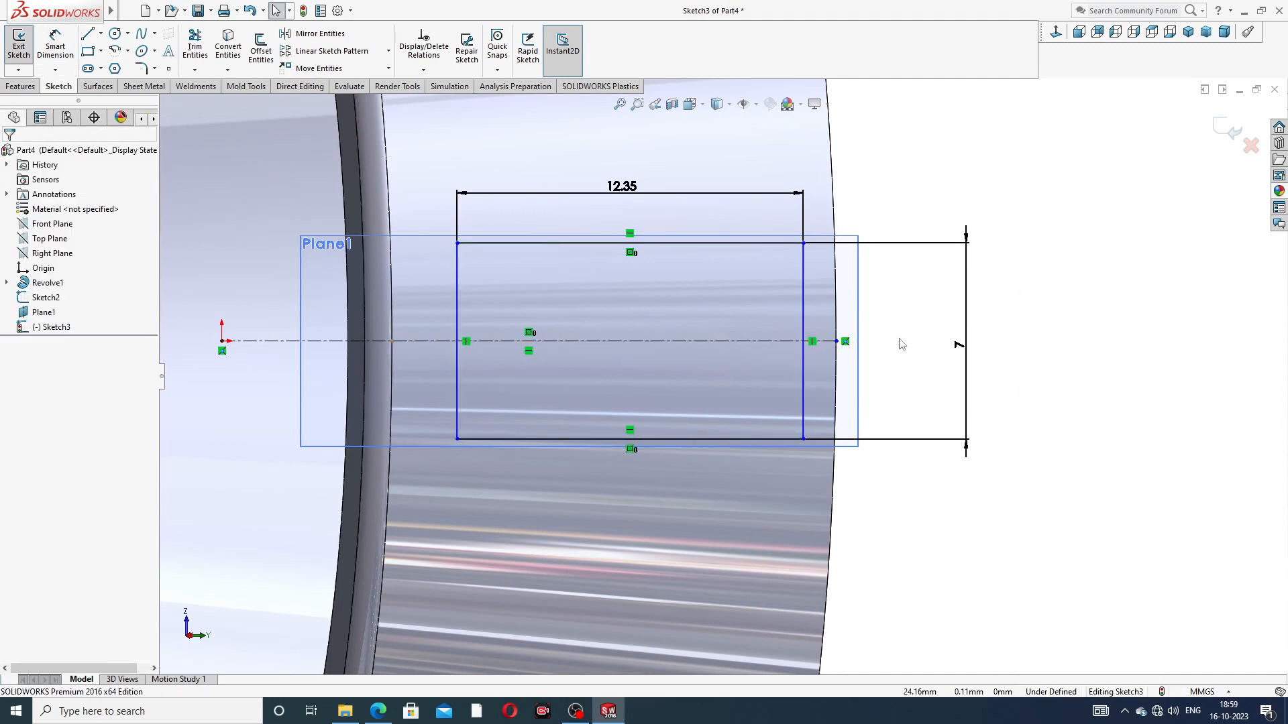
left_click(56, 50)
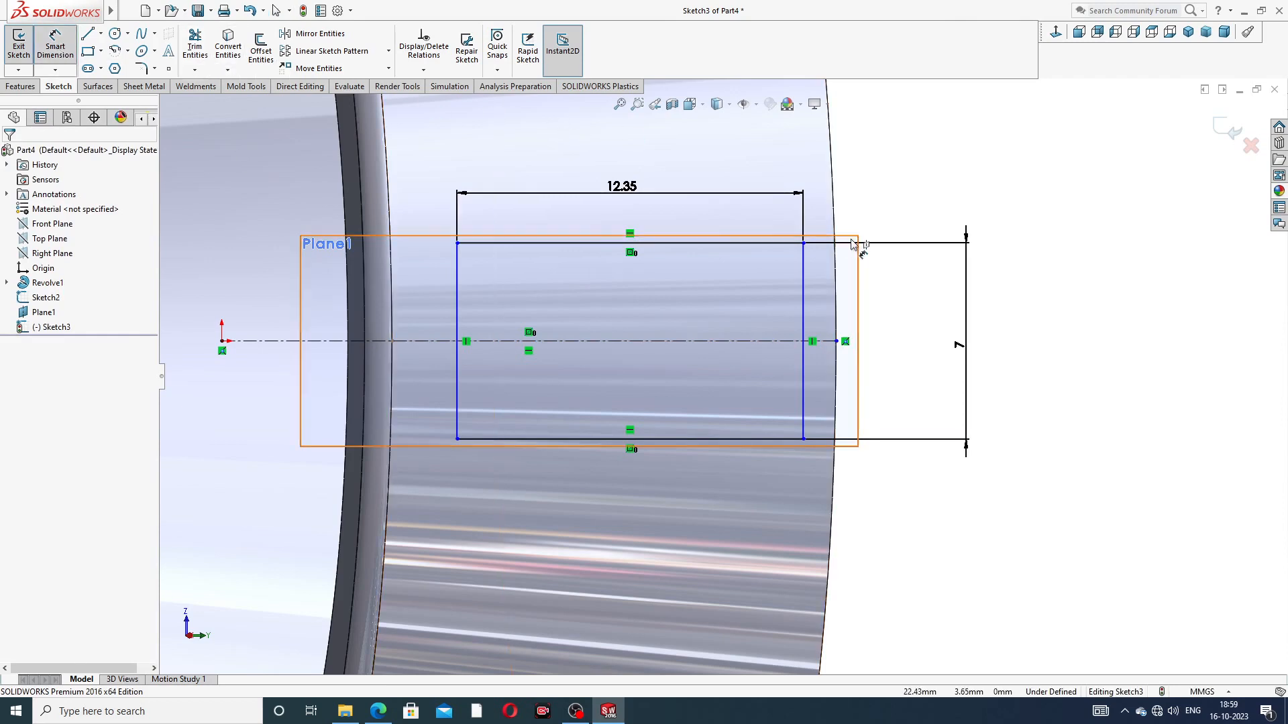
left_click(804, 243)
left_click(838, 343)
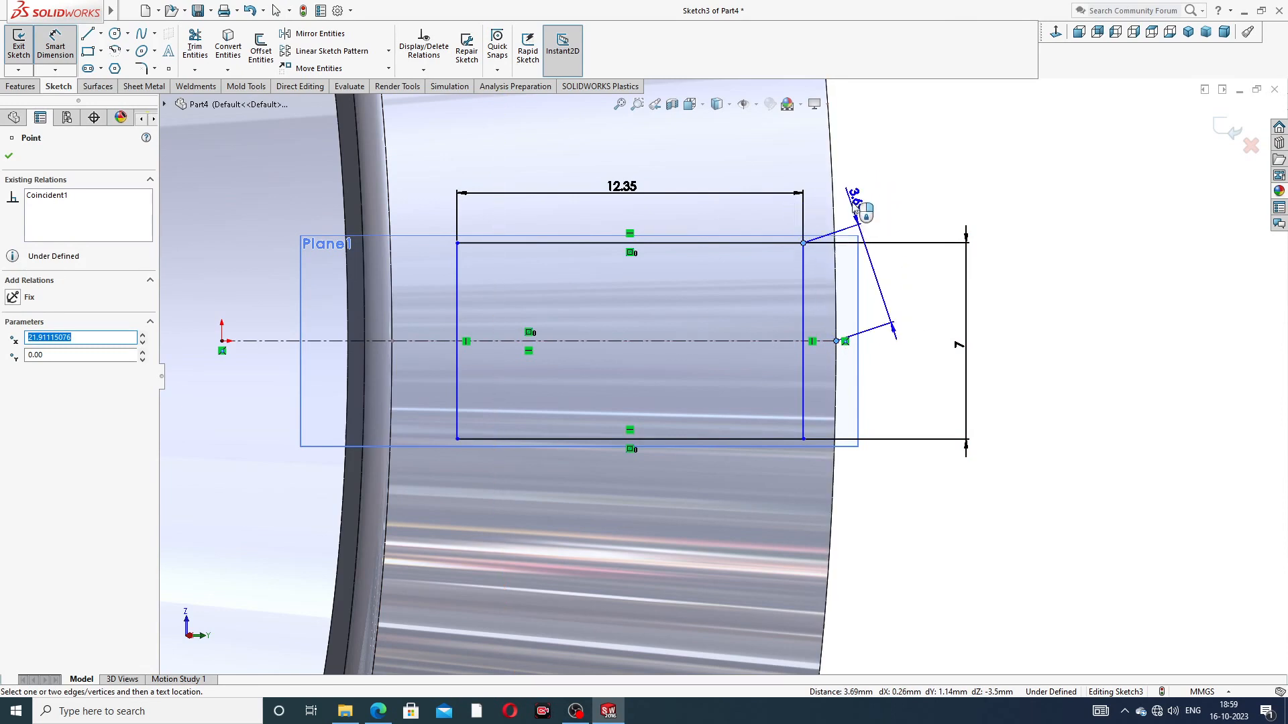
left_click(825, 190)
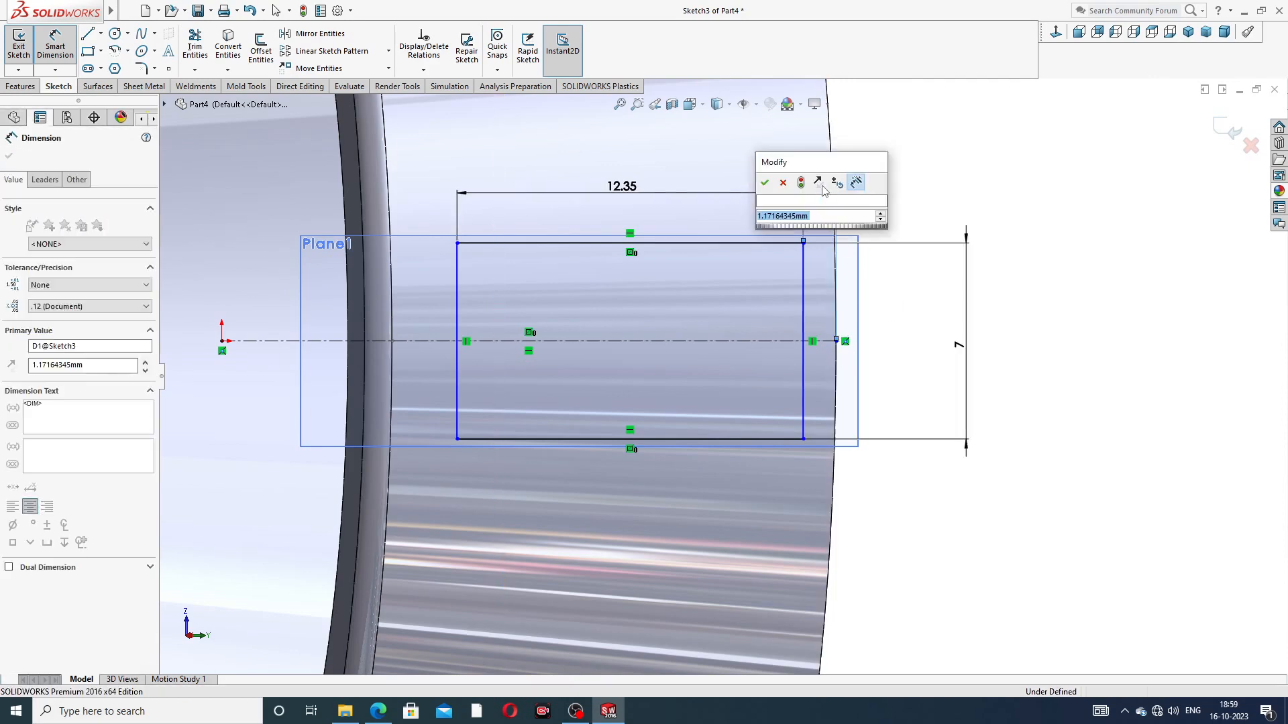
type("2.")
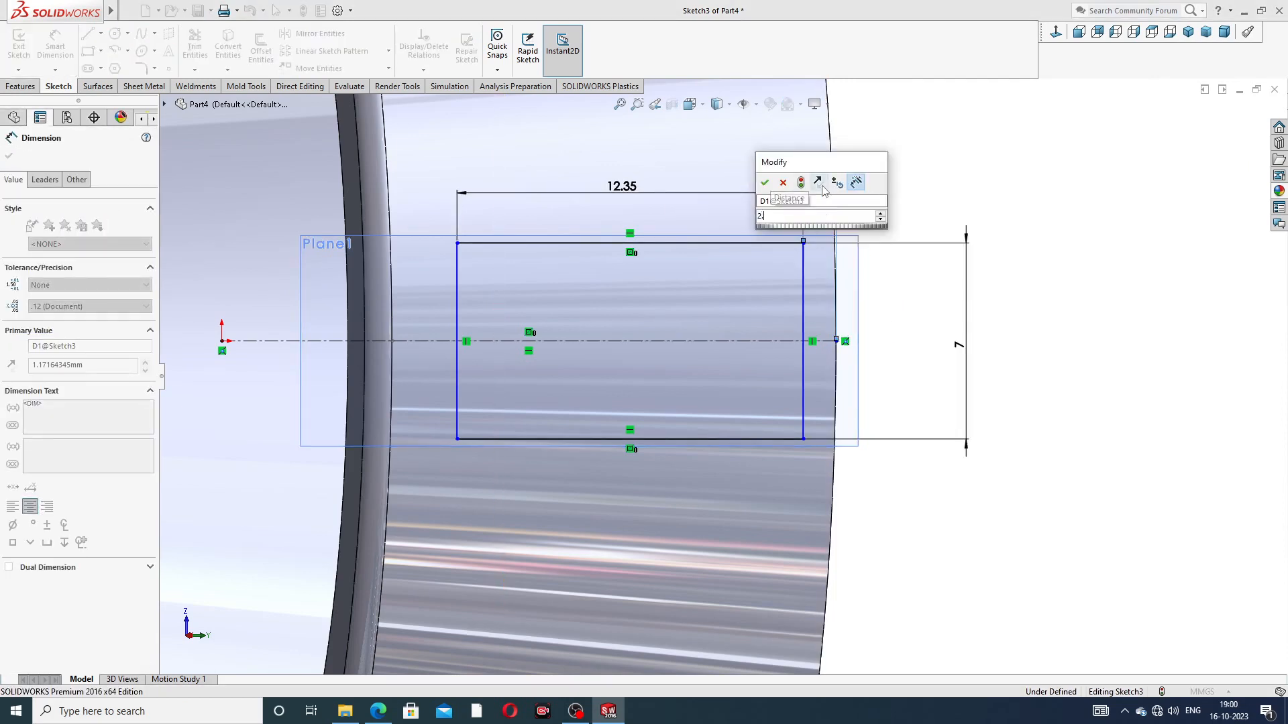
type("35")
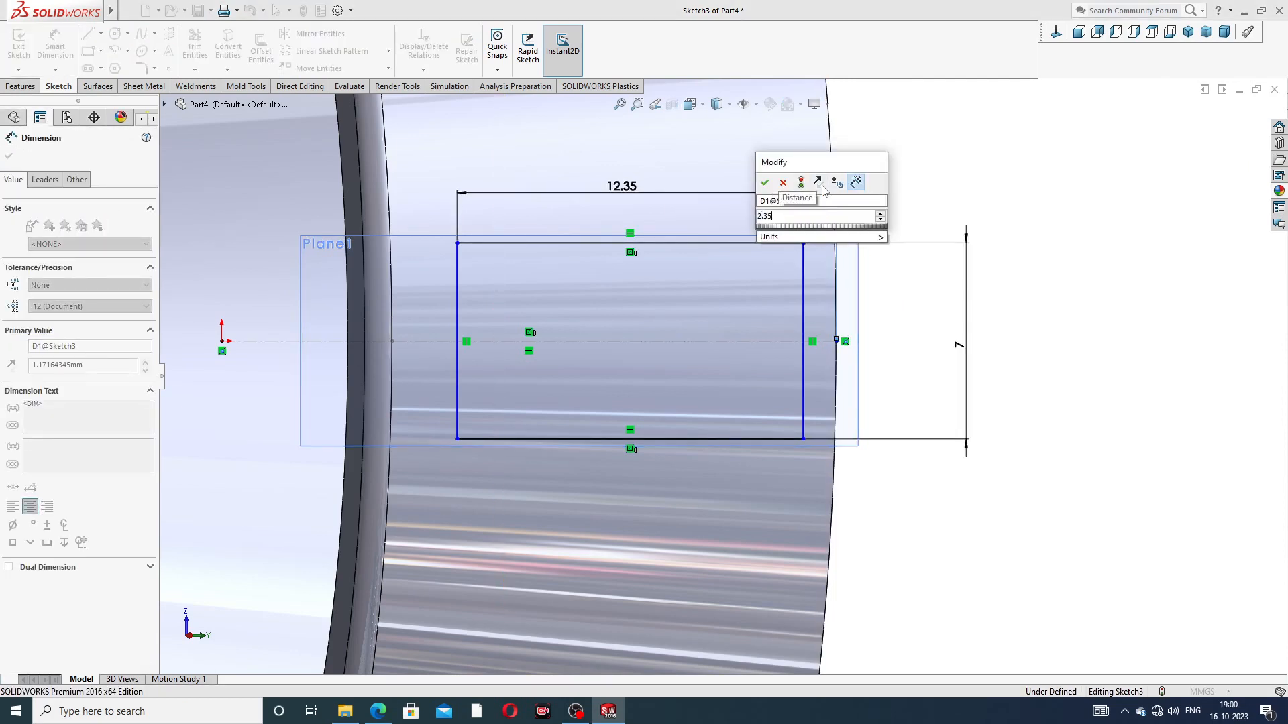
key("Return")
Step: Shift the 2.35 mm rim offset dimension's text outward above the window rectangle and end dimensioning
left_click_drag(841, 179, 865, 182)
left_click(1016, 196)
right_click(1026, 199)
left_click(1070, 202)
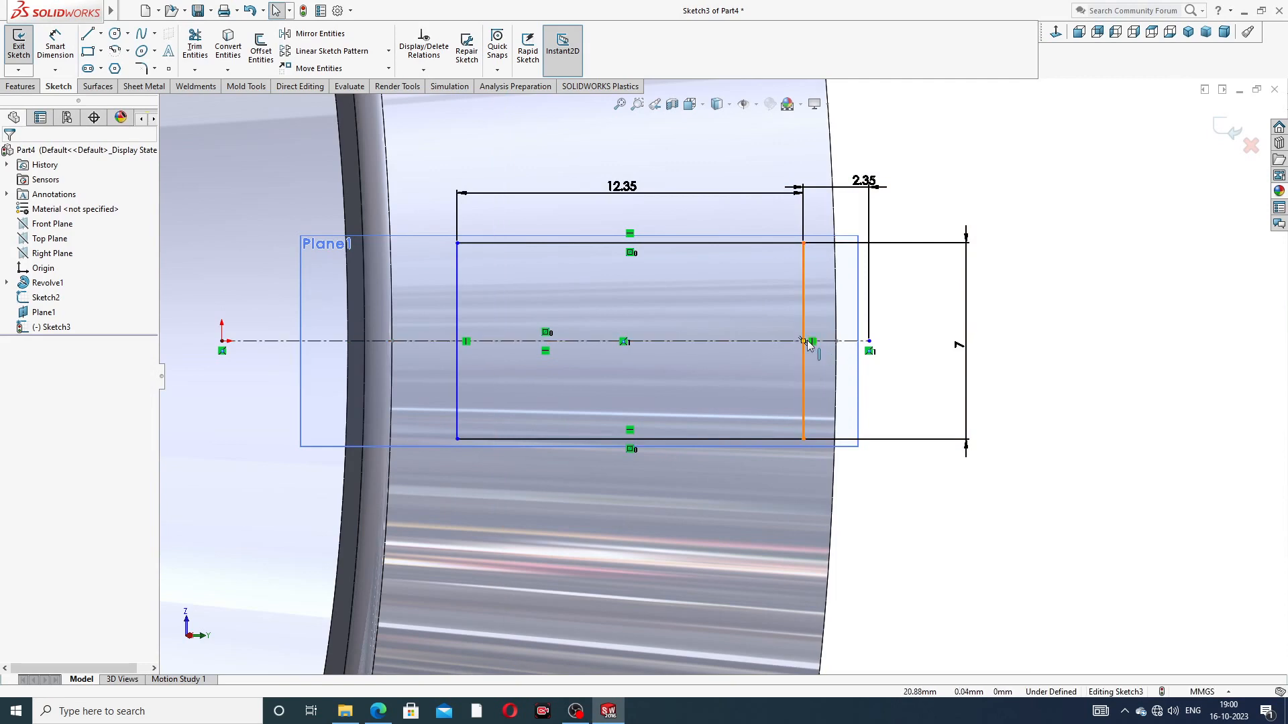
Step: Slide the window rectangle inward until the centerline's endpoint sits on the wide rim, and move the 2.35 mm dimension text beyond the rim
scroll(808, 346, "up", 2)
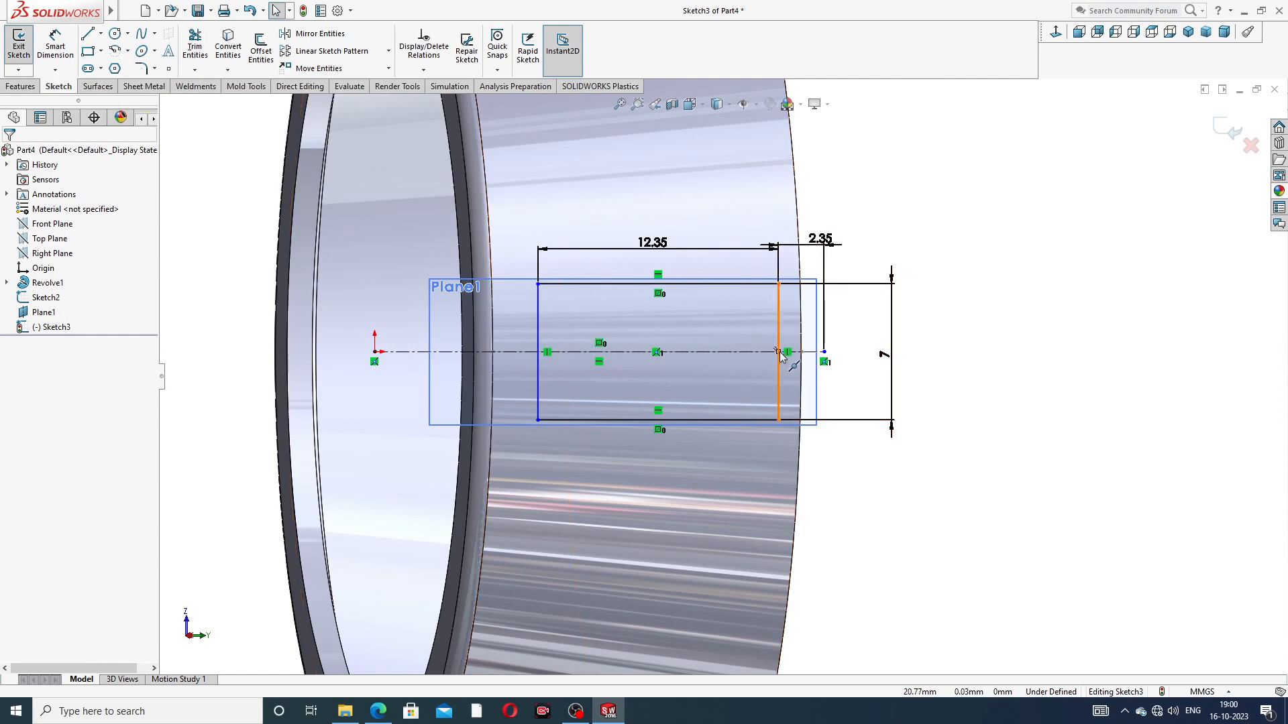
left_click(824, 353)
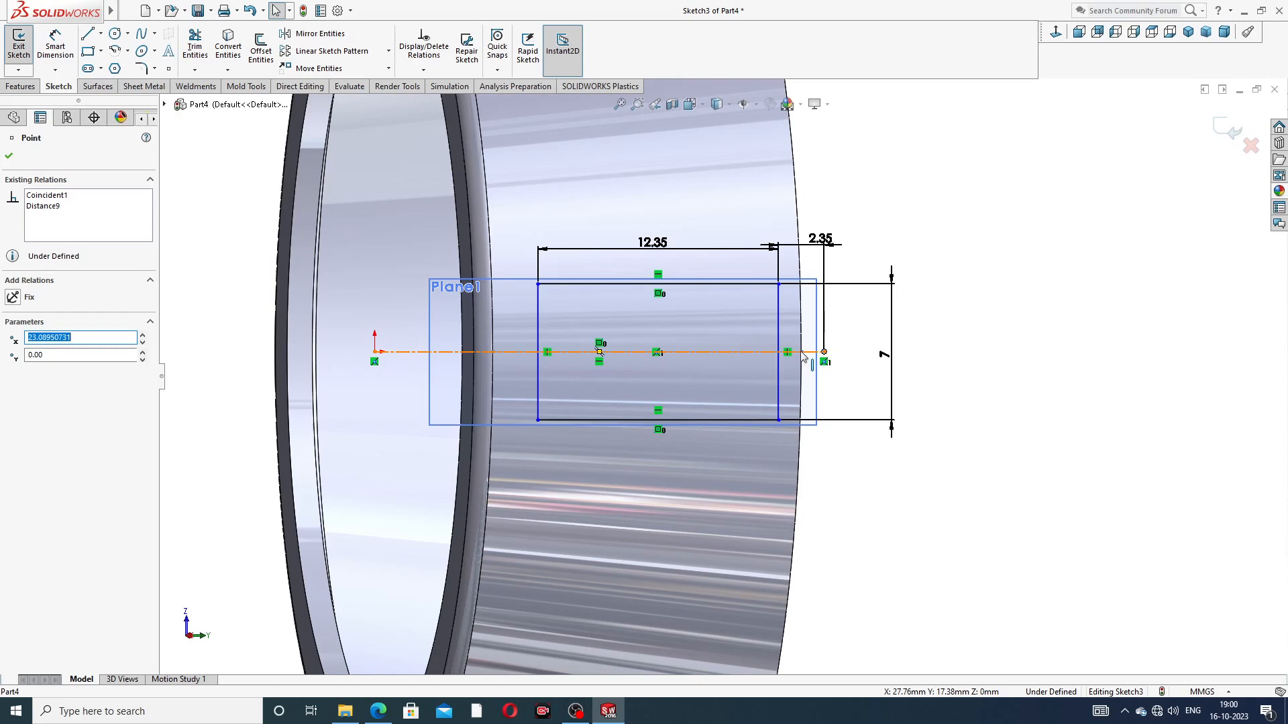
left_click(1056, 31)
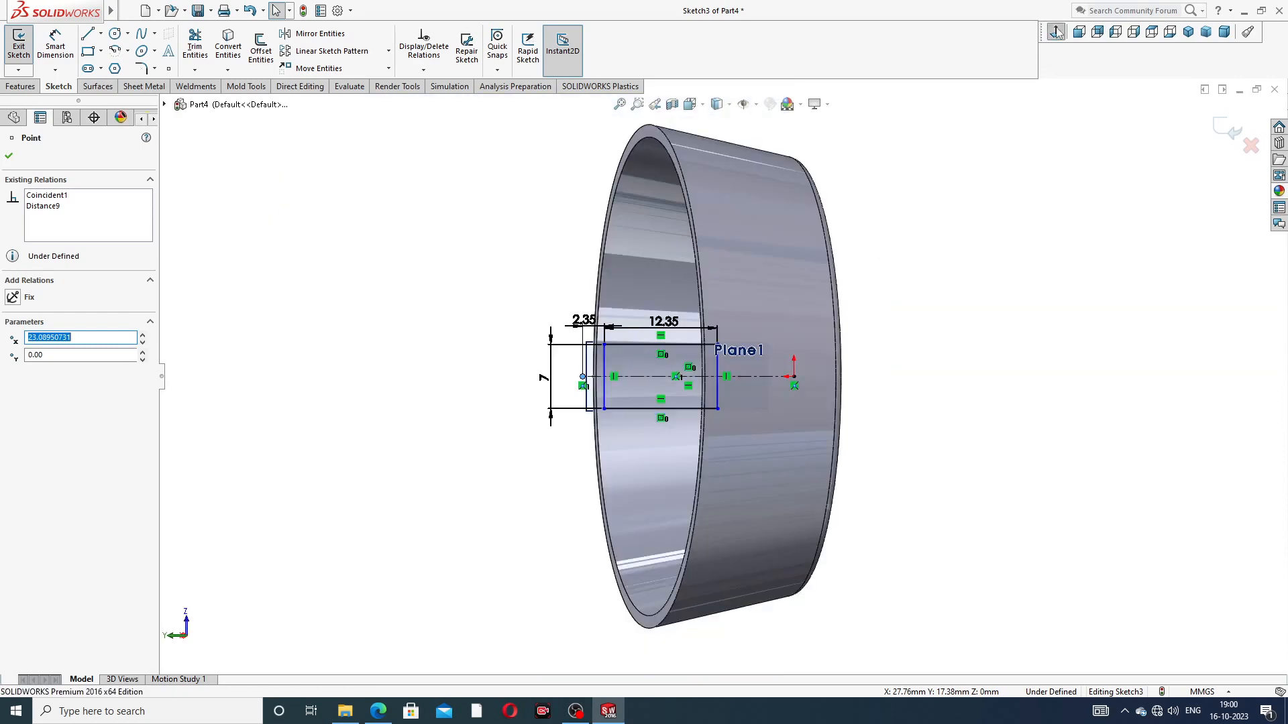
left_click(1057, 32)
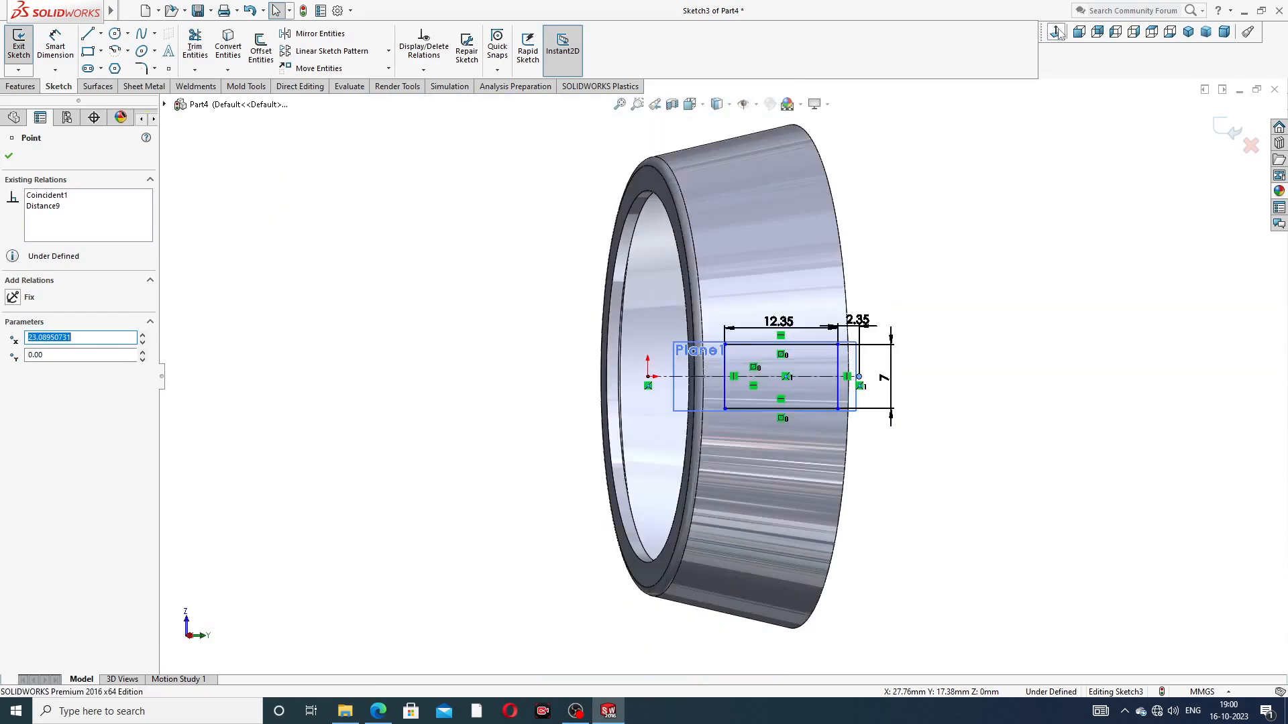
scroll(831, 372, "down", 8)
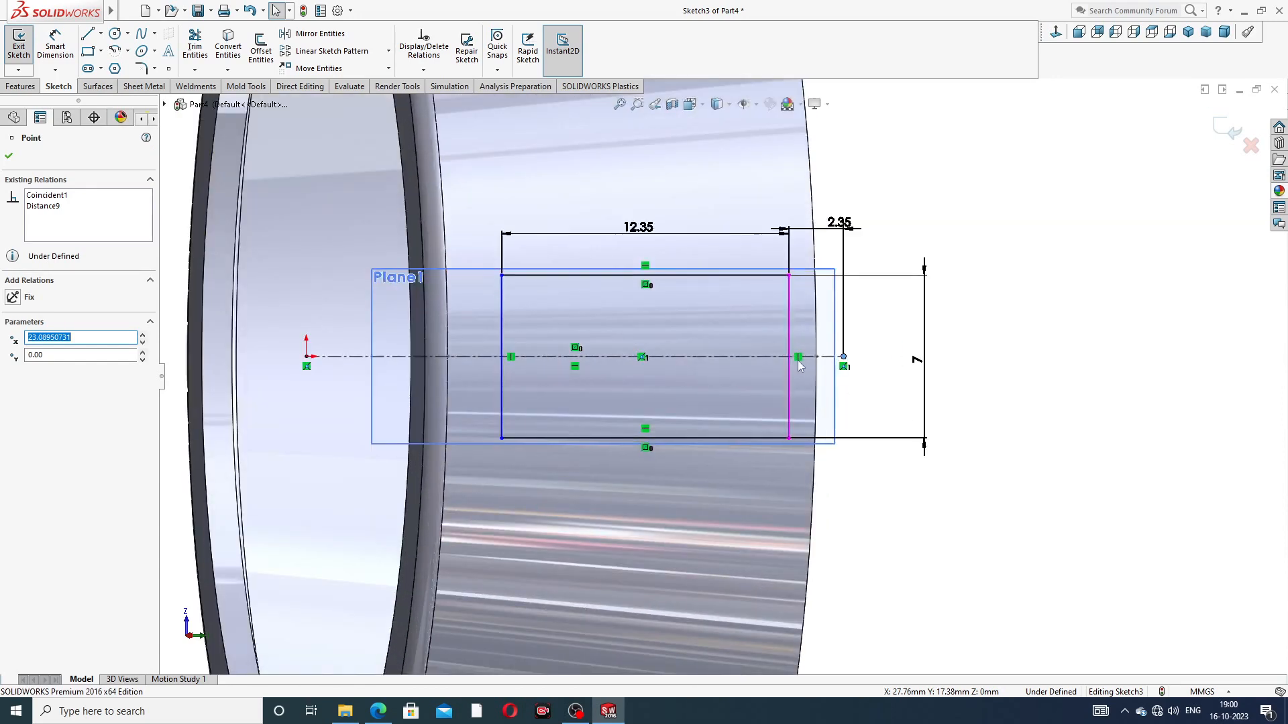
left_click_drag(792, 376, 762, 371)
left_click(989, 349)
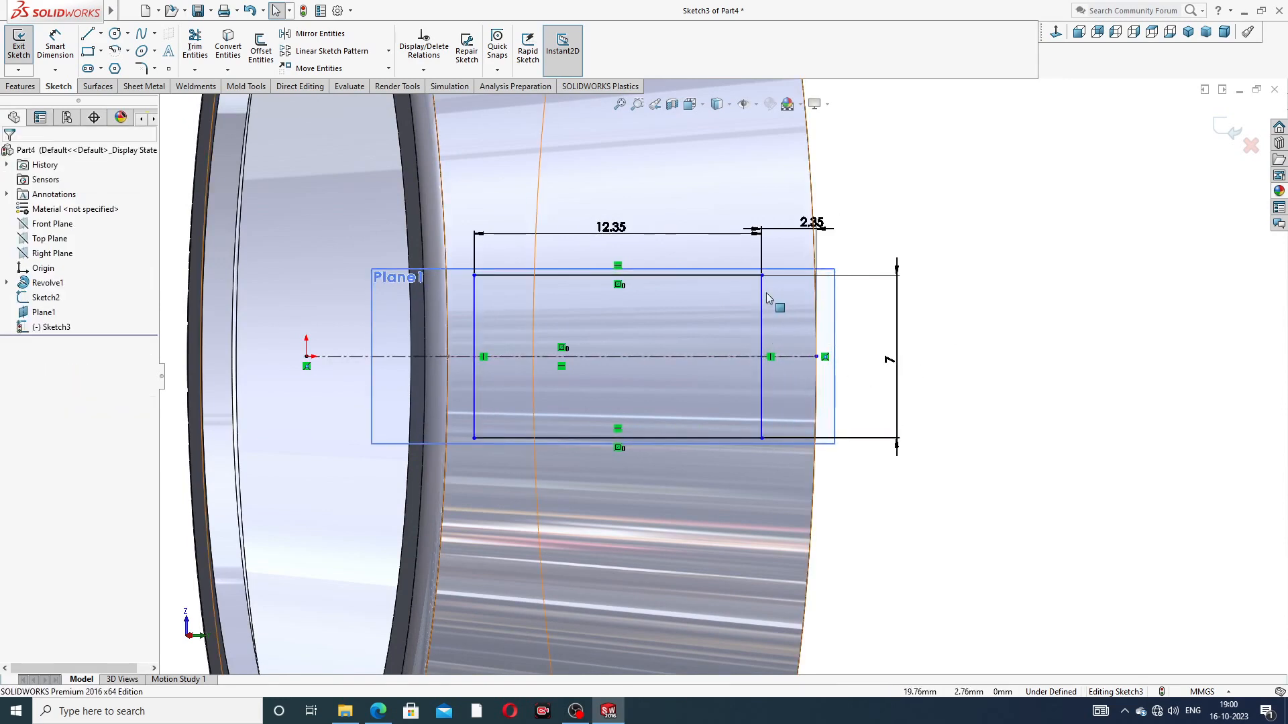
left_click_drag(810, 224, 862, 219)
left_click(949, 245)
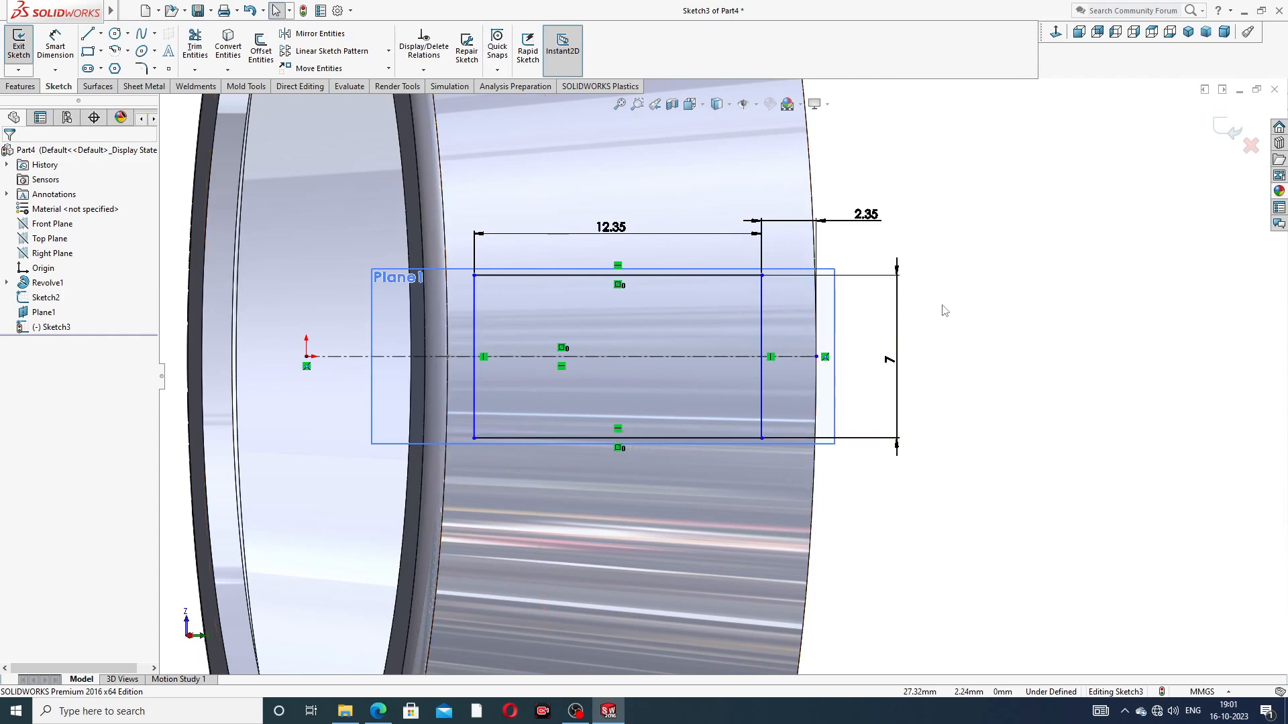
Step: Check the sketch's centerline and compare the window rectangle's dimensions with the PART-04 cage PDF drawing
left_click(601, 356)
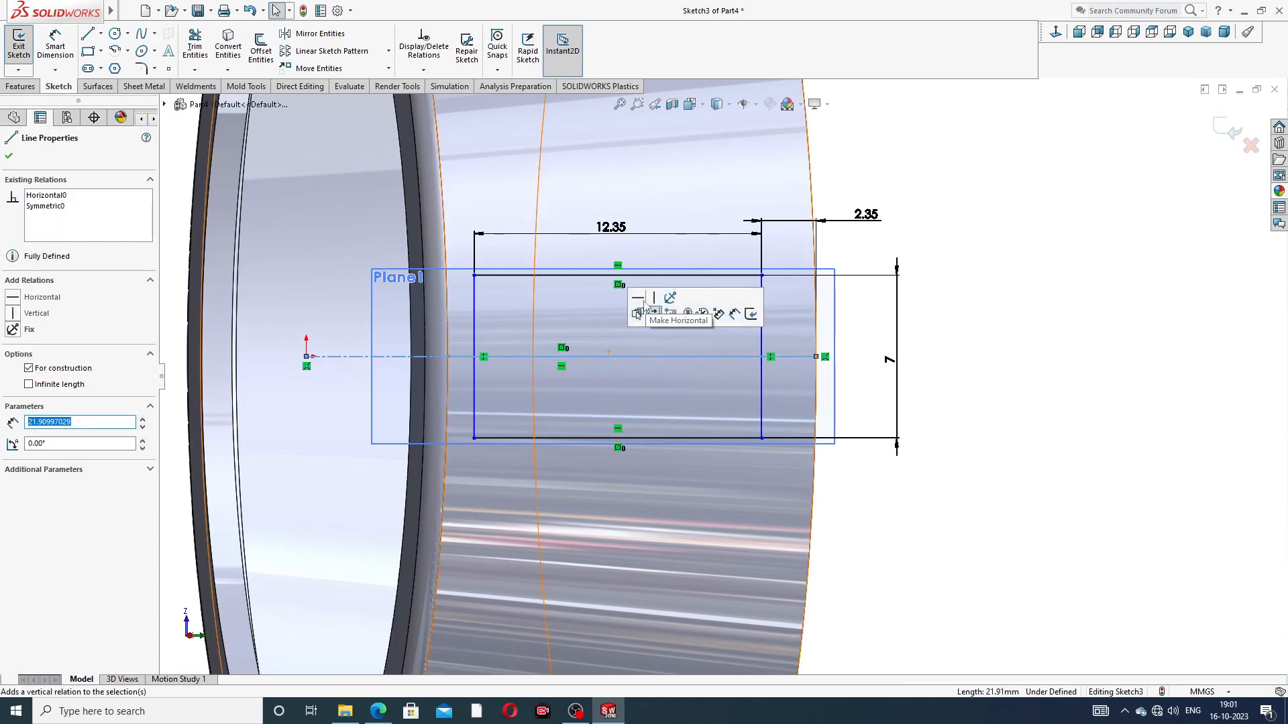
left_click(988, 291)
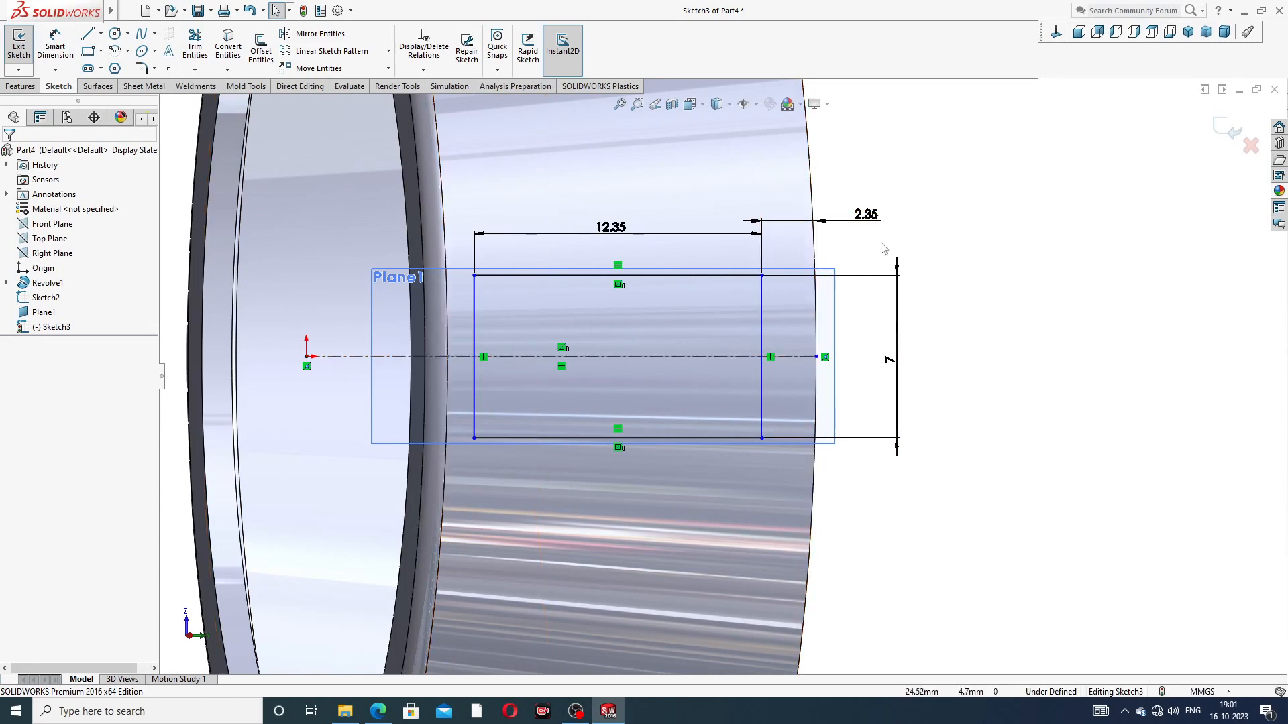
left_click(373, 716)
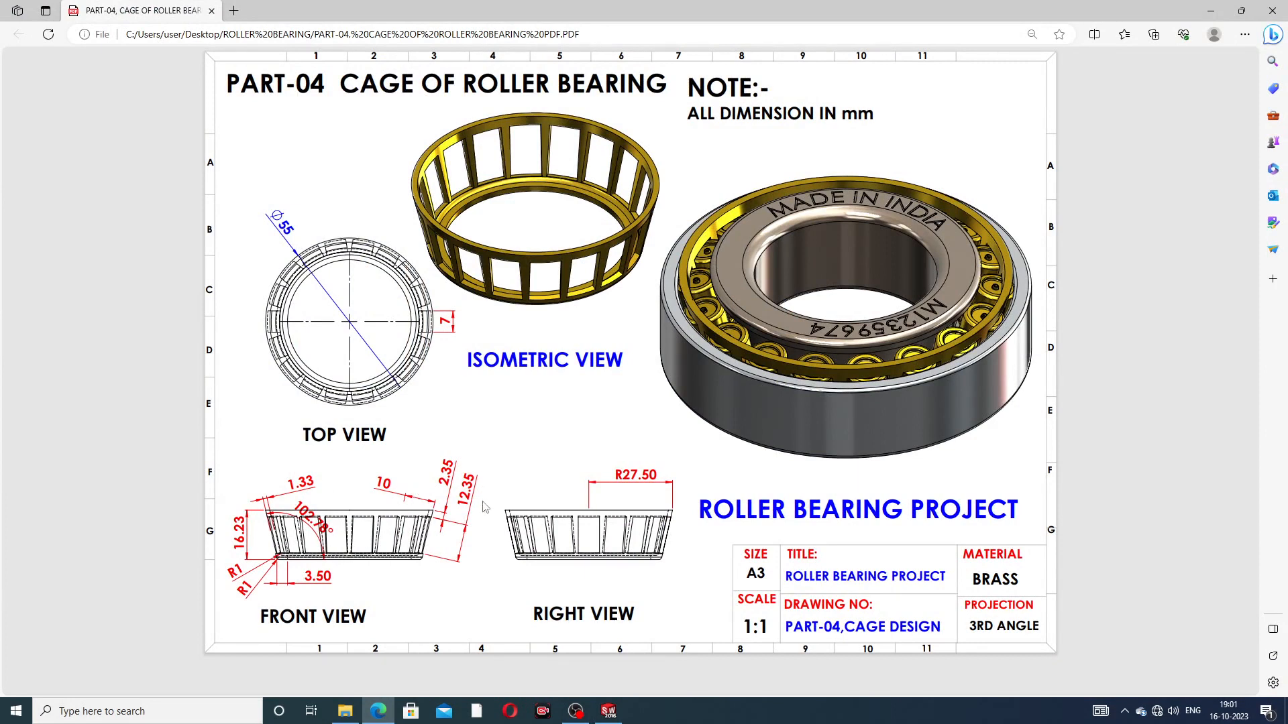
left_click(378, 713)
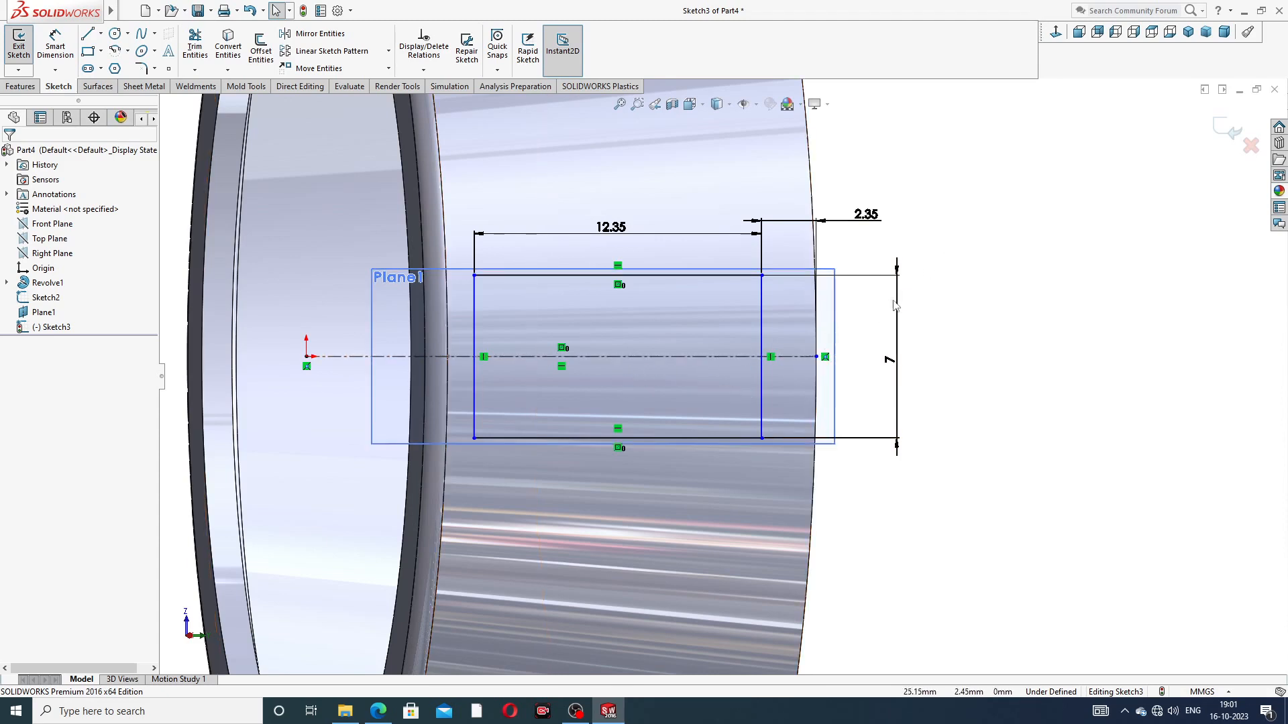
scroll(899, 308, "up", 2)
mouse_move(902, 353)
middle_mouse_down()
mouse_move(1009, 336)
mouse_move(1017, 353)
mouse_move(718, 382)
mouse_move(906, 360)
middle_mouse_up()
middle_click_drag(913, 354, 900, 373)
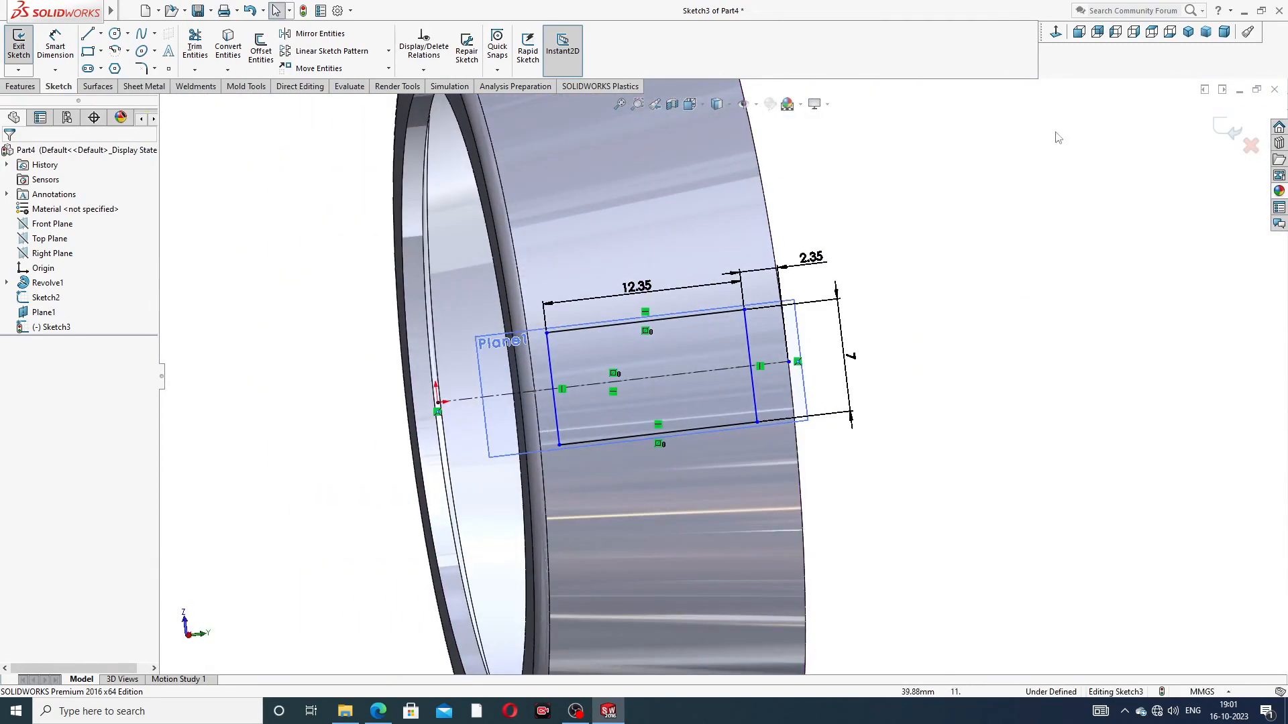
left_click(1056, 32)
scroll(784, 449, "down", 6)
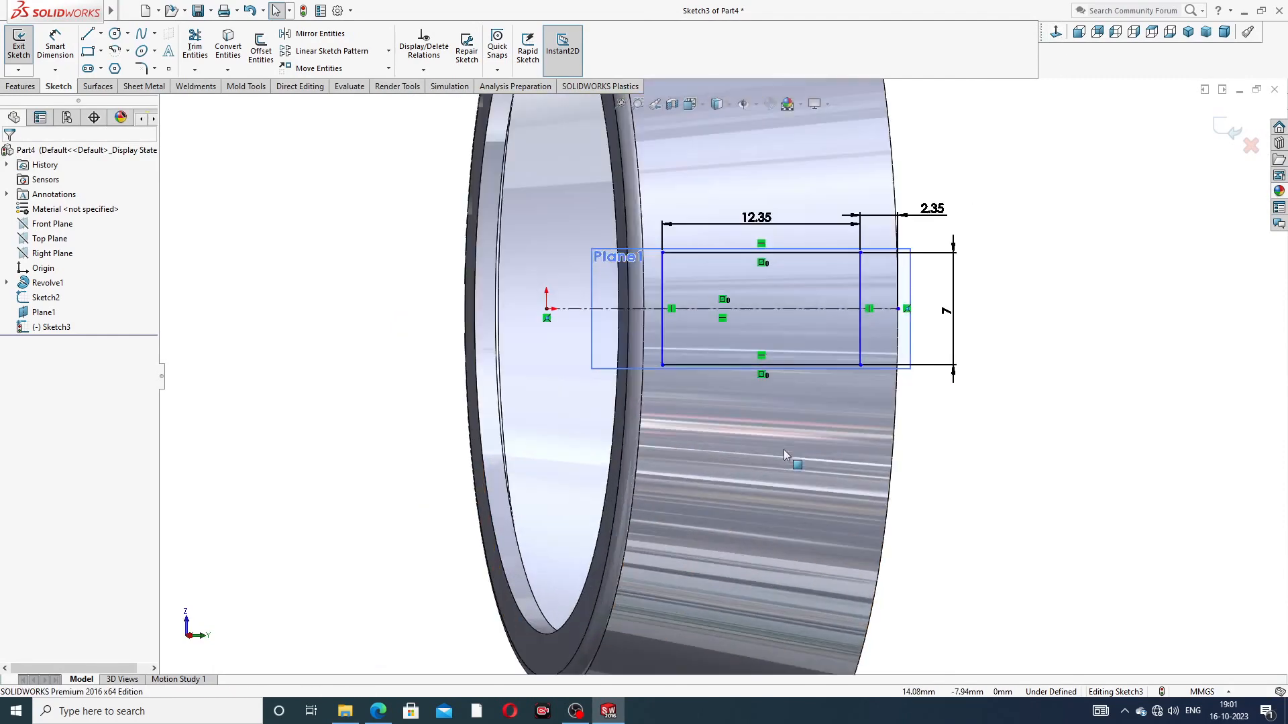
scroll(871, 316, "up", 3)
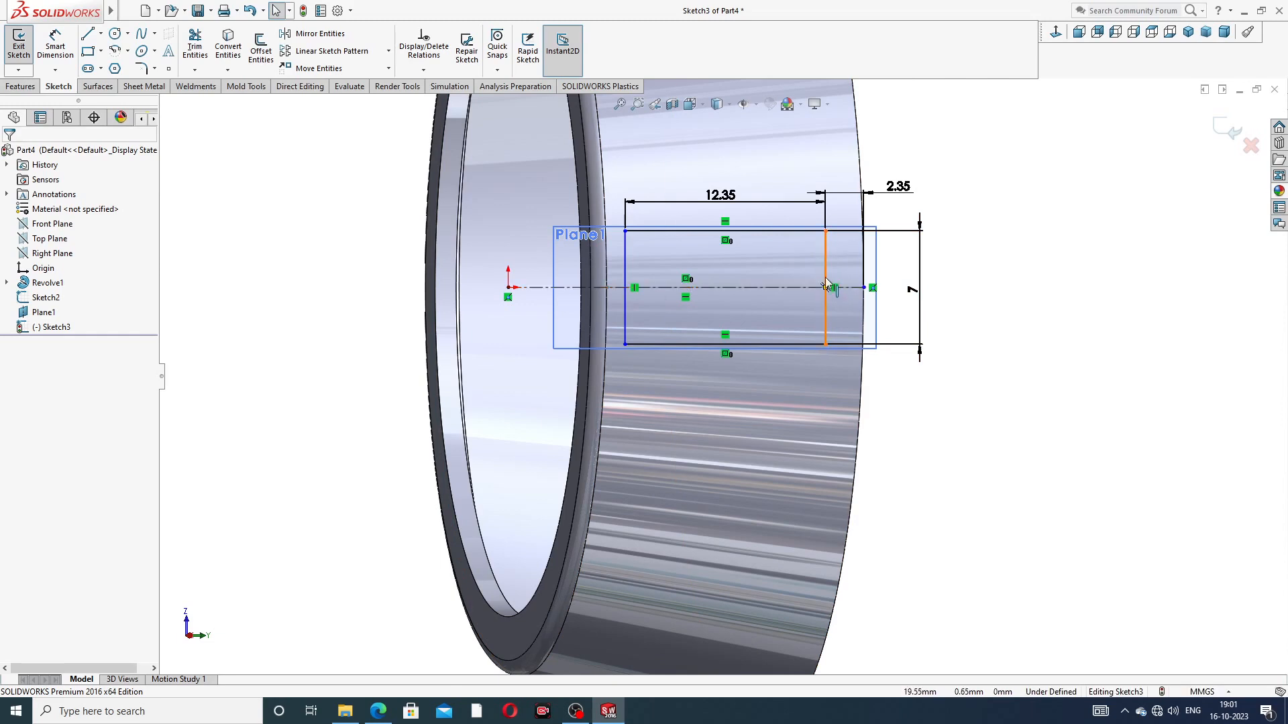
Step: Replace the 2.35 mm rim offset with a new 2.35 mm dimension from the rectangle's outer side to the centerline's endpoint
left_click(874, 196)
key("Delete")
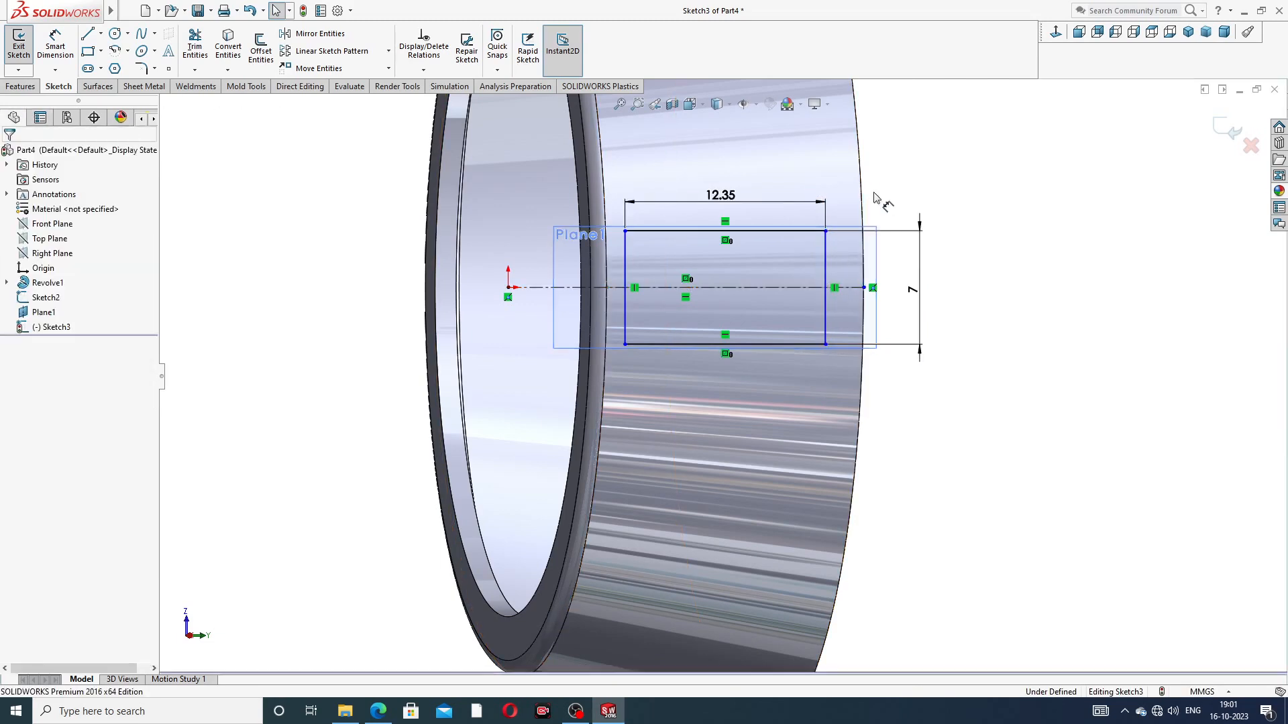
left_click(55, 44)
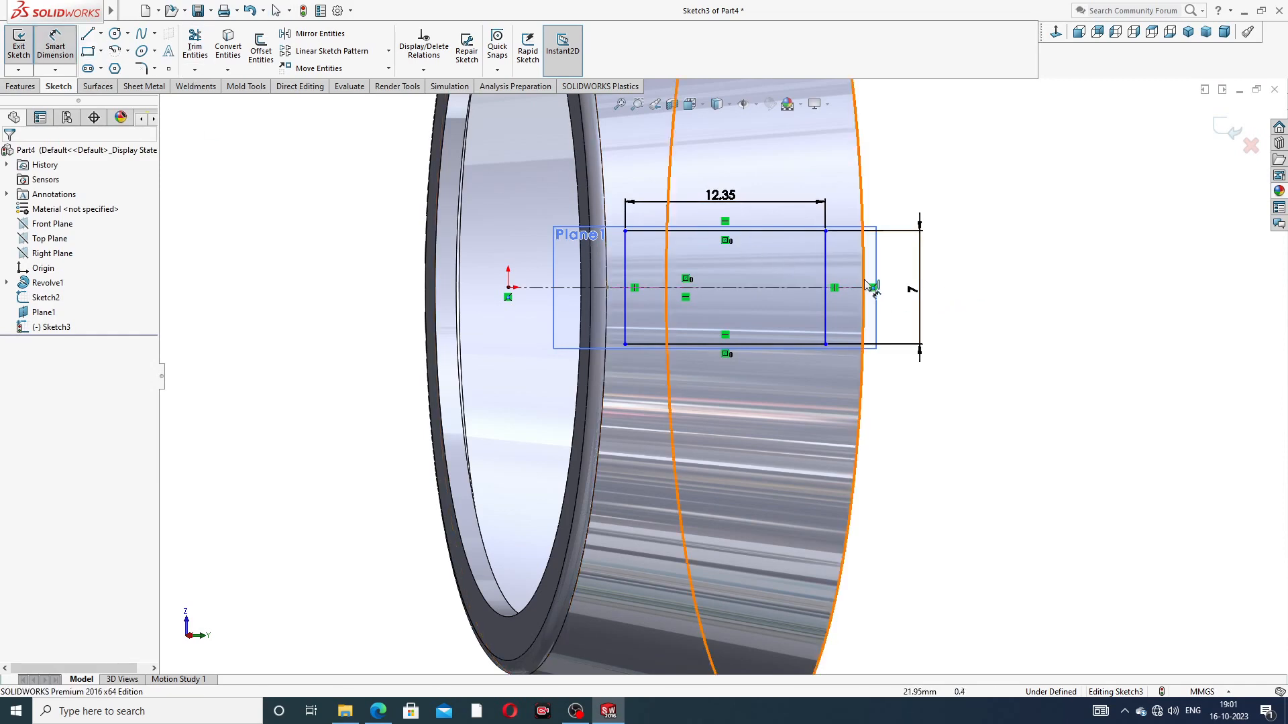
left_click(826, 258)
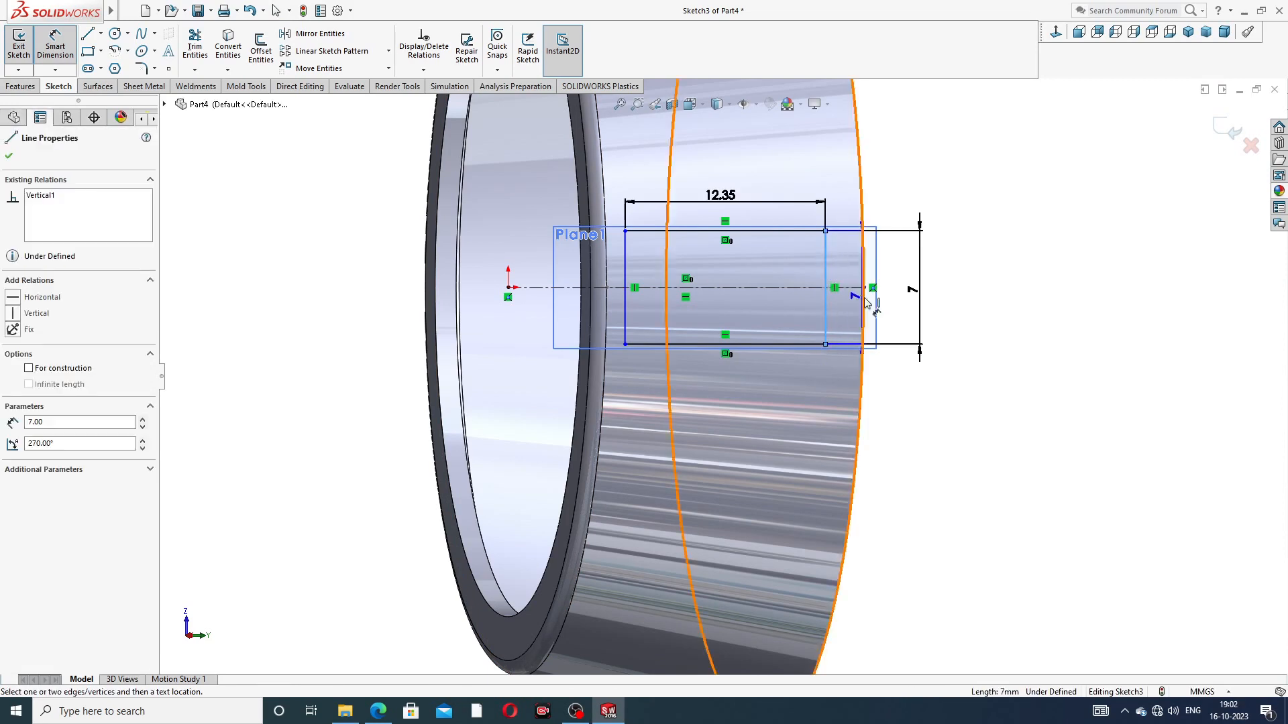
left_click(864, 288)
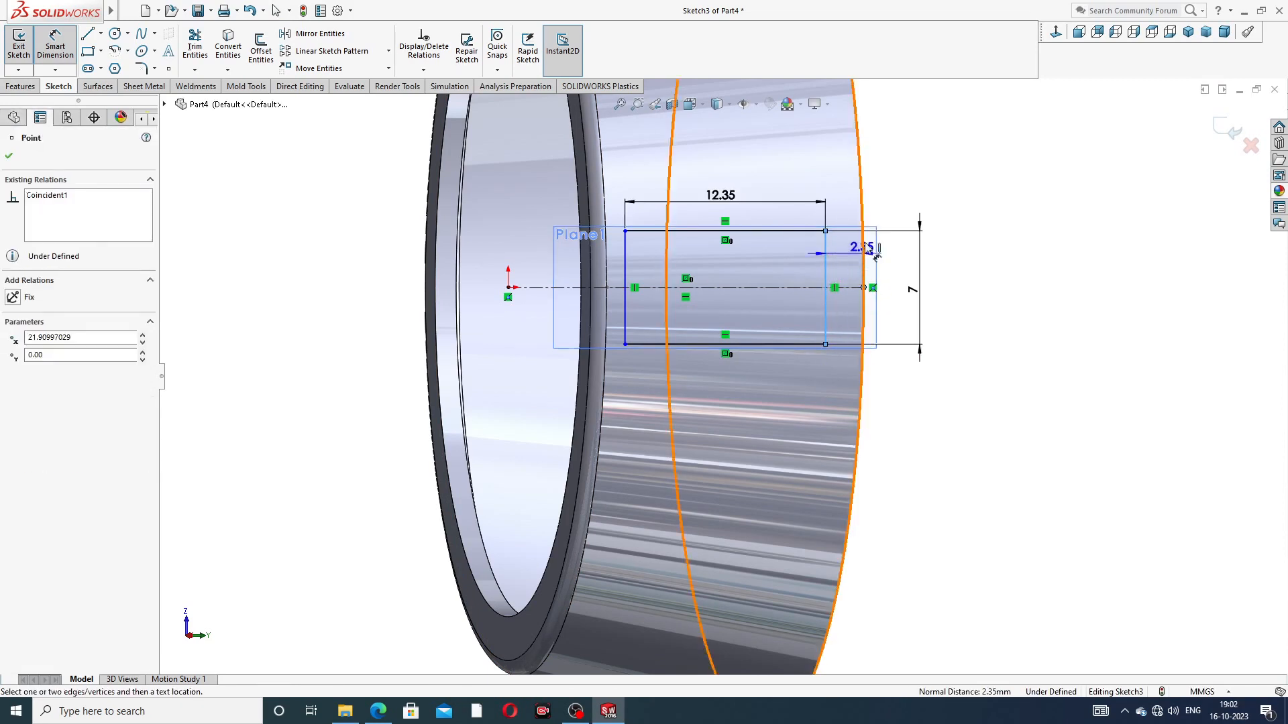
left_click(884, 207)
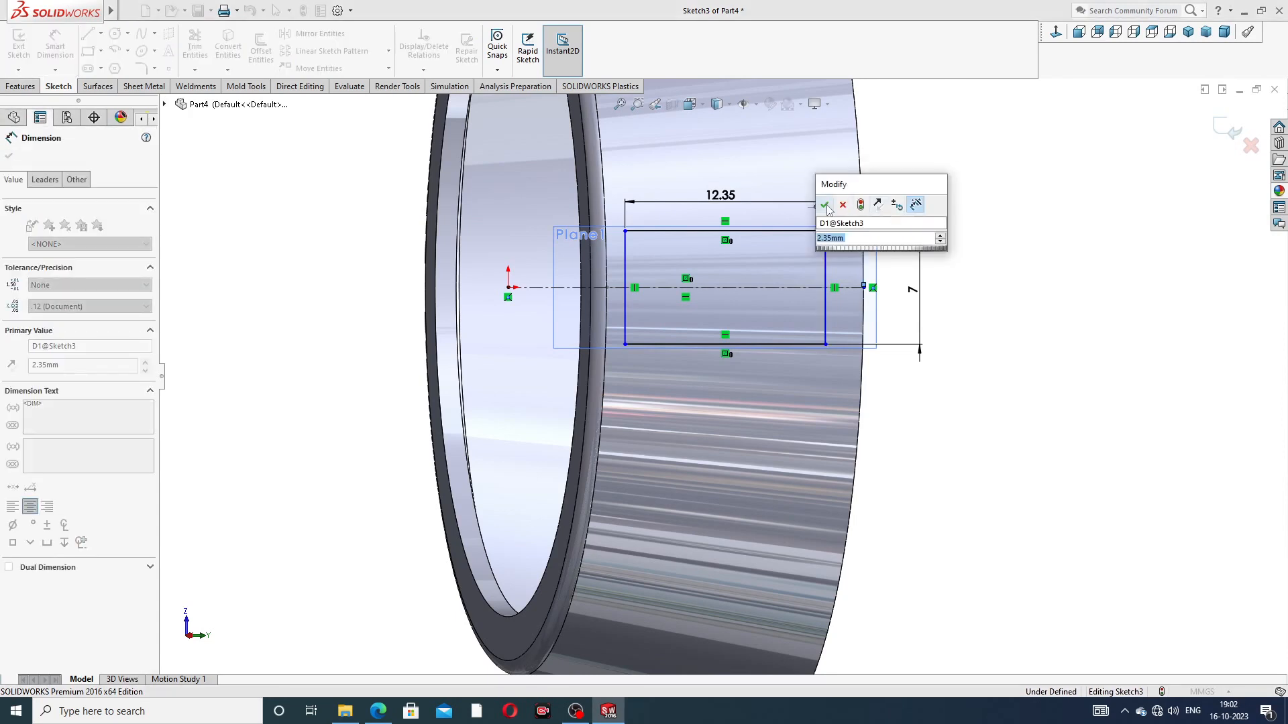
left_click(825, 205)
Step: Place the recreated 2.35 mm dimension text outside the wide rim and leave dimensioning
left_click_drag(901, 203, 926, 187)
left_click(999, 208)
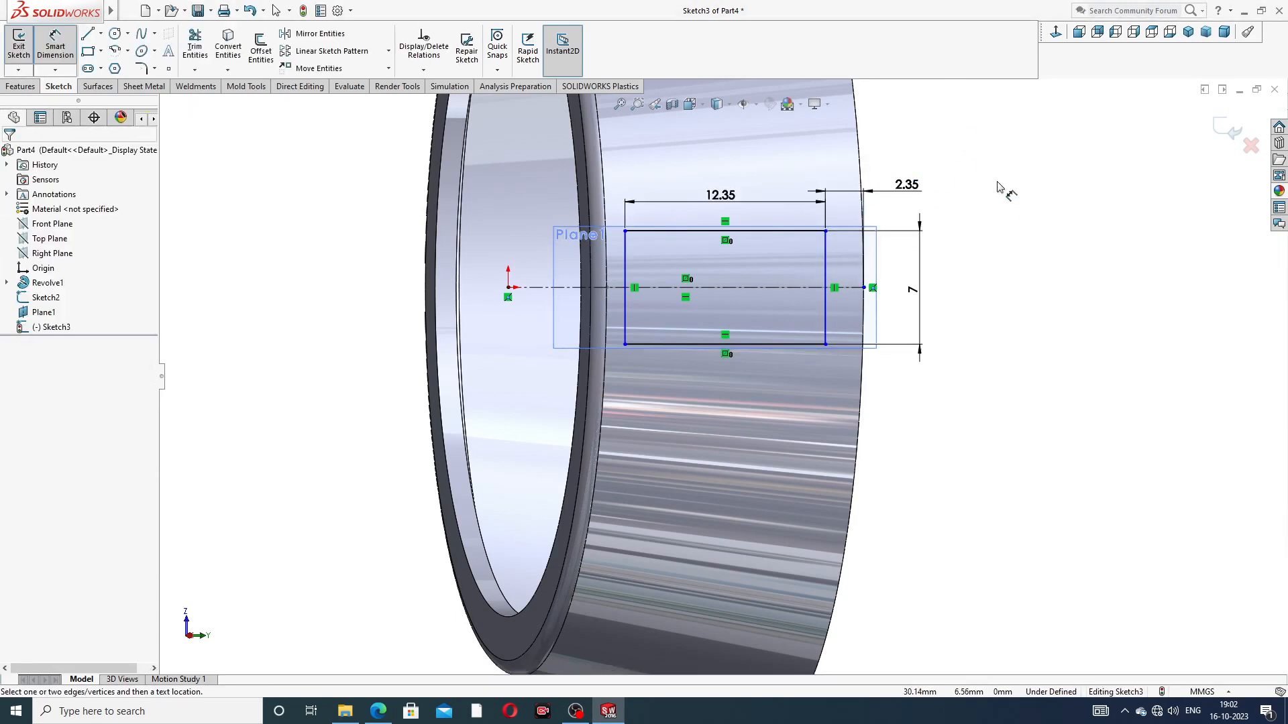
right_click(998, 188)
left_click(1042, 205)
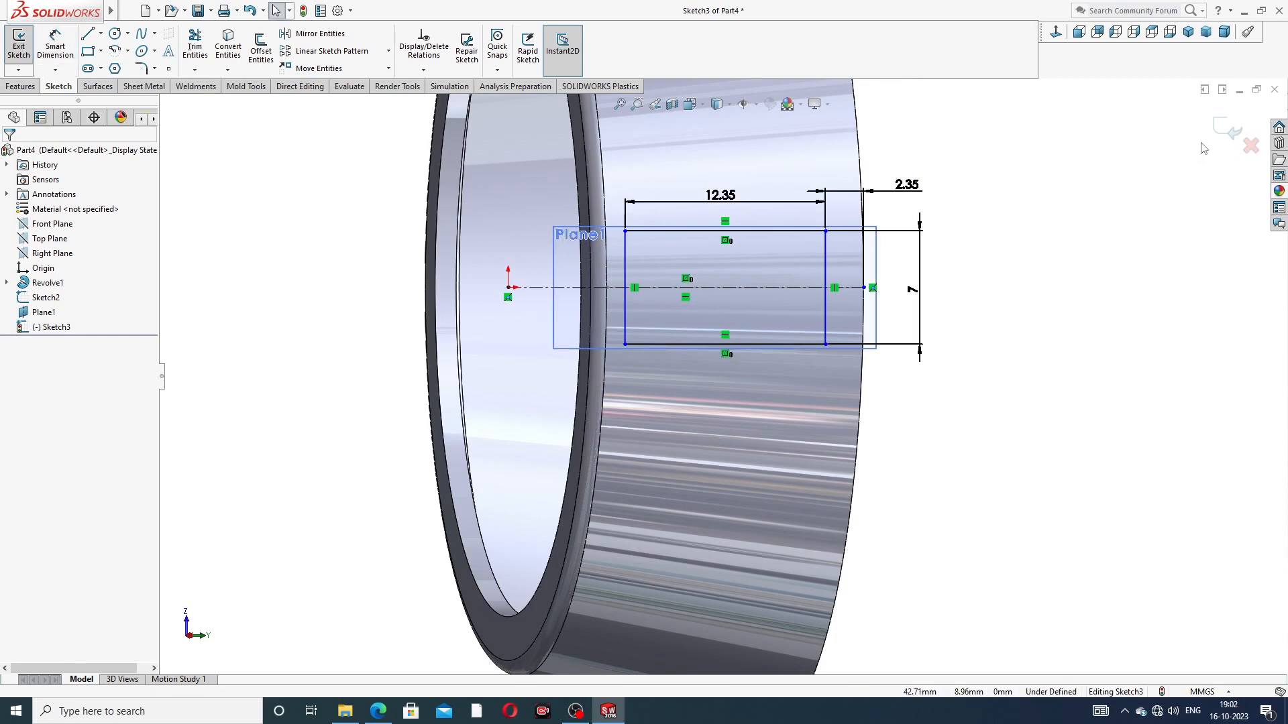
Step: Cut the window rectangle through the cage wall with a Blind Extruded Cut 10 mm deep
left_click(22, 87)
left_click(199, 51)
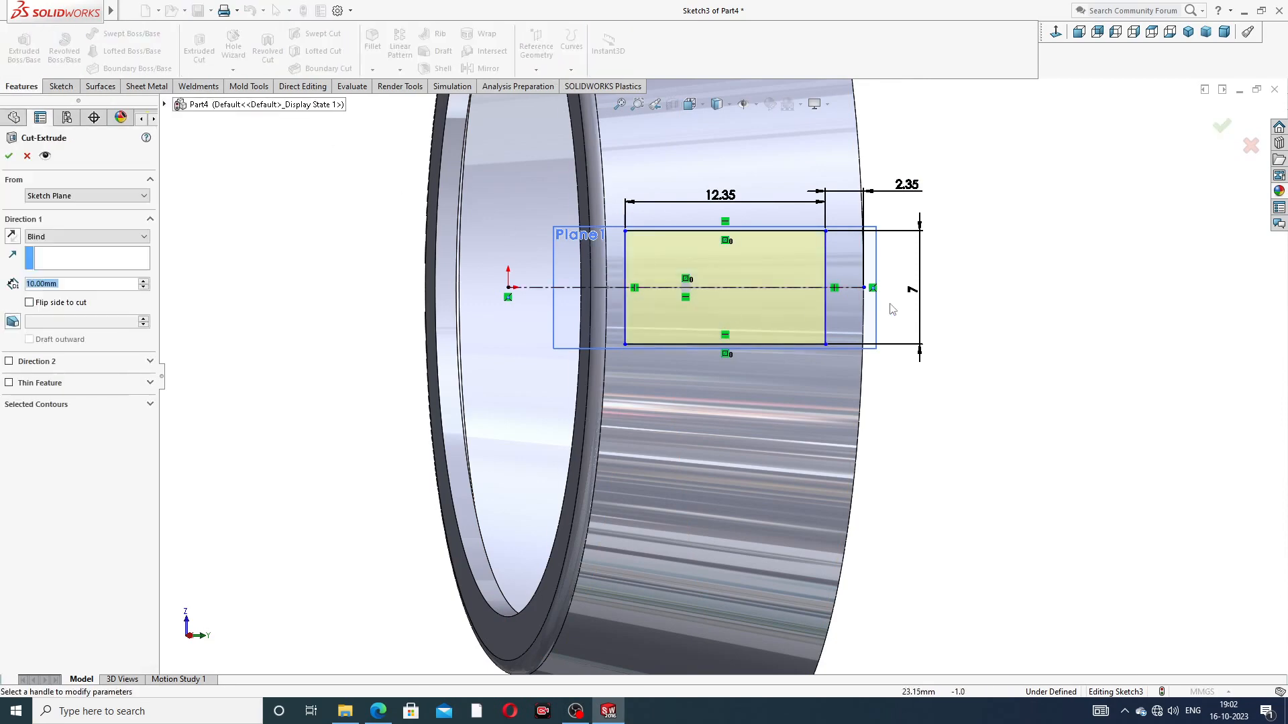
middle_click_drag(892, 310, 778, 326)
scroll(939, 270, "up", 1)
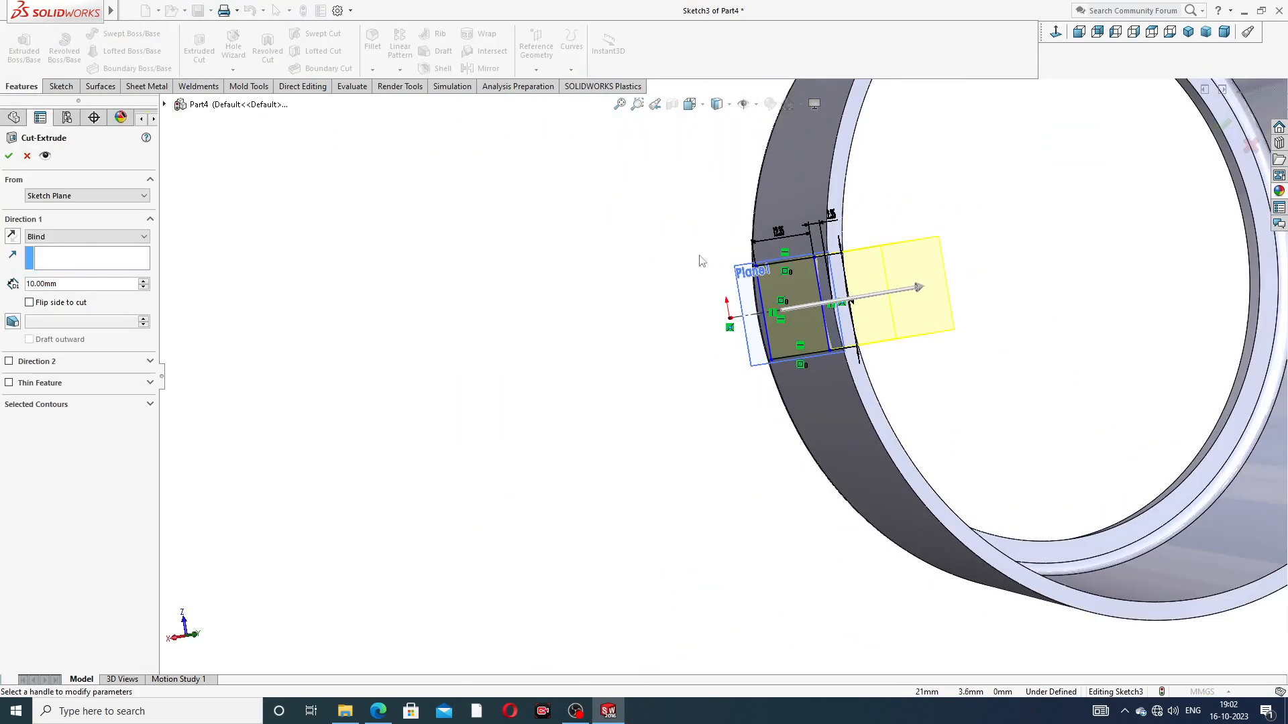
left_click(9, 157)
middle_click_drag(950, 363, 1013, 314)
middle_click_drag(997, 231, 1130, 253)
scroll(1049, 247, "down", 5)
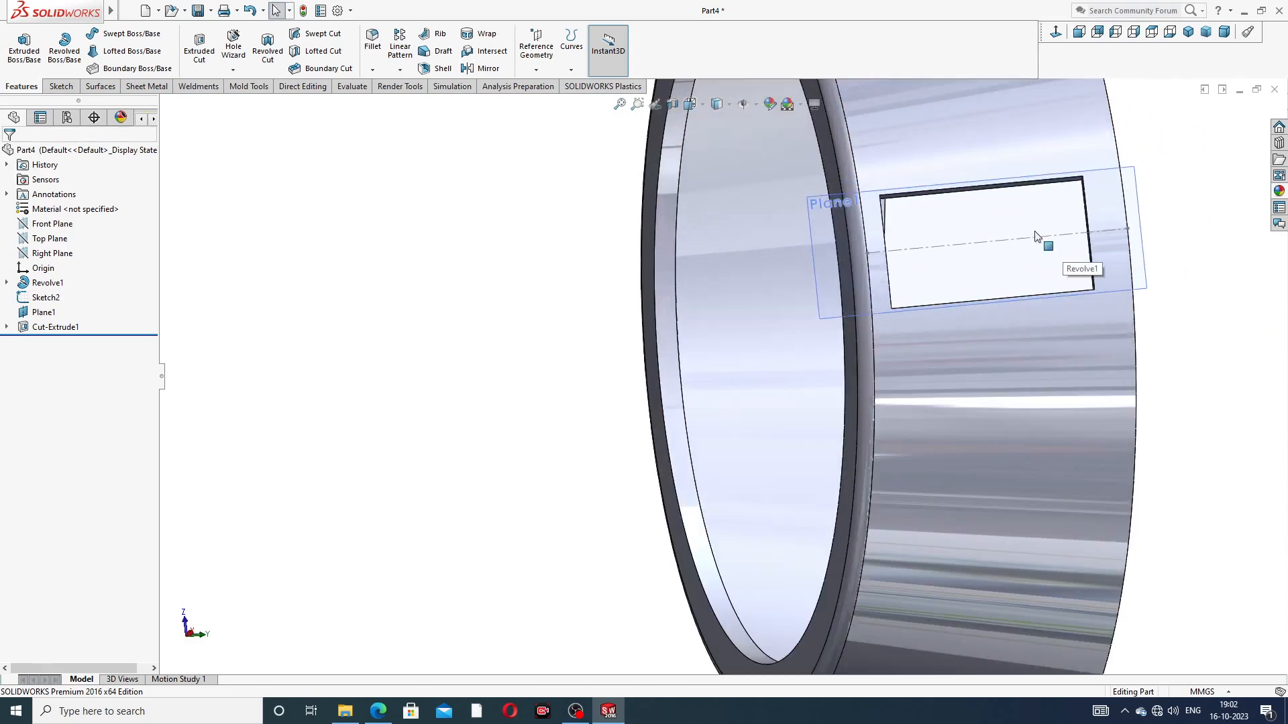
left_click(1002, 178)
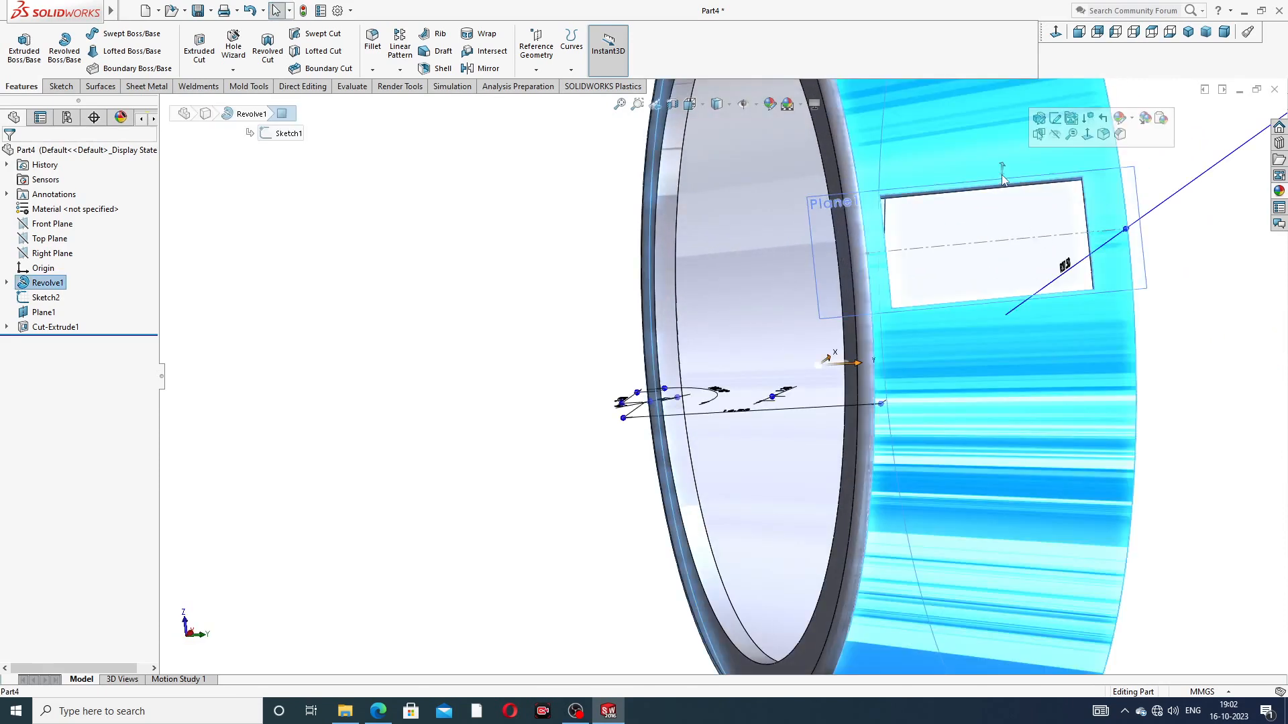
left_click(1055, 134)
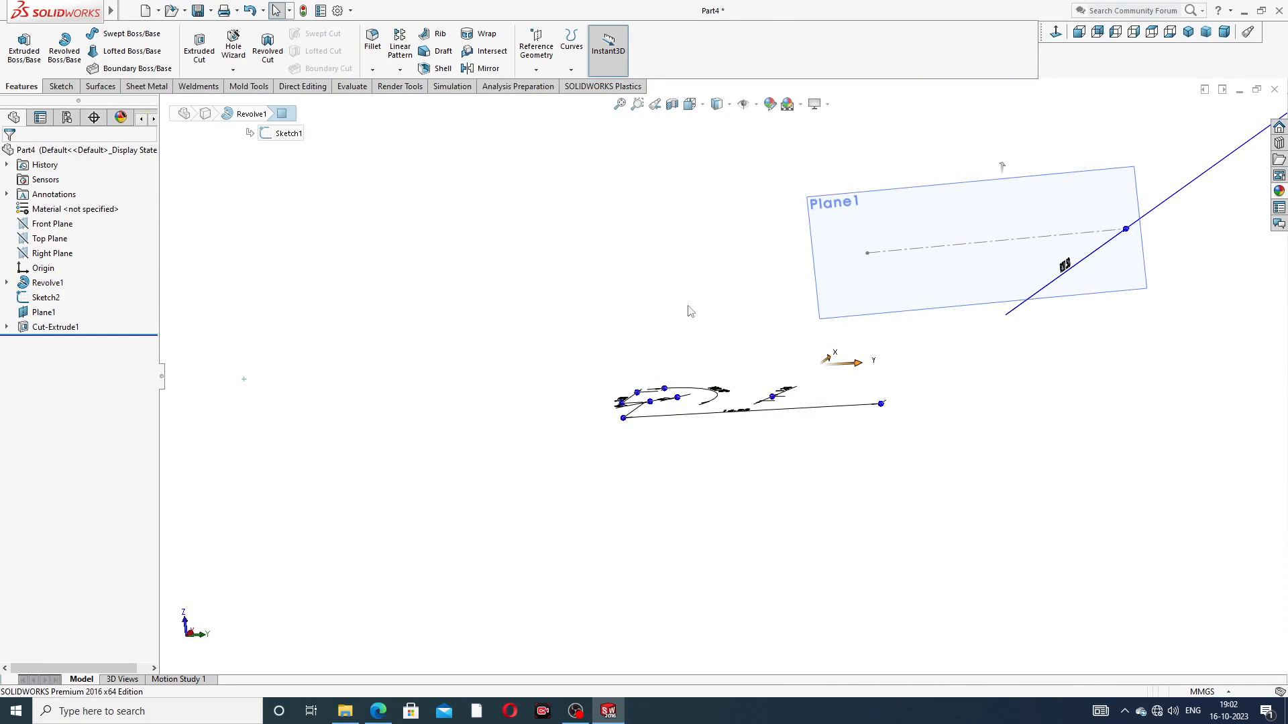
key("ctrl+z")
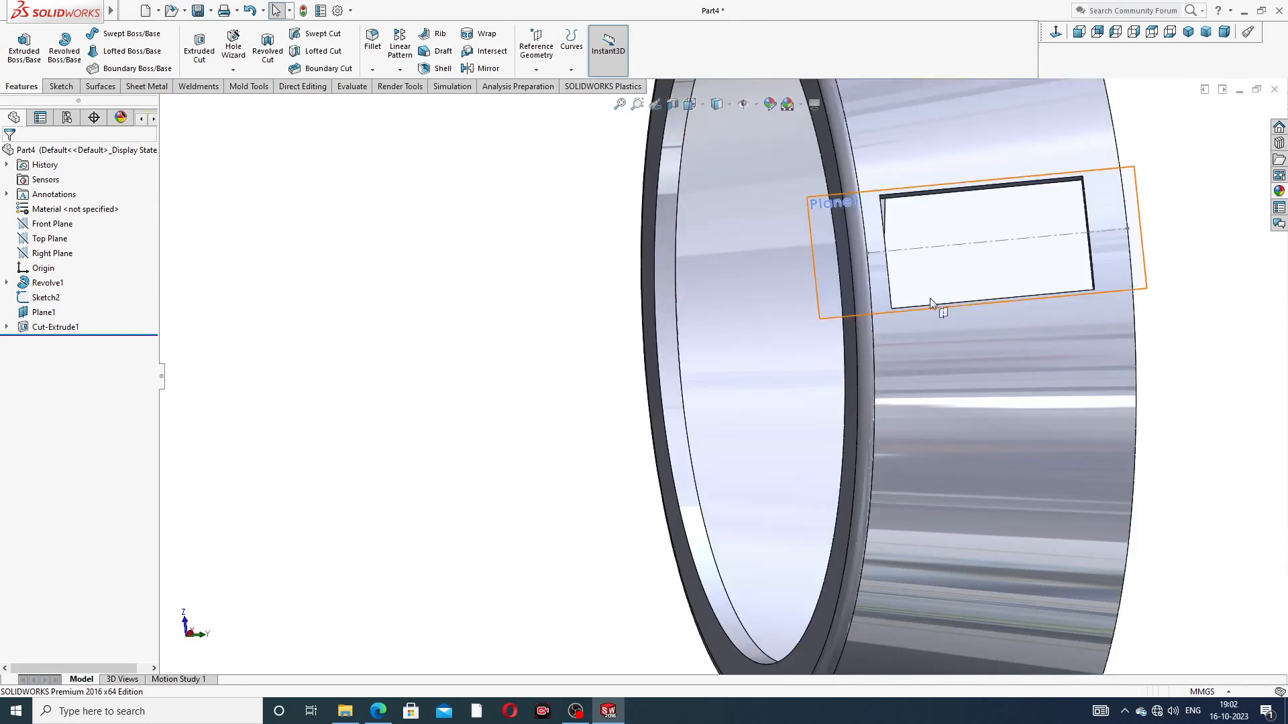
Step: Hide the reference plane around the cage window and the sketch with the centerline running through it
left_click(1141, 201)
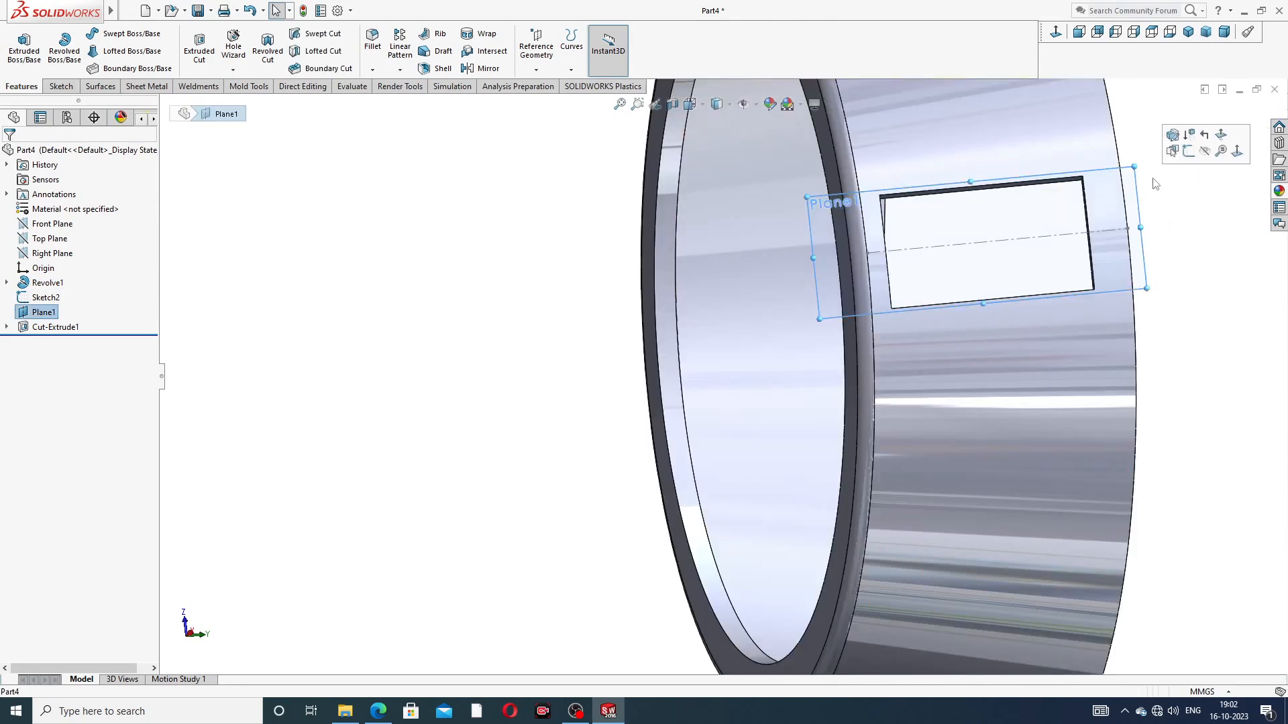
left_click(1209, 157)
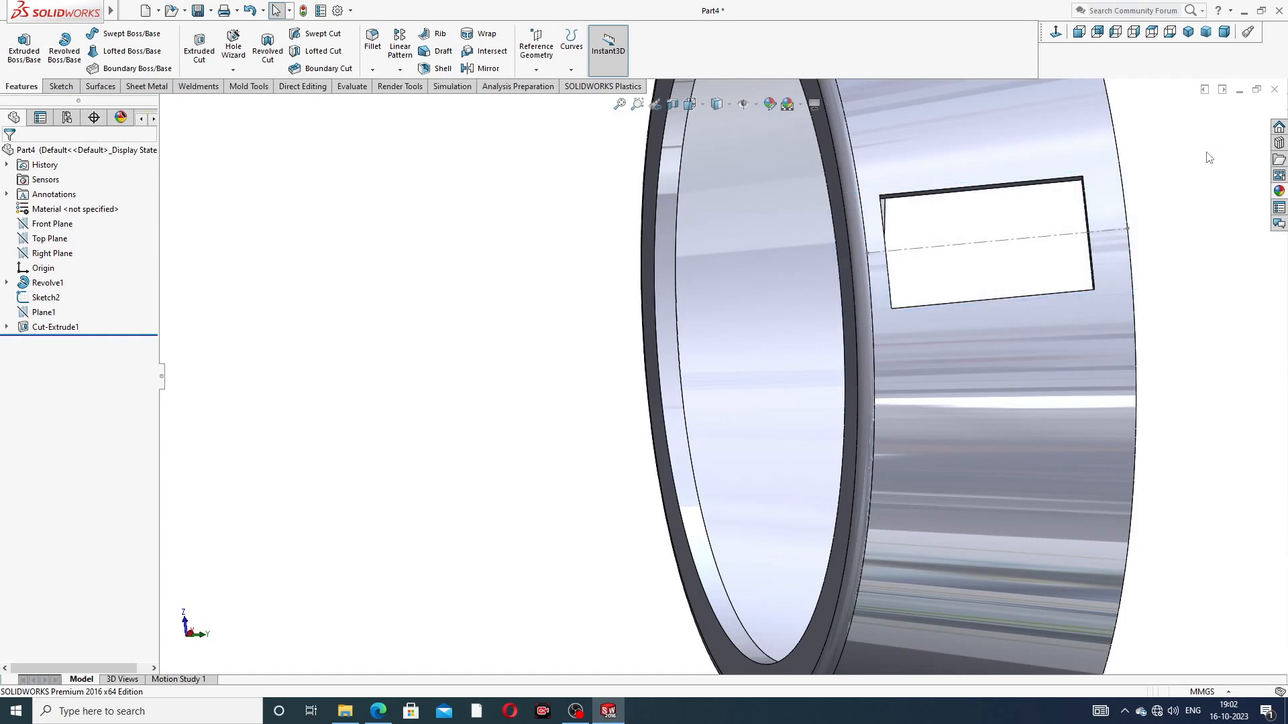
left_click(1104, 231)
left_click(1170, 232)
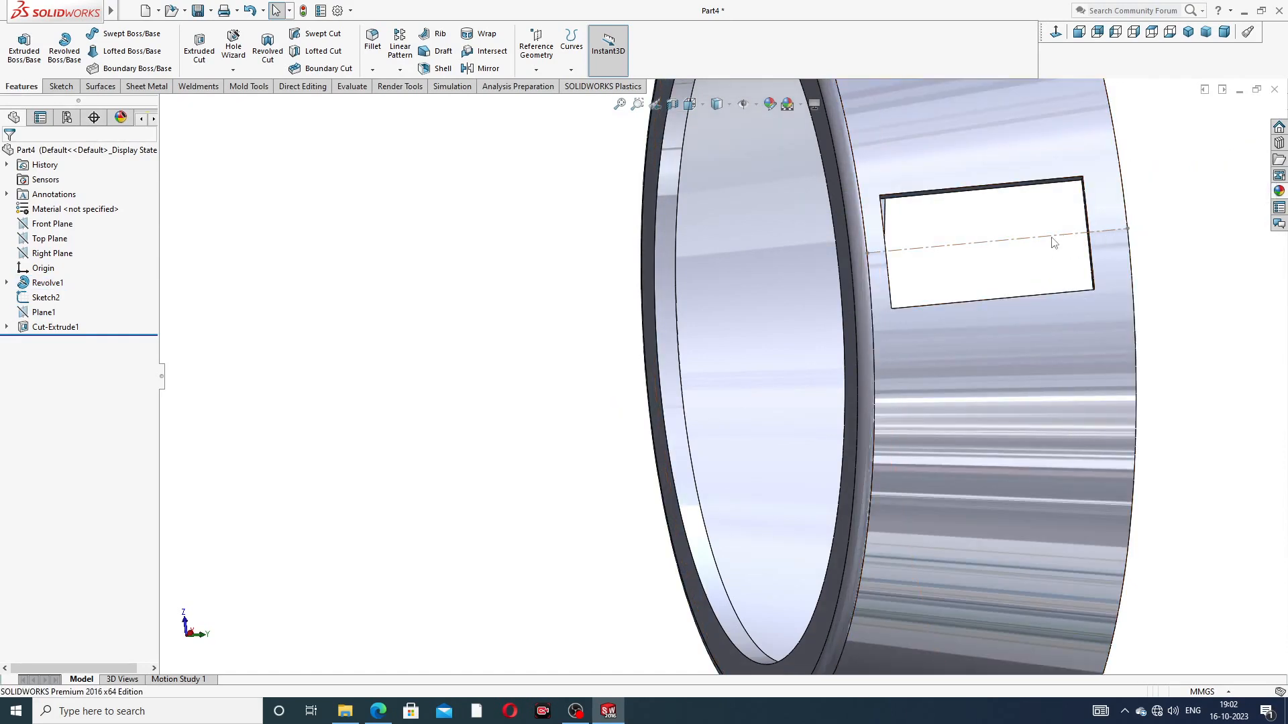
left_click(1053, 243)
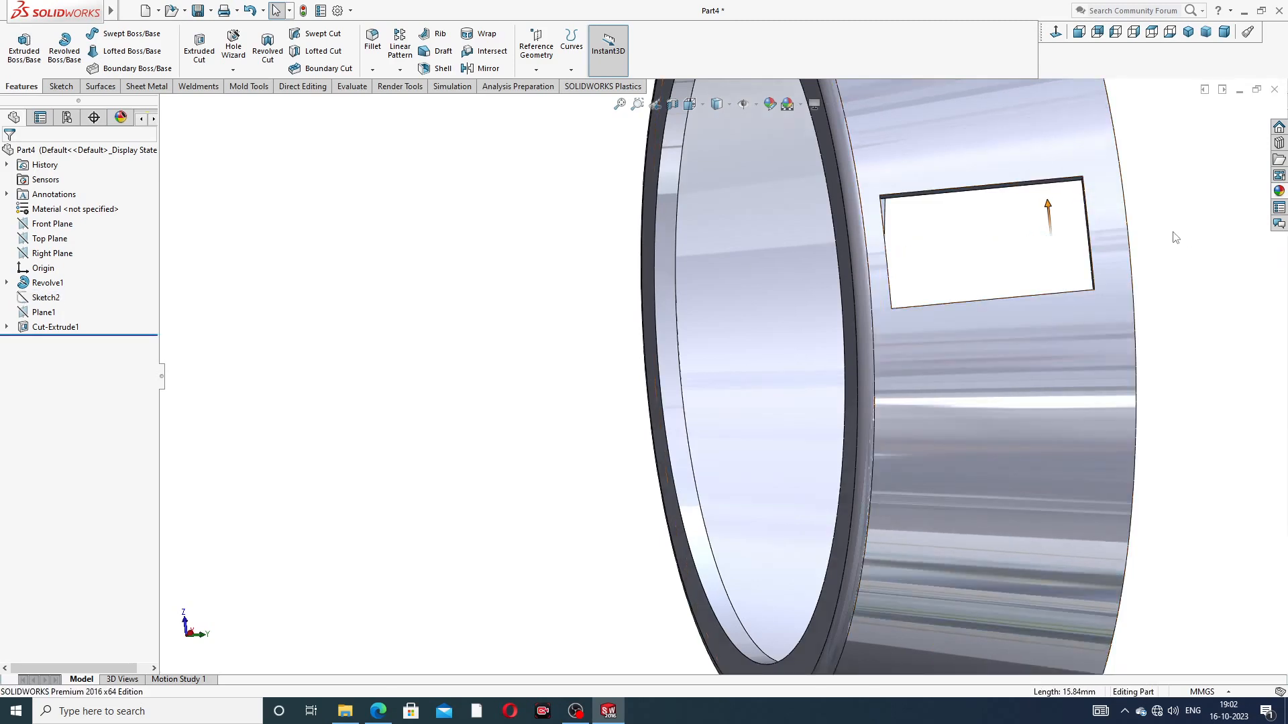
Step: Circular-pattern the window cut about the narrow rim's inner face with 18 equally spaced instances over 360 degrees
scroll(939, 232, "up", 5)
middle_click_drag(939, 232, 696, 240)
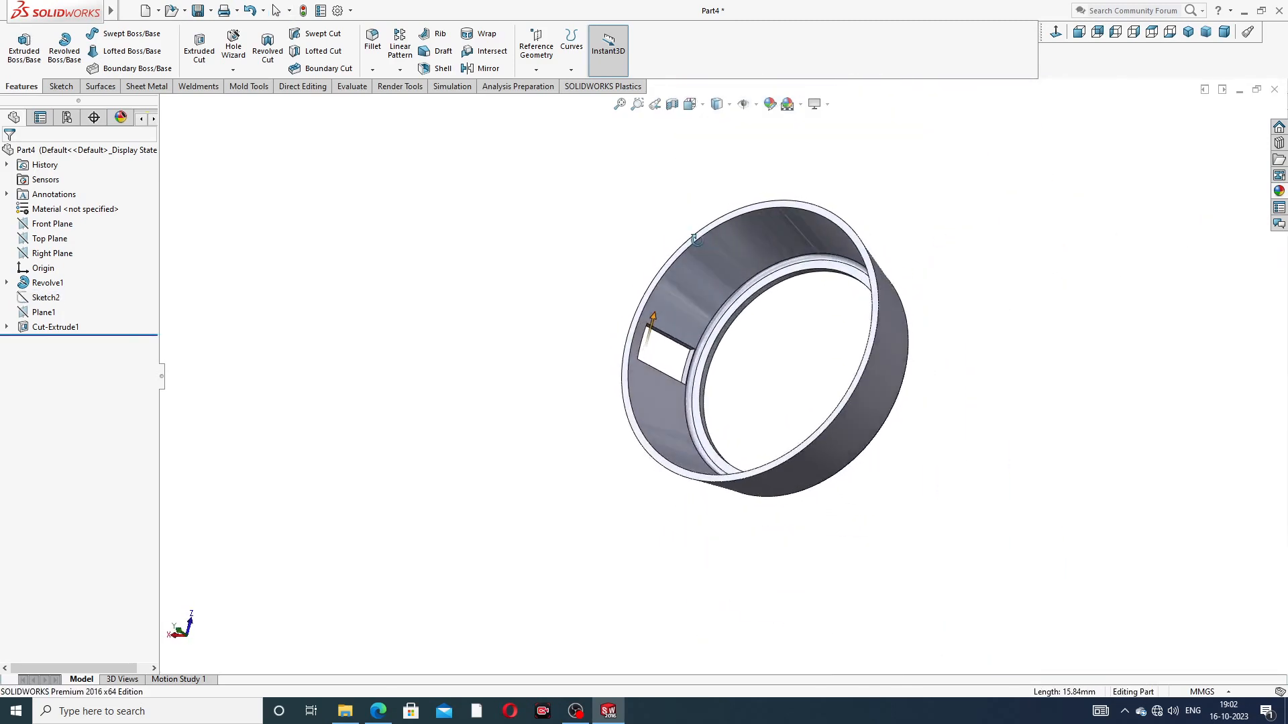
middle_click_drag(698, 340, 890, 258)
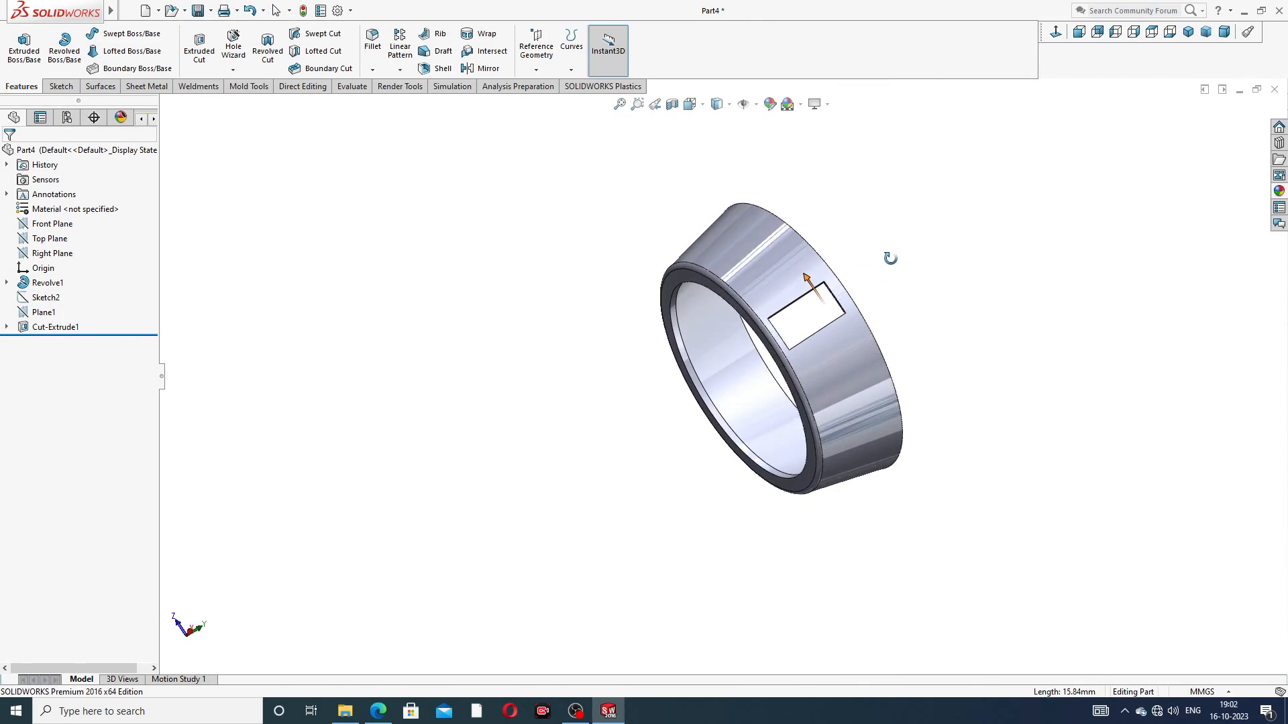
left_click(922, 261)
scroll(814, 338, "down", 1)
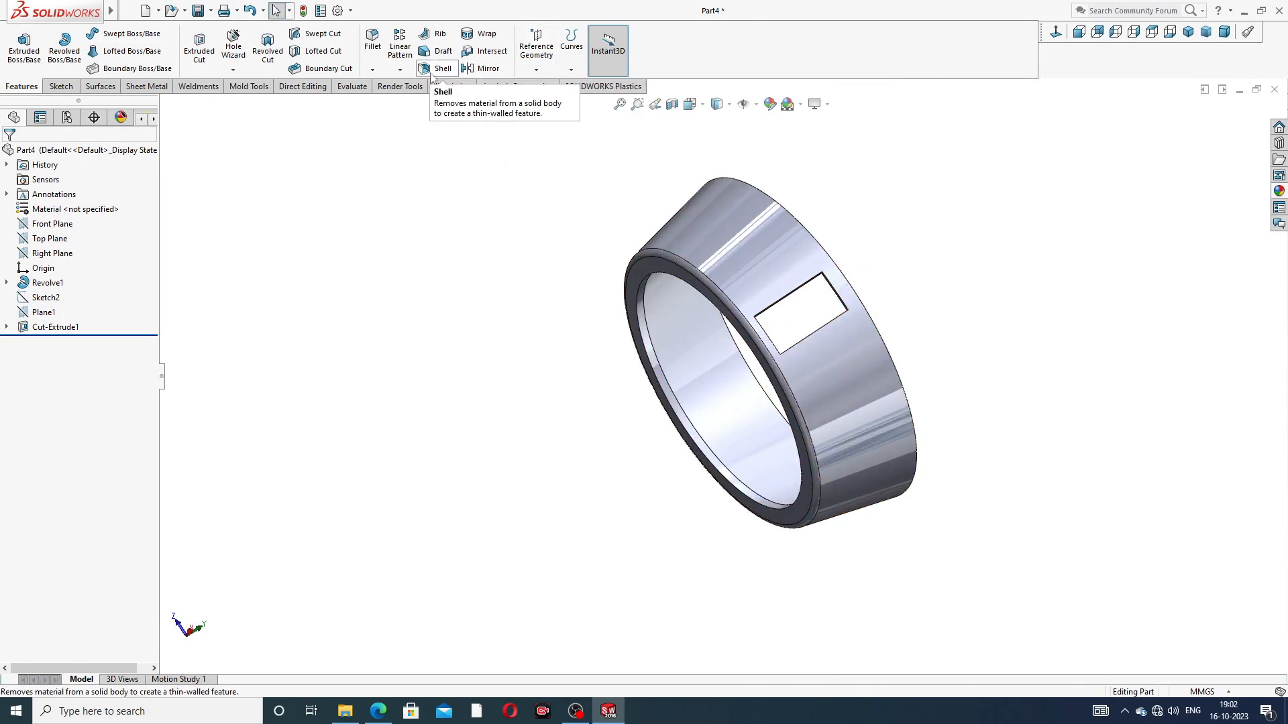
left_click(400, 70)
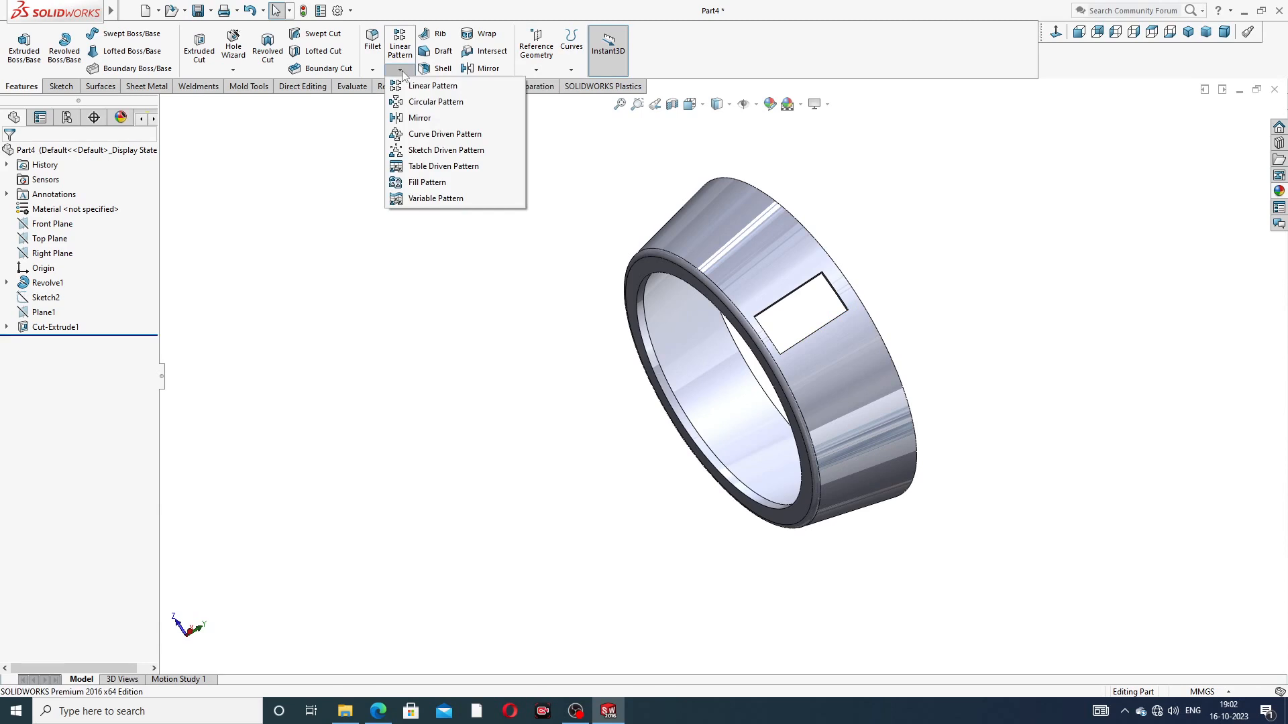
left_click(434, 102)
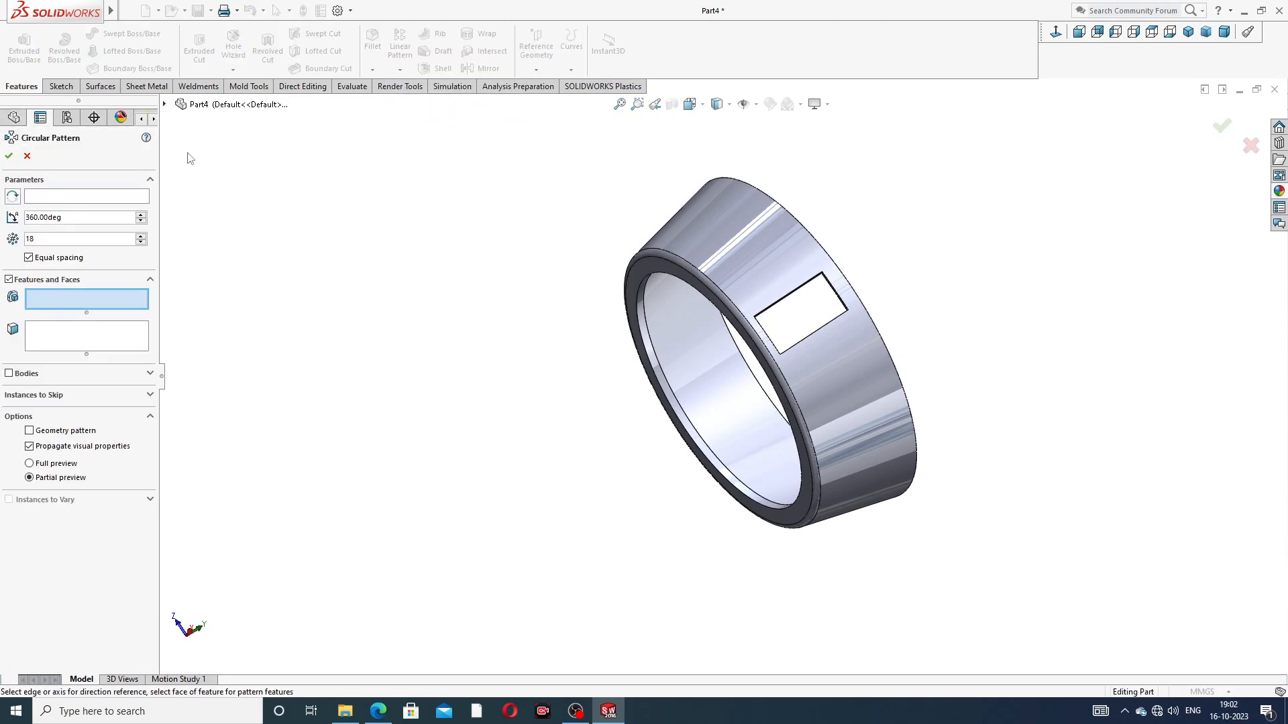
left_click(165, 105)
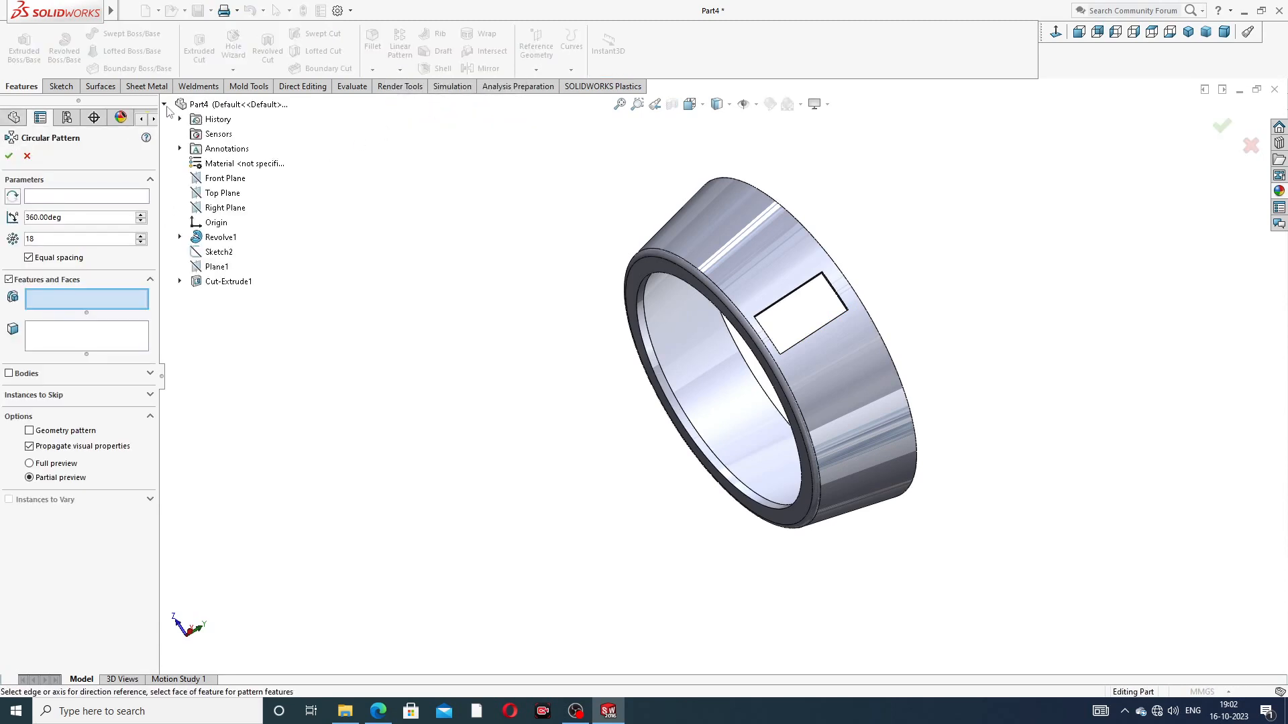
left_click(225, 282)
left_click(99, 200)
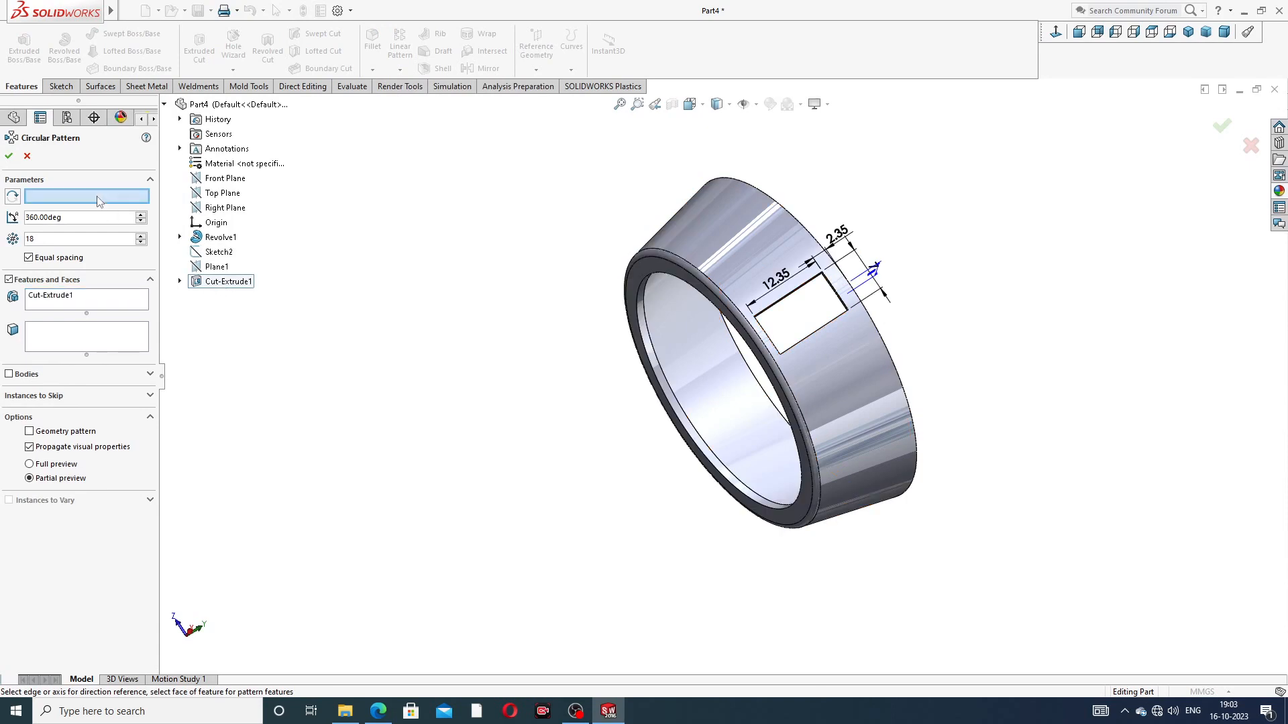
scroll(706, 367, "down", 2)
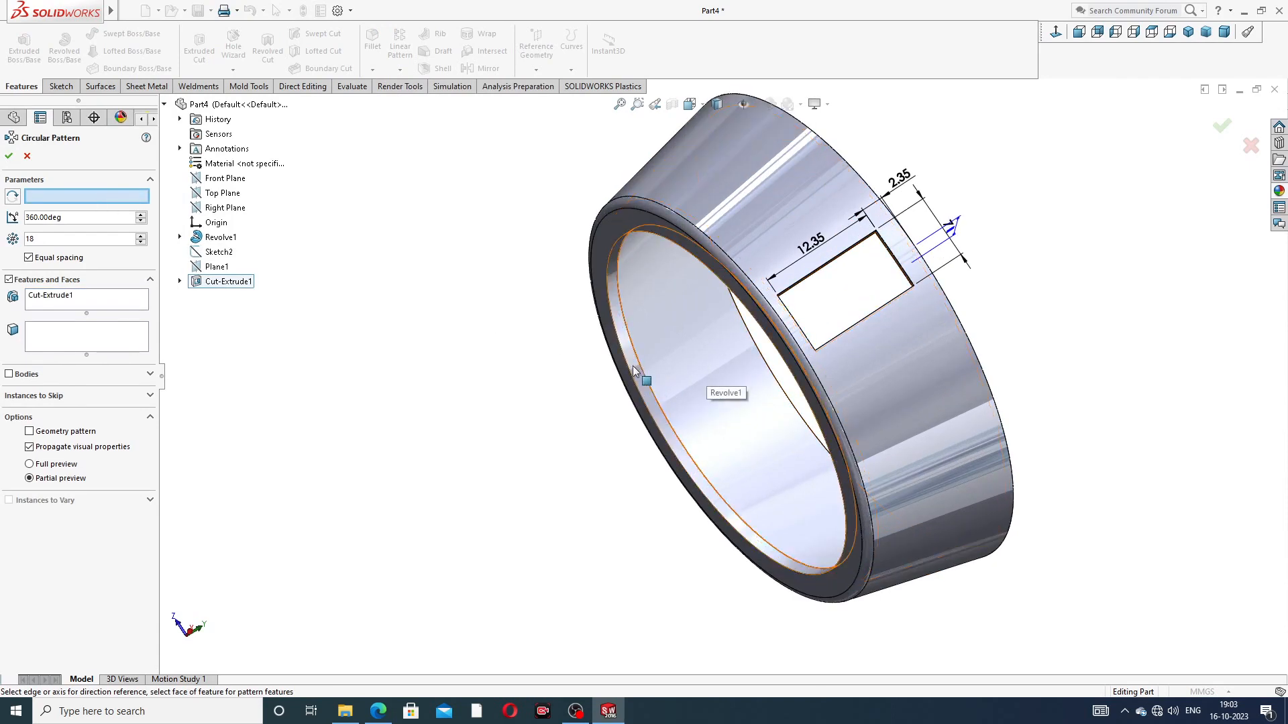
left_click(633, 368)
scroll(456, 353, "up", 2)
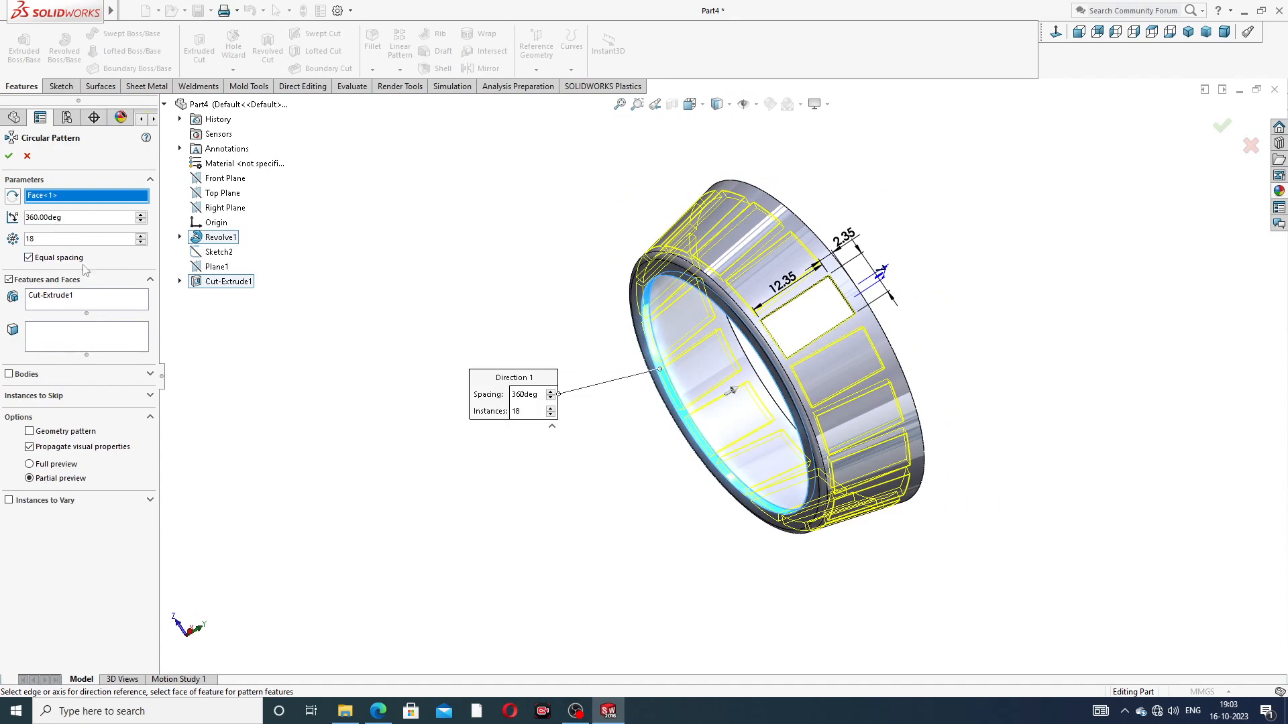
left_click(9, 157)
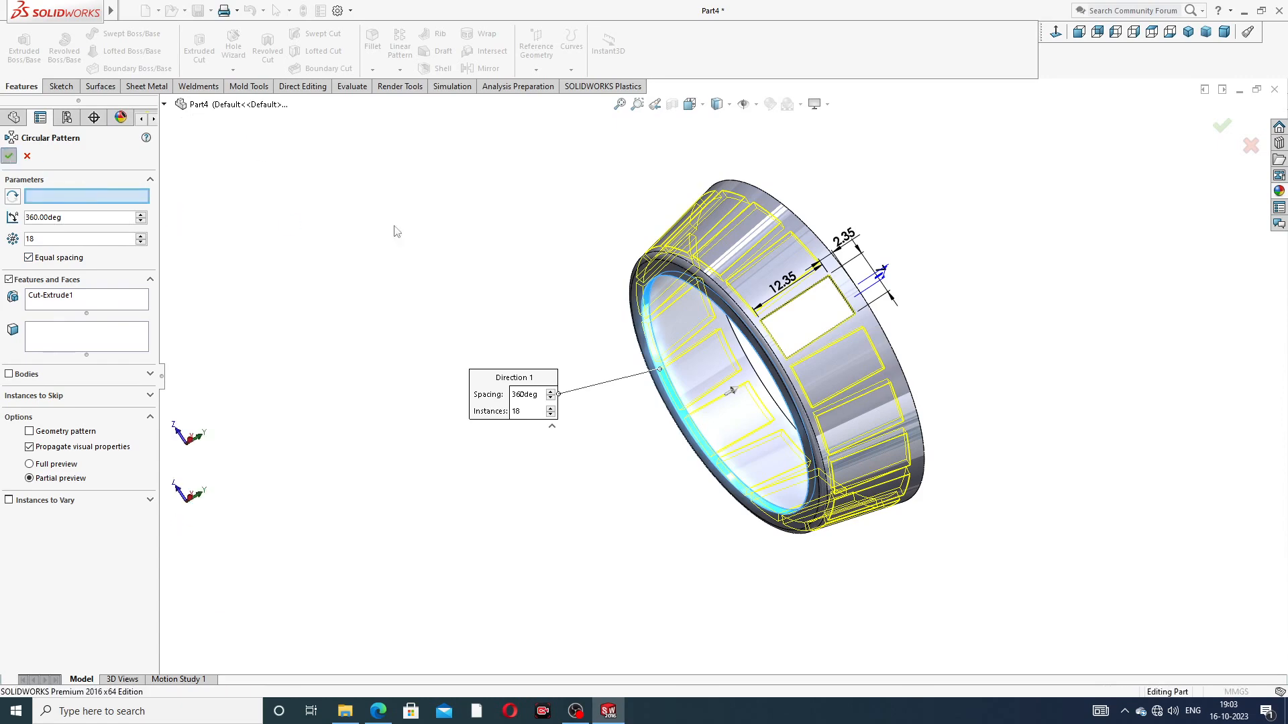
Step: Apply the polished brass appearance to the whole cage part
middle_click_drag(984, 284, 585, 354)
scroll(771, 281, "down", 3)
scroll(746, 300, "up", 3)
middle_click_drag(693, 412, 1163, 302)
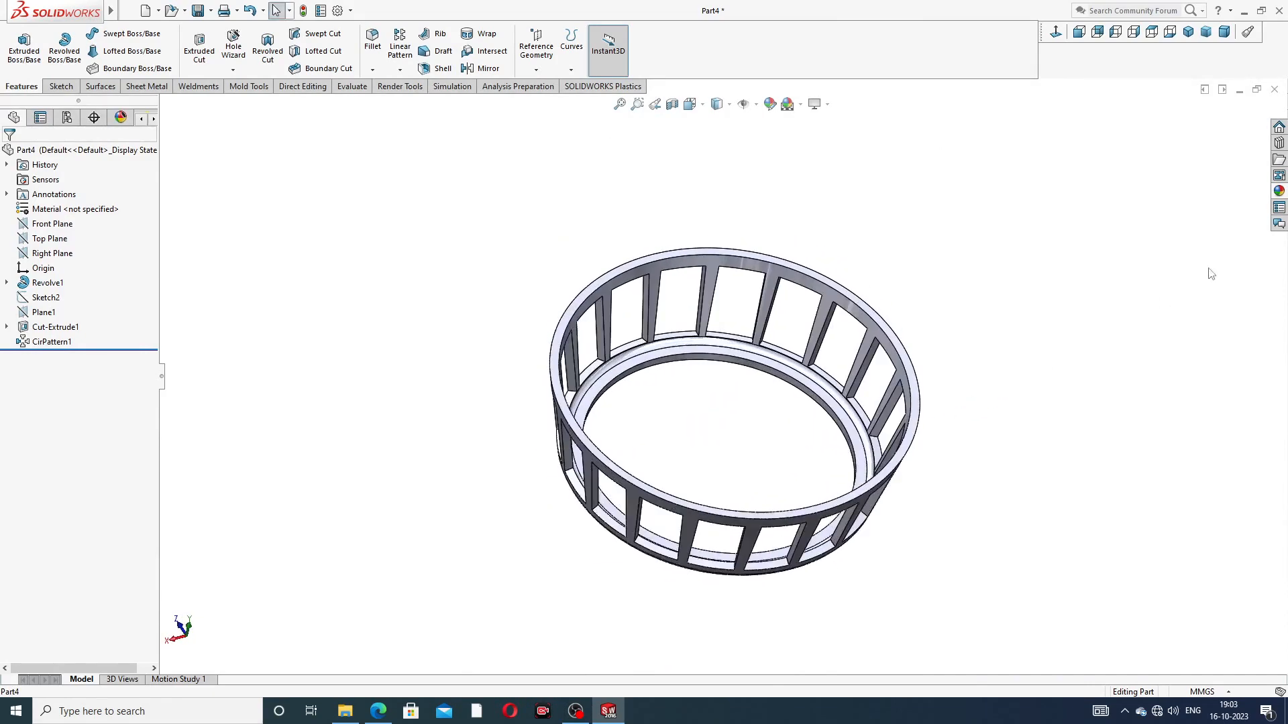
left_click(1279, 191)
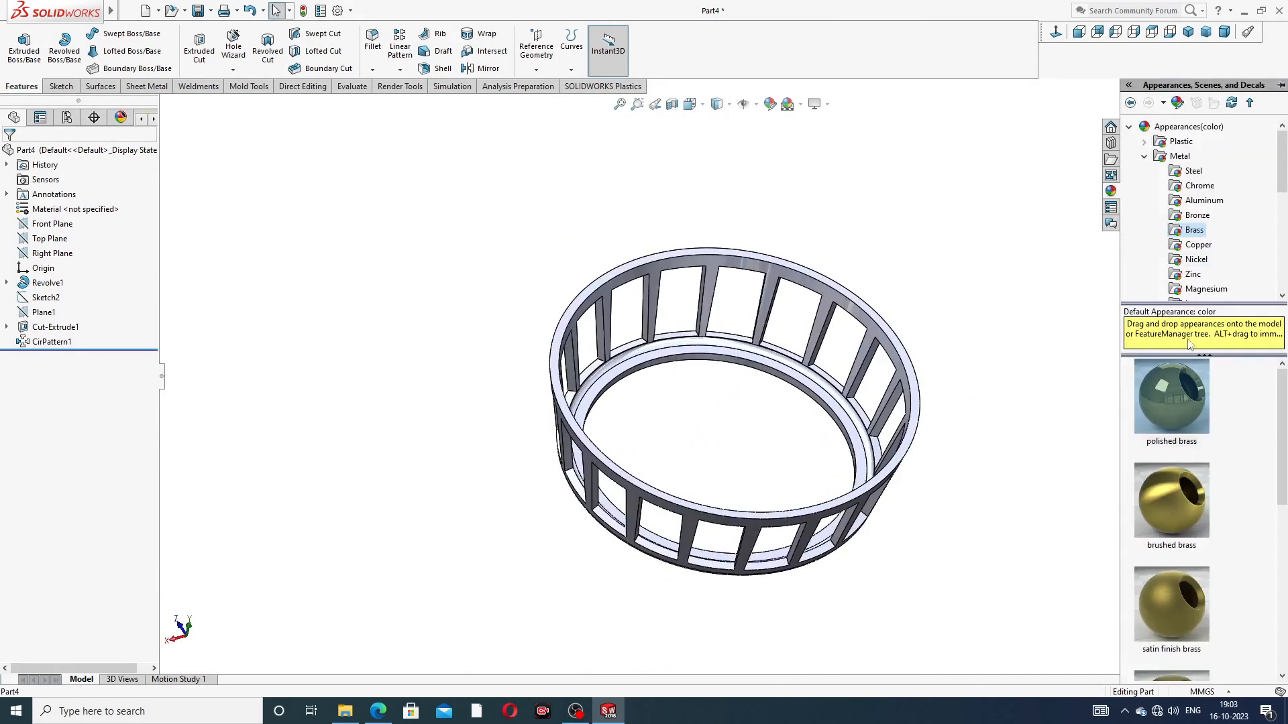
double_click(1177, 383)
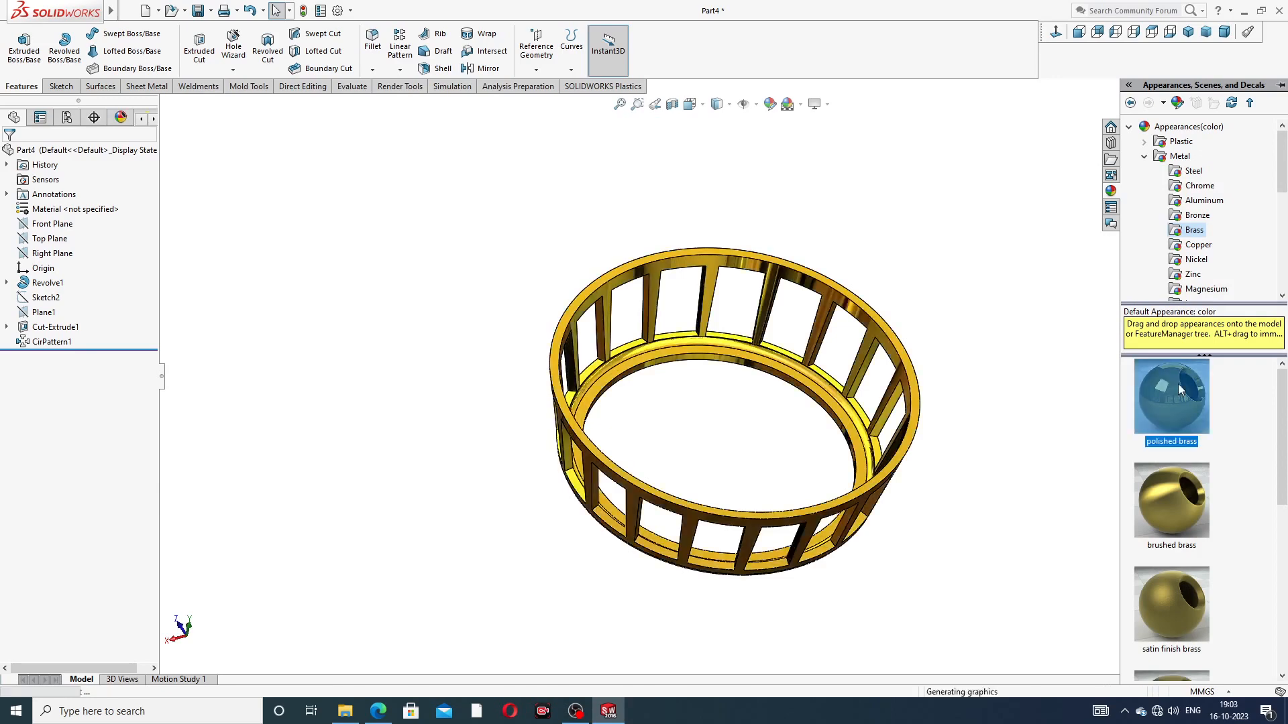
left_click(997, 390)
Step: Inspect the brass cage's rims and windows from several angles, finishing in the isometric view
scroll(701, 470, "down", 2)
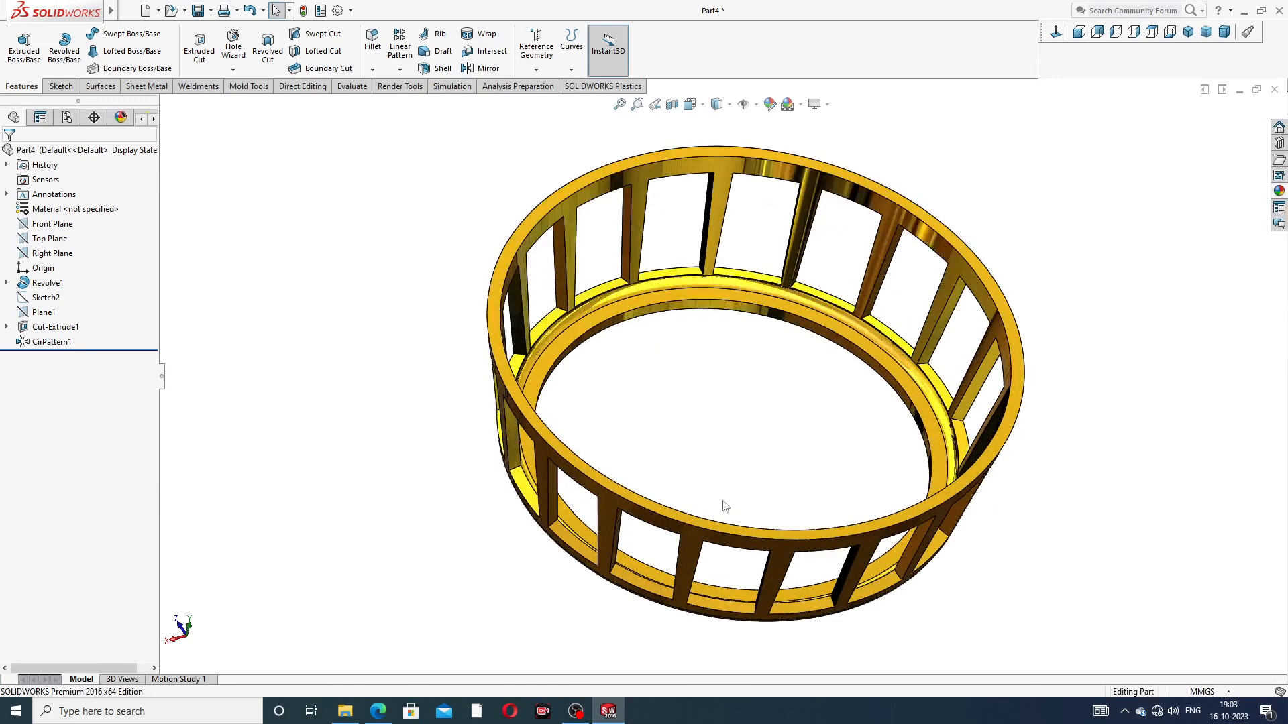
middle_click_drag(752, 528, 765, 460)
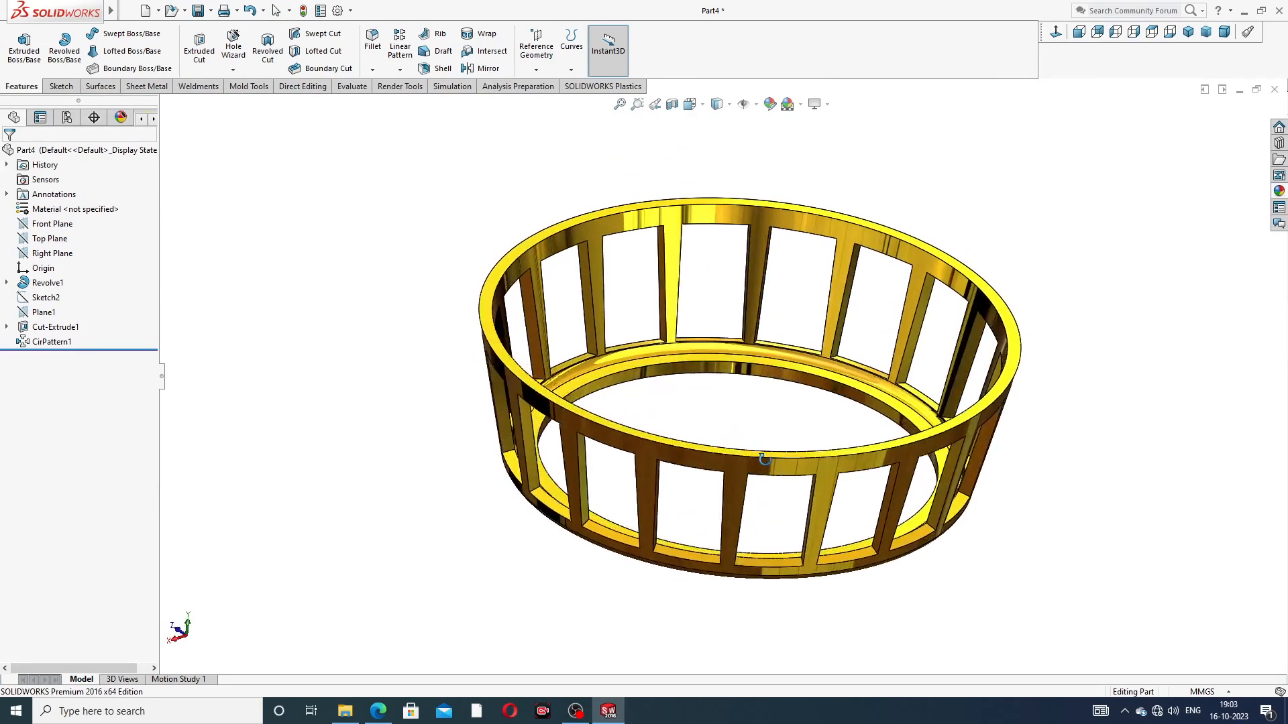
scroll(765, 461, "up", 2)
scroll(746, 409, "down", 2)
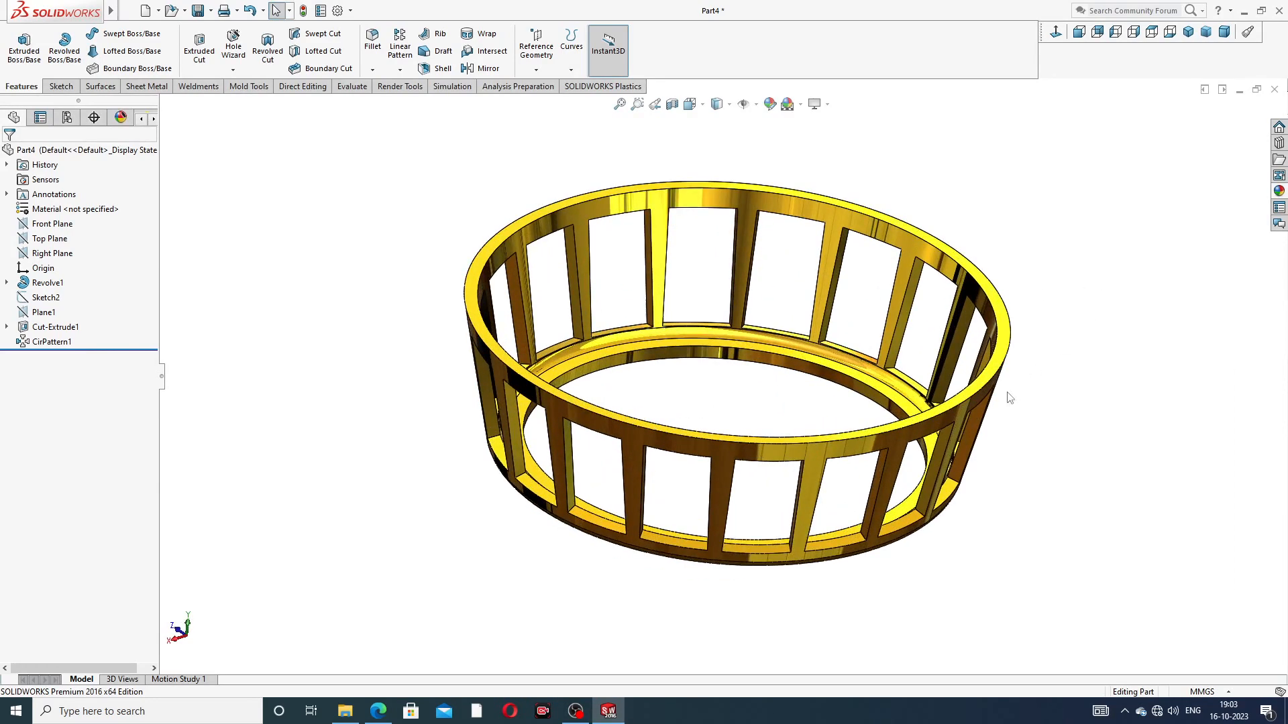
middle_click_drag(1013, 396, 1073, 295)
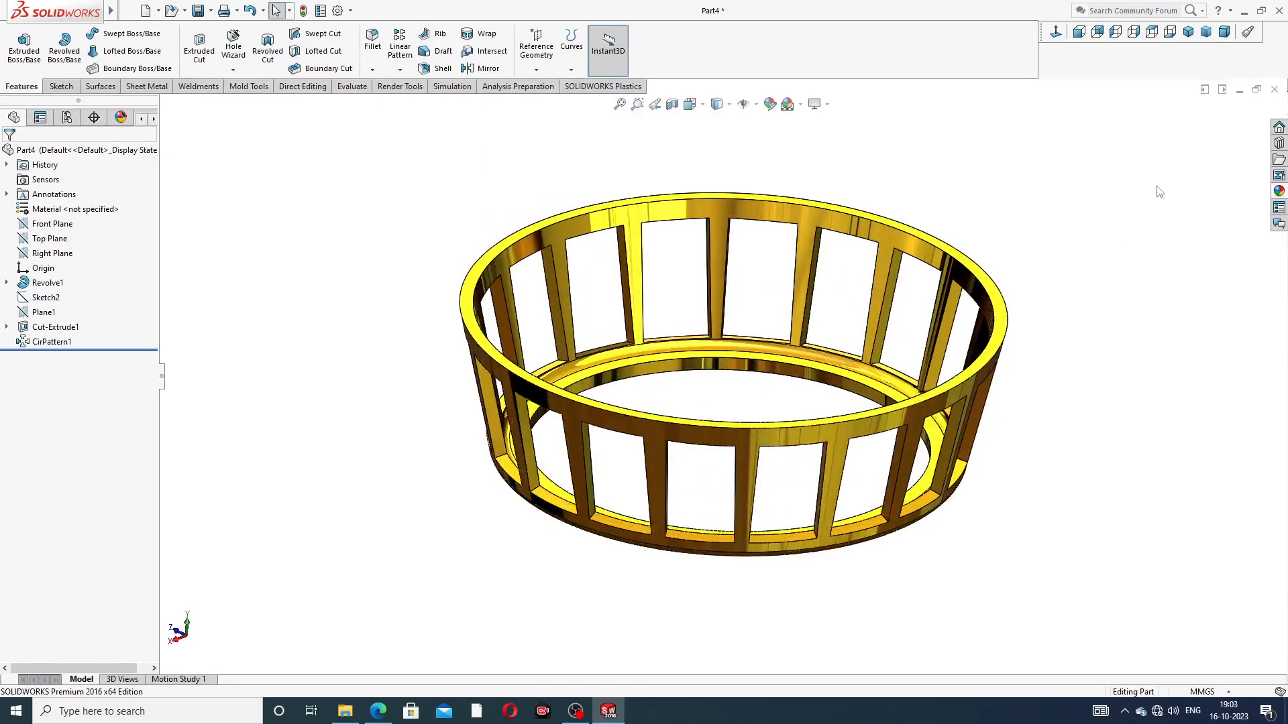
left_click(1188, 31)
Step: In the bearing assembly Assem3, turn the lettered inner ring about its axis to check its motion
middle_click_drag(922, 410, 893, 551)
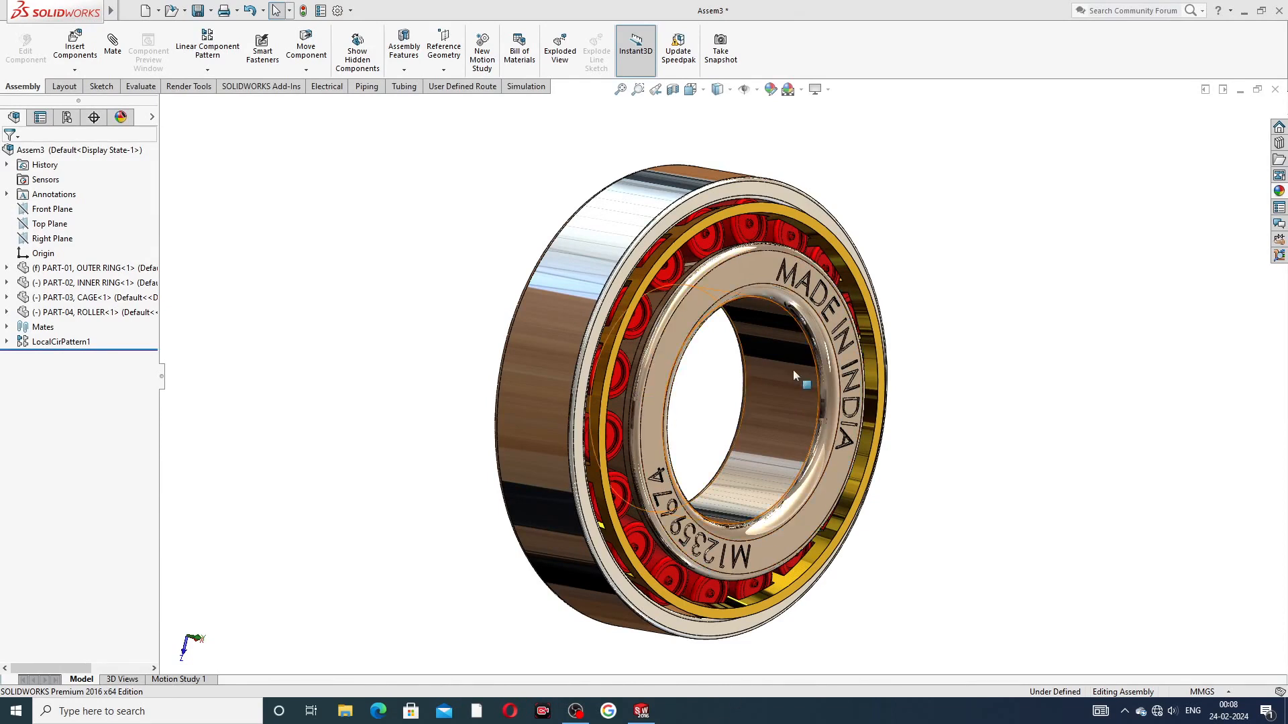
mouse_move(738, 275)
left_mouse_down()
mouse_move(826, 311)
mouse_move(829, 426)
mouse_move(765, 550)
mouse_move(658, 429)
mouse_move(698, 289)
mouse_move(758, 261)
left_mouse_up()
left_click(975, 273)
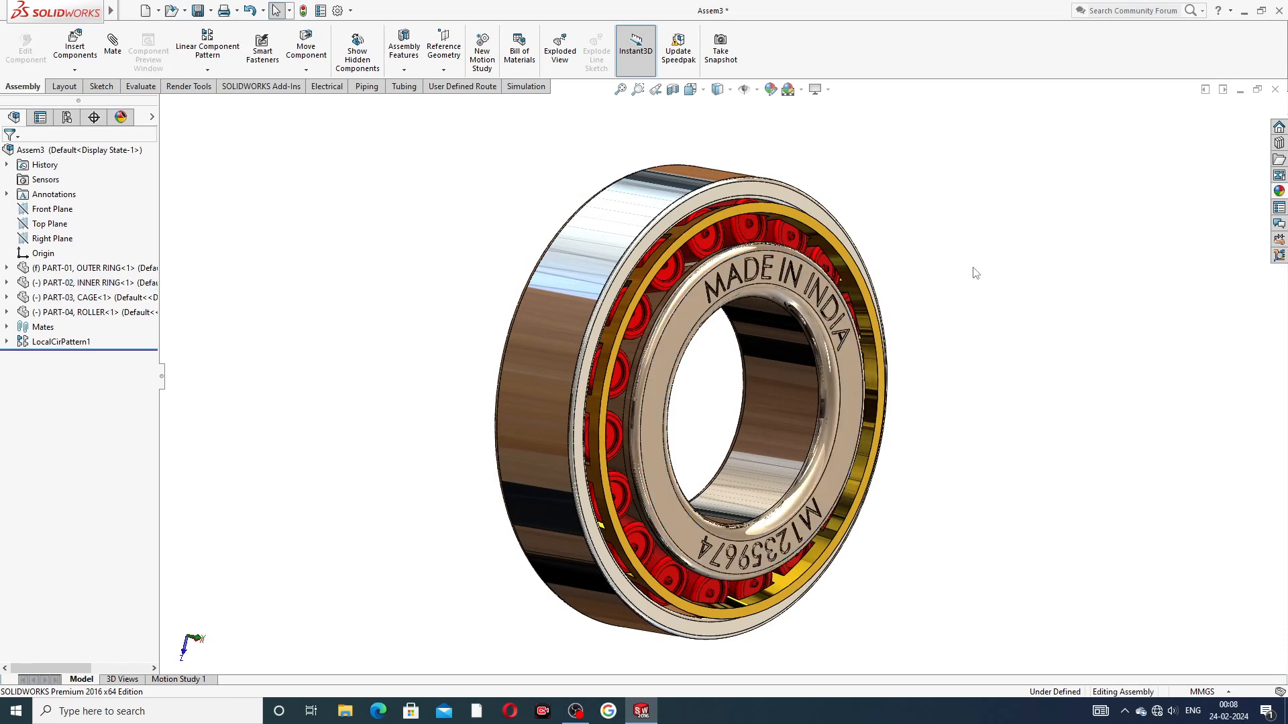
Step: Turn the PART-03 cage around the bearing axis to check that the rollers travel with it
left_click(836, 235)
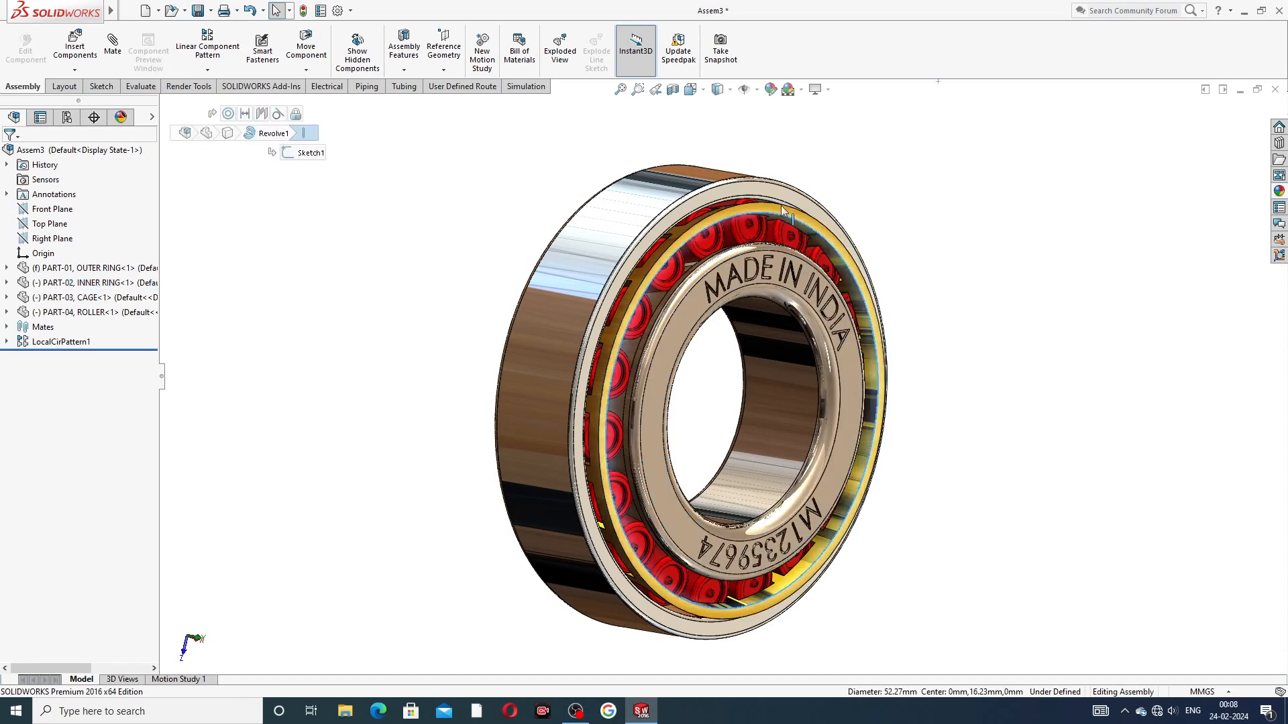
left_click_drag(837, 234, 834, 523)
left_click_drag(870, 437, 954, 194)
key("Escape")
middle_click_drag(738, 311, 705, 325)
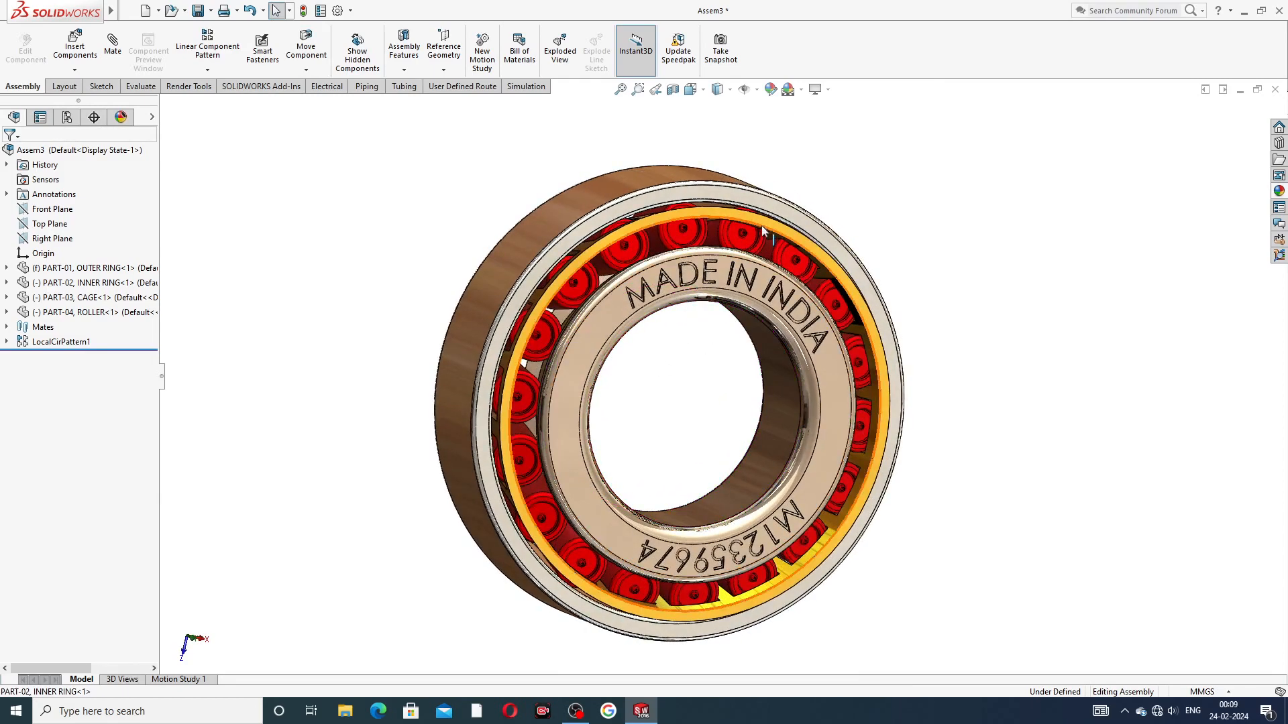
left_click_drag(762, 223, 890, 324)
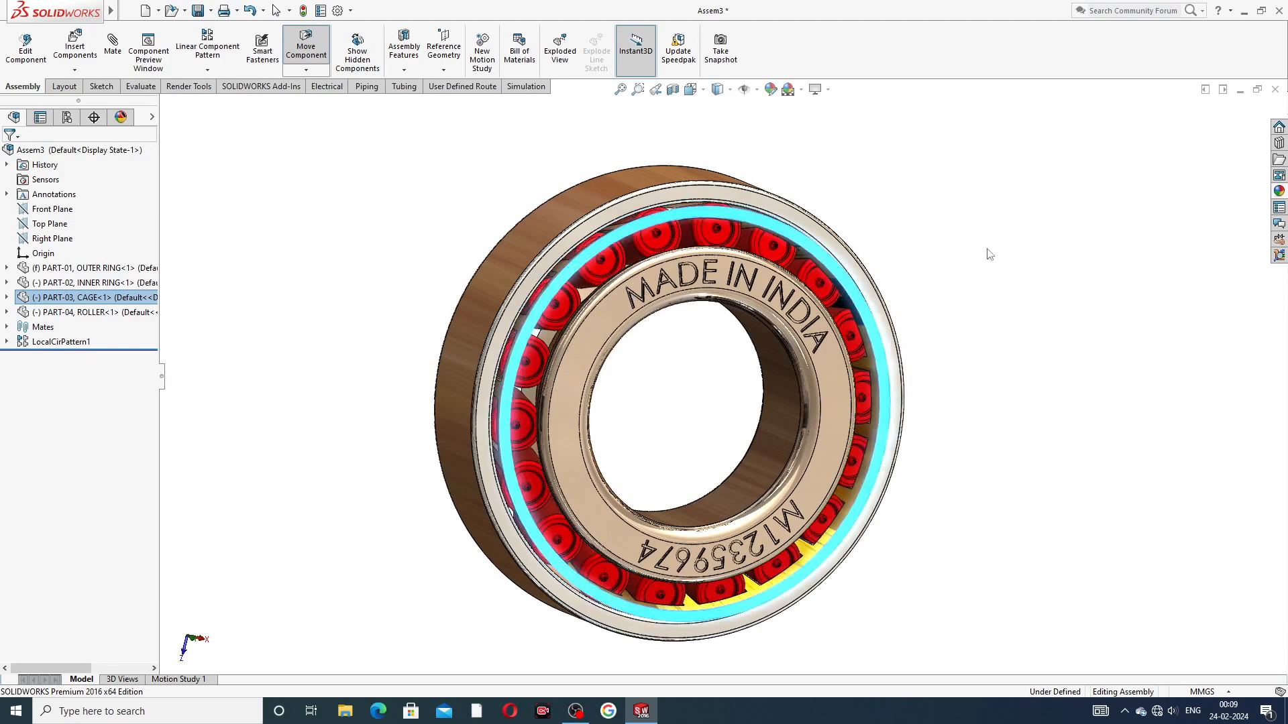
left_click(974, 276)
Step: Examine the outer ring, cage and rollers of the assembled bearing from an oblique angle, including close up
middle_click_drag(878, 312, 884, 262)
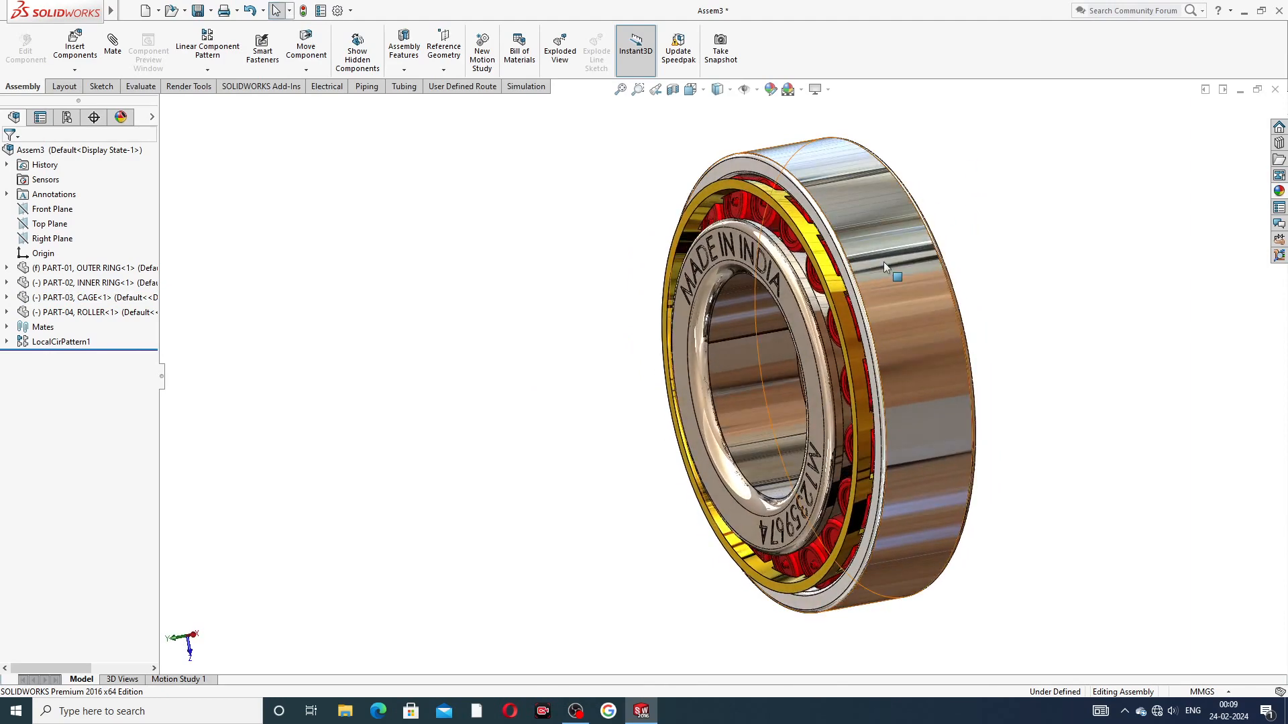
scroll(883, 262, "down", 1)
scroll(899, 306, "up", 1)
left_click_drag(793, 296, 971, 213)
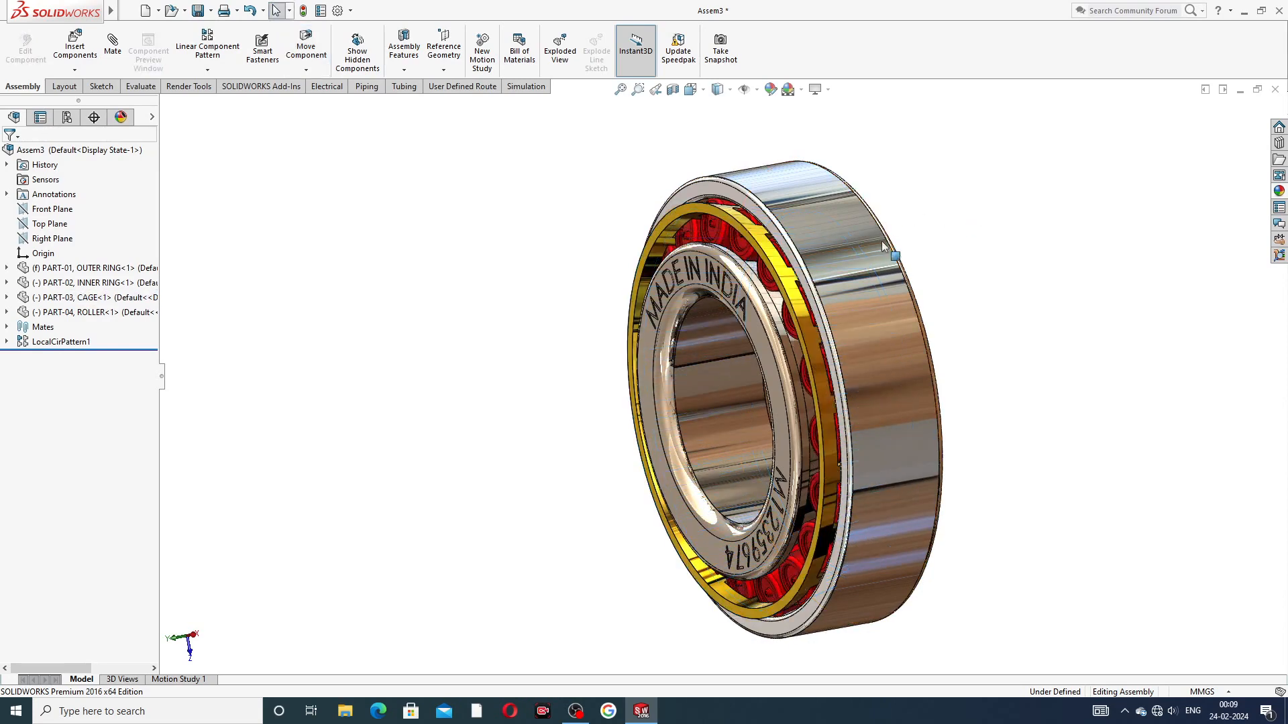
left_click(773, 276)
left_click_drag(766, 232, 966, 156)
left_click(975, 198)
Step: Turn the cage while viewing the bearing's unlettered rear face, and return to the lettered front face
middle_click_drag(975, 199, 856, 255)
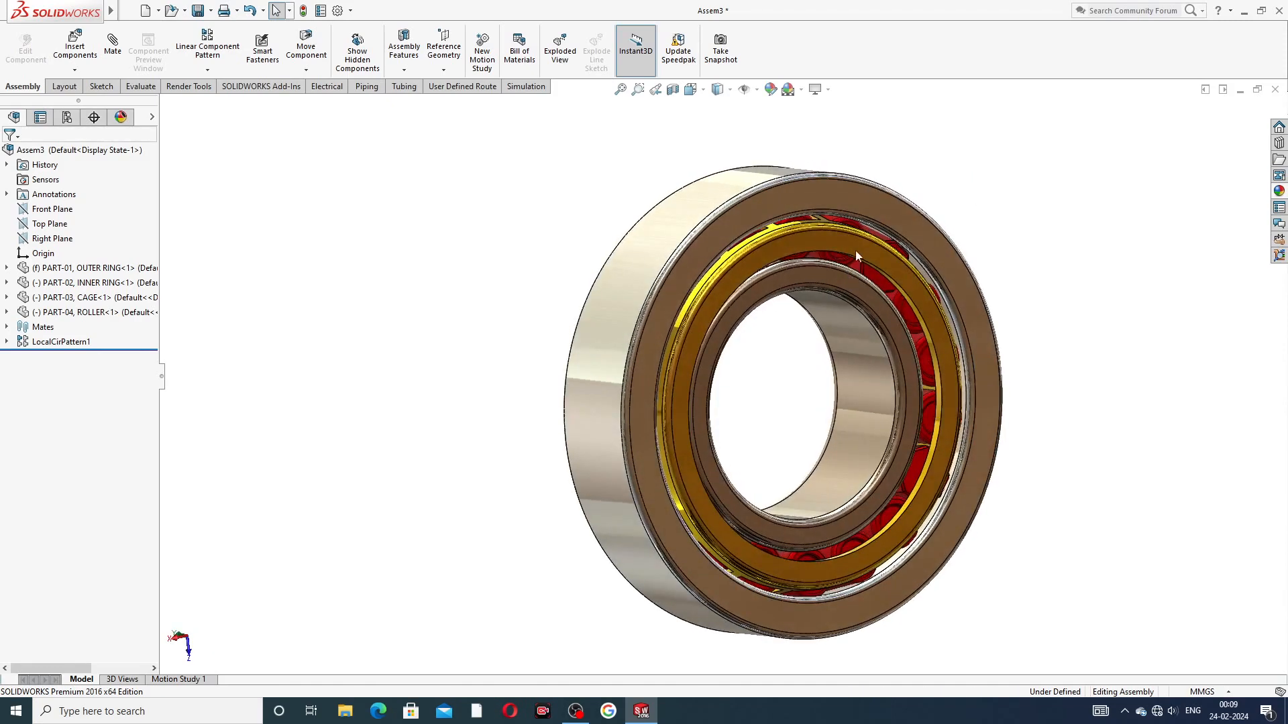
mouse_move(850, 240)
left_mouse_down()
mouse_move(910, 272)
mouse_move(947, 381)
mouse_move(902, 285)
mouse_move(785, 247)
left_mouse_up()
left_click_drag(694, 409, 793, 208)
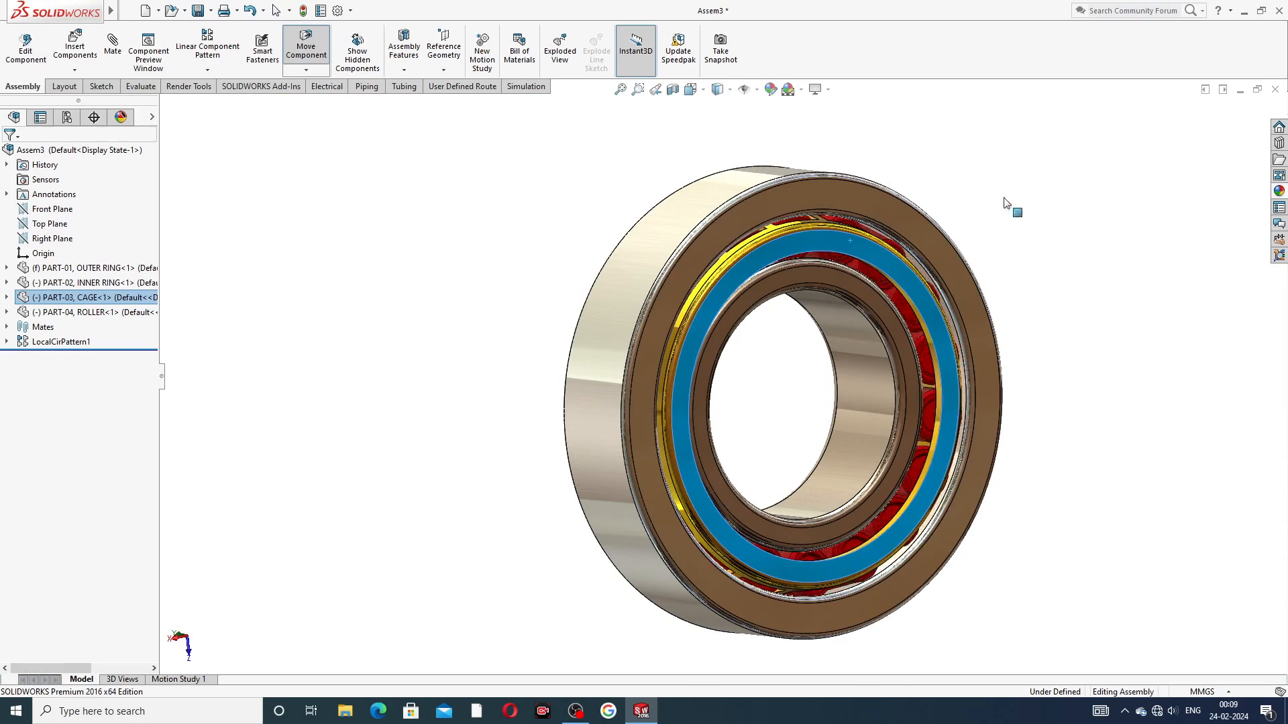
key("Escape")
middle_click_drag(822, 266, 995, 299)
scroll(1003, 298, "up", 2)
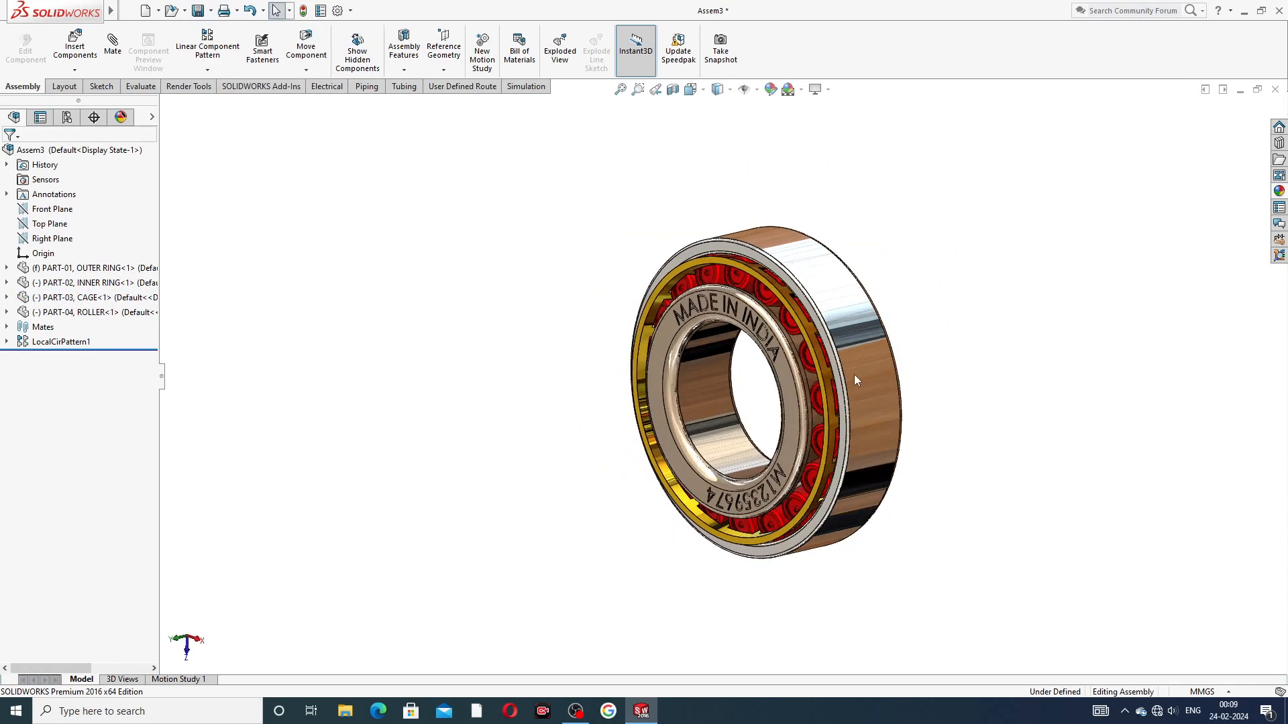
middle_click_drag(855, 376, 907, 359)
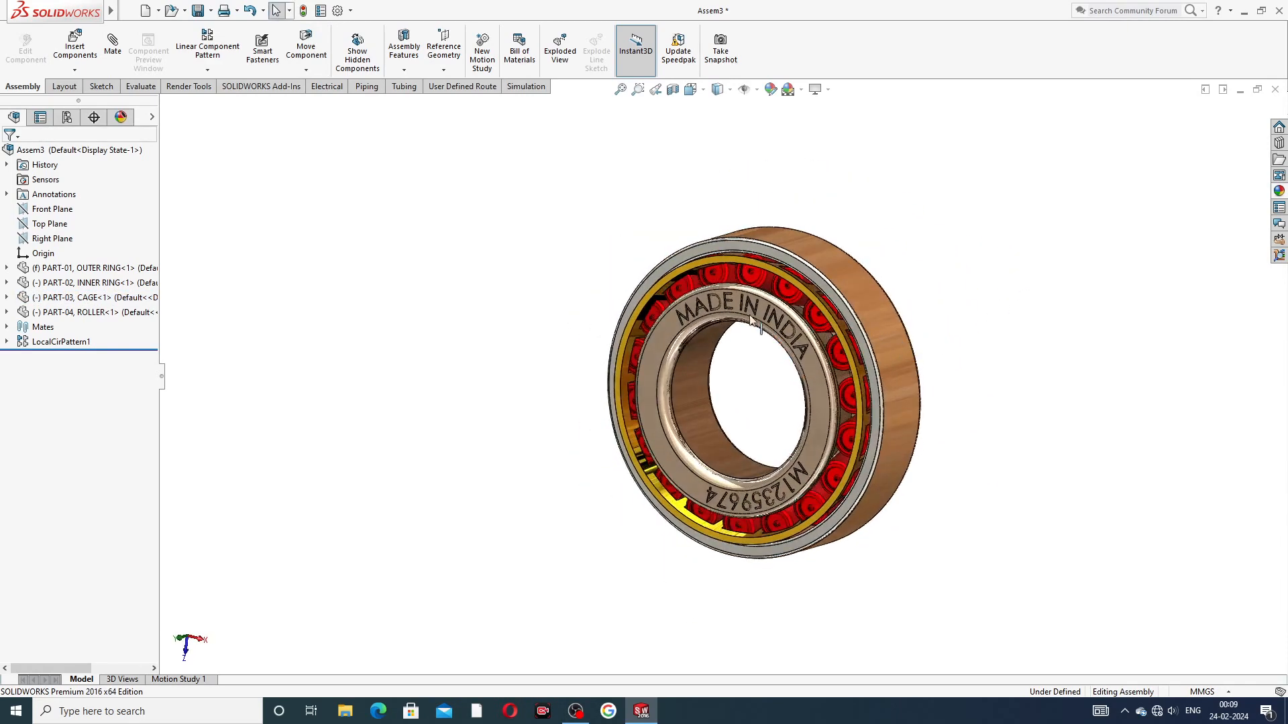
Step: Make the PART-01 outer ring transparent to reveal the rollers and cage inside the bearing
scroll(757, 322, "down", 1)
scroll(780, 425, "down", 1)
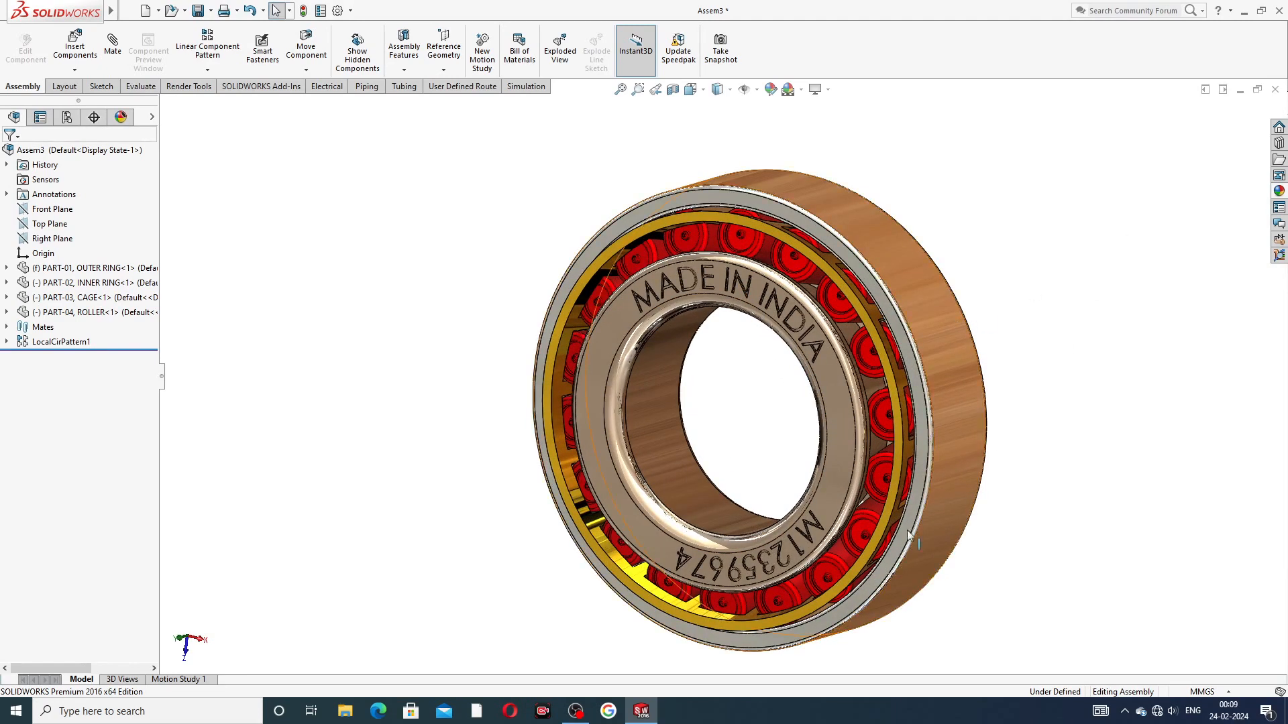
left_click(890, 236)
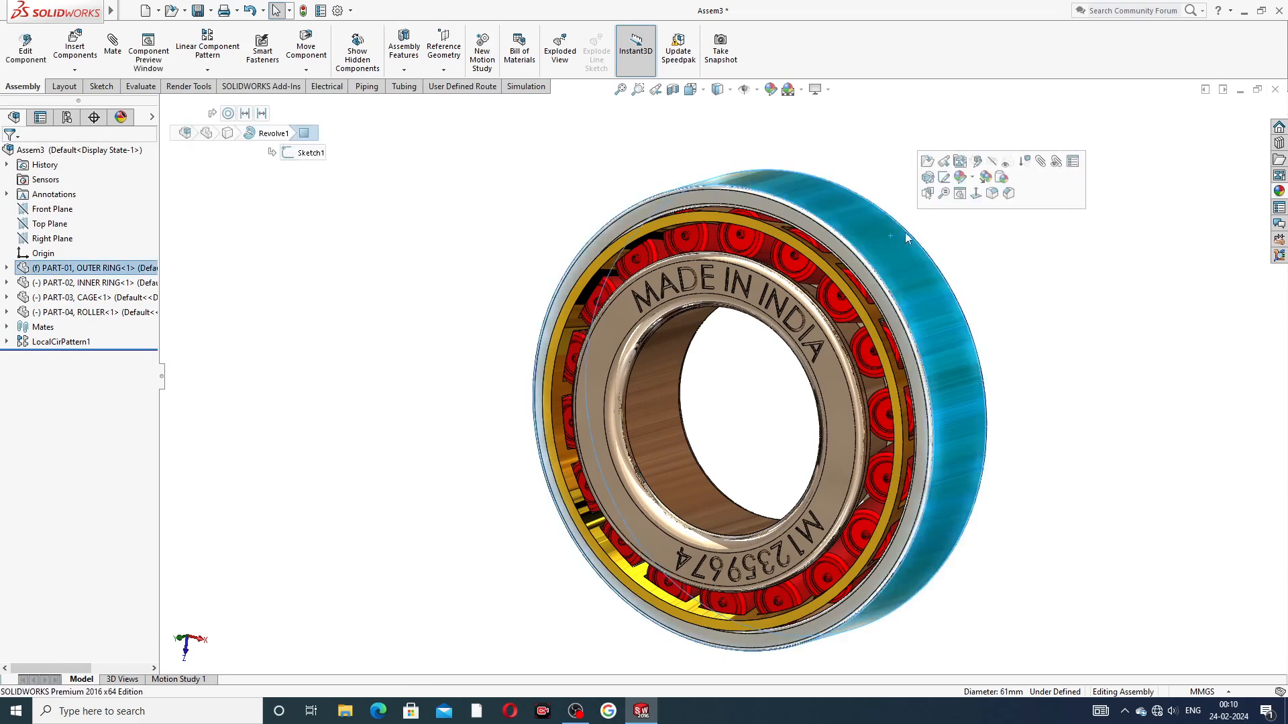
left_click(1008, 163)
left_click(961, 205)
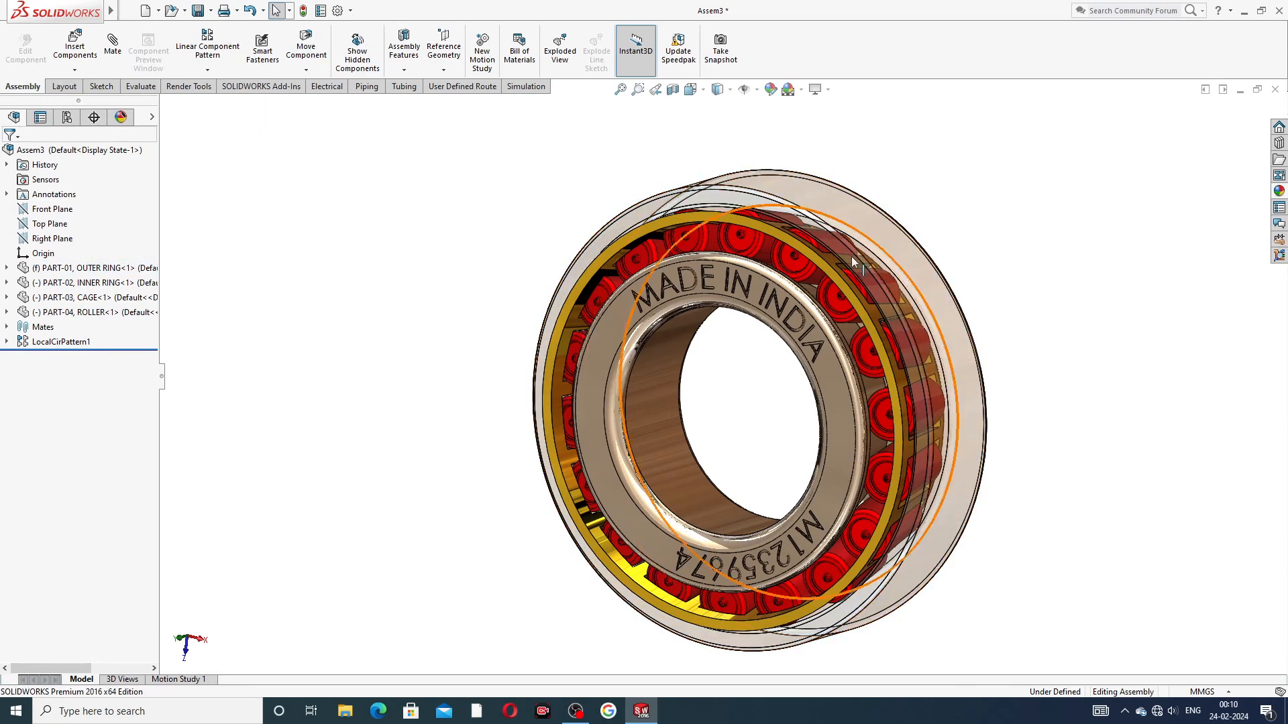
Step: Turn the cage to watch the rollers through the transparent outer ring, and make the ring opaque again
left_click_drag(799, 246, 923, 275)
left_click(923, 275)
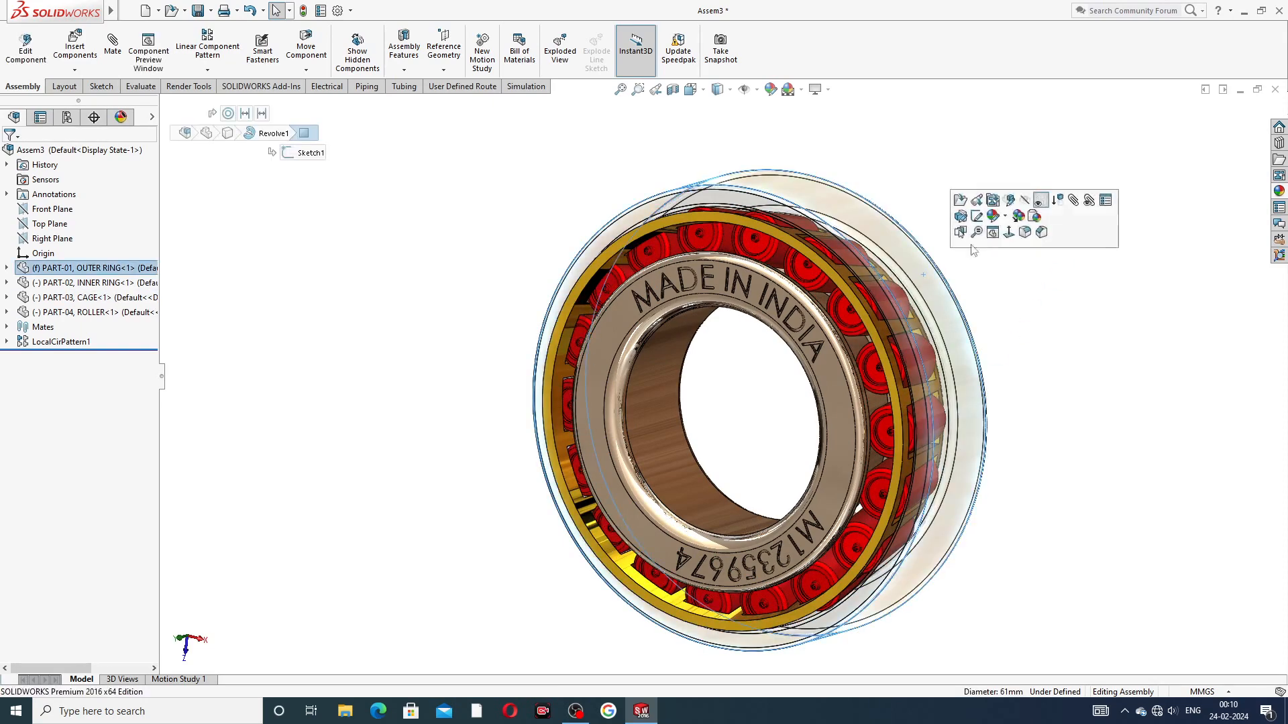
left_click(1040, 201)
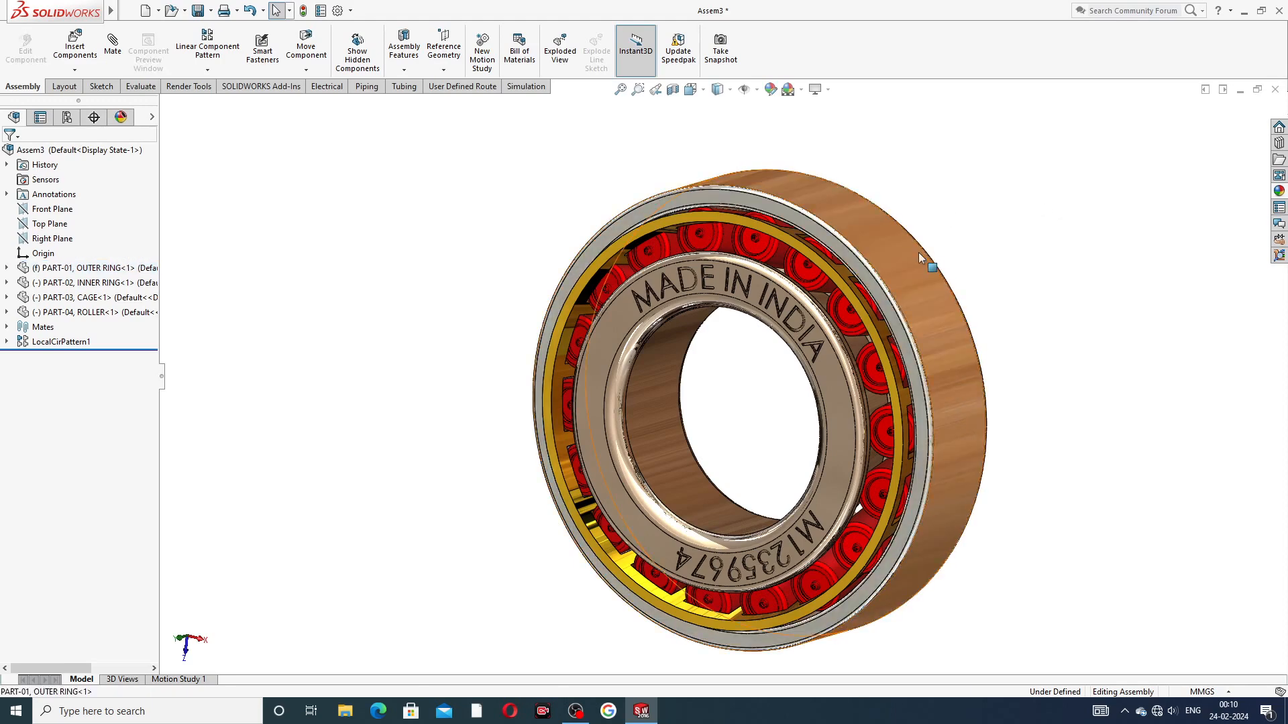
Step: Hide the PART-01 outer ring and examine the exposed cage and rollers from the front and rear
left_click(919, 252)
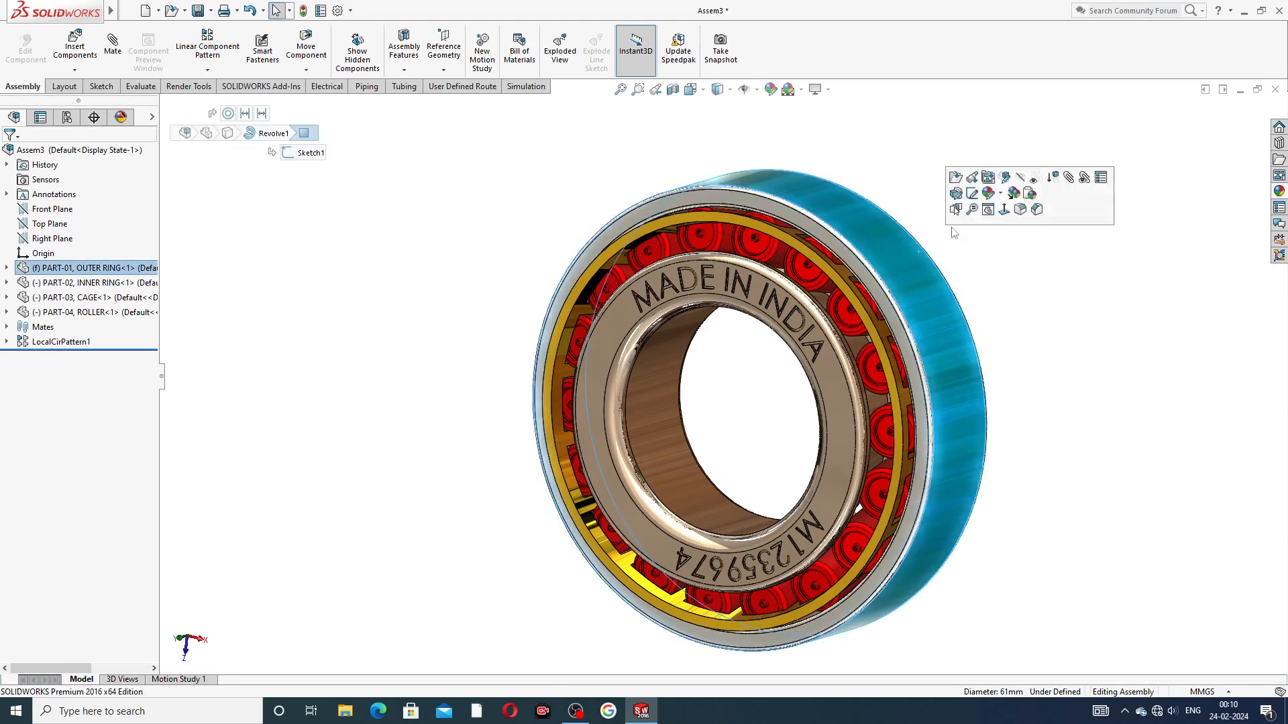
left_click(1018, 179)
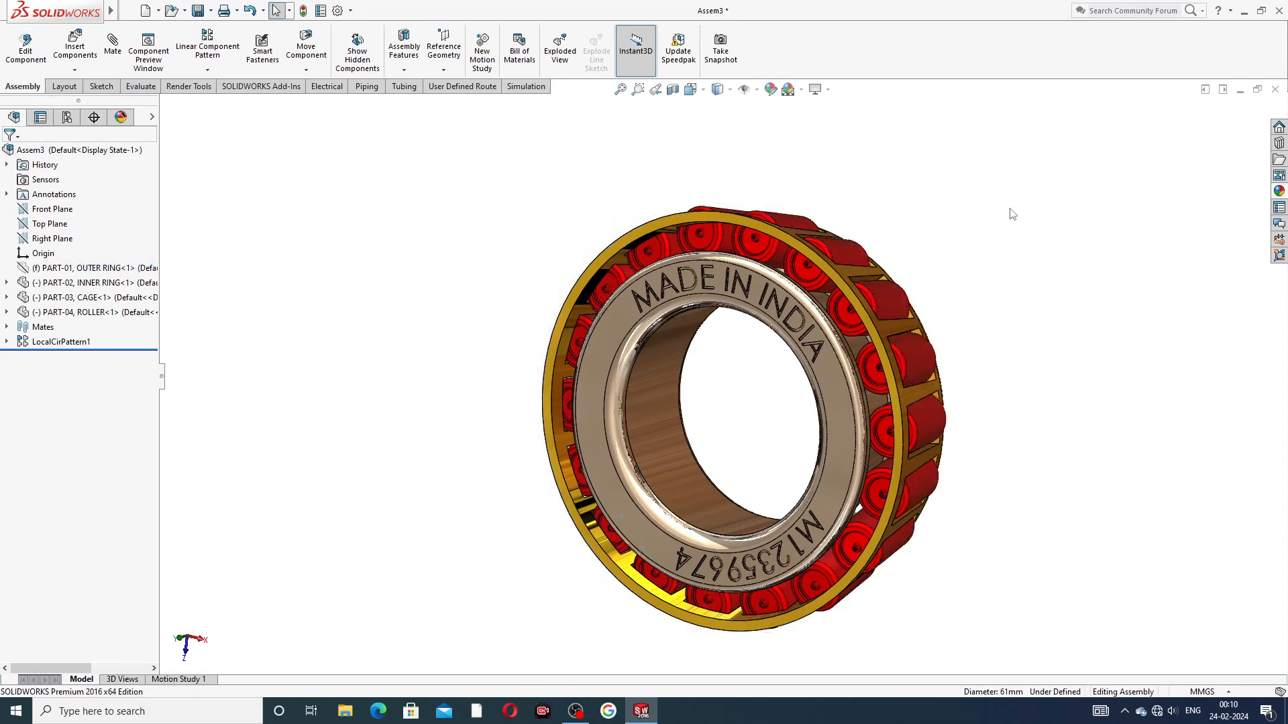
middle_click_drag(983, 279, 1039, 303)
mouse_move(883, 277)
left_mouse_down()
mouse_move(927, 291)
mouse_move(976, 363)
mouse_move(984, 414)
mouse_move(969, 491)
mouse_move(827, 573)
mouse_move(644, 530)
mouse_move(710, 347)
mouse_move(858, 282)
left_mouse_up()
middle_click_drag(908, 181, 1092, 446)
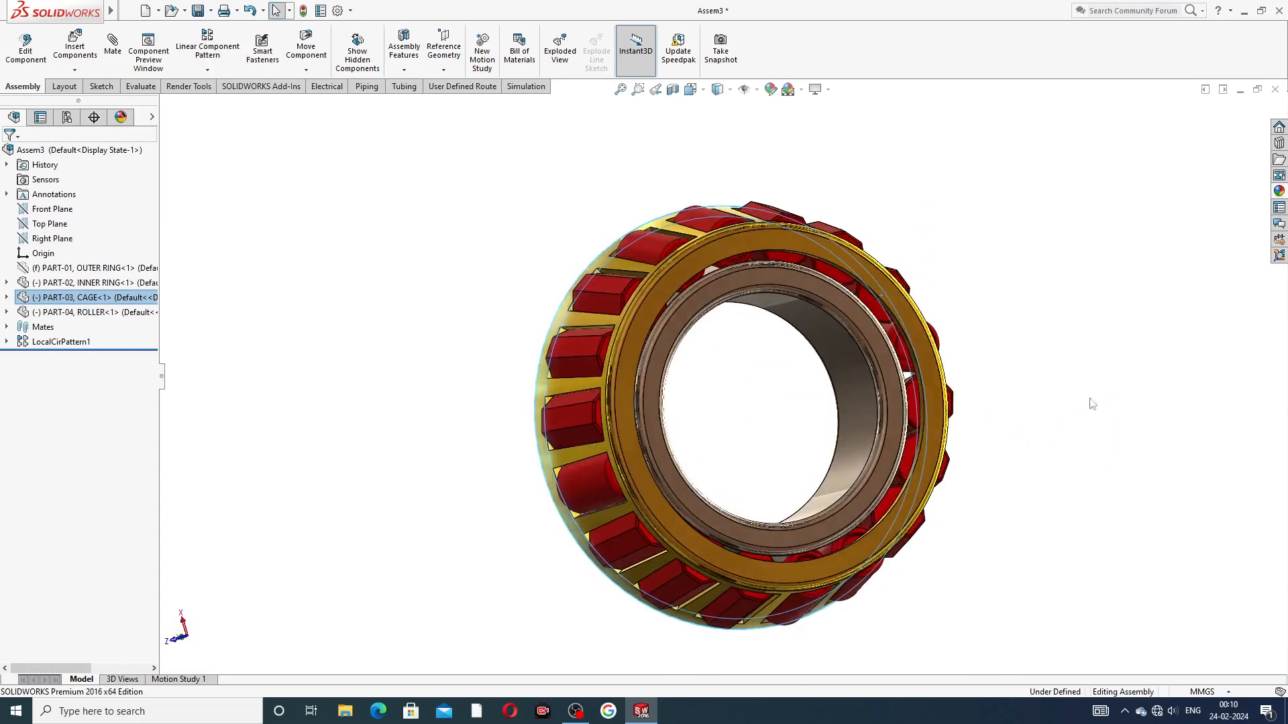
left_click(1106, 294)
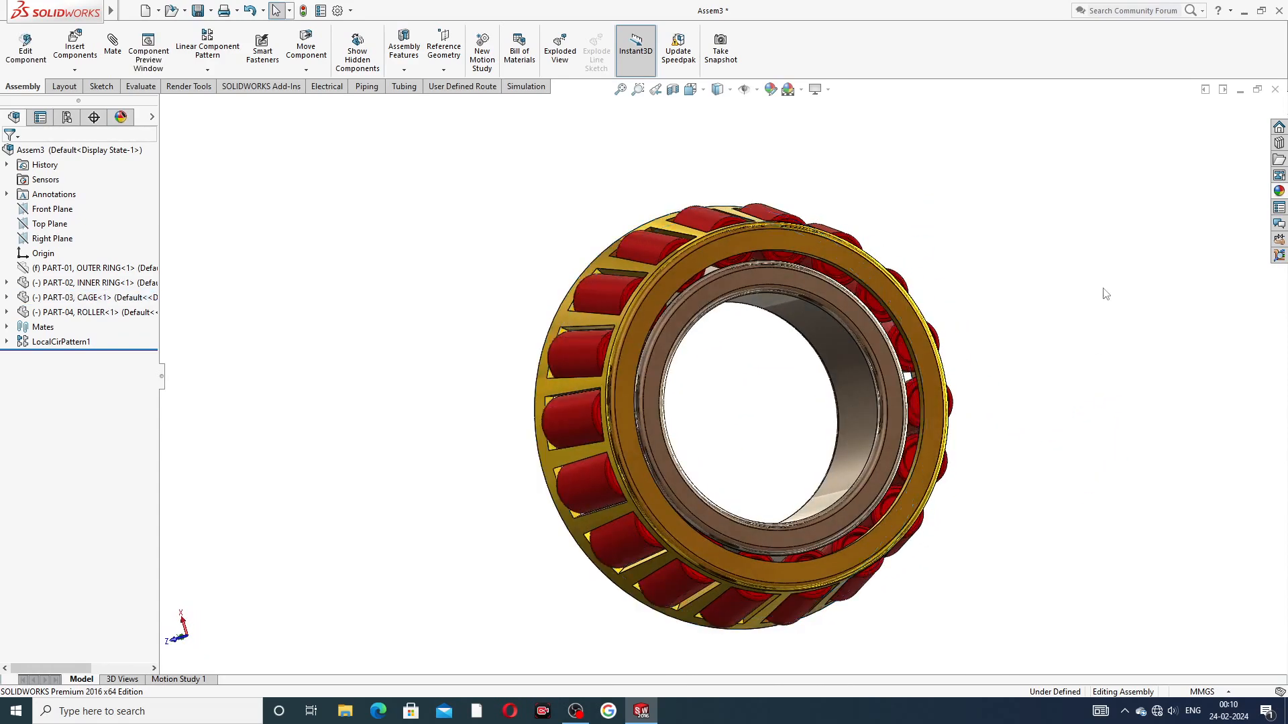
Step: Check the cage and rollers around the inner ring from the rear, and return to the lettered front face
left_click(804, 240)
left_click_drag(687, 292, 1020, 242)
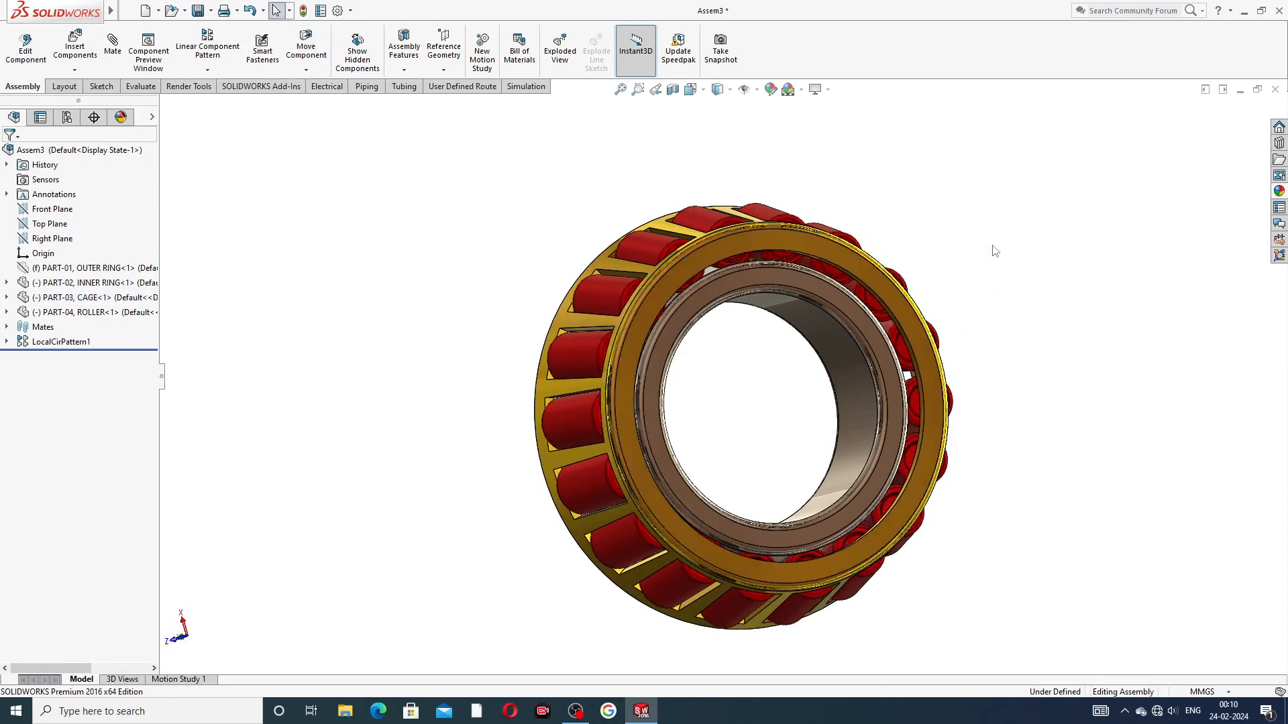
left_click(1018, 238)
middle_click_drag(872, 301, 962, 296)
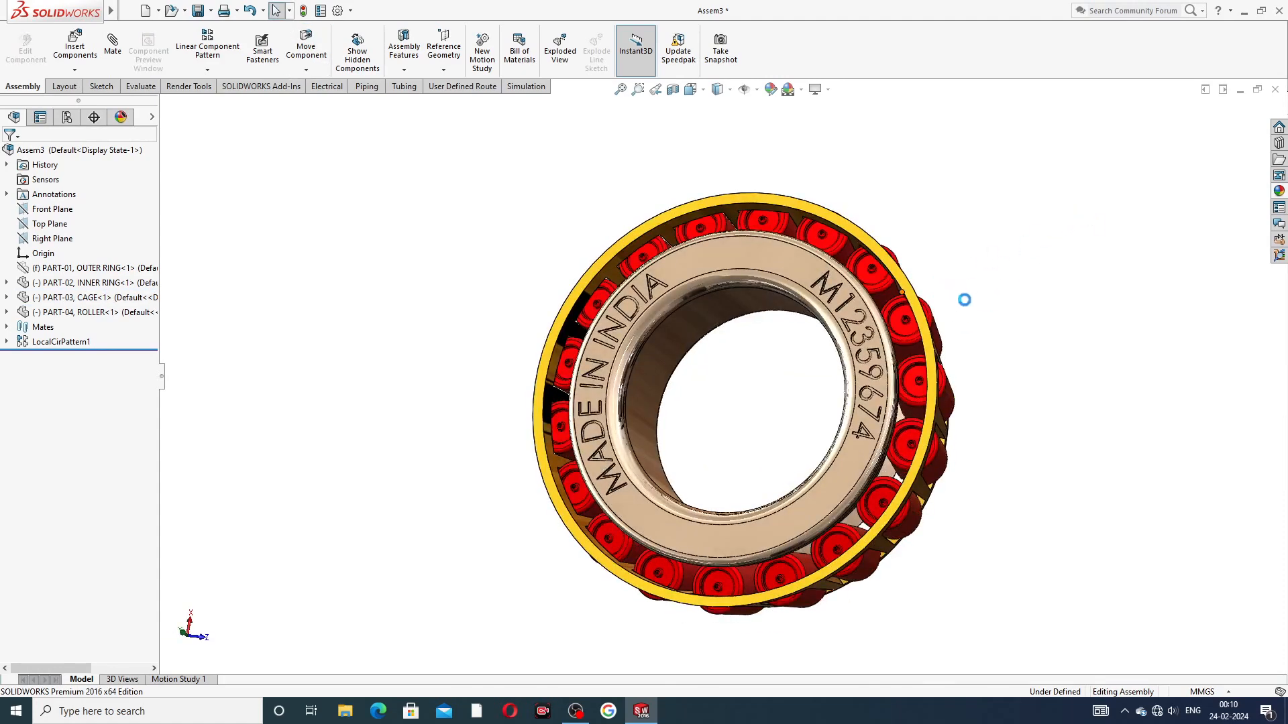
middle_click_drag(833, 178, 872, 305)
middle_click_drag(791, 394, 742, 250)
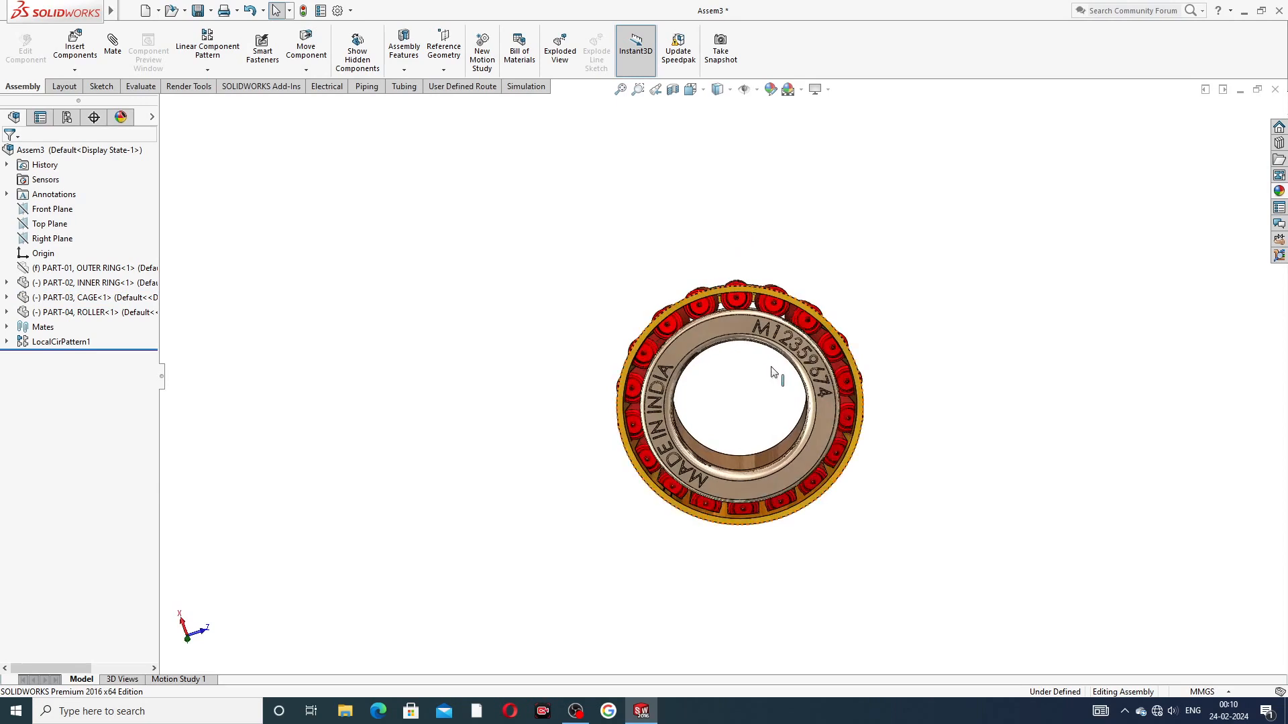
Step: Hide the PART-02 inner ring and turn the cage with its rollers
scroll(772, 373, "down", 3)
left_click(718, 290)
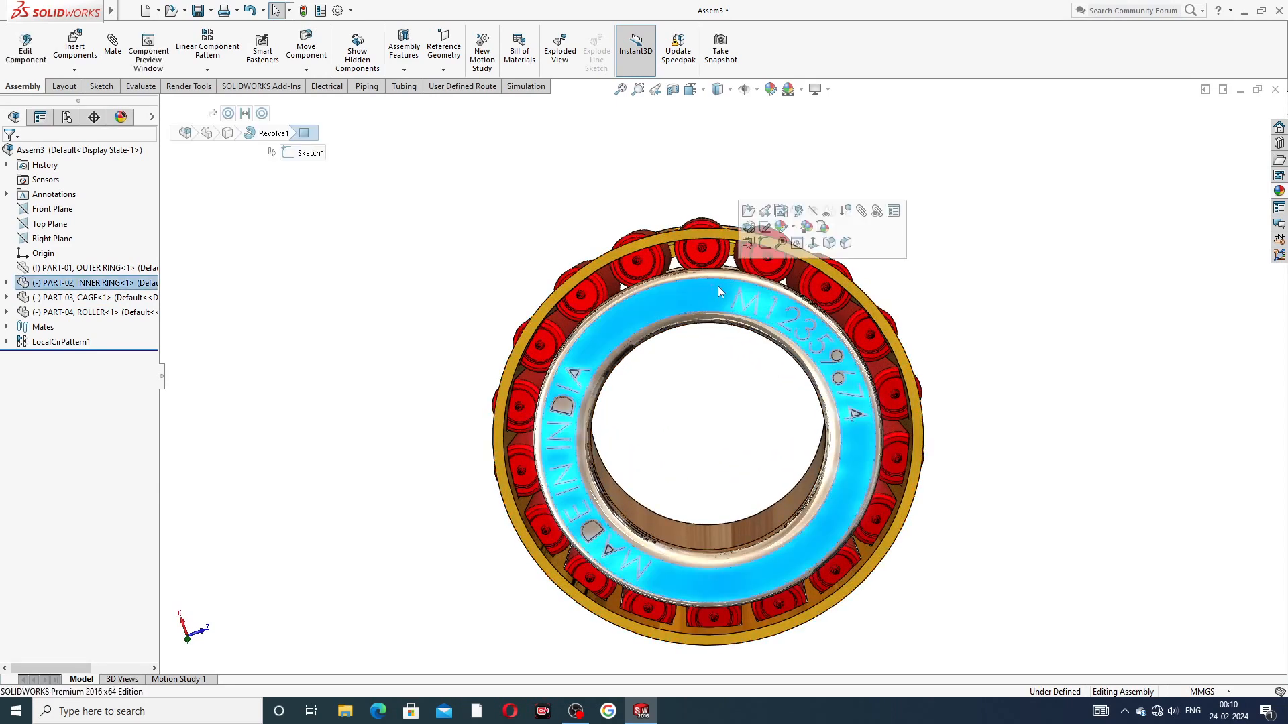
left_click(812, 215)
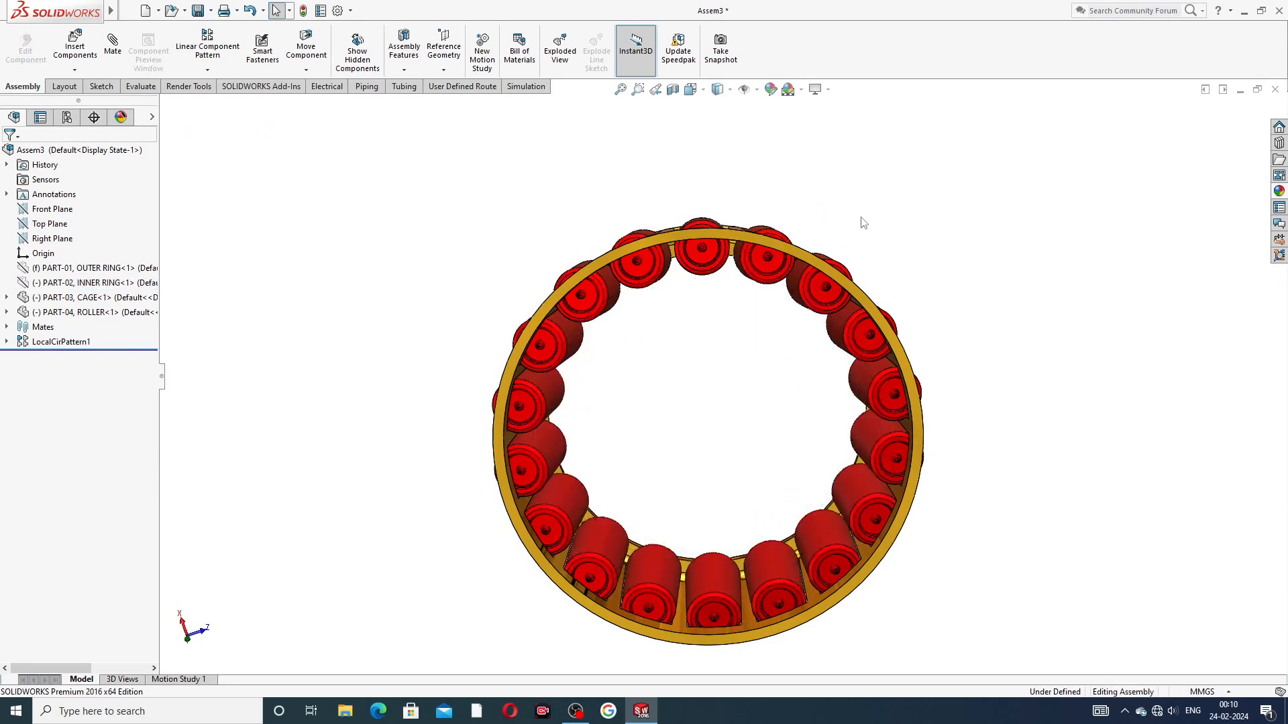
left_click_drag(781, 246, 969, 257)
Step: Turn the cage around its axis at an oblique angle to check that the rollers travel in its windows
middle_click_drag(793, 256, 775, 391)
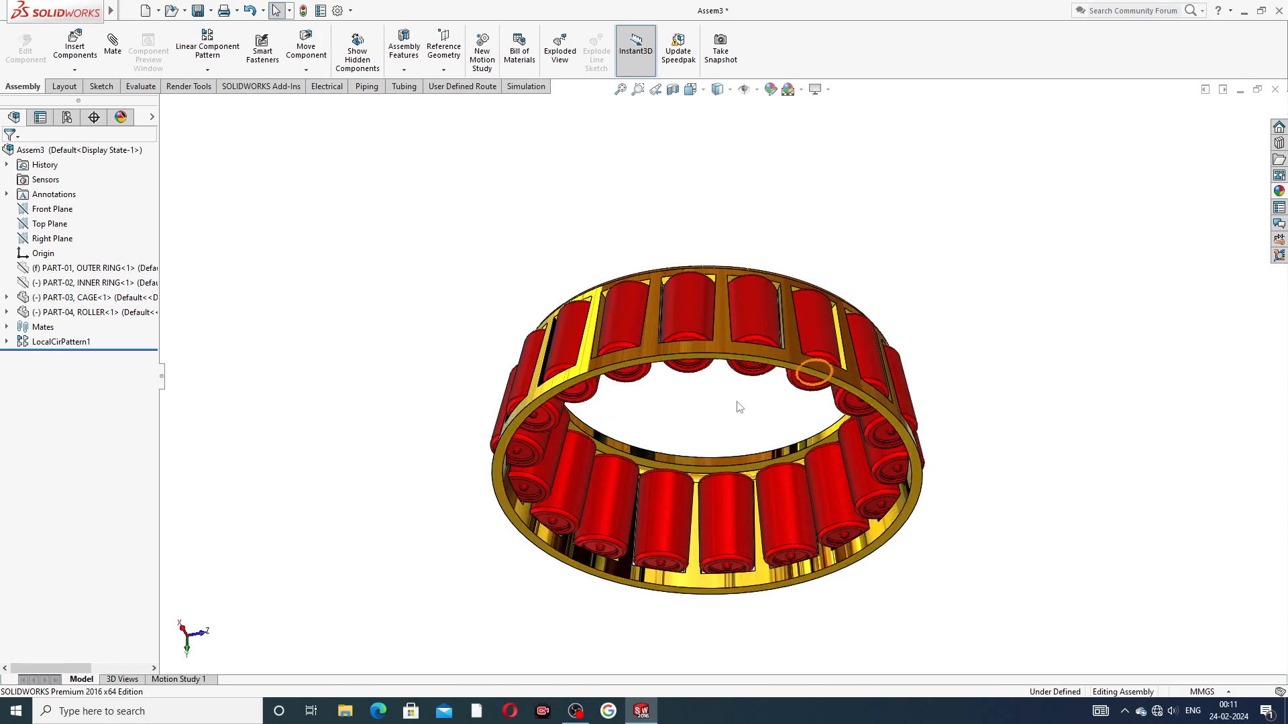
left_click_drag(754, 357, 727, 504)
scroll(727, 506, "down", 3)
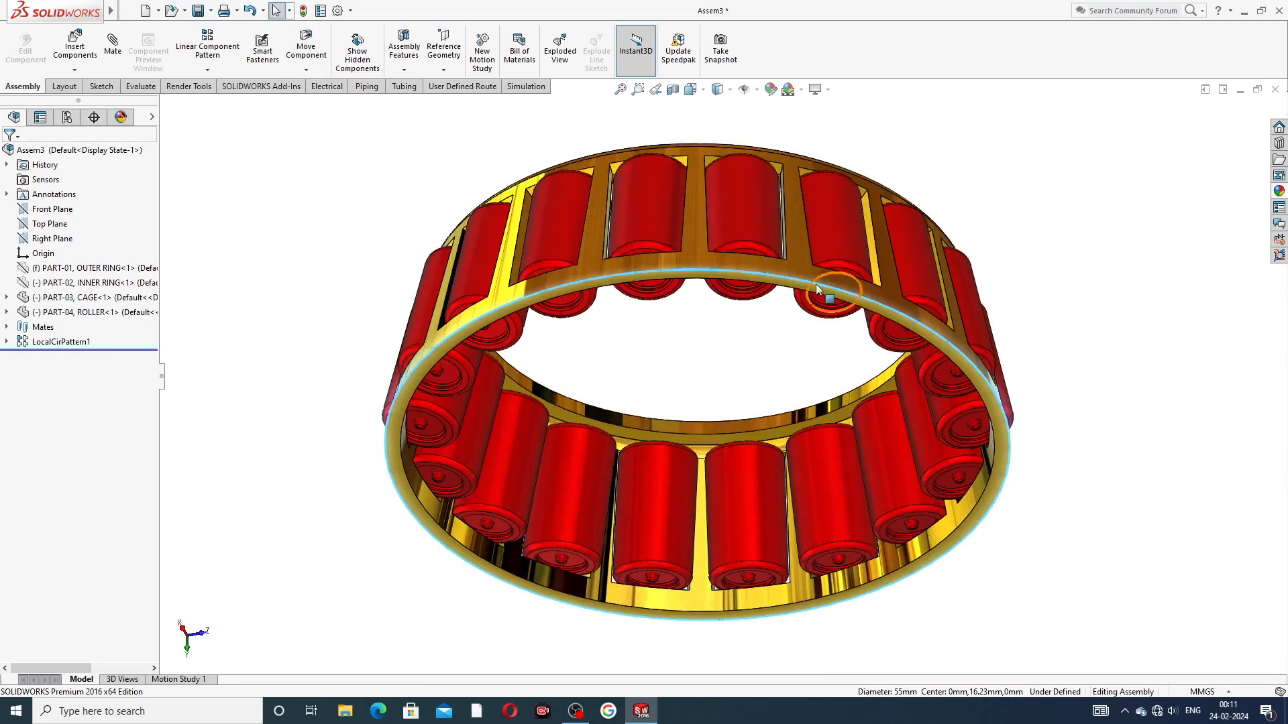
left_click_drag(793, 285, 487, 522)
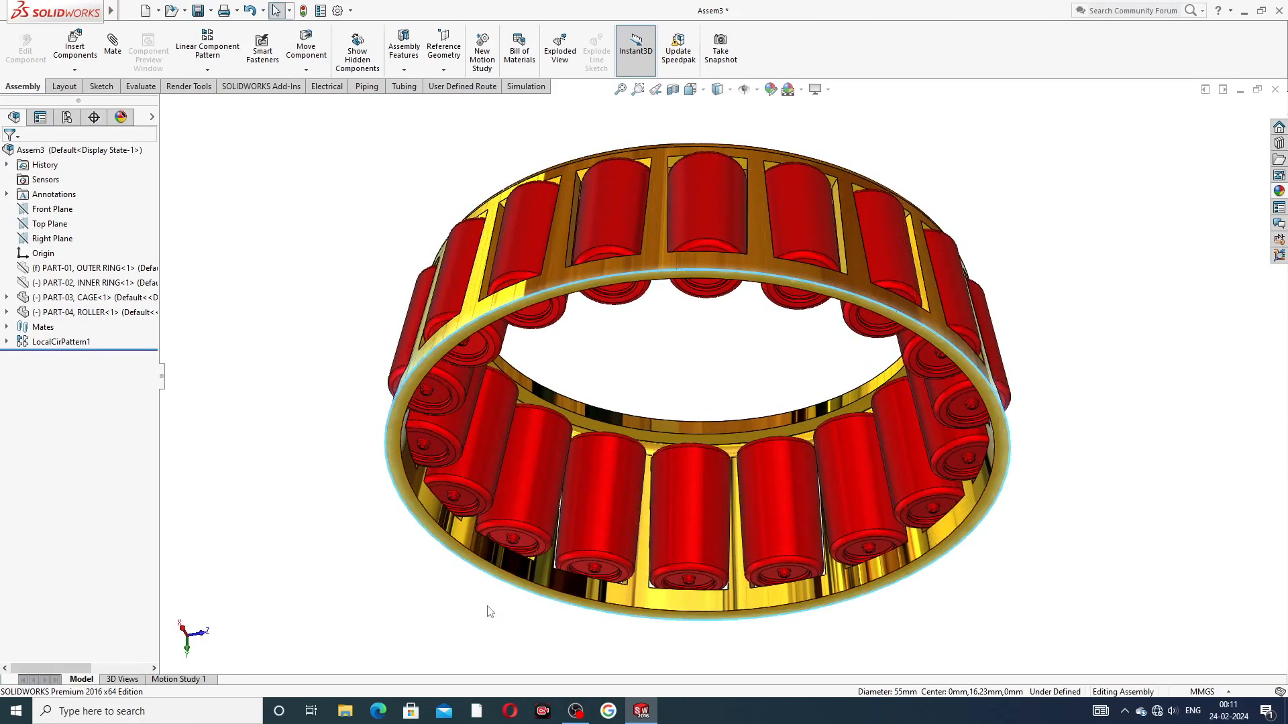
left_click_drag(625, 613, 559, 521)
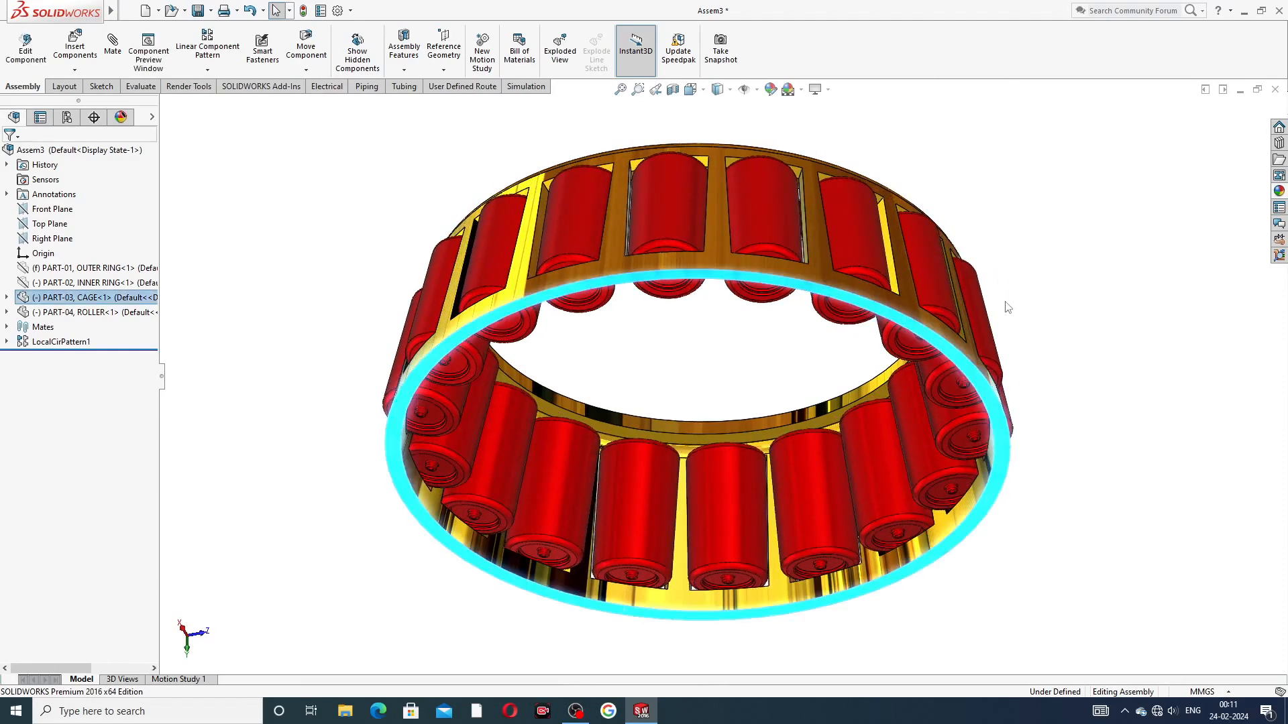
left_click(1005, 299)
Step: Show the hidden PART-02 inner ring and the PART-01 outer ring in the bearing assembly again
scroll(1005, 302, "up", 2)
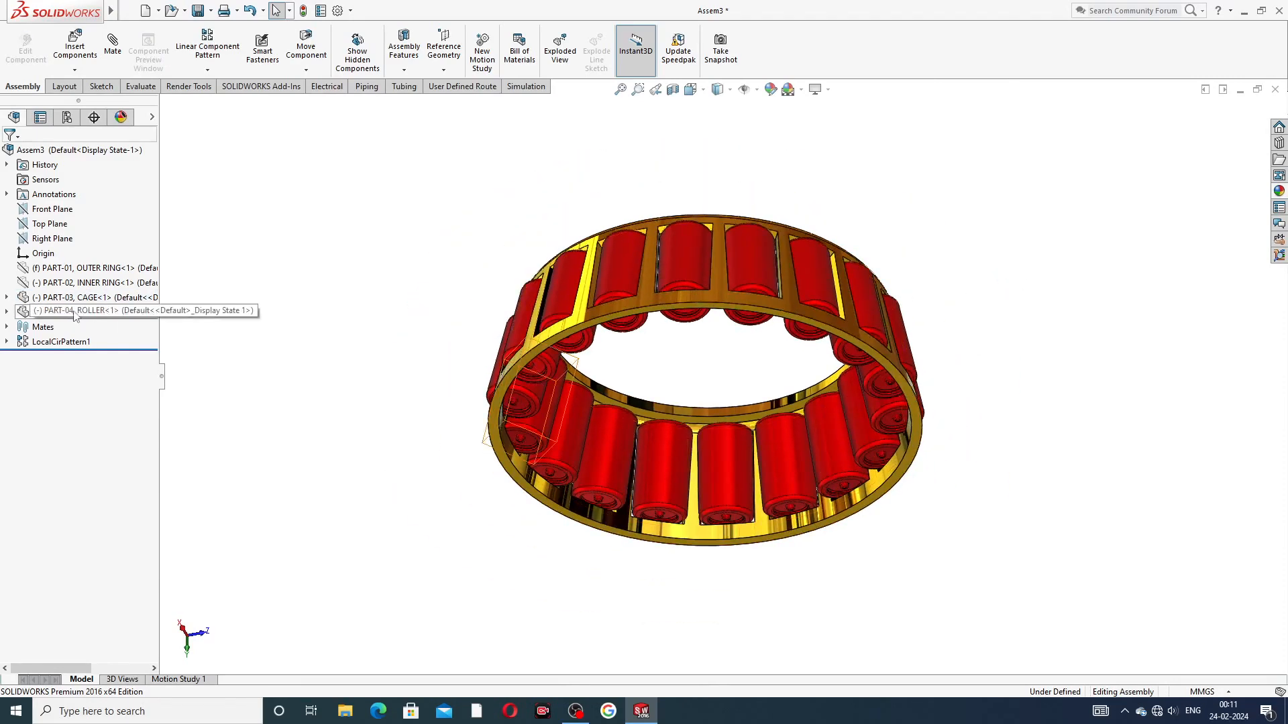
right_click(81, 287)
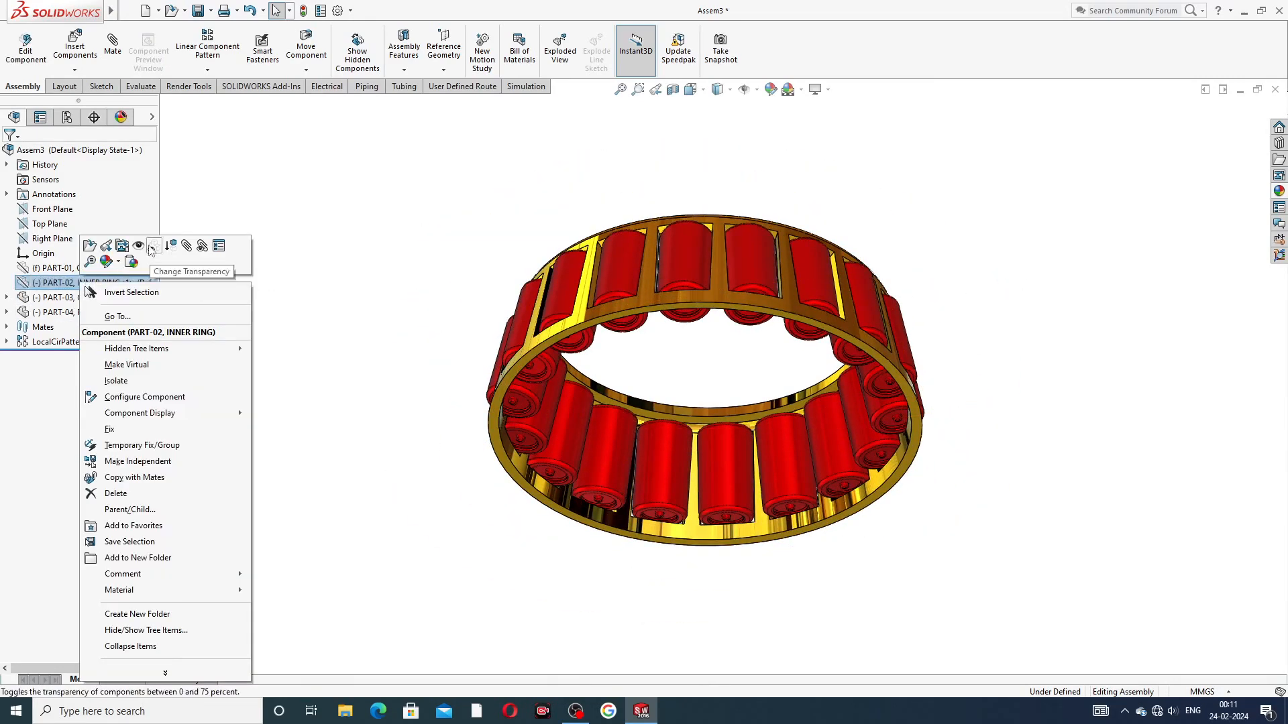
left_click(142, 250)
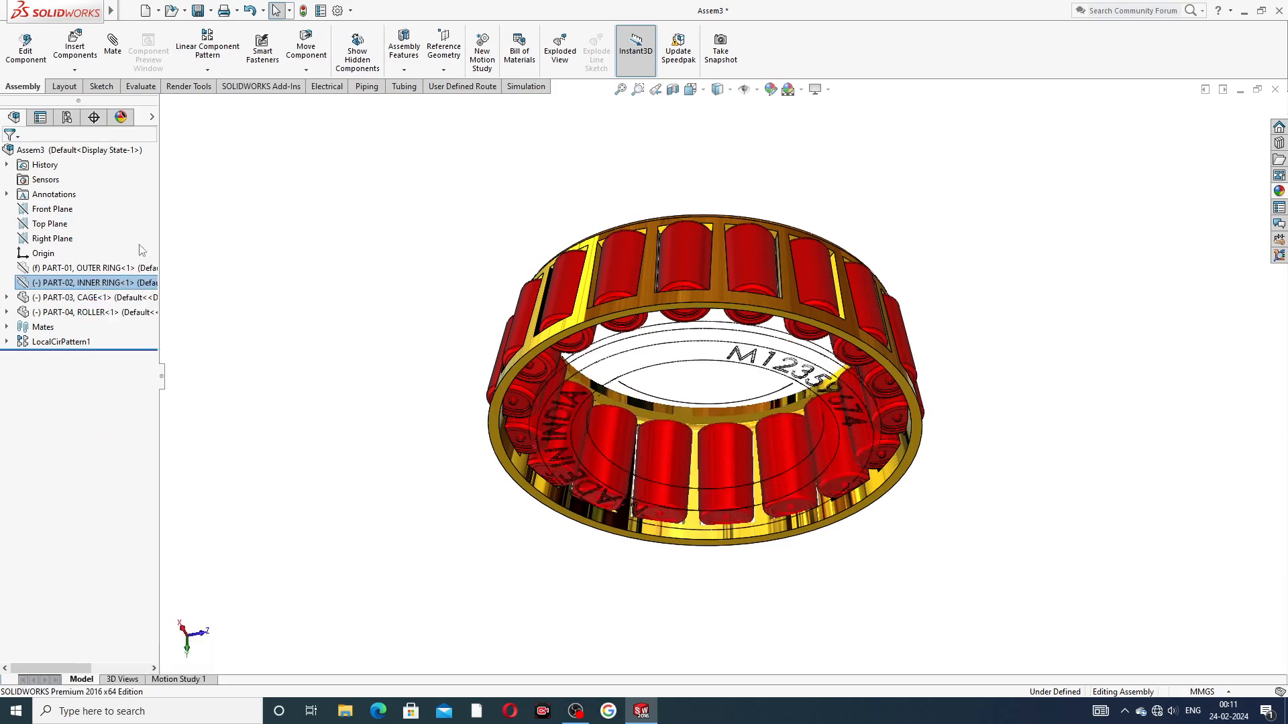
left_click(373, 267)
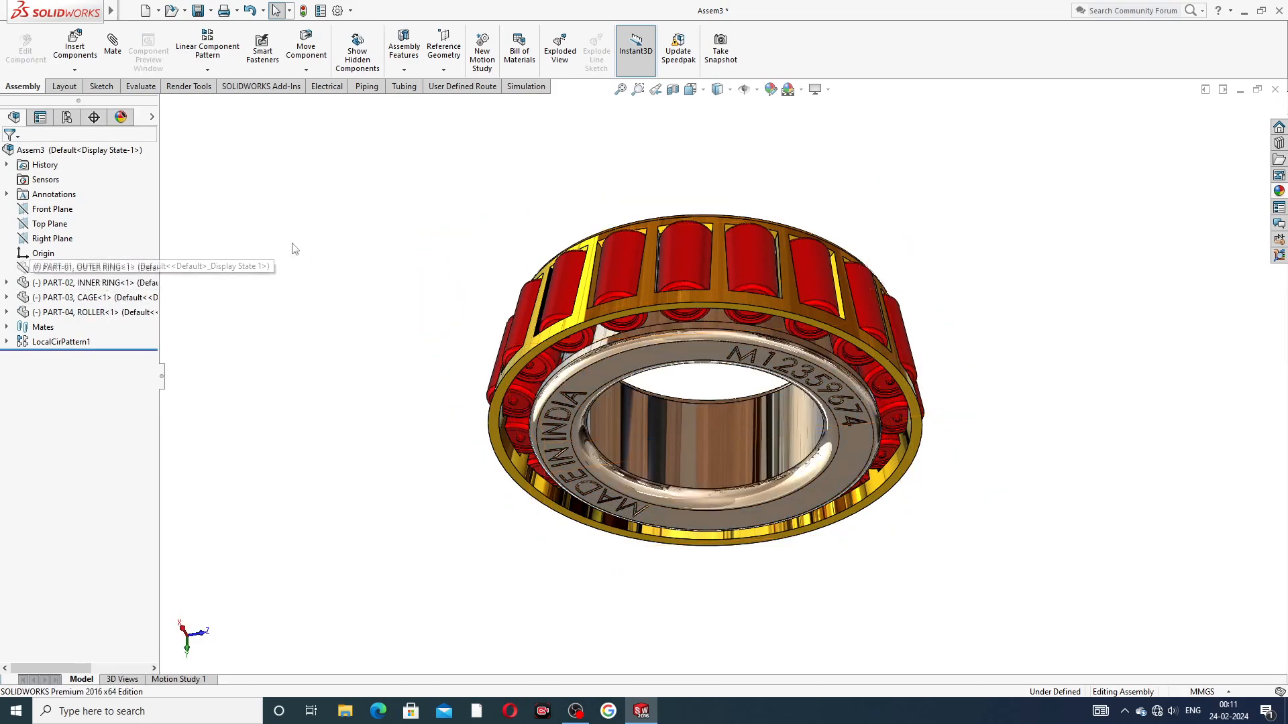
left_click(122, 269)
left_click(147, 248)
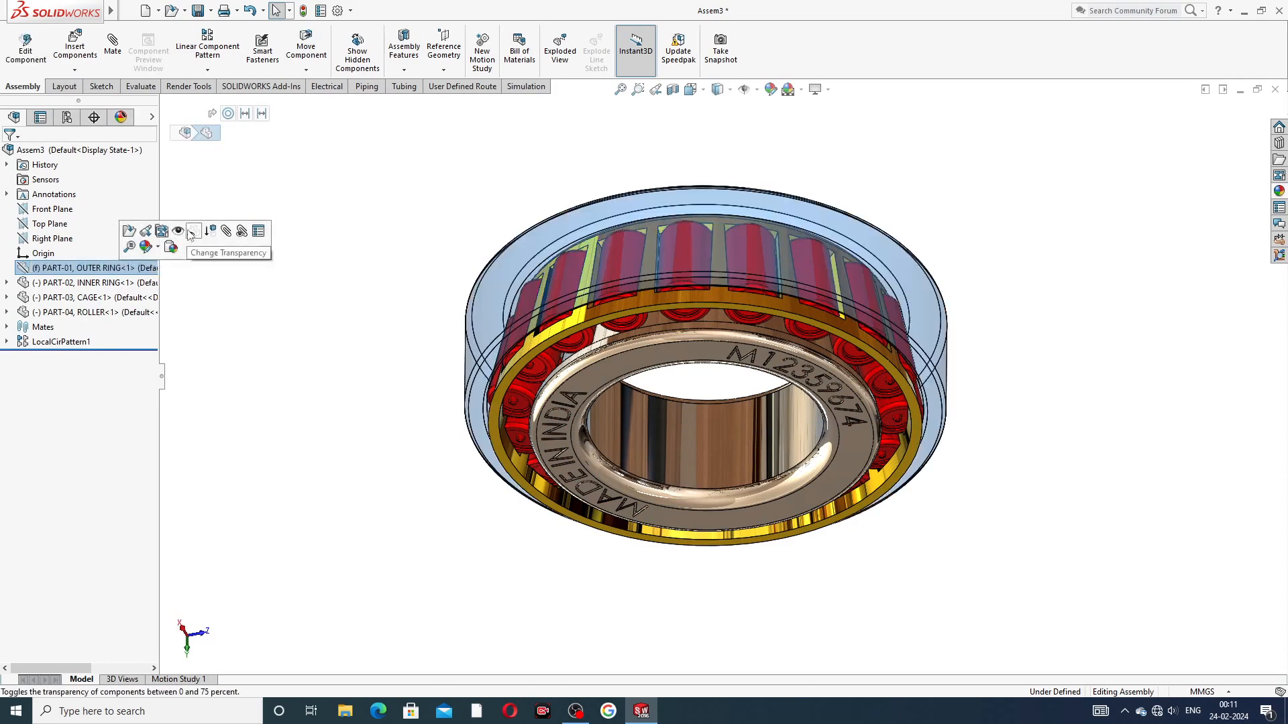
left_click(1029, 233)
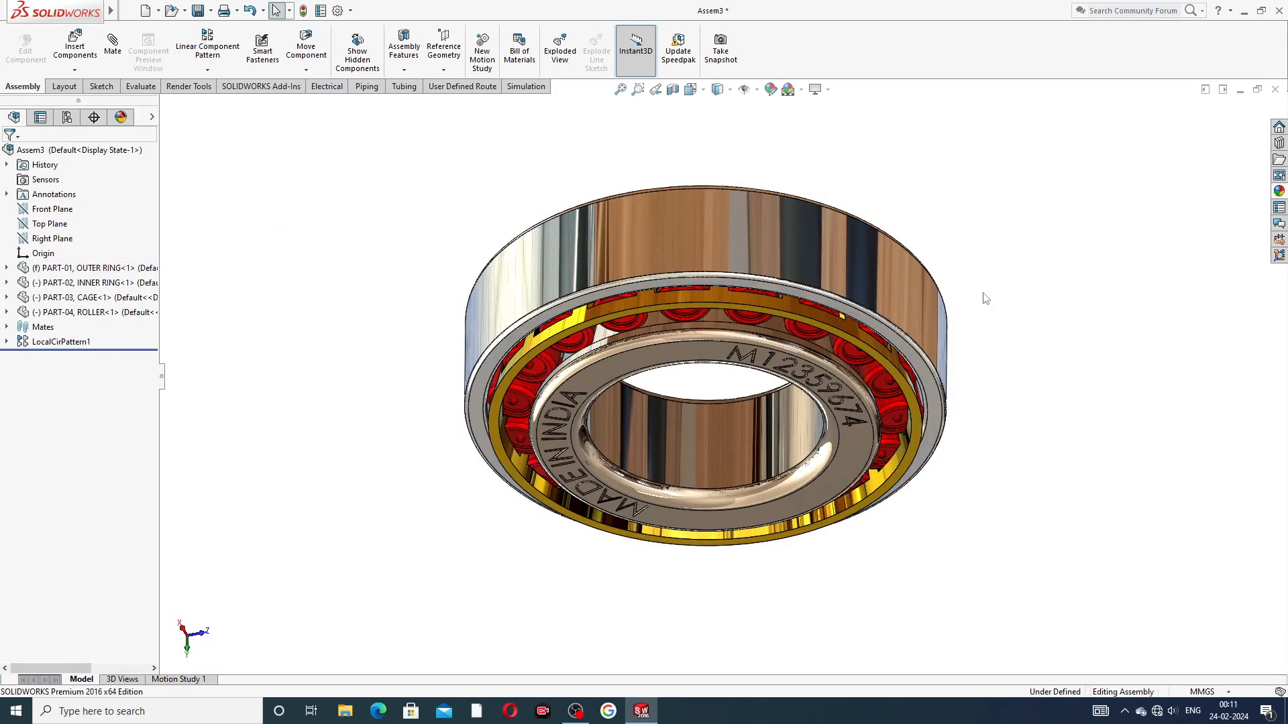
Step: Rebuild and save the bearing assembly Assem3 with its lettered front face in view
middle_click_drag(981, 296, 993, 256)
middle_click_drag(981, 132, 1006, 262)
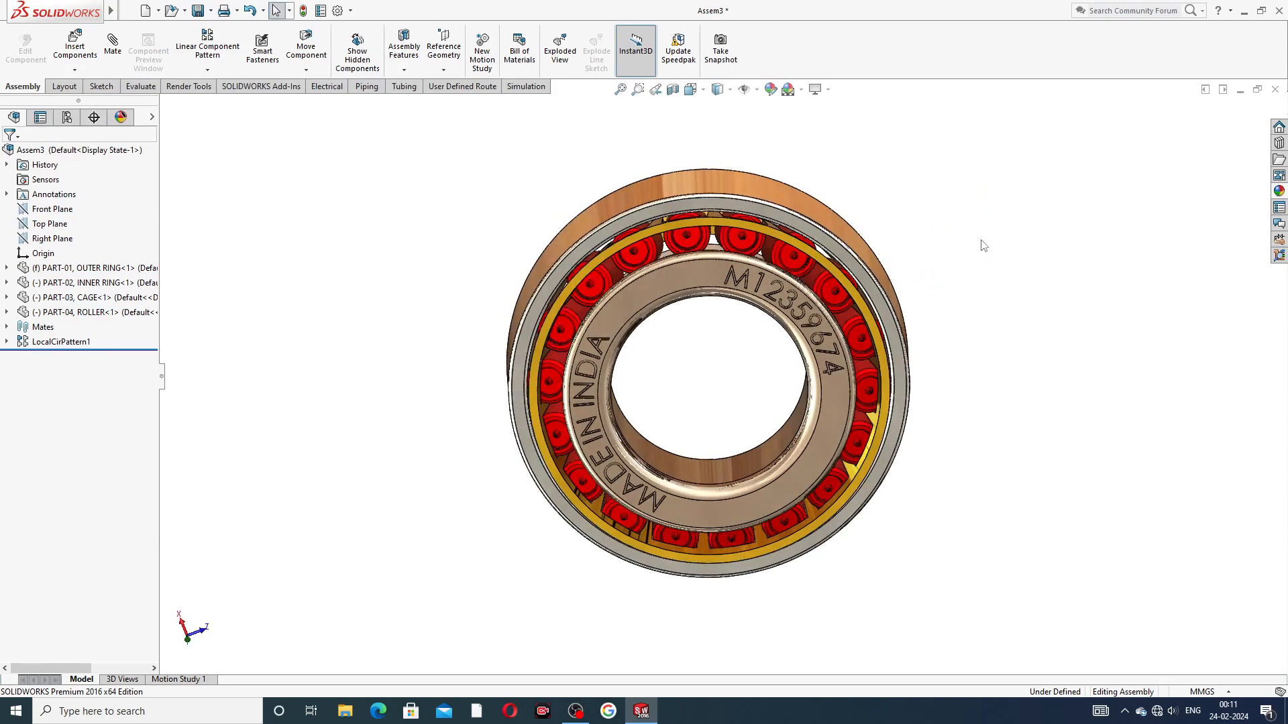
key("ctrl+s")
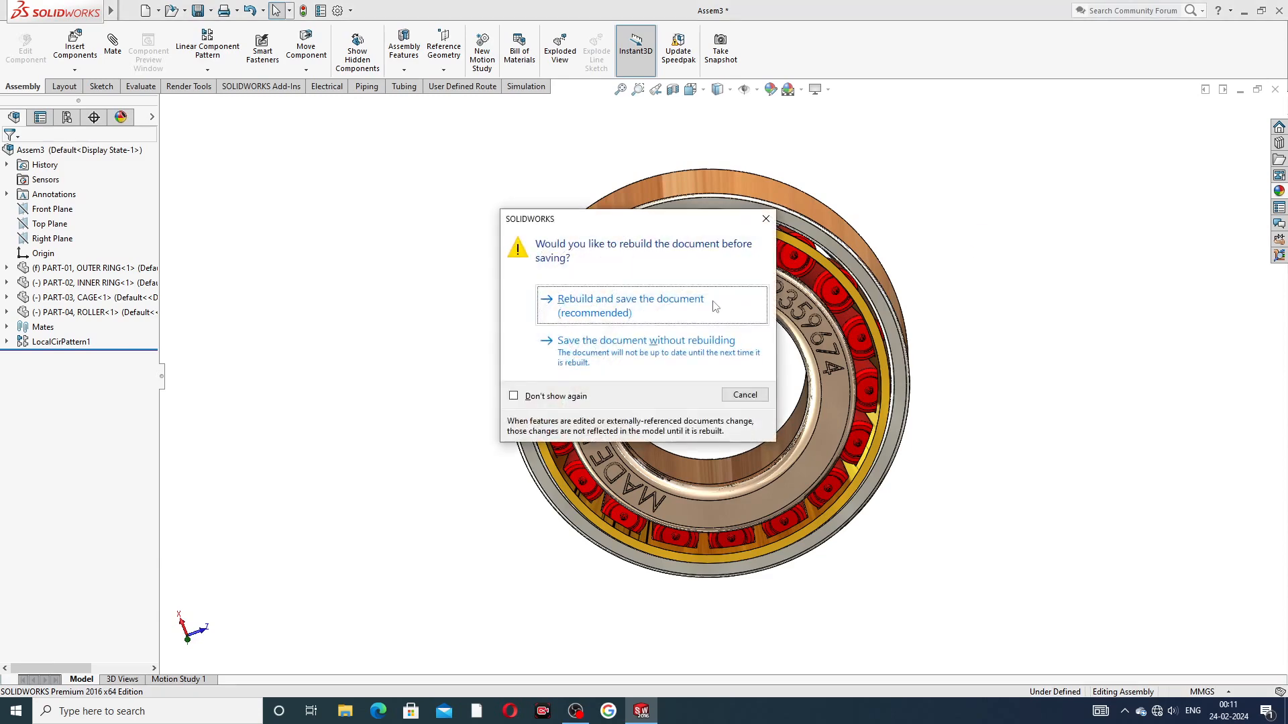
left_click(718, 305)
left_click(927, 516)
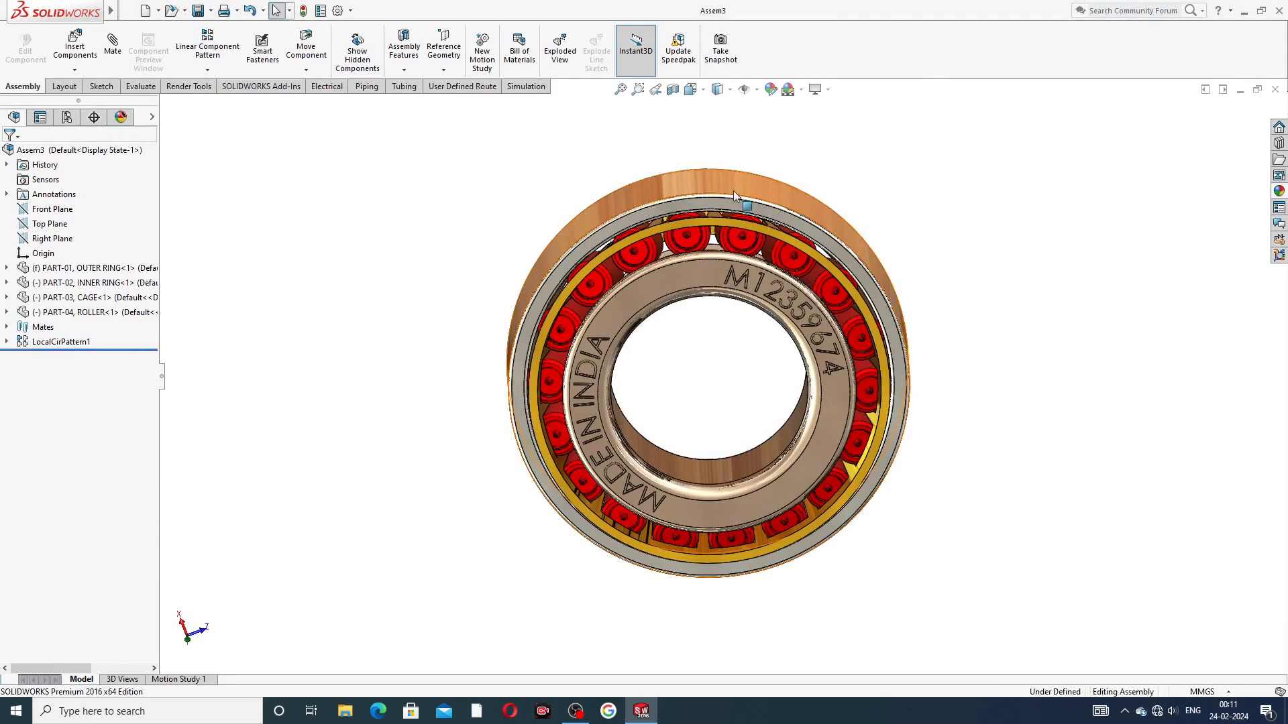
Step: Take a closer look at the finished bearing, and close the saved assembly
scroll(734, 190, "down", 2)
scroll(757, 388, "up", 1)
scroll(748, 406, "down", 1)
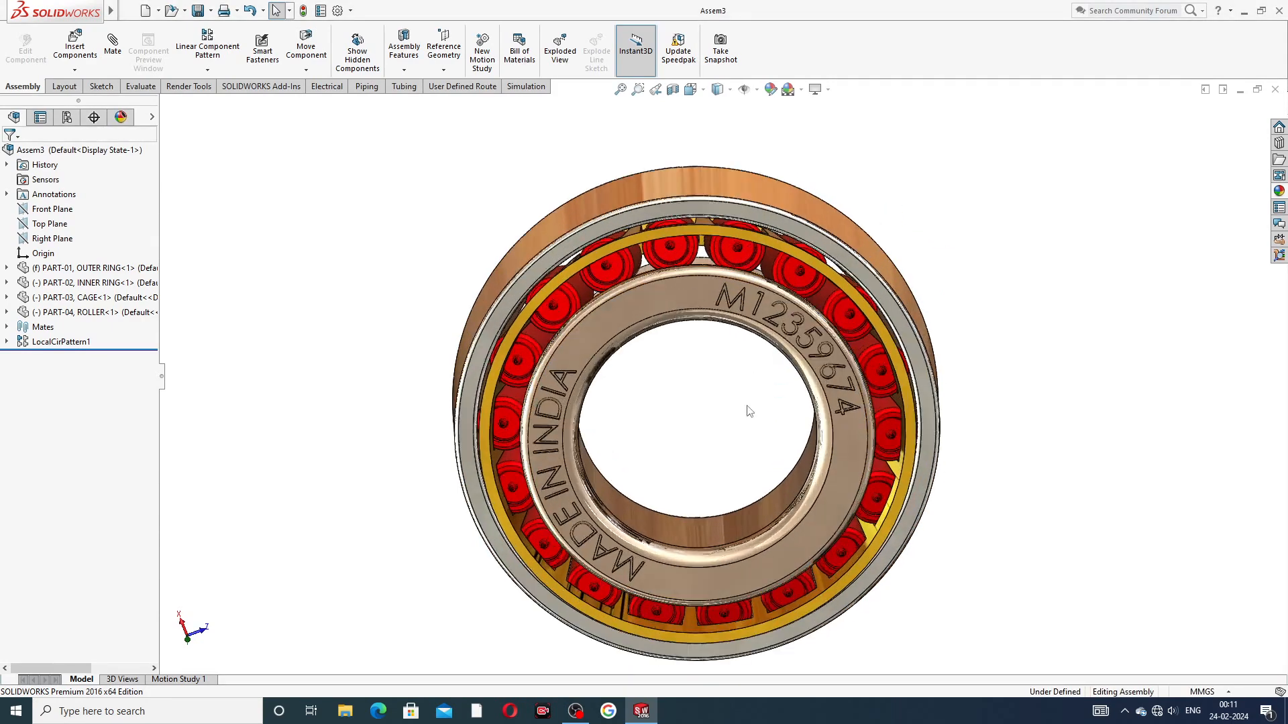
left_click(1275, 90)
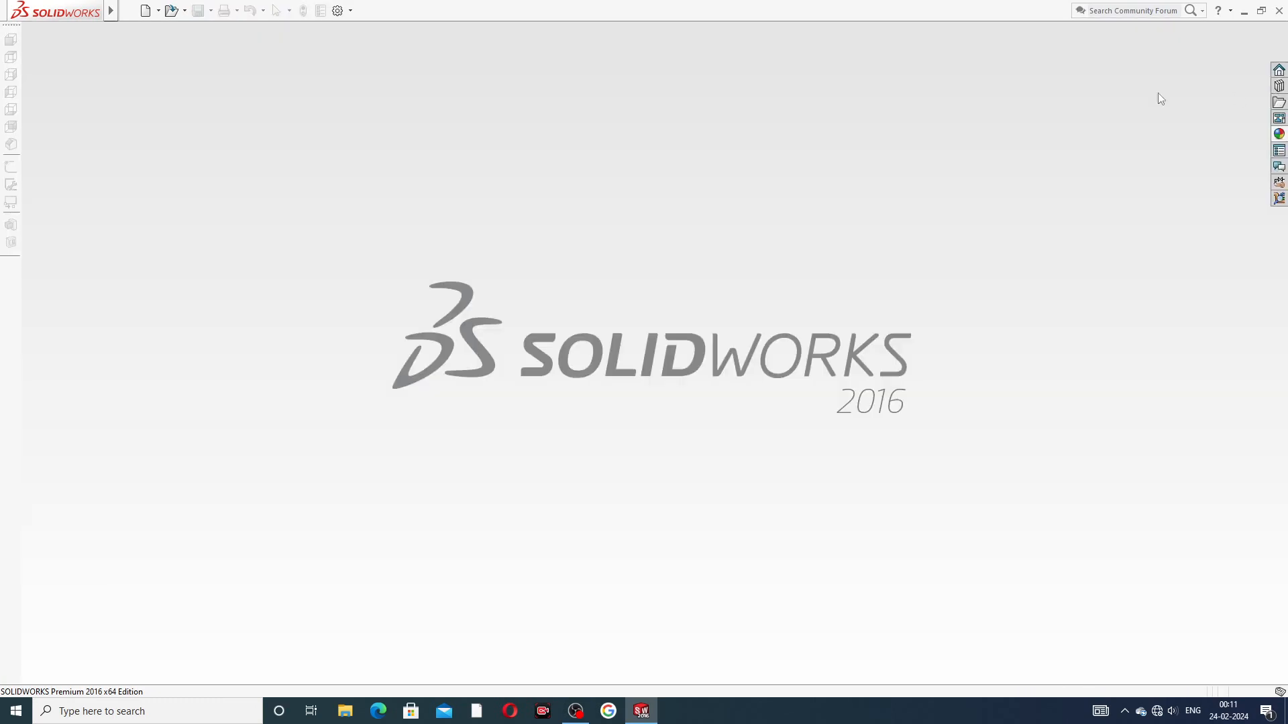
Step: Create a new assembly without inserting a component, and give it a plain white background scene
left_click(145, 11)
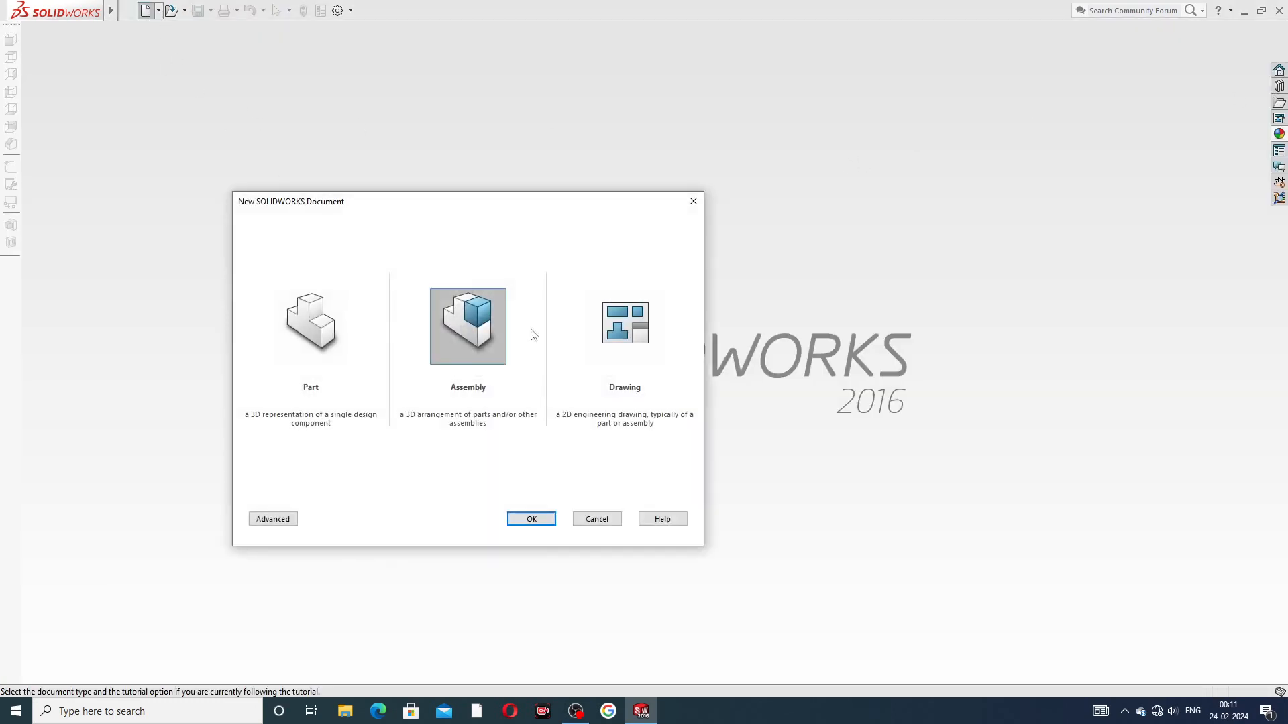
left_click(537, 518)
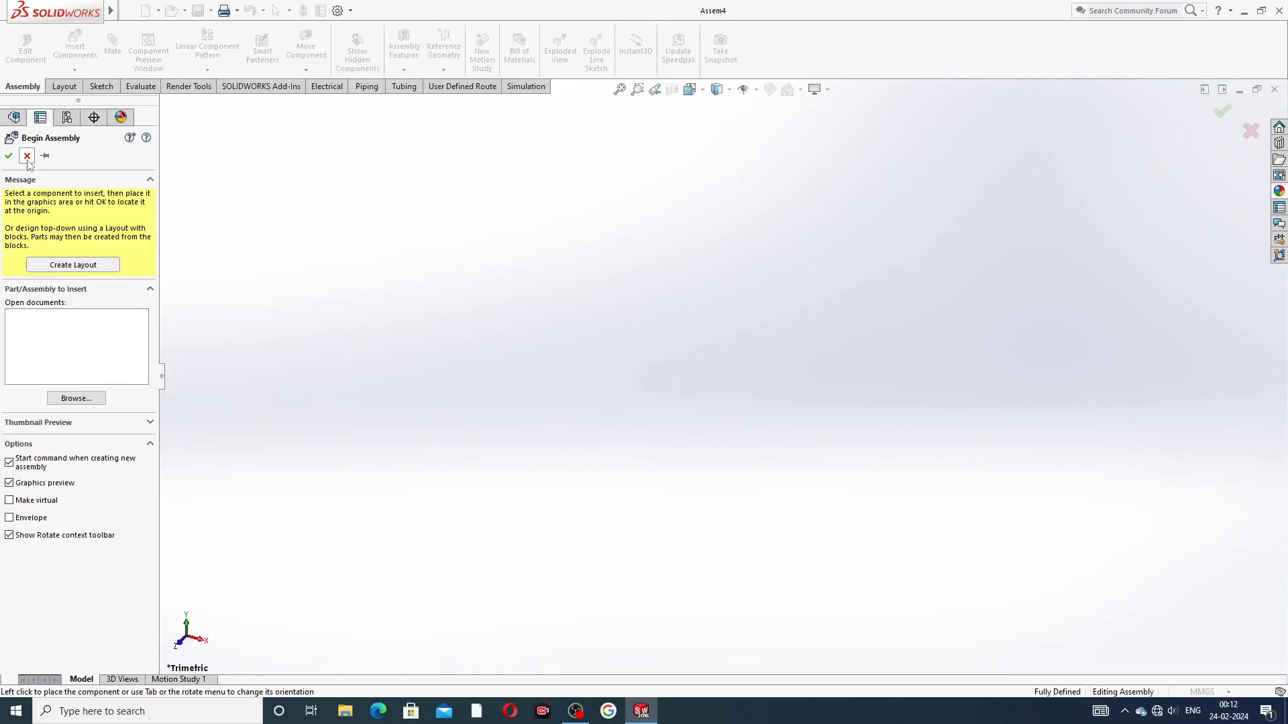
left_click(27, 157)
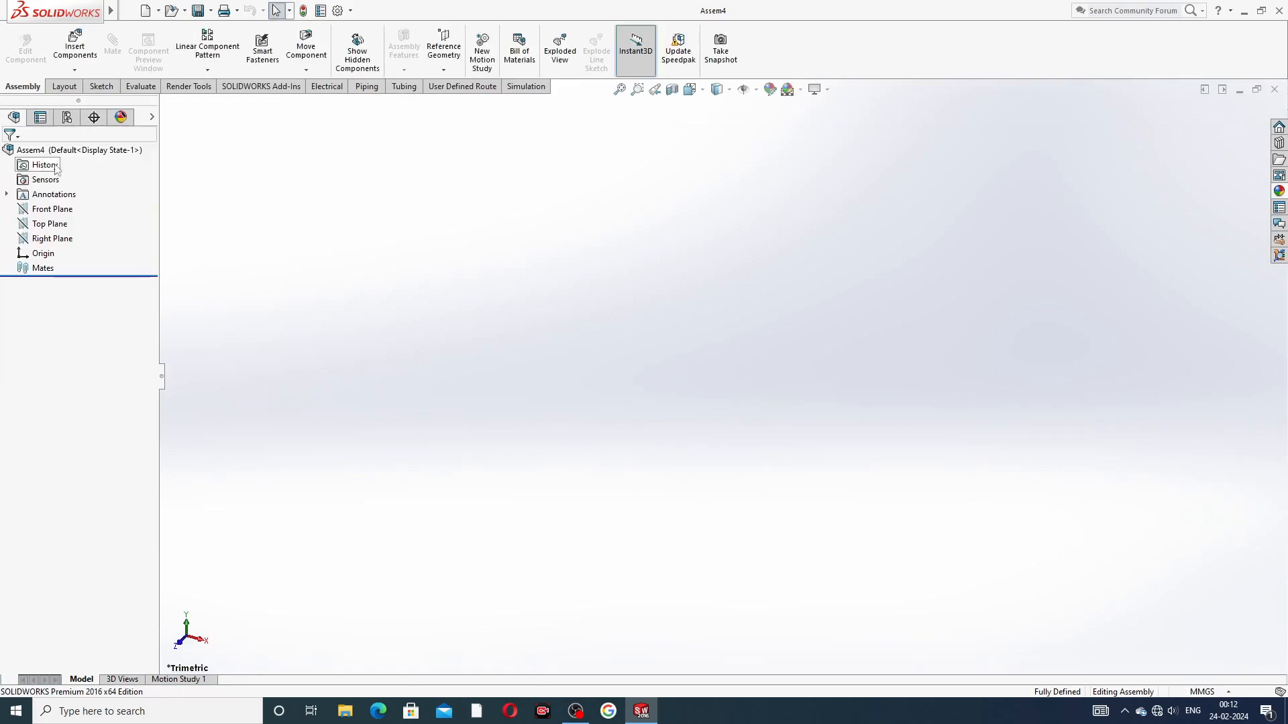
left_click(799, 90)
left_click(832, 37)
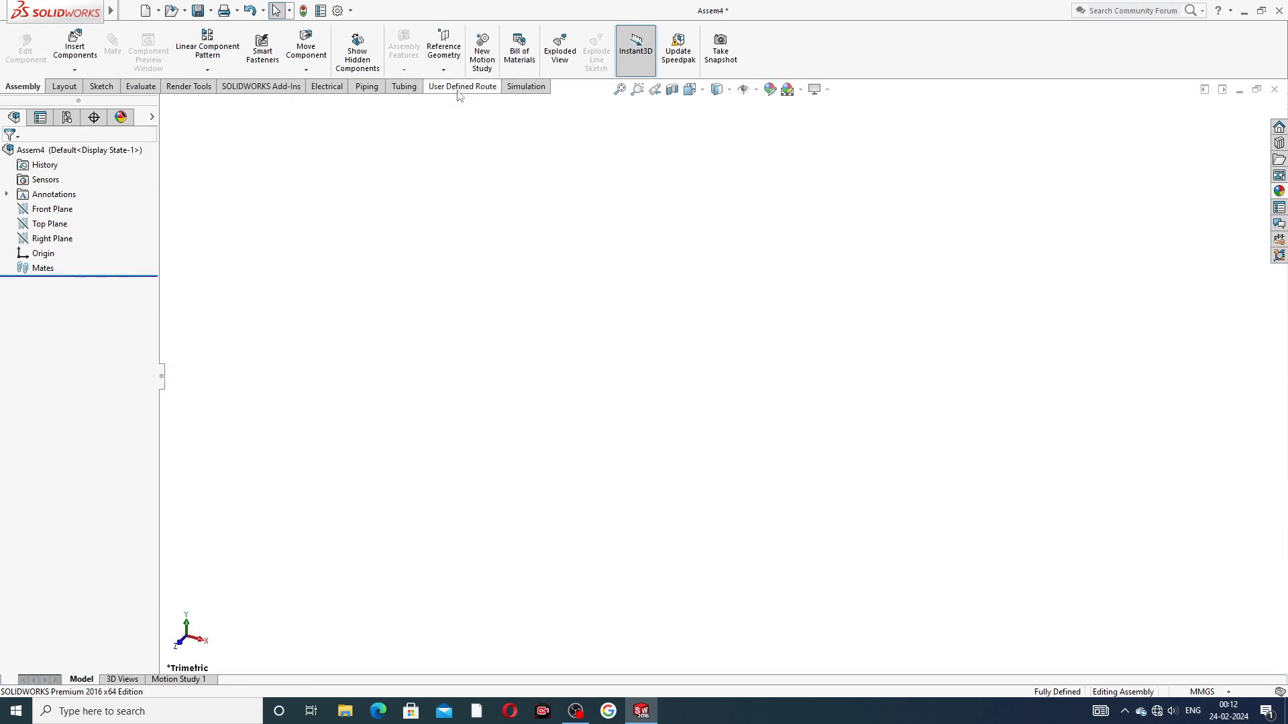
Step: Raise the document's image quality to the highest setting for both the shaded and draft resolution and the wireframe resolution
left_click(339, 10)
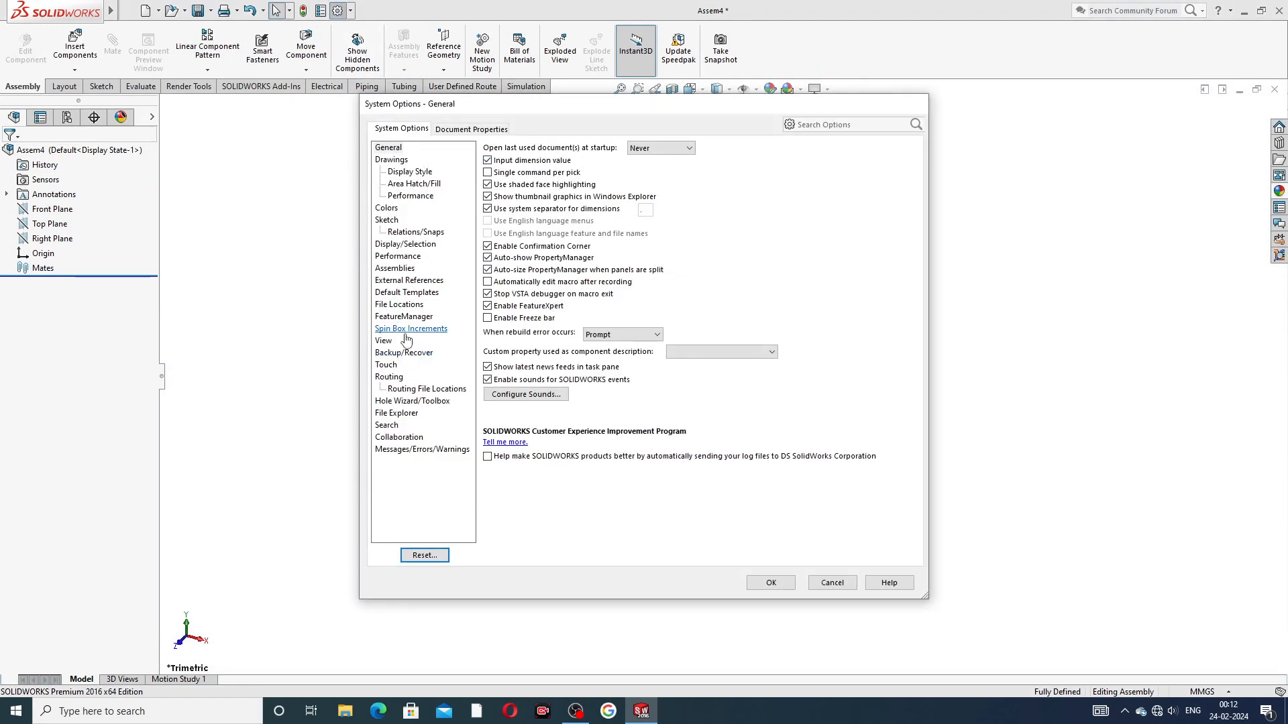
left_click(491, 130)
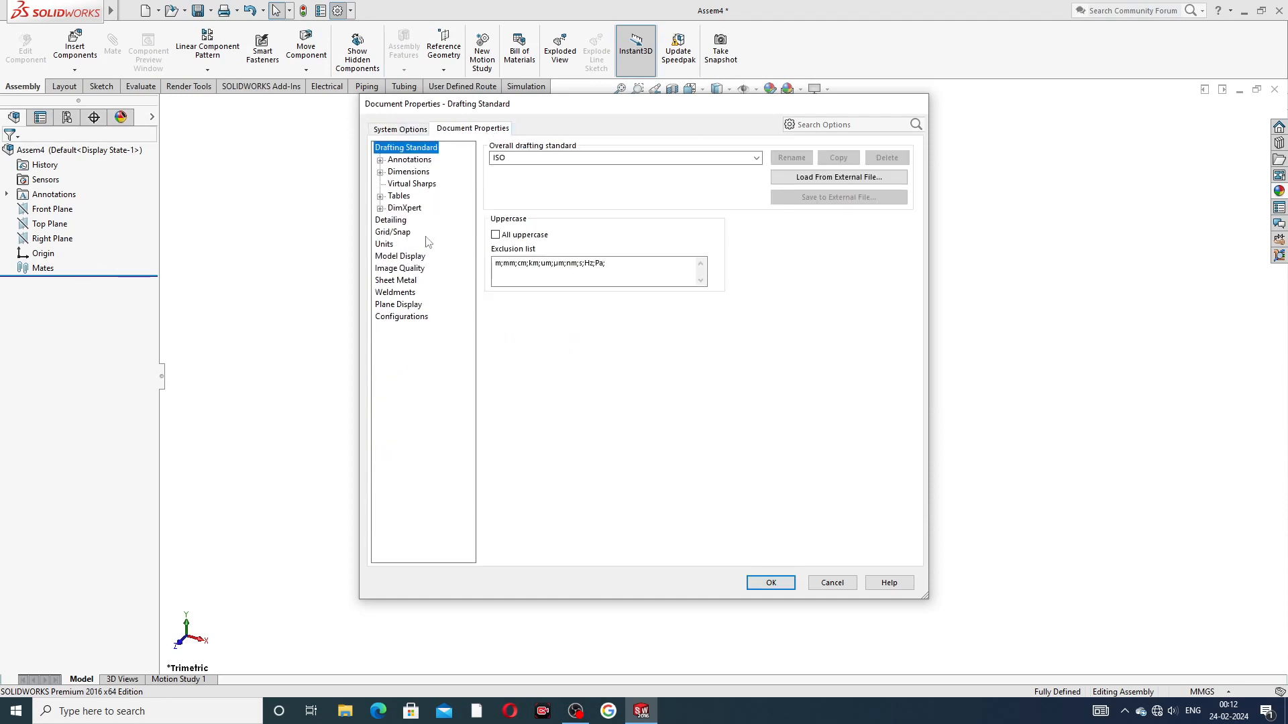
left_click(406, 269)
left_click_drag(602, 169, 772, 179)
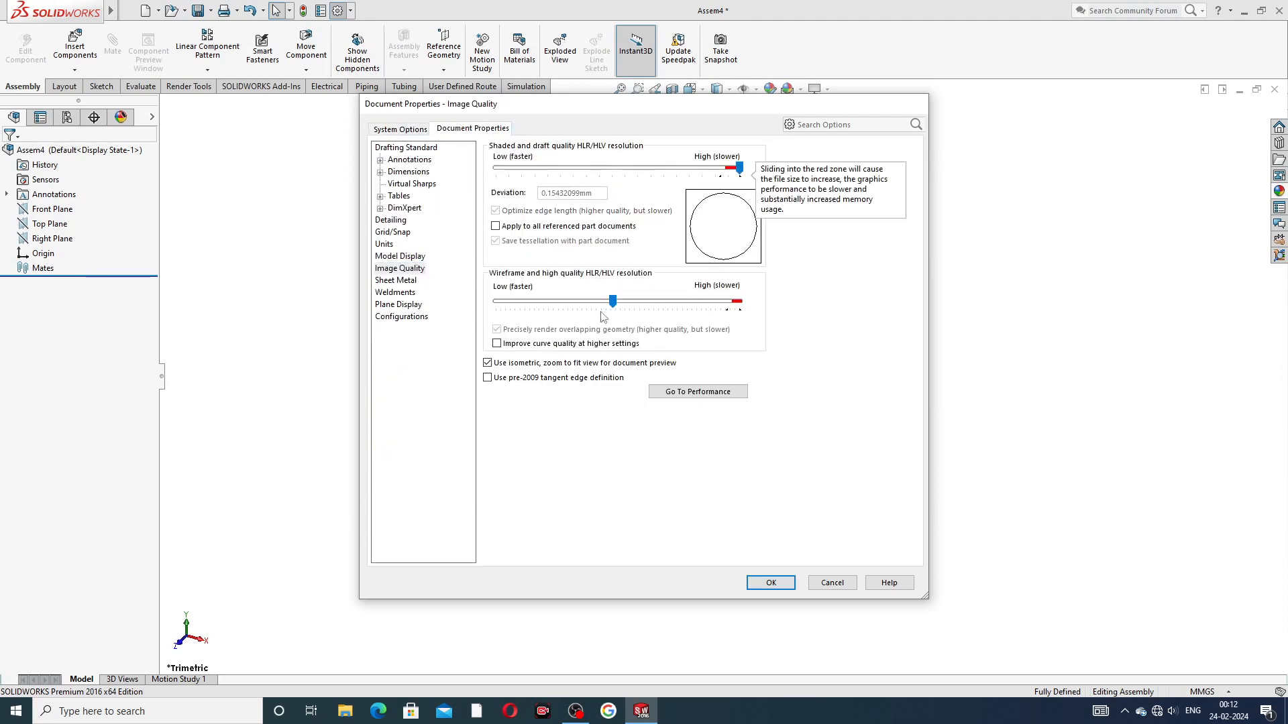
left_click_drag(614, 303, 795, 314)
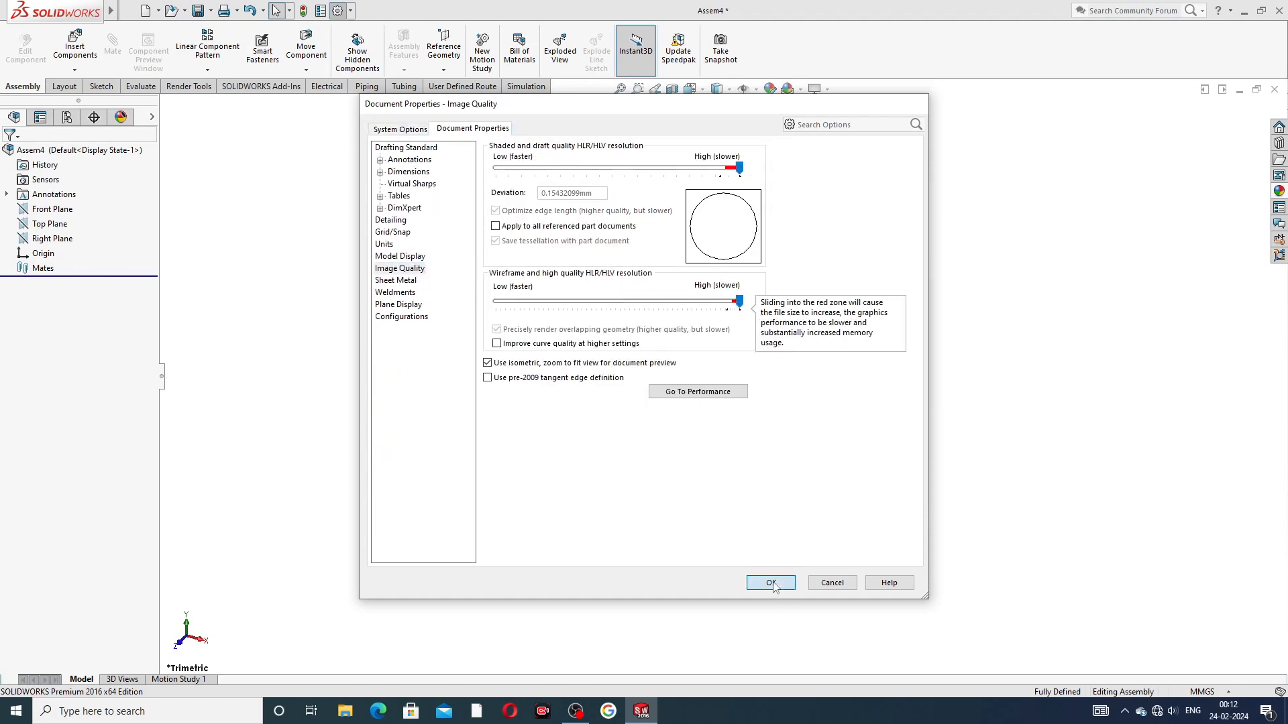
left_click(771, 583)
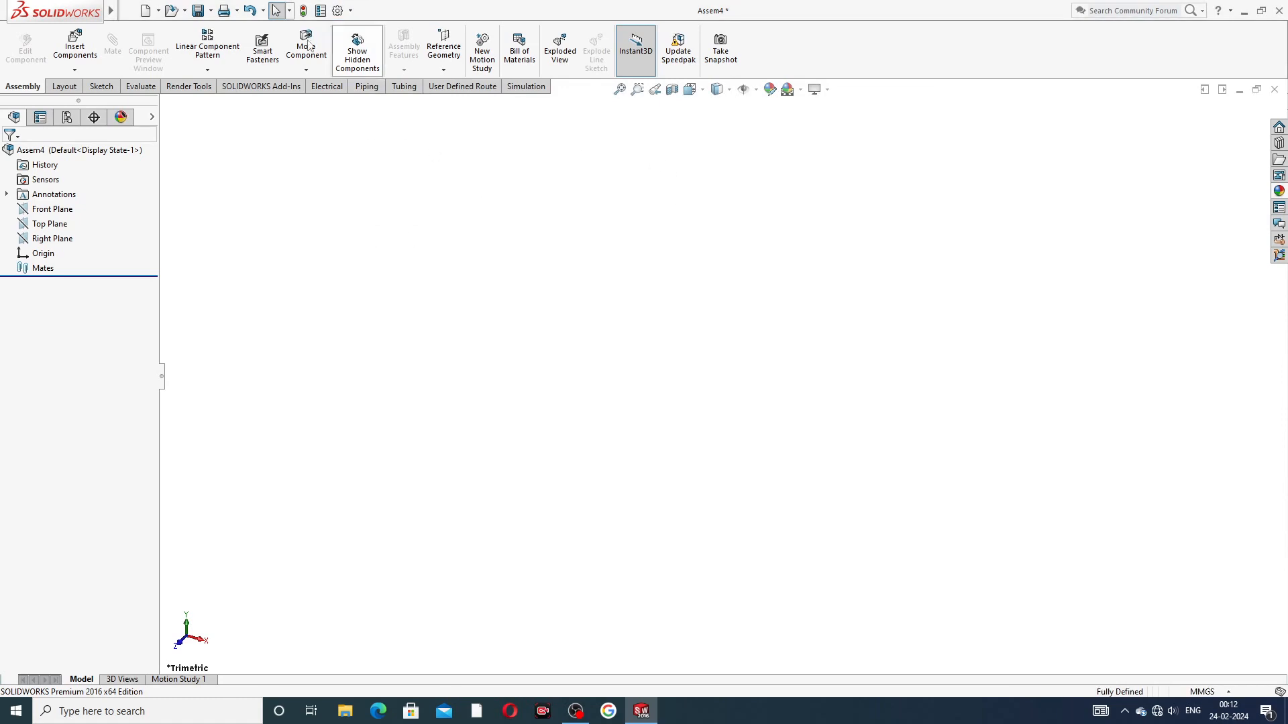
Step: Insert PART-01, OUTER RING and PART-02, INNER RING into the assembly, placing the inner ring apart from the outer ring
left_click(83, 57)
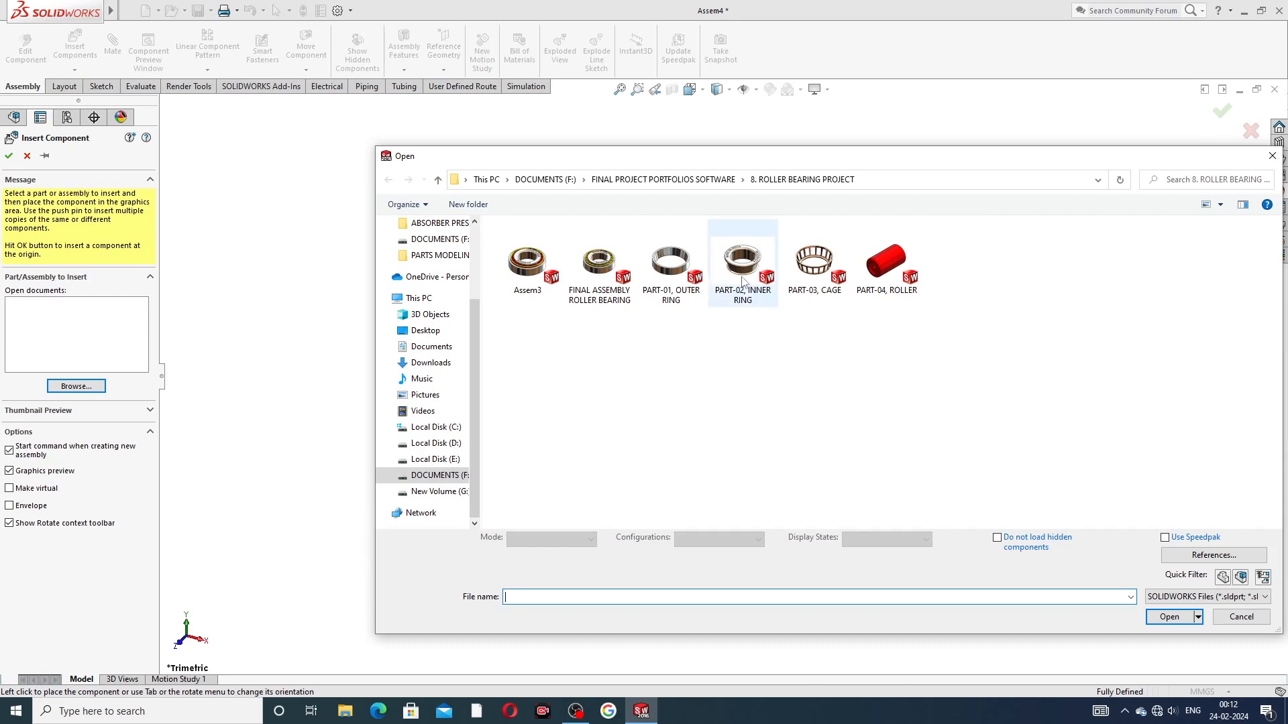
left_click(665, 273)
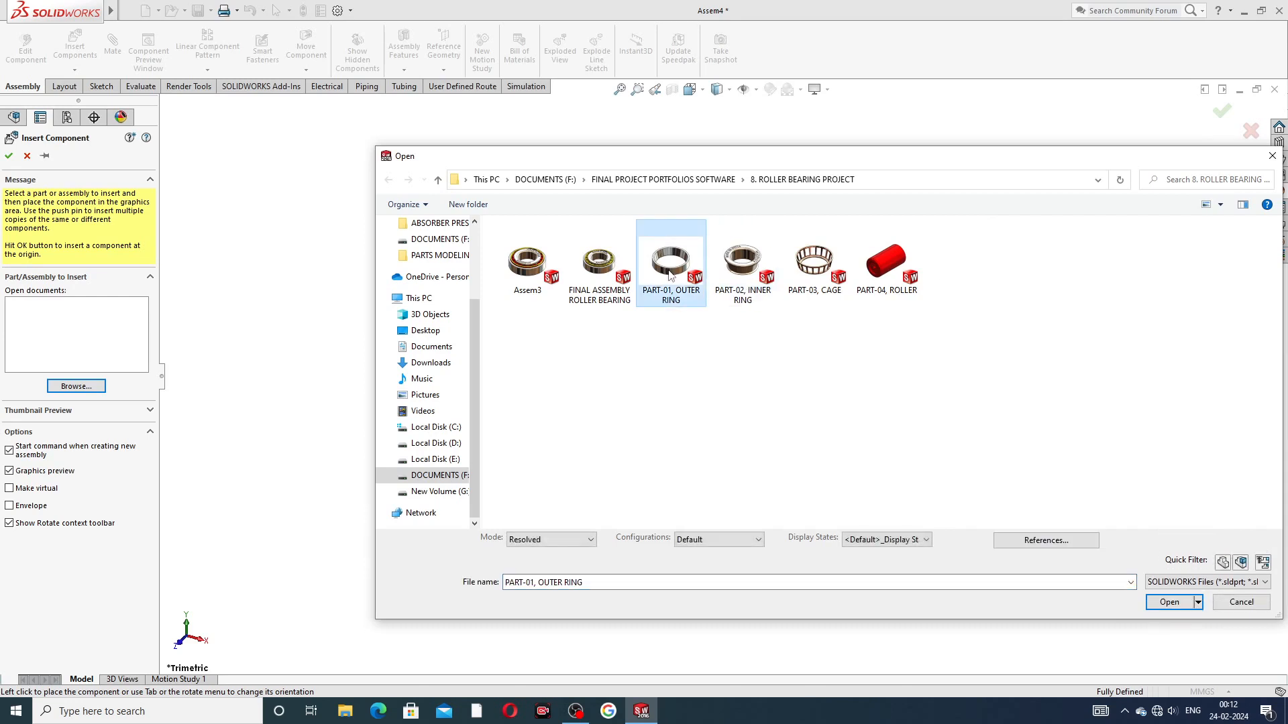
left_click(738, 268, "ctrl")
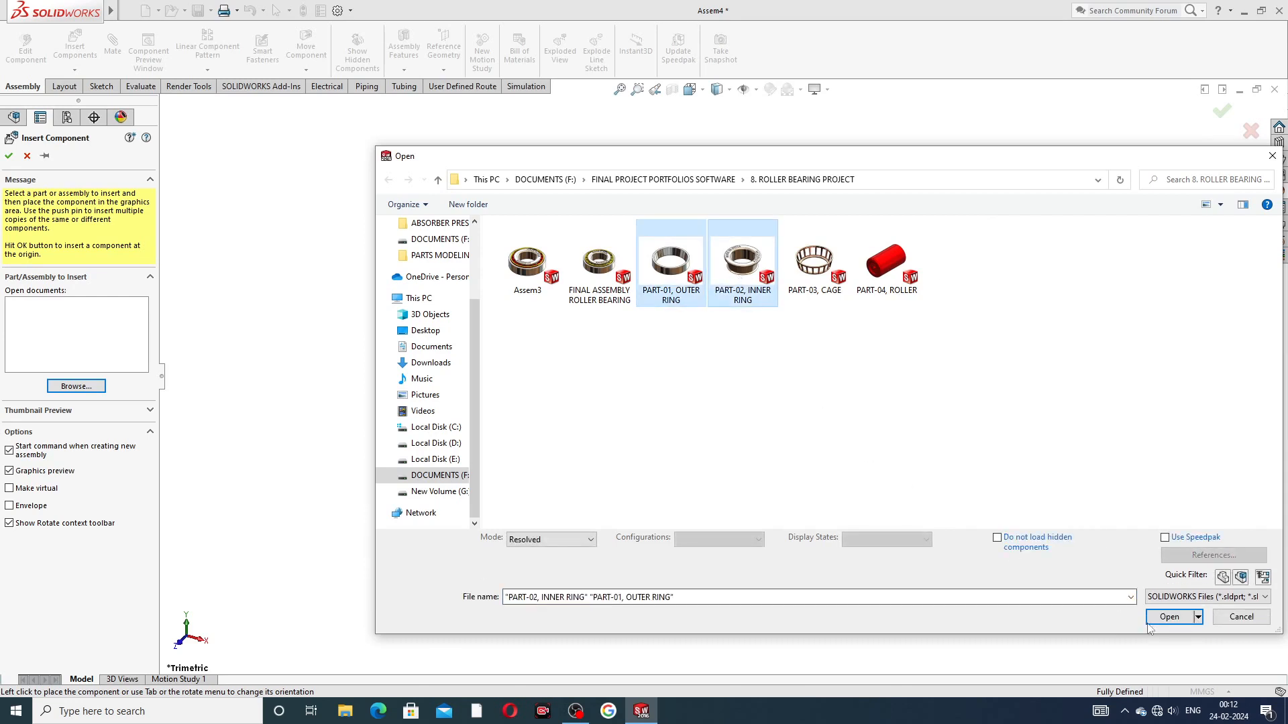
left_click(1168, 616)
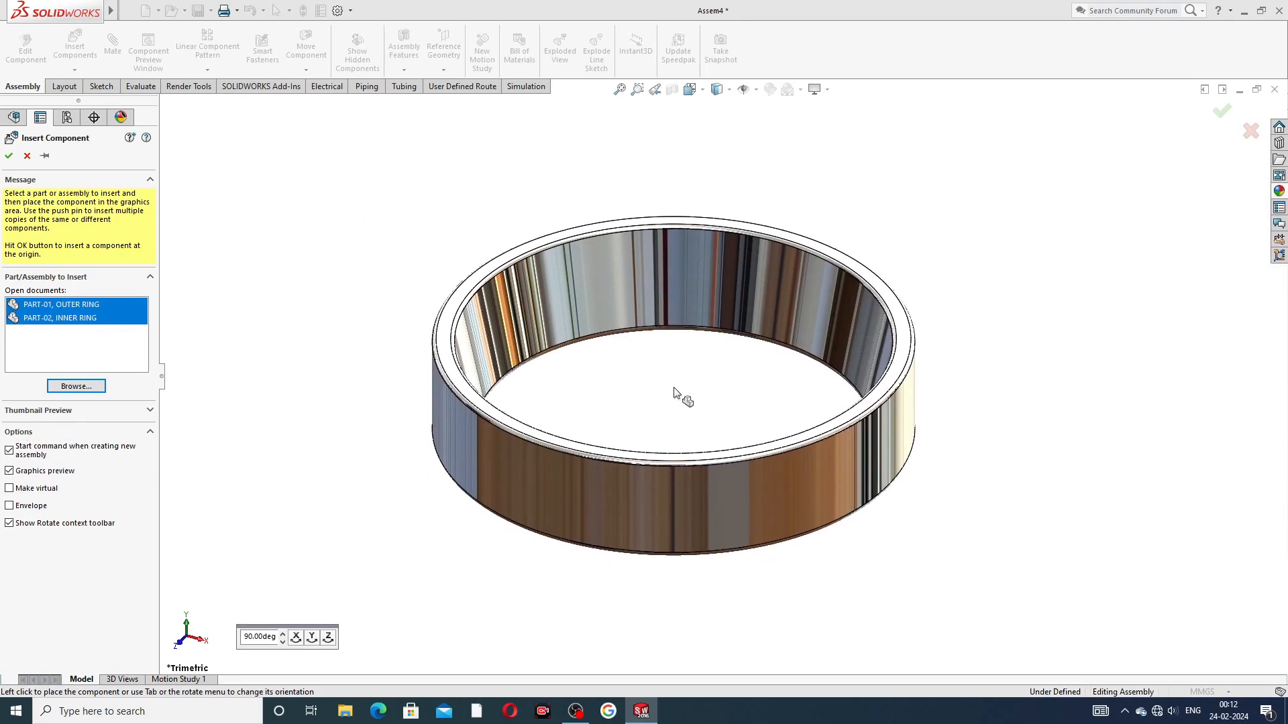
left_click(684, 402)
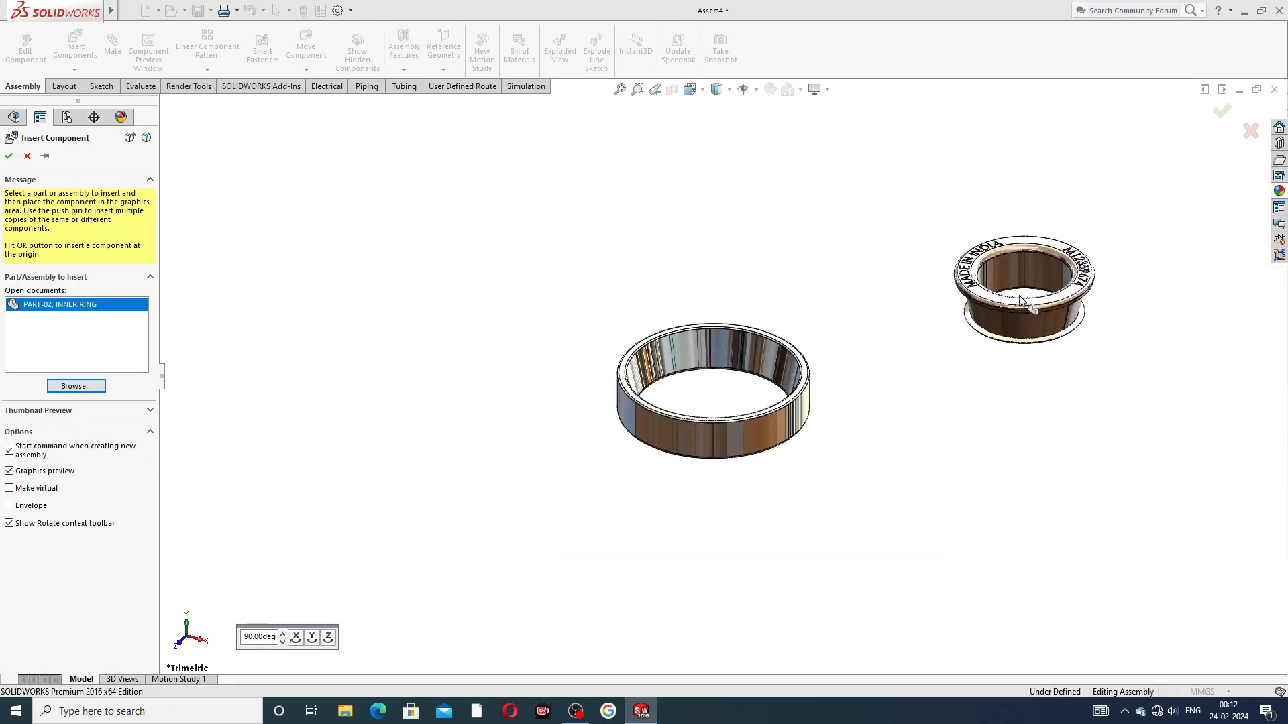
left_click(981, 322)
Step: Add a concentric mate between the outer ring's outer cylindrical face and the inner ring's bore
middle_click_drag(883, 382, 870, 414)
scroll(870, 384, "down", 2)
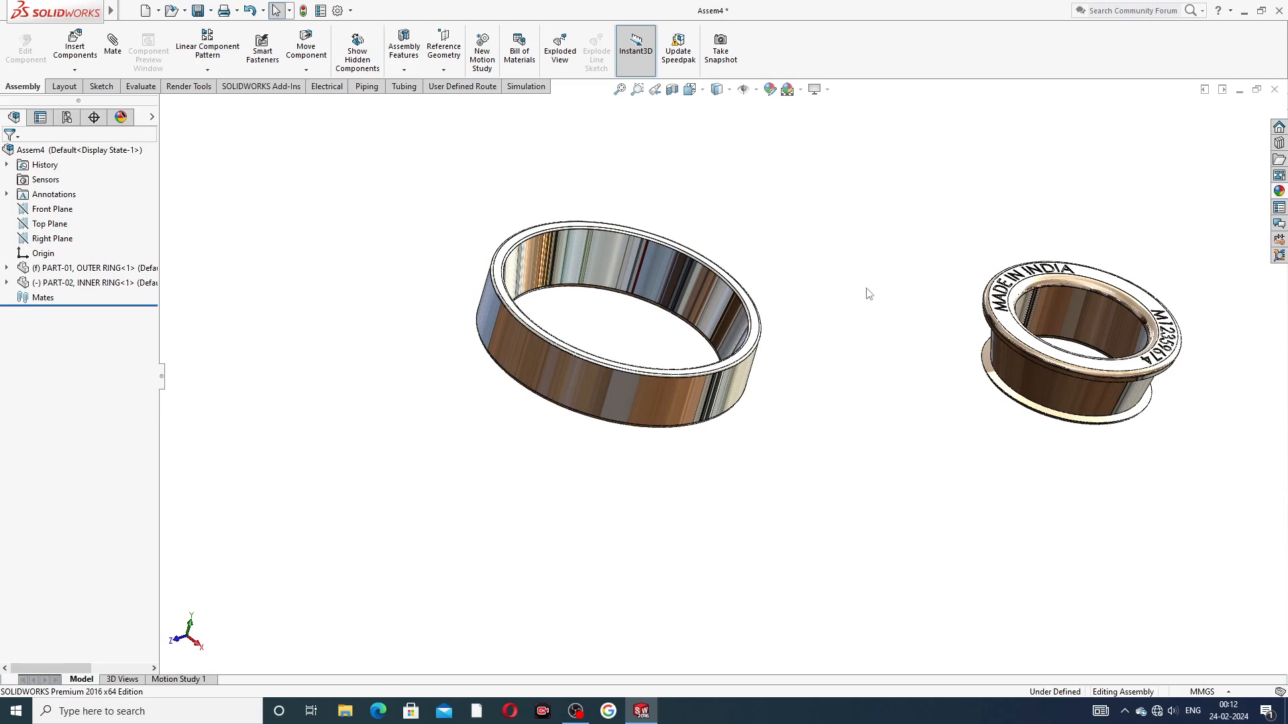
middle_click_drag(793, 397, 890, 356)
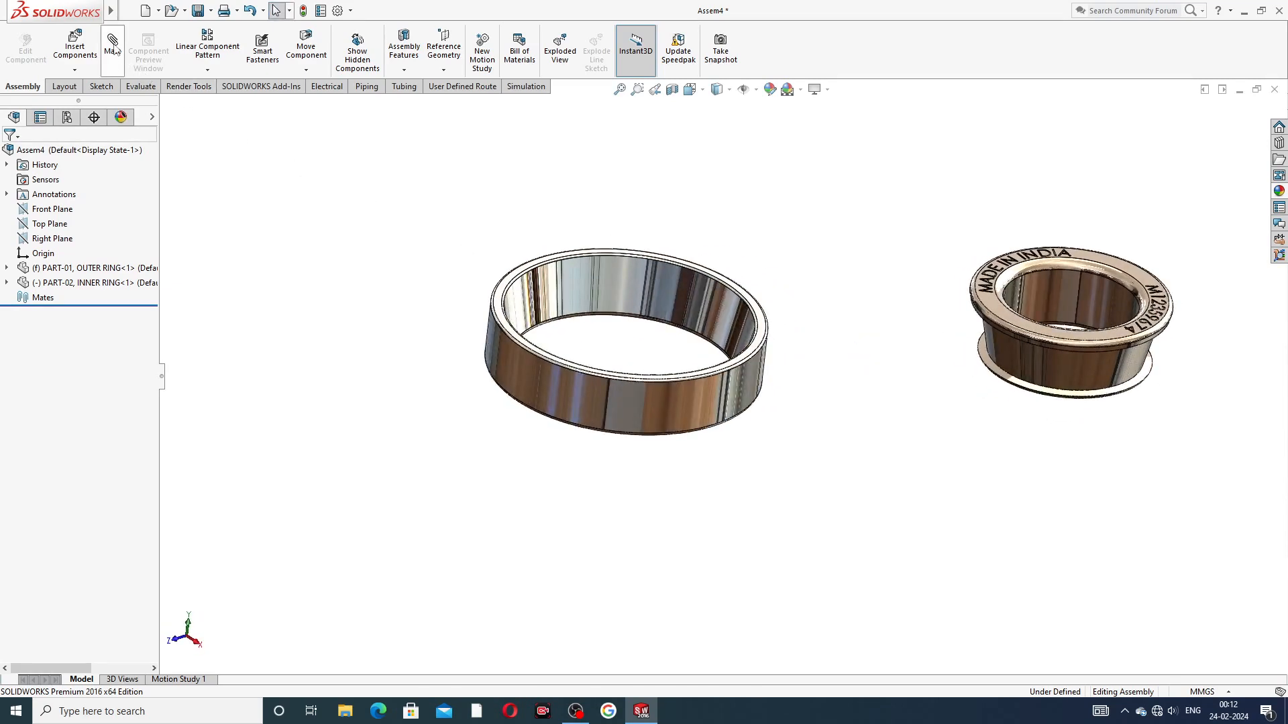
left_click(604, 401)
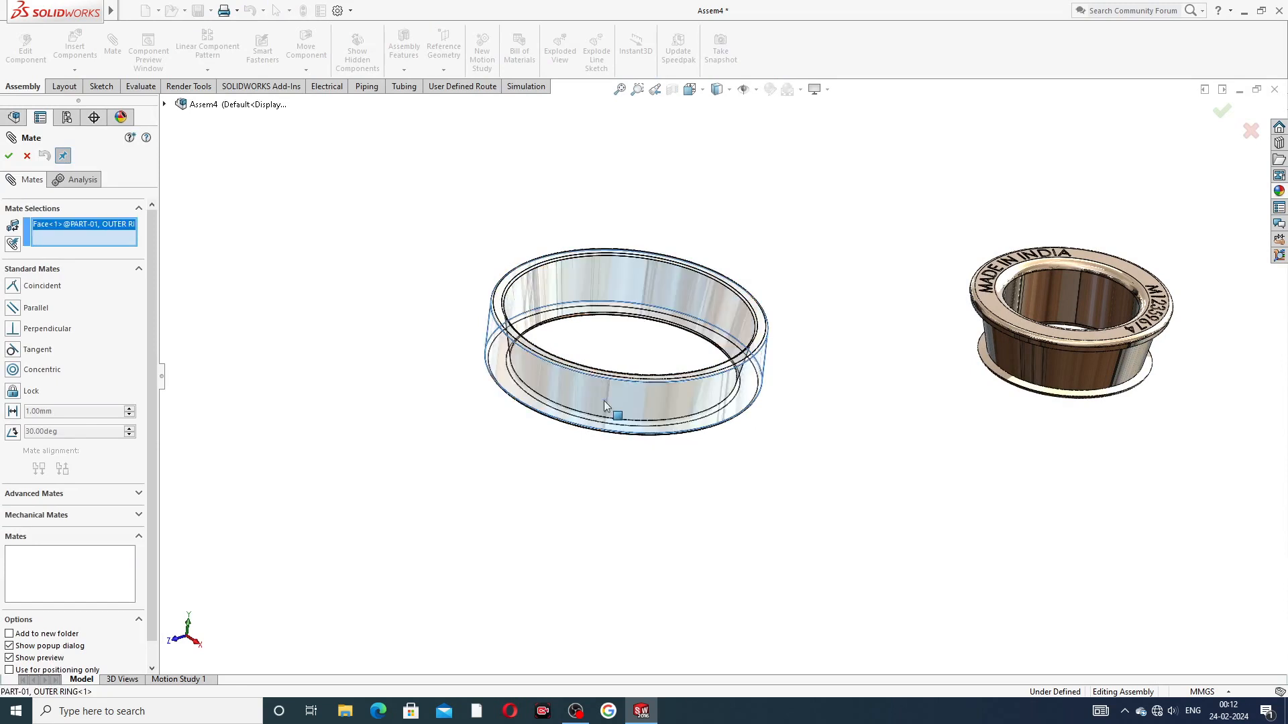
left_click(1107, 295)
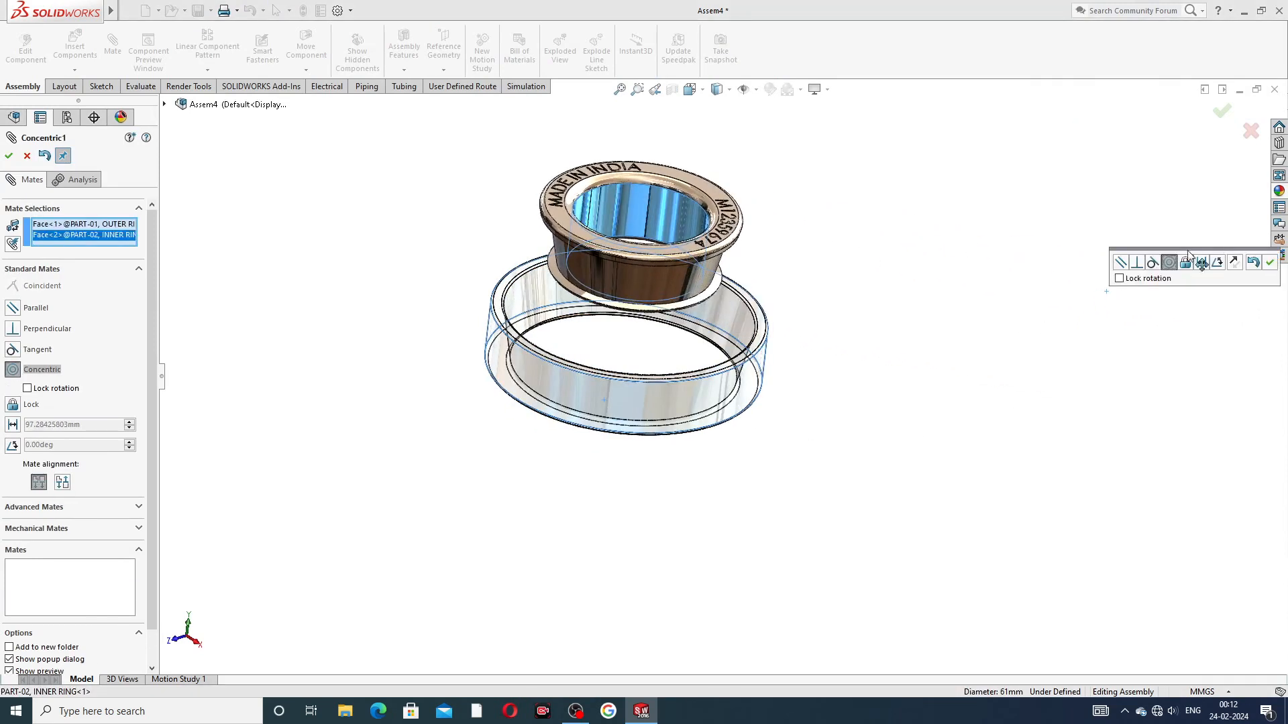
left_click(1270, 264)
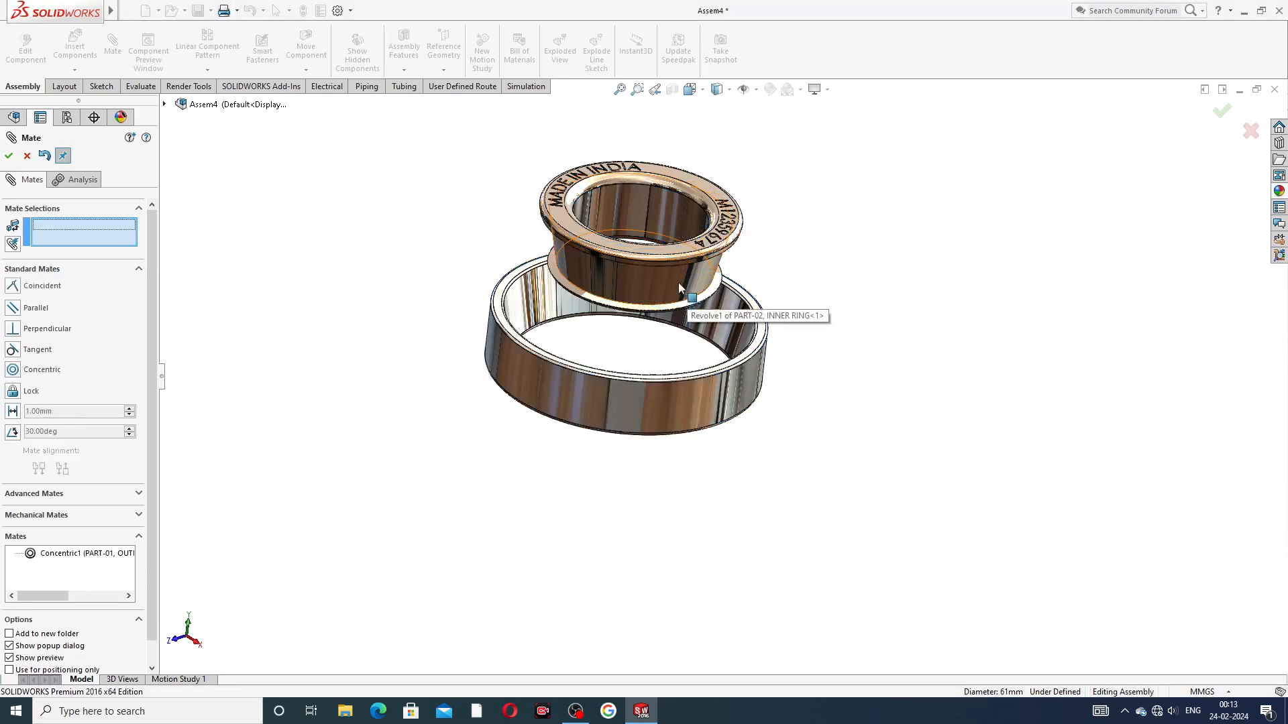
Step: Add a 3.90 mm distance mate between the inner ring's lettered face and the outer ring's adjacent end face, and finish mating
middle_click_drag(571, 263, 546, 287)
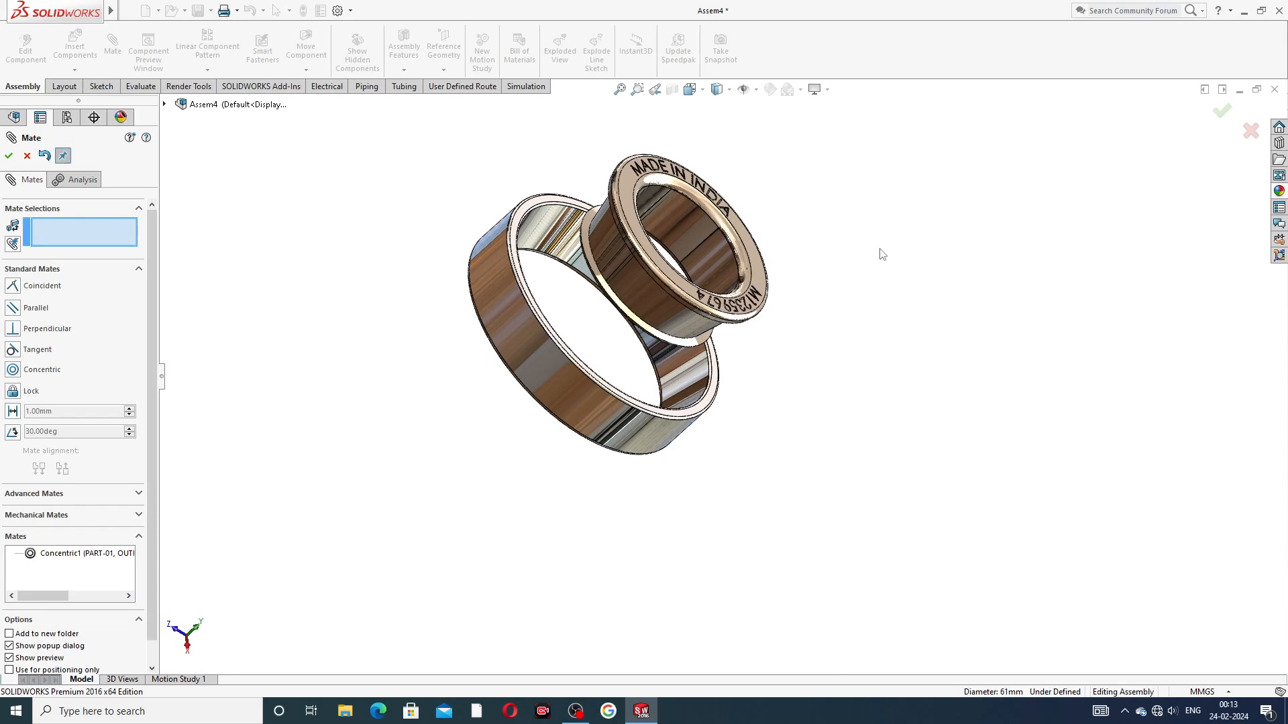
middle_click_drag(797, 253, 698, 222)
scroll(697, 192, "down", 2)
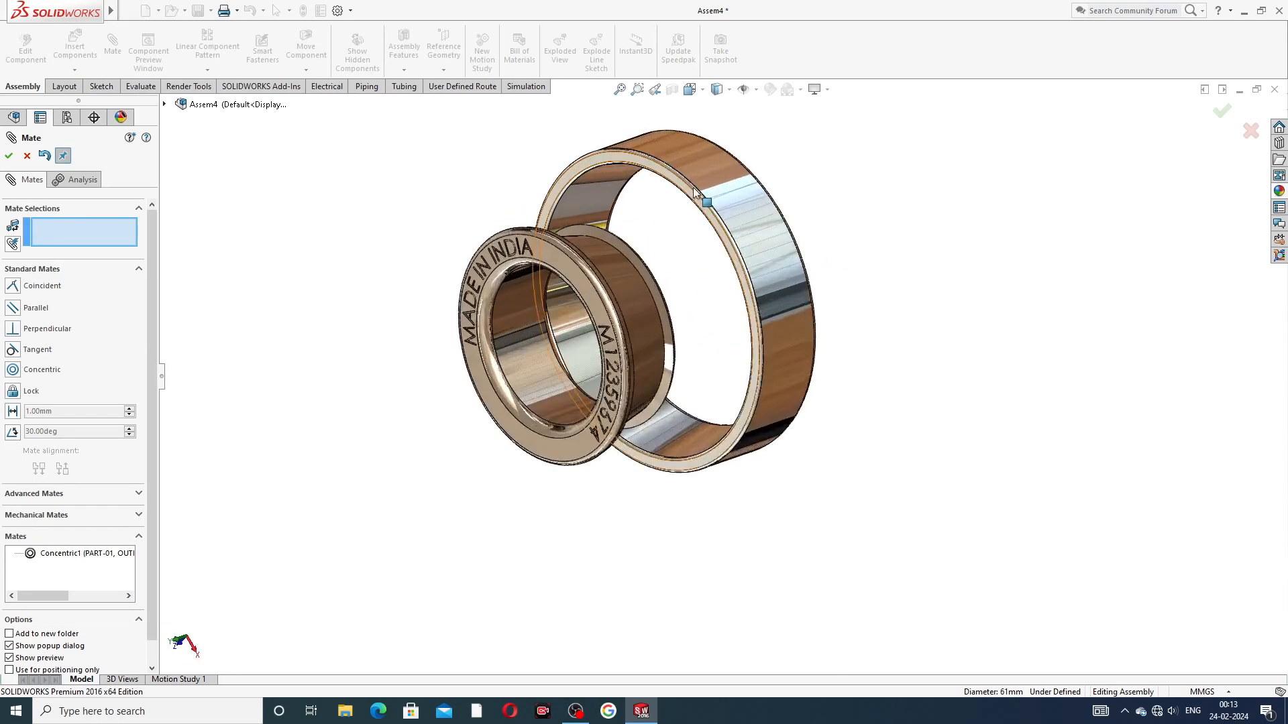
scroll(695, 187, "up", 2)
scroll(660, 328, "up", 2)
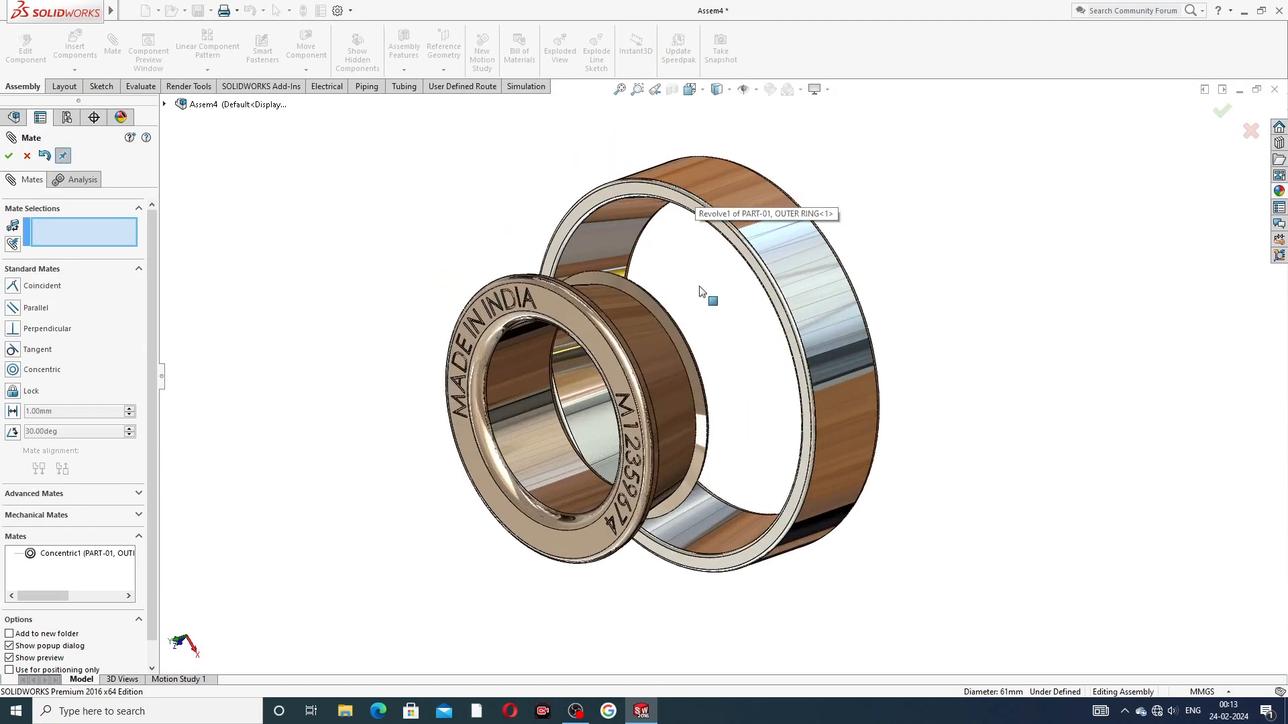
left_click(559, 313)
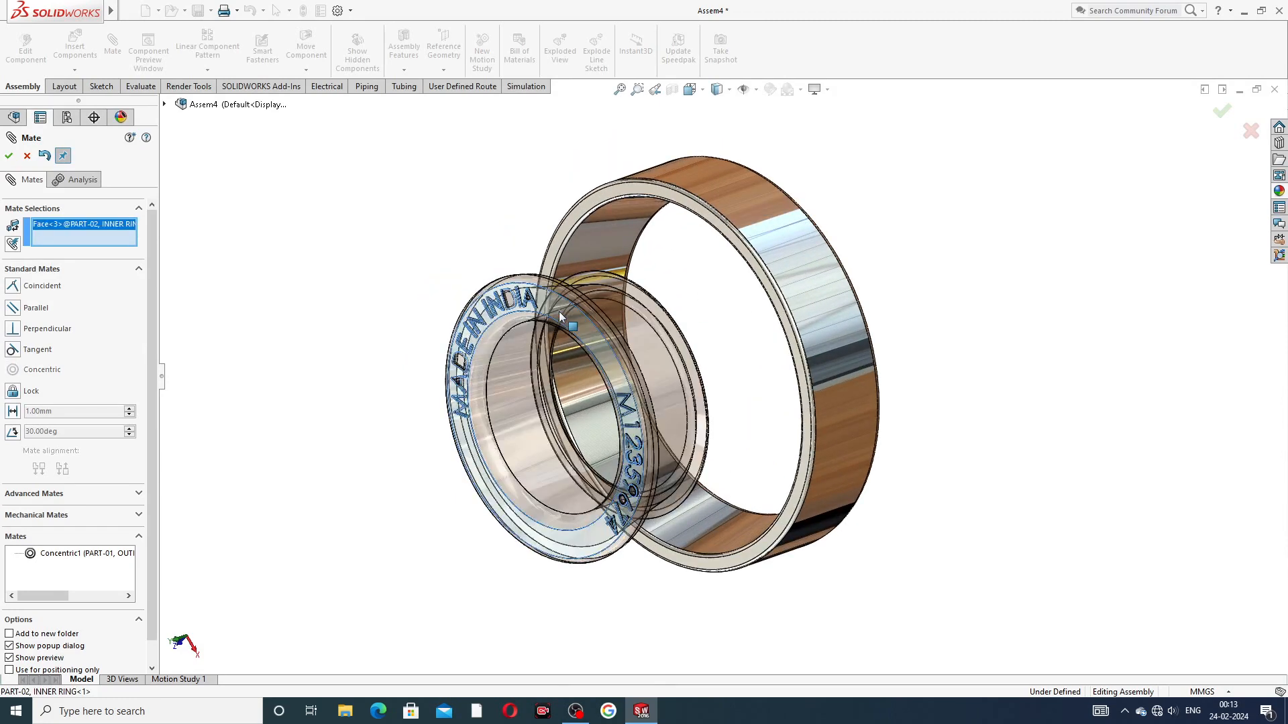
left_click(650, 191)
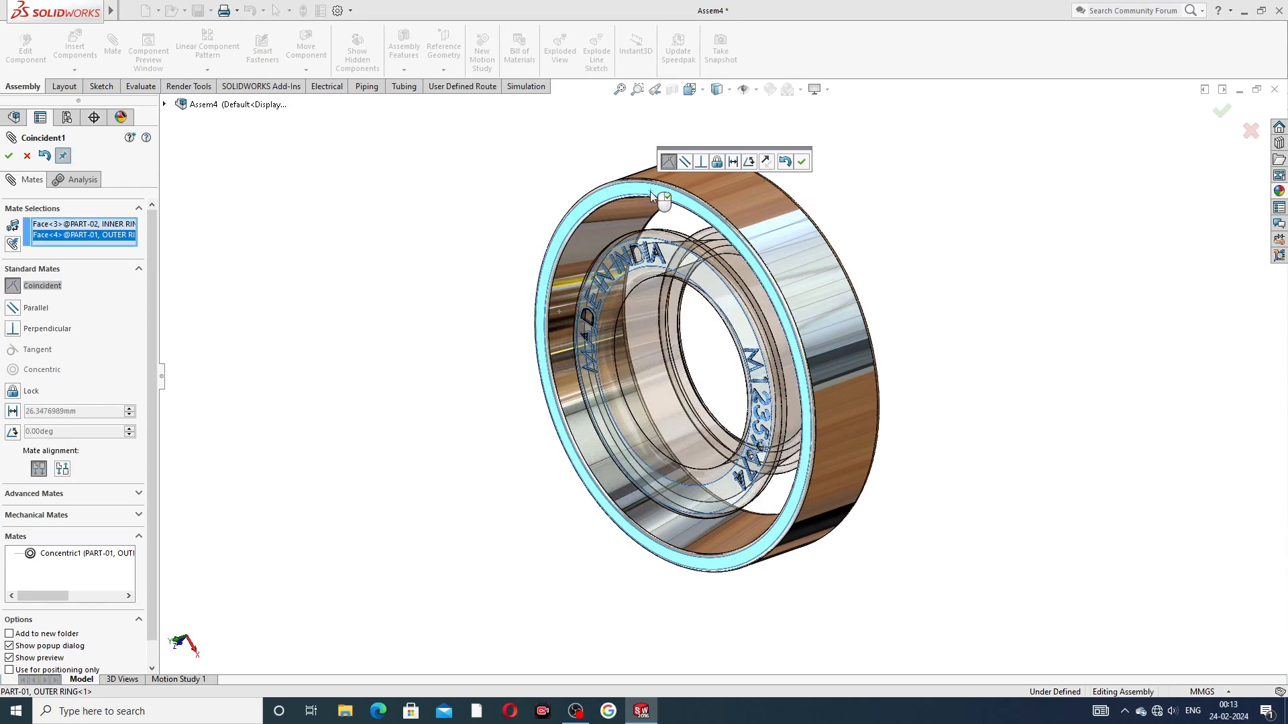
left_click(733, 162)
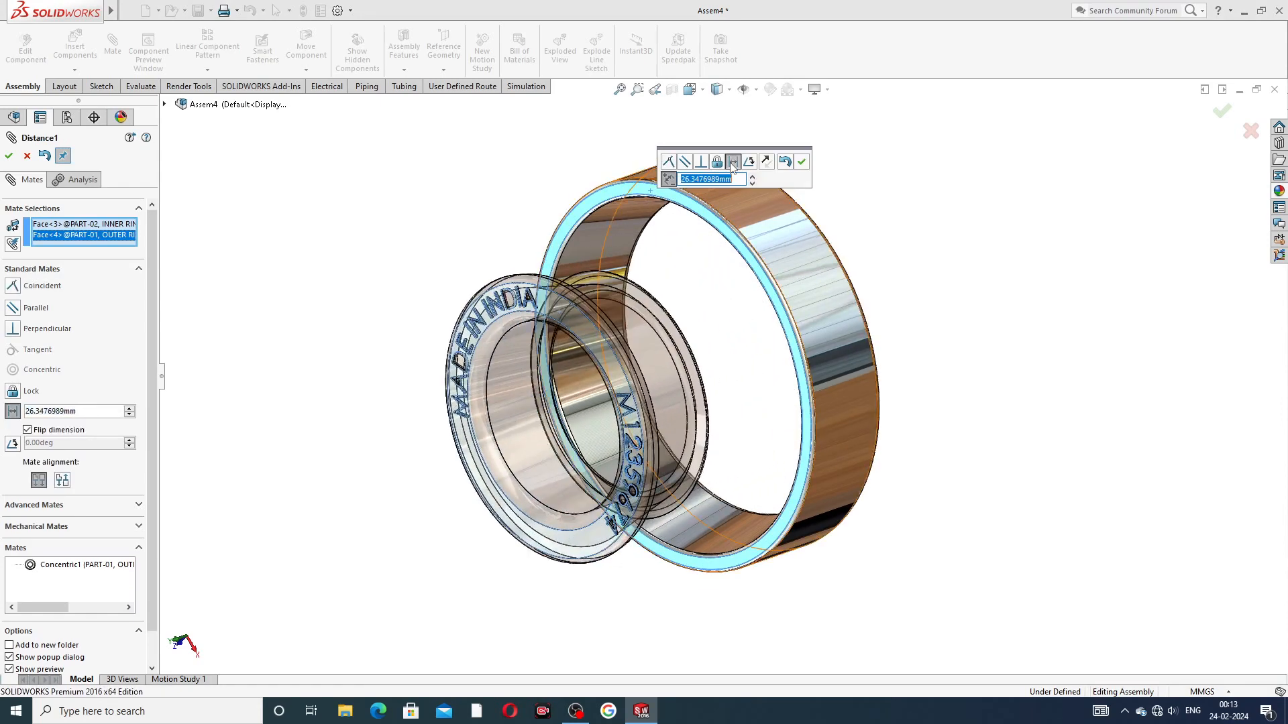
type("2.9")
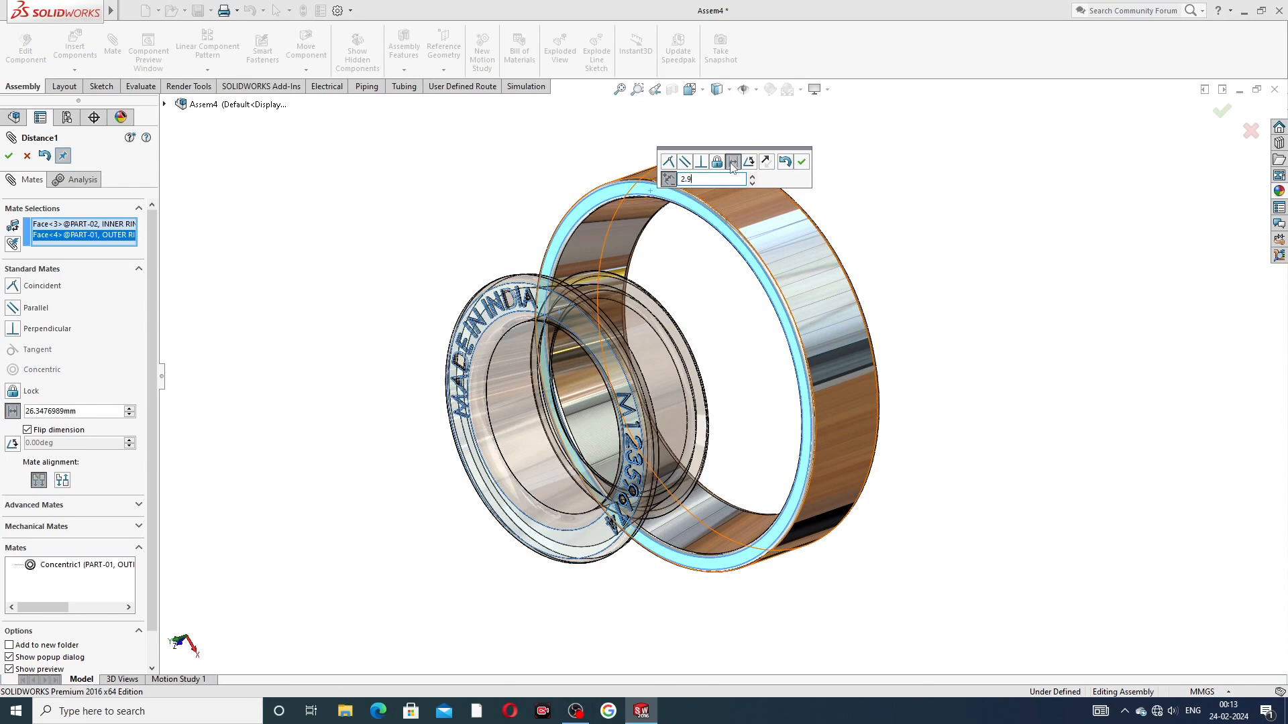
key("Return")
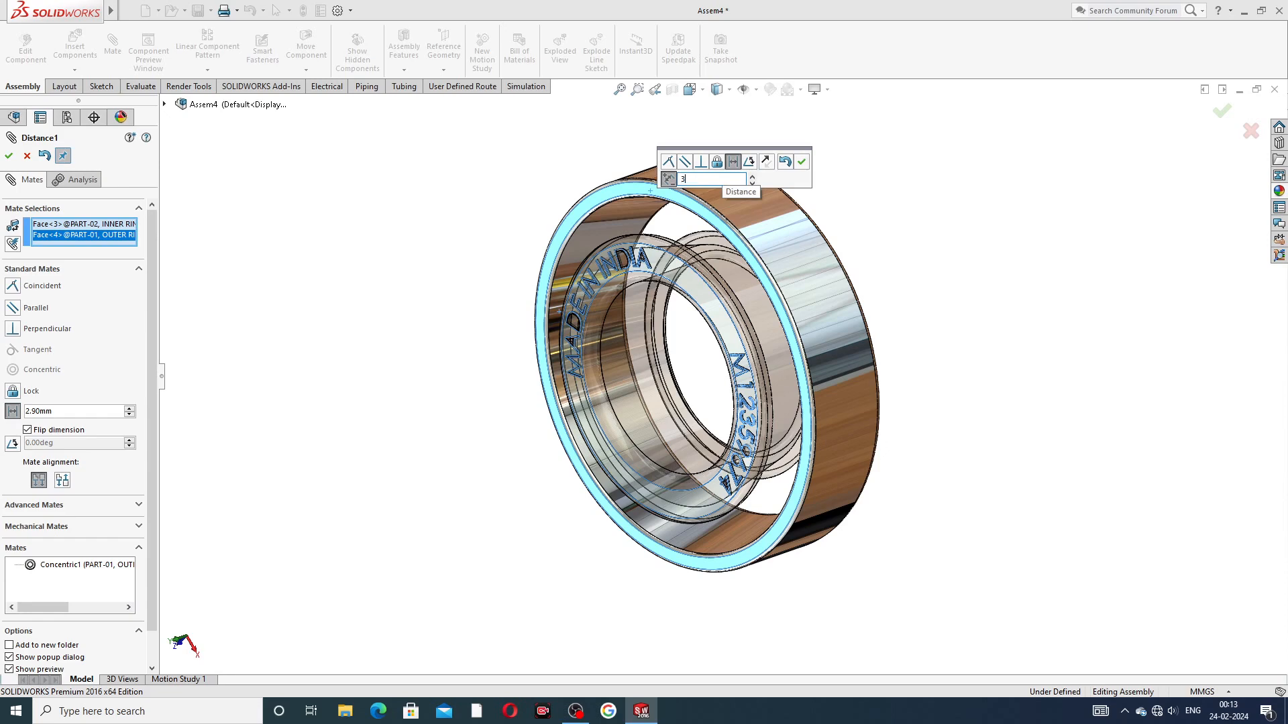
key("Return")
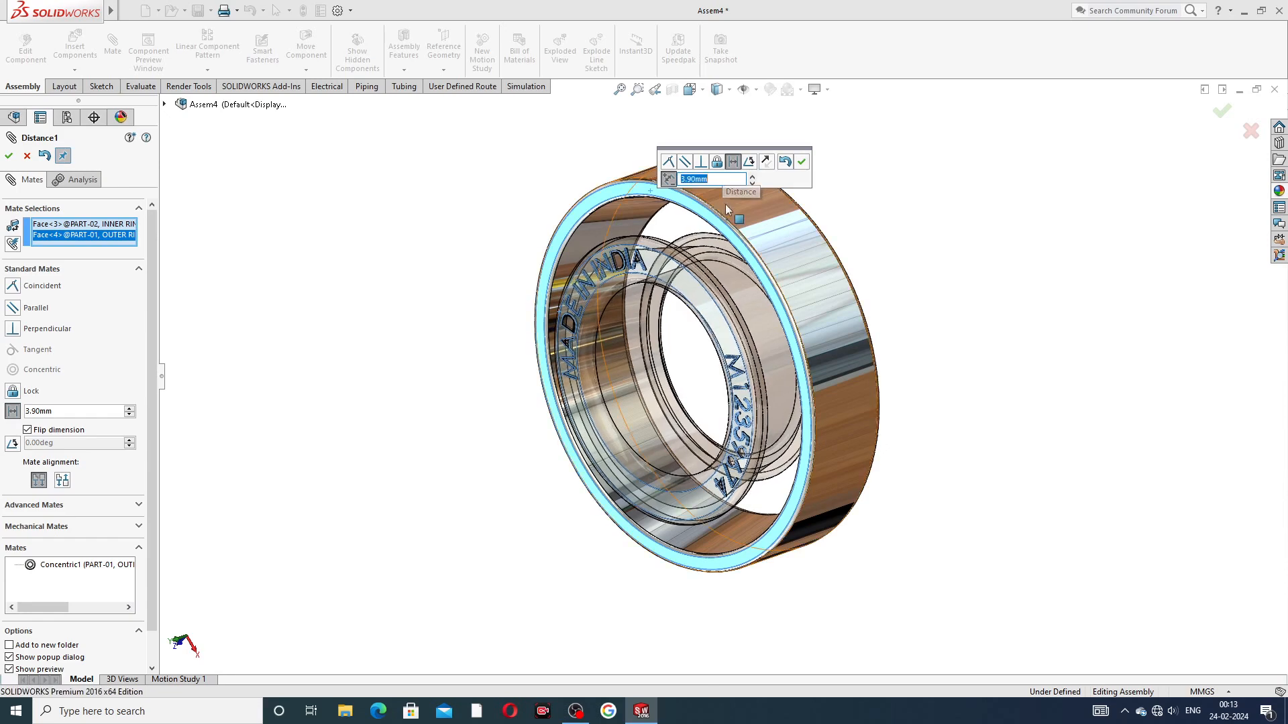
left_click(802, 163)
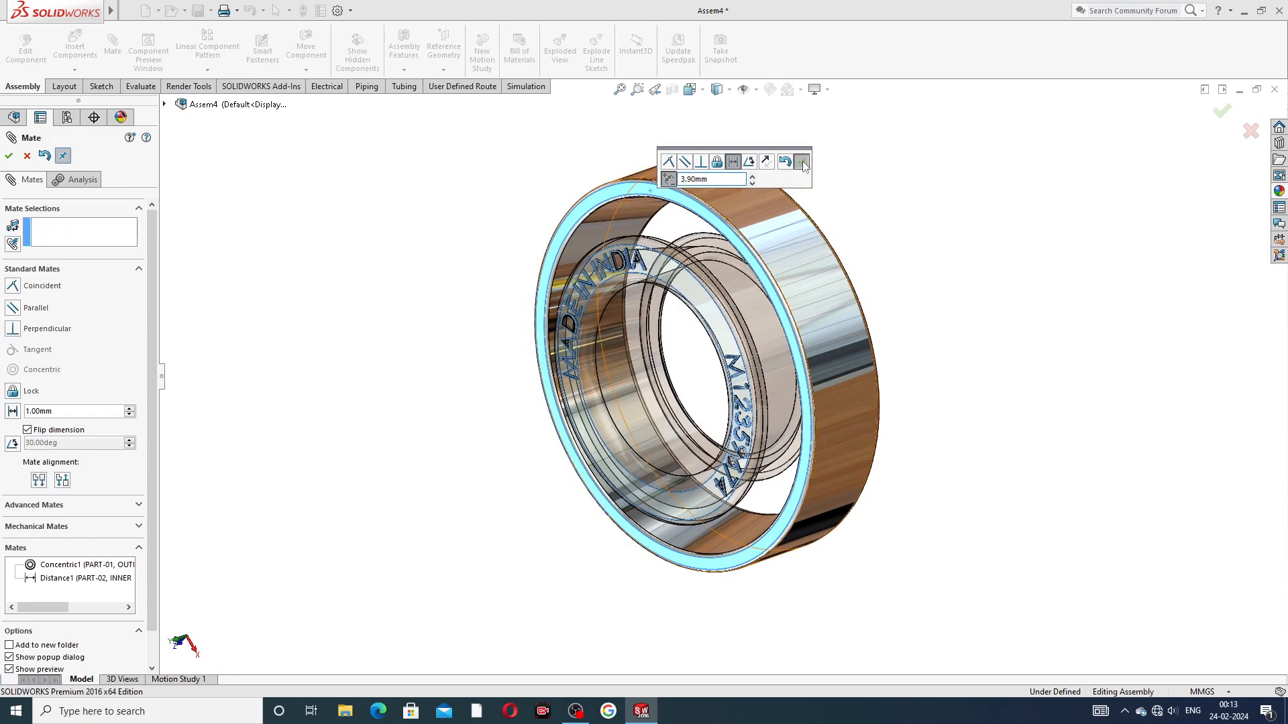
mouse_move(909, 225)
middle_mouse_down()
mouse_move(805, 207)
mouse_move(885, 229)
middle_mouse_up()
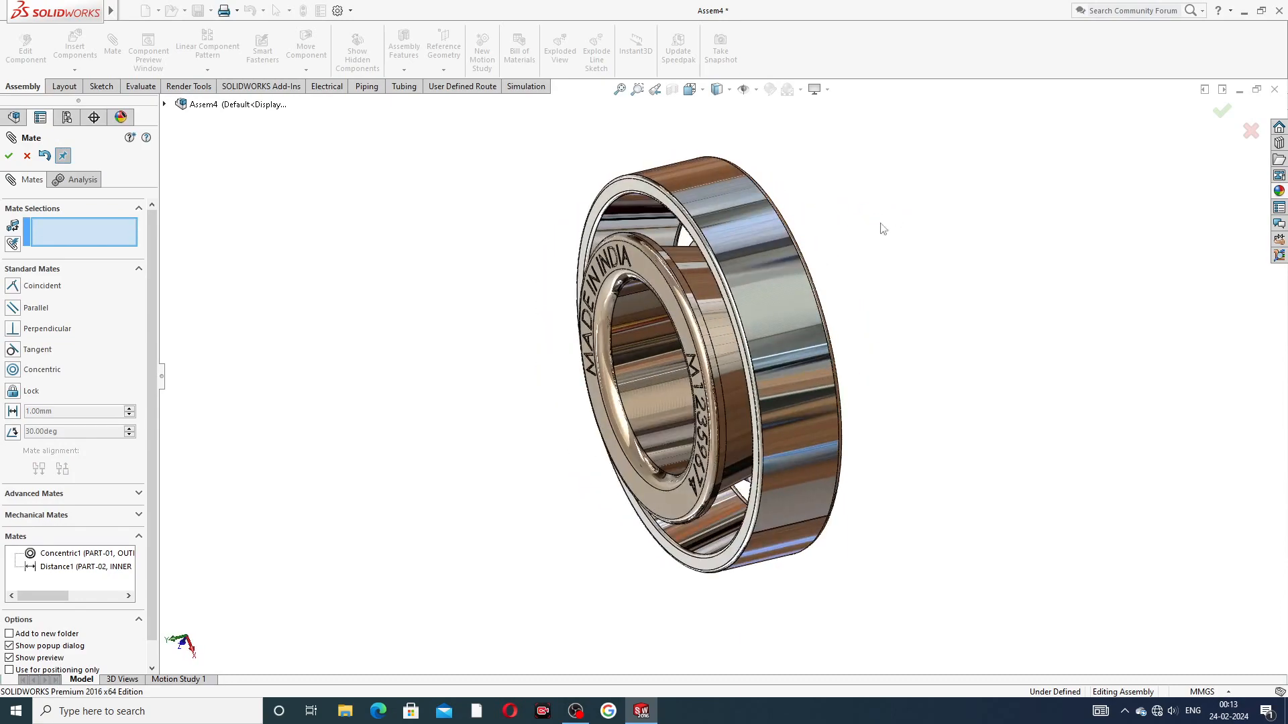
left_click(27, 157)
Step: Turn the inner ring inside the outer ring to check its free rotation and examine the mated rings
middle_click_drag(515, 277, 508, 328)
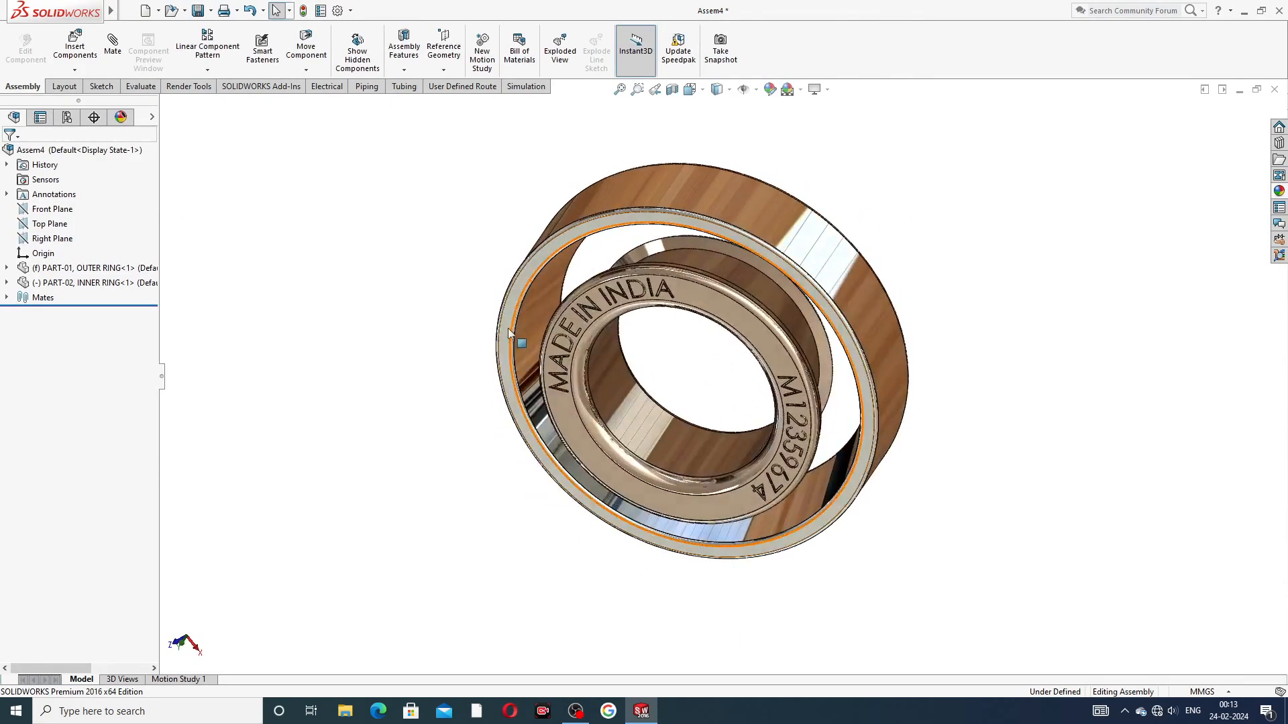
left_click(685, 294)
left_click_drag(686, 294, 745, 326)
left_click(887, 236)
middle_click_drag(837, 274, 808, 265)
scroll(751, 276, "down", 1)
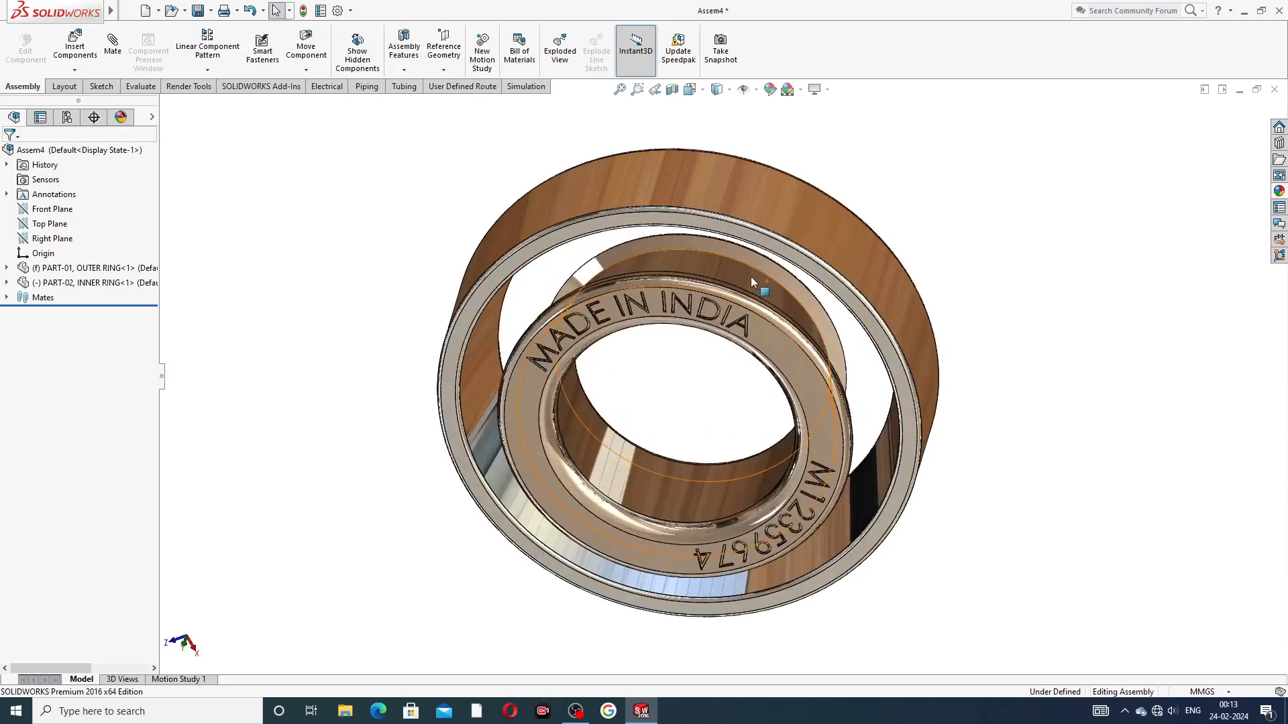
scroll(738, 261, "up", 2)
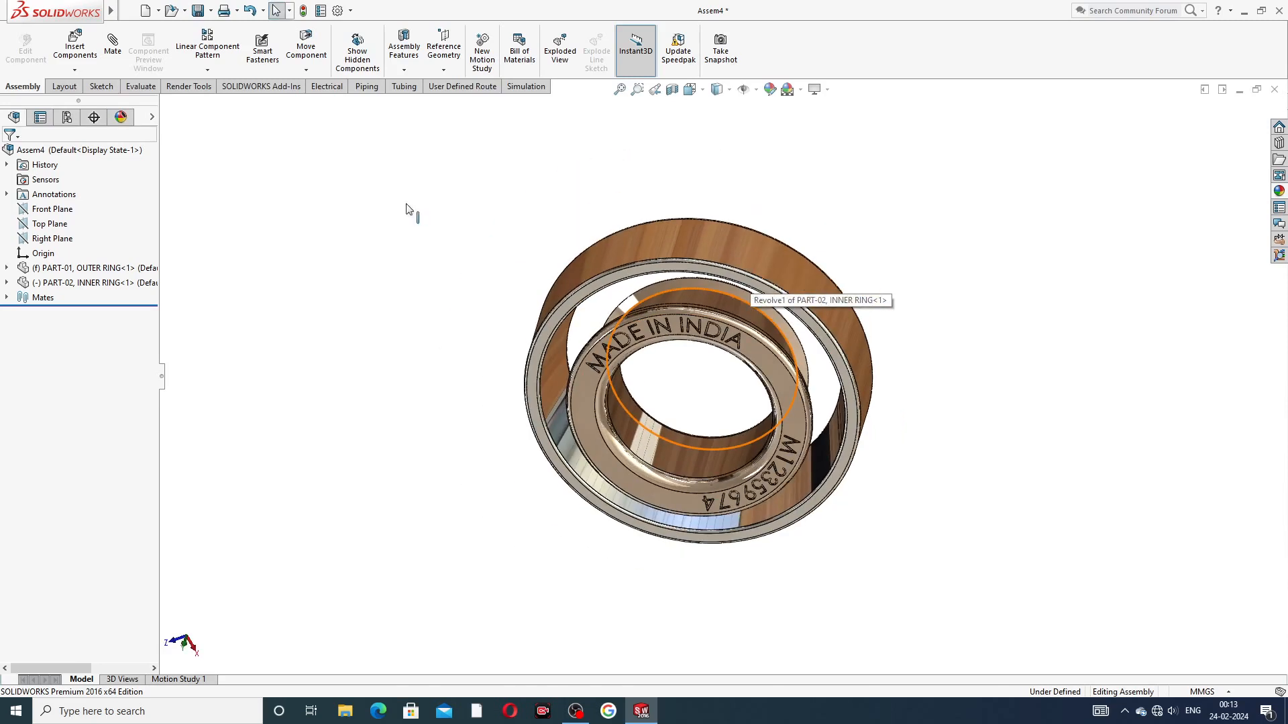
Step: Insert PART-03, CAGE into the assembly and move it clear of the two mated rings
left_click(75, 48)
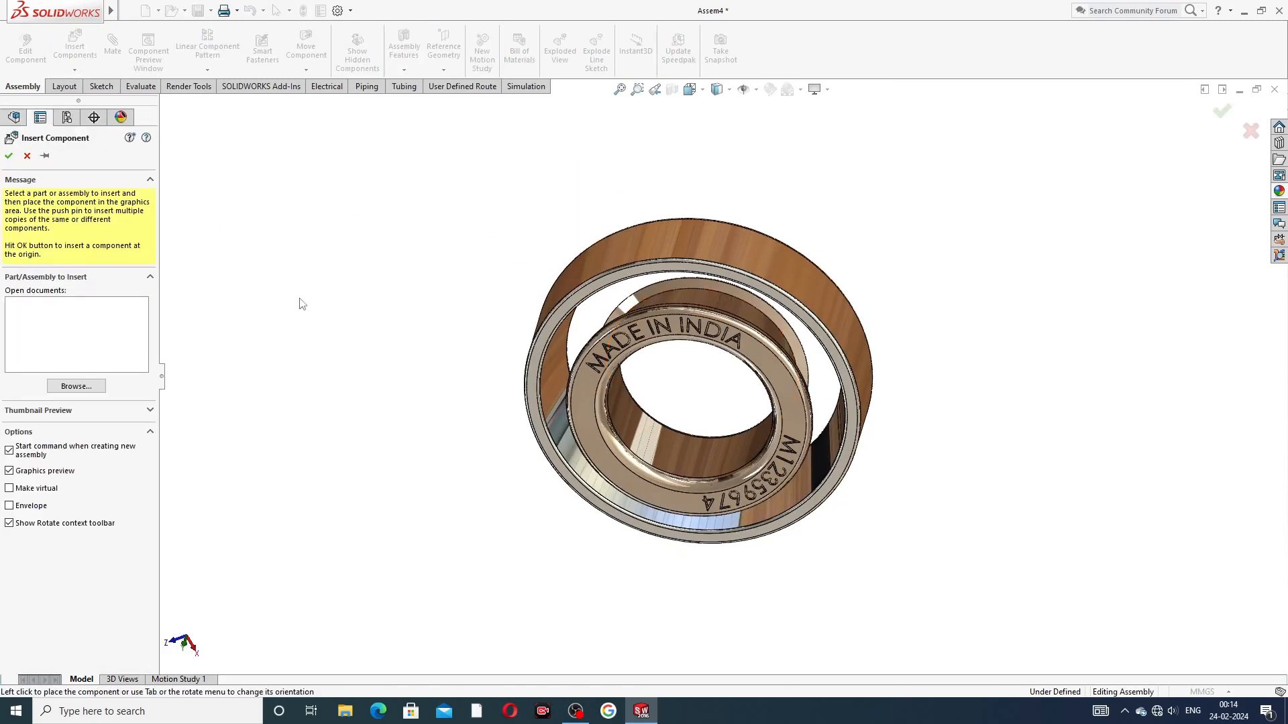
left_click(76, 386)
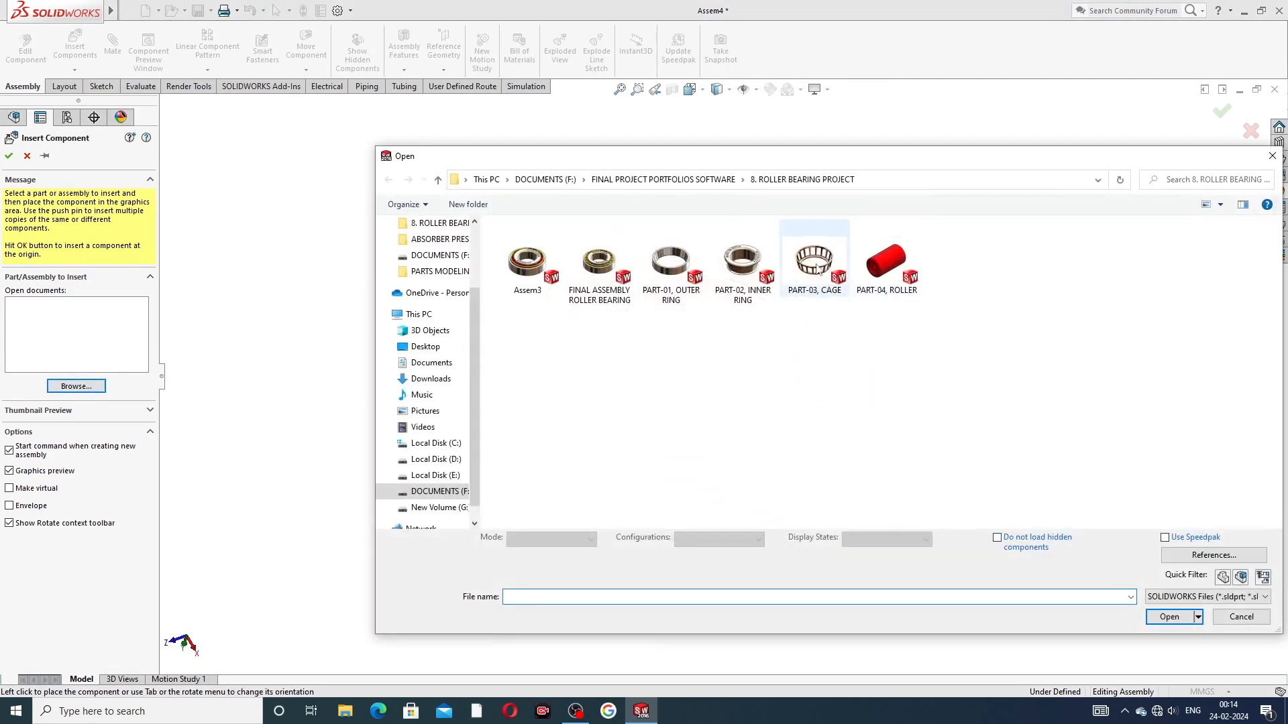
left_click(816, 266)
left_click(1168, 603)
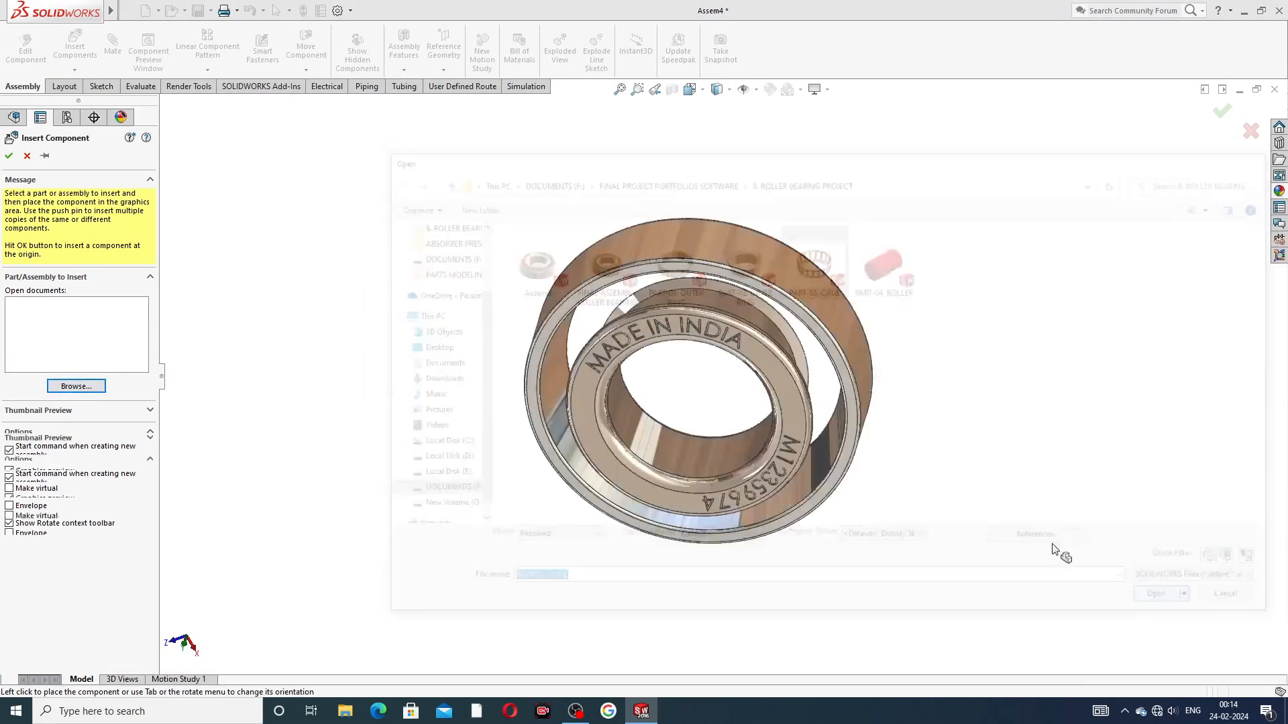
left_click(728, 416)
middle_click_drag(728, 416, 661, 423)
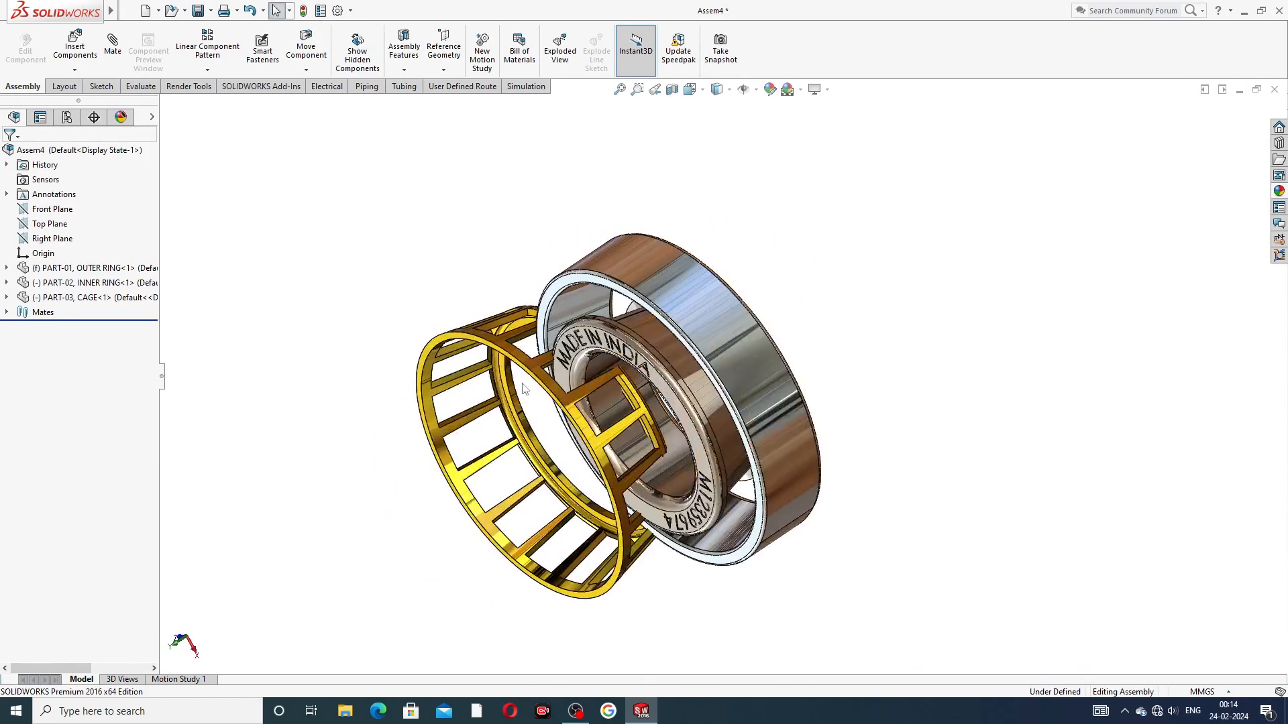
left_click_drag(513, 373, 407, 422)
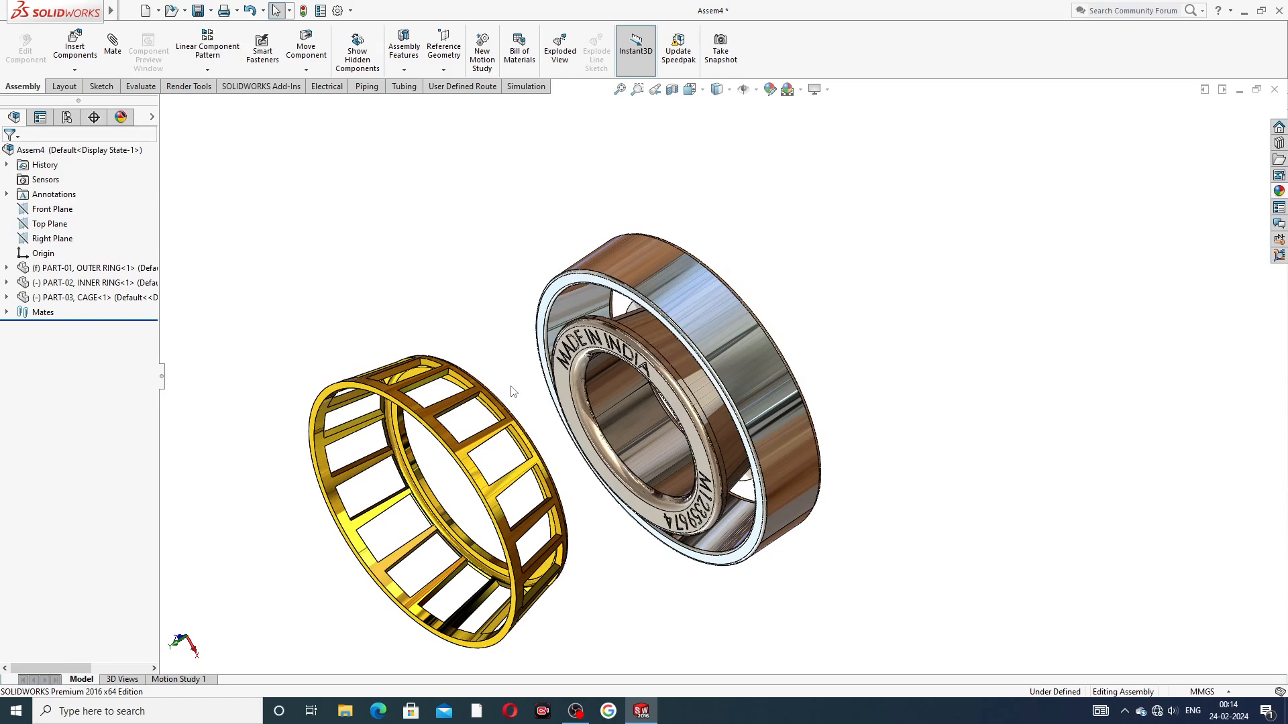
middle_click_drag(628, 432, 502, 457)
scroll(501, 457, "down", 3)
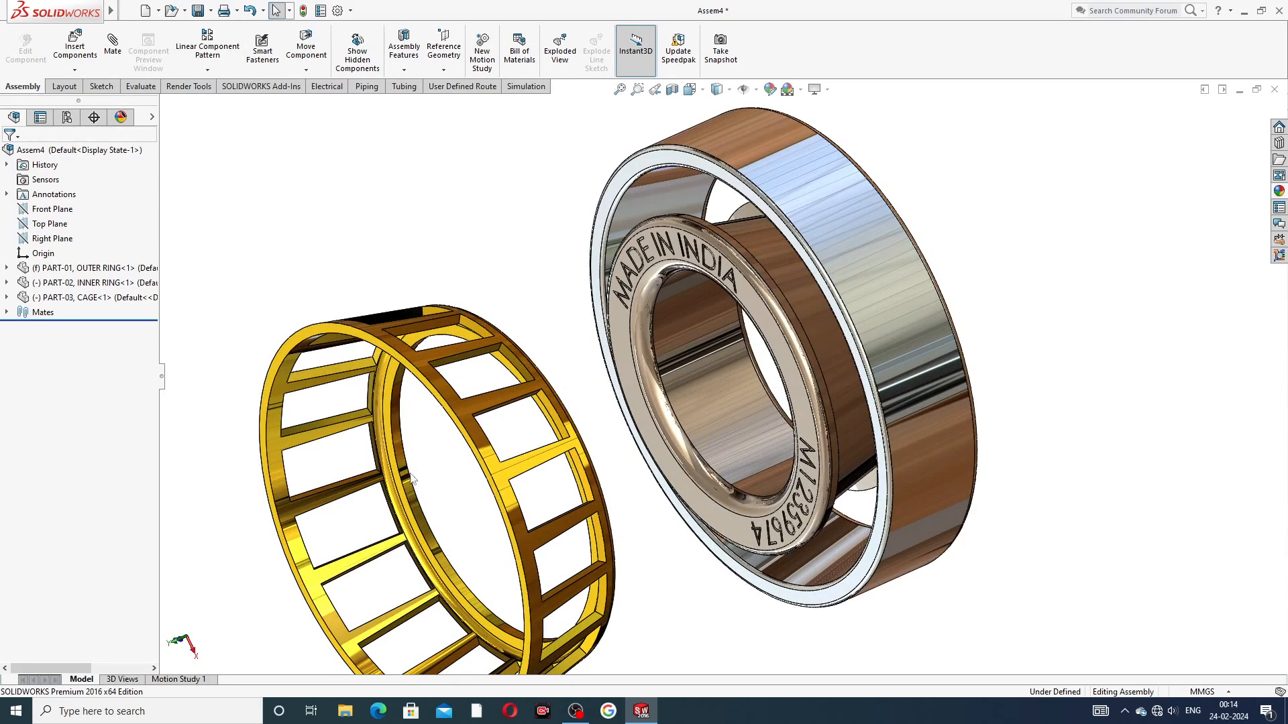
Step: Add a concentric mate between the cage's inner cylindrical face and the inner ring's bore
middle_click_drag(444, 482, 438, 475)
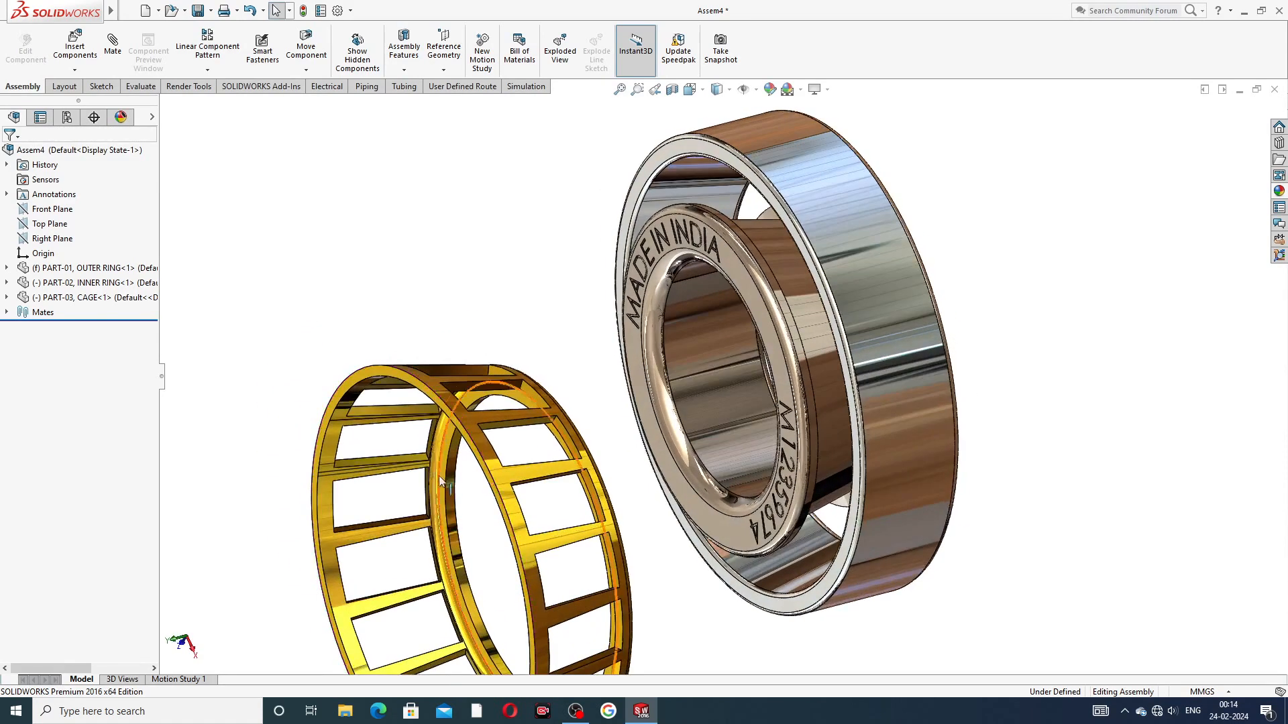
scroll(438, 475, "up", 3)
scroll(577, 526, "down", 3)
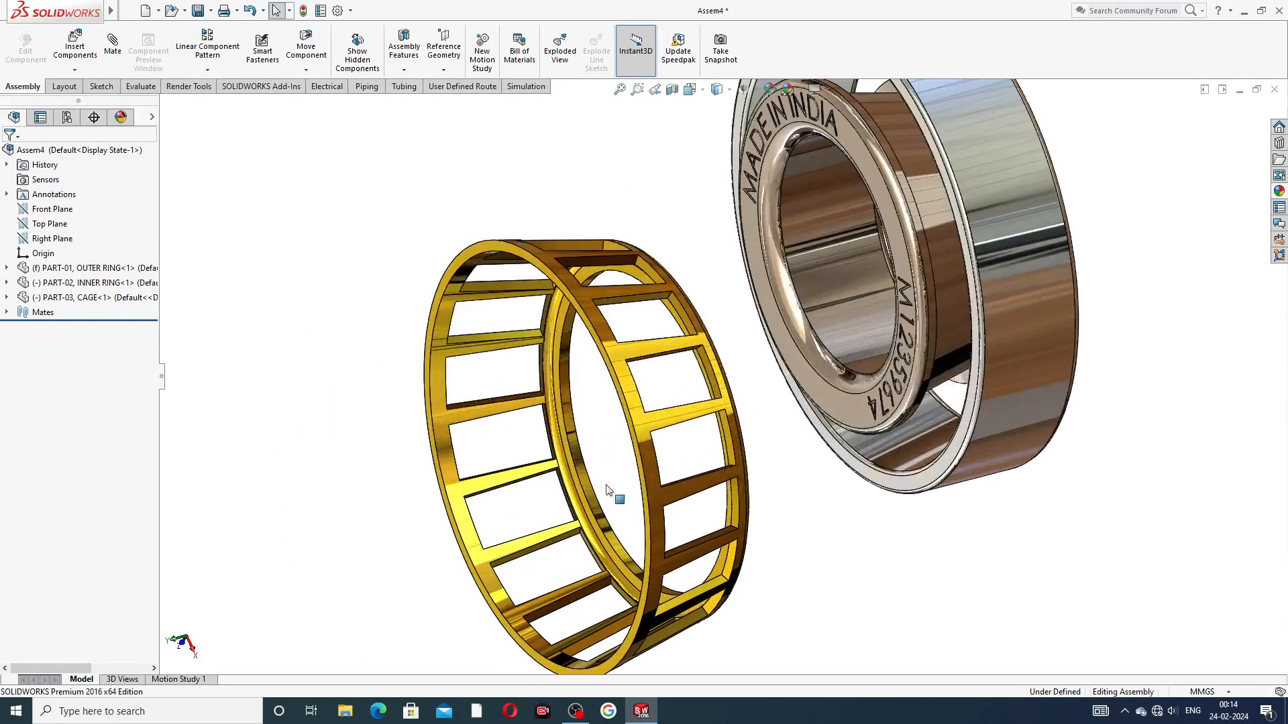
left_click(565, 379)
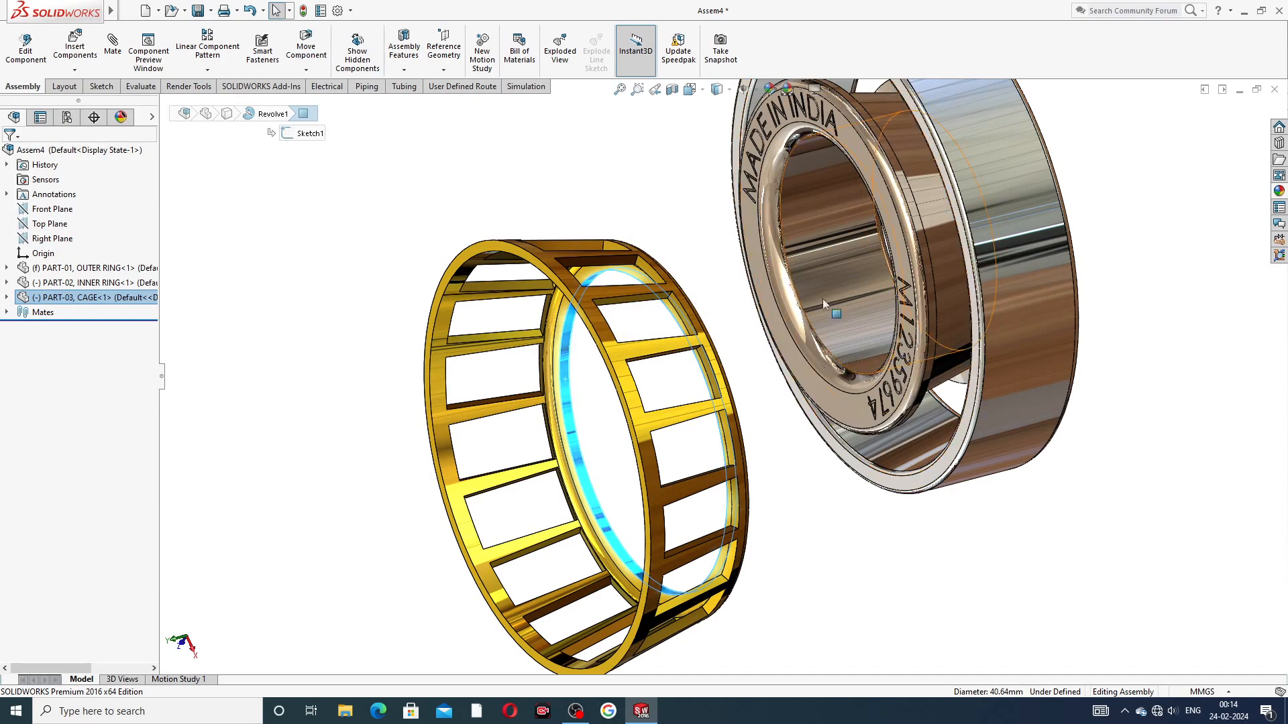
left_click(816, 273)
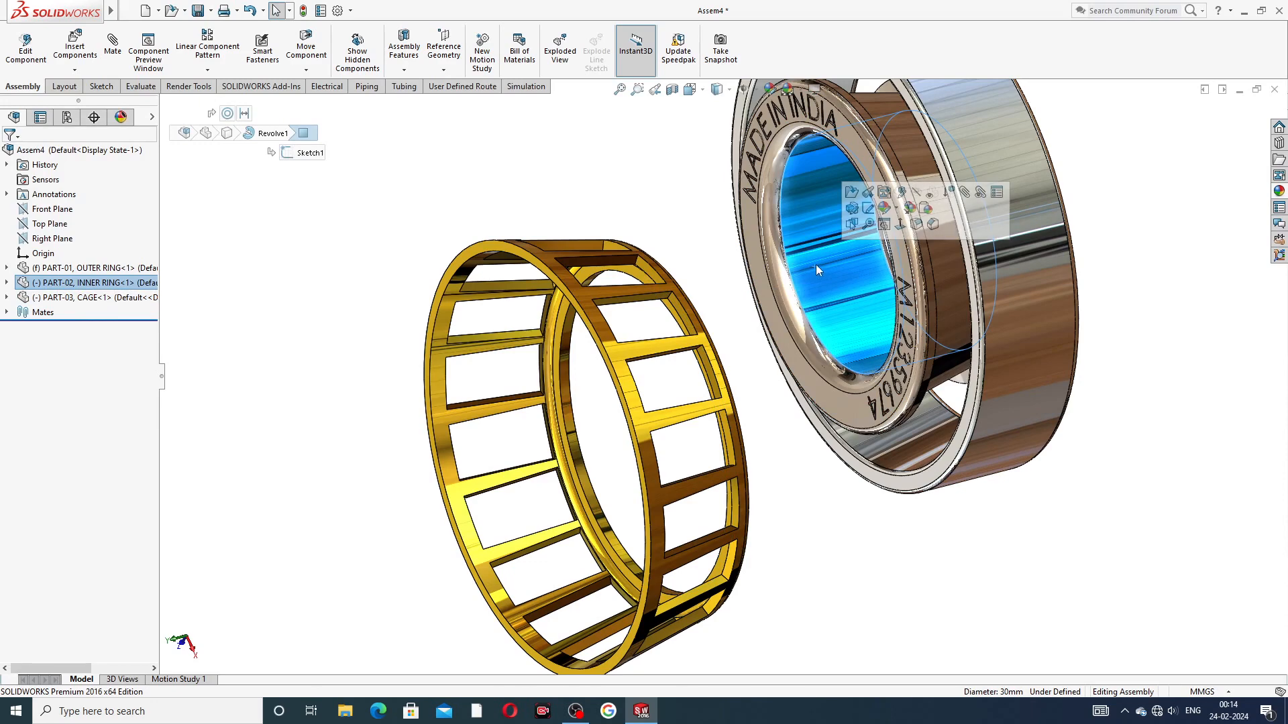
left_click(667, 213)
left_click(112, 47)
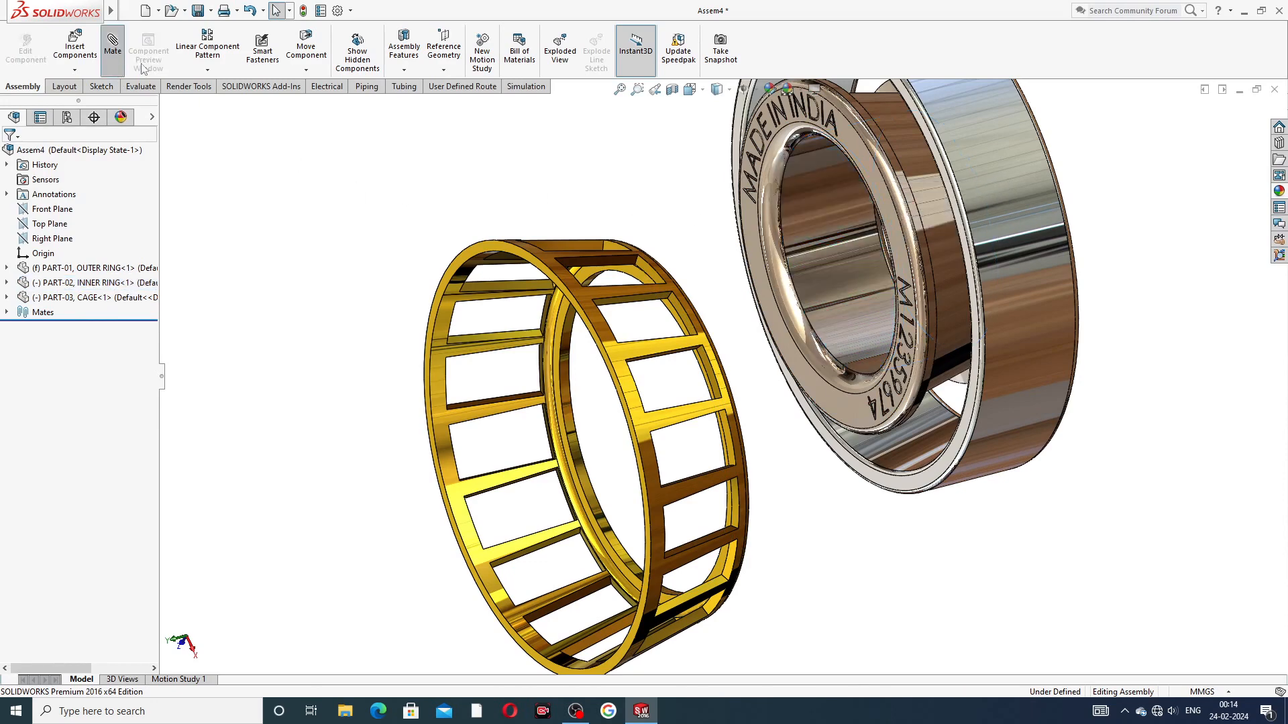
left_click(574, 448)
left_click(837, 291)
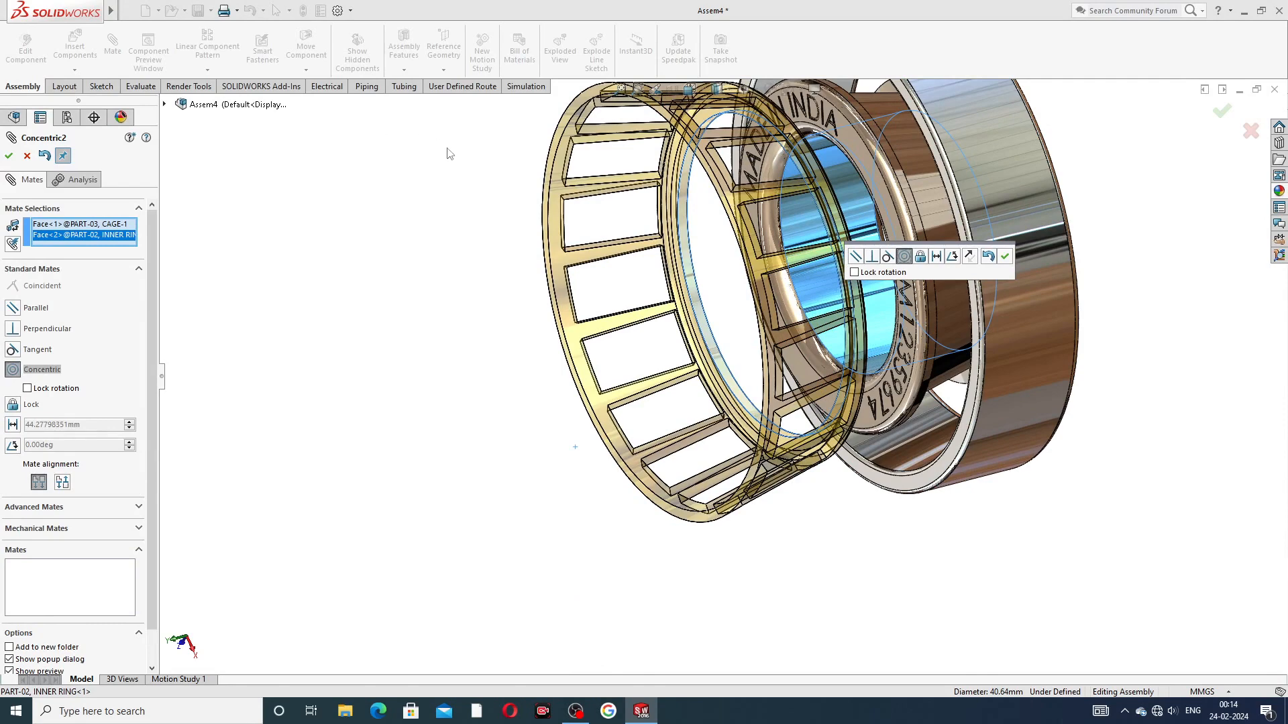
left_click(1004, 256)
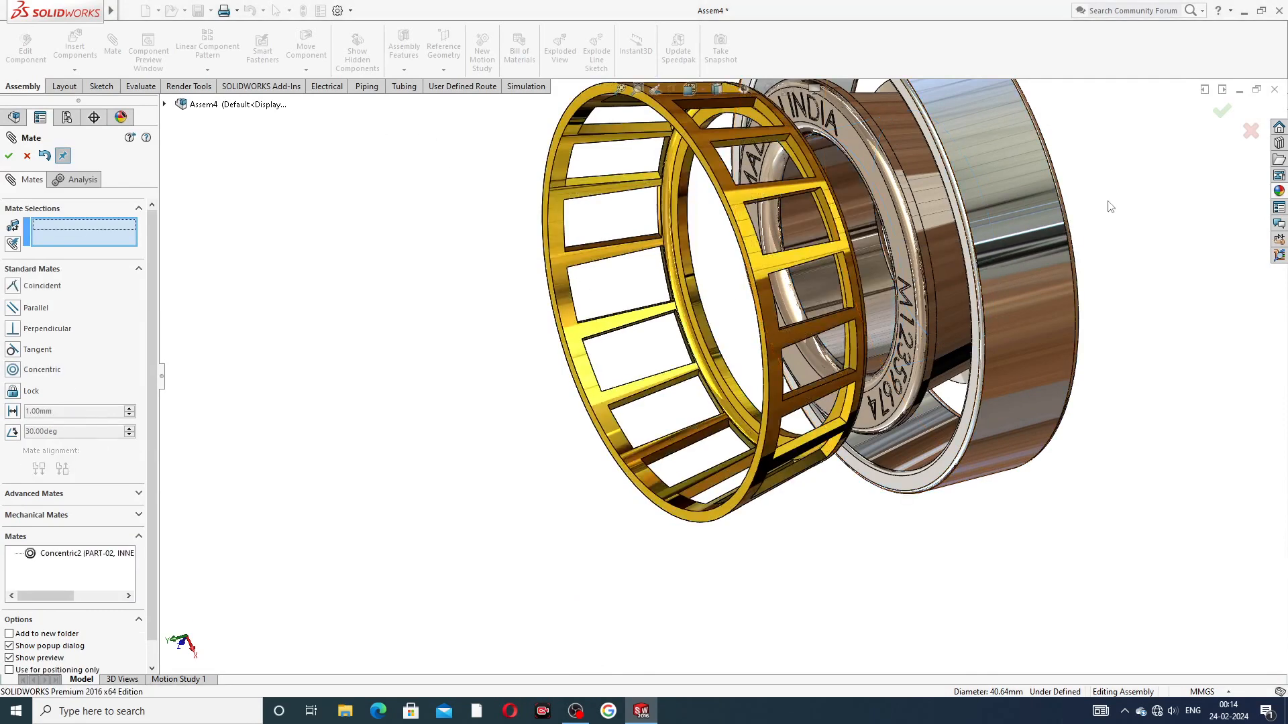
Step: Slide the cage along the shared axis into the gap between the inner and outer rings
scroll(917, 200, "up", 3)
middle_click_drag(917, 200, 776, 240)
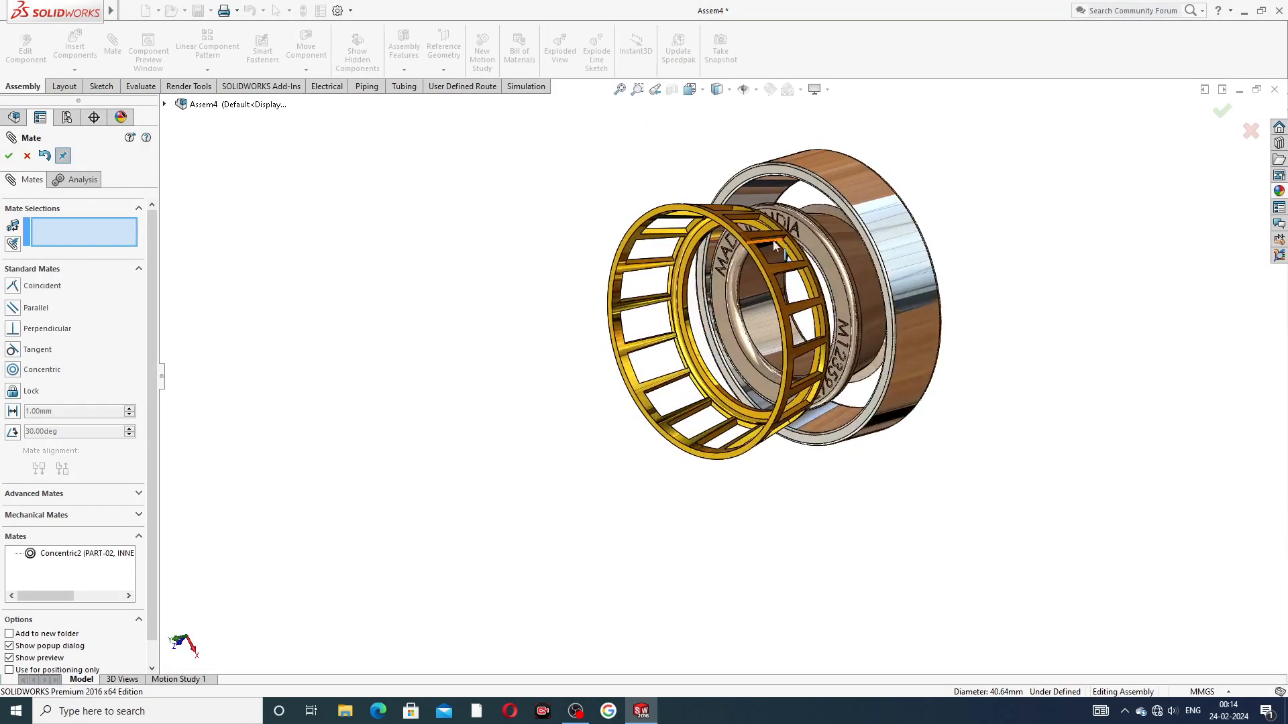
left_click_drag(742, 248, 856, 220)
scroll(852, 161, "down", 5)
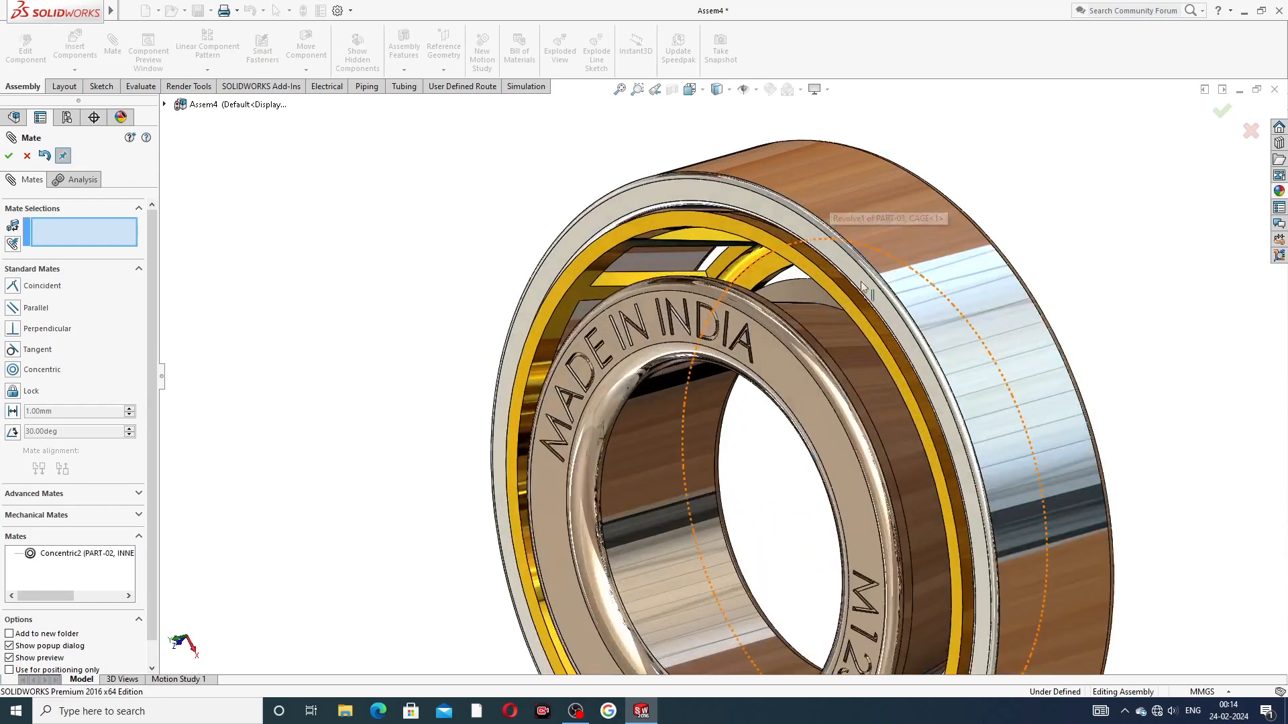
Step: Add a 2.15 mm distance mate between the cage's end face and the outer ring's adjacent end face, and finish mating
left_click(787, 251)
left_click(804, 231)
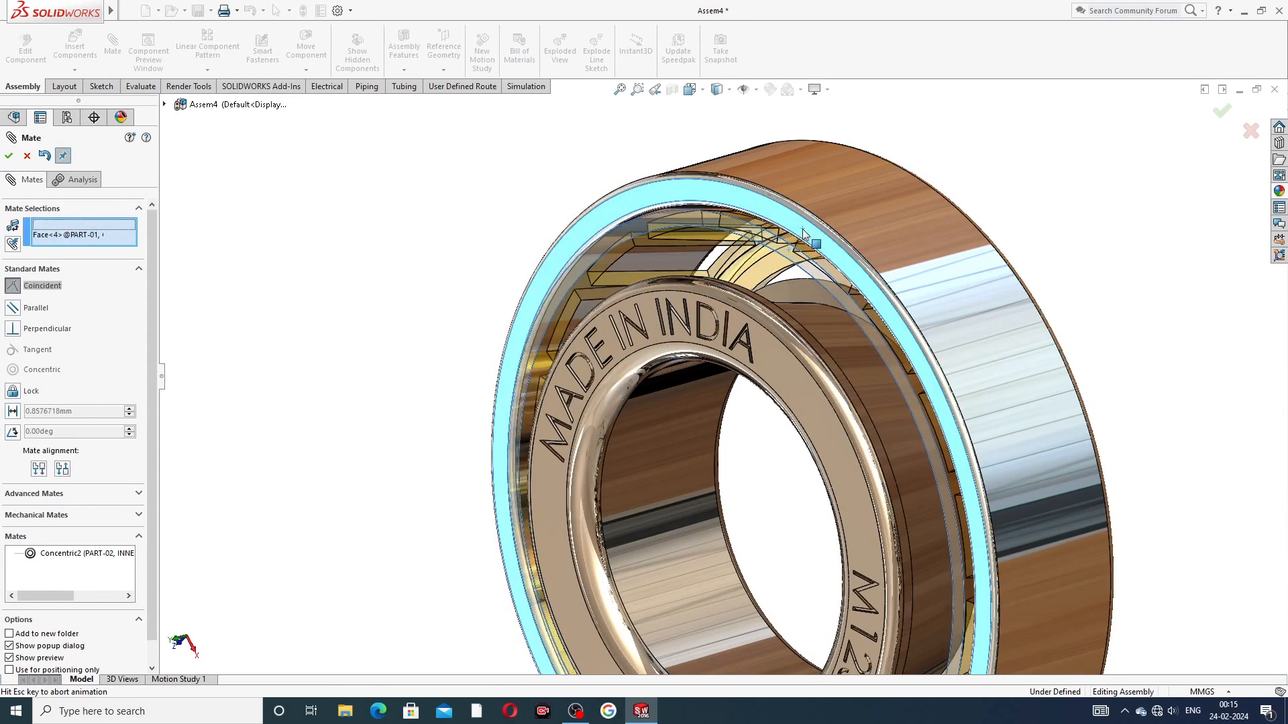
left_click(885, 199)
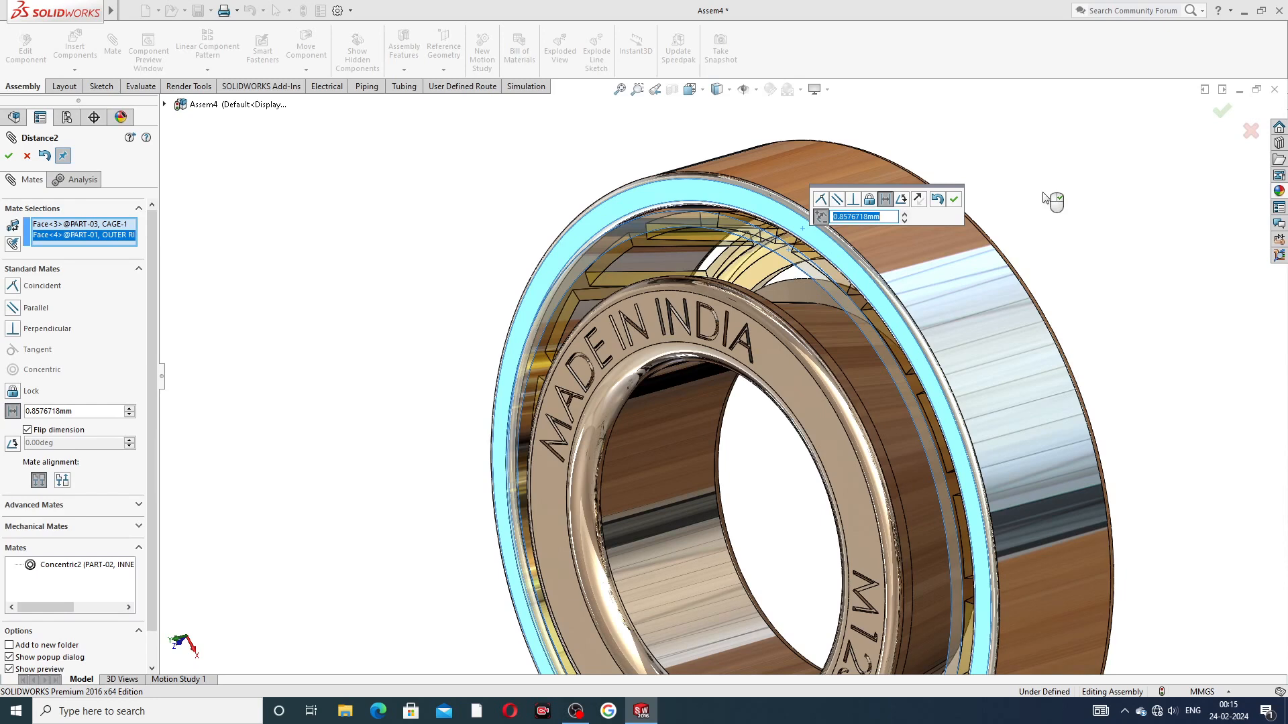
type("2.15")
key("Return")
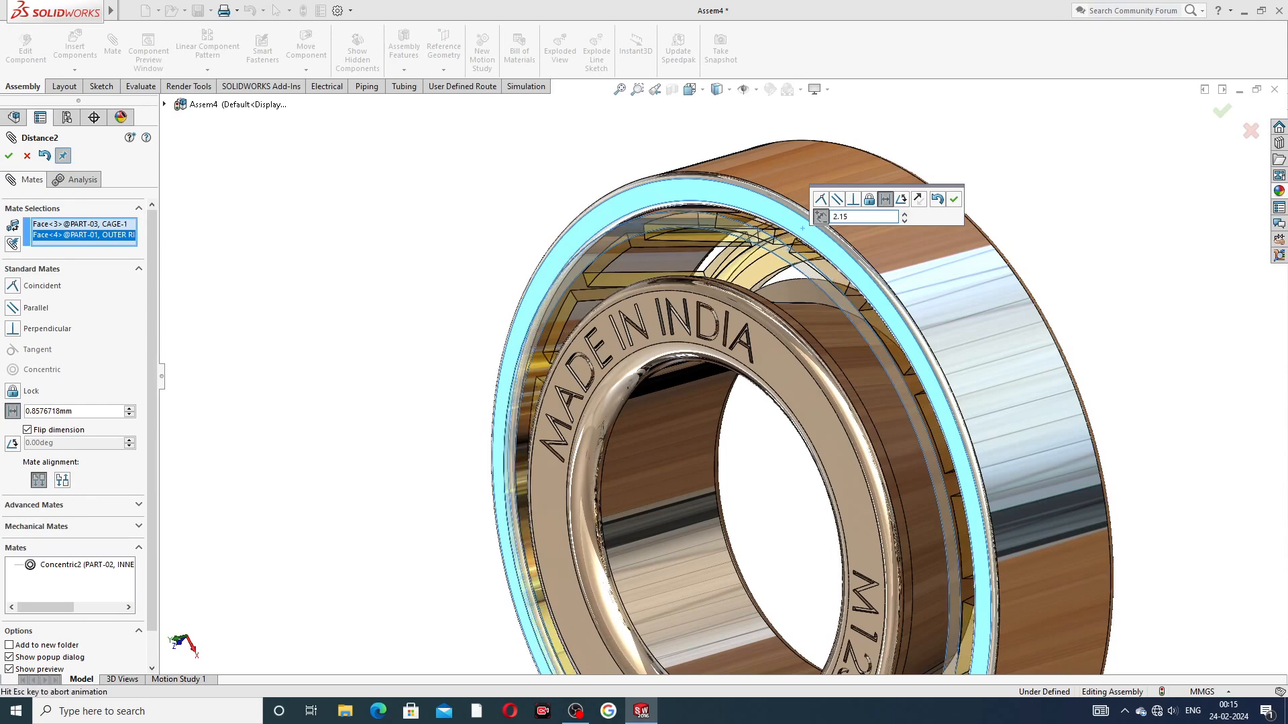
left_click(955, 200)
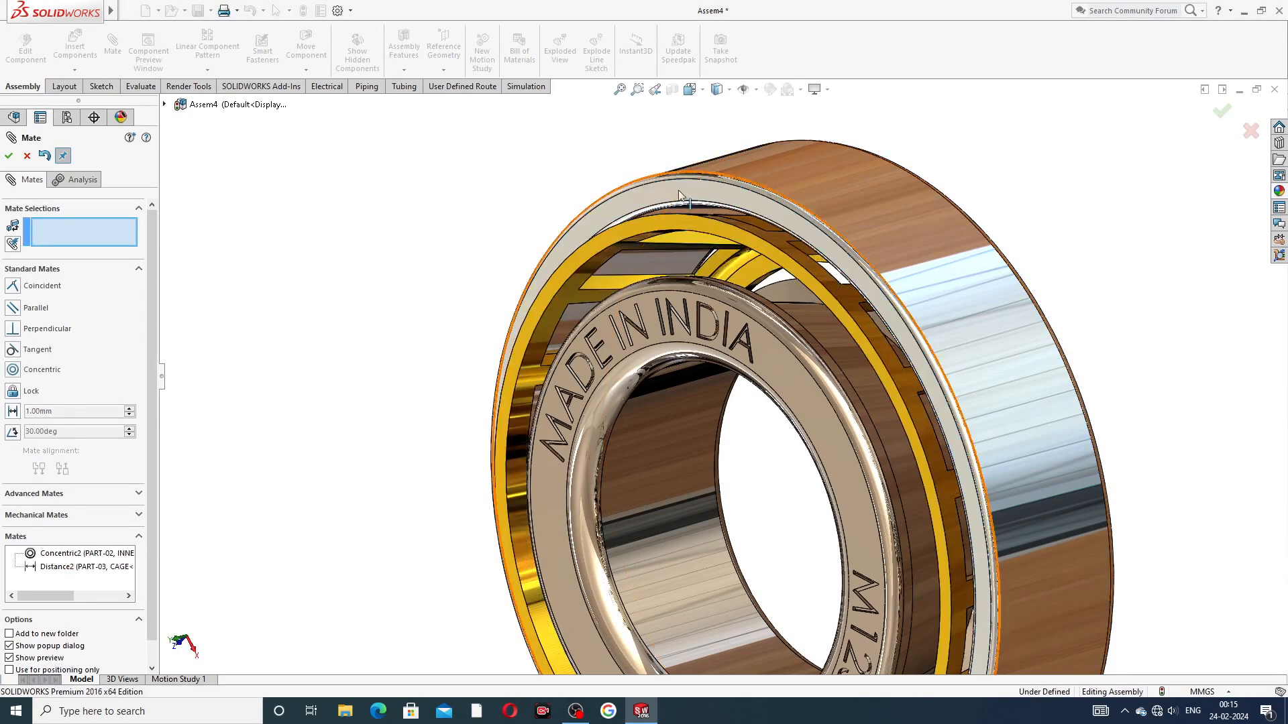
left_click(28, 157)
Step: Turn the cage between the two rings to check its free rotation
middle_click_drag(1041, 245, 879, 331)
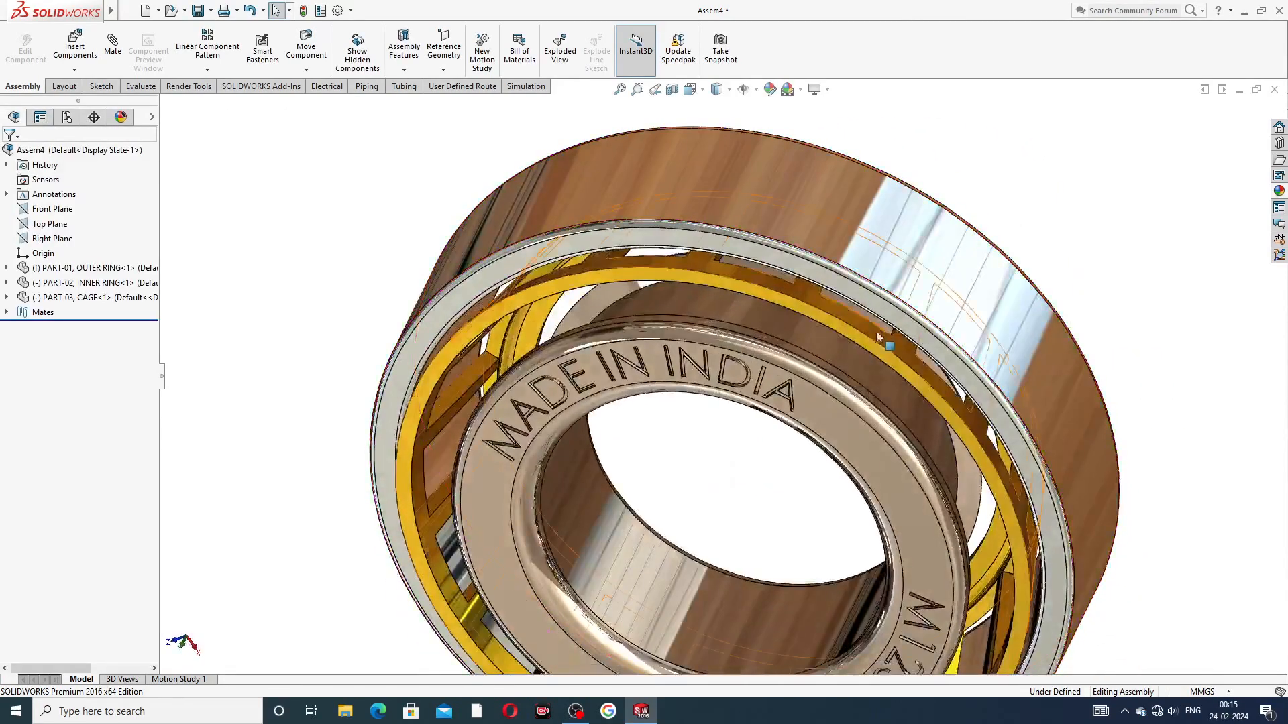
left_click_drag(777, 312, 899, 372)
left_click(1075, 207)
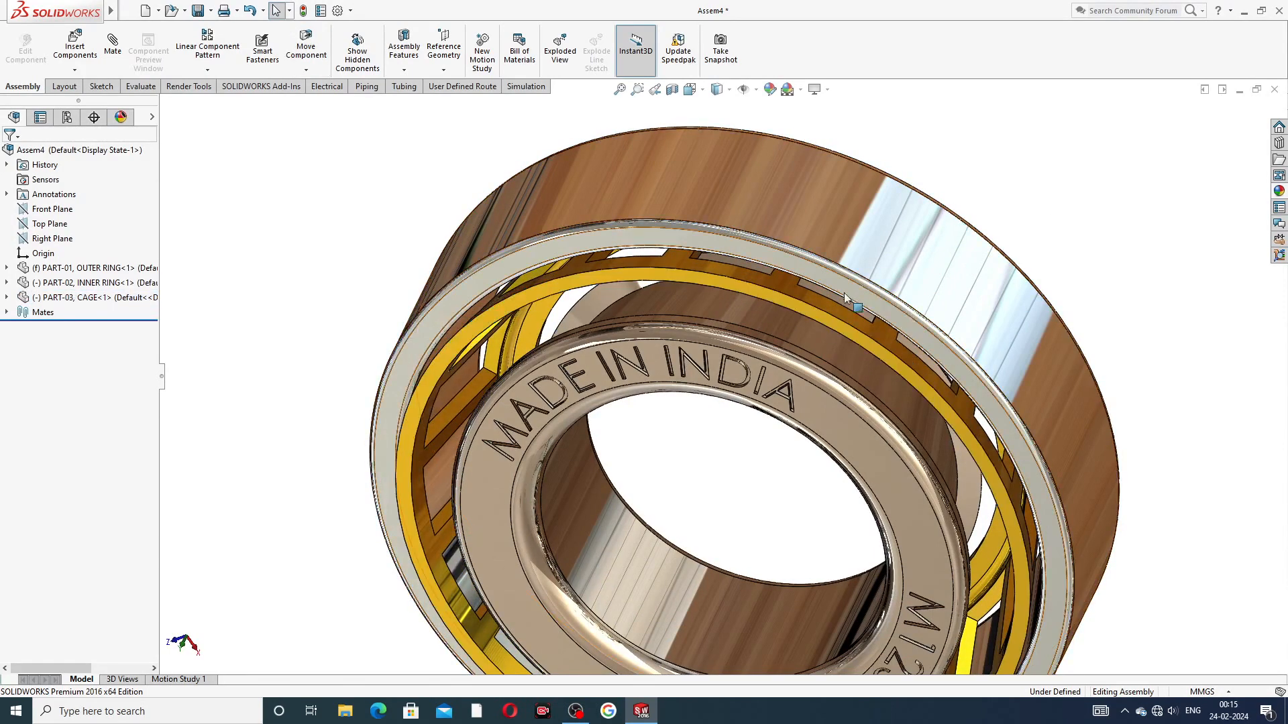
Step: Hide the outer ring to expose the cage and inner ring
mouse_move(905, 259)
middle_mouse_down()
mouse_move(874, 230)
mouse_move(898, 248)
middle_mouse_up()
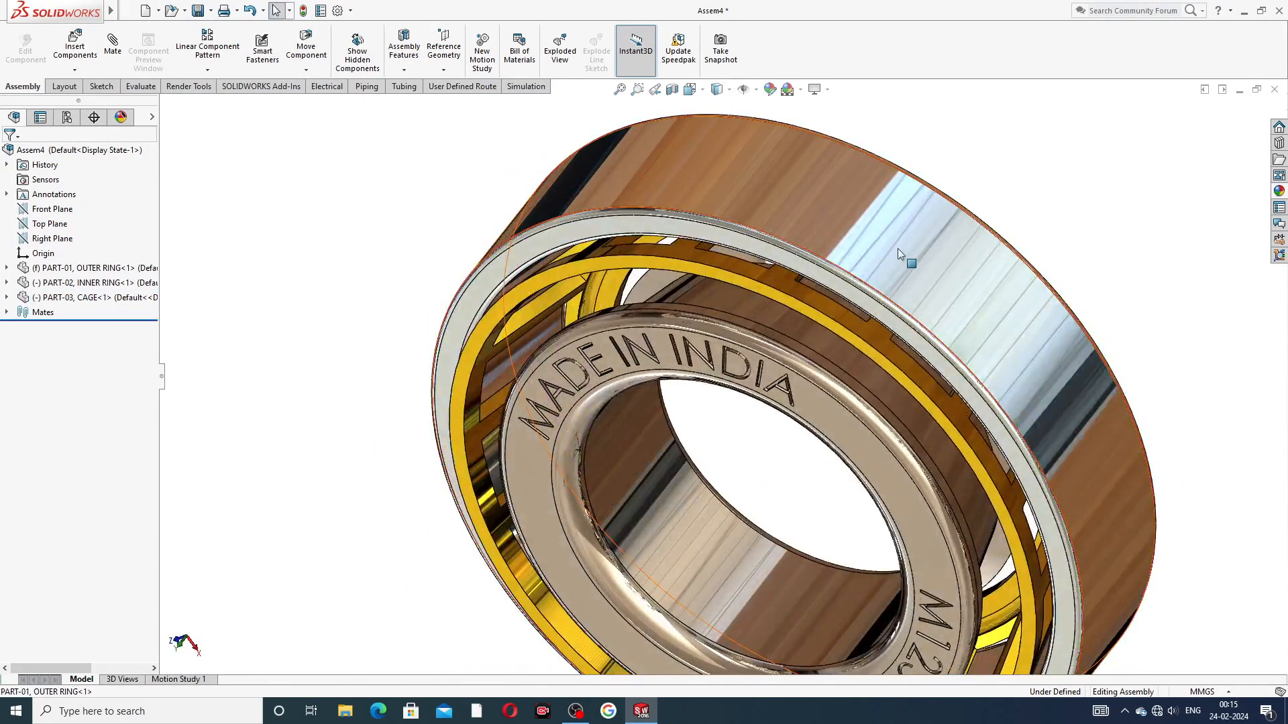
left_click(897, 248)
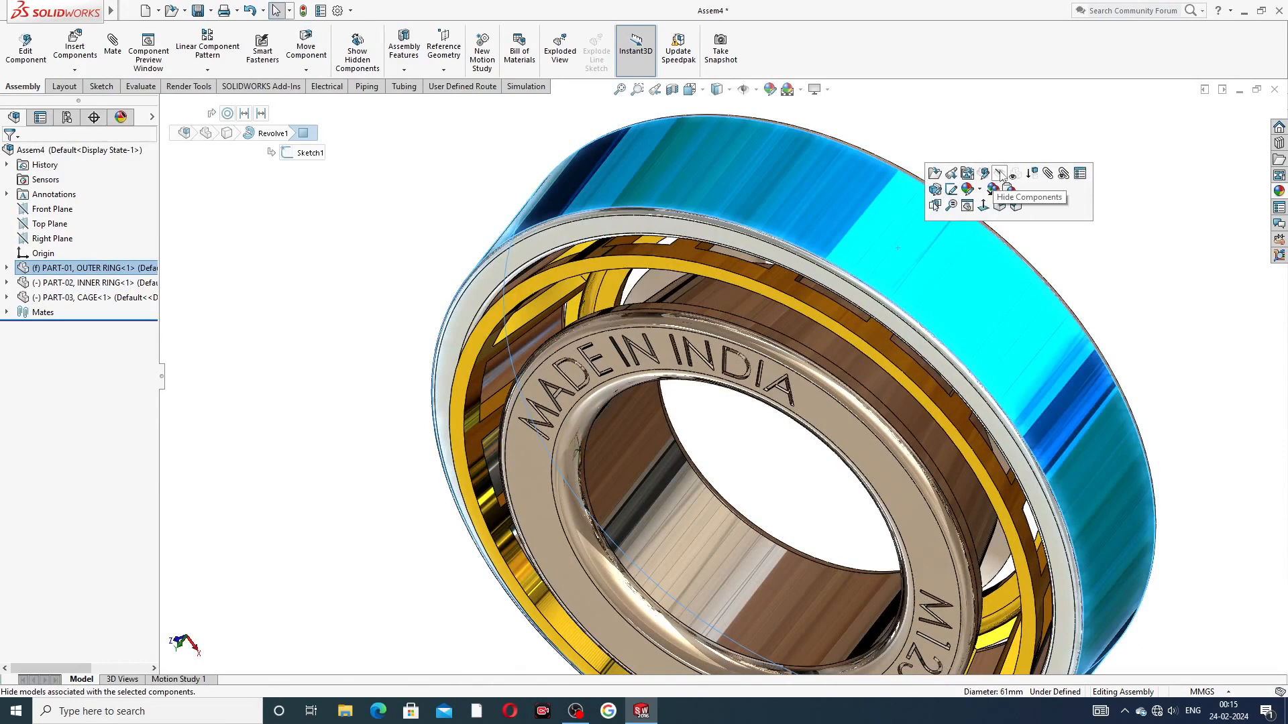
left_click(1000, 174)
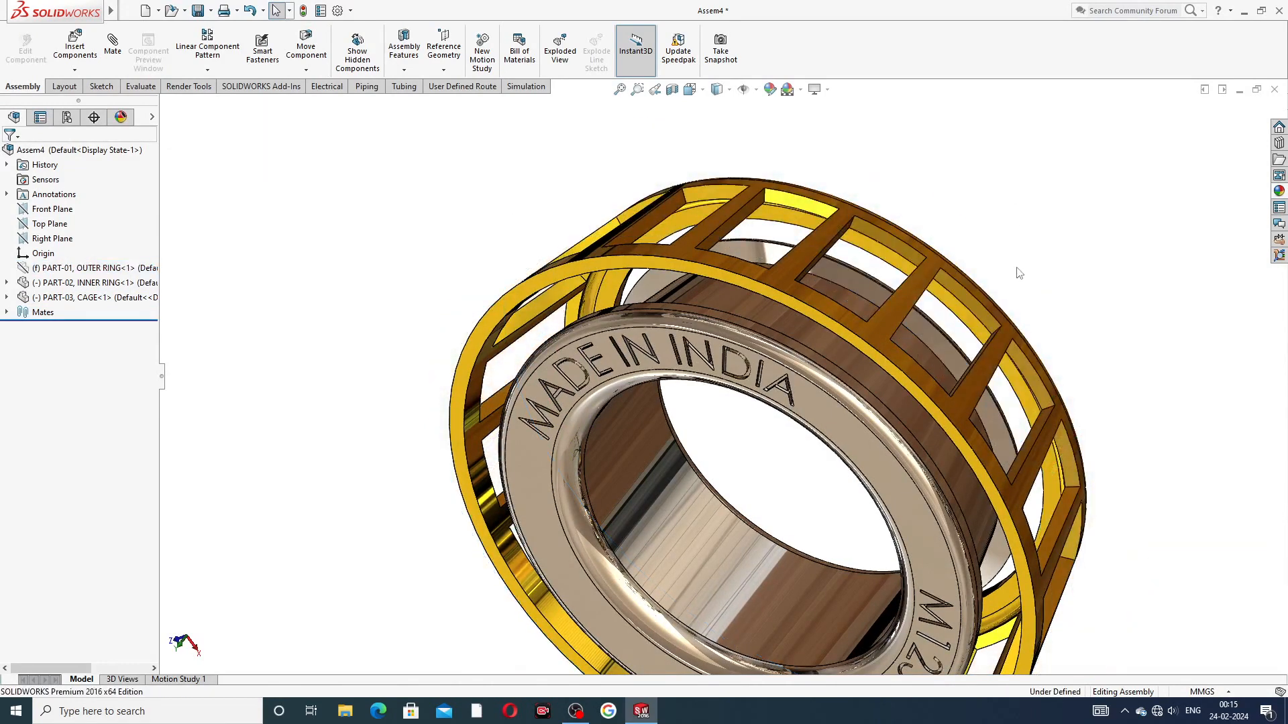
Step: Turn the cage around the inner ring and examine its pockets and clearance from several sides
scroll(1021, 283, "up", 2)
mouse_move(1021, 282)
middle_mouse_down()
mouse_move(932, 241)
mouse_move(1008, 278)
middle_mouse_up()
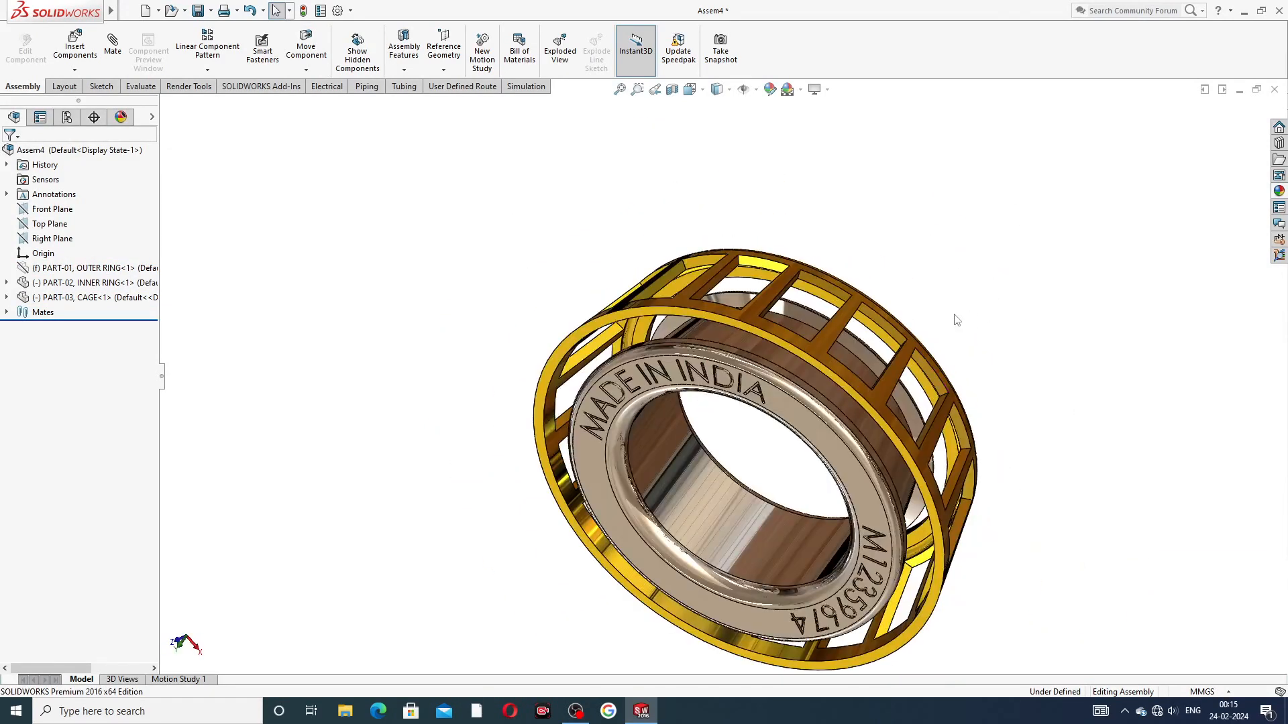
left_click_drag(809, 352, 826, 399)
left_click(1070, 327)
middle_click_drag(888, 468, 934, 530)
scroll(763, 504, "up", 4)
scroll(757, 469, "down", 3)
scroll(760, 314, "down", 1)
scroll(758, 311, "down", 1)
scroll(742, 385, "up", 2)
scroll(717, 512, "down", 1)
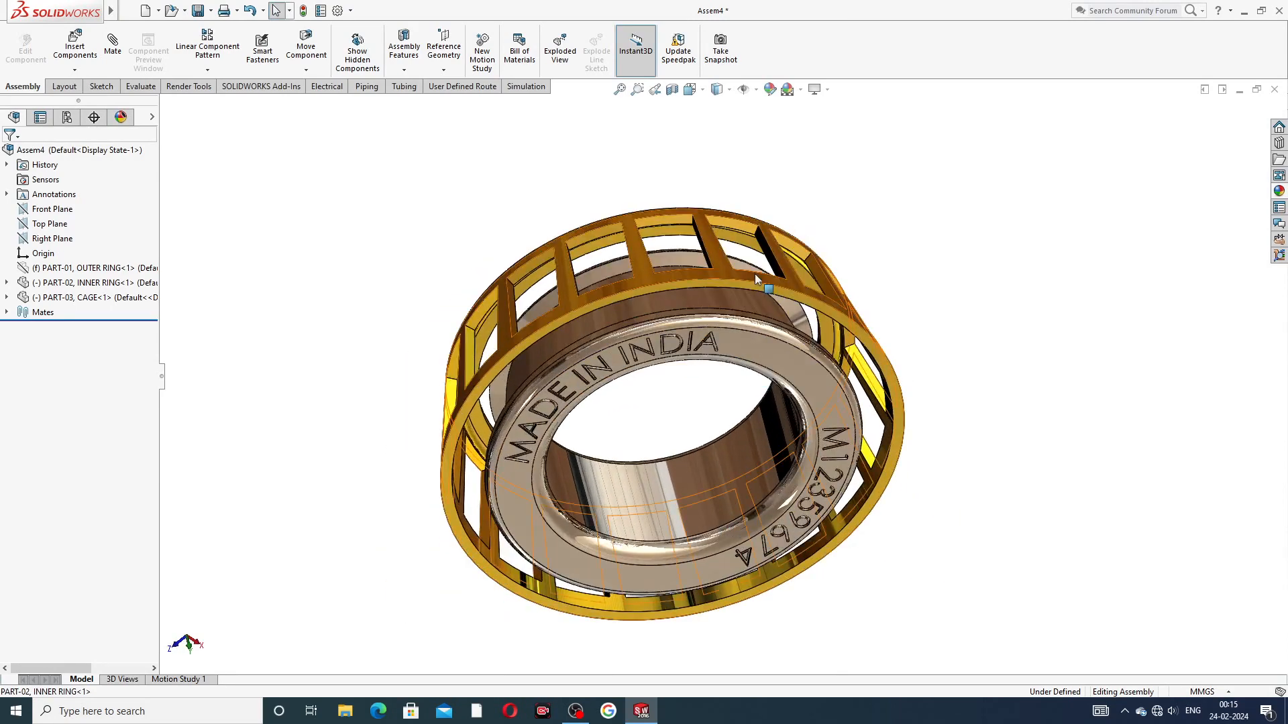
left_click_drag(755, 277, 532, 307)
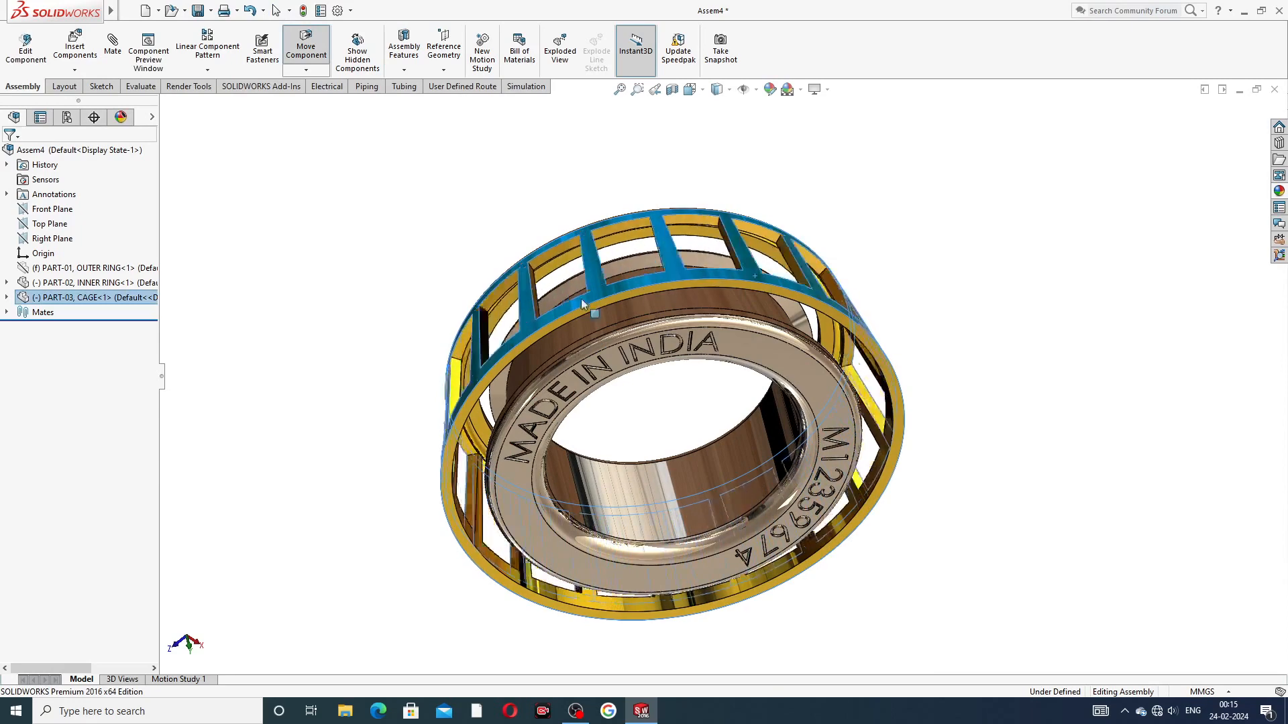
left_click(871, 214)
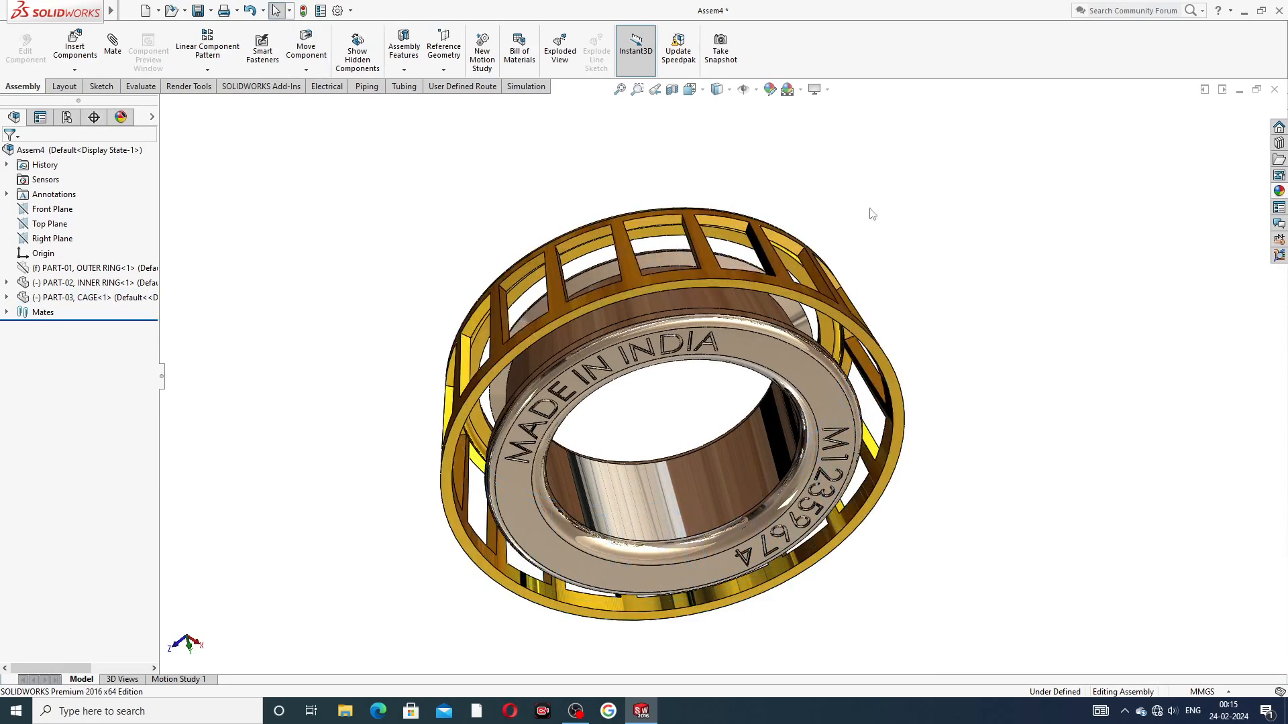
Step: Insert PART-04, ROLLER into the assembly and place it beside the cage
left_click(75, 50)
left_click(76, 387)
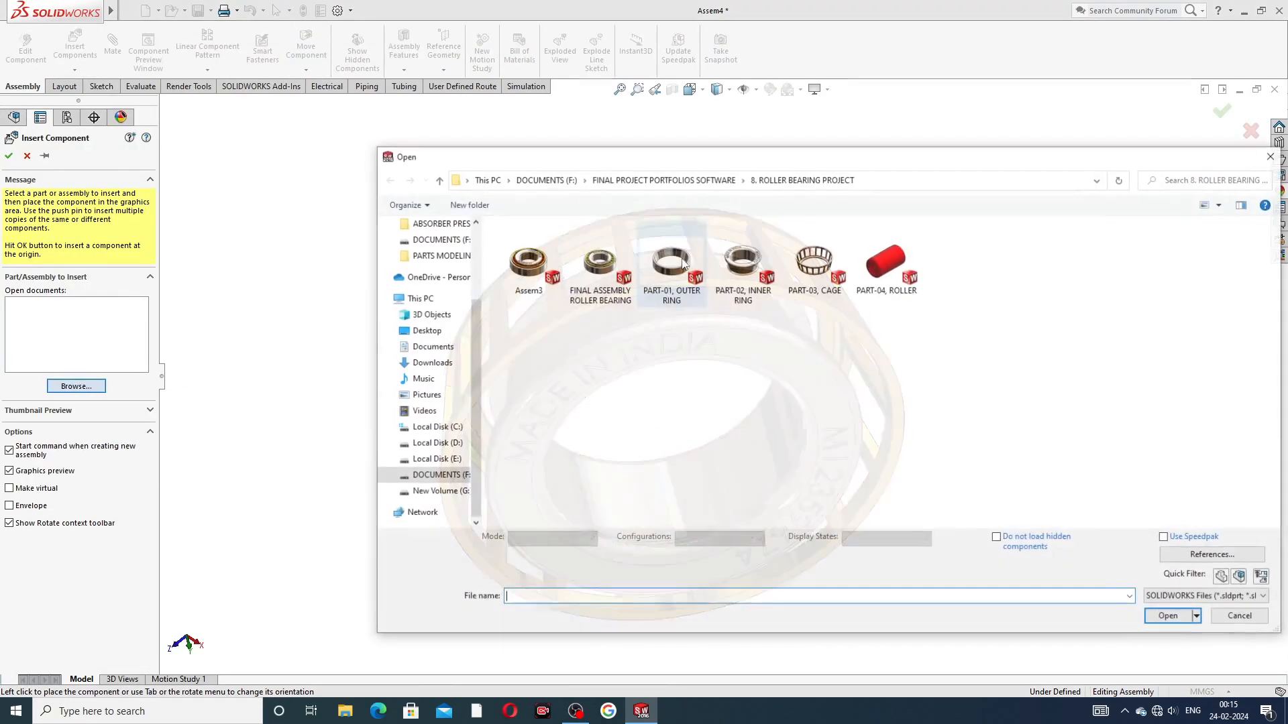
double_click(897, 277)
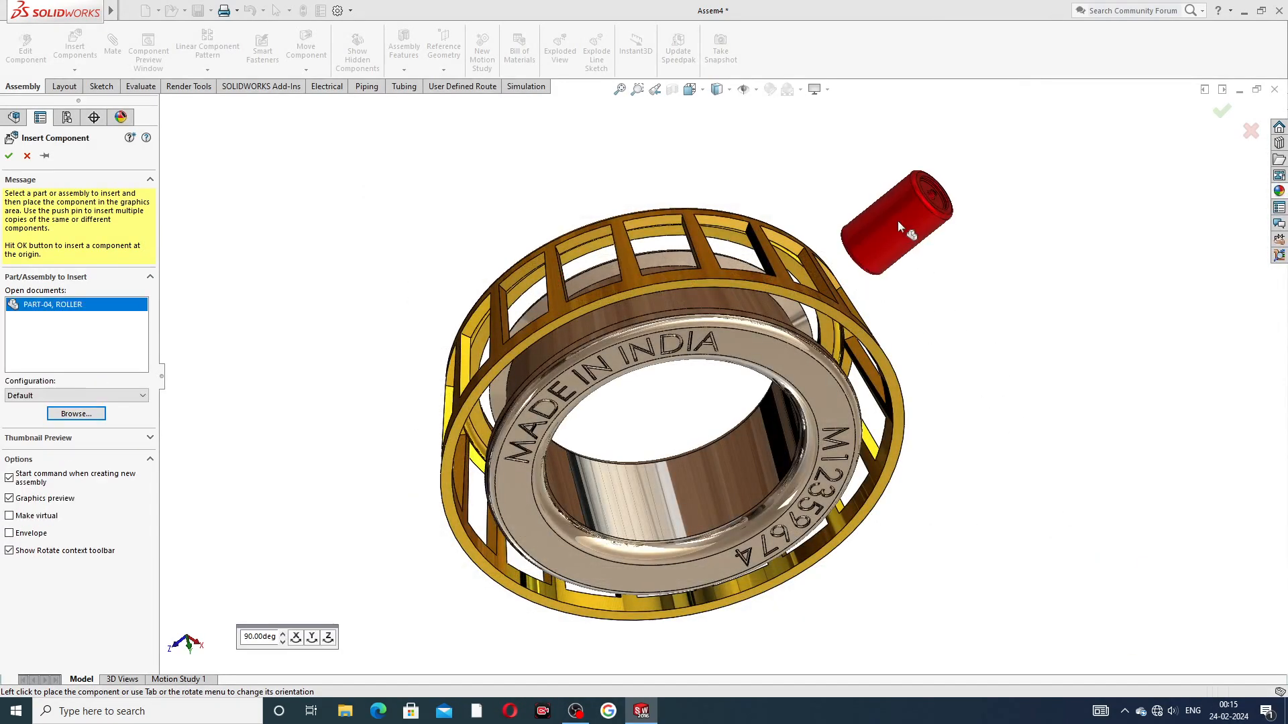
left_click(892, 212)
Step: Rotate the roller roughly in line with the cage's bars and position it just outside a cage pocket
middle_click_drag(986, 264, 672, 165)
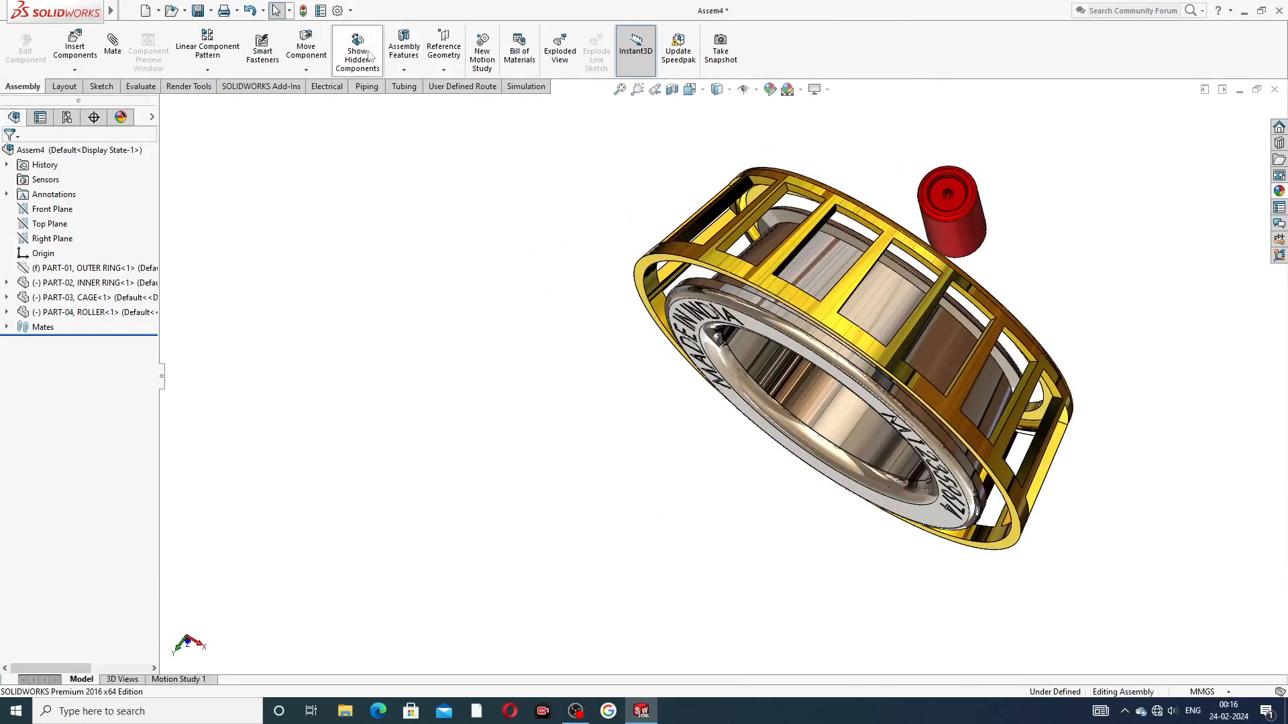
left_click(306, 69)
left_click(339, 101)
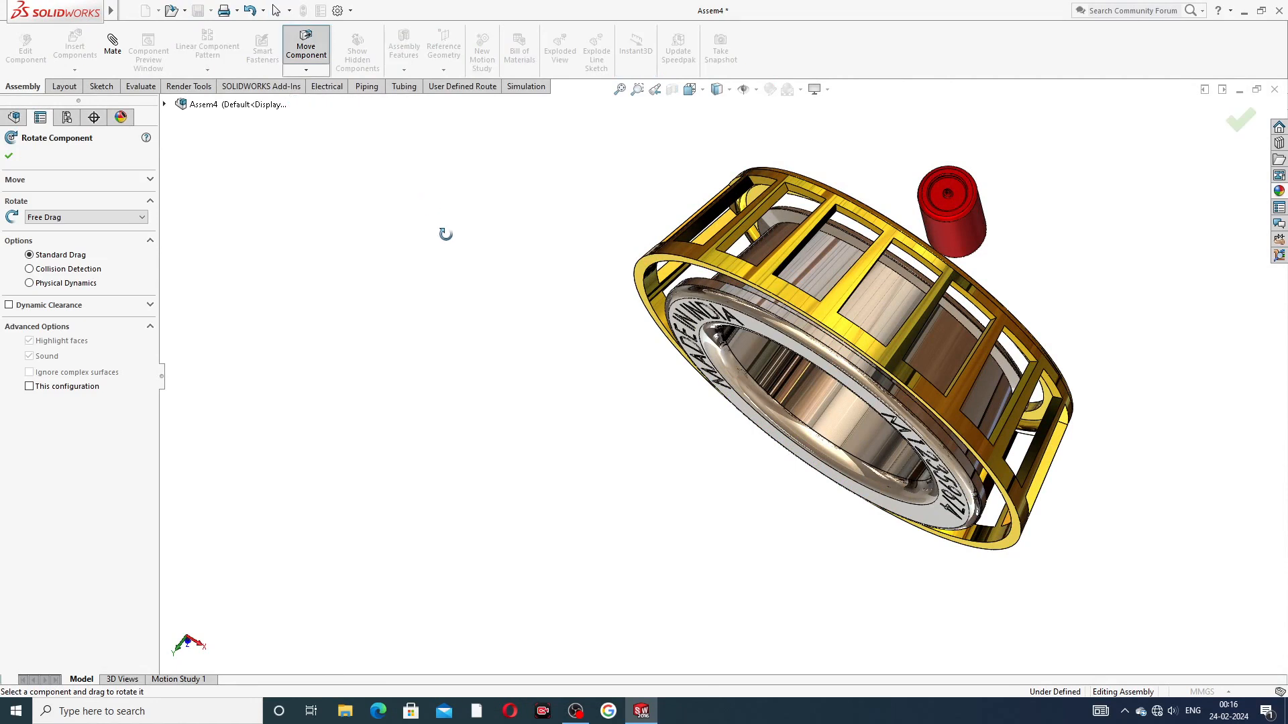
mouse_move(969, 180)
middle_mouse_down()
mouse_move(914, 144)
mouse_move(978, 142)
mouse_move(968, 201)
middle_mouse_up()
left_click_drag(968, 202, 896, 287)
right_click(939, 179)
left_click(993, 185)
left_click(1070, 202)
middle_click_drag(1013, 240, 895, 248)
middle_click_drag(943, 275, 1008, 251)
left_click_drag(927, 255, 970, 208)
left_click(1022, 249)
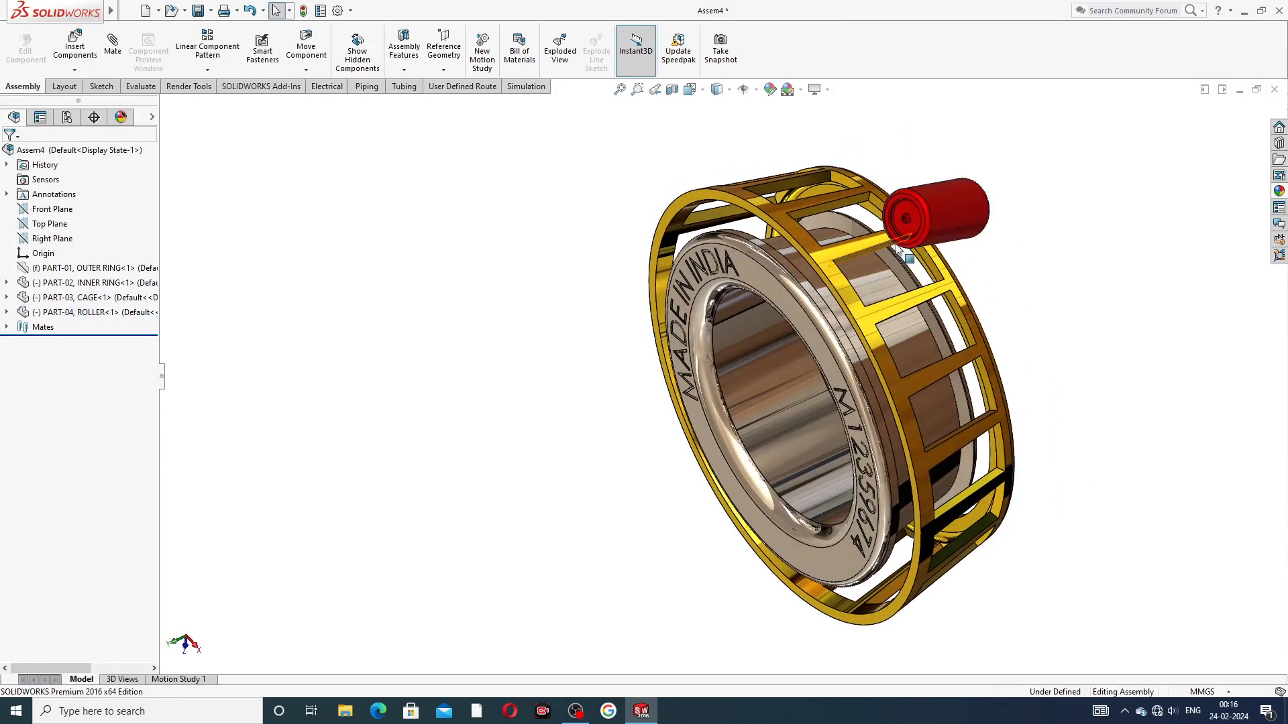
Step: Add a centered width mate between the two end faces of a cage pocket and the roller's two end faces
scroll(903, 243, "down", 4)
left_click(121, 53)
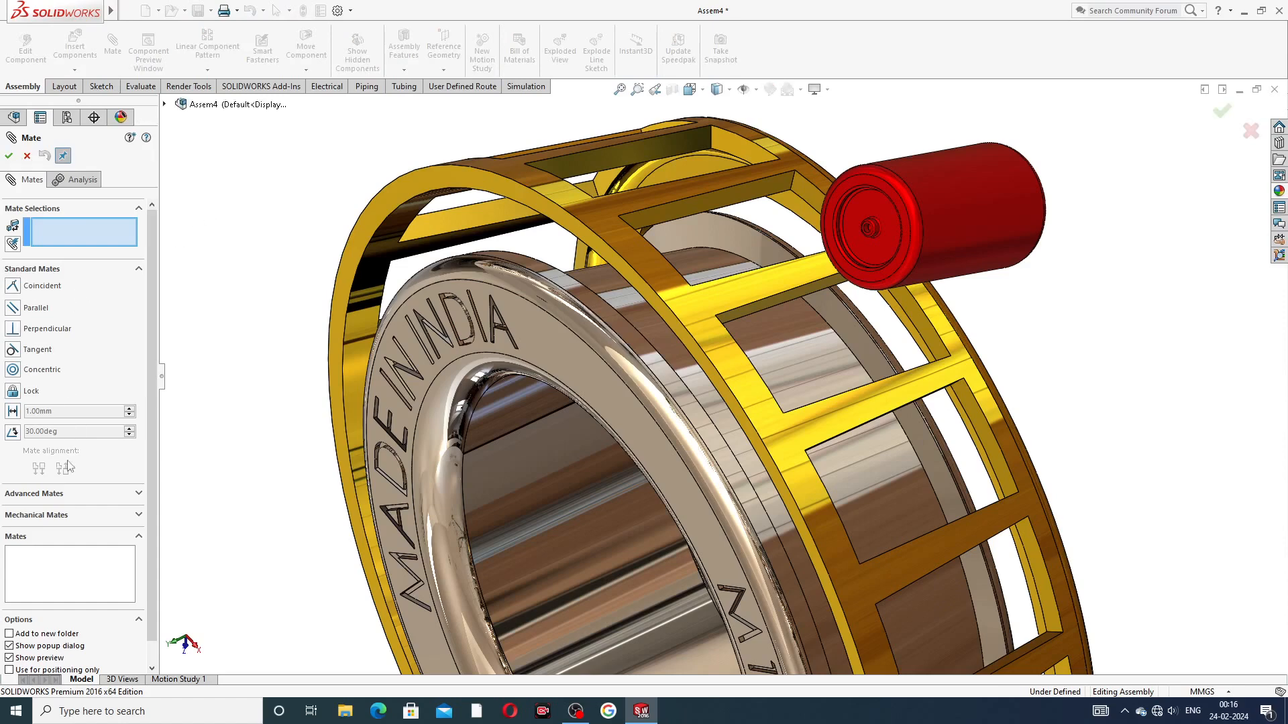
left_click(40, 494)
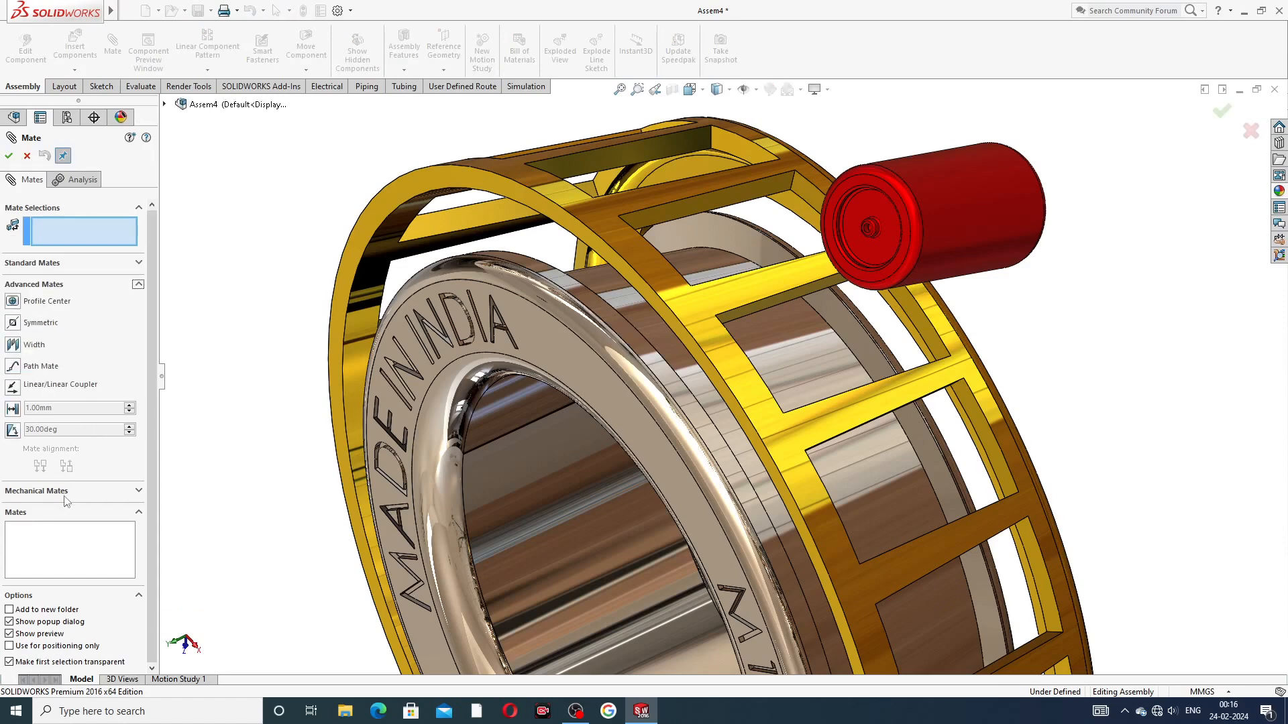
left_click(35, 345)
middle_click_drag(1006, 324, 822, 346)
left_click(907, 312)
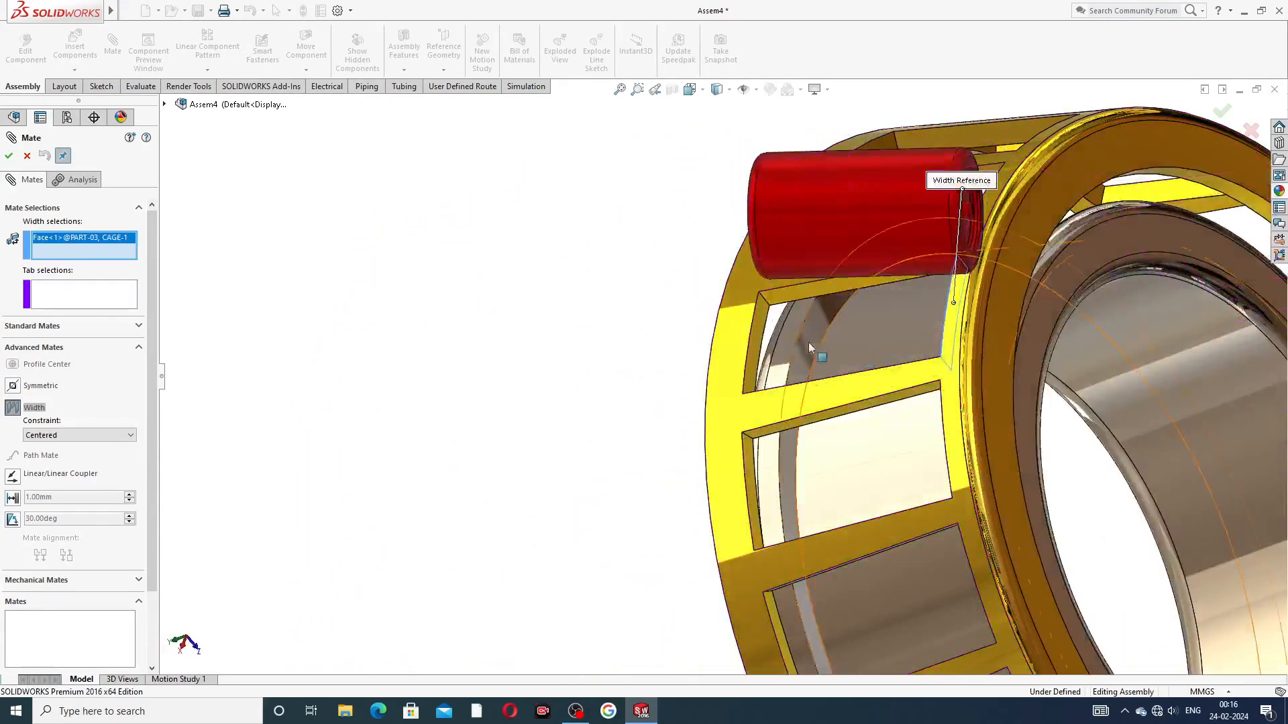
left_click(758, 332)
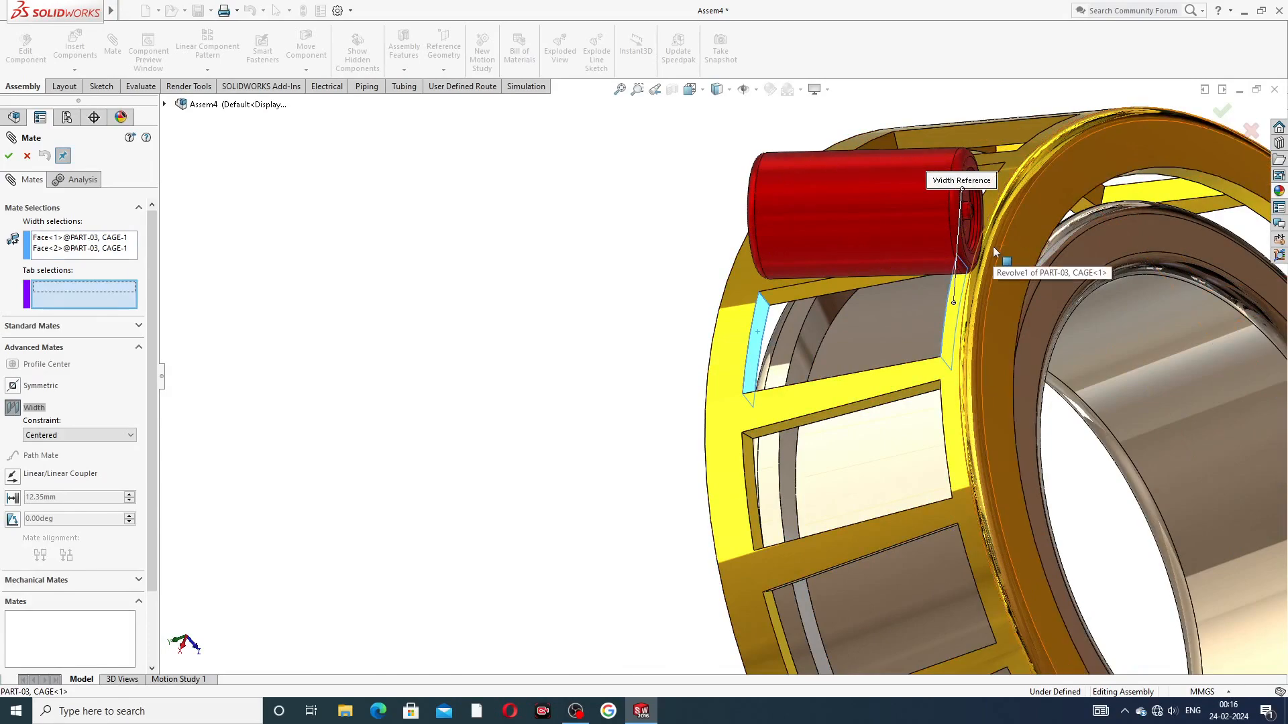
scroll(994, 251, "down", 3)
scroll(982, 234, "down", 2)
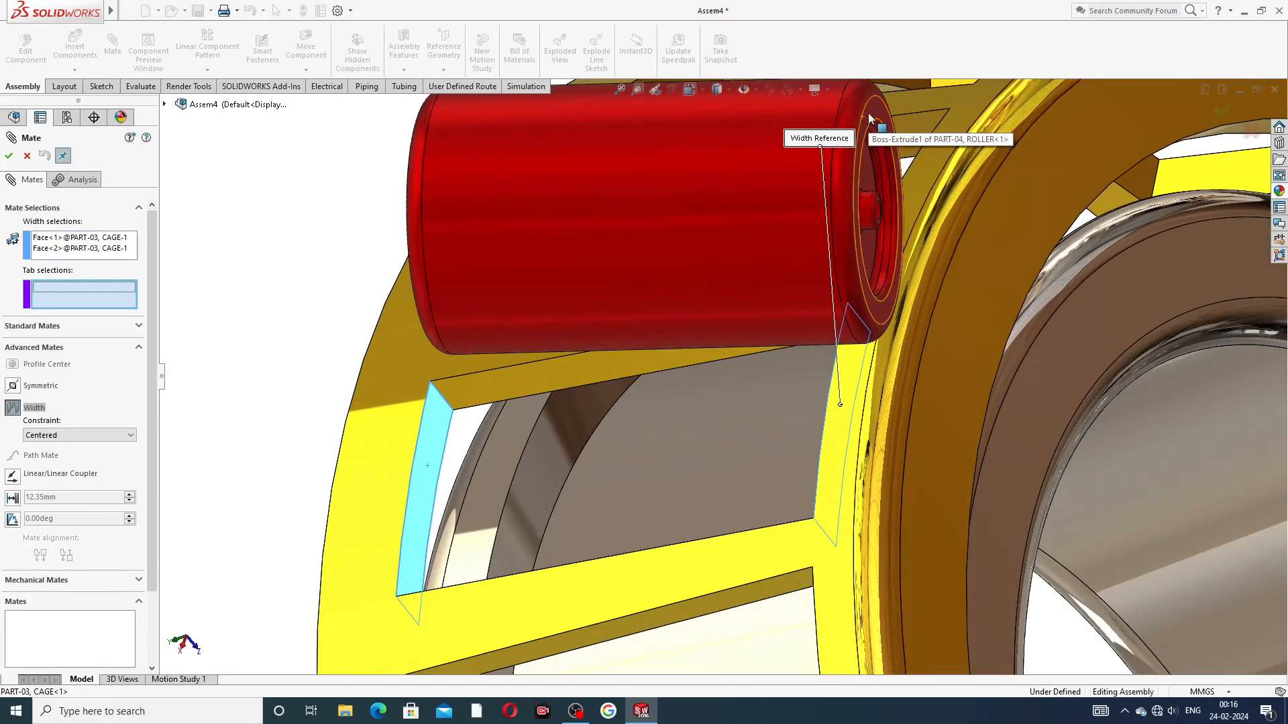
left_click(870, 119)
middle_click_drag(932, 284, 911, 143)
left_click(911, 139)
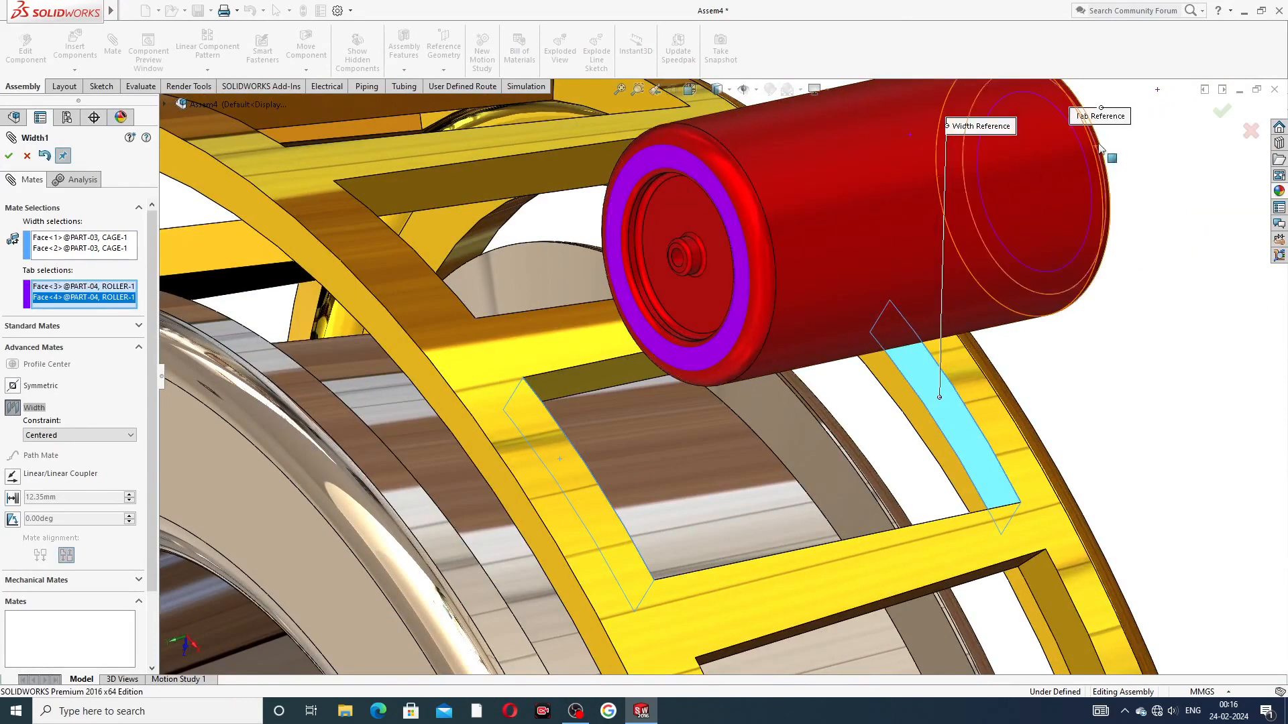
left_click(1223, 112)
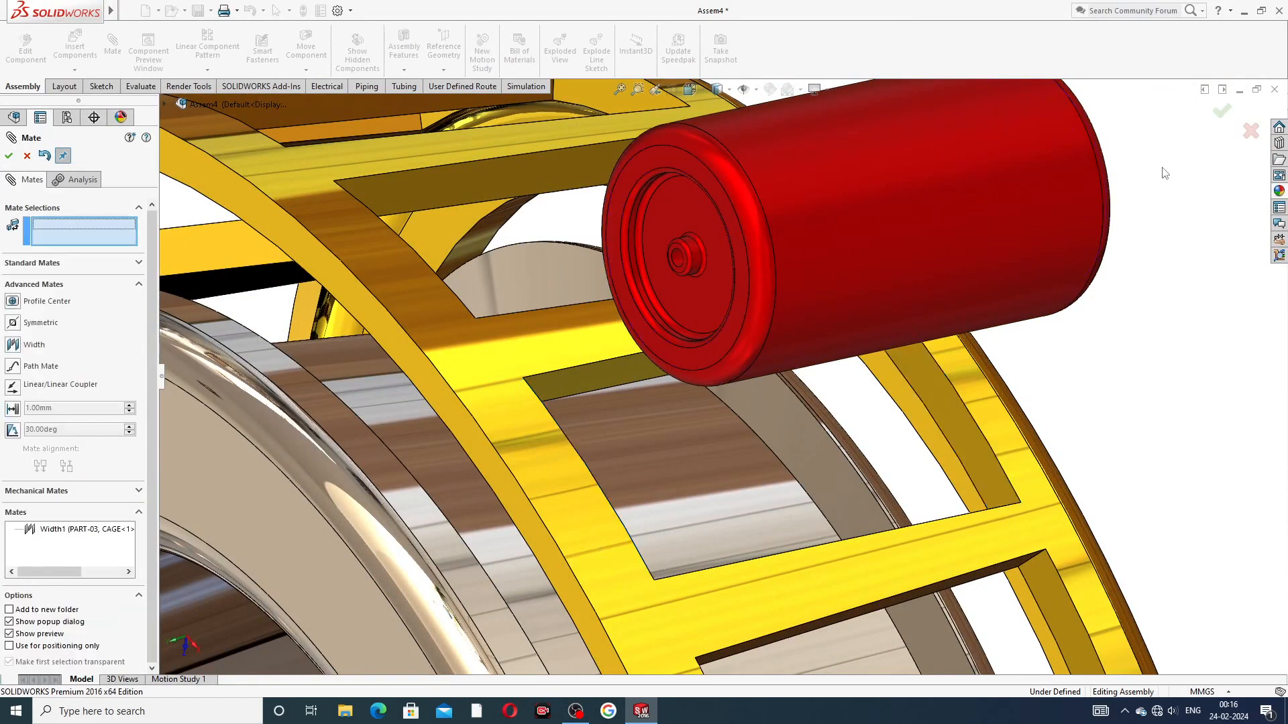
Step: Move the roller down into the cage pocket it is centered on
scroll(1159, 188, "up", 4)
left_click_drag(803, 288, 765, 410)
scroll(825, 392, "down", 3)
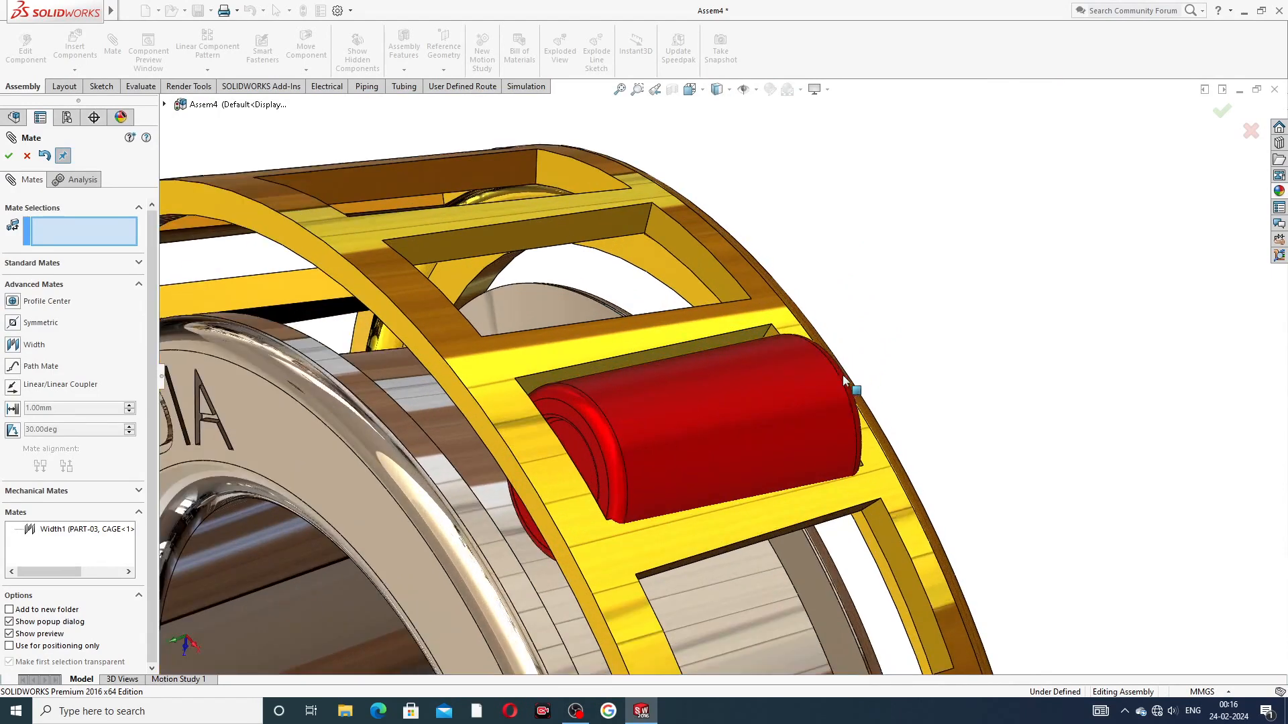
middle_click_drag(812, 404, 764, 405)
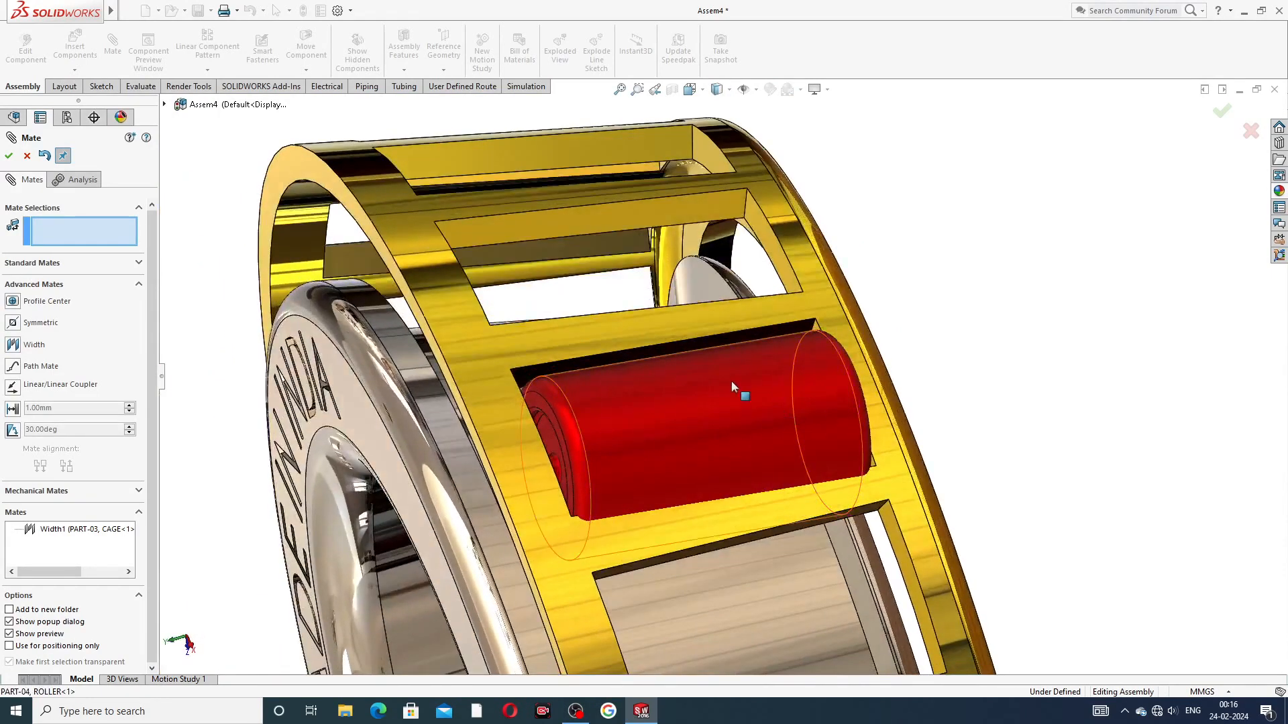
scroll(735, 384, "down", 3)
left_click_drag(753, 374, 756, 389)
left_click(742, 305)
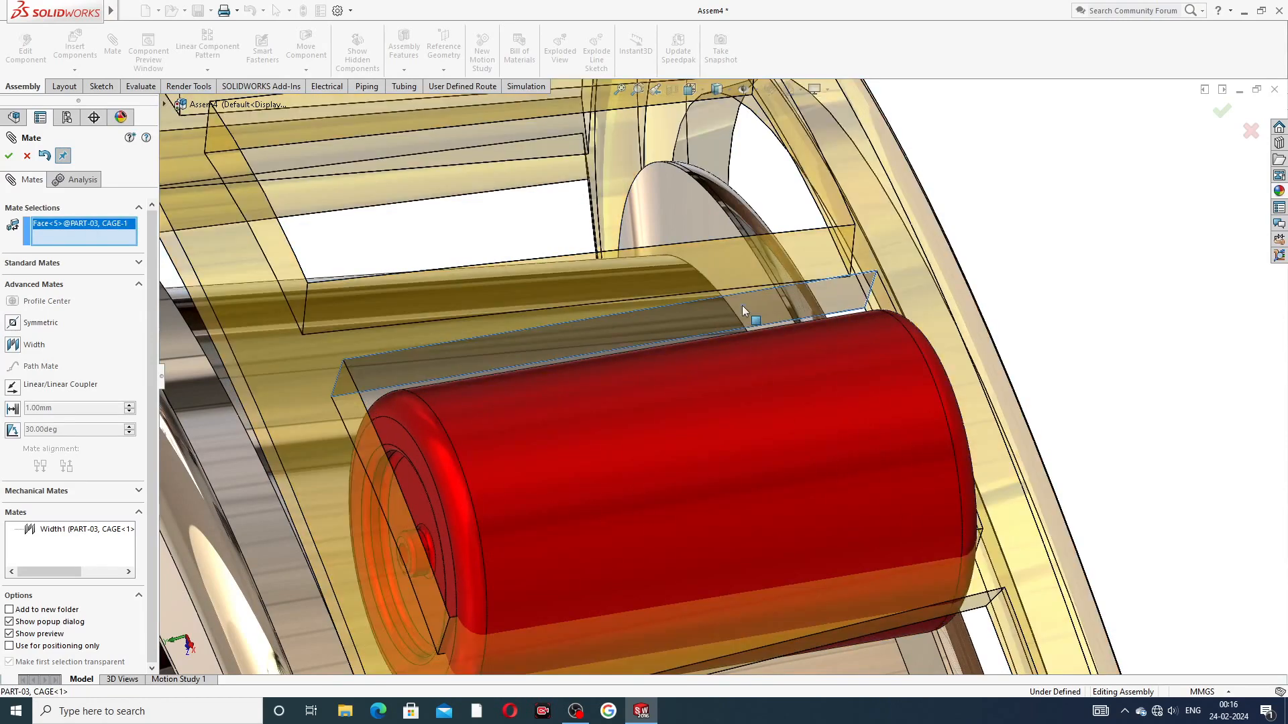
left_click(742, 400)
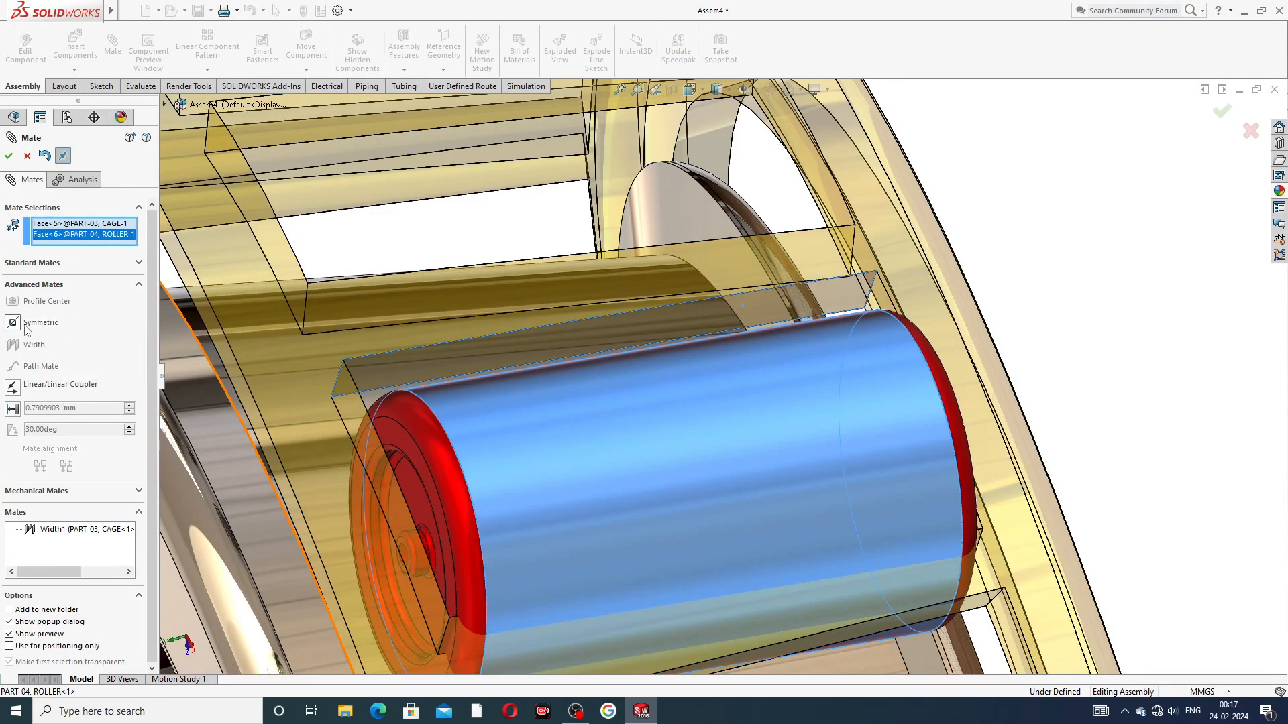
left_click(27, 156)
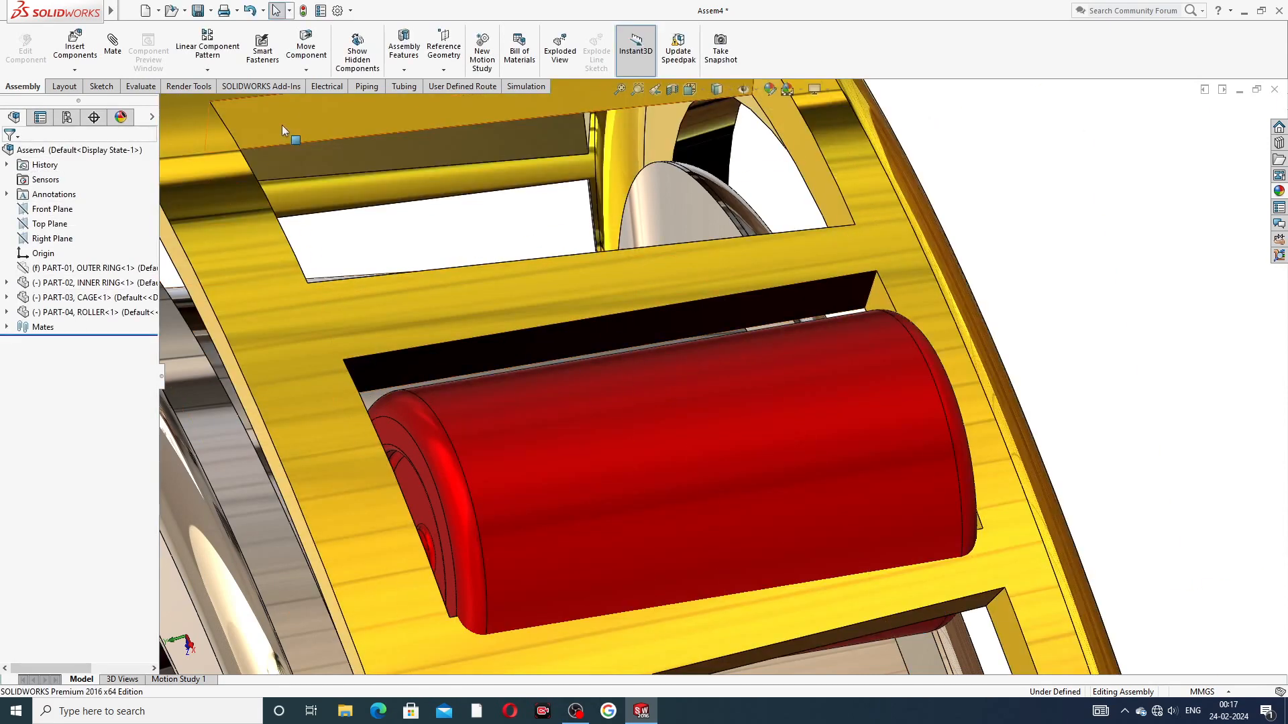
Step: Add a tangent mate between the long side face of the cage pocket and the roller's cylindrical face
left_click(113, 45)
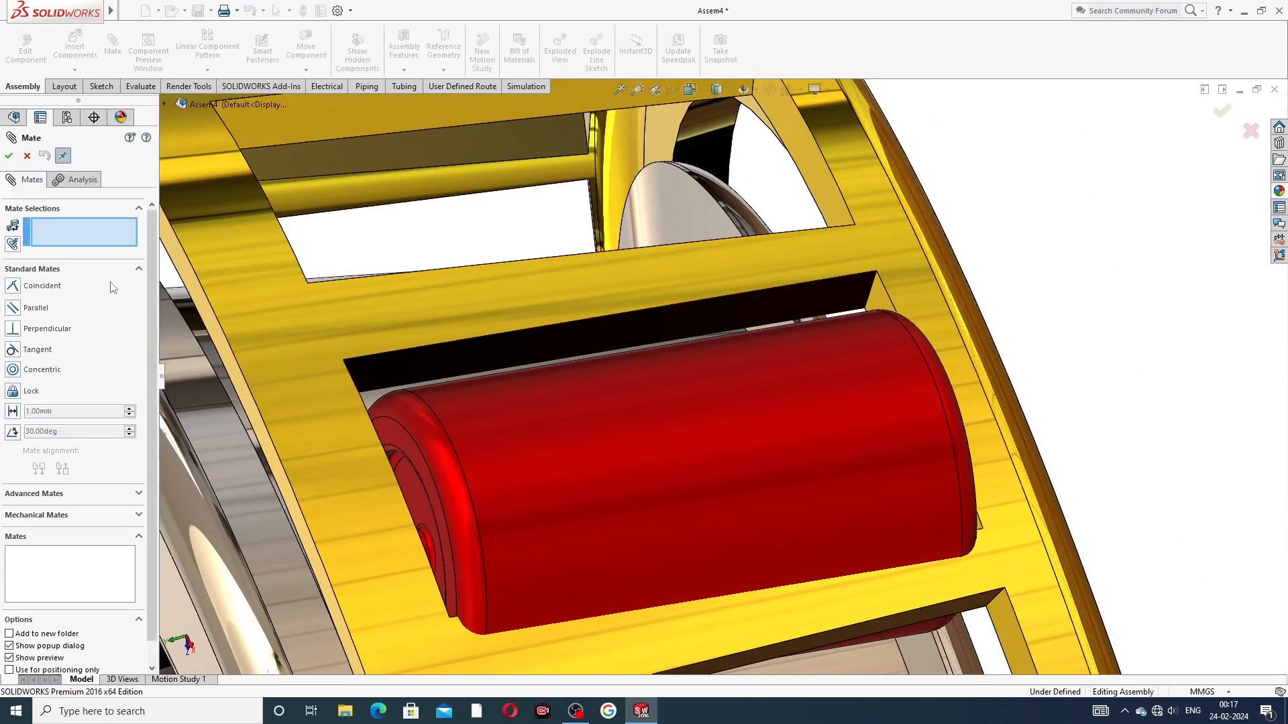
left_click(669, 328)
left_click(702, 419)
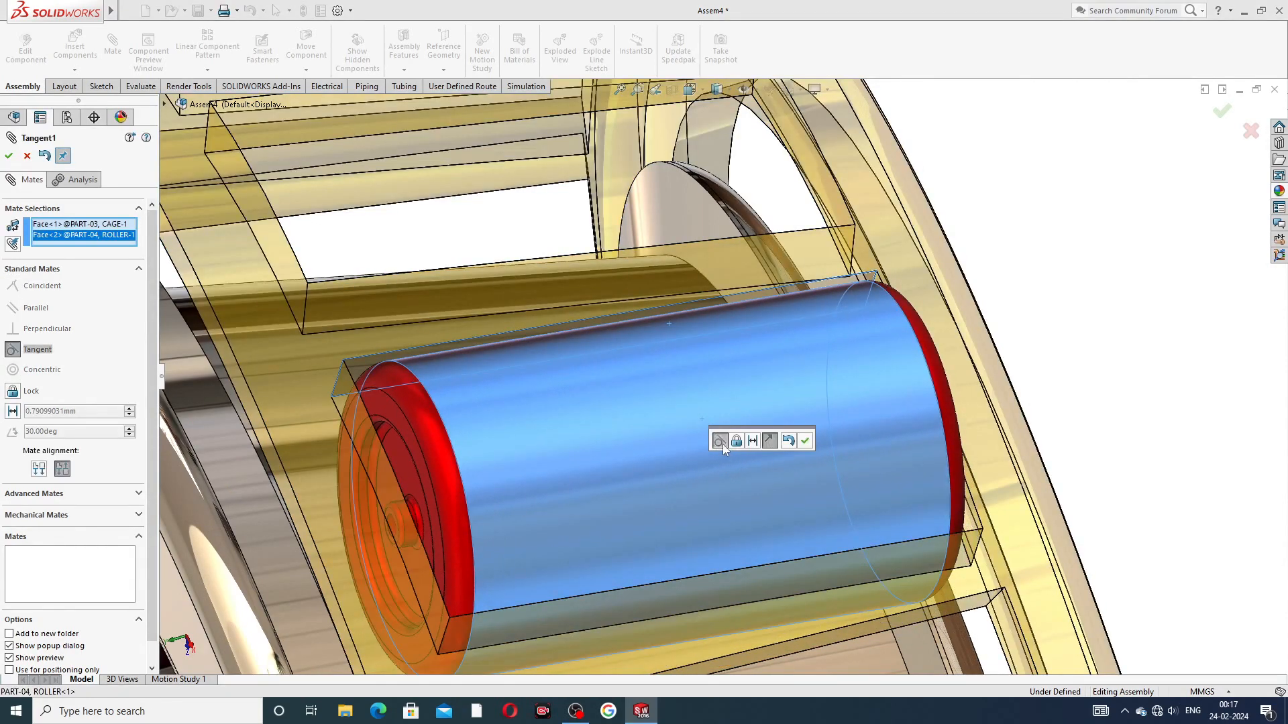
left_click(806, 441)
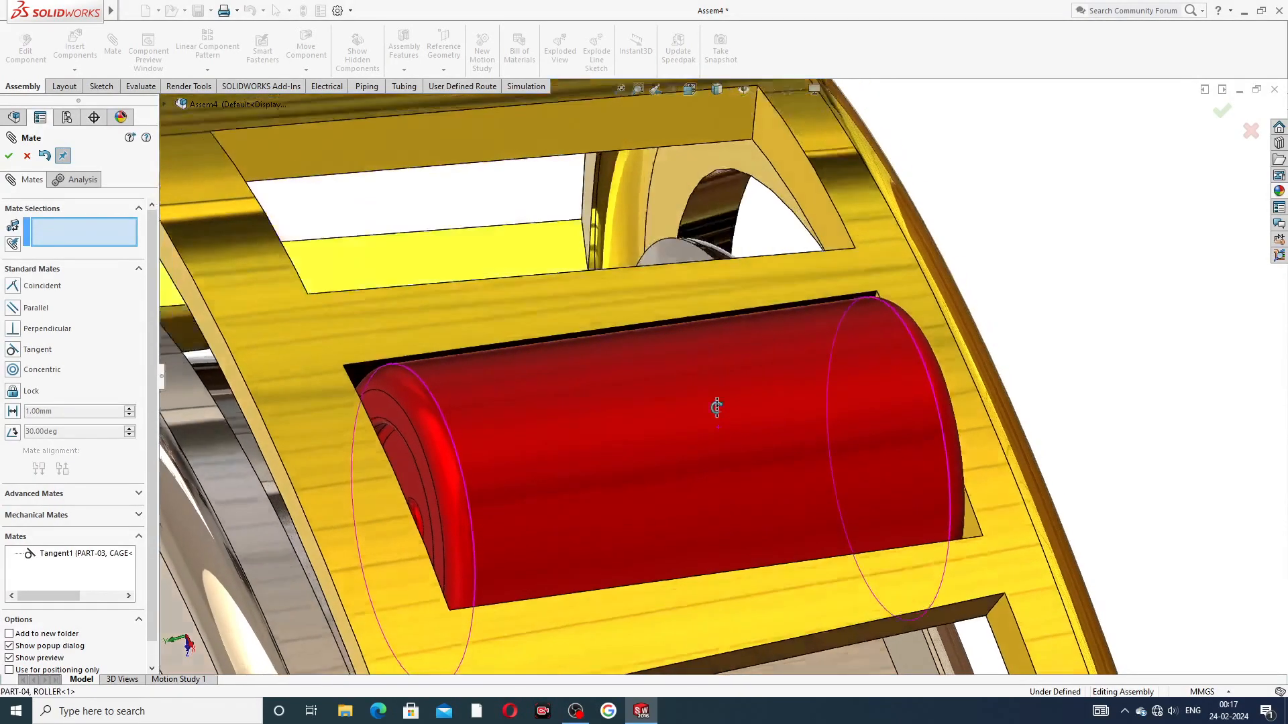
Step: Add a lock mate between the pocket's long side face and the roller's cylindrical face, and finish mating
scroll(722, 409, "down", 5)
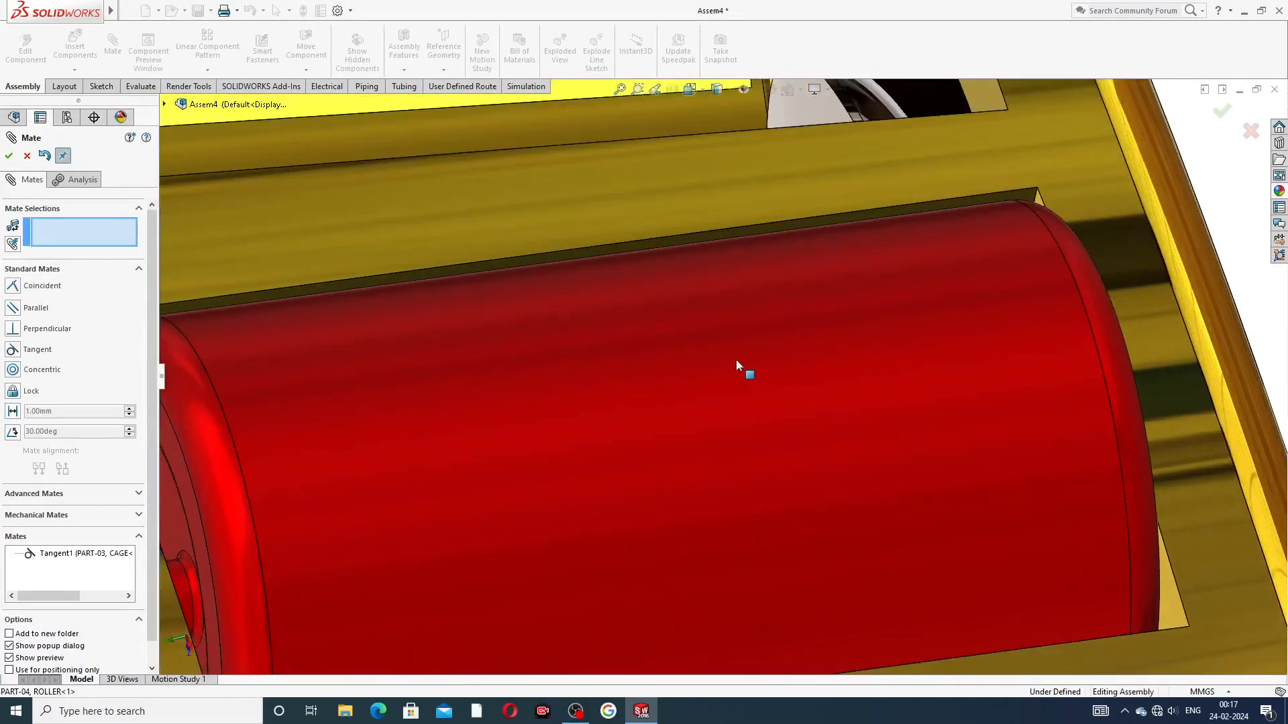
scroll(738, 362, "up", 3)
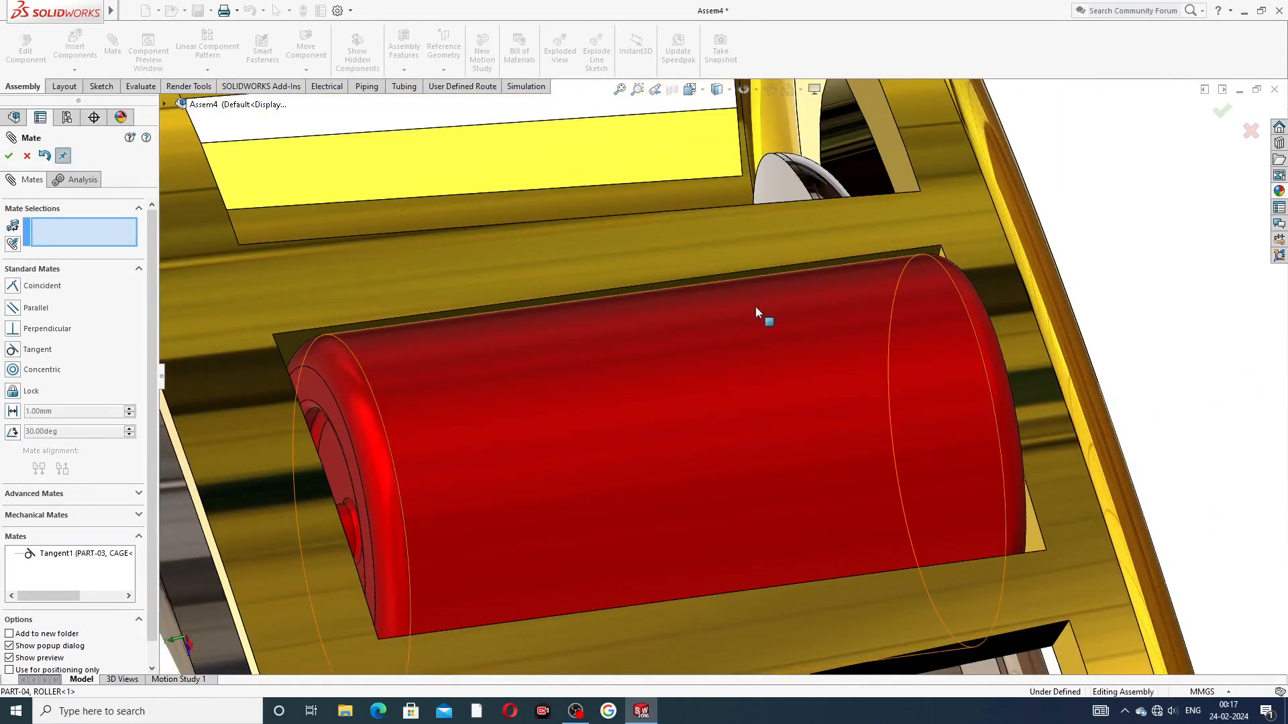
scroll(765, 322, "down", 2)
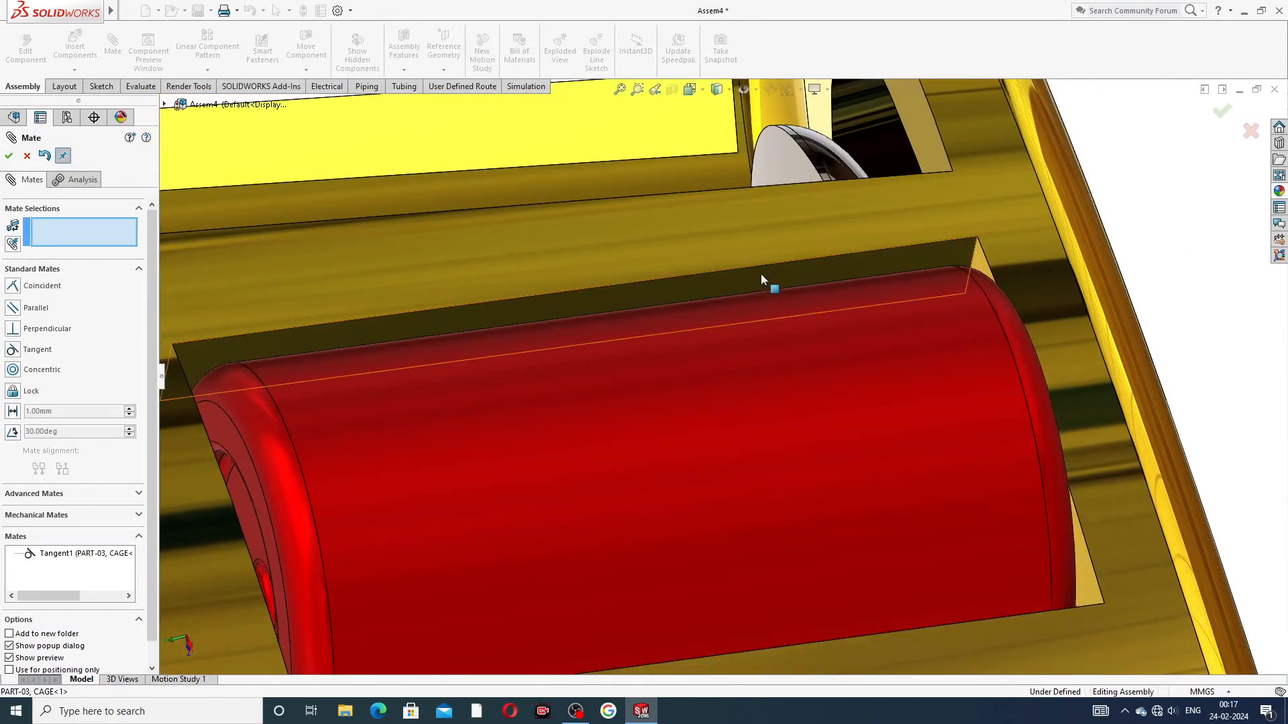
left_click(761, 275)
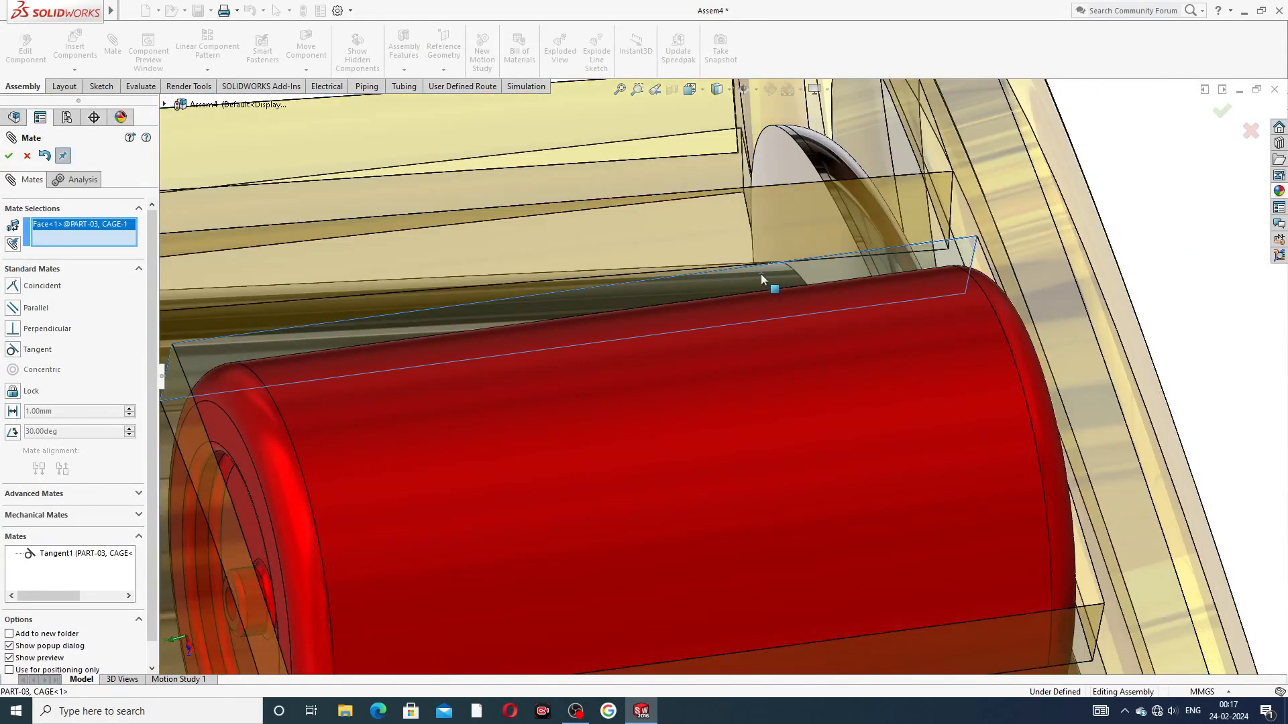
left_click(786, 353)
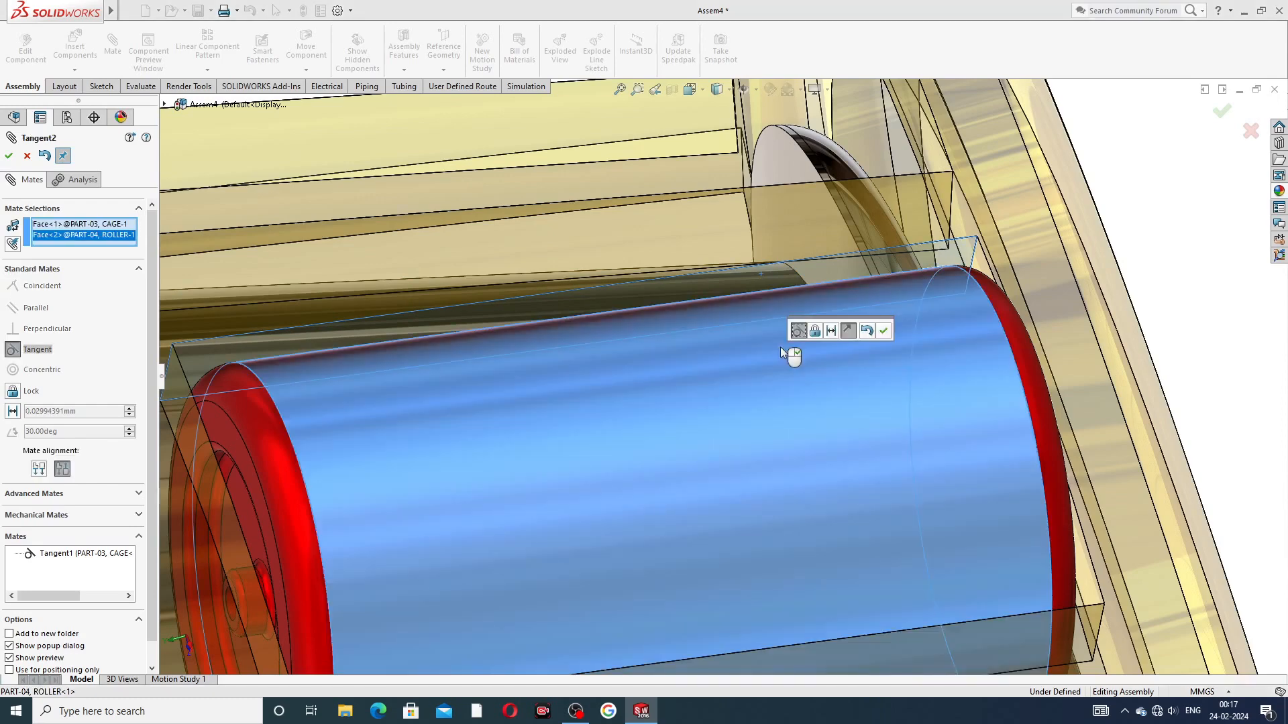
left_click(815, 333)
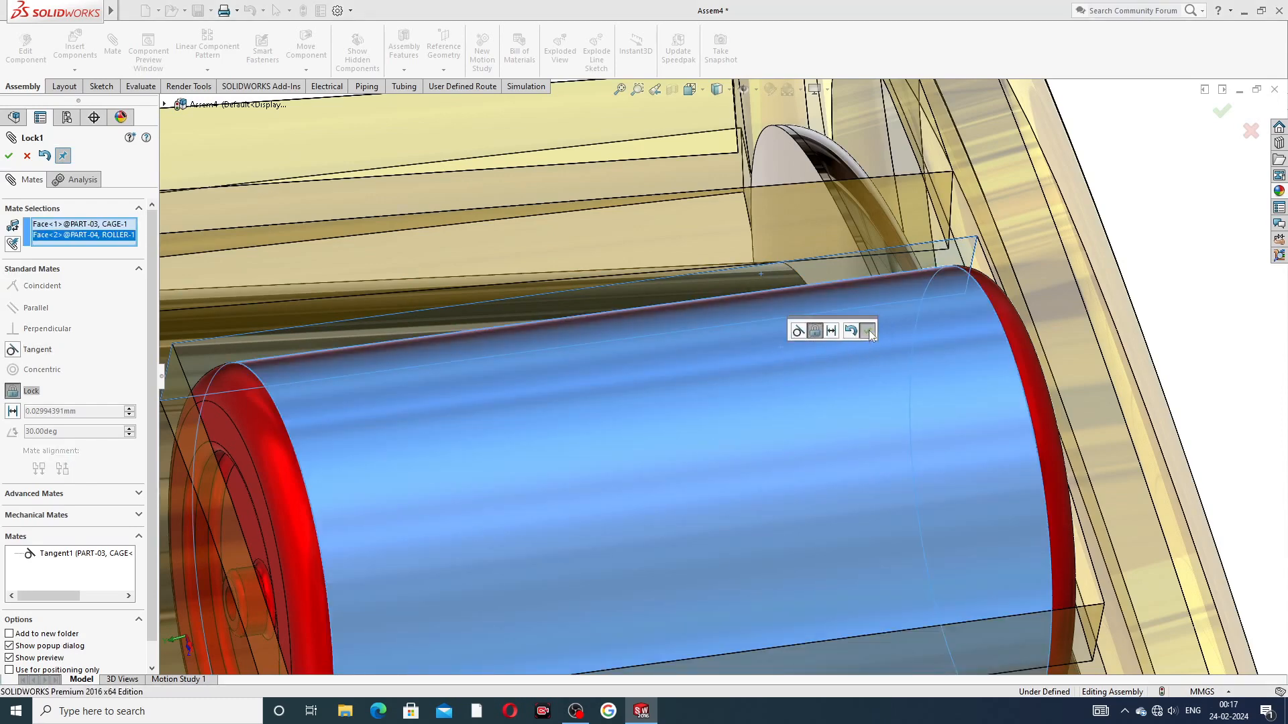
left_click(869, 332)
scroll(1113, 283, "up", 3)
scroll(956, 396, "up", 3)
middle_click_drag(956, 395, 969, 279)
left_click_drag(765, 371, 801, 463)
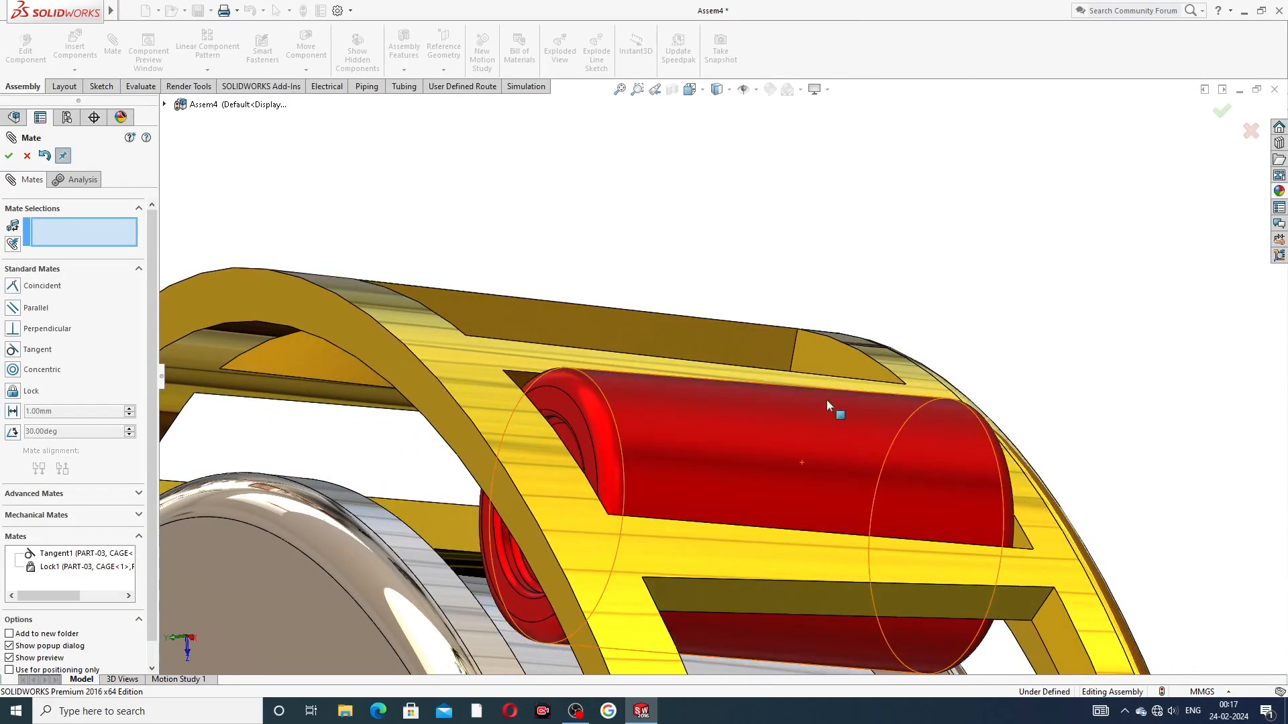
left_click(27, 156)
Step: Undo the lock and tangent mates between the roller and the cage, keeping the roller in its pocket
scroll(761, 370, "up", 2)
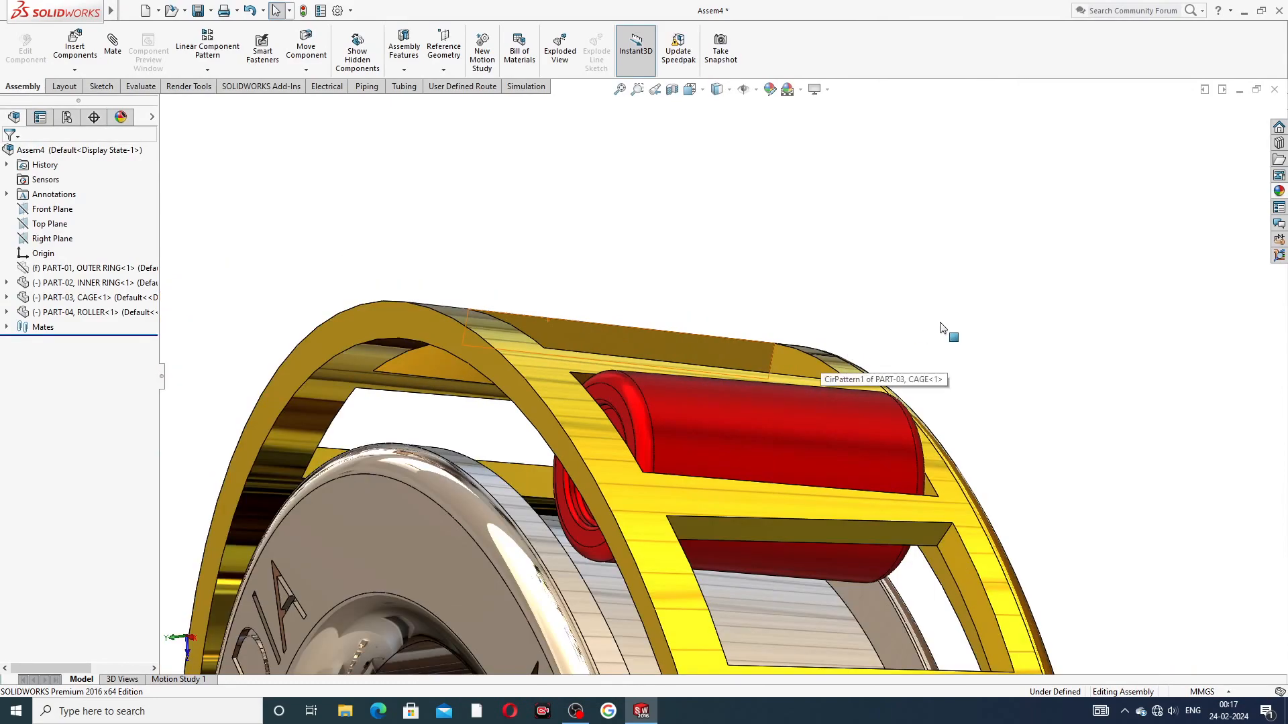
middle_click_drag(839, 432, 786, 424)
scroll(811, 450, "up", 2)
scroll(708, 436, "down", 2)
scroll(707, 436, "down", 3)
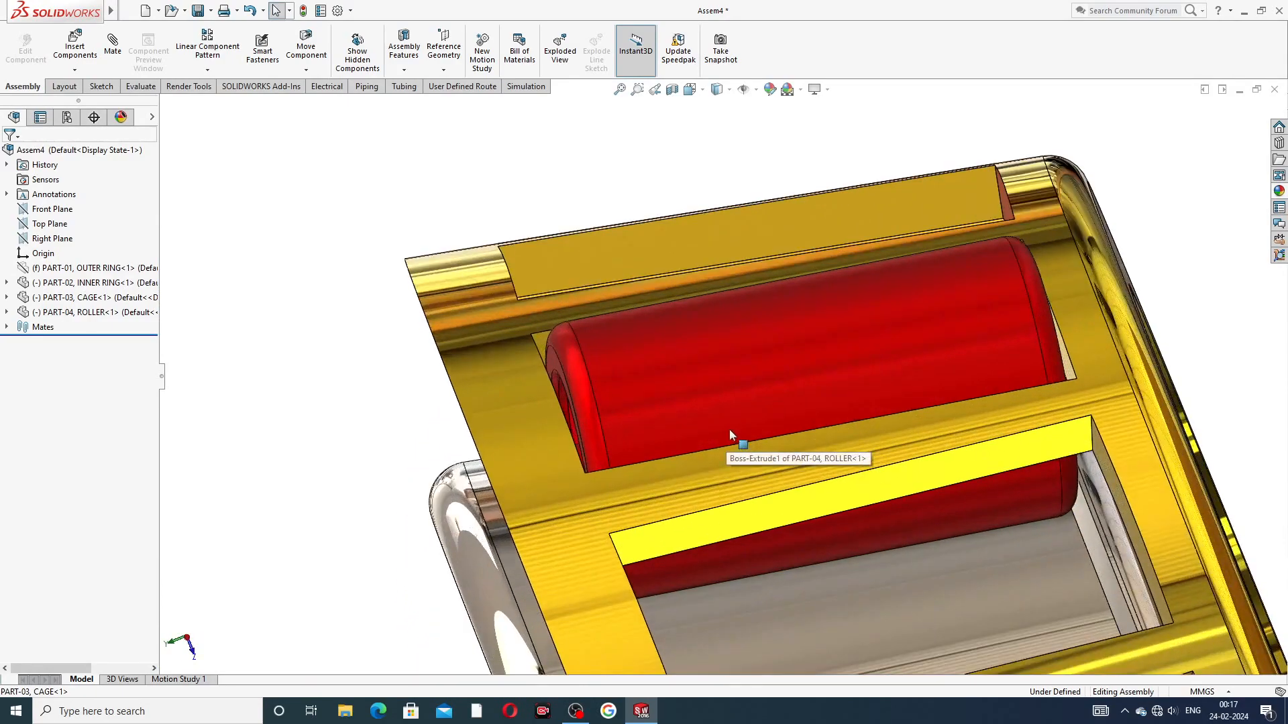
middle_click_drag(715, 375, 768, 305)
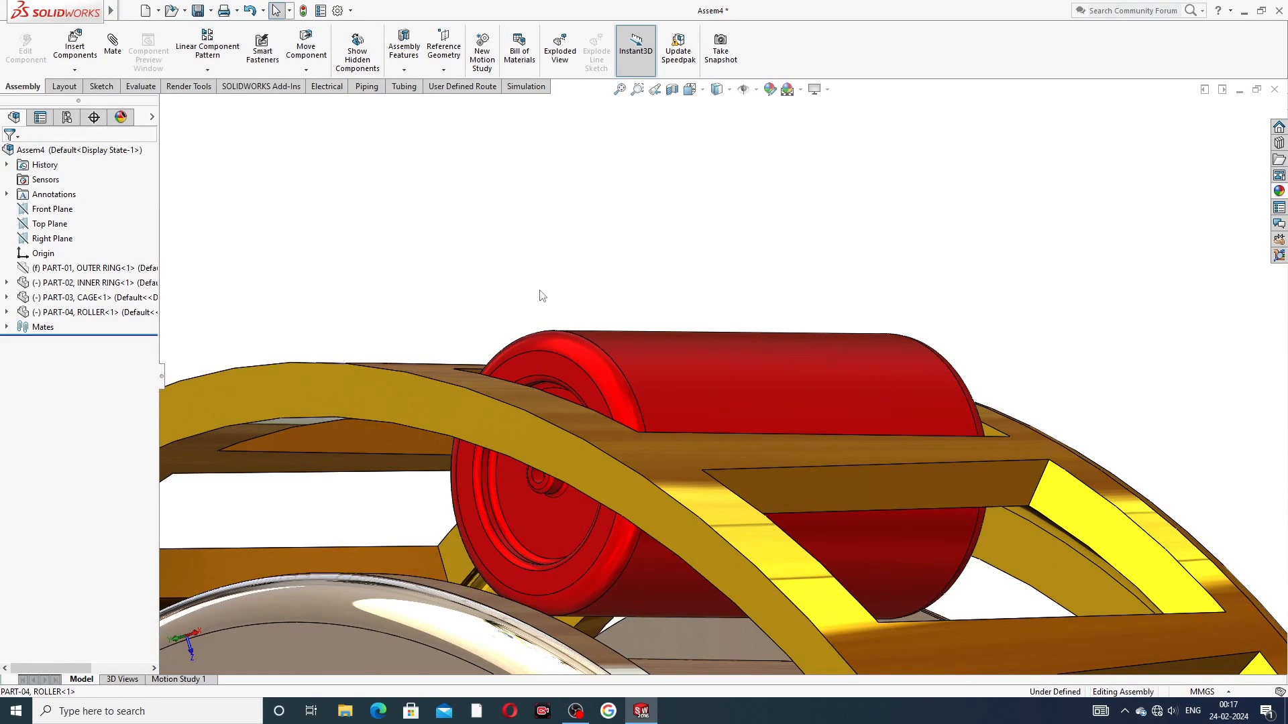
key("ctrl+z")
left_click_drag(621, 437, 632, 401)
middle_click_drag(747, 417, 778, 286)
scroll(718, 396, "up", 5)
left_click_drag(647, 398, 627, 436)
key("Escape")
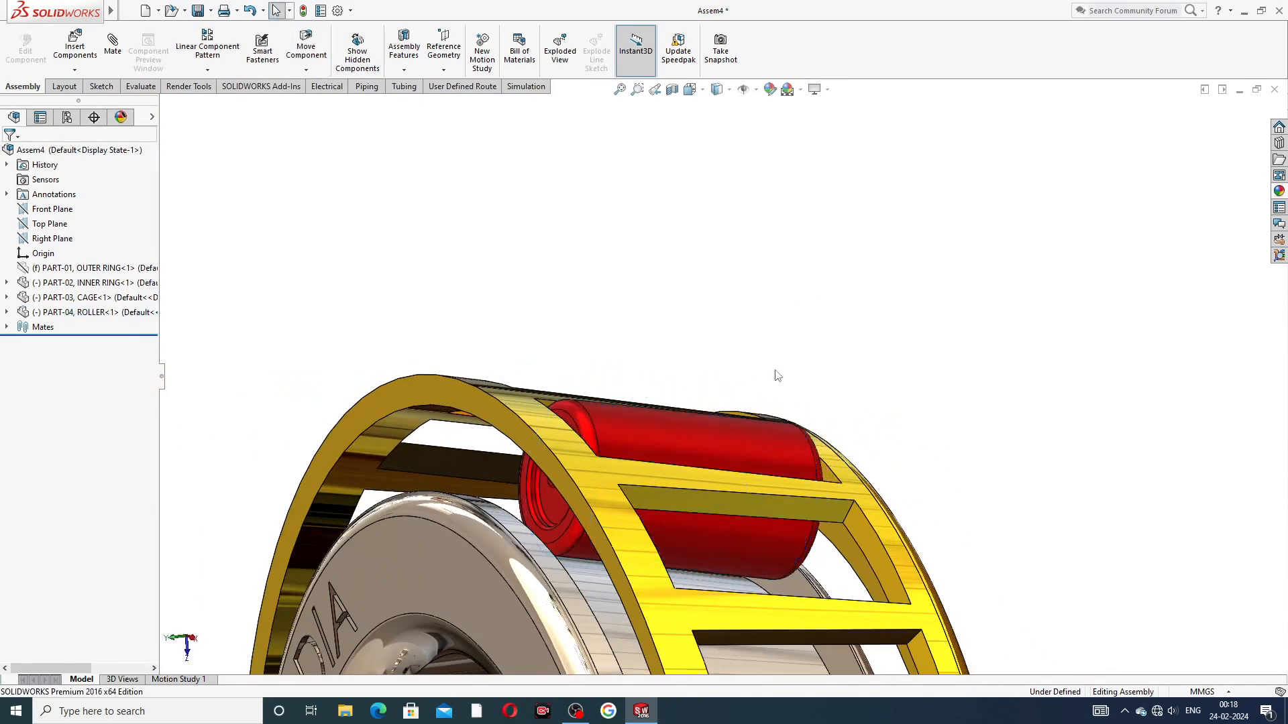
middle_click_drag(740, 437, 792, 468)
scroll(694, 430, "down", 1)
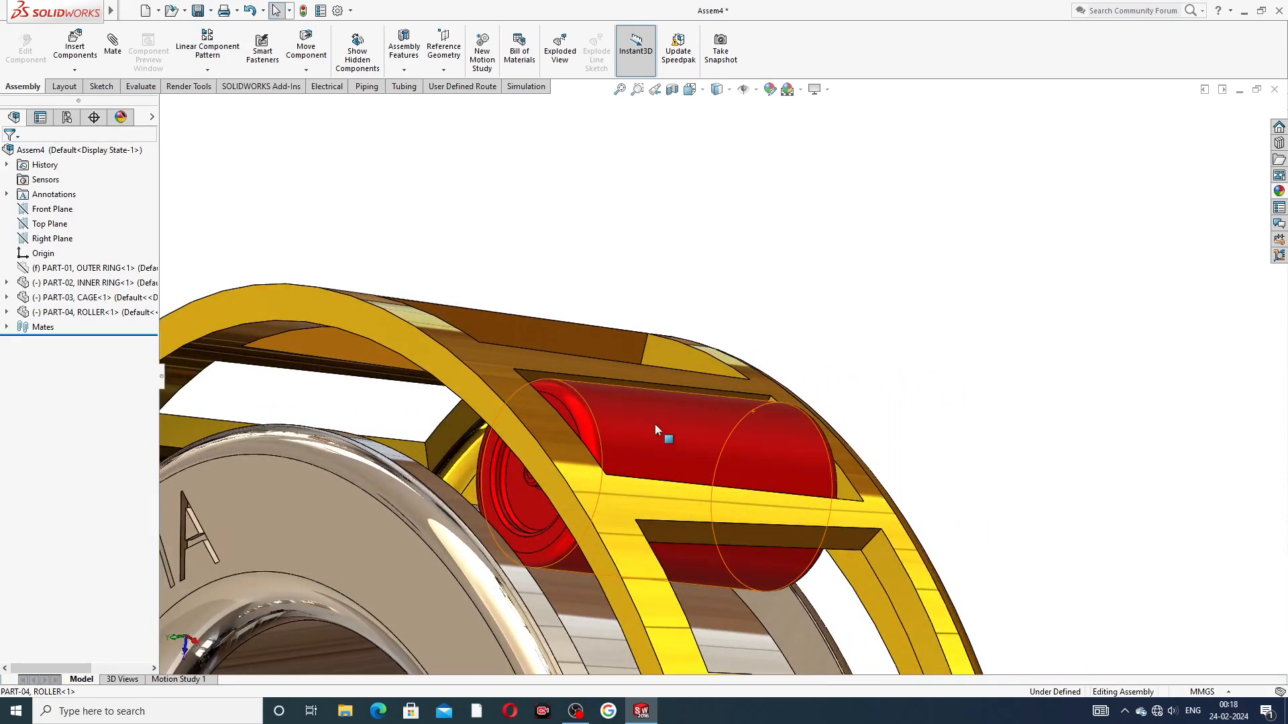
scroll(654, 420, "down", 1)
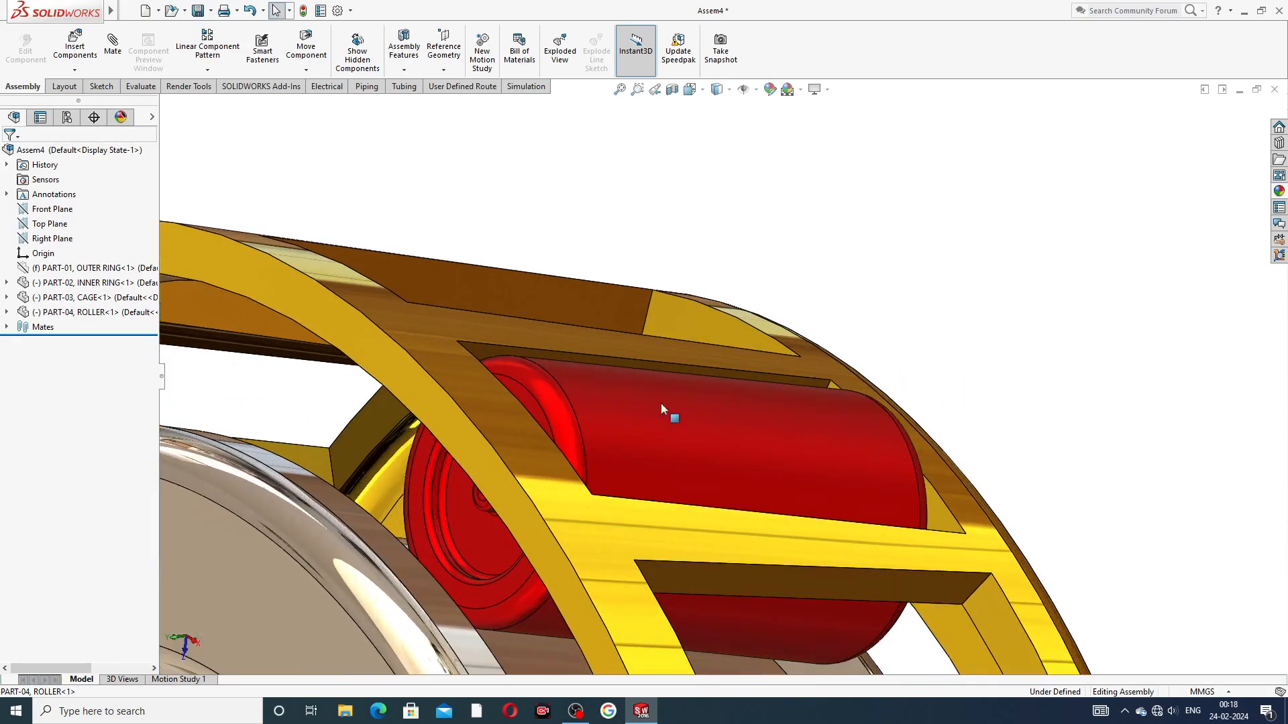
scroll(669, 373, "down", 1)
left_click(655, 362)
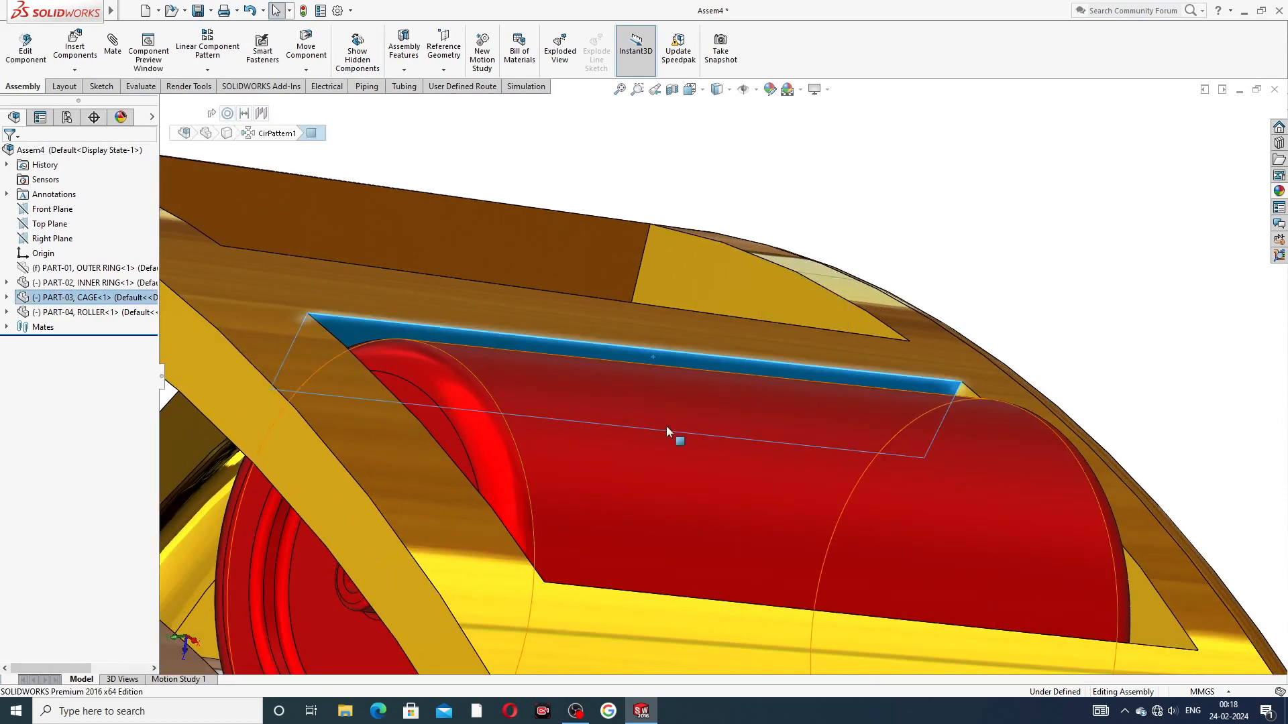
left_click(667, 426)
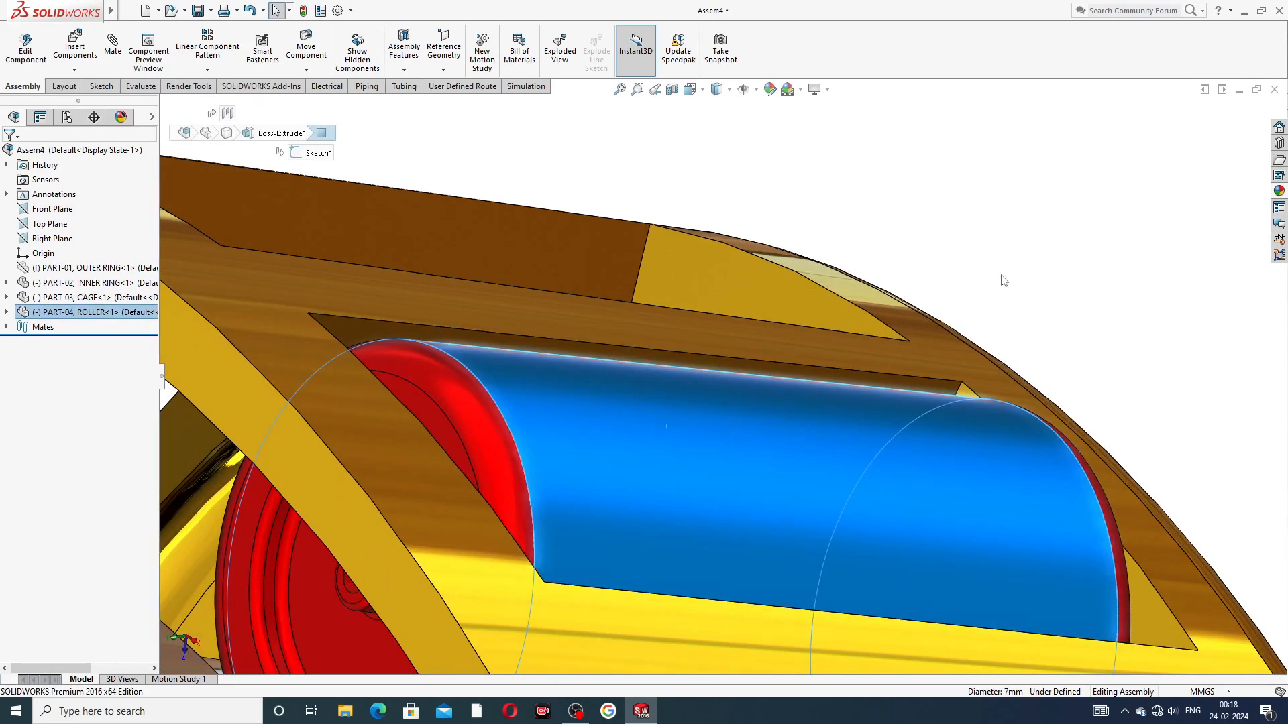
key("Escape")
Step: Add a tangent mate between the cage pocket's long side face and the cylindrical face of the roller
left_click(112, 44)
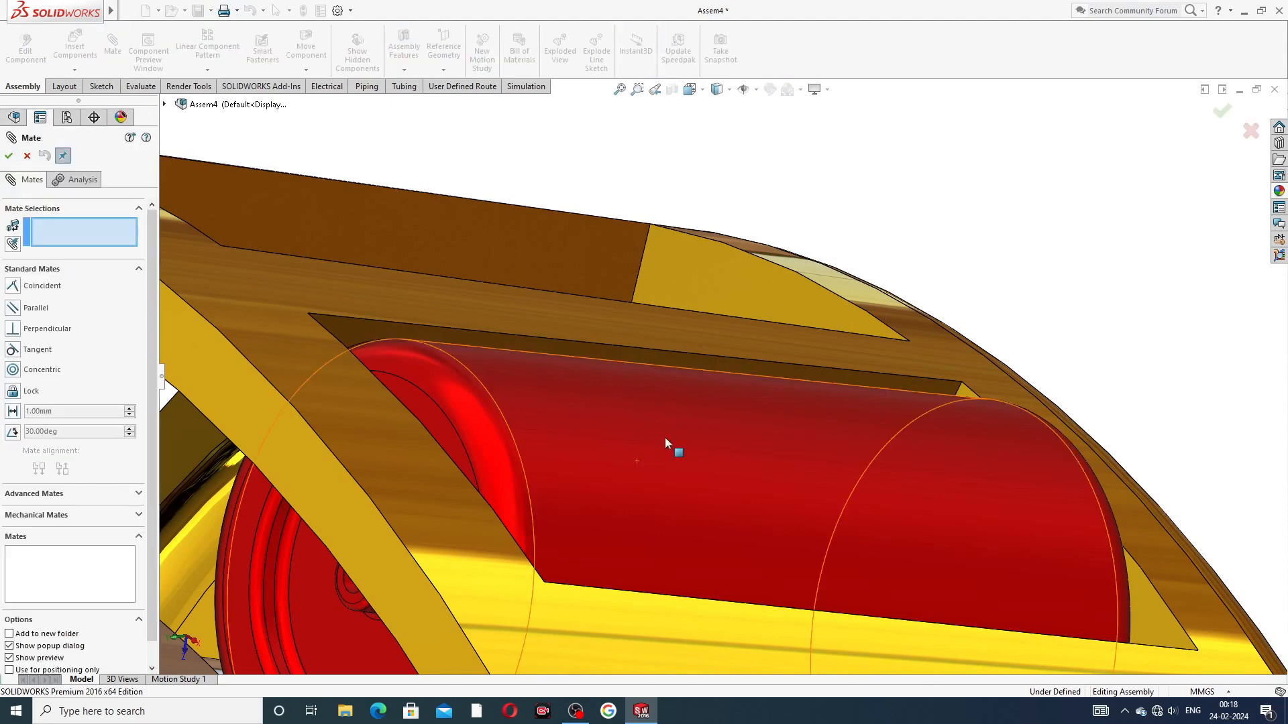
left_click(707, 364)
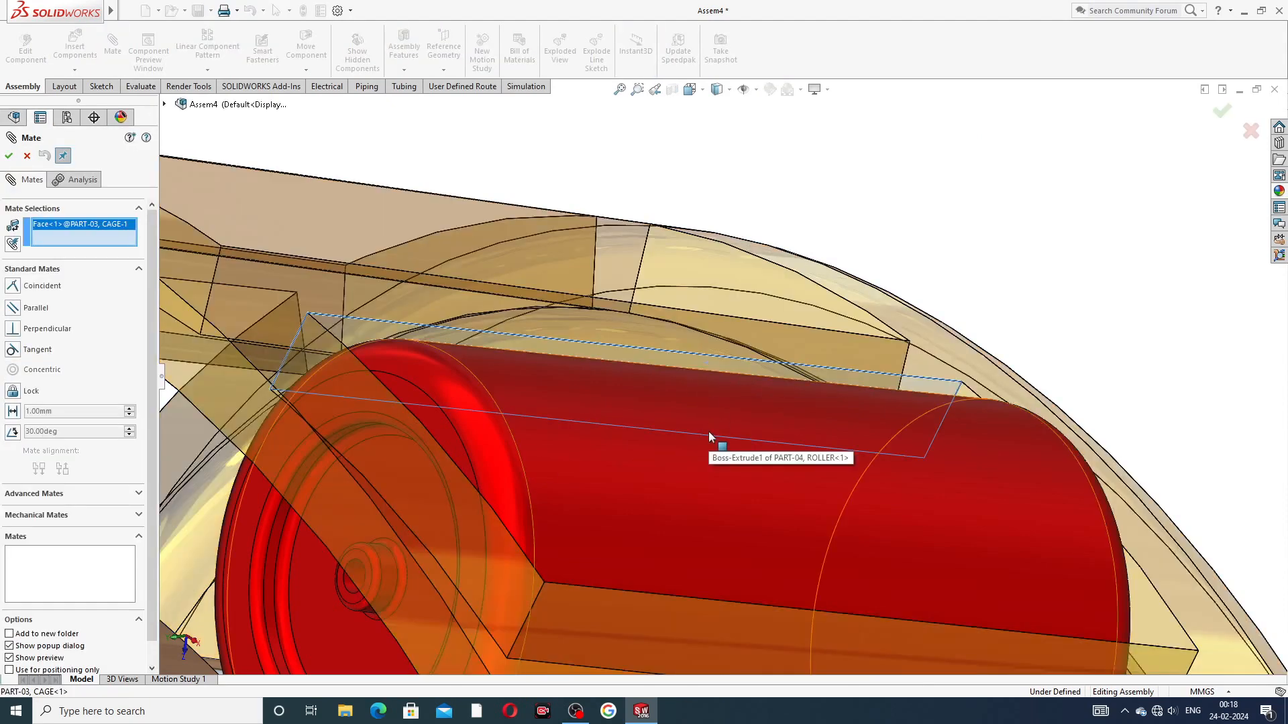
left_click(709, 433)
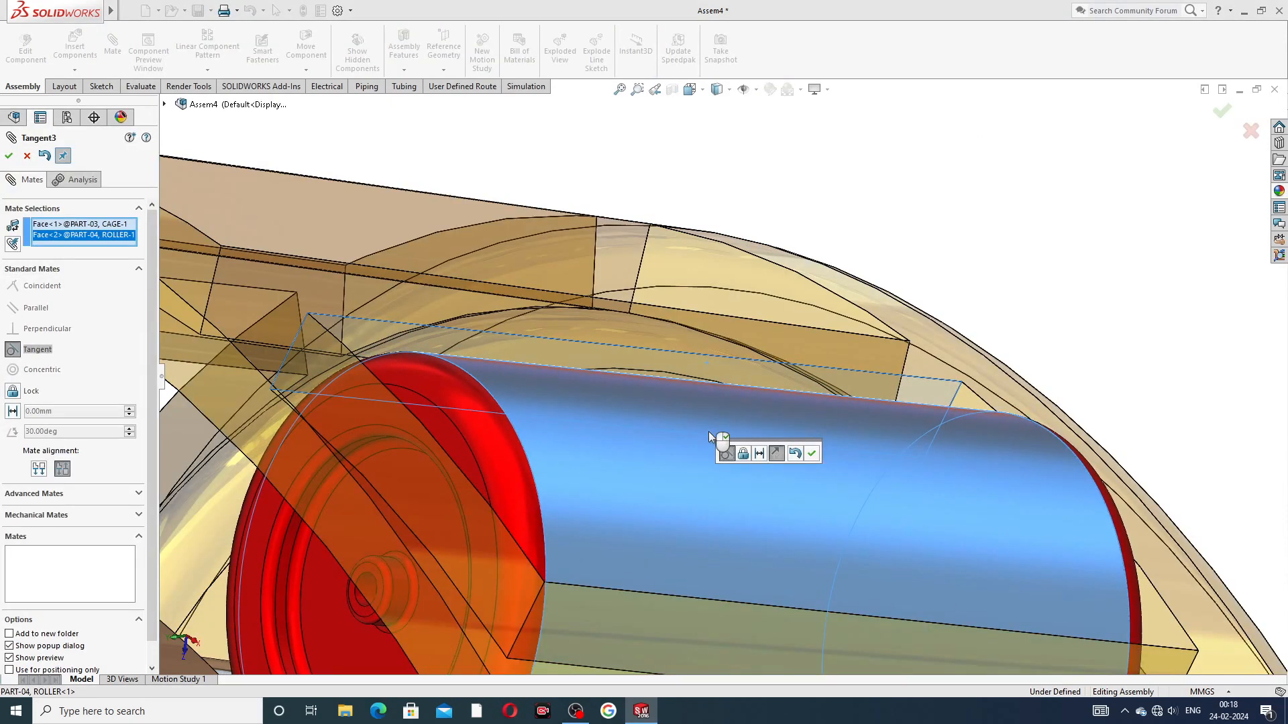
scroll(1053, 363, "up", 2)
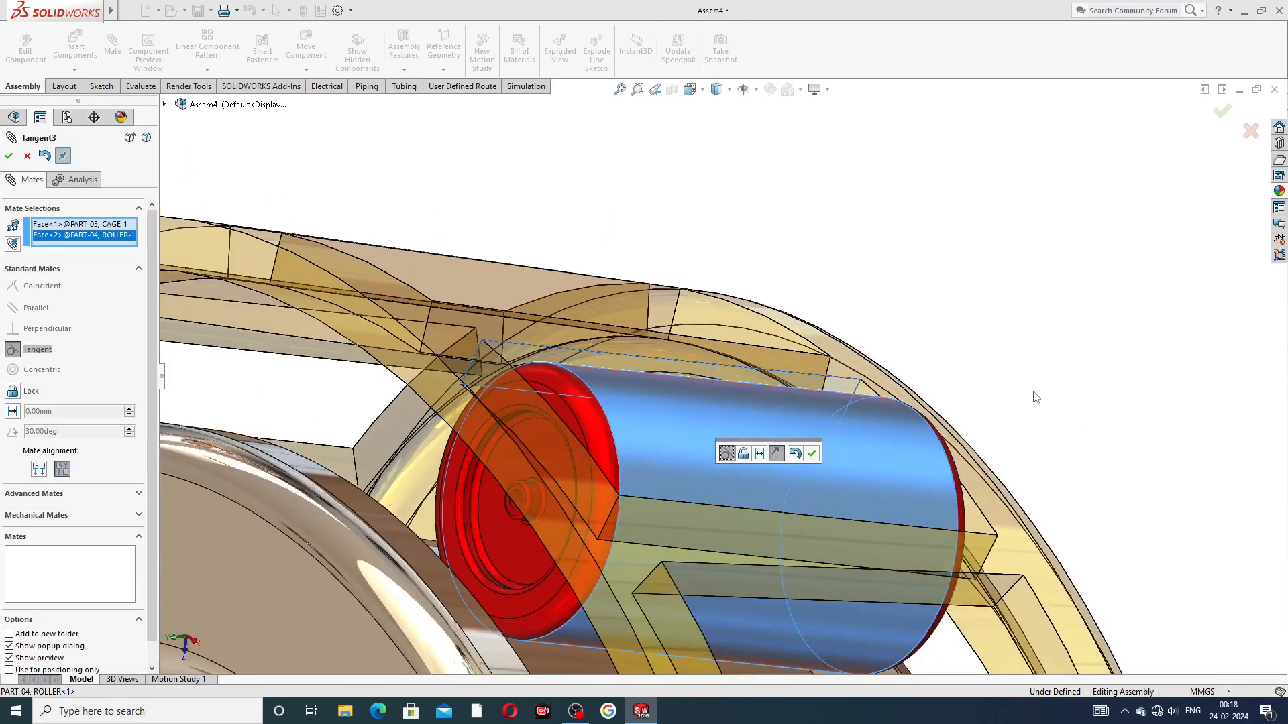
left_click(813, 454)
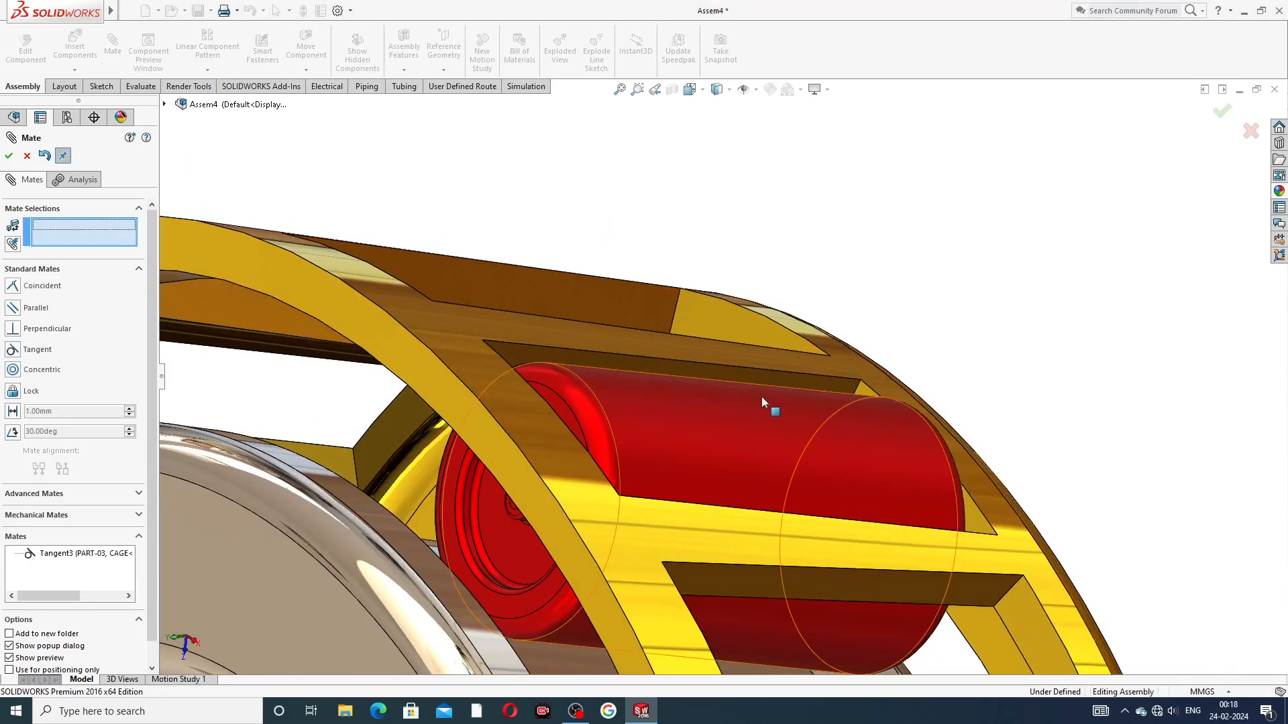
left_click(736, 438)
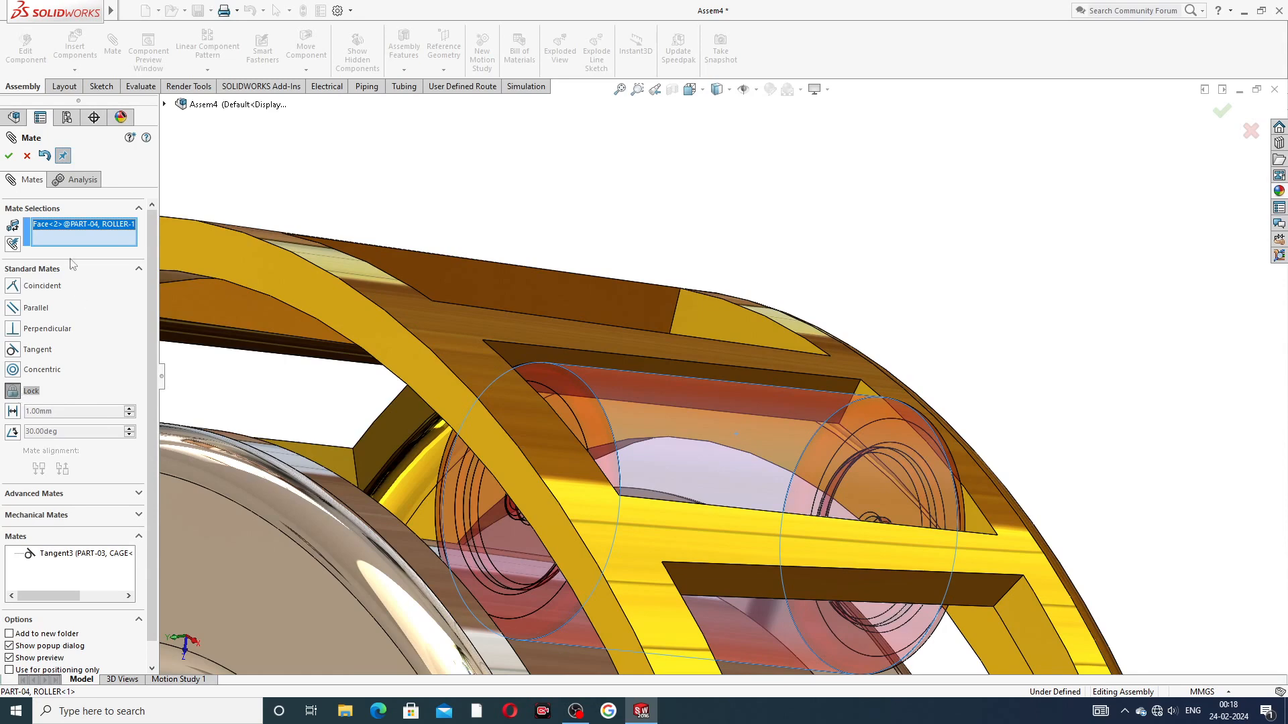
left_click(28, 156)
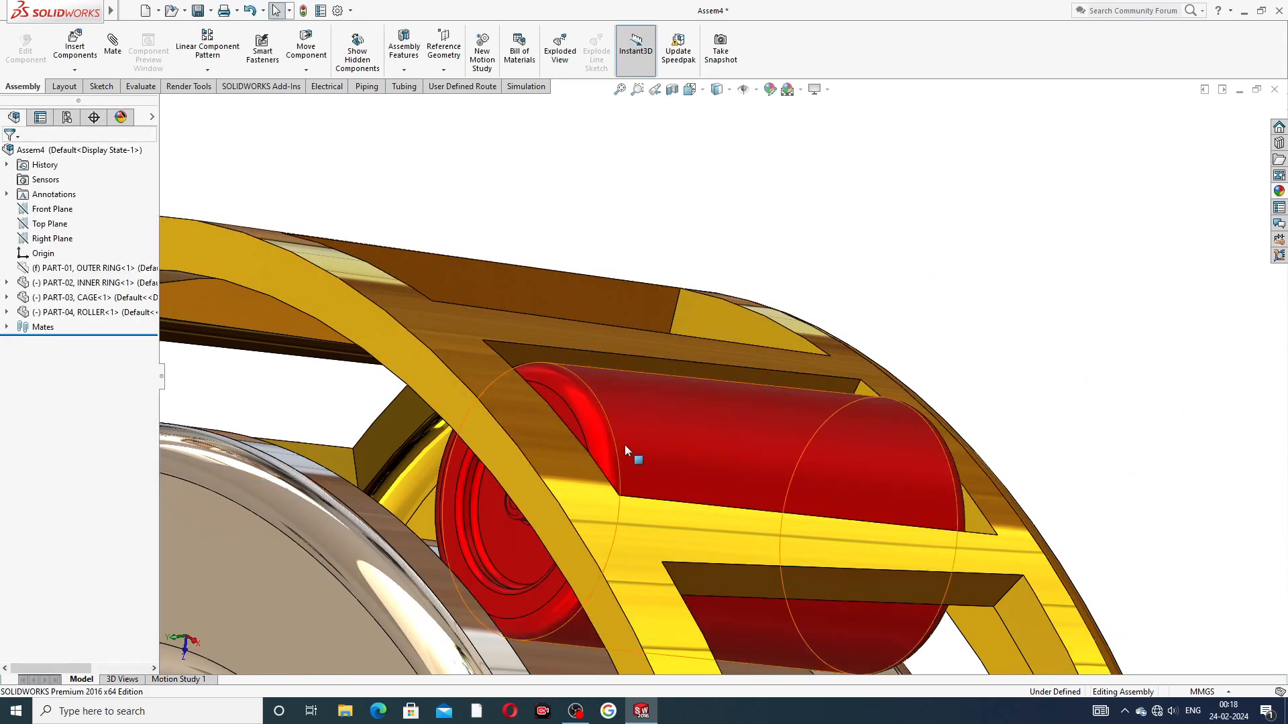
middle_click_drag(776, 454, 763, 401)
left_click(759, 381)
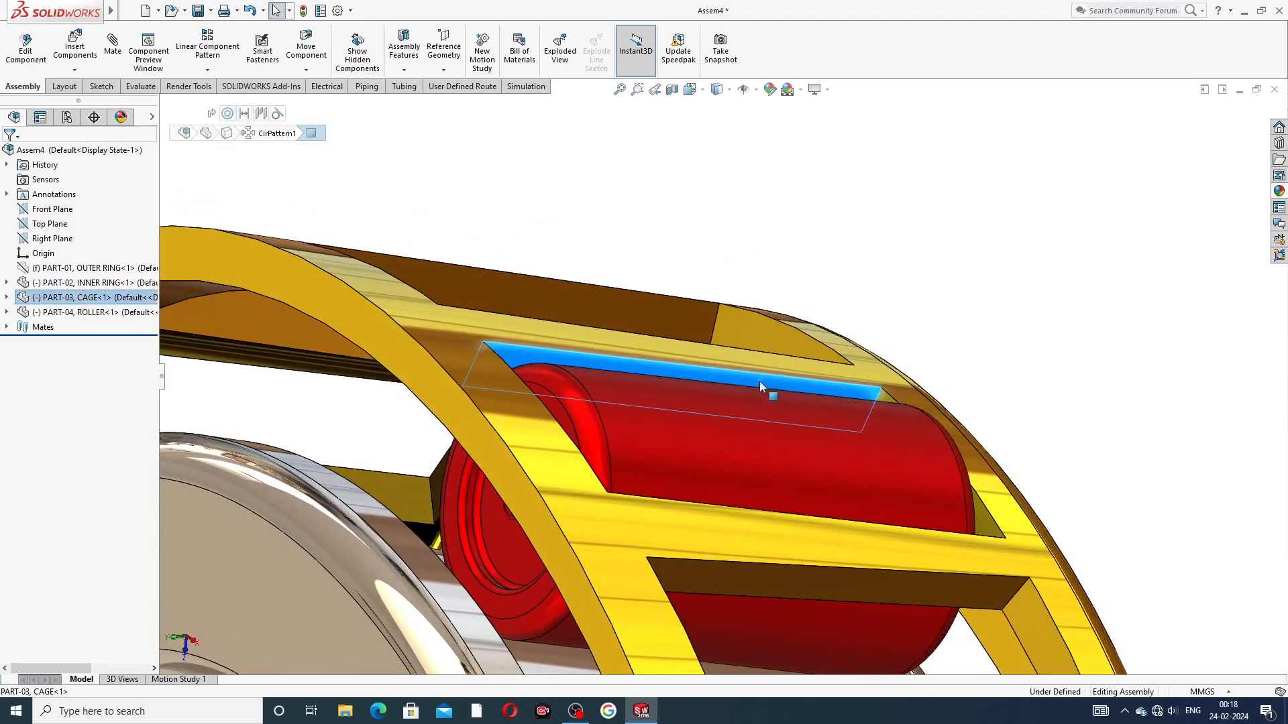
left_click(755, 425)
left_click(765, 236)
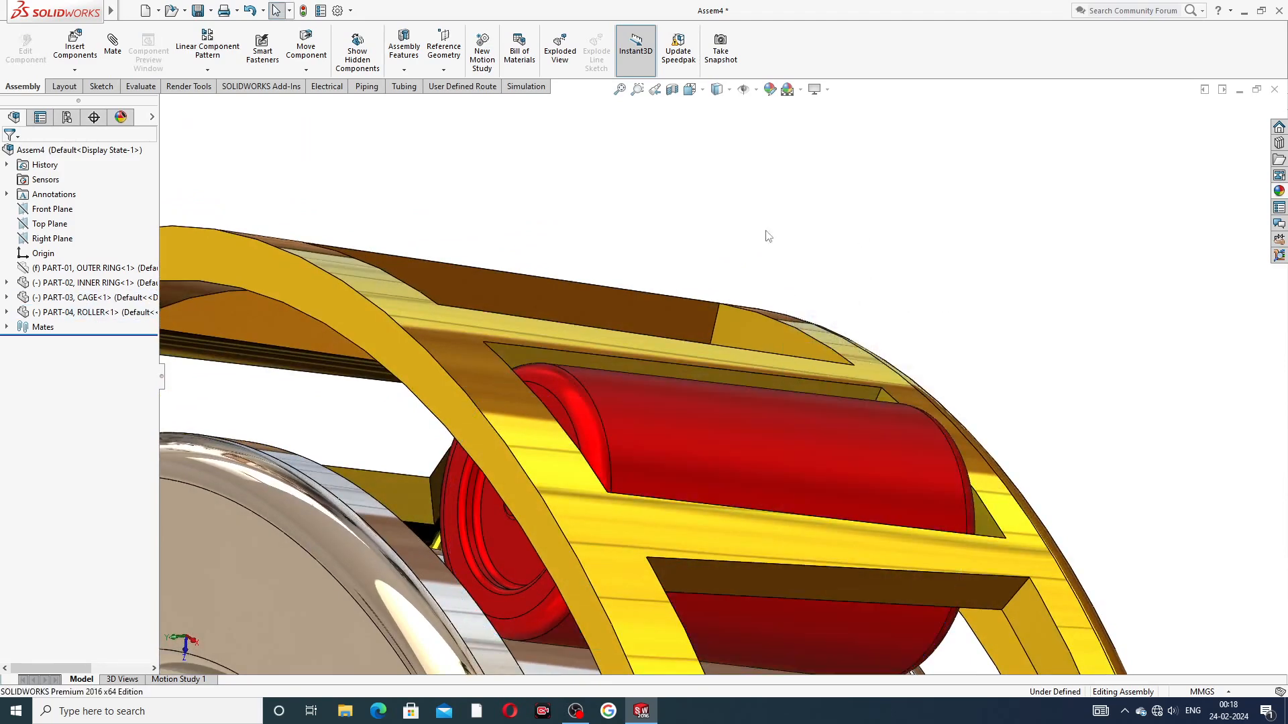
Step: Lock the roller to the cage with a lock mate on the pocket's long side face and the roller's cylindrical face
left_click(112, 49)
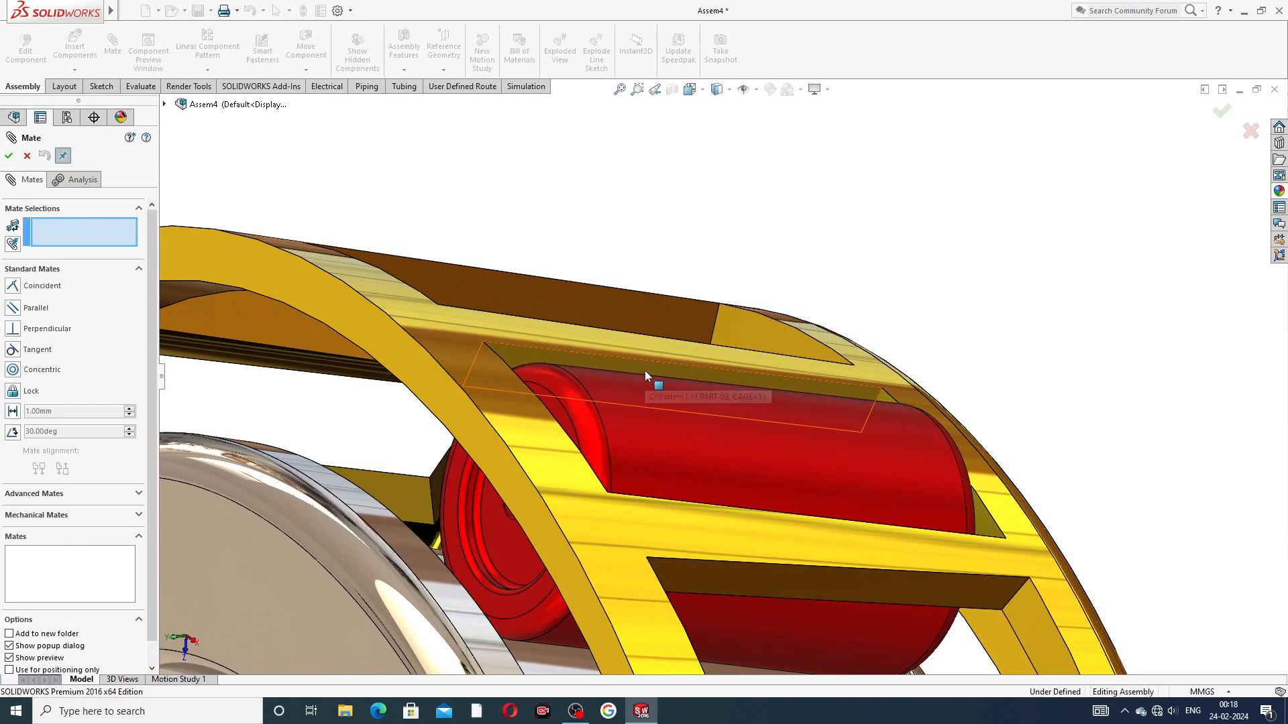
left_click(645, 370)
left_click(672, 428)
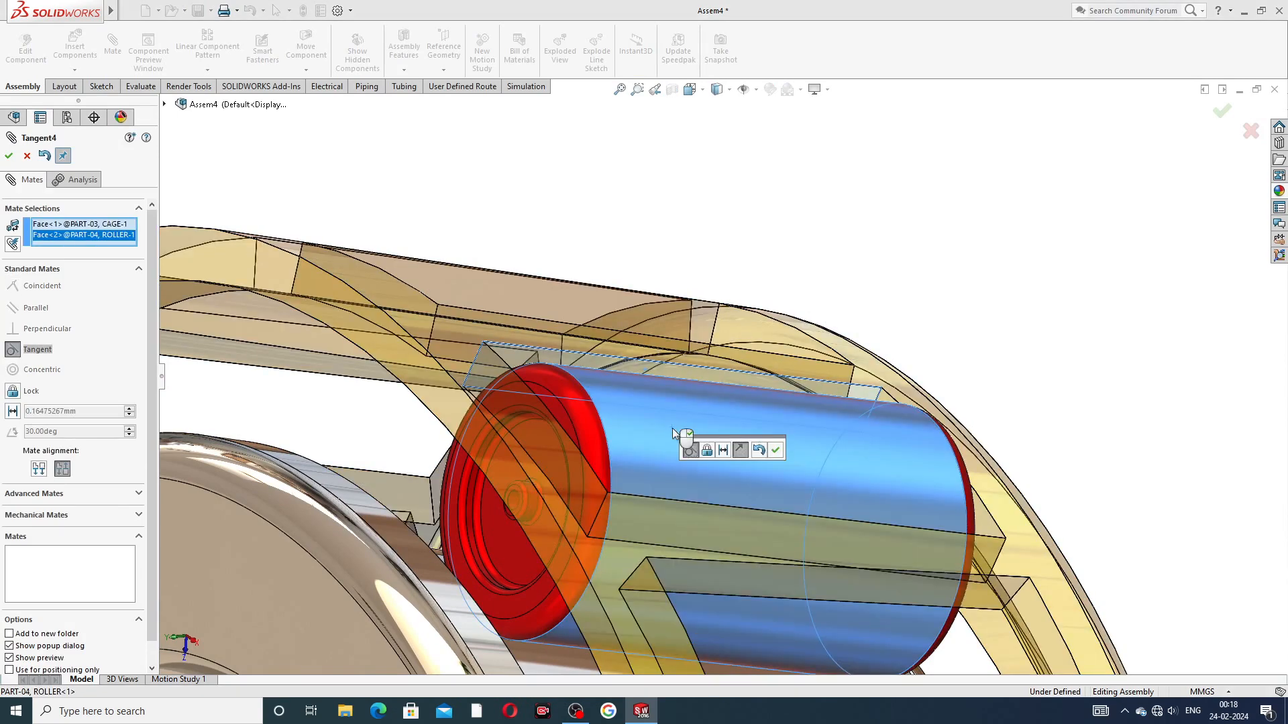
left_click(707, 451)
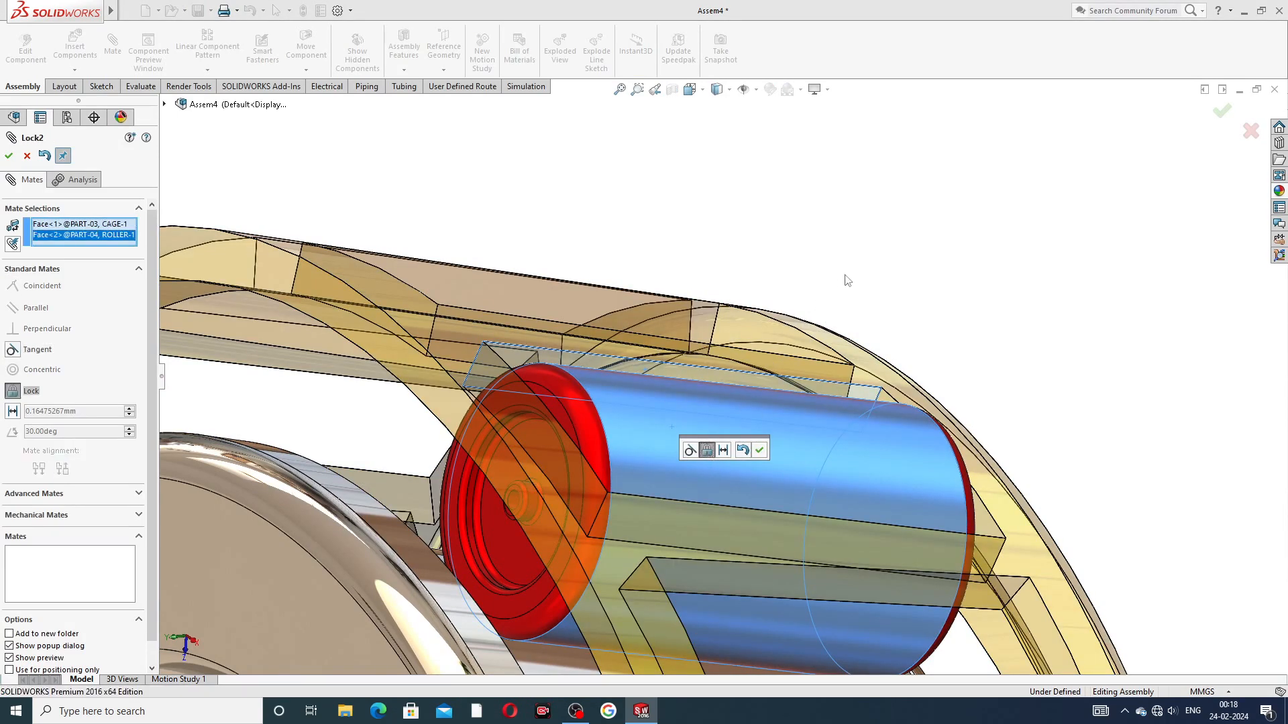
left_click(759, 450)
scroll(927, 290, "up", 3)
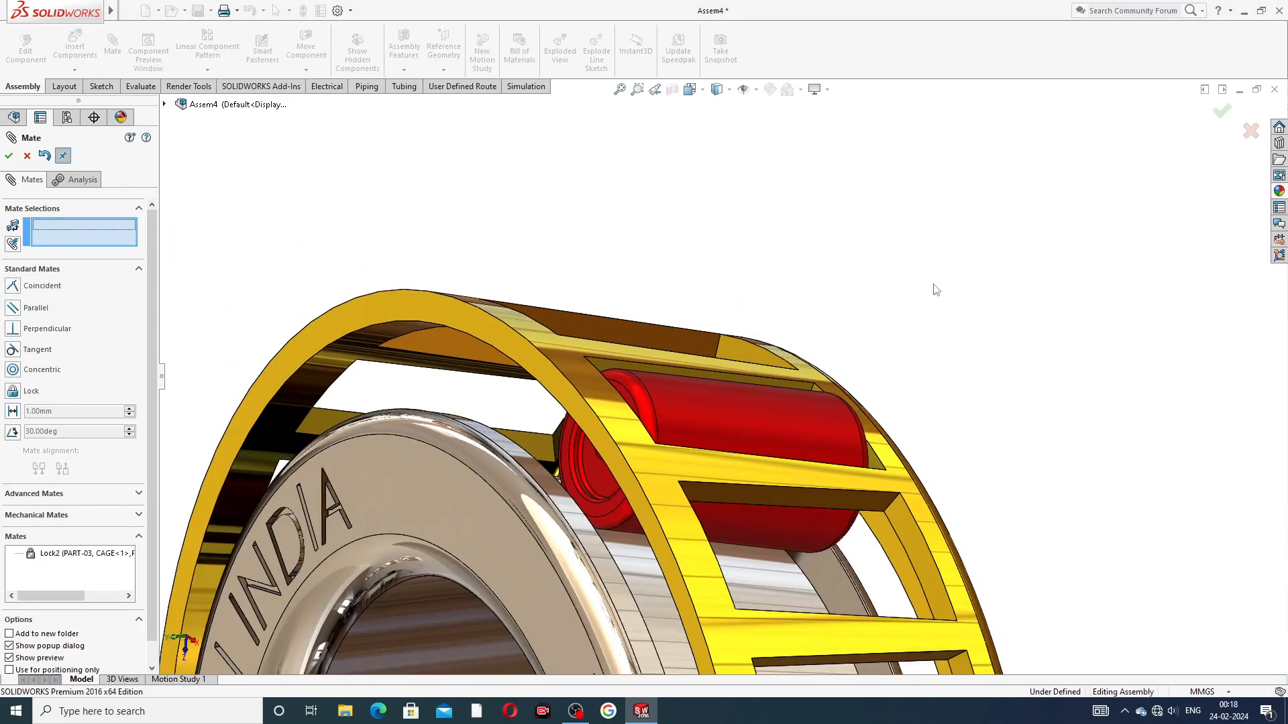
Step: Finish mating and swing the locked roller around the bearing axis to test that the cage moves with it
middle_click_drag(894, 349, 908, 302)
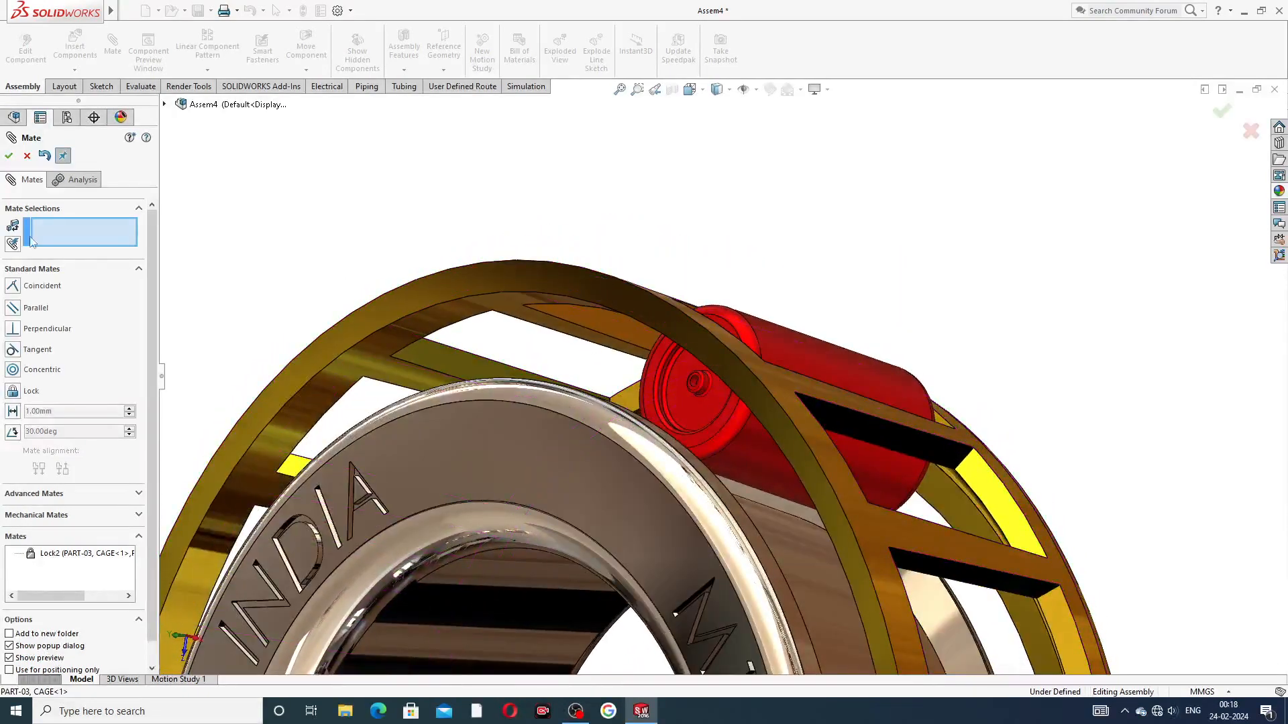
left_click(27, 157)
scroll(900, 311, "up", 3)
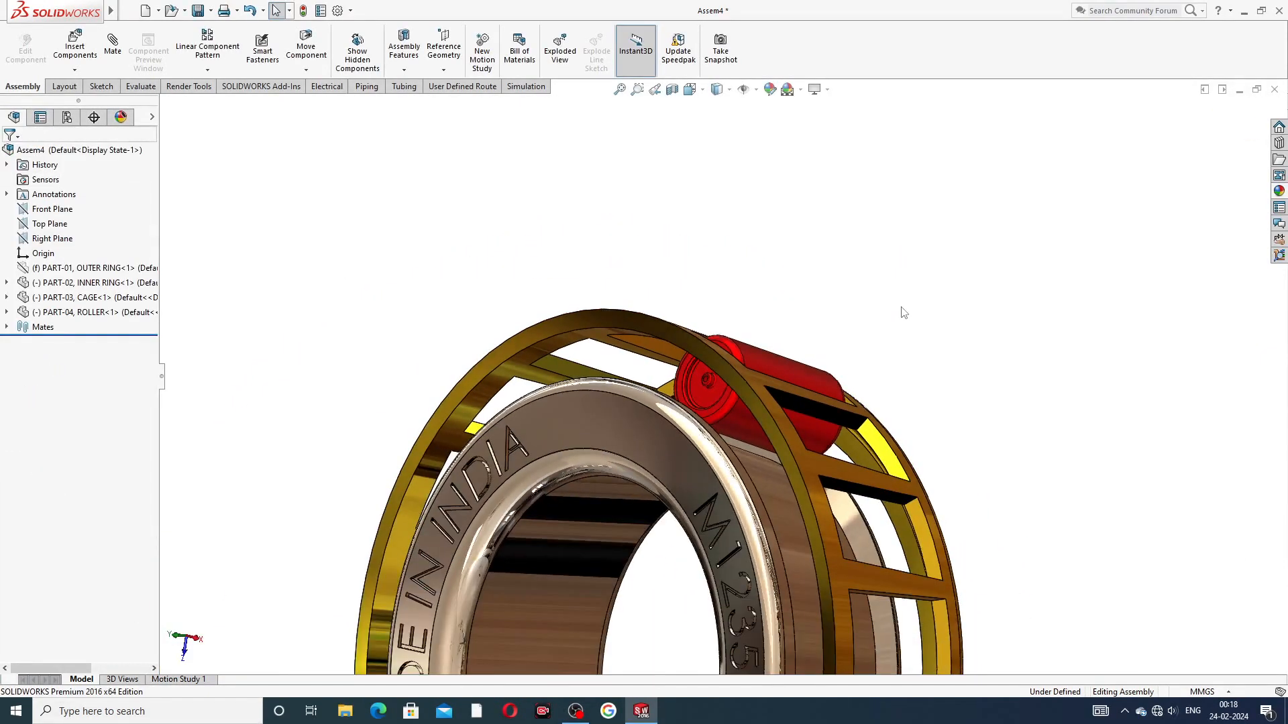
middle_click_drag(900, 316, 882, 339)
left_click_drag(769, 377, 900, 452)
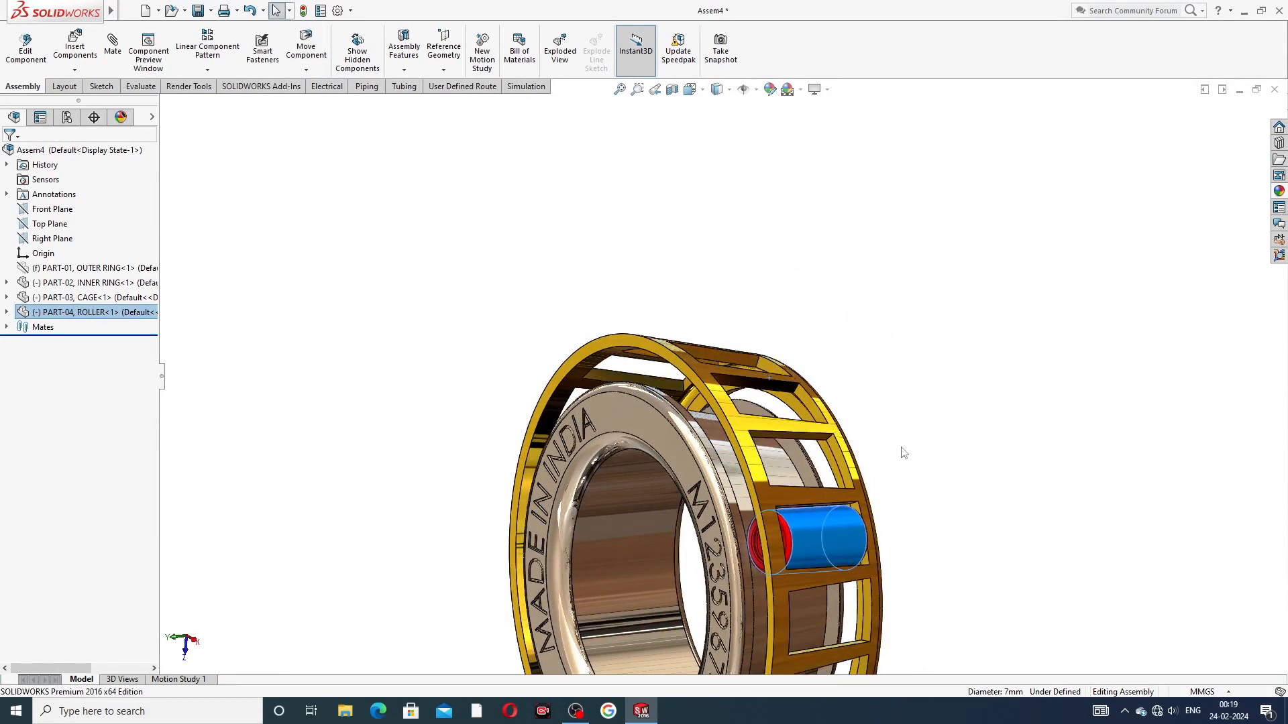
left_click(899, 451)
Step: Examine the roller's fit in the cage pocket and against the inner ring from all sides
scroll(883, 557, "up", 3)
middle_click_drag(854, 543, 936, 557)
scroll(845, 493, "down", 6)
scroll(716, 391, "up", 5)
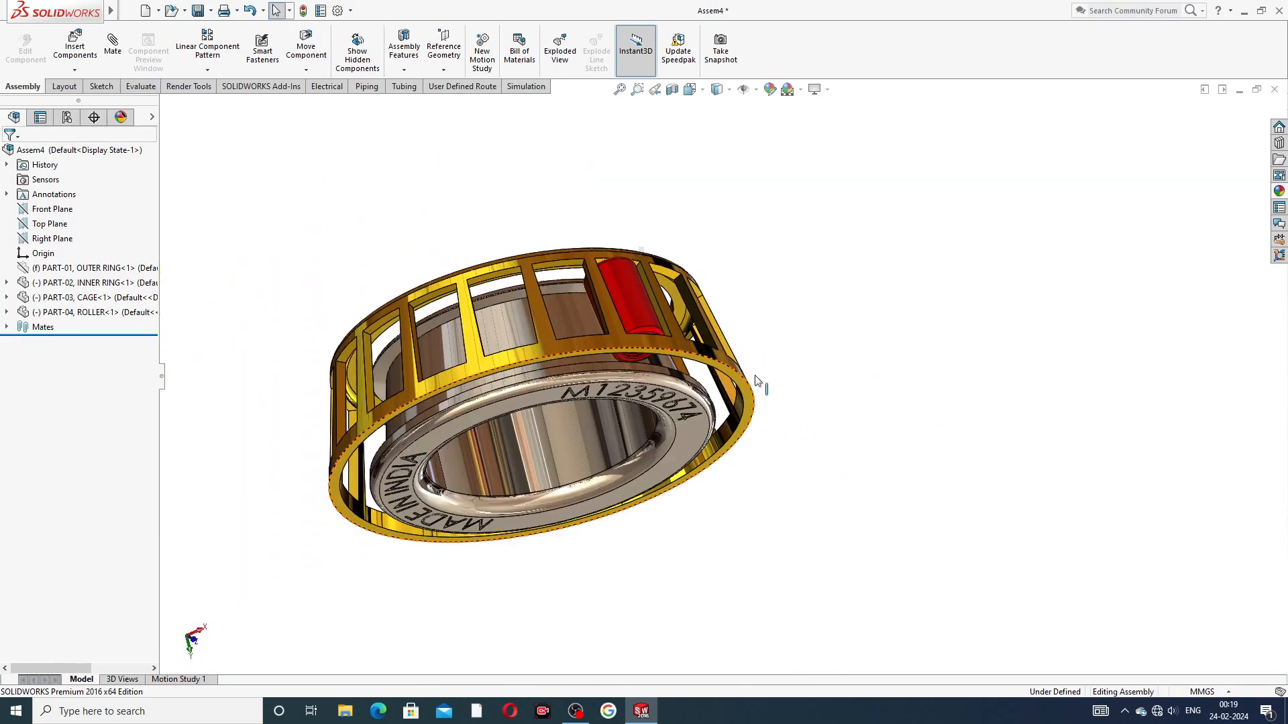
middle_click_drag(664, 320, 485, 518)
scroll(493, 481, "down", 5)
middle_click_drag(651, 328, 659, 306)
scroll(659, 306, "up", 6)
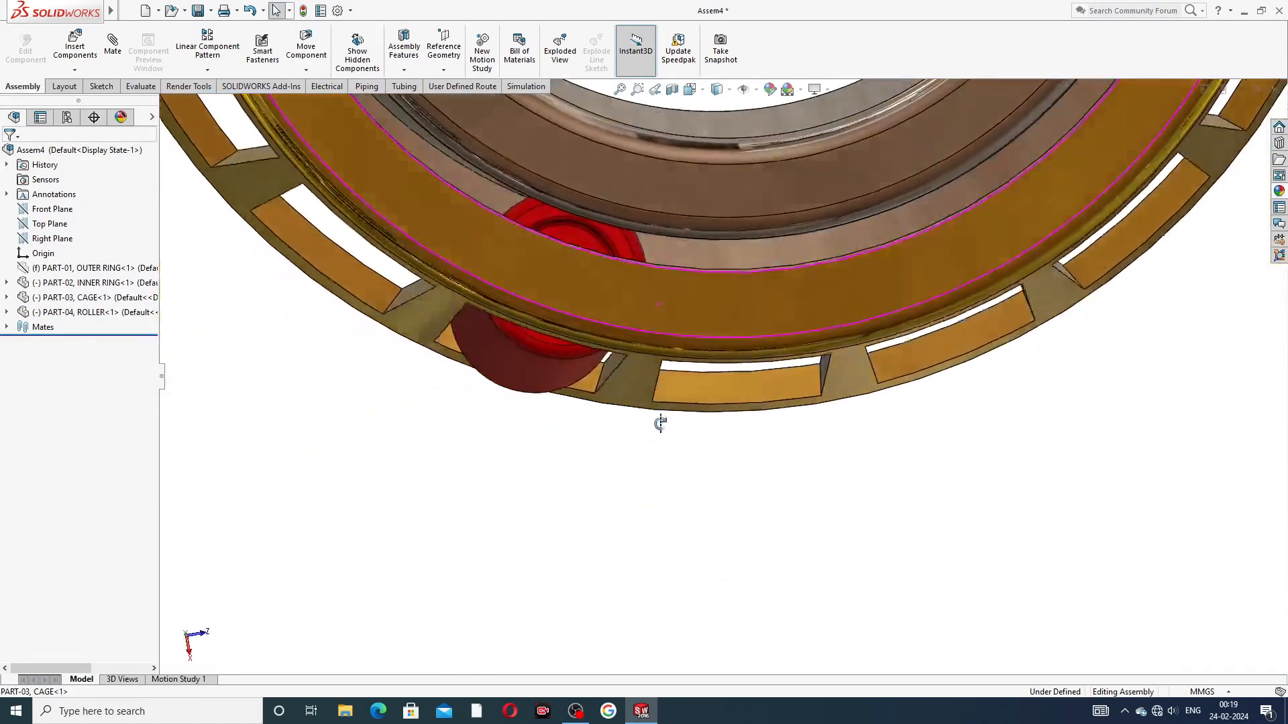
scroll(650, 301, "up", 4)
middle_click_drag(691, 322, 905, 311)
scroll(805, 184, "down", 2)
scroll(805, 184, "down", 1)
left_click_drag(775, 250, 998, 247)
left_click(965, 223)
middle_click_drag(964, 221, 799, 296)
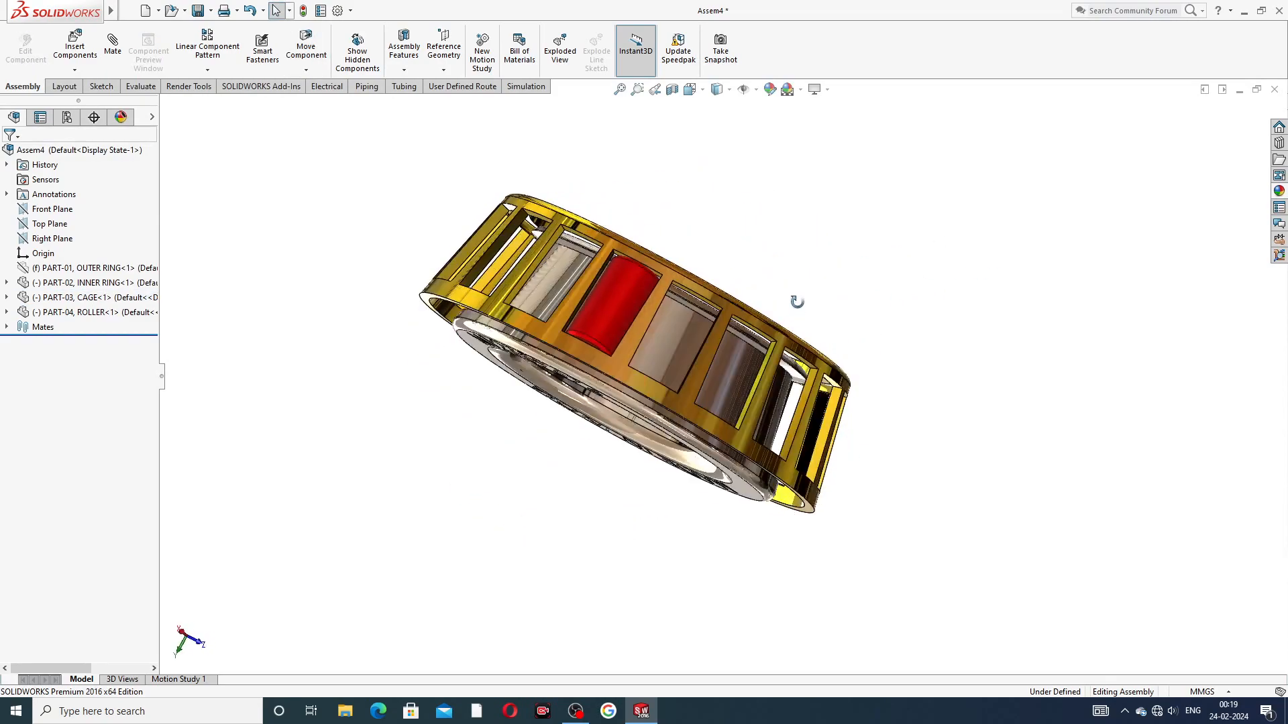
middle_click_drag(823, 360, 723, 481)
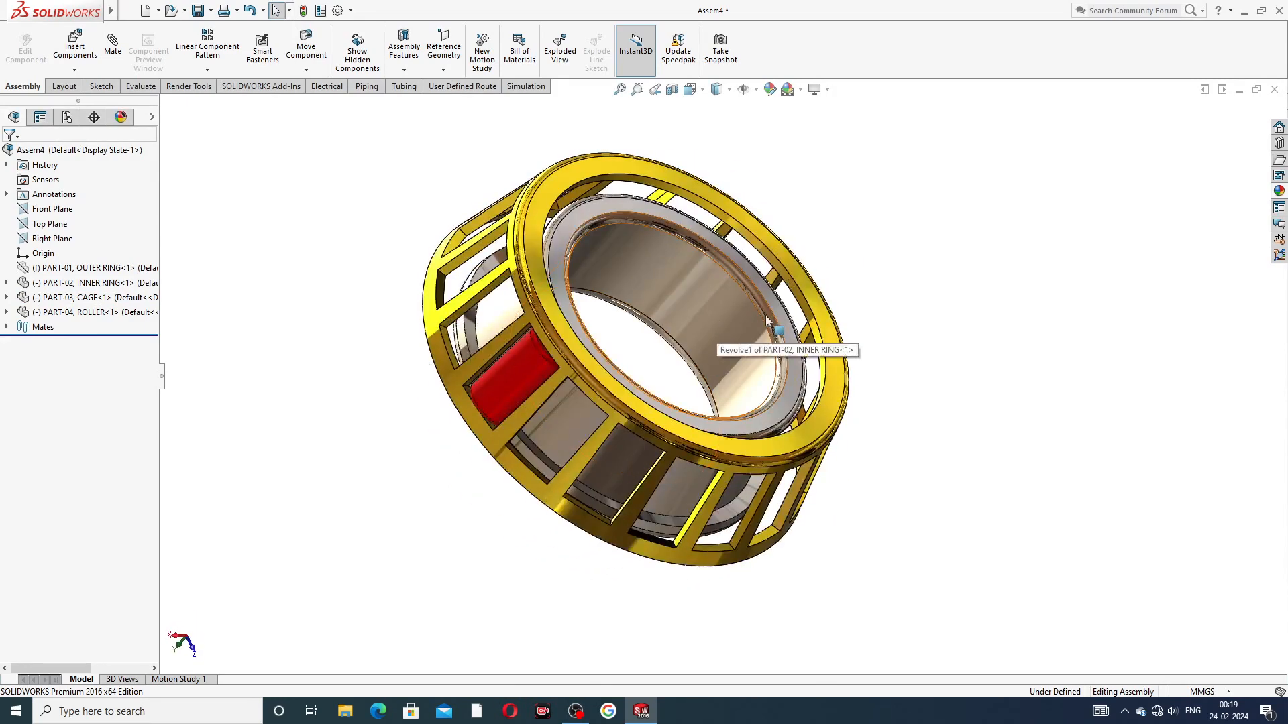
Step: Start a circular component pattern with only the roller as the component to pattern, removing the inner ring from the selection
left_click(229, 72)
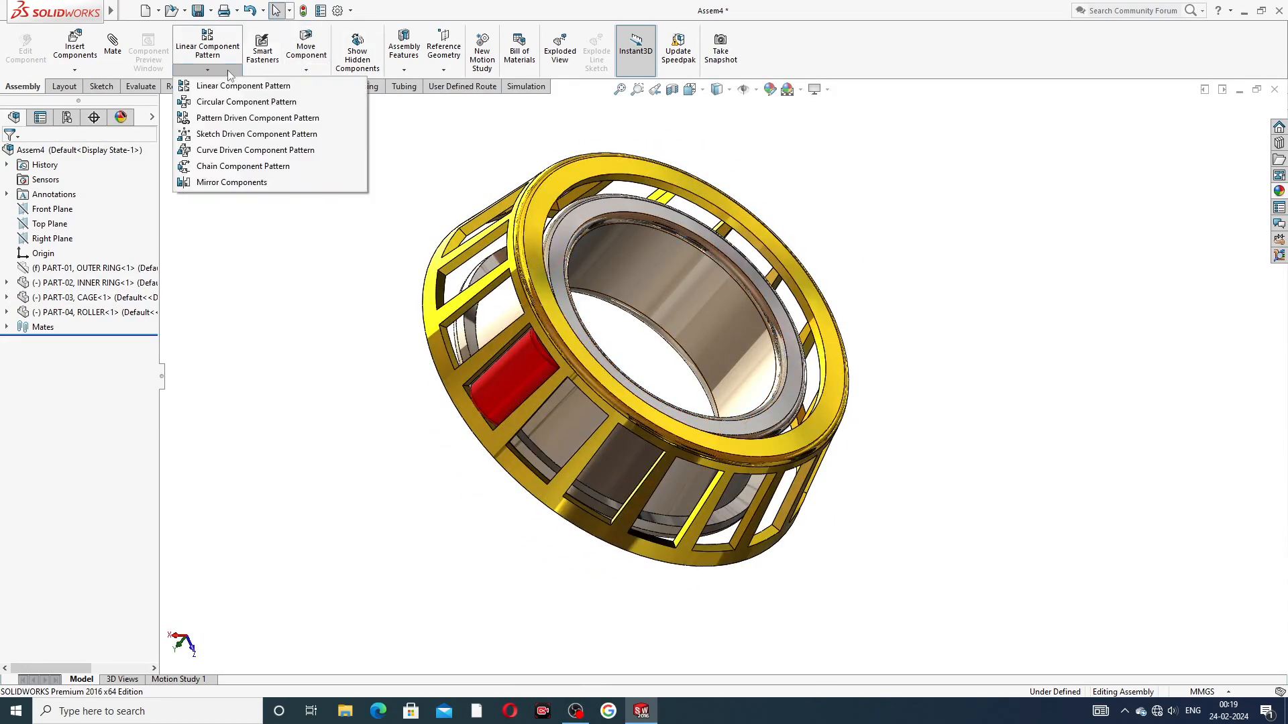
left_click(237, 102)
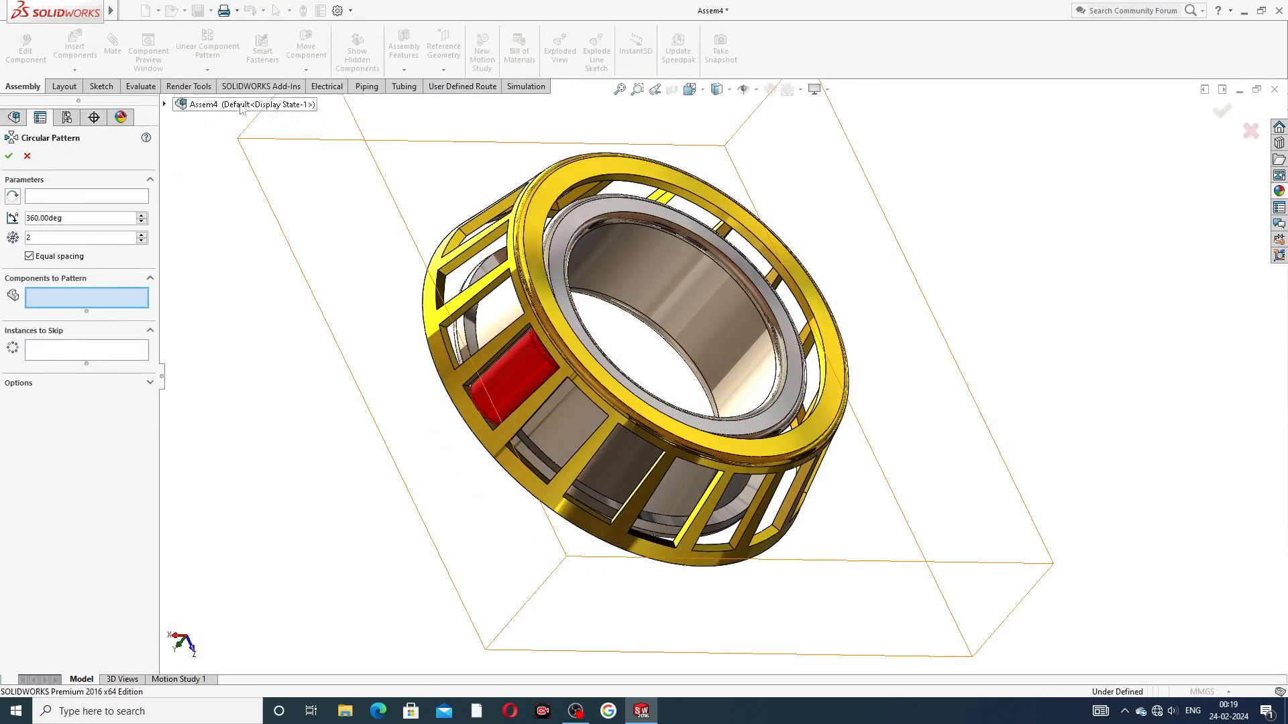
left_click(522, 378)
middle_click_drag(386, 325, 576, 381)
left_click(577, 384)
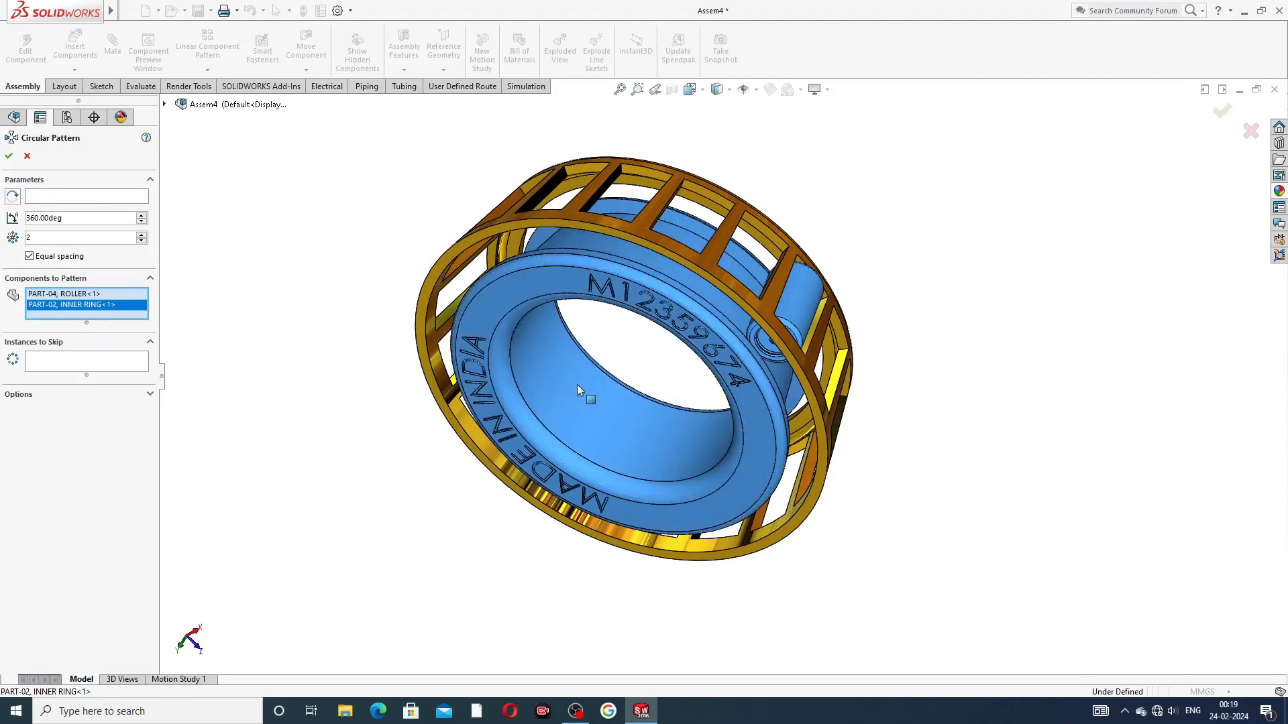
middle_click_drag(669, 356, 635, 383)
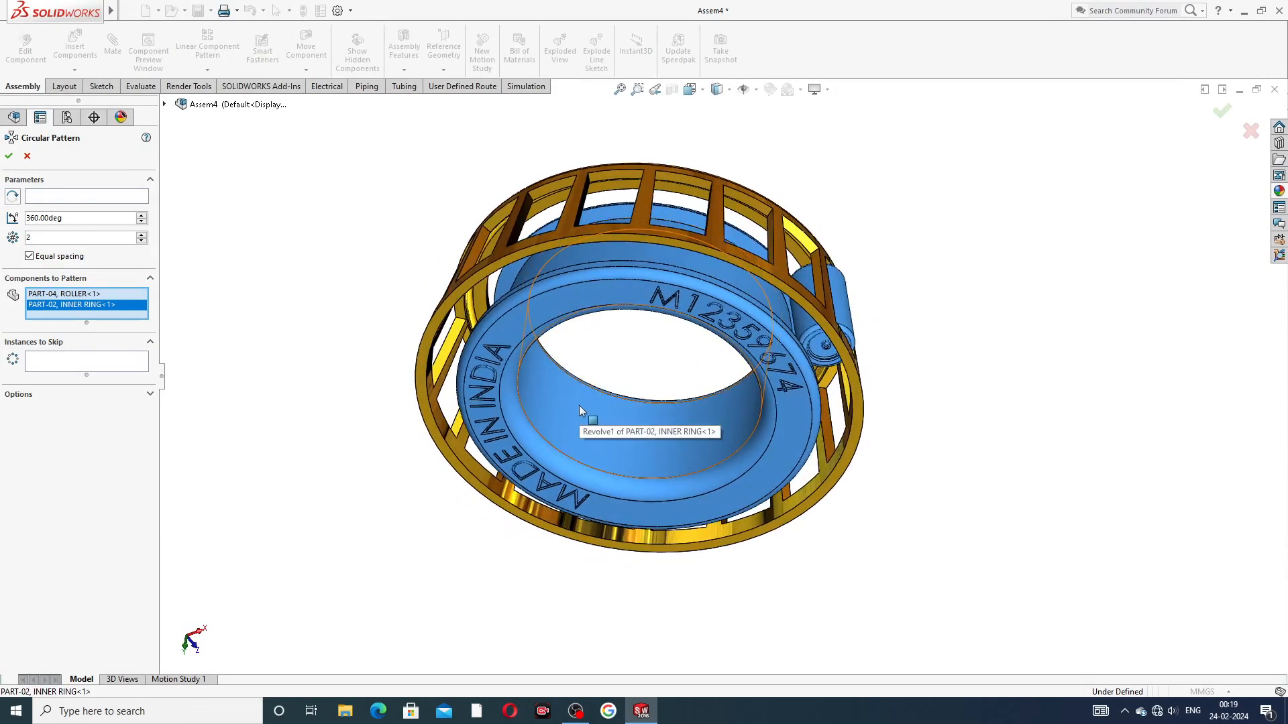
right_click(94, 315)
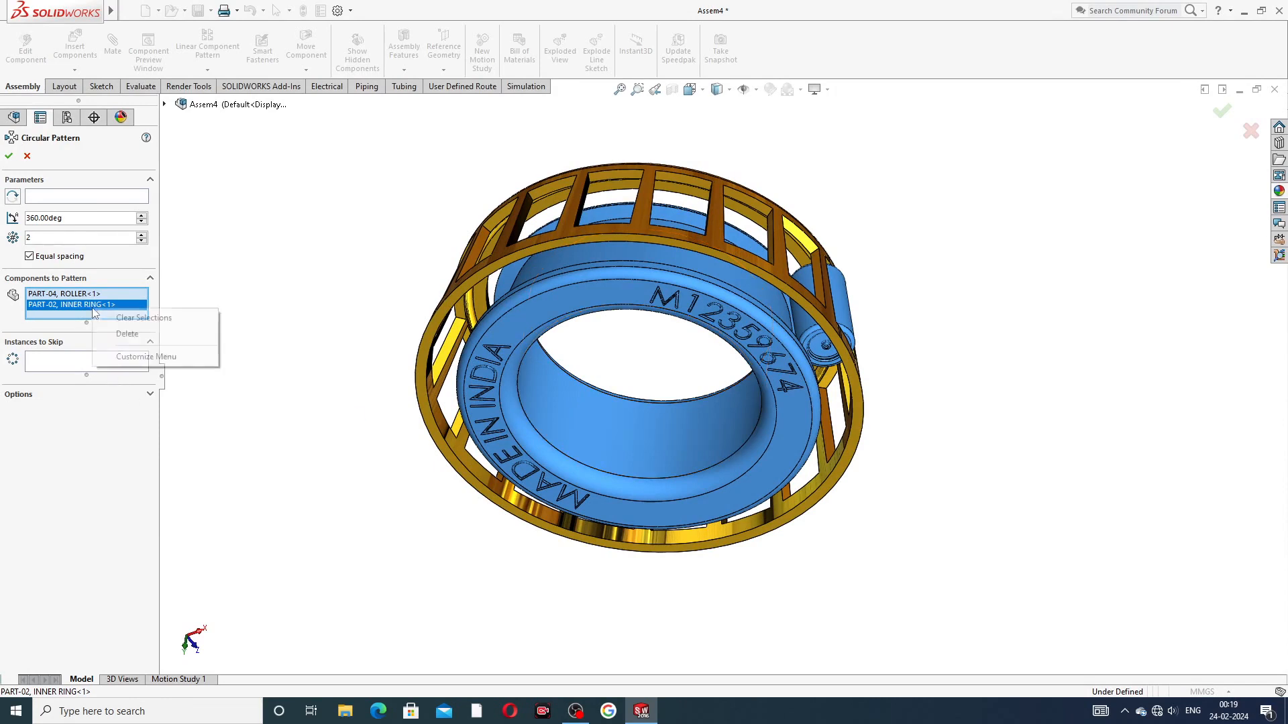
left_click(134, 336)
Step: Pattern the roller around the inner ring's bore face with 18 equally spaced instances over 360 degrees
left_click(101, 197)
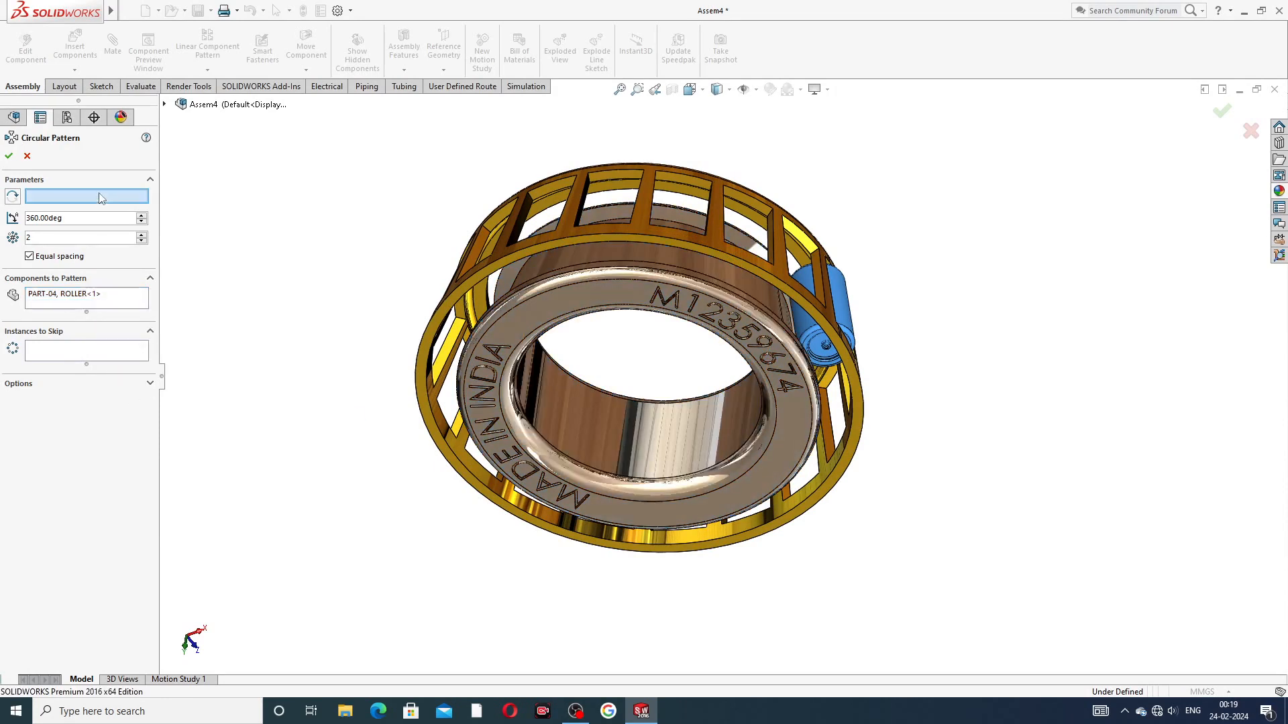
left_click(599, 423)
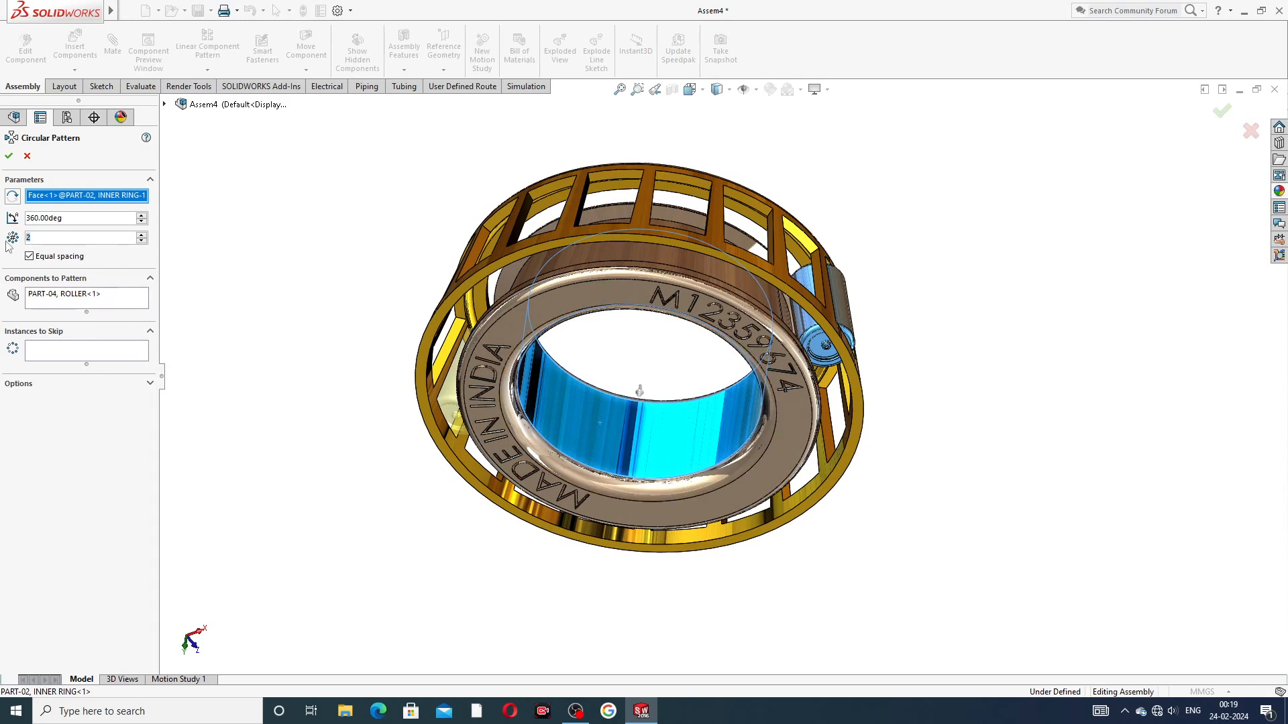
type("18")
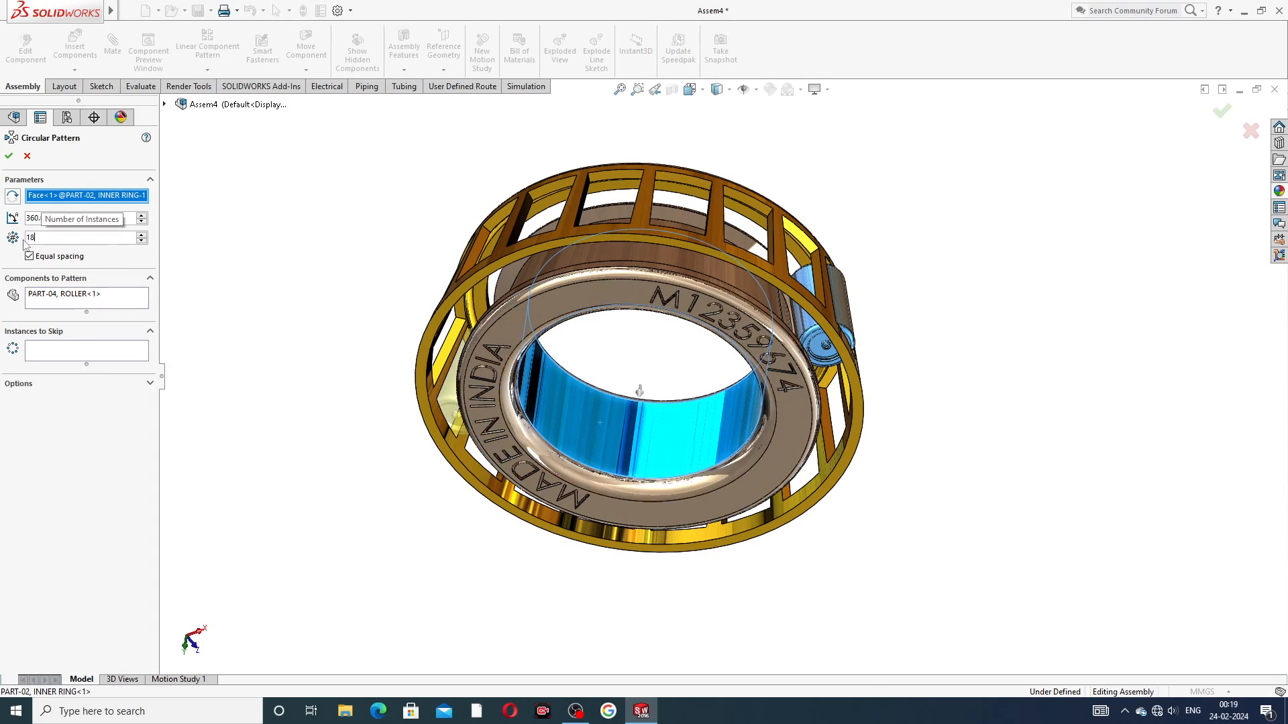
key("Return")
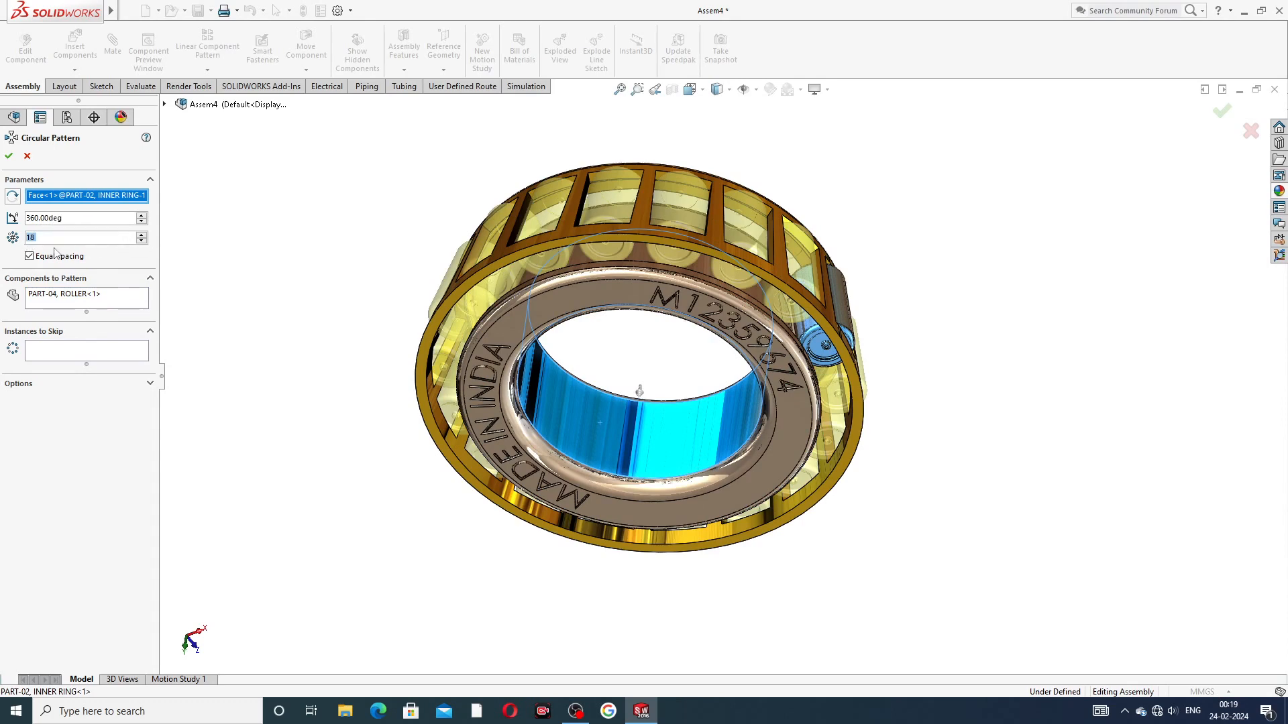
middle_click_drag(645, 235, 643, 305)
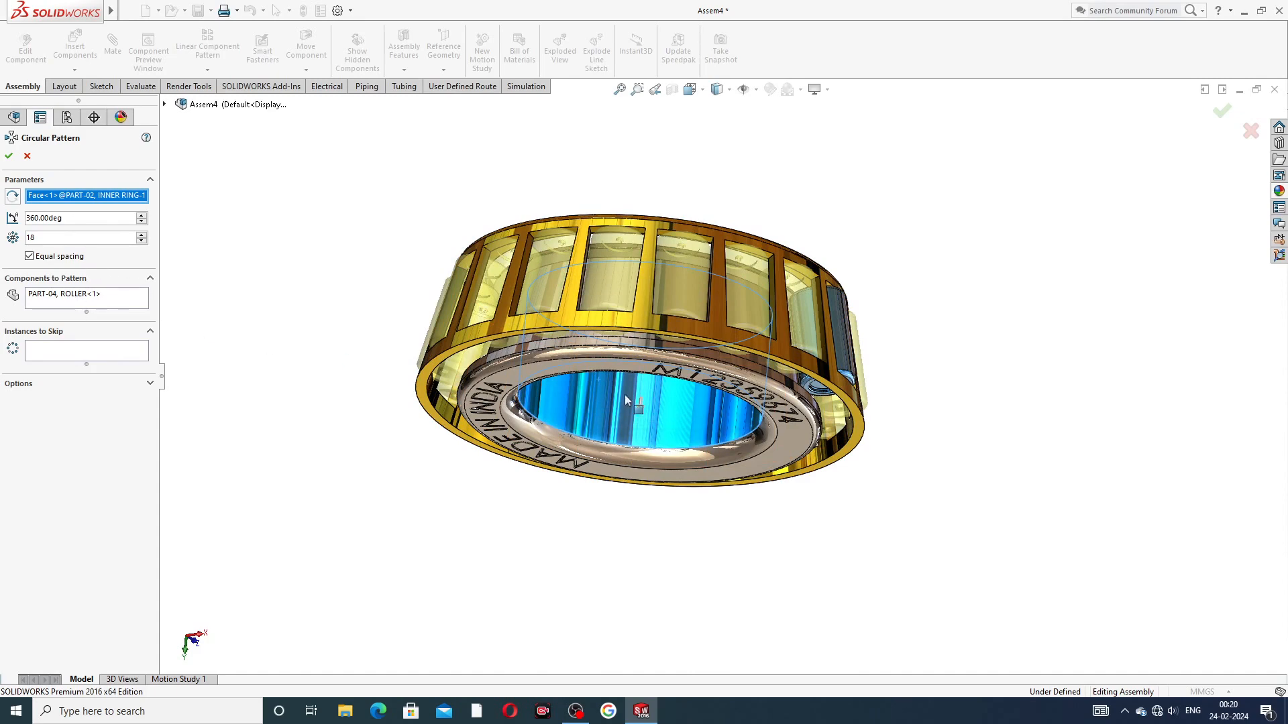
middle_click_drag(899, 362, 735, 324)
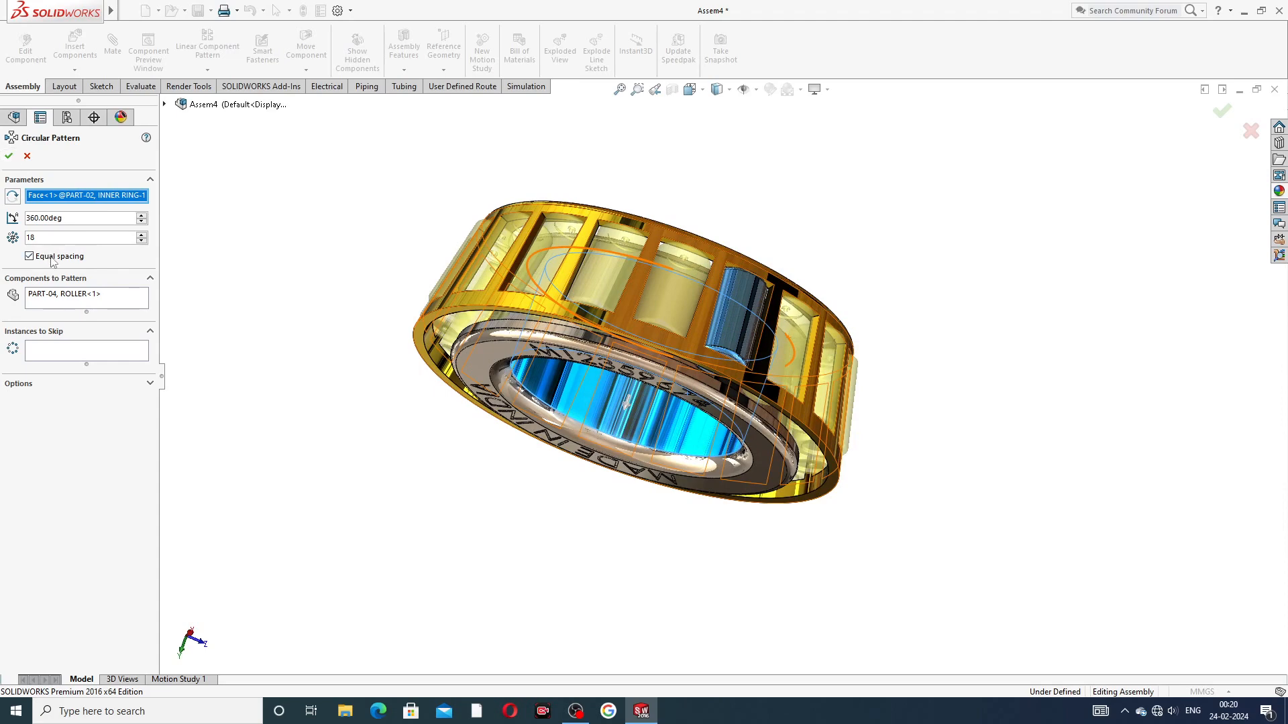
left_click(9, 157)
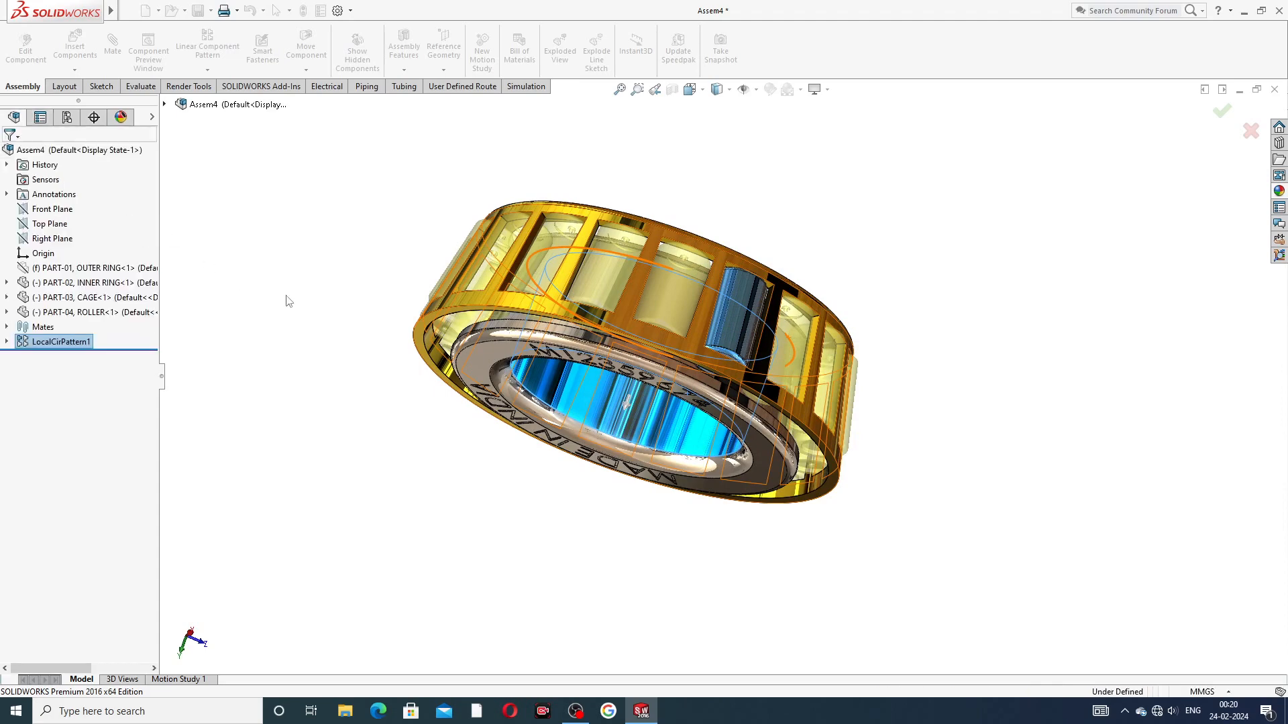
Step: Inspect the patterned rollers in the cage pockets from several angles
middle_click_drag(686, 386, 852, 365)
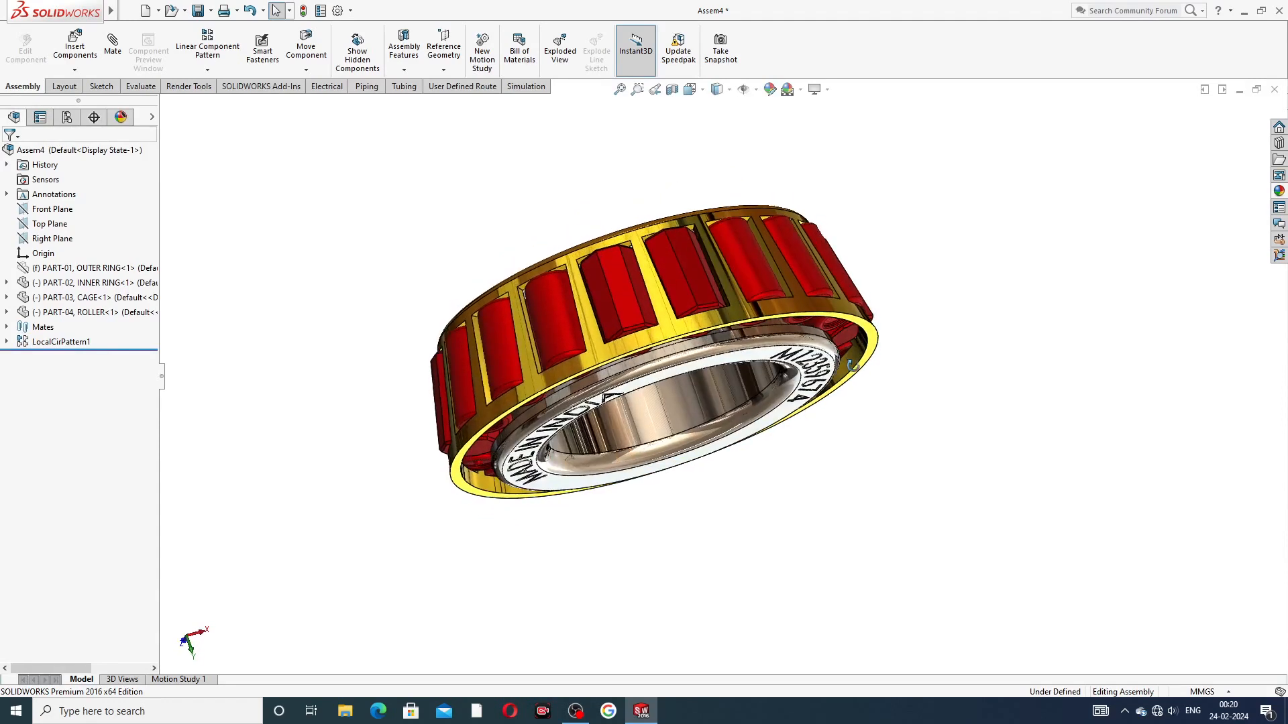
left_click(773, 309)
left_click_drag(582, 367, 956, 355)
middle_click_drag(957, 371, 923, 242)
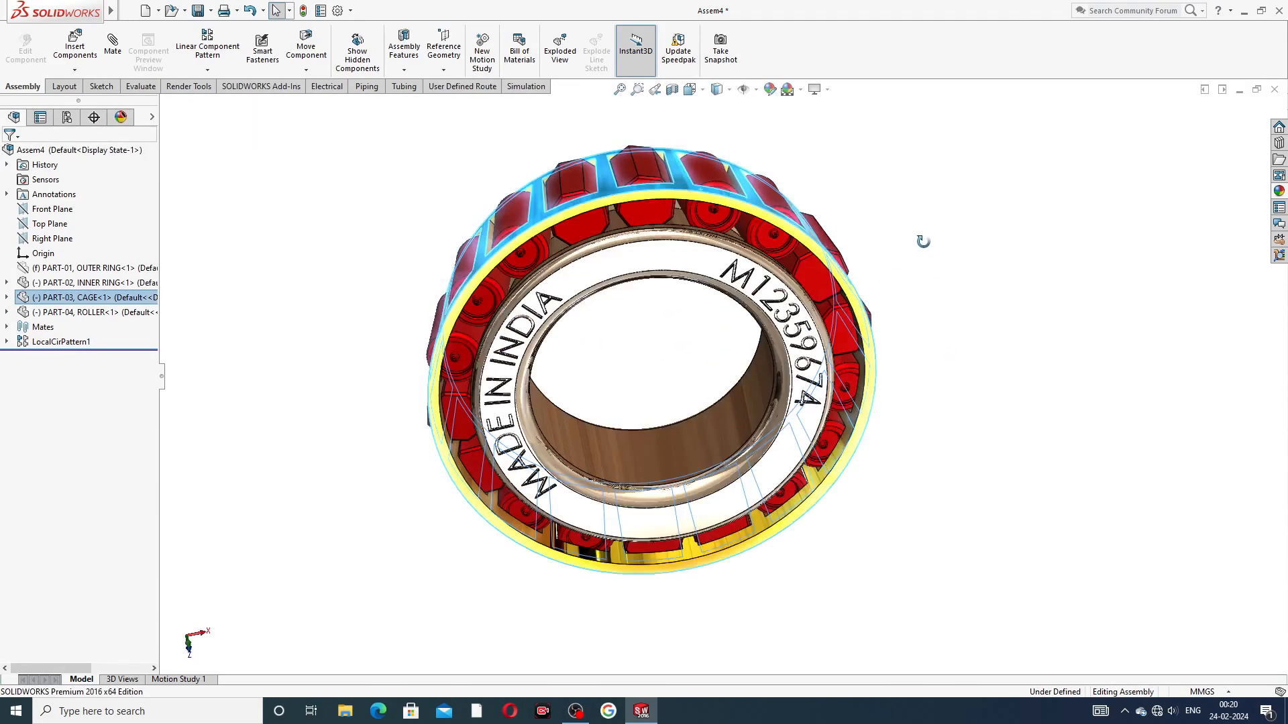
middle_click_drag(880, 321, 829, 305)
scroll(758, 371, "down", 4)
left_click(928, 264)
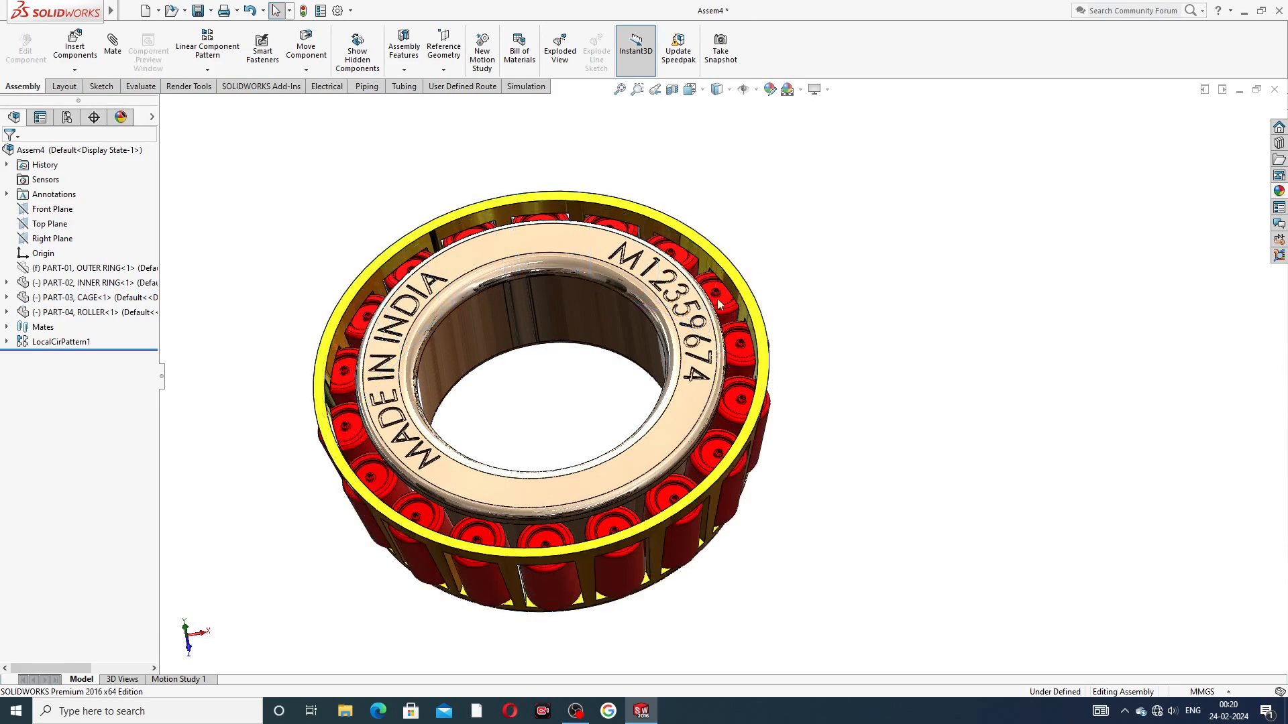
Step: Hide the inner ring to expose the rollers inside the cage
left_click(607, 292)
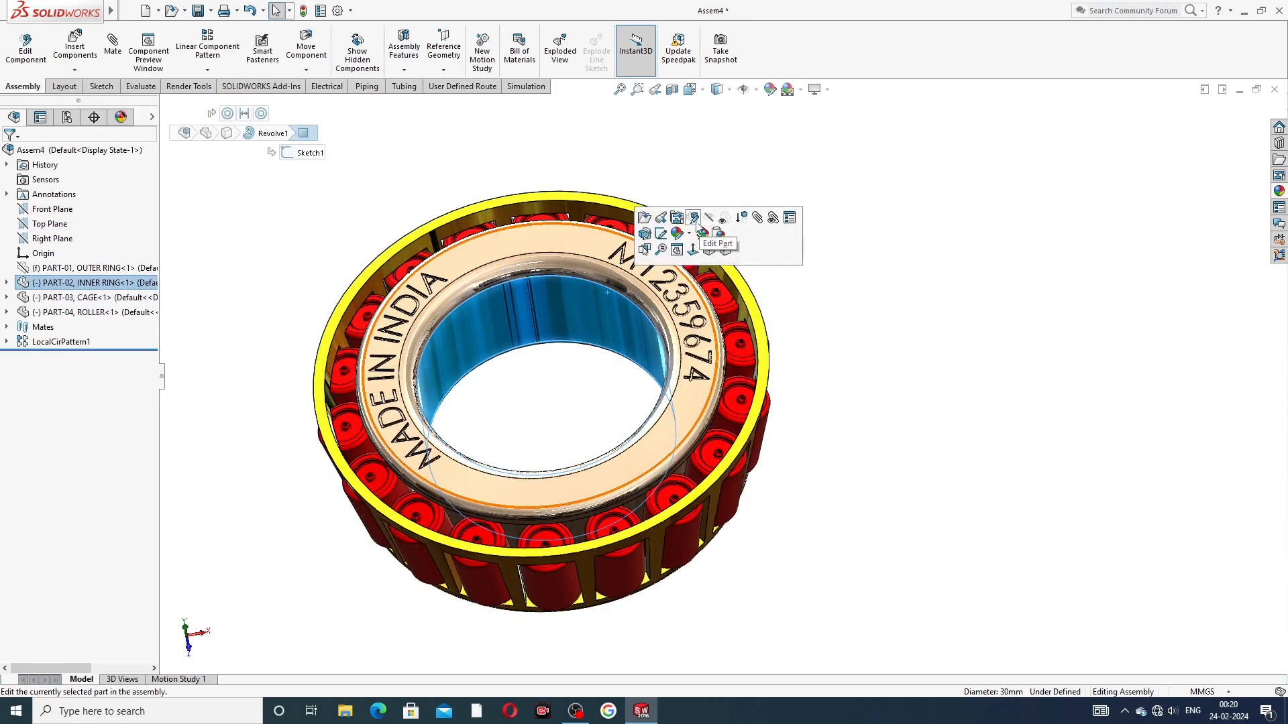
left_click(708, 218)
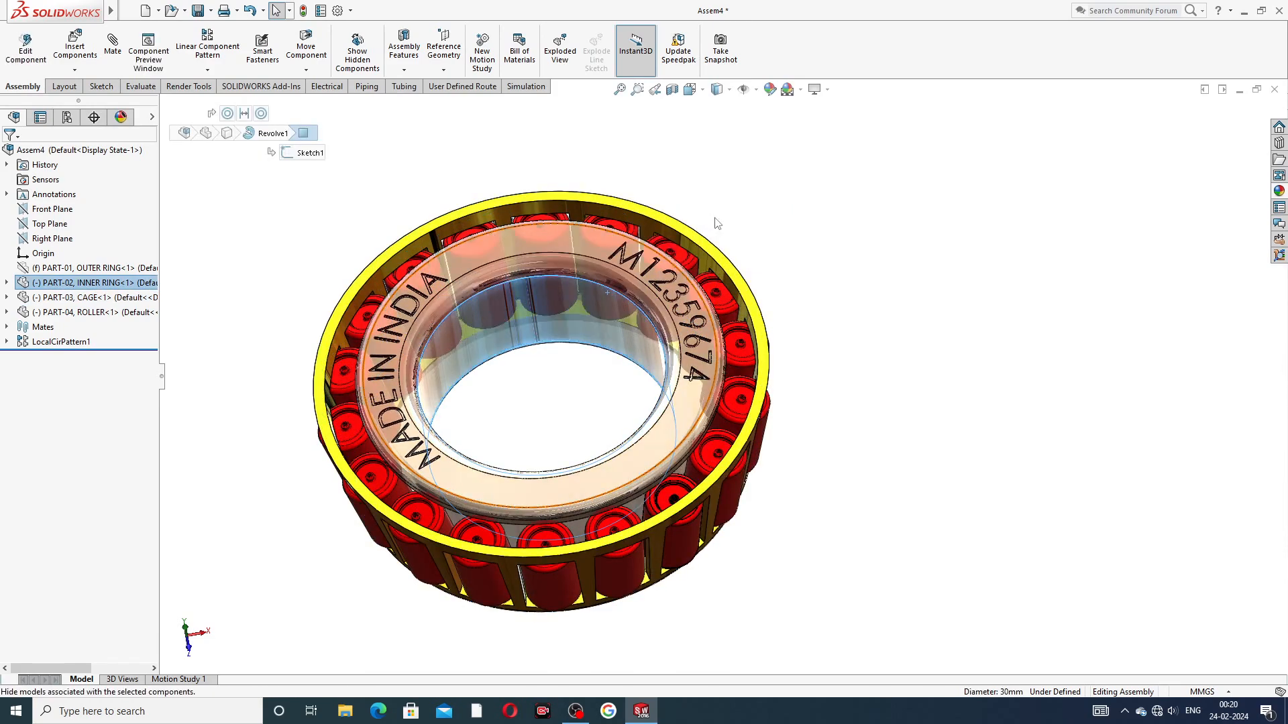
left_click_drag(617, 209, 661, 570)
scroll(594, 587, "down", 2)
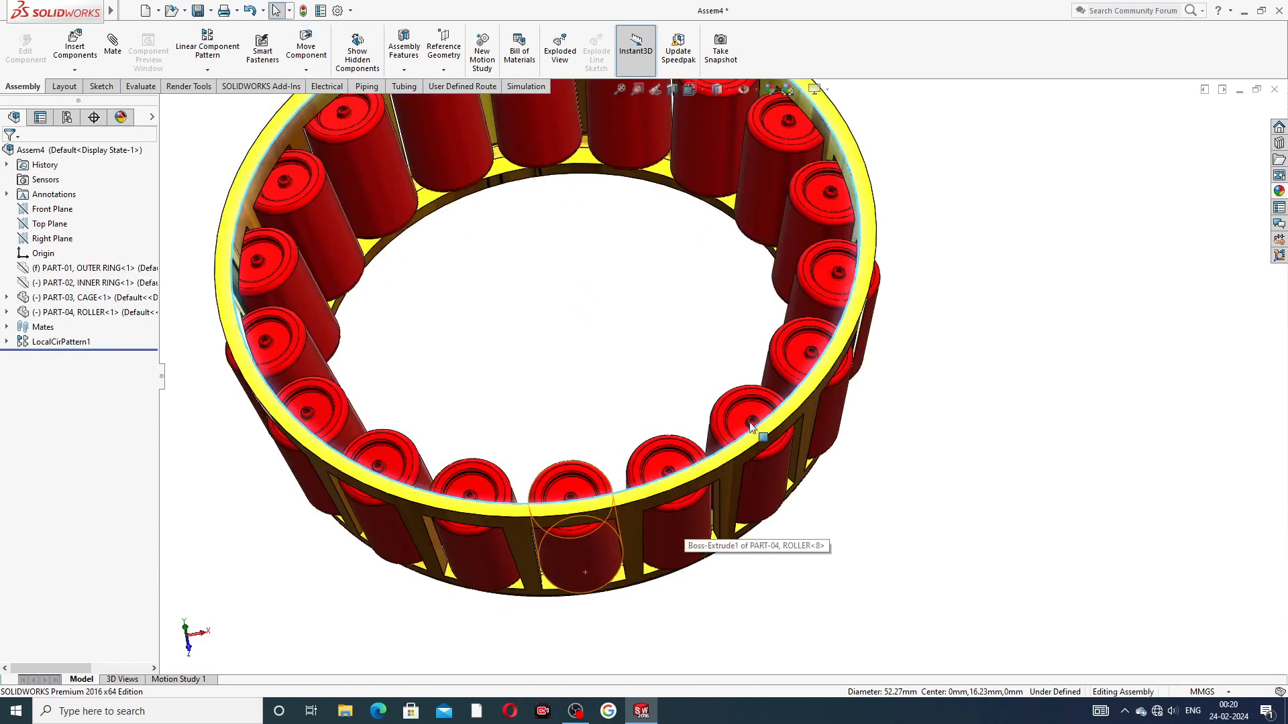
scroll(751, 428, "up", 2)
scroll(616, 386, "up", 2)
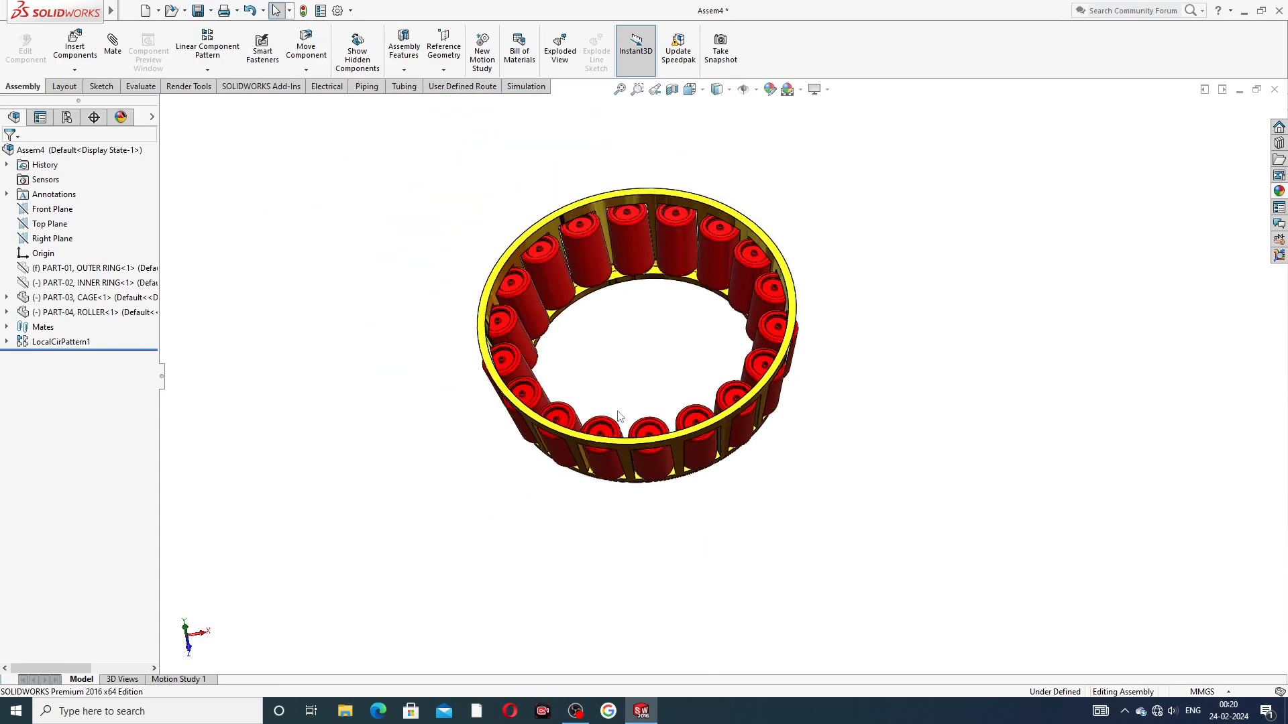
Step: Turn the cage about its axis to test that all rollers follow, and check them from the opposite side
left_click_drag(640, 447, 799, 302)
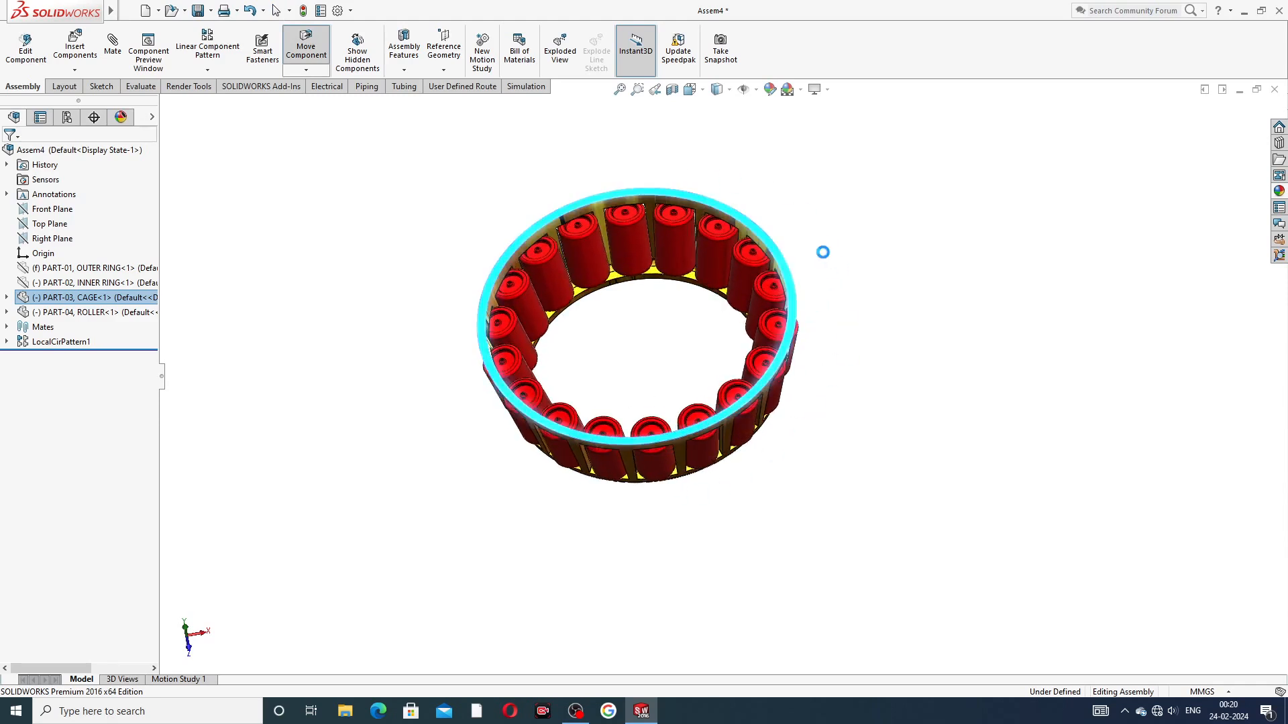
left_click(875, 353)
middle_click_drag(874, 353, 651, 318)
middle_click_drag(758, 316, 679, 129)
scroll(696, 253, "down", 2)
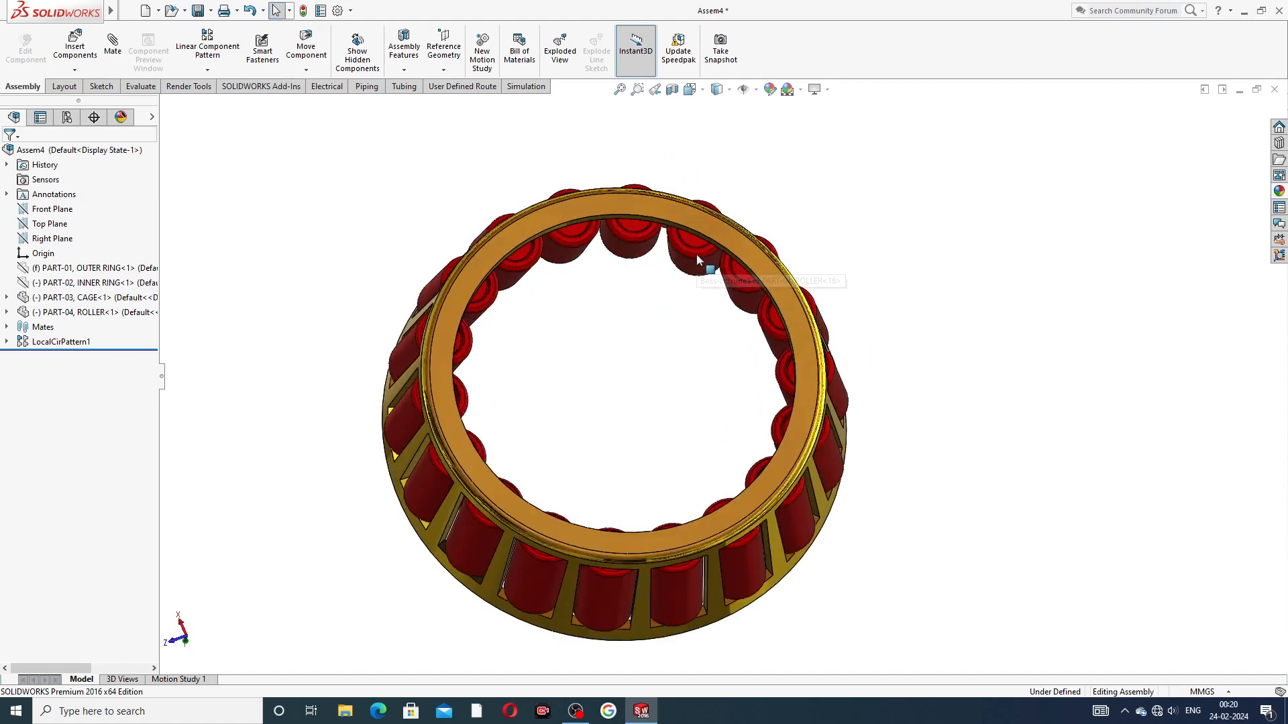
scroll(697, 254, "up", 2)
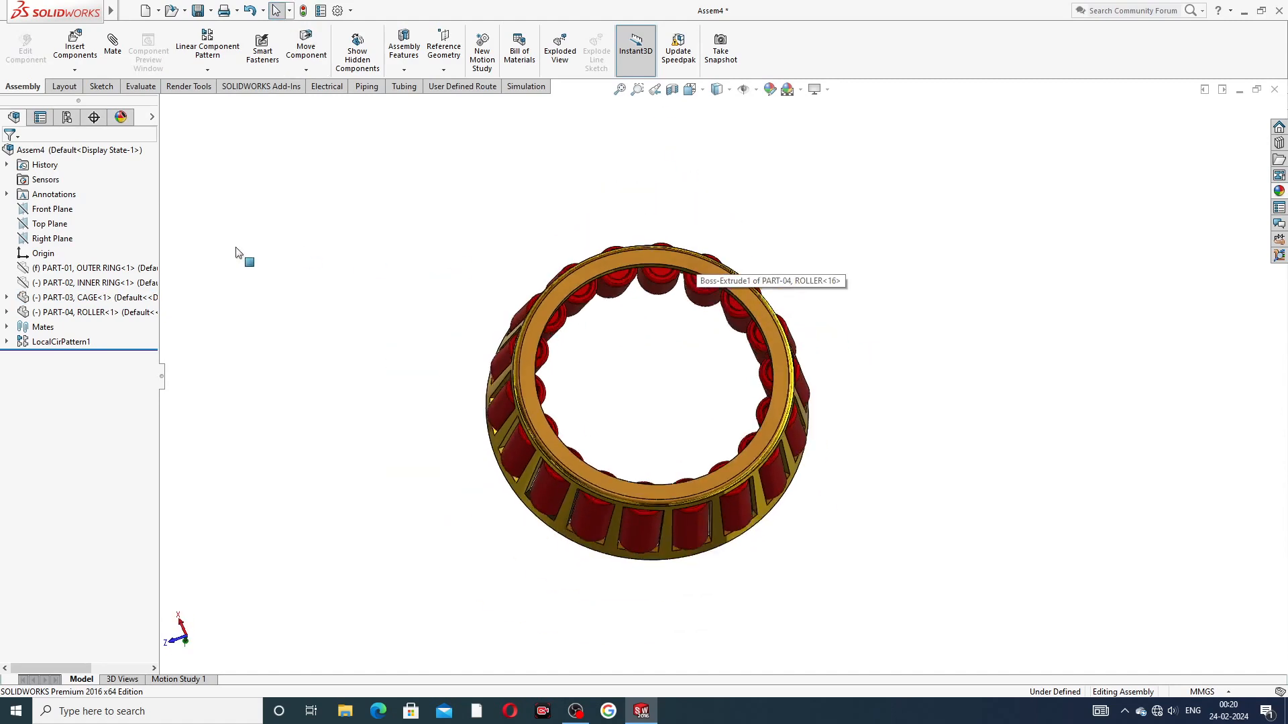
Step: Show the hidden inner ring and outer ring again
right_click(101, 283)
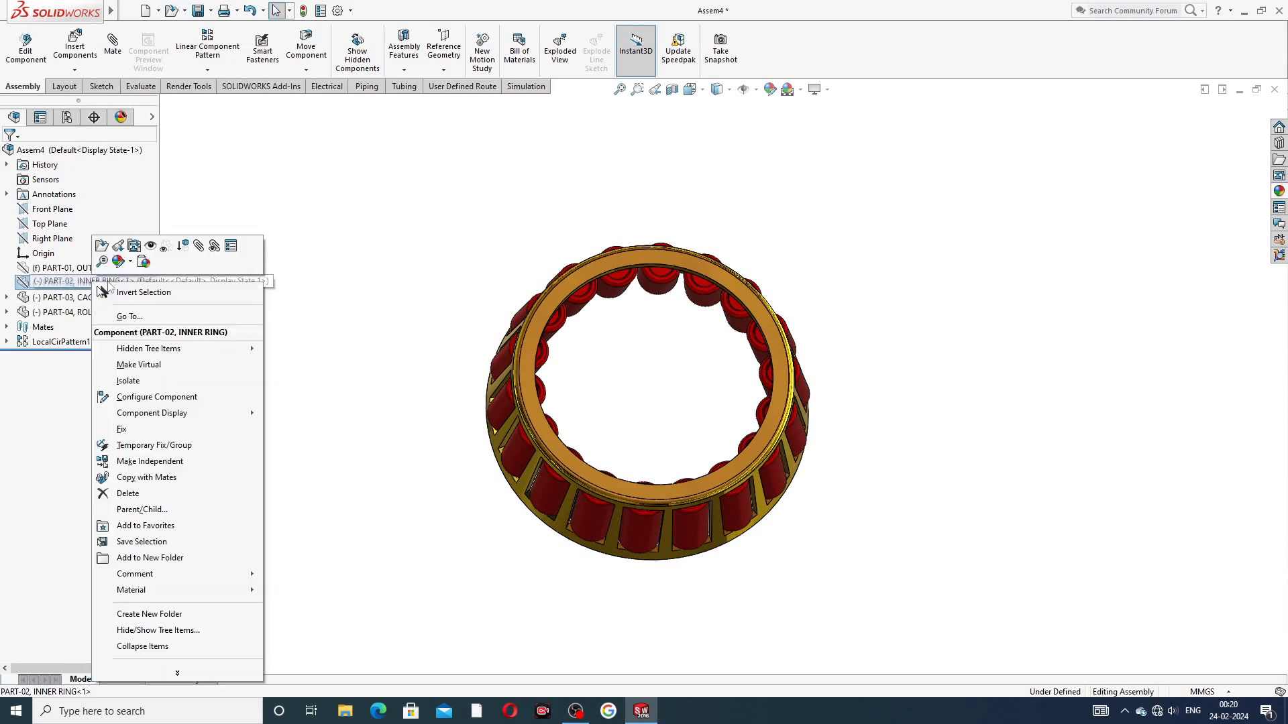
left_click(151, 247)
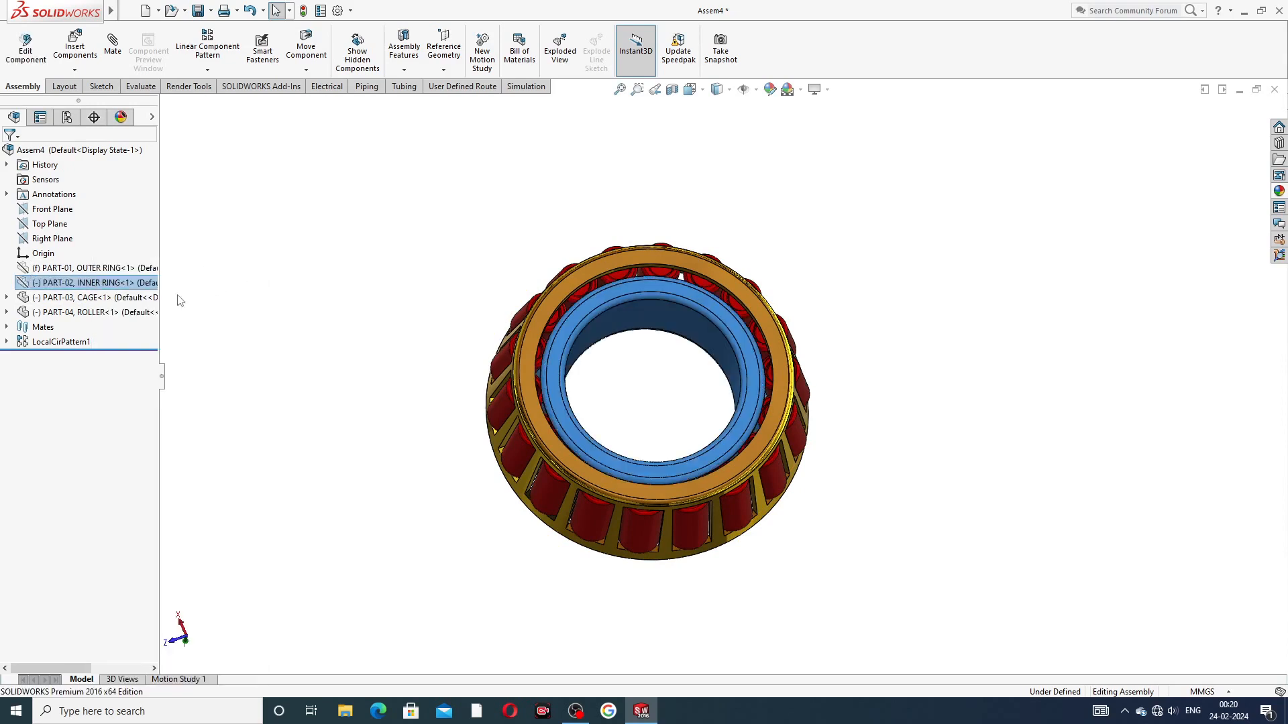
right_click(127, 270)
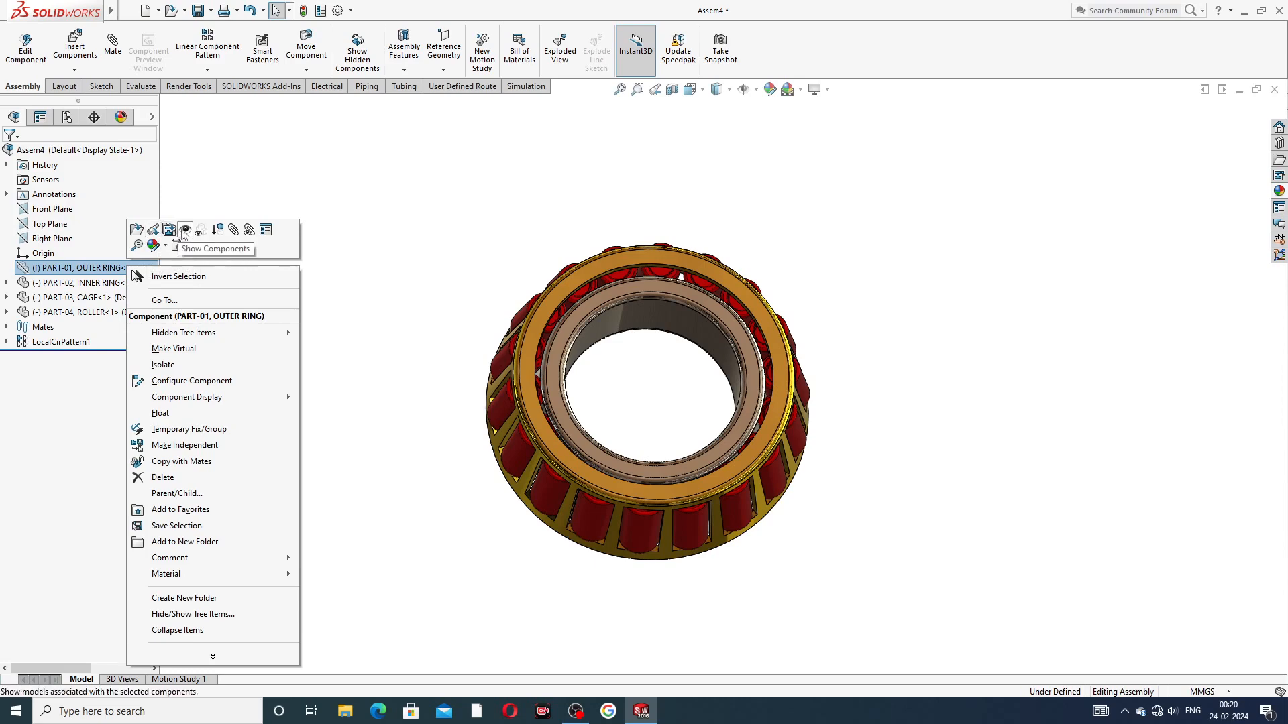
left_click(173, 231)
left_click(452, 221)
middle_click_drag(452, 215, 839, 251)
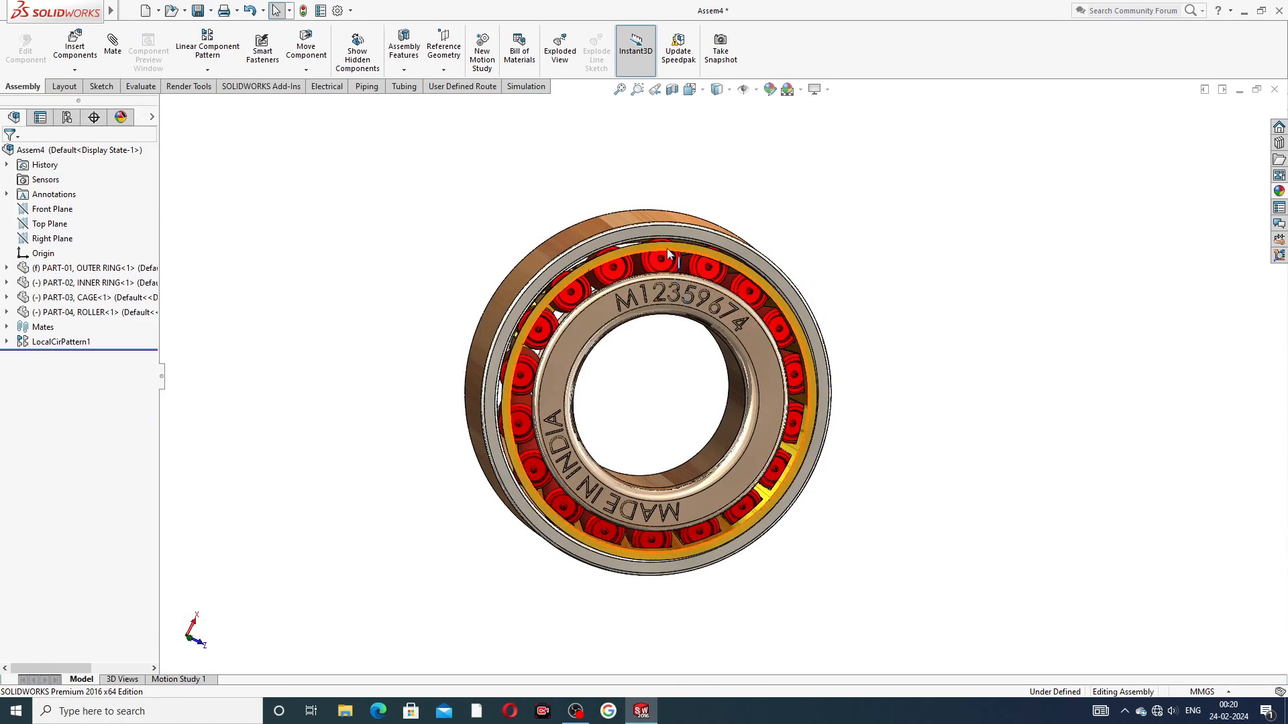
Step: Turn the cage and the inner ring inside the outer ring to test the bearing's rotation
left_click_drag(667, 247, 858, 300)
scroll(719, 317, "down", 2)
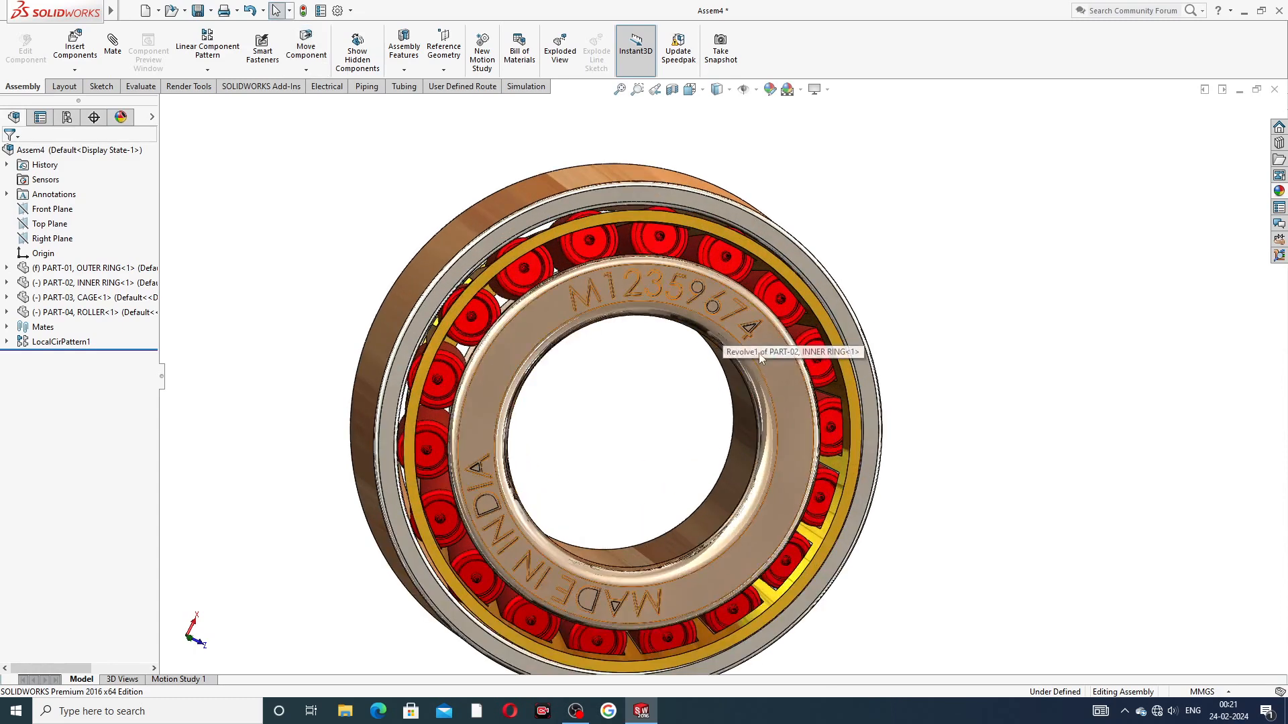
left_click_drag(755, 342, 901, 195)
key("Escape")
scroll(718, 309, "up", 2)
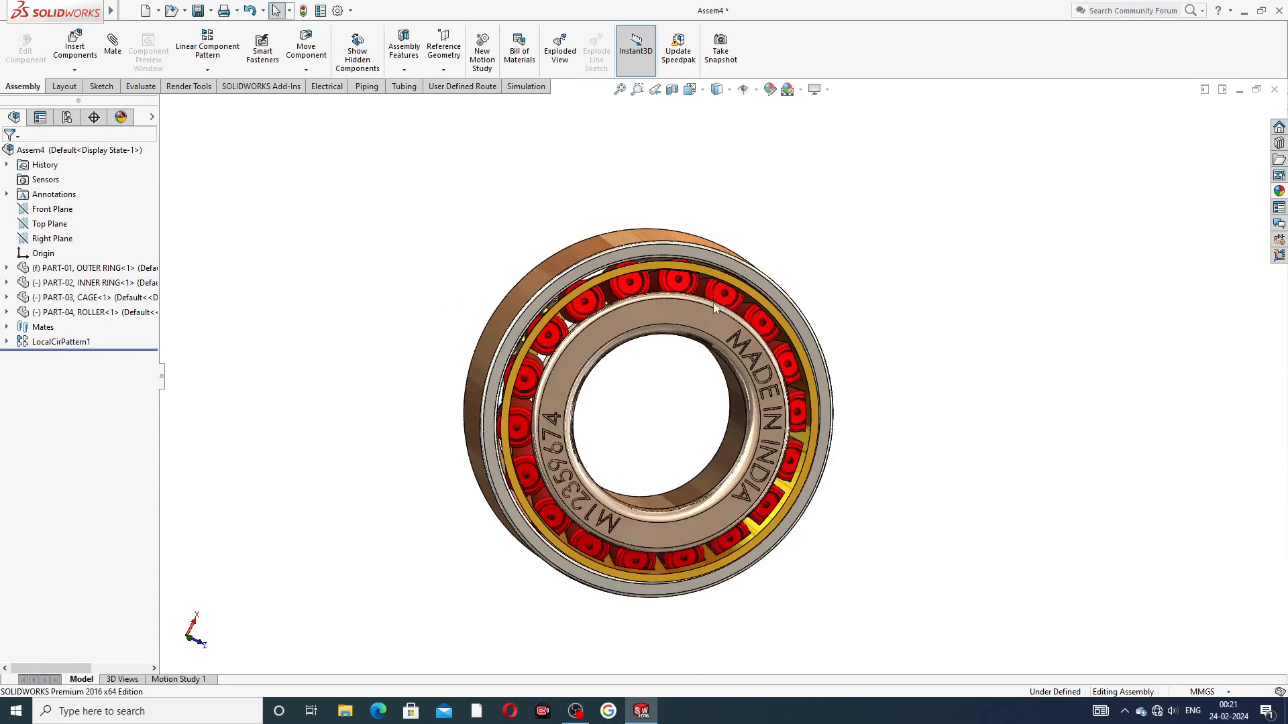
Step: Examine the complete bearing assembly from the engraved side, close up and at an angle
mouse_move(727, 312)
middle_mouse_down()
mouse_move(751, 309)
mouse_move(736, 304)
middle_mouse_up()
scroll(685, 373, "down", 2)
scroll(766, 413, "up", 2)
scroll(744, 444, "down", 3)
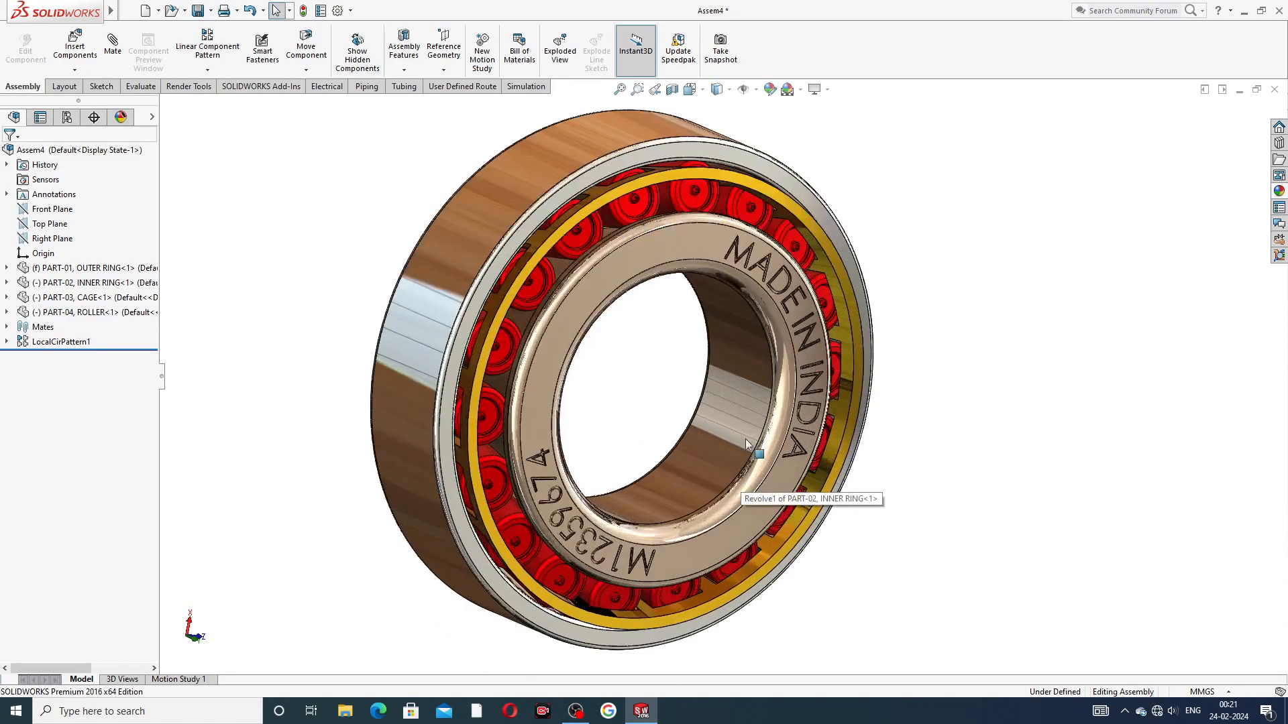
middle_click_drag(782, 391, 723, 381)
scroll(743, 409, "up", 3)
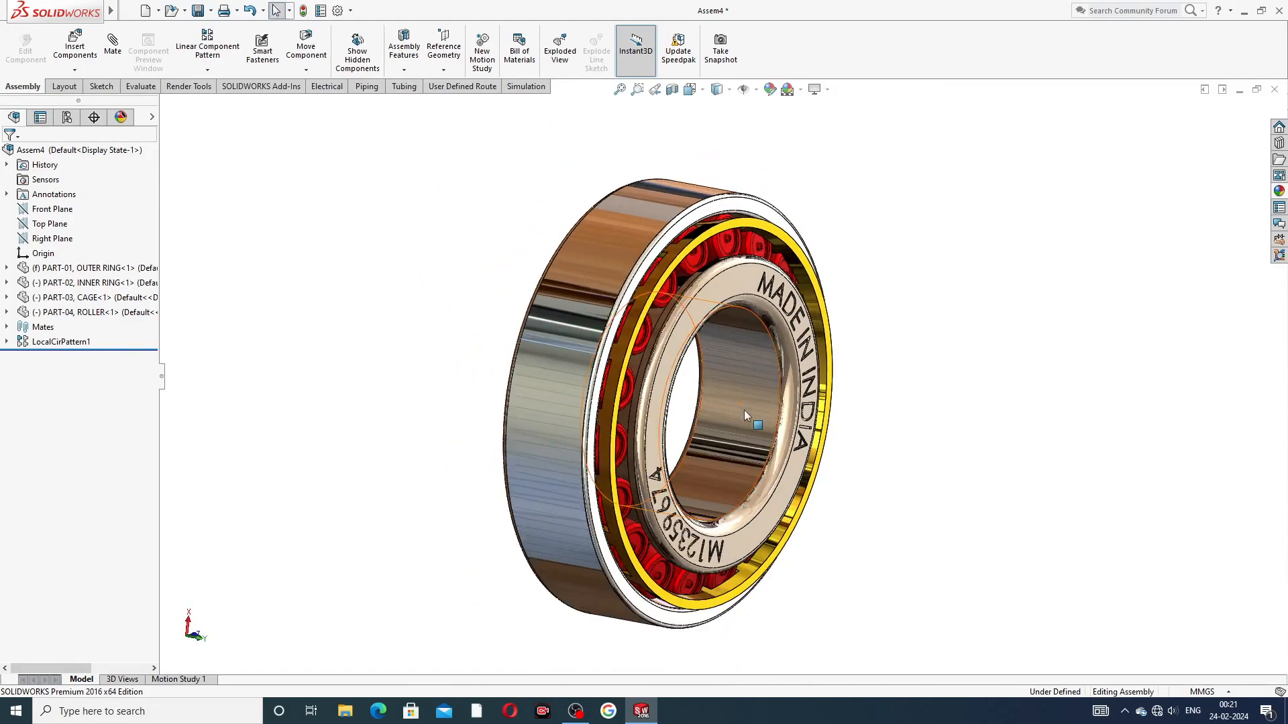
scroll(765, 443, "down", 1)
middle_click_drag(756, 441, 726, 439)
scroll(762, 308, "down", 1)
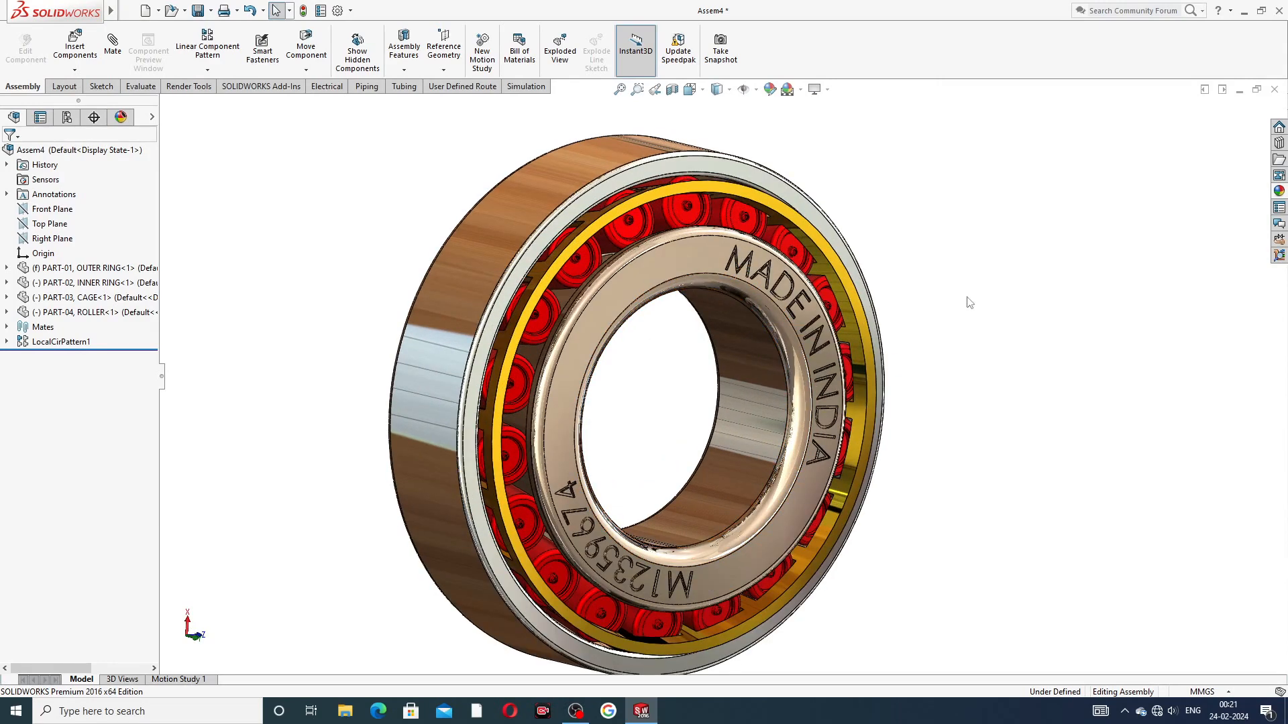
scroll(798, 429, "up", 1)
scroll(746, 449, "down", 1)
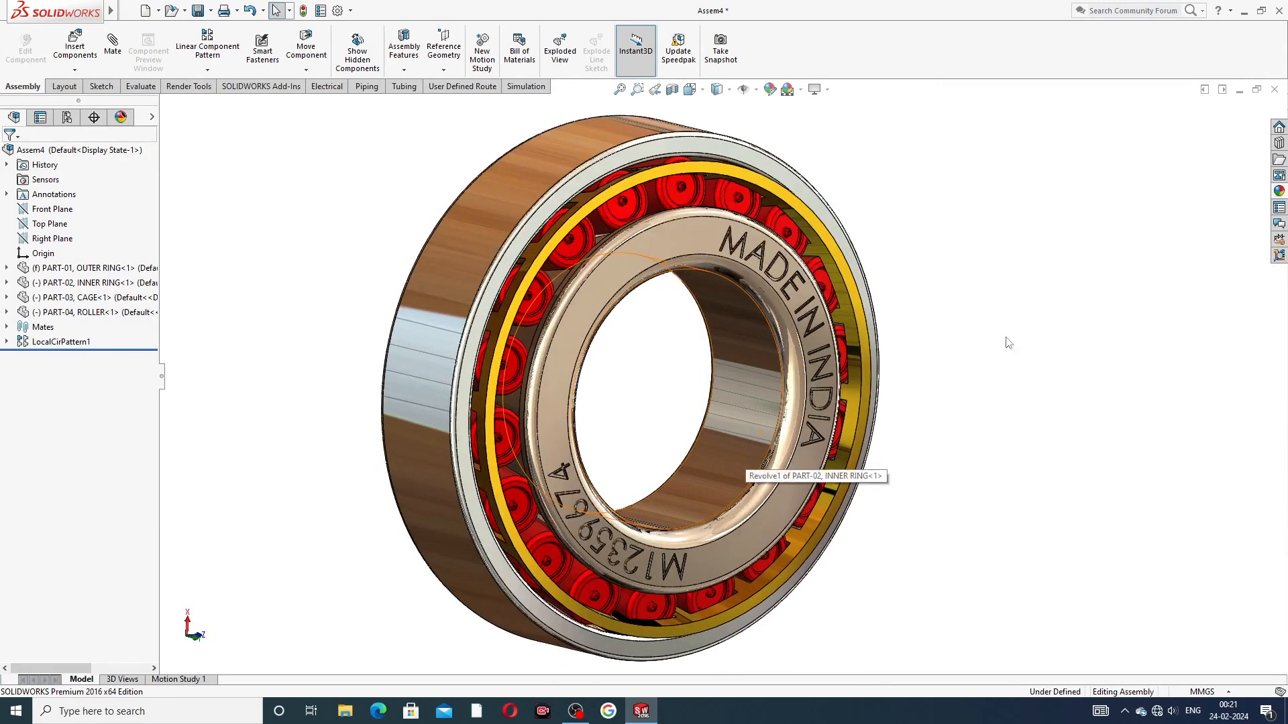
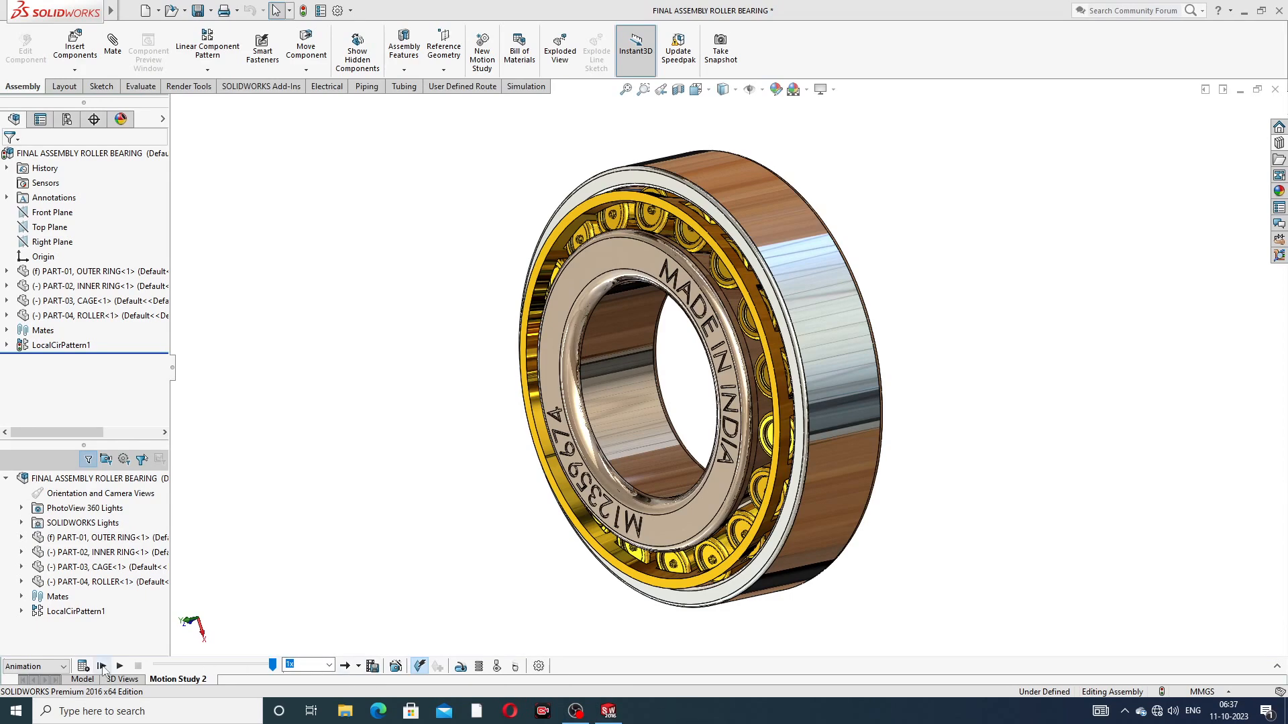
Step: Play Motion Study 2 from the start, examine the bearing from both angles, and replay the animation
left_click(102, 667)
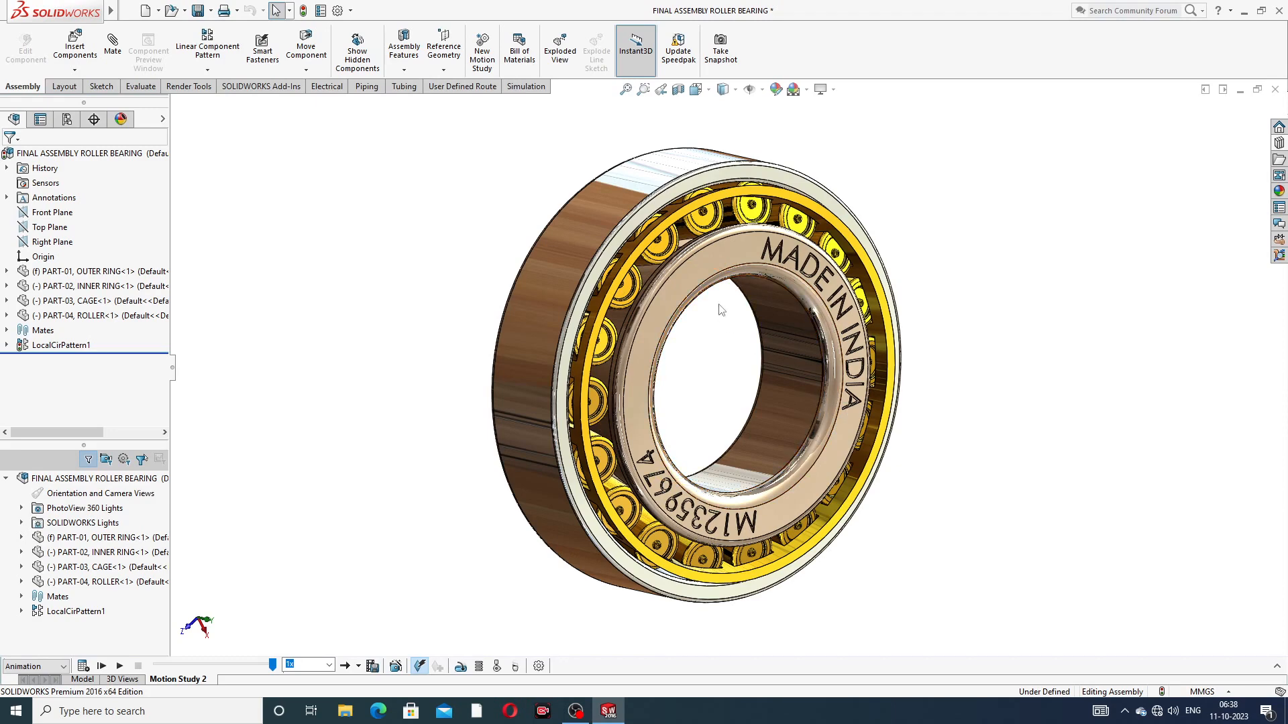
scroll(762, 334, "up", 3)
middle_click_drag(762, 334, 629, 436)
scroll(720, 288, "down", 2)
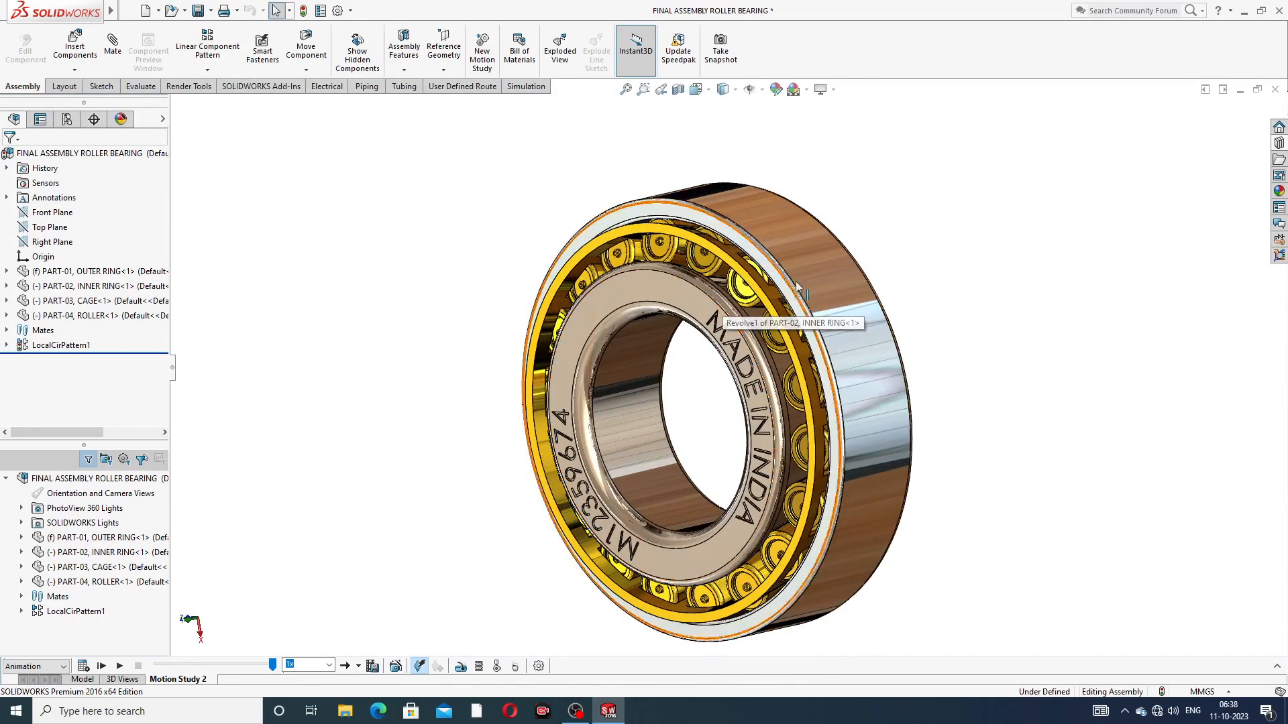
scroll(839, 395, "up", 1)
mouse_move(827, 430)
middle_mouse_down()
mouse_move(759, 453)
mouse_move(825, 436)
mouse_move(839, 447)
middle_mouse_up()
scroll(758, 438, "down", 1)
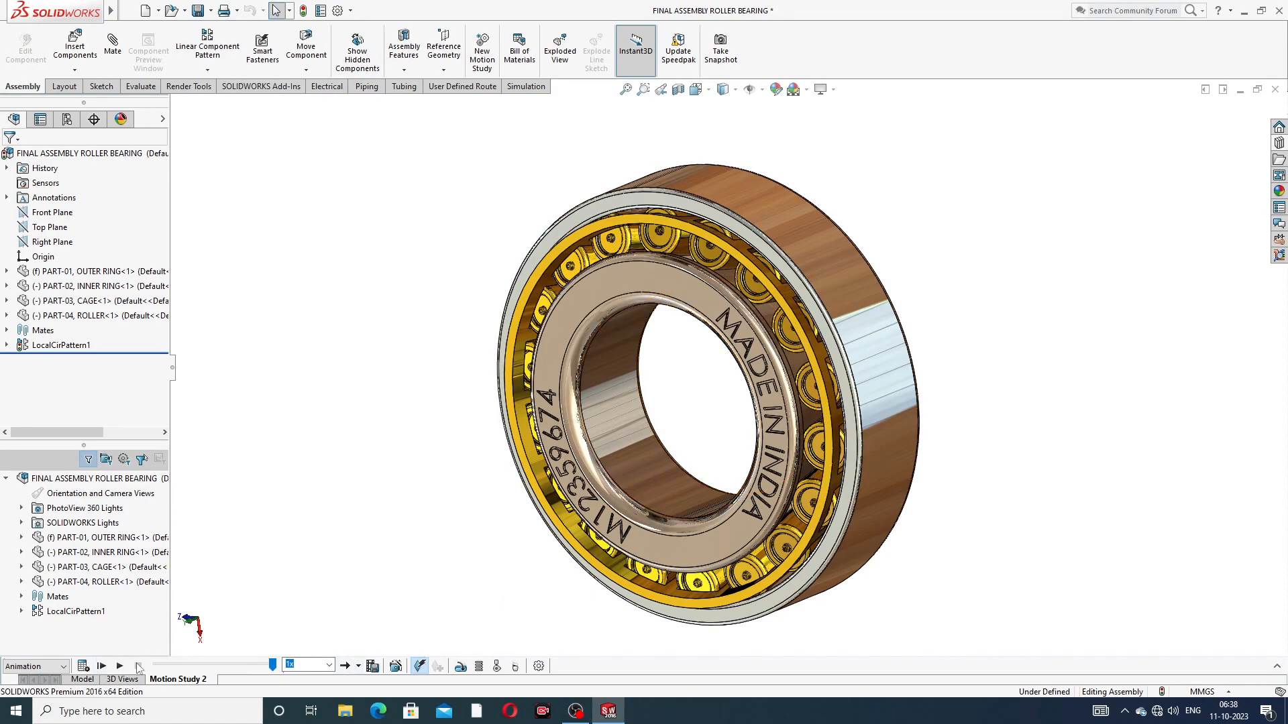
left_click(101, 666)
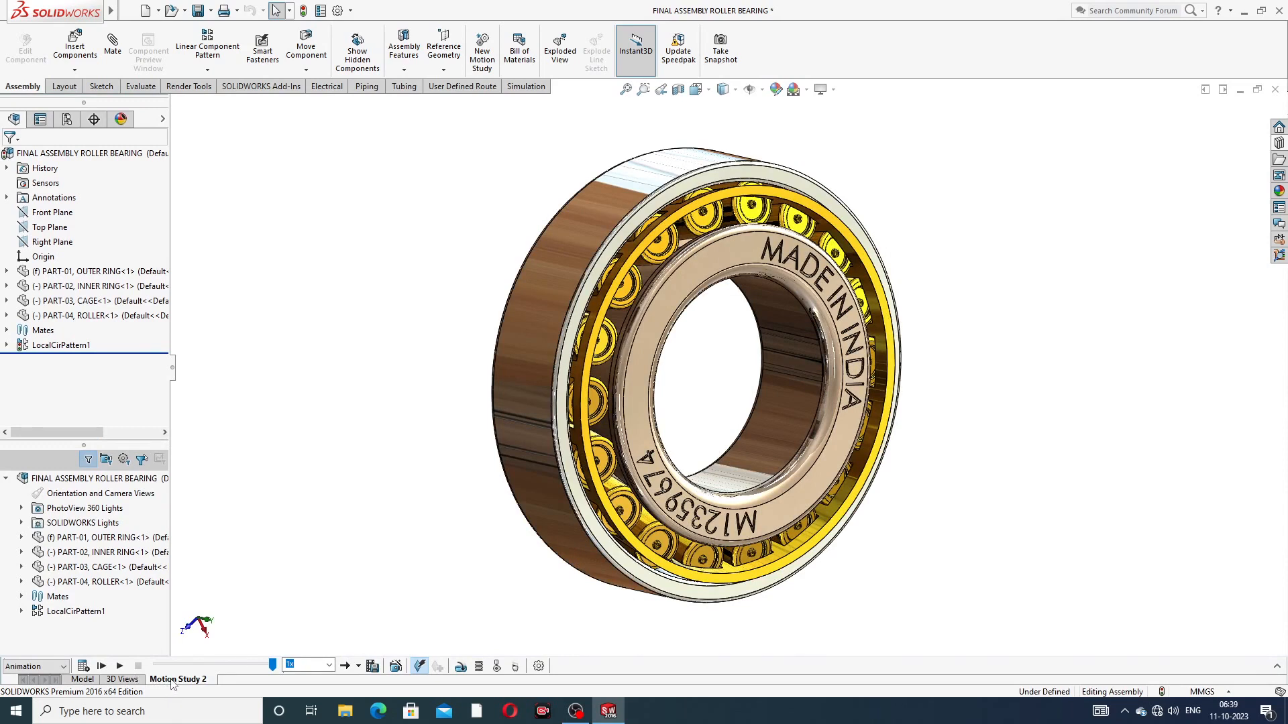
Step: Create a new motion study and delete Motion Study 2
right_click(178, 681)
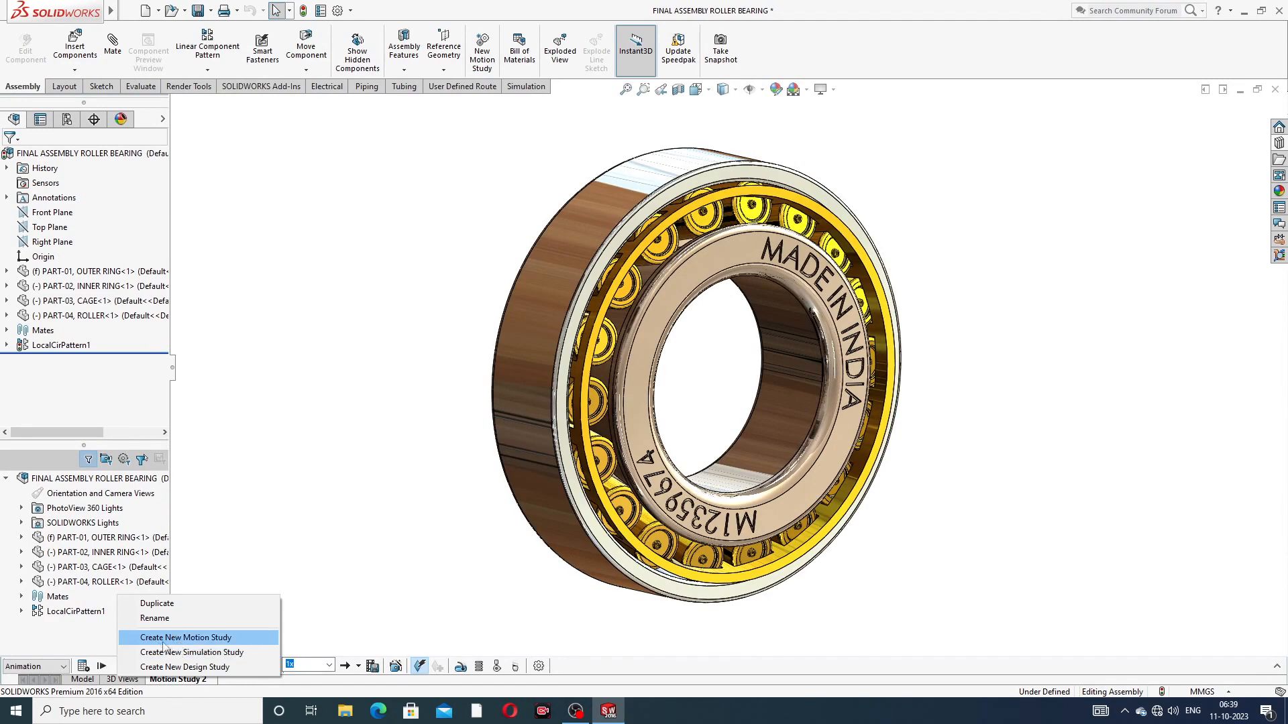
left_click(216, 638)
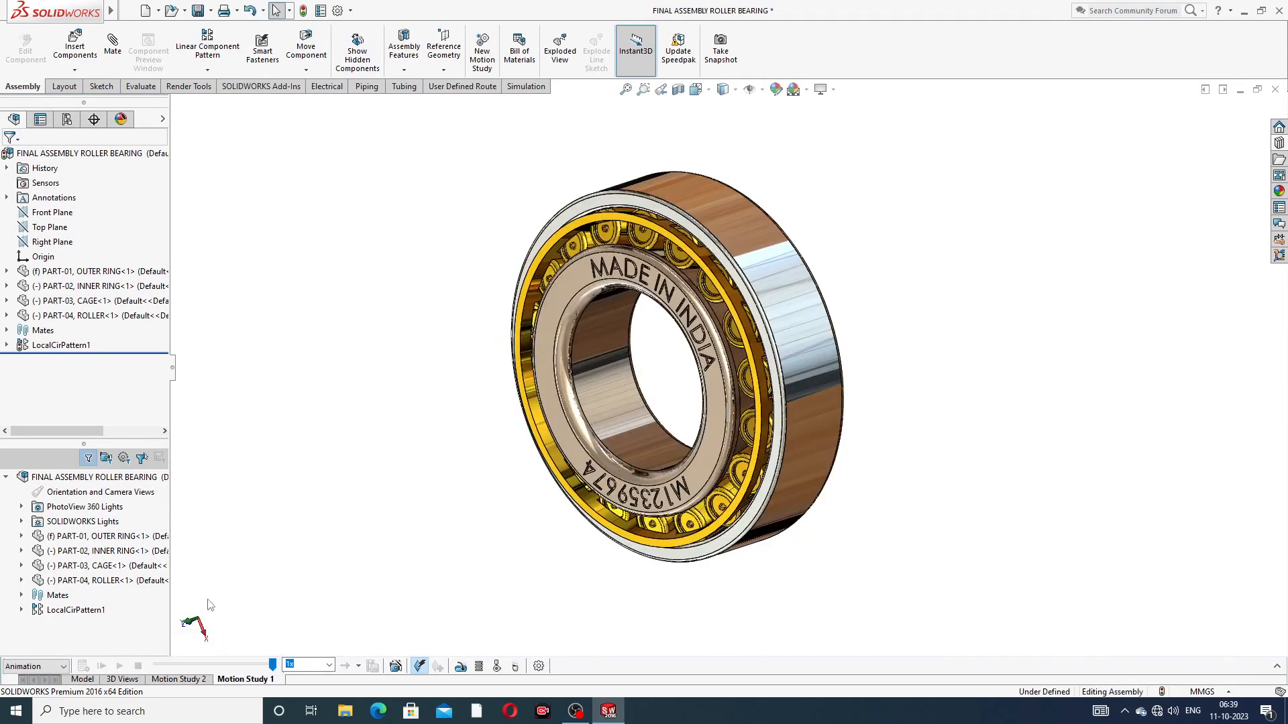
left_click(191, 680)
right_click(191, 681)
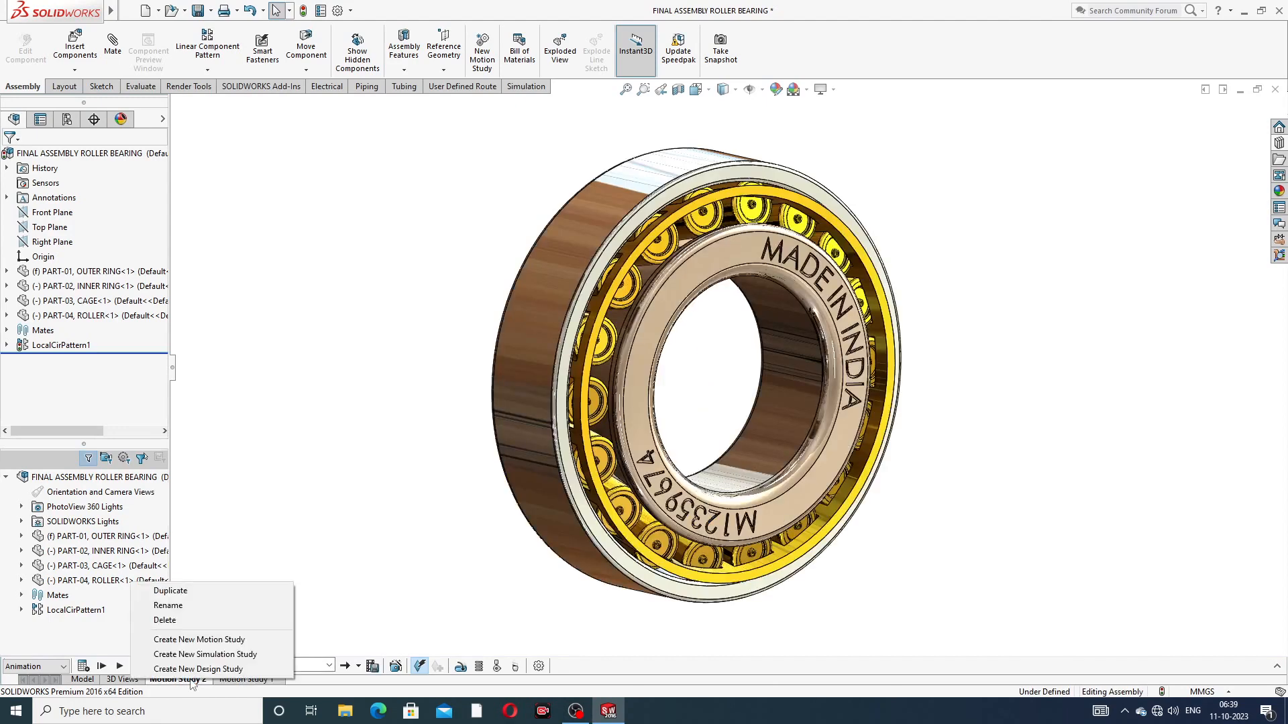
left_click(192, 622)
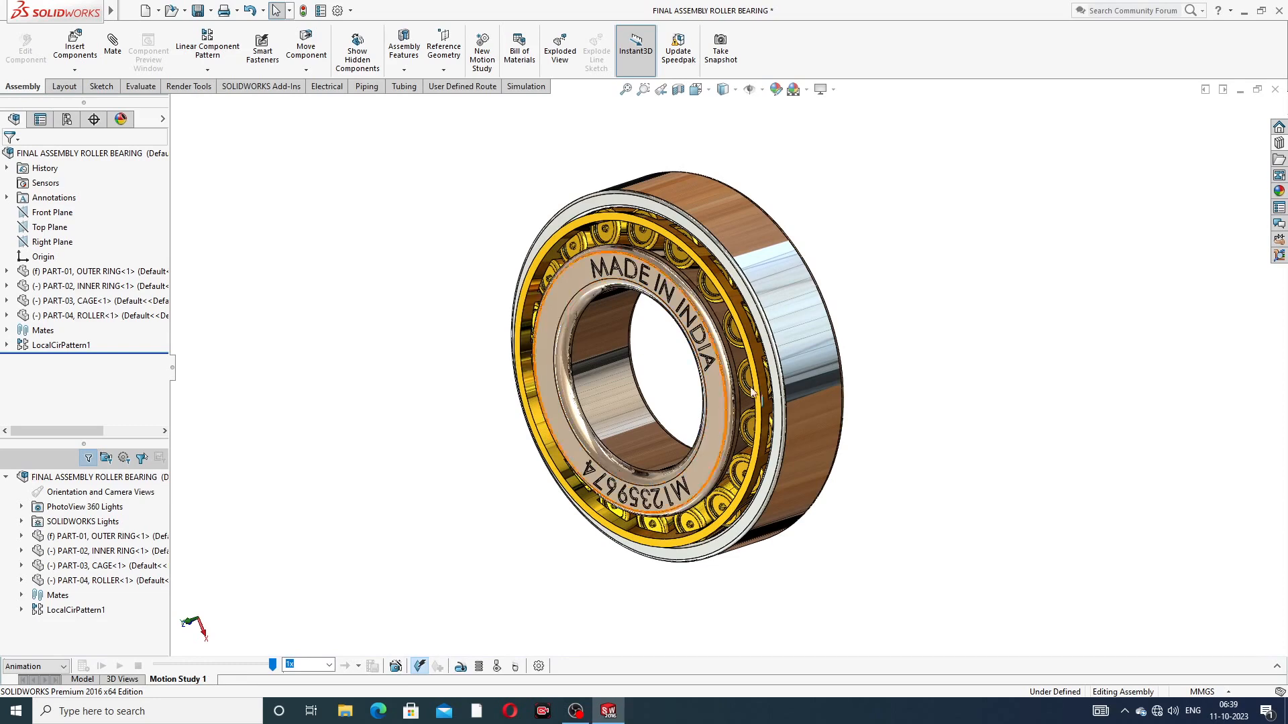
Step: Examine the engraved face and the outer surface of the assembled bearing from several angles
scroll(656, 313, "down", 2)
scroll(678, 345, "up", 2)
middle_click_drag(706, 377, 824, 343)
middle_click_drag(676, 331, 687, 403)
scroll(683, 394, "down", 1)
scroll(684, 400, "down", 1)
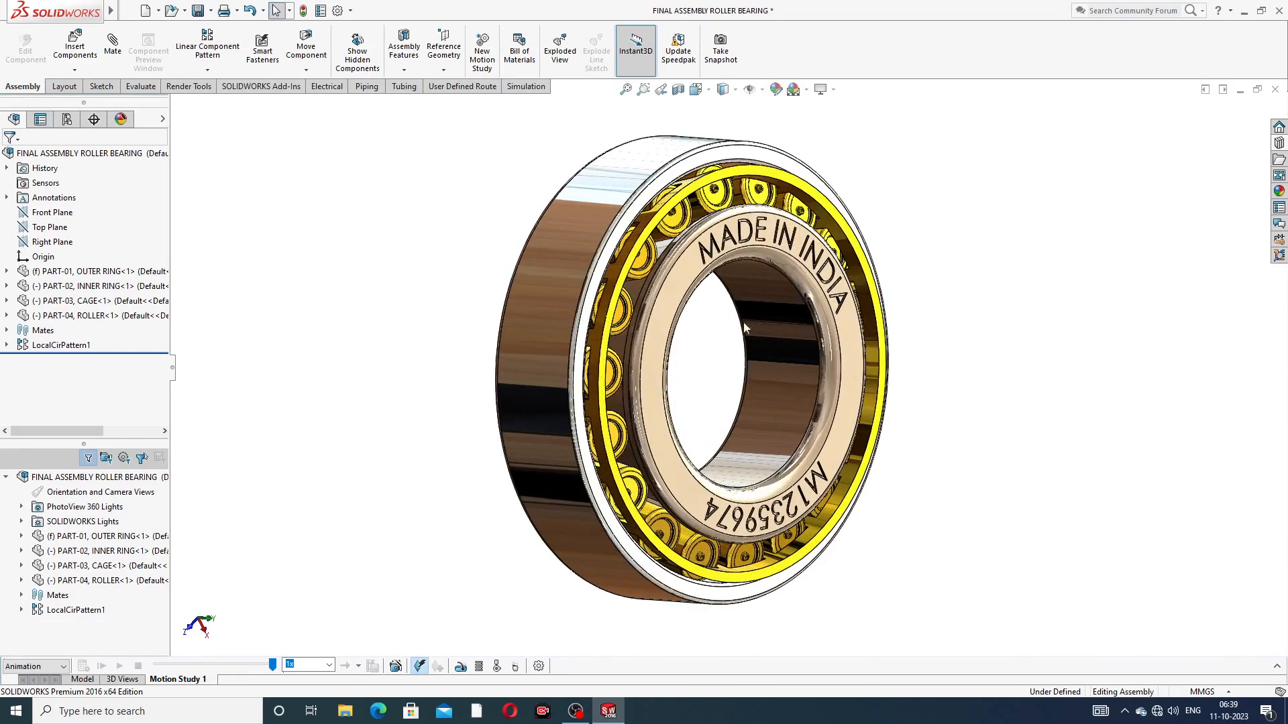
middle_click_drag(768, 372, 752, 379)
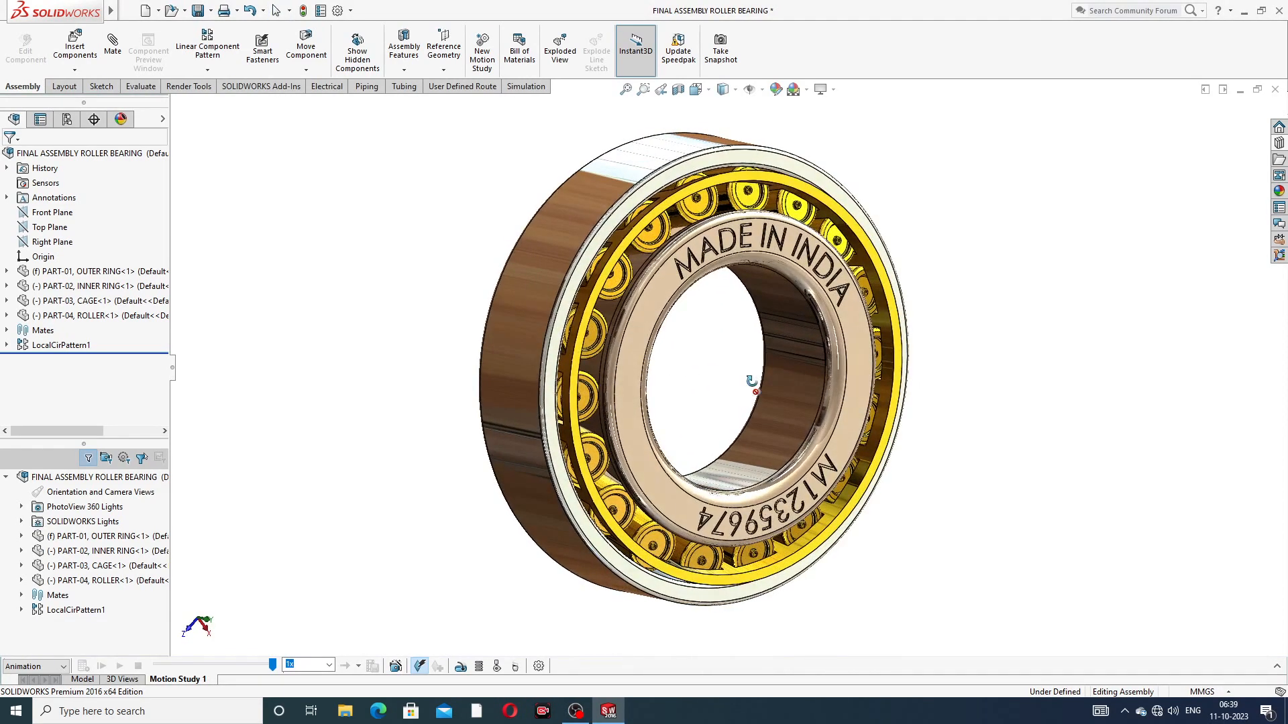
scroll(751, 380, "up", 1)
scroll(561, 305, "down", 1)
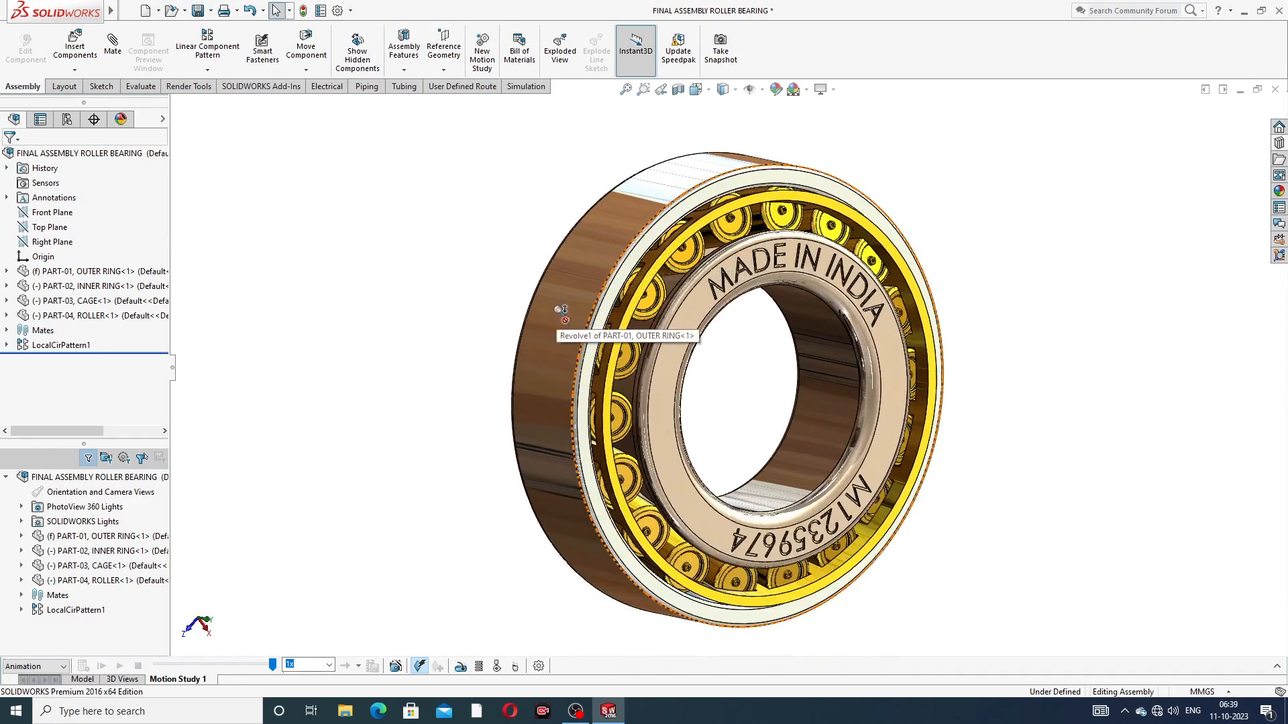
scroll(641, 366, "up", 1)
scroll(651, 374, "down", 1)
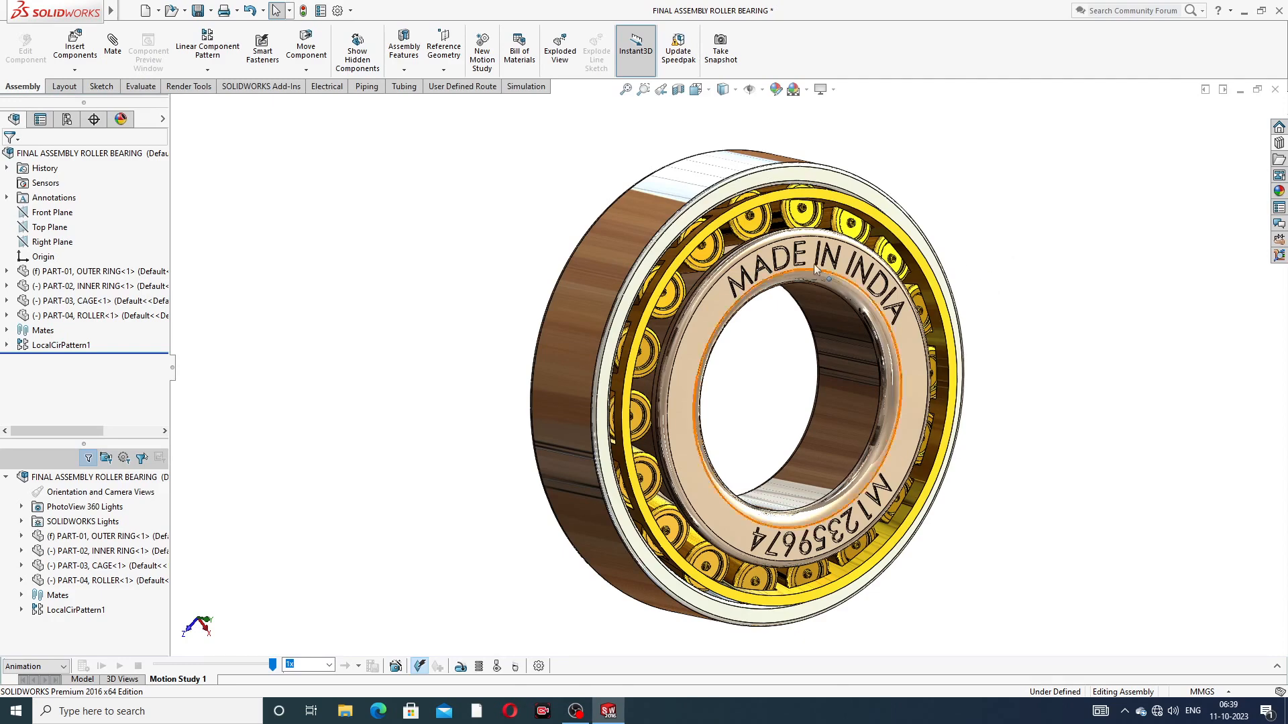
Step: Turn the cage and the inner ring by hand to test their rotation inside the outer ring
left_click(796, 200)
left_click_drag(796, 200, 677, 369)
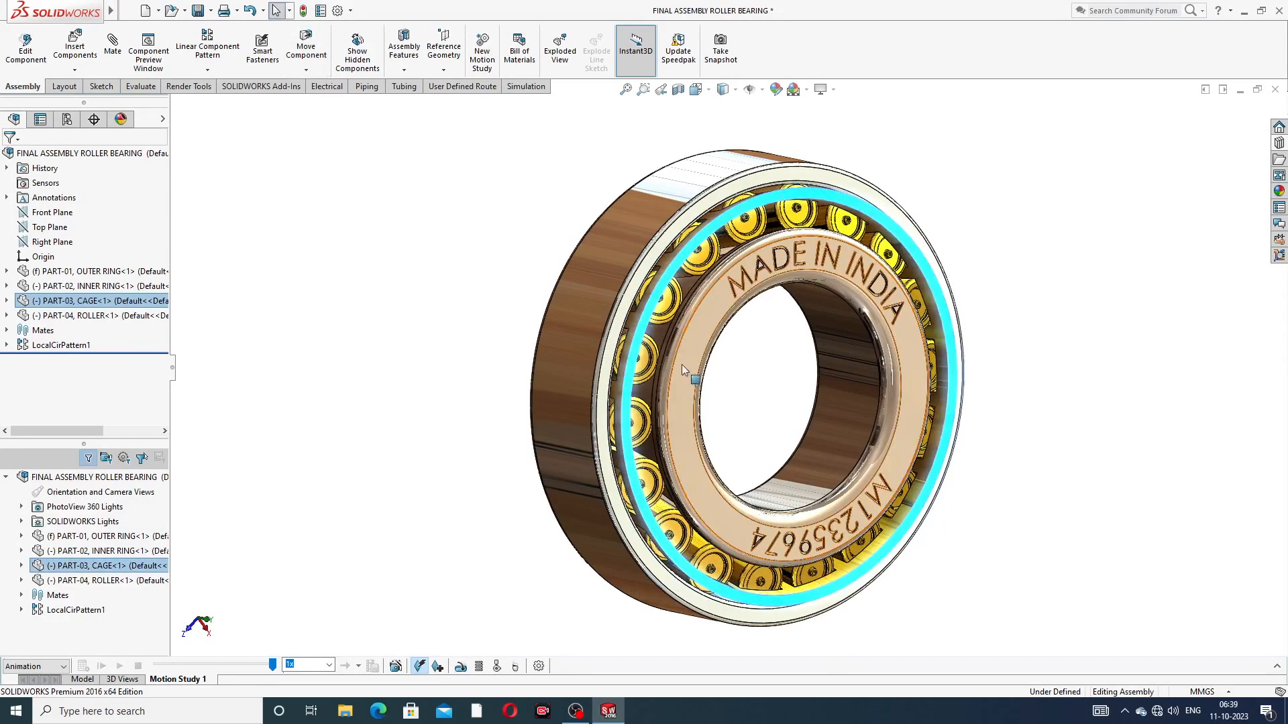
key("Escape")
left_click_drag(714, 300, 795, 340)
left_click(979, 185)
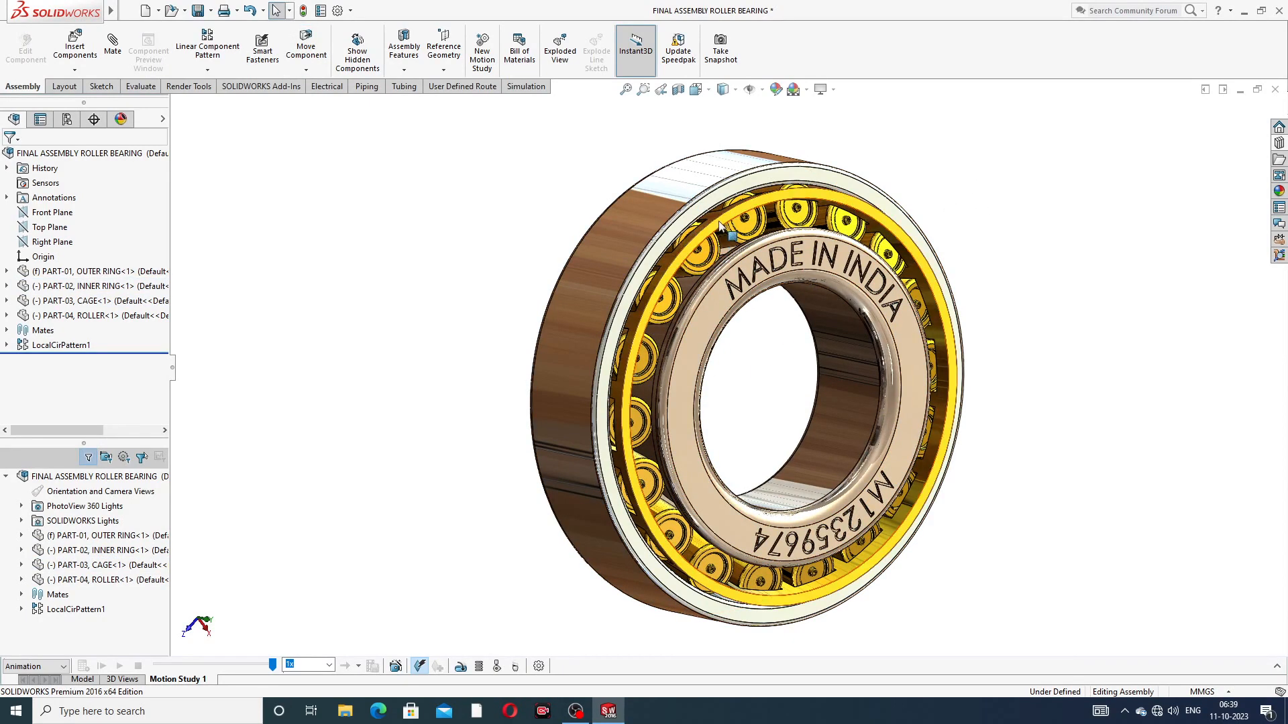
left_click_drag(720, 227, 720, 296)
key("Escape")
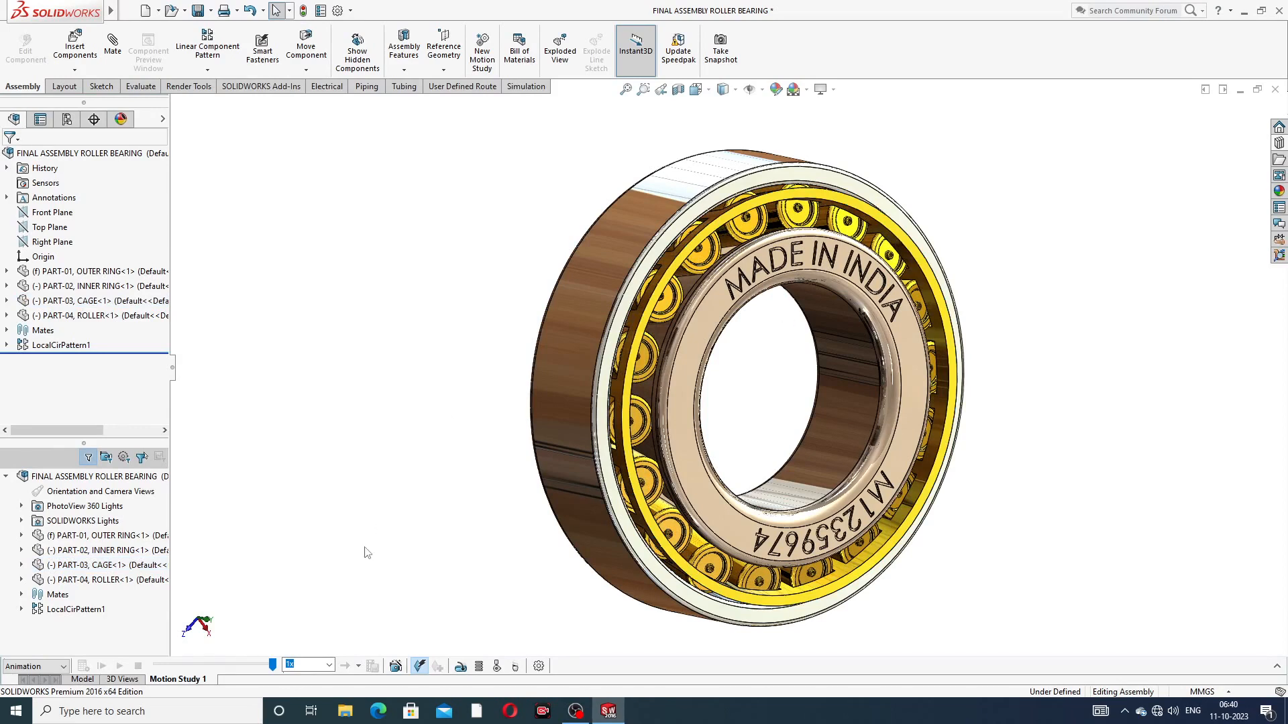
Step: Start an exploded view and pull the outer ring and the cage out along the bearing axis, away from the engraved side
left_click(558, 57)
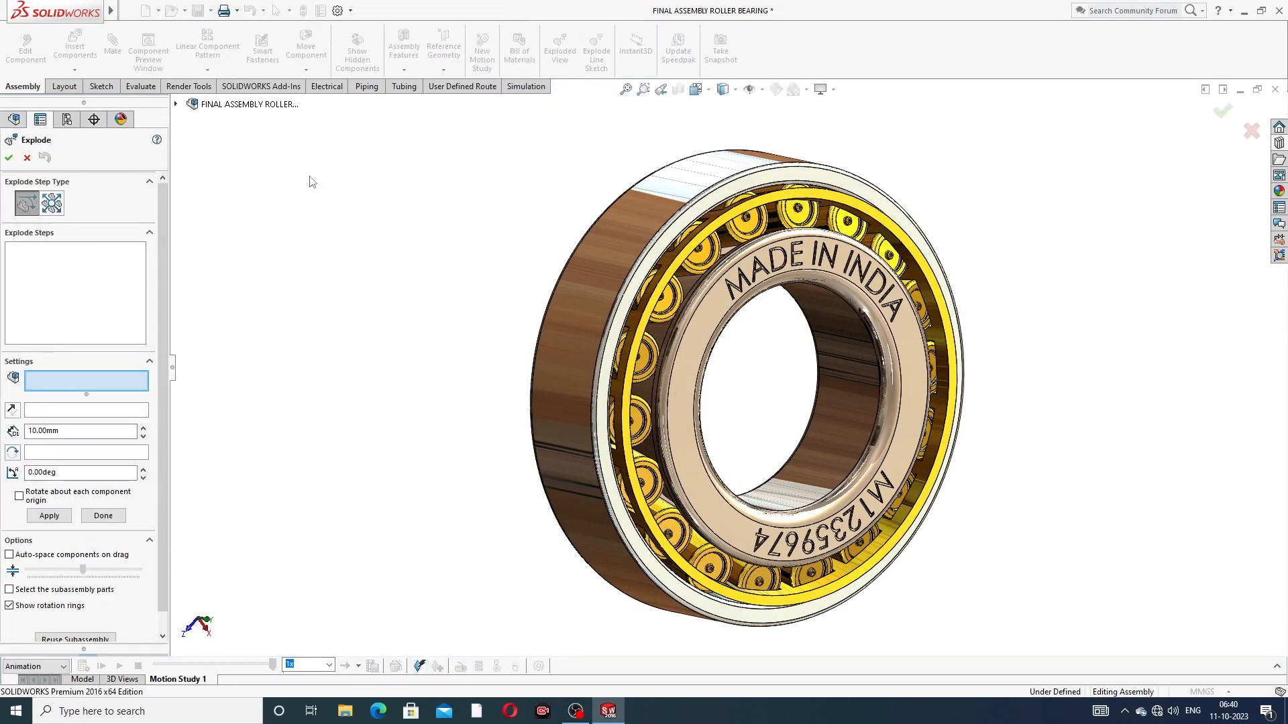
left_click(618, 231)
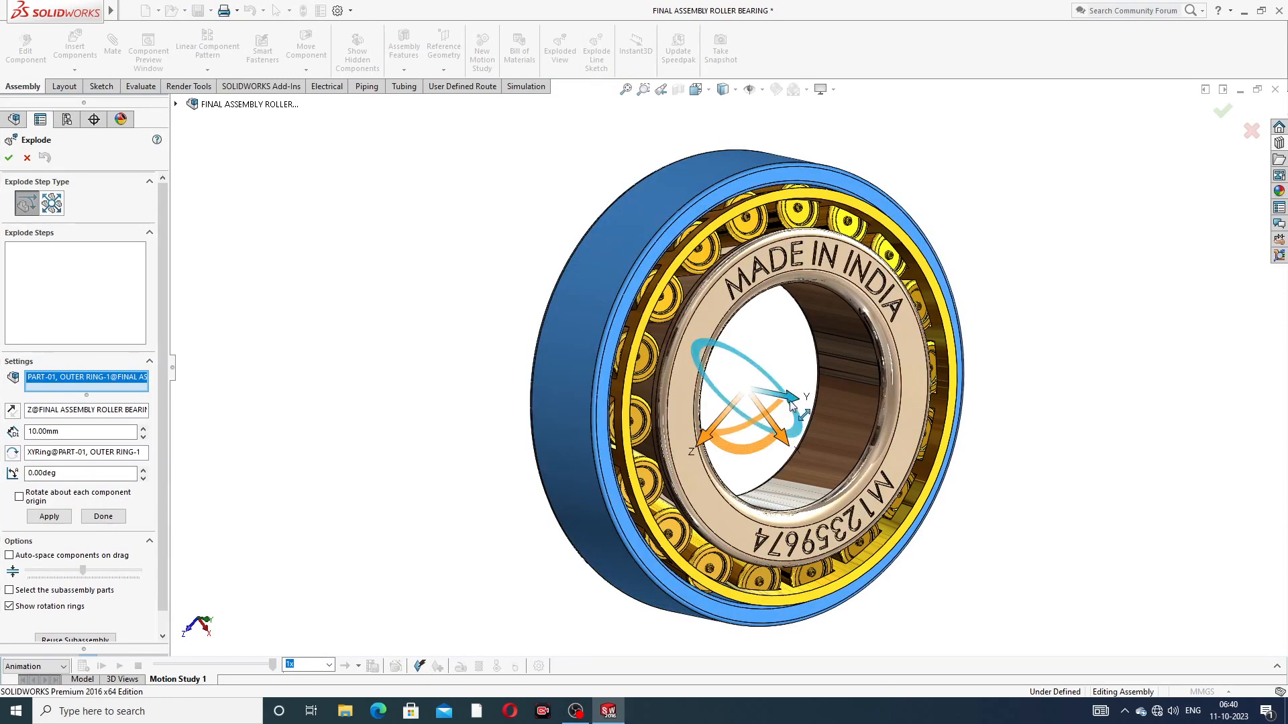
left_click_drag(791, 402, 429, 366)
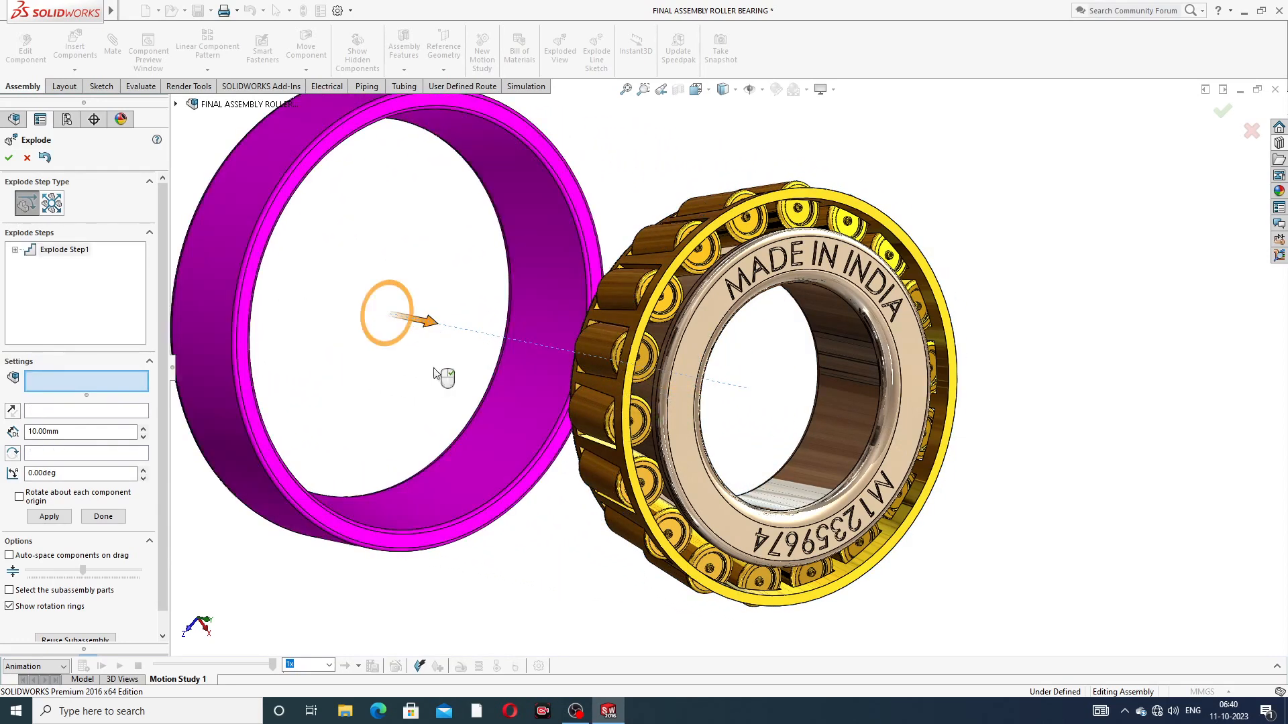
left_click(888, 133)
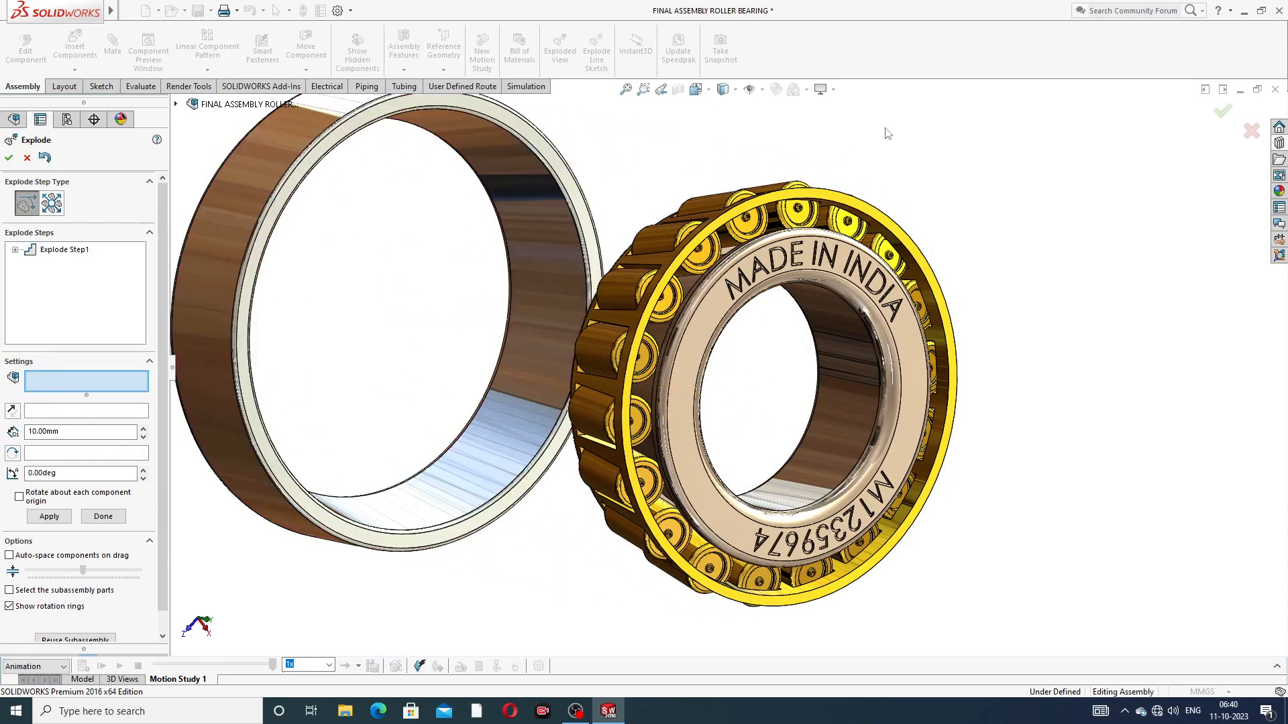
left_click(839, 201)
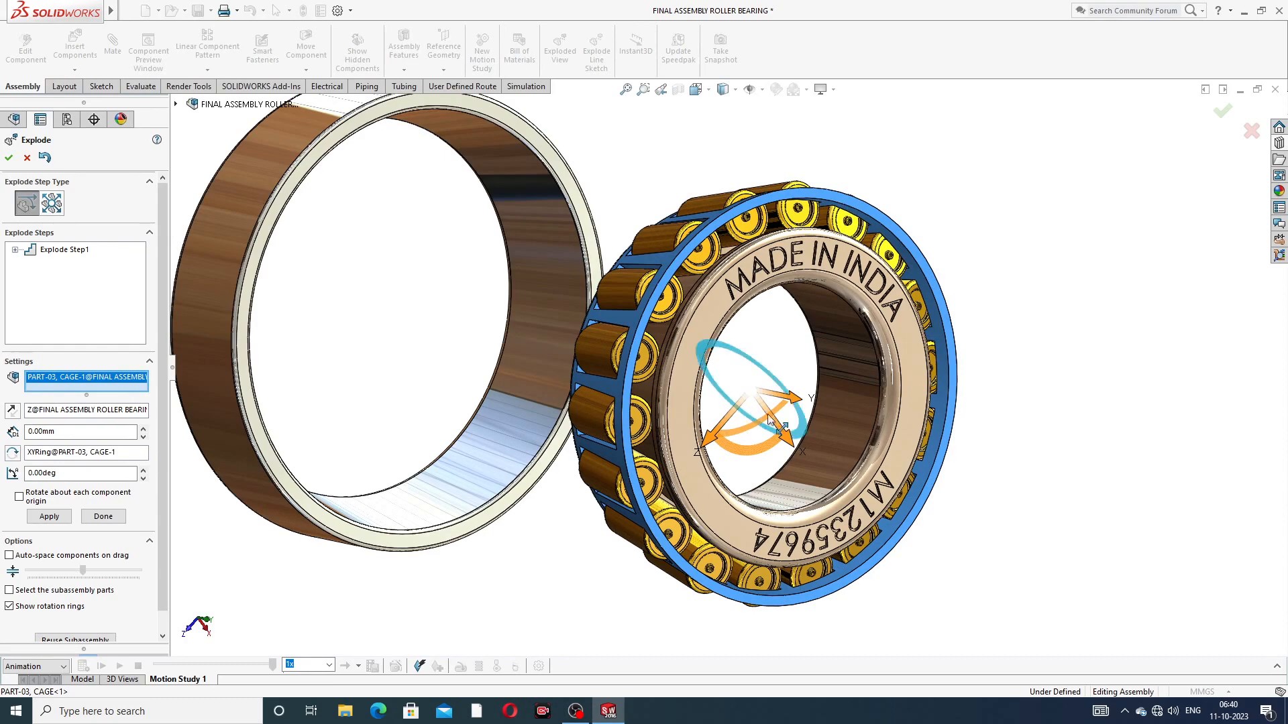
left_click_drag(799, 401, 455, 374)
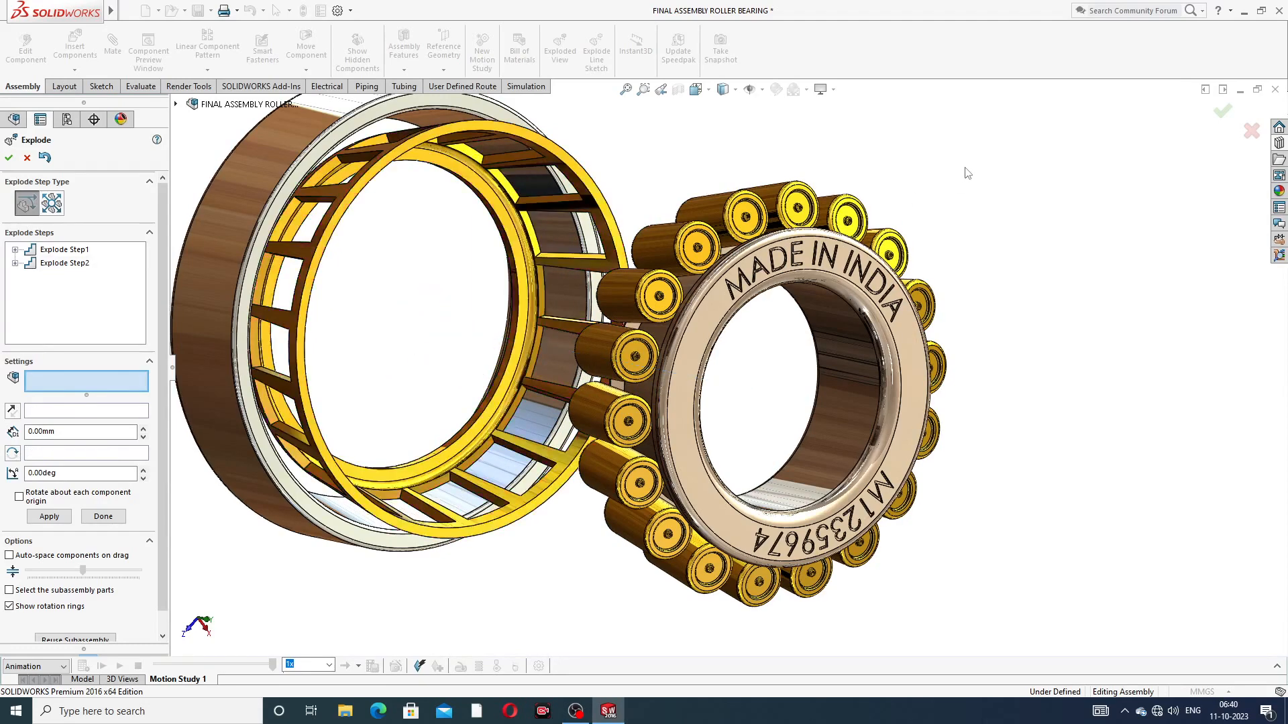
Step: Explode the inner ring along the bearing axis in the opposite direction from the cage and accept the exploded view
left_click(911, 339)
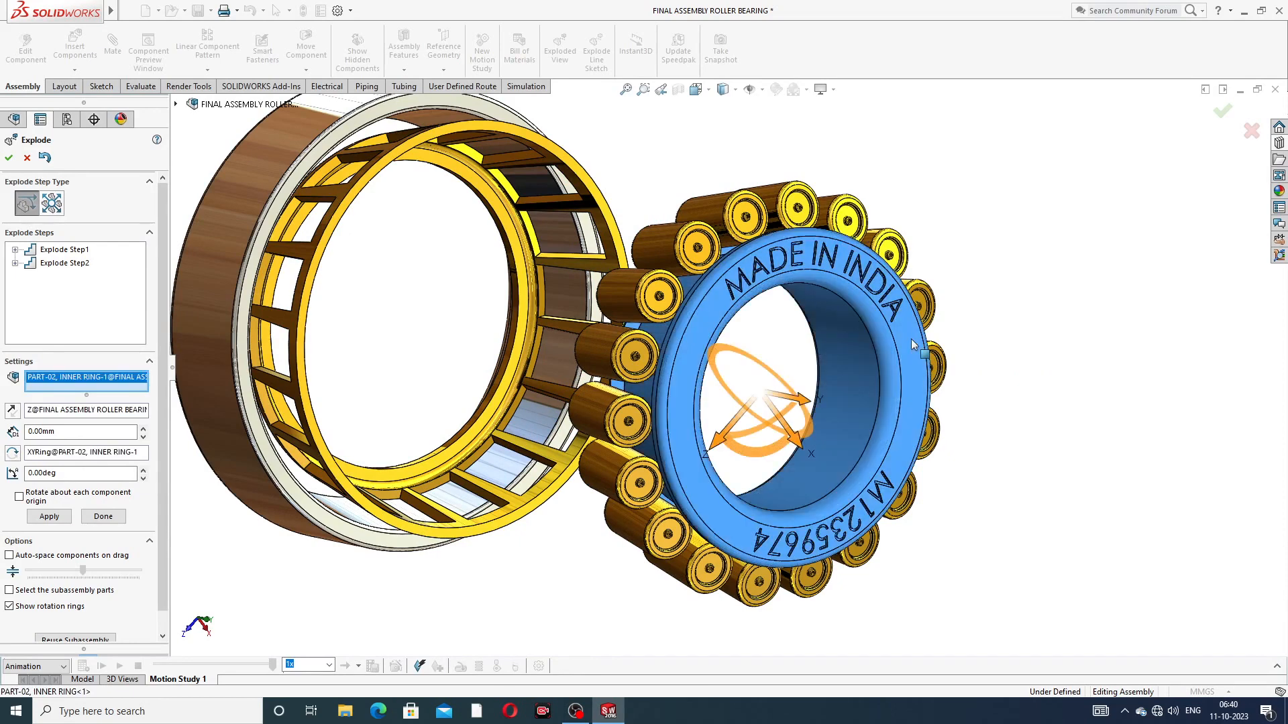
left_click_drag(804, 401, 1140, 495)
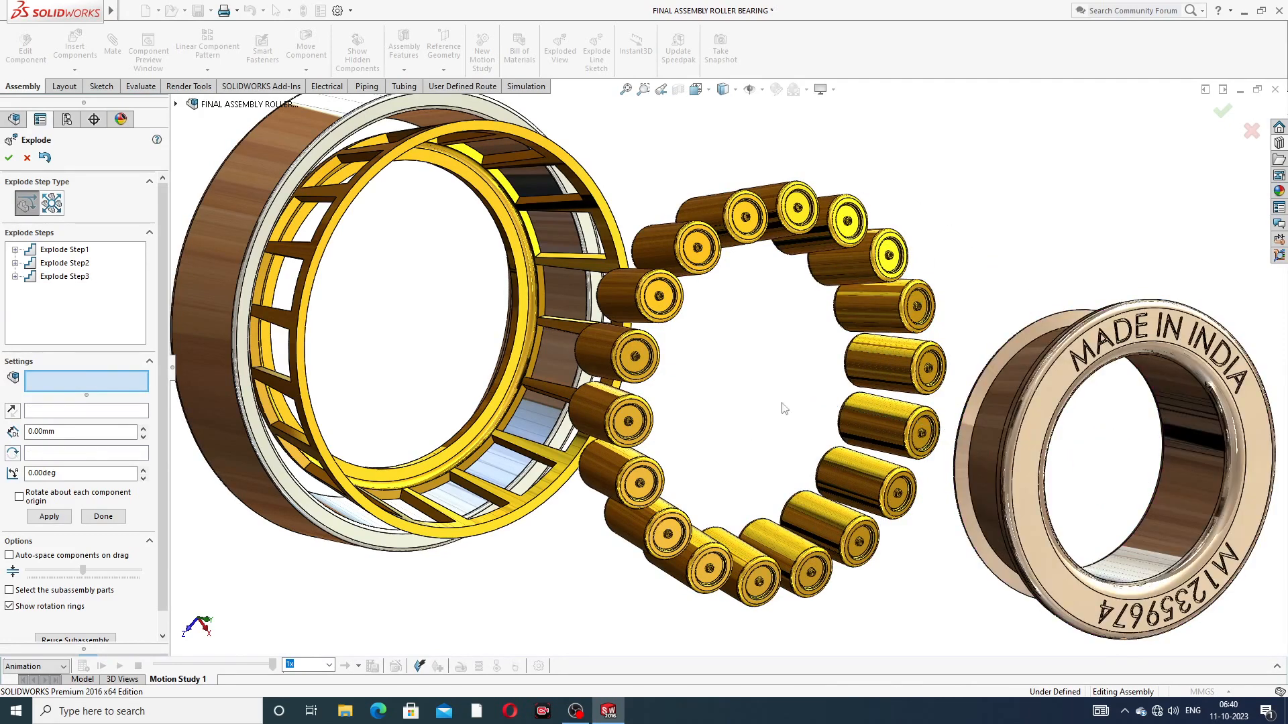
left_click(9, 159)
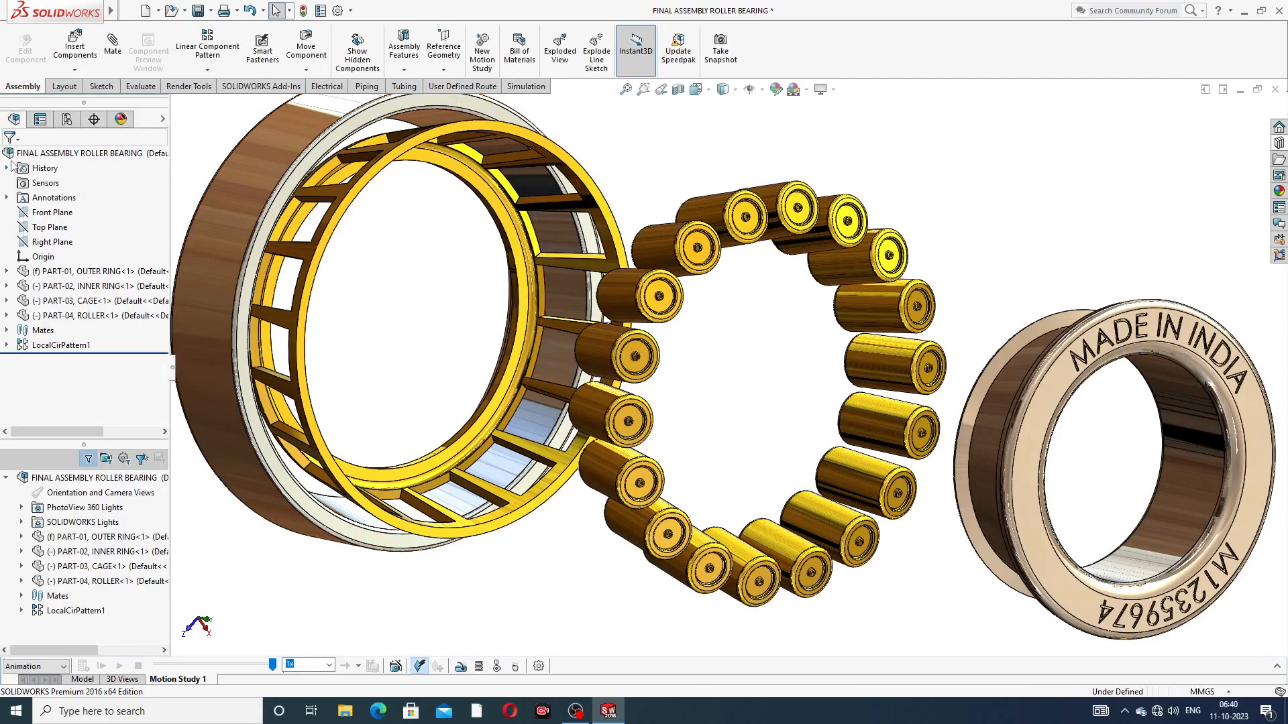
Step: Collapse the bearing assembly, explode it once more to check the exploded view, and collapse it again
right_click(112, 159)
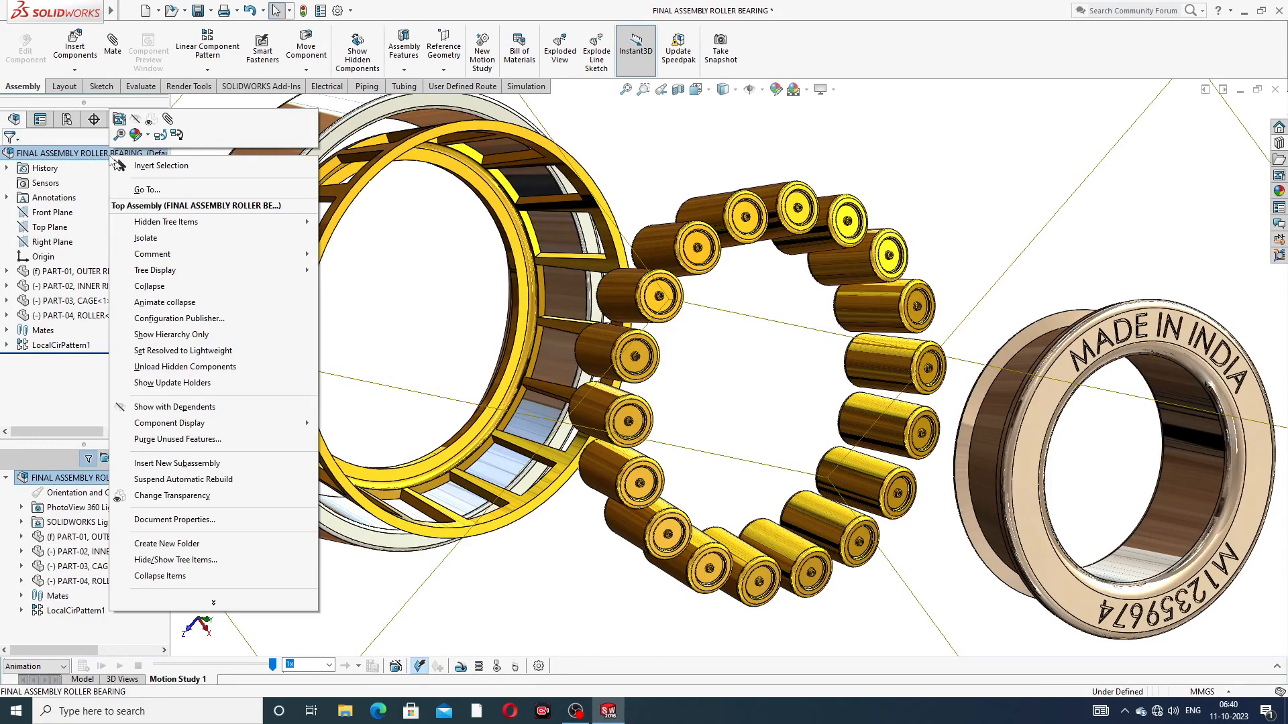
left_click(161, 291)
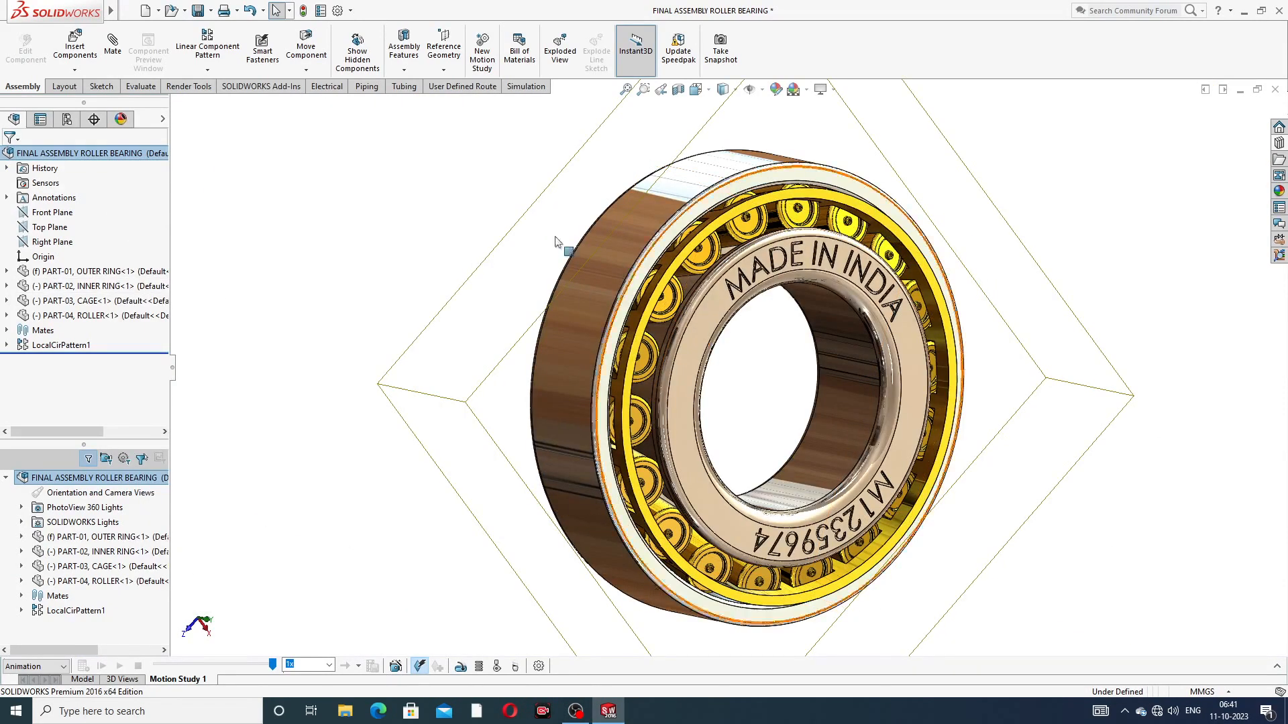
right_click(124, 159)
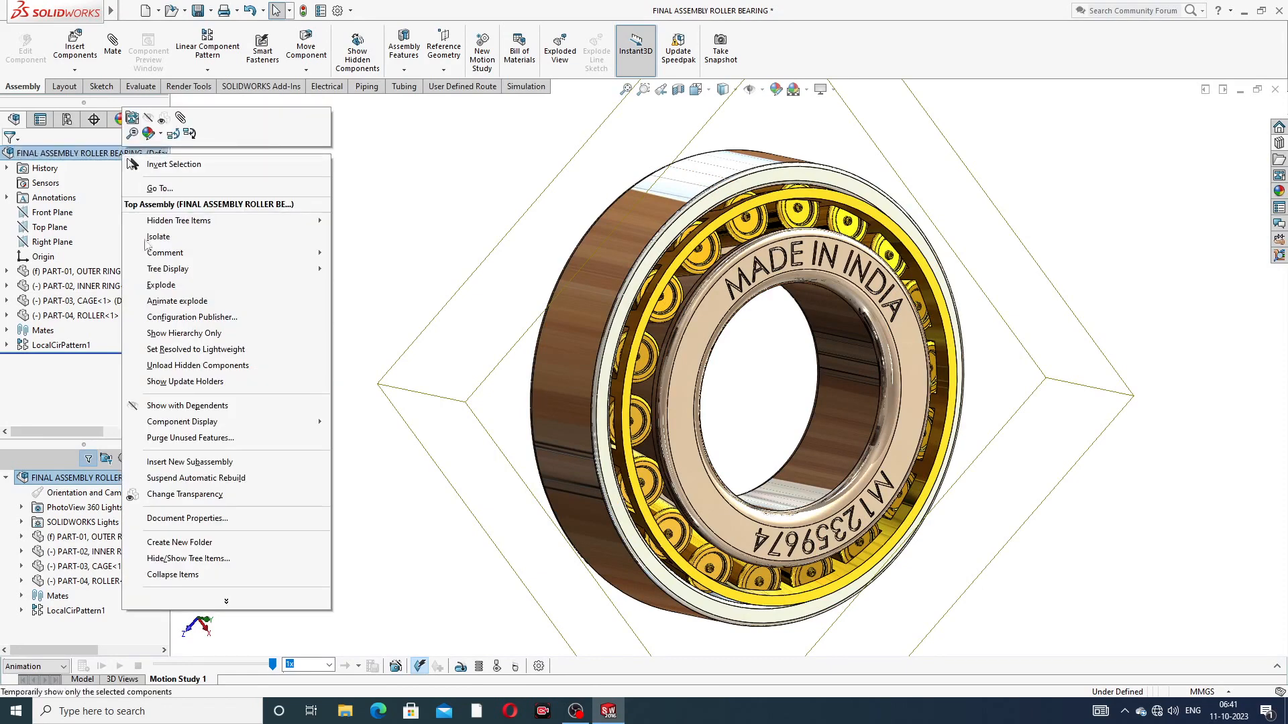
left_click(162, 286)
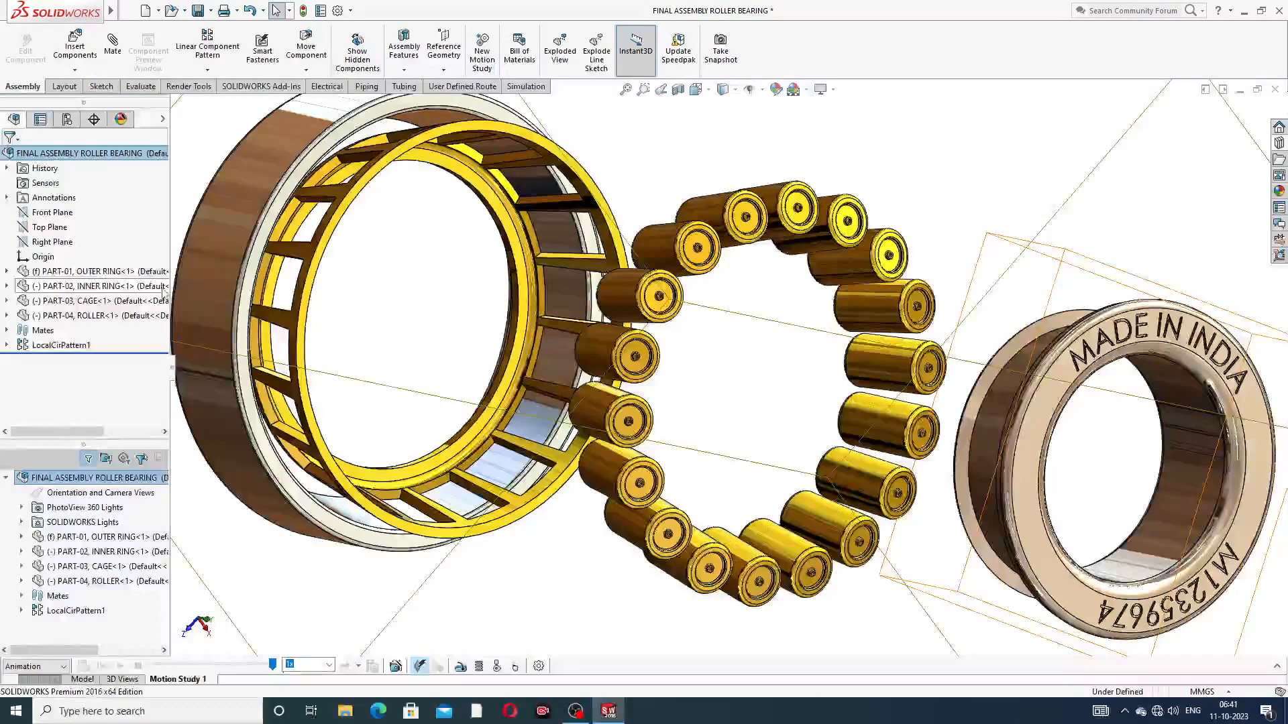
right_click(137, 158)
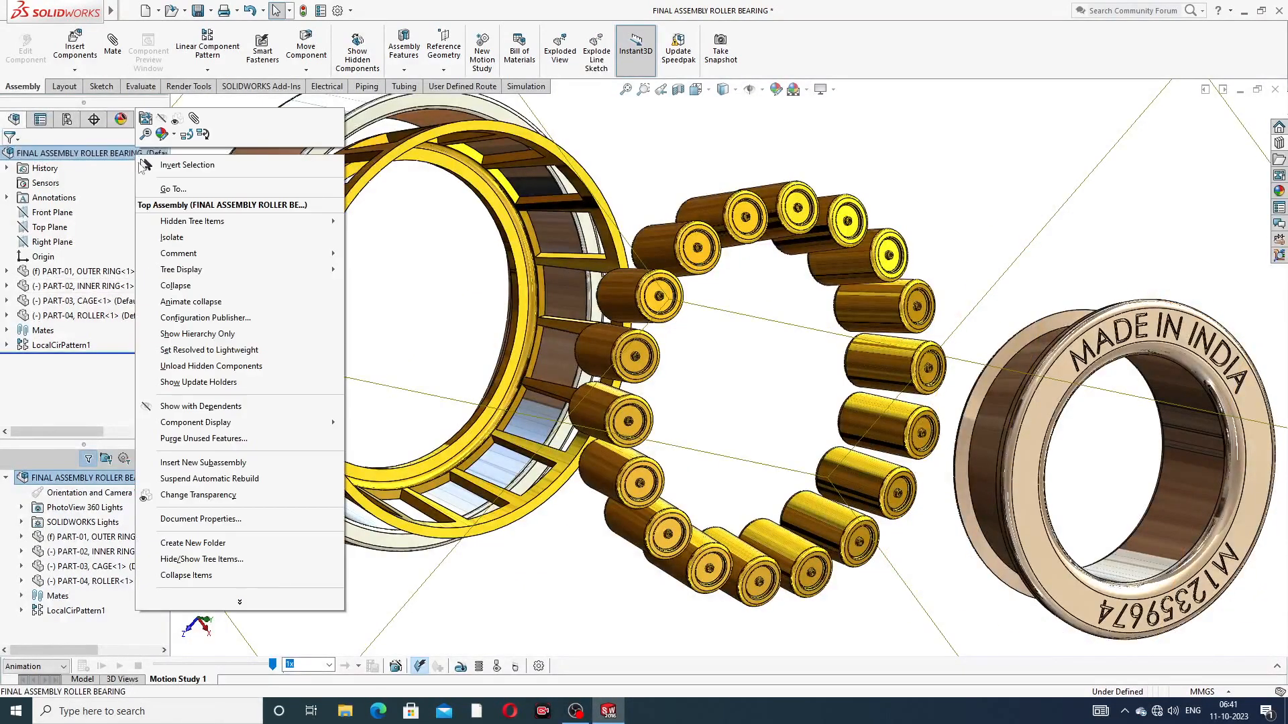
left_click(176, 286)
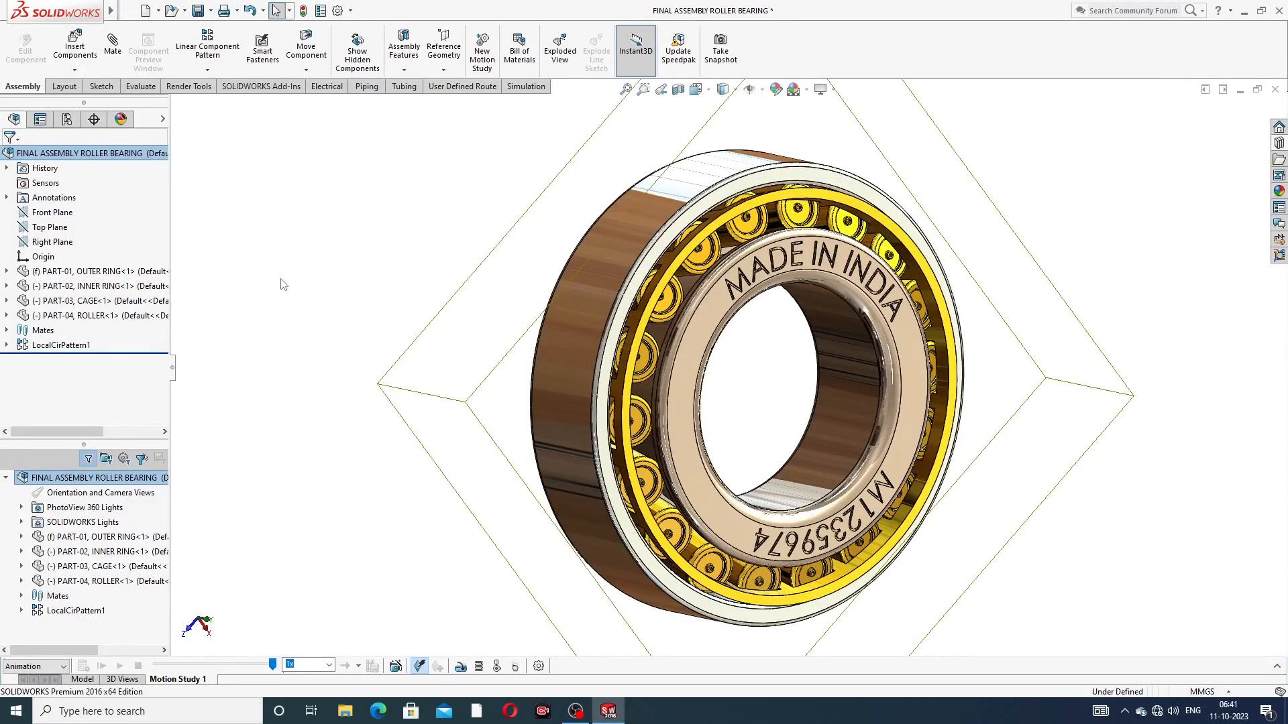
left_click(337, 465)
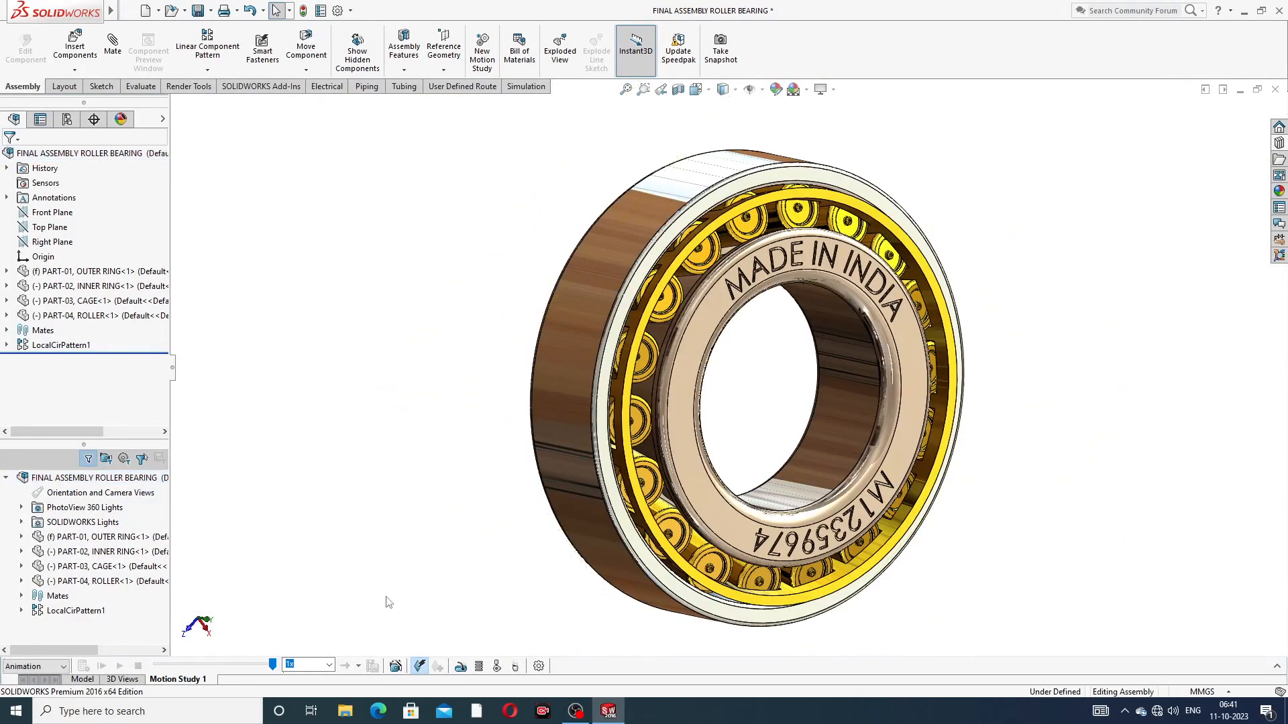
Step: Add a Rotate model animation with a duration of 8 seconds and start time 0 using the Animation Wizard, and calculate the study
left_click(395, 667)
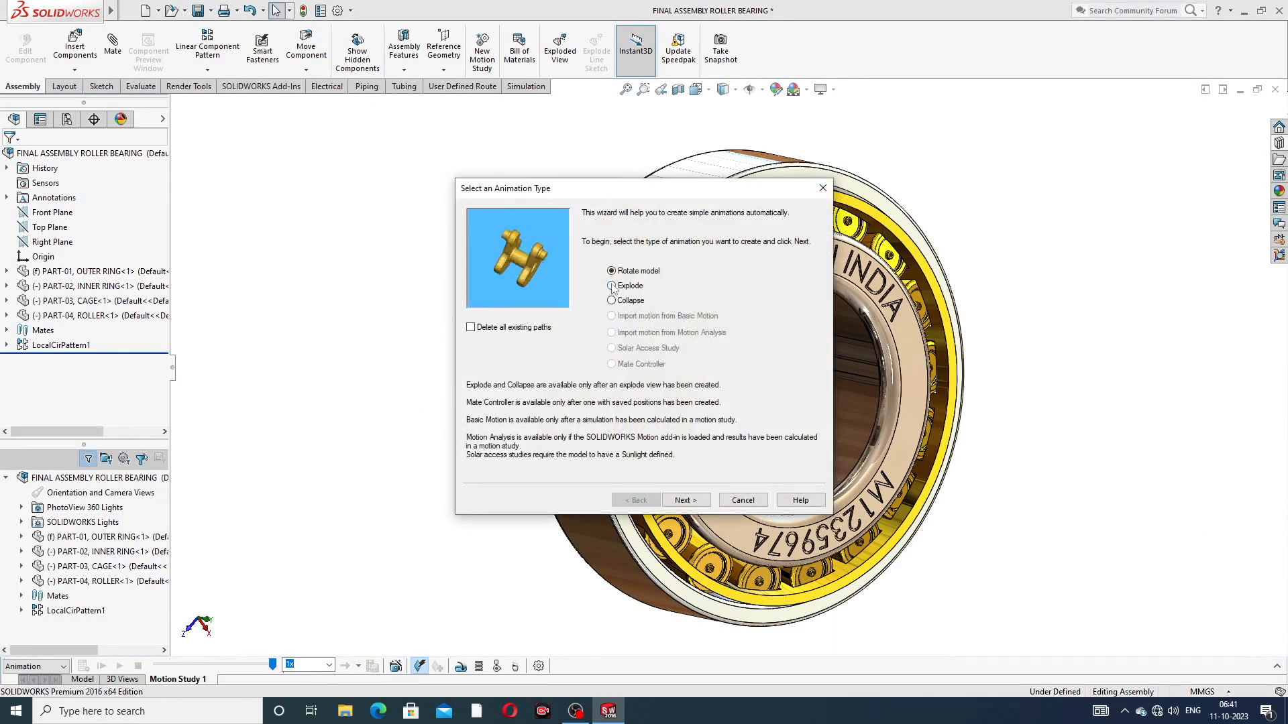
left_click(682, 501)
left_click(683, 501)
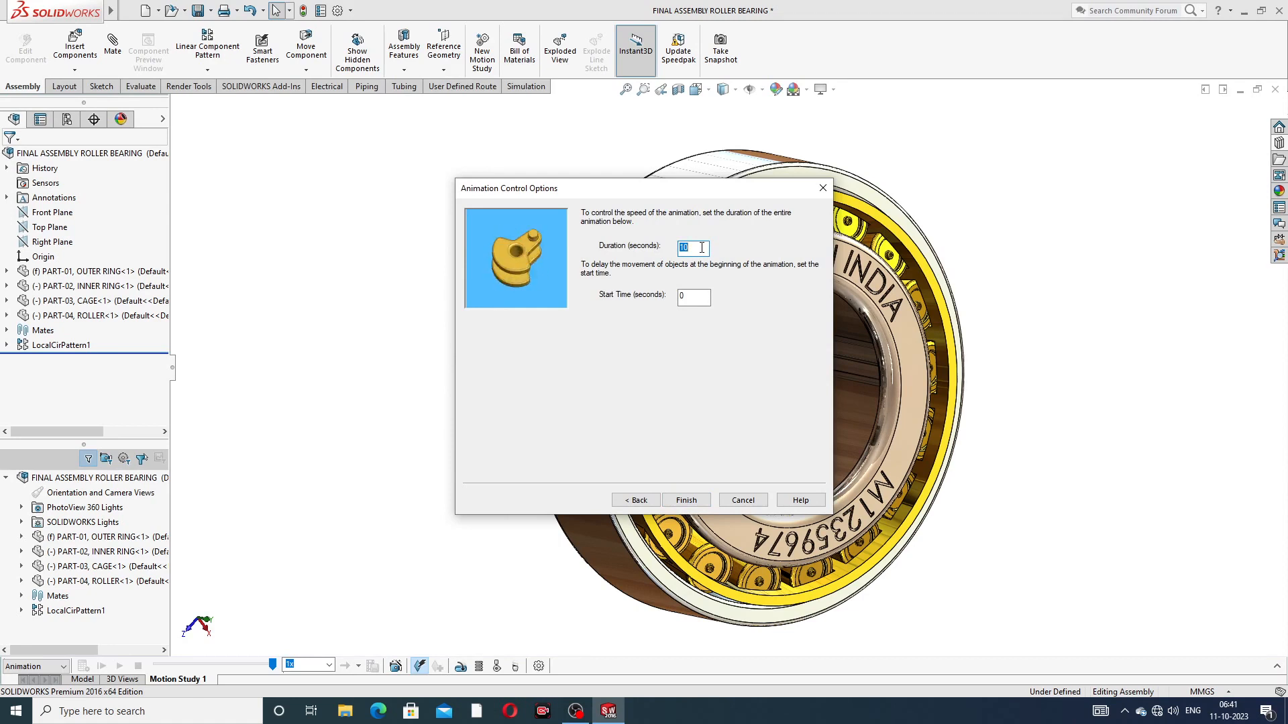
type("8")
left_click(687, 500)
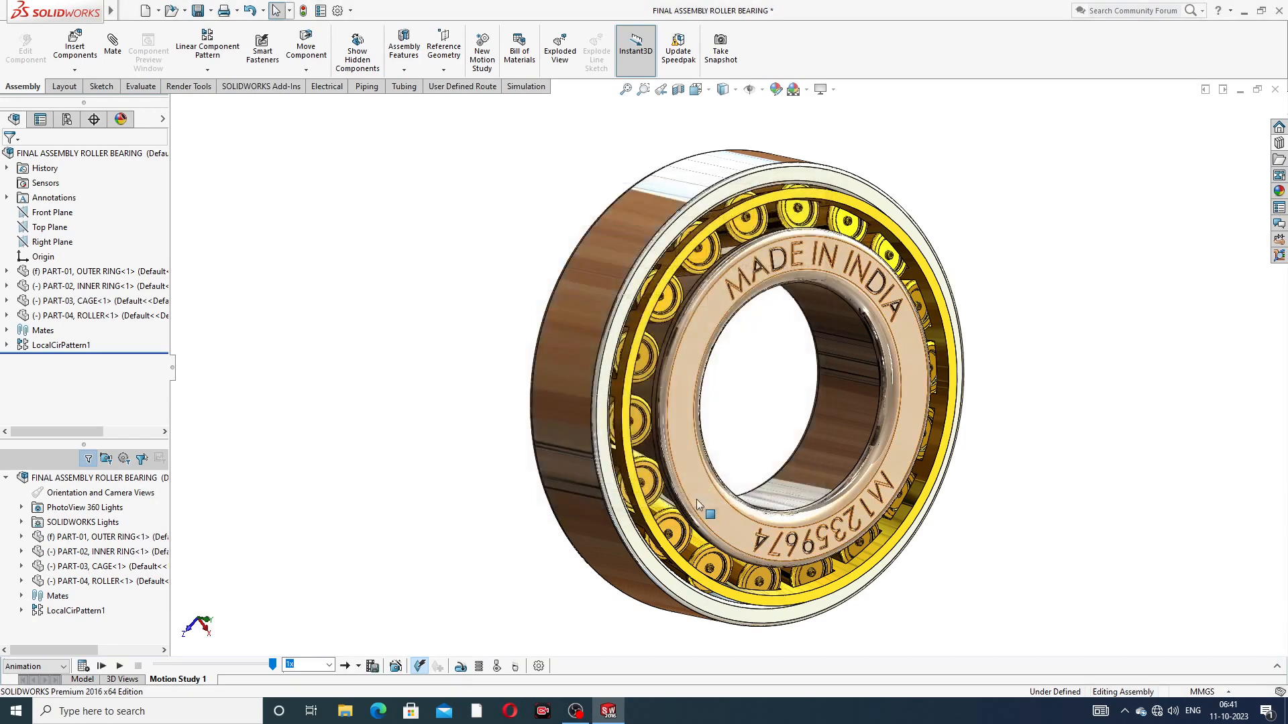
left_click(83, 668)
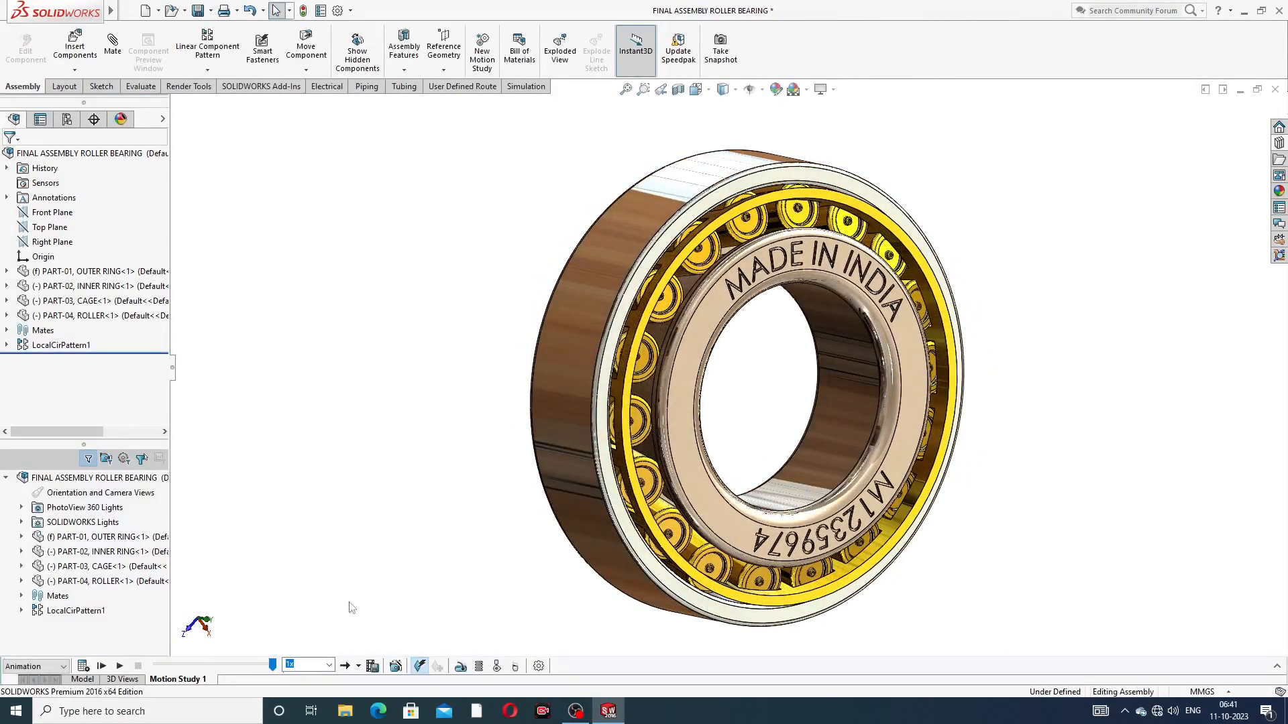
Step: Add an Explode animation with a duration of 12 seconds and start time 8 using the Animation Wizard
left_click(396, 666)
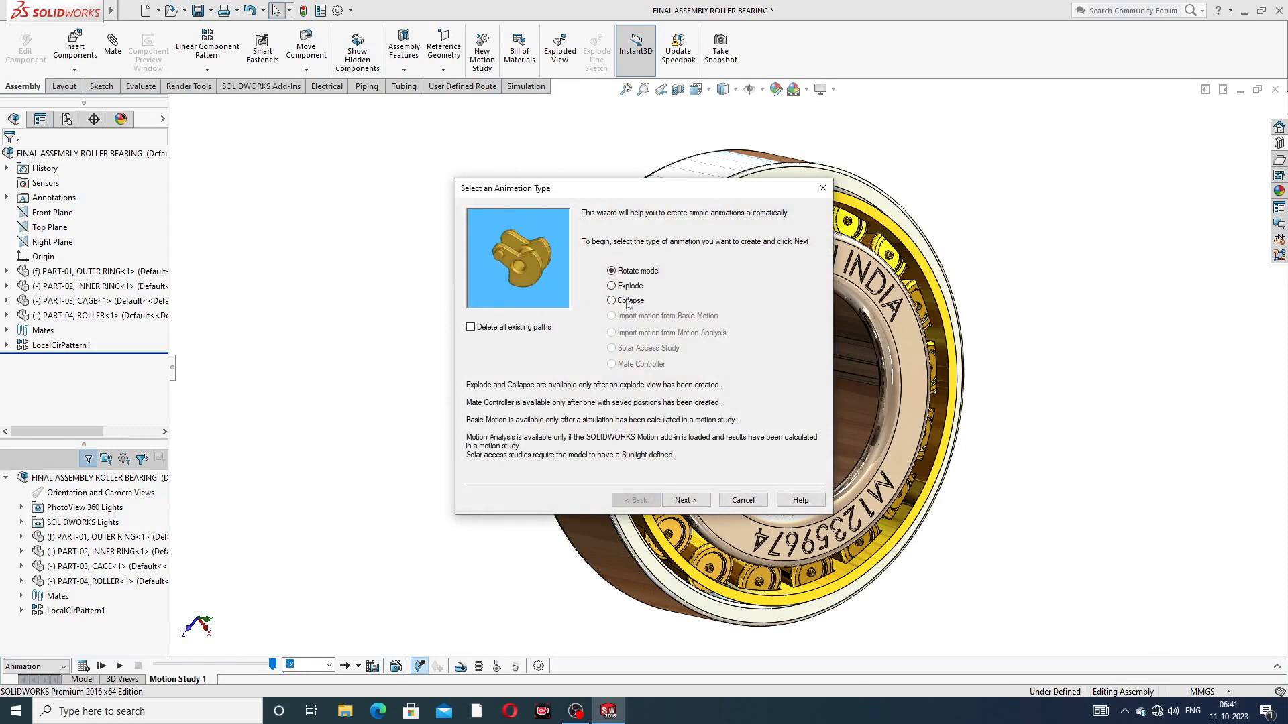
left_click(630, 287)
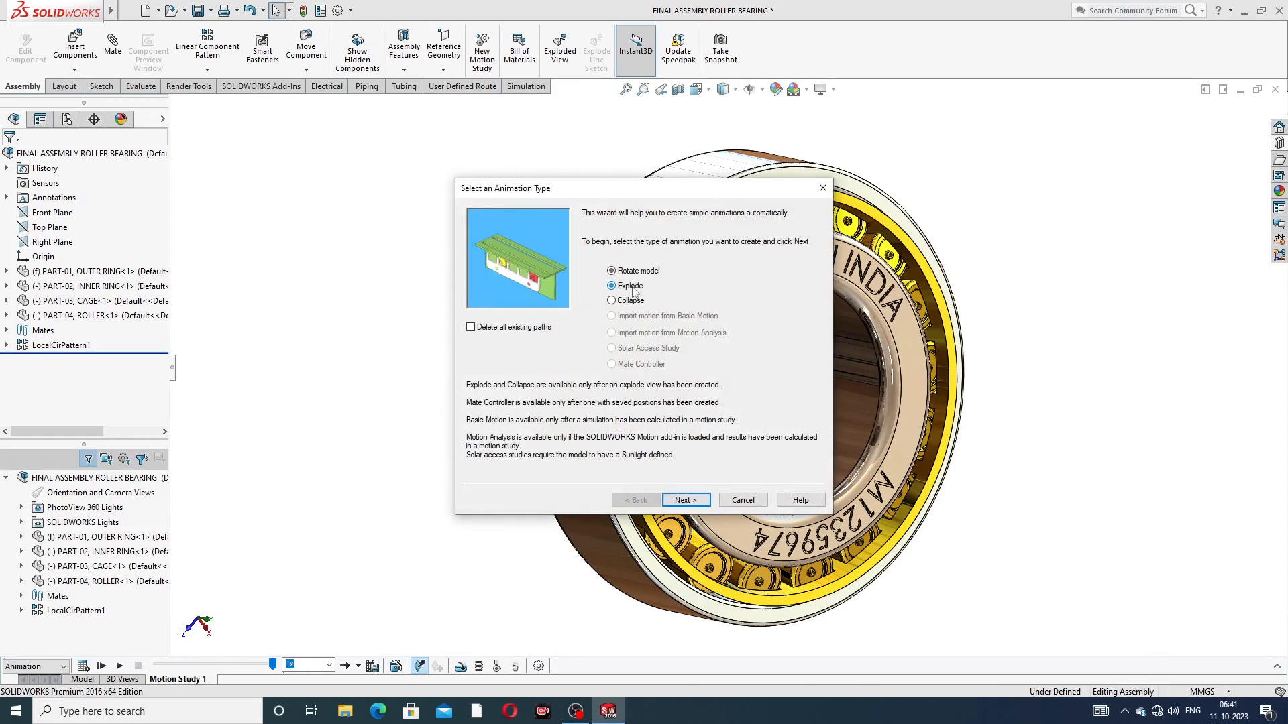
left_click(687, 501)
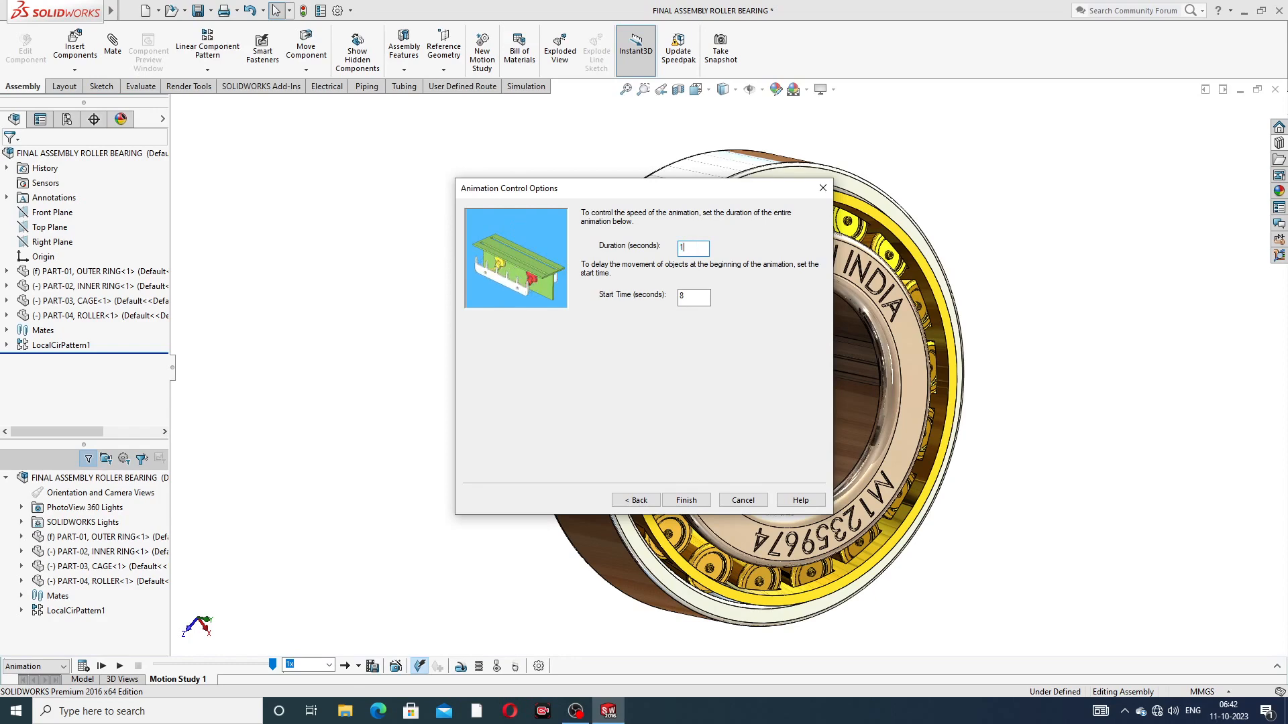
left_click(687, 501)
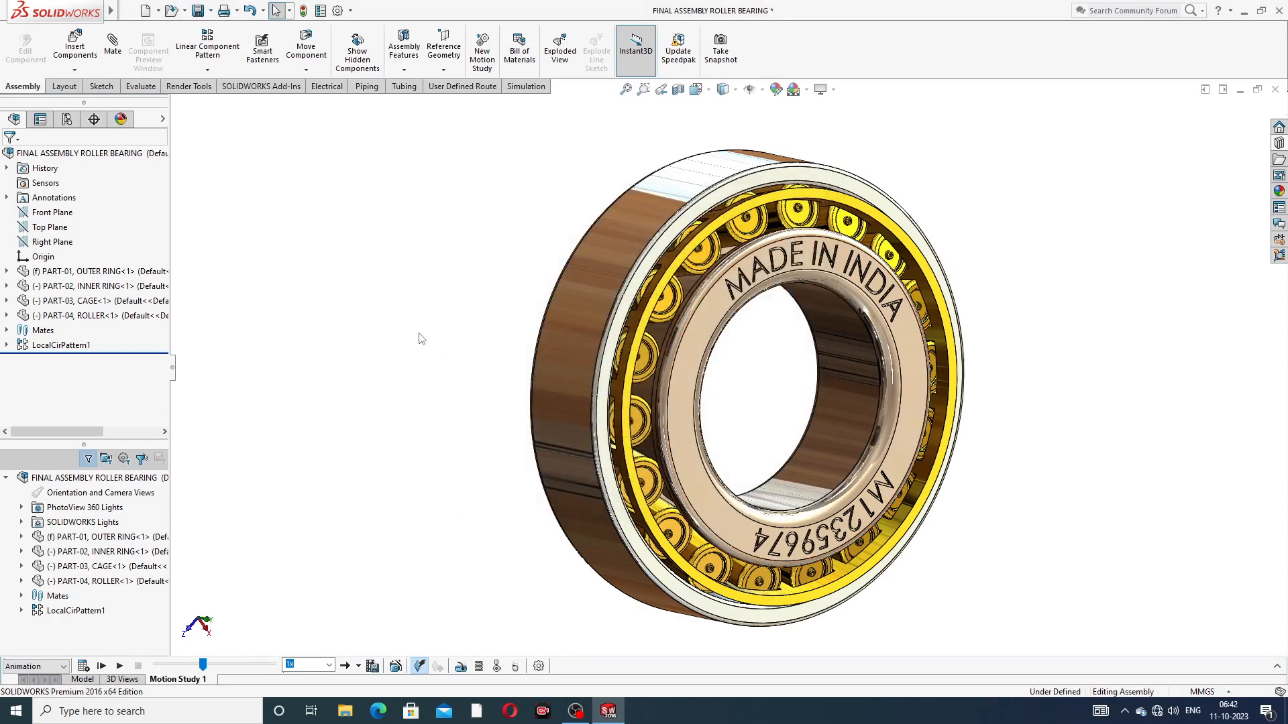
Step: Add a Collapse animation with a duration of 12 seconds and start time 16, and calculate and play the study from the start
left_click(395, 666)
left_click(628, 301)
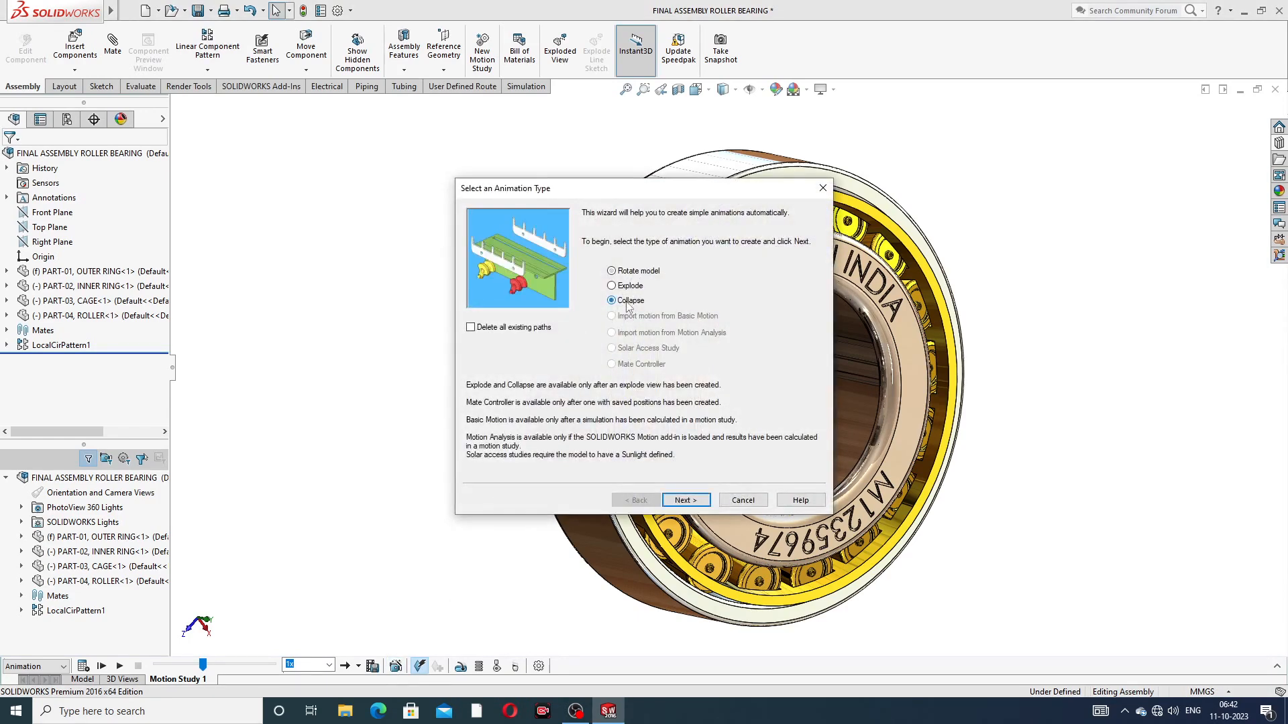
left_click(684, 501)
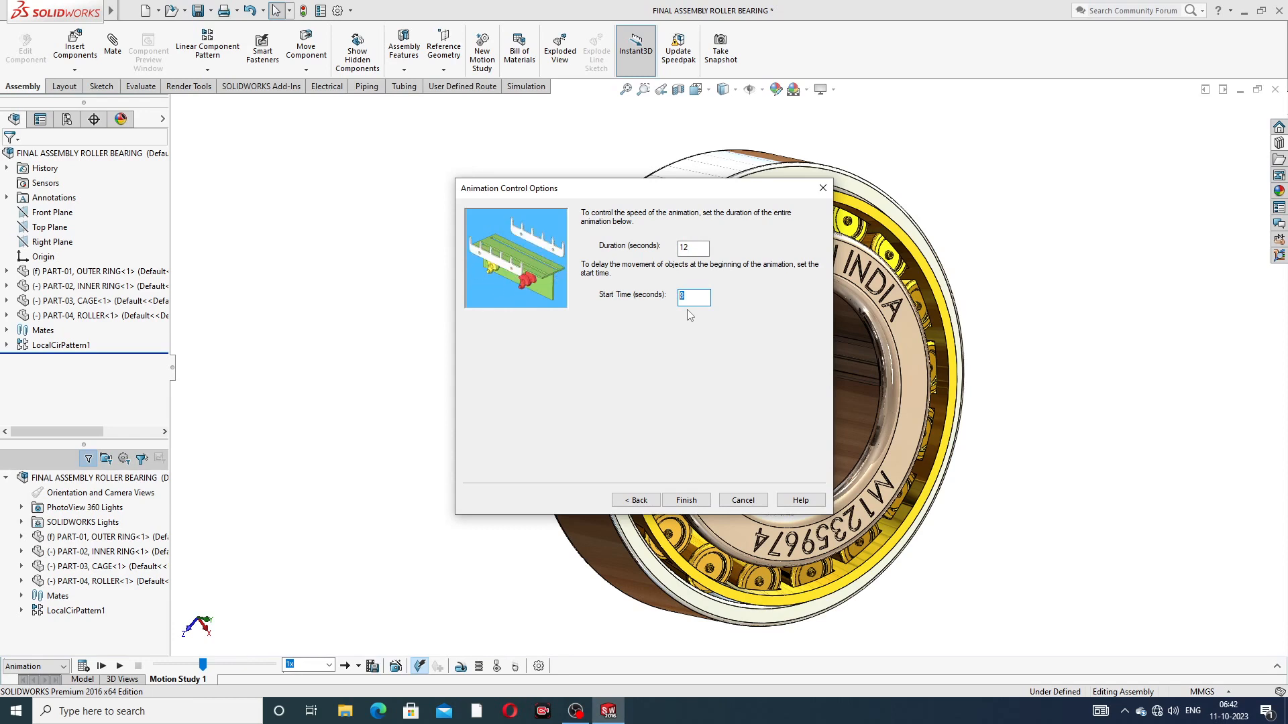
left_click(685, 500)
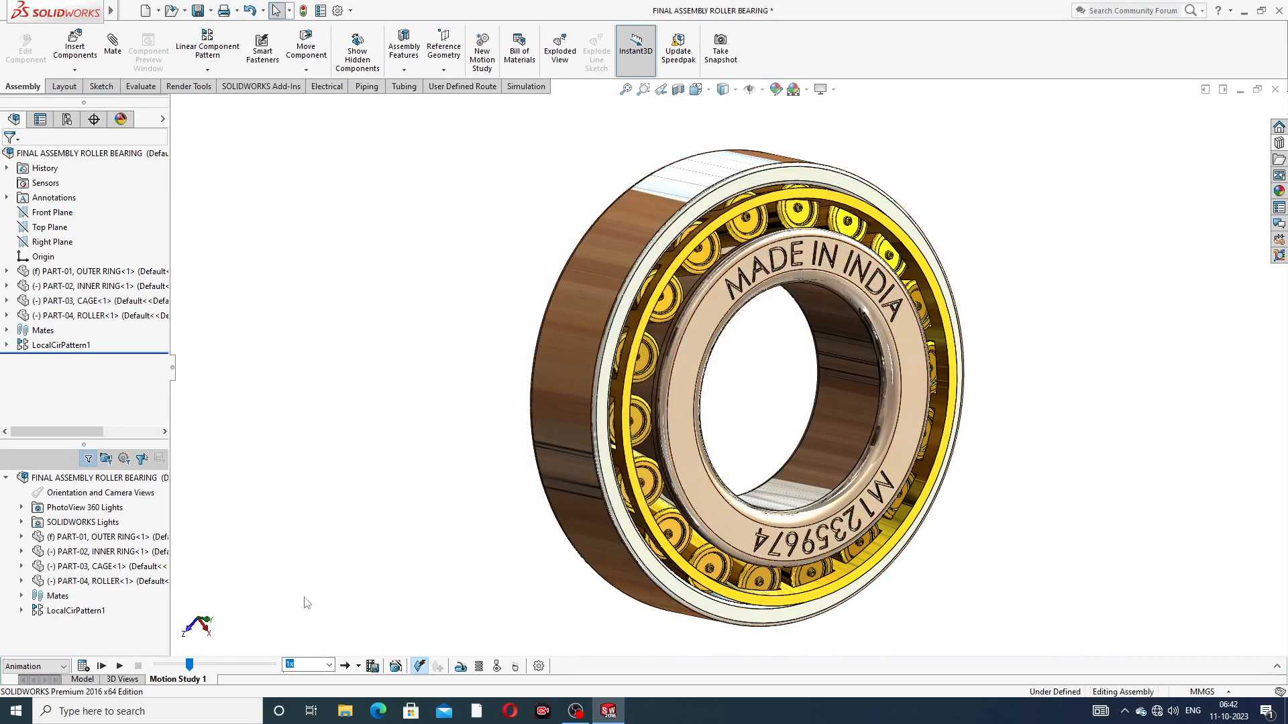
left_click(83, 666)
left_click(102, 666)
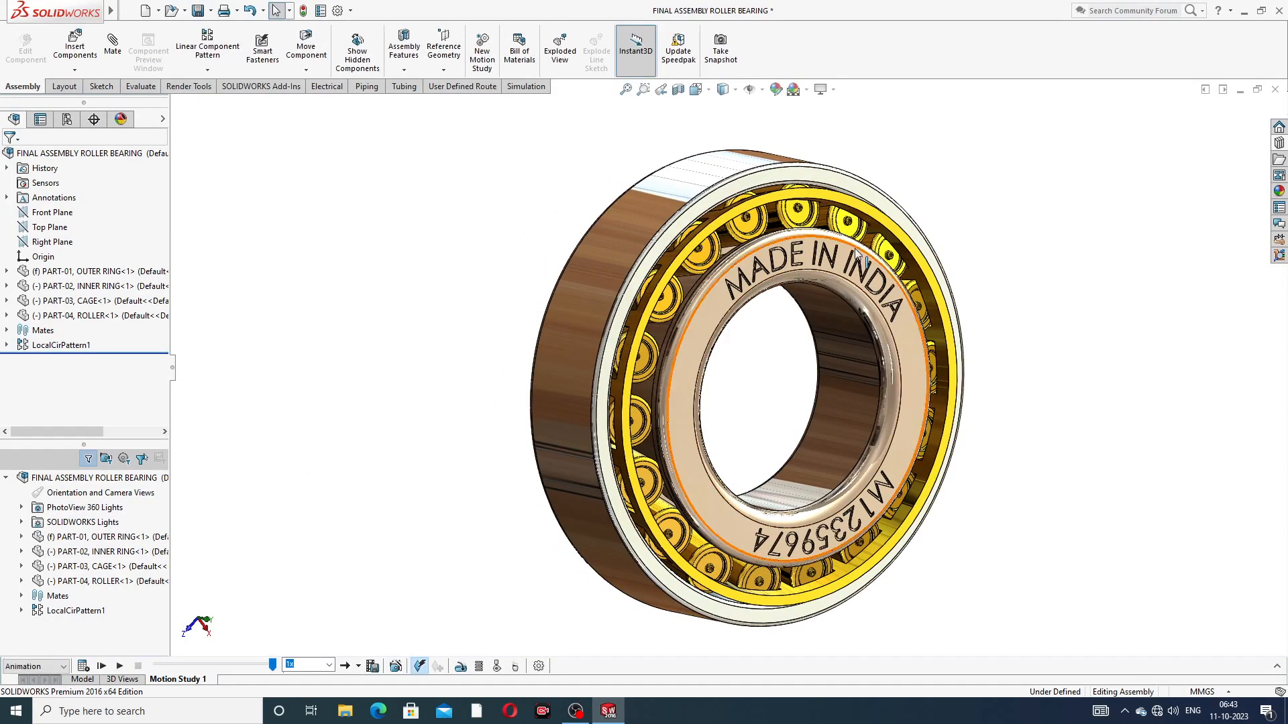
Step: Open the cage part from the bearing assembly in its own window
scroll(872, 261, "up", 2)
middle_click_drag(761, 333, 814, 363)
scroll(799, 370, "down", 1)
scroll(768, 366, "up", 3)
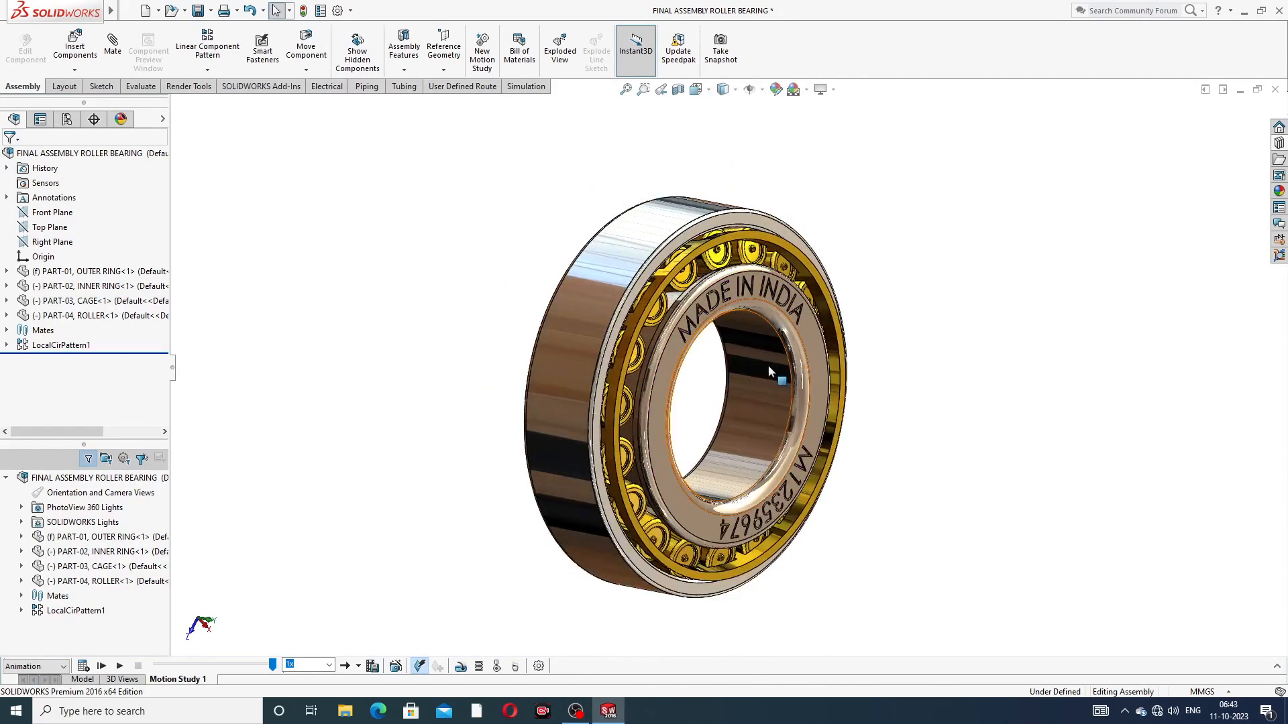
scroll(736, 378, "down", 2)
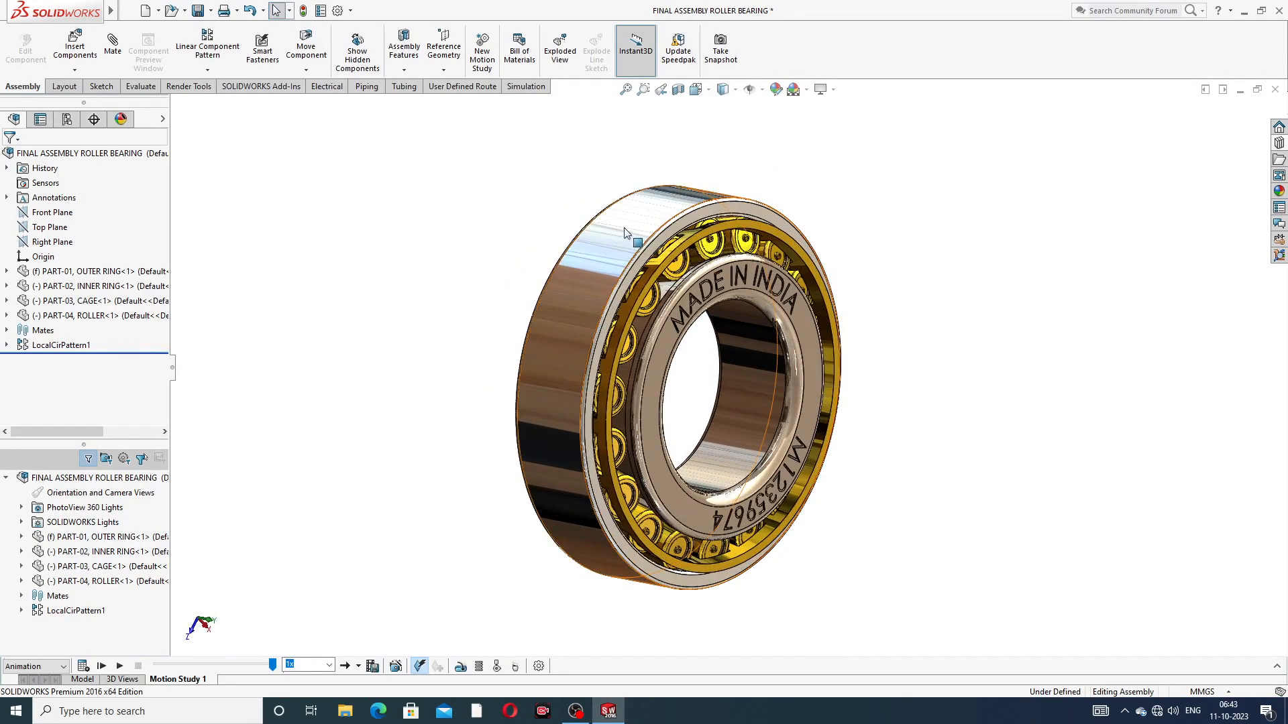
left_click(694, 243)
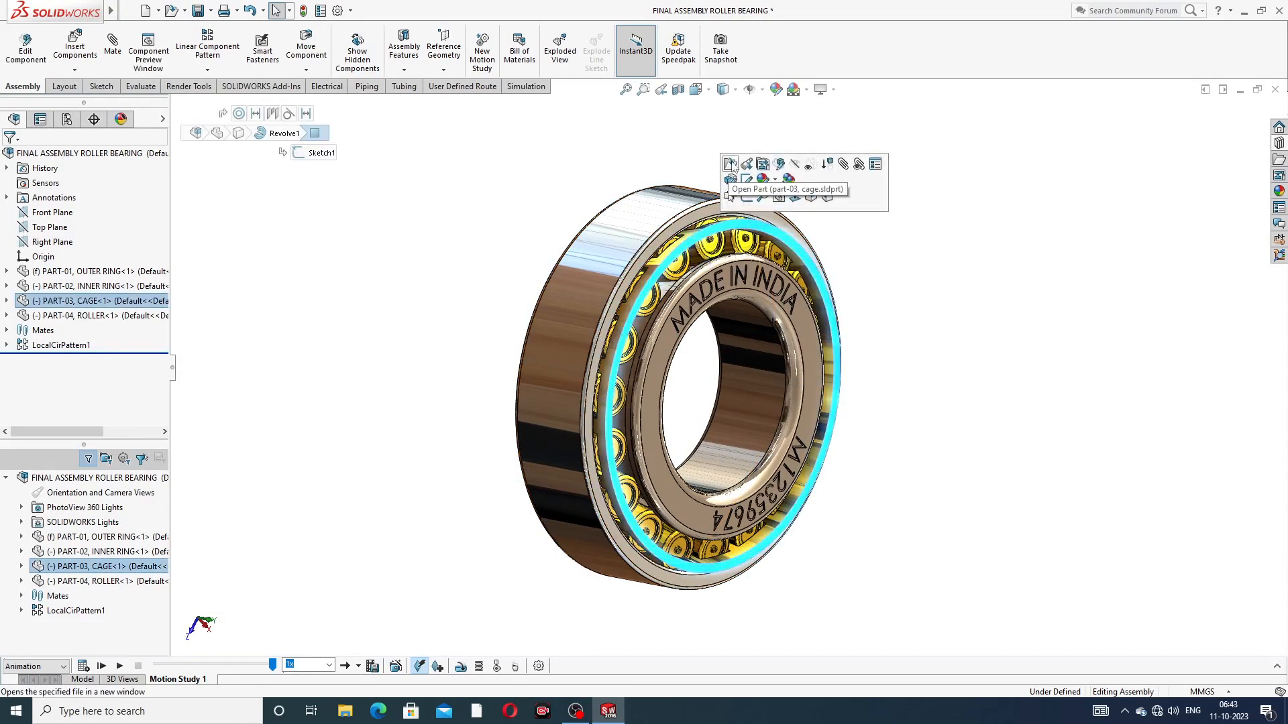
left_click(731, 164)
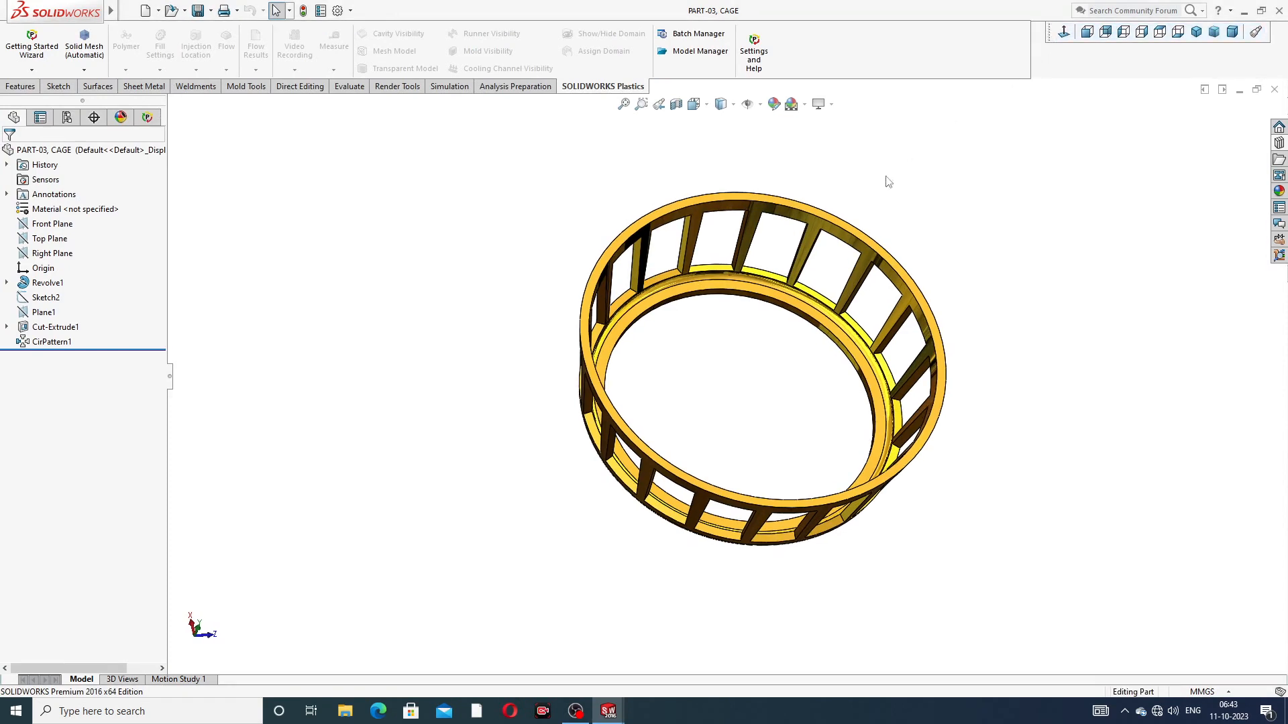
Step: Apply the chromium plate appearance from the Chrome metals to the whole cage, save the part and return to the assembly
middle_click_drag(911, 241, 841, 329)
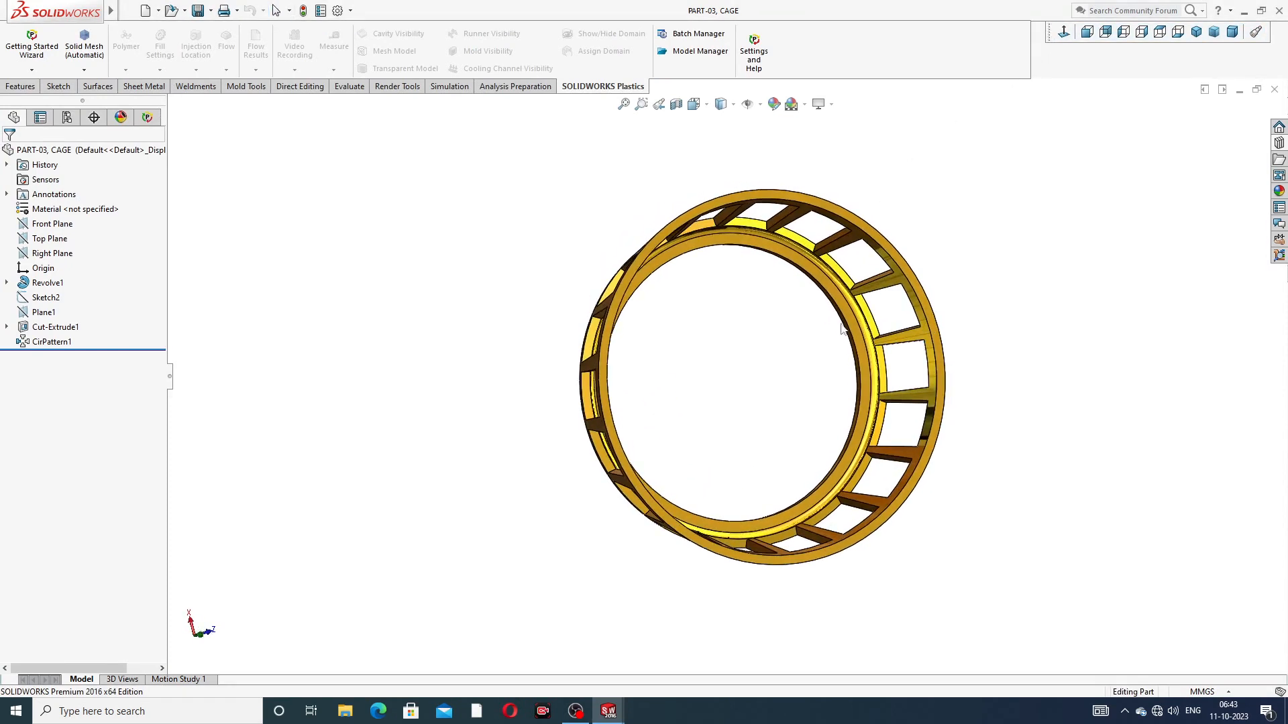
left_click(32, 86)
left_click(1279, 191)
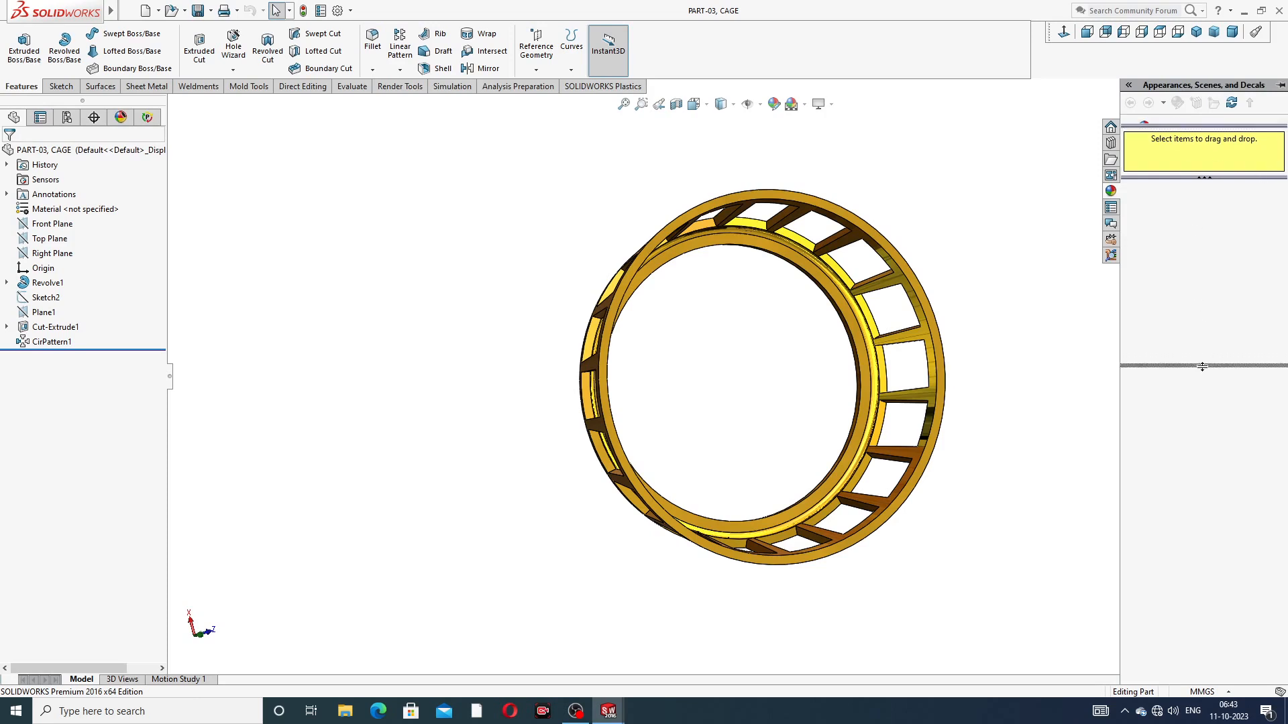
left_click(1188, 128)
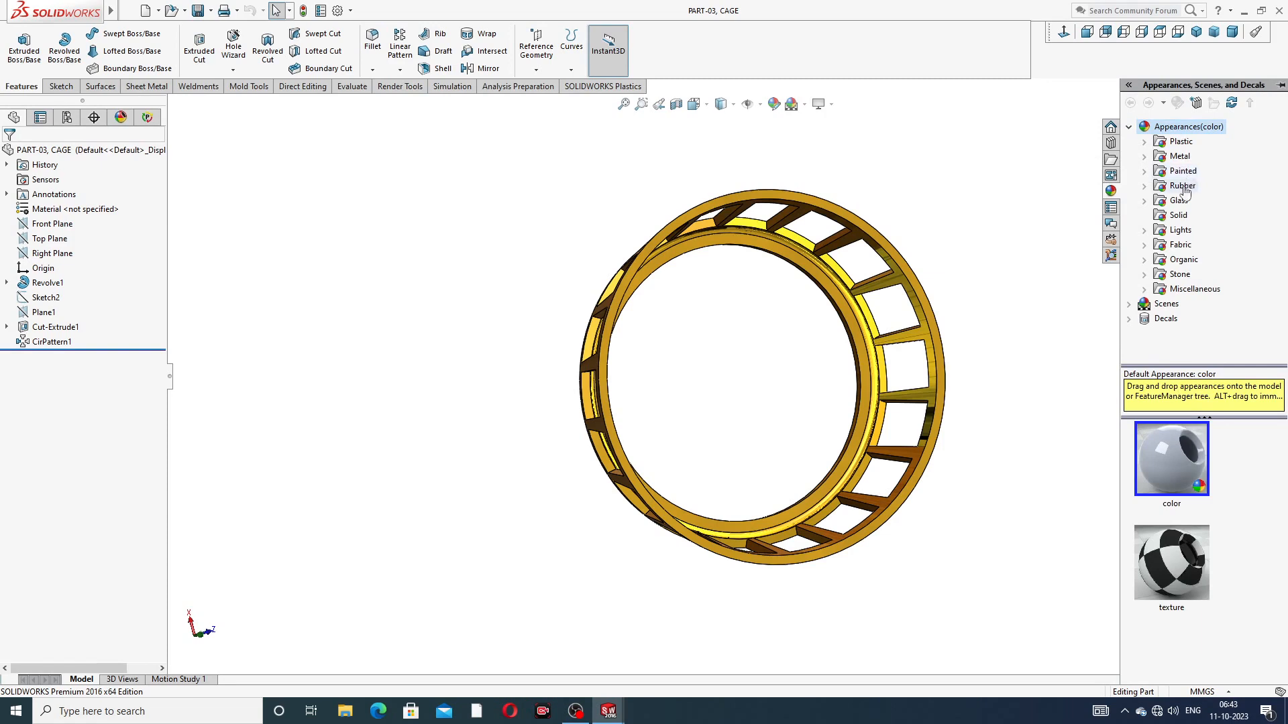
left_click(1180, 156)
left_click(1198, 159)
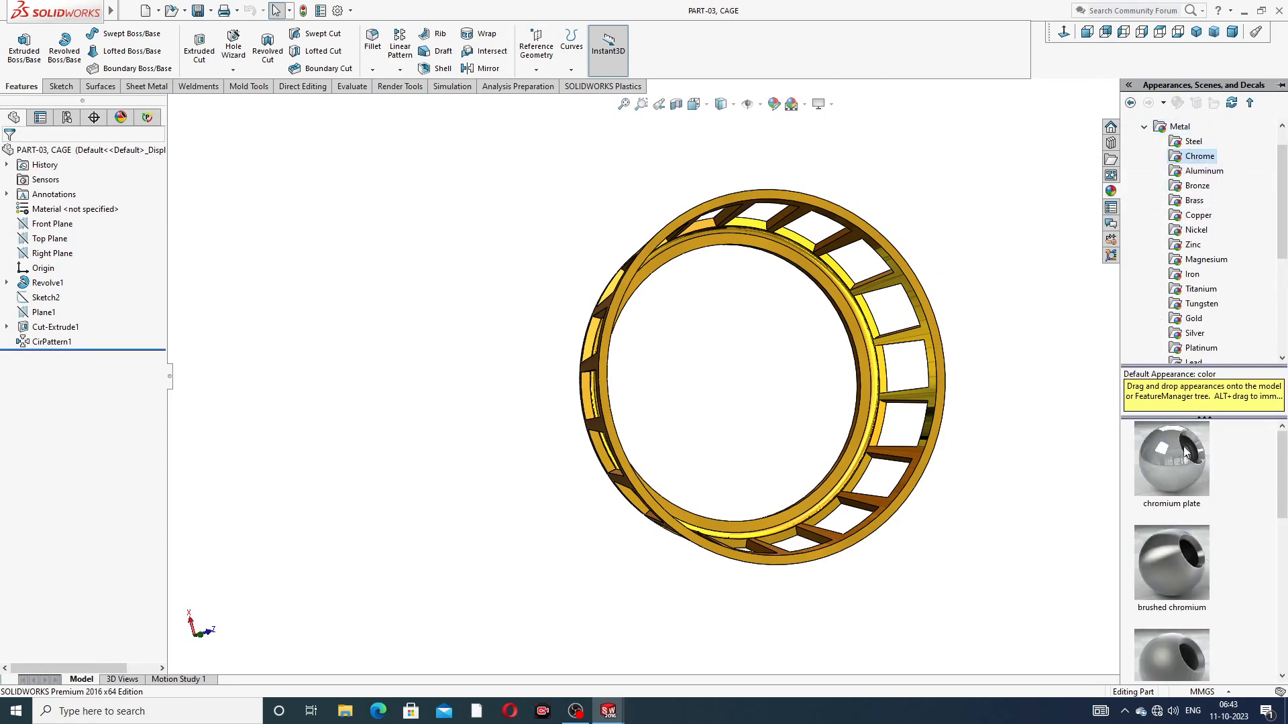
double_click(1185, 452)
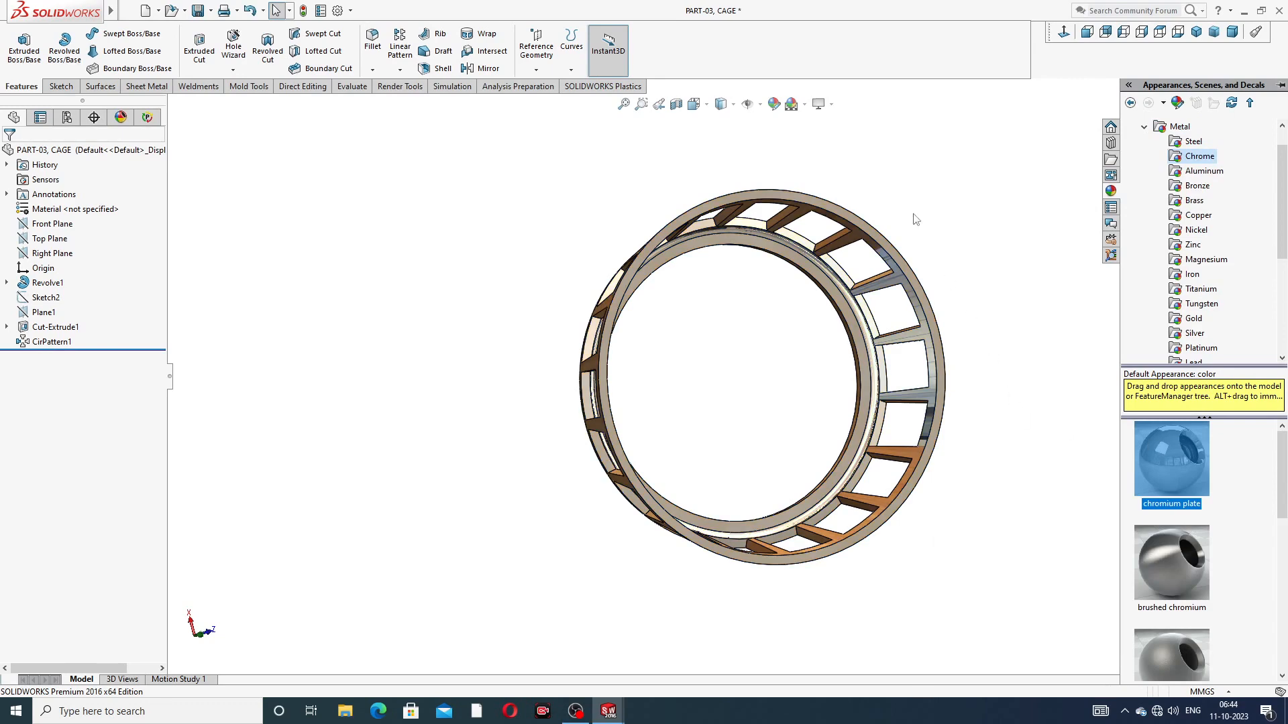
middle_click_drag(916, 220, 959, 275)
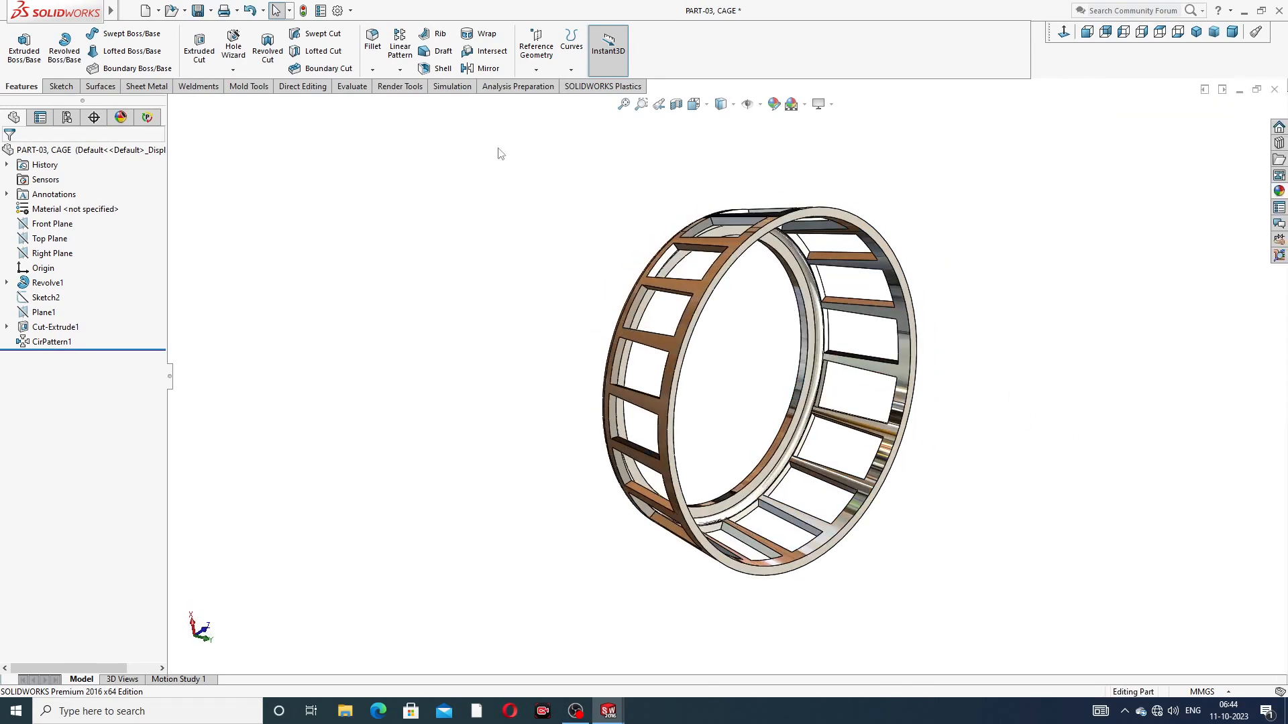
left_click(198, 12)
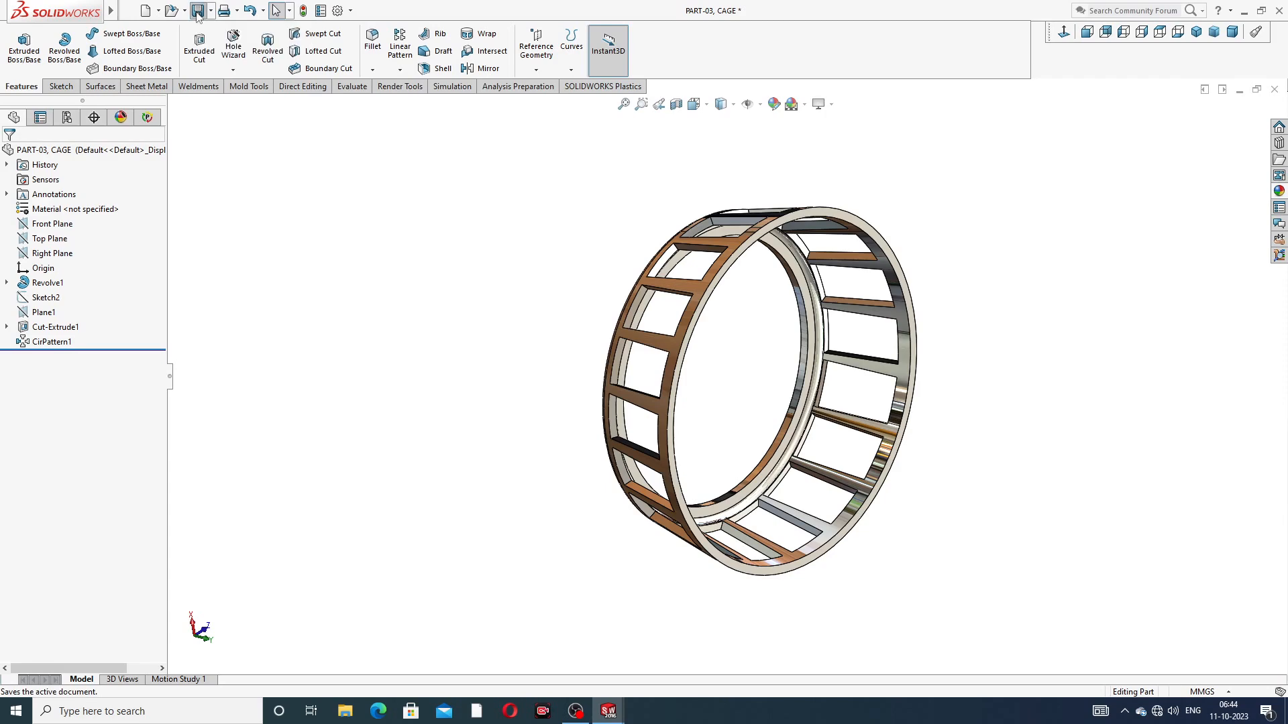
left_click(1274, 90)
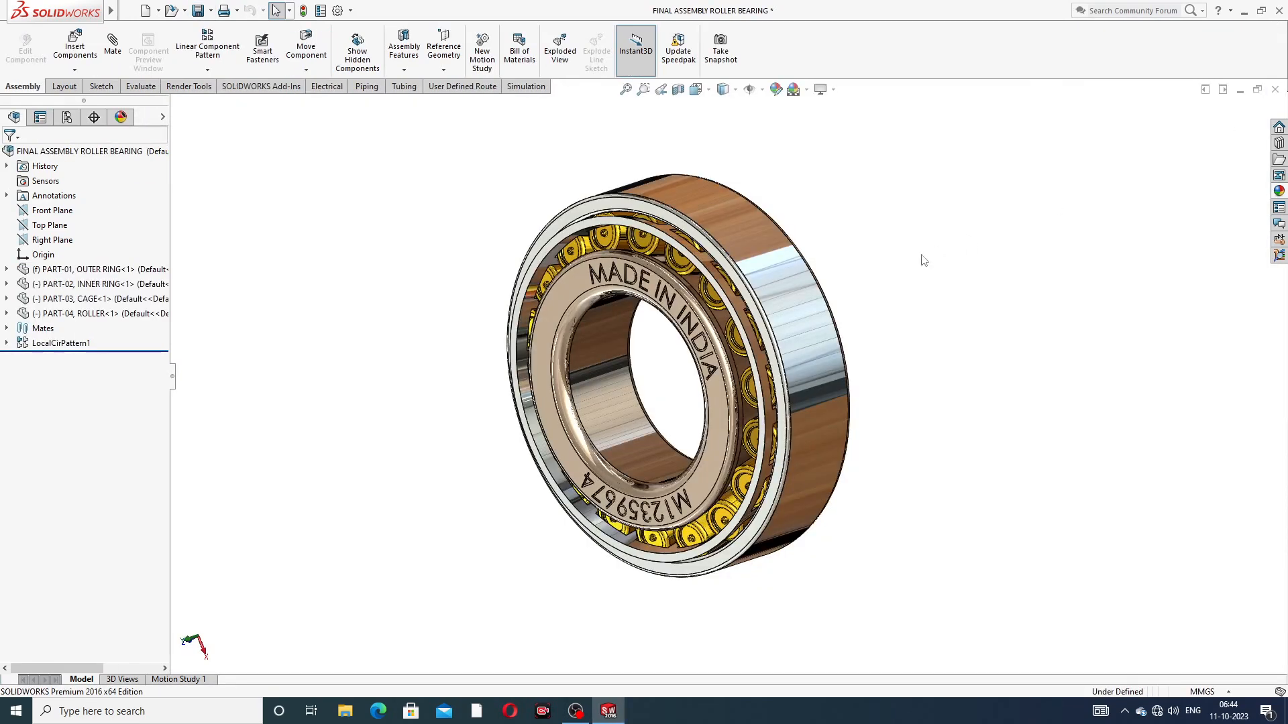
Step: Open the cage part from the assembly, apply the polished brass appearance to it, save it and return to the assembly
scroll(655, 264, "down", 5)
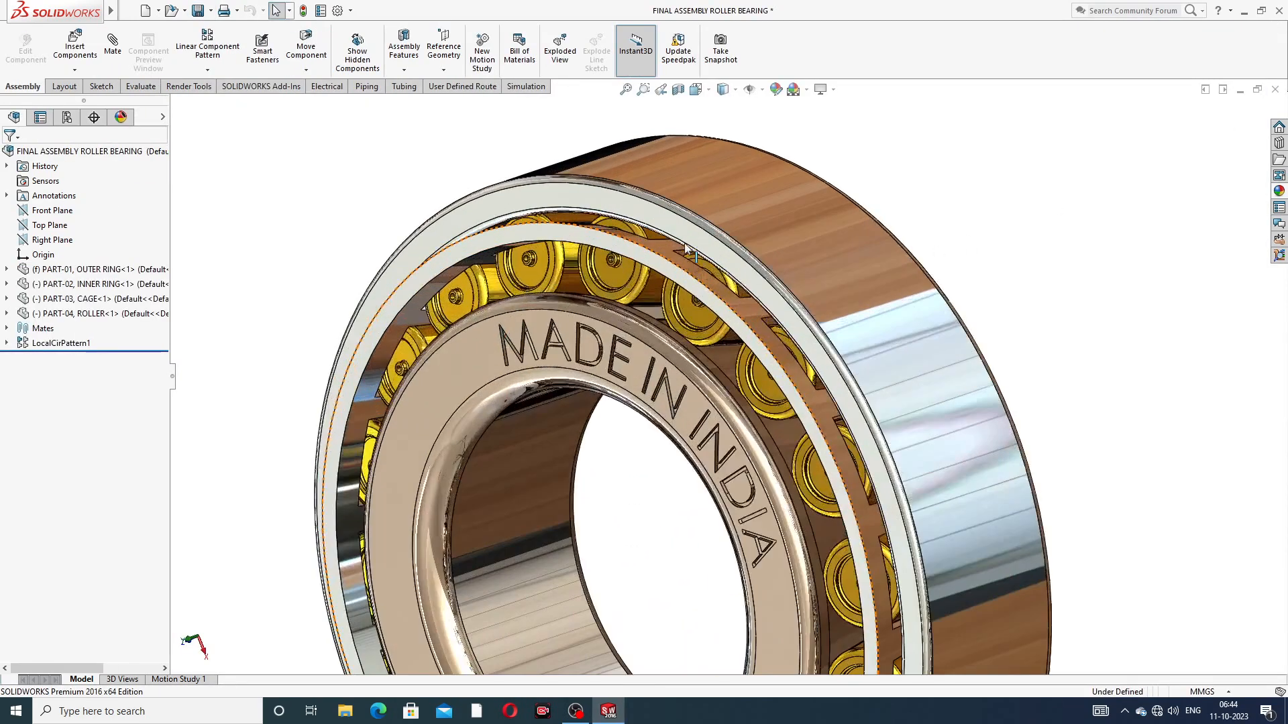
left_click(654, 264)
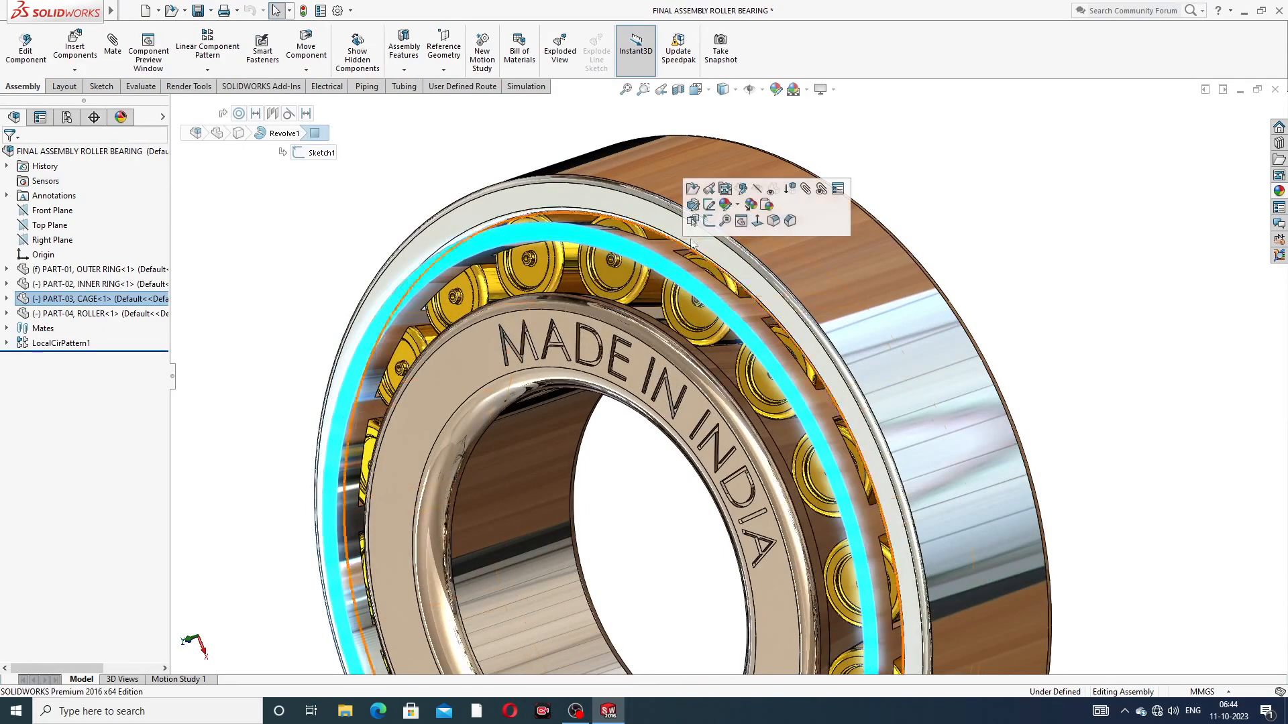
left_click(690, 190)
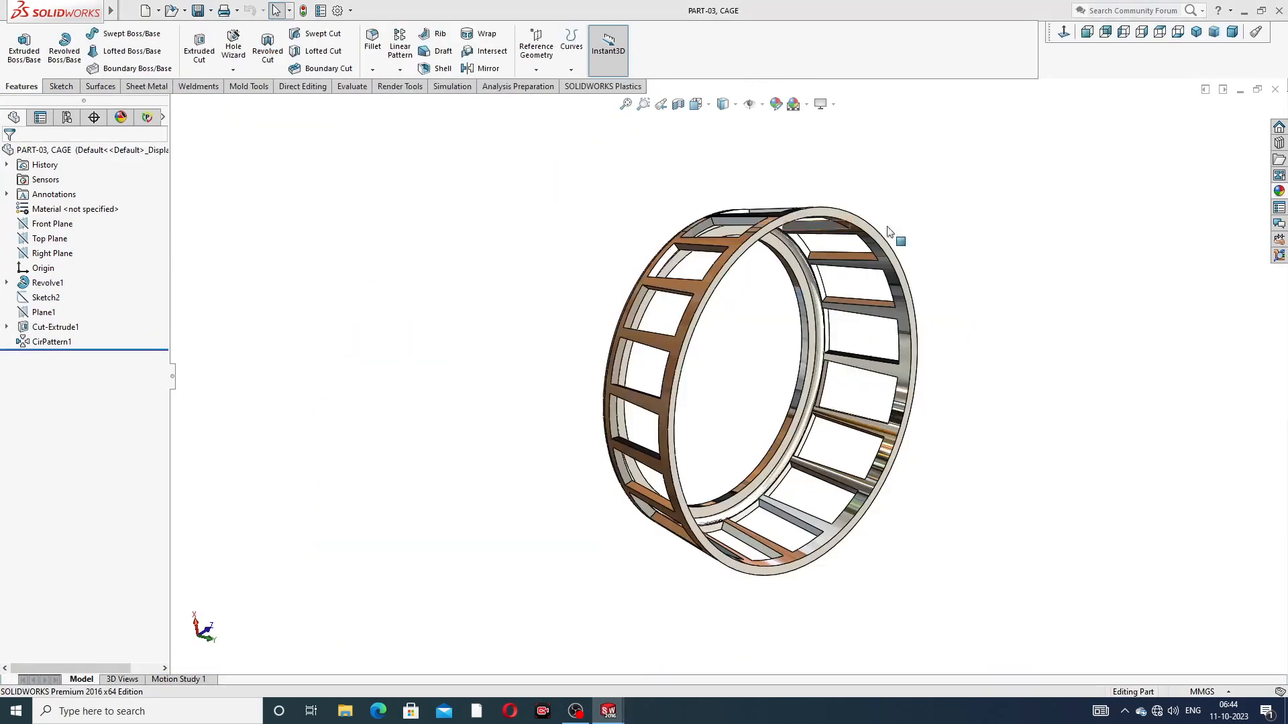
left_click(1279, 190)
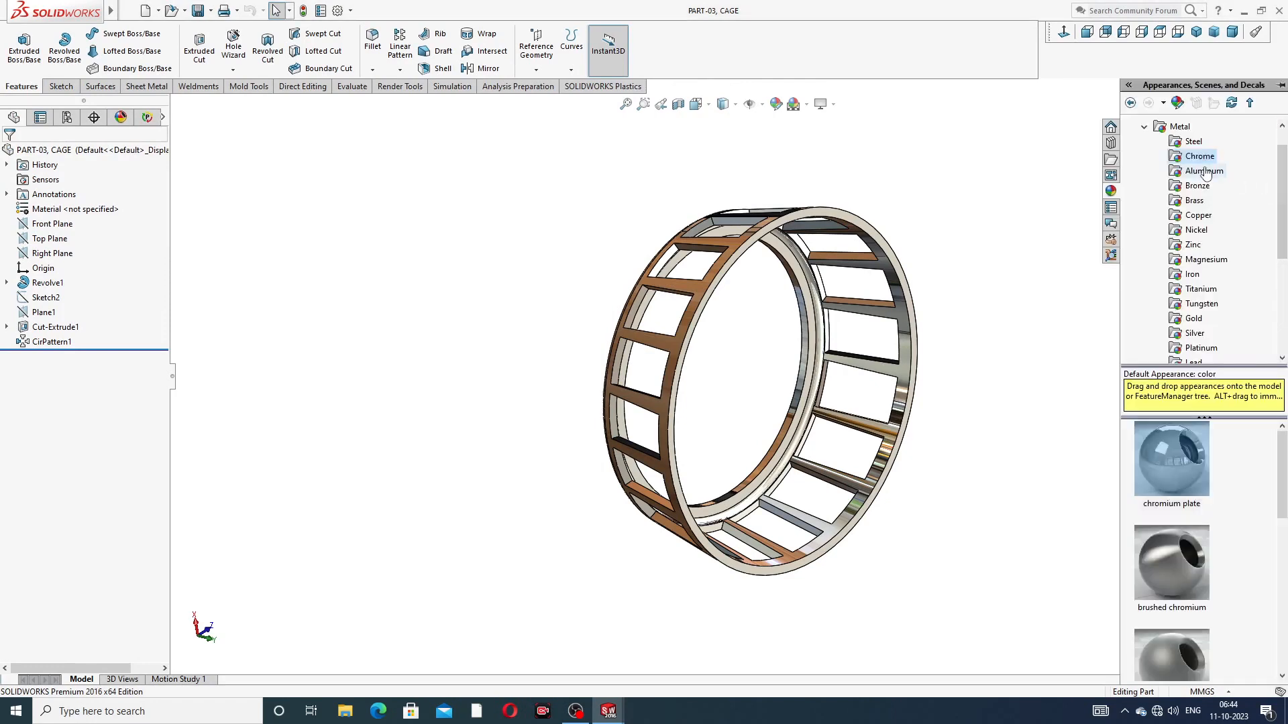
left_click(1196, 202)
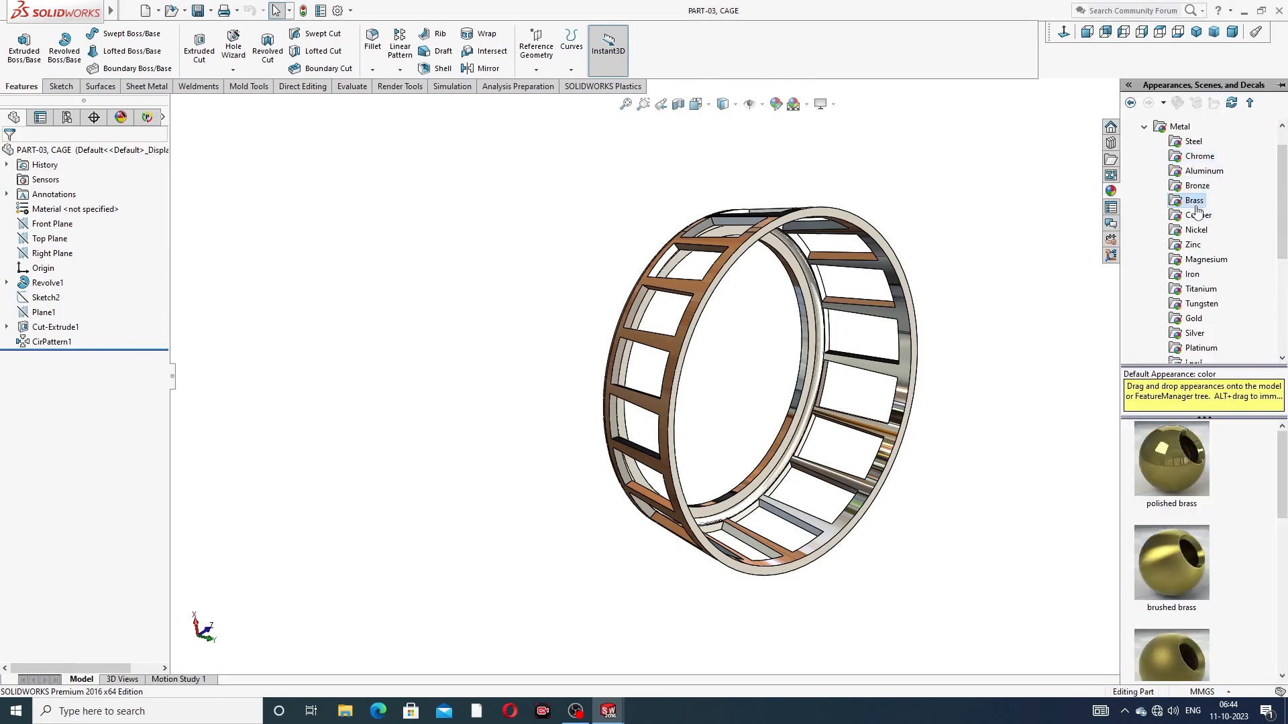
double_click(1171, 477)
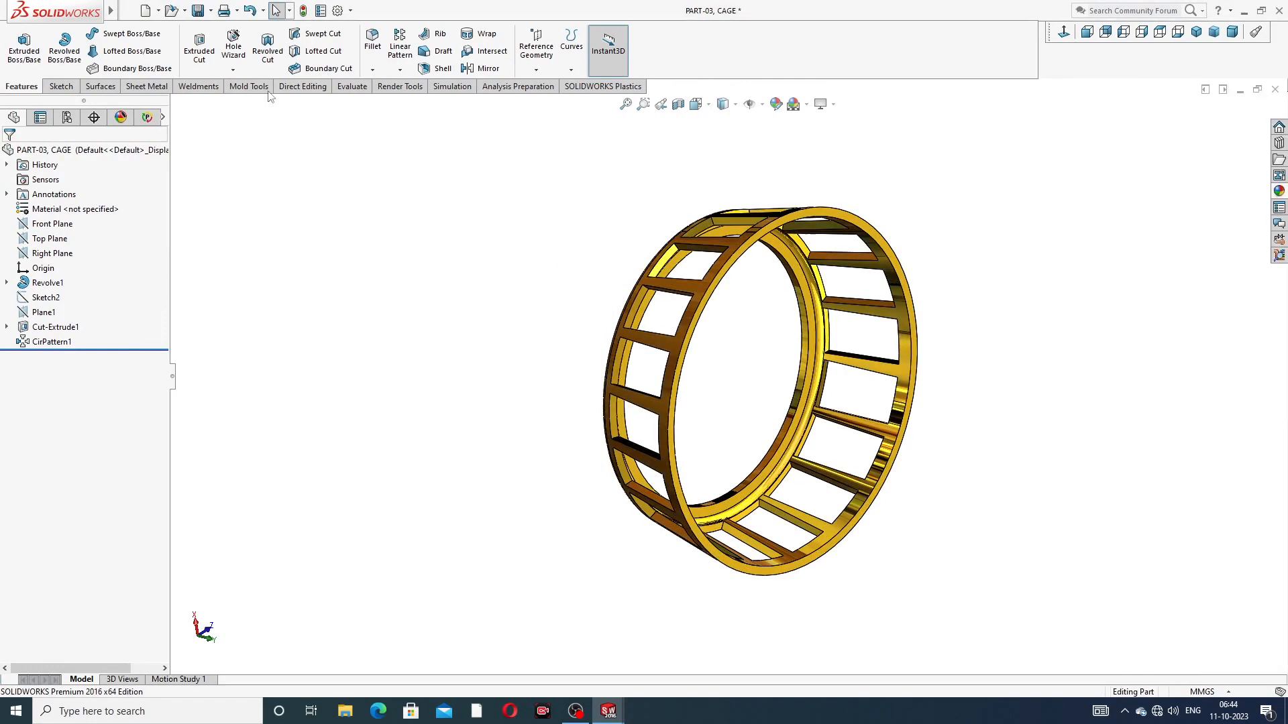
left_click(199, 11)
left_click(1275, 90)
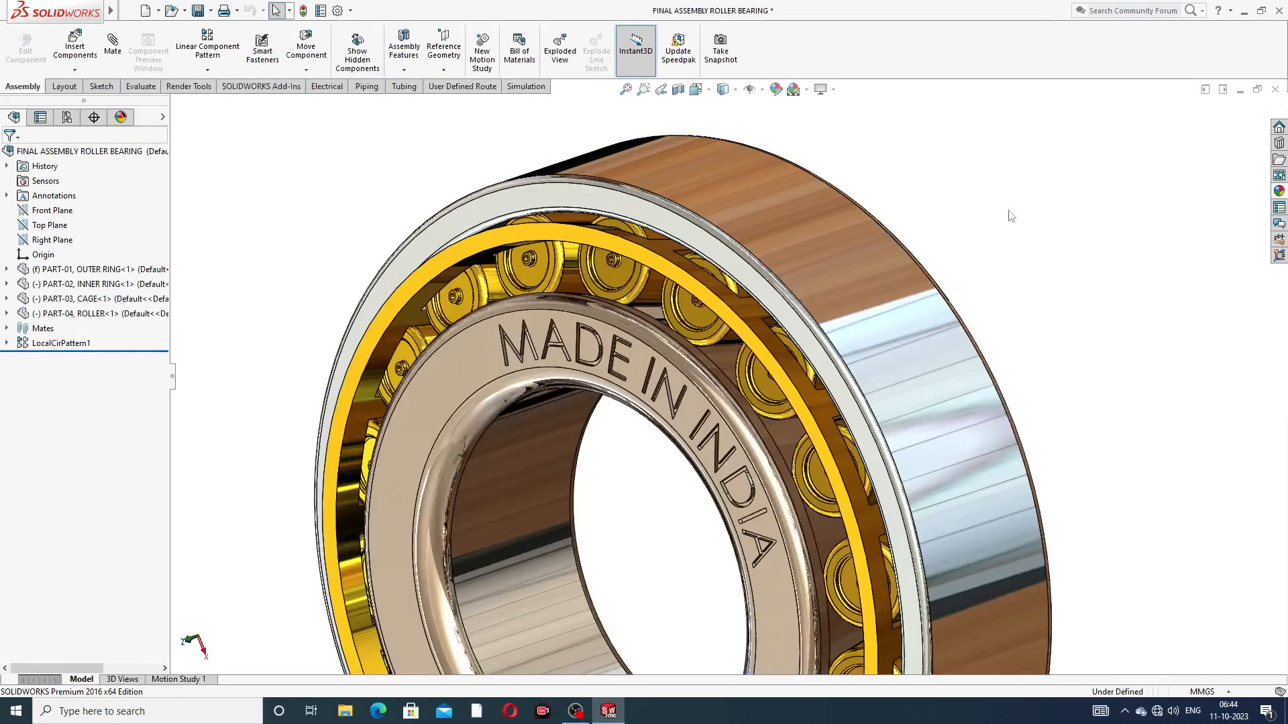
Step: Turn the cage with its rollers about the bearing axis inside the assembly and clear the selection
scroll(754, 297, "up", 3)
scroll(708, 416, "down", 2)
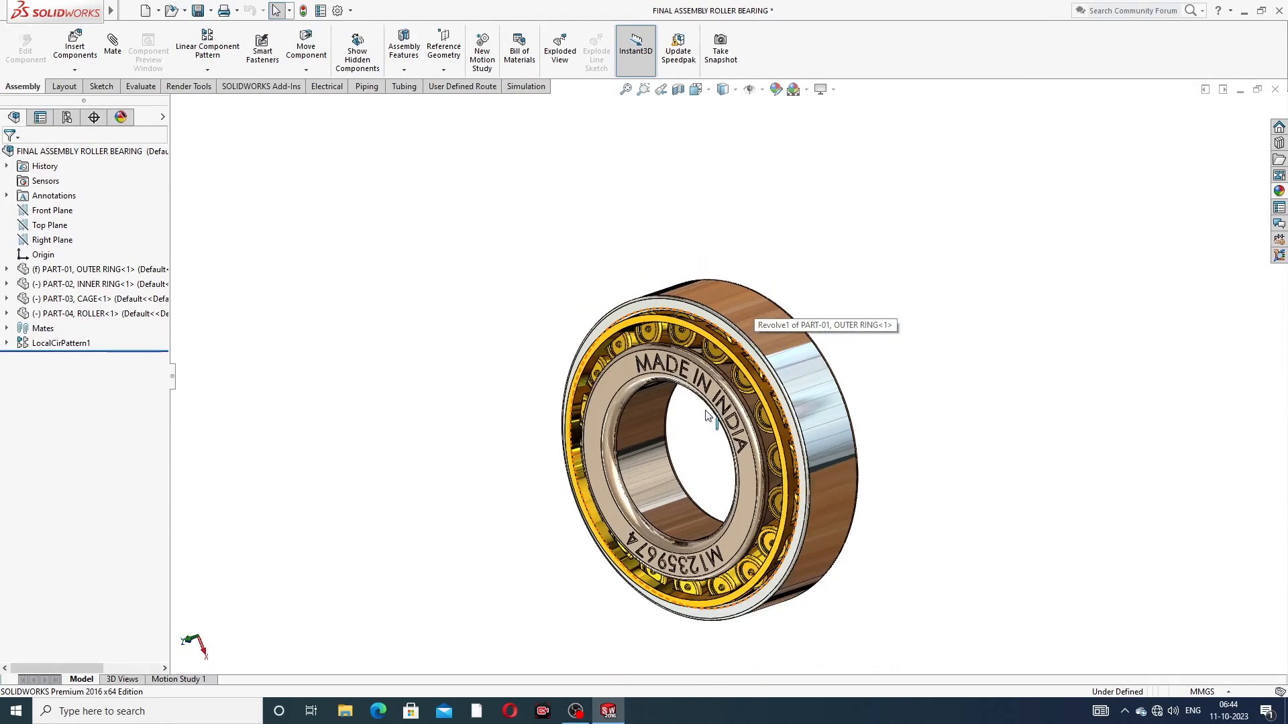
scroll(675, 422, "down", 2)
scroll(677, 459, "up", 2)
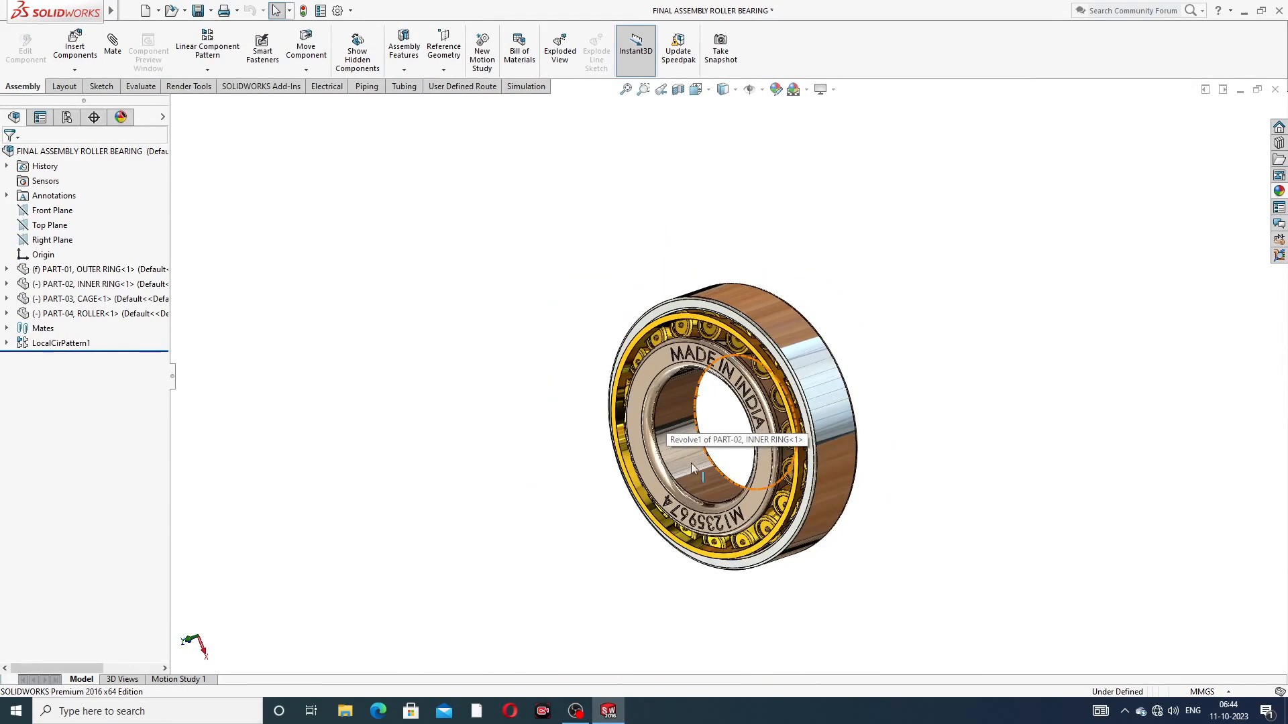
scroll(691, 464, "down", 1)
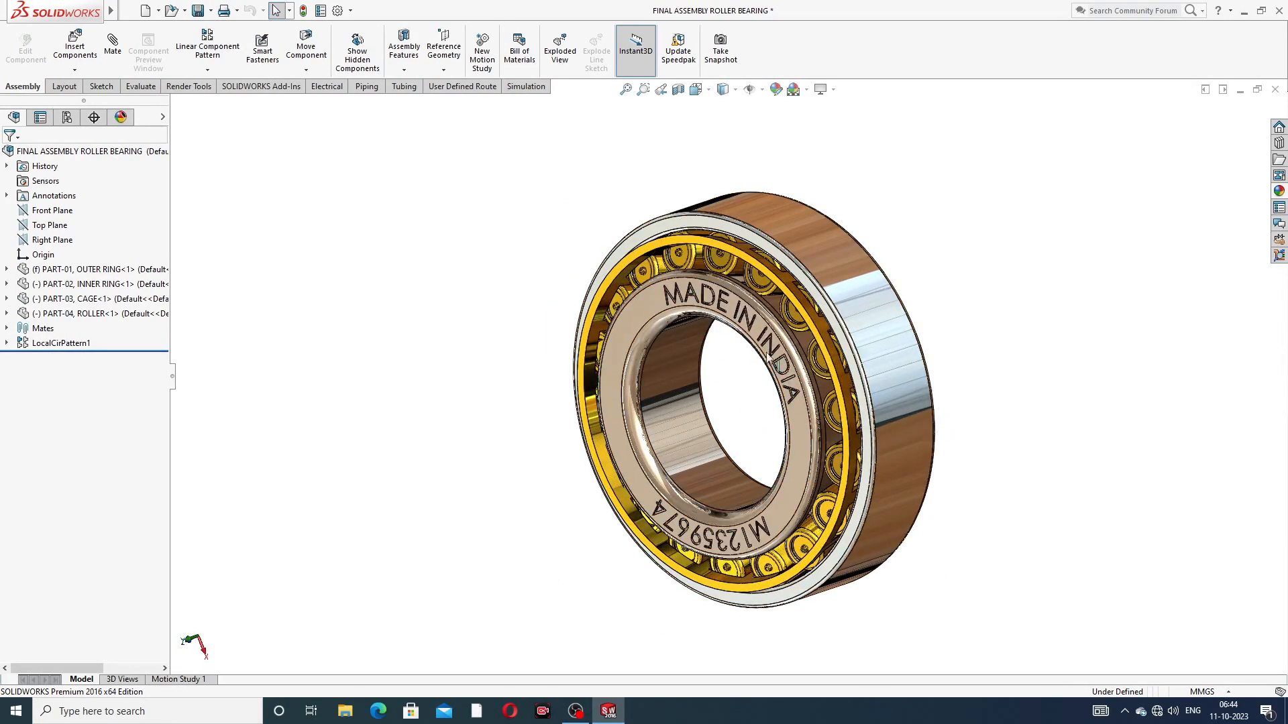
scroll(738, 315, "down", 2)
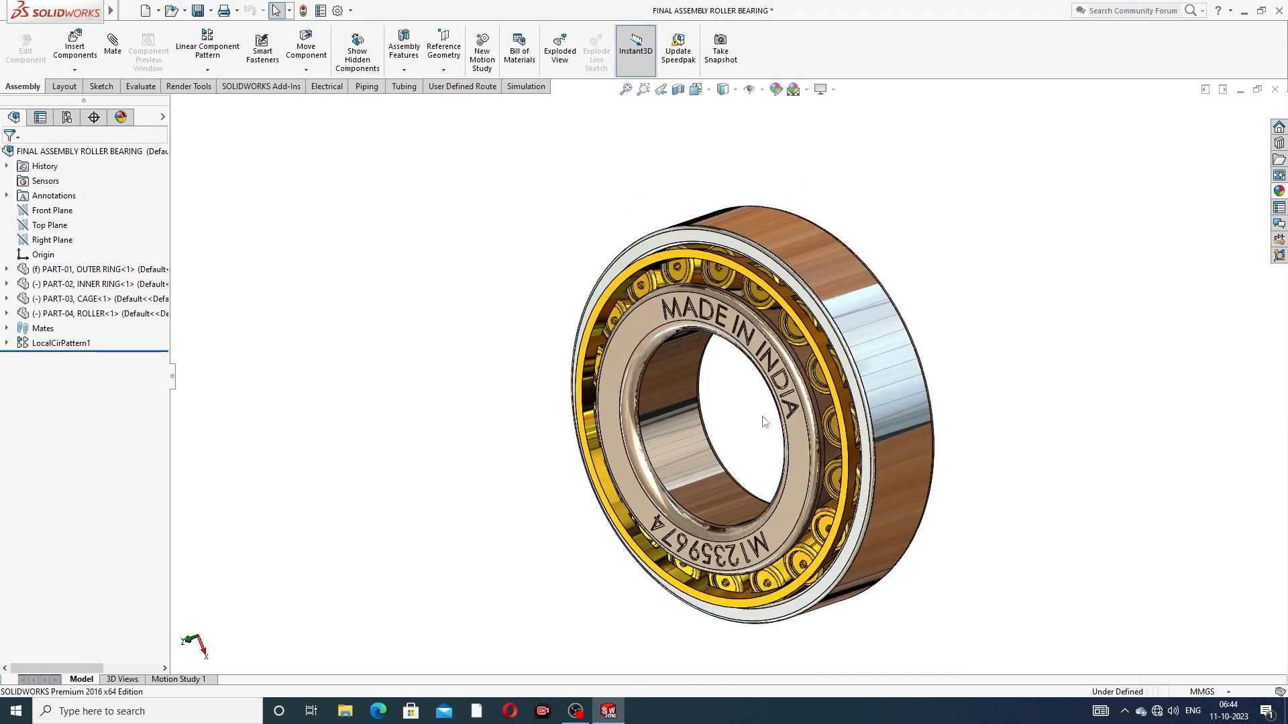
middle_click_drag(1056, 550, 1063, 548)
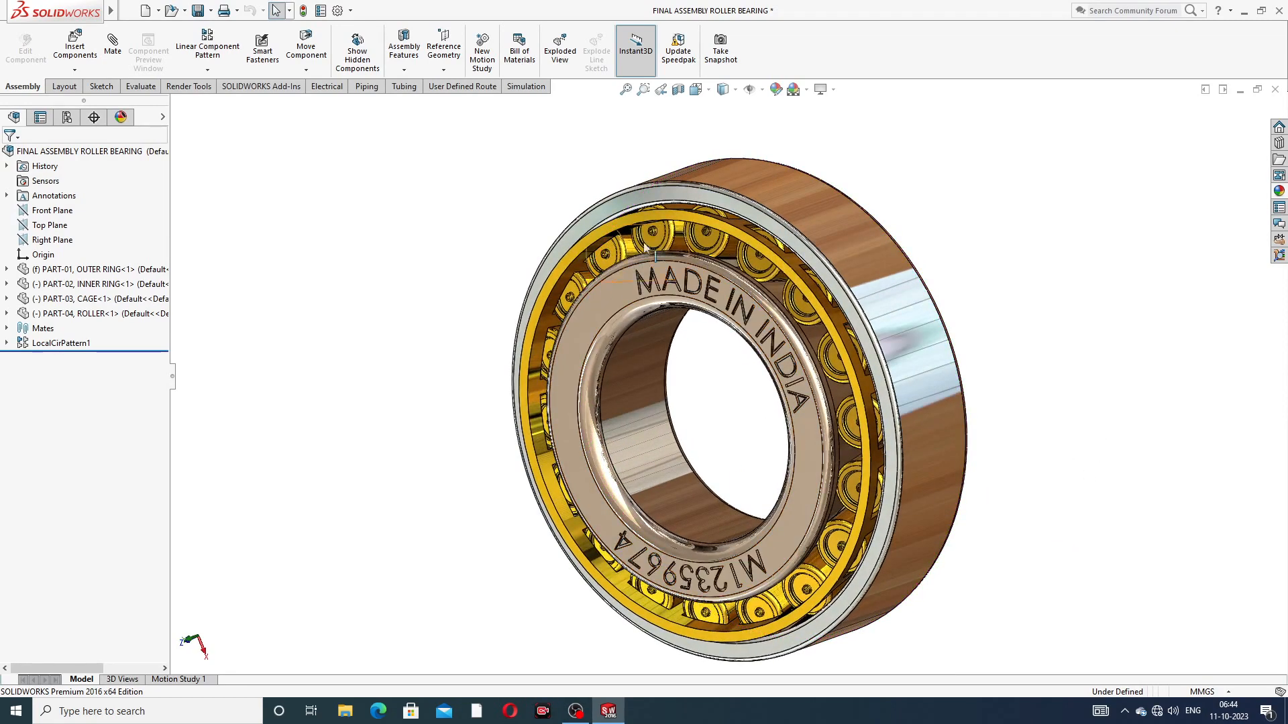
left_click(667, 216)
left_click_drag(796, 344, 694, 362)
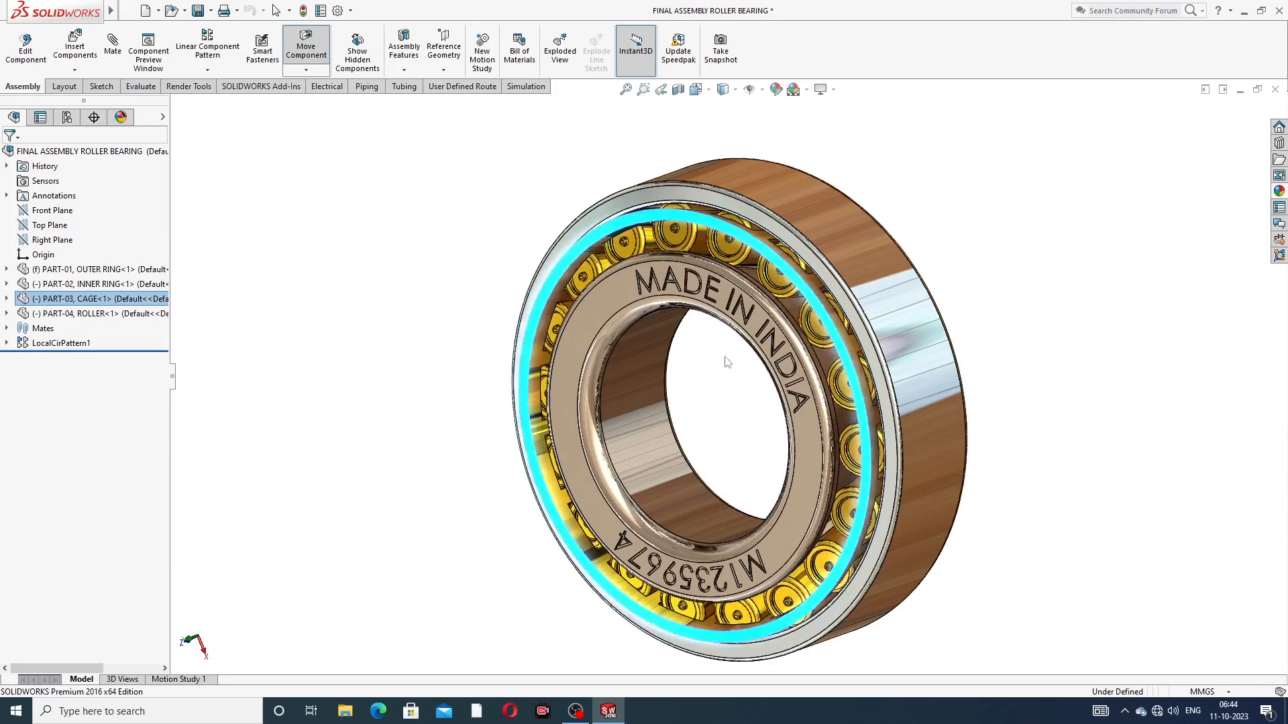
key("Escape")
left_click(960, 220)
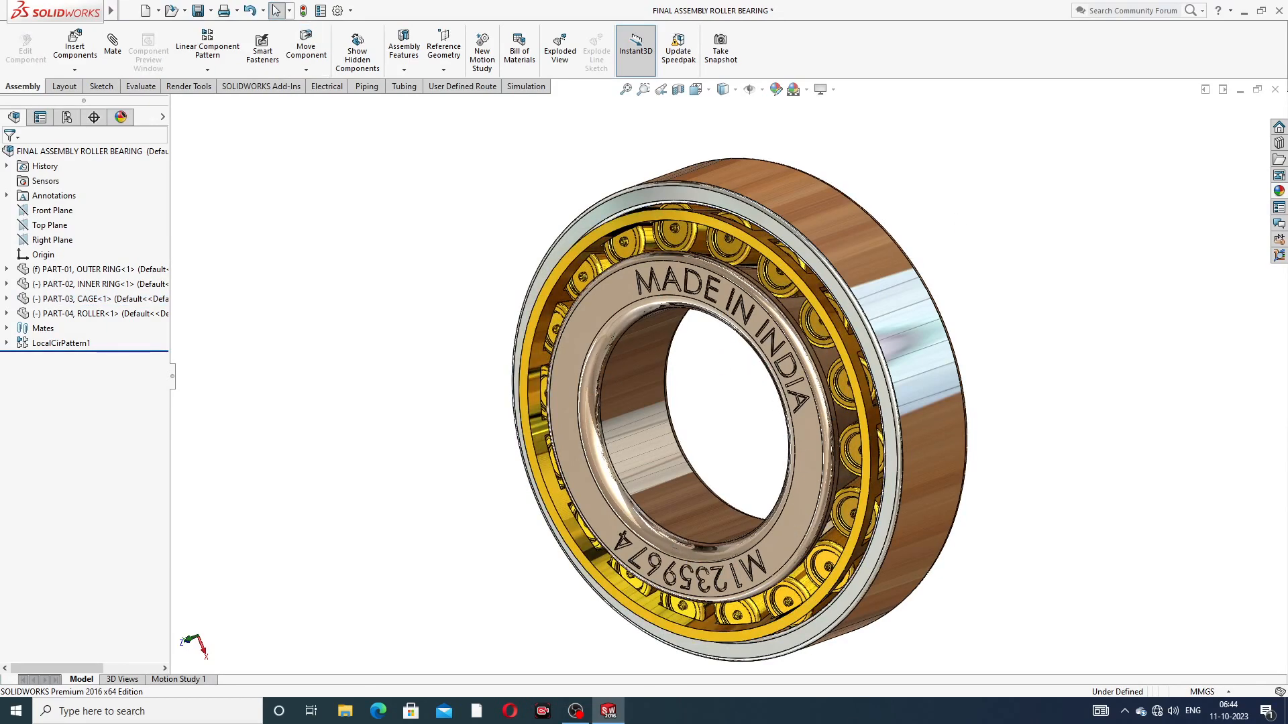